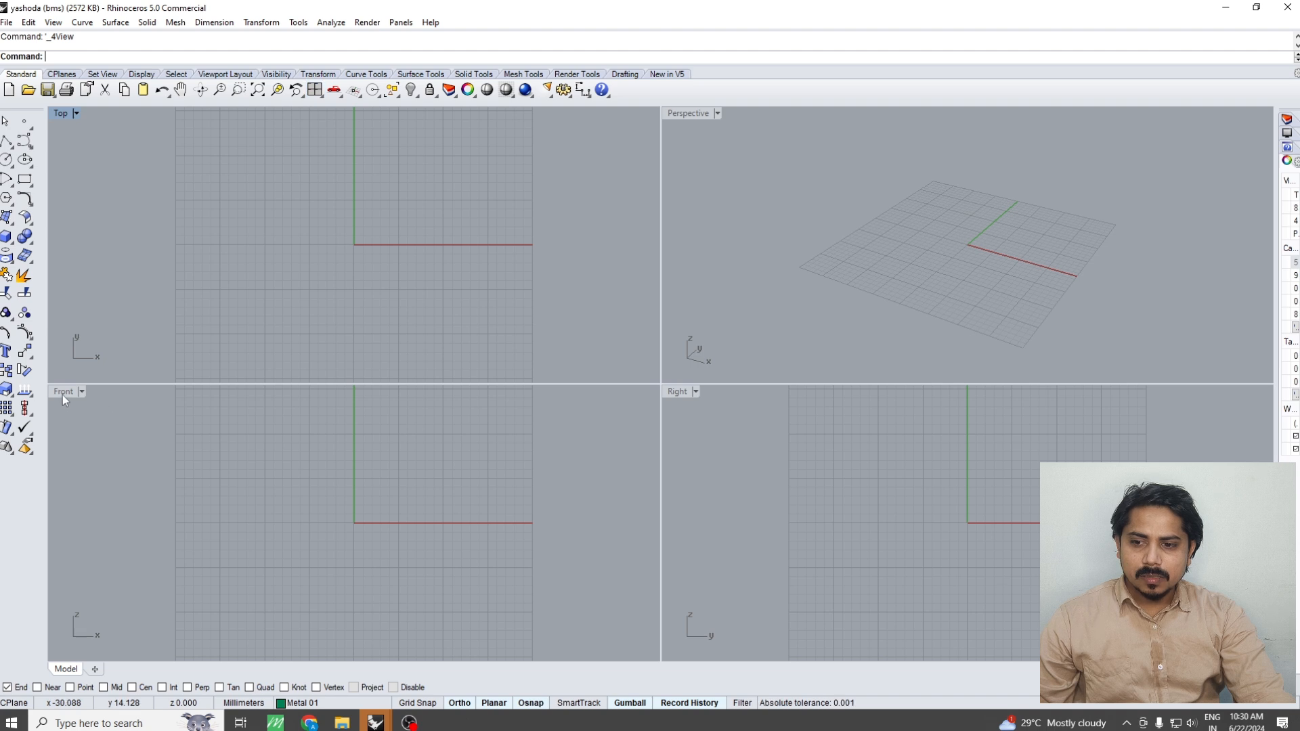
Draw a circle with a 10 mm diameter centred on the origin in a maximised Front view
double_click(63, 393)
left_click(5, 163)
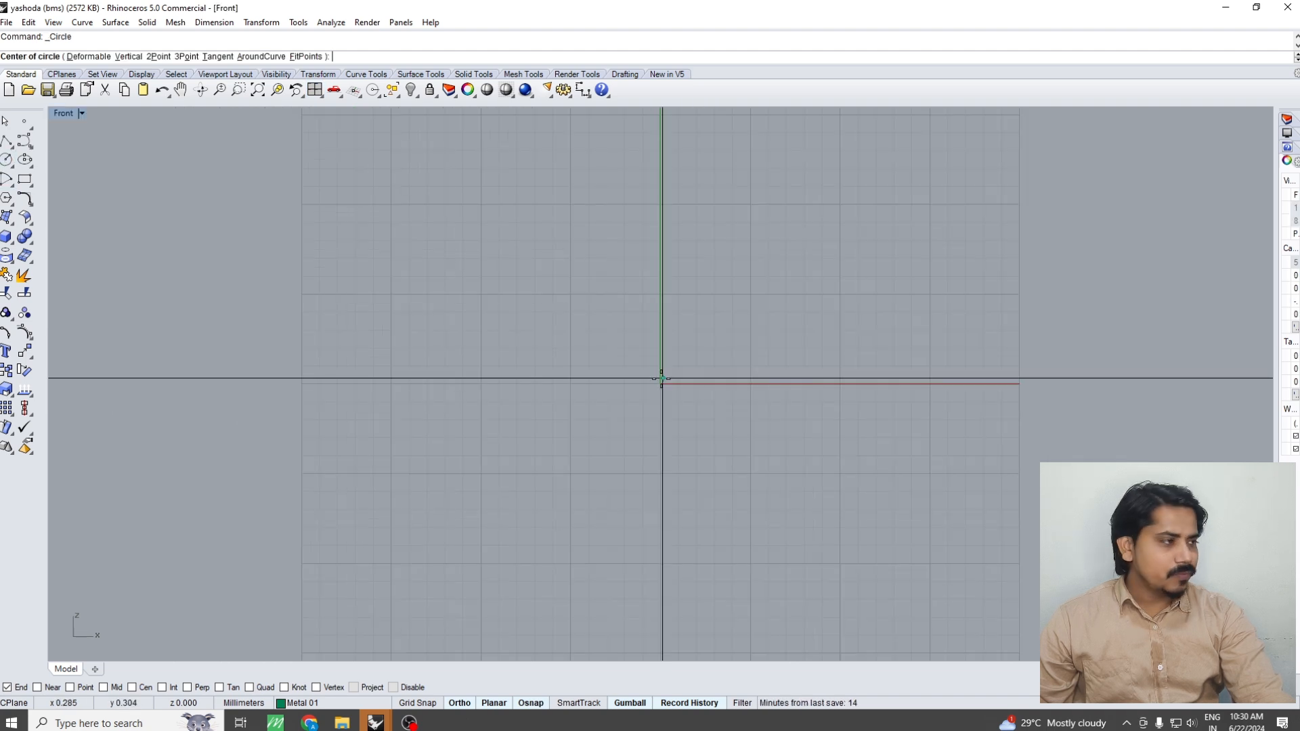
right_click_drag(655, 359, 651, 407)
type("0")
key("Return")
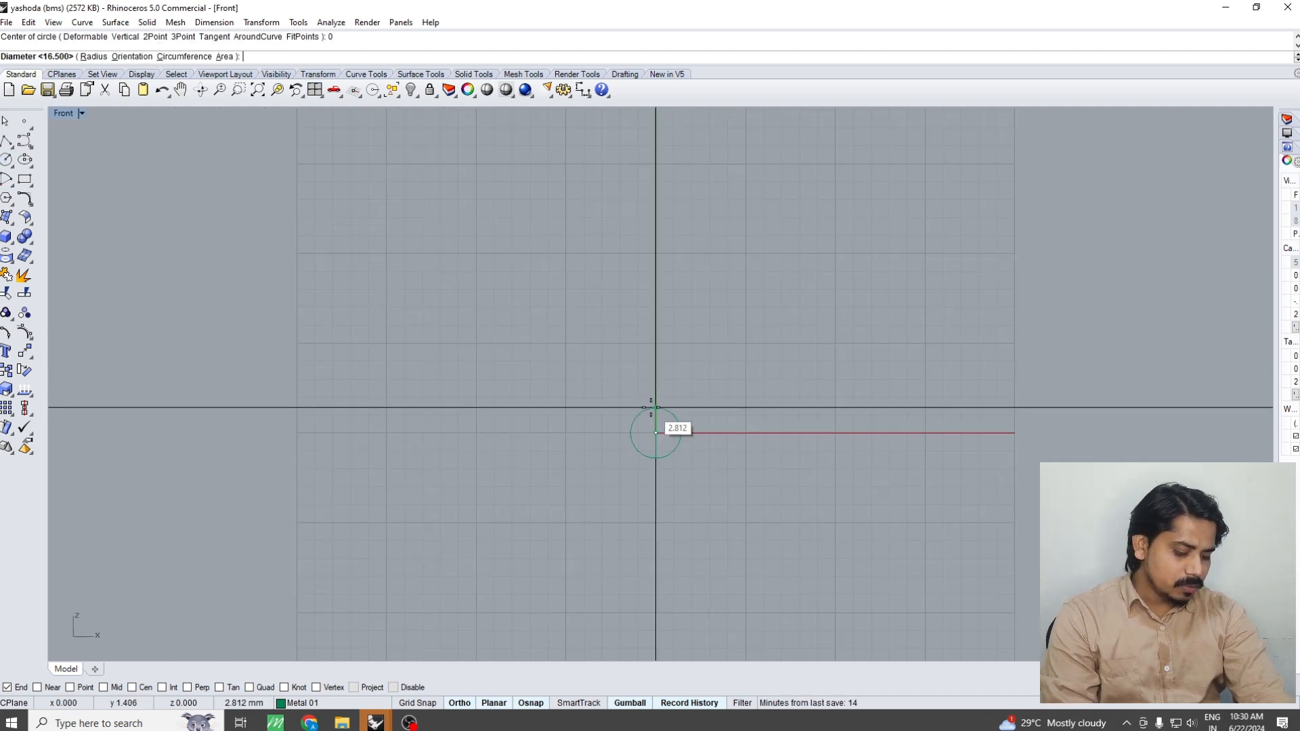
type("10")
key("Return")
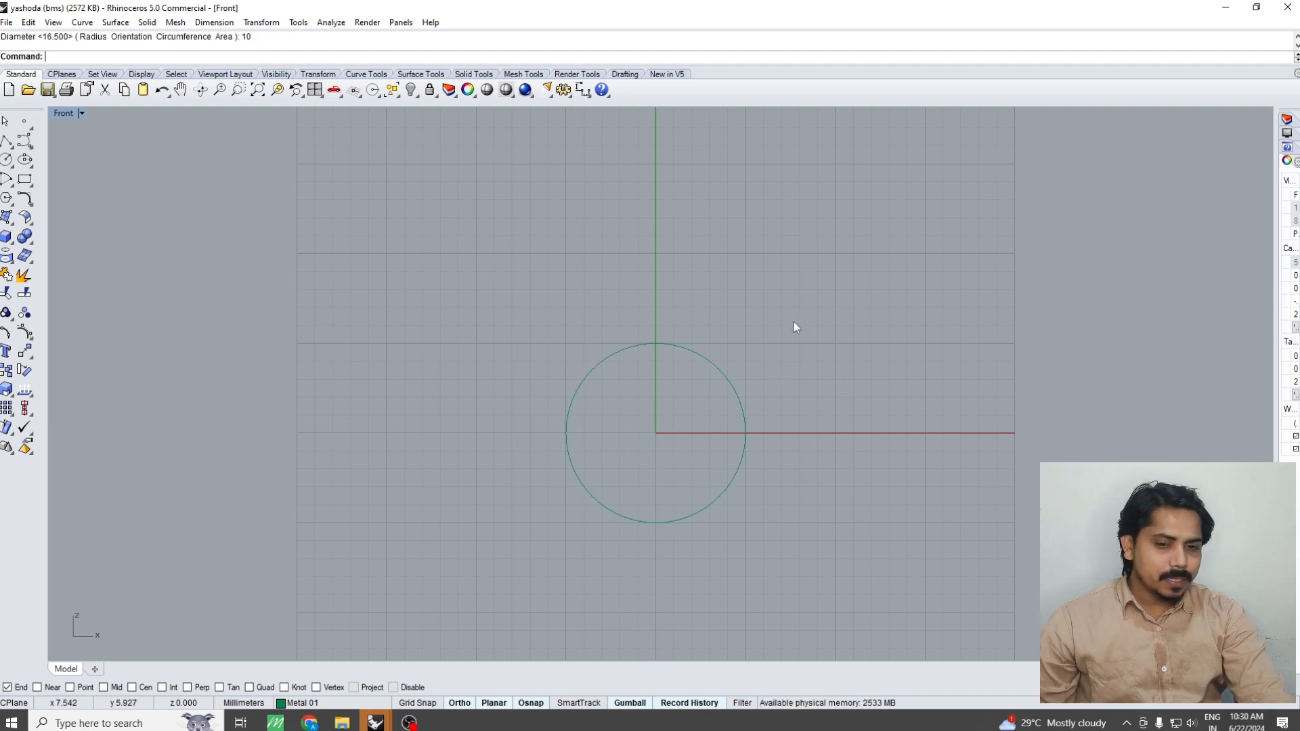
Offset the 10 mm circle outward by about 2 mm to form a larger concentric circle
left_click_drag(794, 323, 688, 396)
right_click_drag(720, 347, 708, 388)
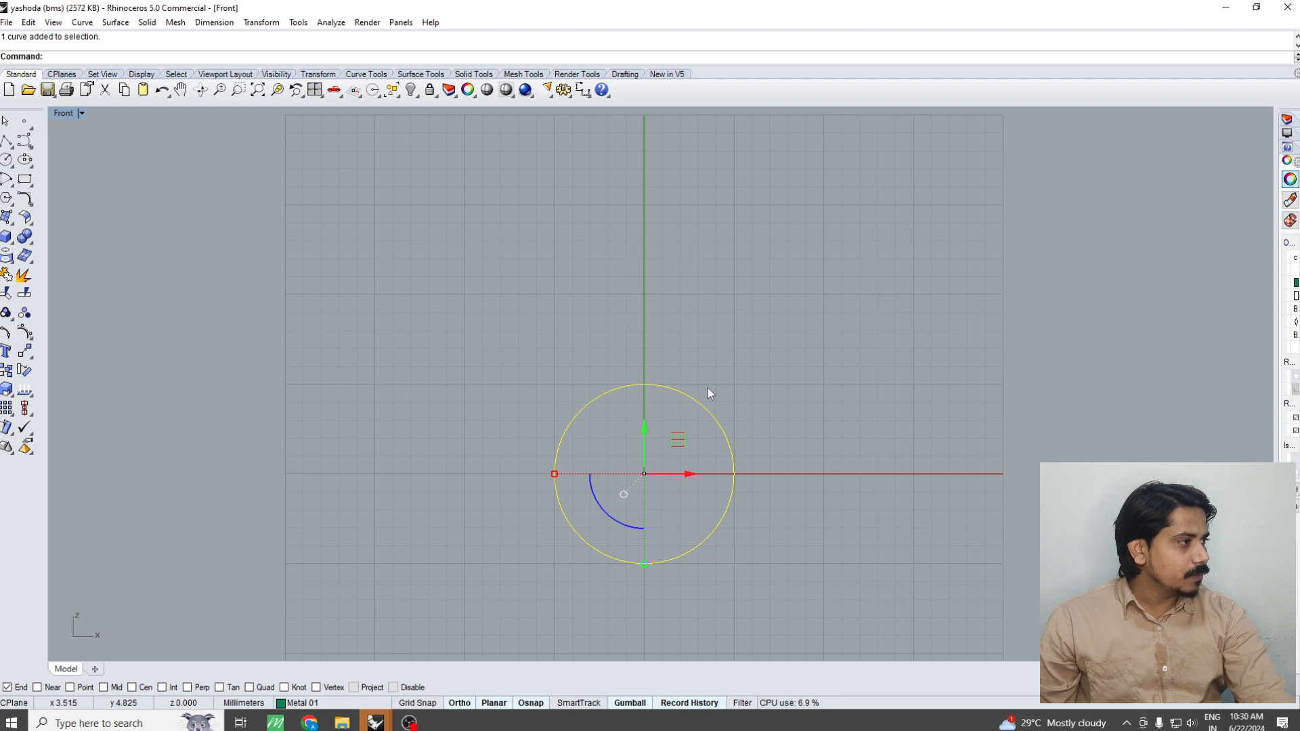
left_click_drag(709, 388, 675, 448)
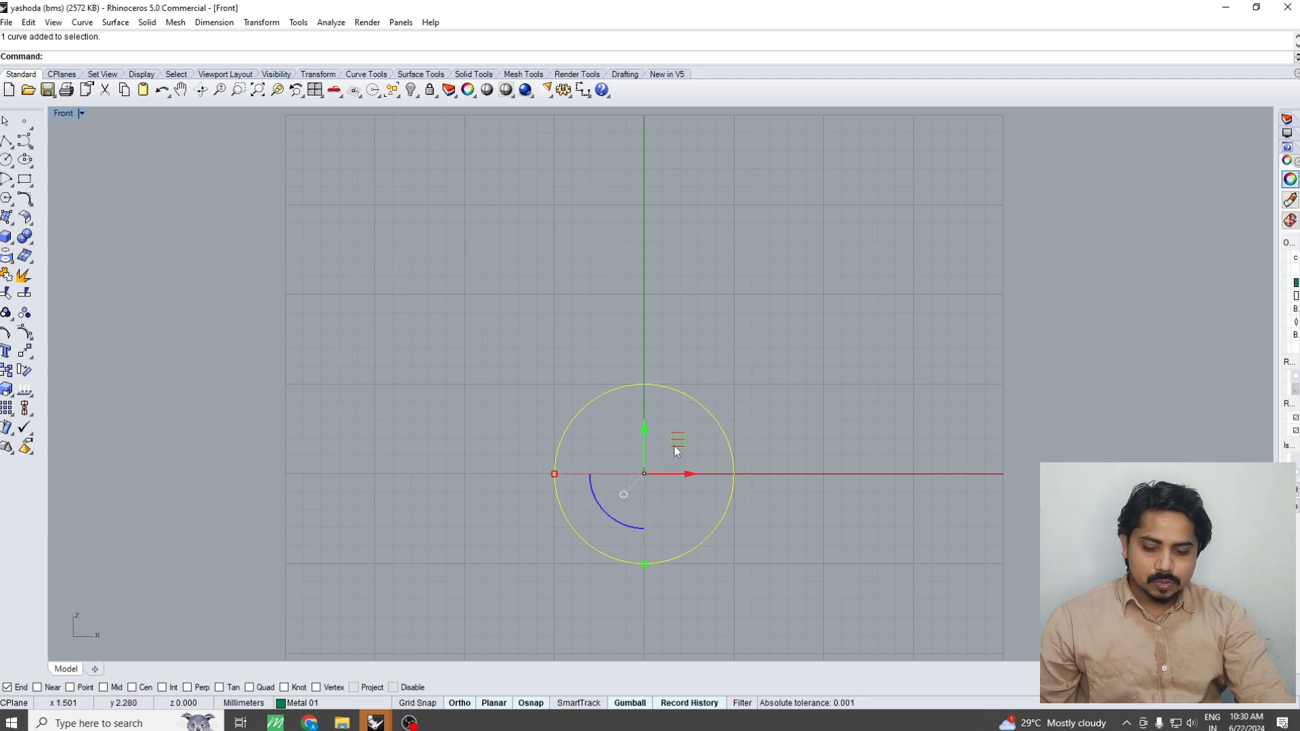
type("offset")
key("Return")
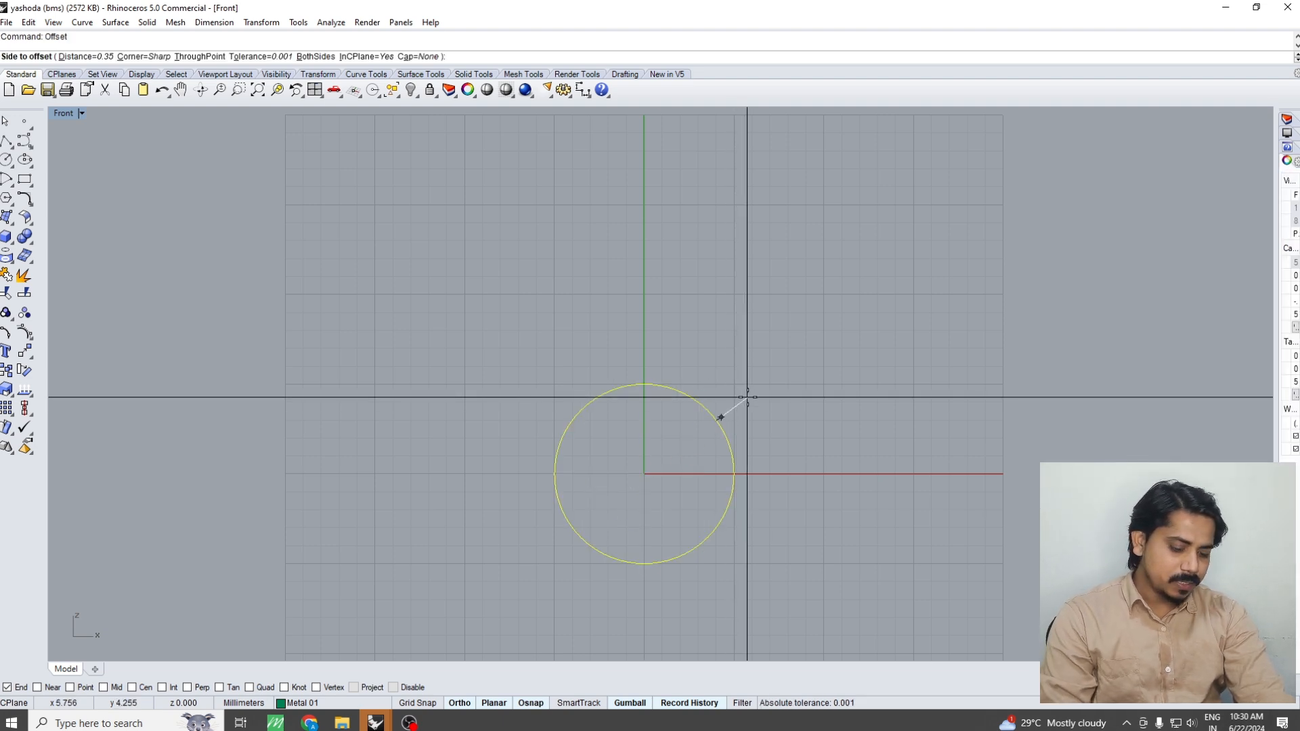
left_click(724, 419)
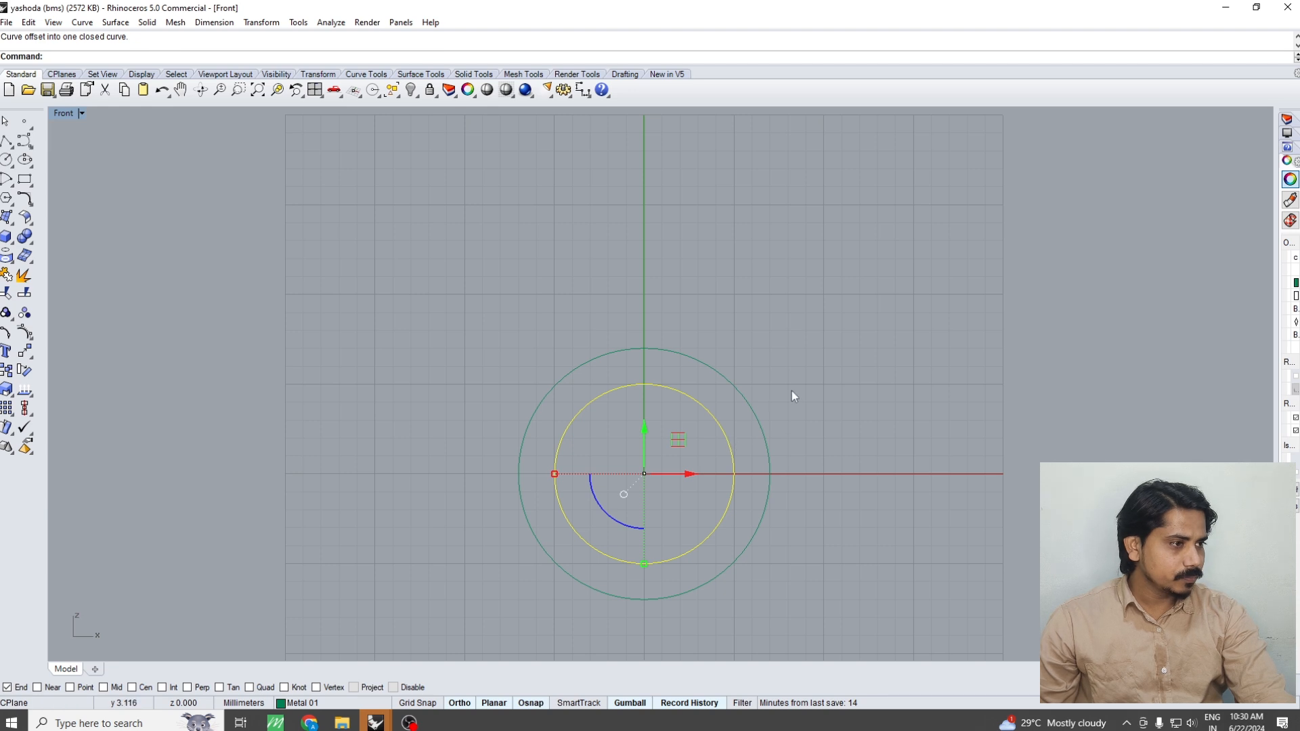
Extrude both circles 1 mm to both sides as a solid ring, working in the Top view
left_click_drag(816, 352, 681, 450)
type("t")
key("Return")
type("e")
key("Return")
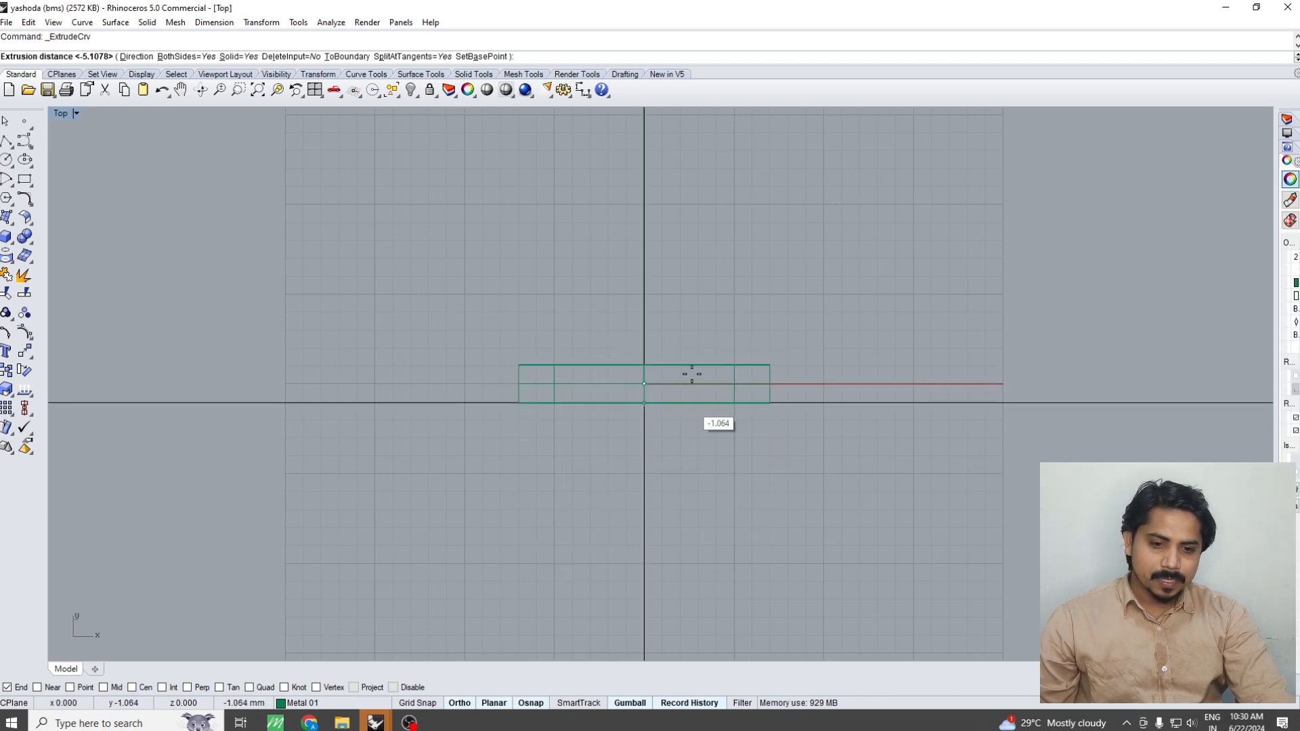
type("1")
key("Return")
key("Escape")
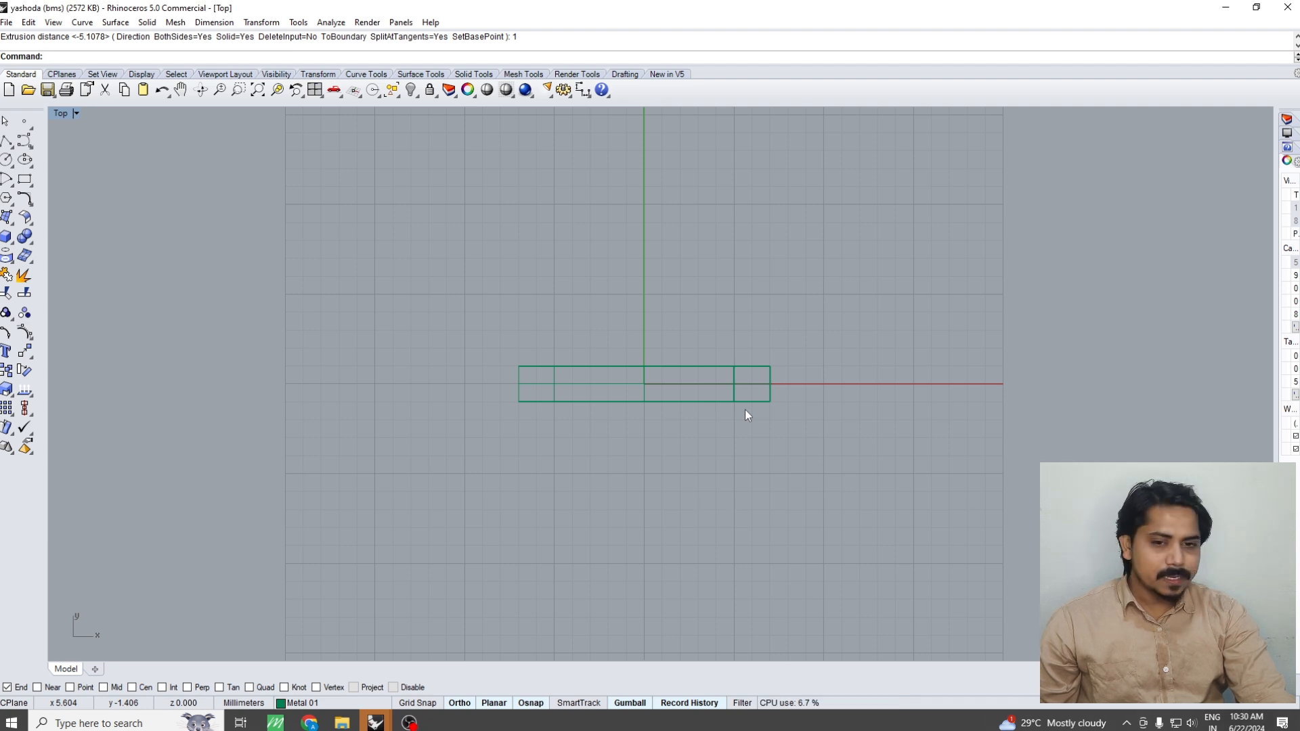
Show the ring shaded in the Front view and measure its inner diameter vertically
type("f")
key("Return")
type("S")
key("Return")
right_click_drag(658, 404, 658, 358)
type("D")
key("Return")
left_click(644, 339)
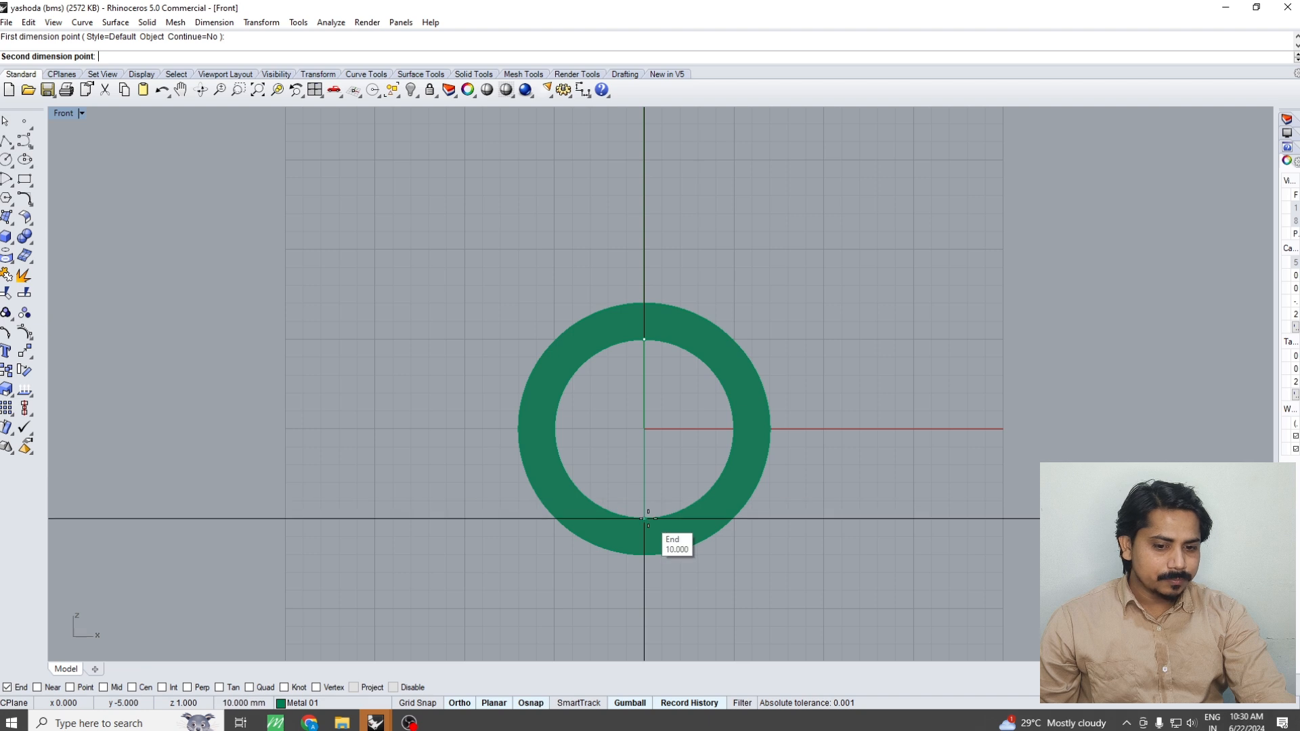
left_click(644, 517)
scroll(829, 480, "down", 3)
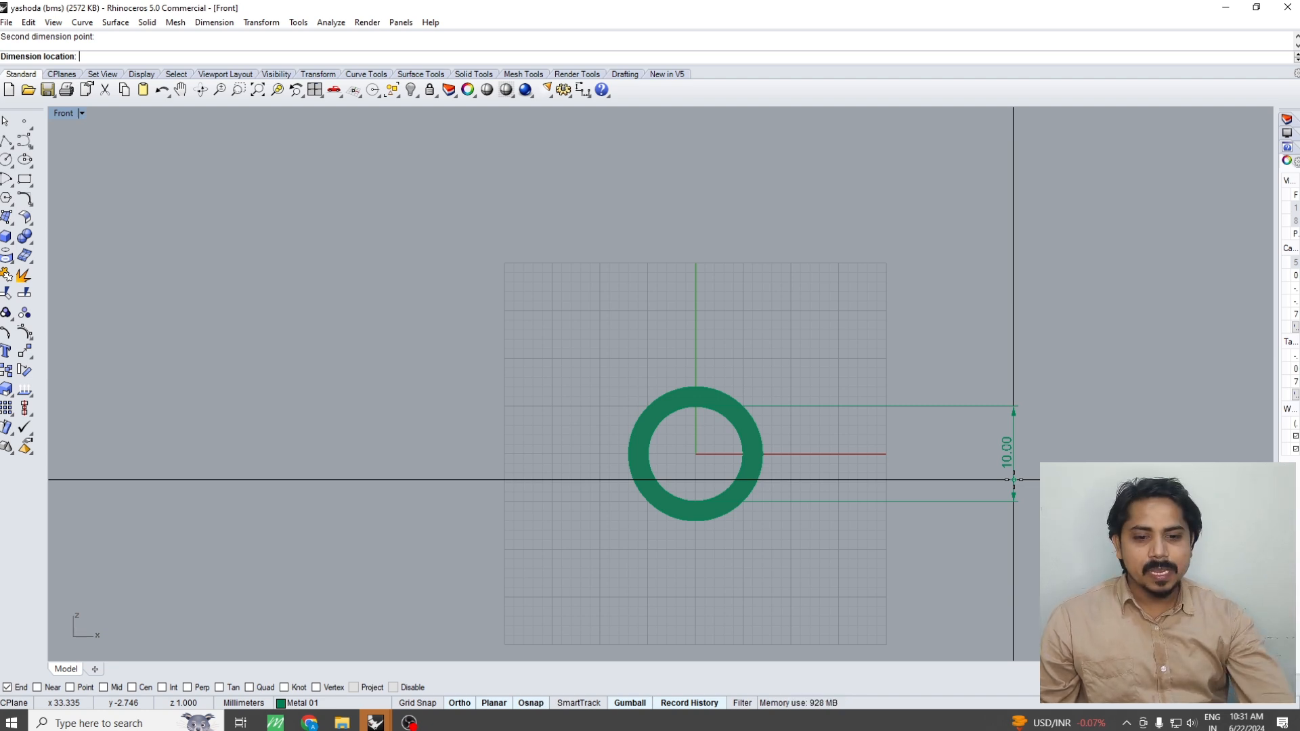
key("Escape")
Create a vertical cutting plane through the ring and its two curves, starting at the origin
scroll(738, 405, "up", 6)
left_click(735, 406)
right_click_drag(736, 404, 716, 474)
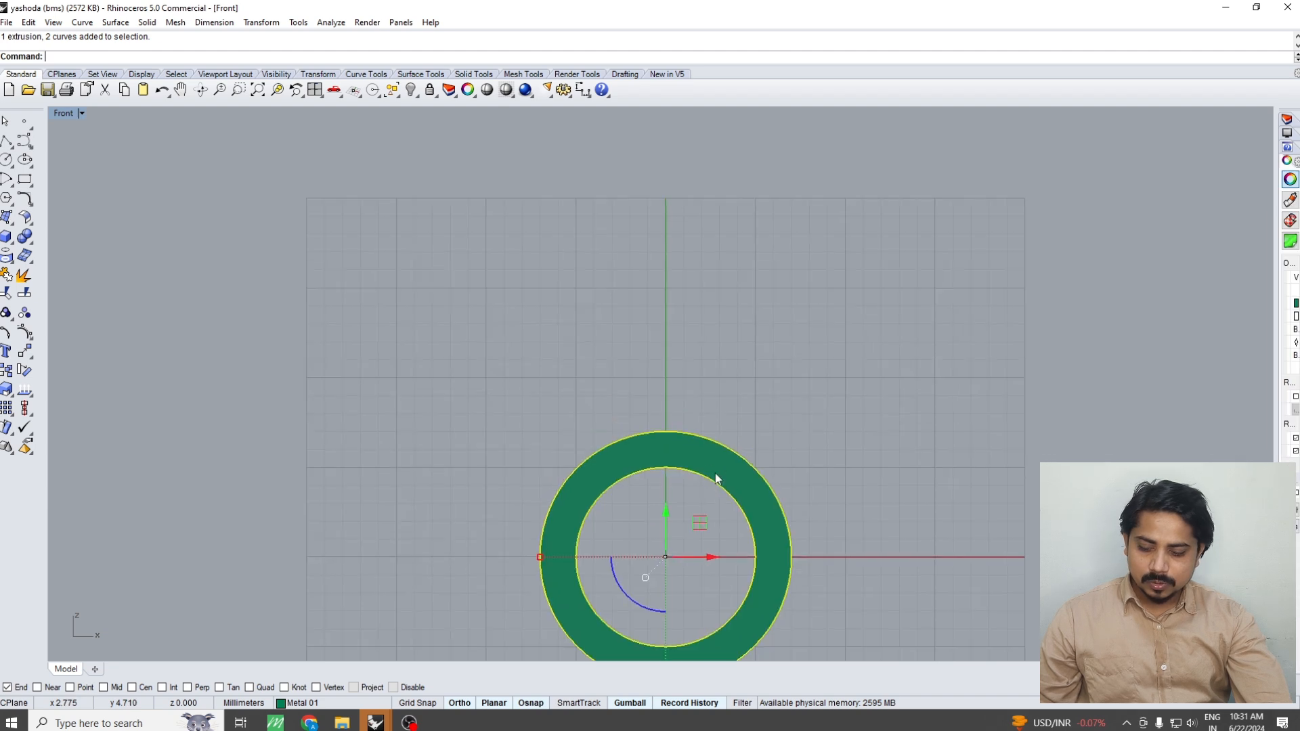
type("c")
key("Return")
type("0")
key("Return")
type("0")
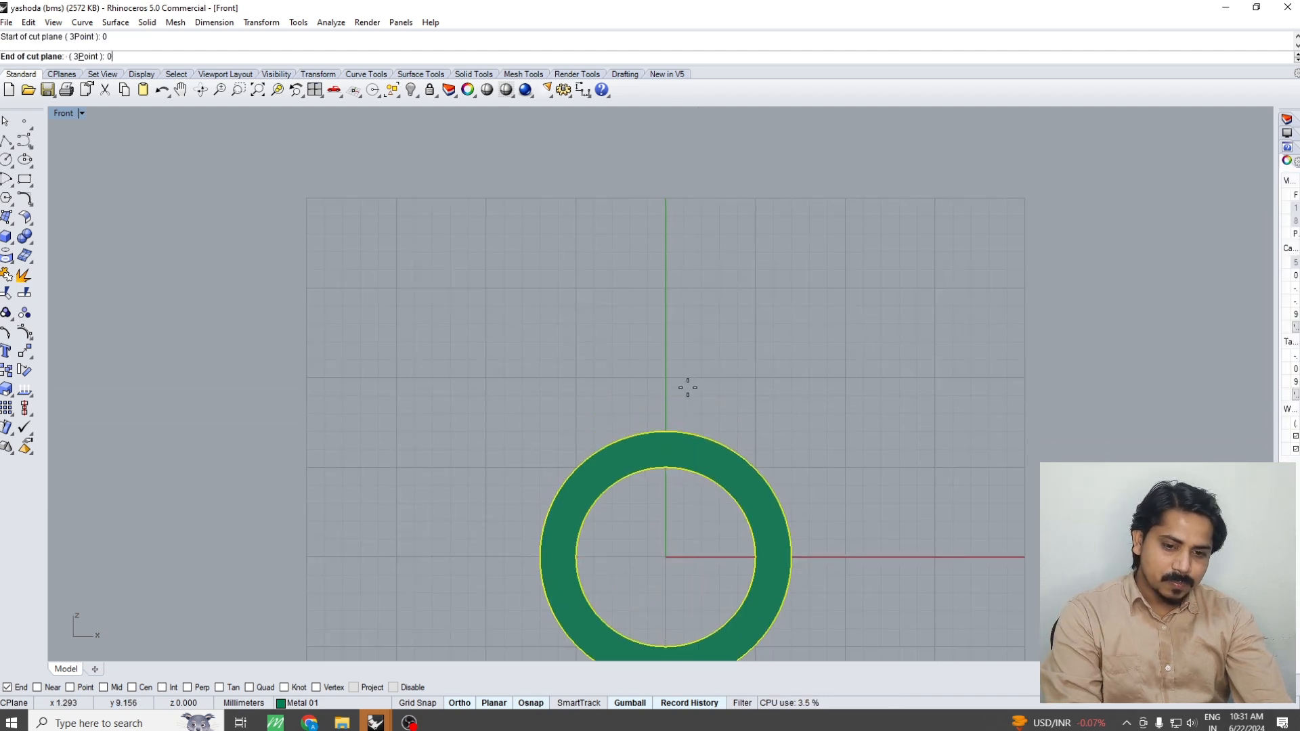
left_click(685, 357)
key("Return")
left_click(702, 383)
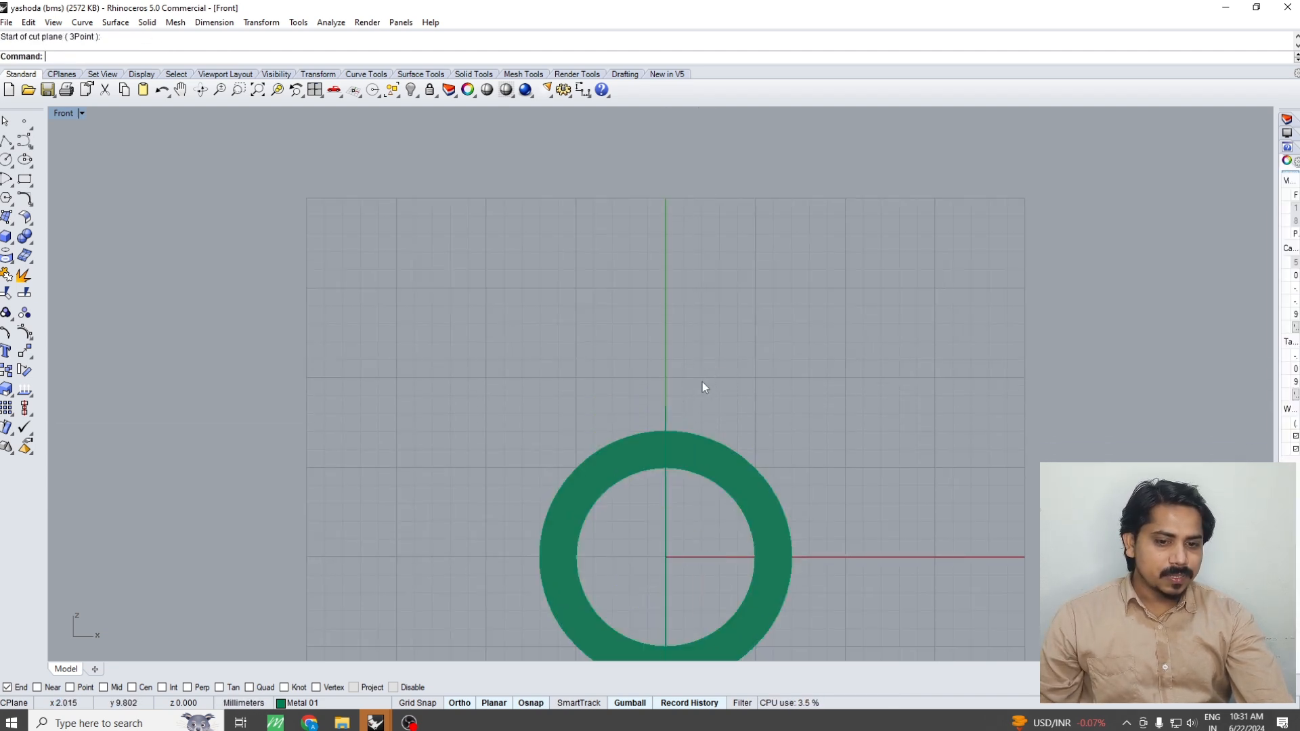
Move the vertical cutting plane 3 mm along the positive X direction
left_click_drag(619, 417, 617, 418)
right_click_drag(724, 393, 717, 340)
type("m")
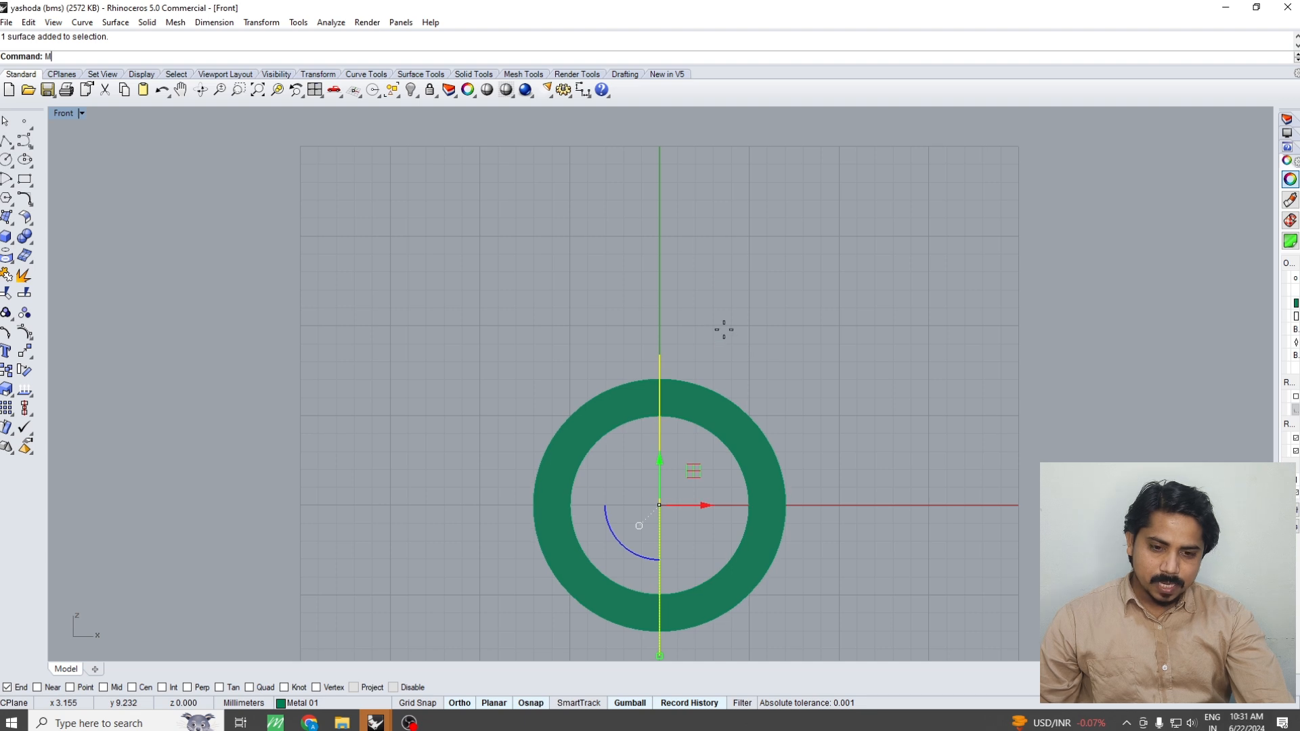
key("Return")
left_click(700, 311)
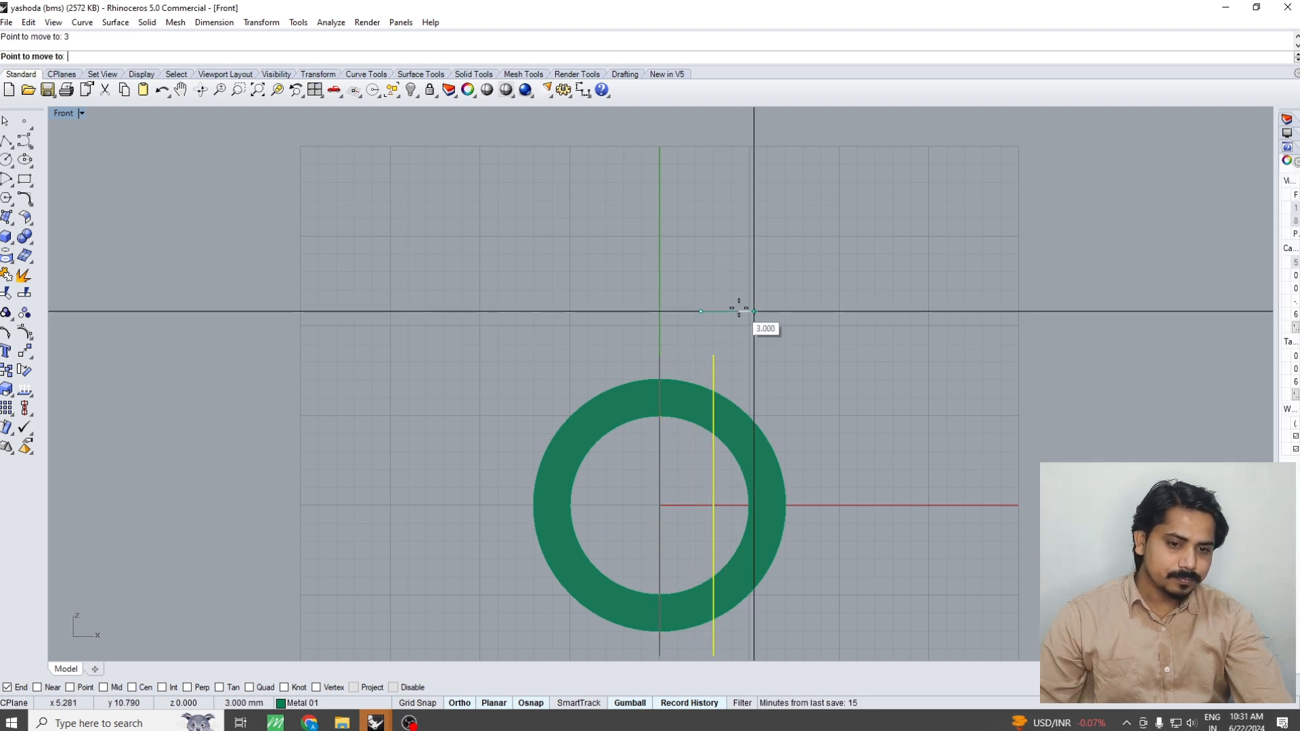
left_click(739, 311)
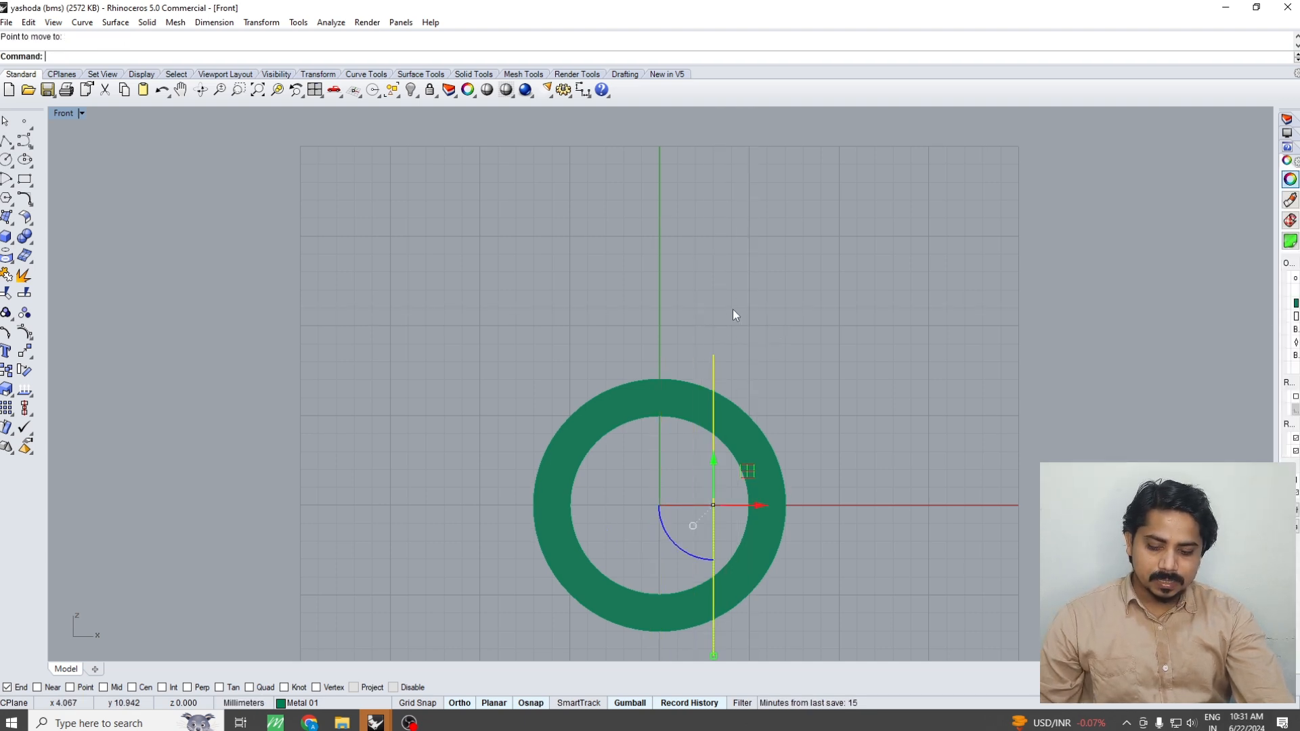
Mirror a copy of the cutting plane across the vertical axis through the origin
type("mm")
key("Return")
type("0")
key("Return")
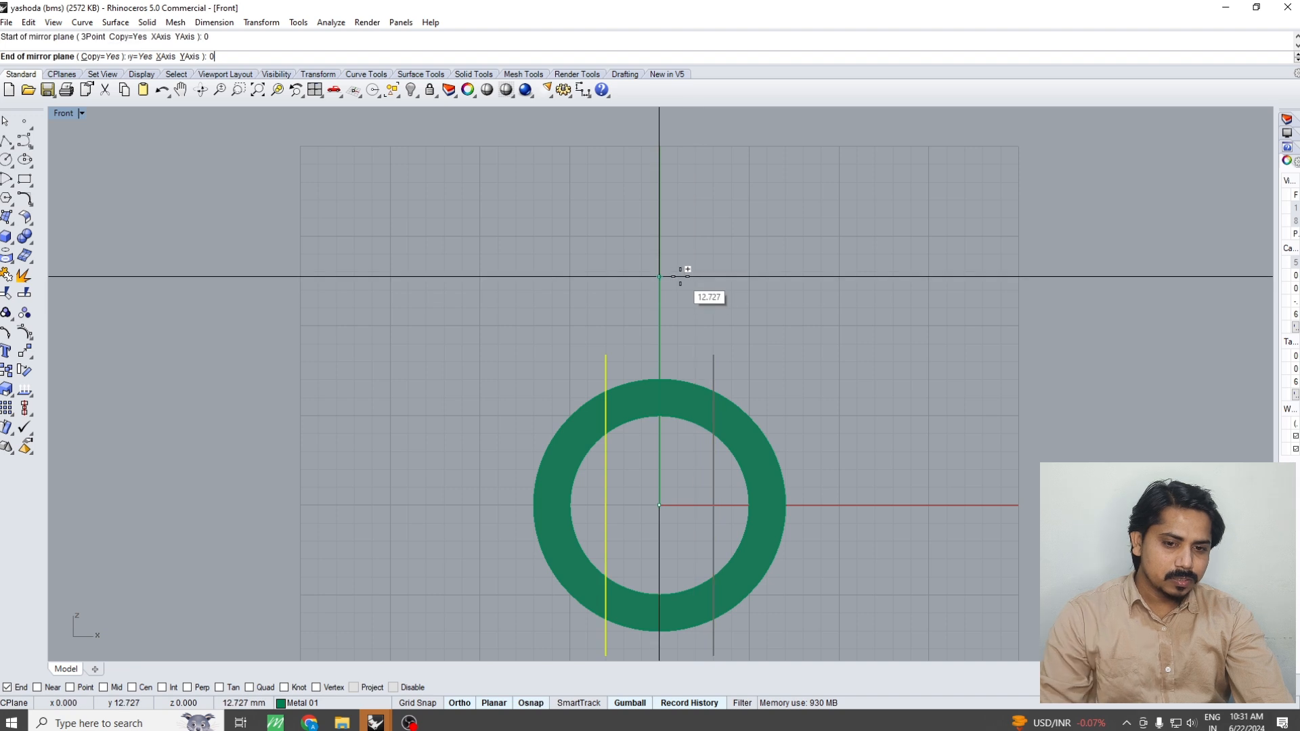
key("Return")
Move both cutting planes up about 7.6 mm so they cross only the upper part of the ring
left_click_drag(800, 302, 556, 362)
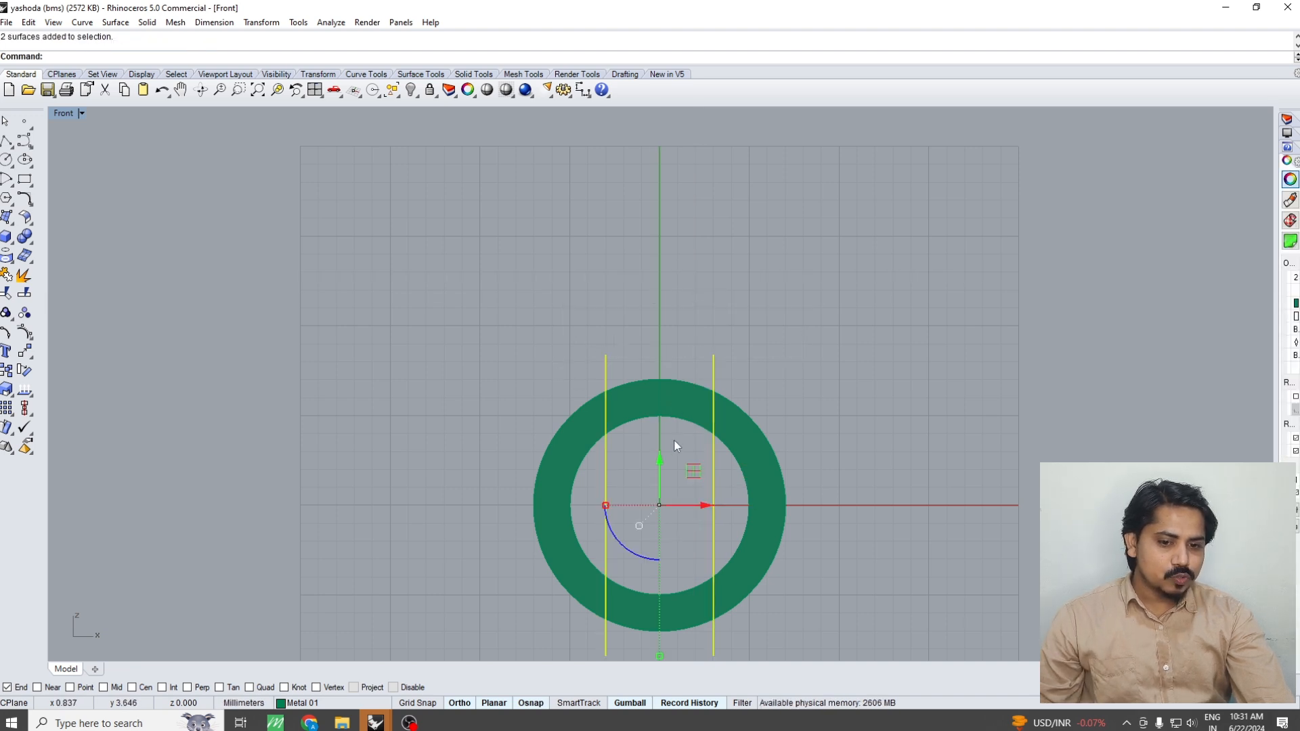
left_click_drag(660, 459, 662, 322)
key("Escape")
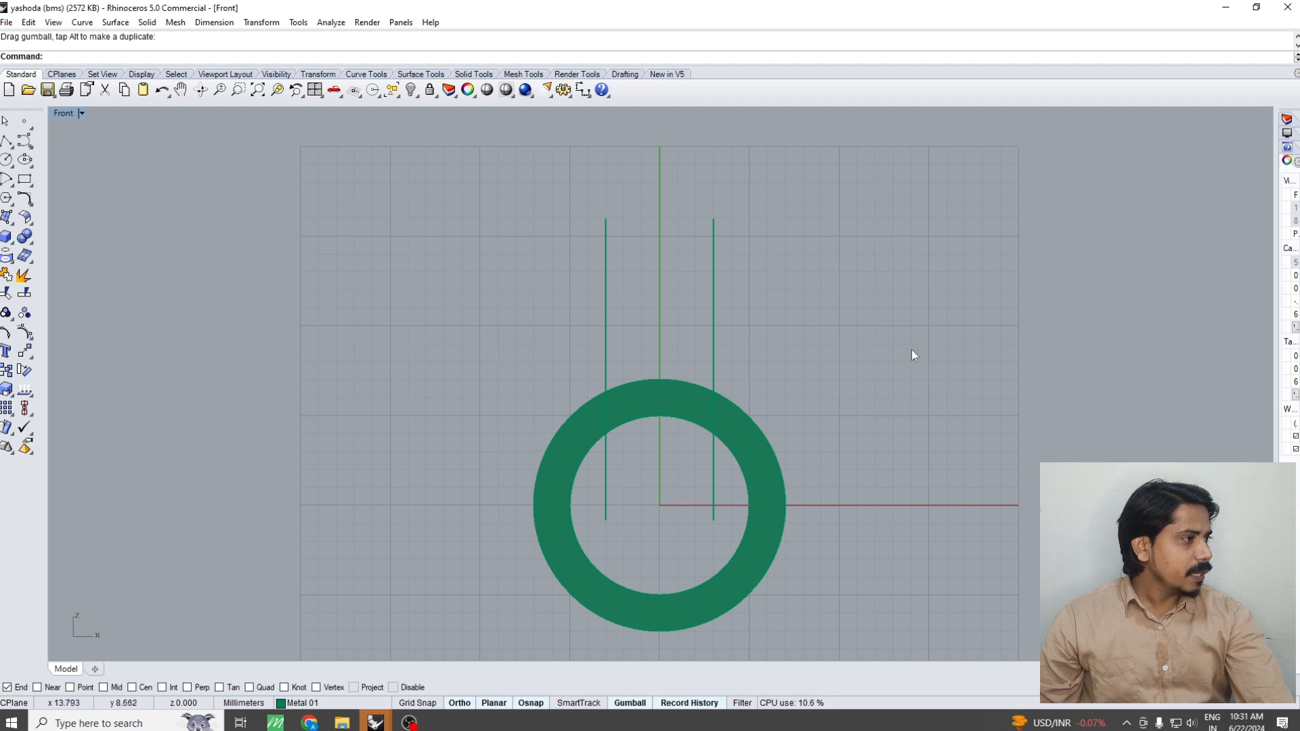
Boolean-split the ring with the two cutting planes in the Perspective view and delete the segment between them
key("ctrl+F1")
key("ctrl+F4")
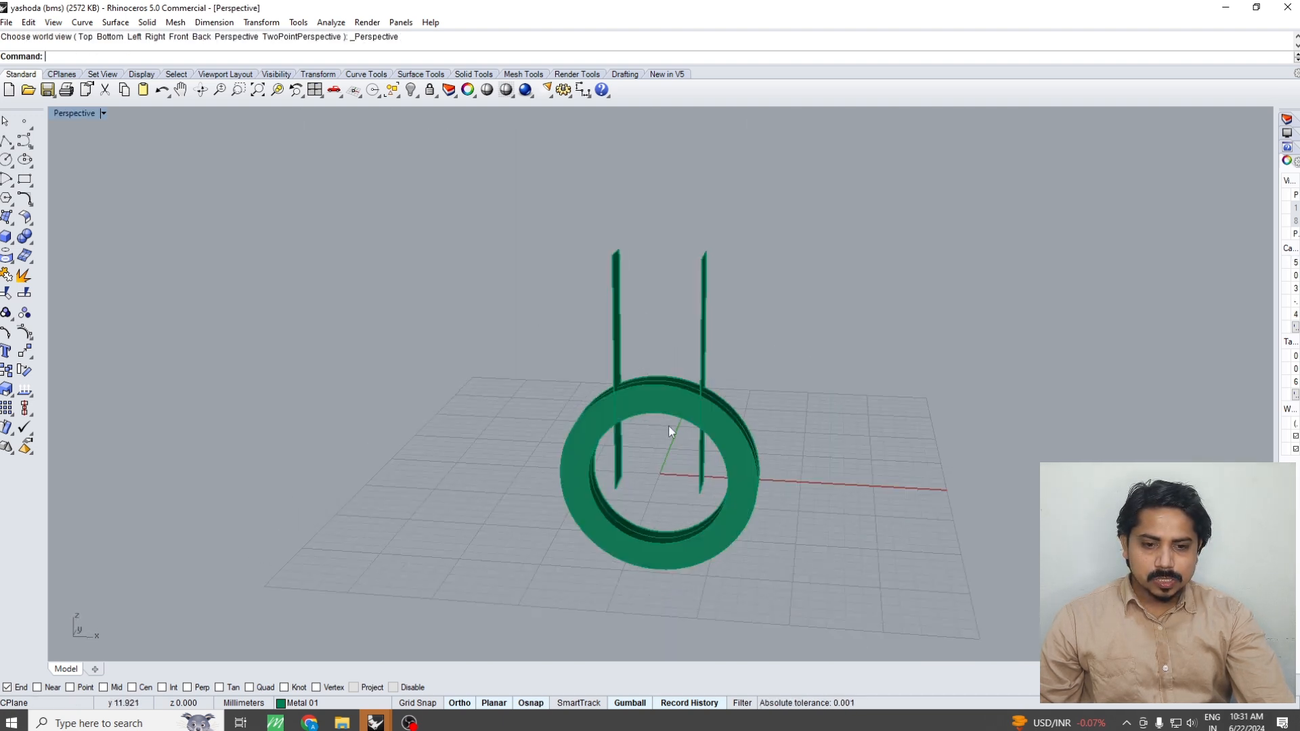
scroll(669, 427, "up", 4)
left_click(665, 401)
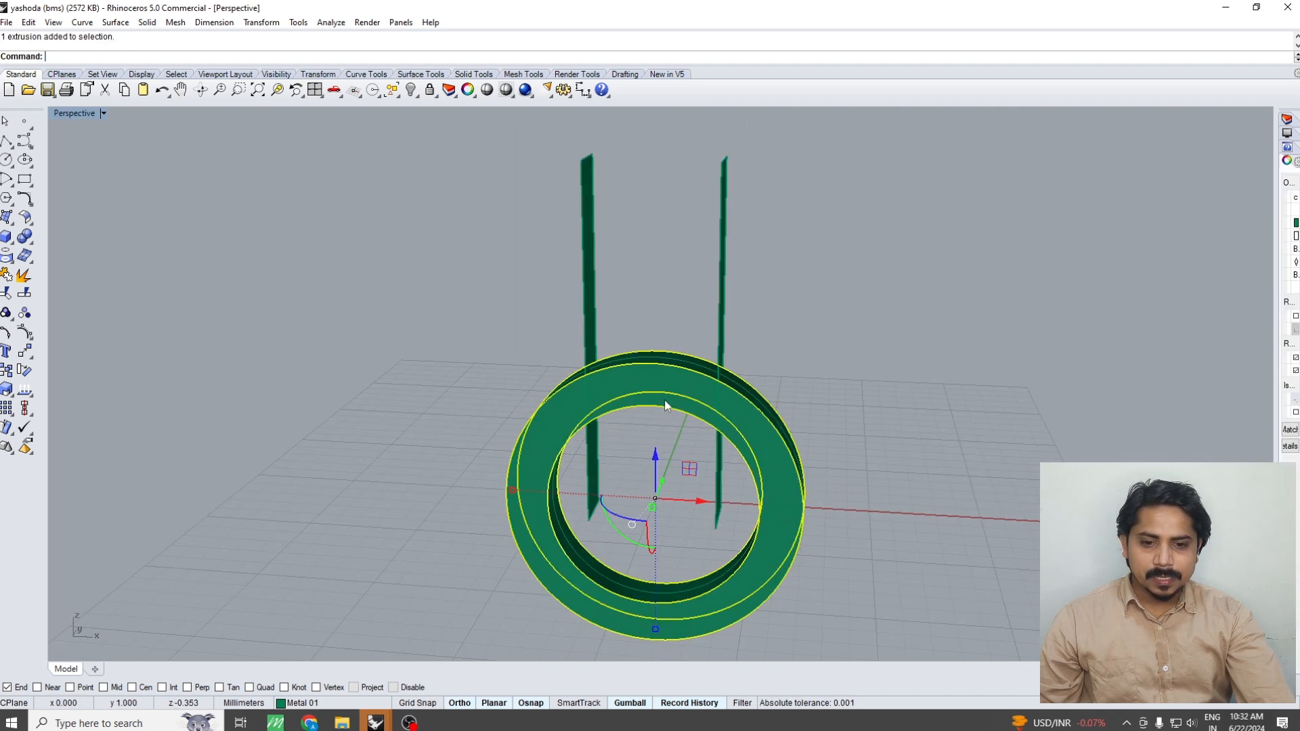
left_click(23, 238)
left_click(98, 243)
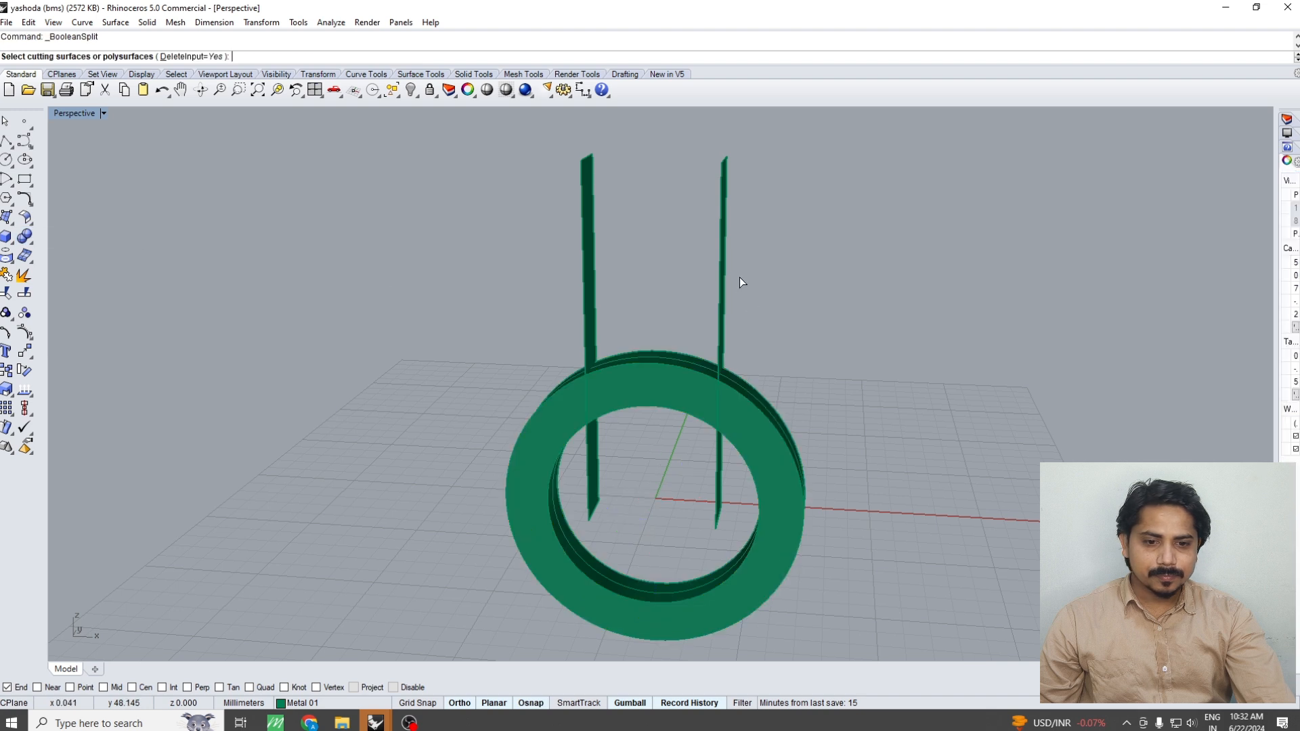
left_click_drag(739, 278, 478, 314)
key("Return")
key("Return")
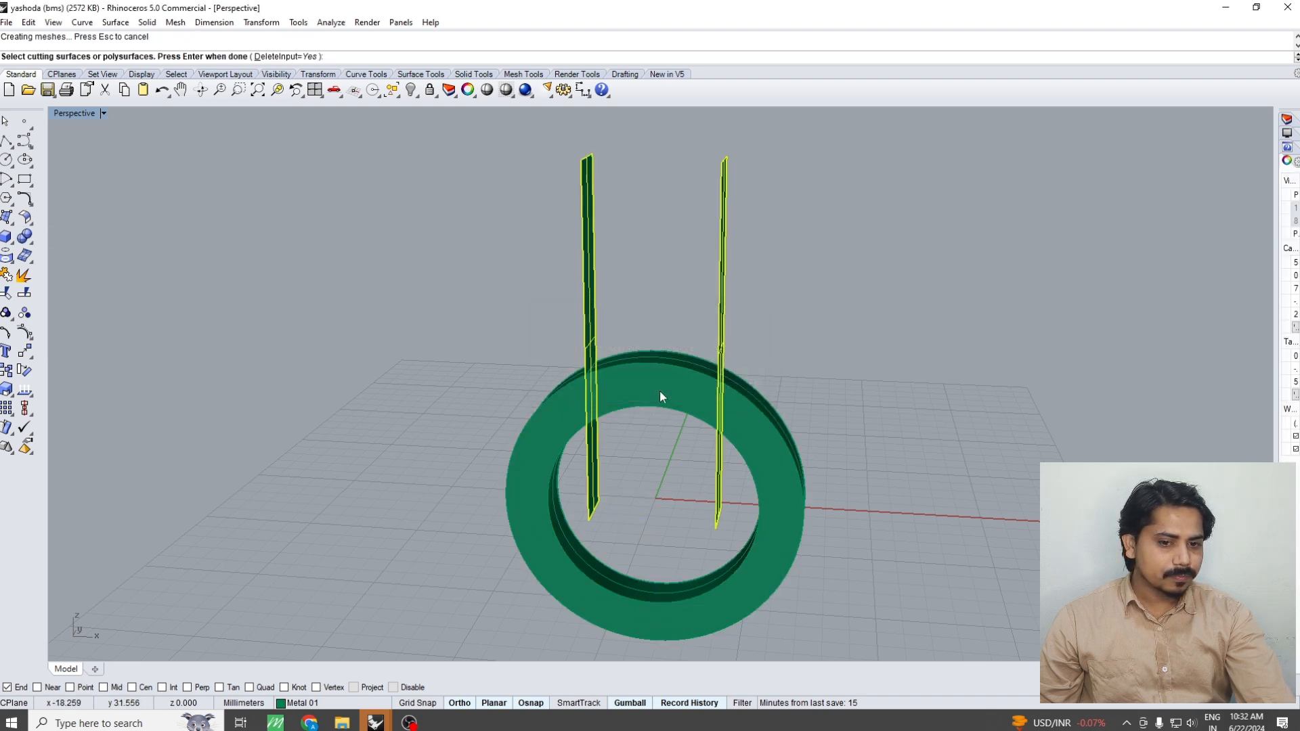
left_click(659, 390)
key("Delete")
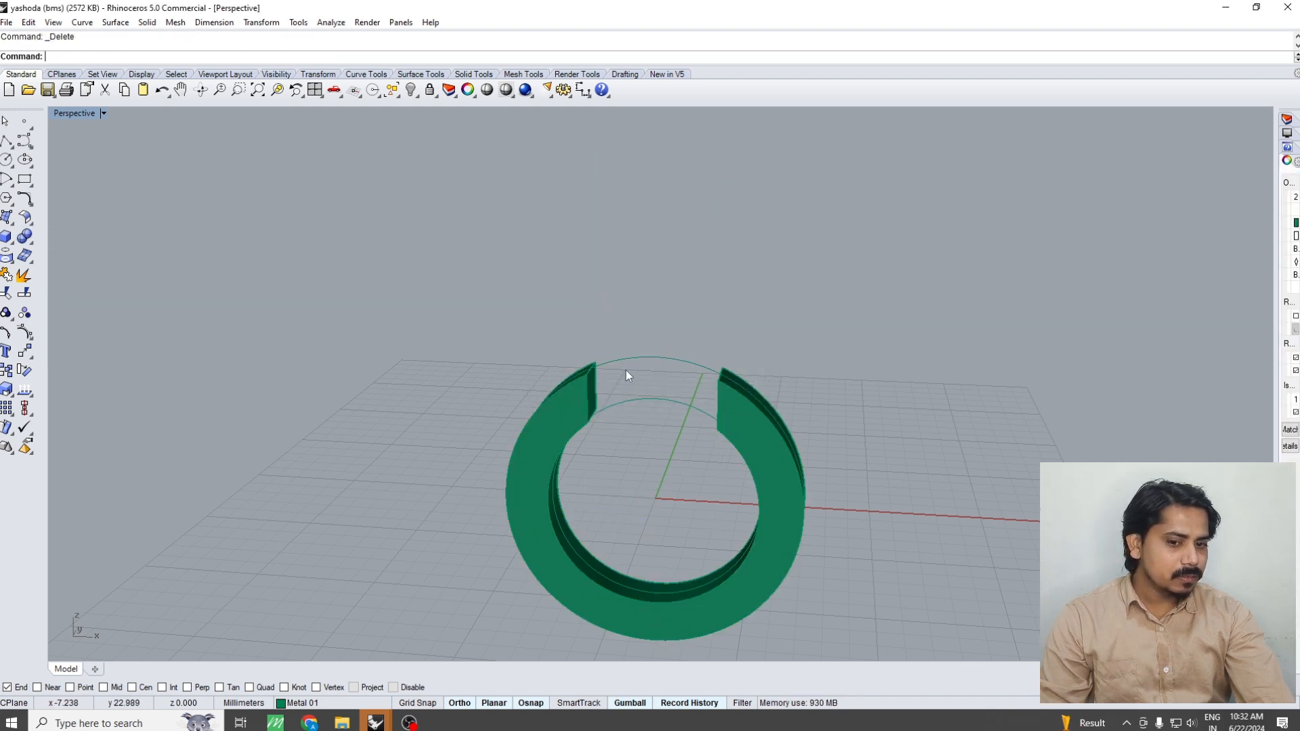
Measure from the inner edge at the bottom of the open ring with an aligned dimension in the Front view
right_click_drag(626, 370, 668, 364)
key("ctrl+F2")
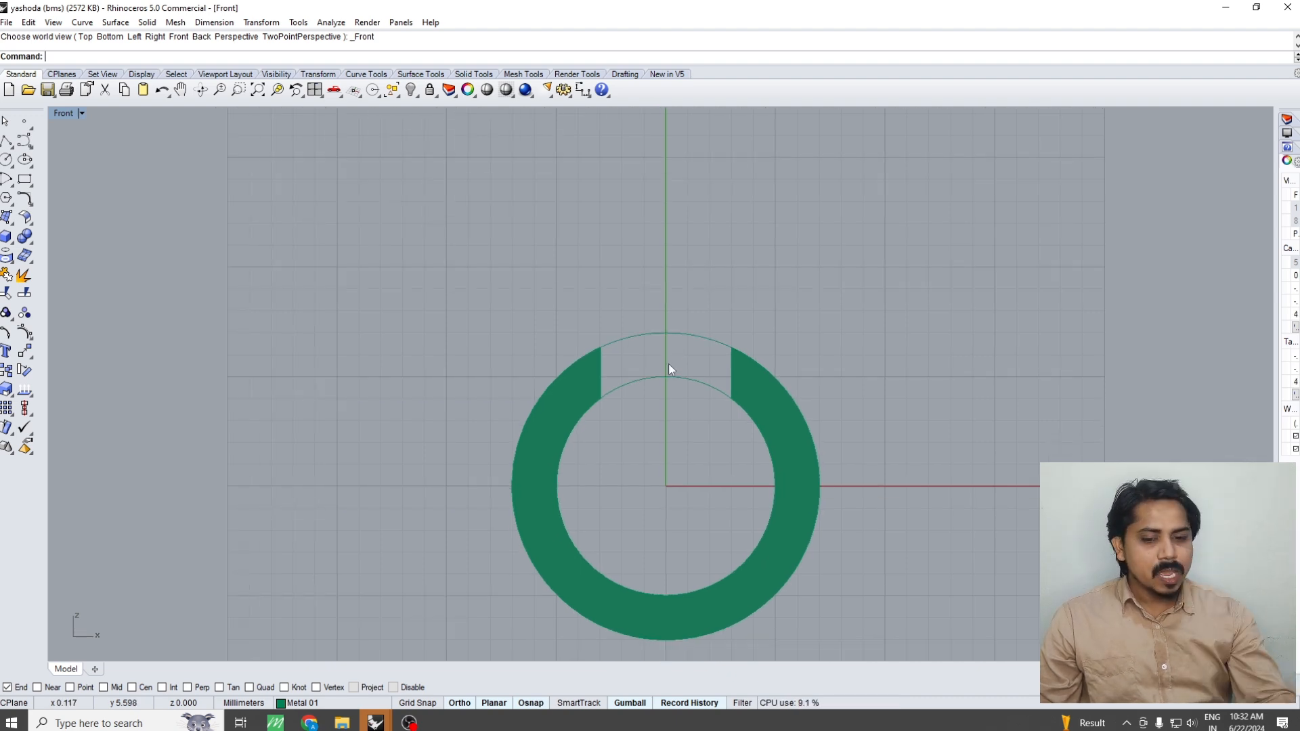
scroll(672, 485, "down", 4)
right_click_drag(673, 489, 671, 398)
scroll(659, 471, "up", 6)
key("F4")
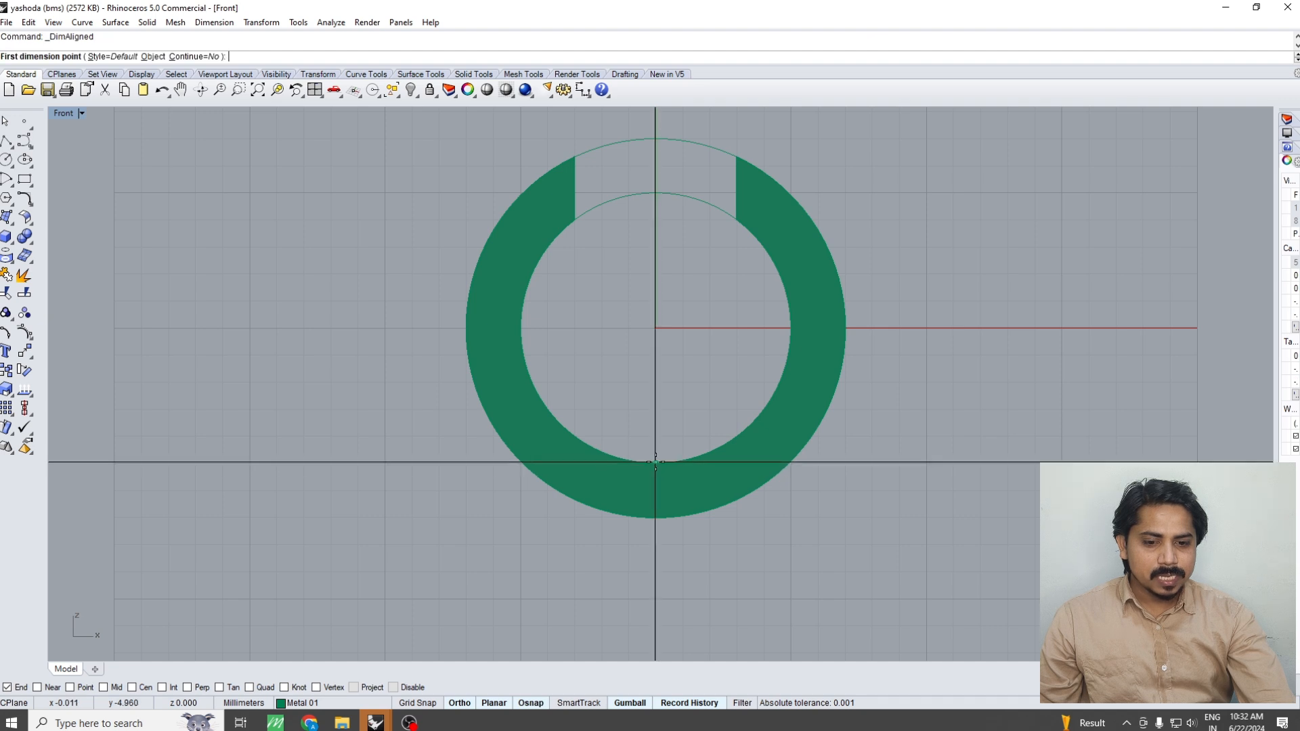
left_click(655, 463)
key("Escape")
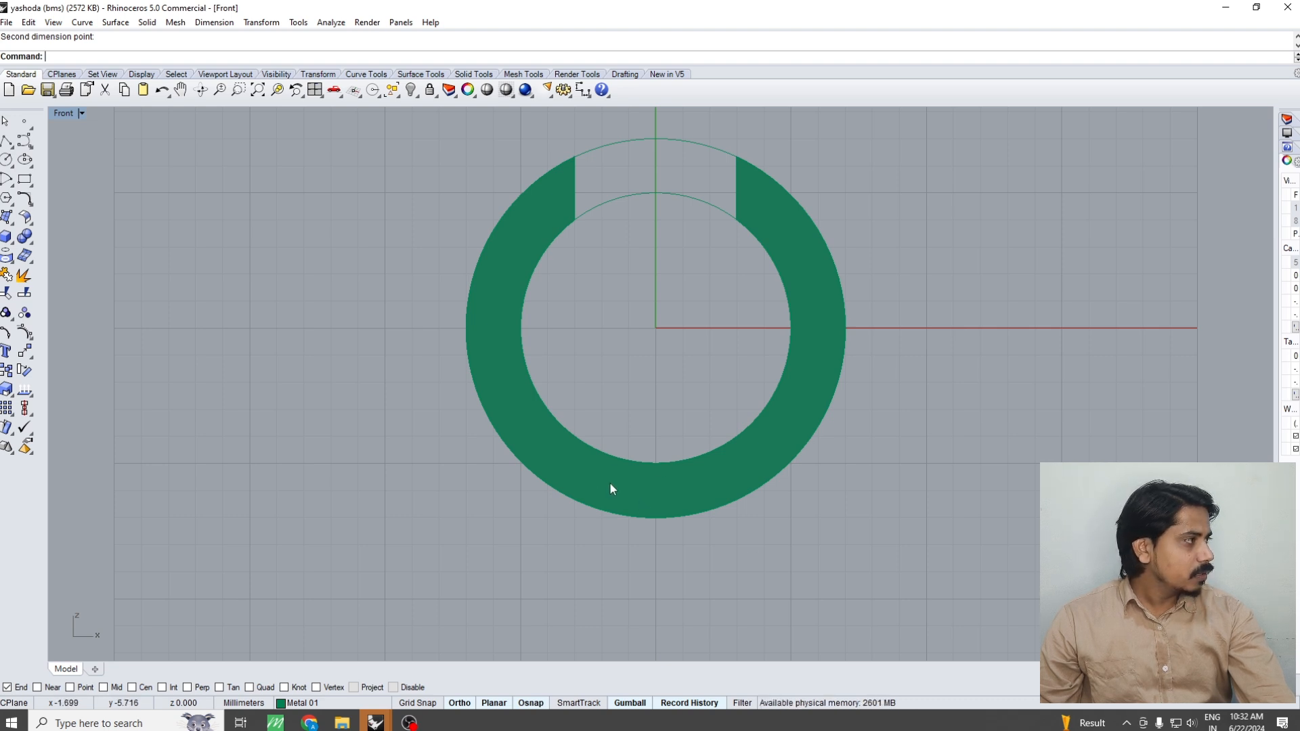
Draw a circle with a 0.6 mm diameter in the empty area below the X axis, beside the ring
right_click_drag(668, 567, 657, 516)
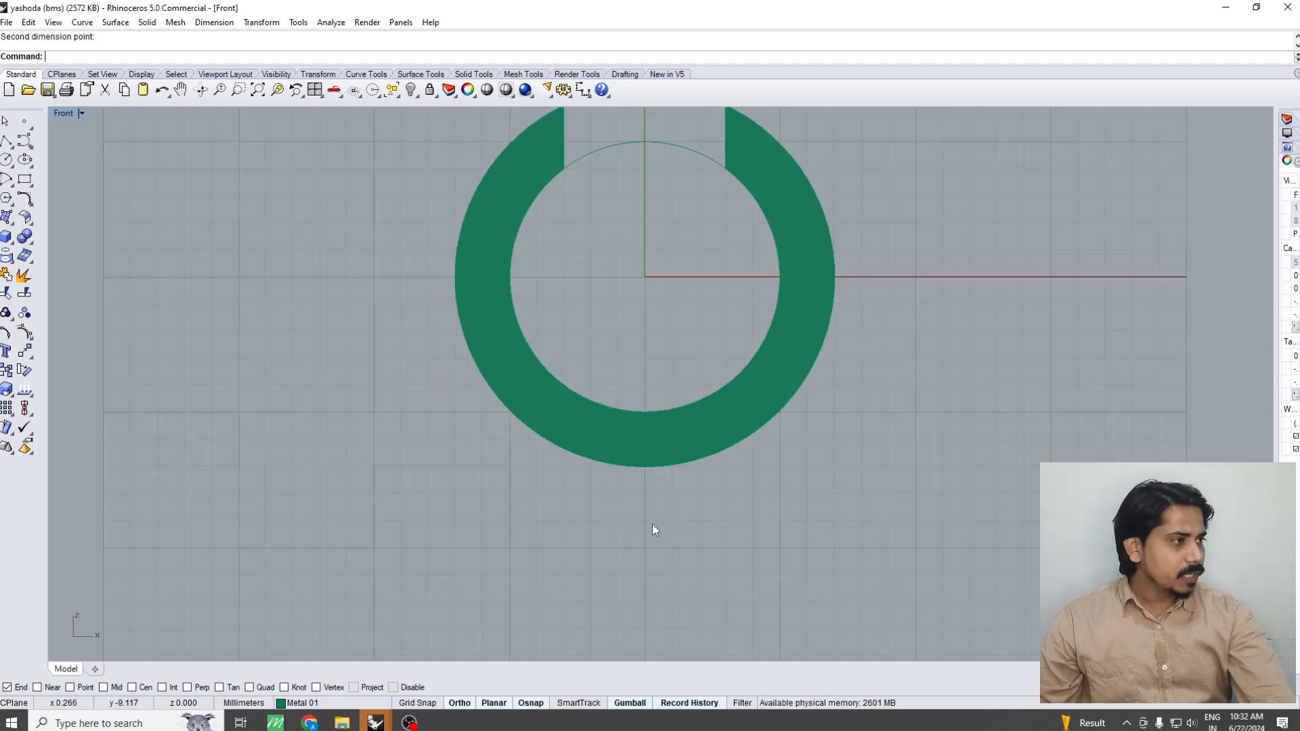
left_click(6, 160)
scroll(750, 398, "down", 3)
scroll(750, 398, "up", 3)
left_click(812, 386)
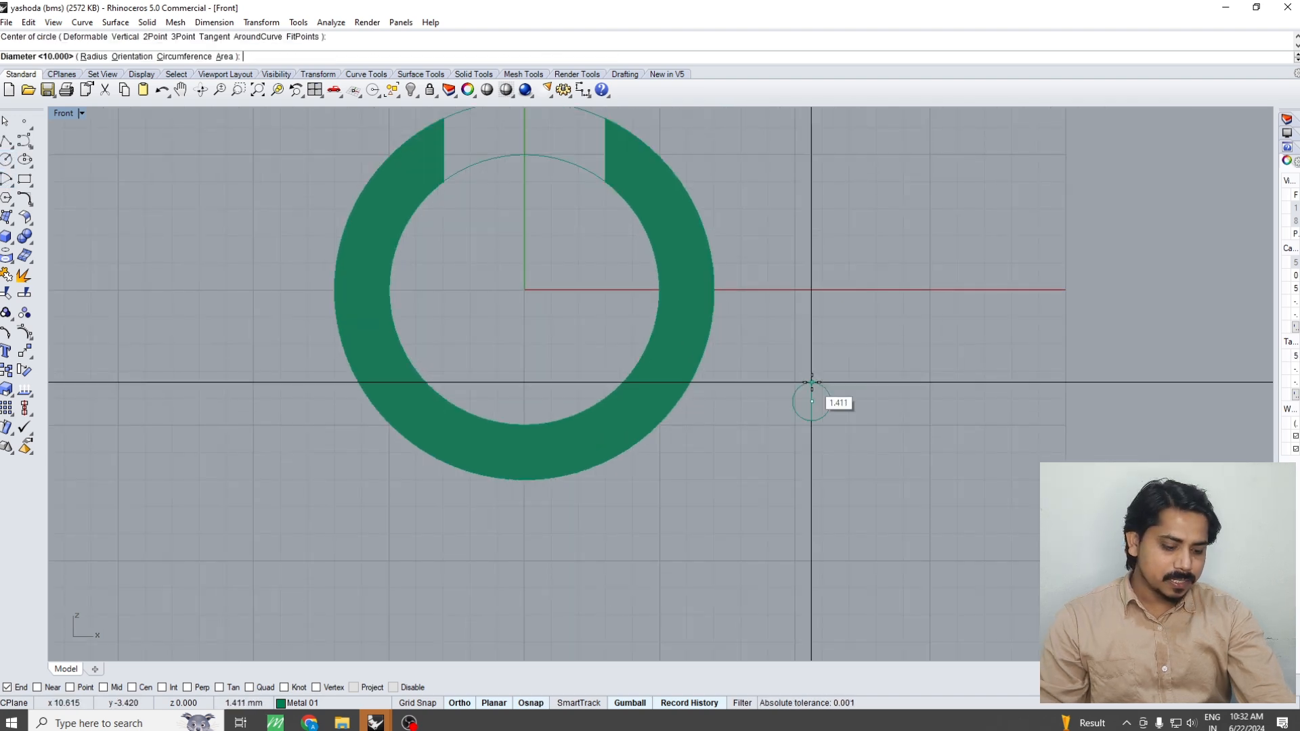
type("6")
key("Return")
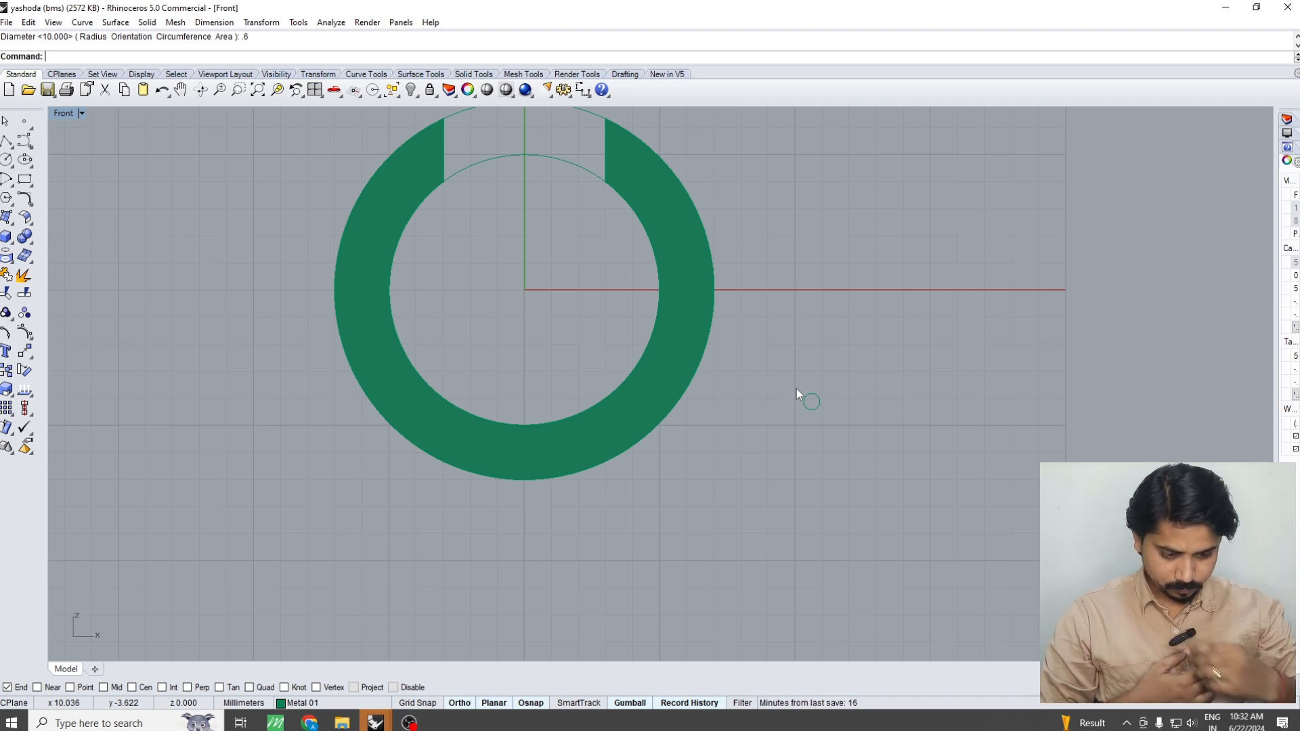
Delete the open ring and all the circles from the model
scroll(609, 284, "down", 8)
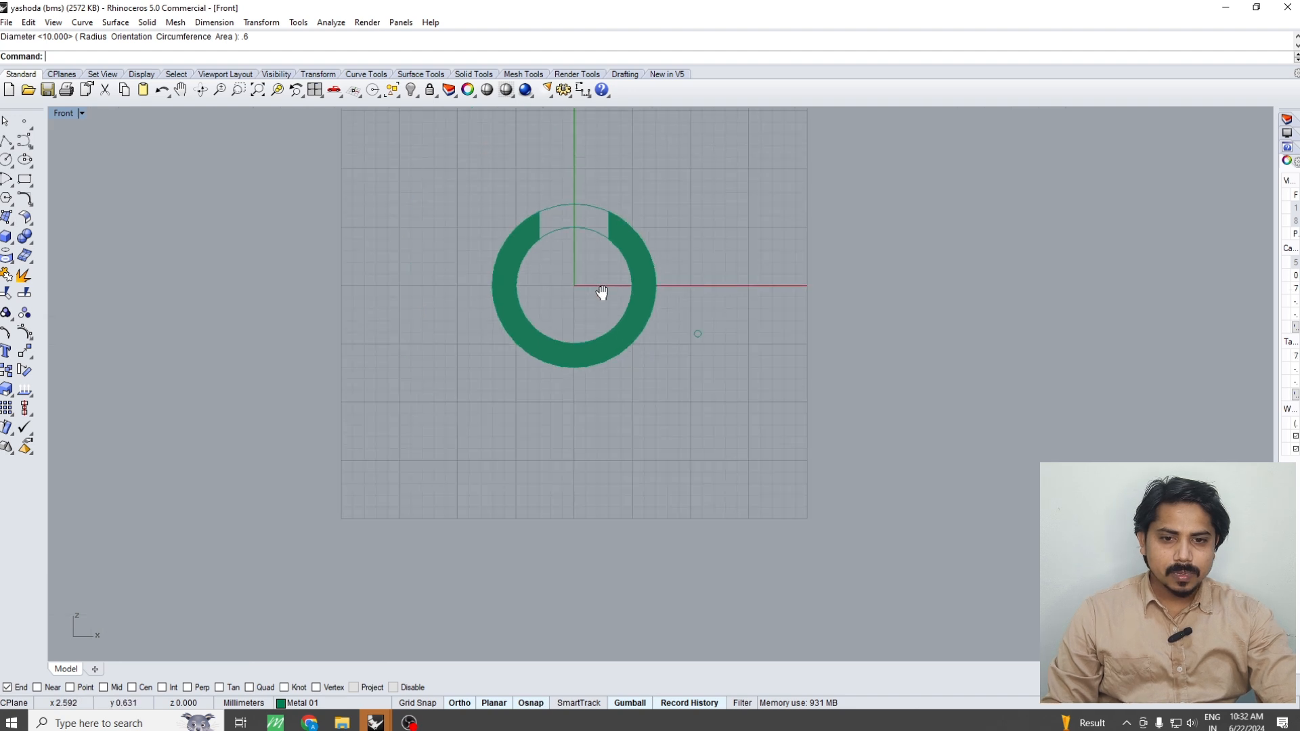
right_click_drag(603, 293, 597, 329)
scroll(594, 285, "up", 6)
key("ctrl+alt+s")
scroll(681, 322, "down", 4)
left_click(517, 406)
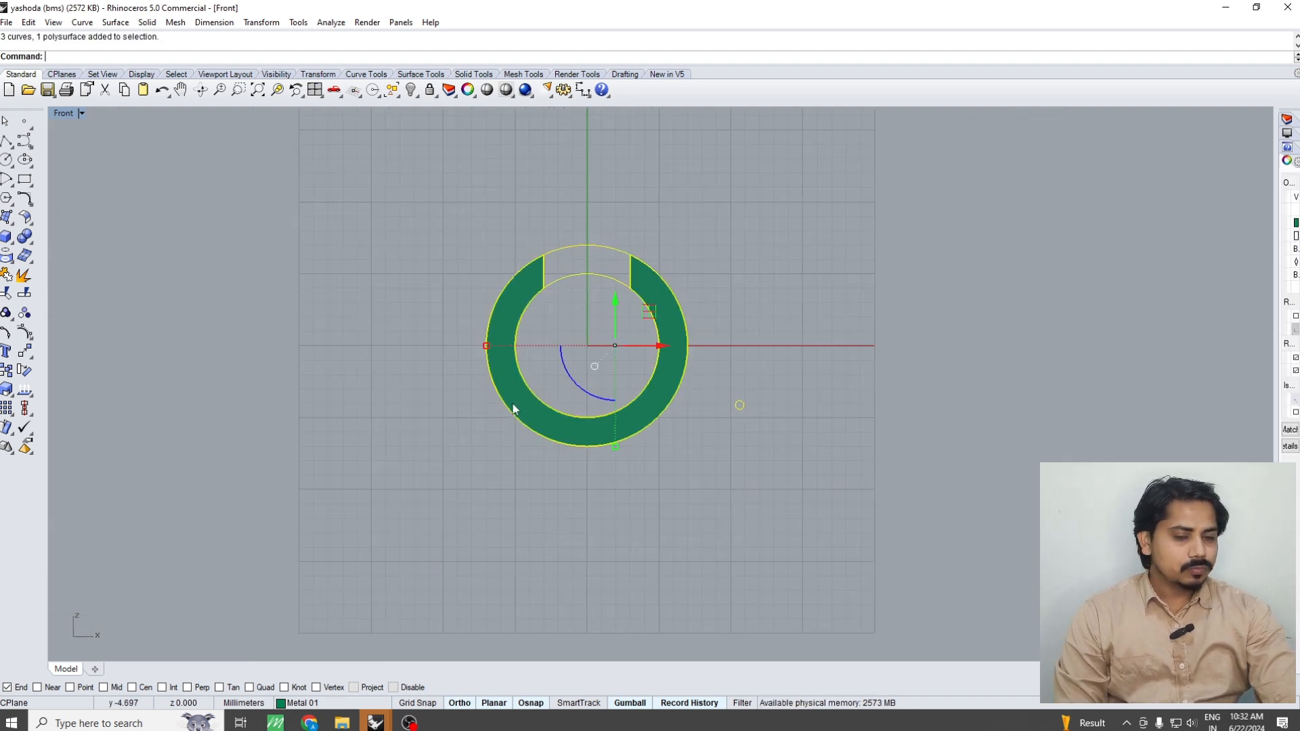
key("Delete")
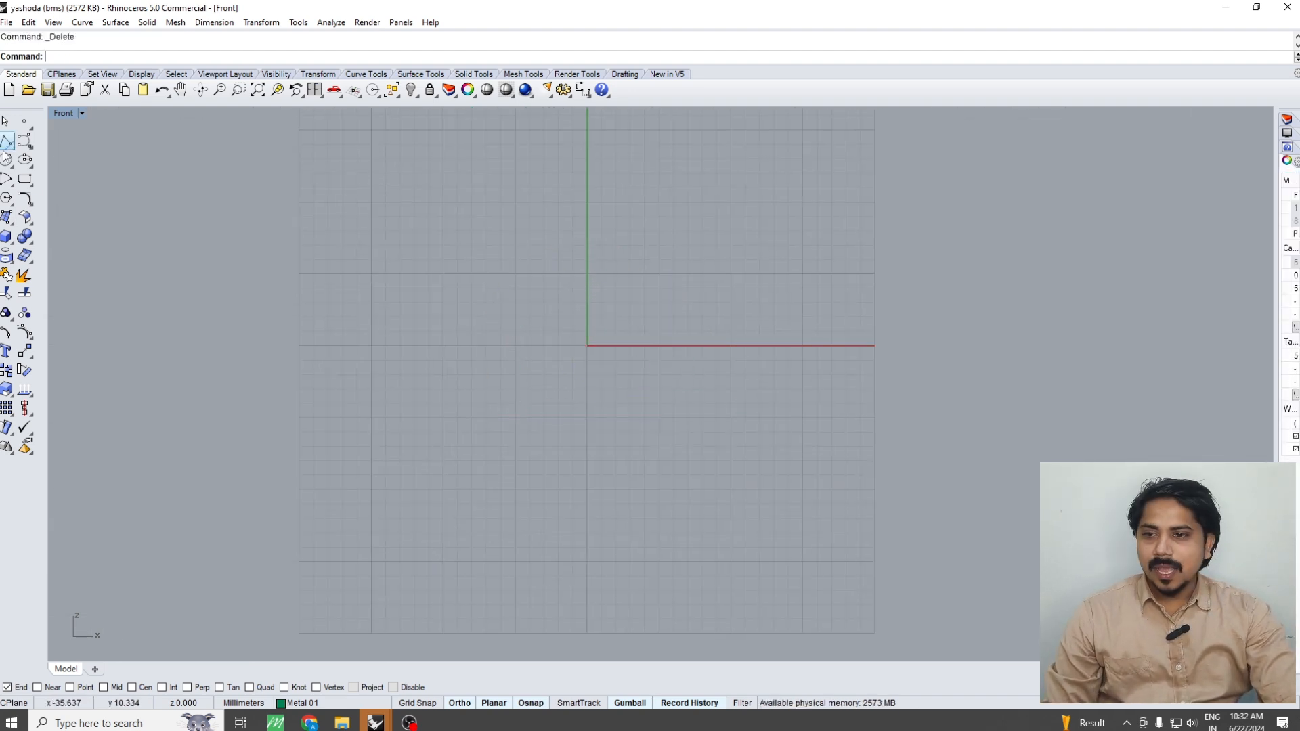
Draw a circle with a 10 mm diameter centred on the origin in the Front view
left_click(24, 159)
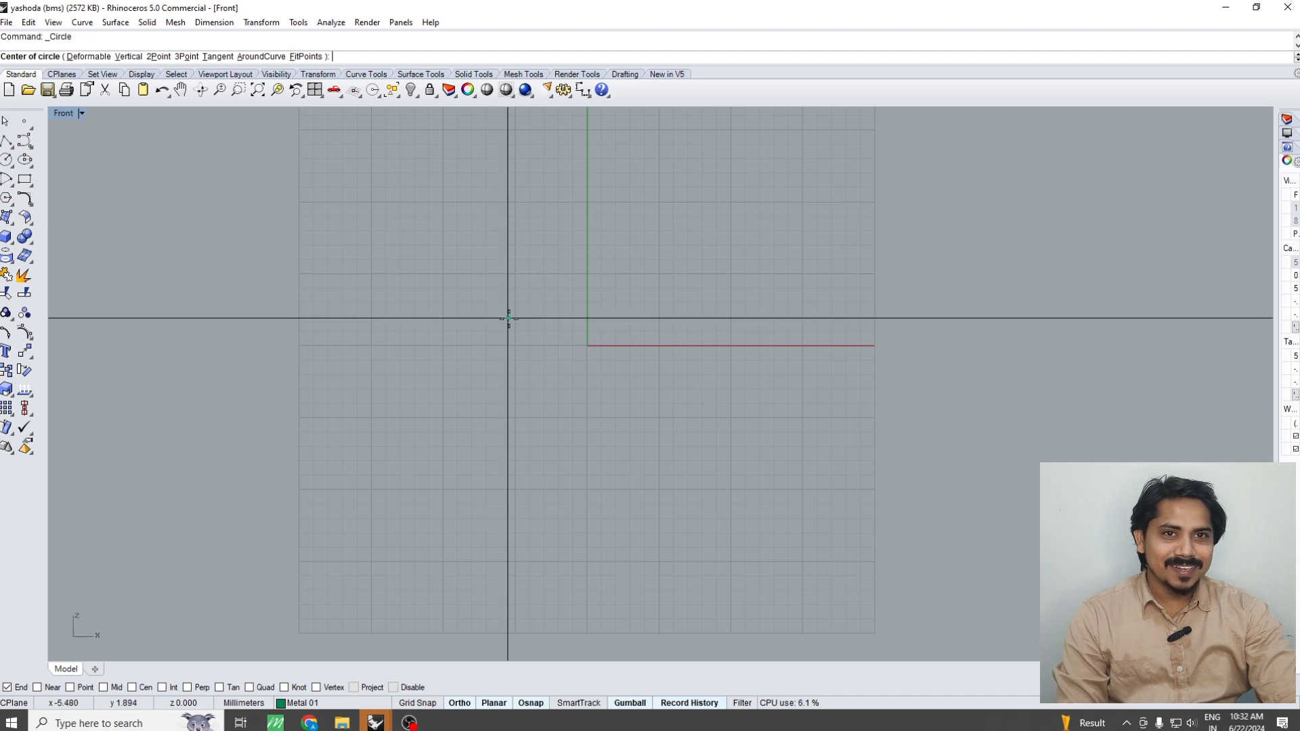
right_click_drag(519, 312, 518, 332)
type("0")
key("Return")
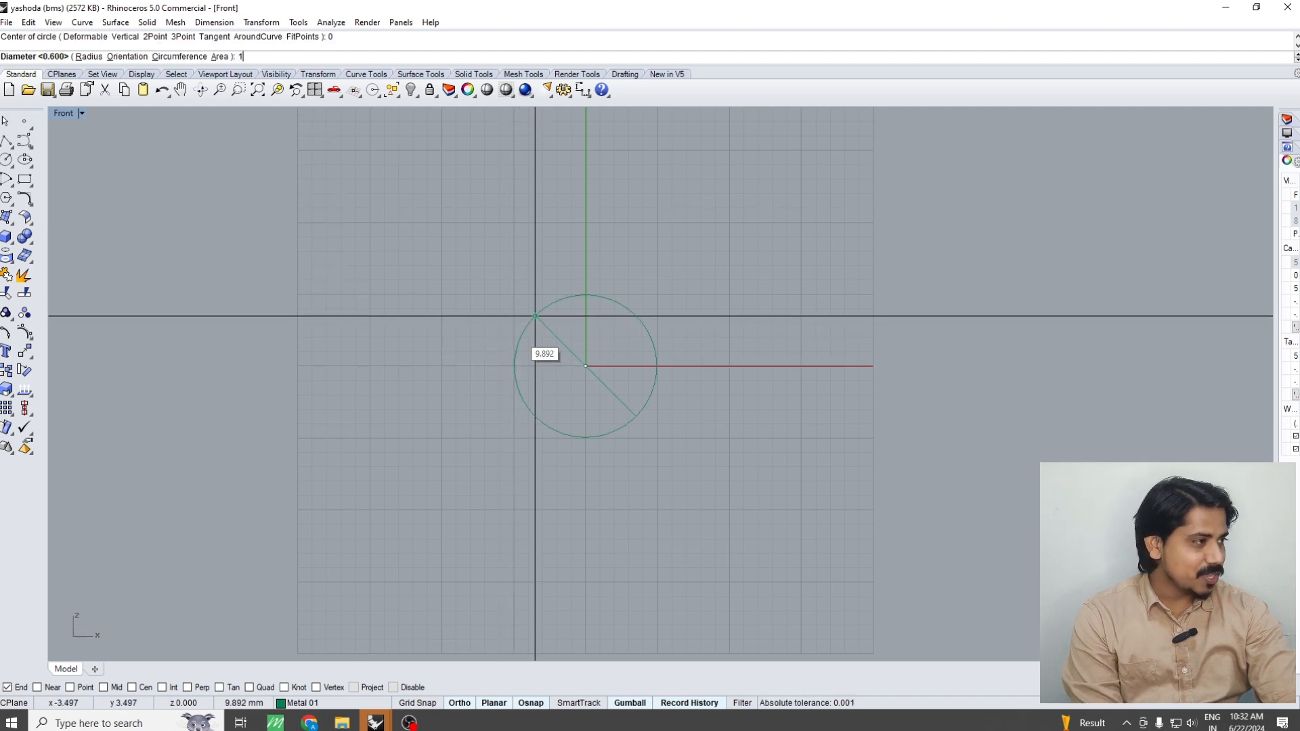
type("10")
key("Return")
Offset the 10 mm circle outward by 2 mm to form a concentric outer circle
left_click_drag(670, 274, 572, 372)
type("offset")
key("Return")
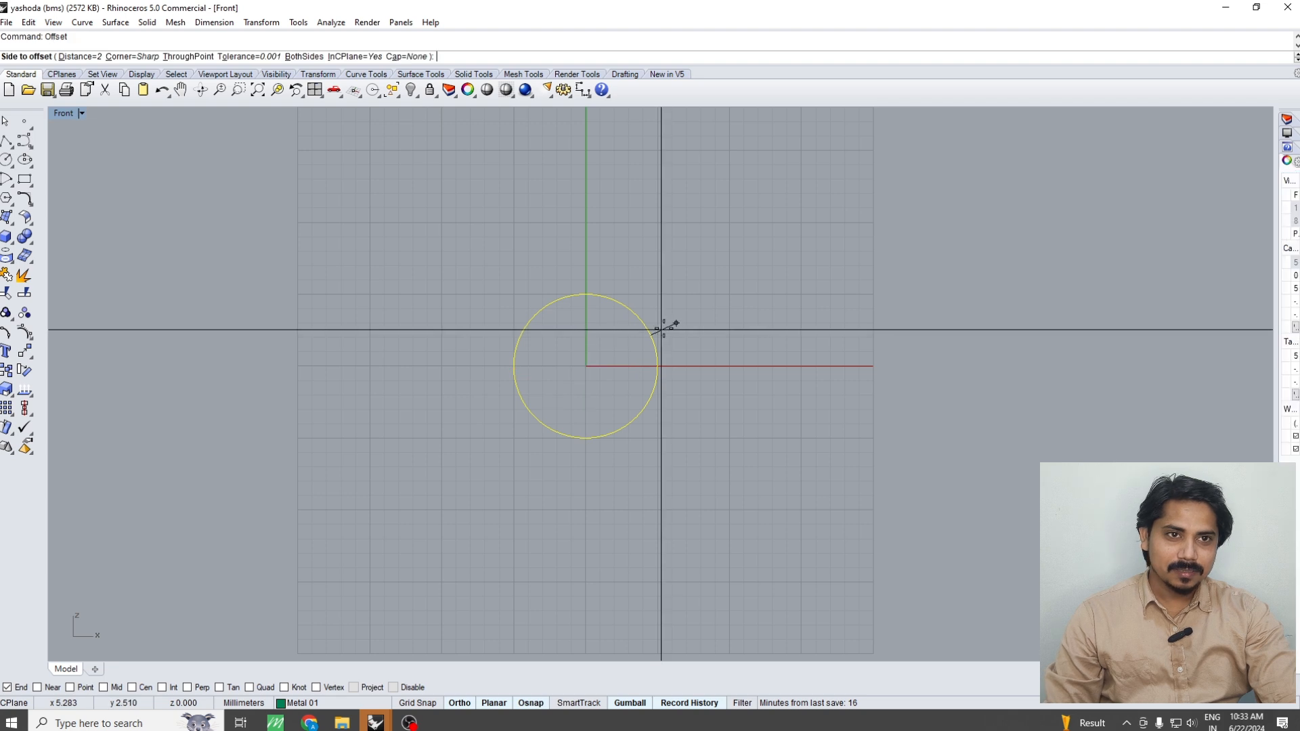
left_click(704, 313)
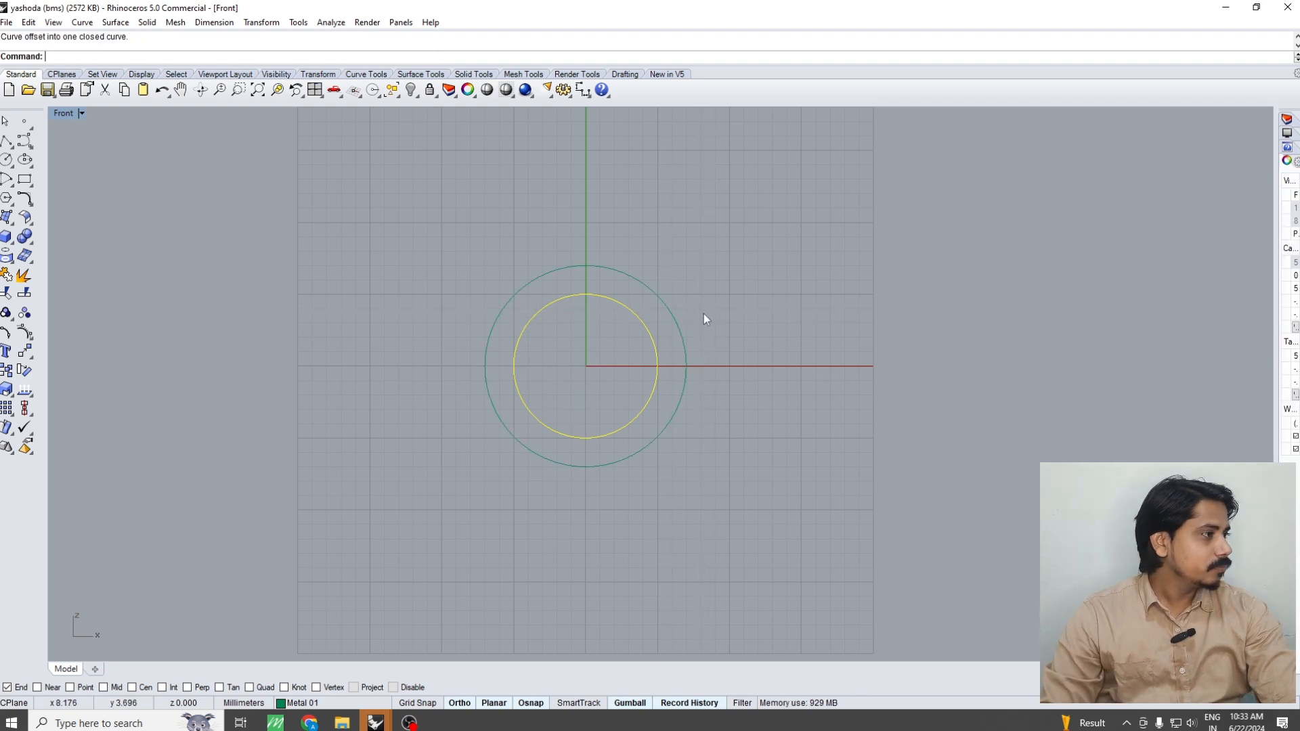
key("Escape")
right_click_drag(666, 303, 665, 267)
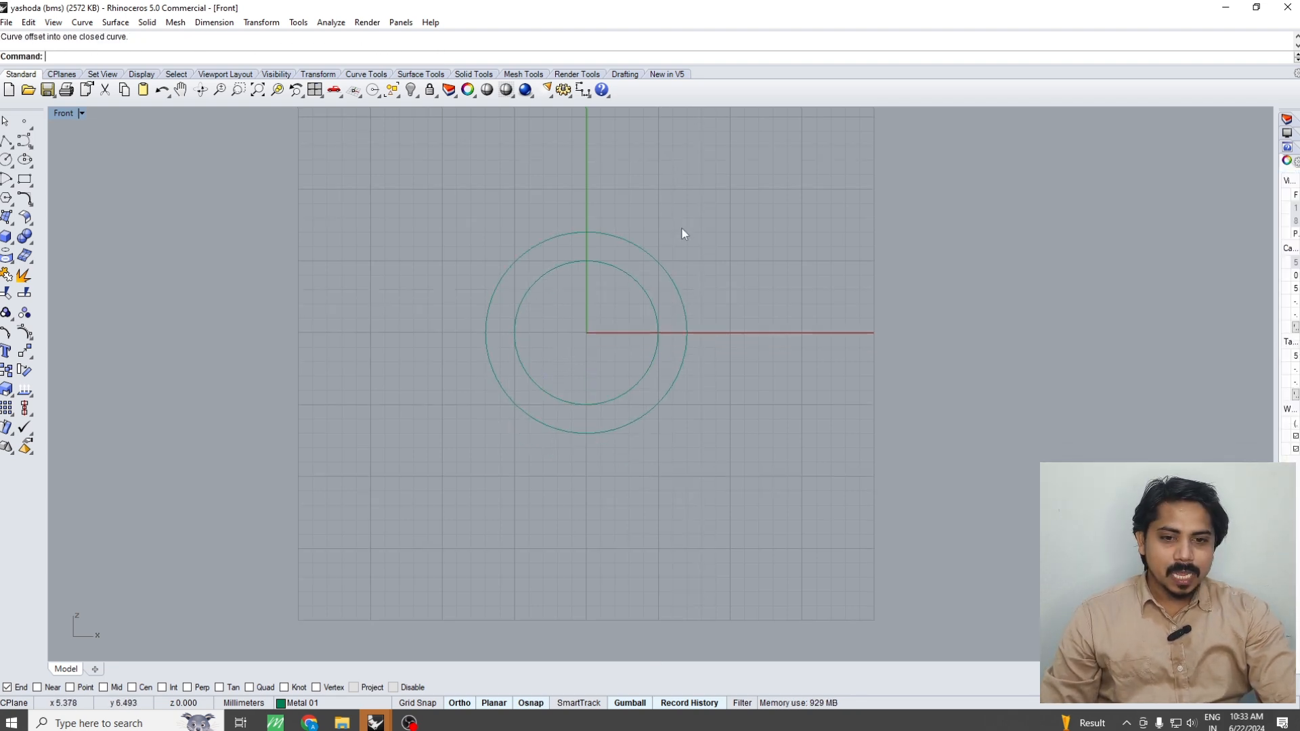
Extrude both concentric circles in the Top view as a solid ring, 1 mm to both sides
left_click_drag(683, 227, 559, 340)
key("ctrl+F1")
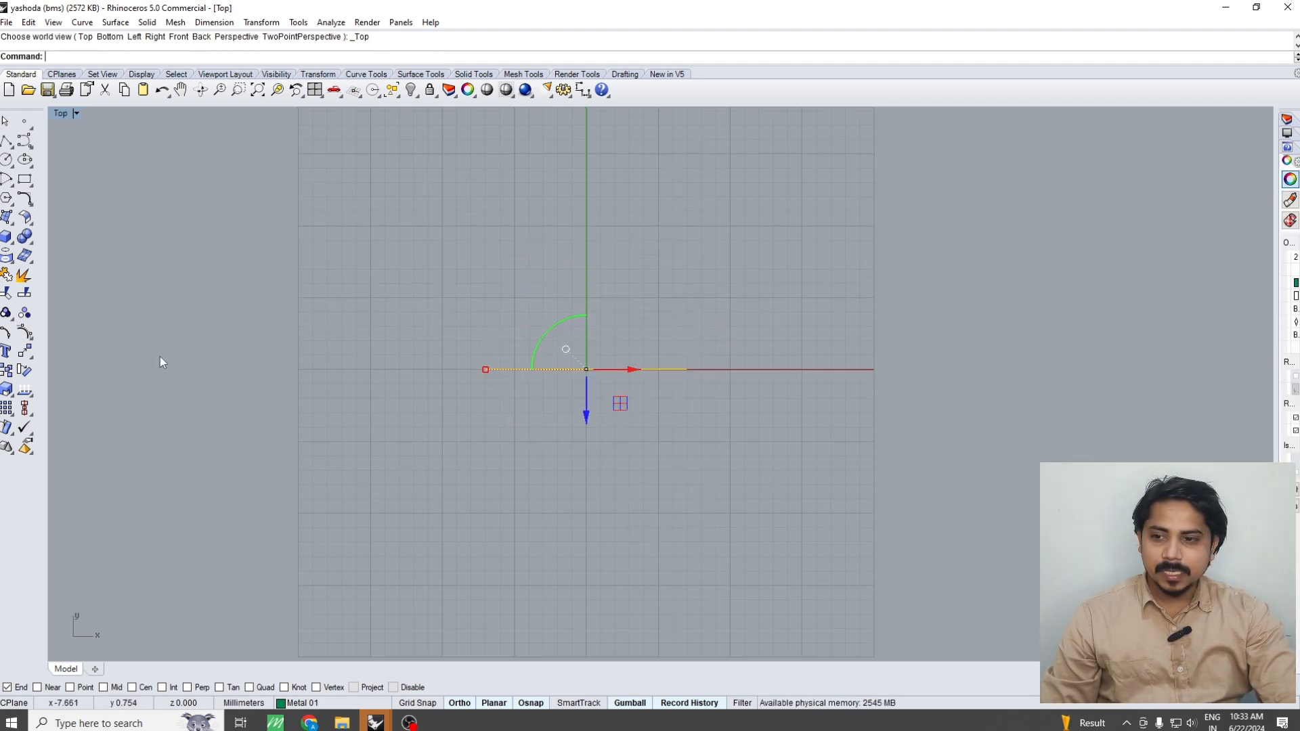
left_click(12, 240)
left_click(65, 283)
type("1")
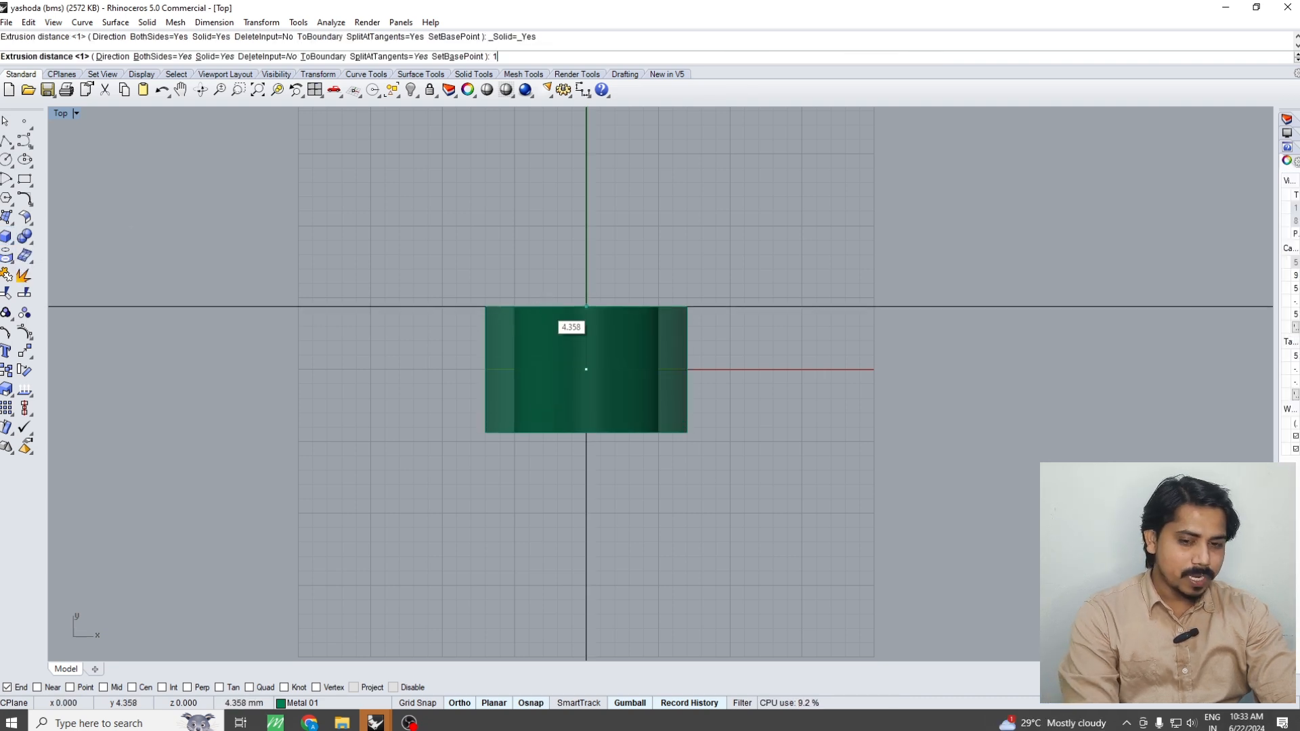
key("Return")
left_click(684, 316)
scroll(667, 397, "up", 1)
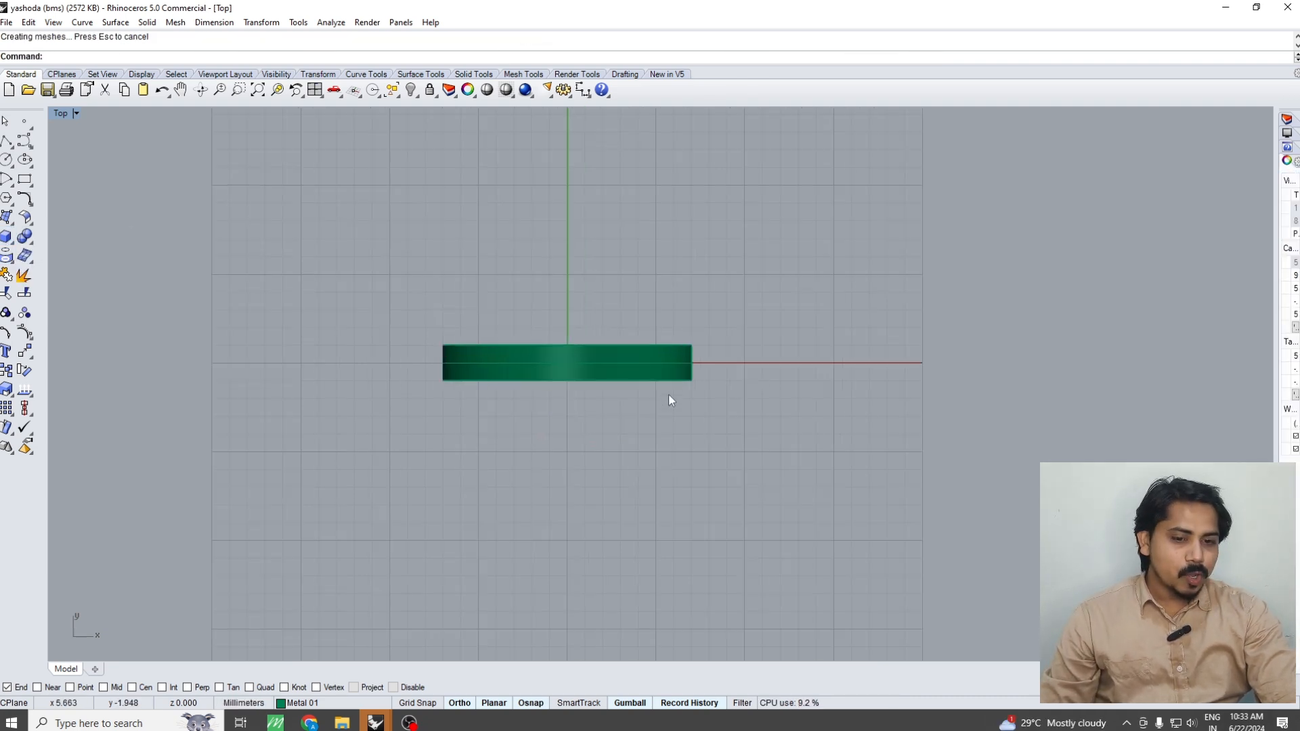
Create a vertical cut plane through the origin across the whole ring in the Front view
key("ctrl+F2")
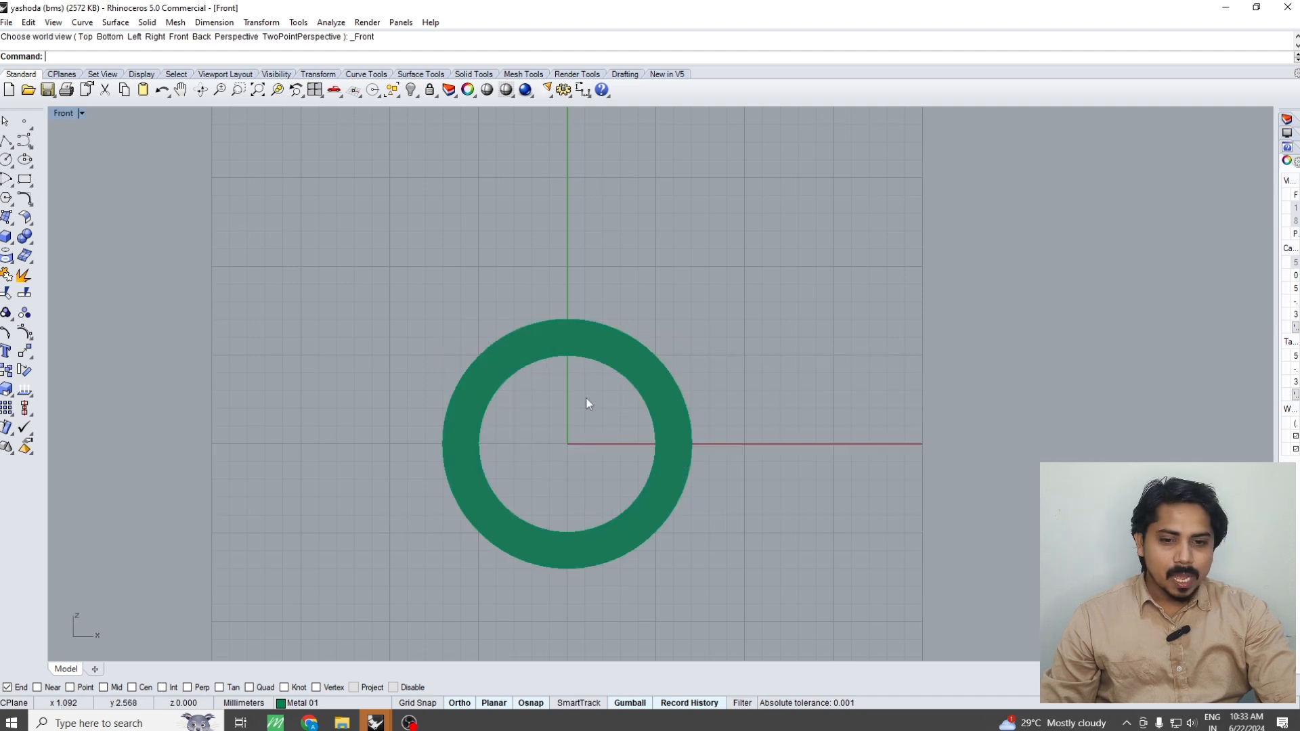
right_click_drag(594, 438, 622, 380)
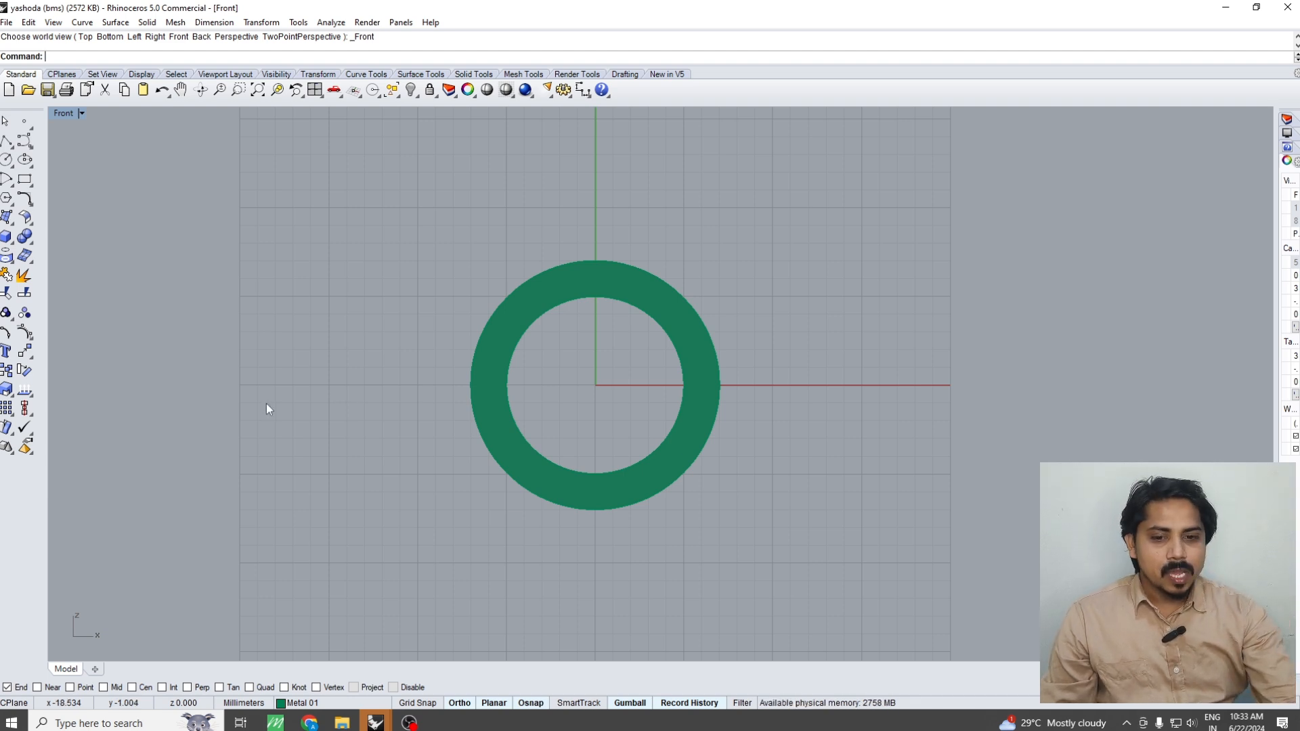
key("ctrl+a")
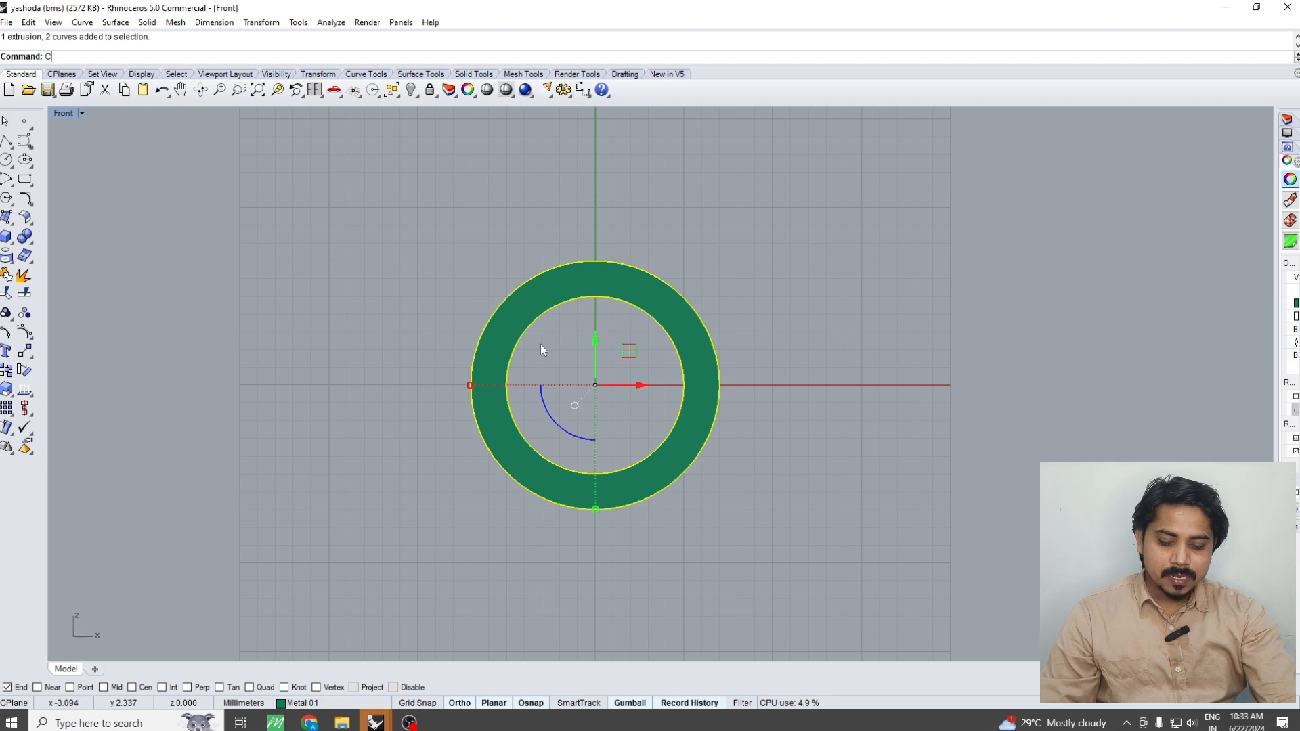
type("utPlane")
key("Return")
type("0")
key("Return")
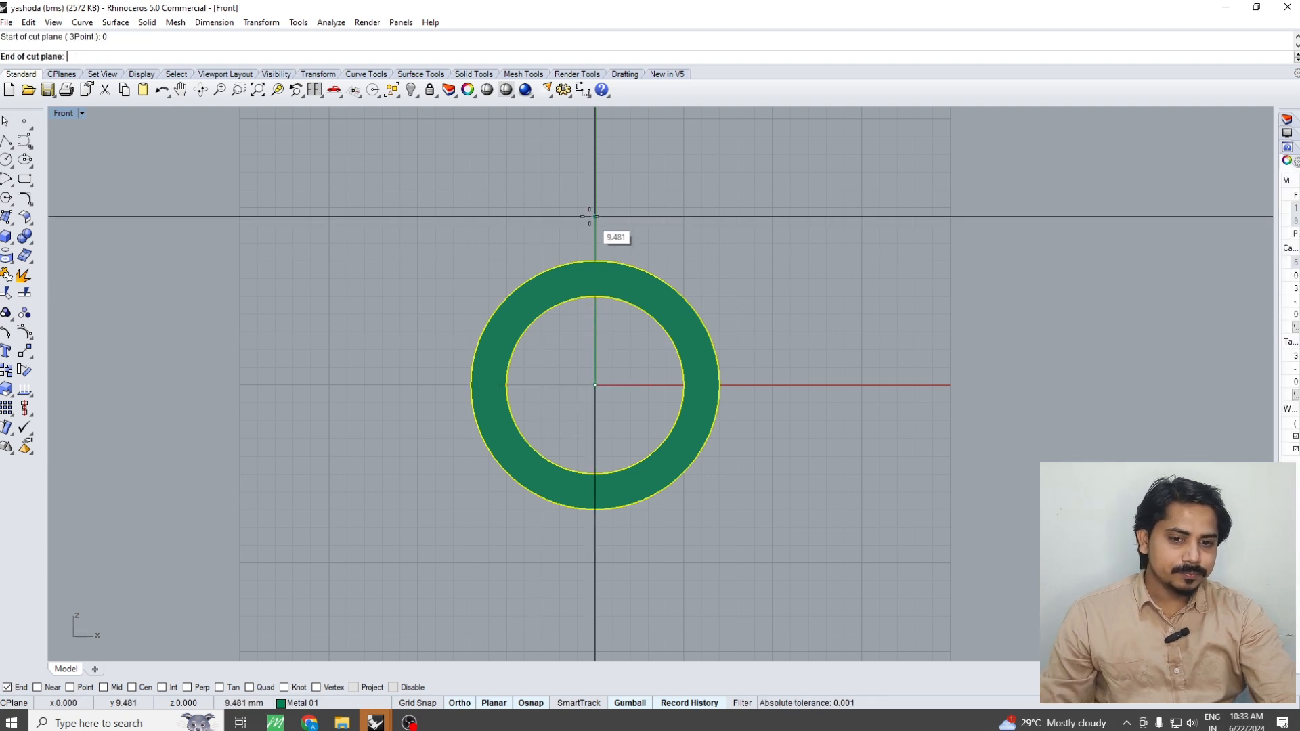
left_click(589, 216)
scroll(609, 227, "up", 1)
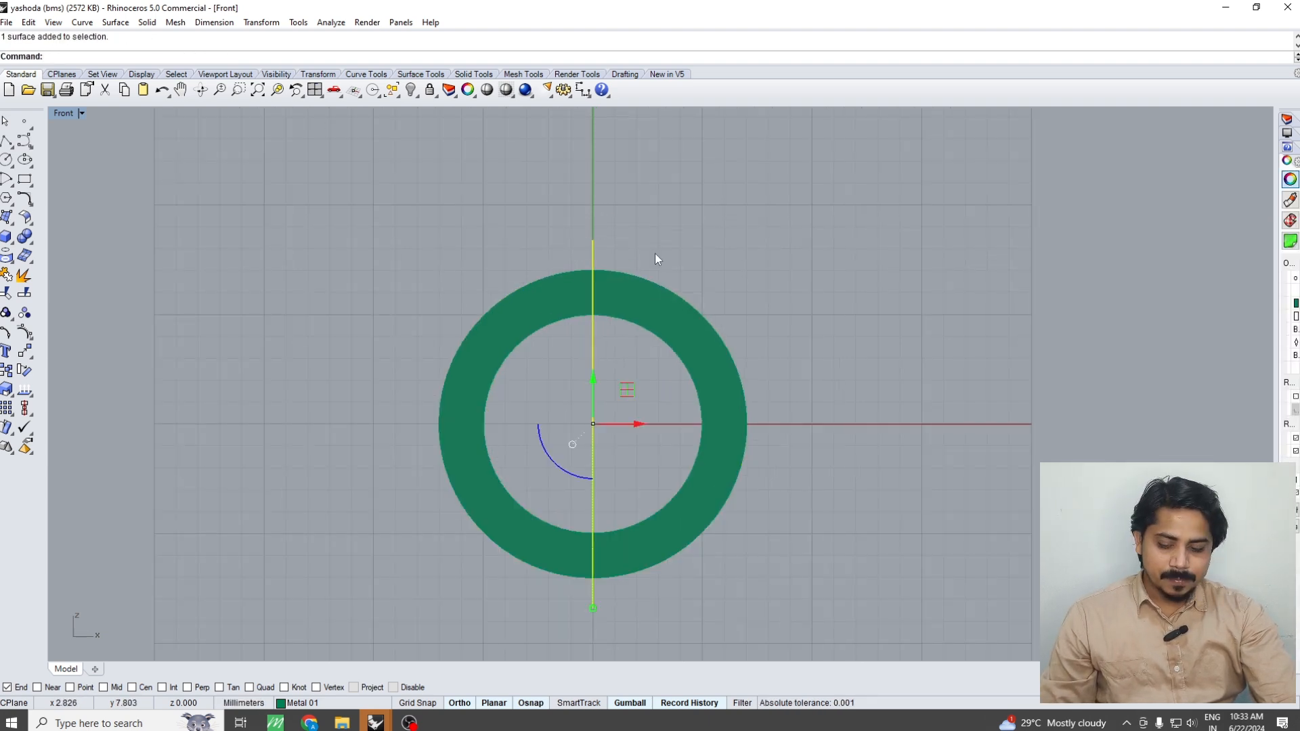
Move the vertical cut plane 3 mm horizontally in the positive X direction
right_click_drag(655, 253, 546, 271)
type("m")
key("Return")
left_click(539, 245)
type("3")
key("Return")
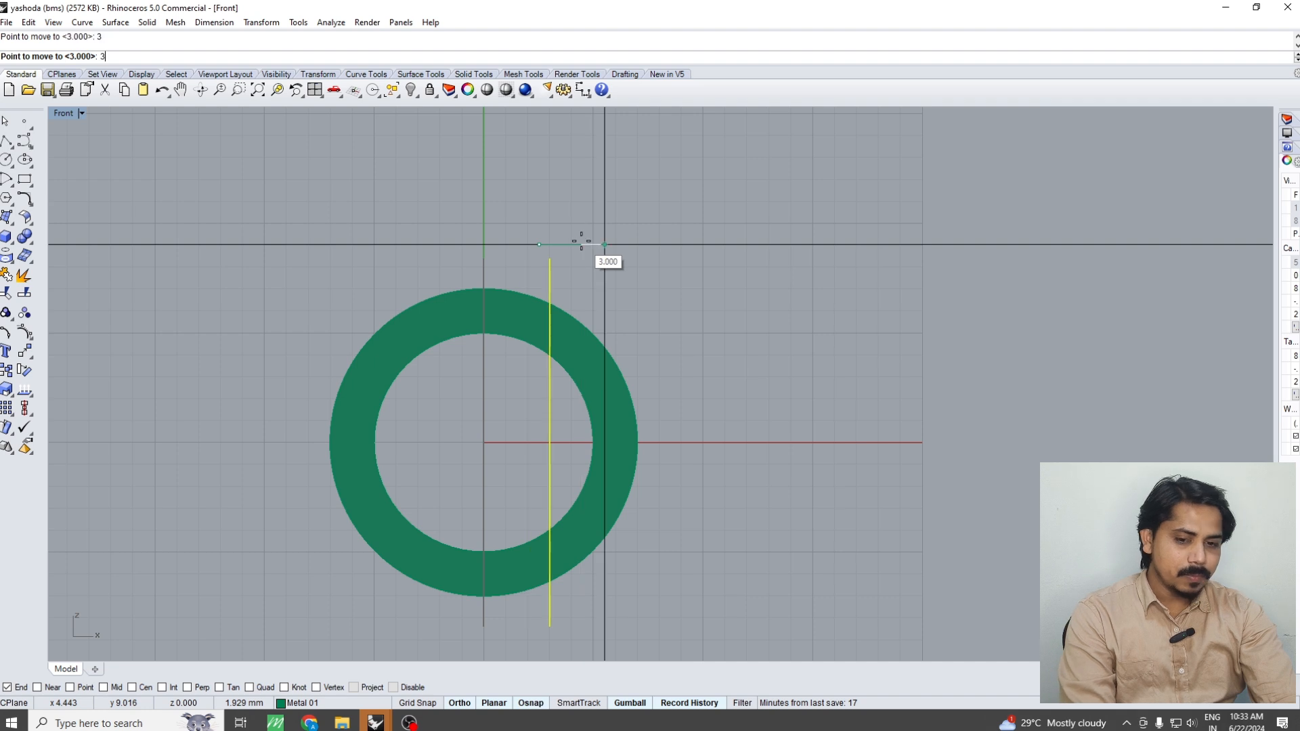
left_click(605, 242)
right_click_drag(445, 264, 466, 320)
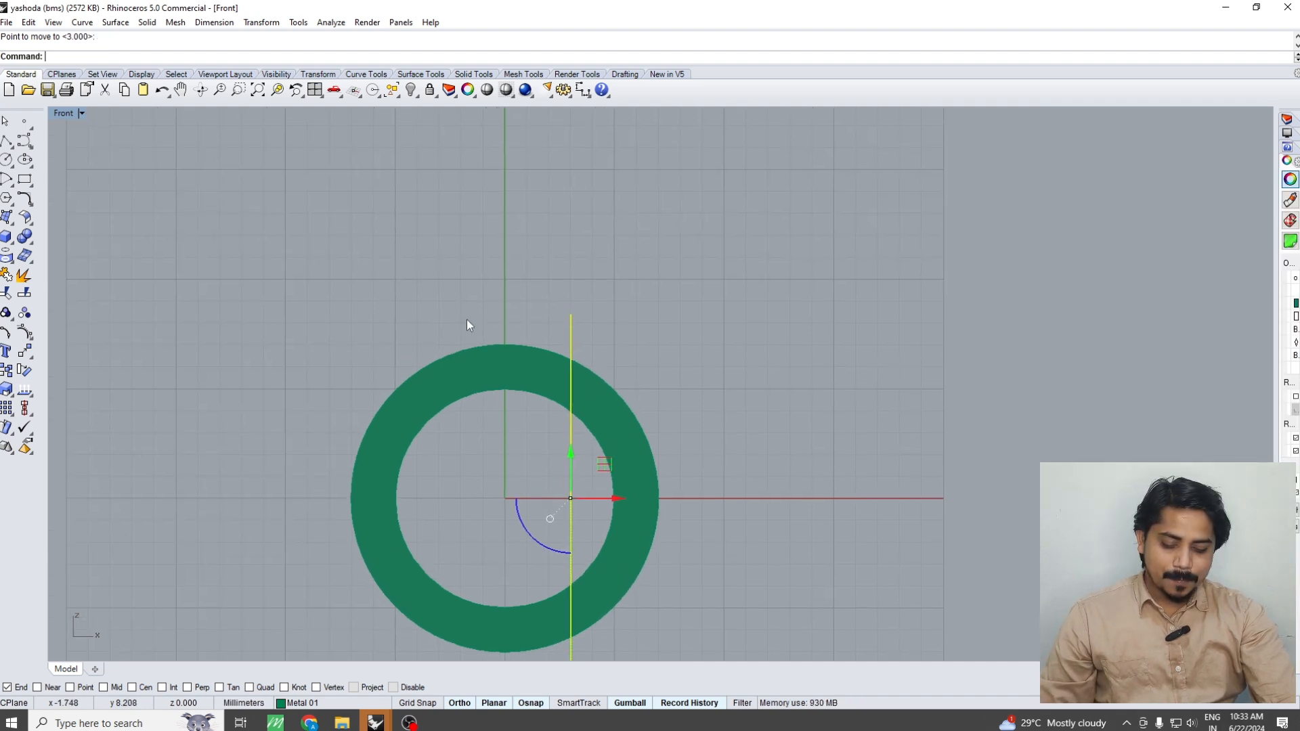
Mirror a copy of the cut plane across the vertical axis through the origin
type("mm")
key("Return")
type("0")
key("Return")
type("0")
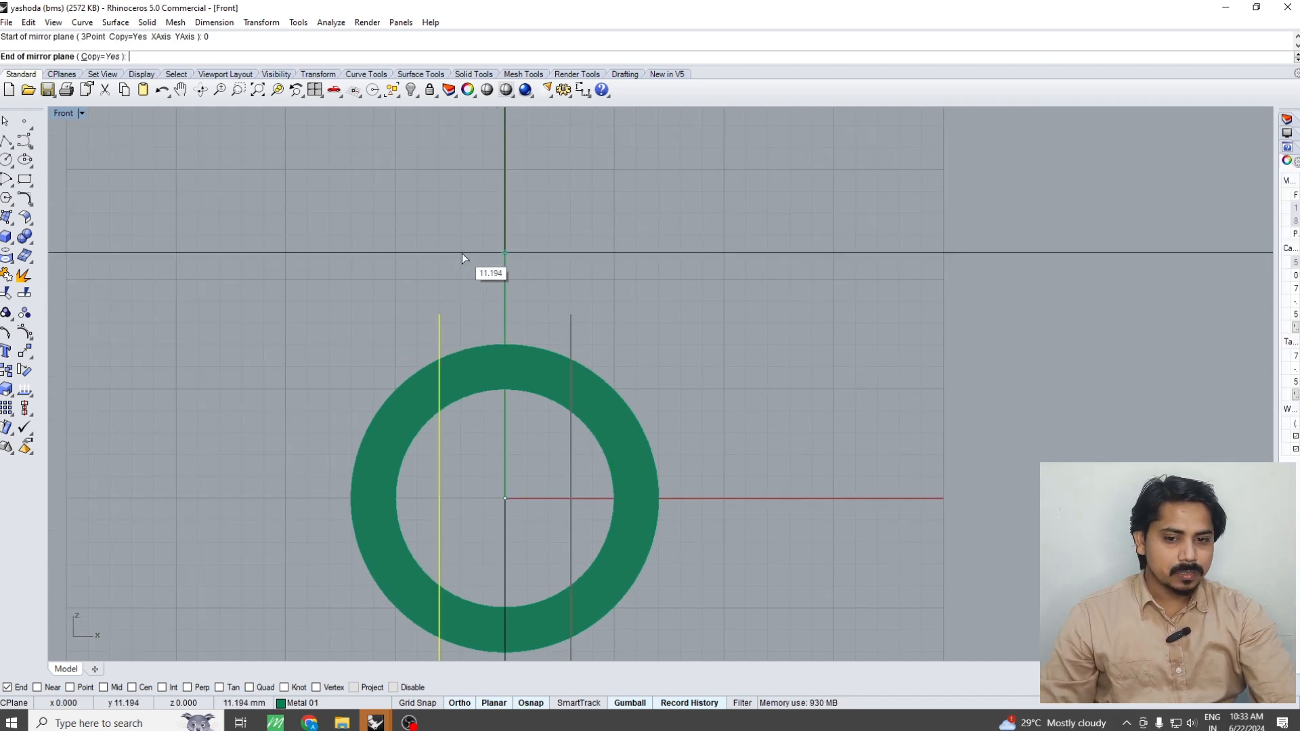
left_click(462, 254)
Raise both cut planes vertically so that they cross only the upper part of the ring
left_click_drag(642, 281, 346, 343)
left_click_drag(507, 457, 525, 317)
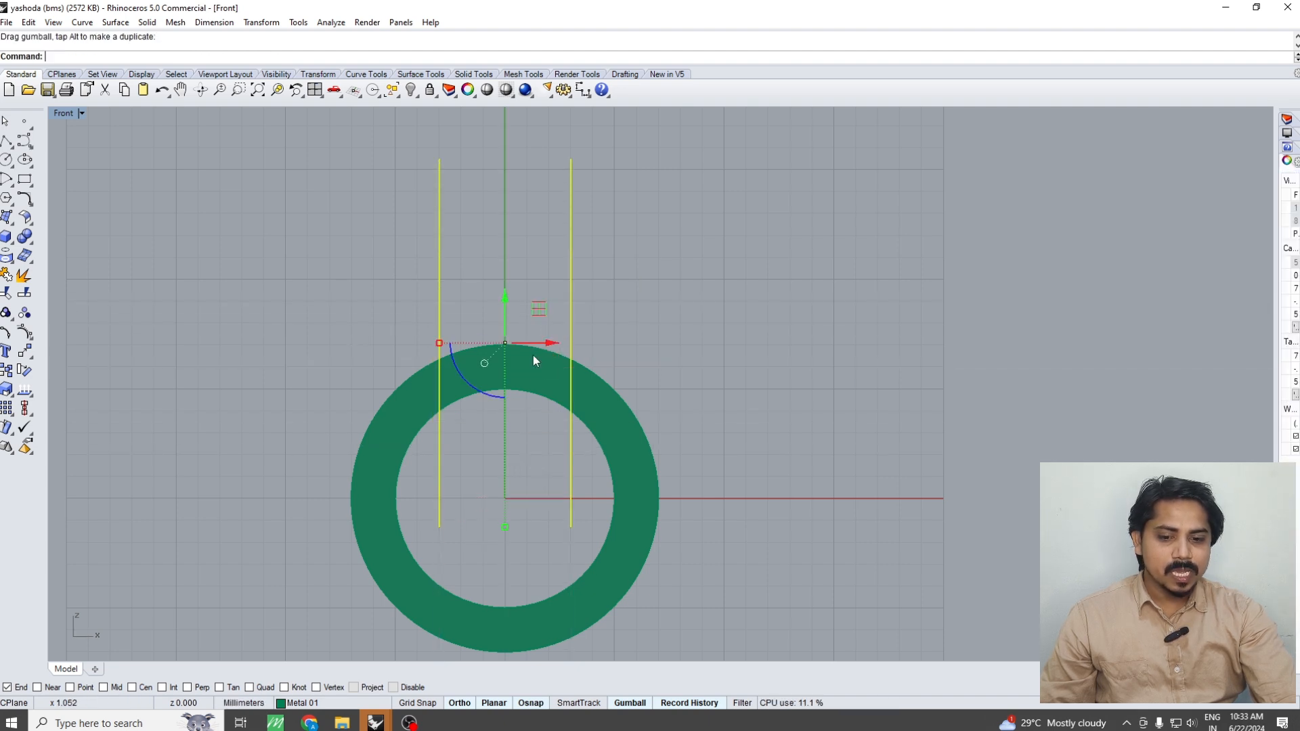
key("Escape")
right_click_drag(569, 482, 567, 407)
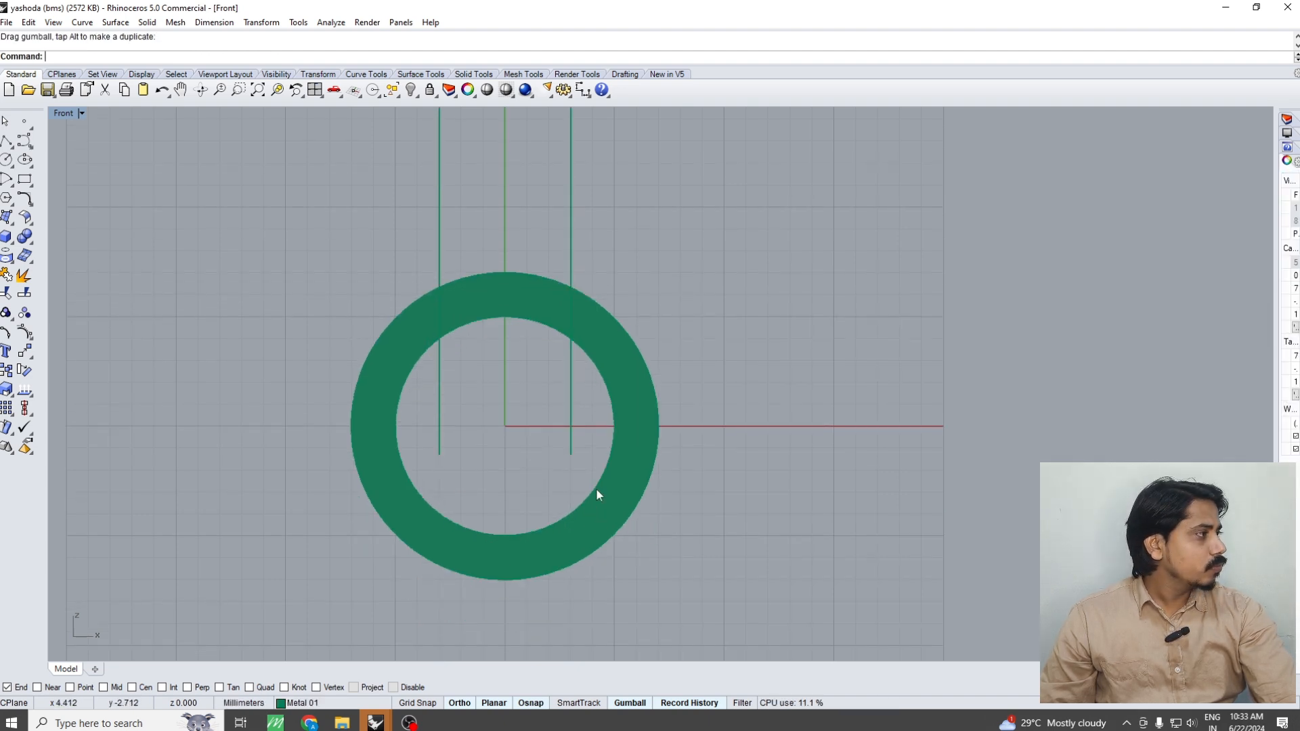
Boolean-split the new ring with the two raised cut planes in the Perspective view
key("ctrl+F1")
key("ctrl+F4")
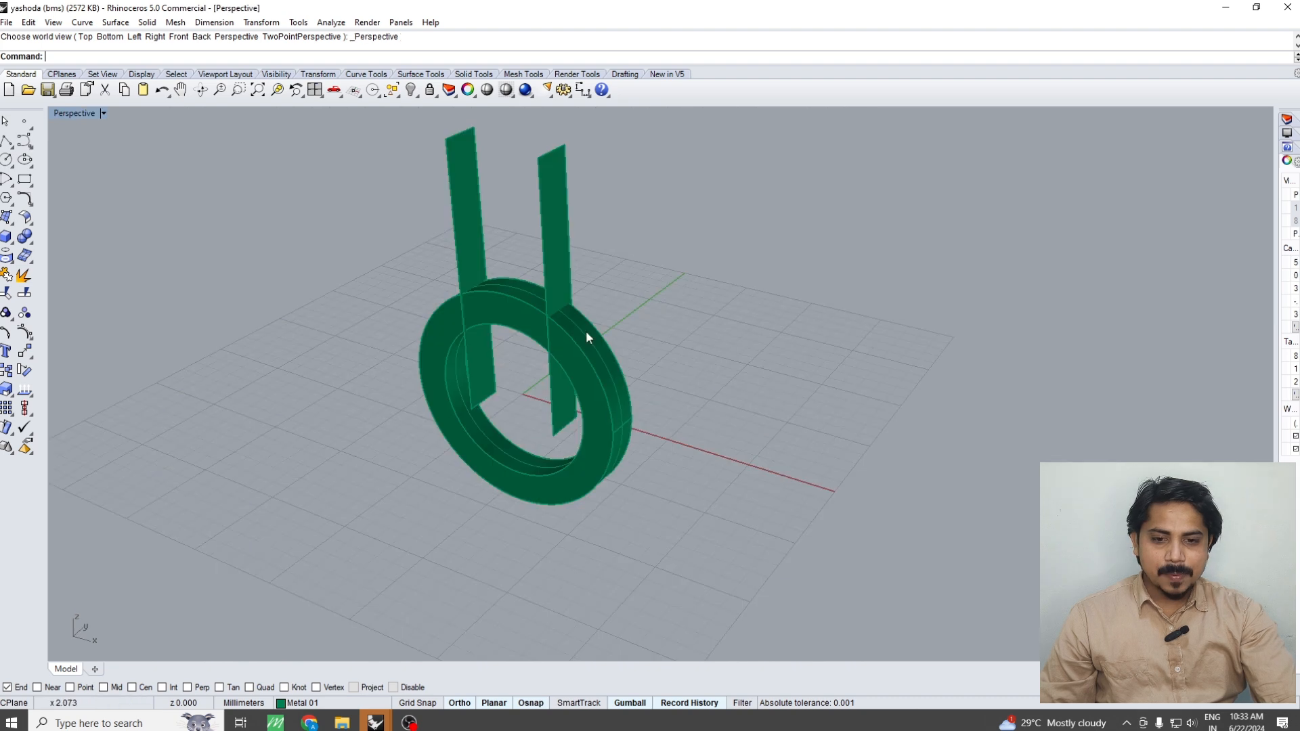
left_click(463, 346)
right_click_drag(462, 347, 215, 345)
left_click(25, 237)
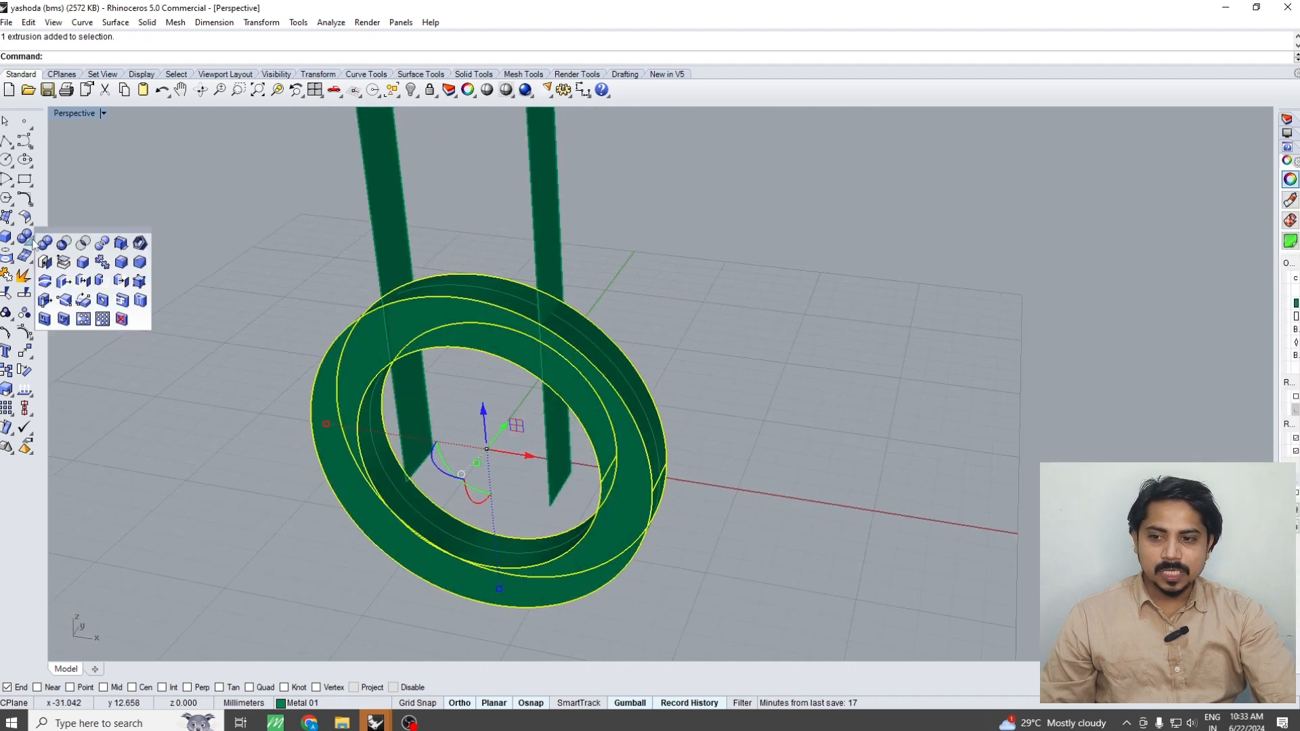
left_click(99, 244)
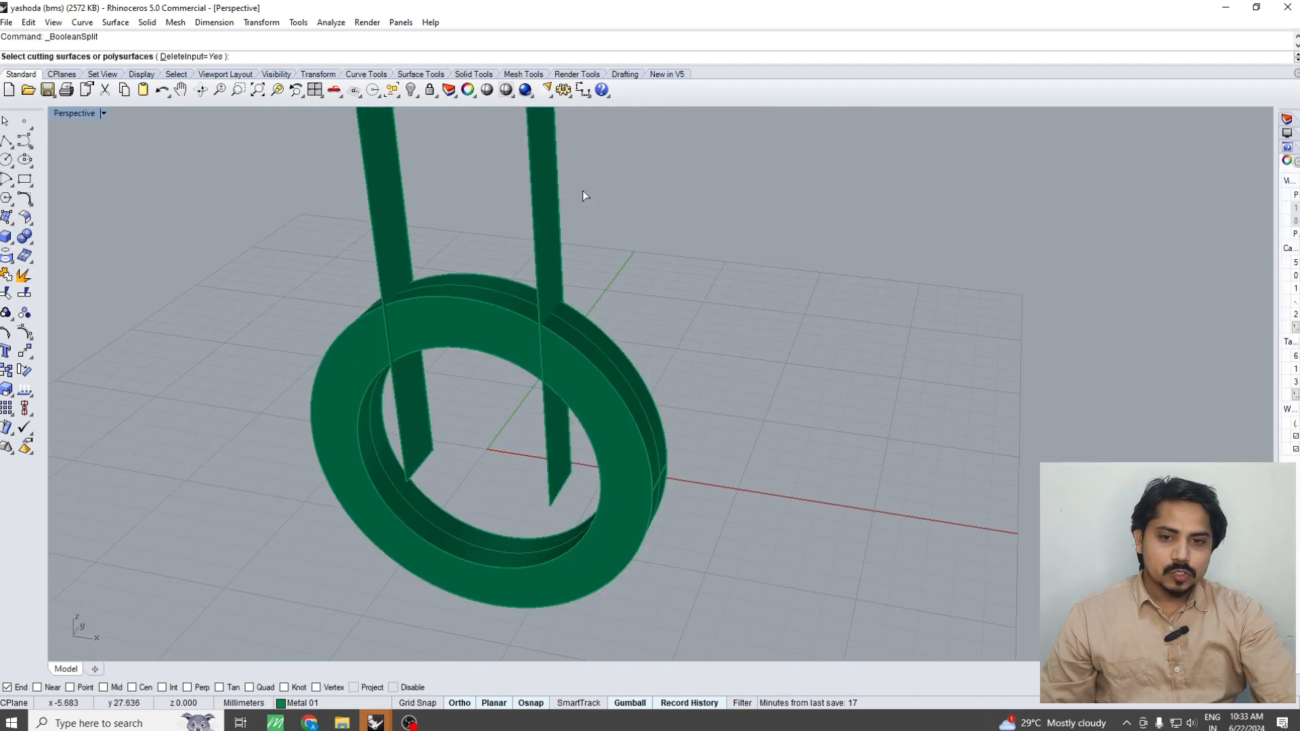
left_click_drag(319, 214, 313, 216)
key("Return")
key("Return")
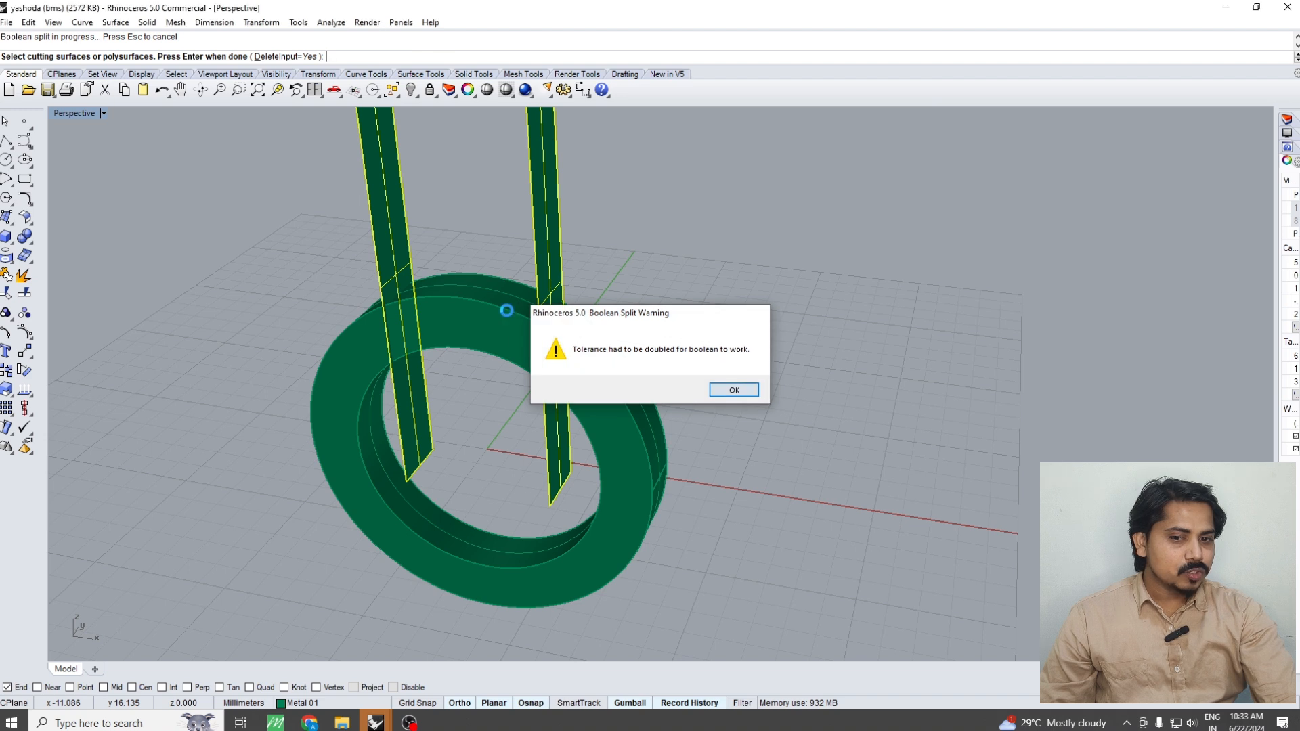
right_click_drag(524, 339, 557, 321)
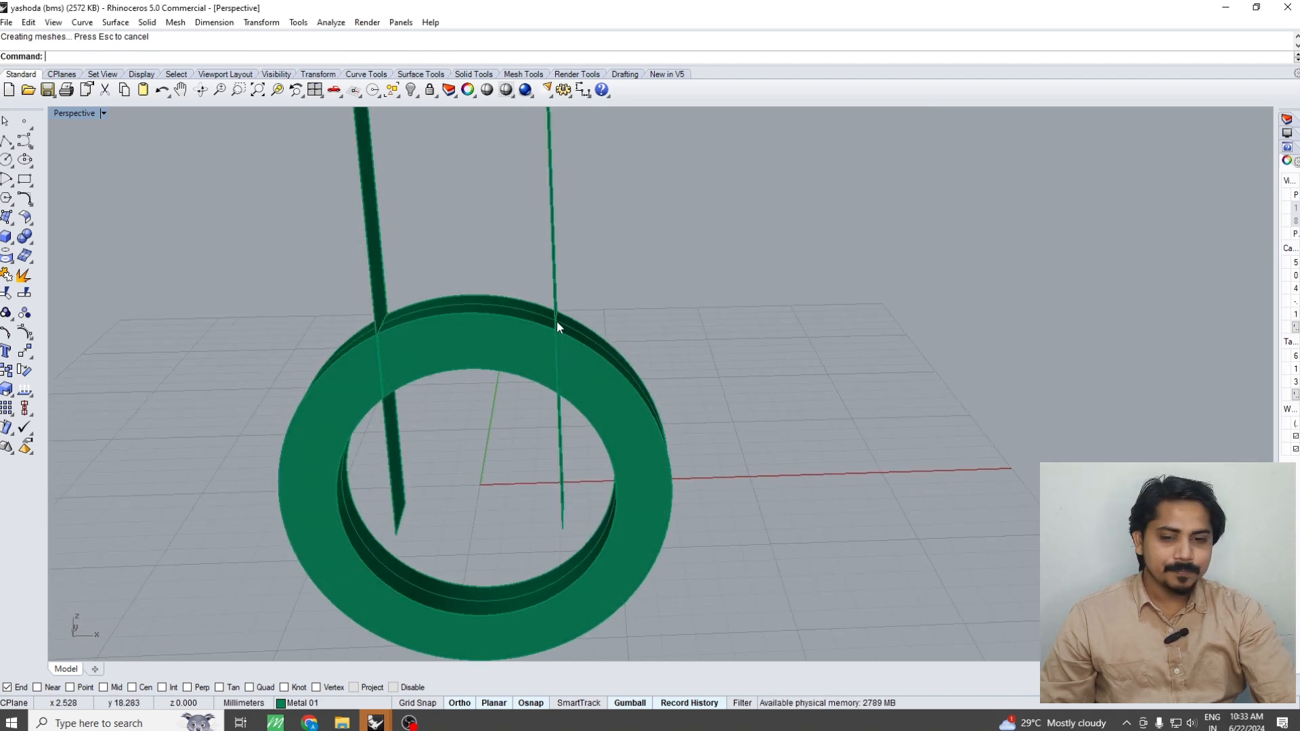
Delete the ring's upper segment and both cut planes, and return to the Front view
left_click(474, 325)
key("Delete")
left_click_drag(627, 242, 295, 262)
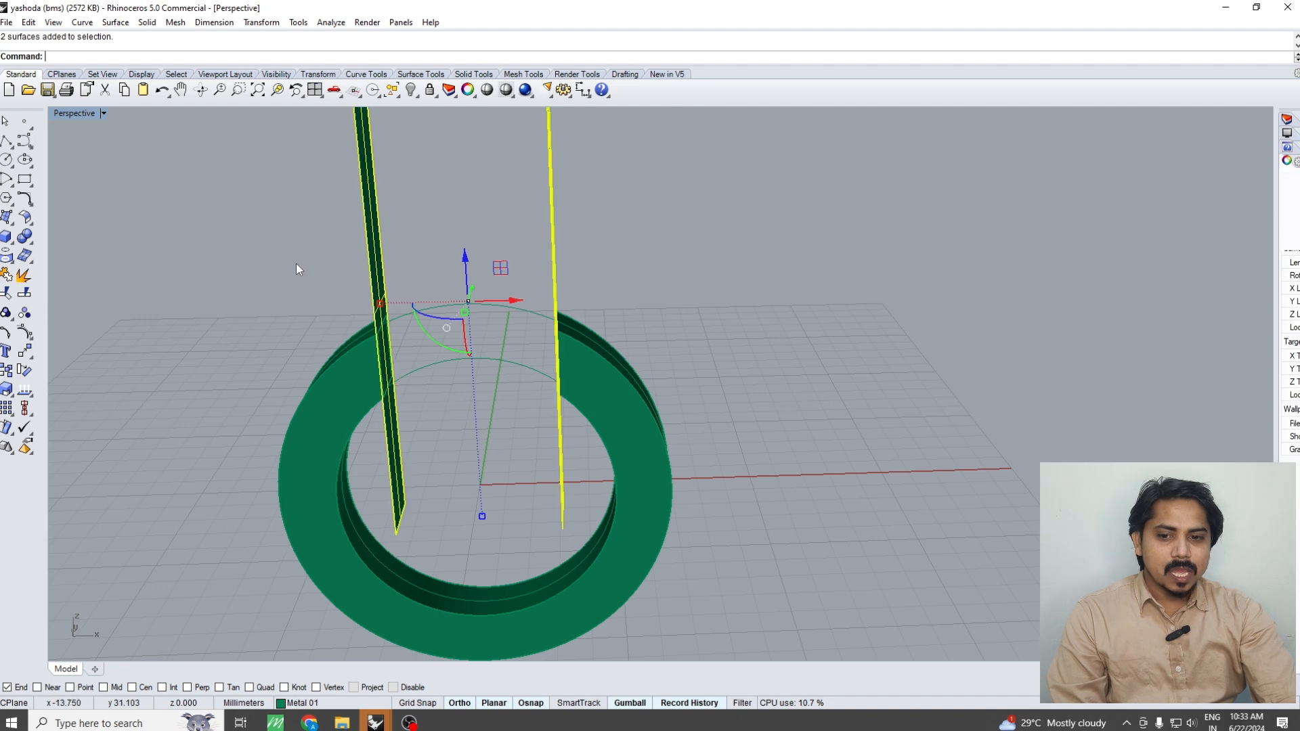
key("Delete")
mouse_move(438, 351)
right_mouse_down()
mouse_move(446, 322)
mouse_move(445, 354)
right_mouse_up()
key("ctrl+F2")
scroll(396, 335, "up", 4)
key("F4")
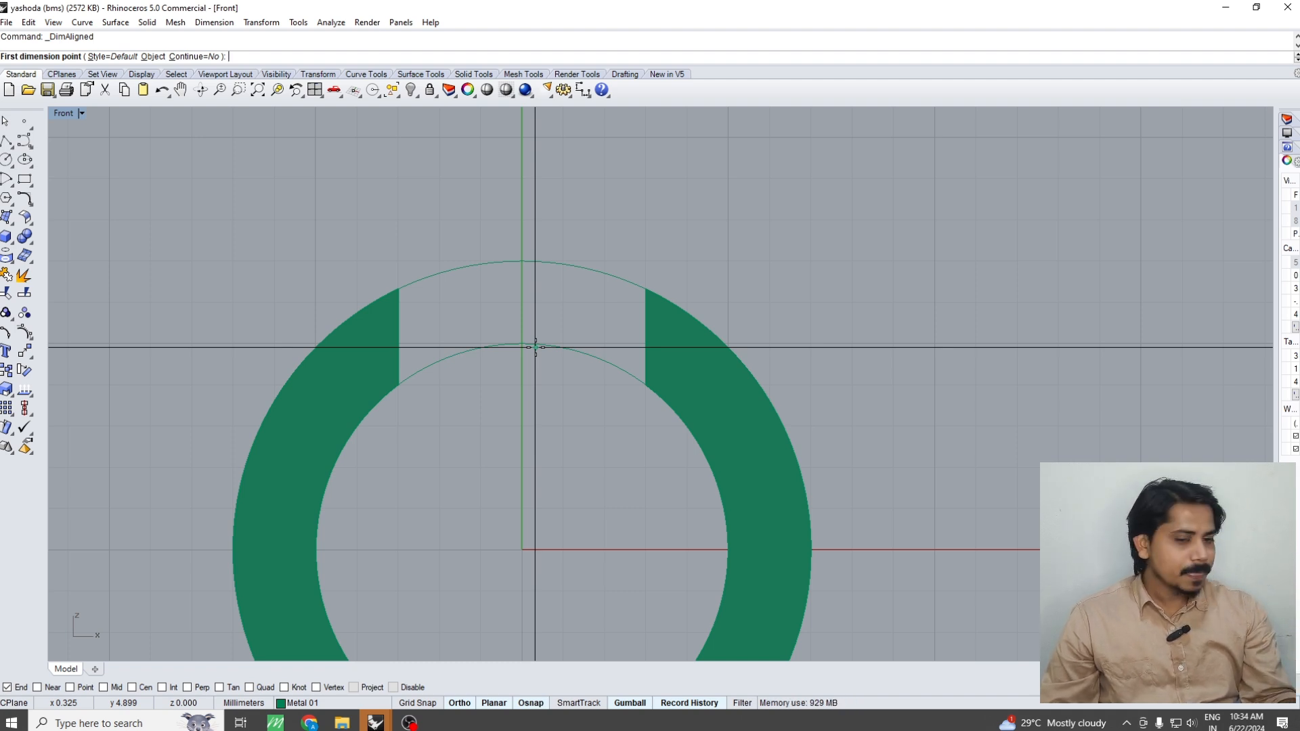
key("Escape")
scroll(515, 339, "down", 4)
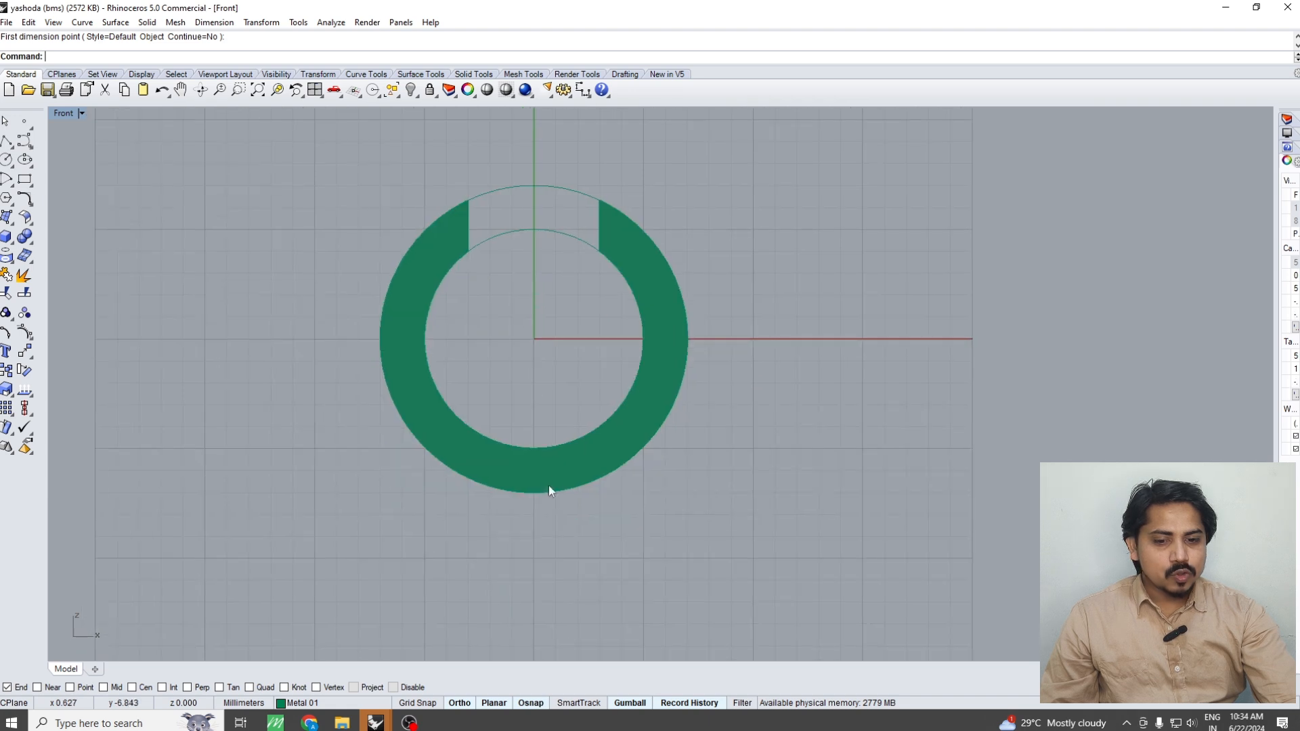
left_click(493, 469)
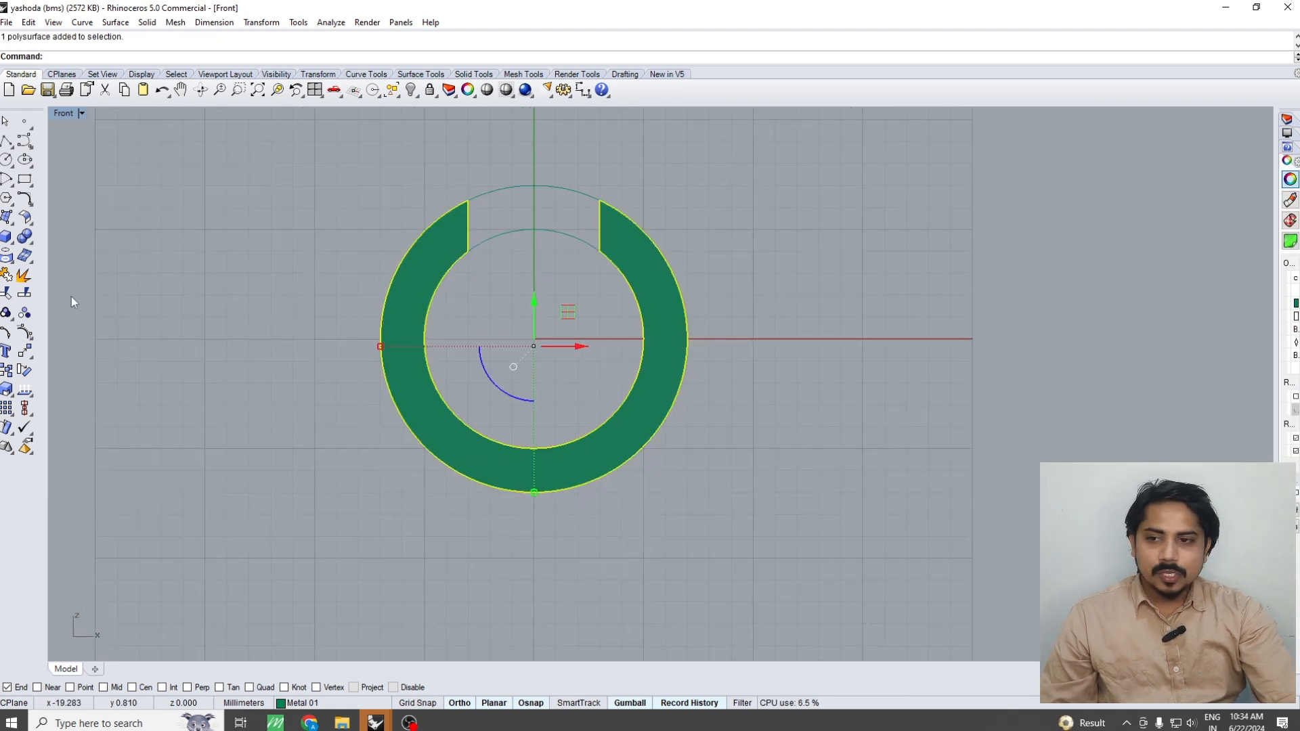
Draw a circle with a 0.6 mm diameter beside the open ring, just below the positive X axis
left_click(6, 160)
scroll(609, 365, "up", 5)
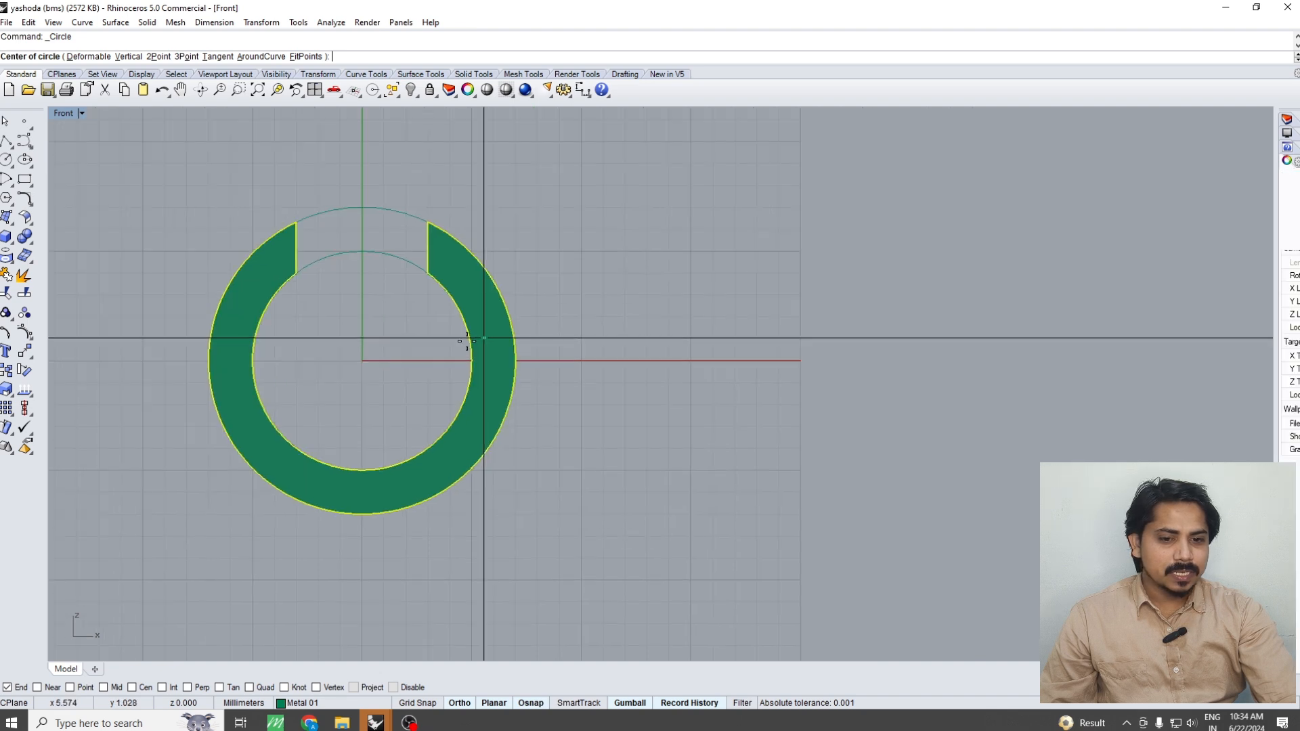
left_click(635, 376)
type(".6")
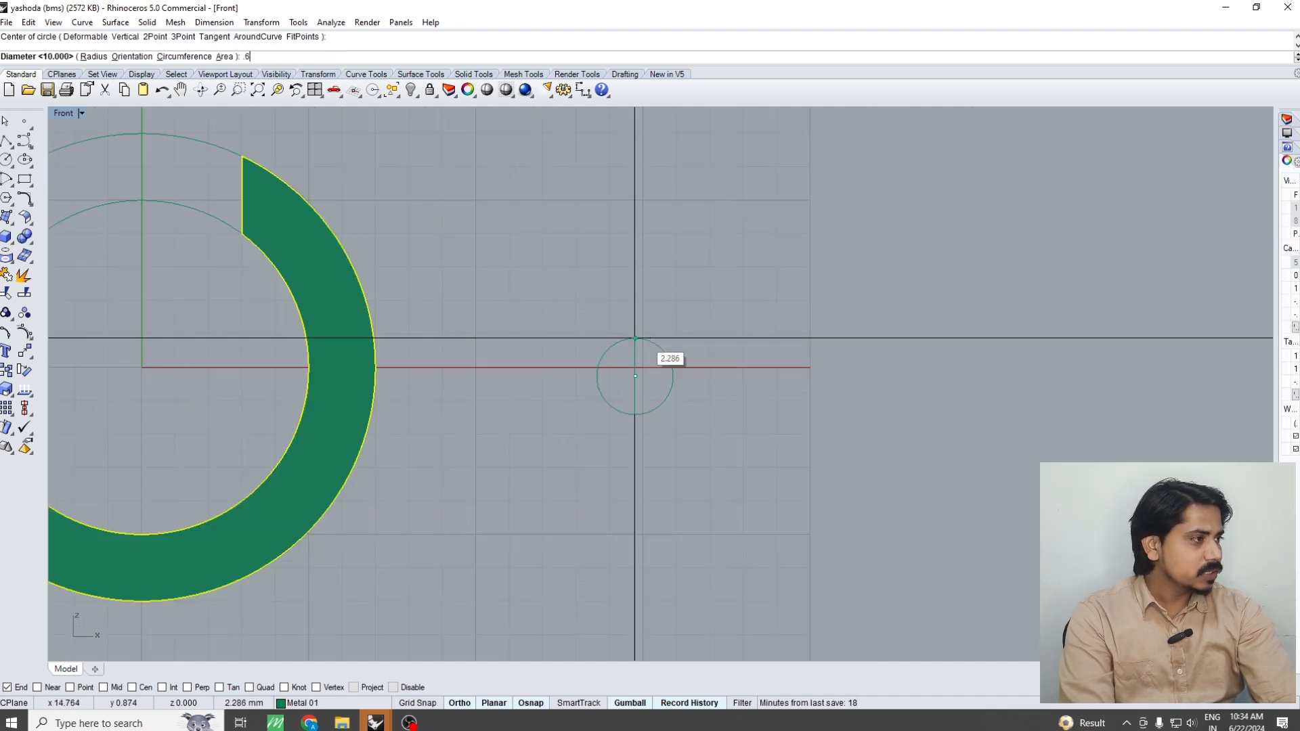
key("Return")
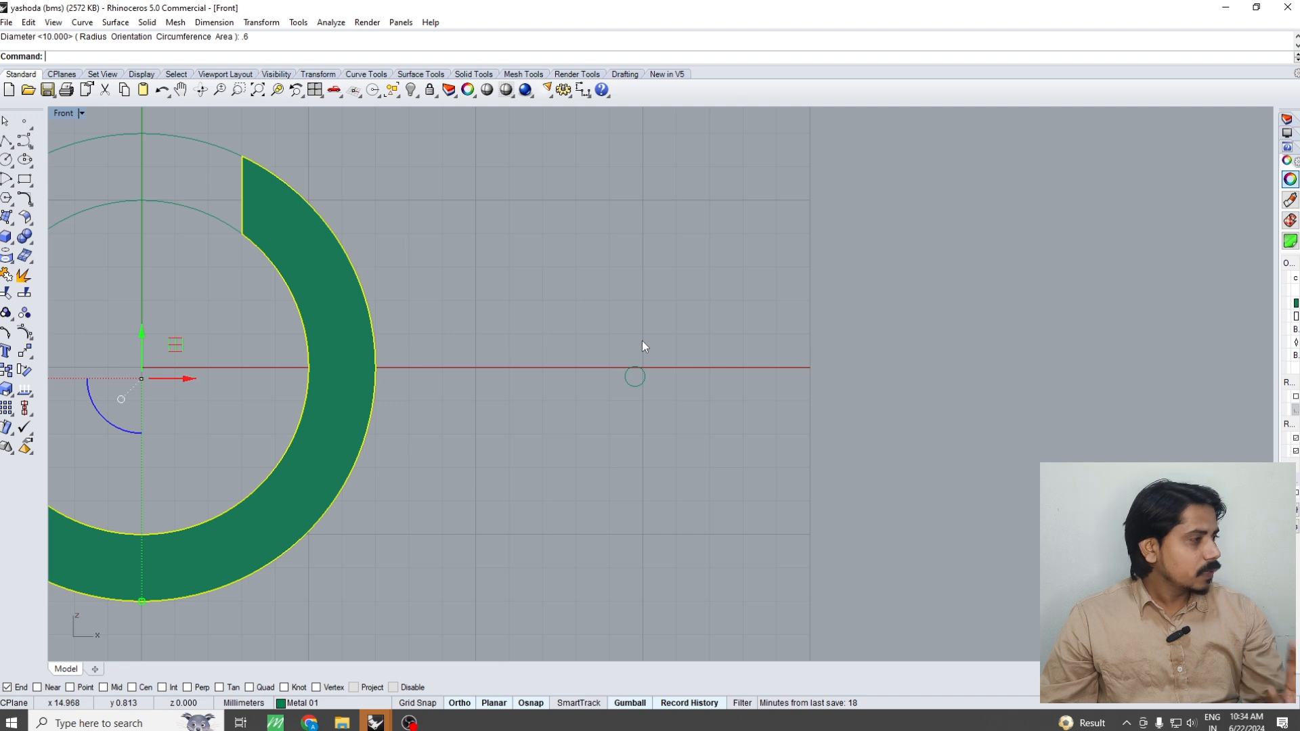
Offset the small circle outward by 0.6 mm
left_click_drag(653, 346, 620, 401)
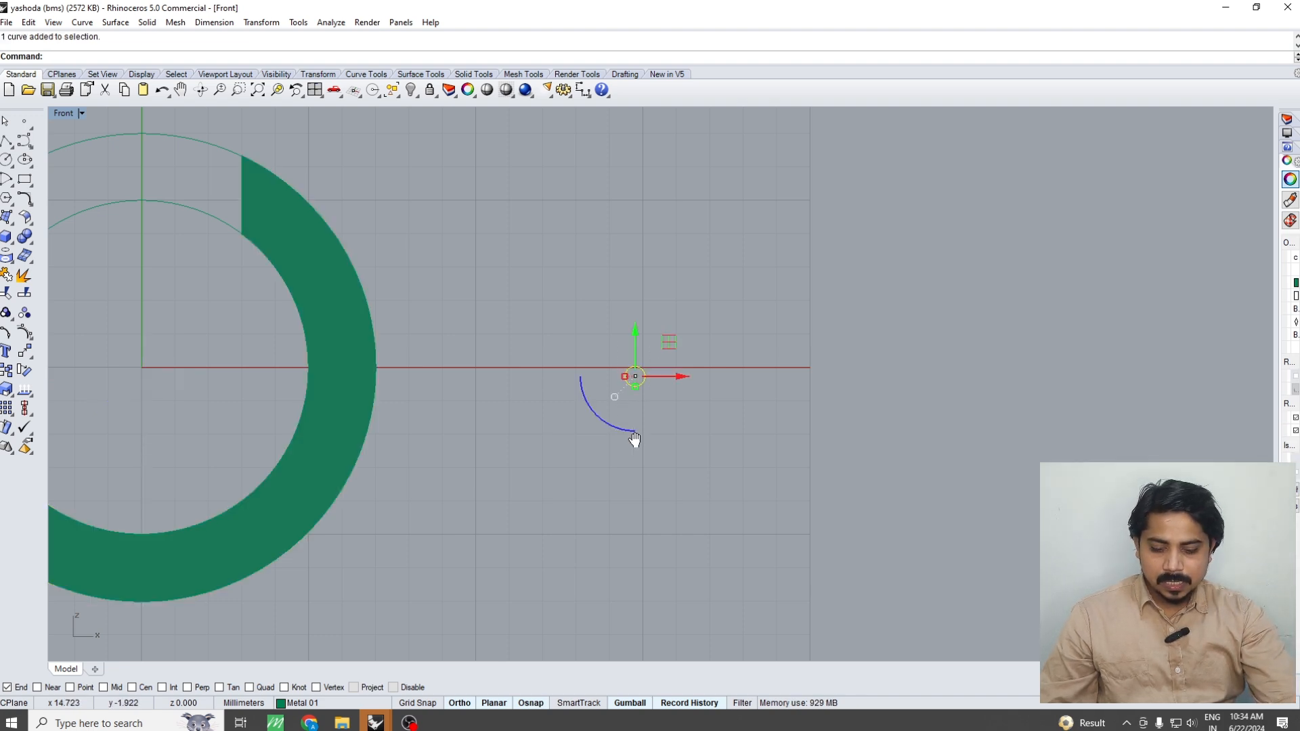
right_click_drag(634, 432, 642, 482)
type("o")
key("Return")
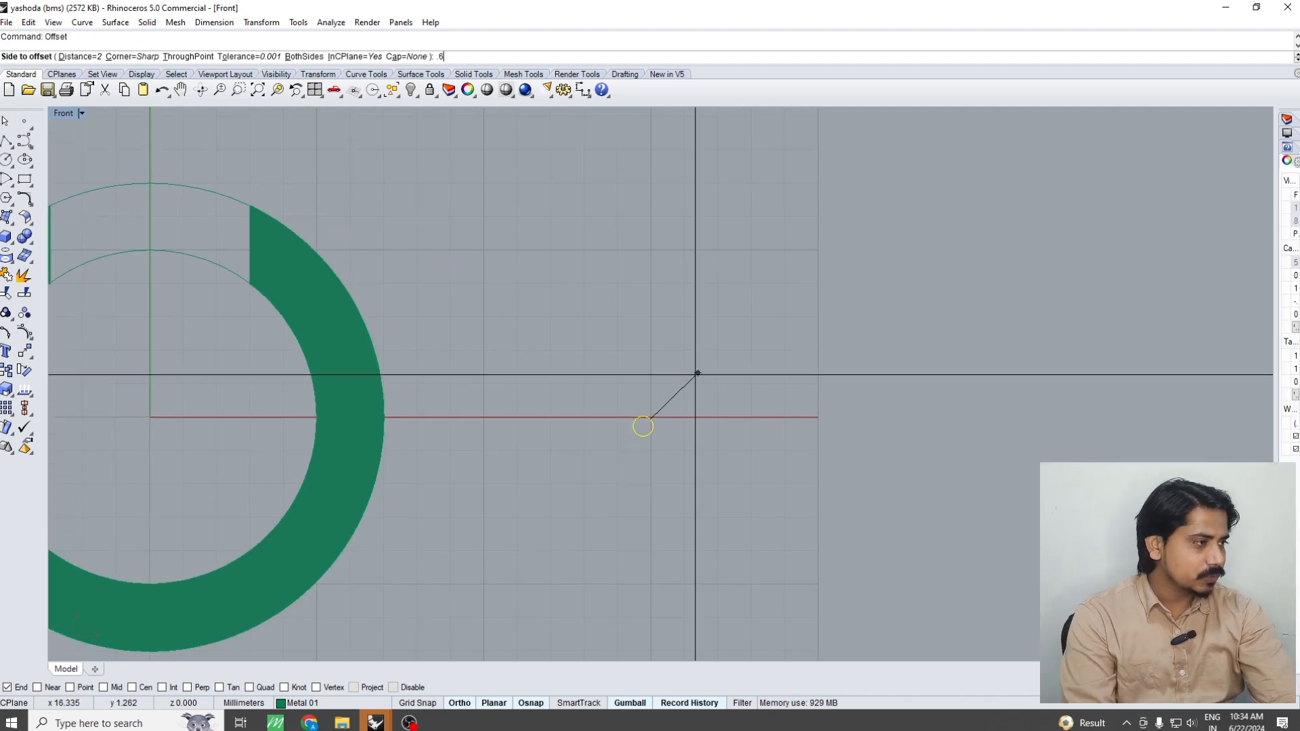
left_click(677, 387)
left_click(736, 478)
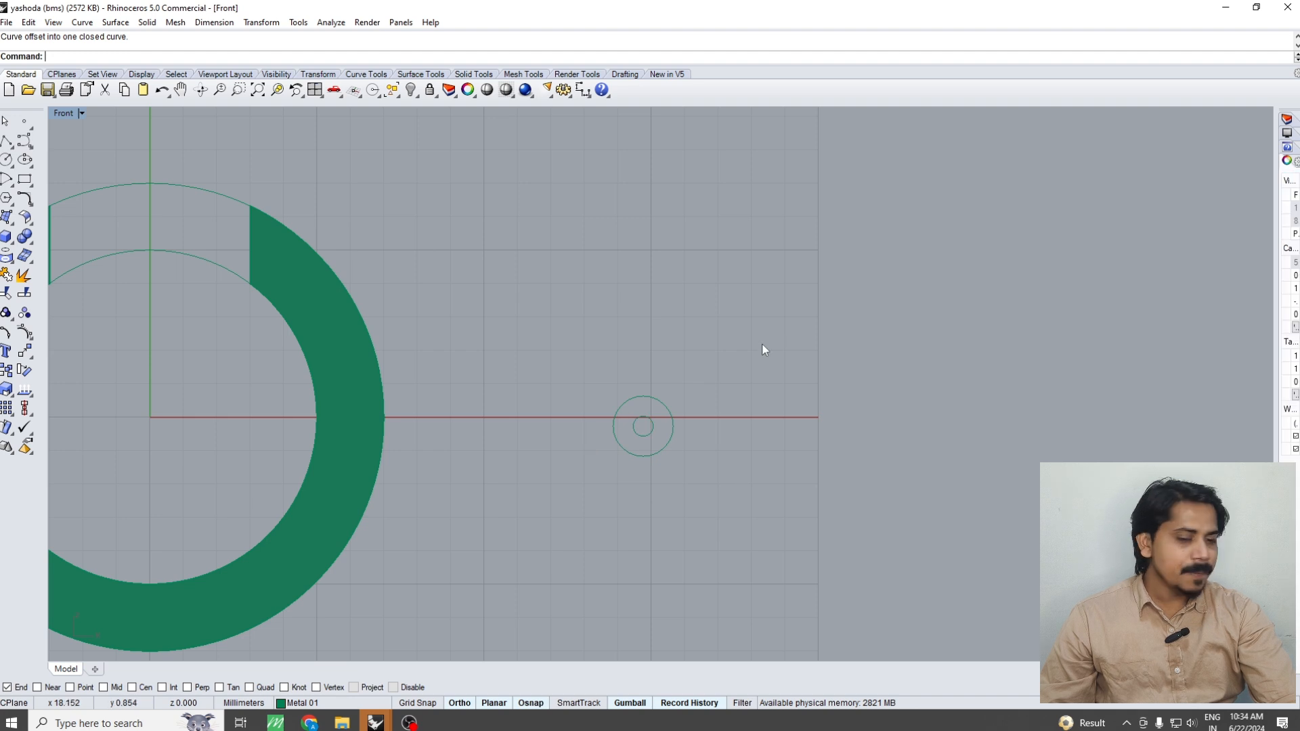
Extrude the two small concentric circles to both sides in the Top view as a solid tube longer than the ring's thickness
left_click_drag(763, 346, 563, 530)
type("t")
key("Return")
type("e")
key("Return")
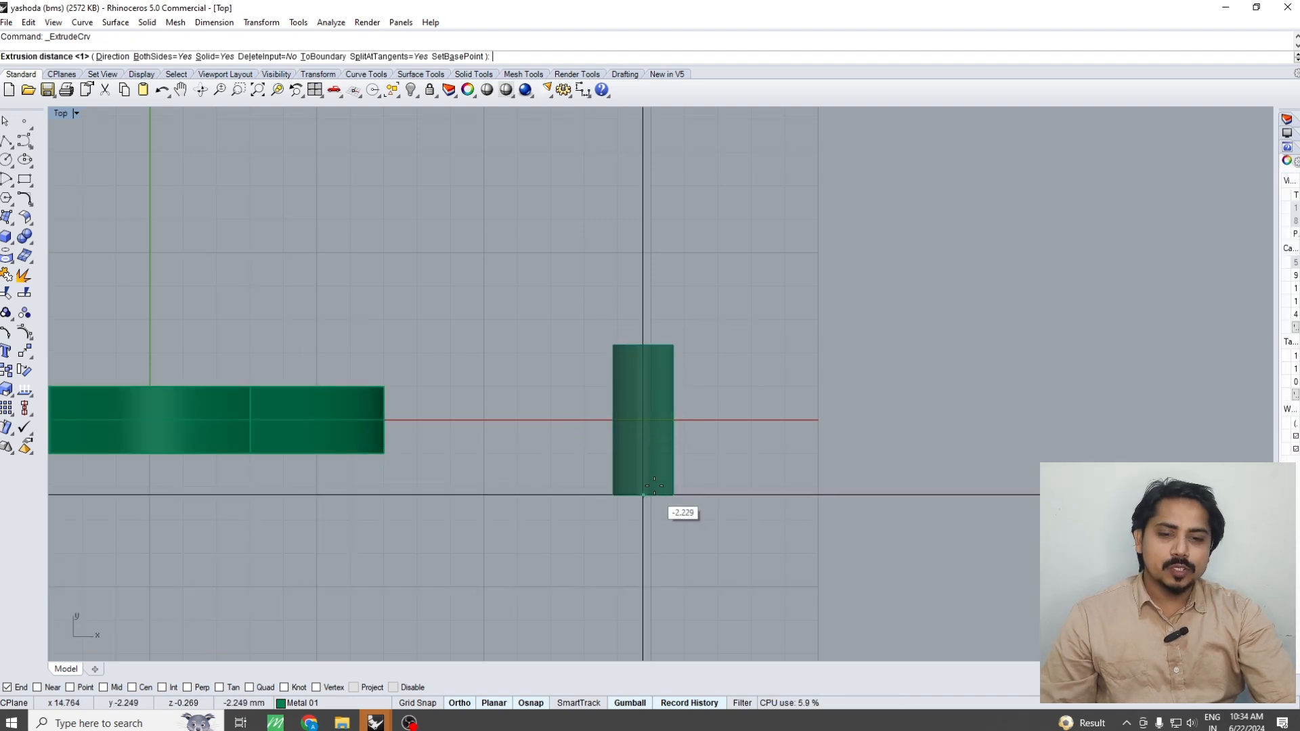
left_click(642, 508)
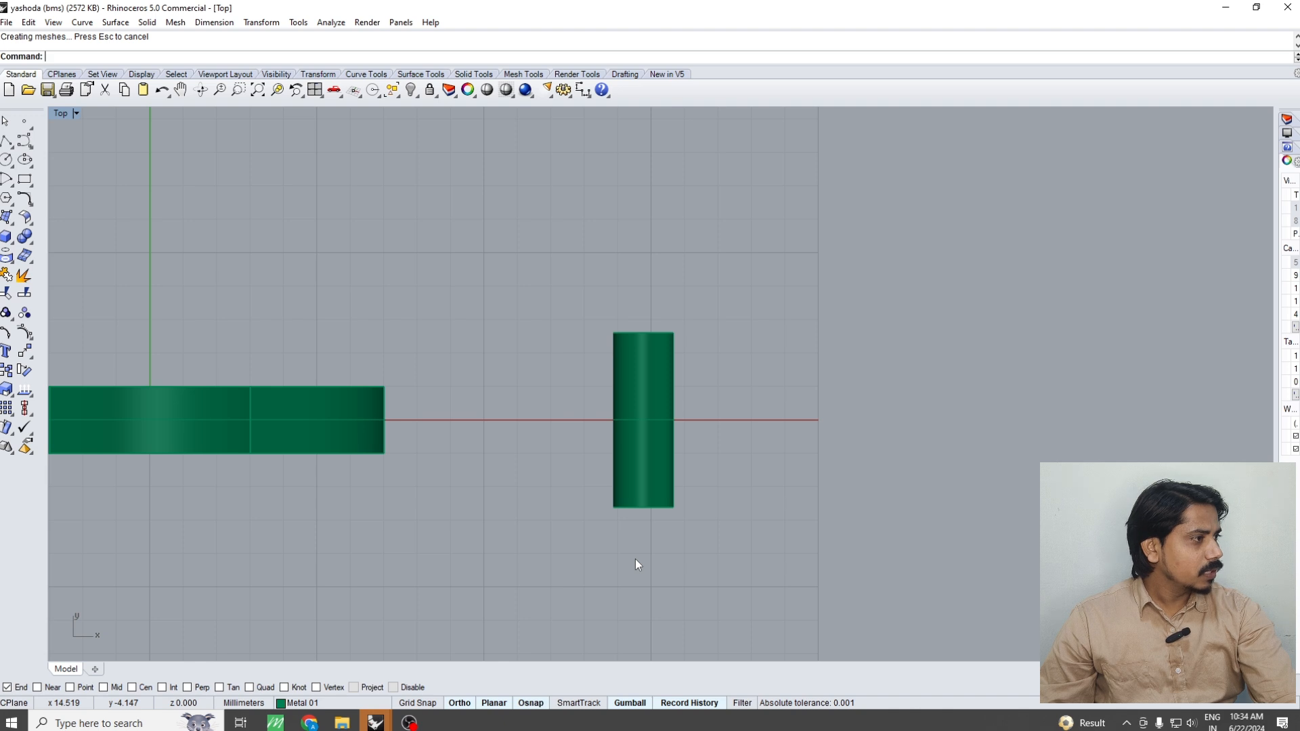
Move the small tube in the Front view from beside the ring onto the lowest part of the ring band
type("f")
key("Return")
left_click(668, 430)
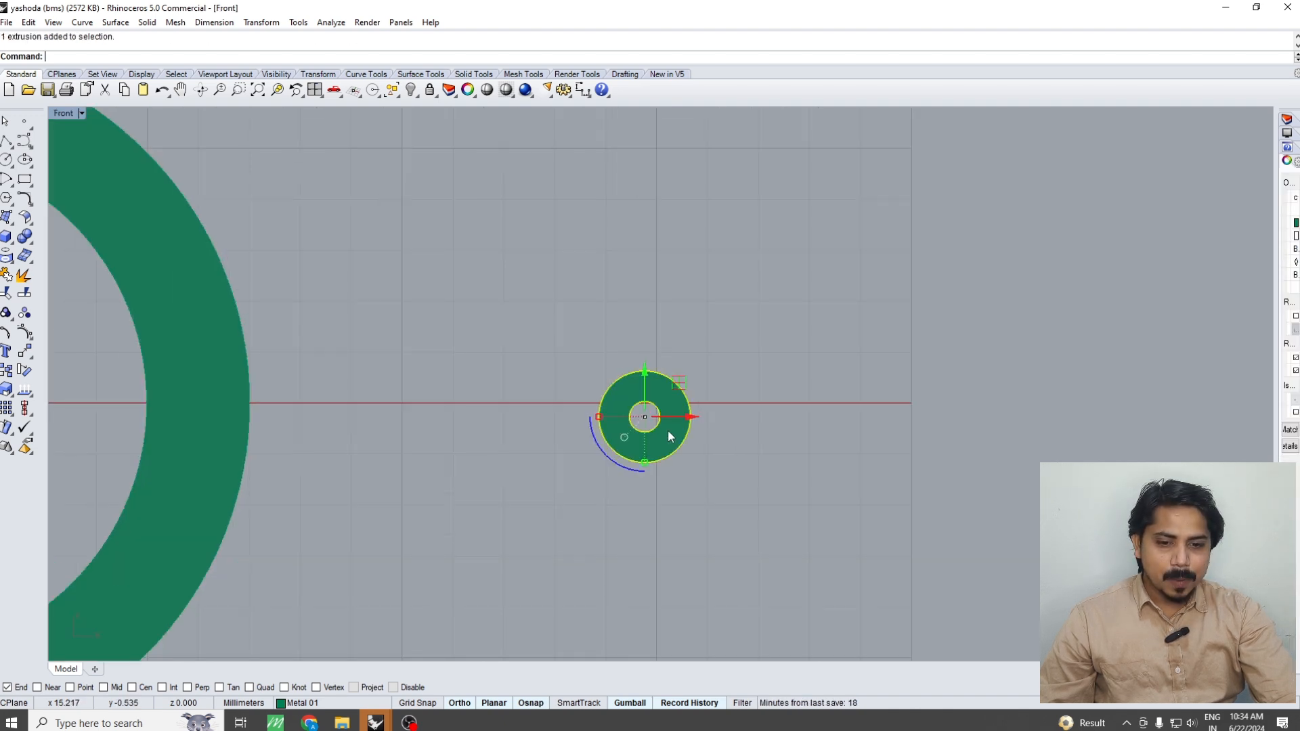
scroll(682, 434, "down", 4)
right_click_drag(630, 461, 748, 397)
type("m")
key("Return")
left_click(864, 426)
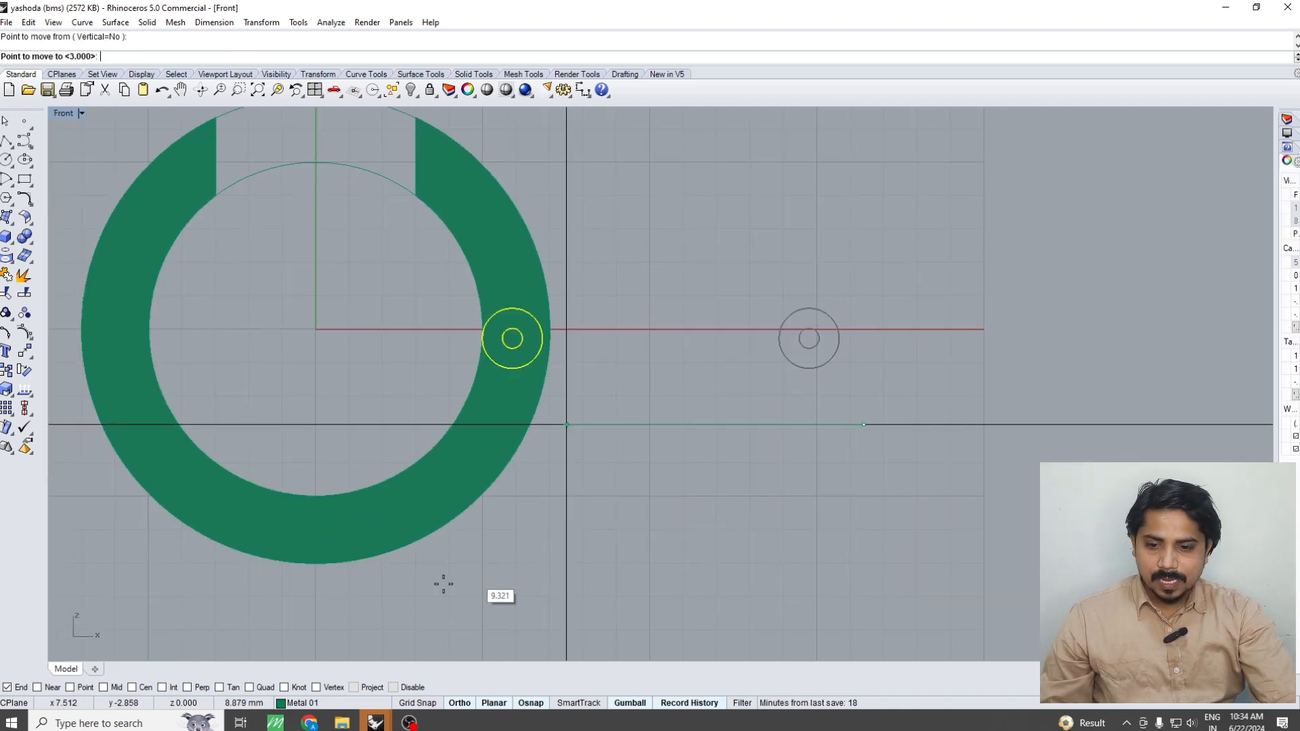
right_click_drag(438, 586, 579, 523, "shift")
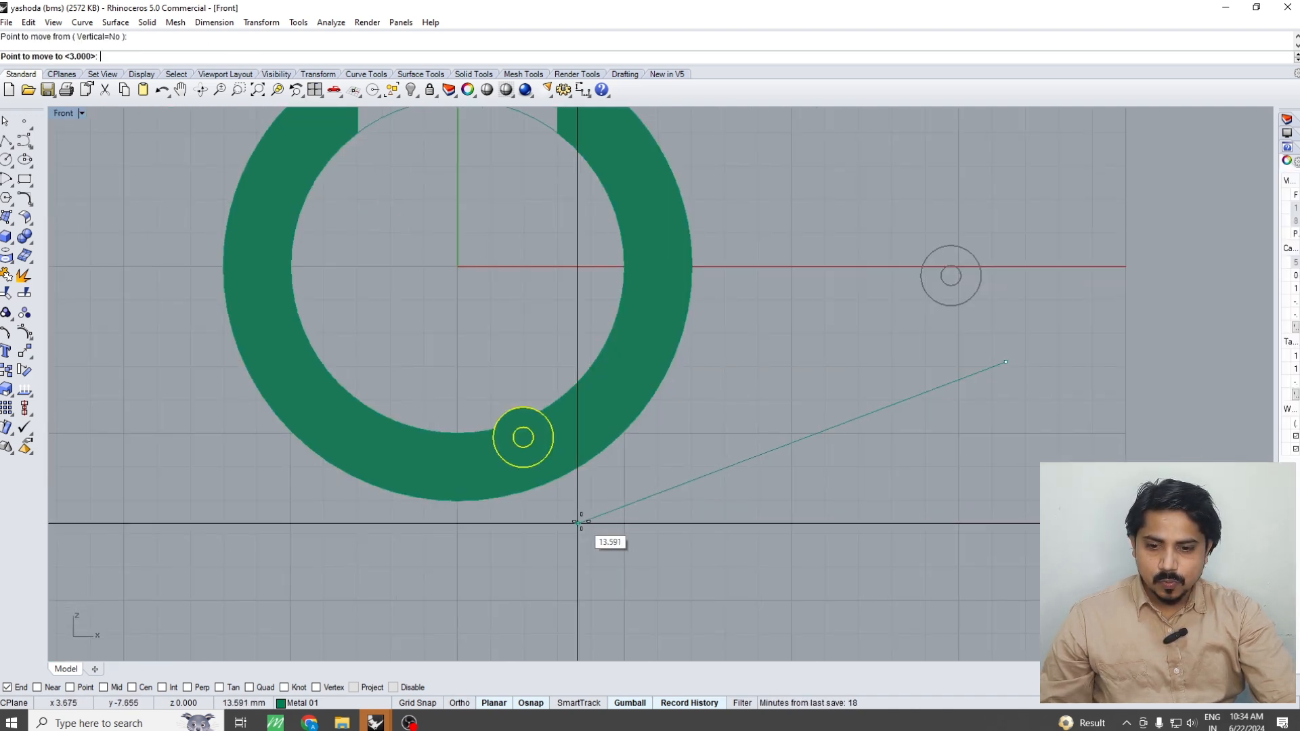
left_click(512, 561)
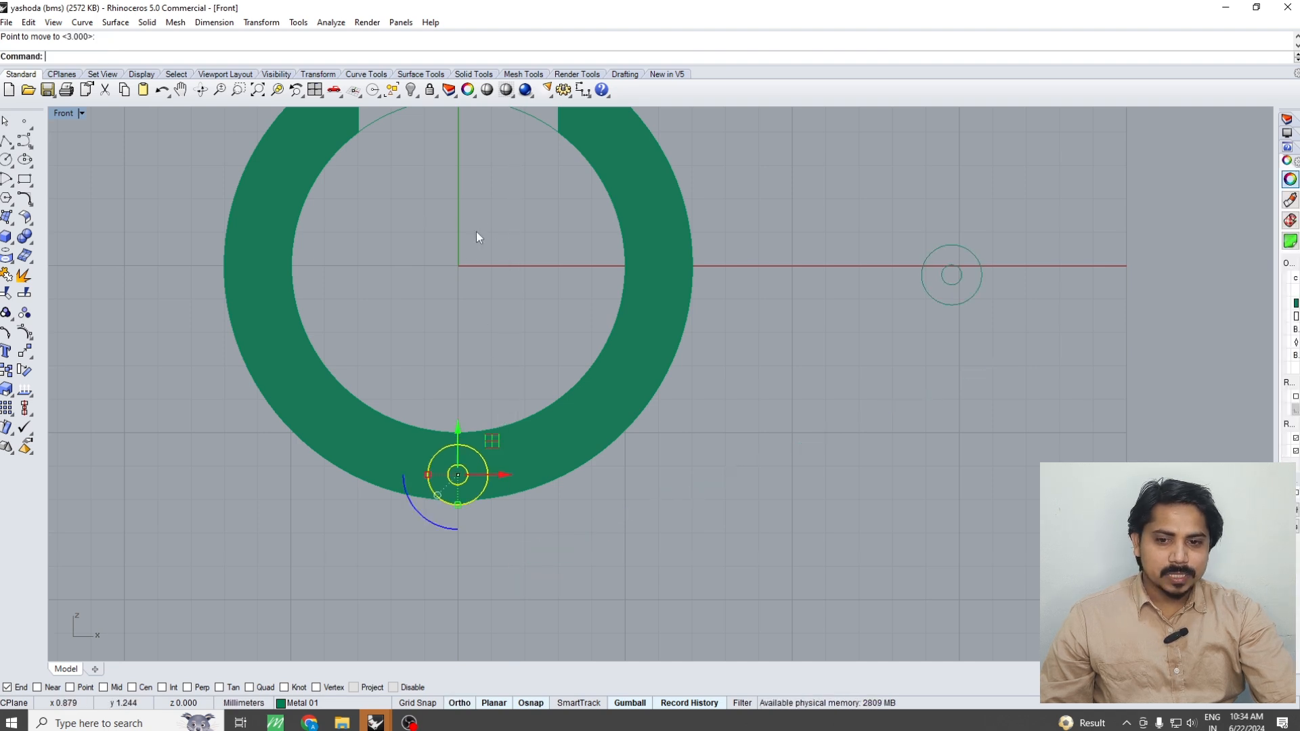
key("Escape")
Draw a vertical line from the origin (0) straight down past the bottom of the ring
left_click(7, 140)
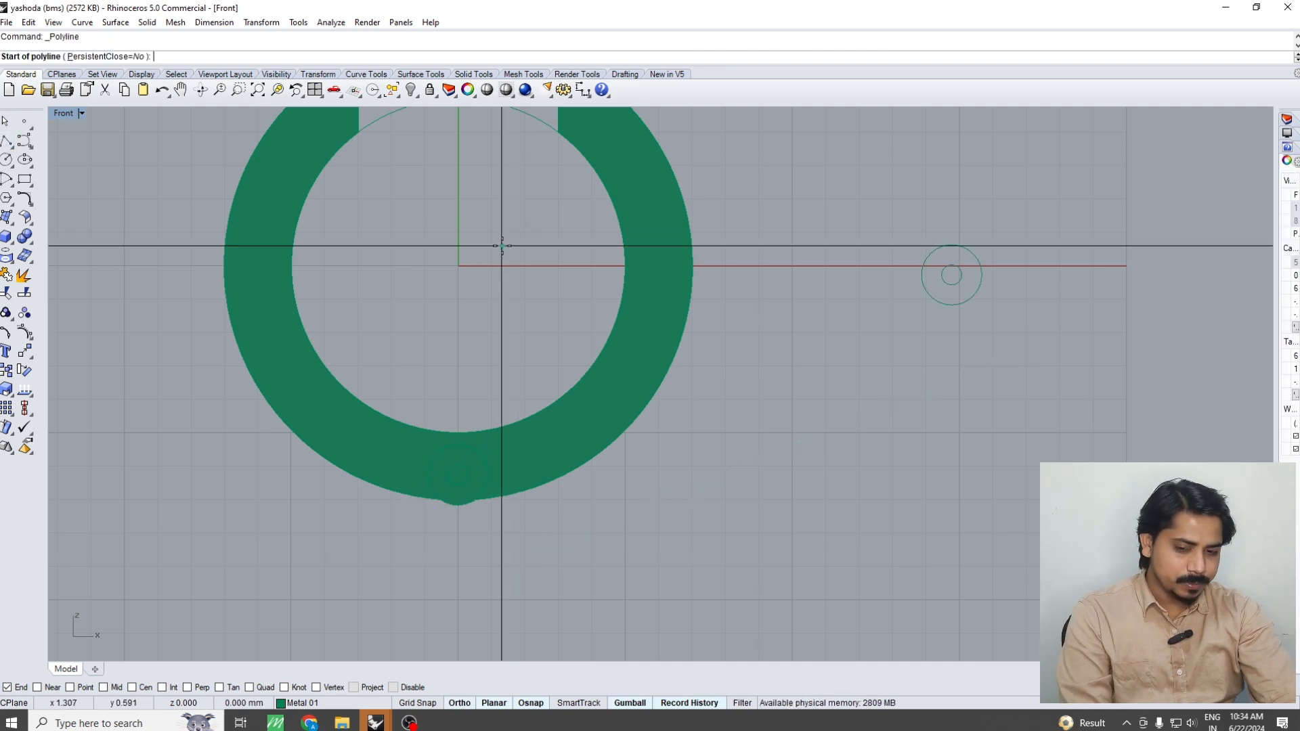
type("0")
key("Return")
left_click(464, 563)
key("Return")
scroll(488, 510, "up", 3)
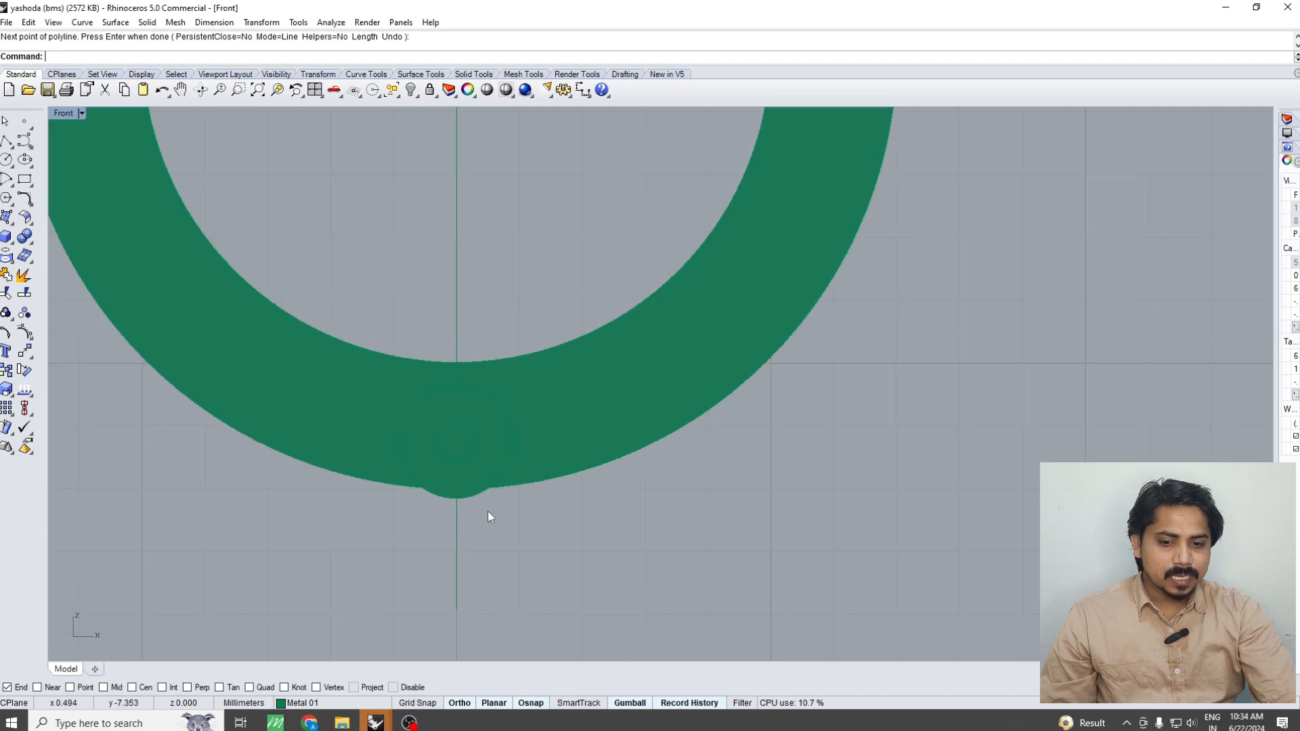
Shift the tube horizontally in wireframe display so that its centre lies on the vertical line
left_click(460, 532)
scroll(453, 542, "up", 2)
key("ctrl+alt+w")
right_click_drag(462, 411, 474, 509)
left_click(548, 284)
left_click_drag(467, 410, 468, 410)
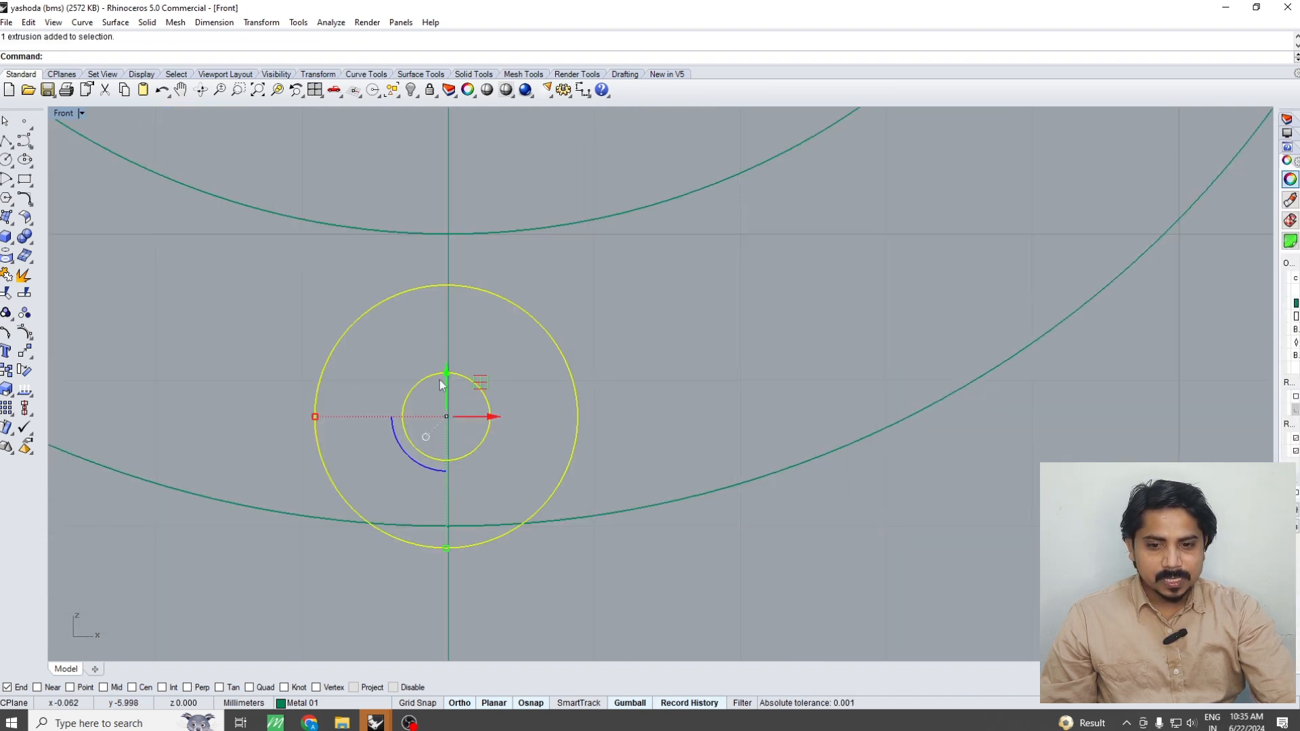
scroll(450, 406, "up", 5)
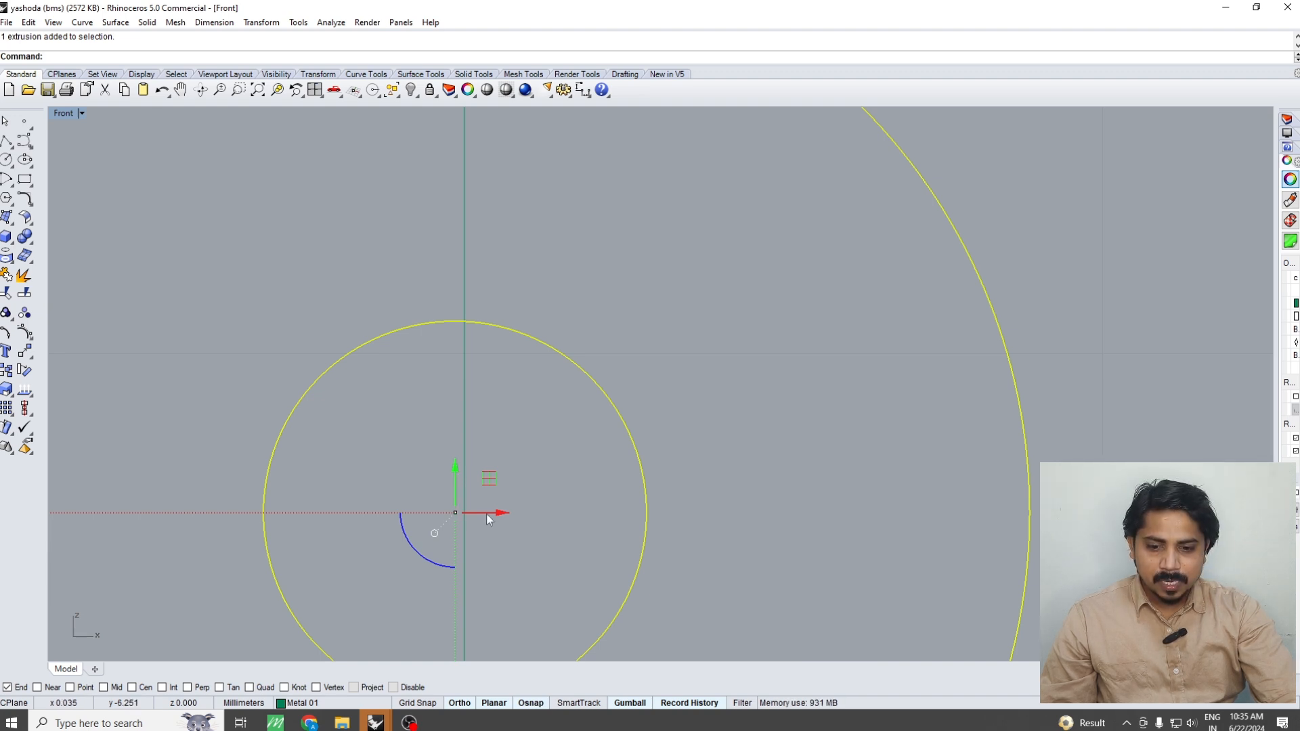
left_click_drag(497, 518, 471, 413)
scroll(472, 419, "down", 5)
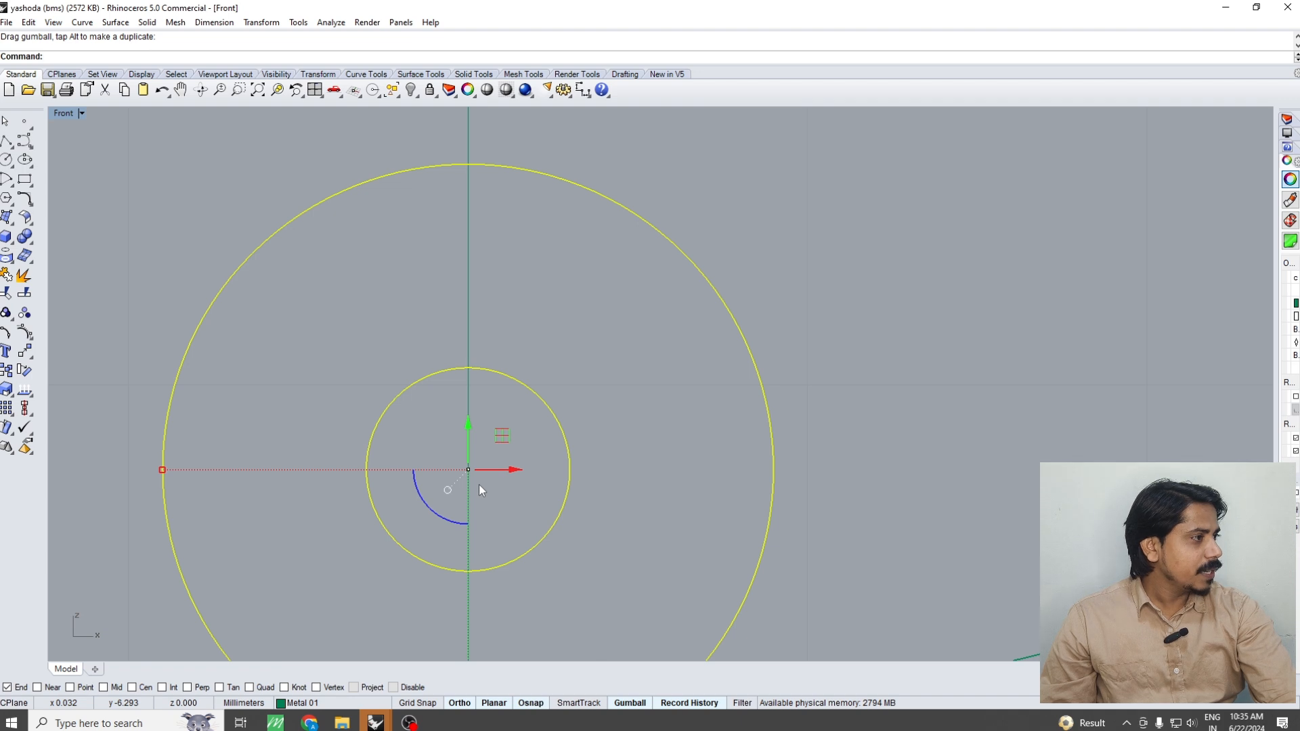
scroll(478, 485, "down", 6)
right_click_drag(480, 433, 503, 366)
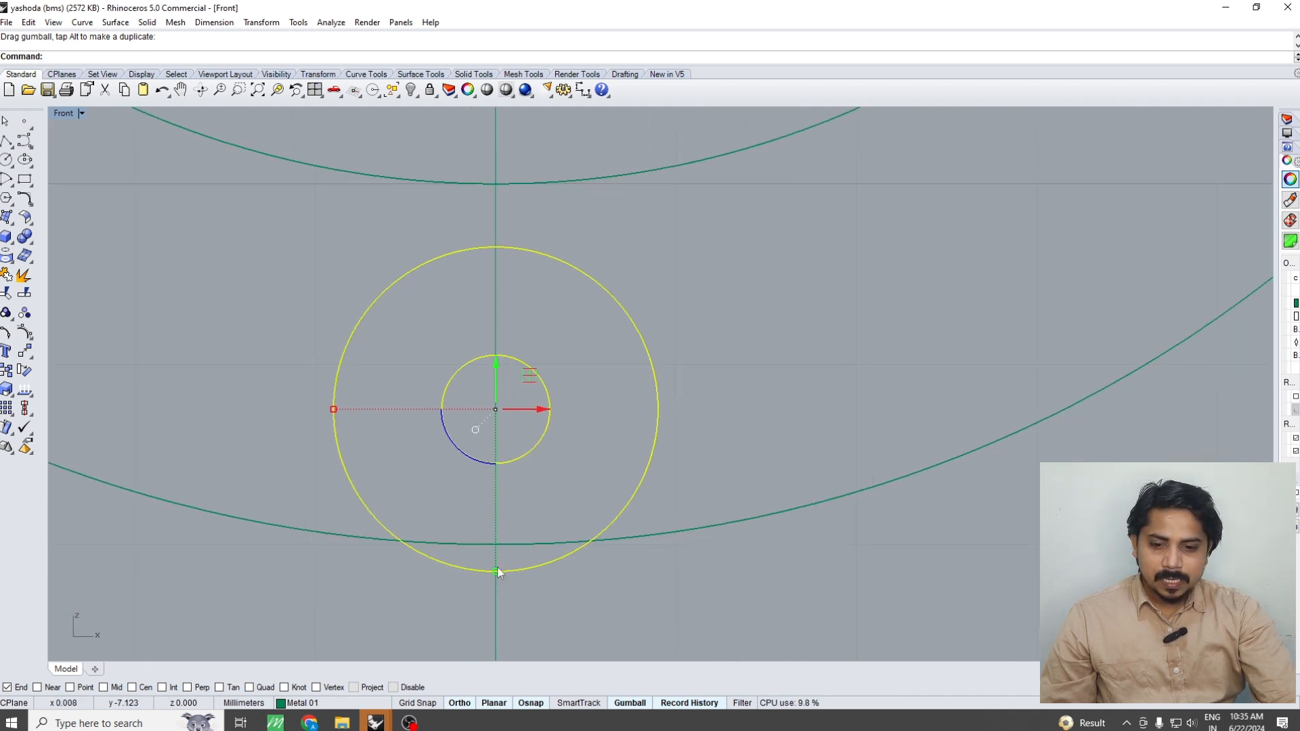
Move the tube upward until its lowest edge practically meets the ring's outer edge on the vertical line
scroll(498, 572, "up", 2)
left_click_drag(498, 347, 501, 312)
scroll(467, 563, "up", 3)
scroll(473, 544, "up", 10)
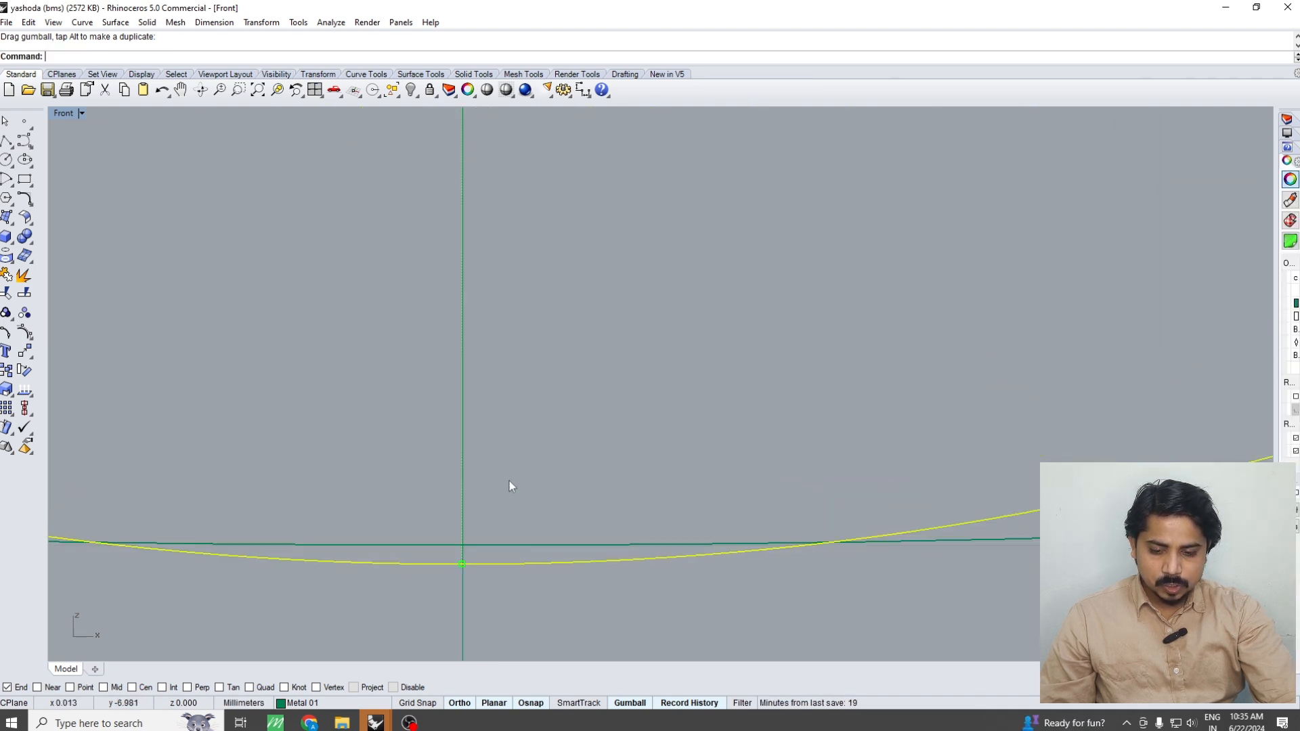
right_click(510, 480)
left_click(530, 463)
left_click(530, 451)
scroll(527, 530, "down", 8)
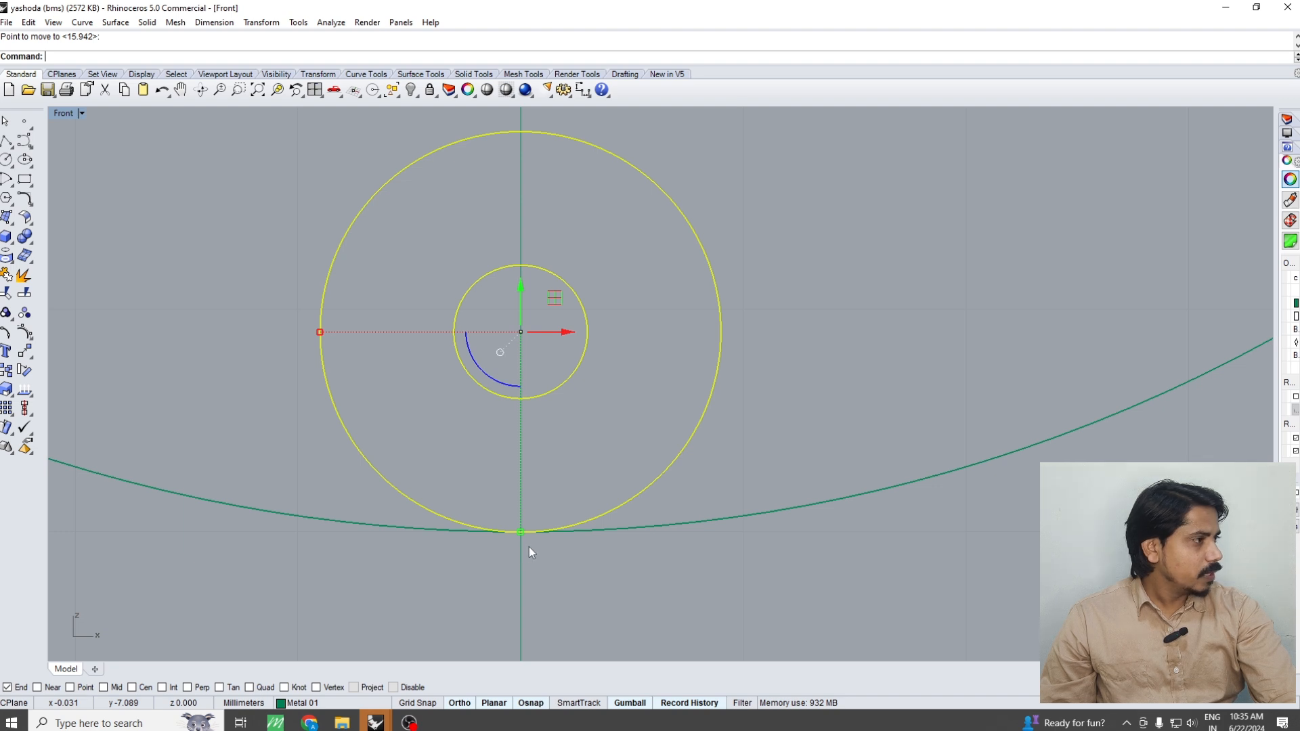
scroll(535, 552, "up", 10)
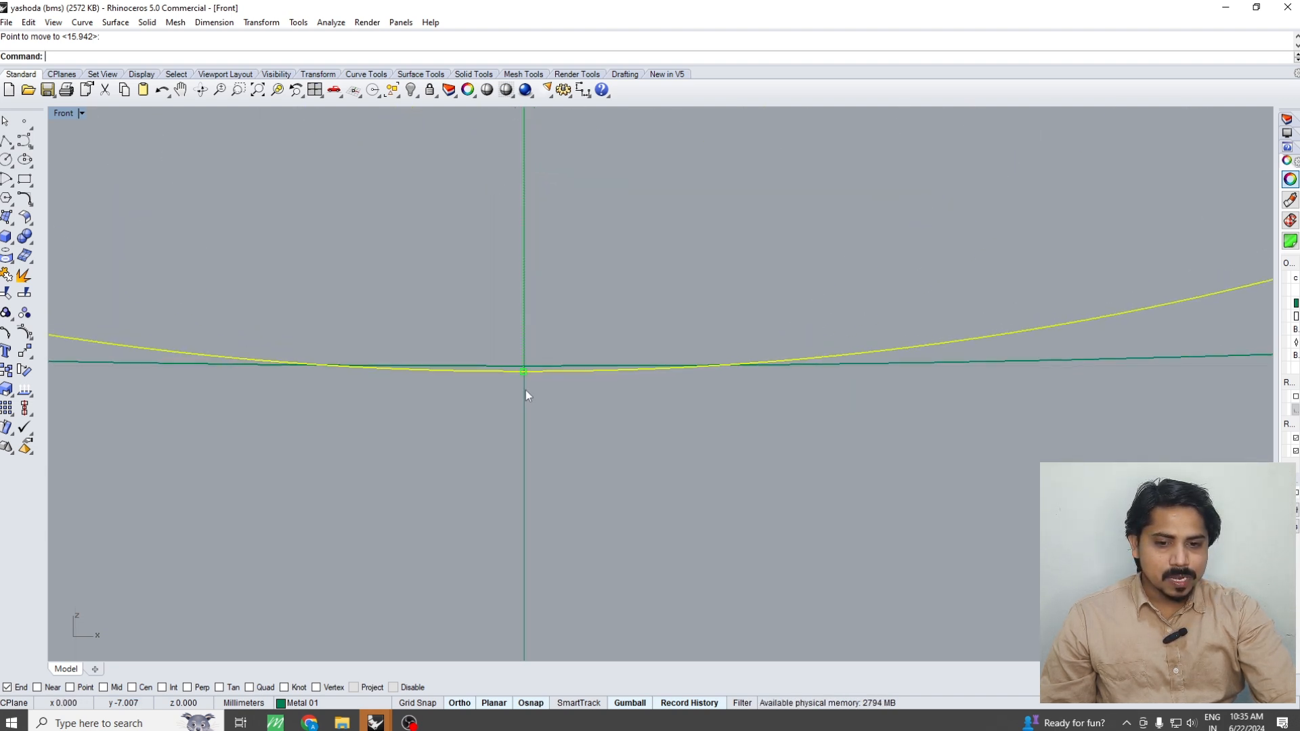
scroll(526, 390, "up", 2)
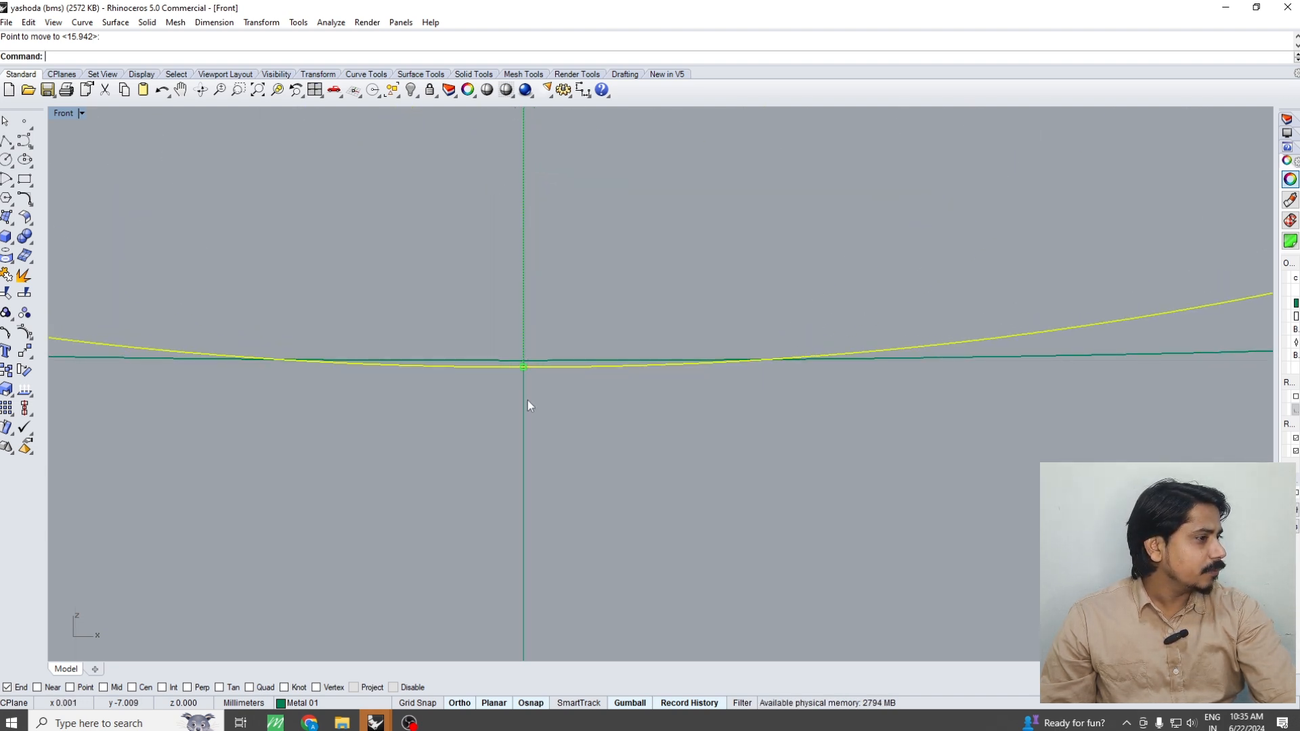
scroll(527, 401, "down", 6)
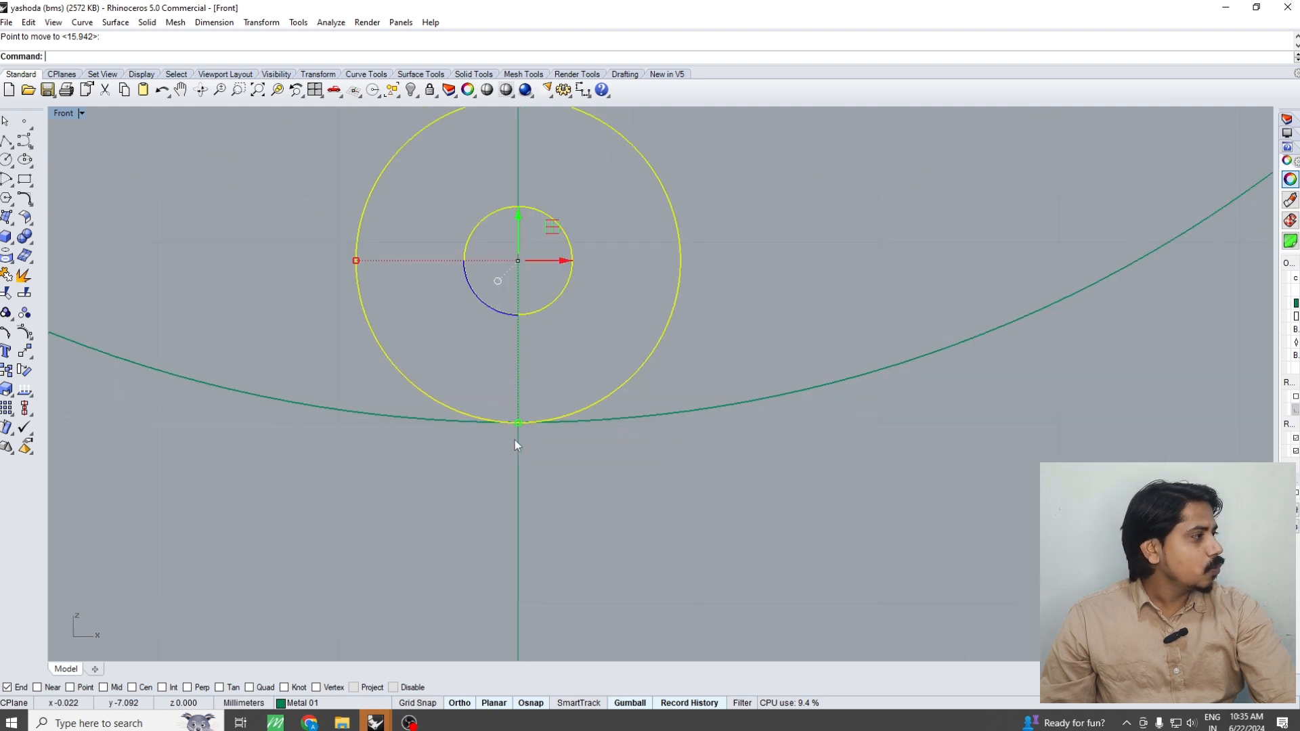
Boolean-split the ring with the small tube as the cutting object in the shaded Perspective view
key("ctrl+alt+s")
key("ctrl+F1")
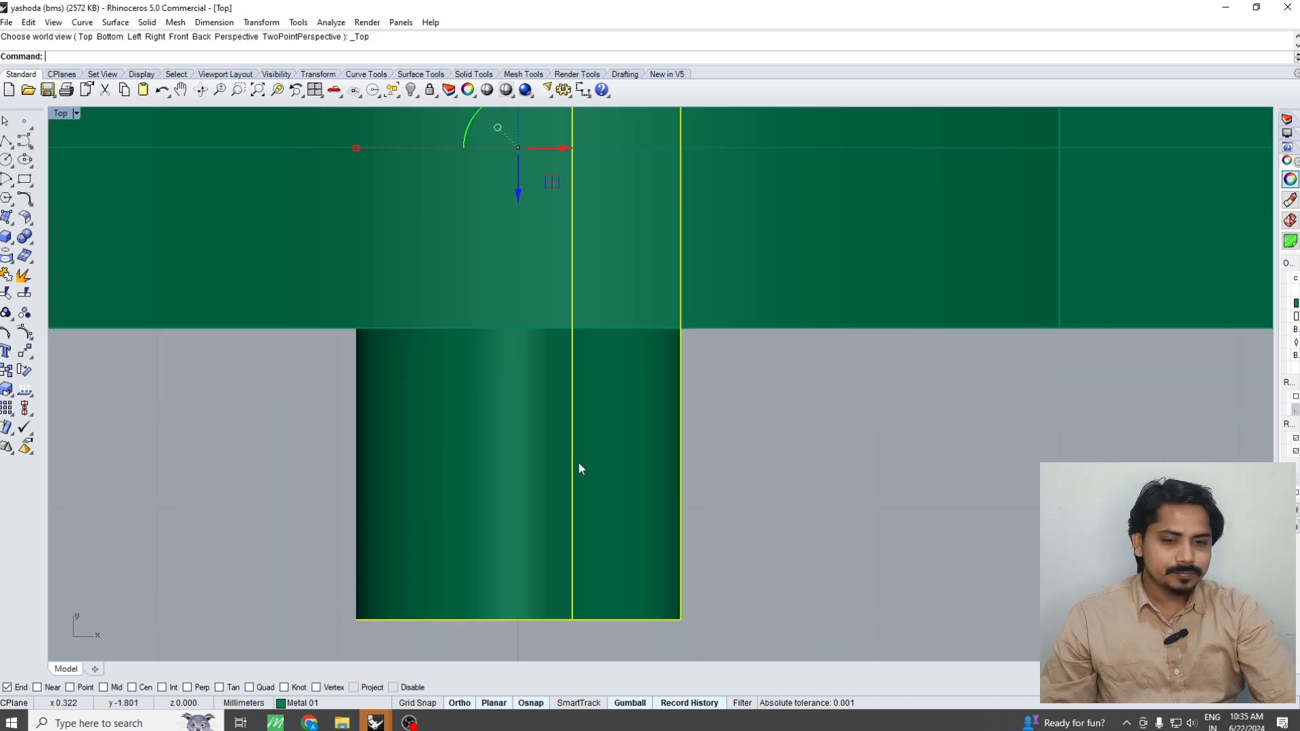
scroll(627, 381, "down", 12)
right_click_drag(632, 371, 636, 450)
key("ctrl+F4")
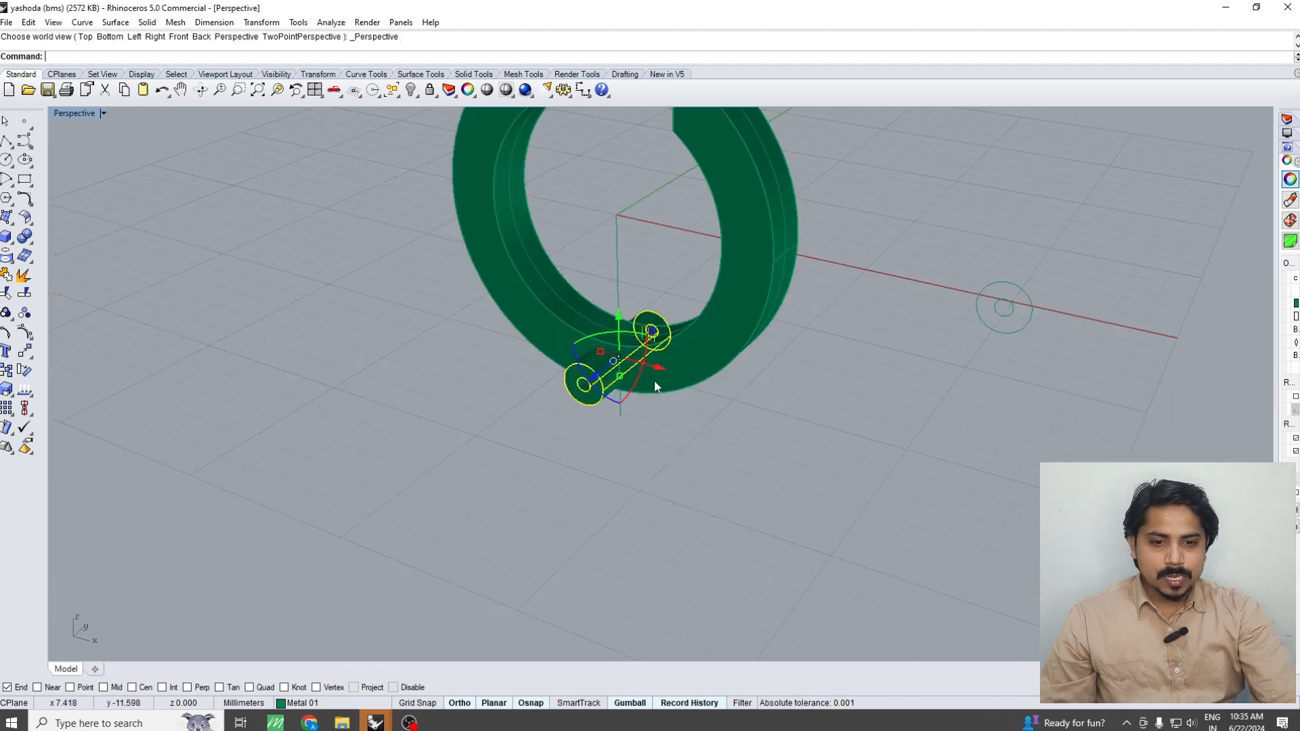
left_click(654, 381)
scroll(654, 380, "up", 4)
left_click(30, 242)
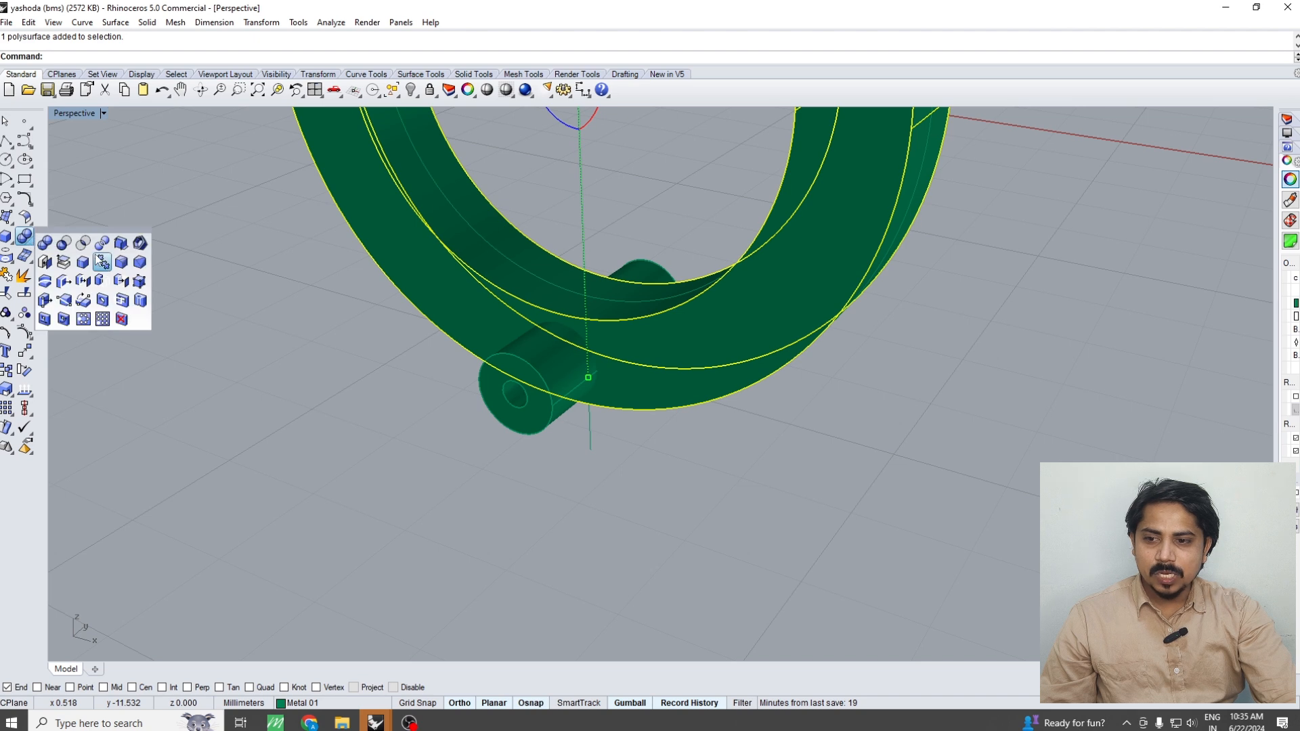
left_click(102, 244)
left_click(501, 391)
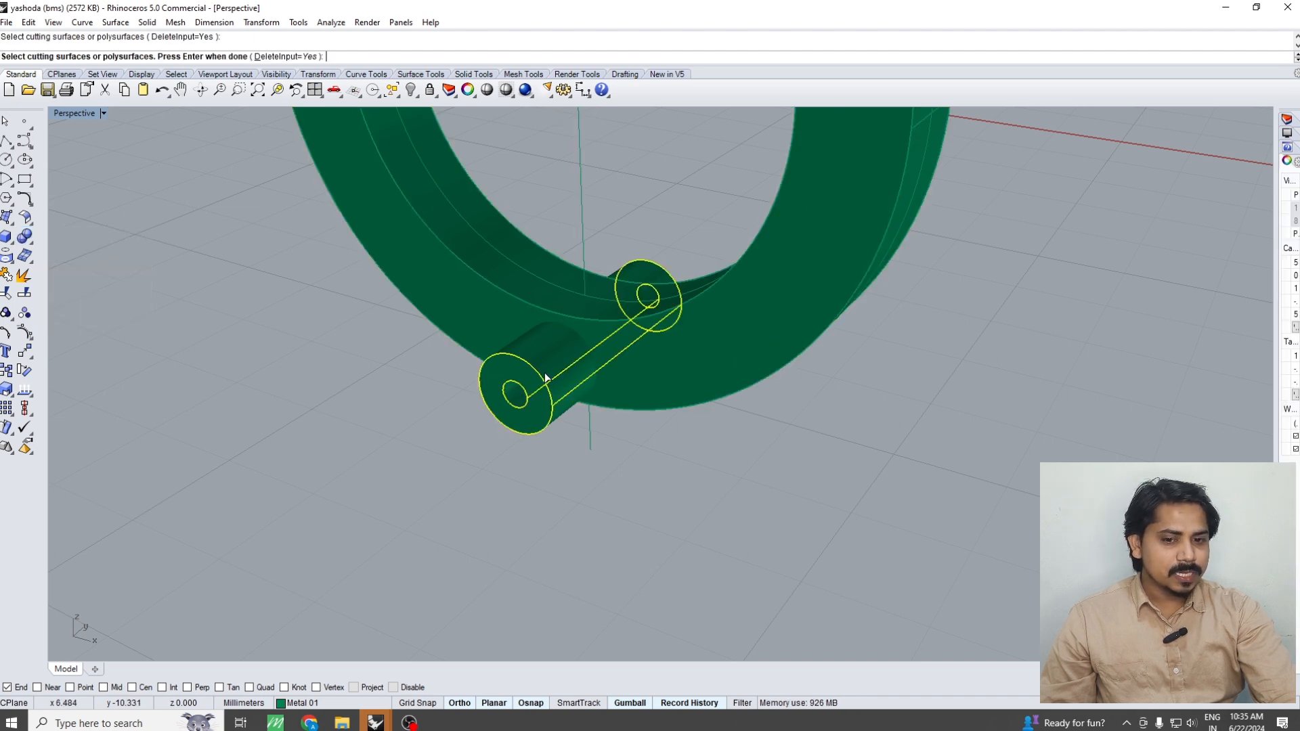
key("Return")
Delete the tube ends that protrude from the front and back faces of the ring
right_click_drag(560, 401, 627, 384)
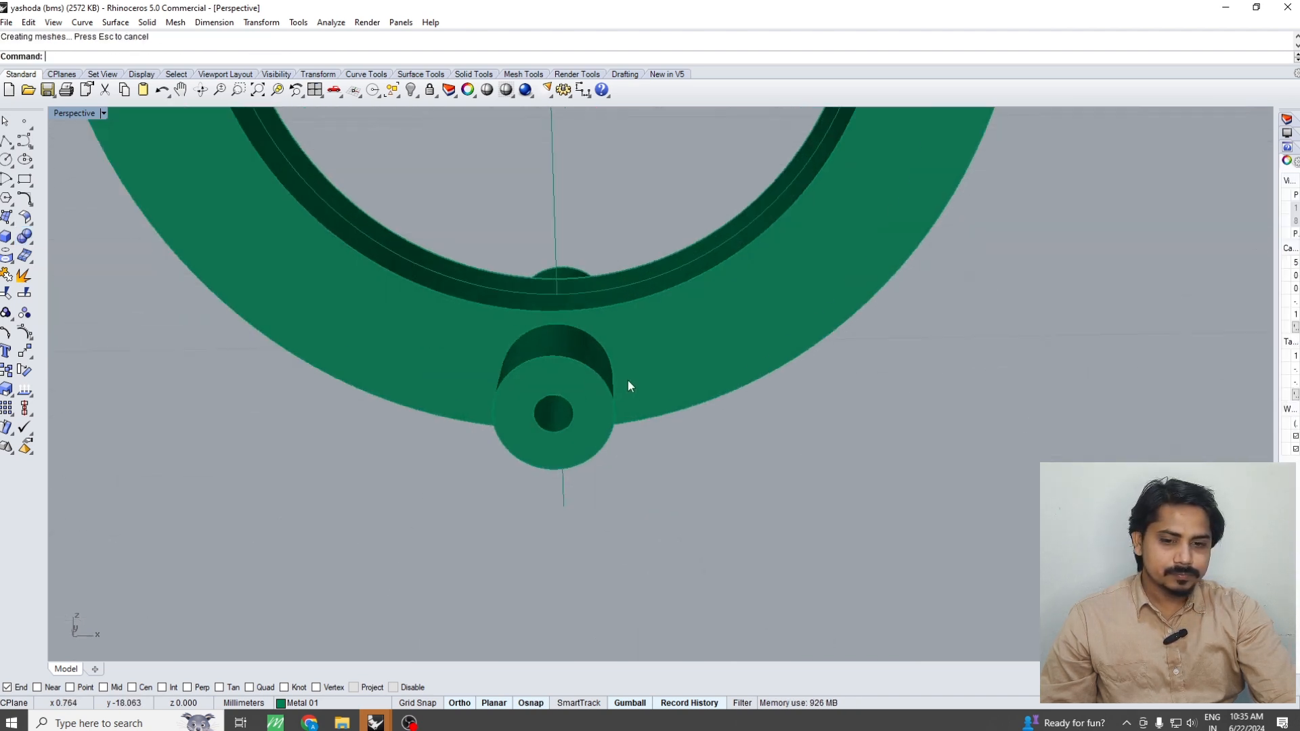
left_click(567, 392)
left_click(571, 385)
scroll(570, 385, "up", 2)
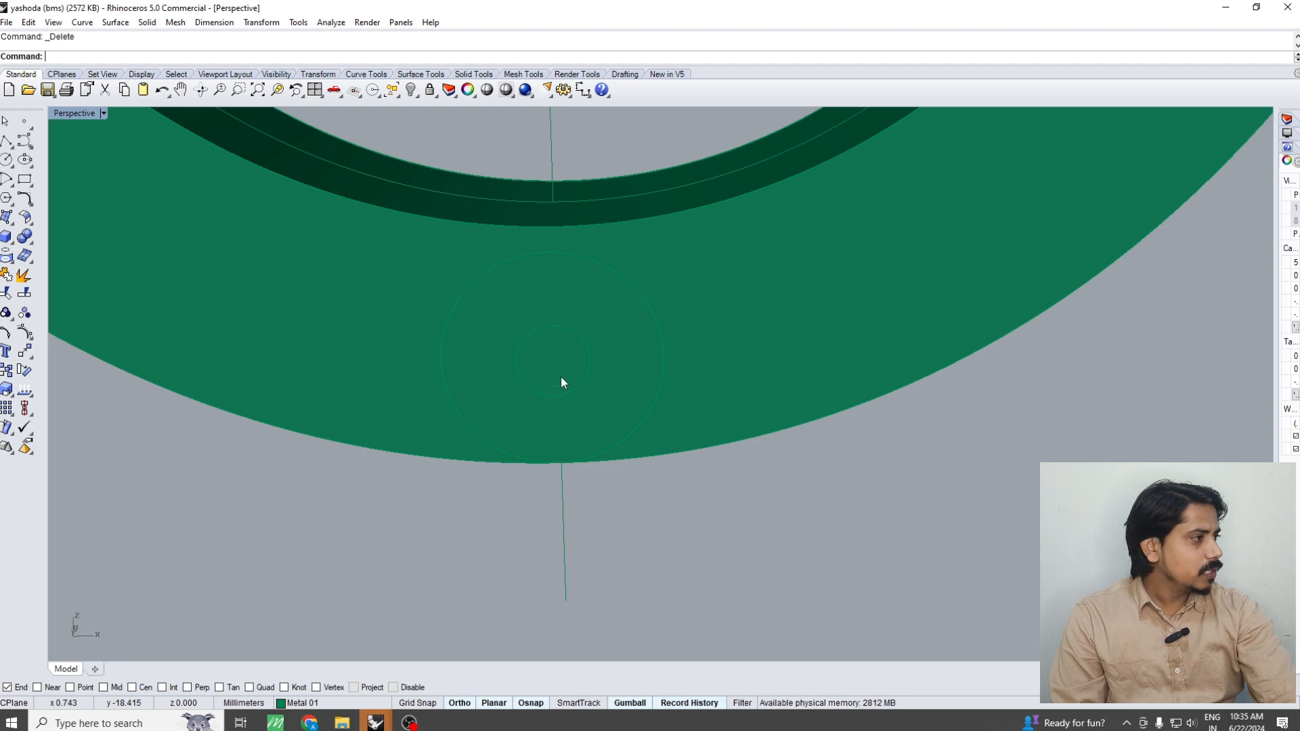
key("Delete")
Move the remaining tube segment straight out of the ring in the Top view, clear of its front face
right_click_drag(560, 372, 575, 330)
left_click(573, 359)
key("ctrl+F1")
scroll(595, 429, "down", 4)
type("m")
key("Return")
left_click(654, 384)
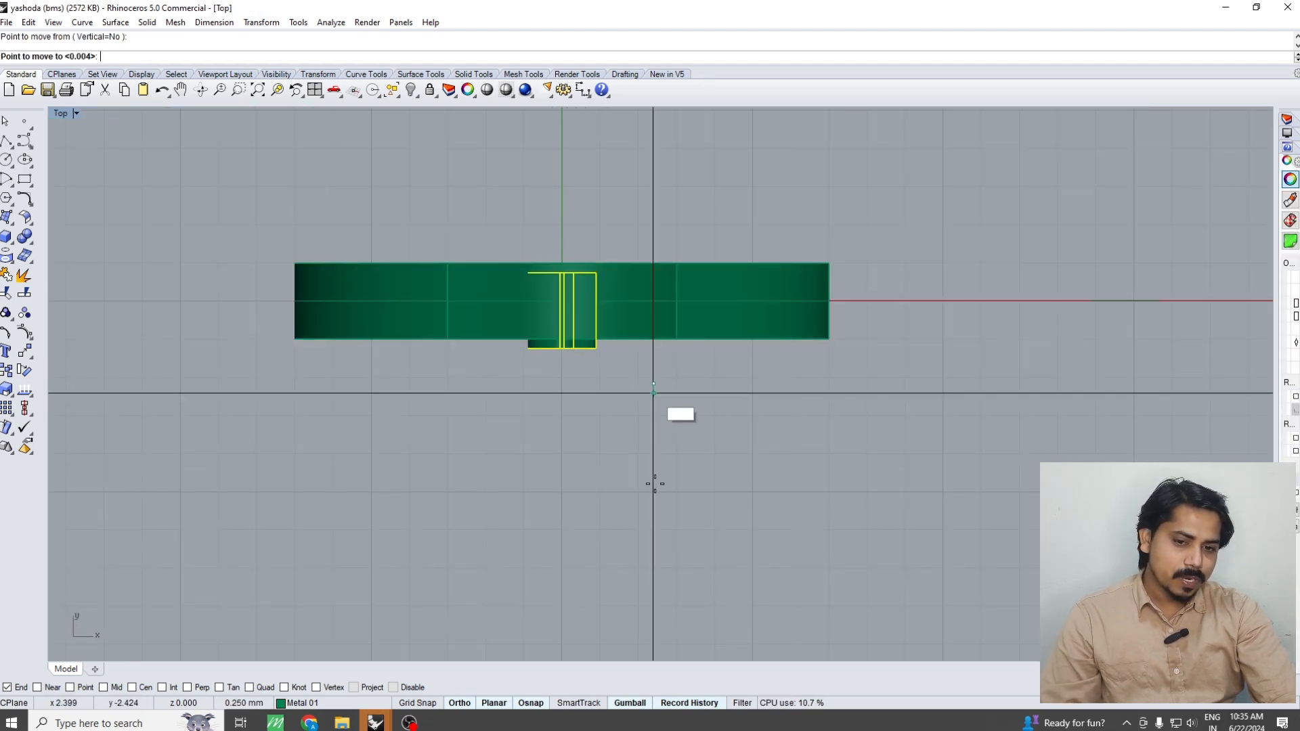
left_click(653, 493)
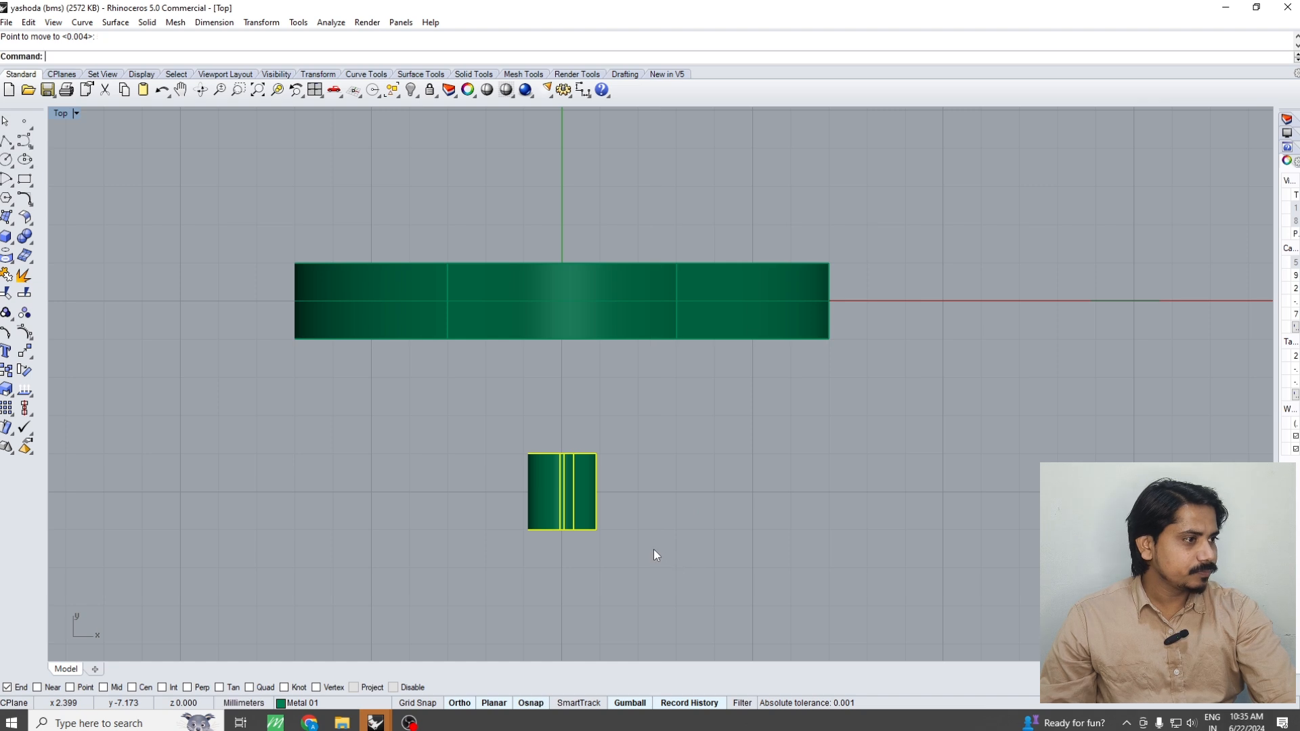
key("Escape")
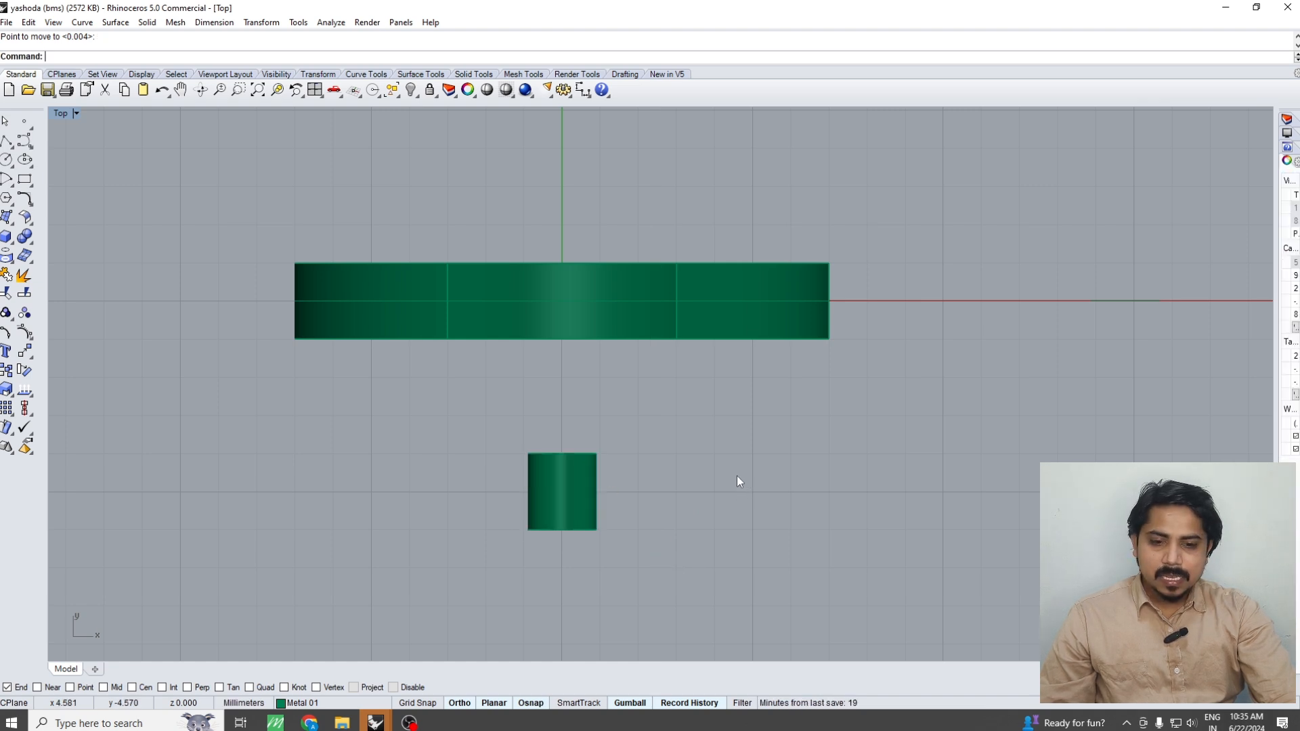
Inspect the hole in the ring and the separated tube segment in the Perspective and Top views
key("ctrl+F4")
left_click(585, 371)
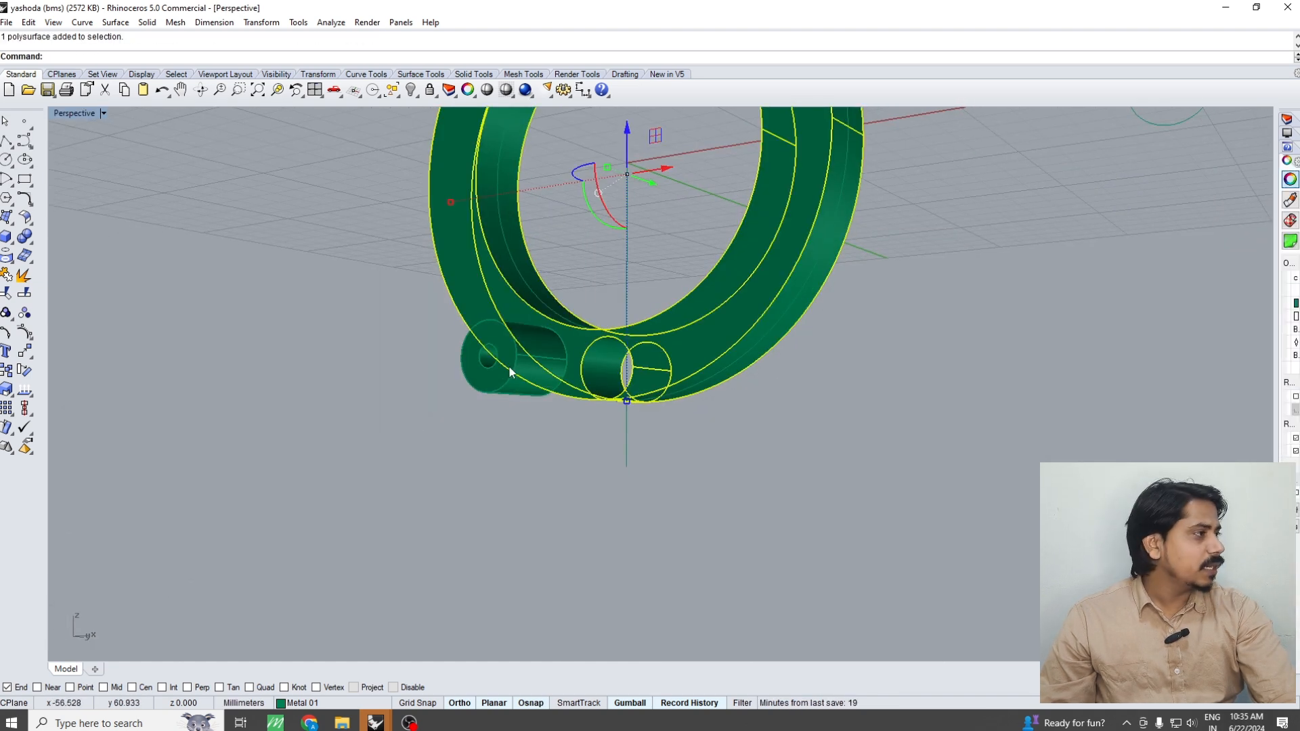
key("Escape")
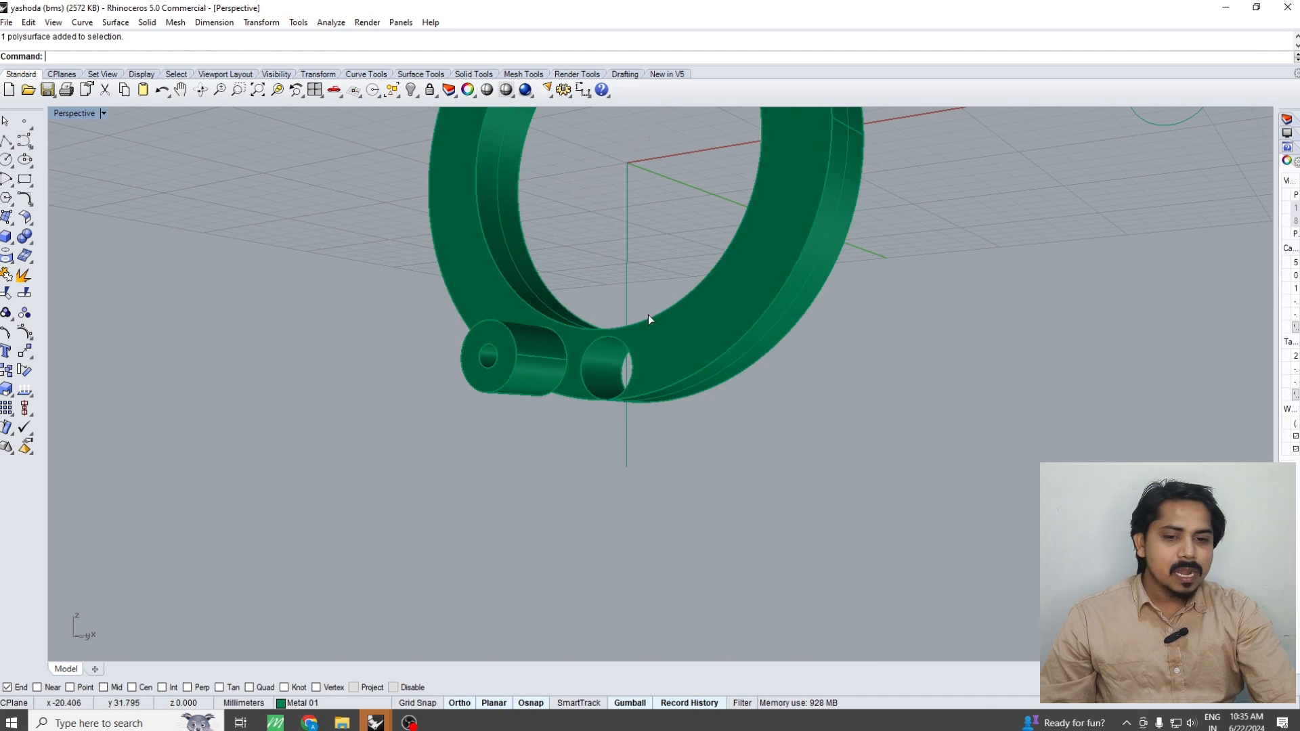
key("ctrl+F1")
left_click(586, 457)
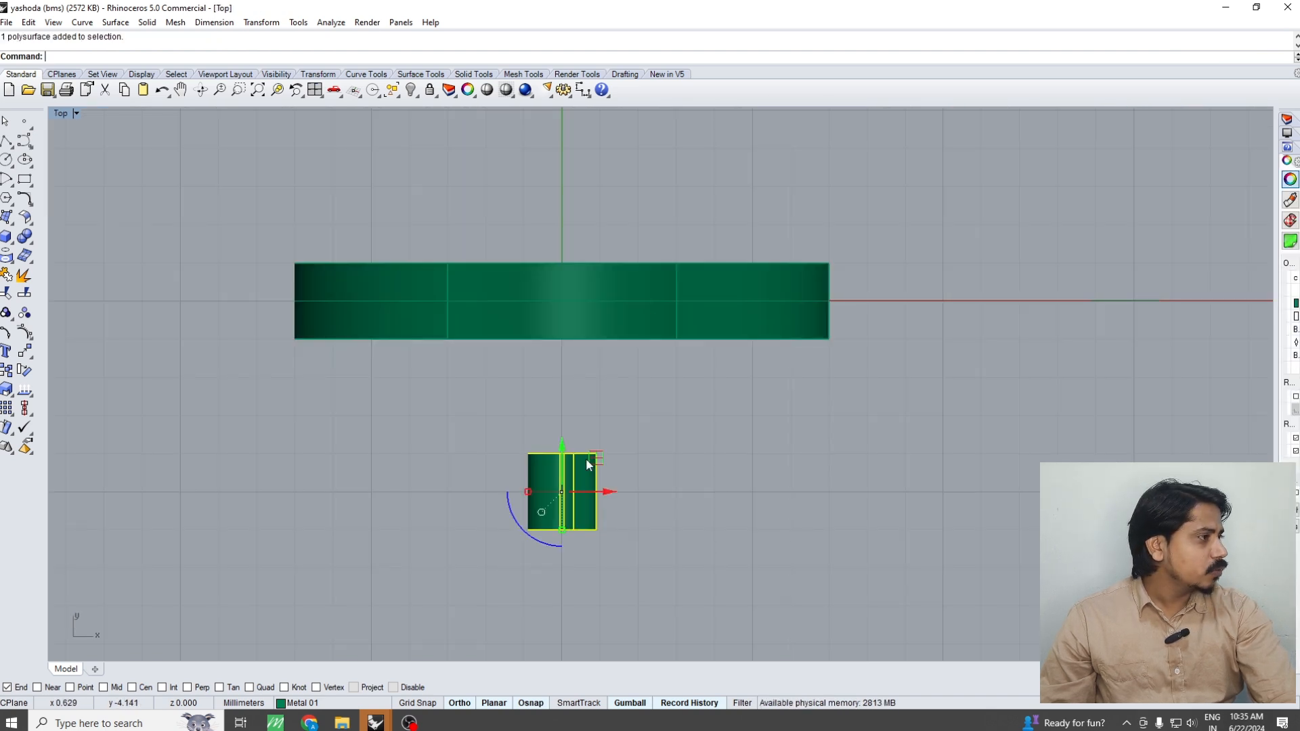
left_click(632, 443)
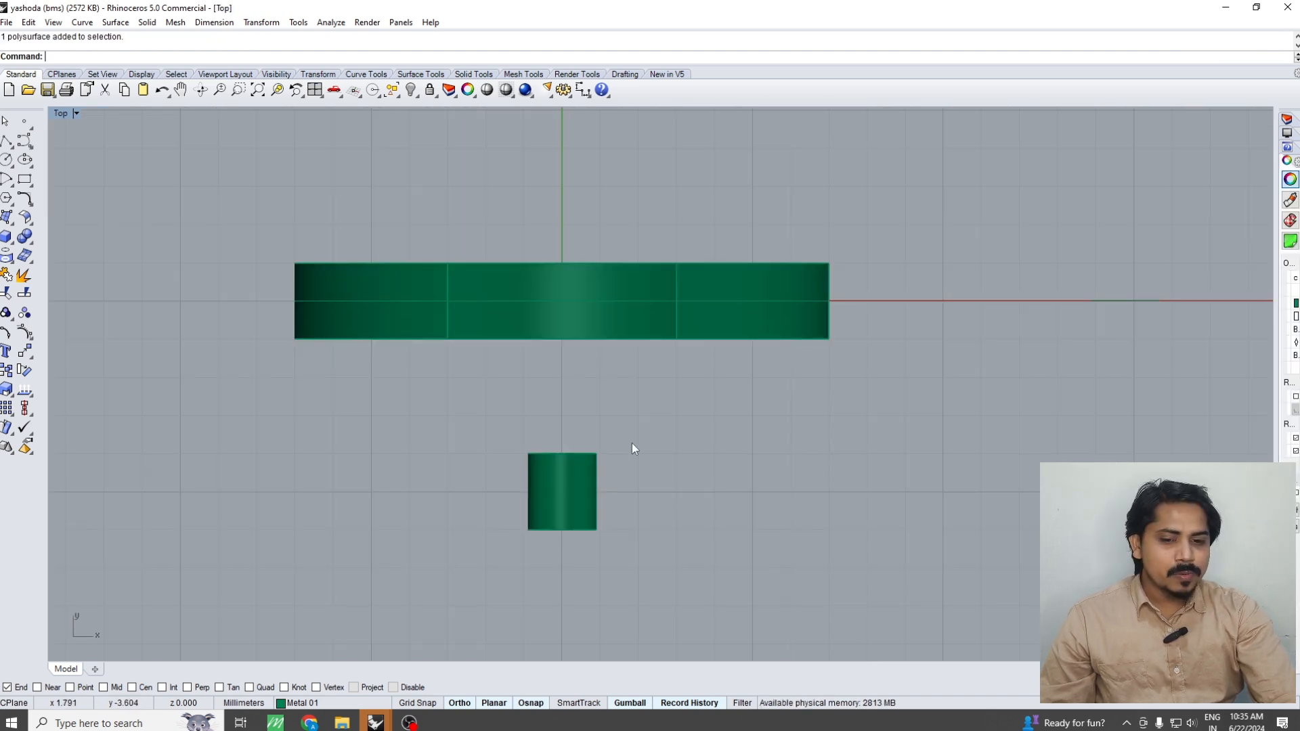
right_click_drag(613, 446, 612, 391)
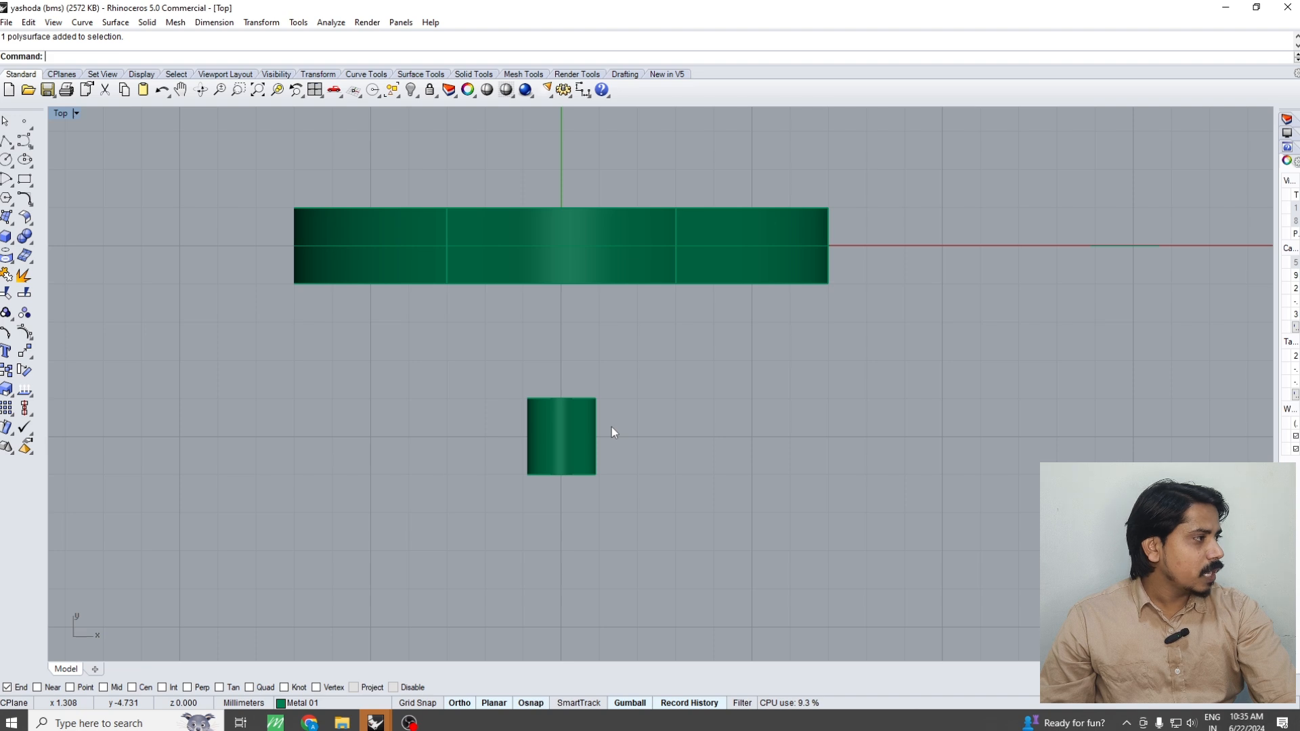
Calculate 2 ÷ 3 in the Windows Calculator, close it and return to the Rhino model
left_click(146, 721)
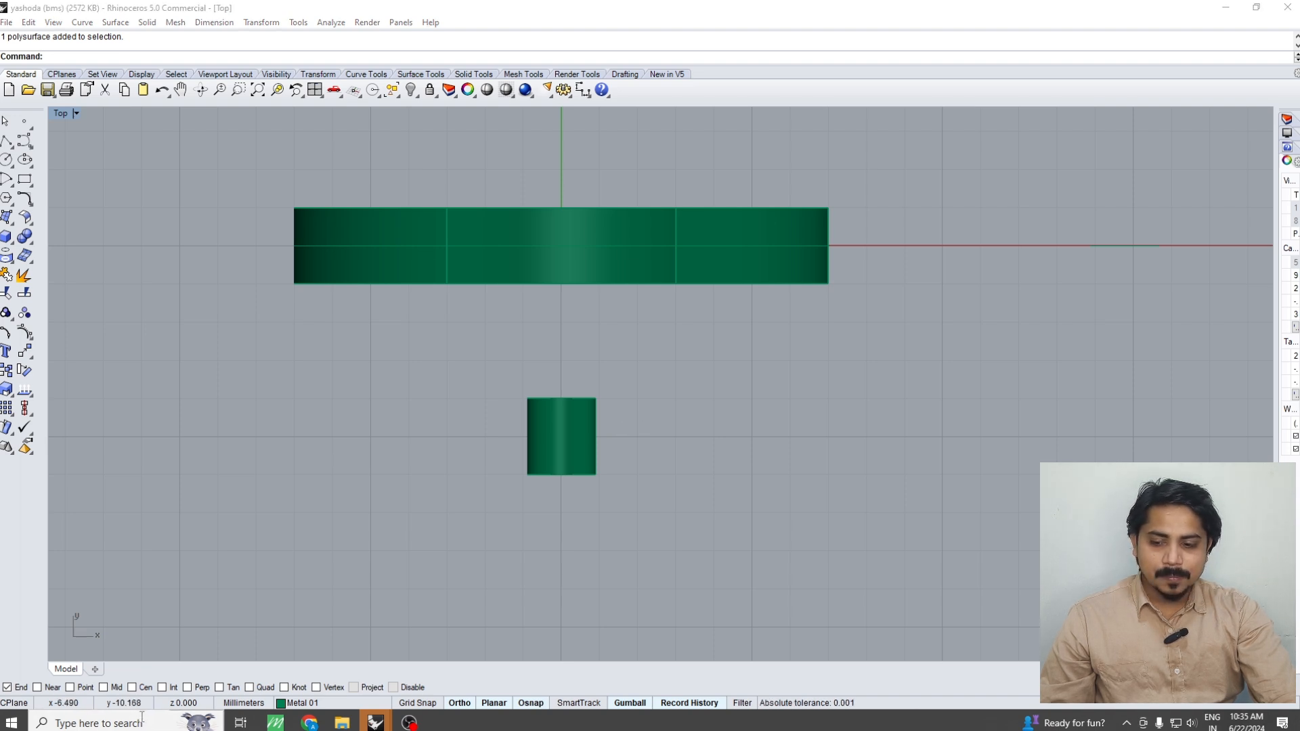
type("a")
key("Escape")
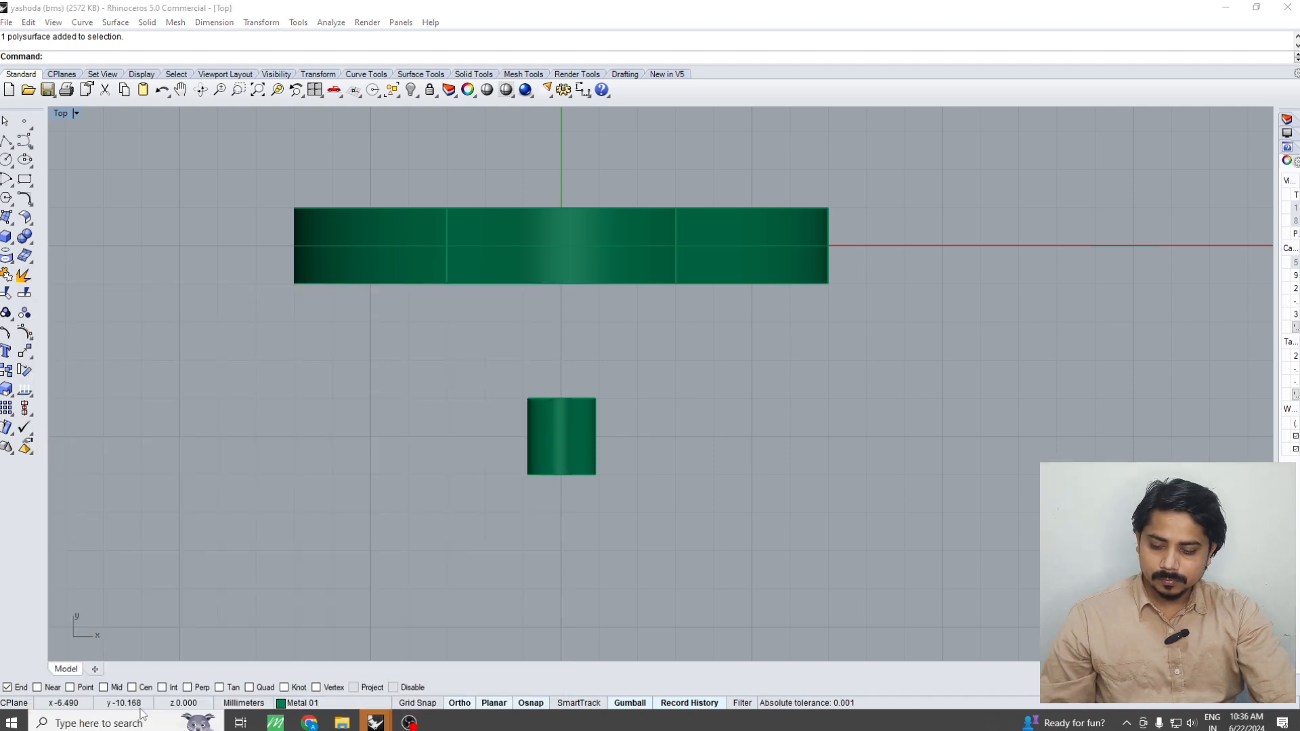
left_click(126, 721)
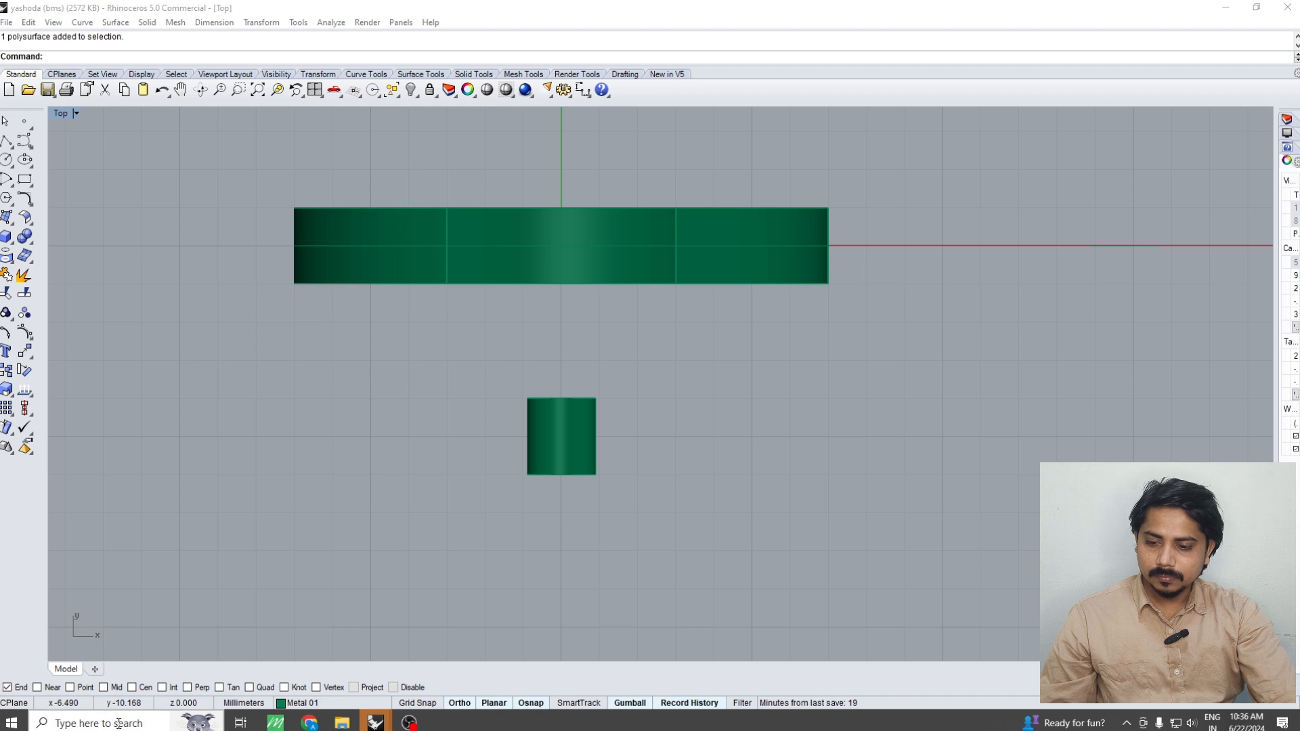
type("cal")
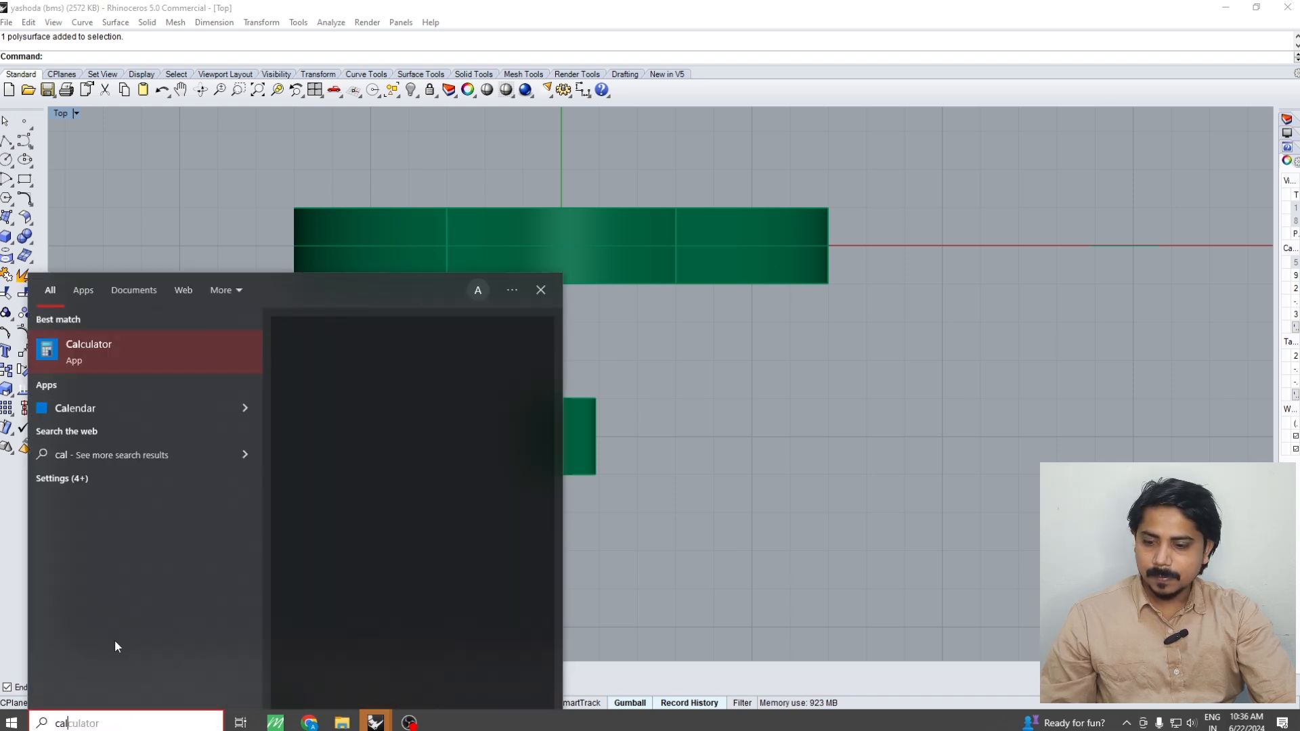
left_click(107, 351)
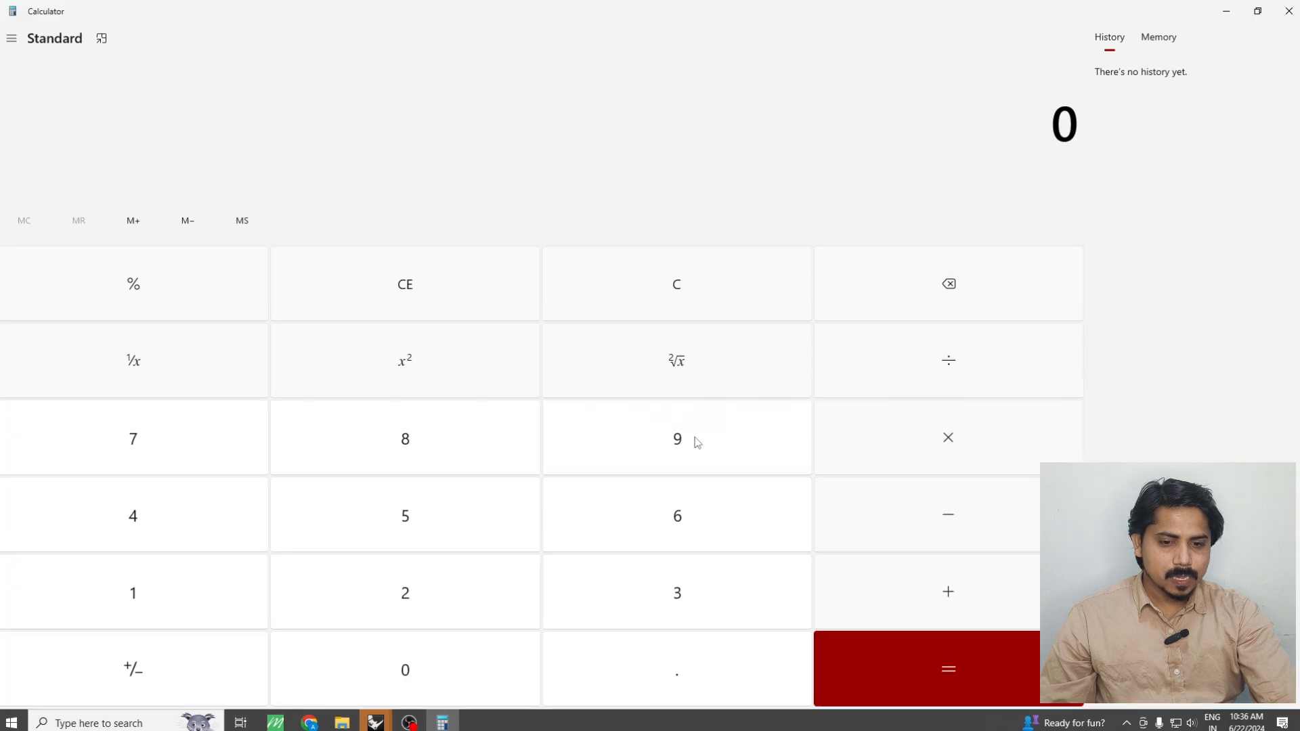
type("2/3")
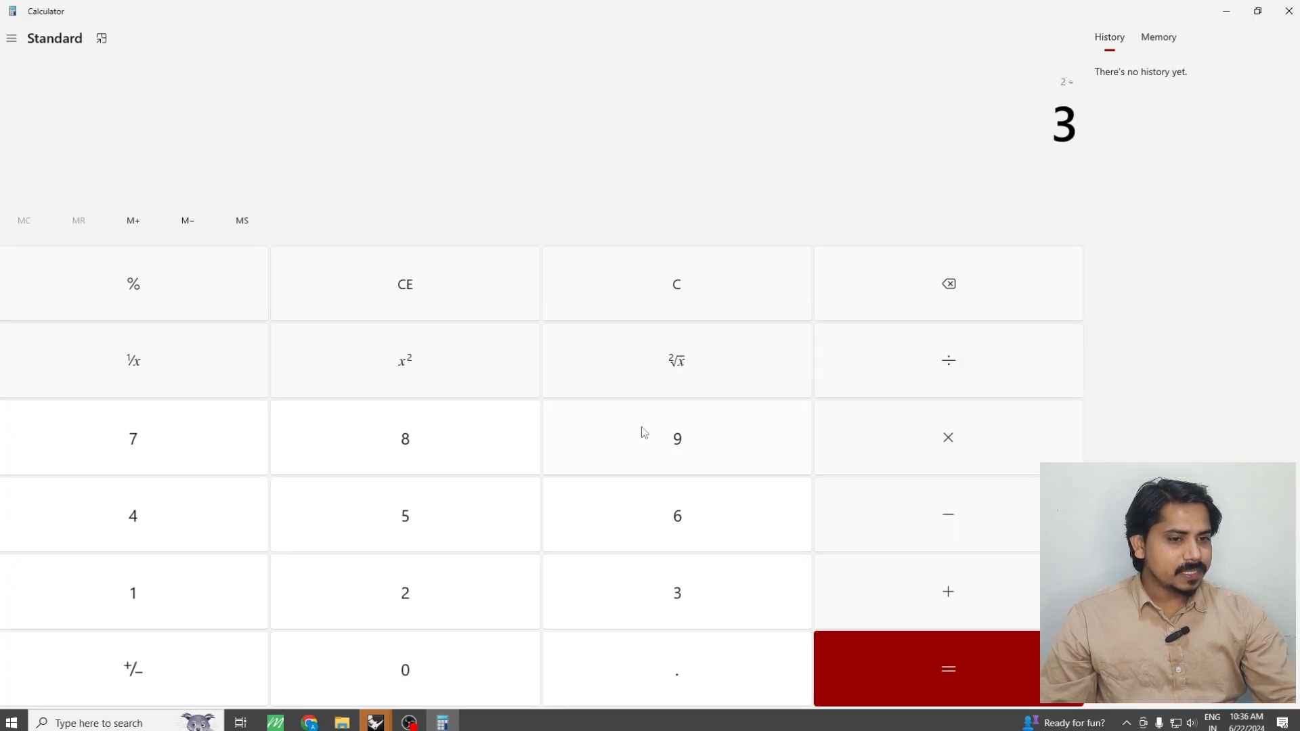
key("Return")
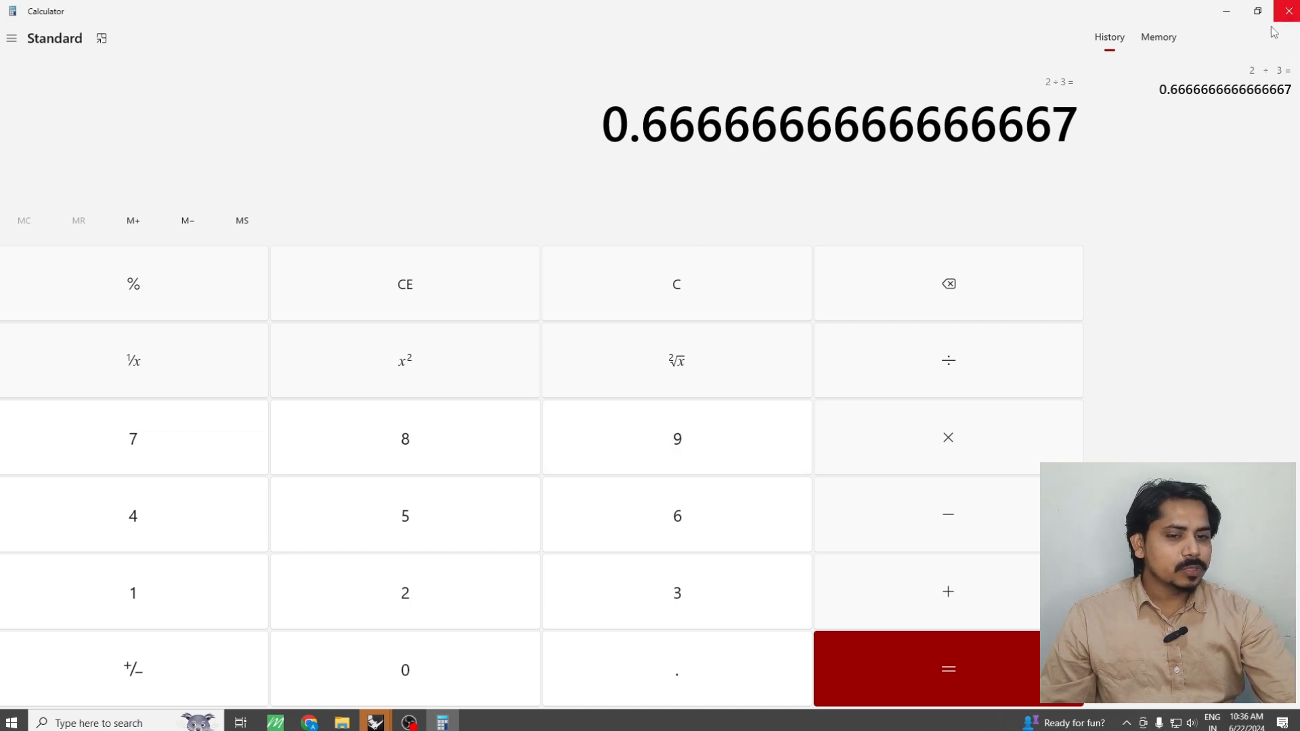
left_click(1289, 11)
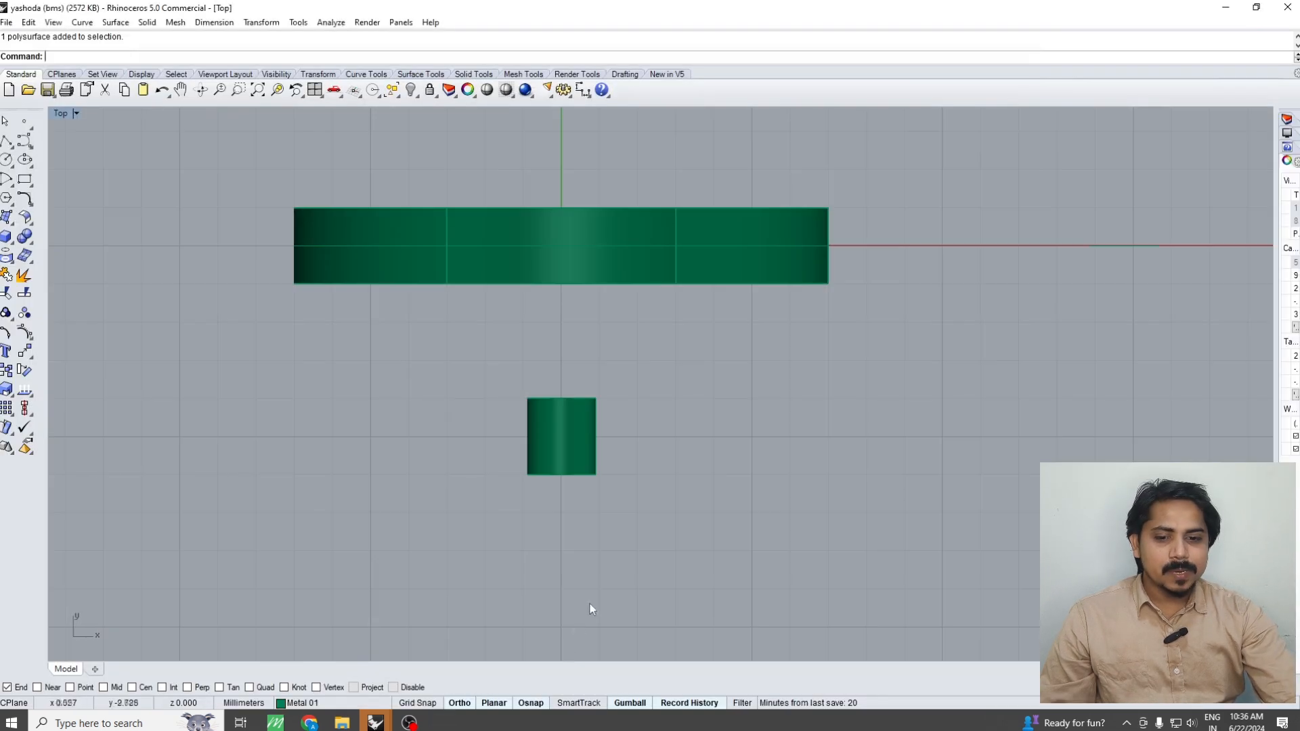
Draw two horizontal both-sides lines in the Top view, centred on the upper and lower ends of the separated tube
left_click(7, 142)
left_click(63, 147)
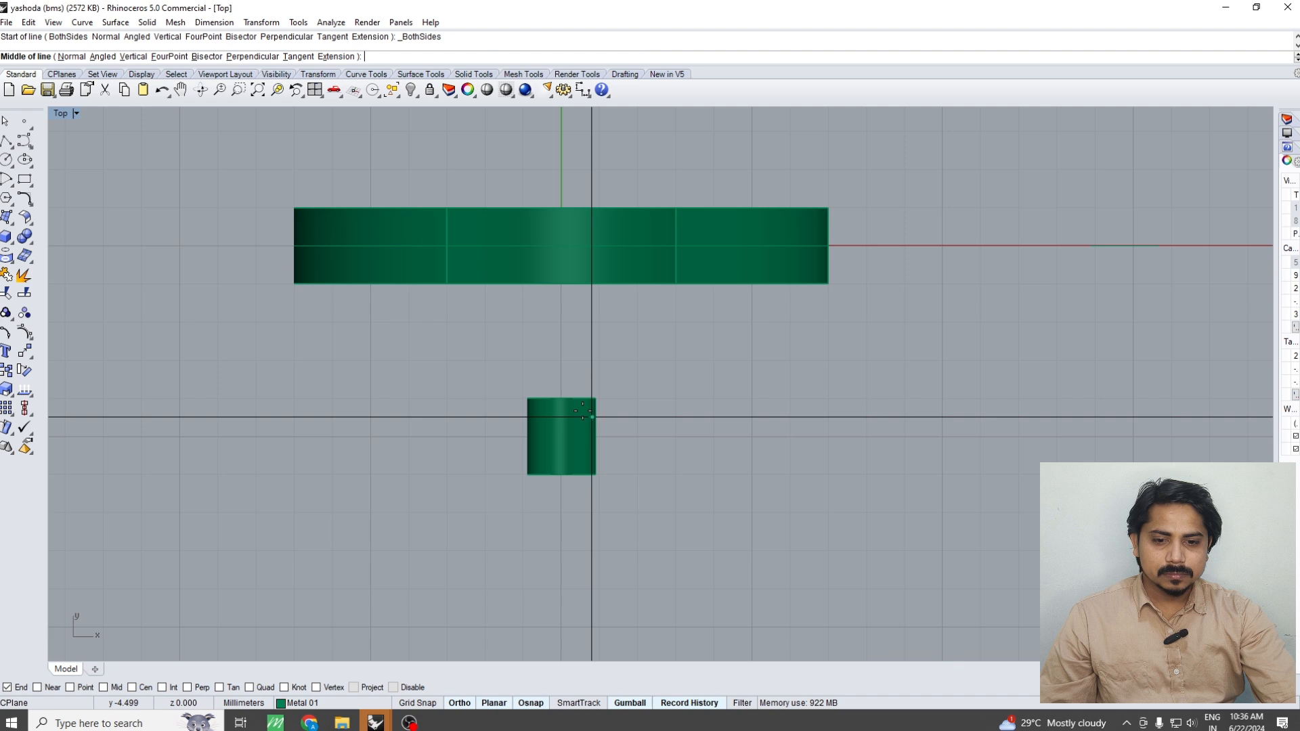
left_click(560, 398)
left_click(677, 398)
key("Return")
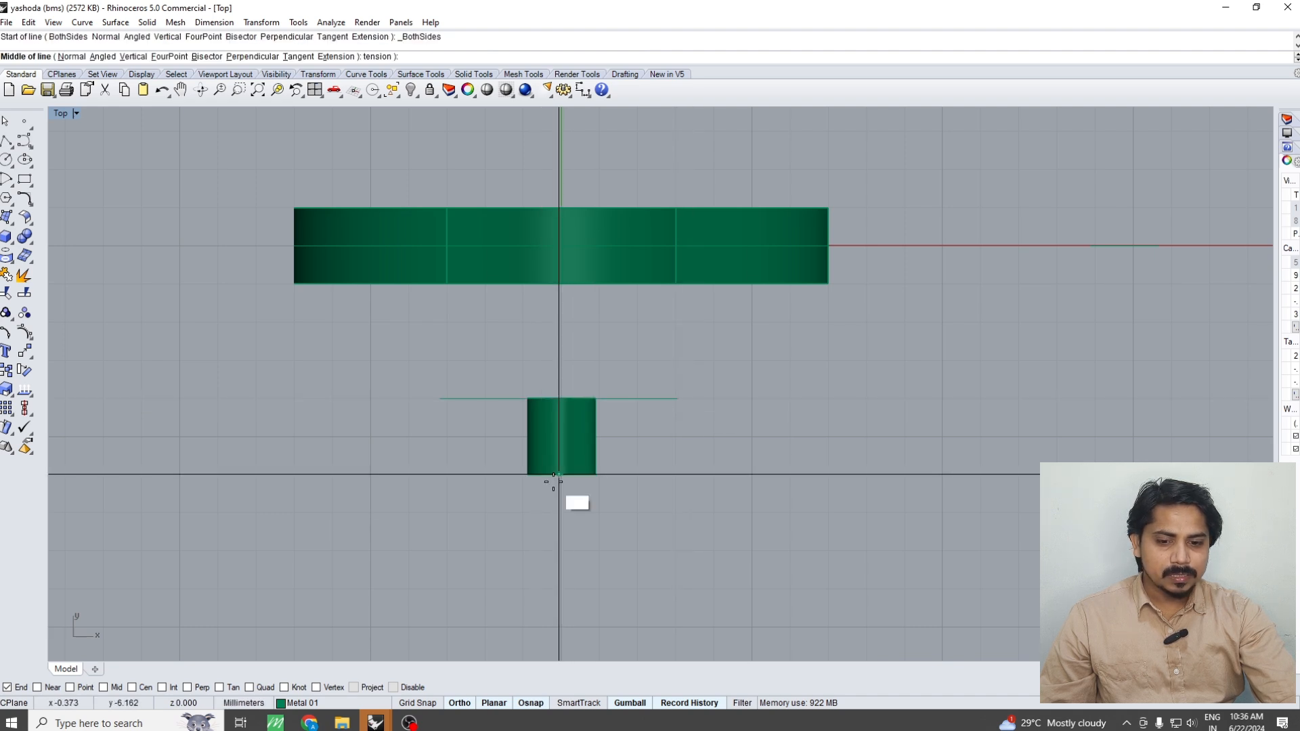
left_click(563, 474)
left_click(670, 473)
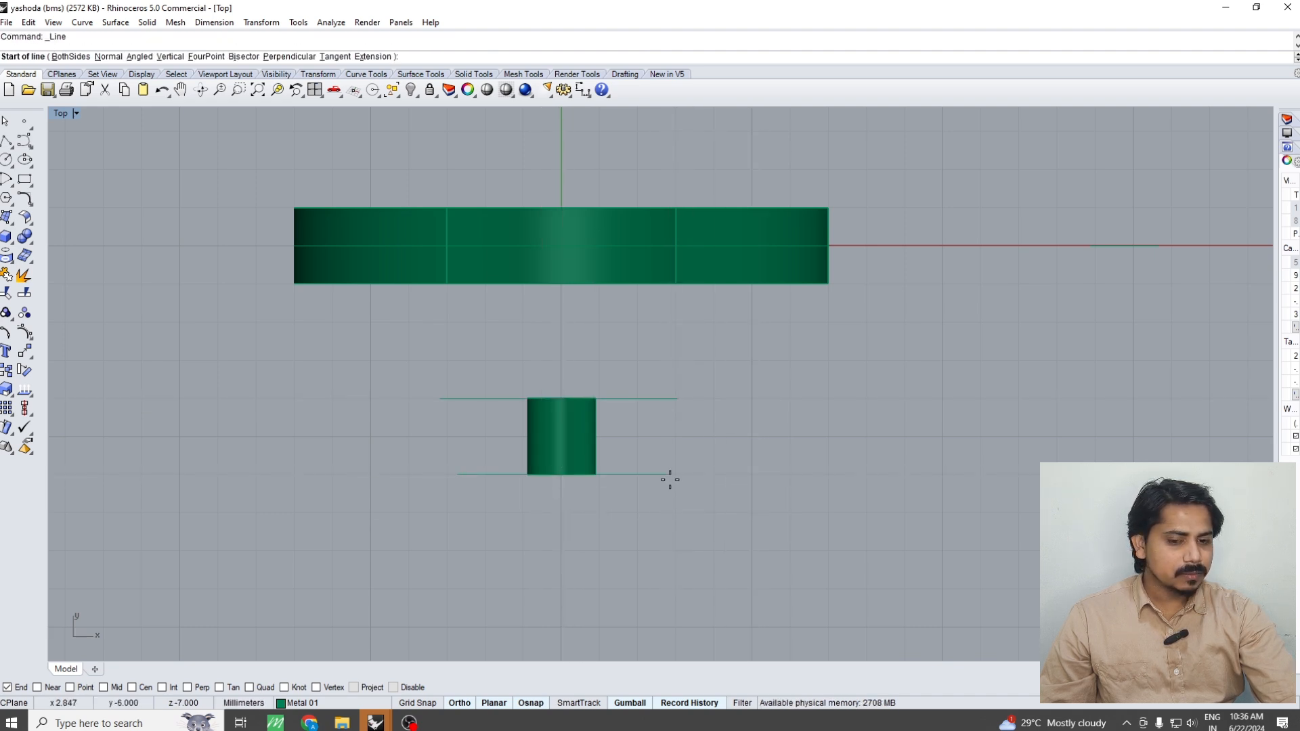
Create 2 evenly spaced tween curves between the two lines at the tube's ends
left_click_drag(690, 523, 658, 383)
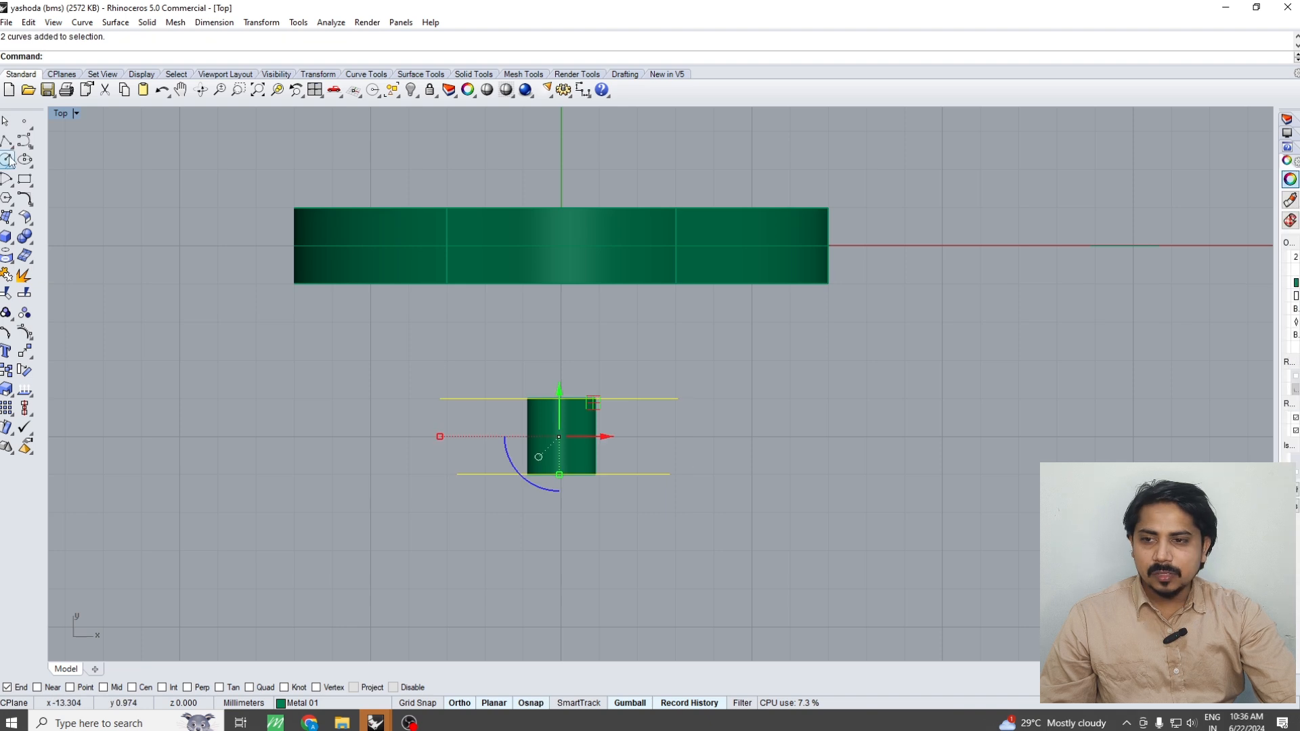
left_click(24, 141)
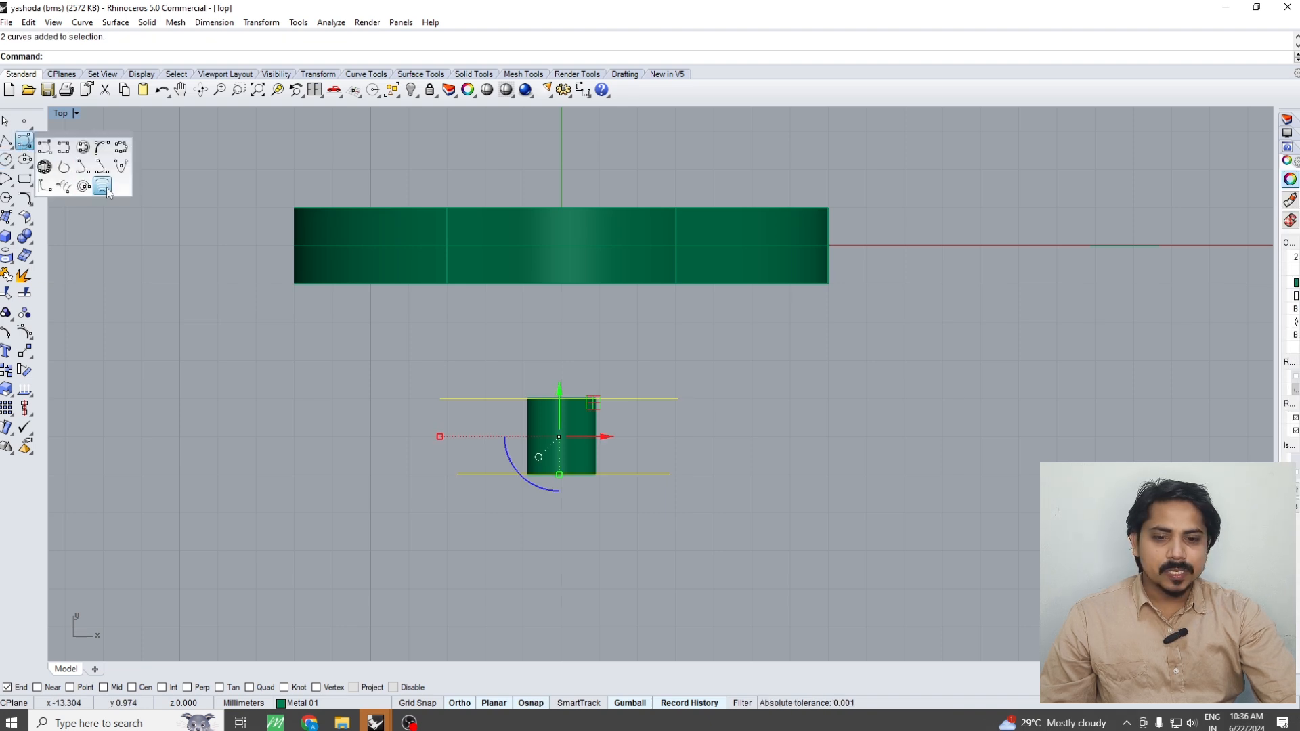
left_click(102, 187)
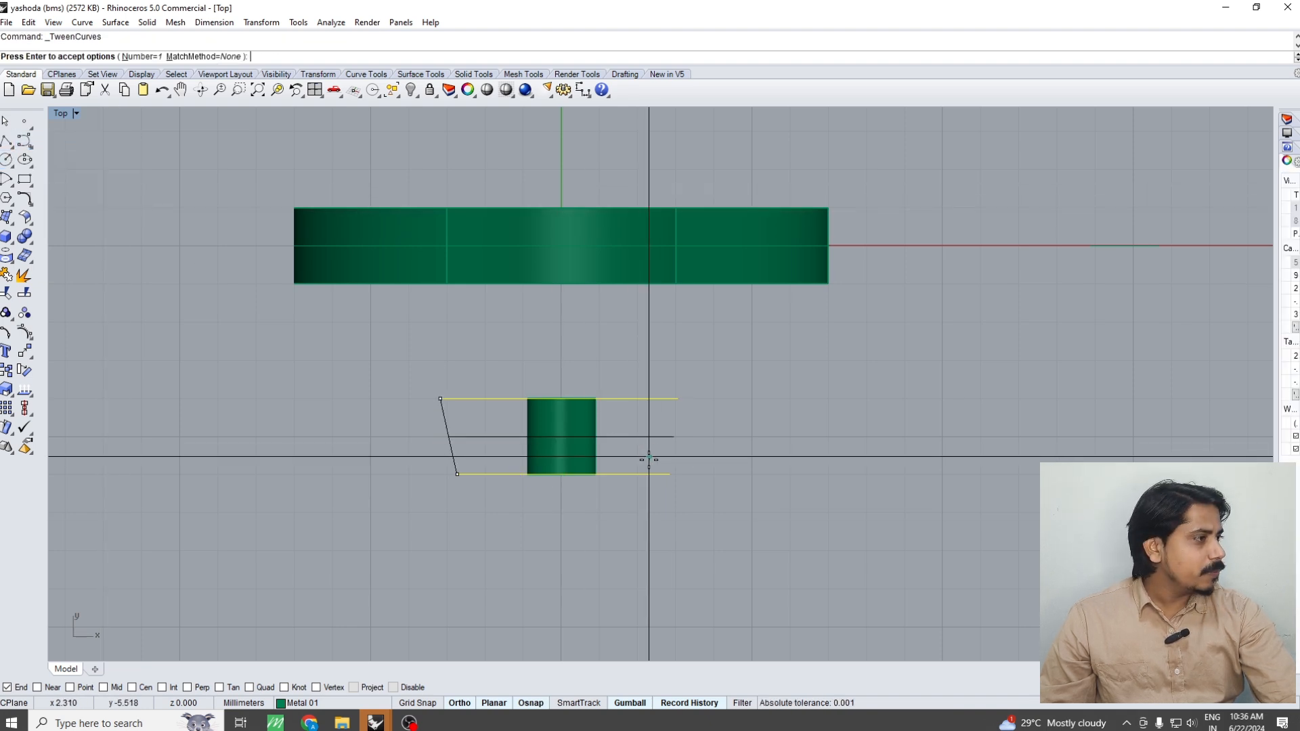
left_click(156, 58)
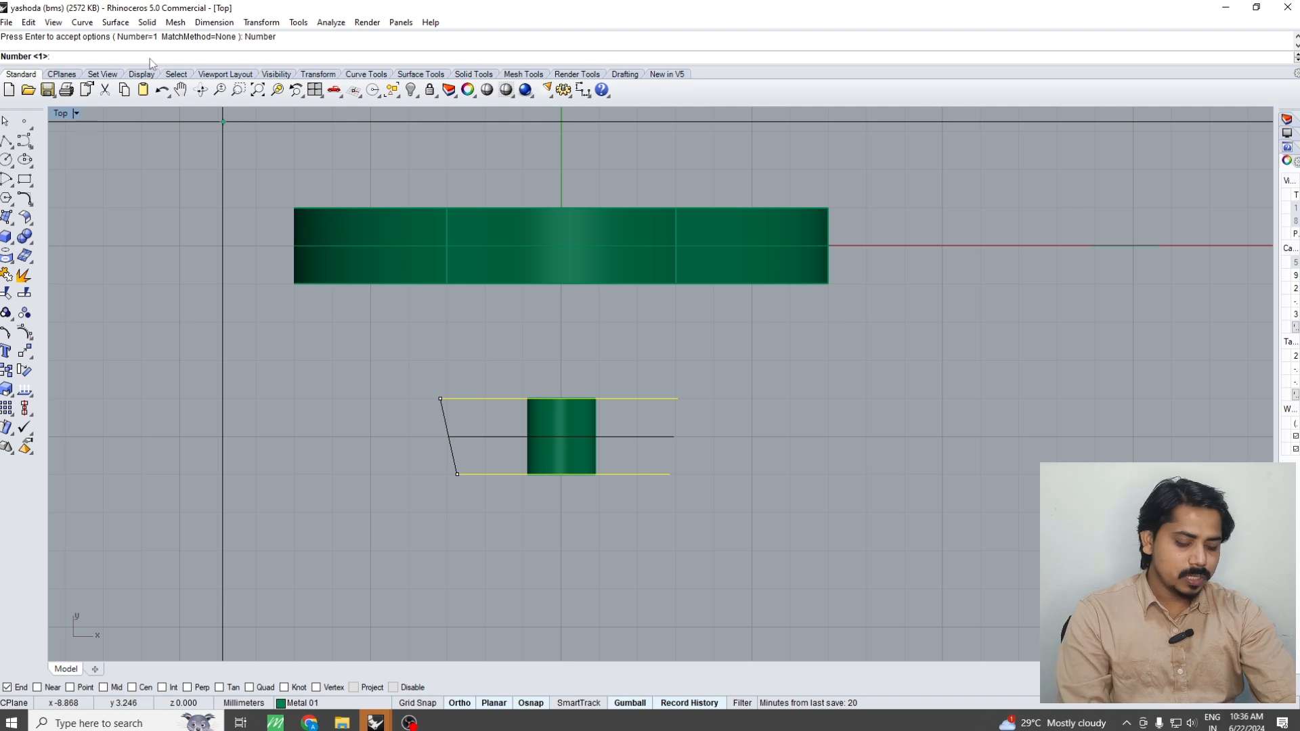
type("2")
key("Return")
key("Return")
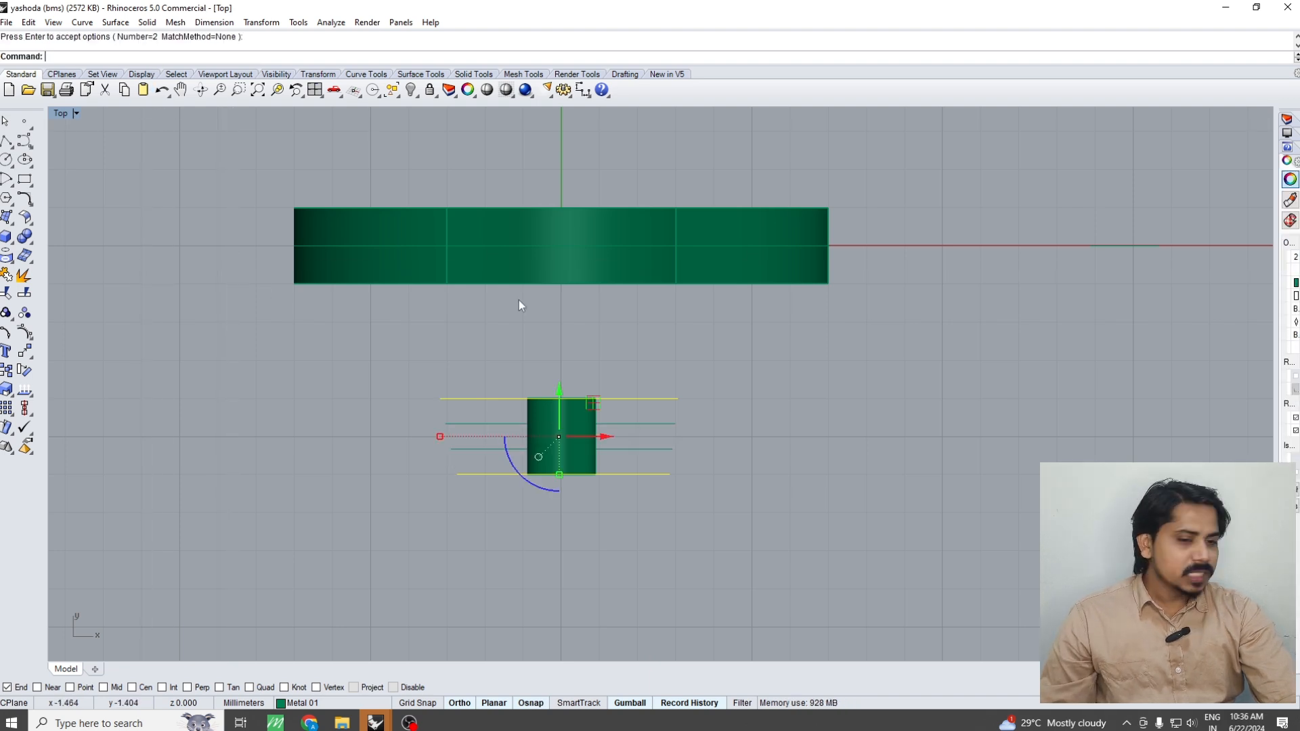
scroll(643, 436, "up", 2)
key("Escape")
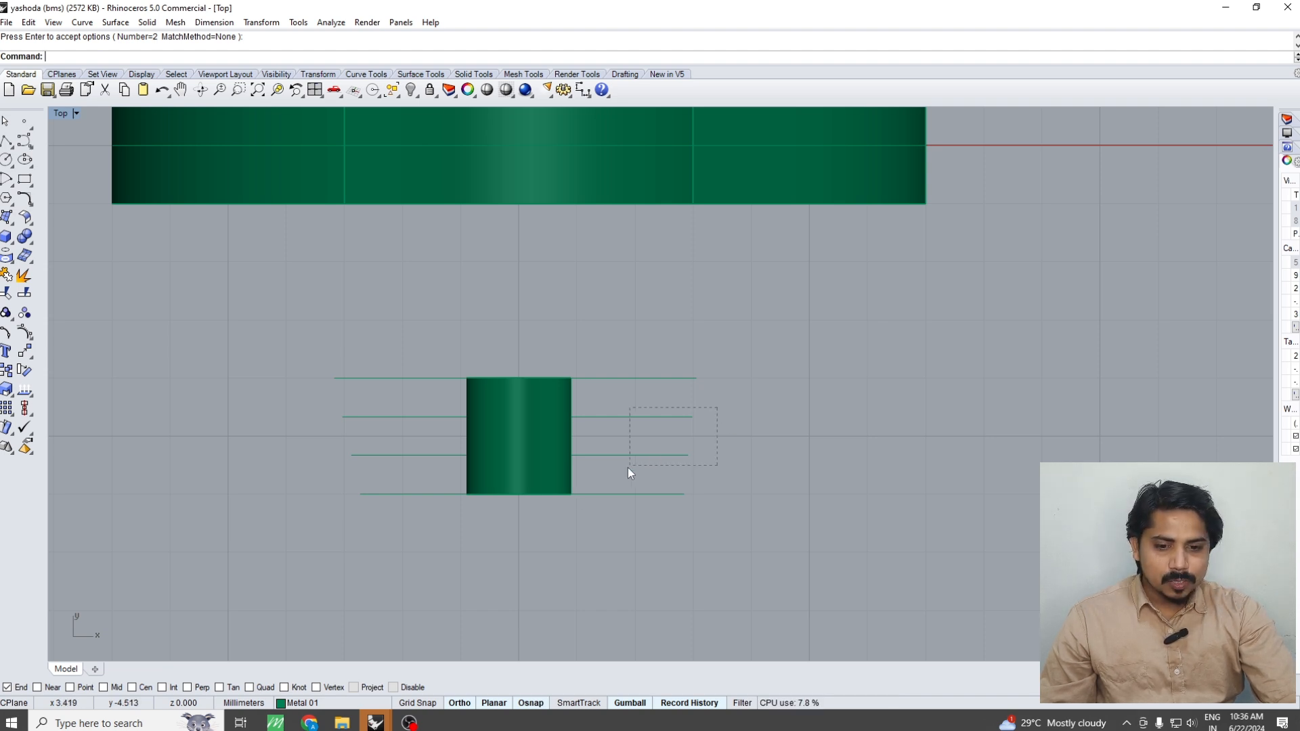
Extrude the two inner lines vertically to both sides by about 3.5 mm, forming two planes through the tube
left_click_drag(628, 467, 628, 467)
key("ctrl+F4")
type("E")
key("Return")
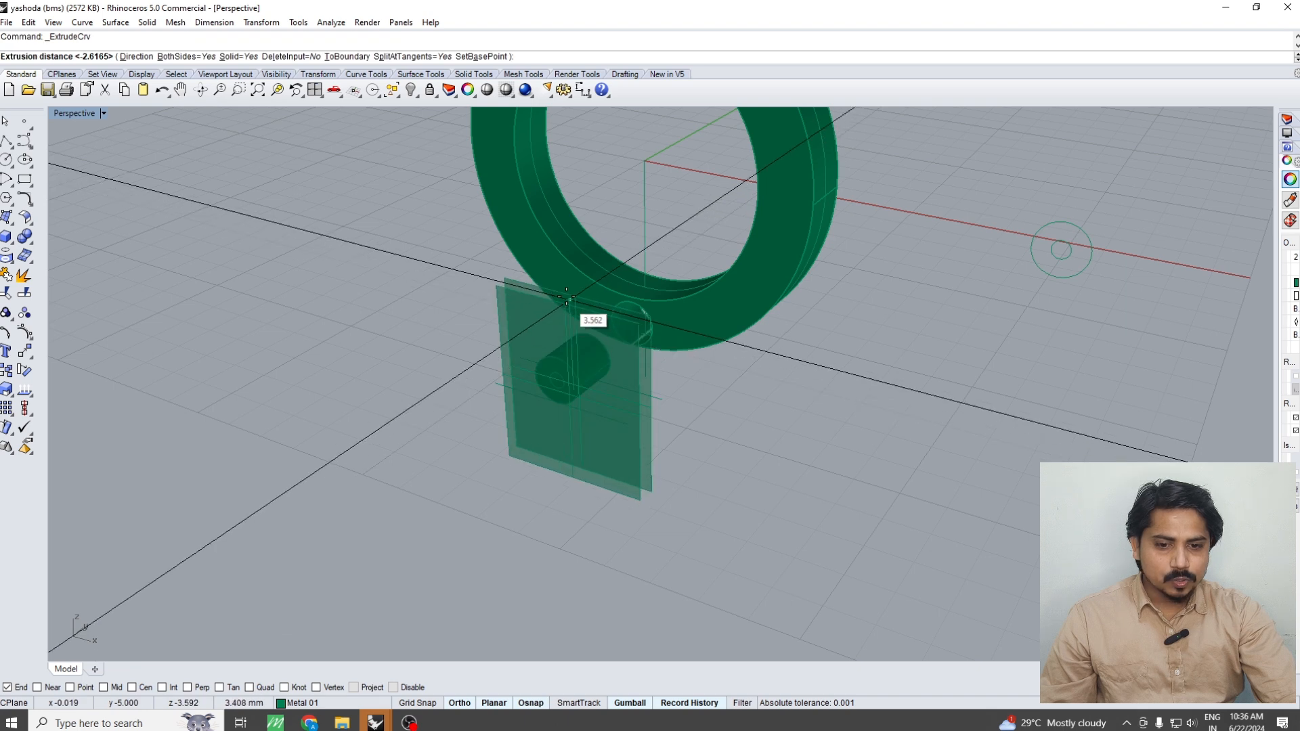
left_click(579, 300)
key("Escape")
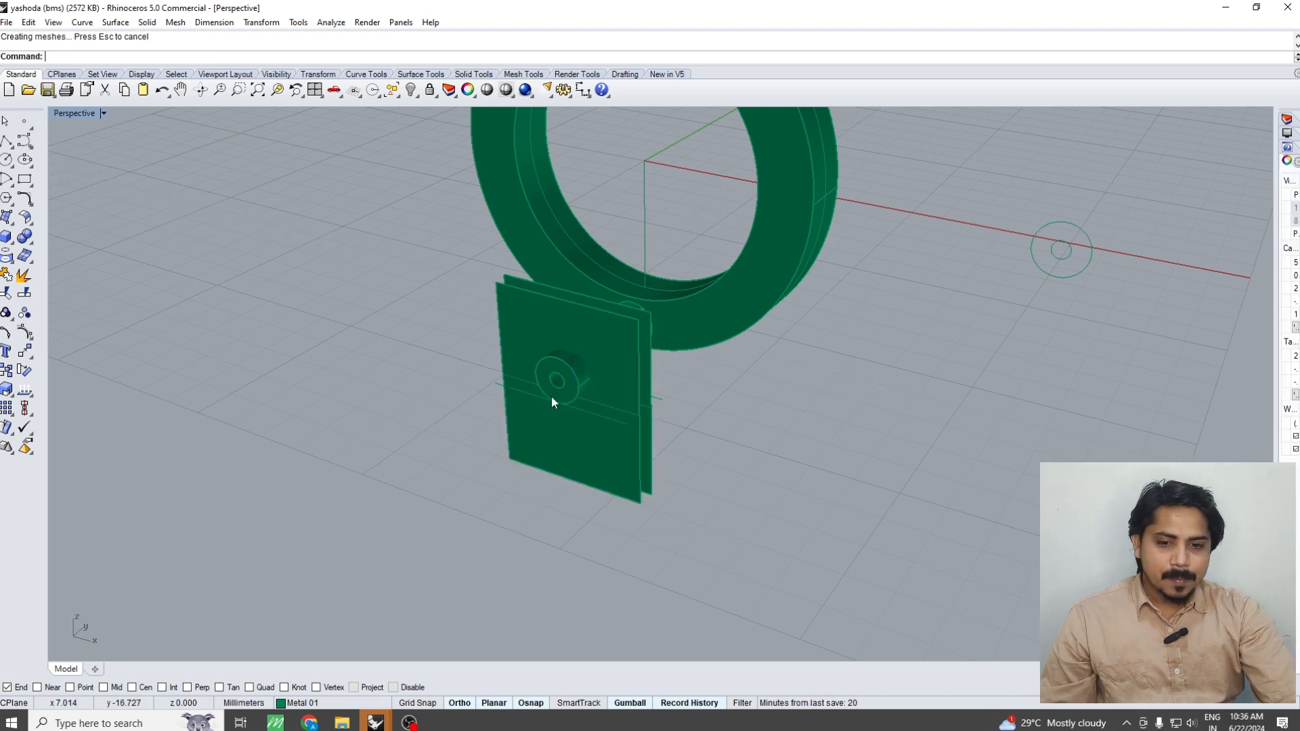
Boolean-split the tube with the two extruded planes as cutting objects
scroll(552, 396, "up", 3)
left_click(563, 371)
type("BS")
key("Return")
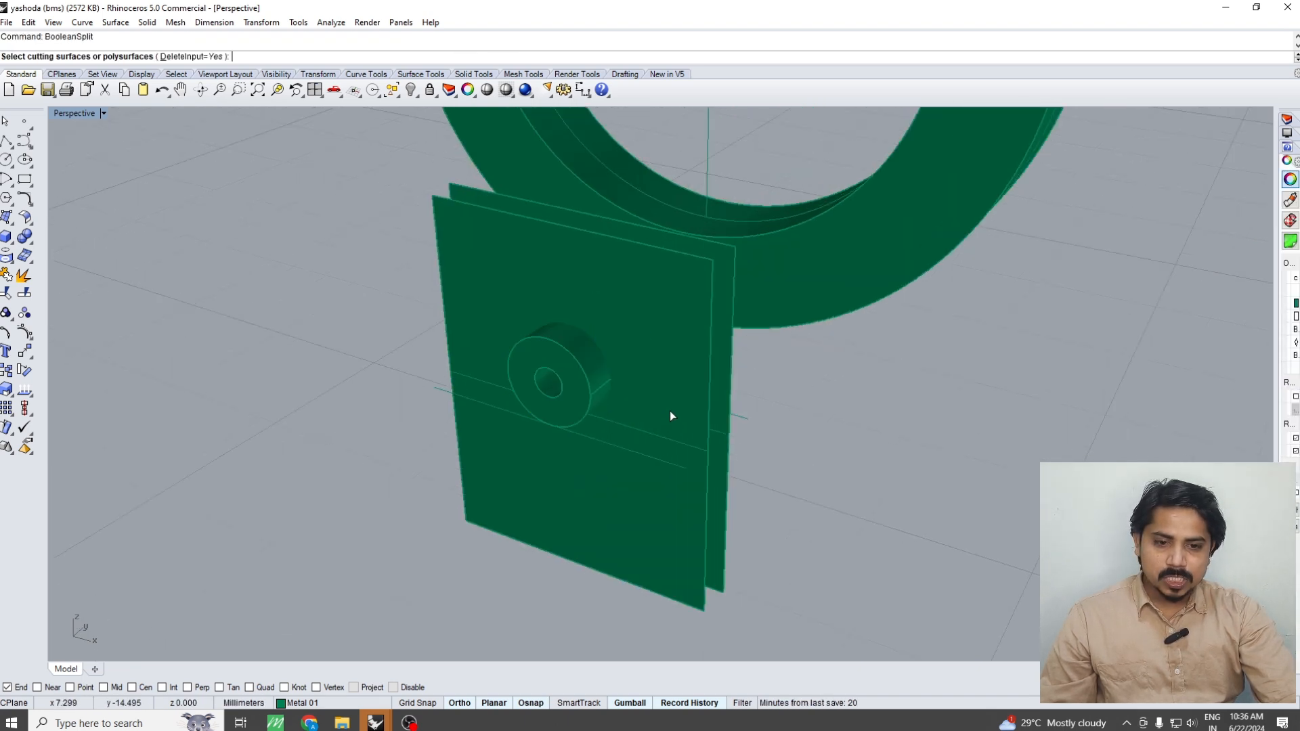
left_click(674, 411)
left_click(718, 393)
key("Return")
Delete the construction lines and the two cutting planes around the tube in the Top view
key("ctrl+F1")
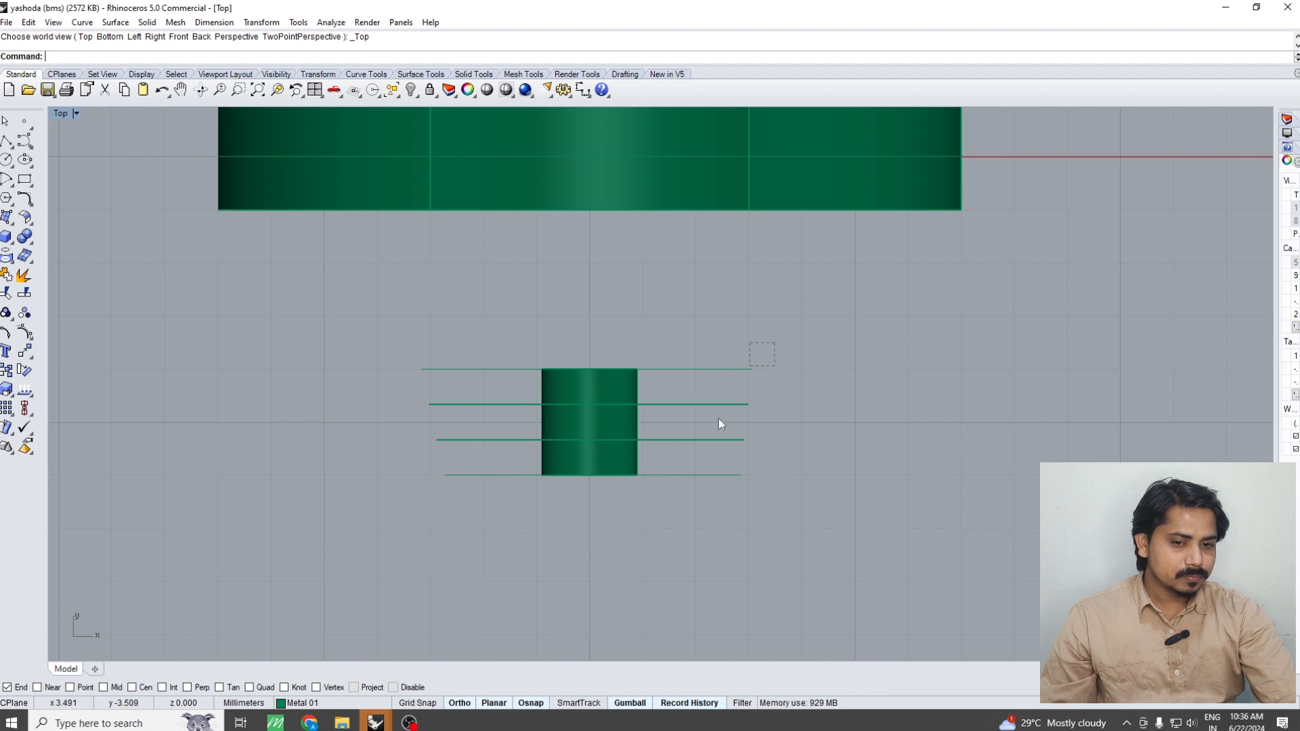
left_click_drag(758, 354, 679, 516)
key("Delete")
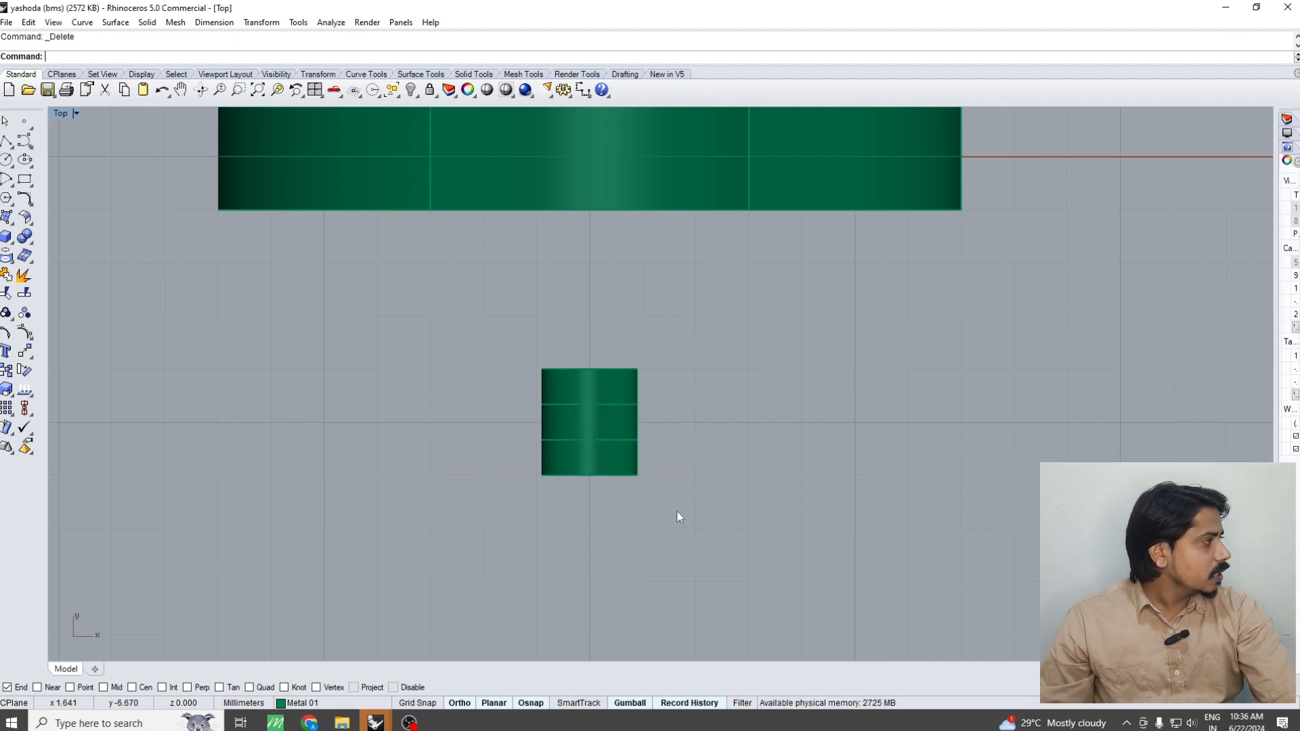
Move the three tube segments 5 mm straight back into the ring in the Top view
left_click_drag(679, 318, 522, 560)
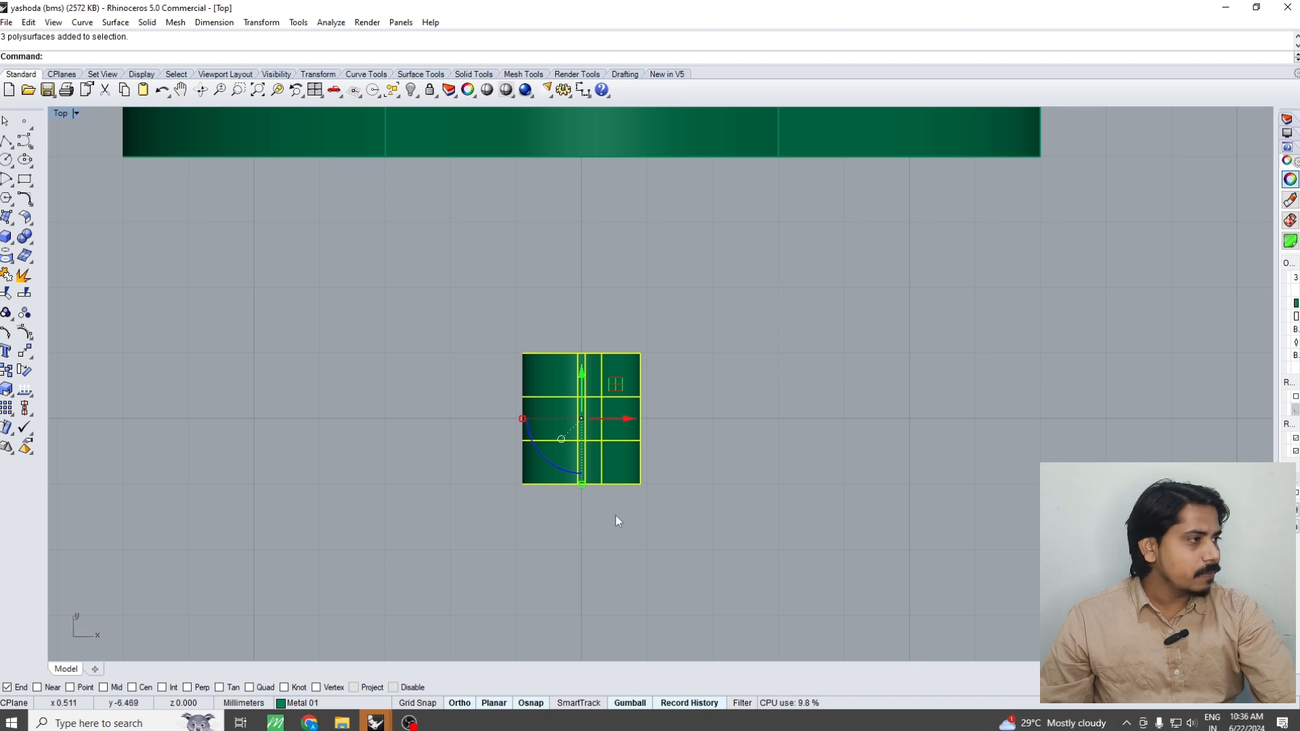
scroll(616, 522, "down", 5)
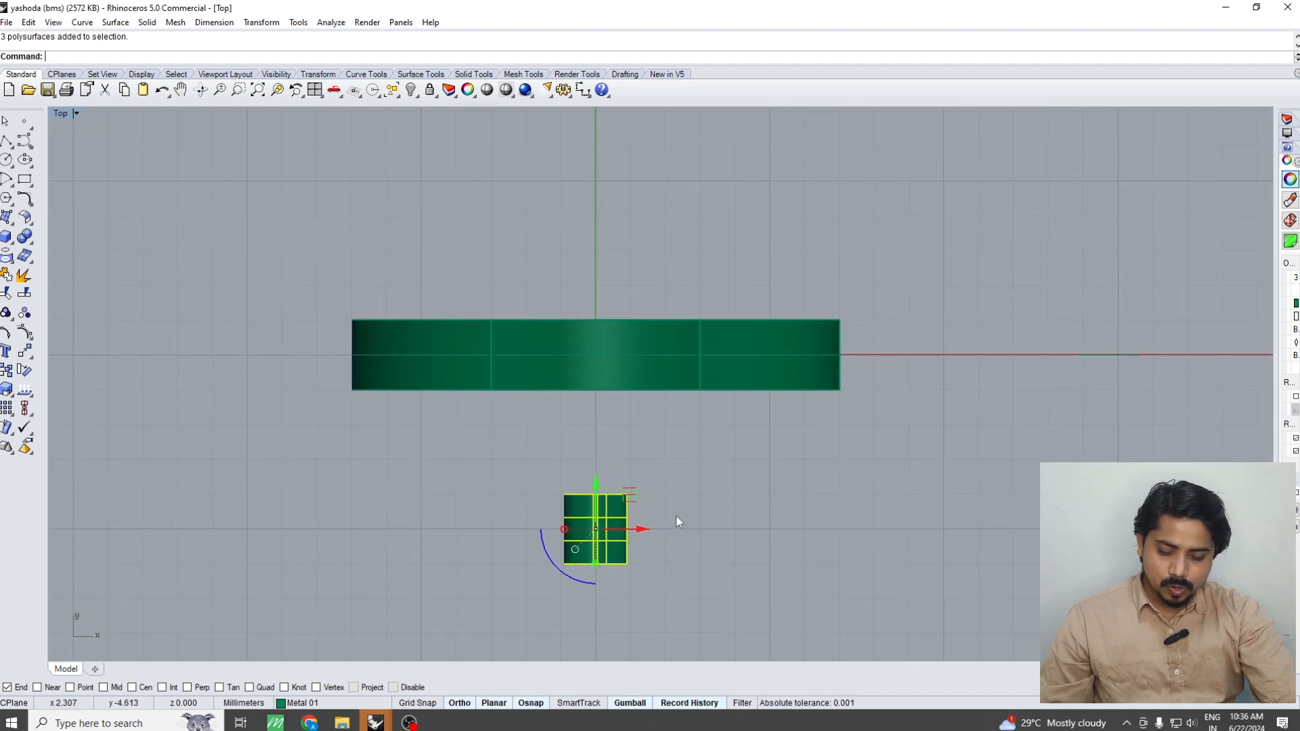
type("m")
key("Return")
left_click(721, 588)
key("Return")
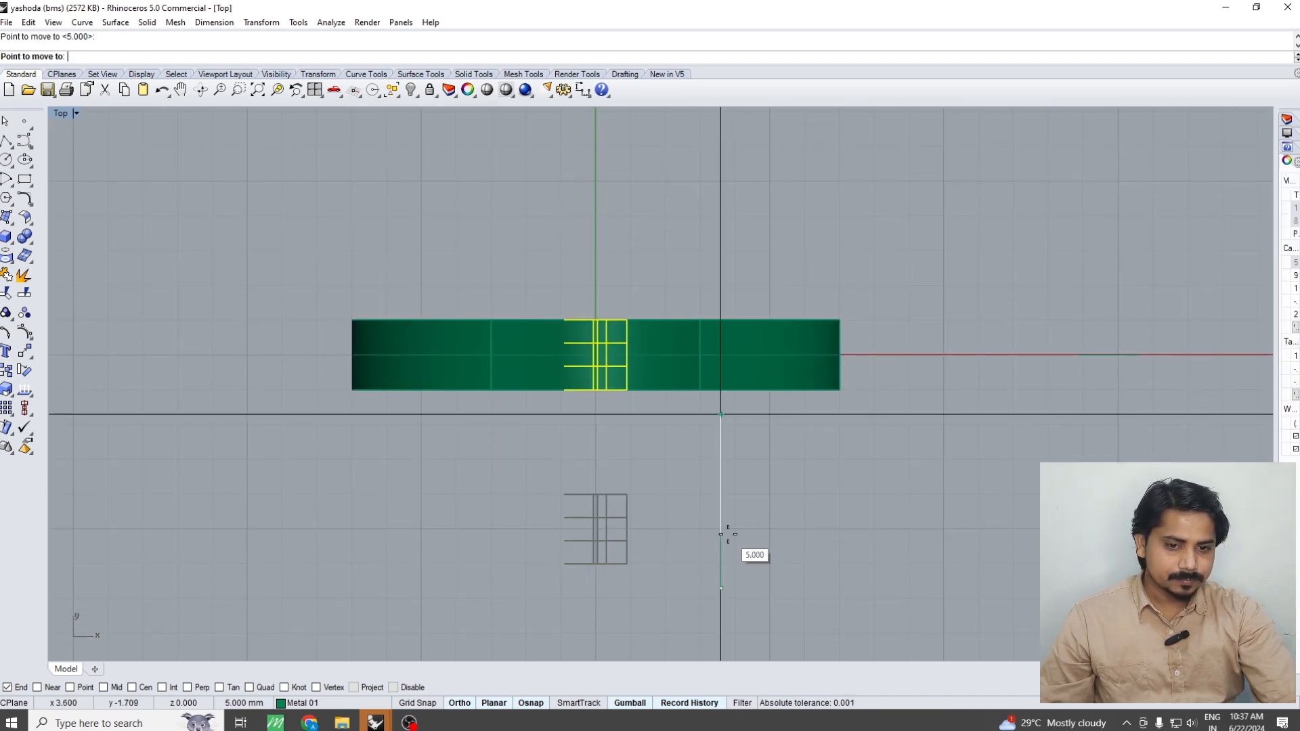
left_click(728, 534)
Create a vertical cut plane through the ring at the origin in the Front view
key("ctrl+F2")
left_click(691, 533)
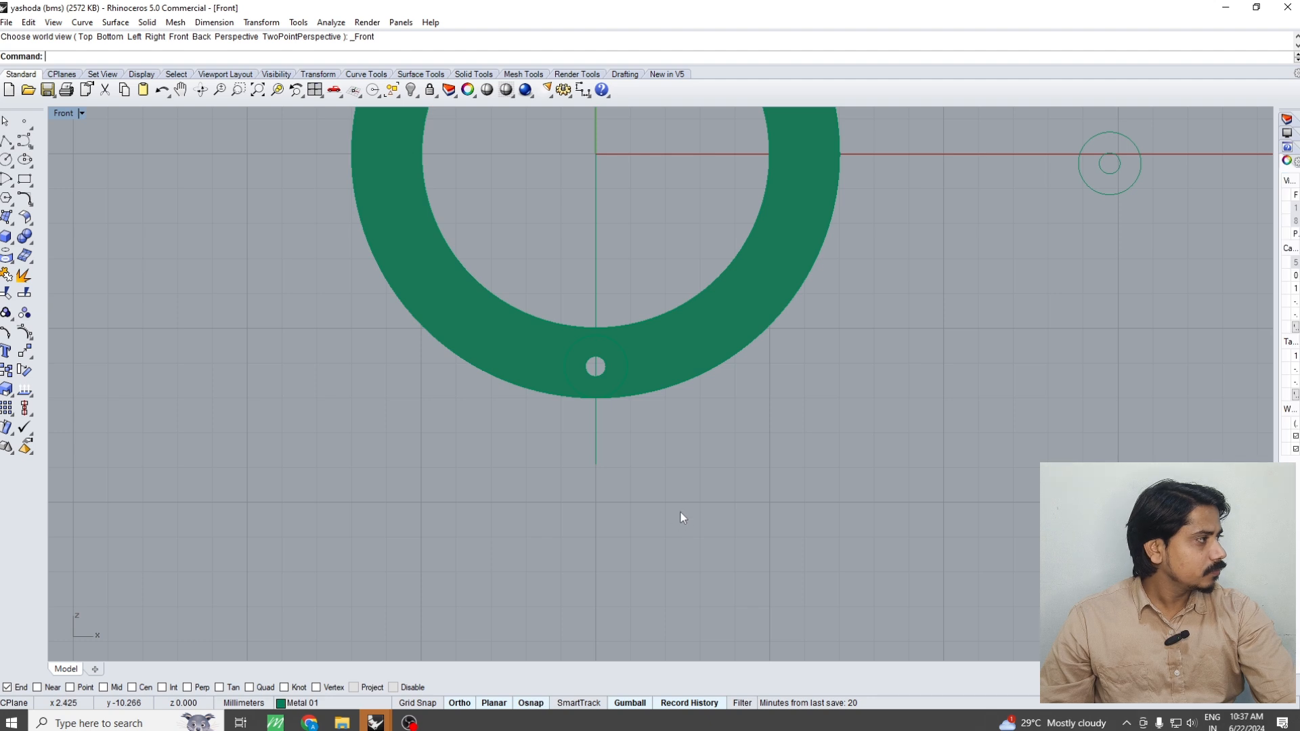
right_click_drag(680, 512, 683, 548)
left_click(668, 396)
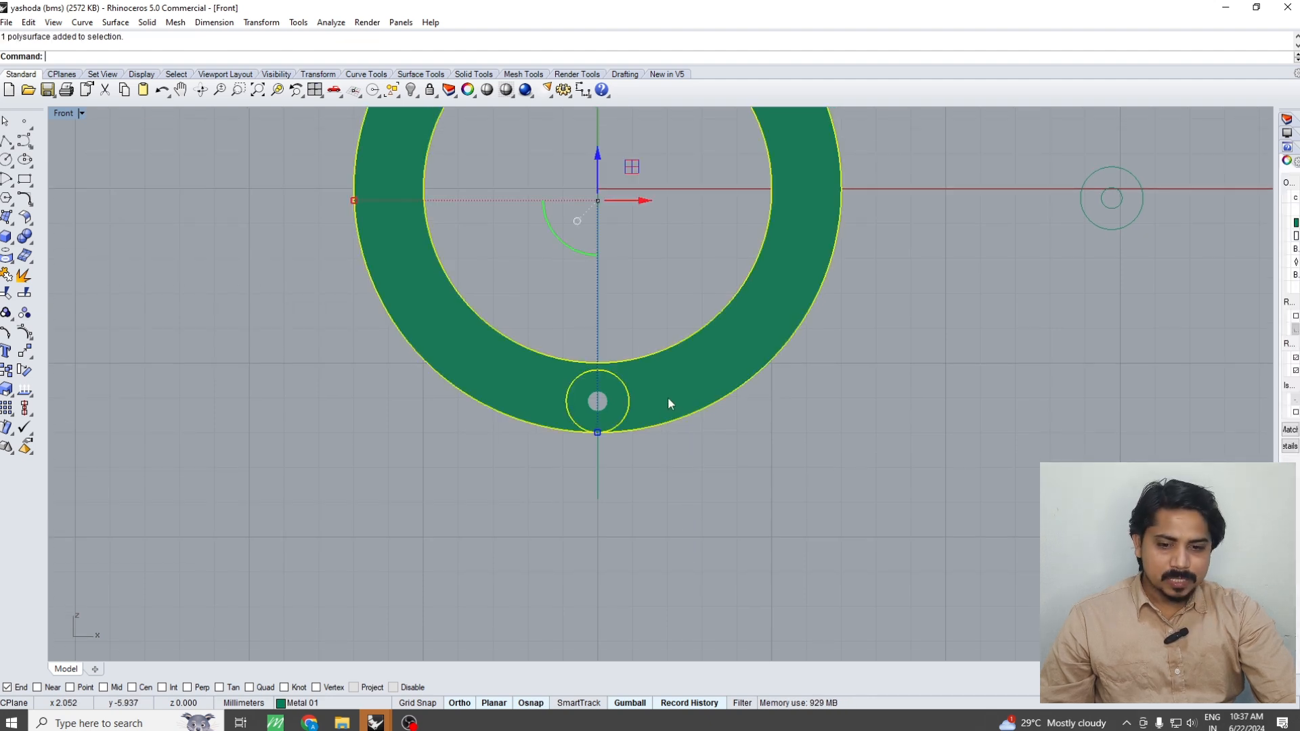
right_click_drag(666, 415, 664, 459)
type("CP")
key("Return")
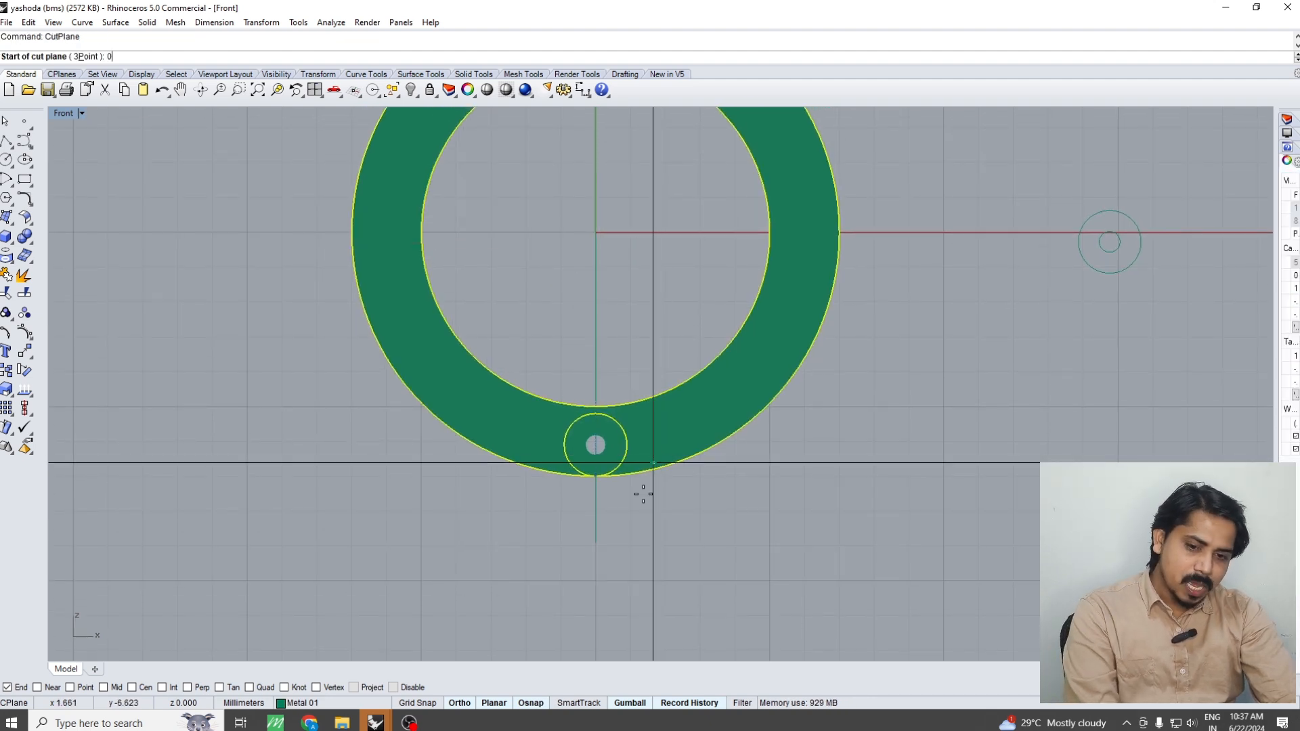
left_click(623, 553)
key("Return")
Boolean-split the ring into two halves with the vertical cut plane
type("BS")
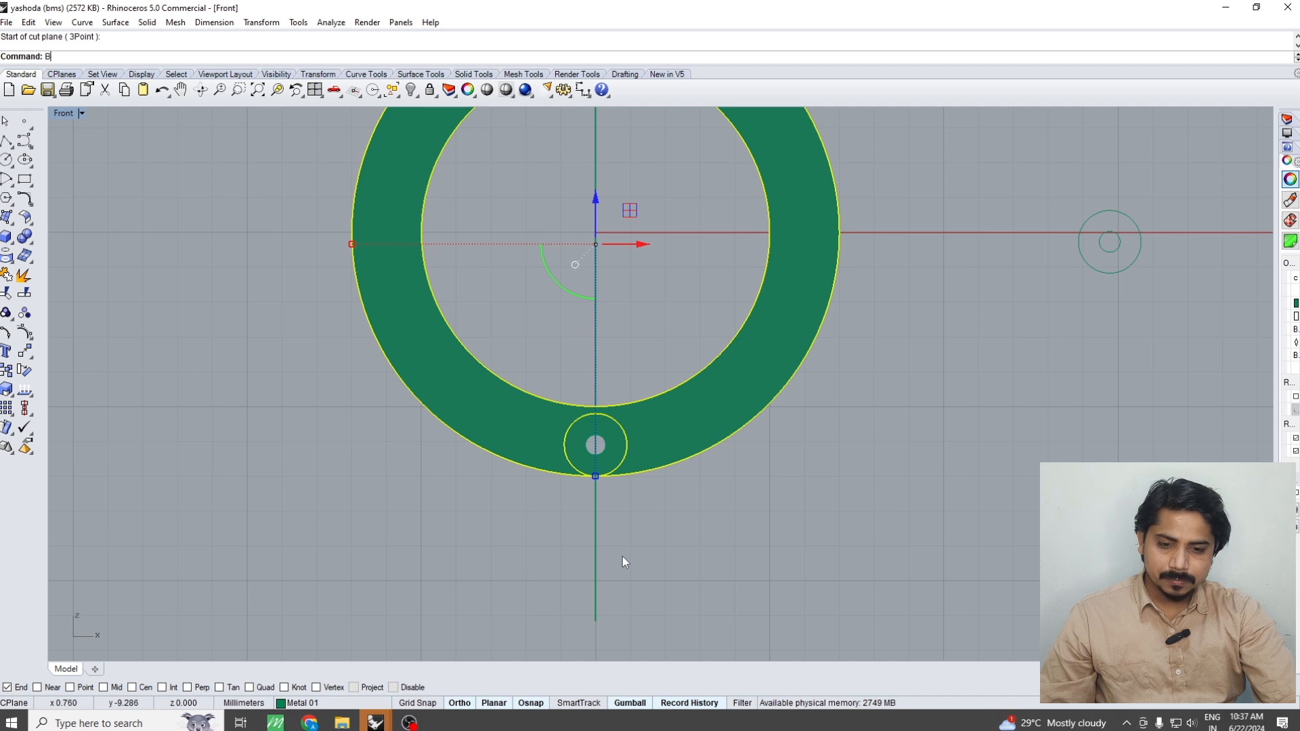
key("Return")
left_click(595, 540)
key("Return")
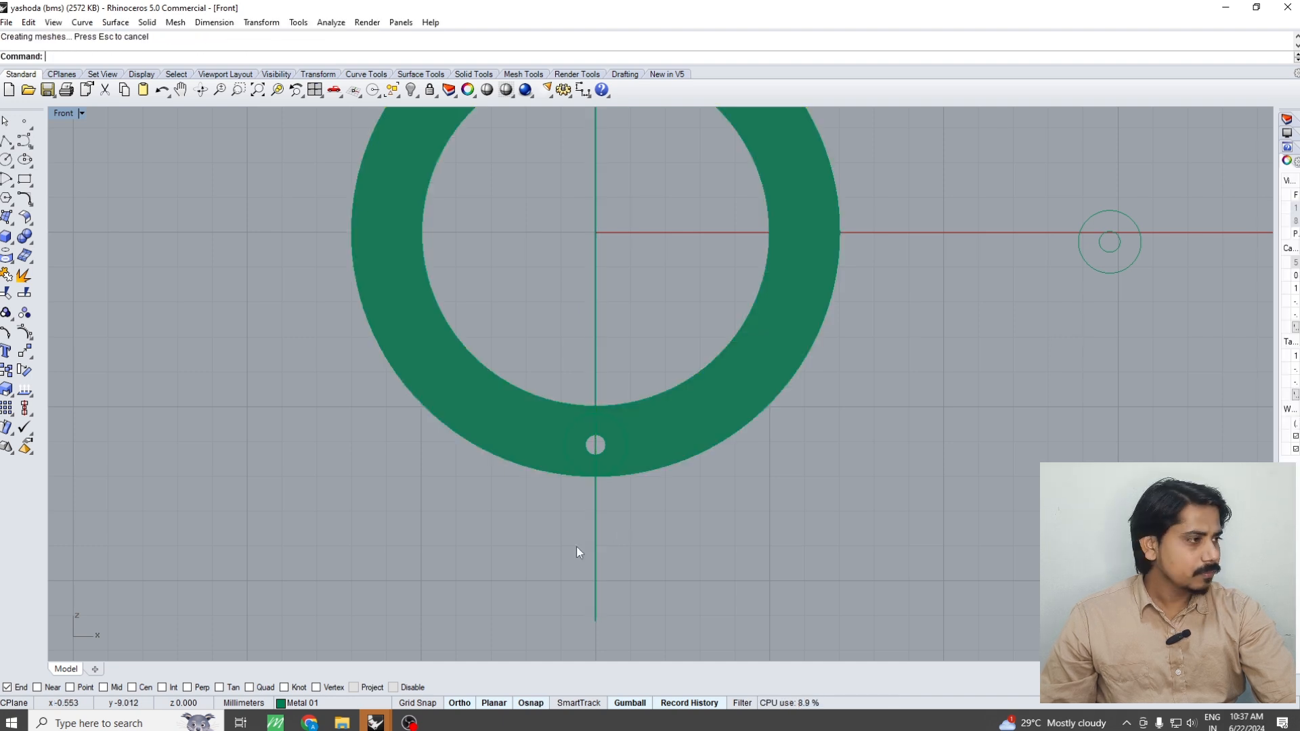
Delete the vertical cut plane from the ring in the Perspective view
key("ctrl+F1")
key("ctrl+F4")
right_click_drag(595, 522, 587, 349)
left_click(606, 531)
key("Delete")
Group the front and back tube segments with the ring's left half
left_click(571, 445)
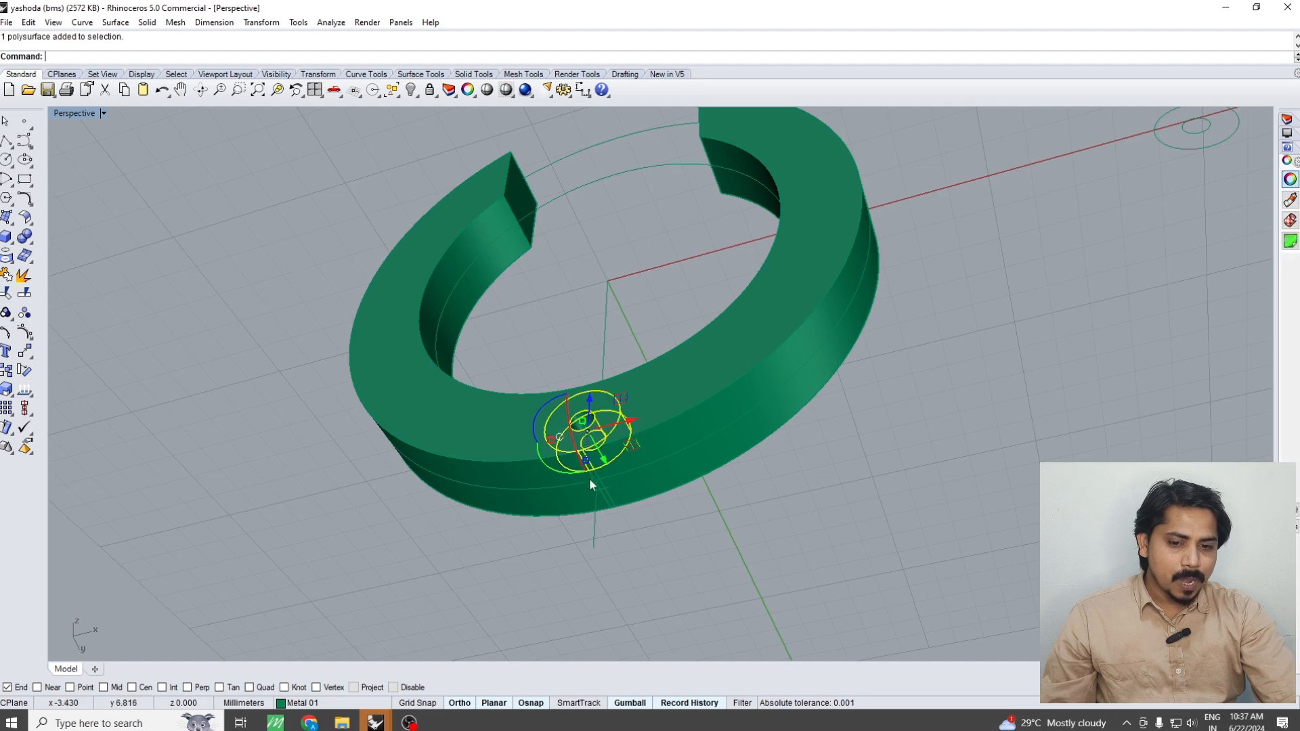
scroll(589, 478, "up", 3)
right_click_drag(589, 478, 598, 420)
scroll(611, 466, "up", 3)
left_click(613, 472)
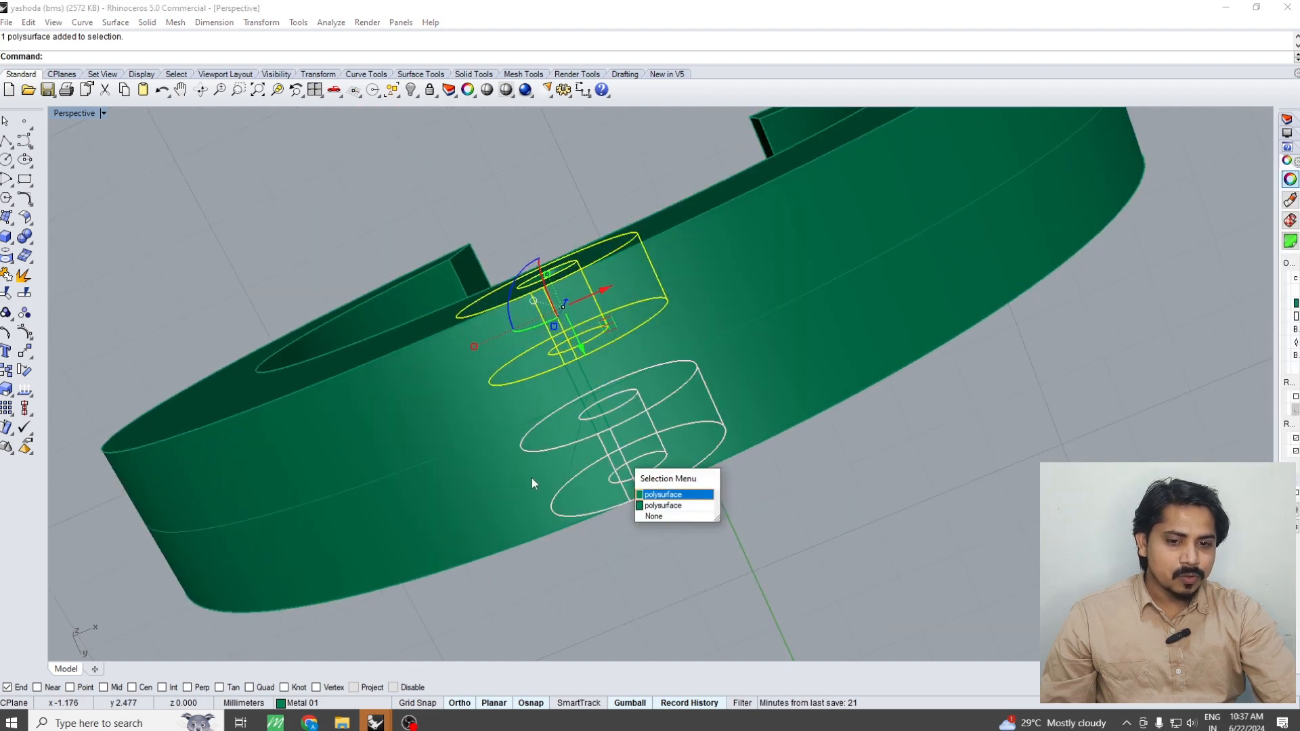
left_click(672, 497)
key("BackSpace")
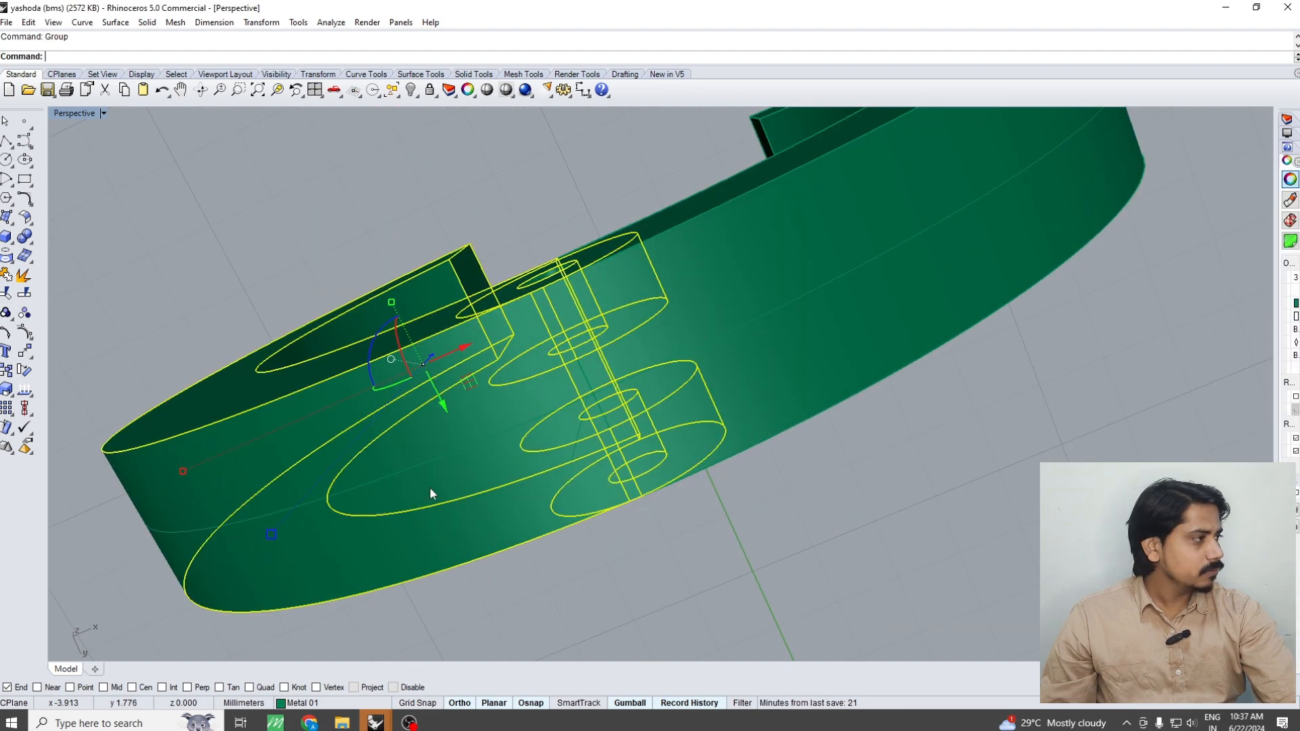
Group the ring's right half with the middle tube segment and show the hinge in the Front view
right_click_drag(429, 486, 680, 405)
scroll(583, 415, "up", 4)
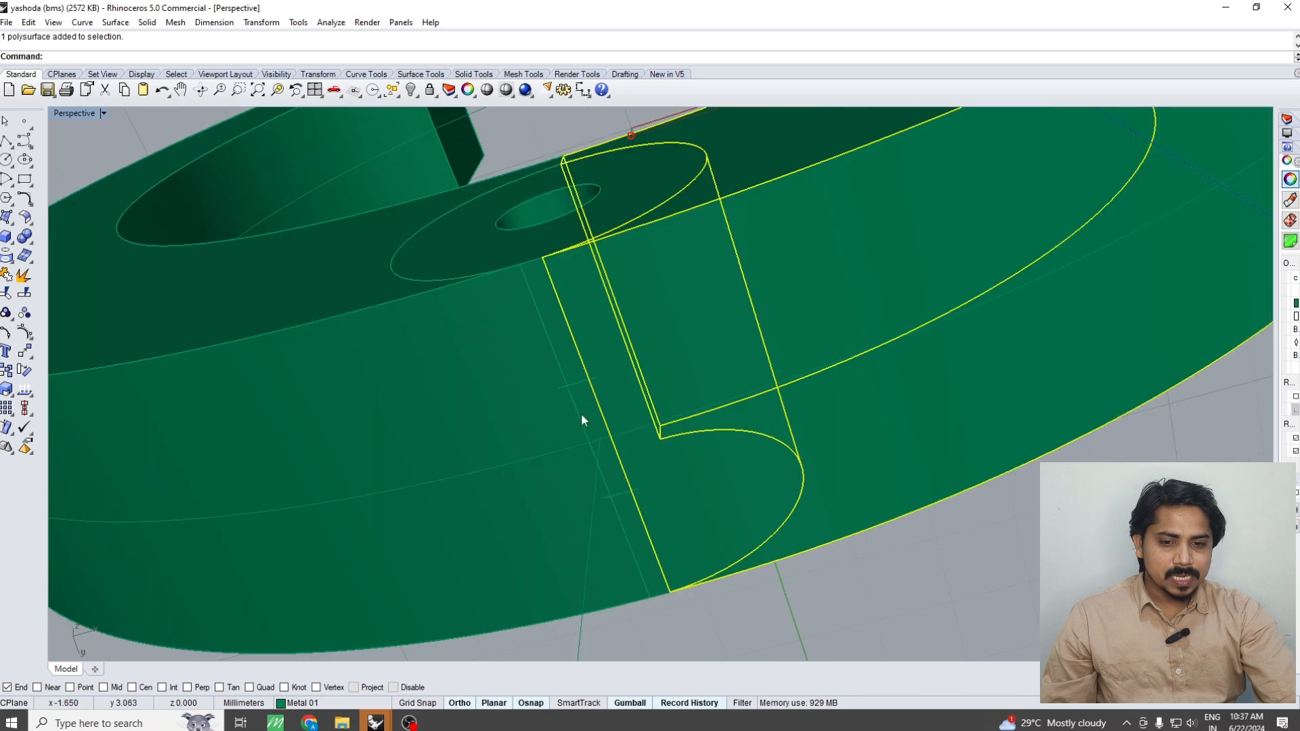
left_click(581, 413, "shift")
key("ctrl+g")
scroll(569, 431, "down", 2)
key("ctrl+F2")
scroll(615, 450, "down", 6)
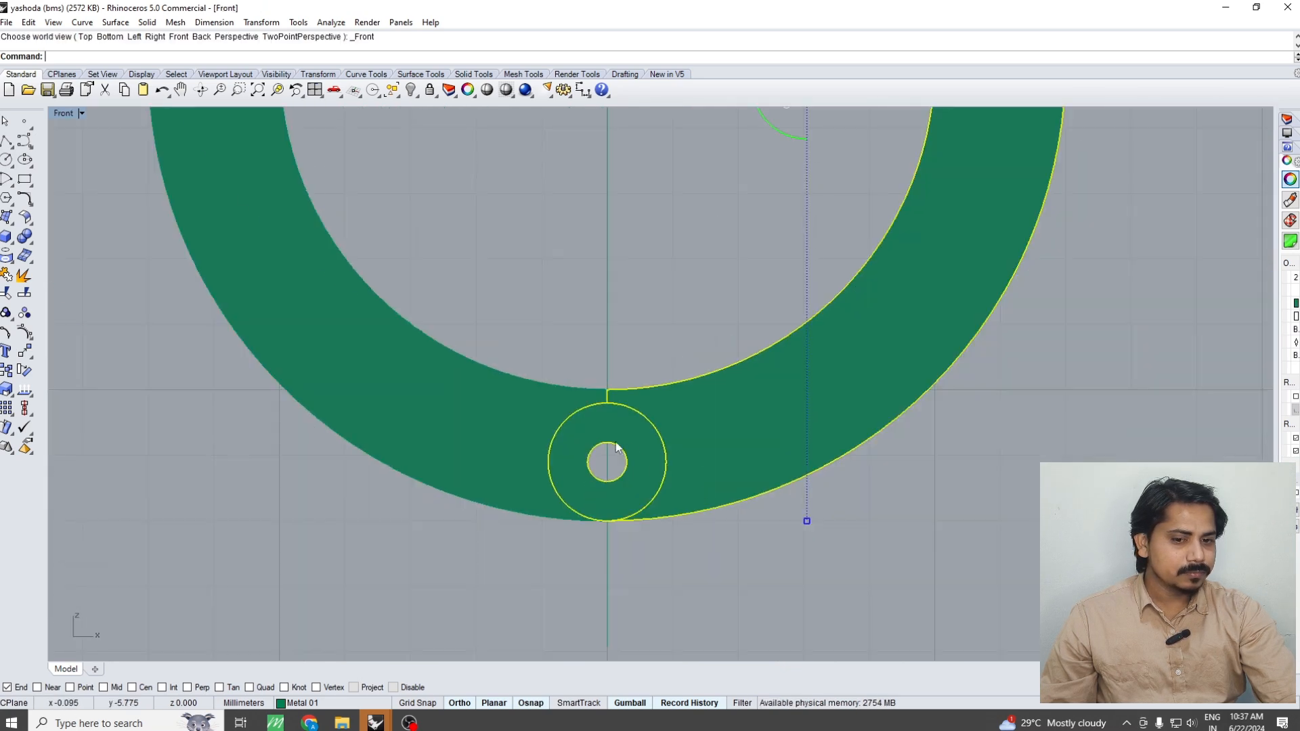
Move the ring's right half with its middle hinge segment about 5 mm along X away from the left half
right_click_drag(618, 449, 606, 424)
scroll(588, 453, "down", 8)
left_click_drag(624, 373, 716, 371)
left_click(751, 506)
Examine the separated ring halves and their hinge segments in the Perspective view
key("ctrl+F1")
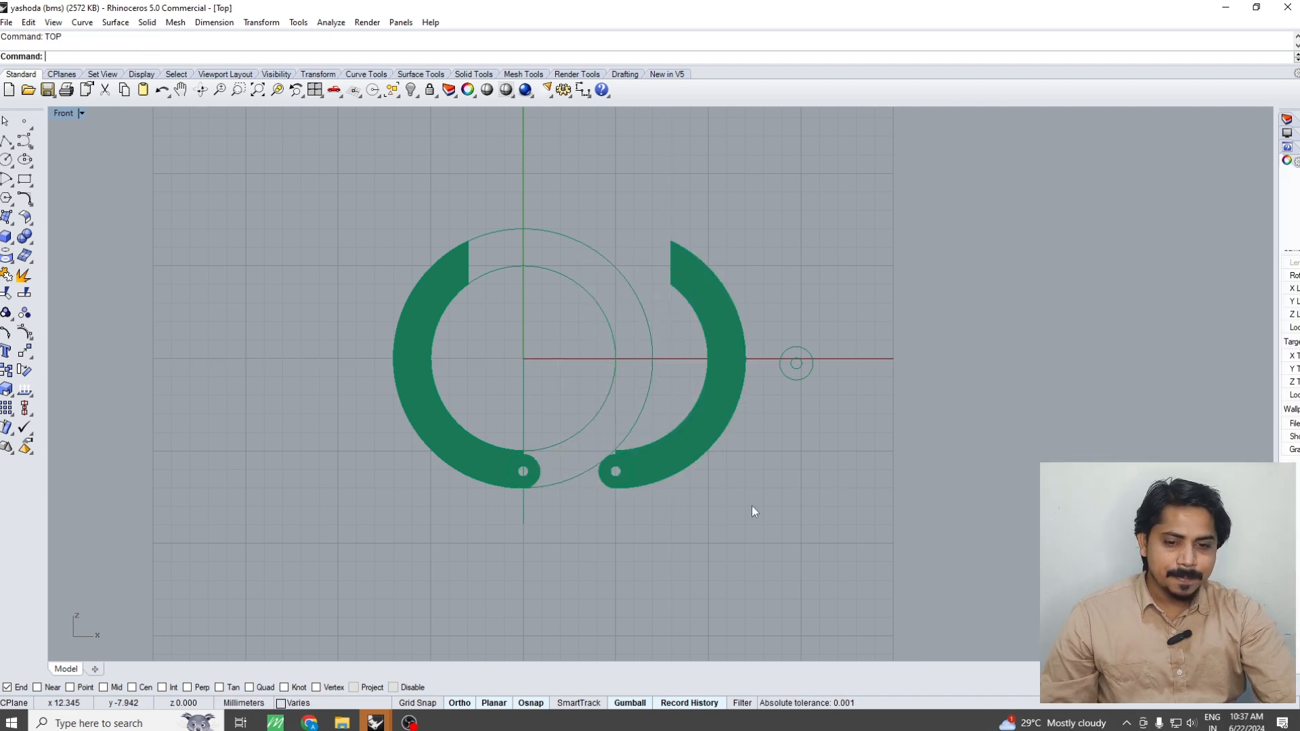
key("ctrl+F4")
scroll(538, 445, "up", 9)
right_click_drag(540, 452, 626, 470)
scroll(790, 535, "down", 7)
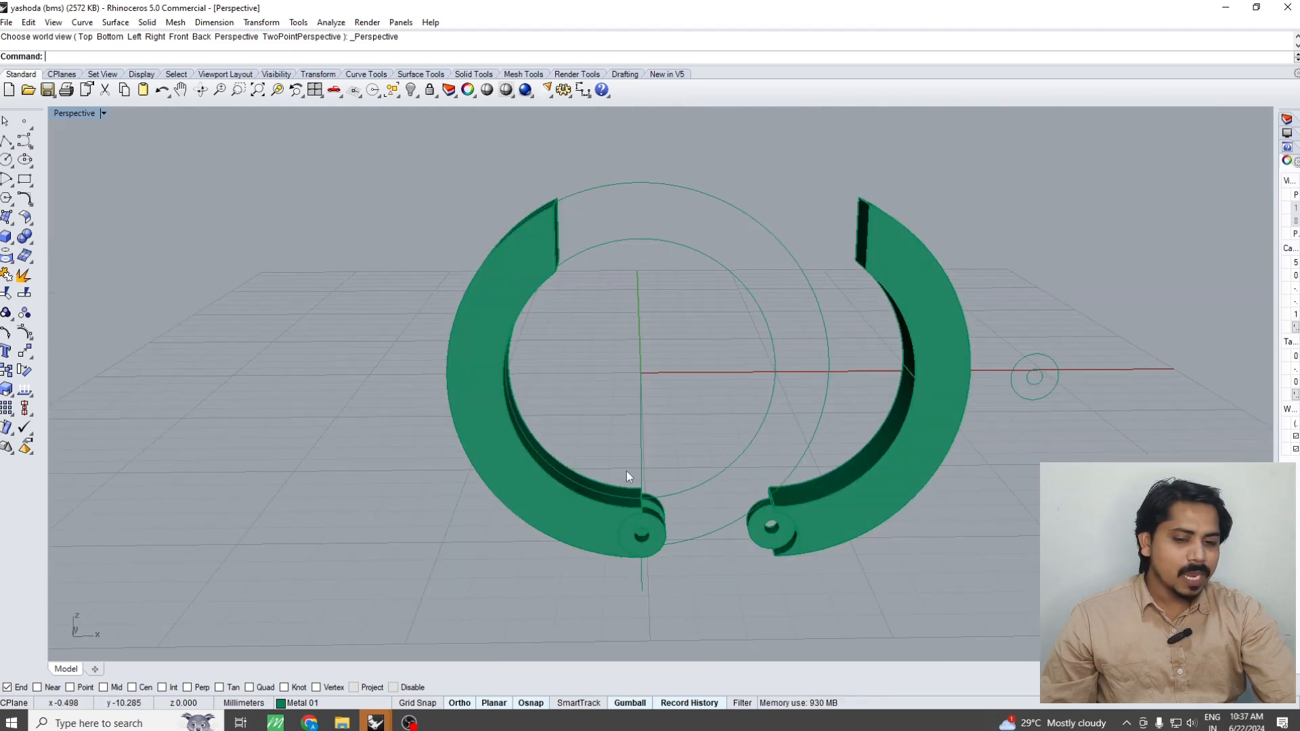
left_click(627, 470)
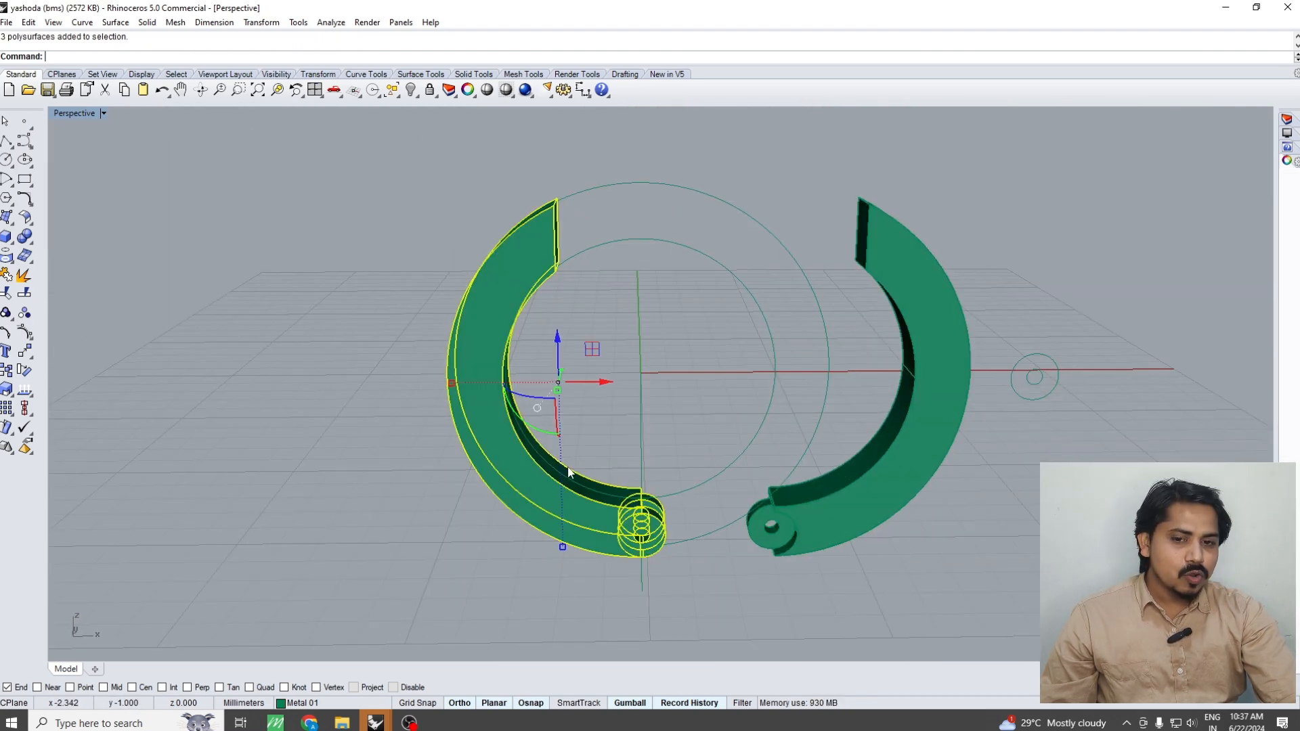
left_click(903, 555)
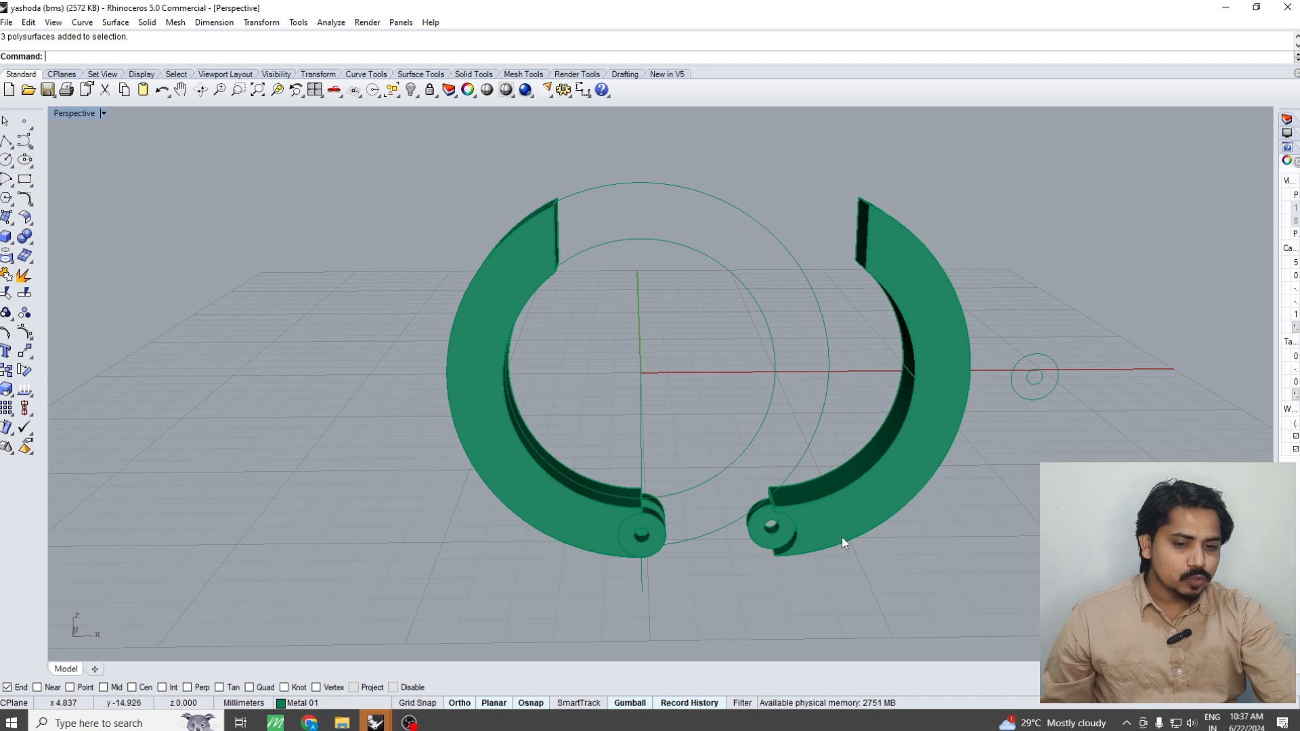
Move the ring's right half 5 mm along X back against the left half to close the hinge
key("ctrl+z")
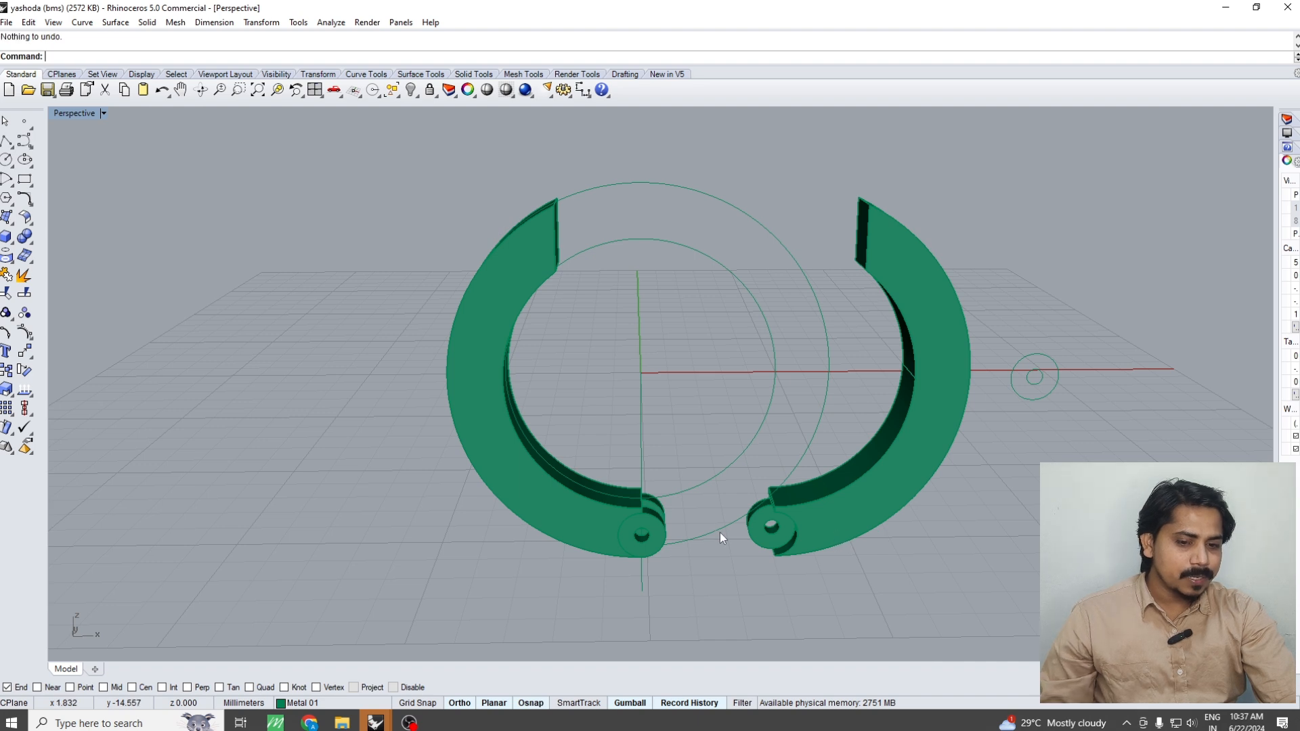
left_click(808, 526)
scroll(843, 510, "up", 2)
scroll(880, 498, "down", 2)
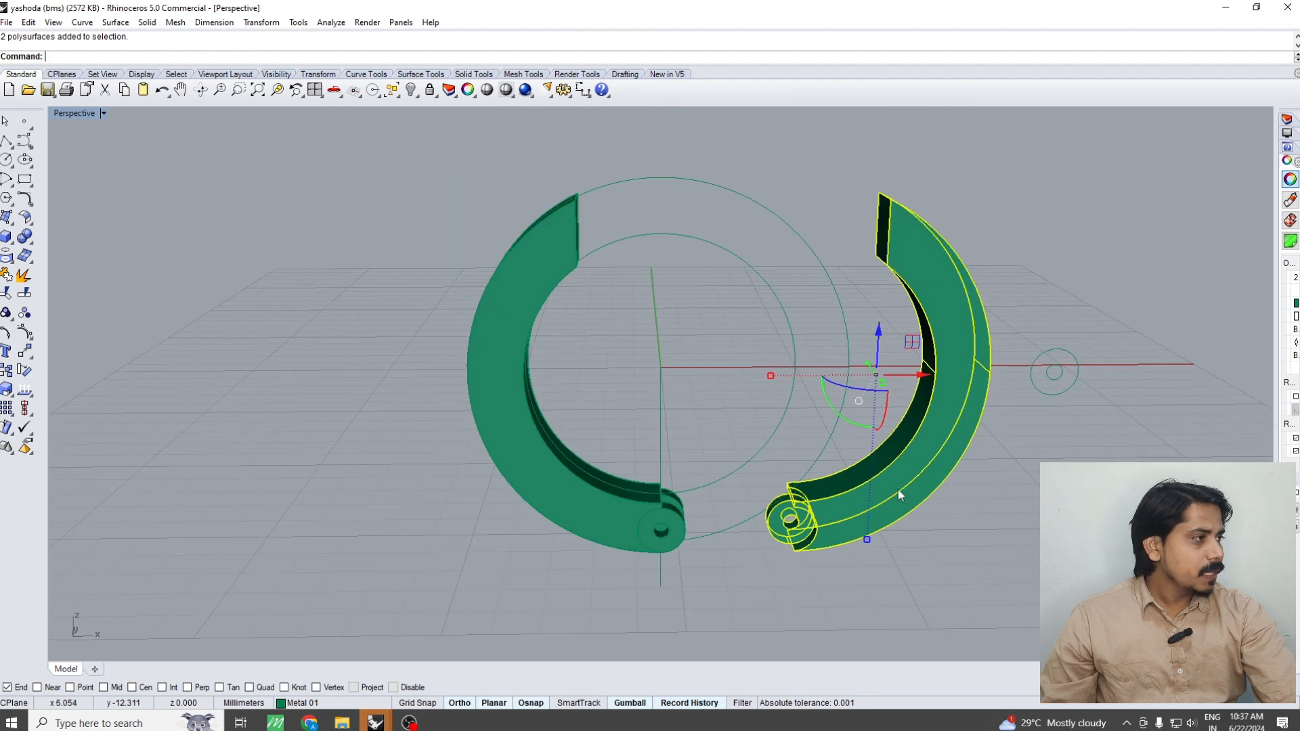
type("m")
key("Return")
left_click(988, 571)
key("Return")
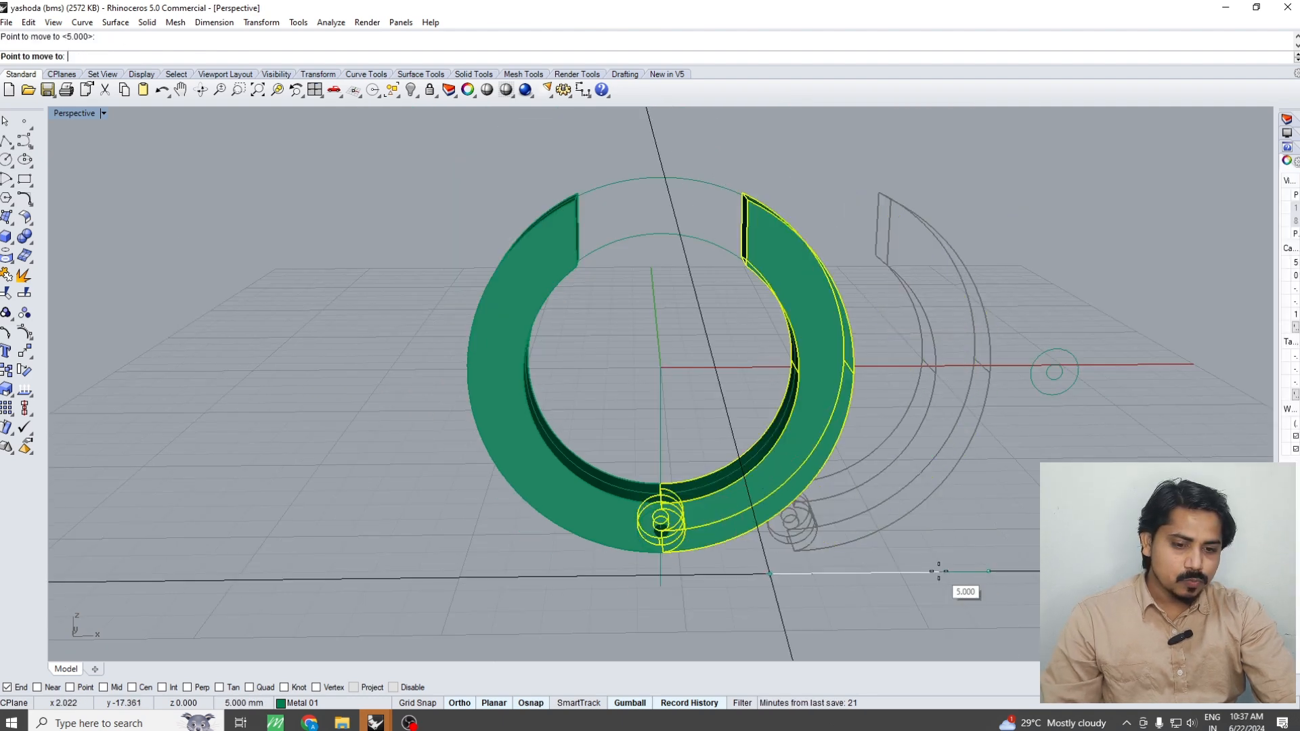
left_click(931, 572)
key("Escape")
Try swinging the ring's right half open by rotating it about the hinge hole's centre, using only the Center snap
scroll(670, 542, "up", 5)
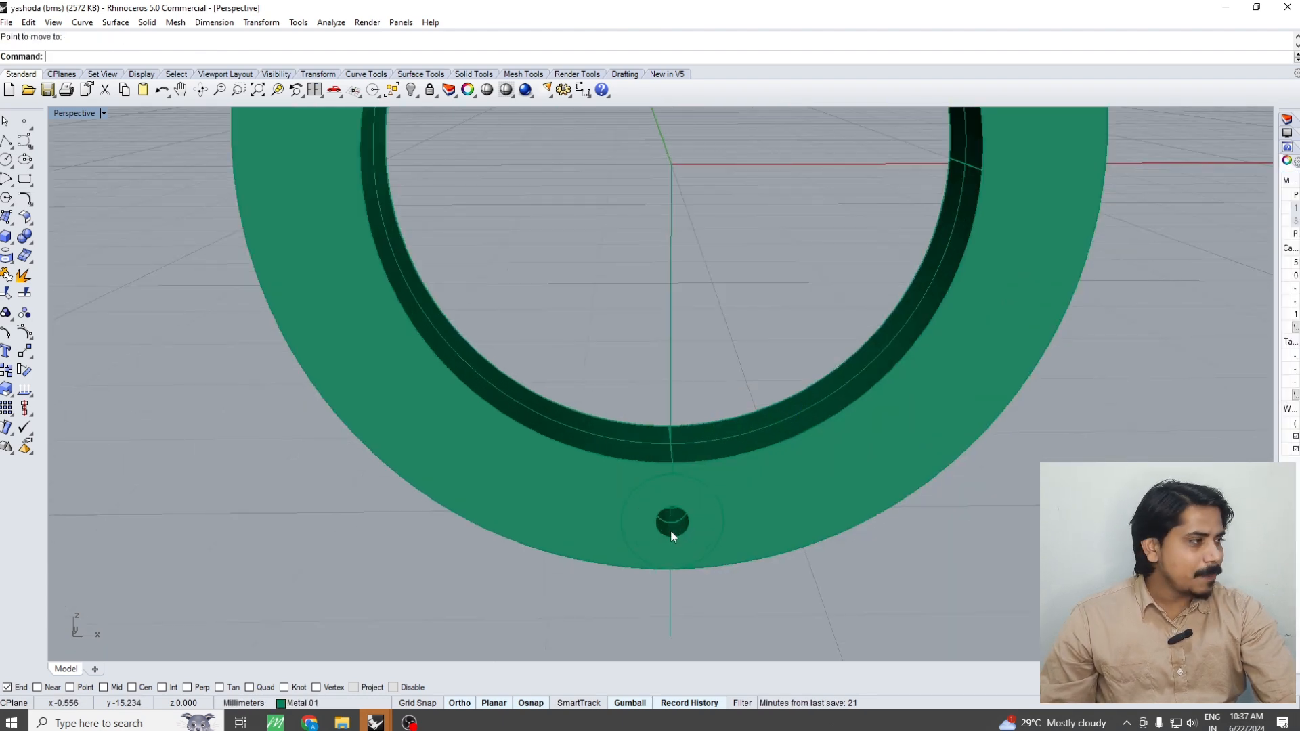
left_click(795, 485)
key("ctrl+F2")
right_click_drag(725, 501, 699, 444)
type("ro")
key("Return")
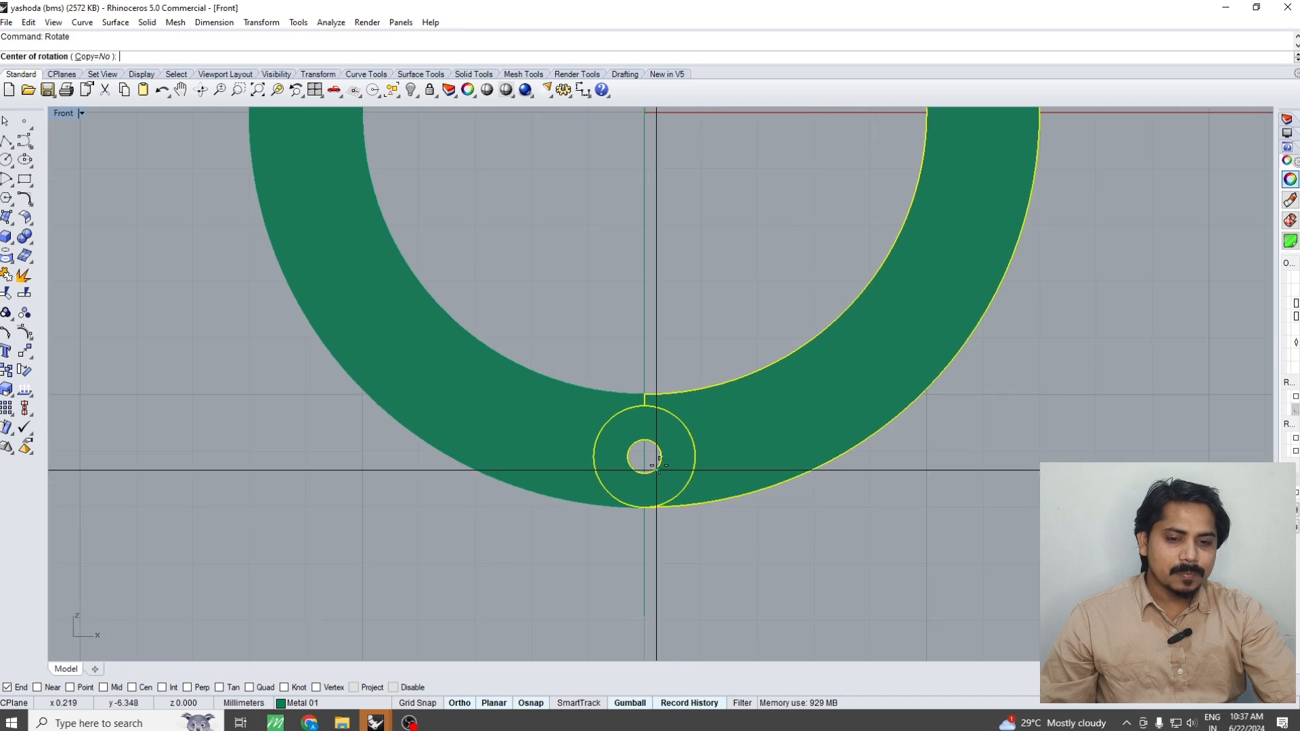
type("ooc")
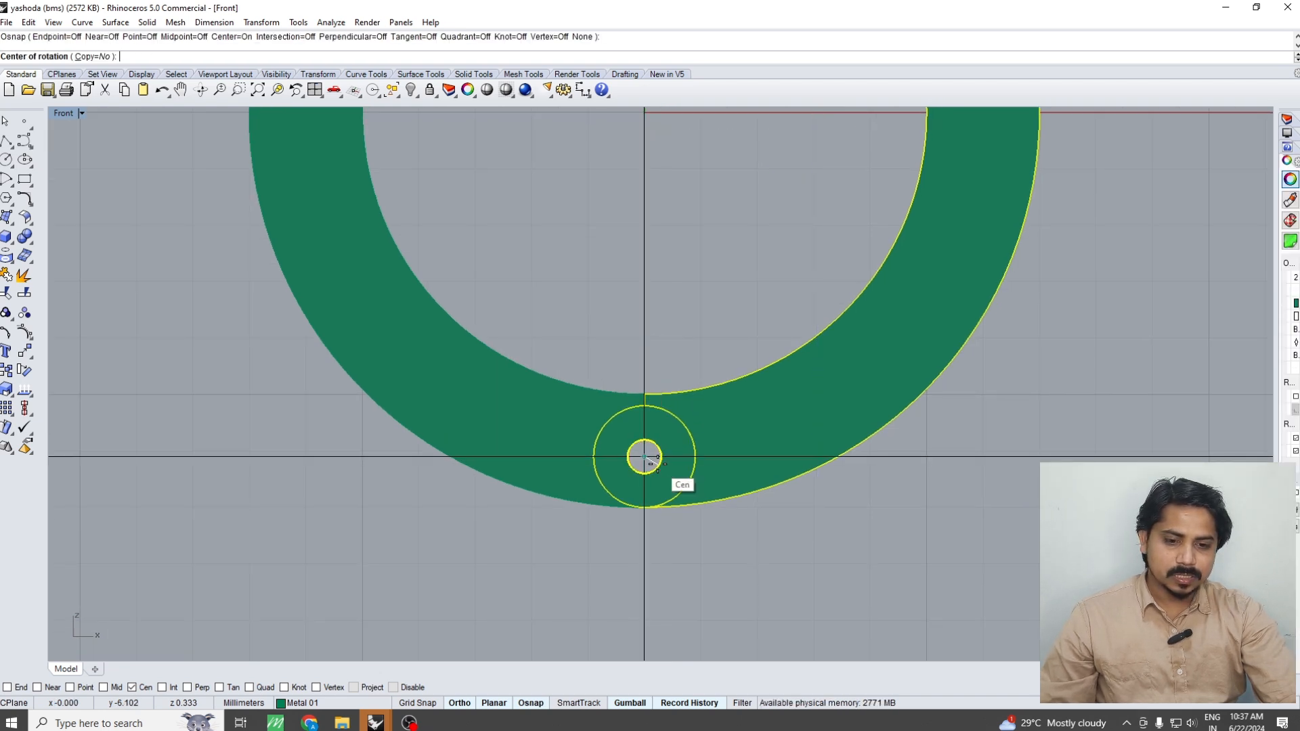
left_click(658, 458)
scroll(643, 460, "down", 5)
left_click(803, 276)
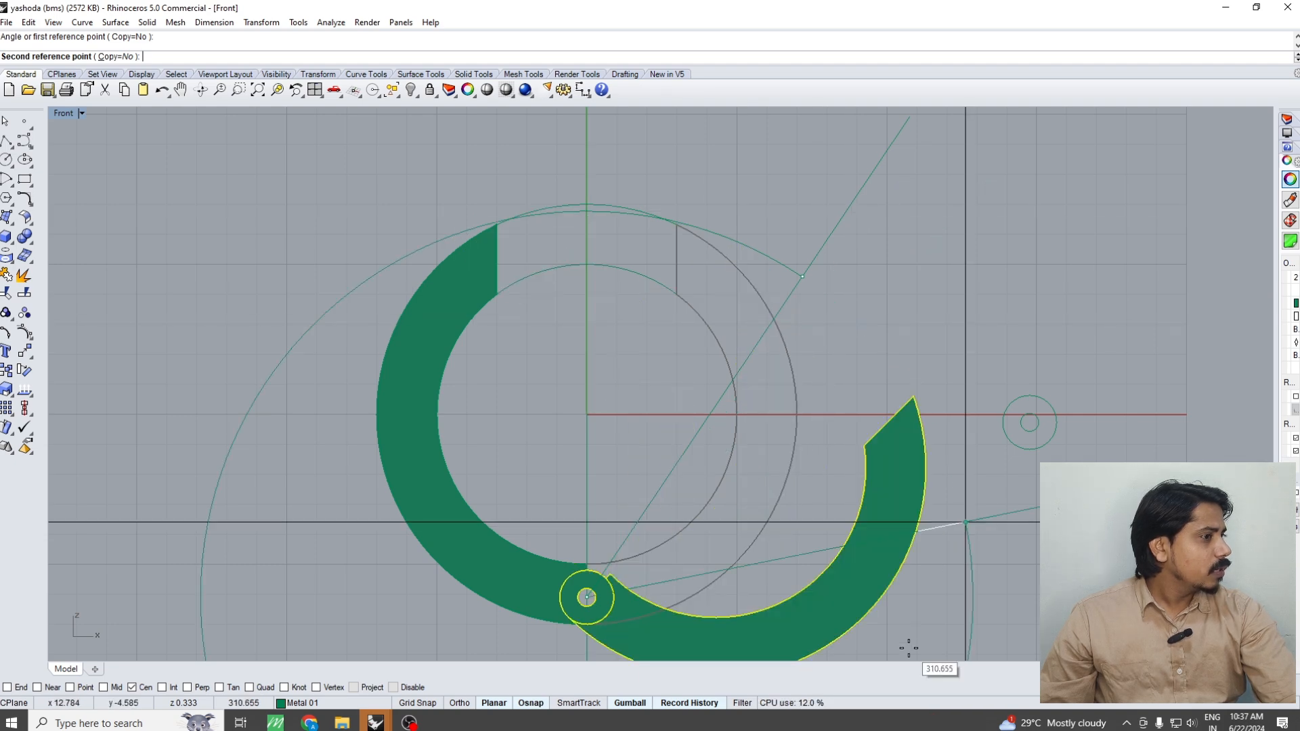
left_click(917, 501)
scroll(872, 482, "down", 3)
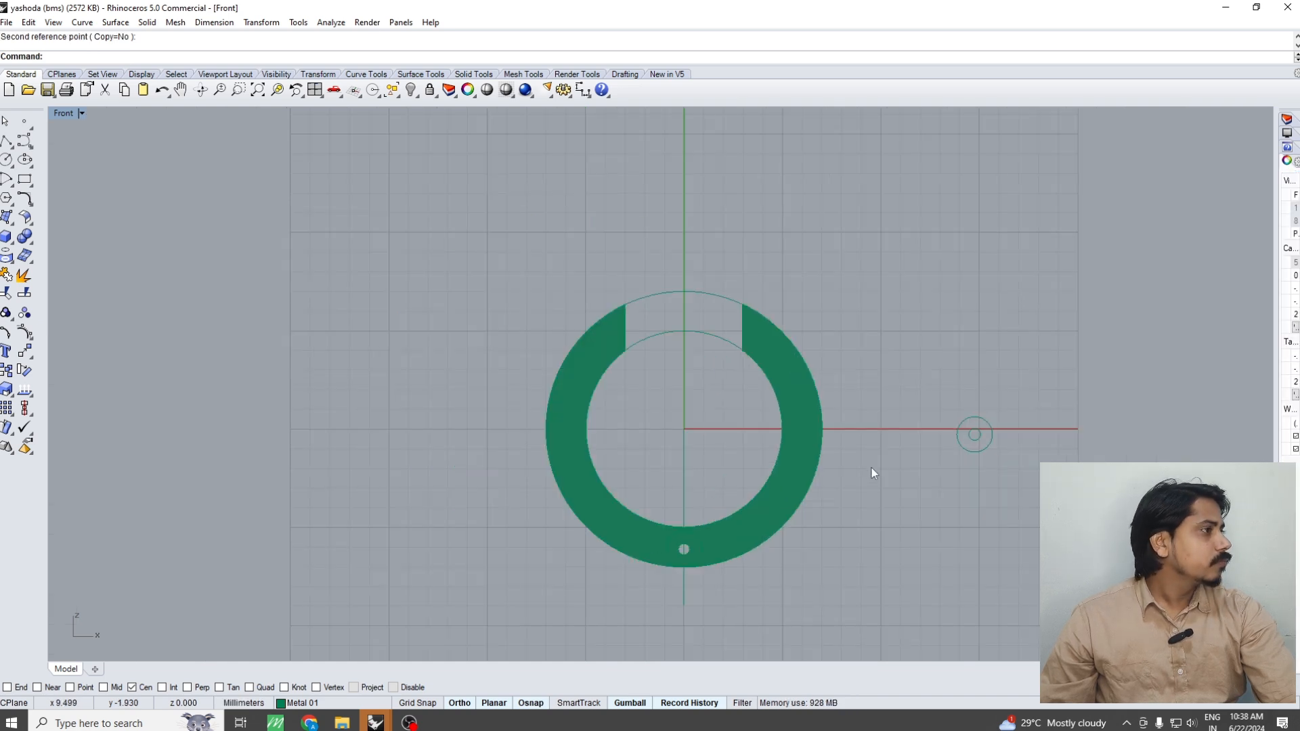
Examine the closed hinge joint and its hole from the Front, Top and Perspective views
right_click_drag(846, 521, 832, 452)
left_click(728, 486)
scroll(696, 479, "up", 2)
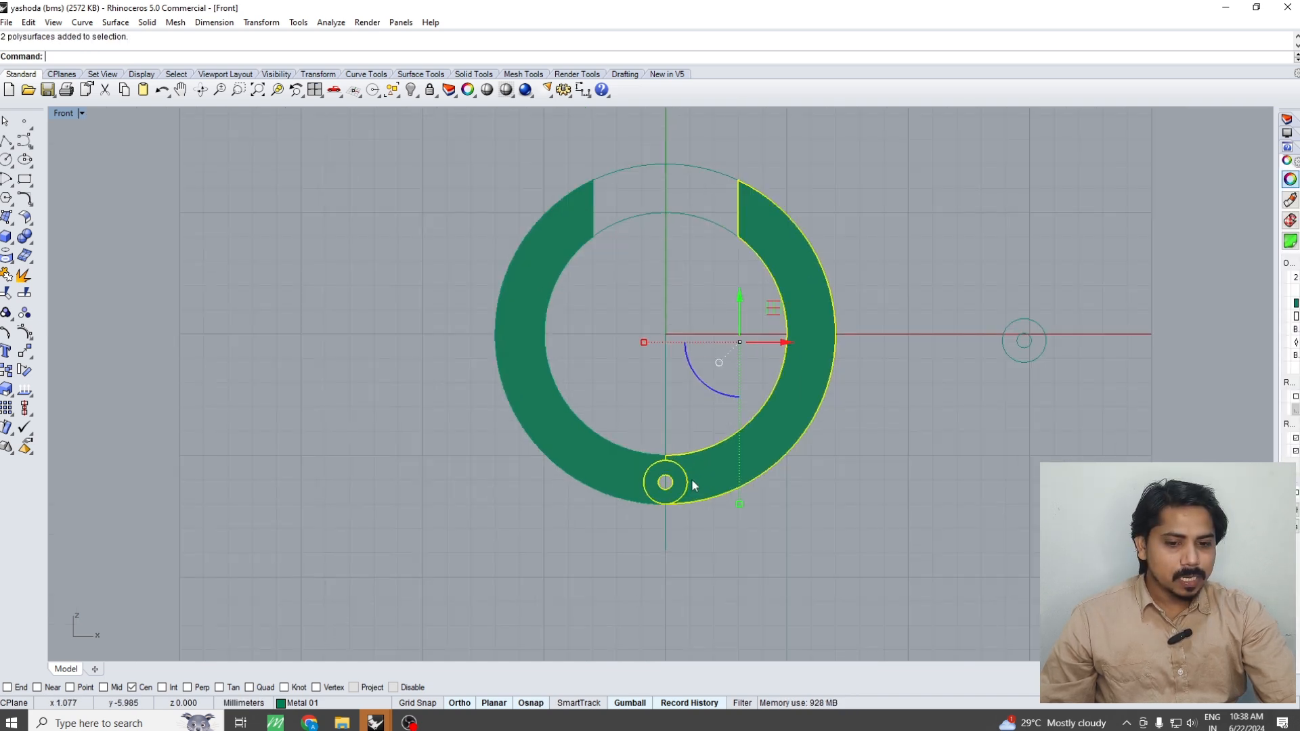
key("ctrl+F1")
scroll(672, 460, "up", 4)
right_click_drag(674, 450, 670, 482)
key("ctrl+F4")
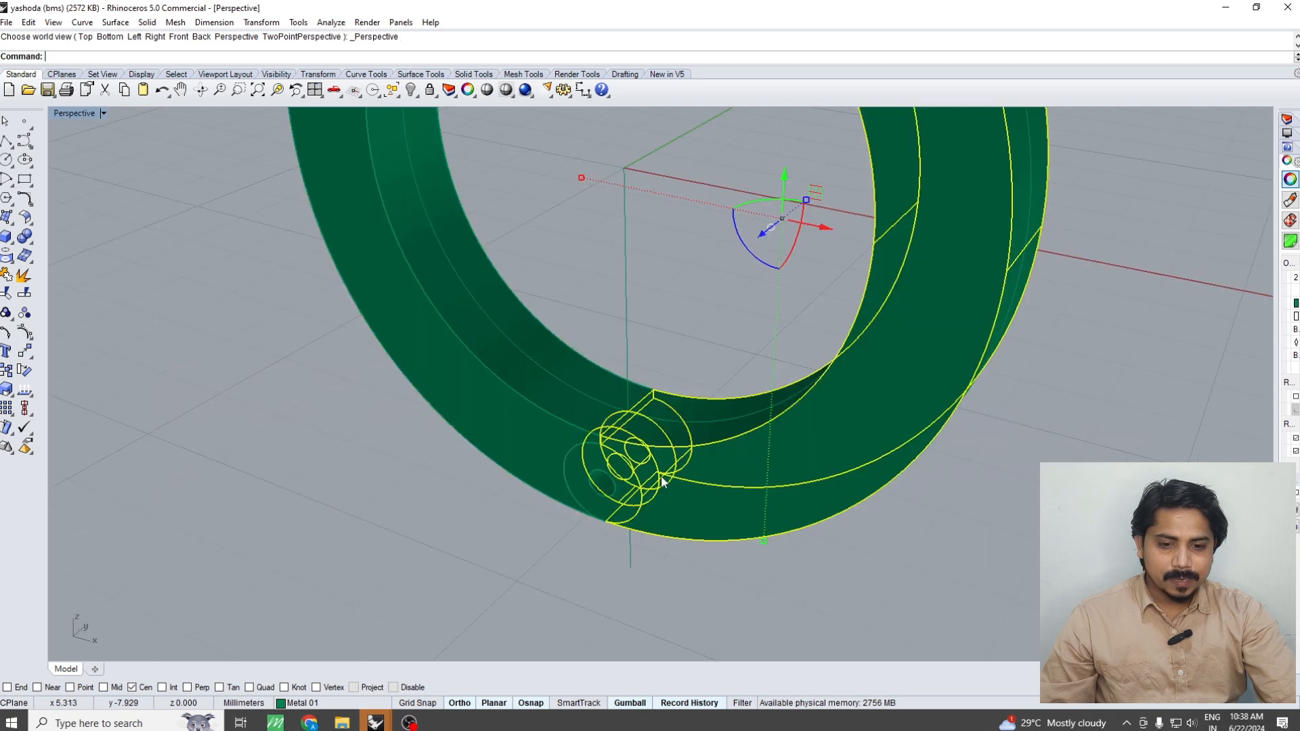
scroll(624, 478, "up", 2)
key("Escape")
left_click(795, 502)
scroll(730, 486, "down", 4)
key("Escape")
scroll(659, 476, "up", 4)
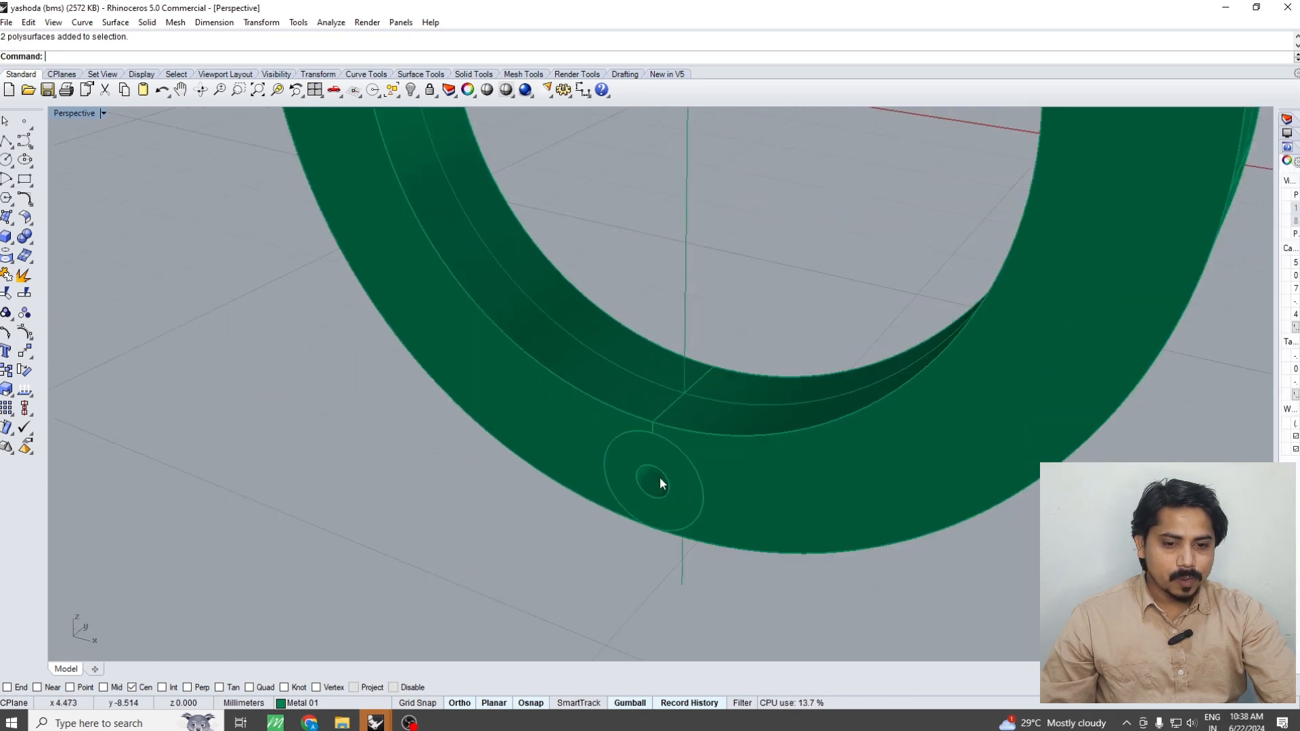
Duplicate the front edge of the hinge hole as a curve
type("de")
key("Return")
left_click(652, 470)
key("Return")
Extrude the duplicated circle 2 mm to the ring's back face as a one-sided solid pin, and delete the circle
type("ec")
key("Return")
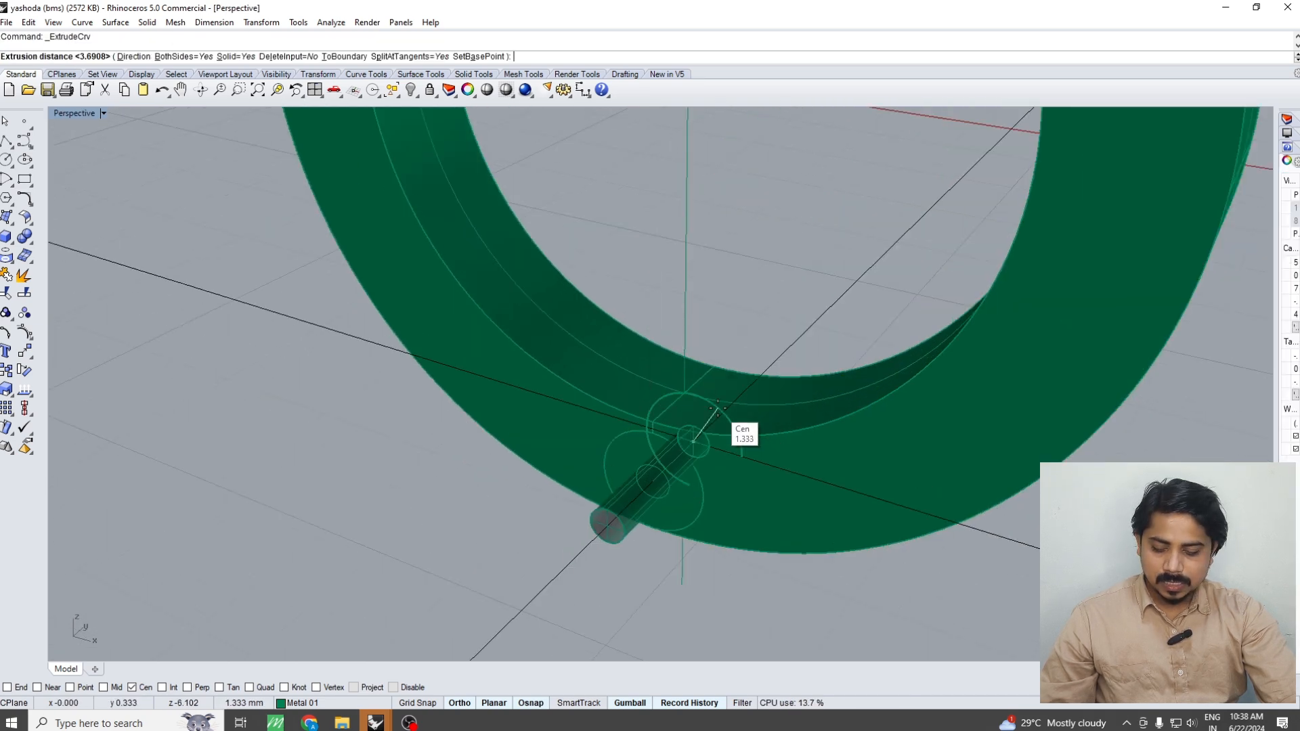
key("ctrl+F1")
type("b")
key("Return")
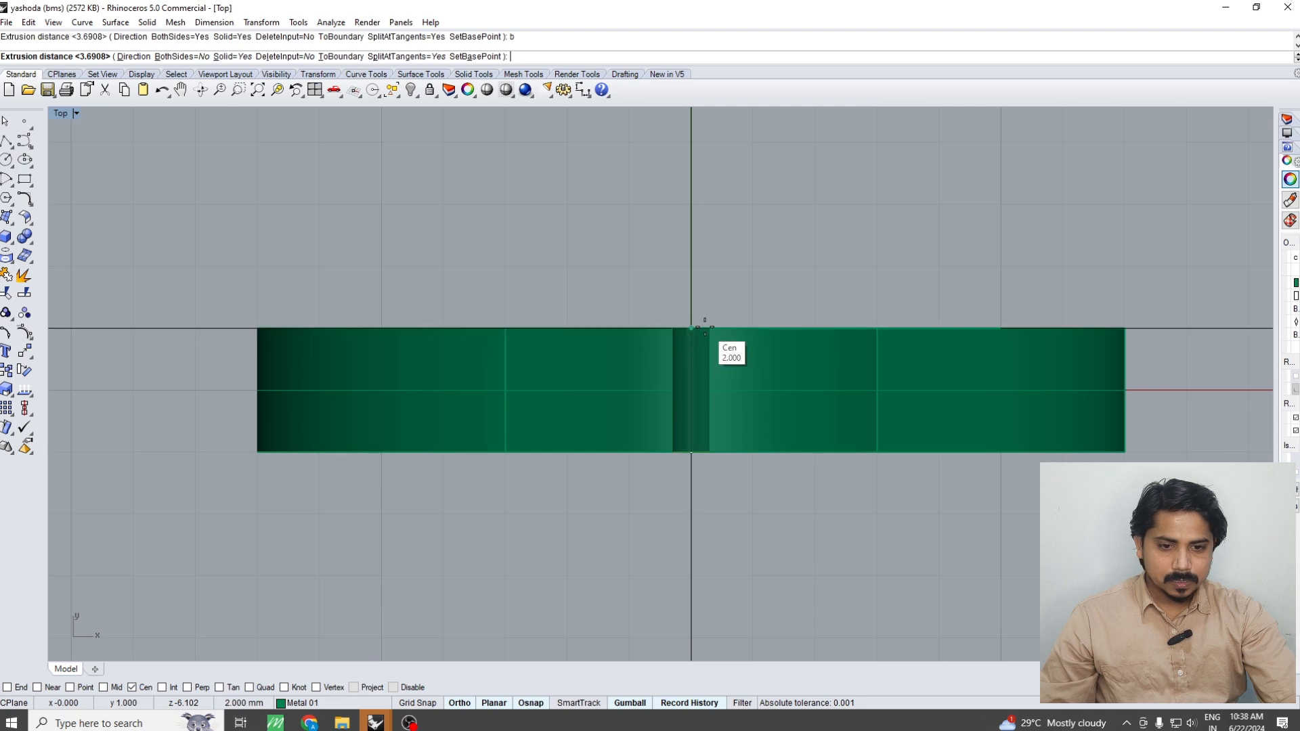
left_click(705, 329)
key("Delete")
Pull the ring's right half about 5 mm along X to expose the hinge segments and pin
left_click(754, 387)
right_click_drag(750, 432, 698, 421)
key("ctrl+F4")
scroll(776, 357, "down", 3)
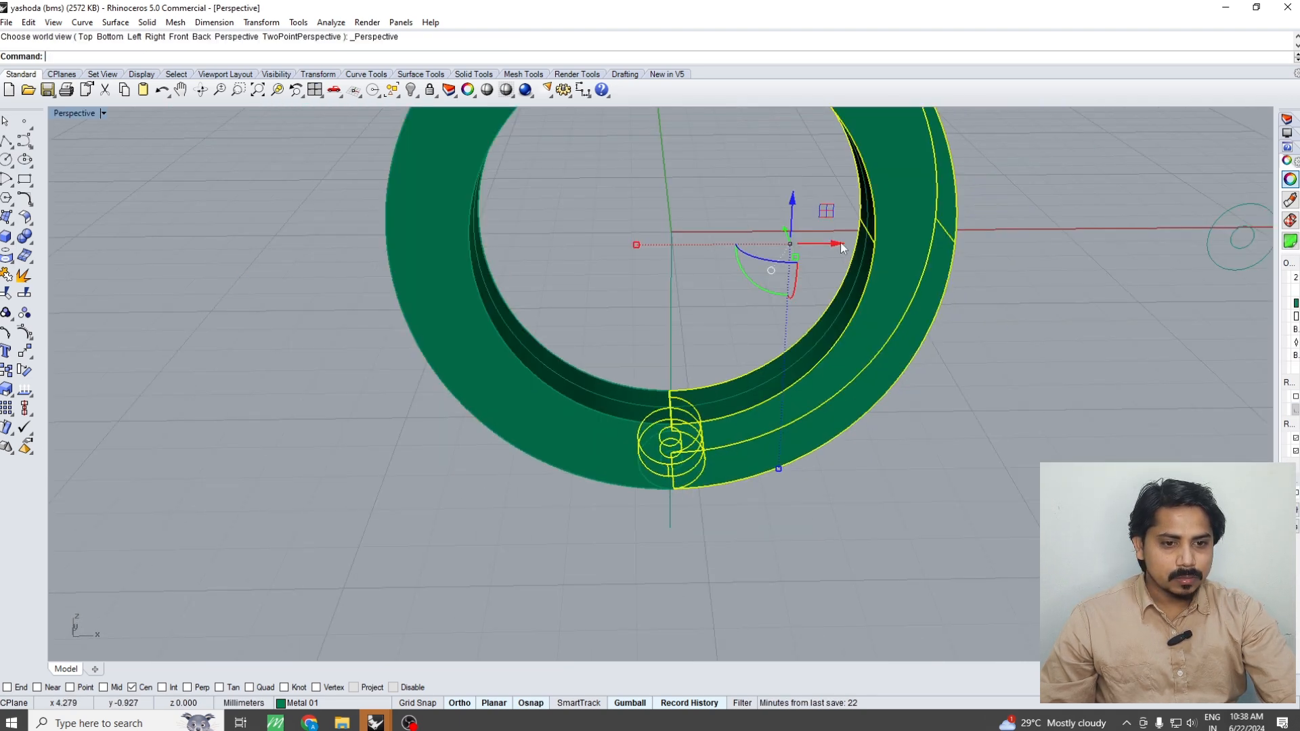
left_click_drag(842, 248, 836, 474)
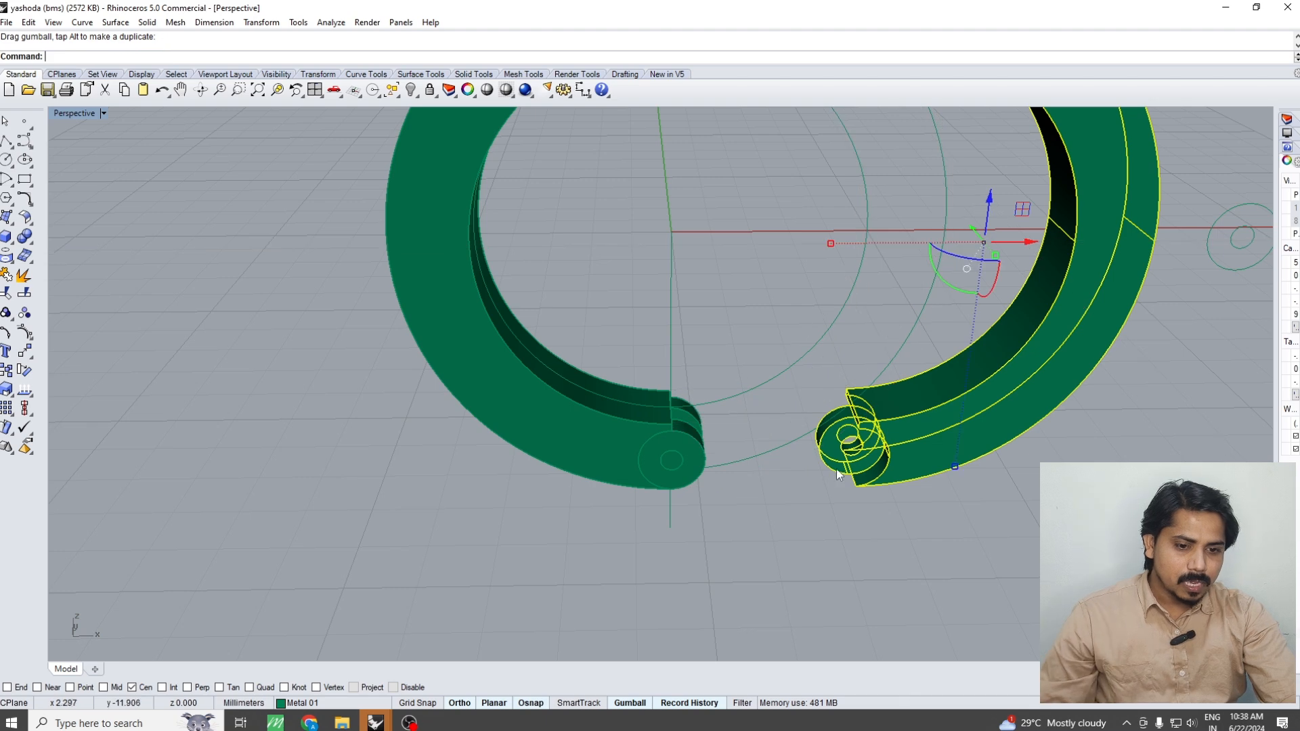
Examine the pin inside the left half's hinge segments in the Perspective and Front views
left_click(807, 490)
scroll(806, 484, "up", 2)
right_click_drag(786, 493, 805, 493)
scroll(805, 484, "up", 2)
mouse_move(567, 420)
right_mouse_down()
mouse_move(591, 419)
mouse_move(568, 434)
right_mouse_up()
scroll(591, 418, "up", 3)
left_click(528, 435)
left_click(536, 463, "shift")
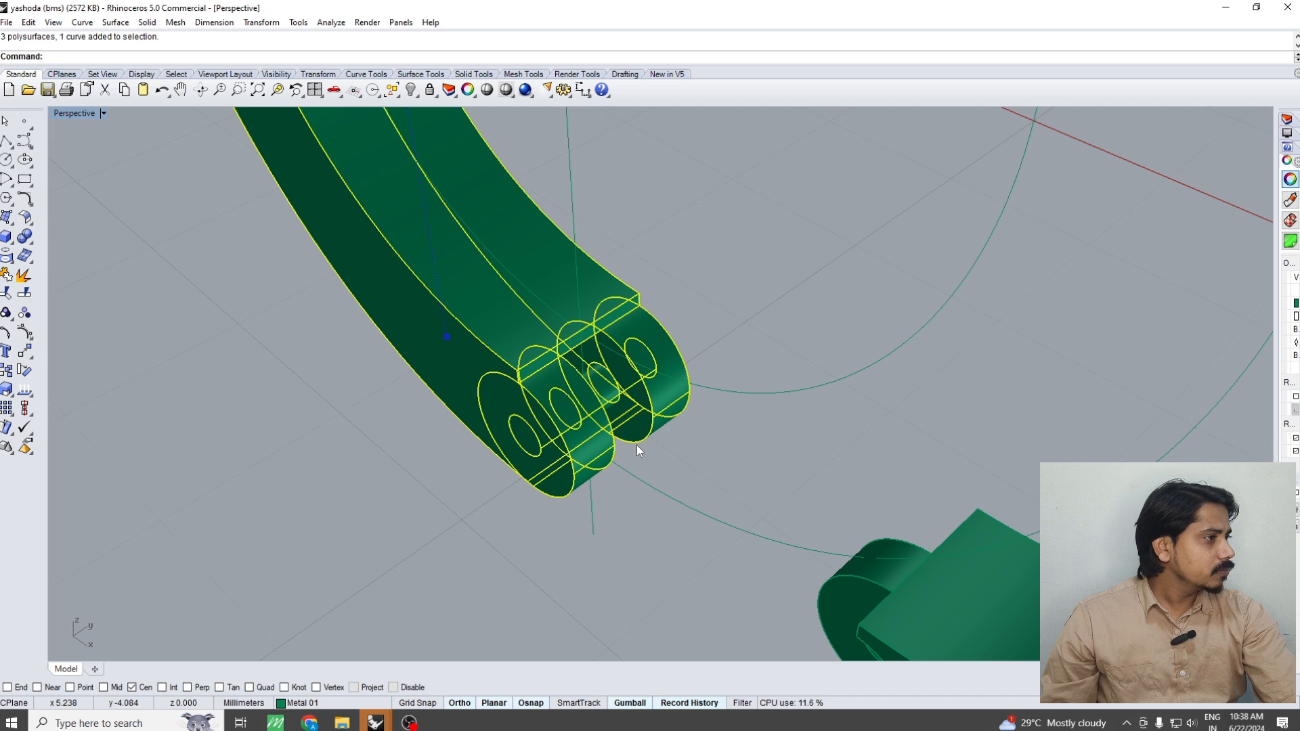
right_click_drag(637, 445, 646, 454)
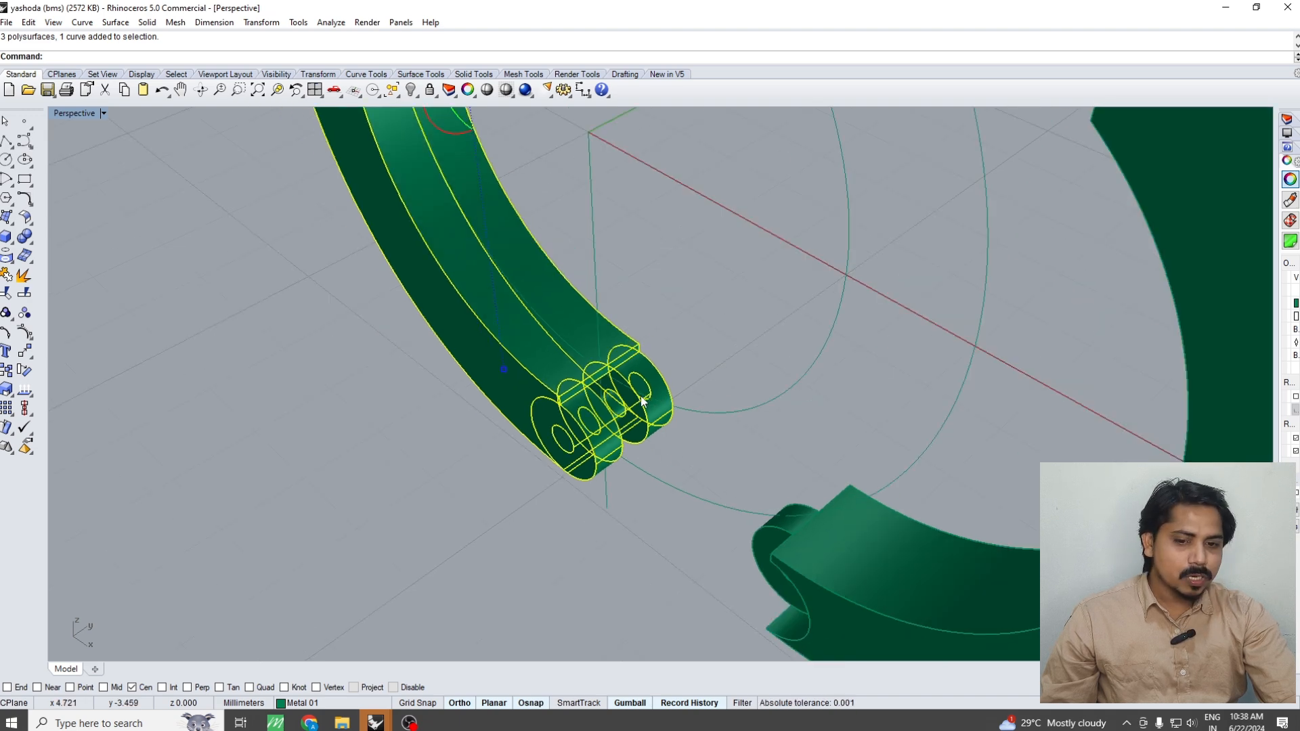
scroll(609, 419, "up", 3)
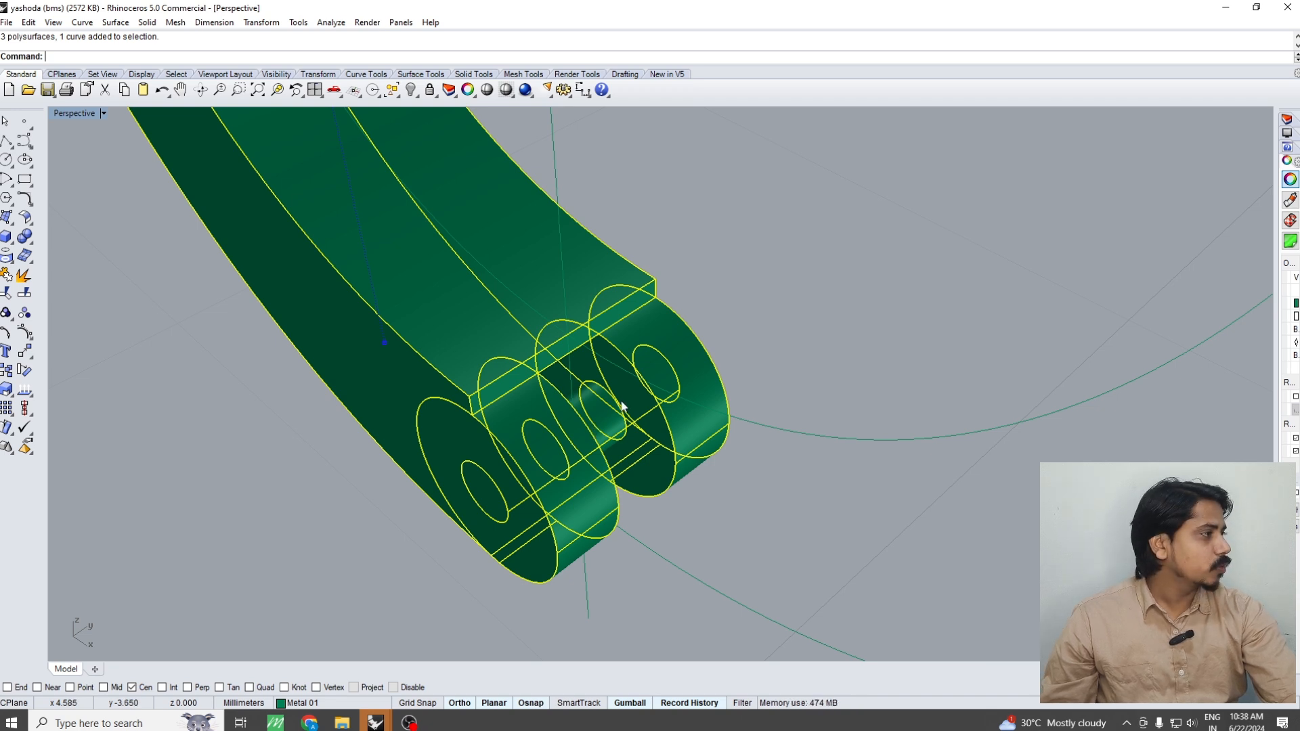
key("ctrl+F2")
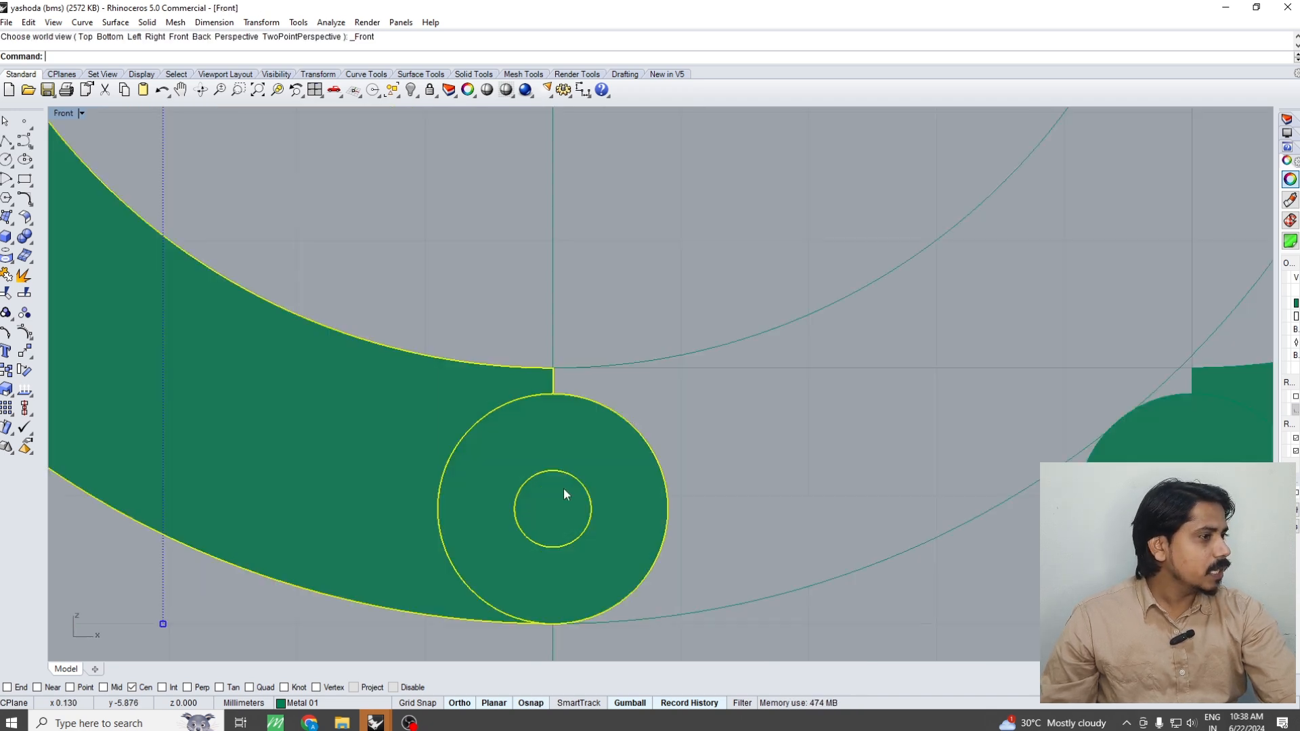
scroll(633, 391, "down", 4)
scroll(632, 391, "up", 2)
Move the ring's right half 5 mm along X back onto the pin in the Front view
key("ctrl+z")
left_click(695, 432)
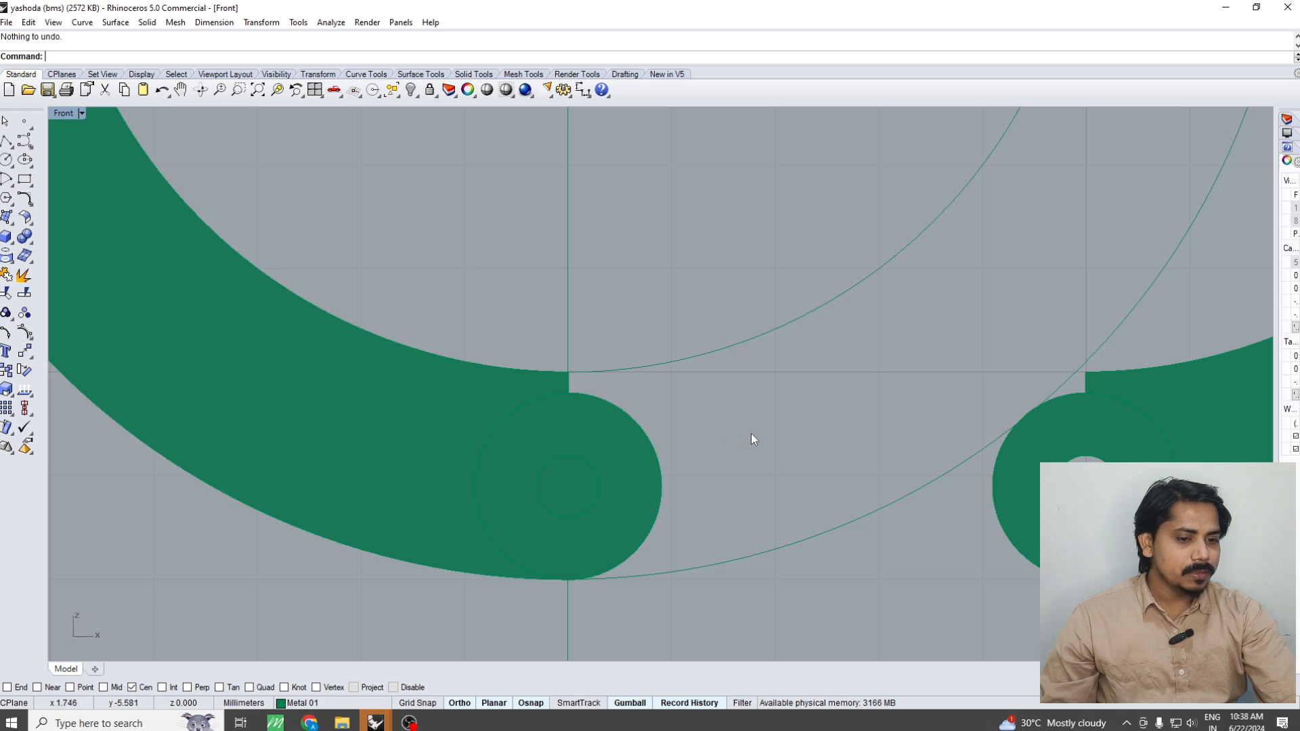
scroll(750, 433, "down", 4)
left_click(1016, 446)
type("m")
key("Return")
left_click(1004, 569)
key("Return")
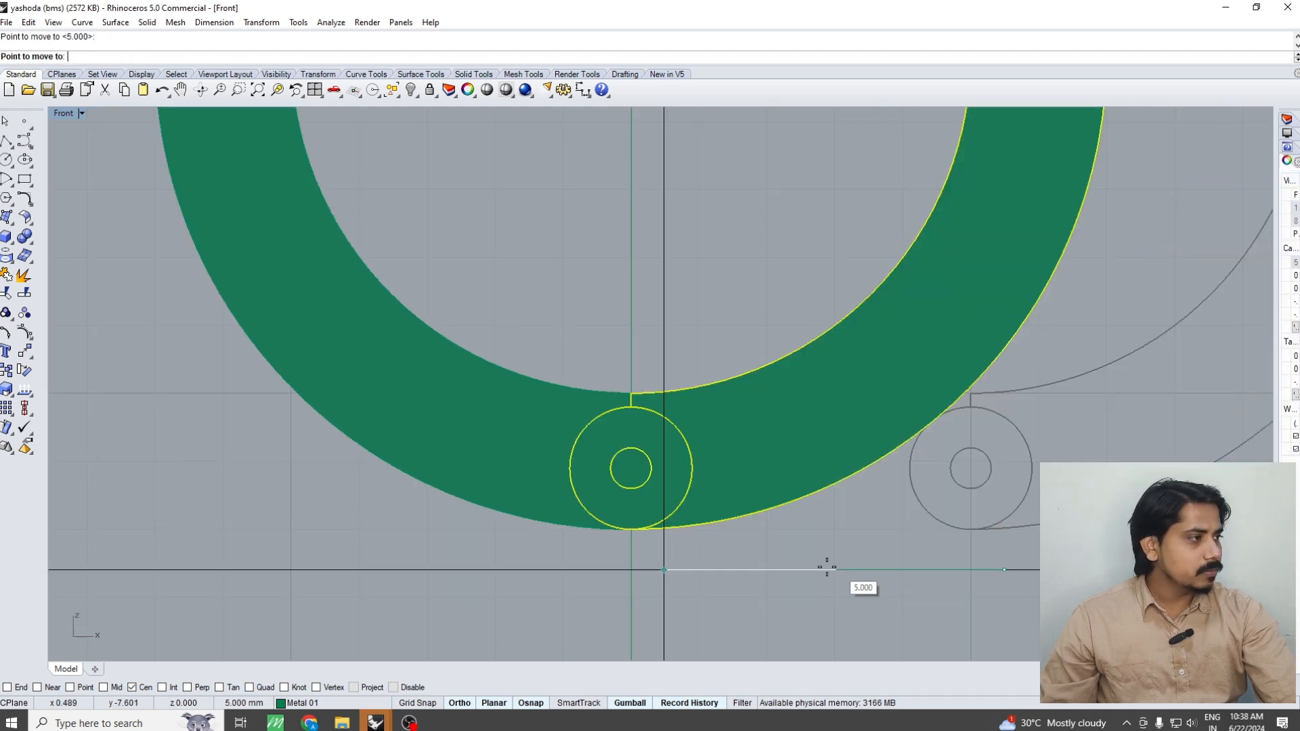
key("Escape")
Check the closed ring from the Top view and move its right half 5 mm along X away from the hinge
key("ctrl+F1")
right_click_drag(766, 498, 767, 502)
key("Escape")
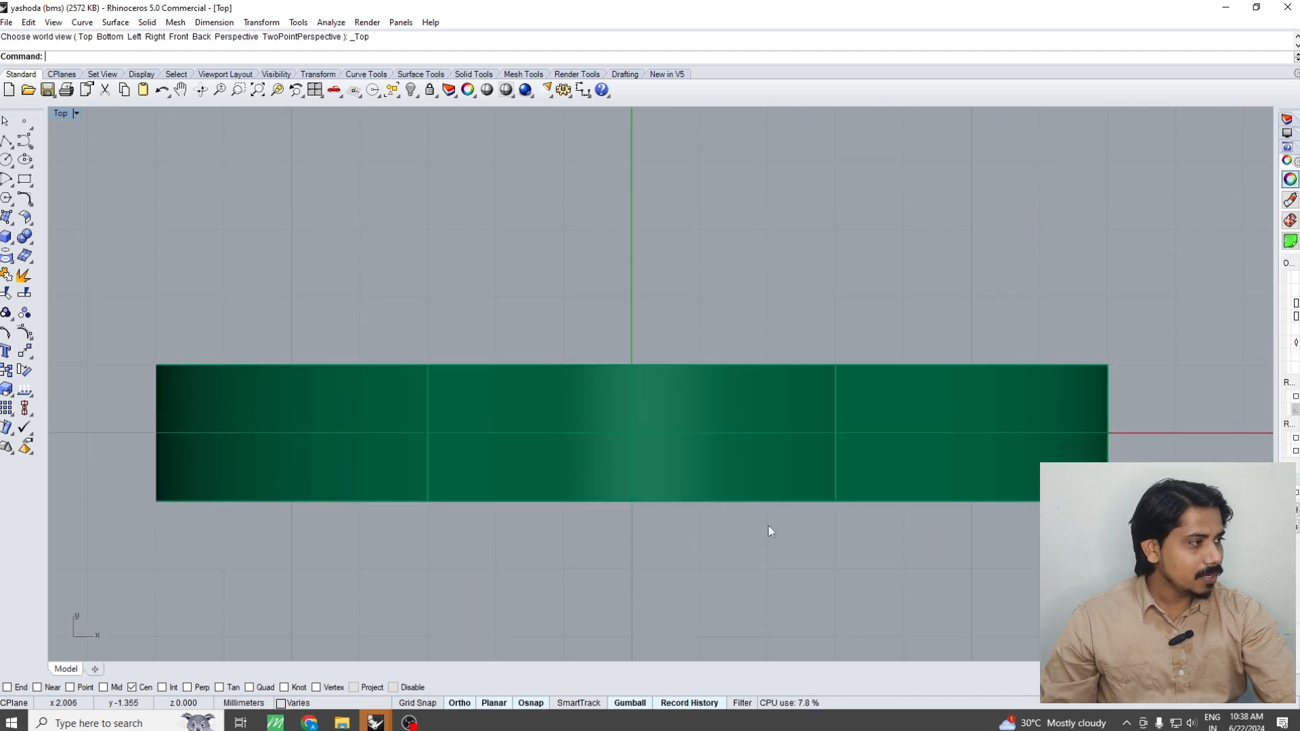
key("ctrl+F4")
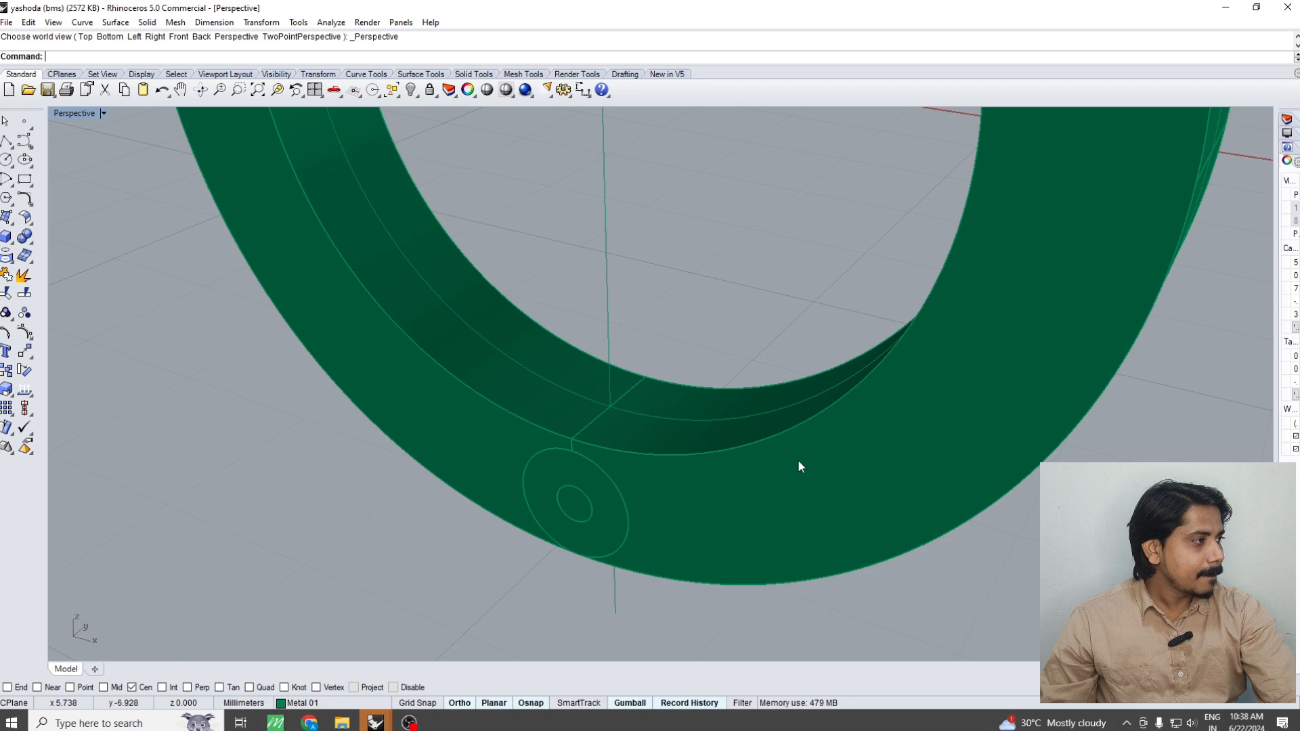
left_click(722, 497)
scroll(721, 481, "down", 5)
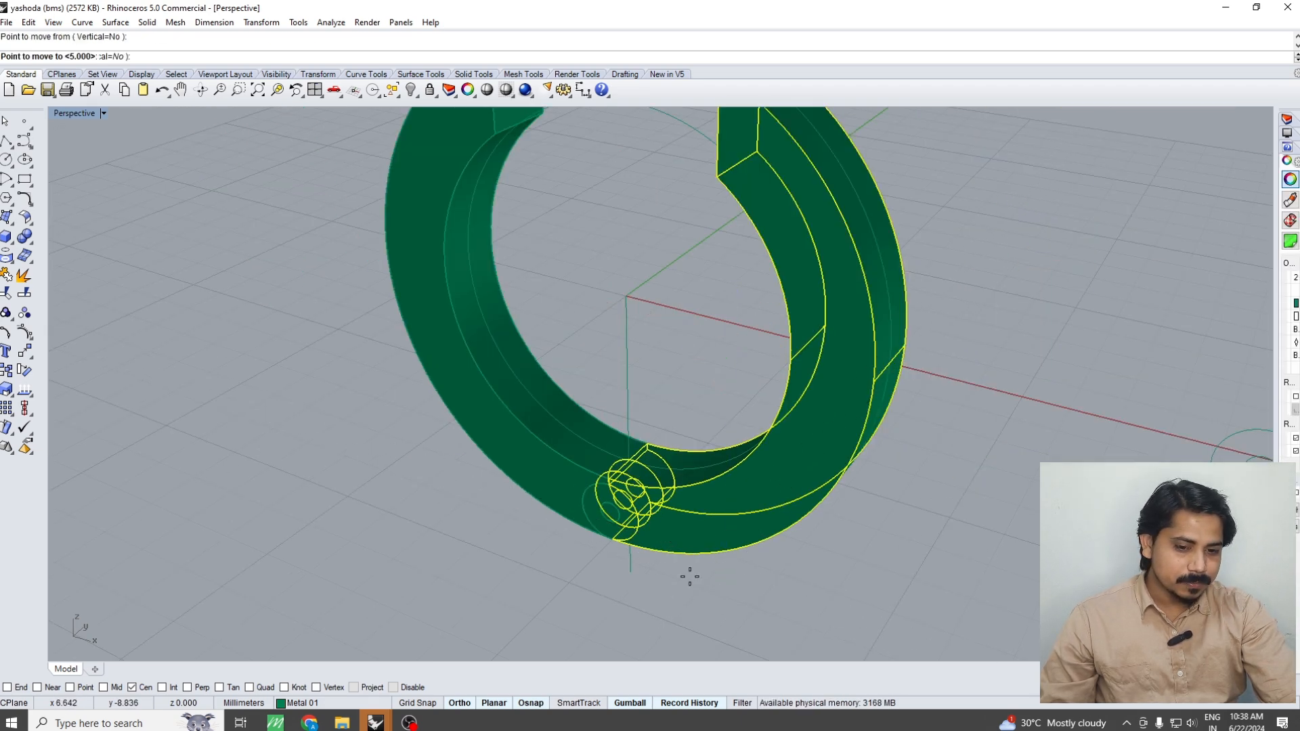
left_click_drag(729, 542, 778, 583)
scroll(780, 562, "up", 4)
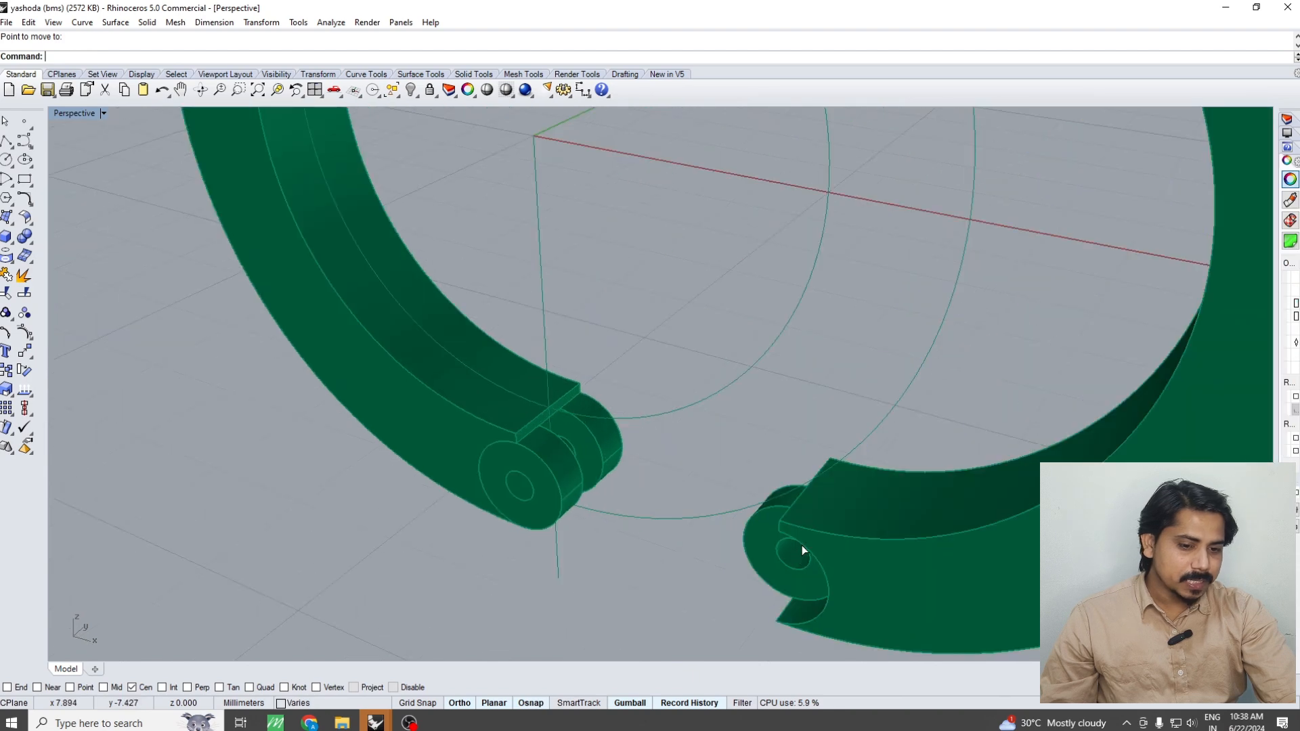
Move the ring's right half 5 mm back along X so the hinge segments interlock around the pin
left_click(801, 546)
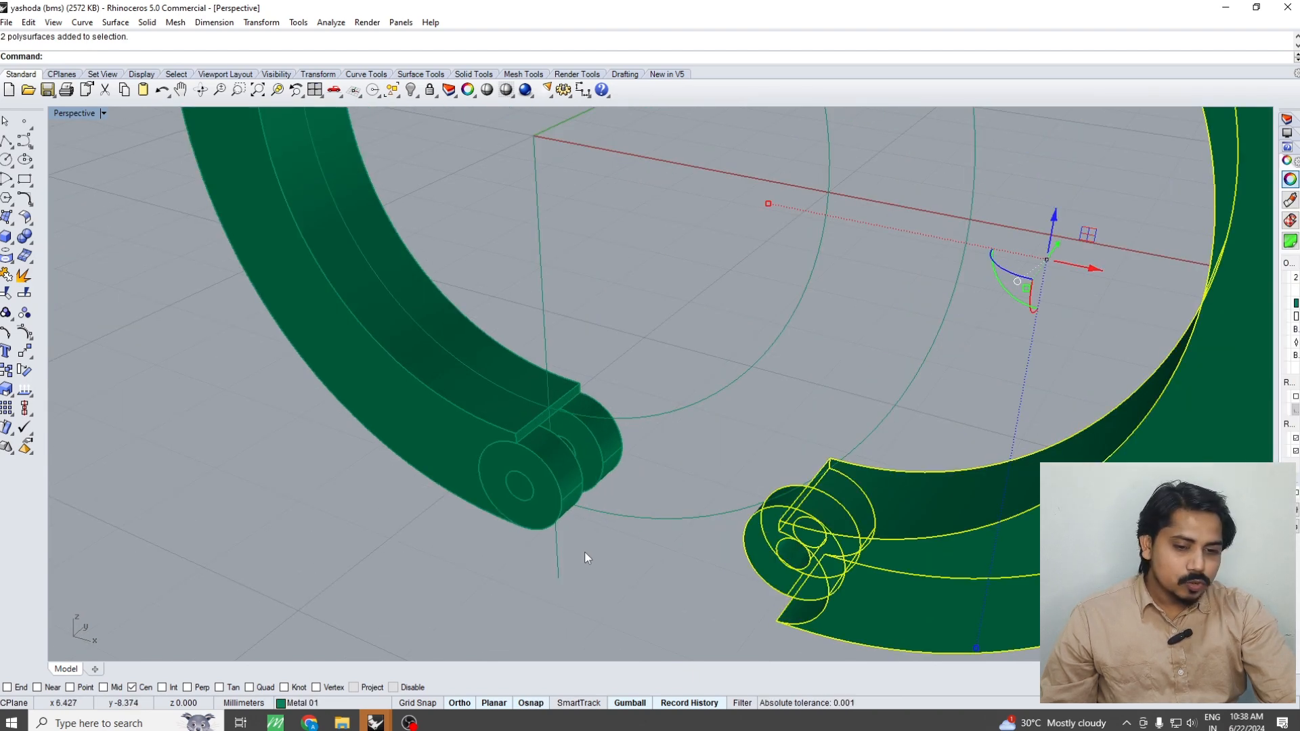
scroll(586, 551, "down", 3)
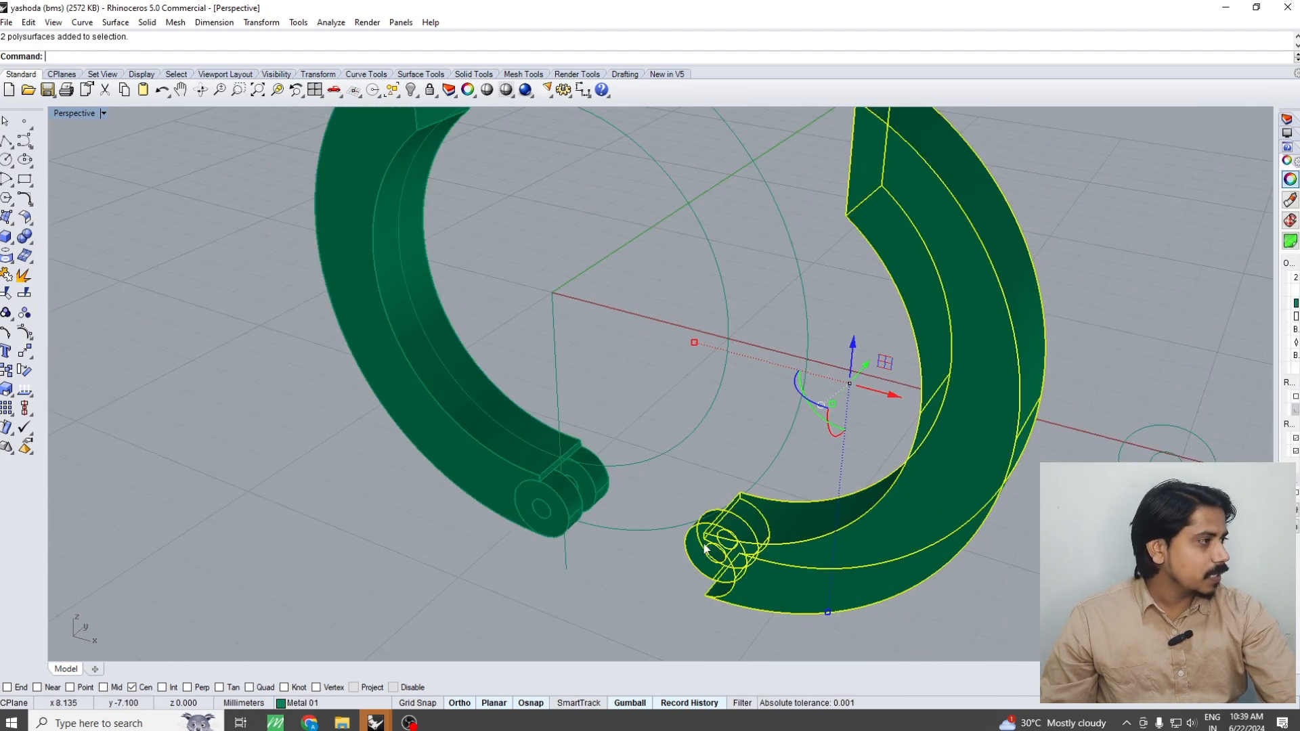
key("ctrl+z")
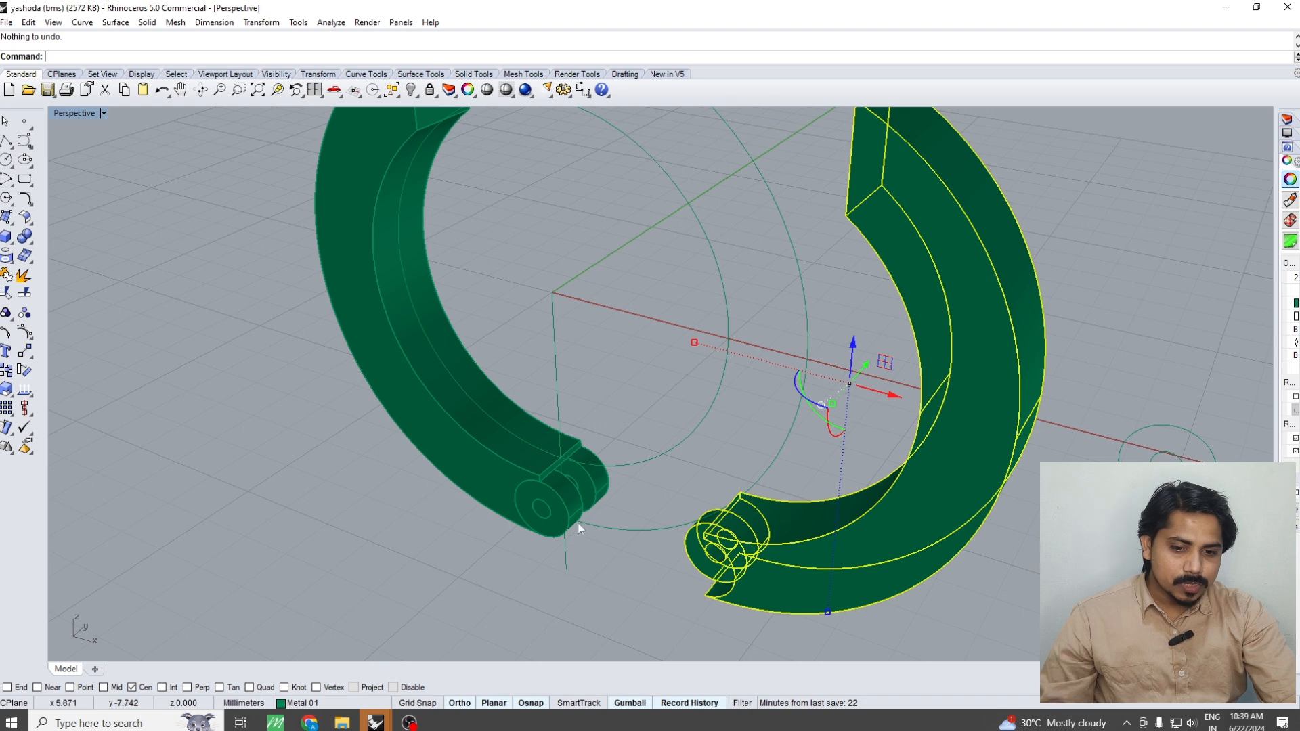
key("Escape")
left_click(759, 532)
scroll(735, 539, "down", 4)
right_click(670, 596)
left_click(669, 601)
right_click(651, 594)
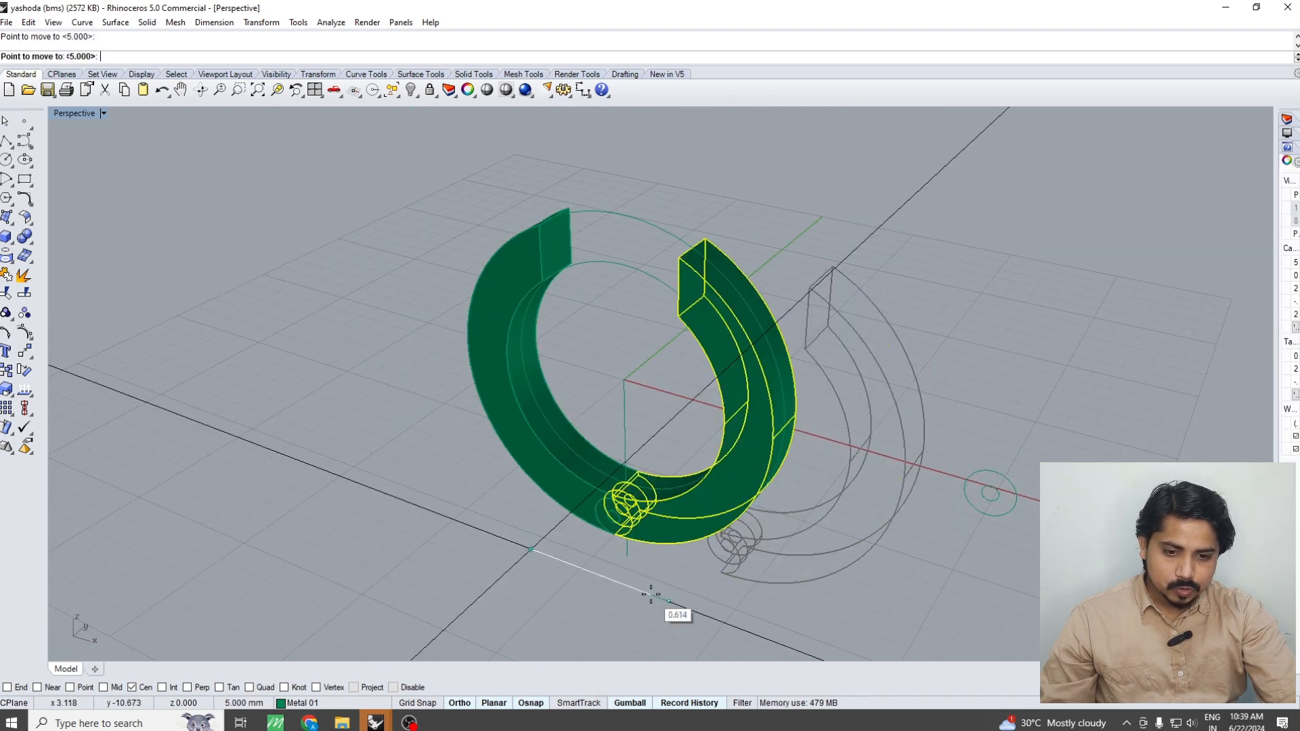
left_click(651, 594)
Slide the hinge pin forward along the Y axis until it is completely out of the hole
scroll(615, 518, "up", 8)
left_click(615, 520)
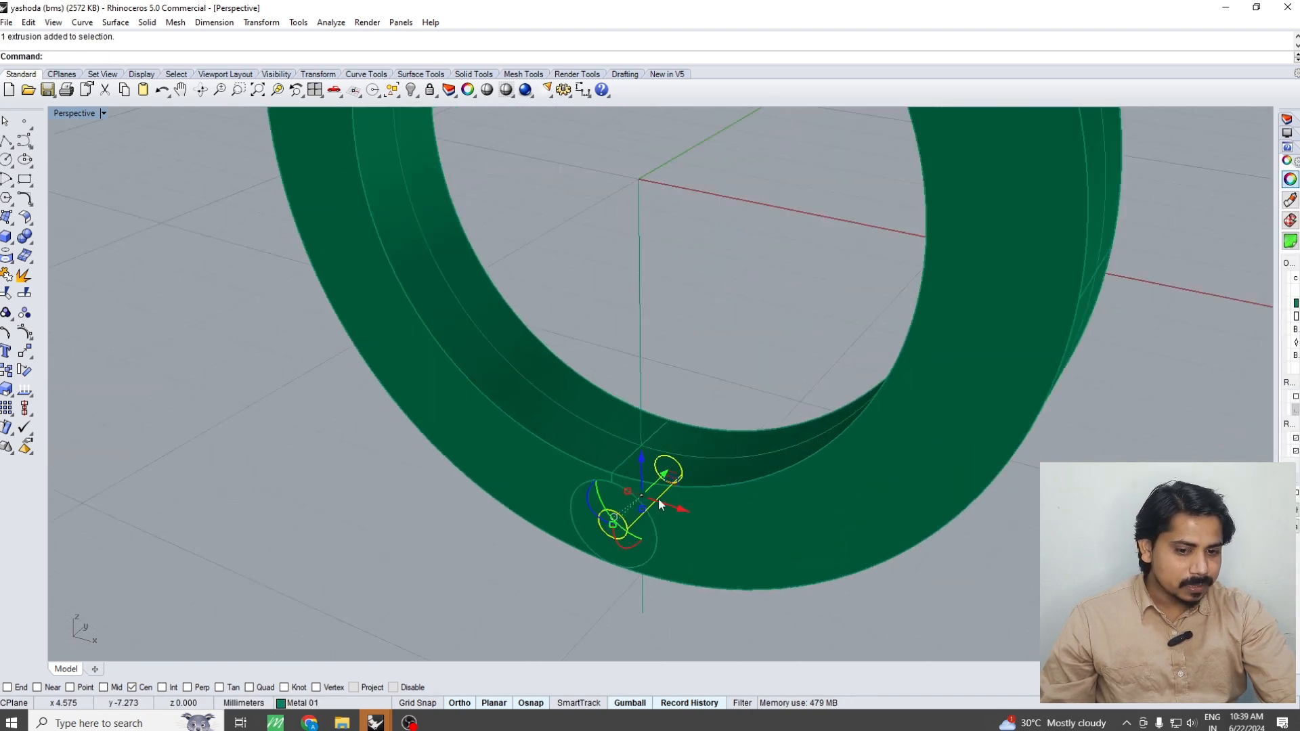
left_click_drag(662, 477, 507, 578)
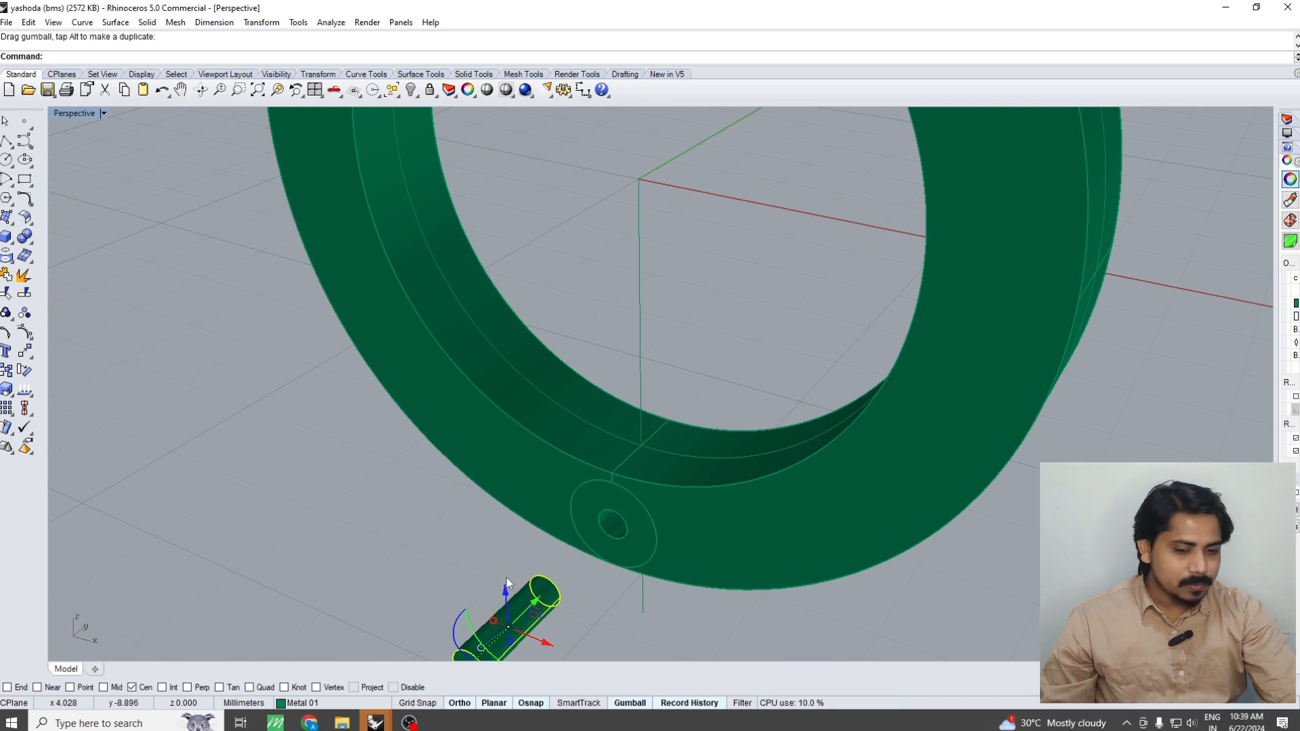
Slide the hinge pin back along the Y axis into its hole and check its fit from both sides of the ring
left_click_drag(533, 602, 604, 530)
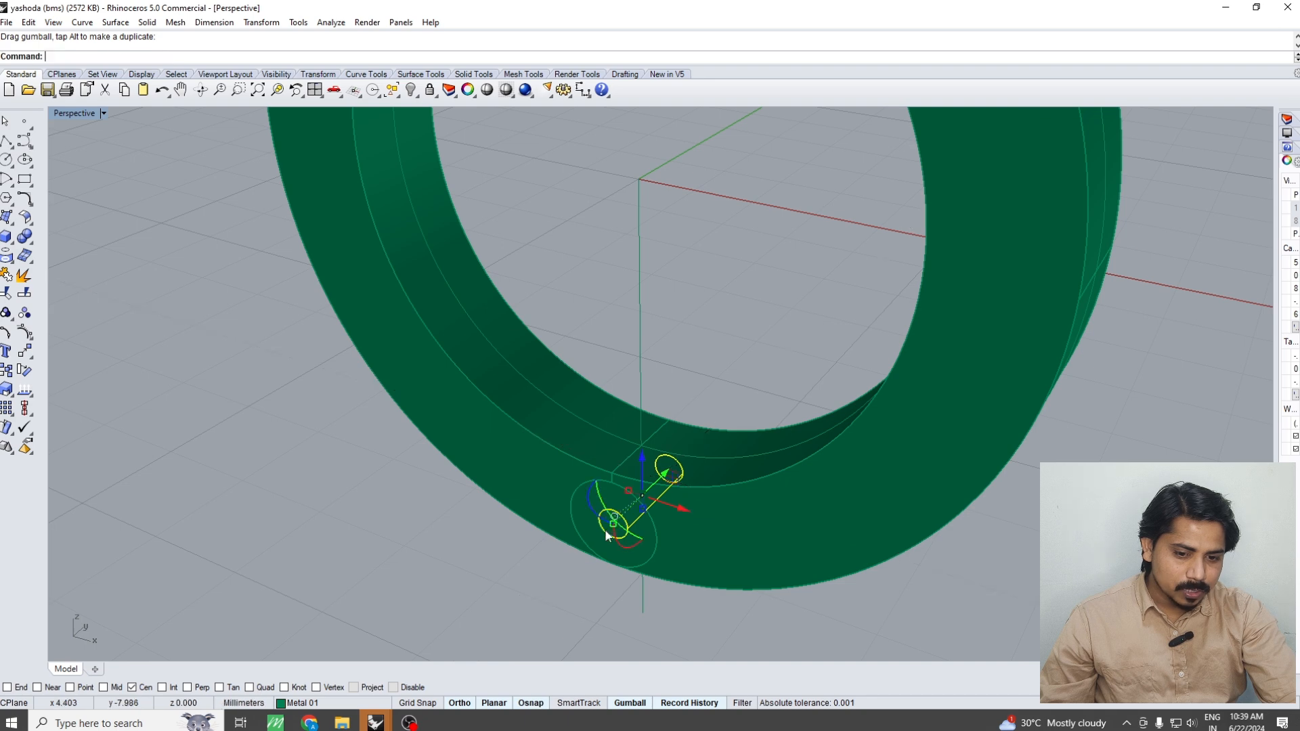
right_click_drag(604, 529, 525, 526)
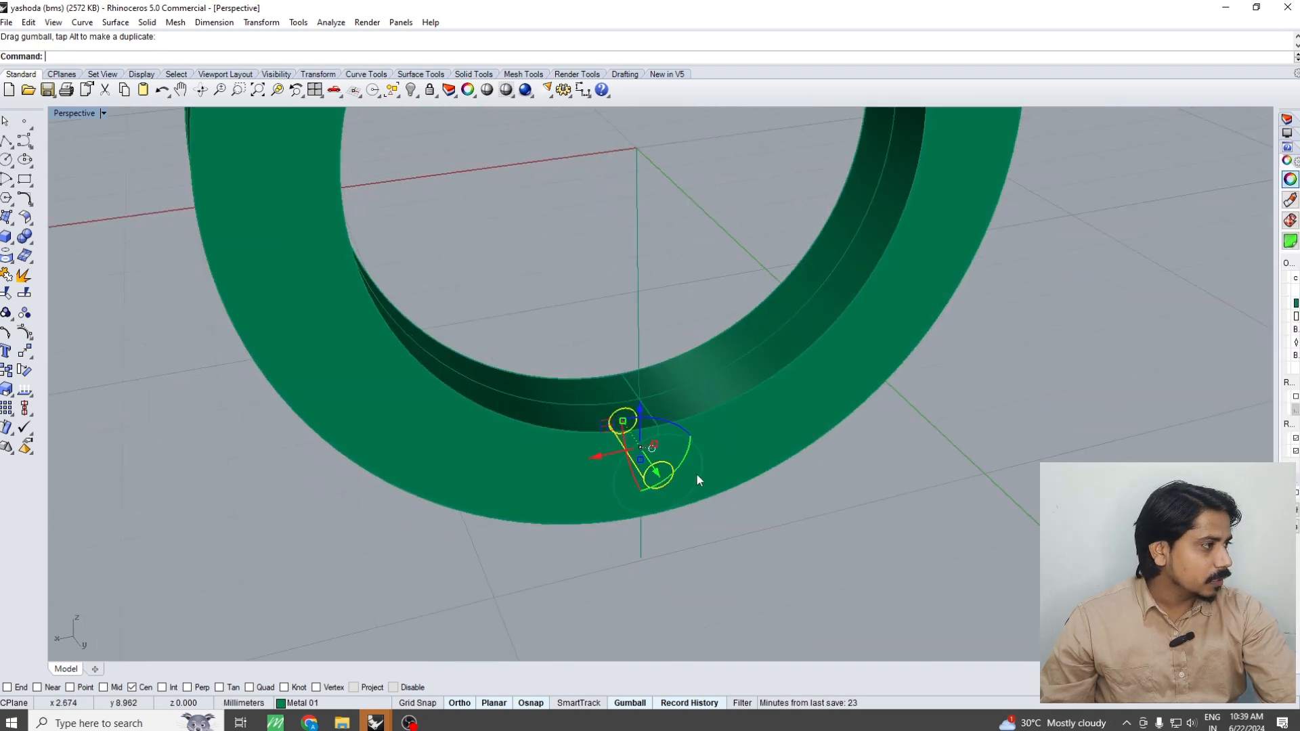
right_click_drag(696, 479, 683, 504)
Rotate the ring's right half open by about 35 degrees in 3D around the centre axis of the hinge pin
key("ctrl+a")
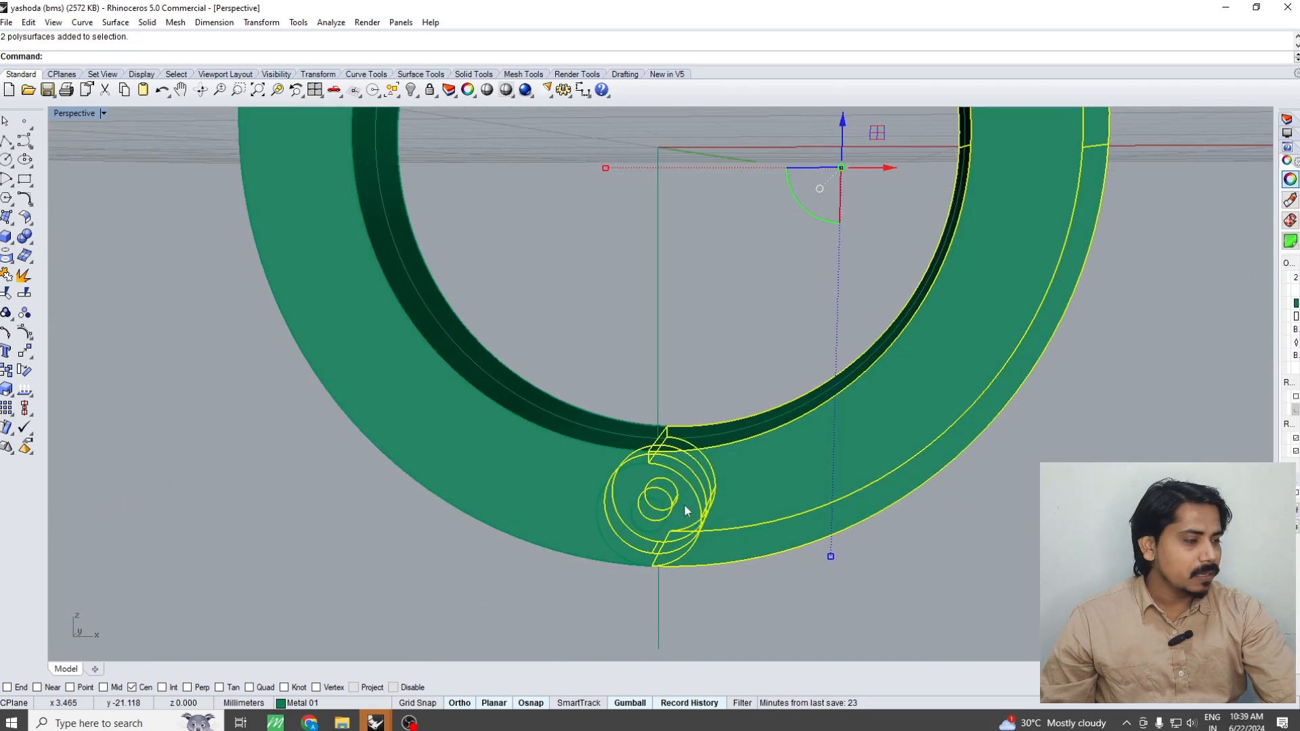
key("Return")
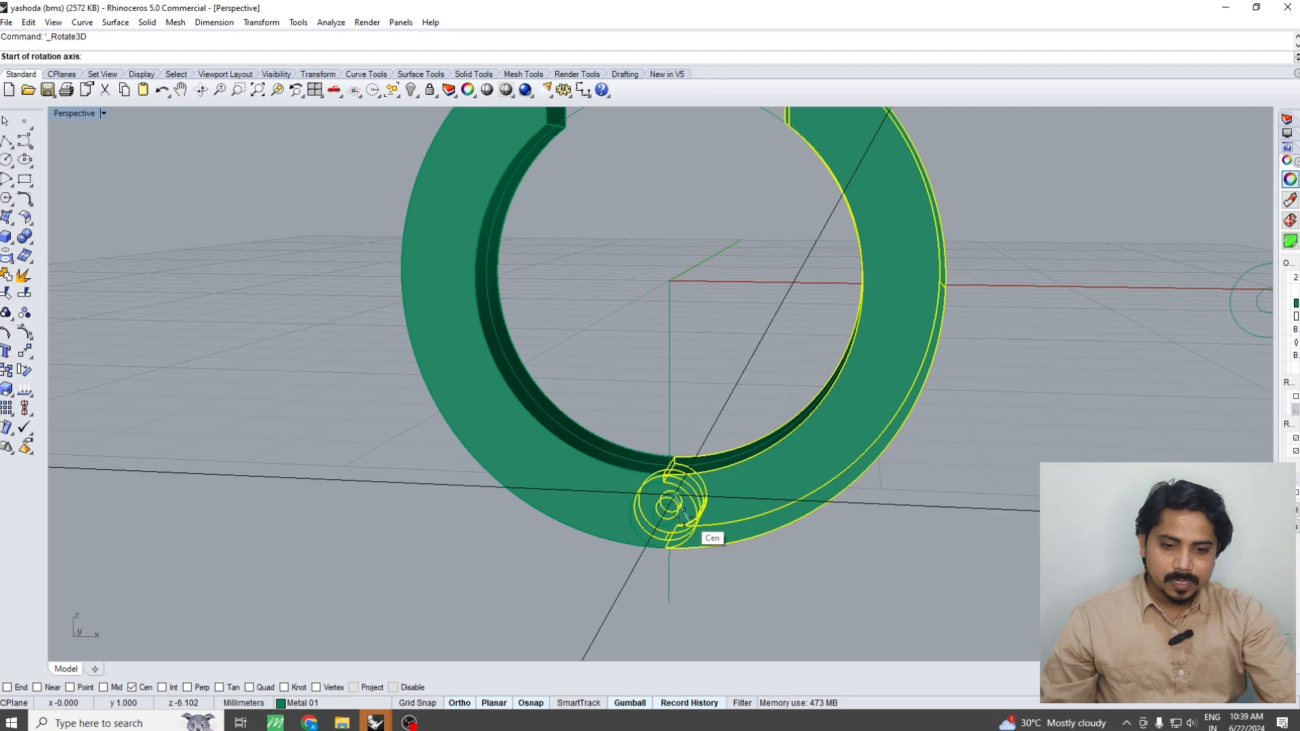
left_click(669, 517)
right_click_drag(677, 474, 728, 443)
left_click(661, 475)
left_click(942, 469, "shift")
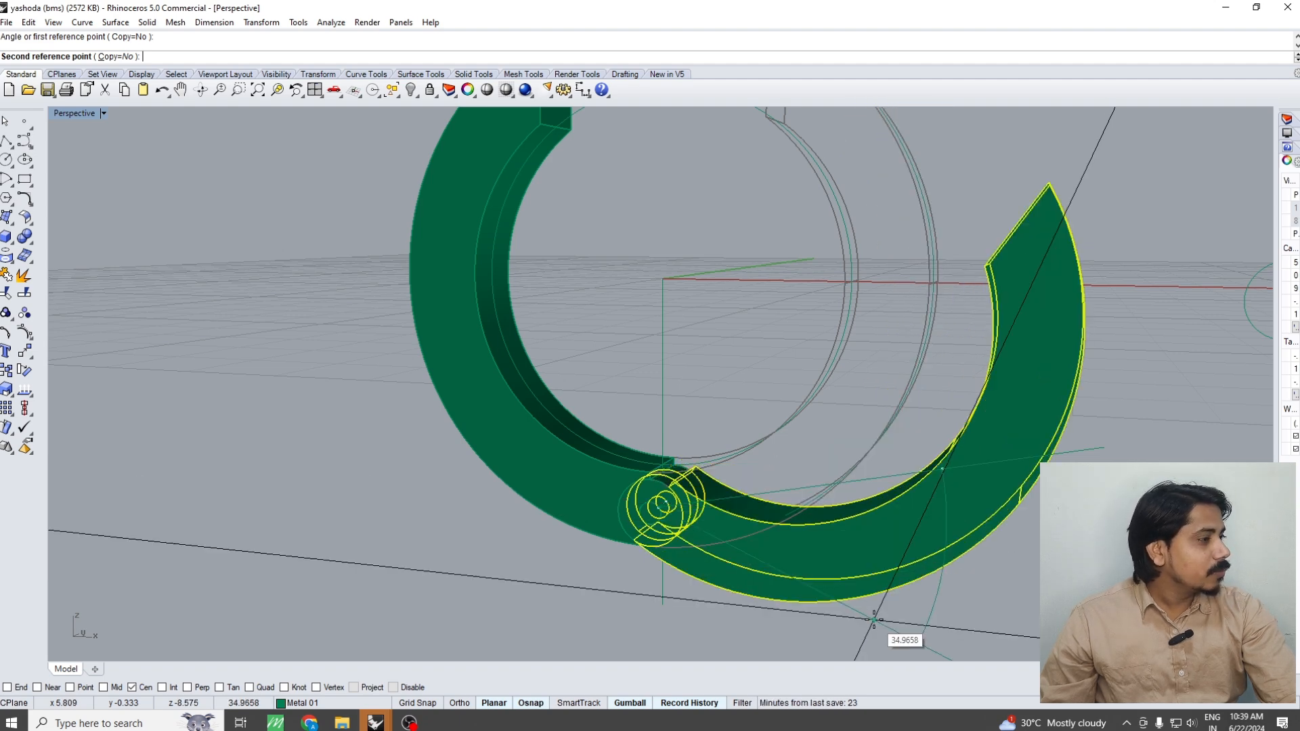
left_click(873, 620)
scroll(681, 534, "up", 5)
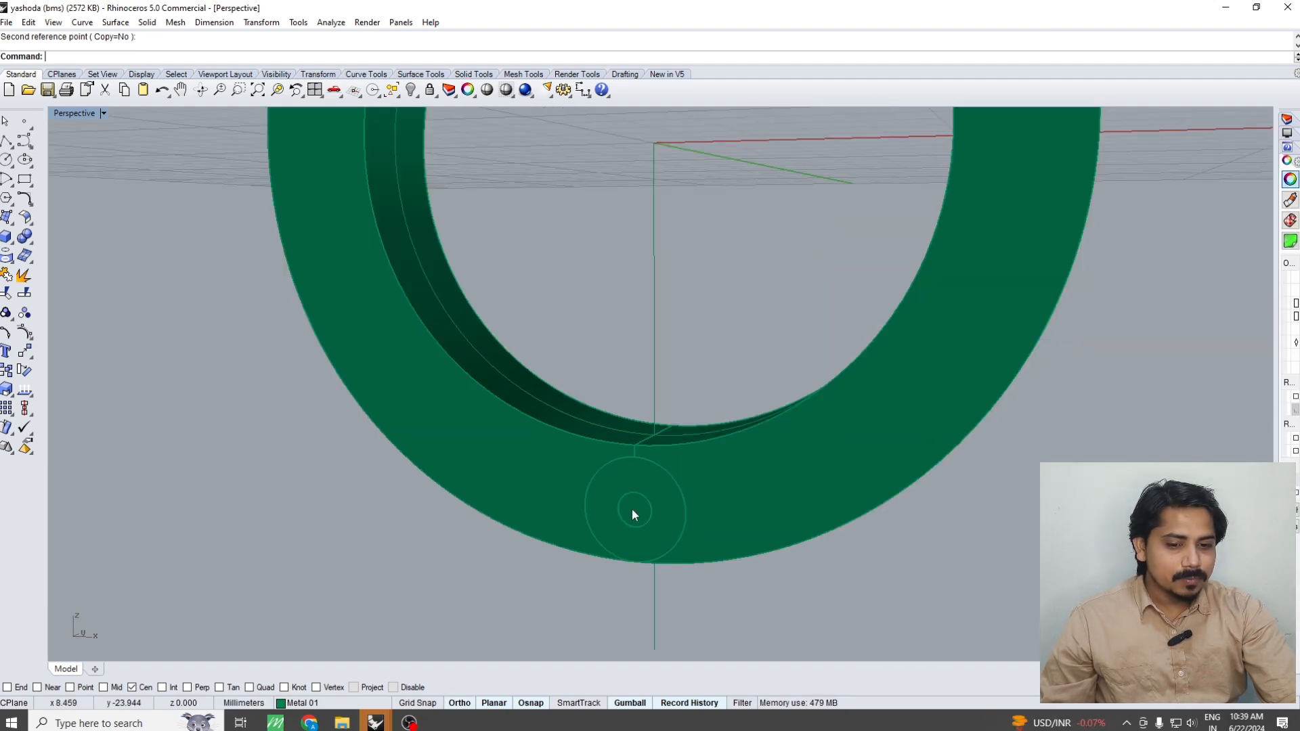
scroll(634, 514, "up", 3)
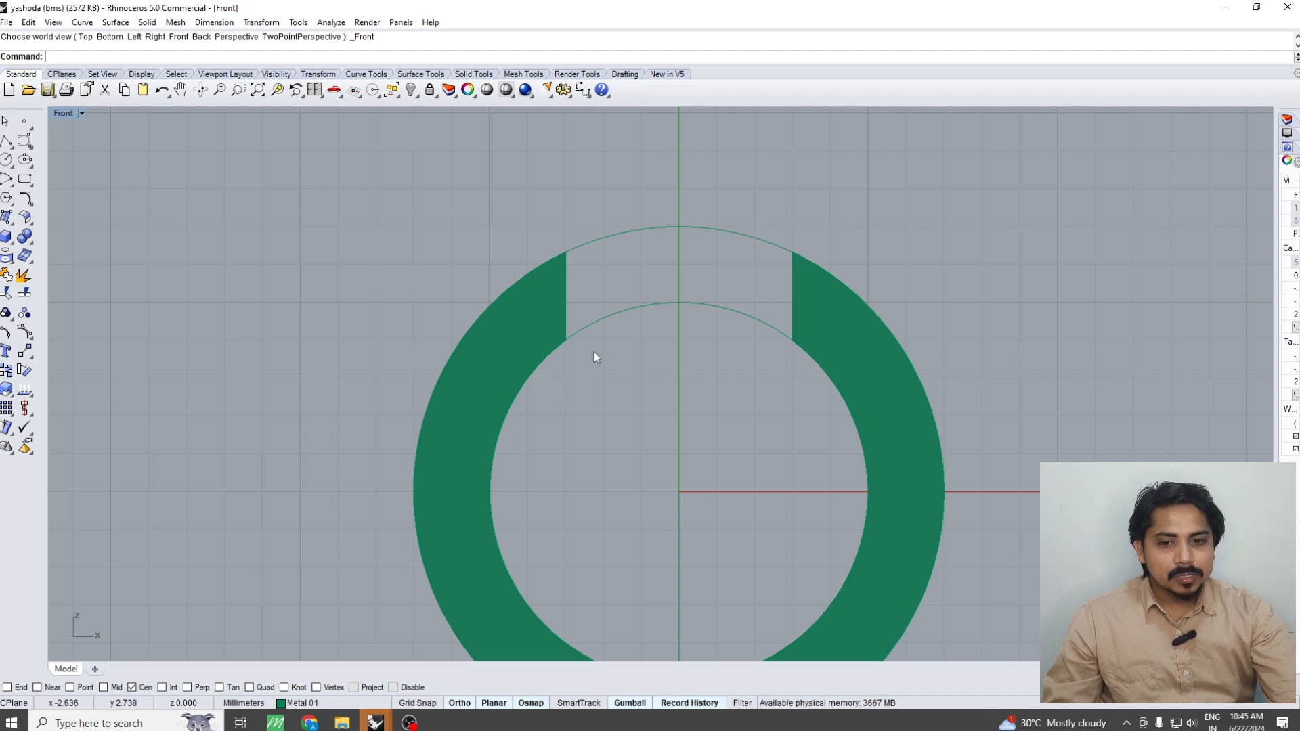
Inspect the ring's open upper ends and its right half from the Perspective, Front and Top views
key("ctrl+F1")
key("ctrl+F4")
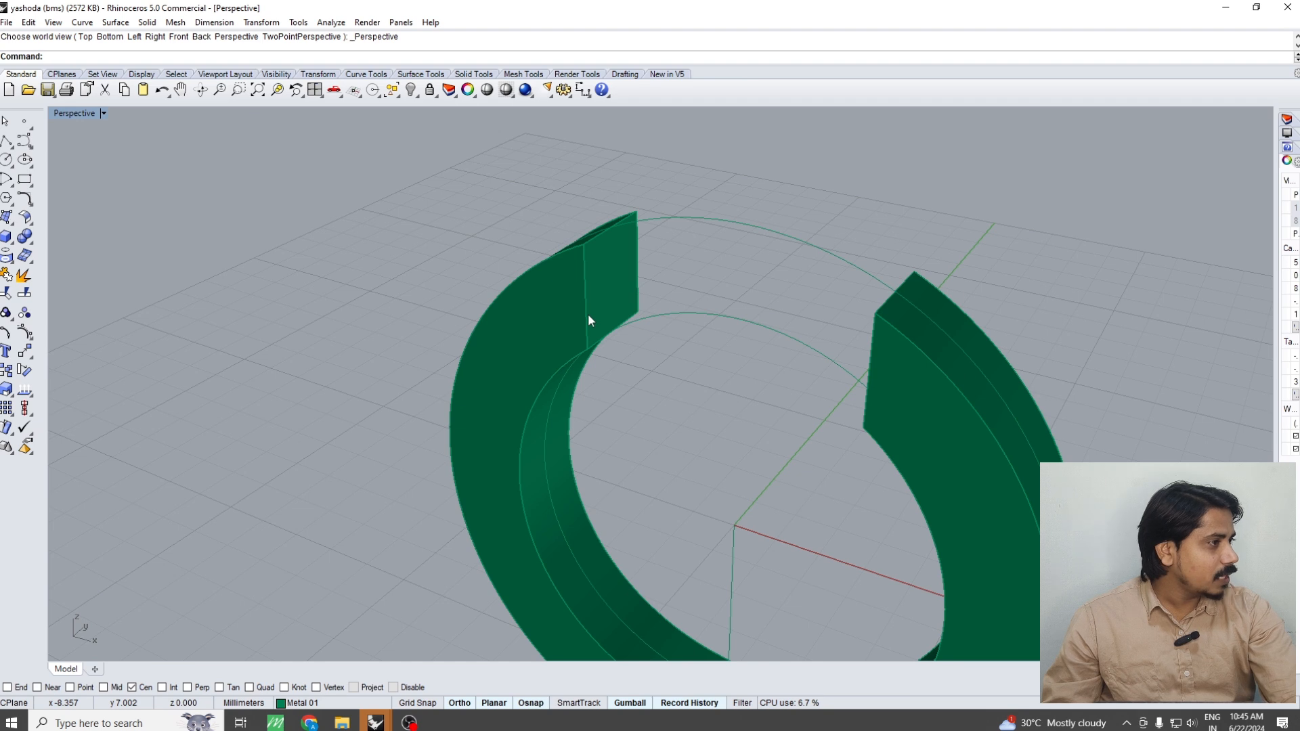
key("ctrl+F2")
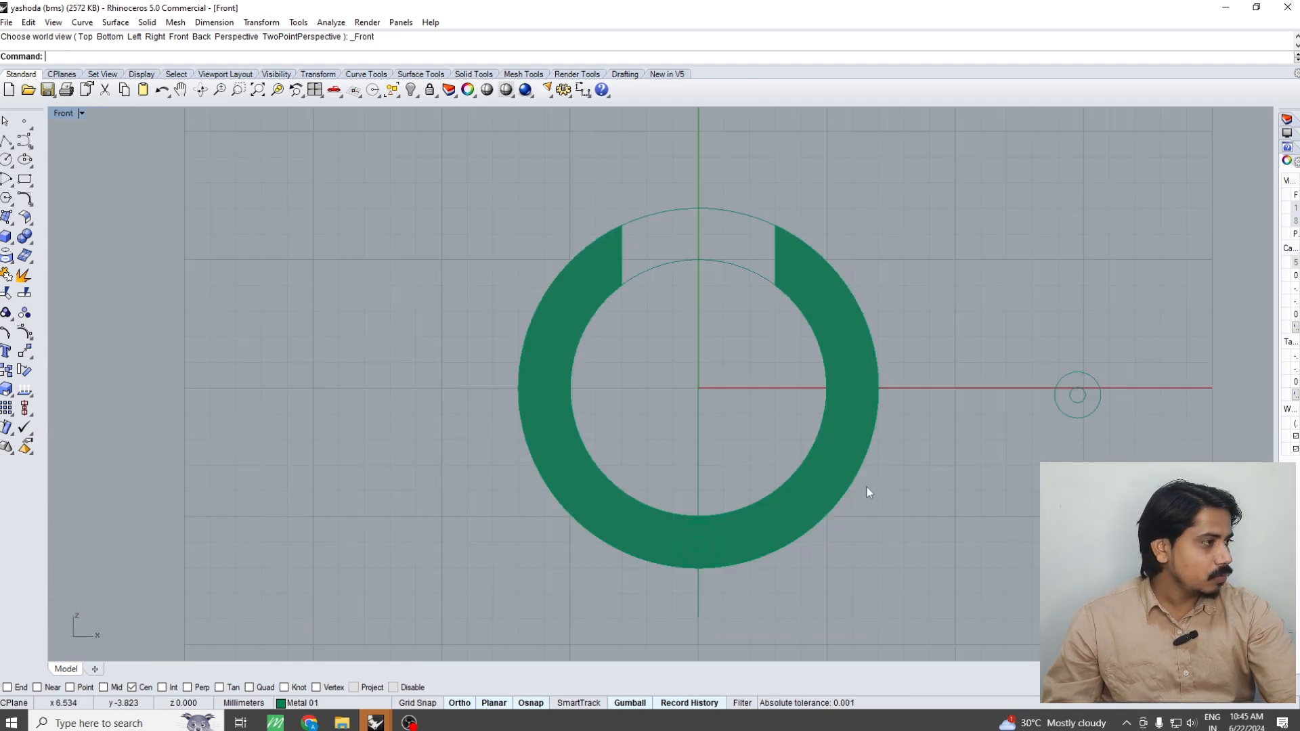
scroll(852, 490, "up", 2)
left_click(846, 482)
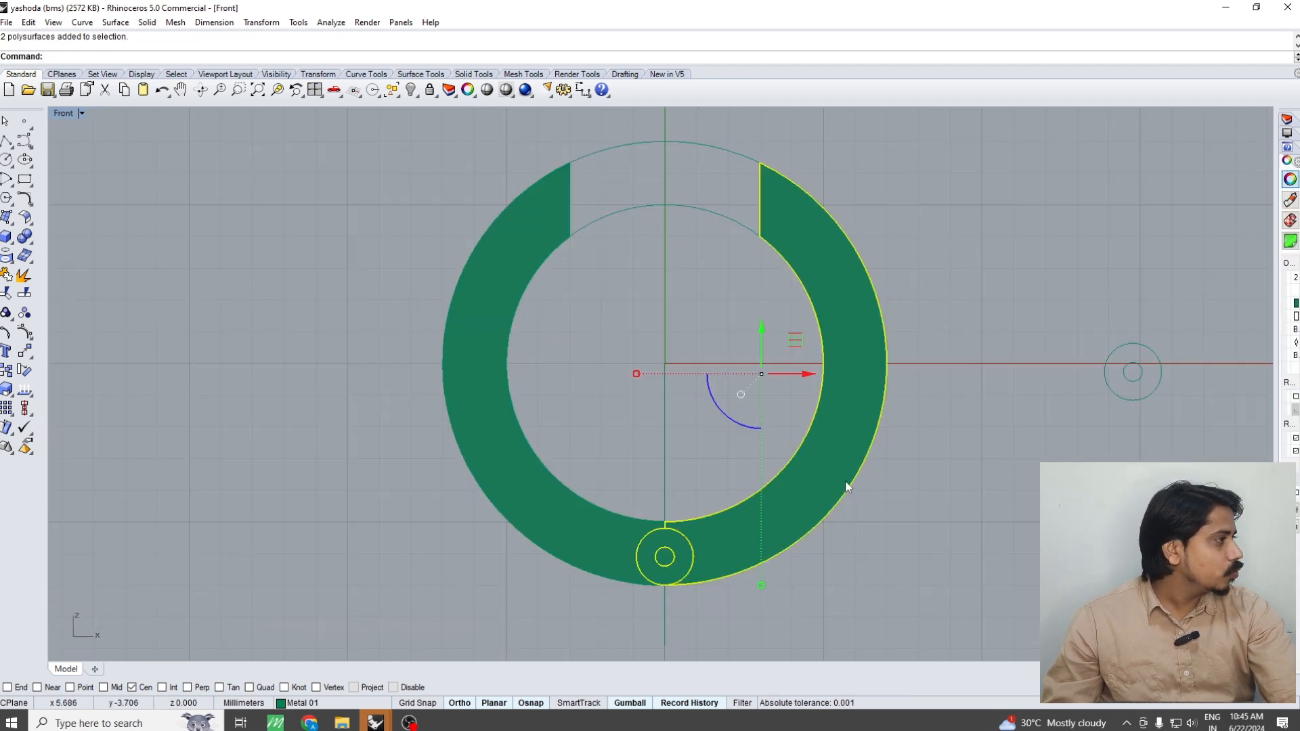
key("Escape")
key("ctrl+F1")
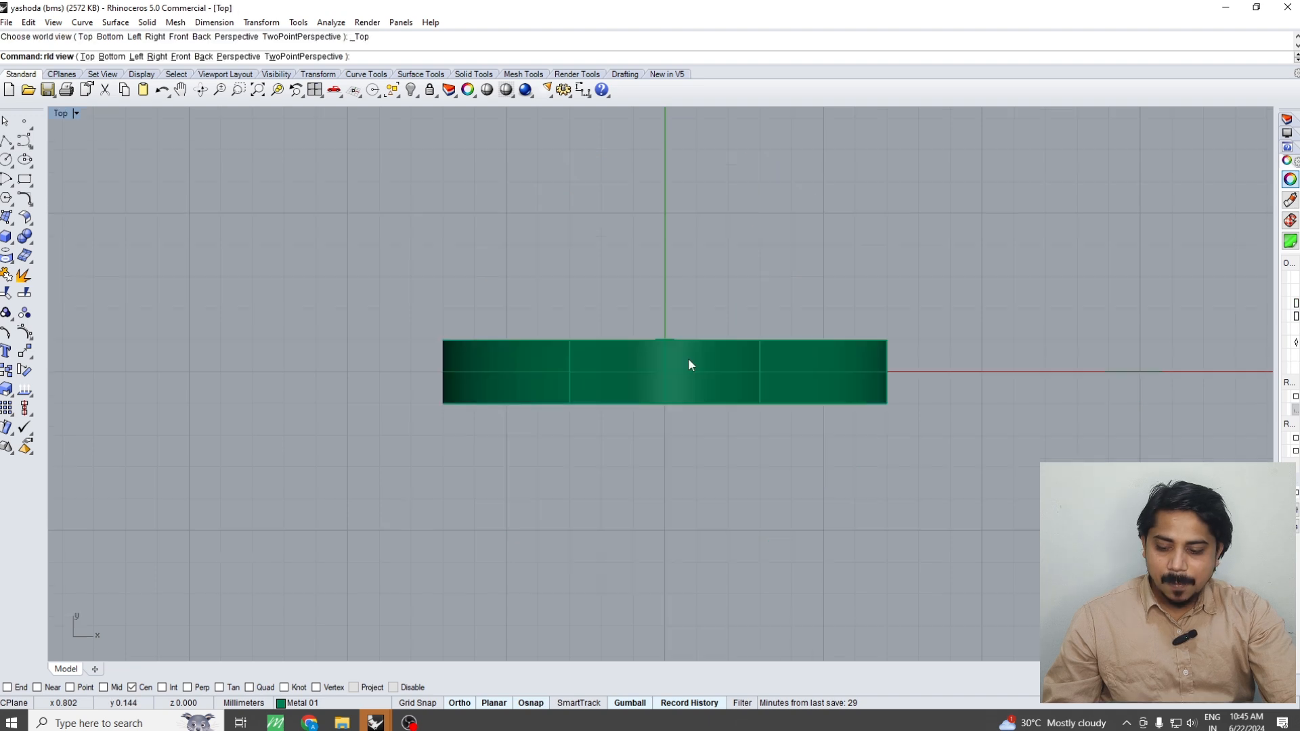
Duplicate the two vertical edges and the lower edge of the left half's upper end face as curves
key("ctrl+F4")
scroll(574, 210, "up", 4)
type("de")
key("Return")
right_click_drag(574, 194, 571, 384)
left_click(570, 383)
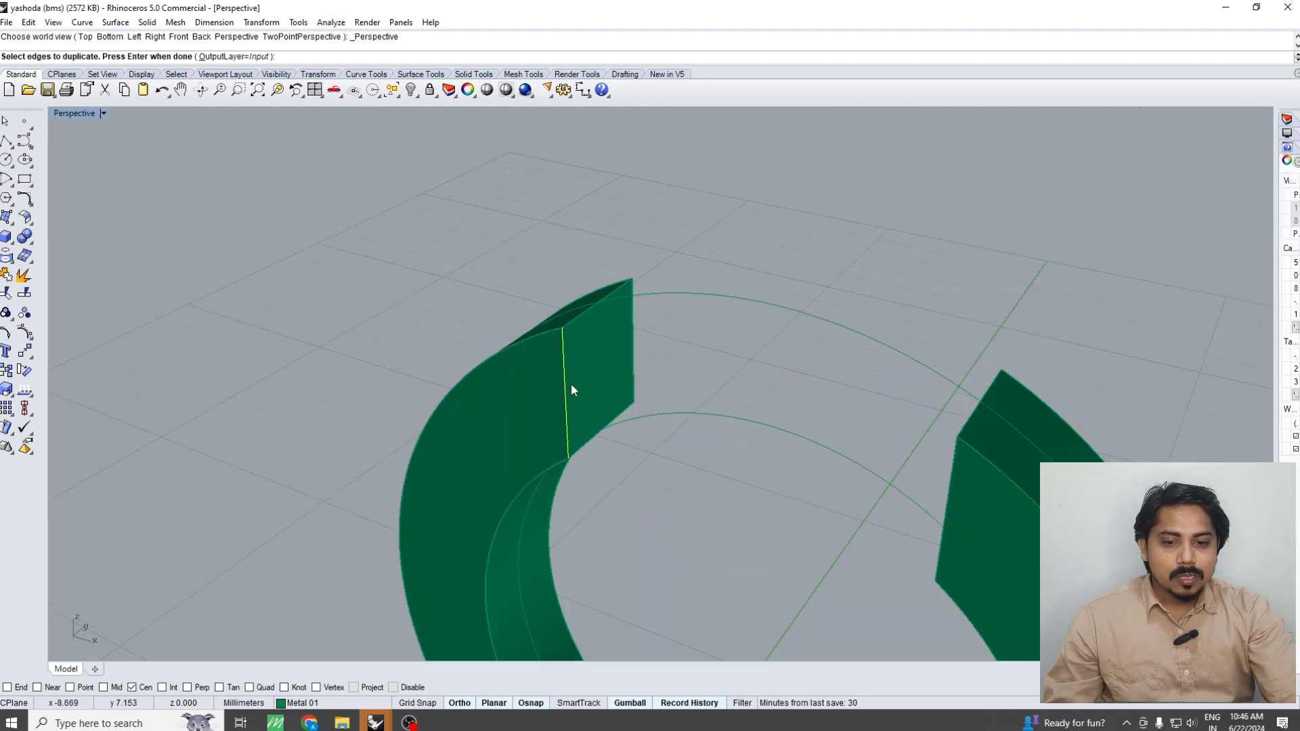
key("Return")
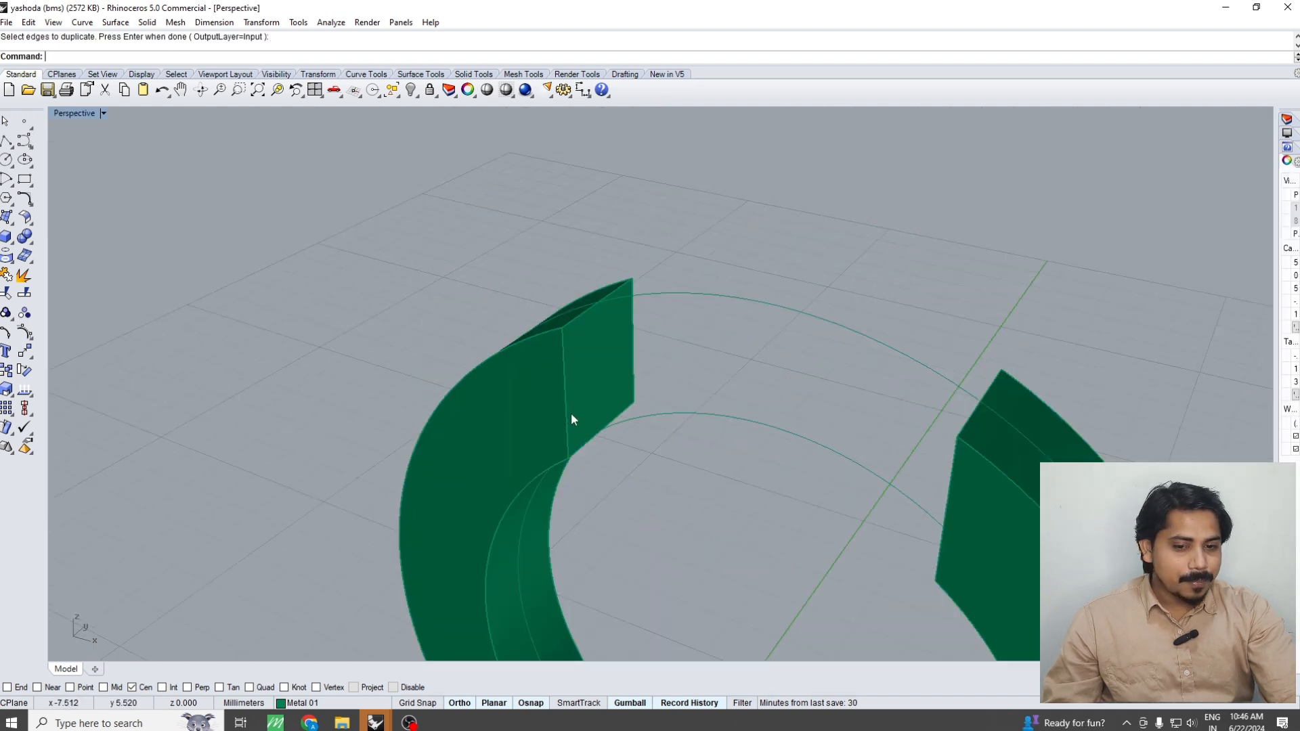
right_click(568, 392)
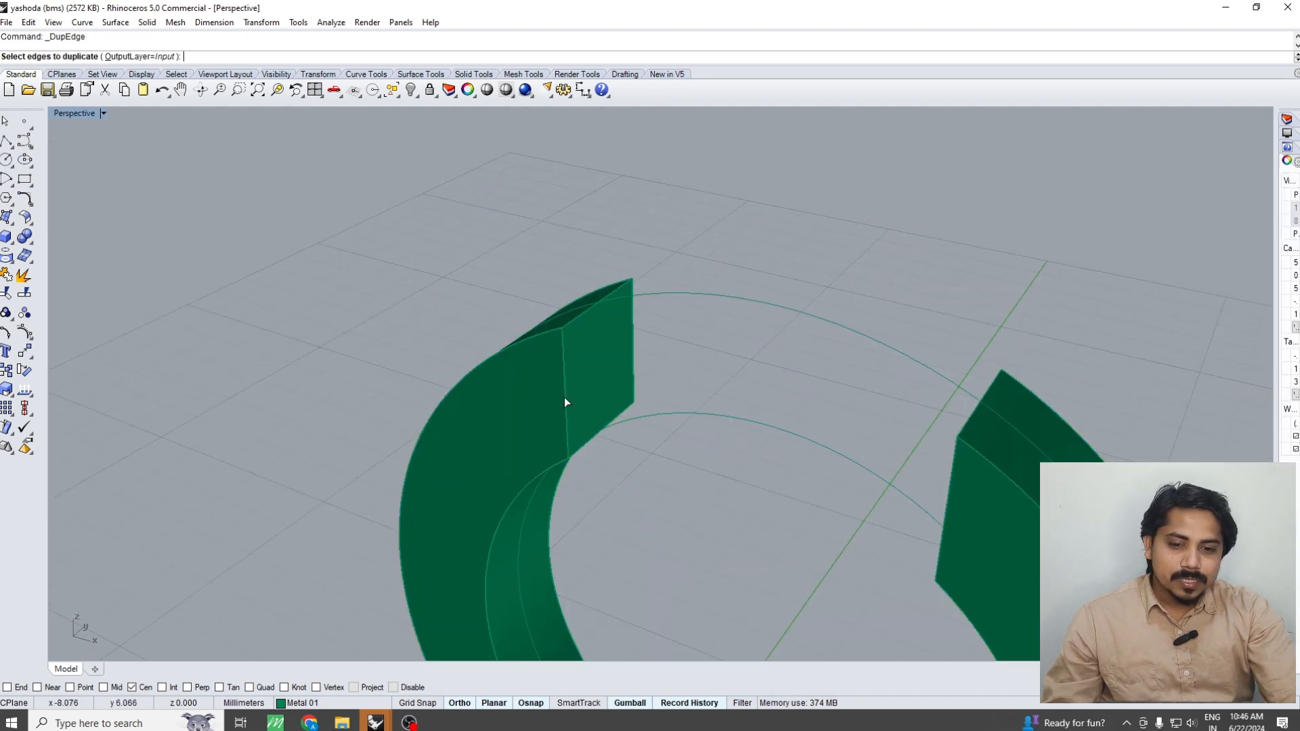
left_click(564, 396)
key("Return")
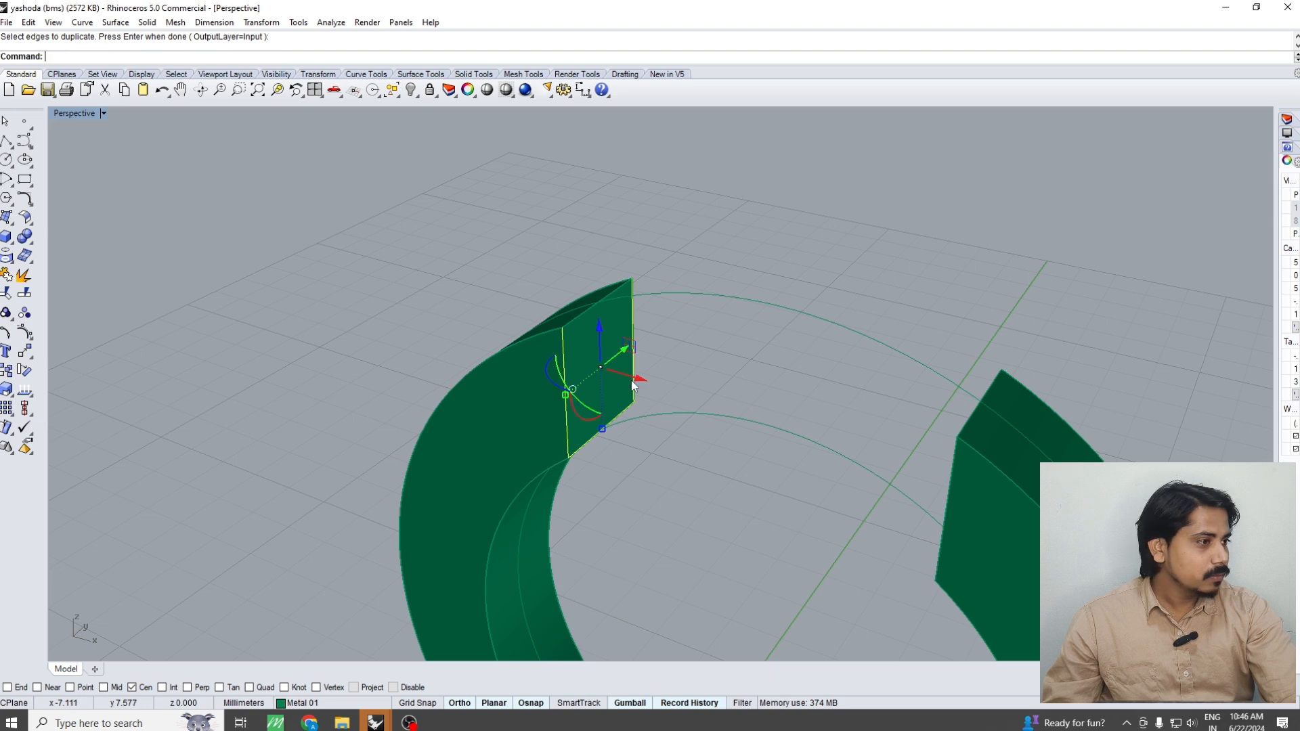
Show control points on the duplicated edges and move the lower ones straight down past the ring's inner curve in the Front view
key("ctrl+F2")
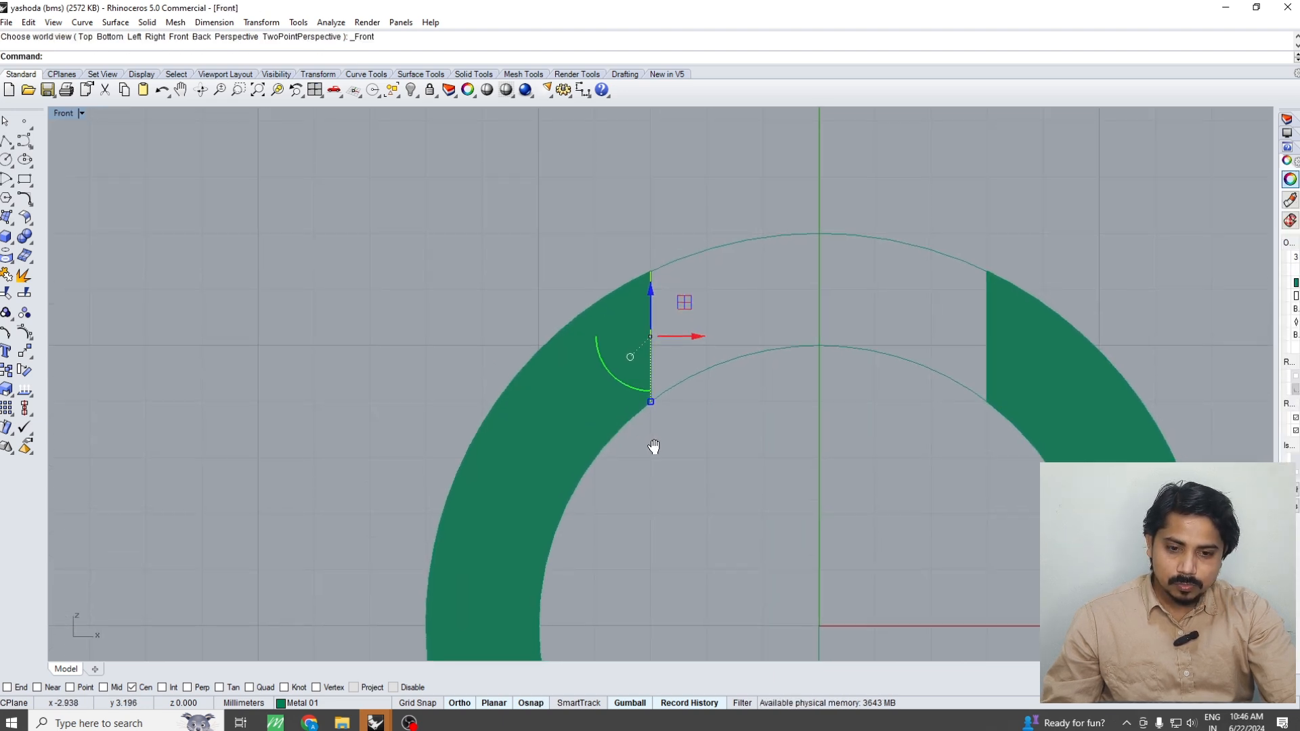
key("ctrl+F1")
key("ctrl+F3")
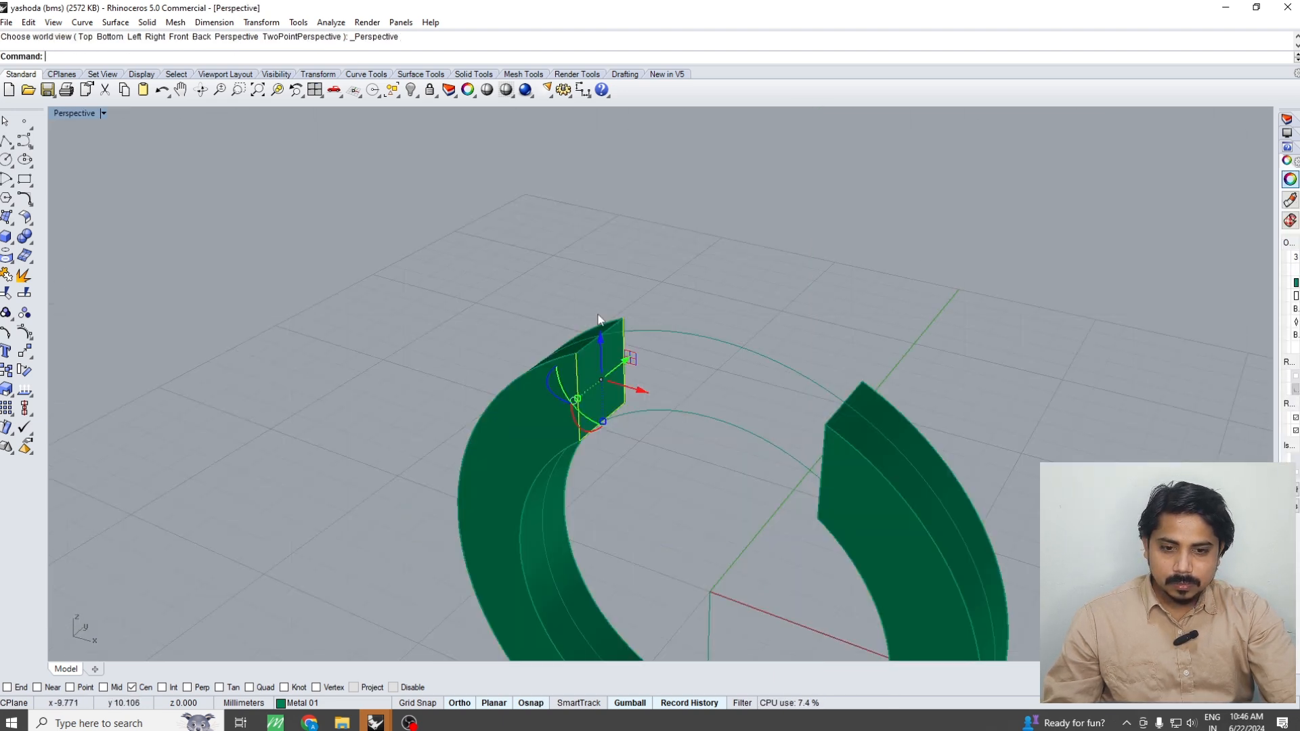
scroll(589, 352, "up", 3)
type("P")
key("Escape")
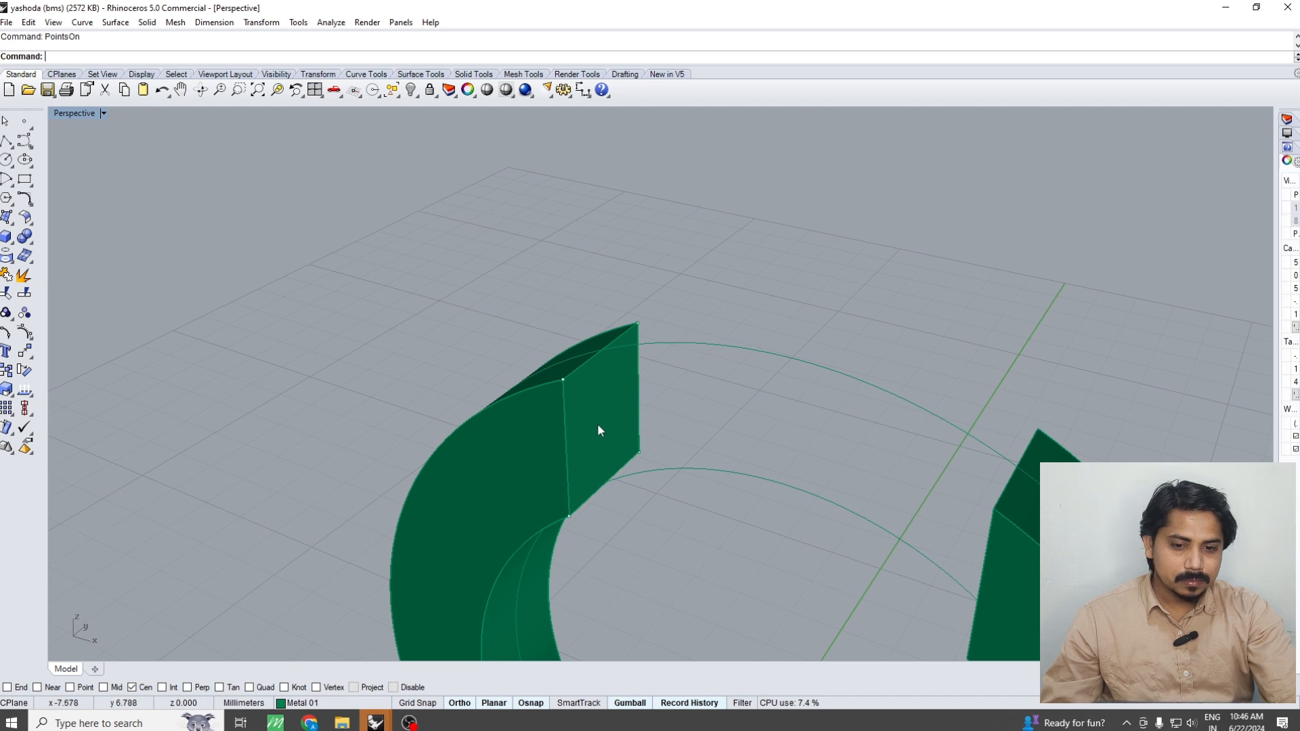
key("ctrl+F3")
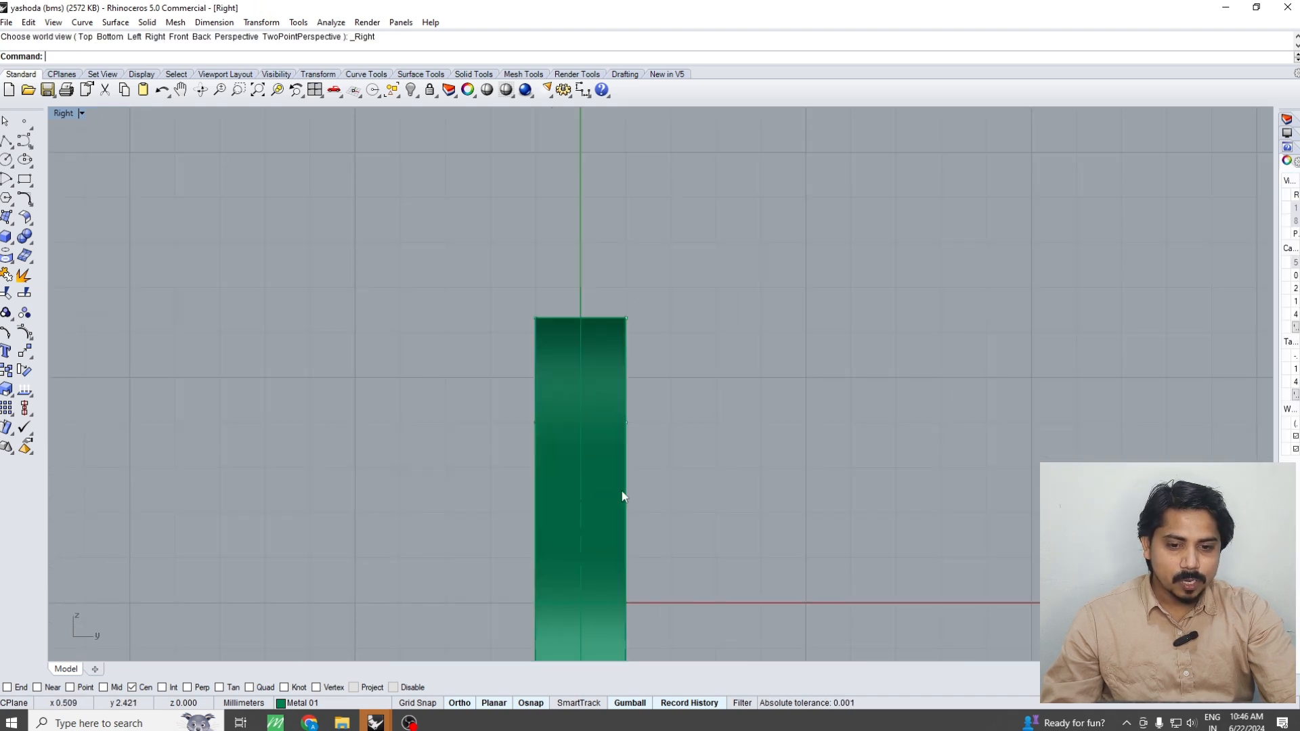
key("ctrl+F2")
left_click_drag(708, 420, 623, 522)
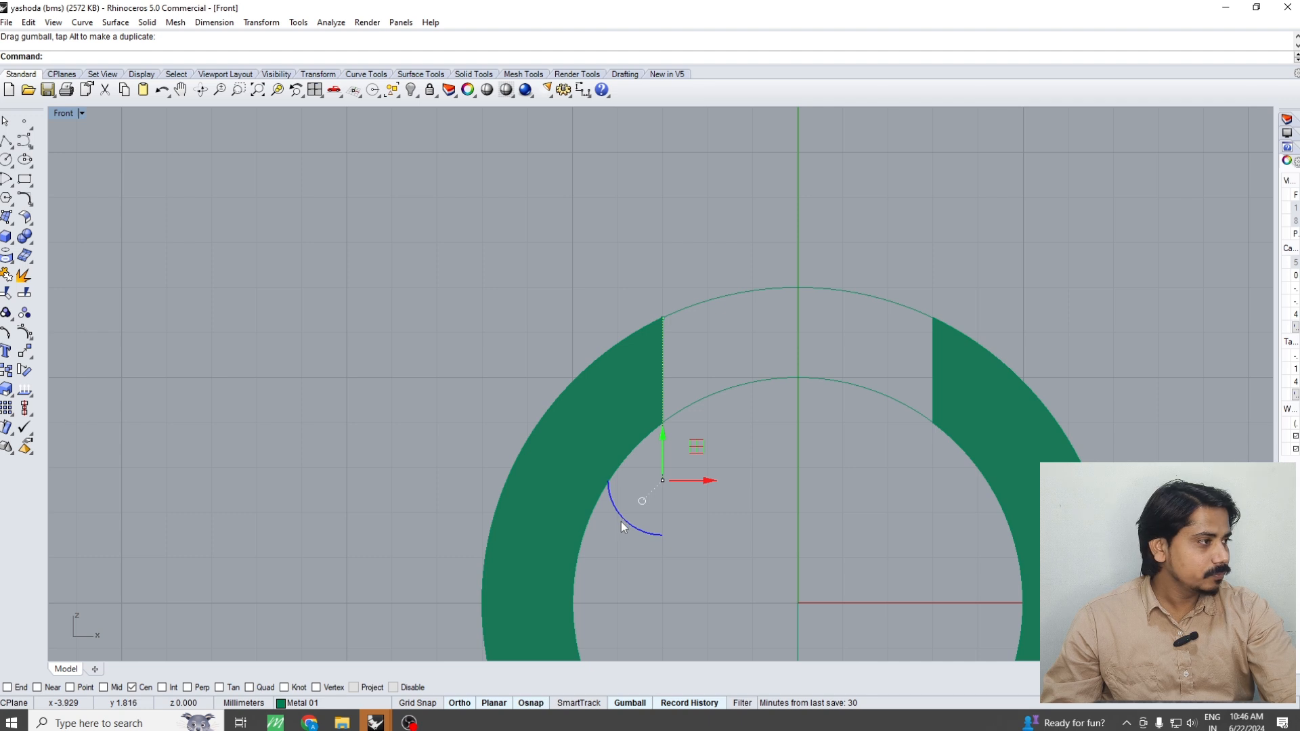
left_click_drag(666, 444, 667, 447)
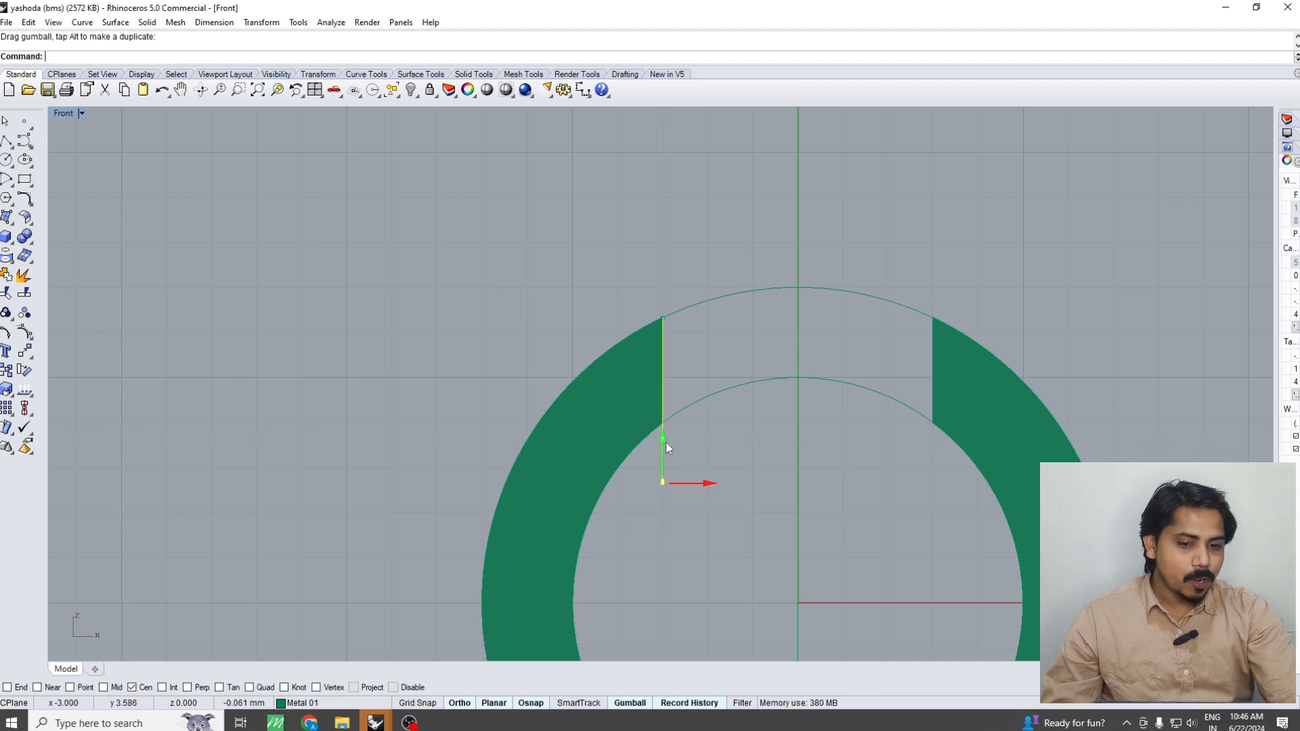
key("Escape")
Duplicate the upper edge of the left half's end face to complete the rectangular outline
key("ctrl+F1")
key("ctrl+F4")
right_click_drag(725, 452, 583, 433)
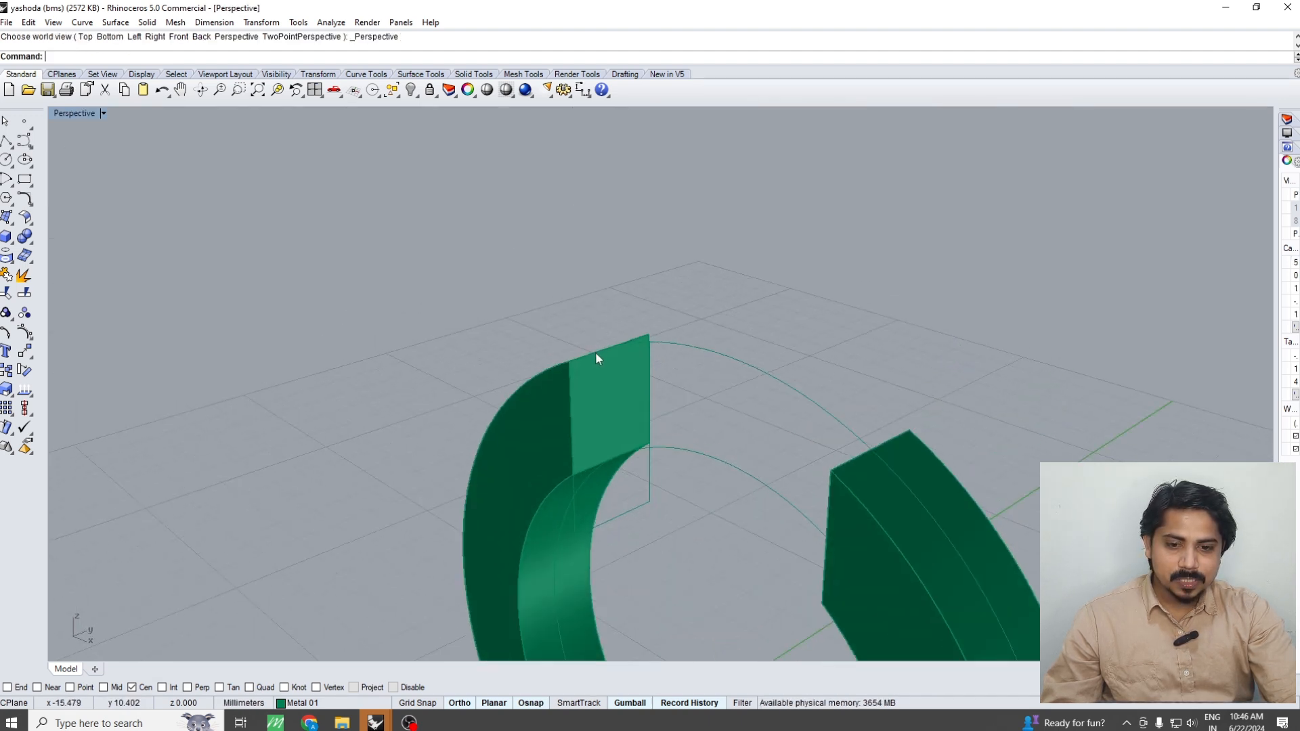
key("Return")
left_click(594, 354)
key("Return")
Remove the four outline curves from the left half's group and join them into one closed rectangle
key("ctrl+a")
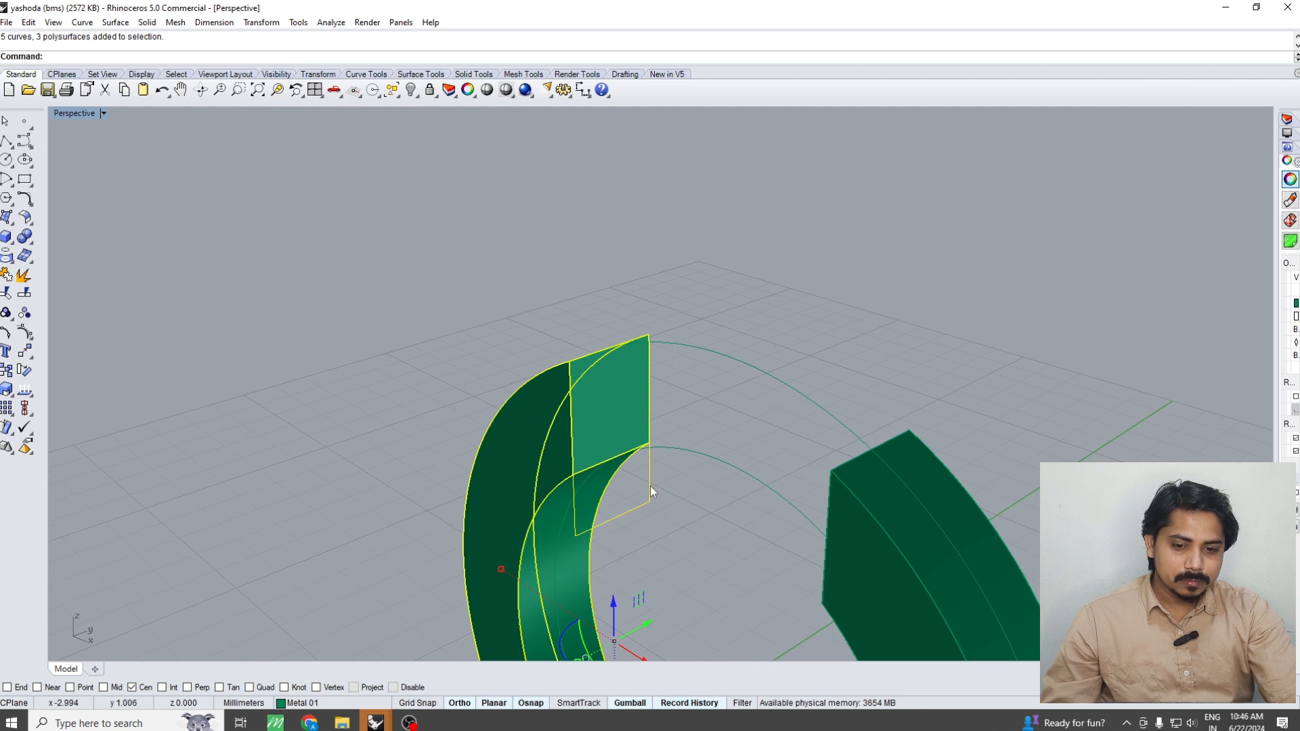
key("Escape")
key("ctrl+shift+g")
left_click(649, 485)
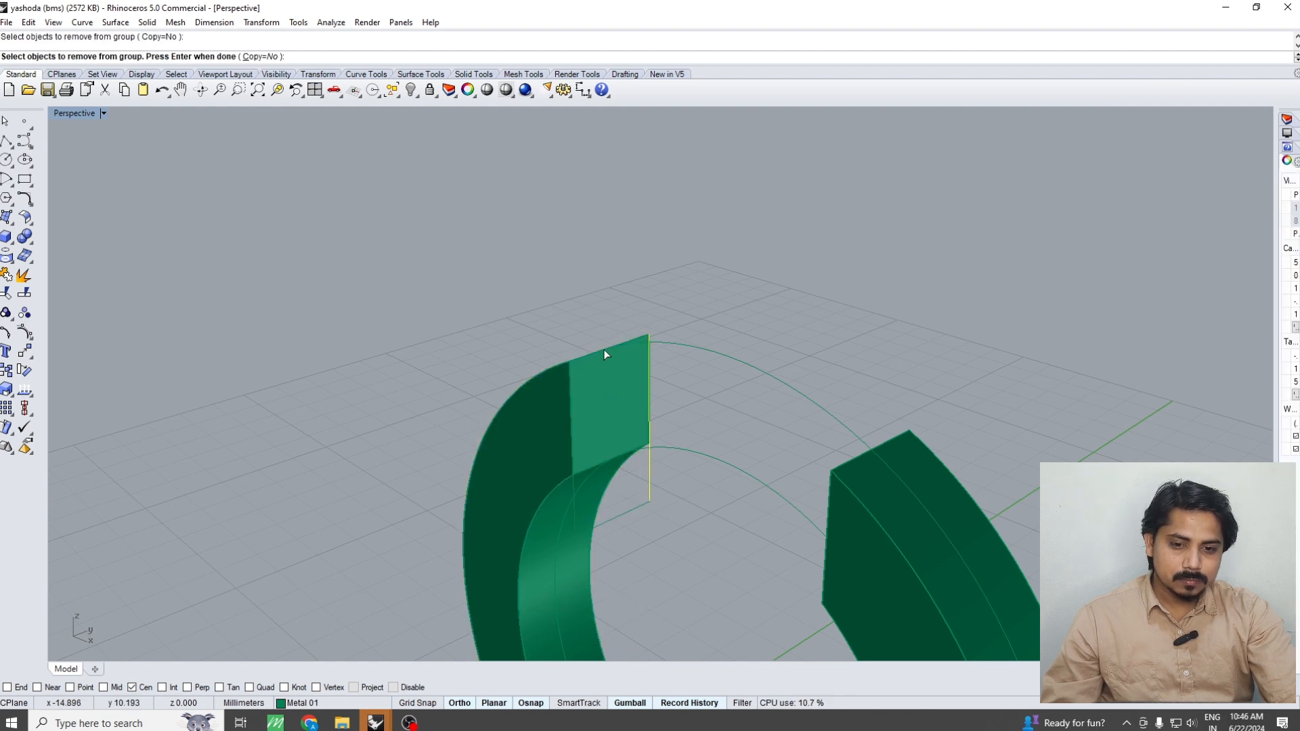
left_click(603, 347)
left_click(639, 383)
left_click(579, 523)
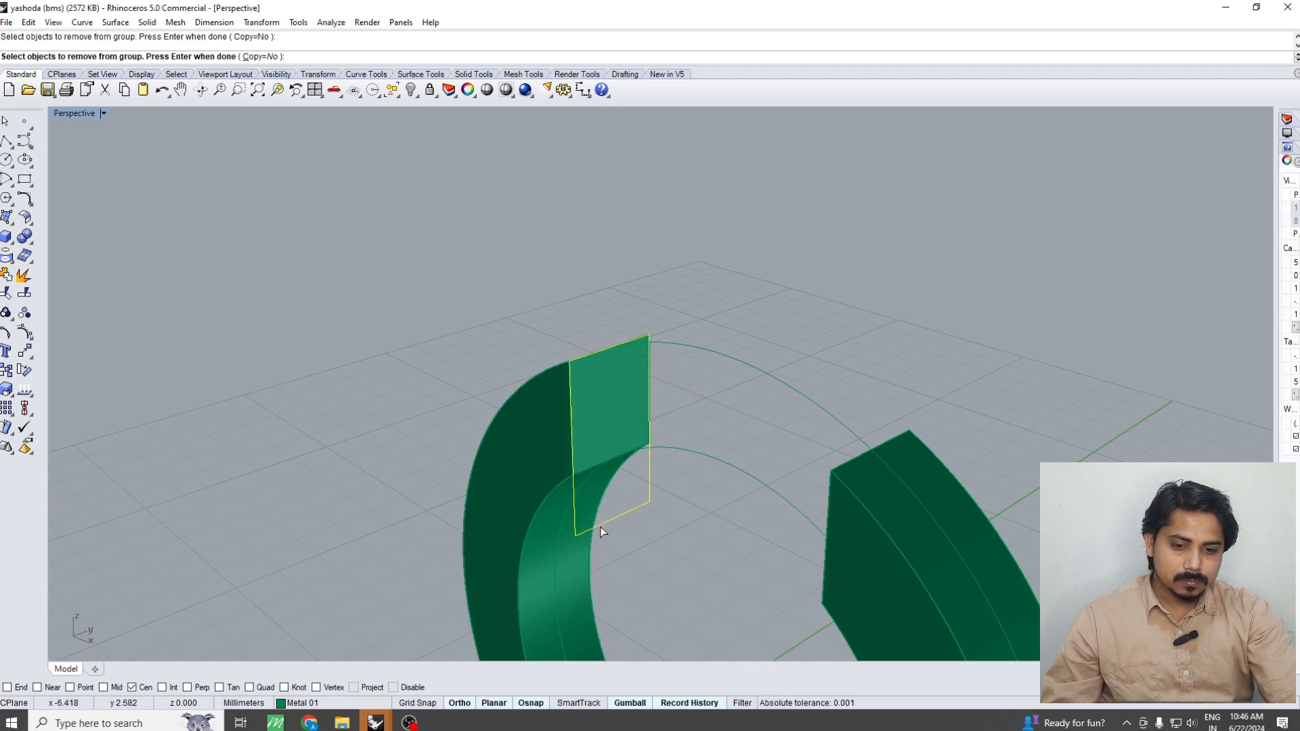
key("Return")
key("ctrl+j")
key("Escape")
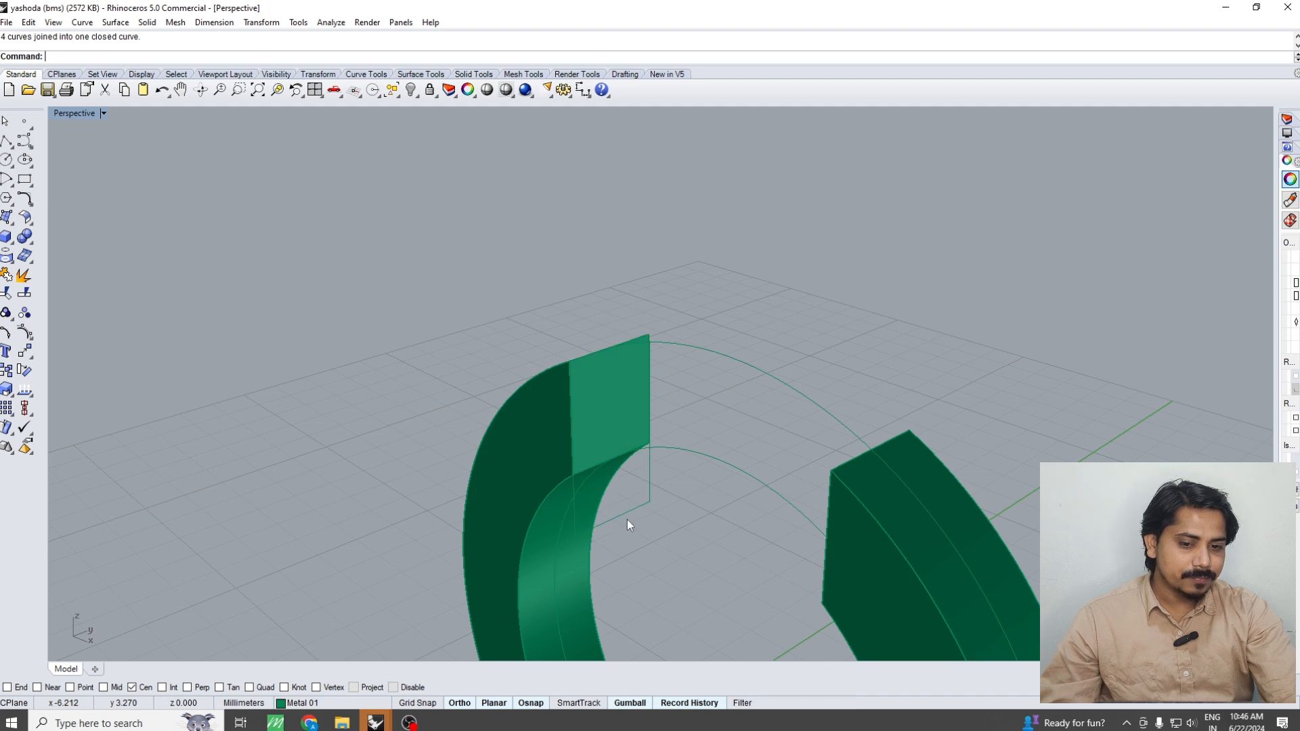
Extrude the closed rectangle as a solid about 1.3 mm along X into the left half in the Front view
left_click(627, 523)
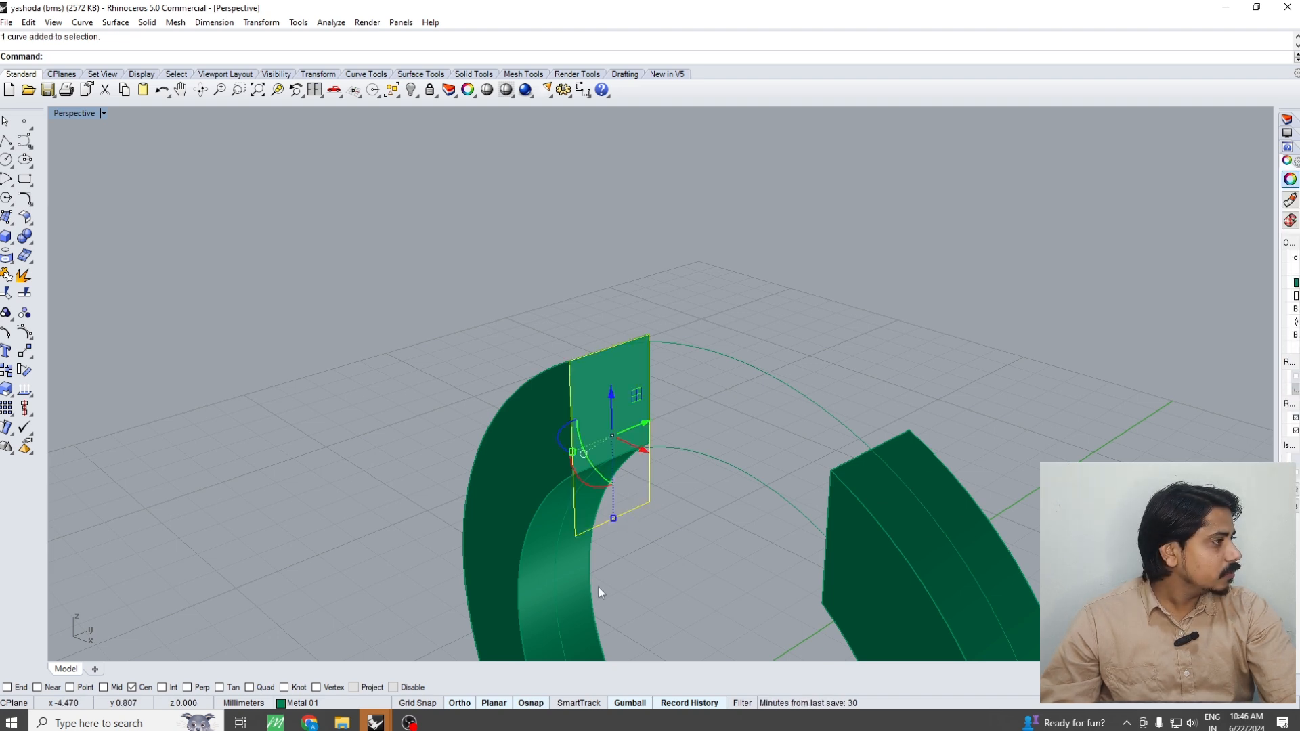
key("ctrl+F2")
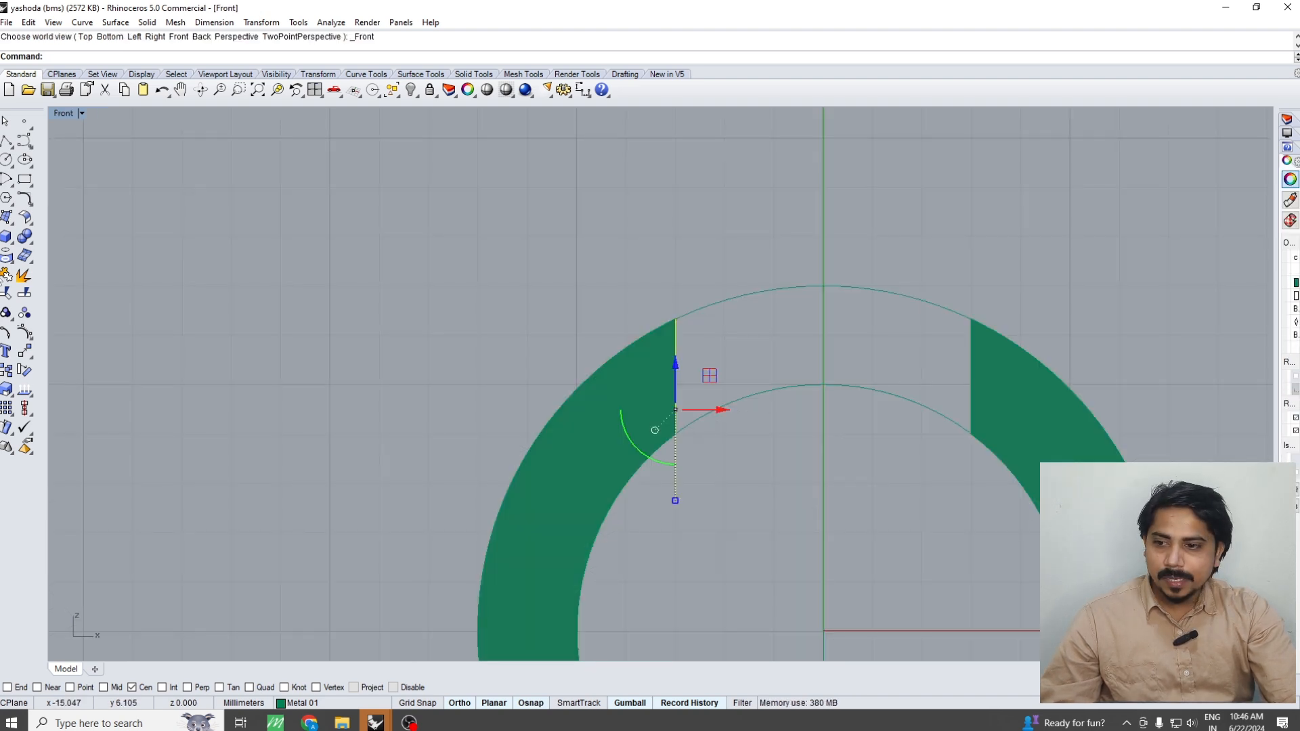
left_click(7, 238)
left_click(71, 284)
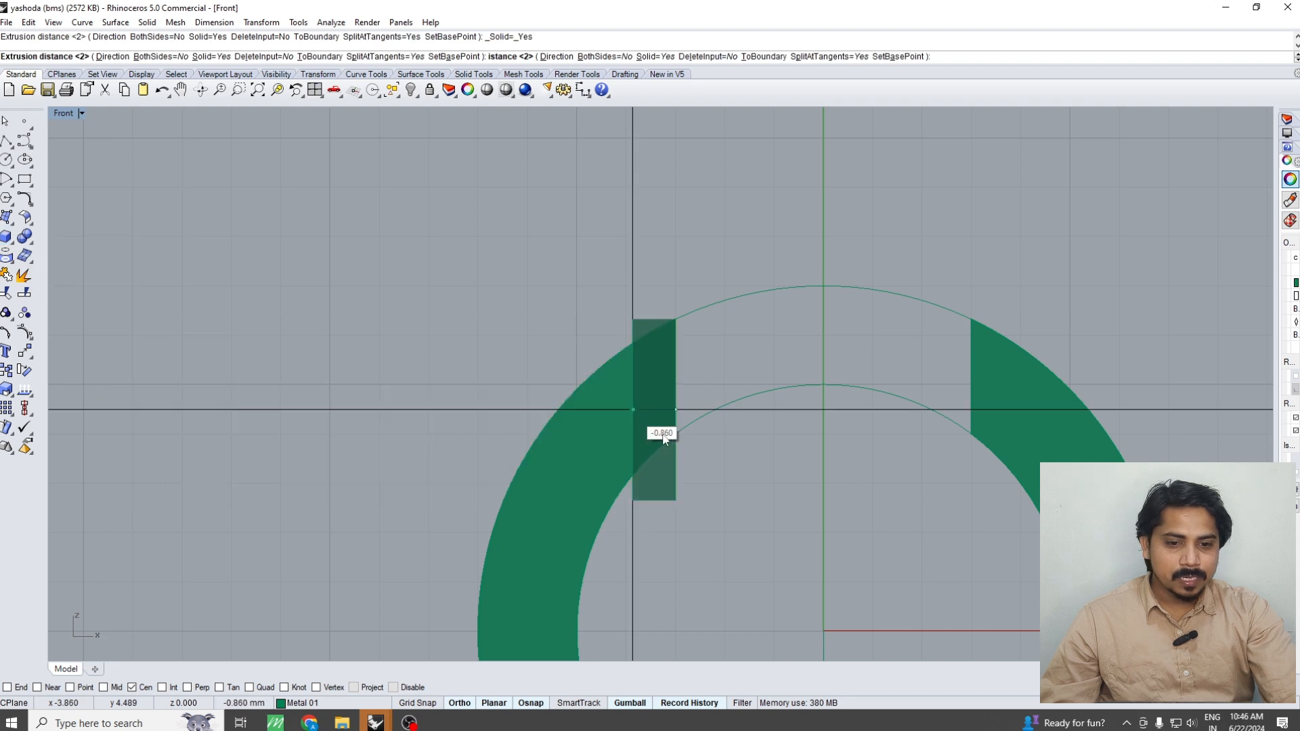
scroll(653, 447, "up", 2)
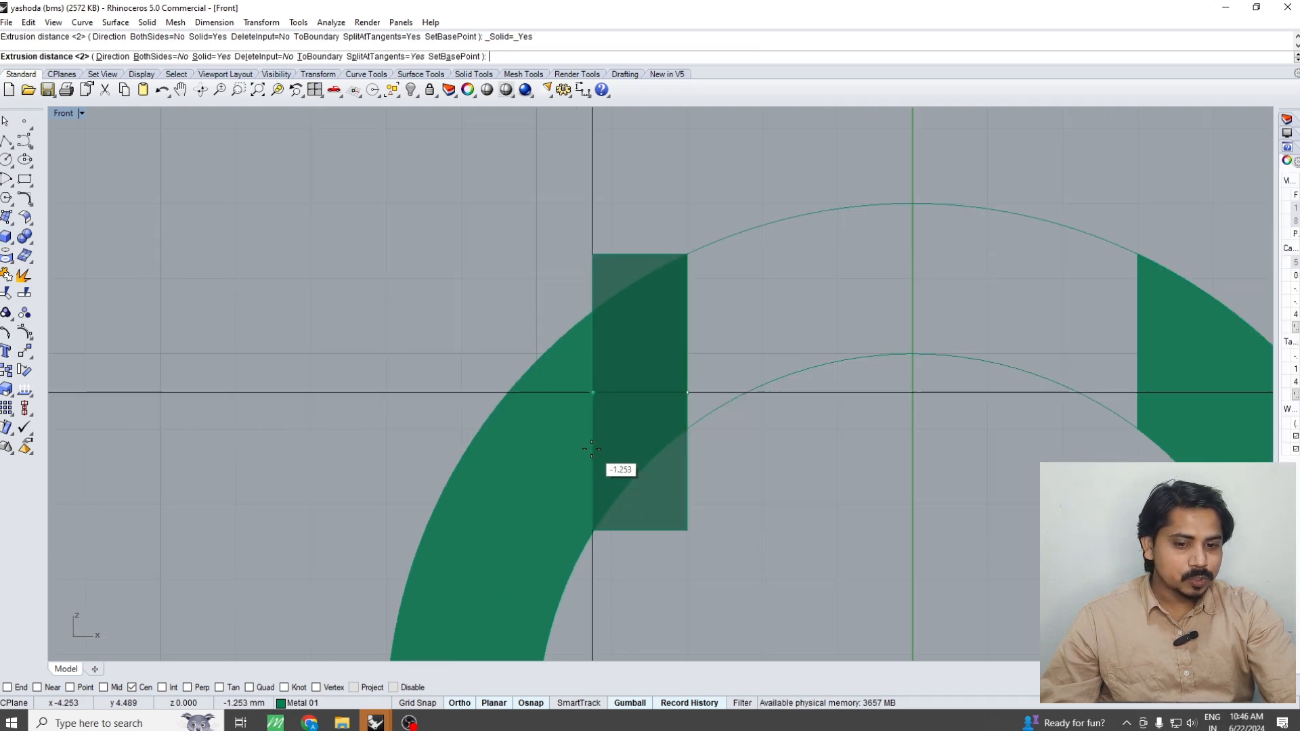
left_click(590, 449)
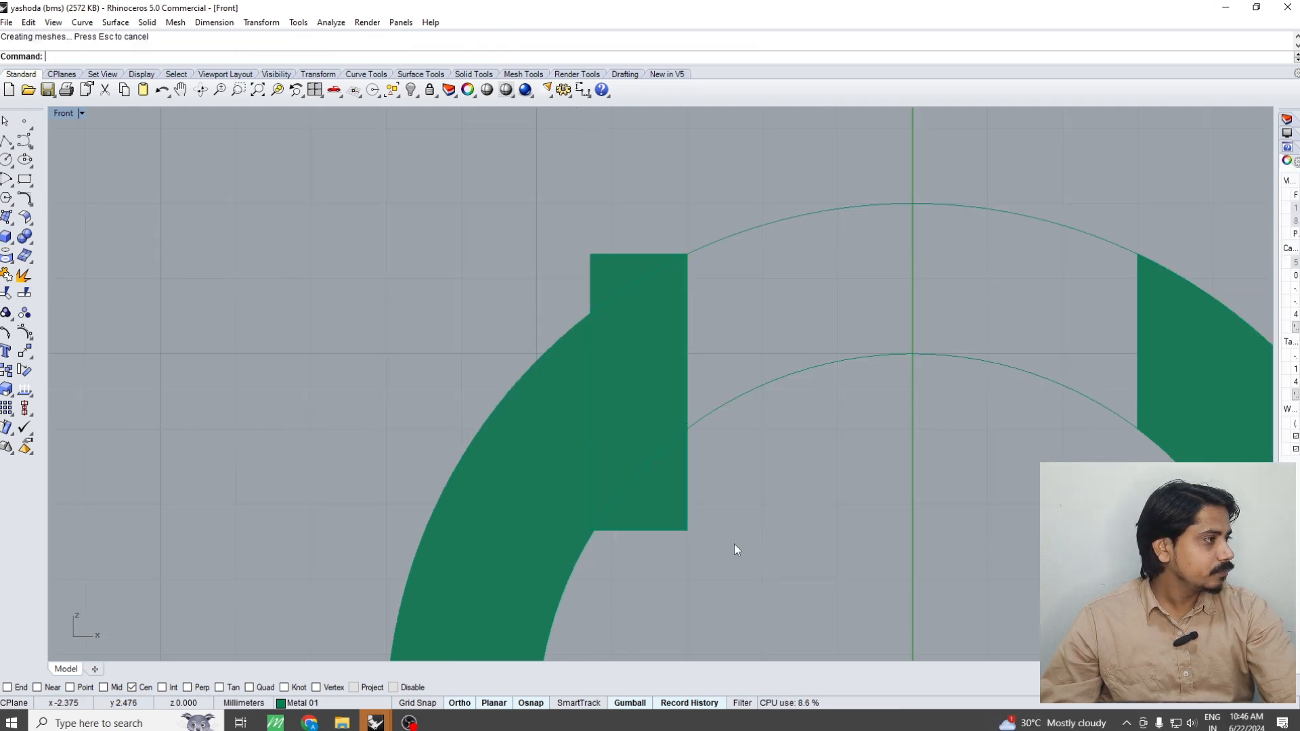
left_click(663, 498)
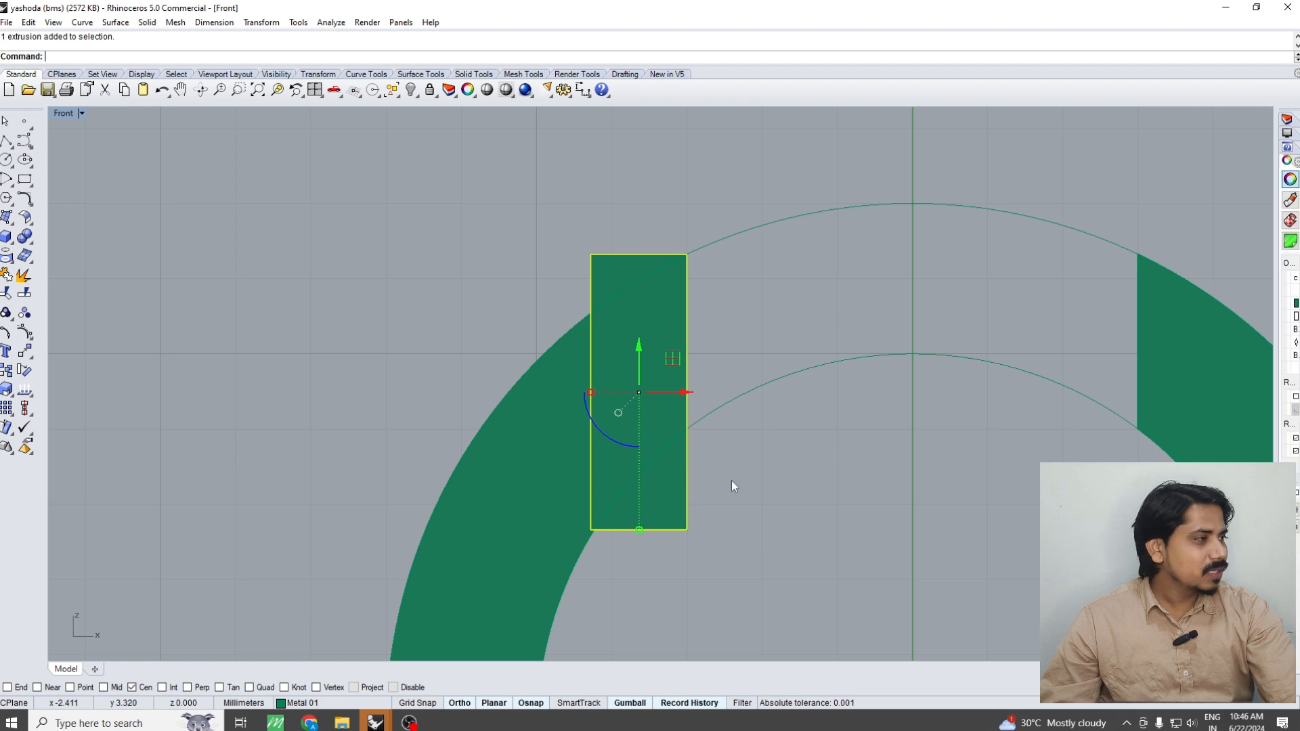
key("Escape")
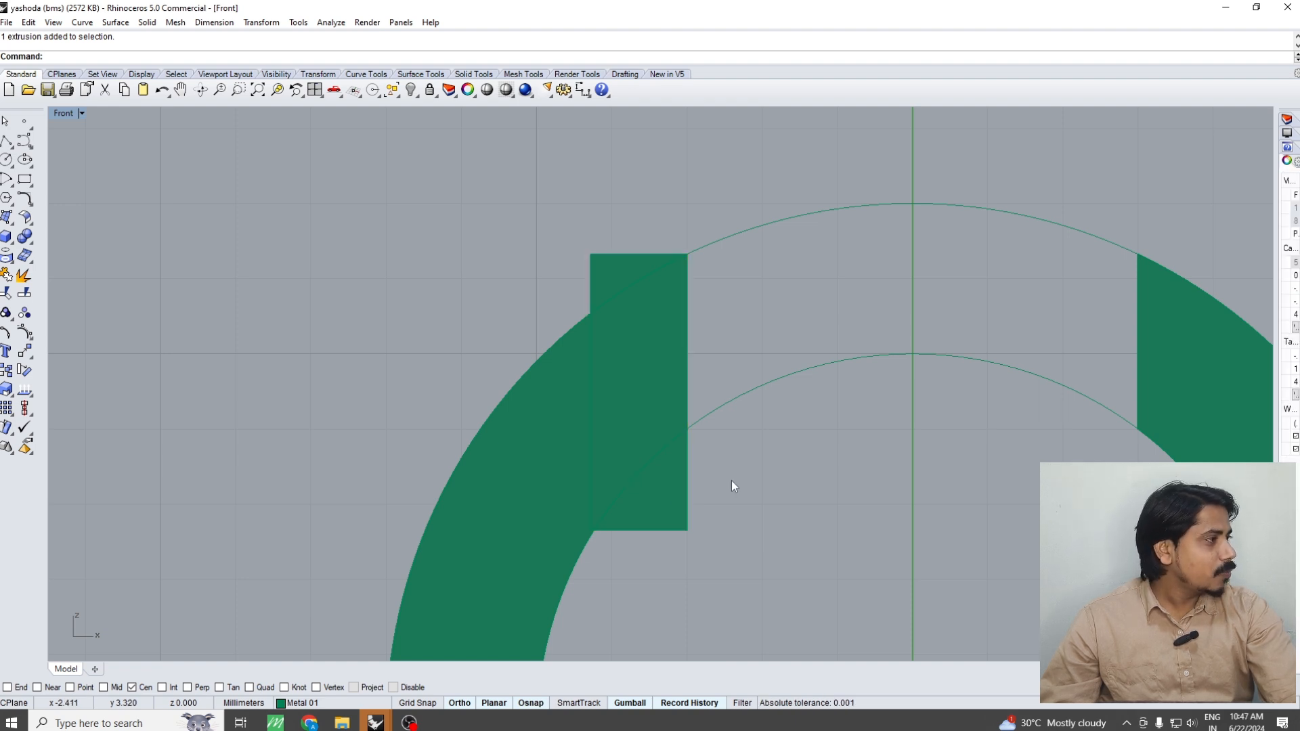
scroll(731, 480, "down", 3)
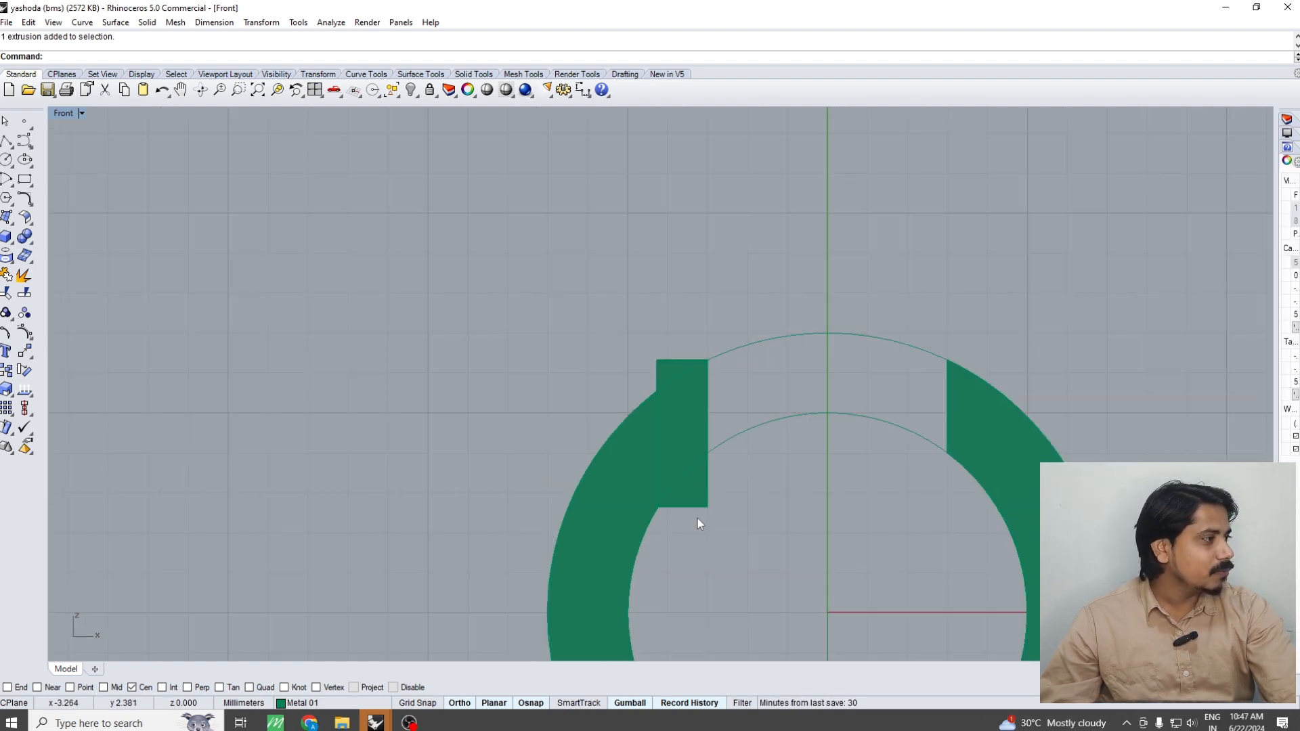
scroll(697, 518, "down", 2)
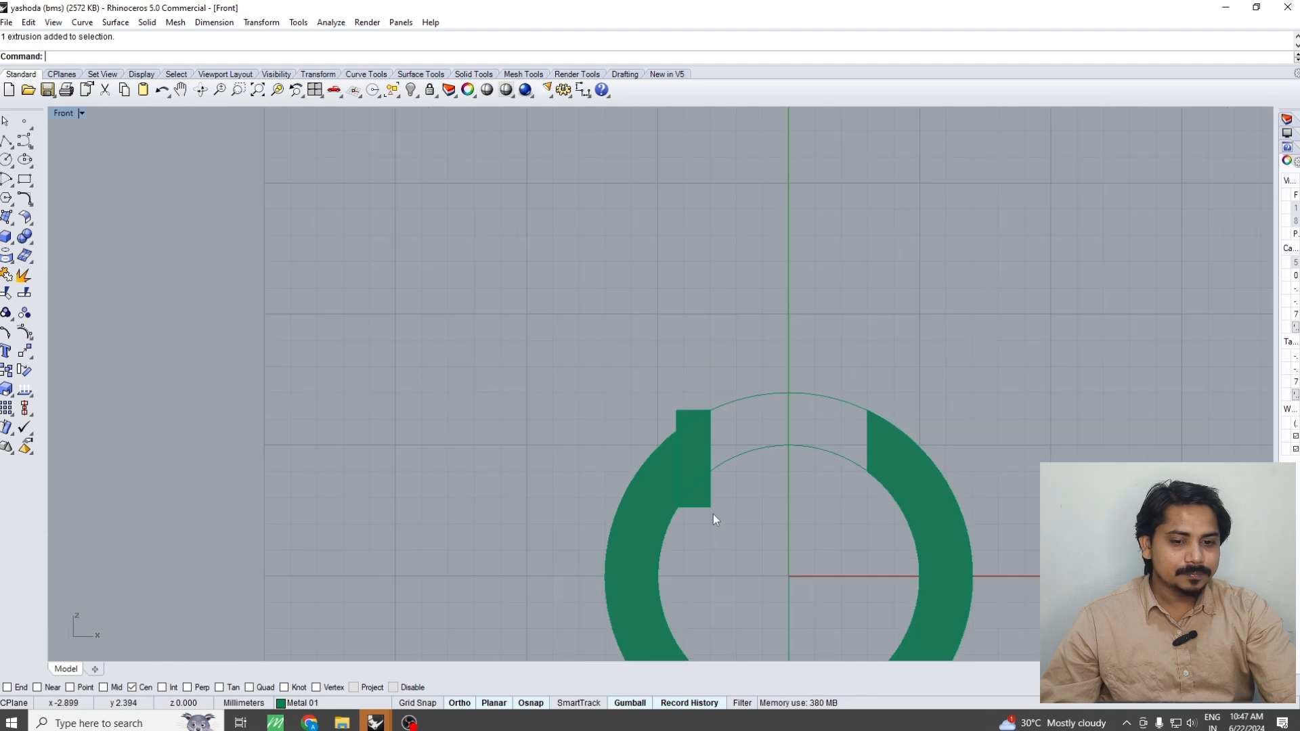
left_click(711, 499)
scroll(714, 474, "up", 3)
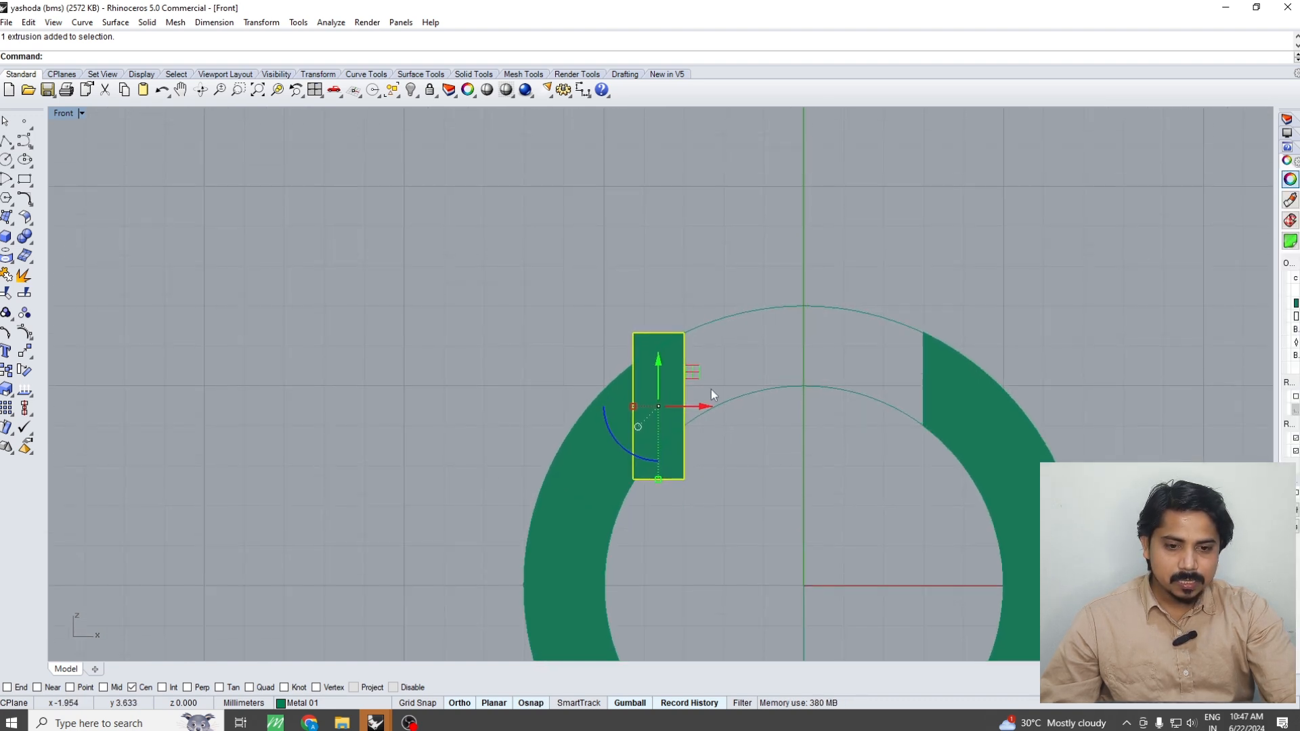
key("Escape")
left_click(651, 353)
scroll(653, 343, "up", 4)
left_click(664, 363)
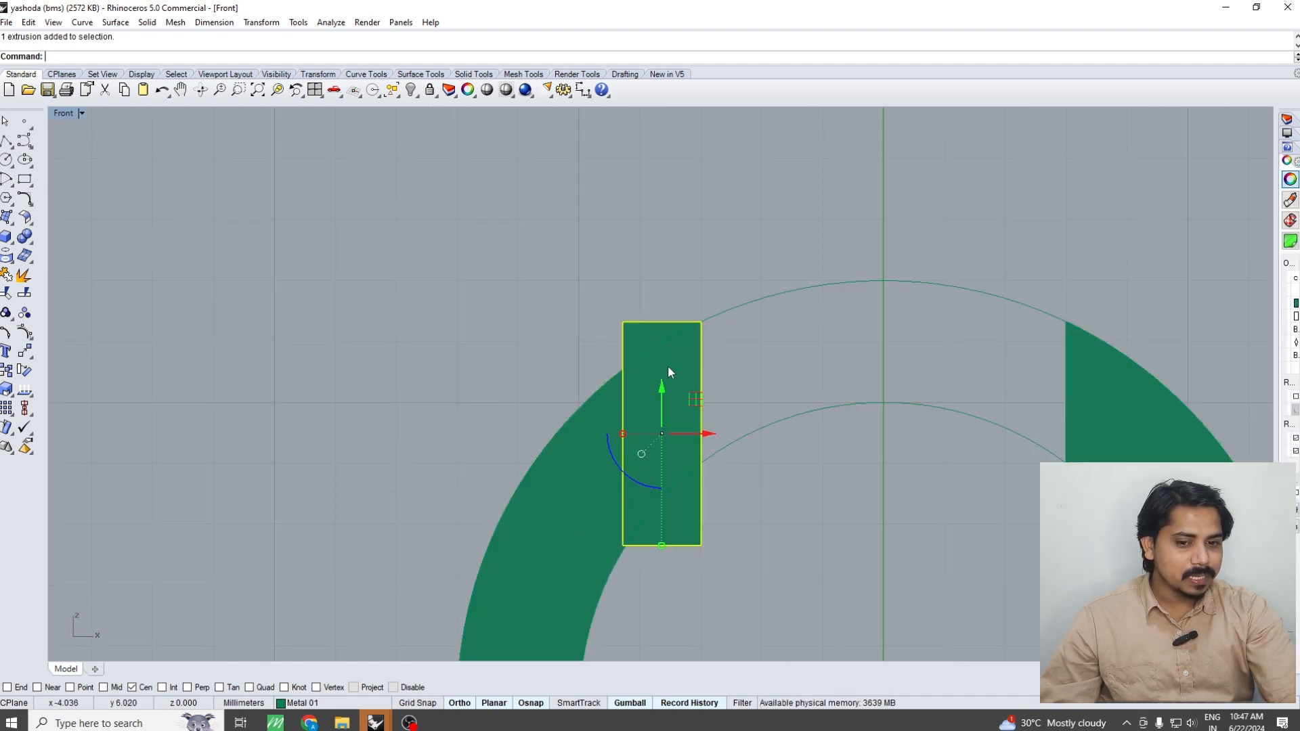
Extrude the ring's outer circle as a solid about 15.9 mm to both sides
key("ctrl+F1")
left_click(720, 488)
key("ctrl+F4")
right_click_drag(600, 493, 720, 394)
scroll(673, 380, "up", 3)
left_click(754, 347)
right_click_drag(754, 347, 778, 399)
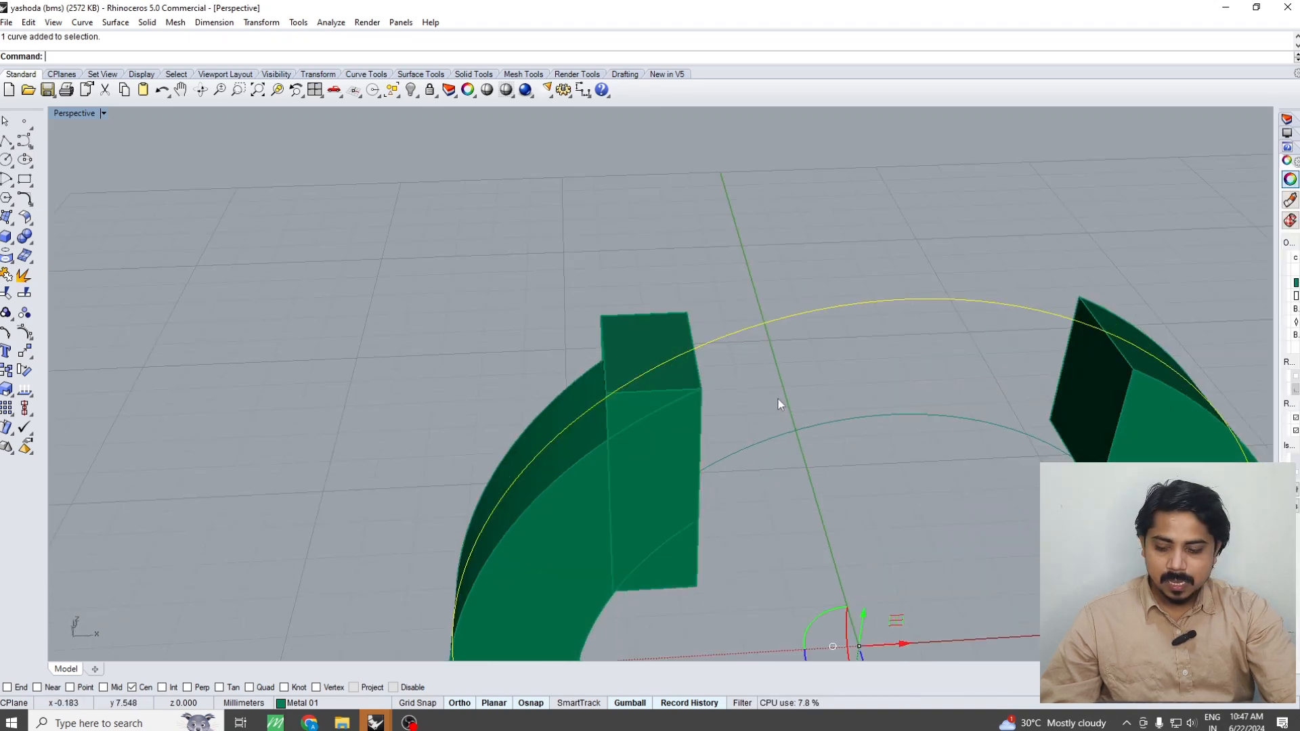
right_click(704, 383)
type("s")
key("Return")
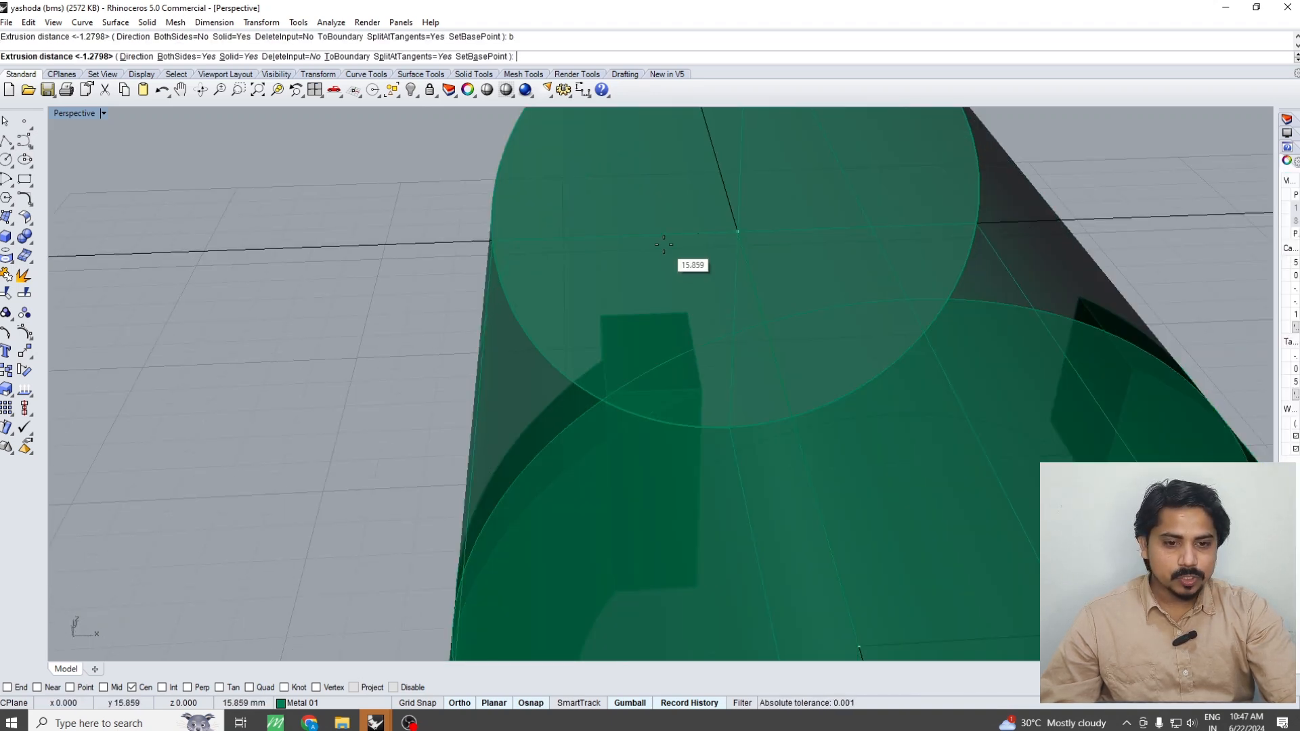
left_click(679, 248)
Boolean-split the rectangular block at the left half's upper end with the extruded cylinder
left_click(640, 341)
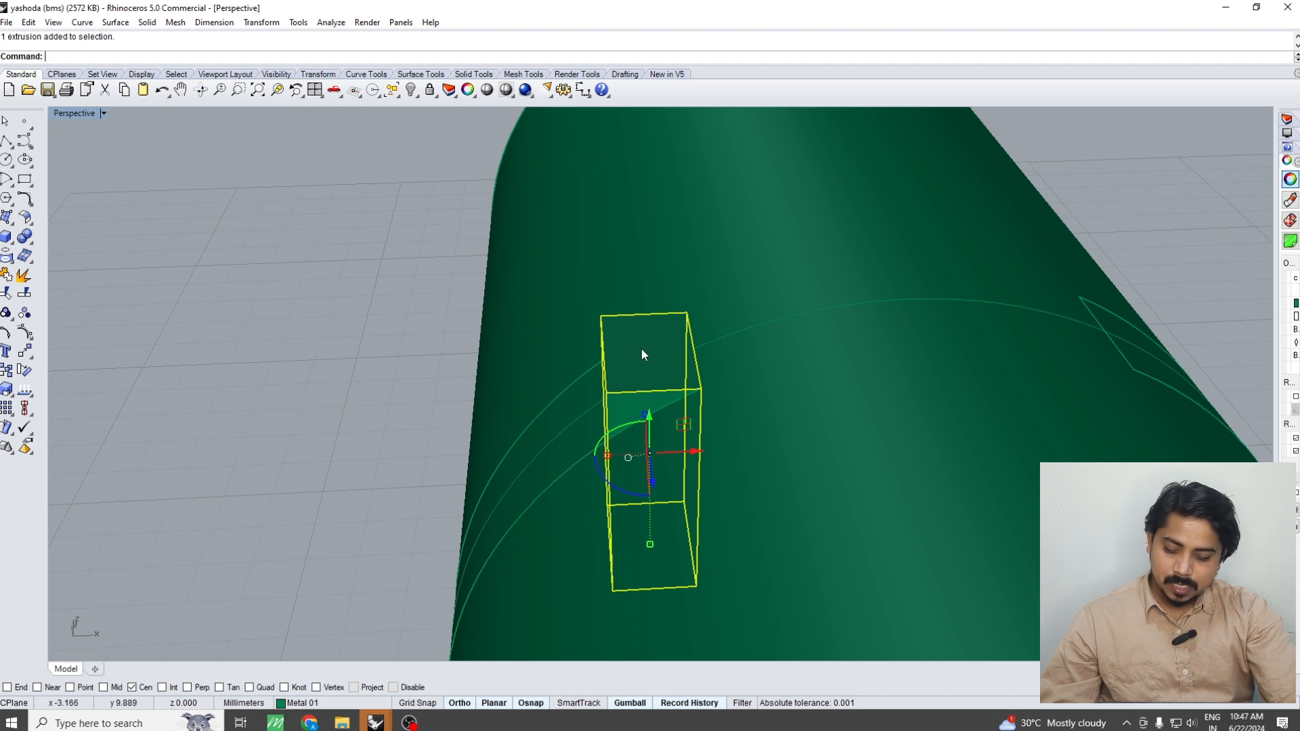
type("bs")
key("Return")
left_click(742, 449)
right_click(704, 434)
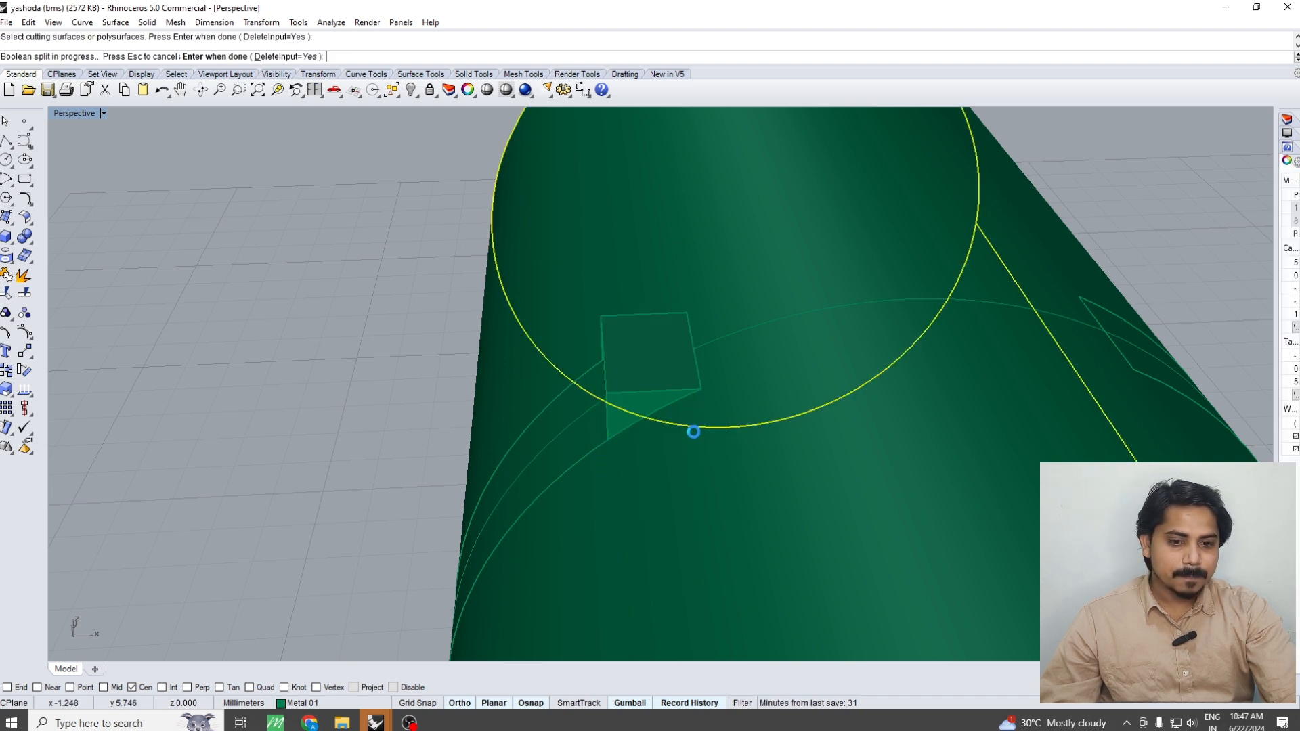
Delete the cutting cylinder and the block piece outside the ring's outer curve
left_click(635, 365)
key("Delete")
scroll(695, 420, "up", 2)
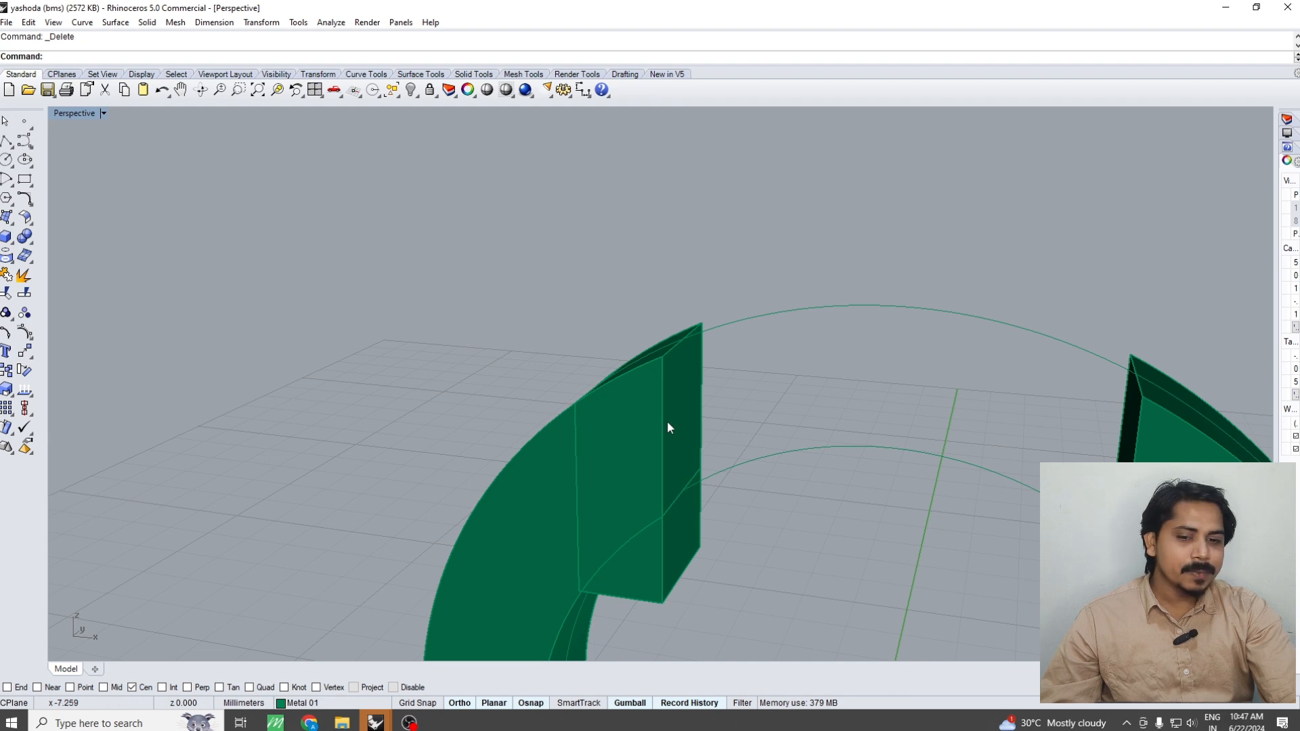
right_click_drag(667, 420, 666, 383)
Mirror the trimmed block across the vertical axis in the Front view to copy it onto the right half's upper end
key("ctrl+F2")
left_click(669, 541)
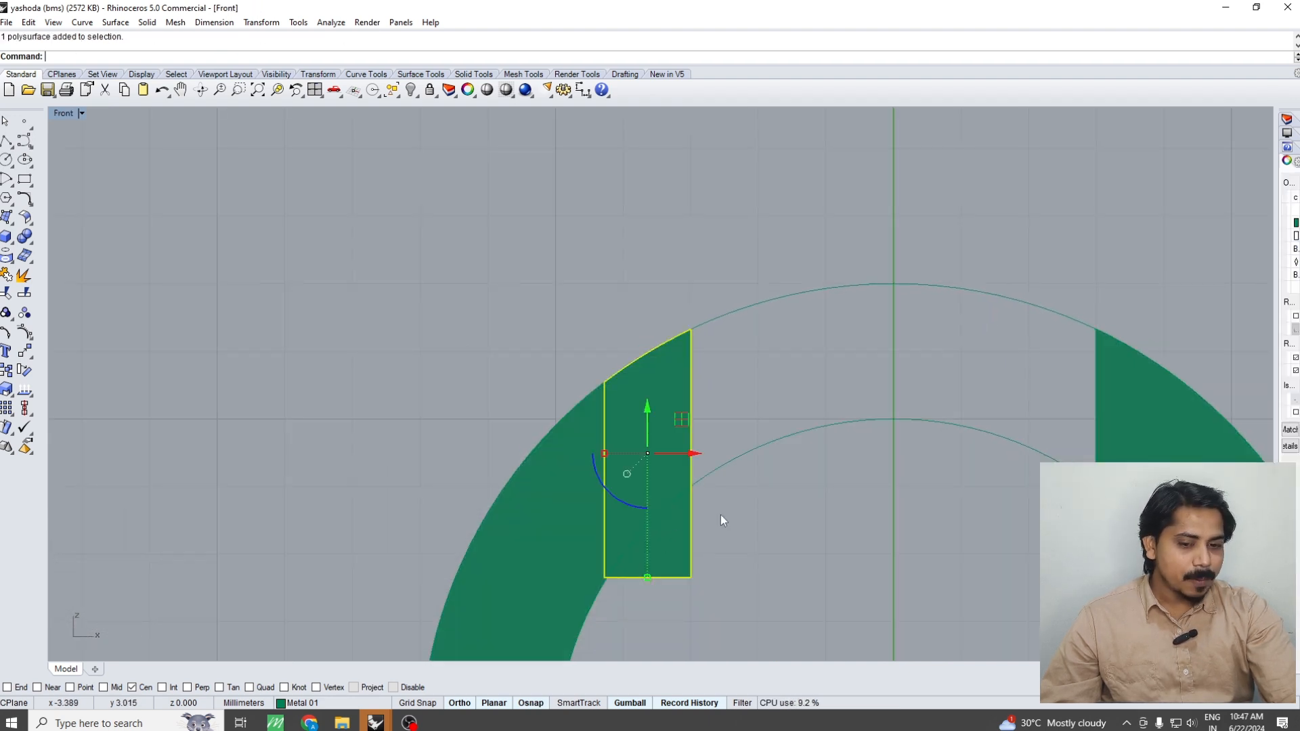
scroll(720, 515, "down", 4)
type("mirror")
key("Return")
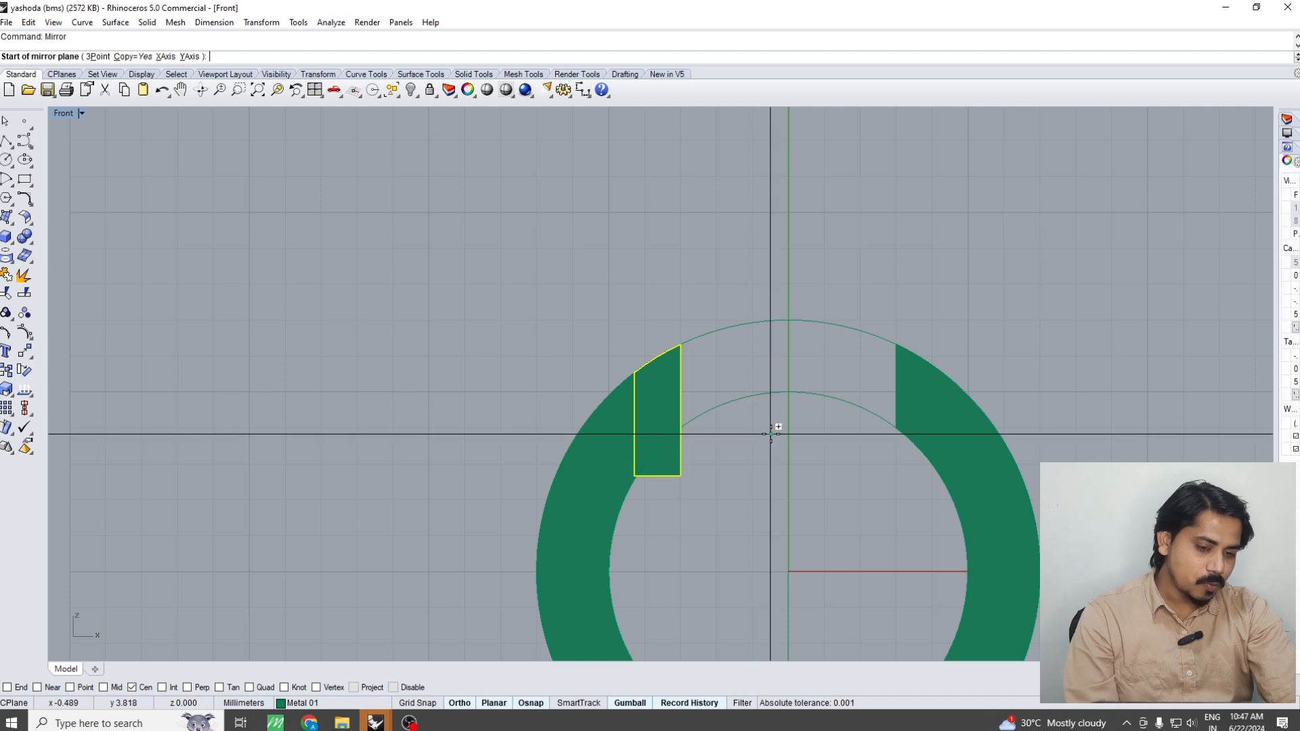
left_click(788, 439)
left_click(776, 282)
key("Escape")
scroll(844, 365, "down", 5)
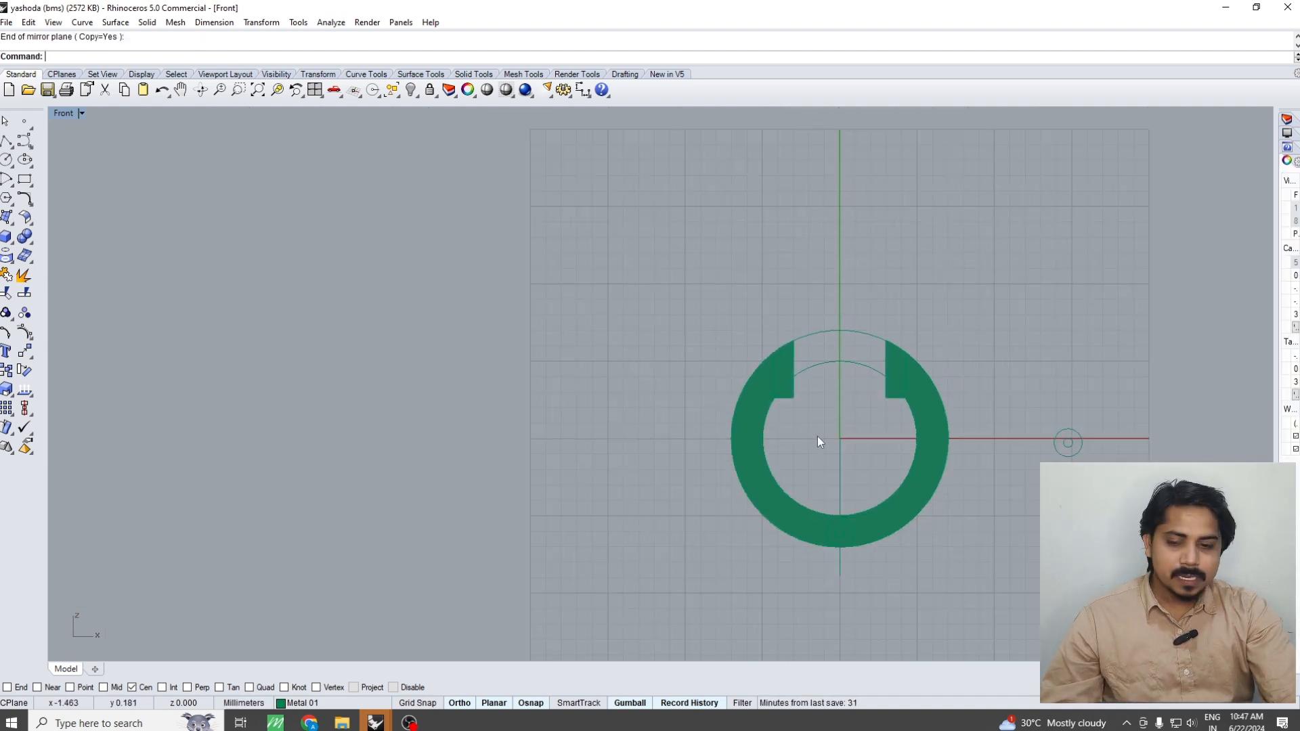
Switch to Chrome, search Google for "diamond bali design" and view the Elegant Arch Diamond Bali picture for its post closure
left_click(316, 720)
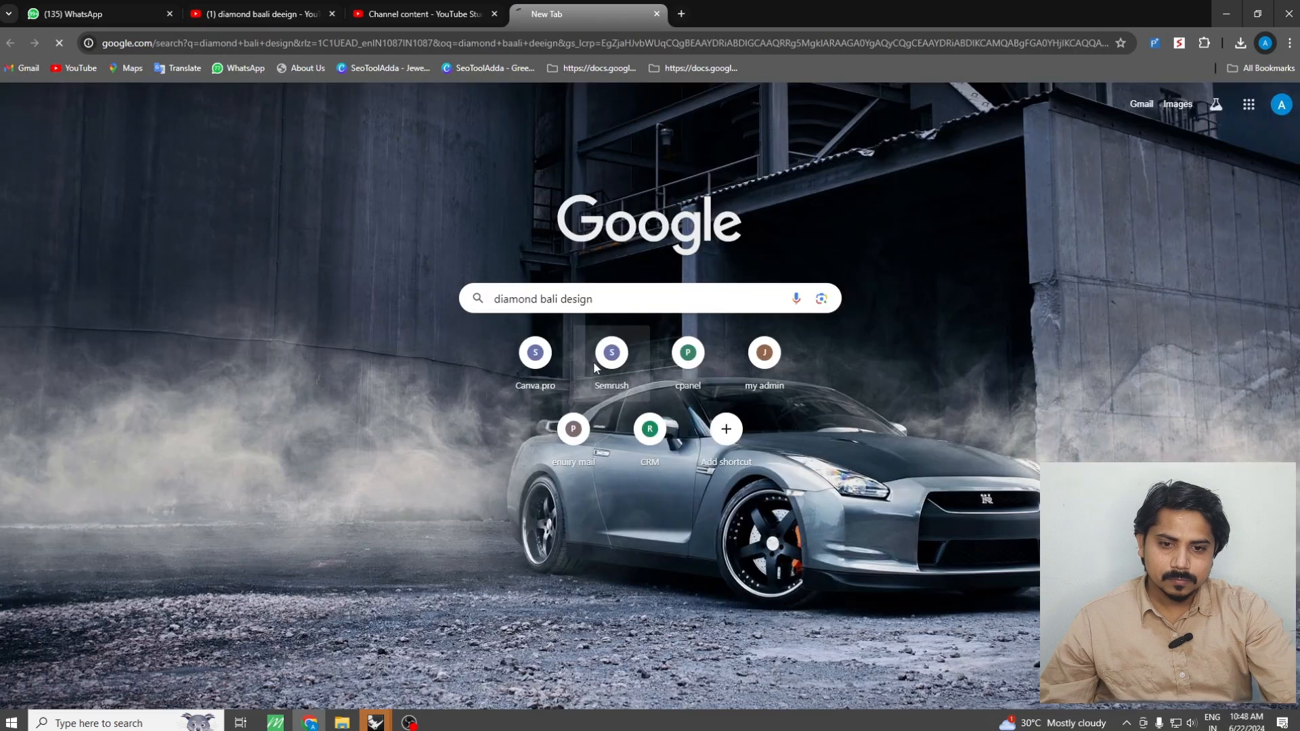
key("Return")
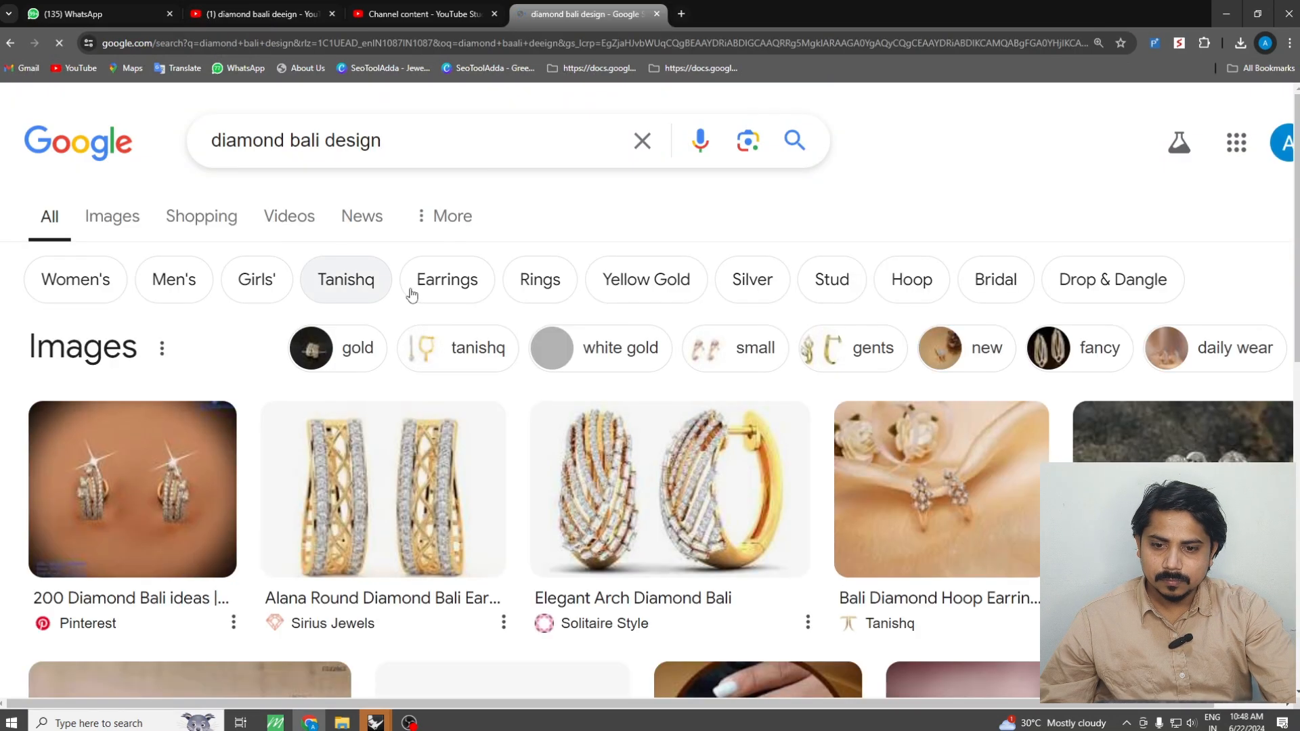
scroll(758, 385, "down", 1)
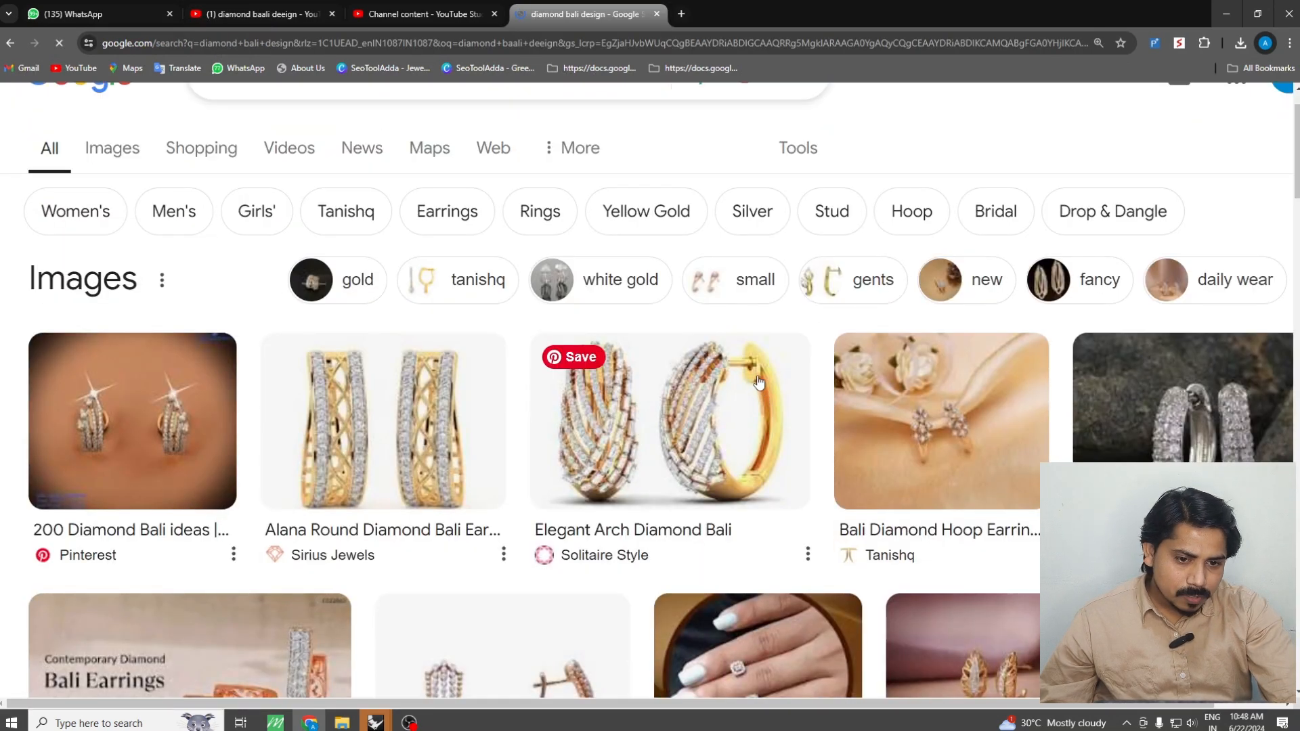
left_click(753, 383)
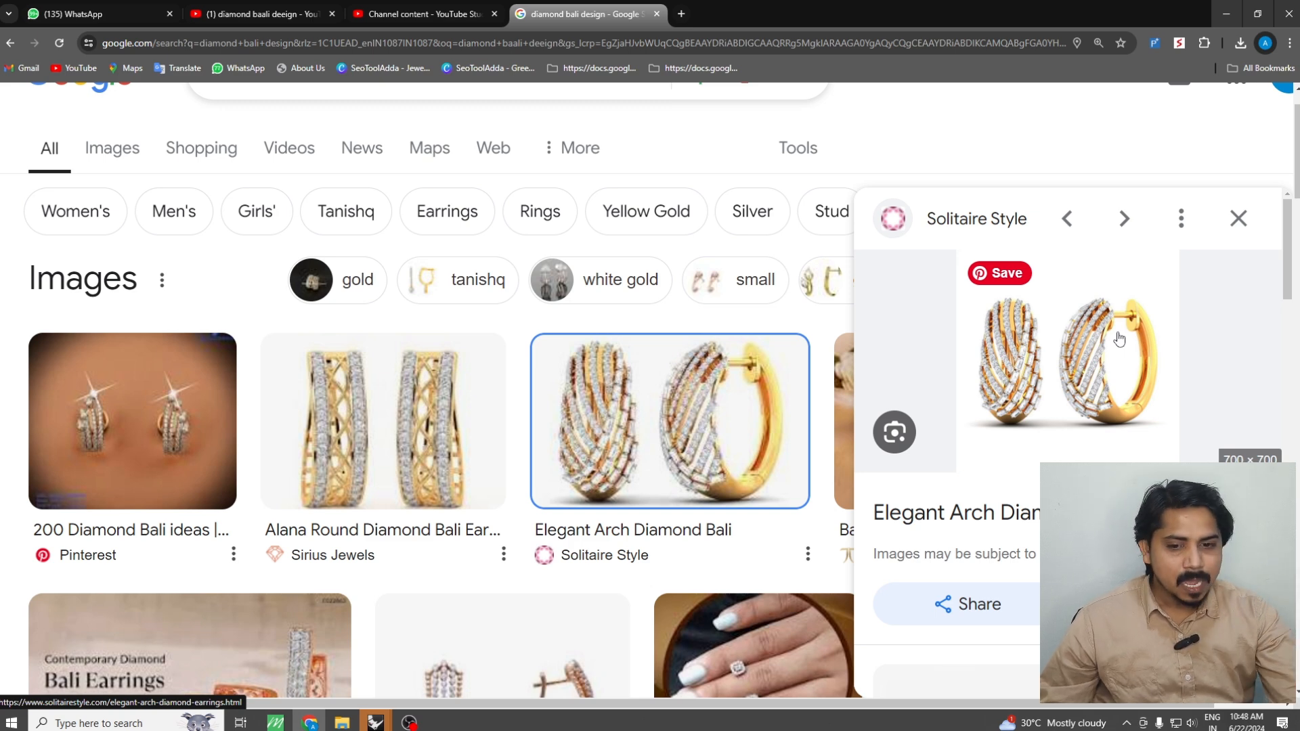
scroll(531, 382, "down", 3)
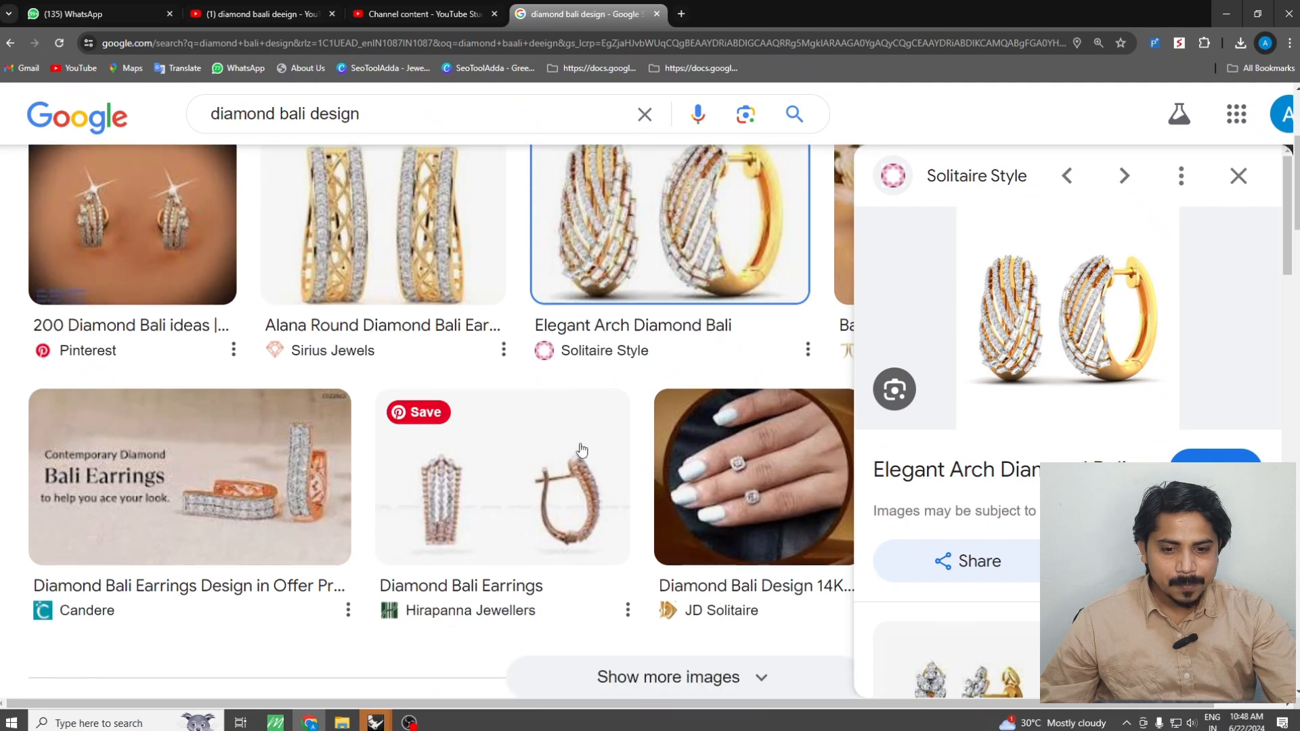
scroll(518, 458, "down", 2)
scroll(522, 457, "down", 3)
scroll(250, 271, "up", 8)
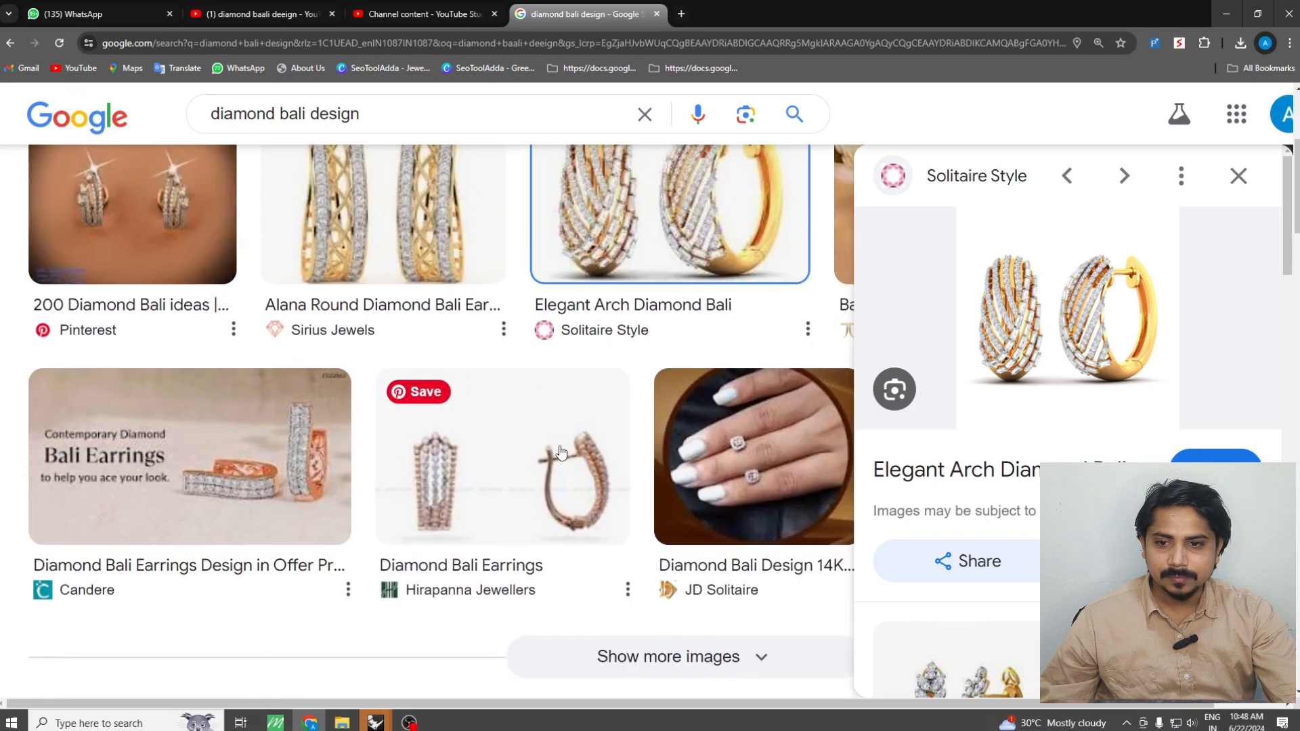
Browse the image results for diamond bali designs to examine how the hinged earrings close
left_click(112, 217)
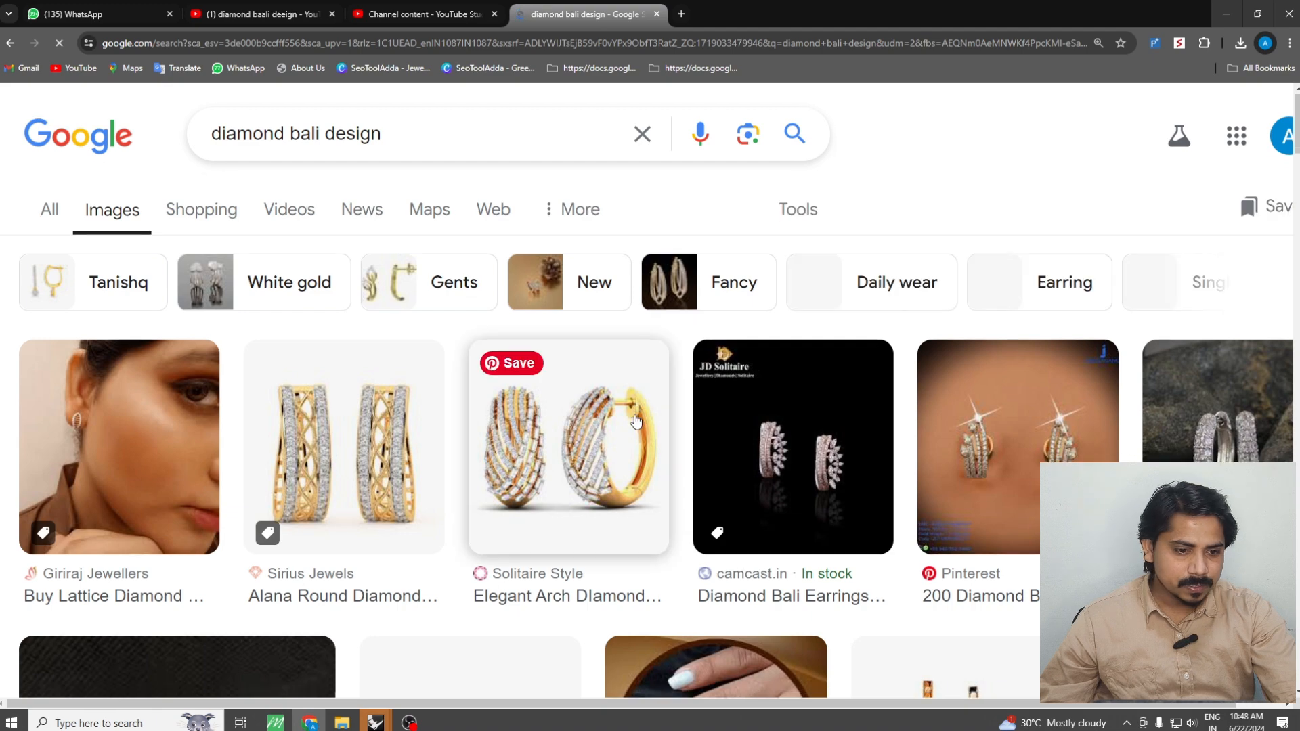
scroll(639, 406, "down", 3)
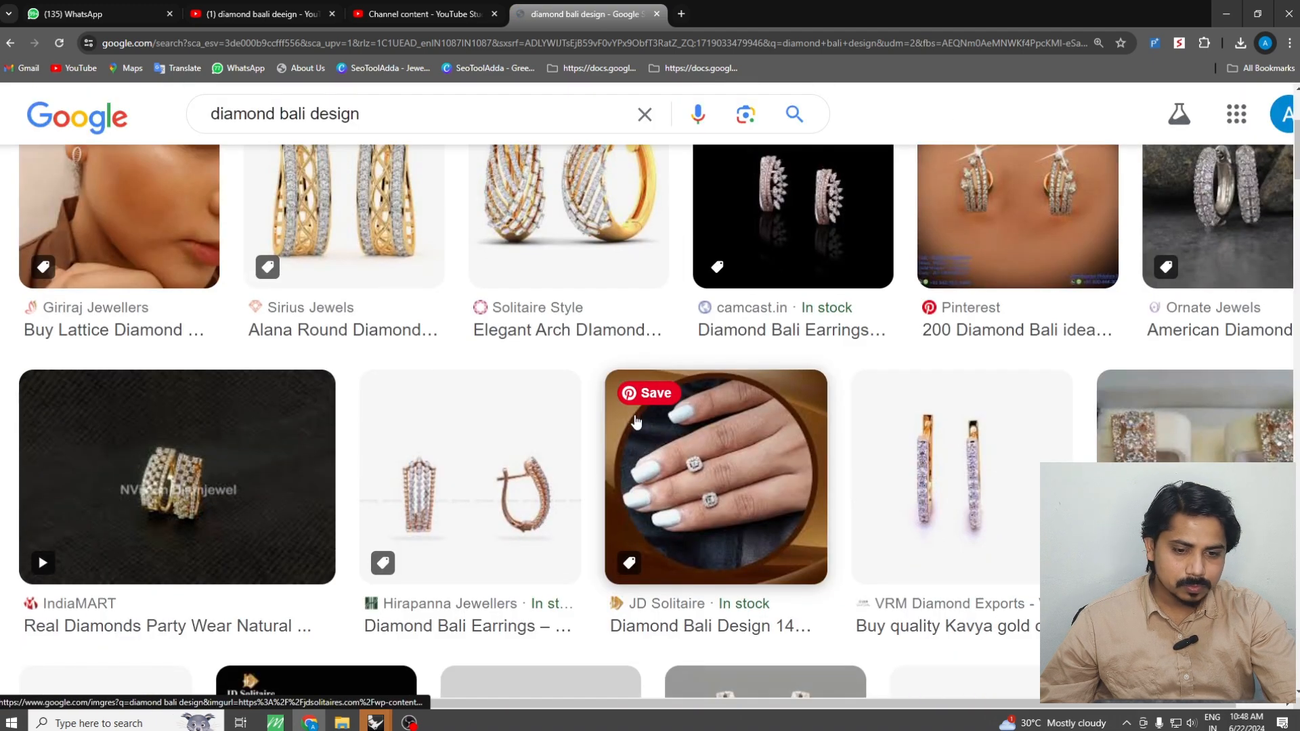
scroll(635, 421, "down", 4)
scroll(632, 423, "up", 1)
scroll(871, 445, "down", 3)
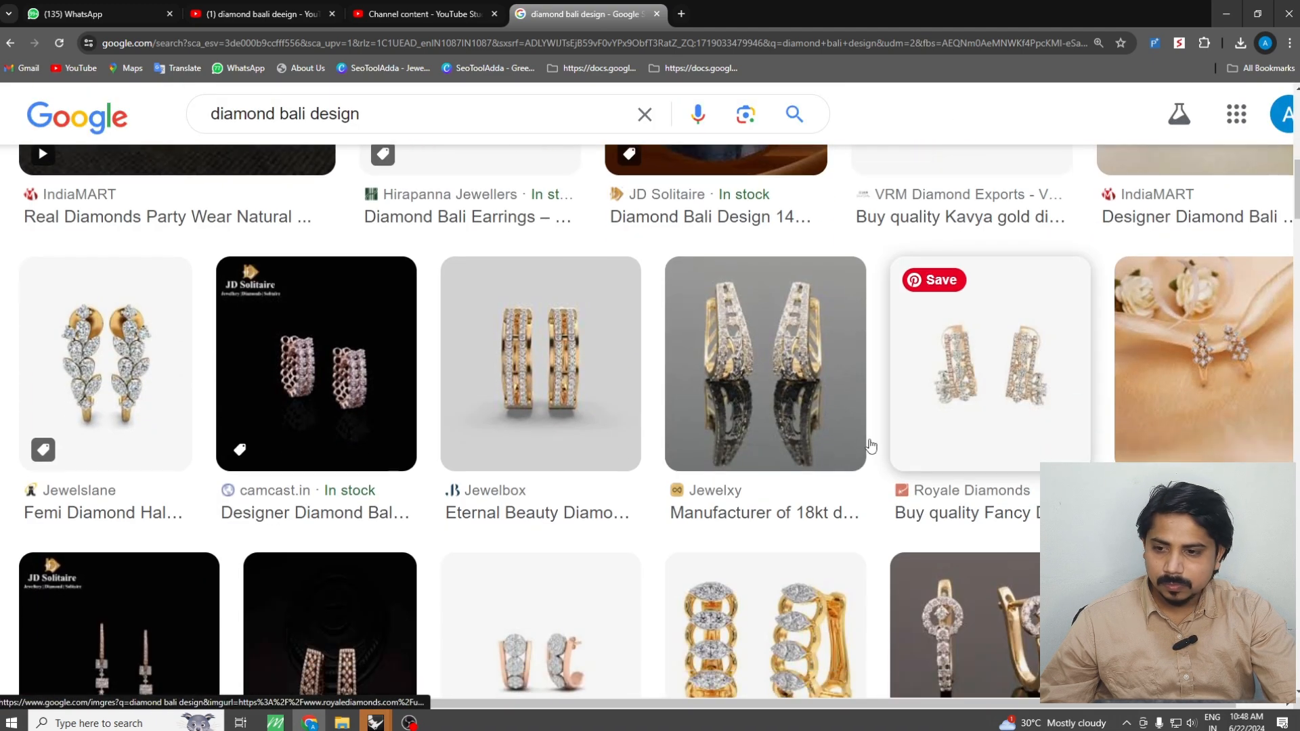
scroll(433, 420, "down", 4)
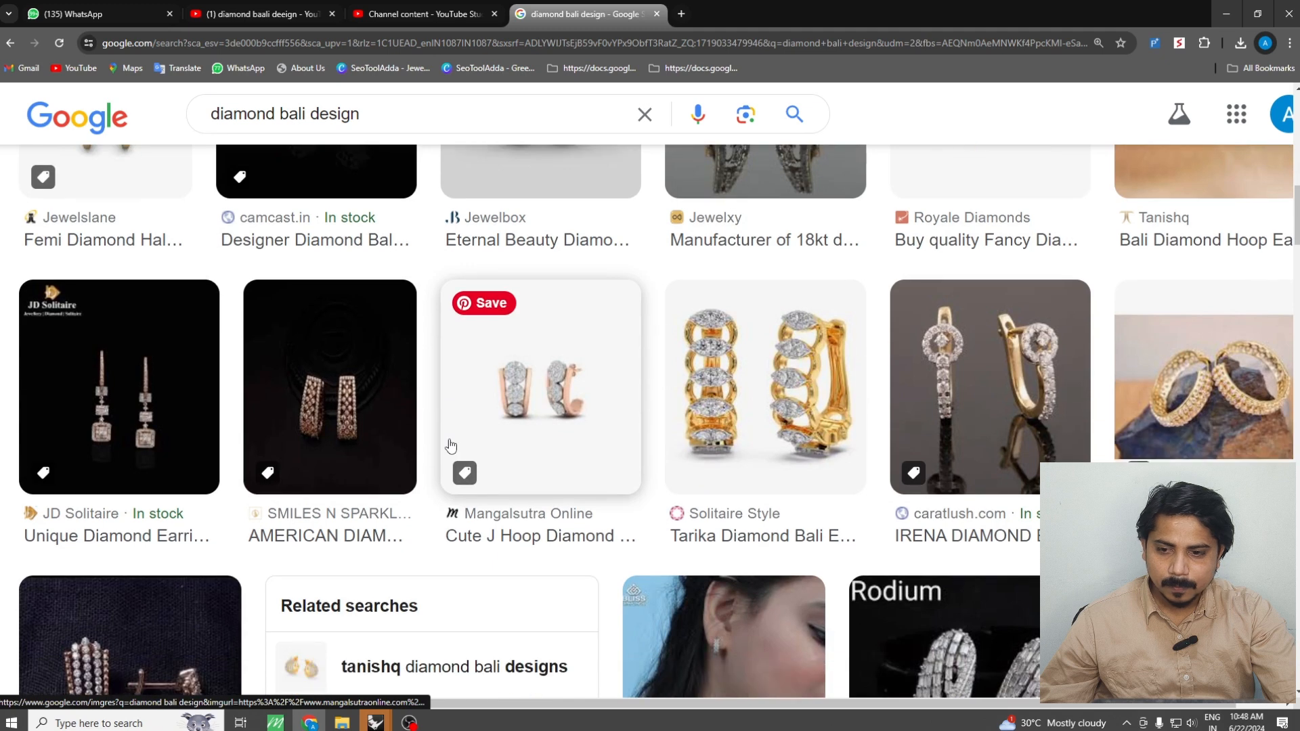
scroll(325, 352, "down", 3)
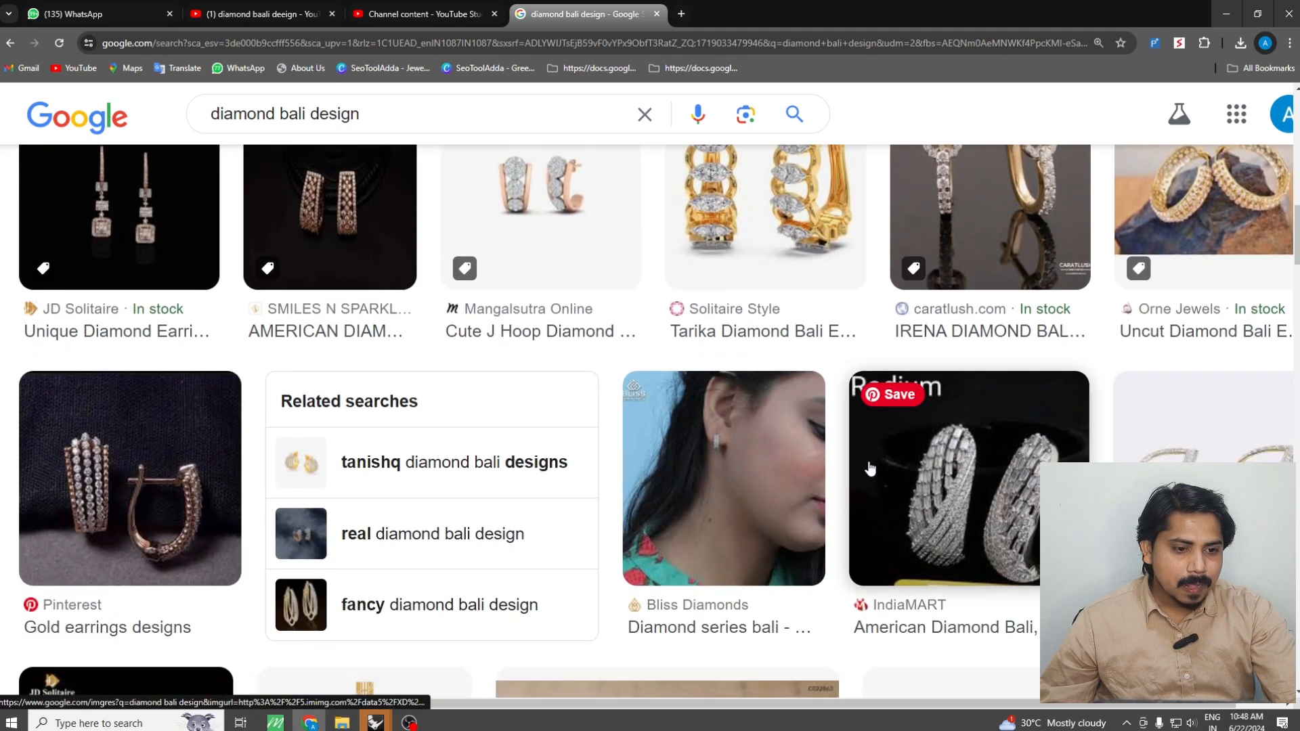
scroll(870, 469, "down", 1)
scroll(869, 470, "down", 6)
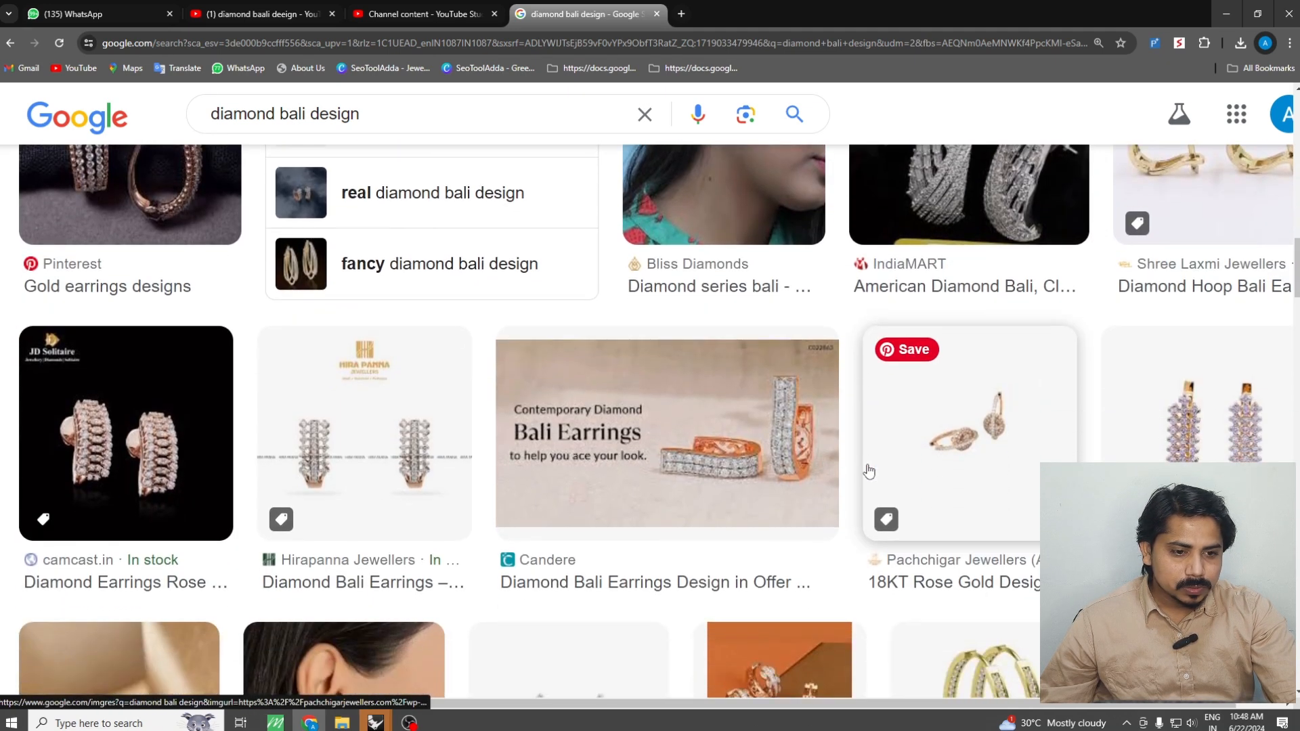
scroll(869, 470, "down", 5)
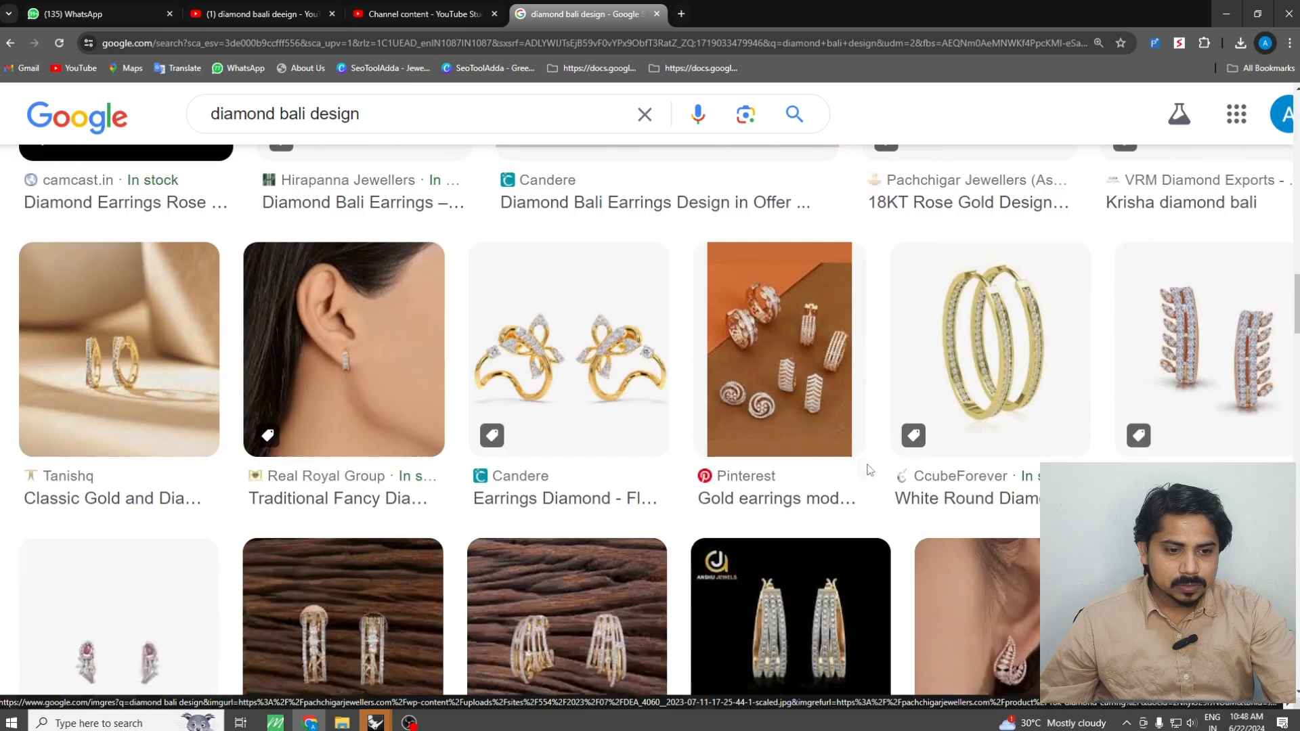
scroll(867, 465, "down", 1)
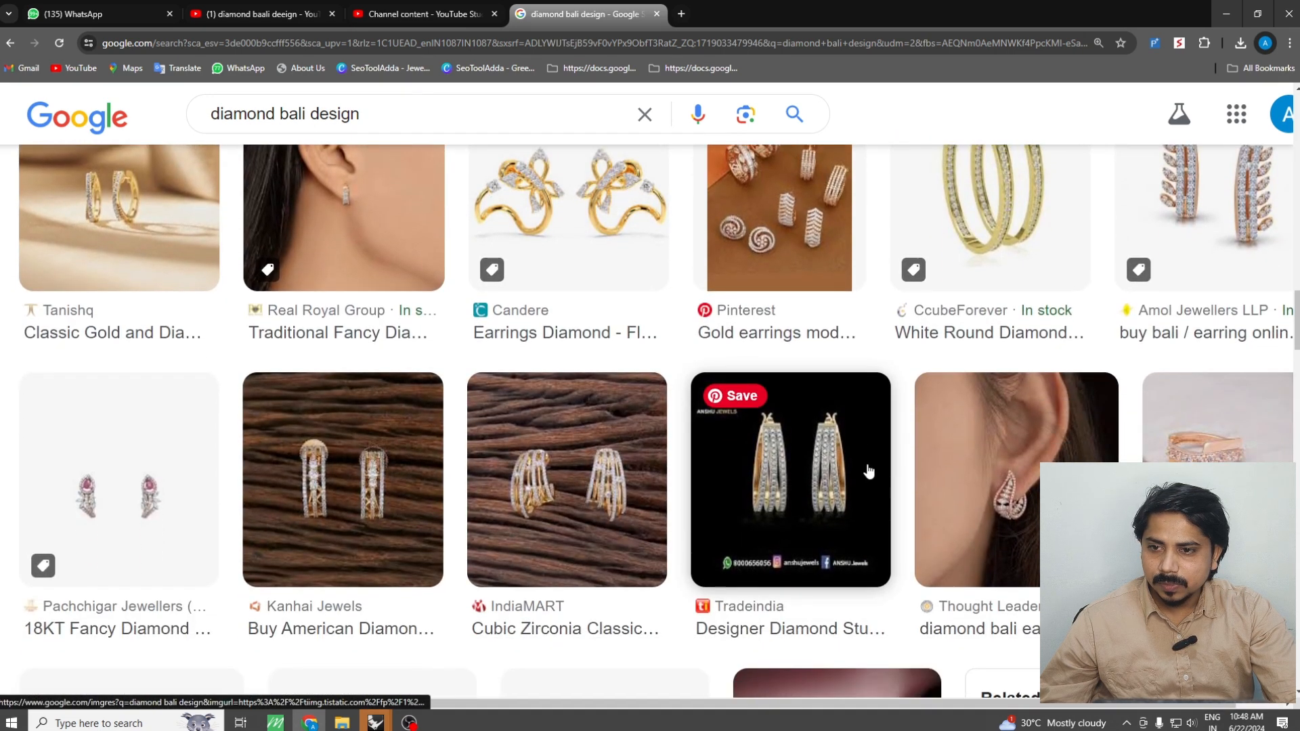
Open the Tanishq product page for the Classic Gold and Diamond Bali Earrings
left_click(117, 206)
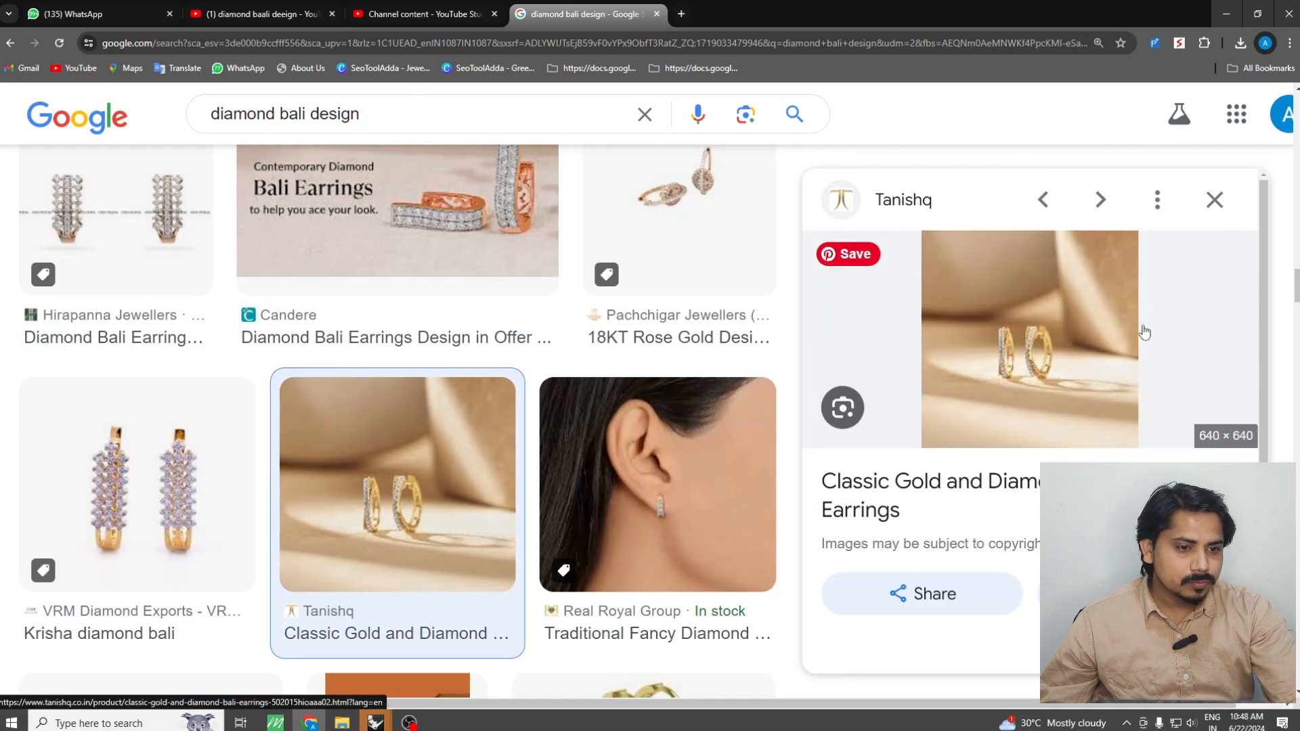
left_click(1050, 352)
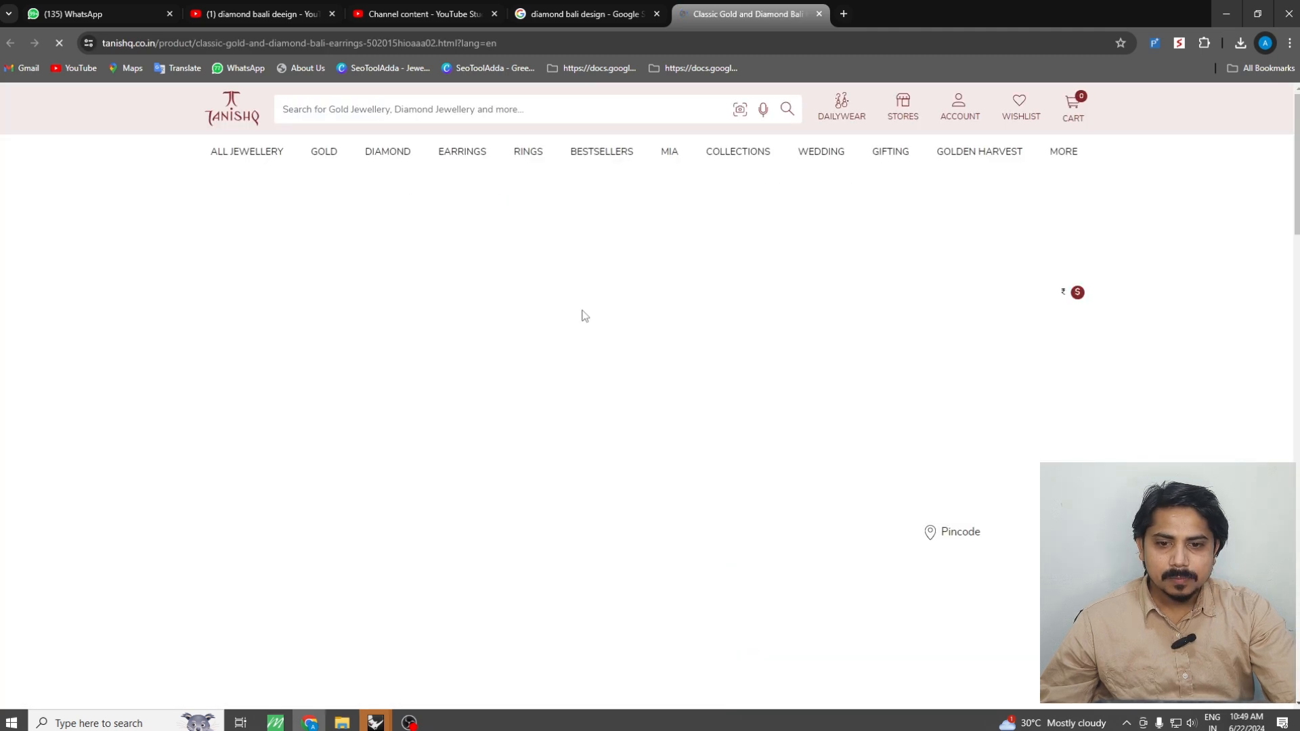
mouse_move(554, 383)
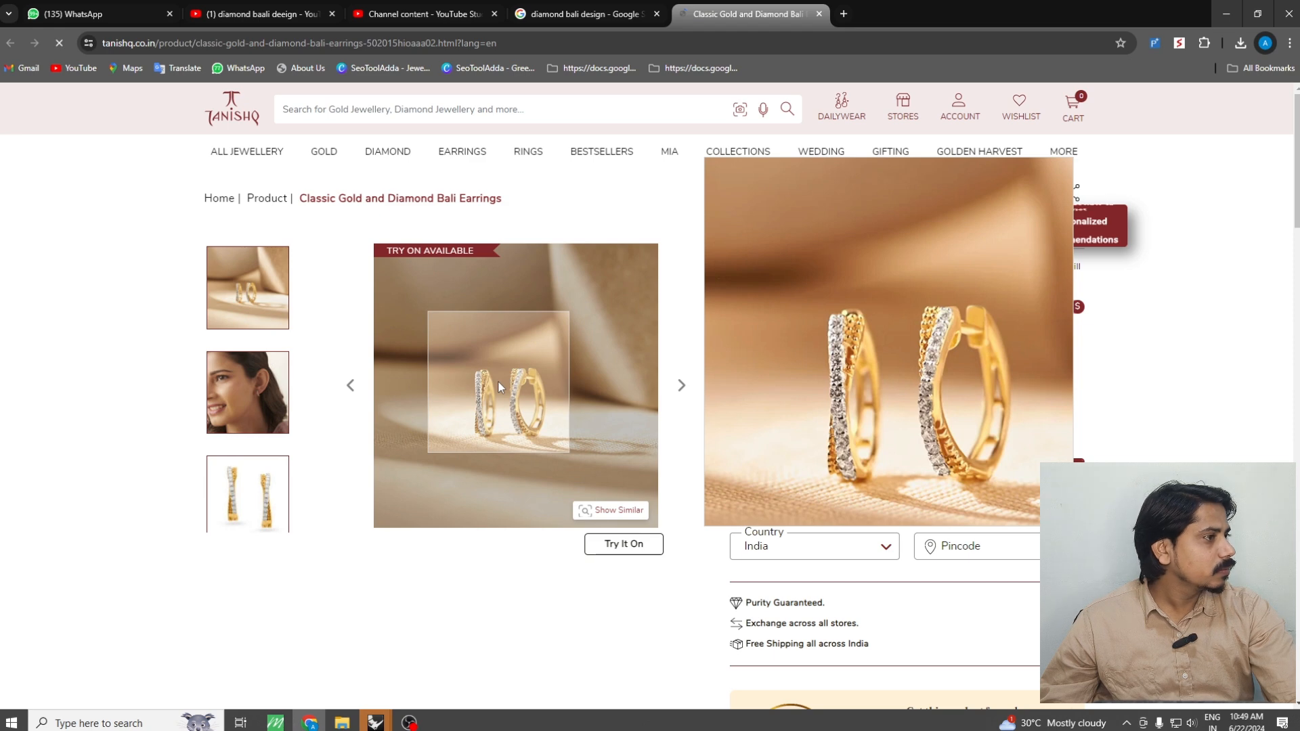
Return to Rhino and create a mean curve between the ring's outer and inner circles
left_click(1227, 19)
scroll(891, 376, "up", 5)
scroll(904, 371, "up", 1)
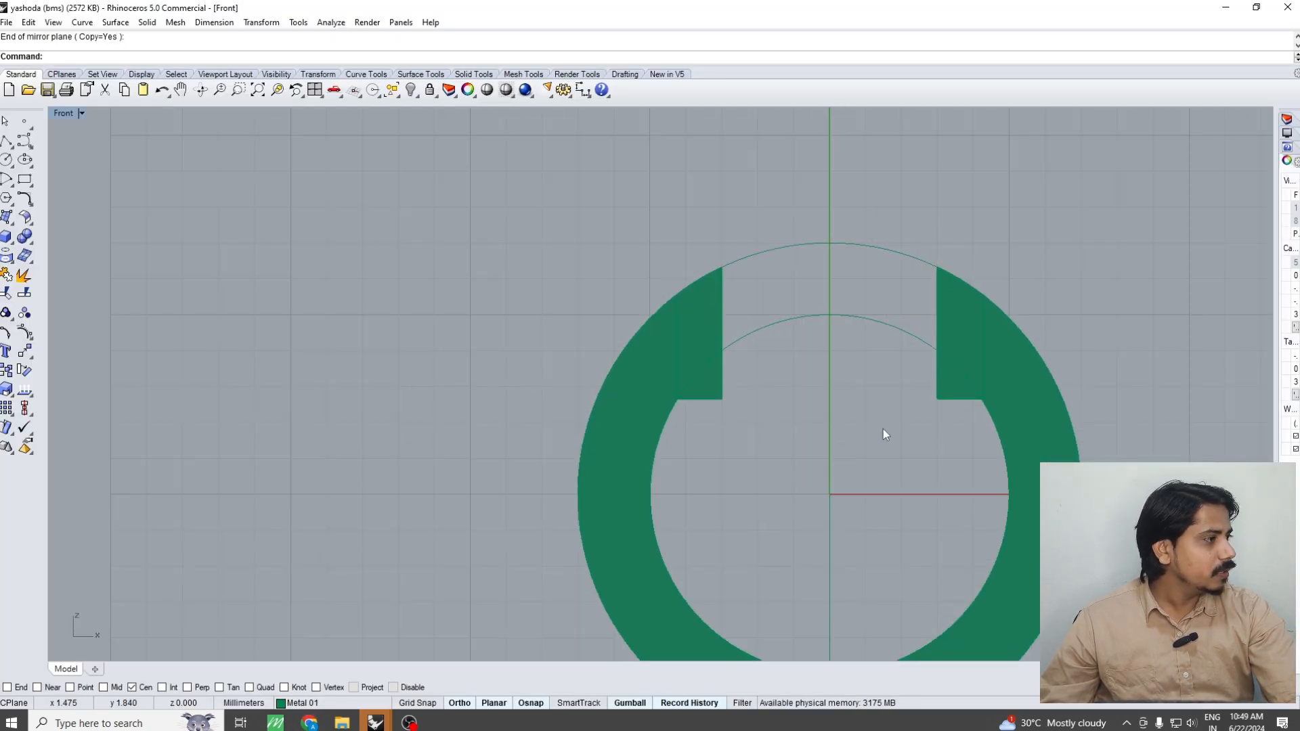
key("ctrl+F1")
right_click_drag(855, 381, 797, 346)
key("ctrl+F4")
left_click_drag(815, 341, 771, 246)
mouse_move(758, 315)
right_mouse_down()
mouse_move(725, 302)
mouse_move(736, 281)
mouse_move(746, 294)
right_mouse_up()
type("MCC")
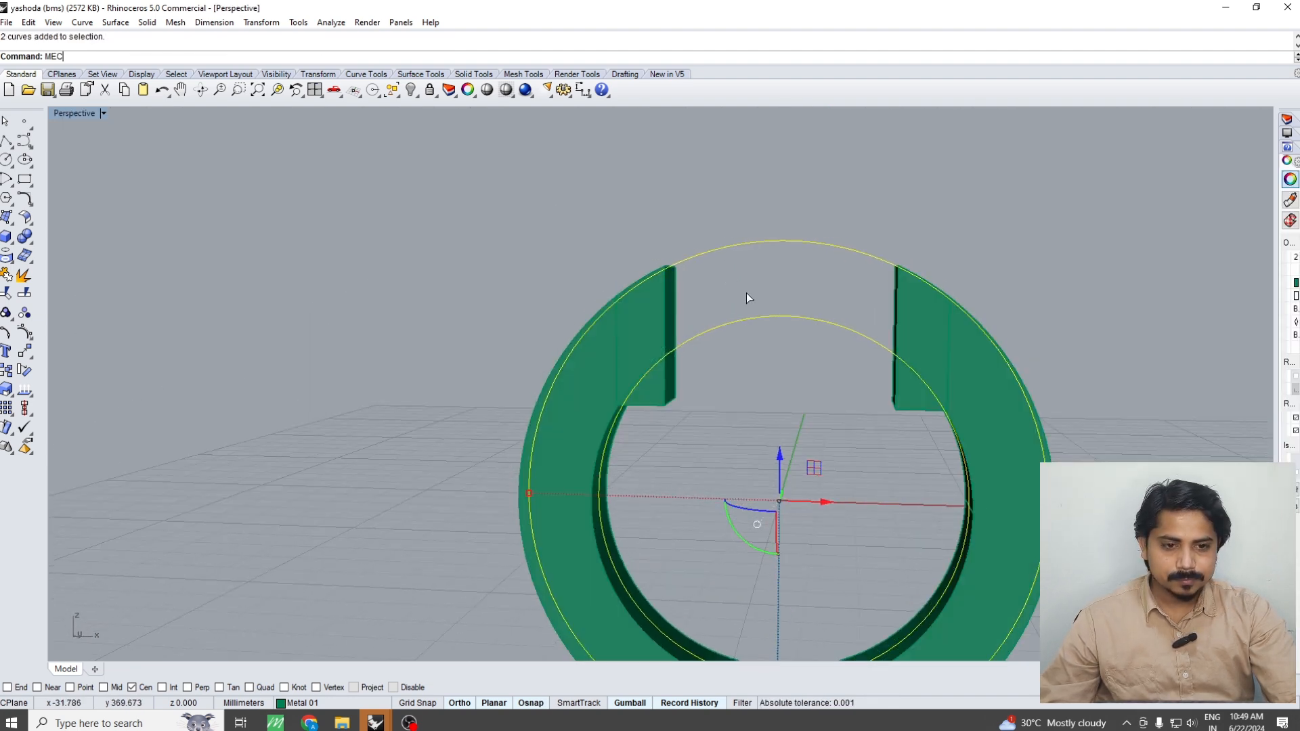
key("Return")
key("Return")
left_click(781, 377)
key("ctrl+F2")
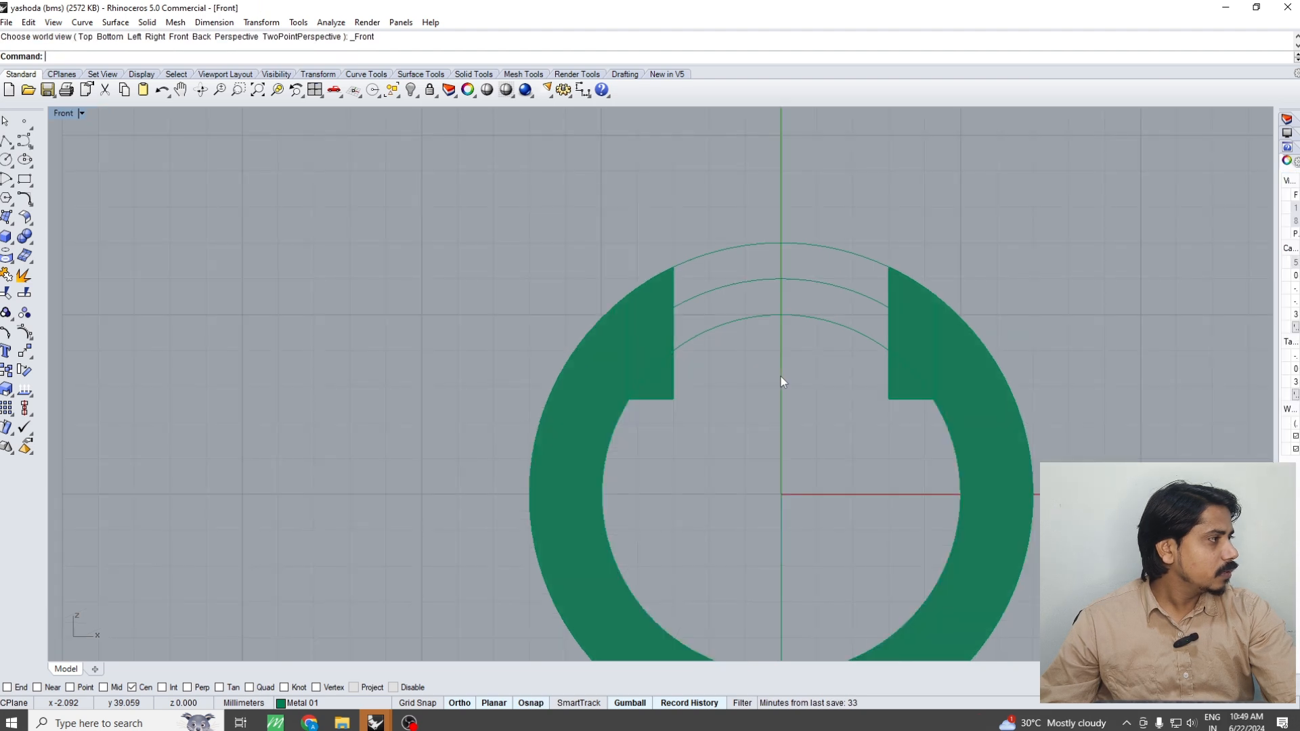
Split the mean curve at two points inside the upper end blocks, with object snaps disabled
scroll(795, 295, "up", 3)
left_click(760, 264)
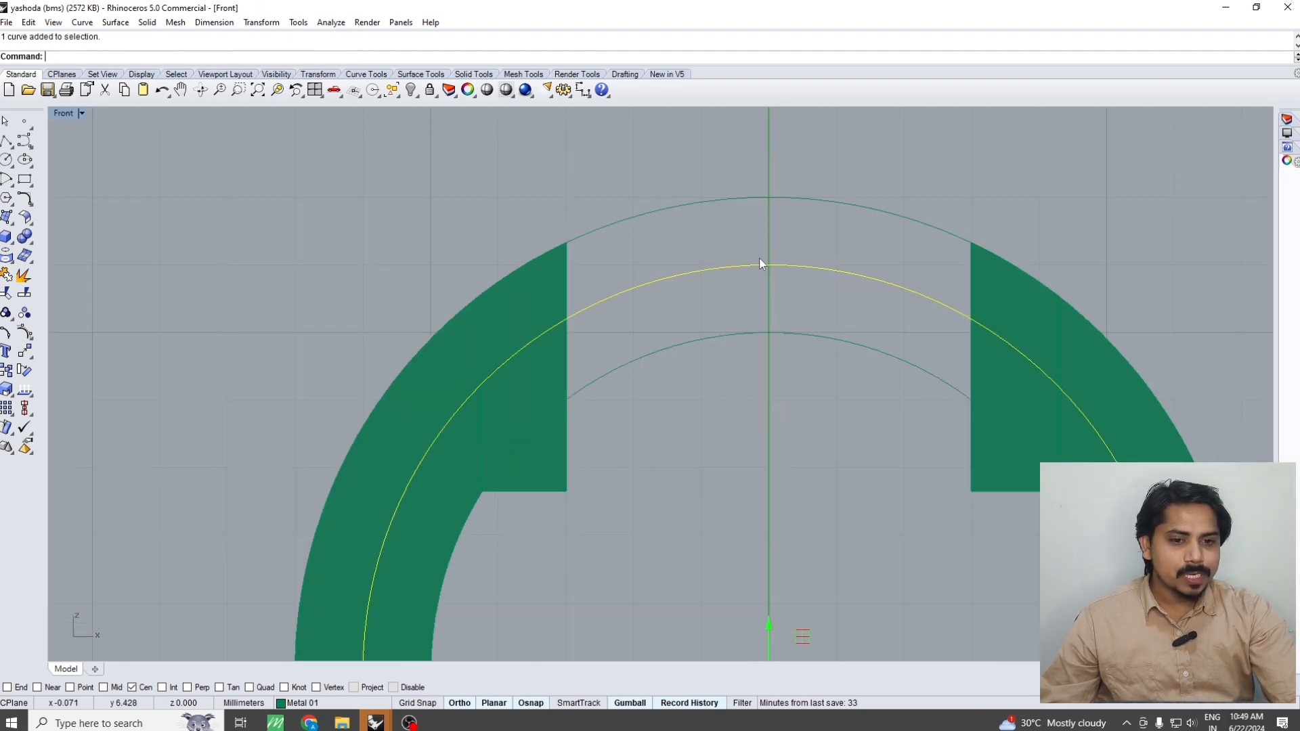
right_click_drag(761, 264, 795, 293)
key("ctrl+shift+s")
type("p")
key("Return")
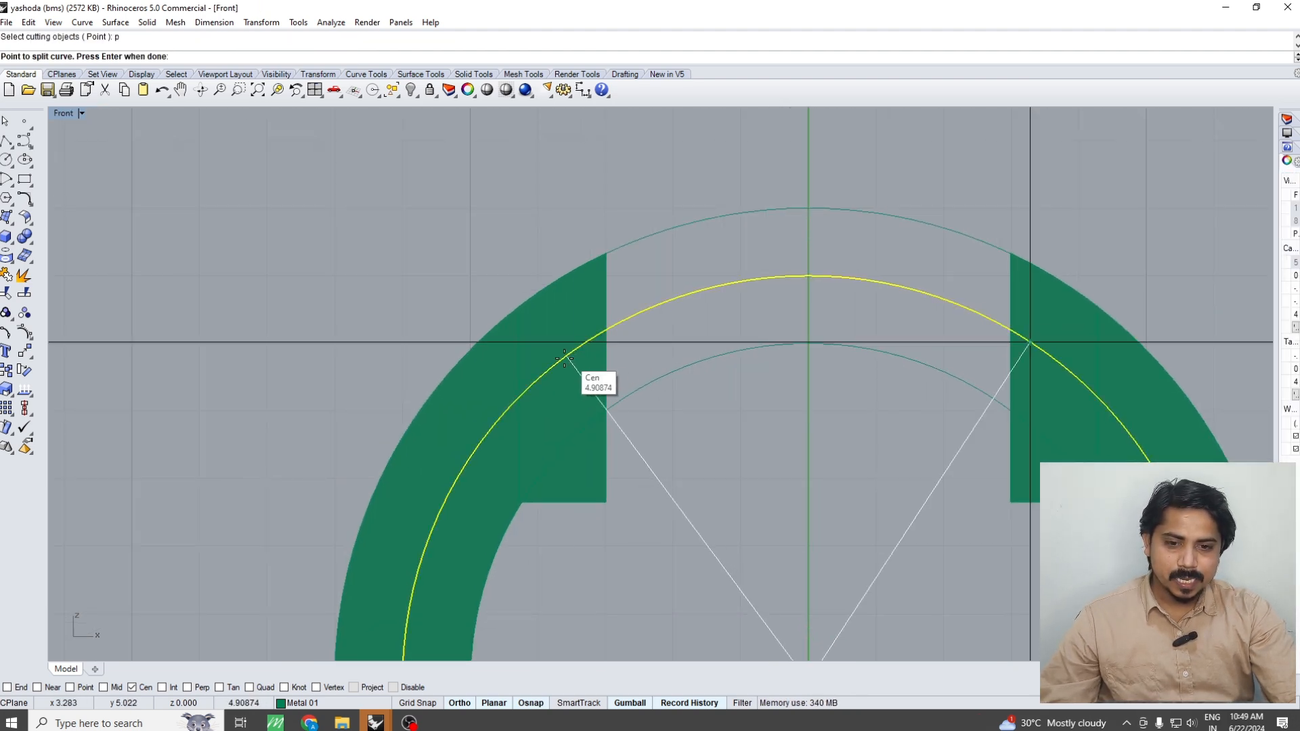
left_click(393, 687)
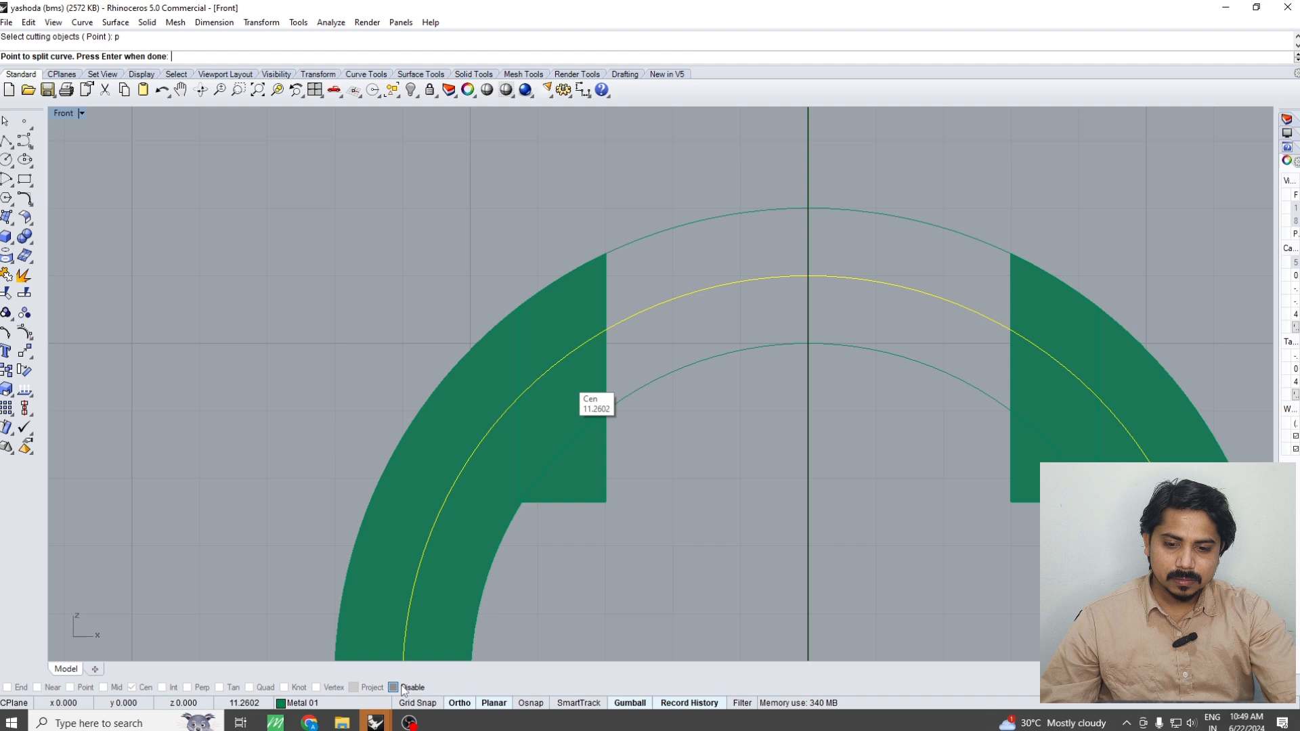
left_click(557, 361)
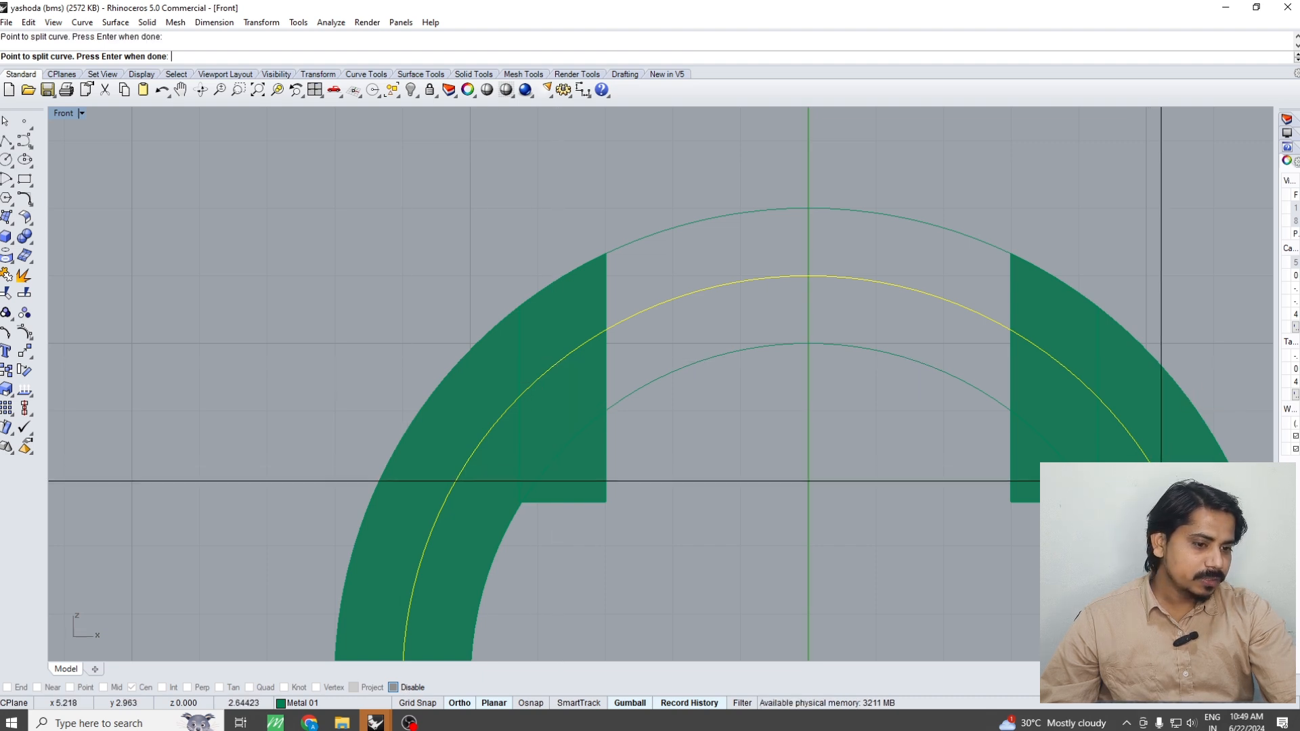
key("Return")
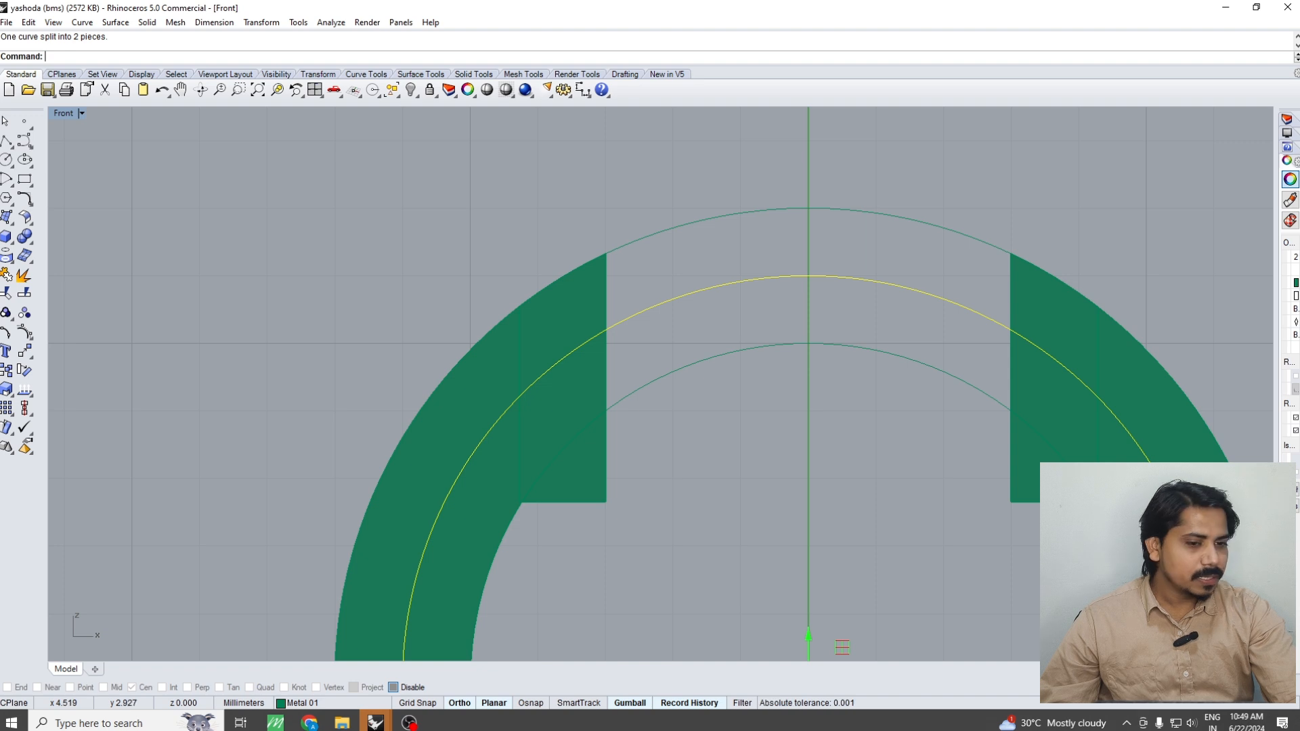
Create a flat-capped pipe of 0.9 mm diameter along the split mean-curve segment that spans the ring's gap
scroll(842, 648, "down", 4)
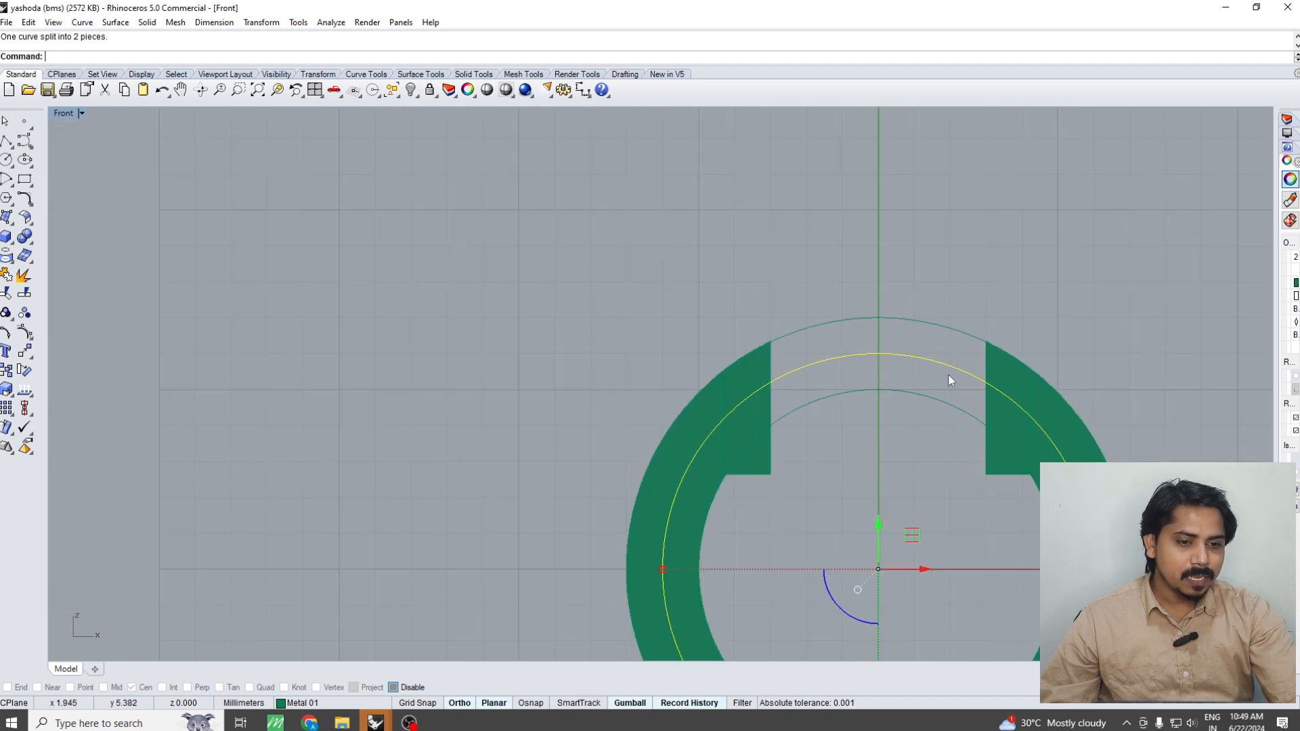
left_click(948, 377)
scroll(926, 405, "down", 2)
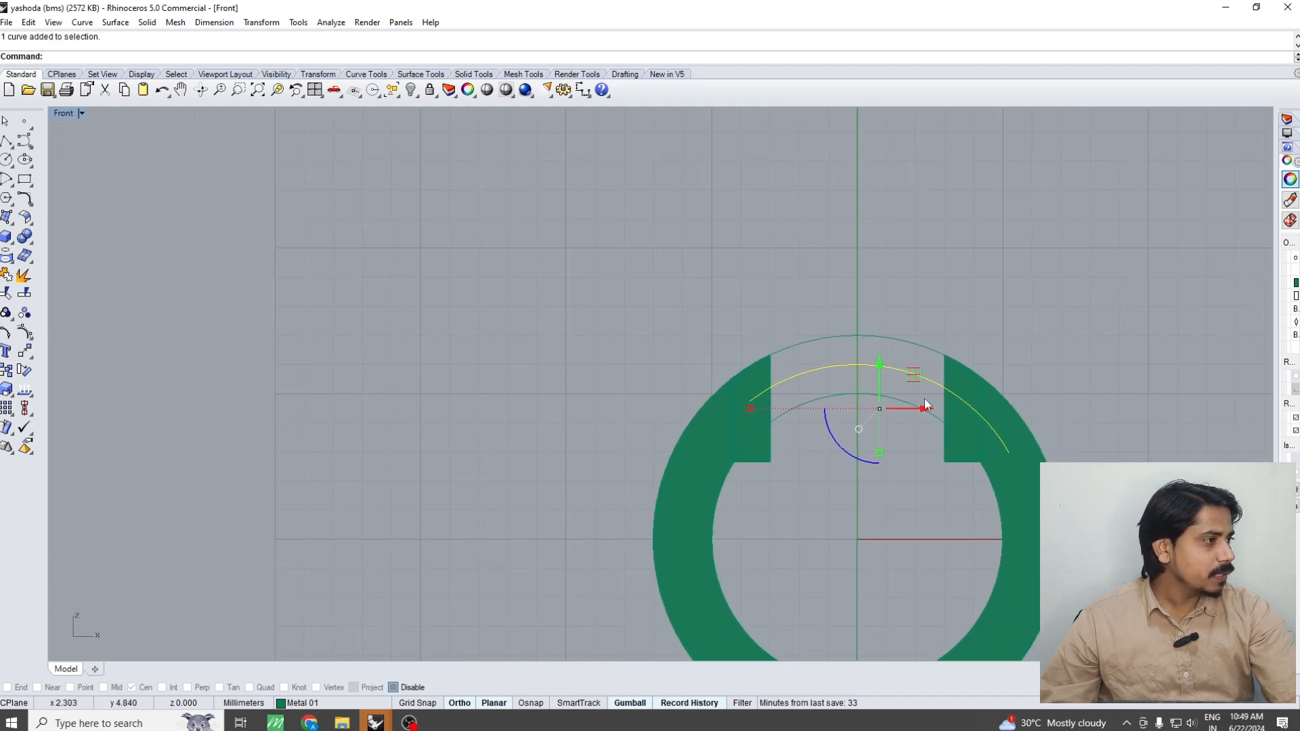
type("pipe")
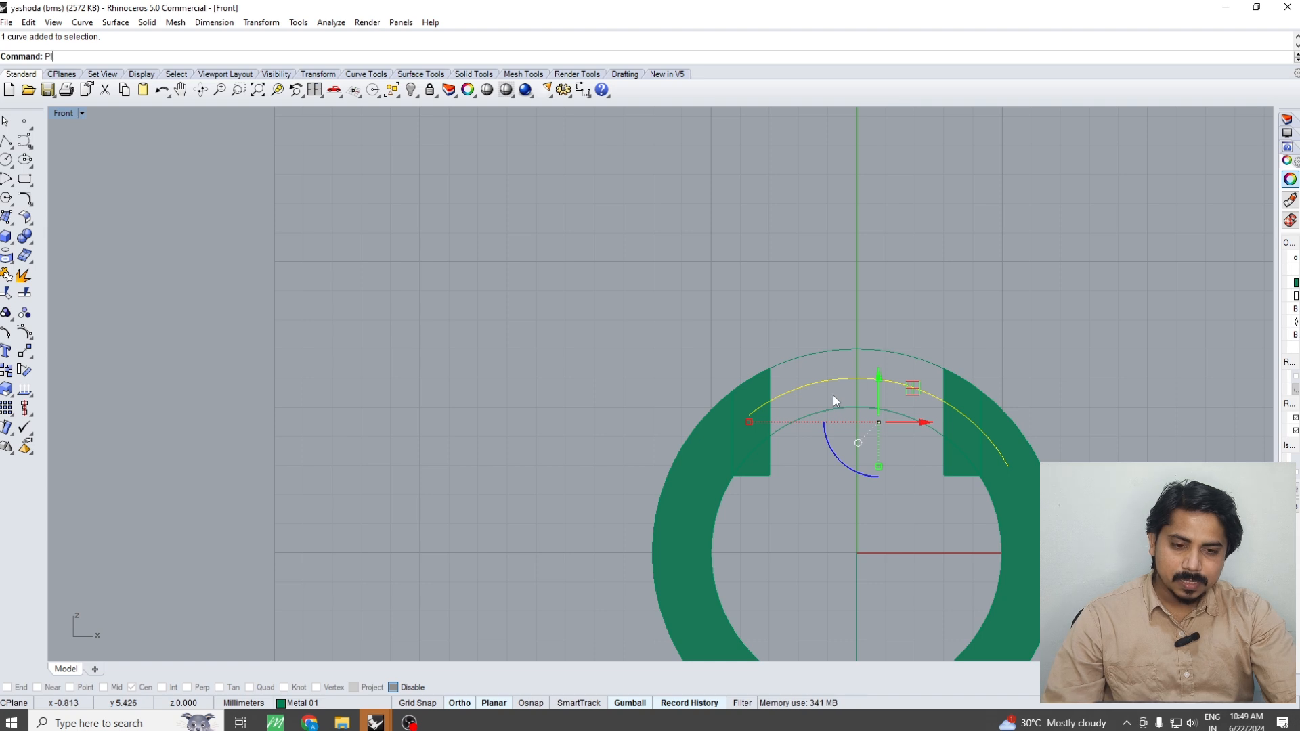
key("Return")
left_click(102, 56)
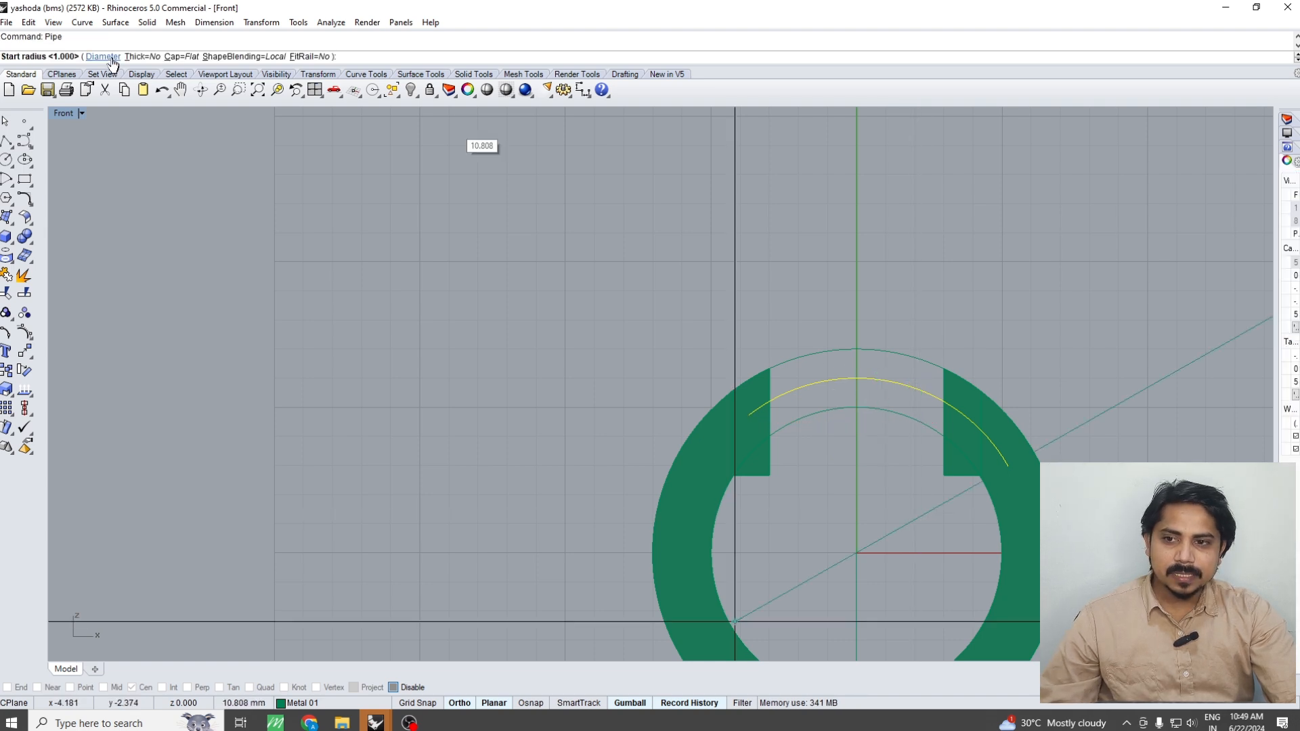
type("9")
key("Return")
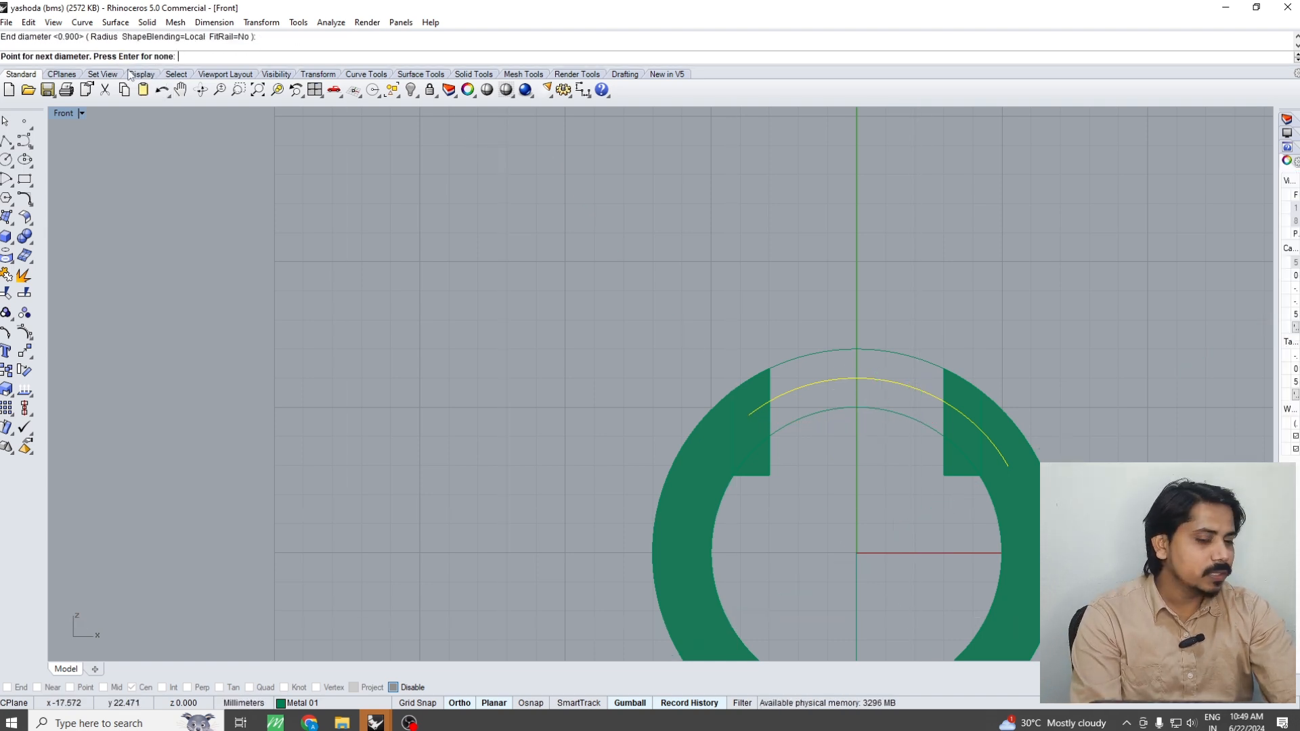
key("Return")
scroll(932, 247, "down", 2)
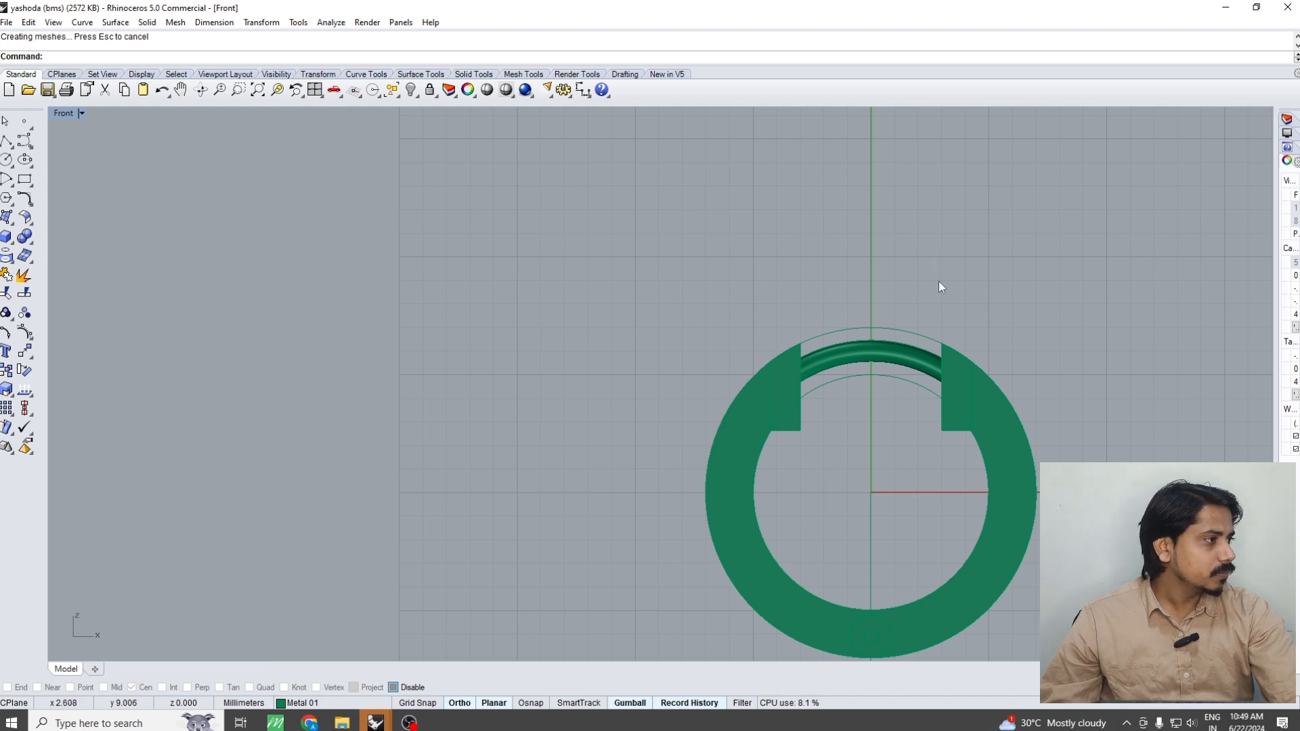
Boolean-subtract the closure pipe from the right ring half and its end block to cut a matching socket
key("ctrl+F1")
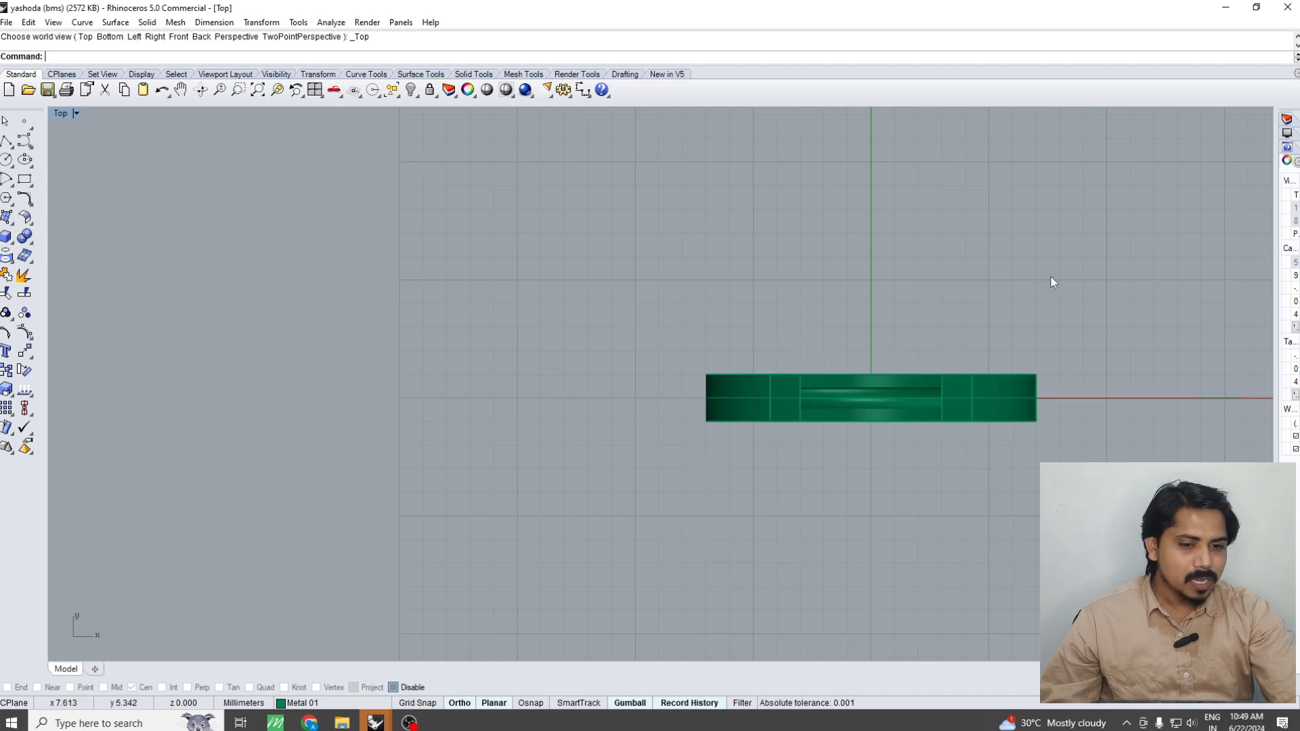
right_click_drag(1014, 287, 911, 290)
key("ctrl+F4")
right_click_drag(731, 368, 861, 361)
scroll(861, 360, "up", 4)
left_click(840, 351)
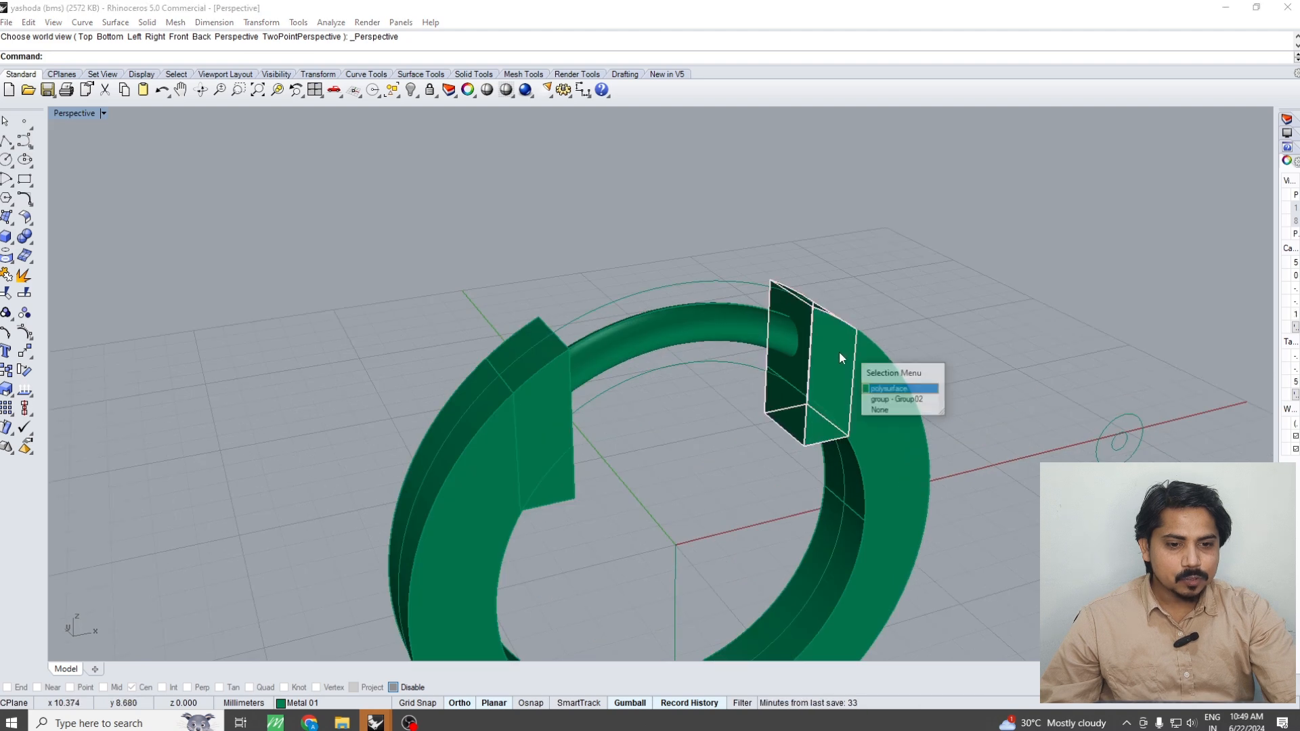
left_click(878, 388)
scroll(779, 339, "up", 3)
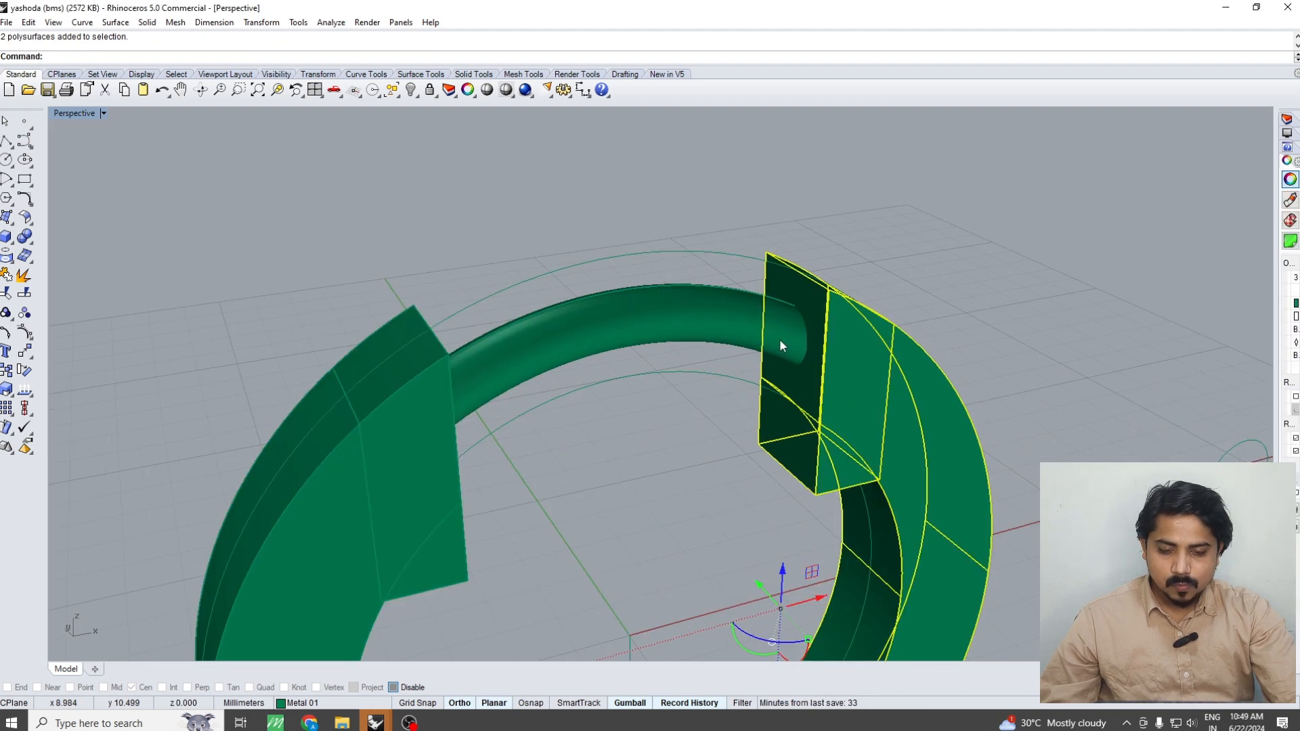
type("bd")
key("Return")
left_click(749, 335)
key("Return")
Remove the closure pipe and rebuild it along the same arc segment with a 0.9 mm diameter
left_click(751, 334)
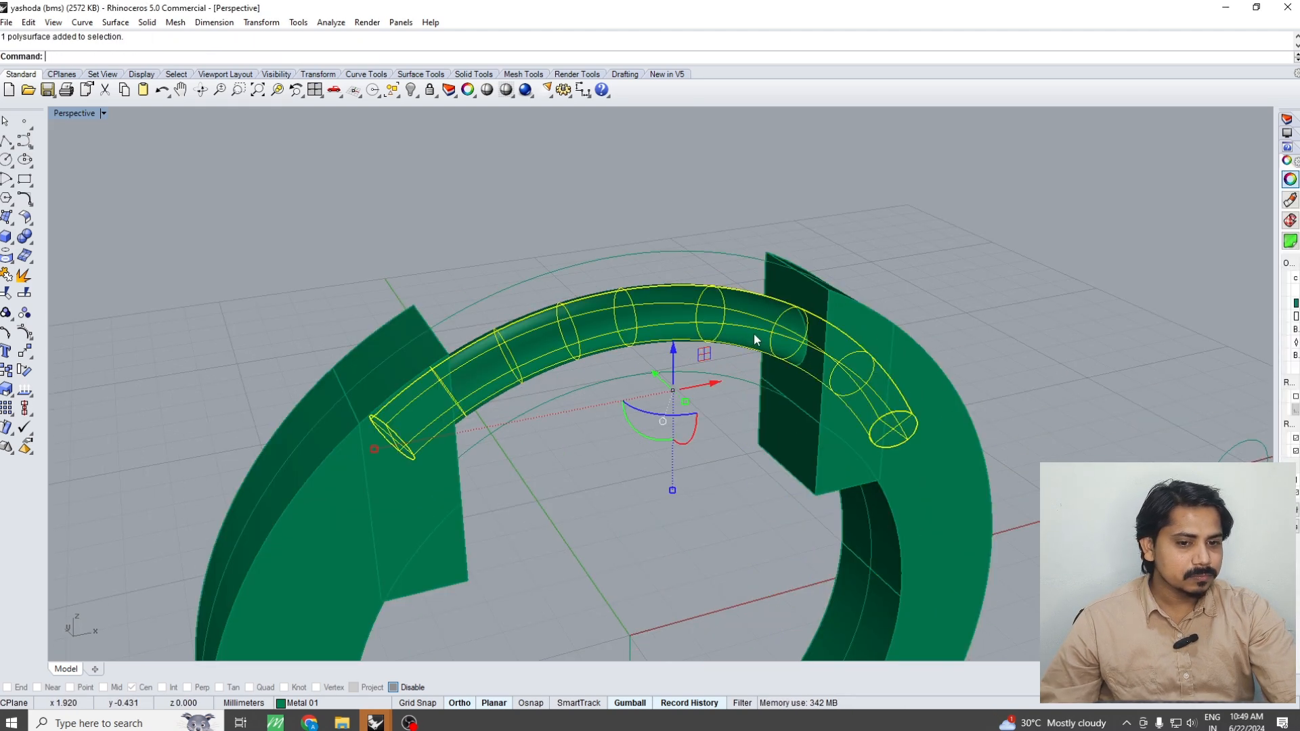
key("ctrl+h")
mouse_move(754, 333)
right_mouse_down()
mouse_move(812, 351)
mouse_move(744, 331)
right_mouse_up()
key("ctrl+z")
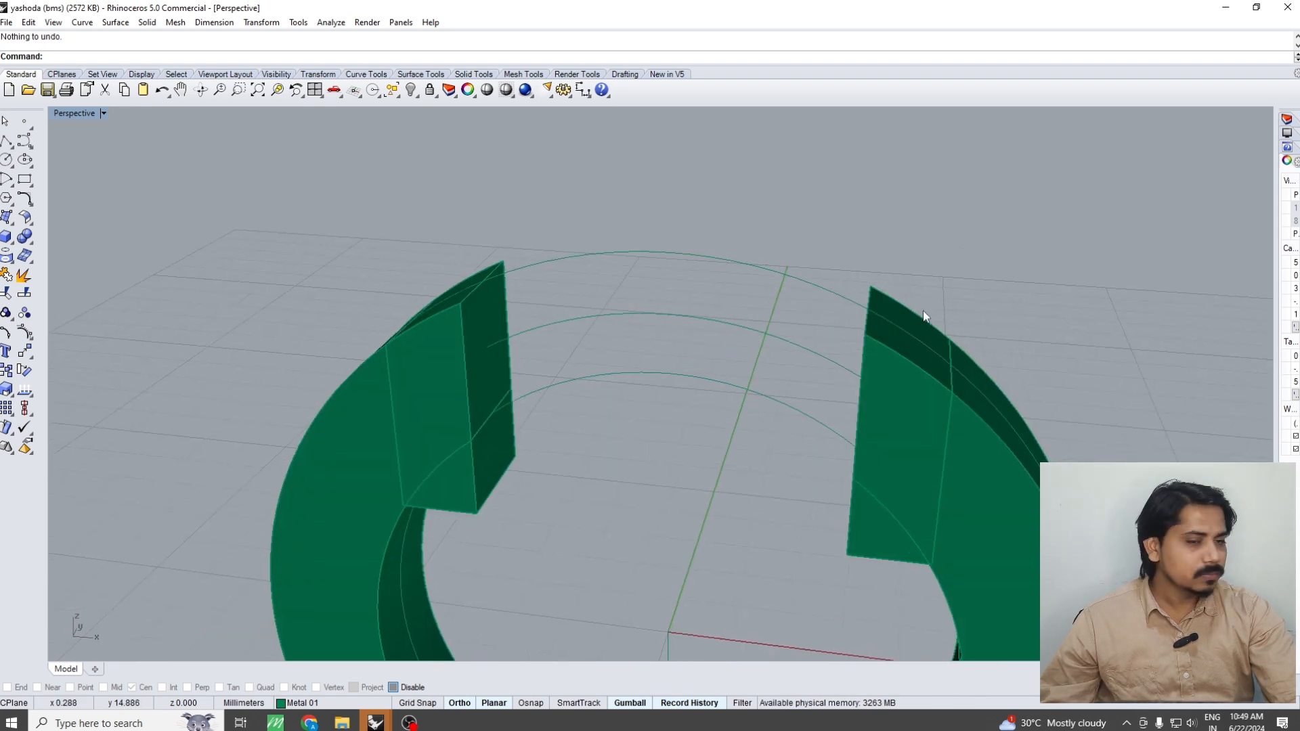
left_click(720, 324)
type("pipe")
key("Return")
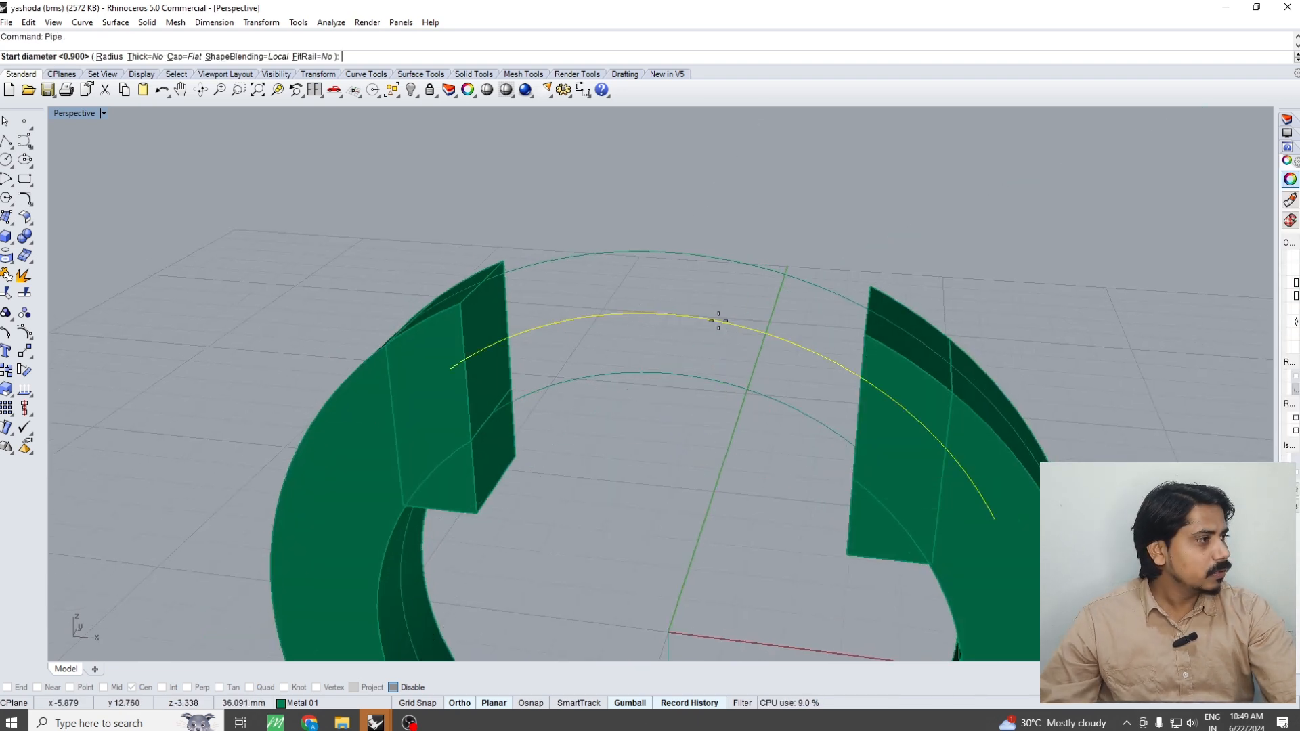
key("Return")
key("Return")
Group the right ring half with its end block and hinge parts in the front view
right_click_drag(712, 314, 825, 256)
left_click(817, 416)
left_click(814, 393)
key("ctrl+F2")
left_click(903, 443, "shift")
right_click_drag(868, 408, 820, 293)
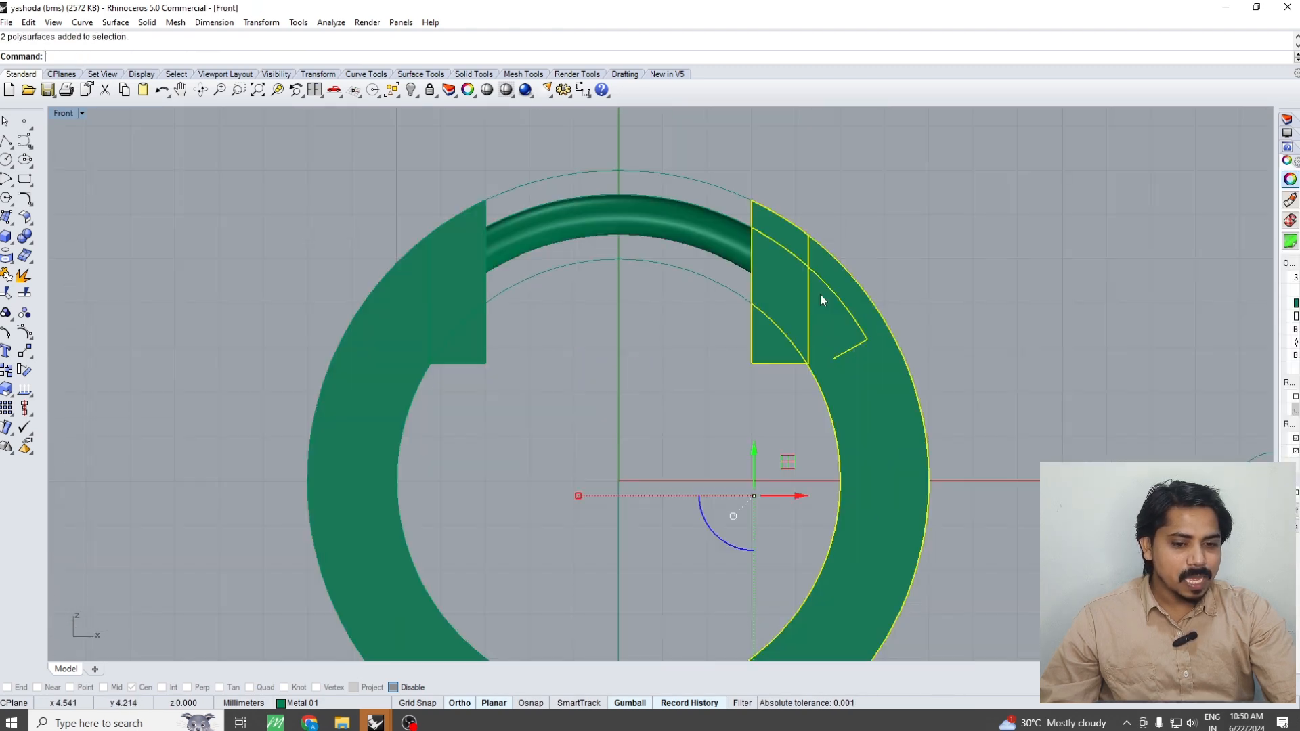
scroll(853, 325, "down", 5)
key("ctrl+g")
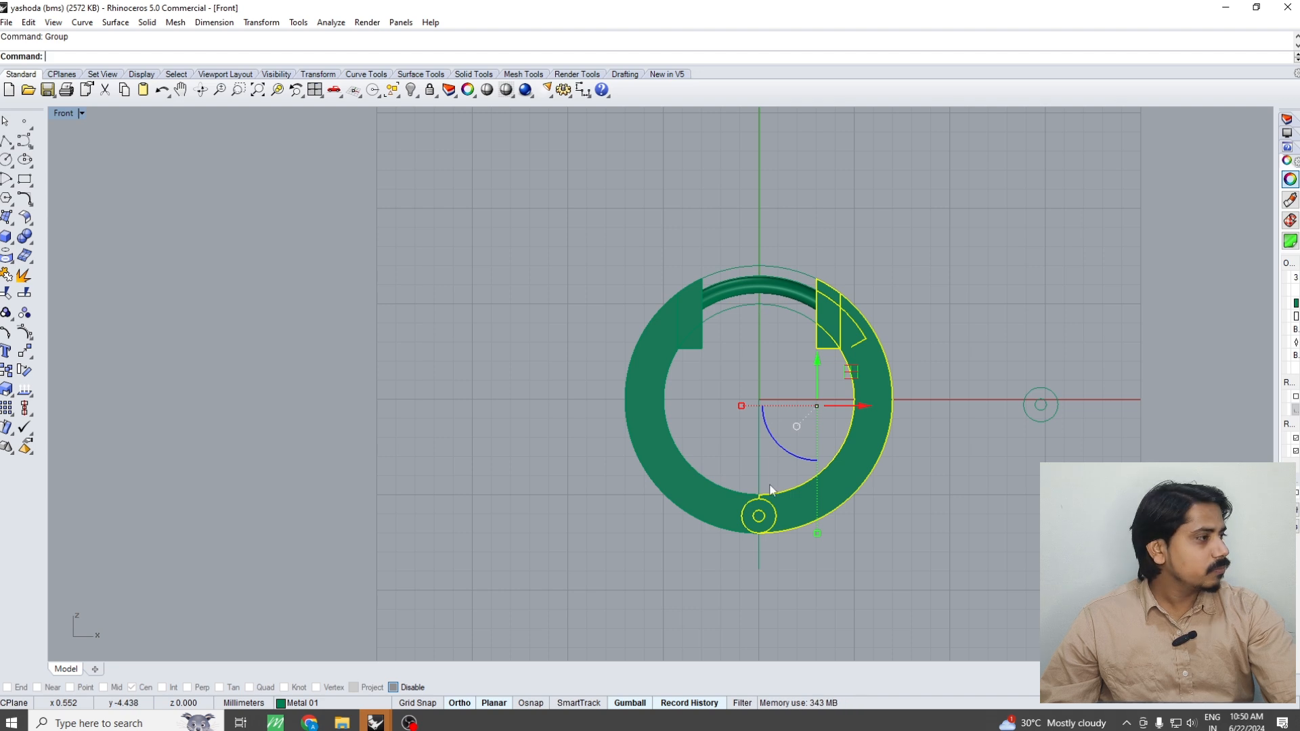
scroll(762, 295, "up", 3)
left_click(768, 284)
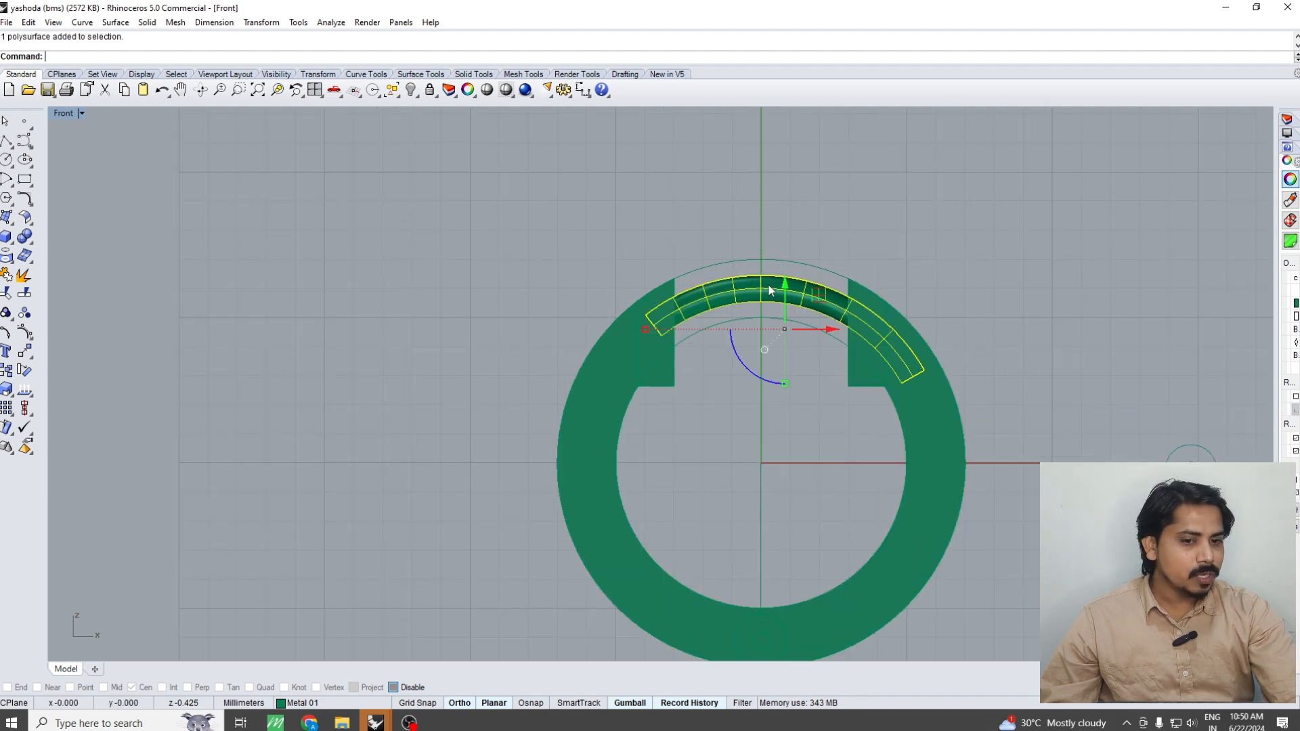
right_click_drag(787, 328, 770, 260)
right_click_drag(749, 548, 741, 470)
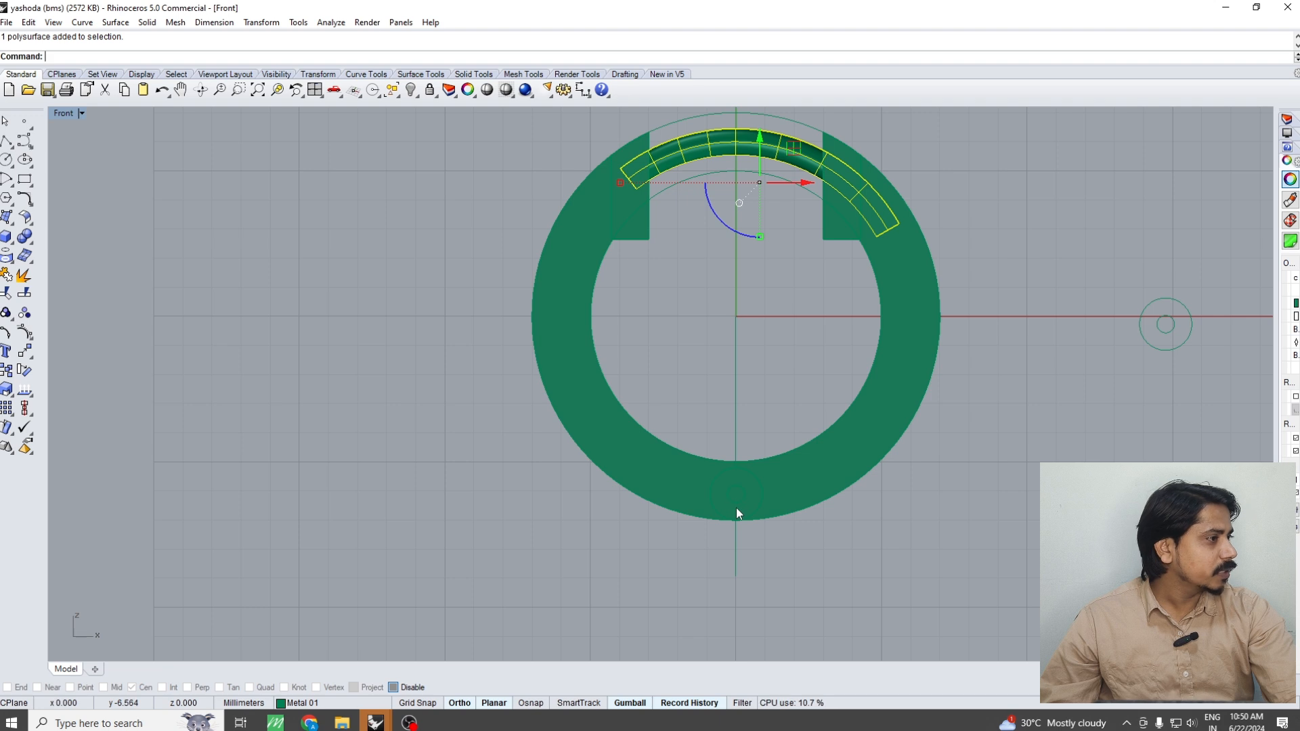
right_click_drag(861, 316, 831, 372)
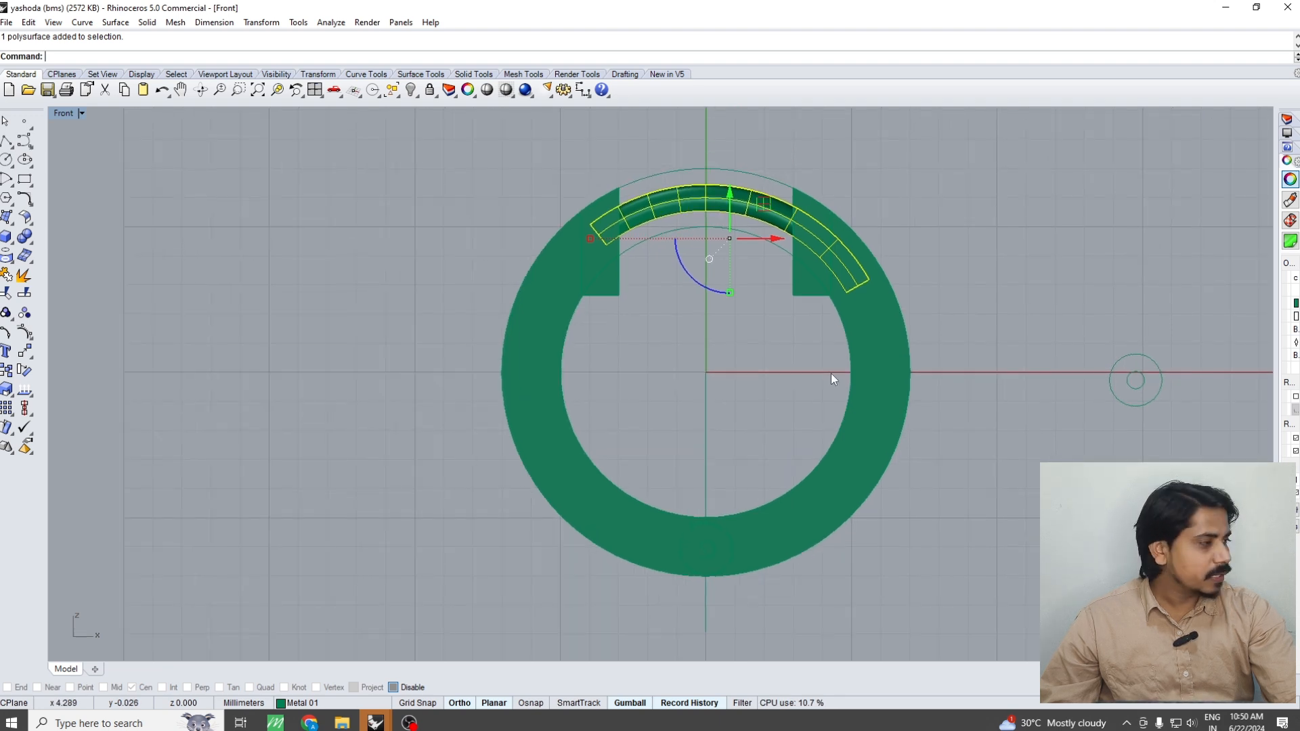
left_click(759, 344)
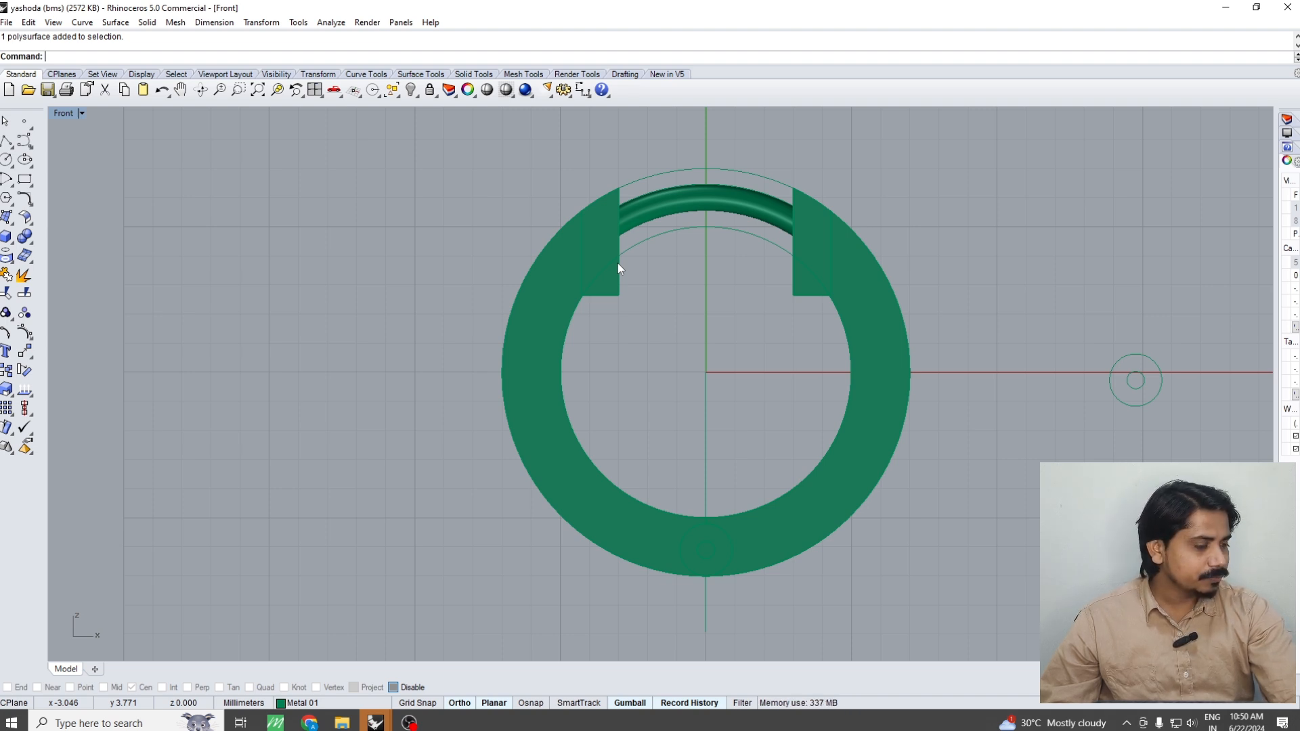
scroll(613, 266, "down", 6)
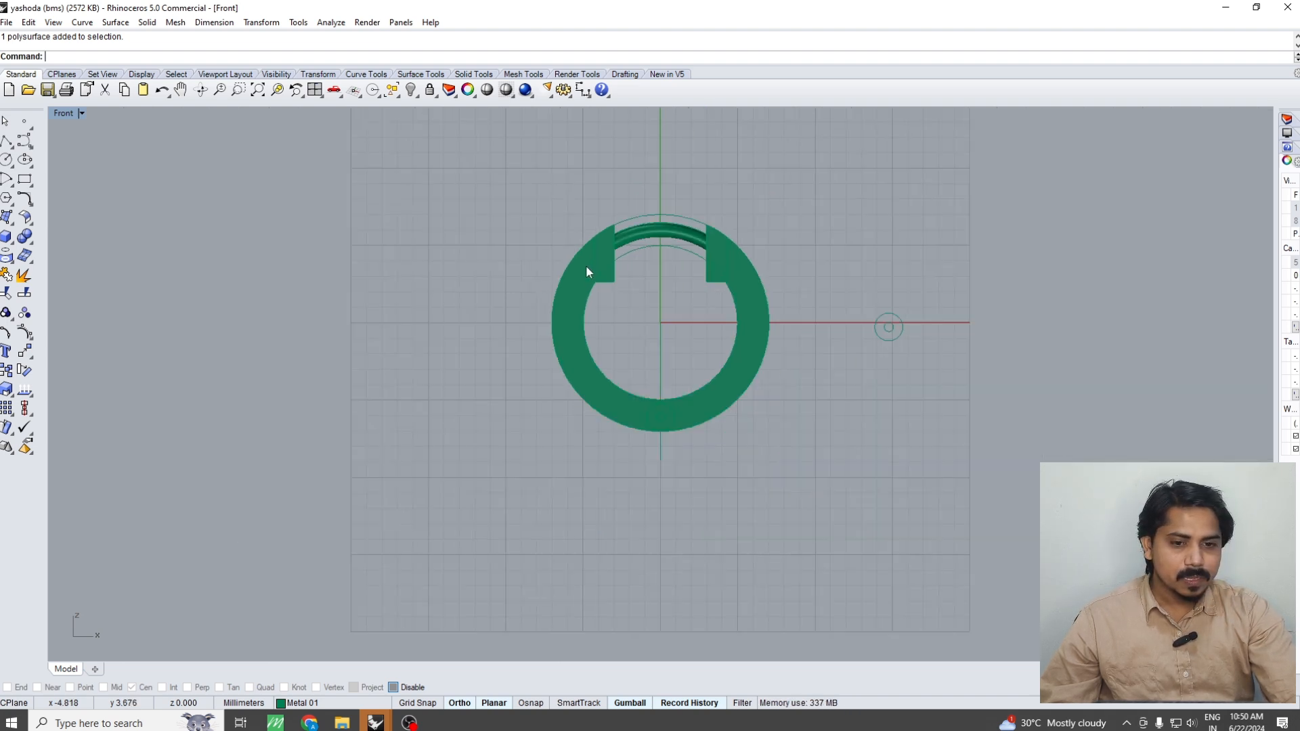
Start a new file without a template, discarding the changes to yashoda (bms), and maximize the Top view
left_click(10, 25)
left_click(10, 25)
left_click(10, 24)
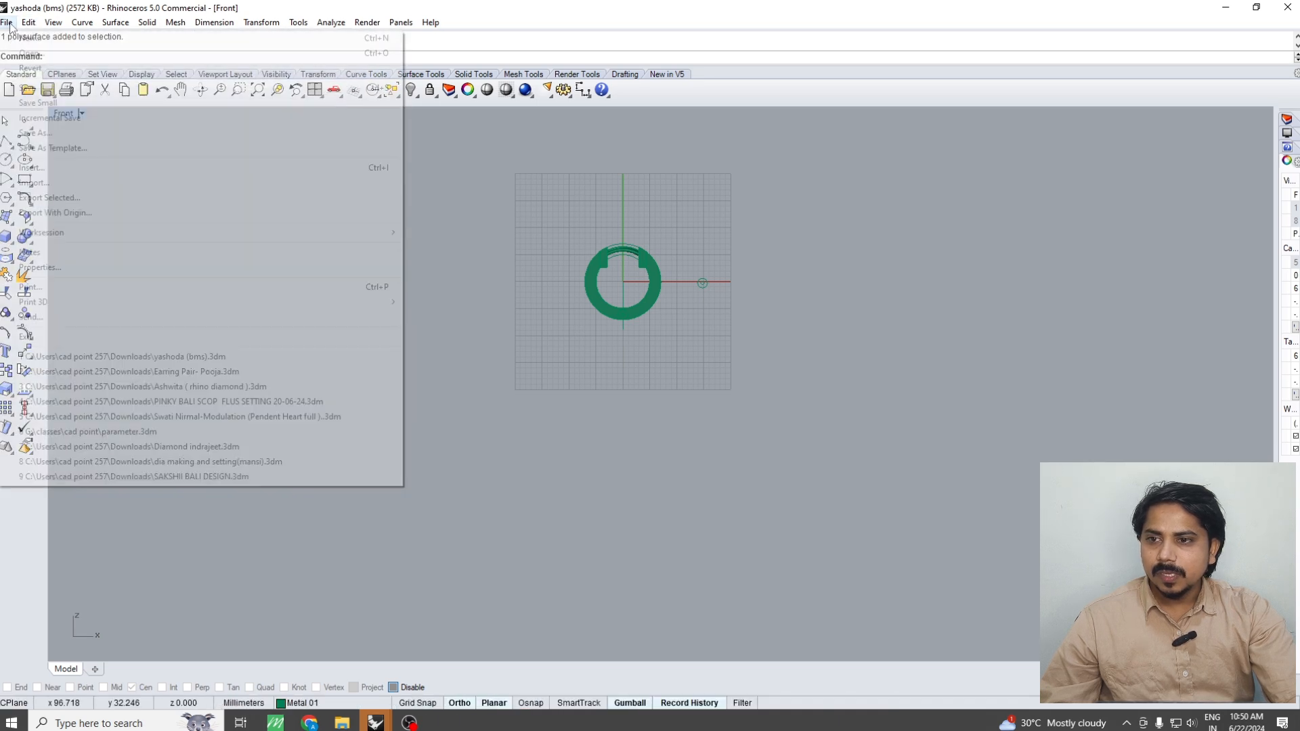
left_click(37, 39)
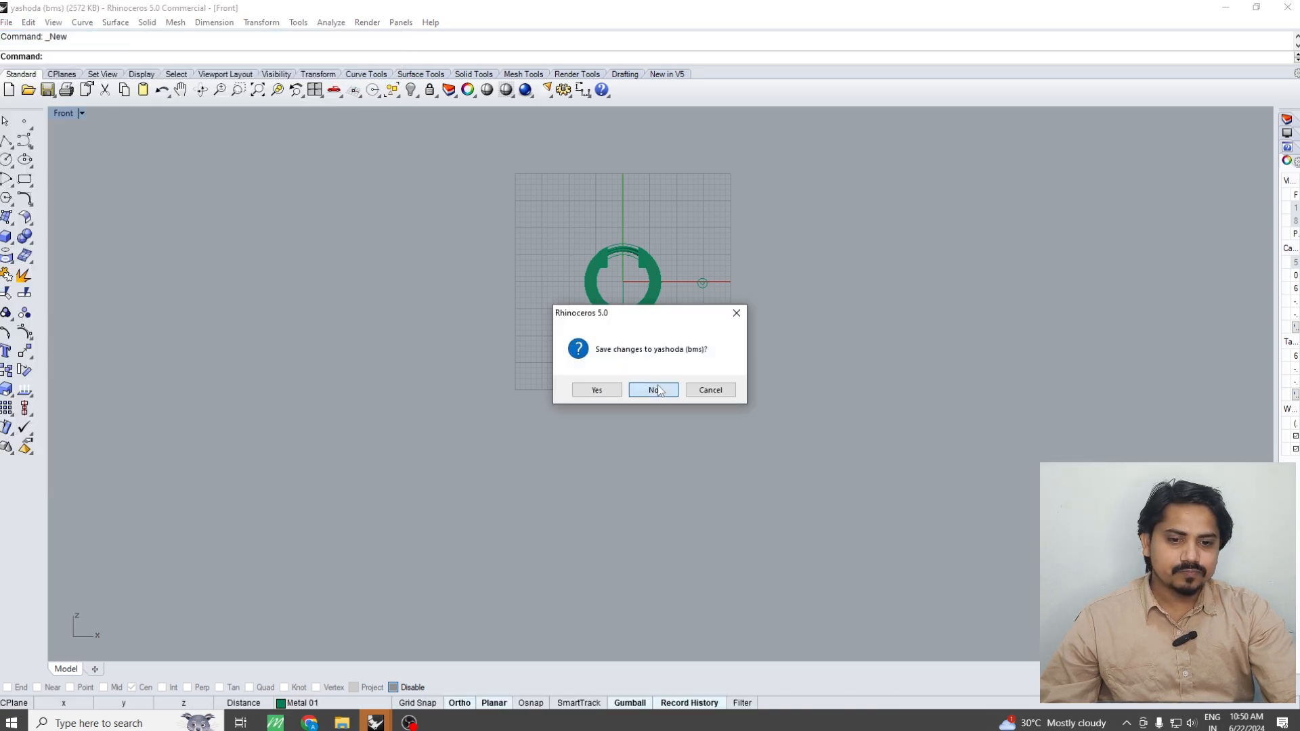
left_click(654, 390)
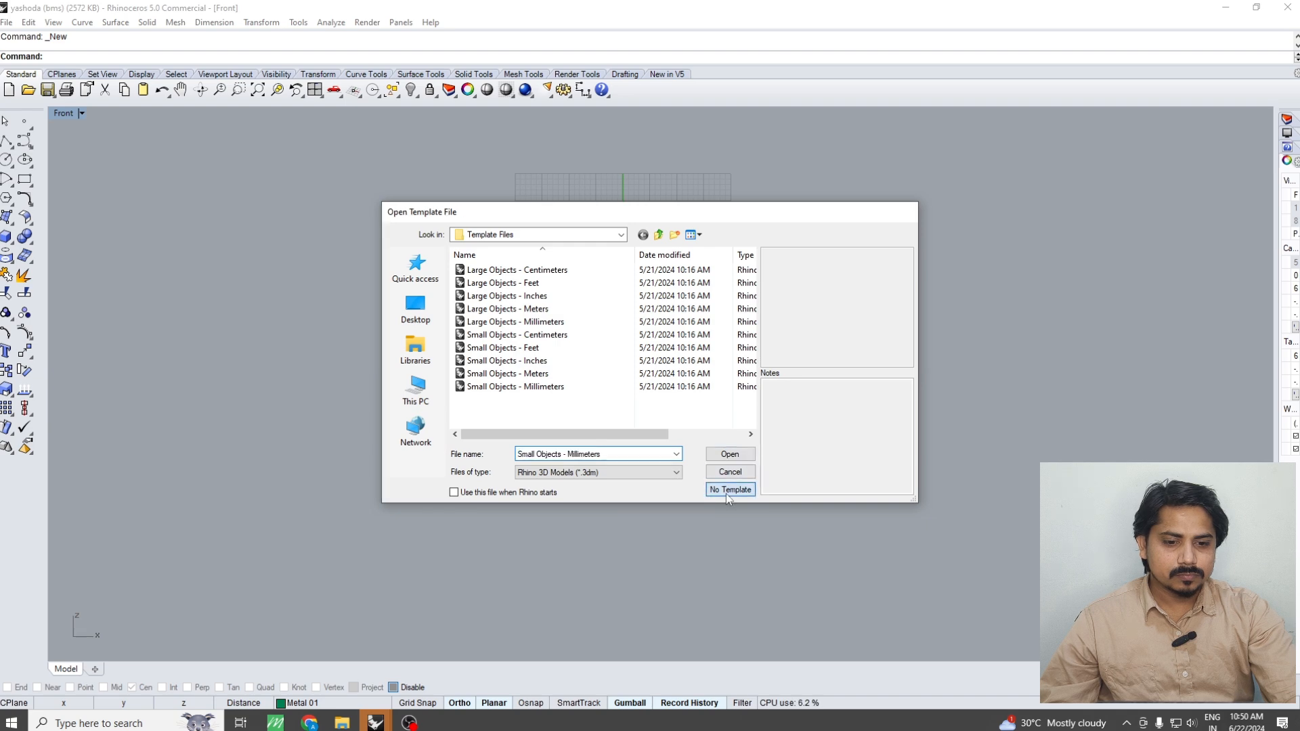
left_click(730, 490)
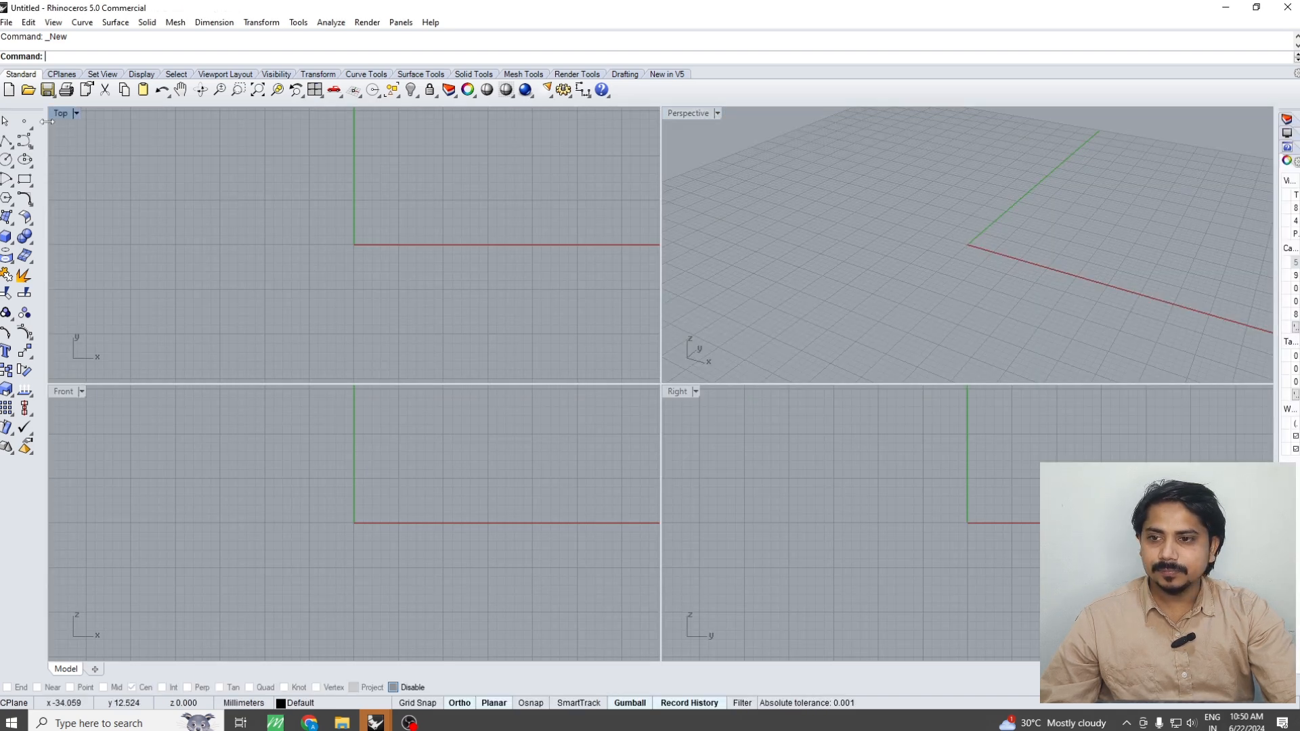
double_click(64, 113)
right_click_drag(493, 264, 423, 269)
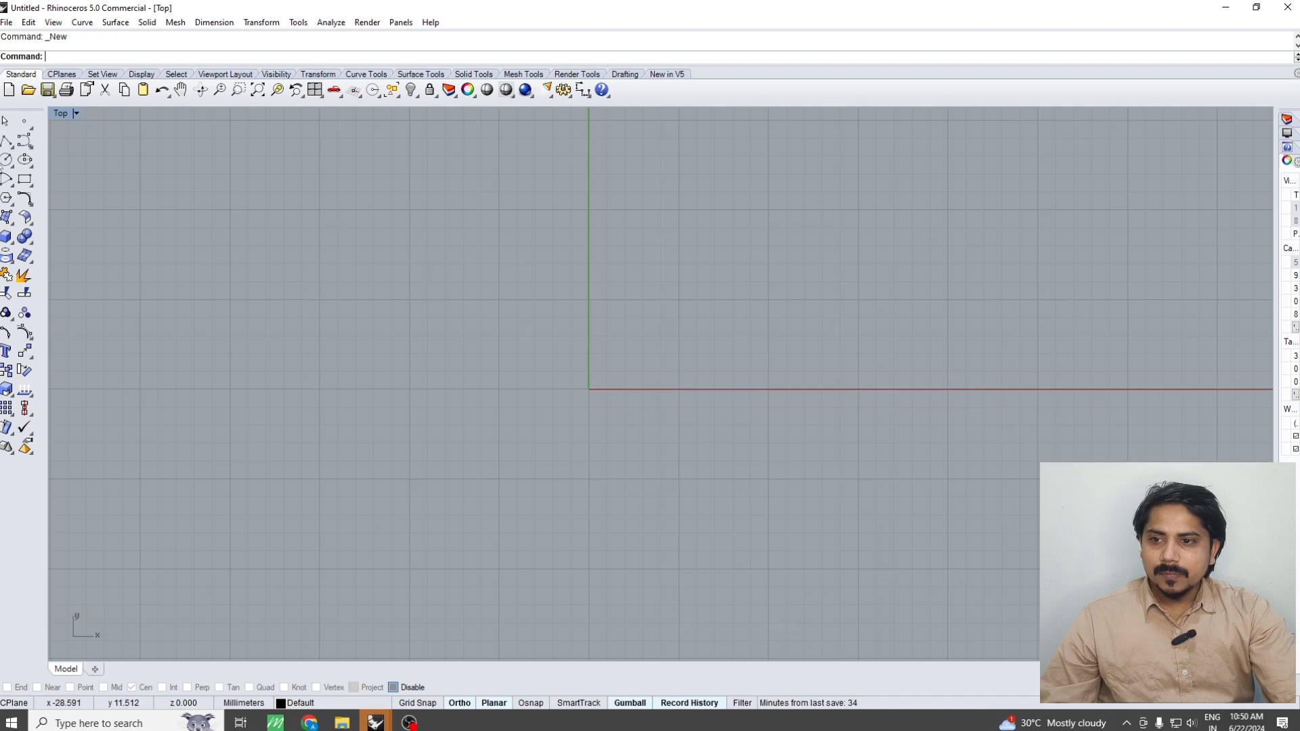
Draw a circle of 10 mm diameter centred on the origin
left_click(6, 159)
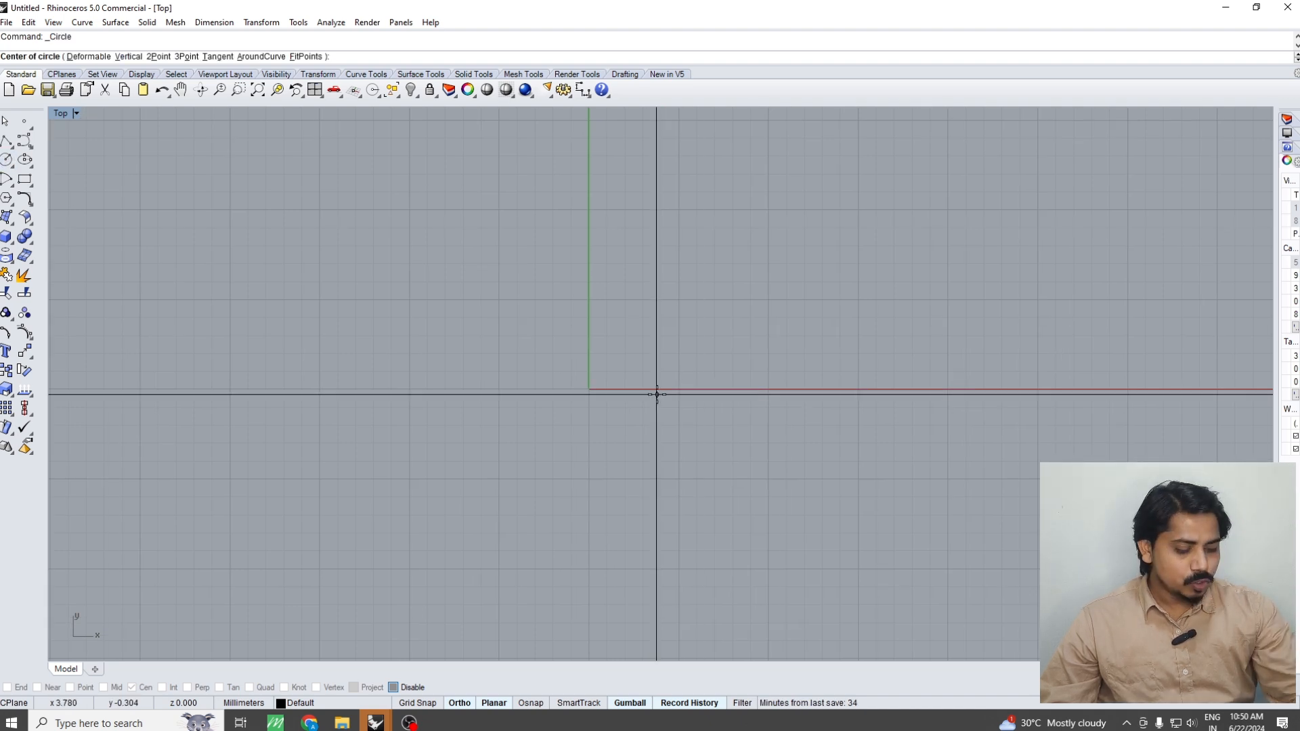
type("0")
key("Return")
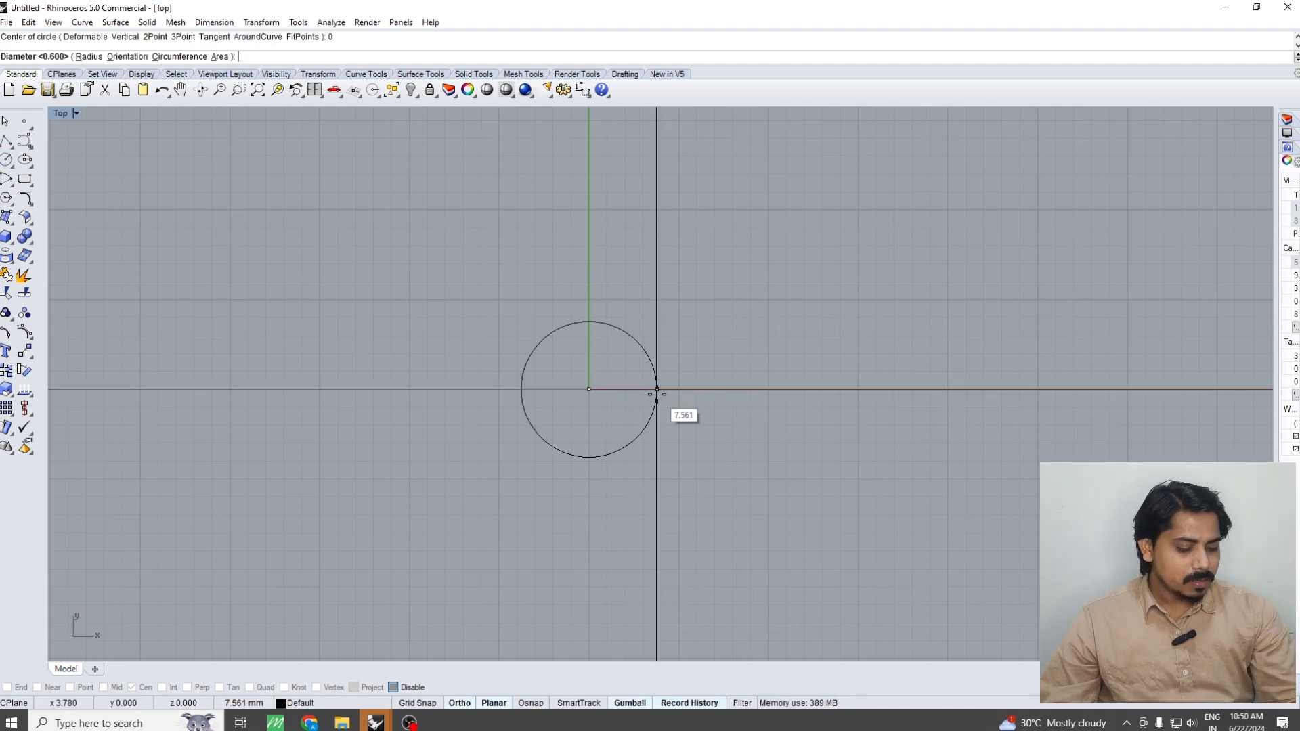
type("10")
key("Return")
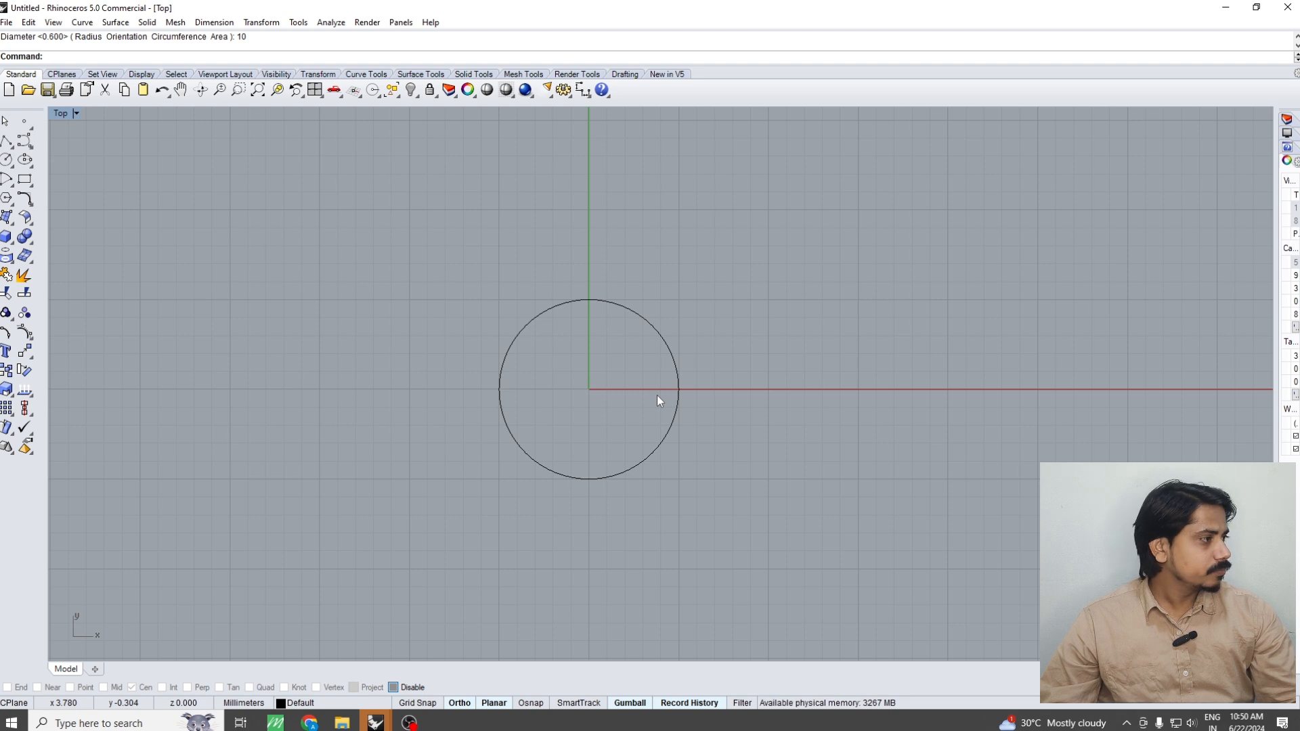
Offset the 10 mm circle outward by 2 mm in the Top view
scroll(656, 396, "up", 2)
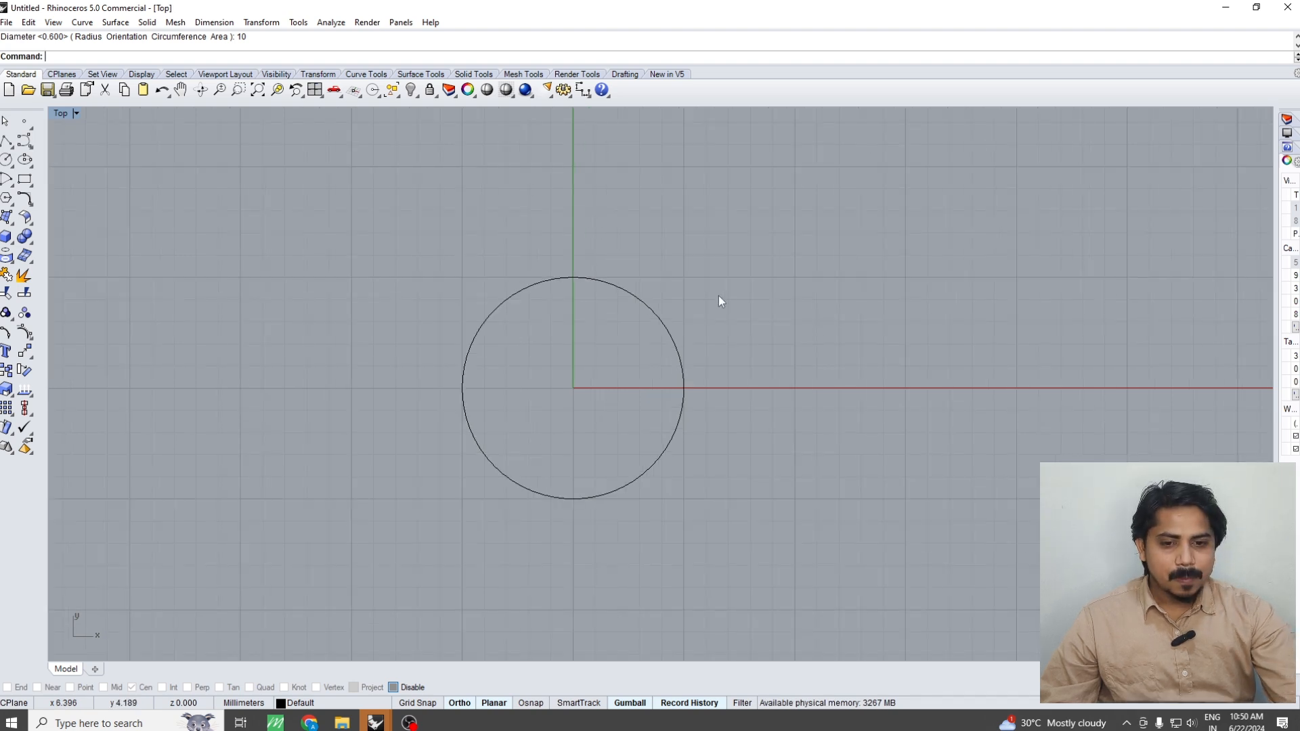
left_click_drag(718, 295, 641, 341)
left_click(24, 198)
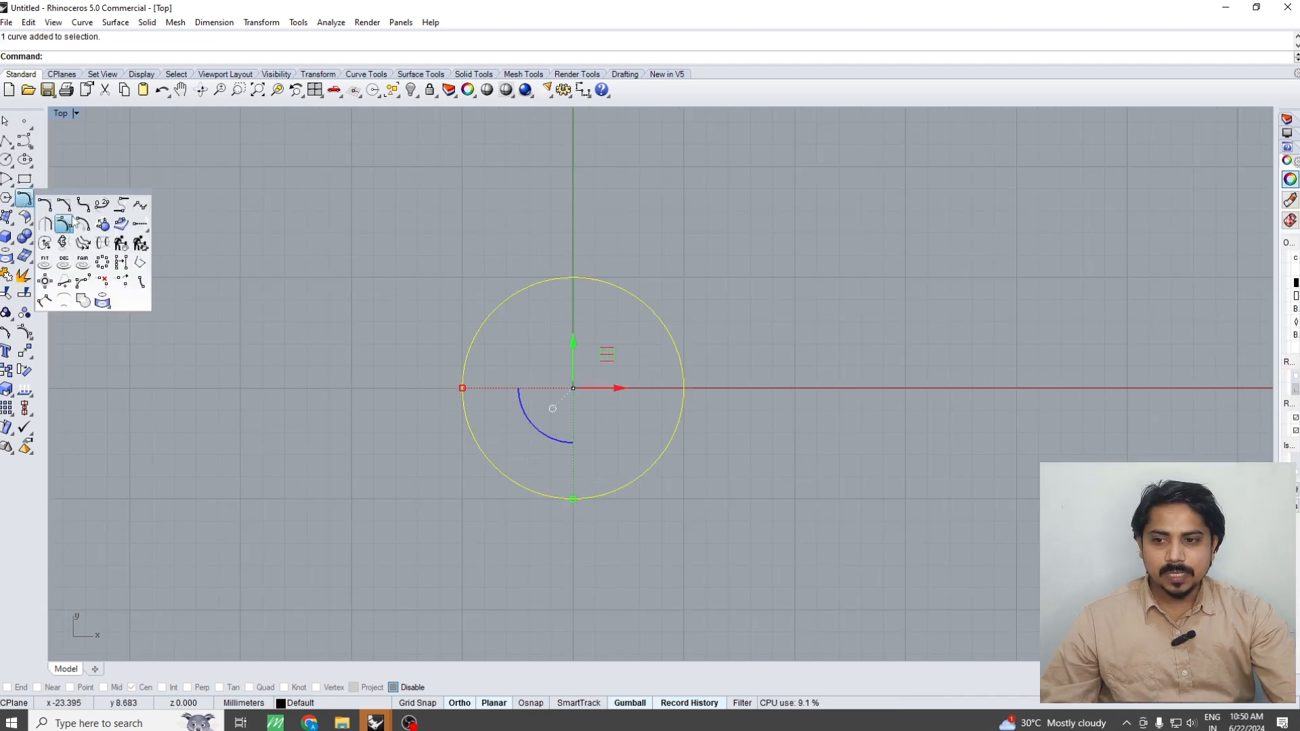
left_click(83, 230)
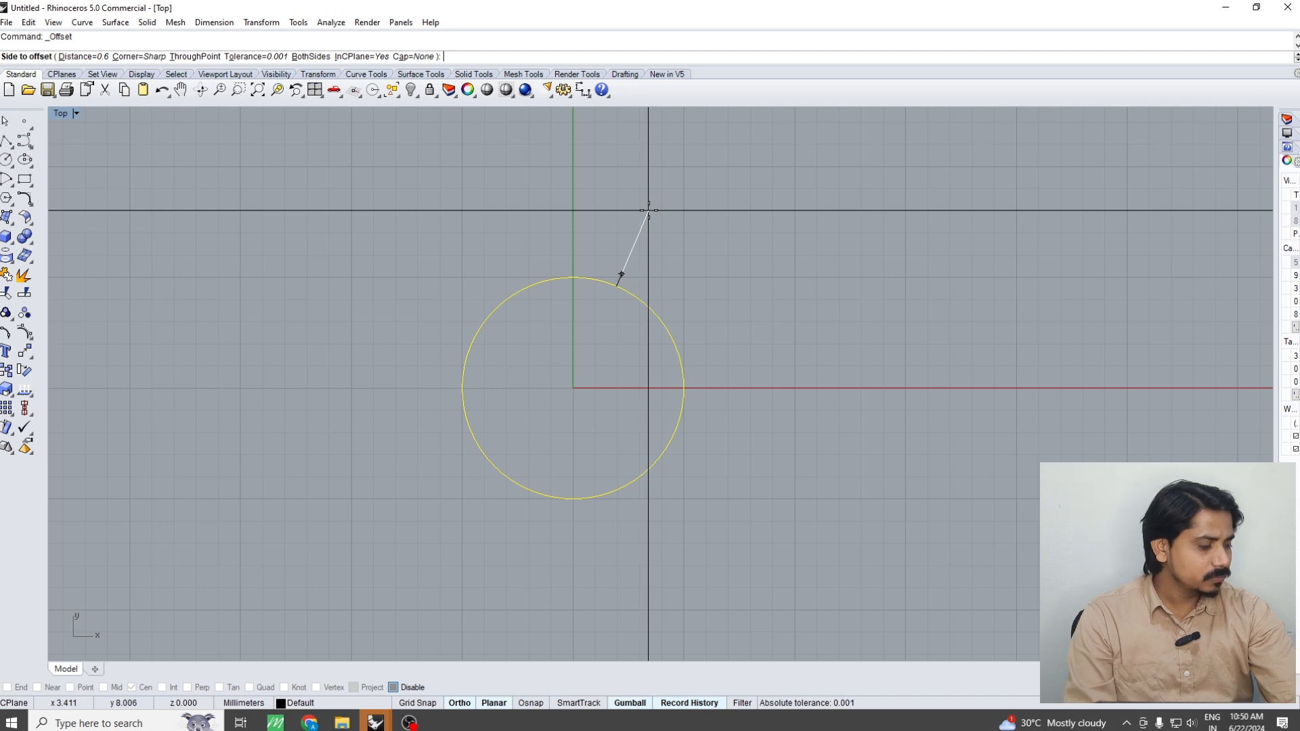
type("2")
key("Return")
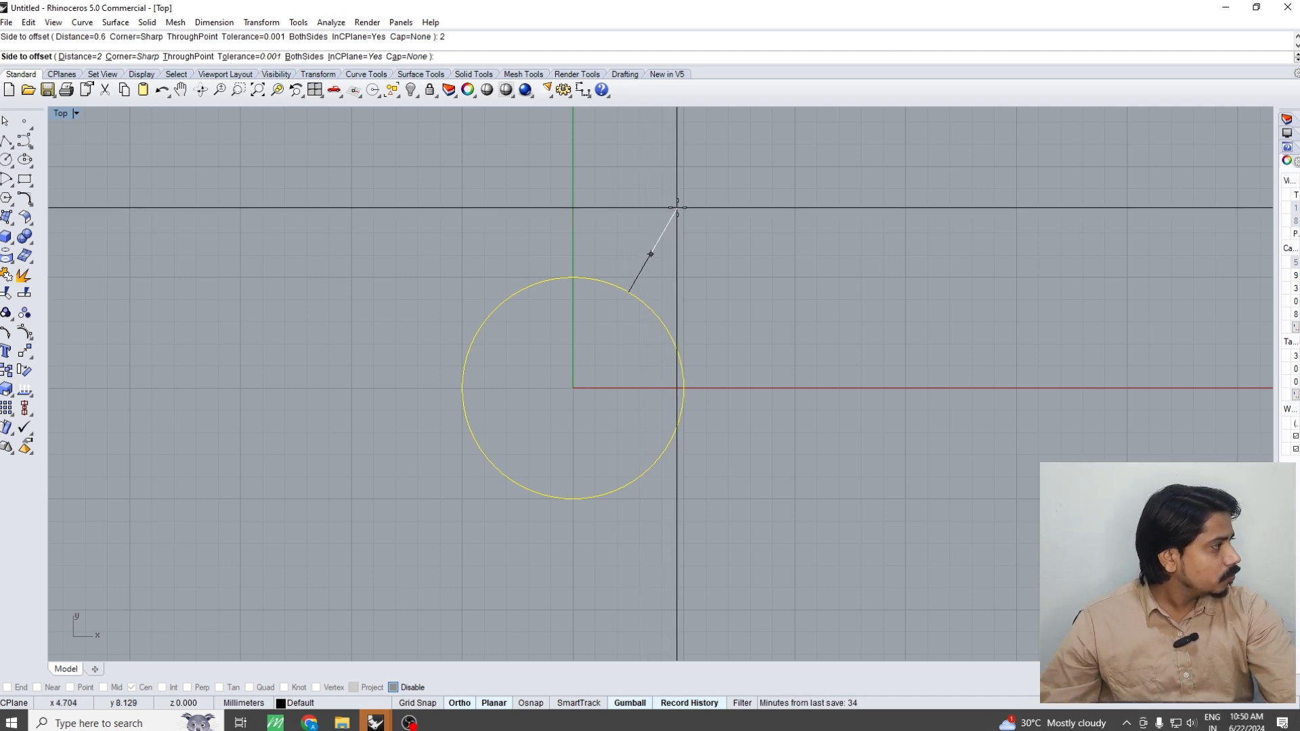
left_click(677, 208)
left_click_drag(777, 212, 511, 347)
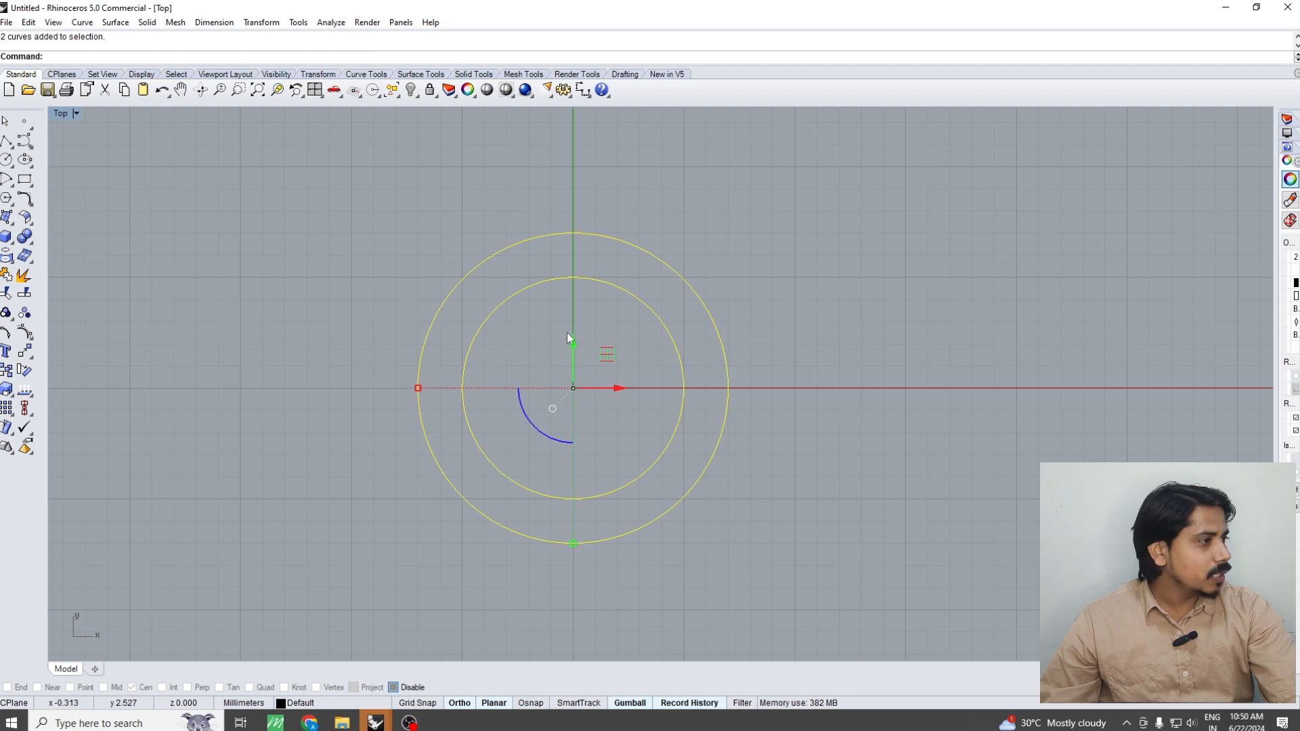
key("ctrl+F1")
left_click(7, 237)
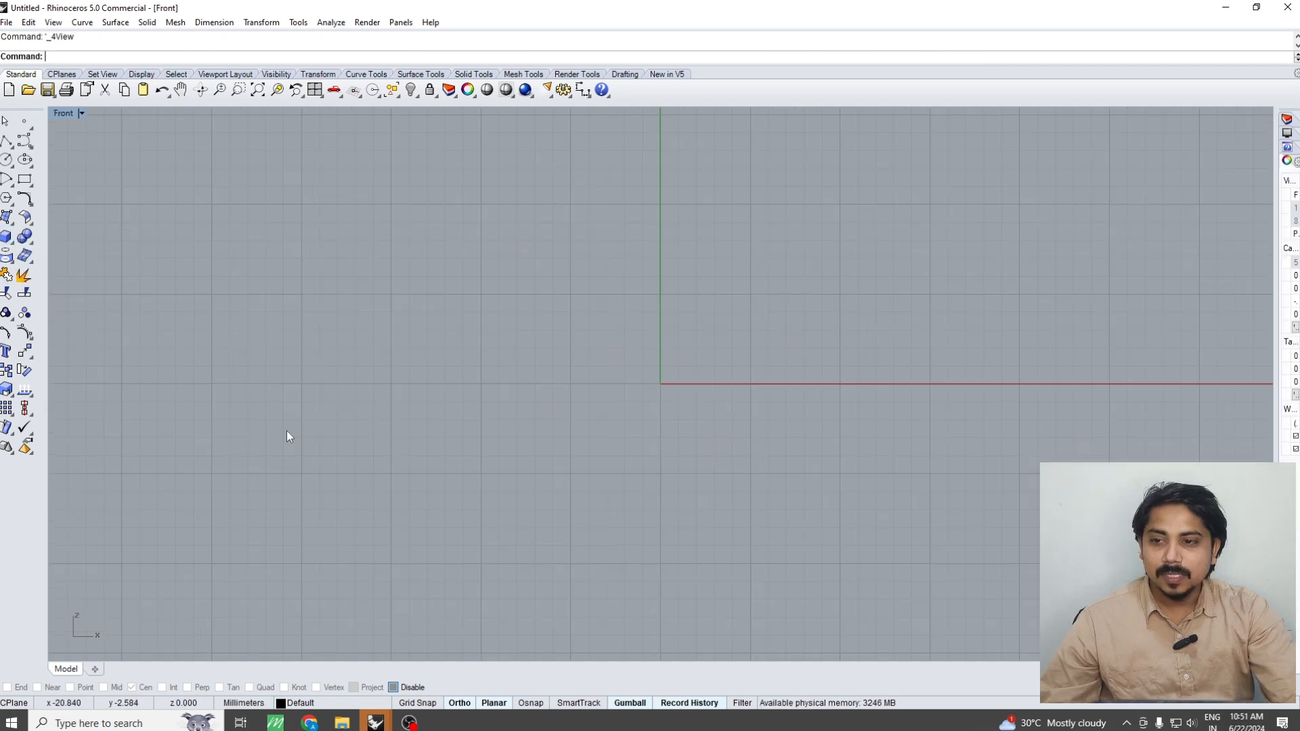
Draw a circle of 10 mm diameter centred on the origin in the Front view
left_click(6, 159)
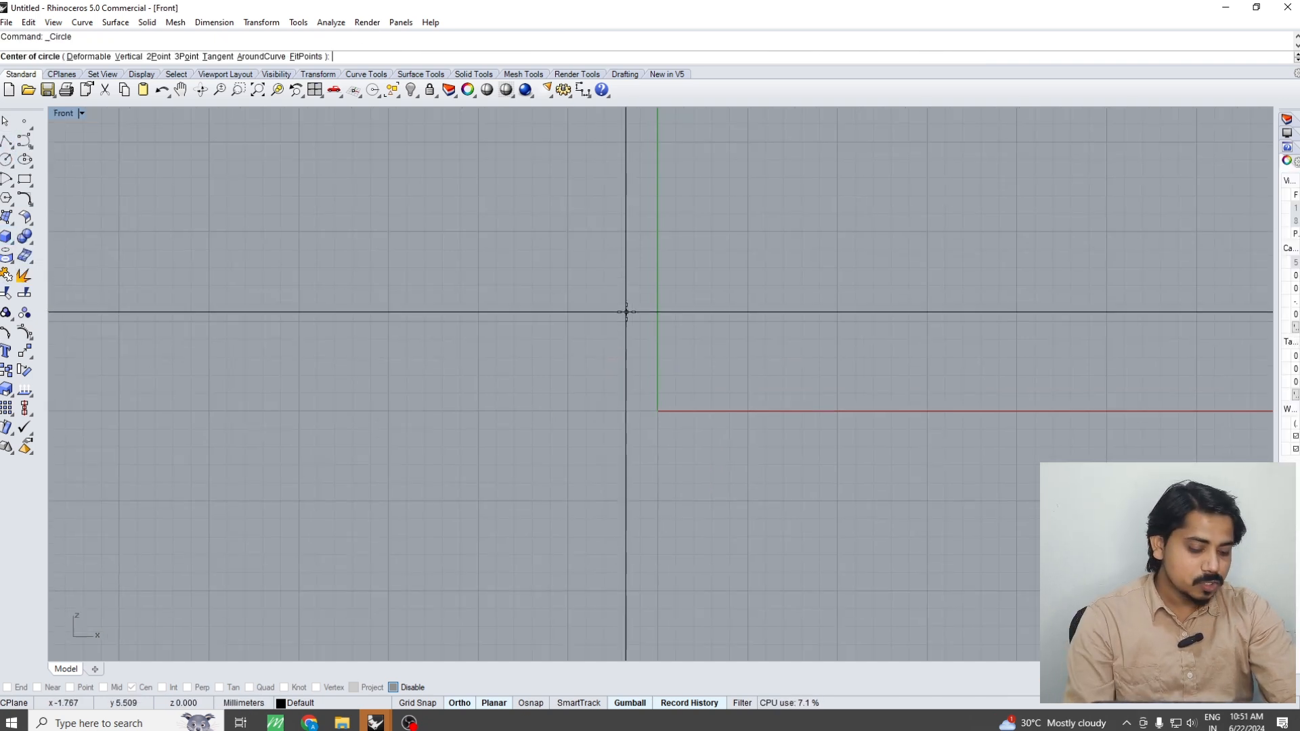
type("0")
key("Return")
type("10")
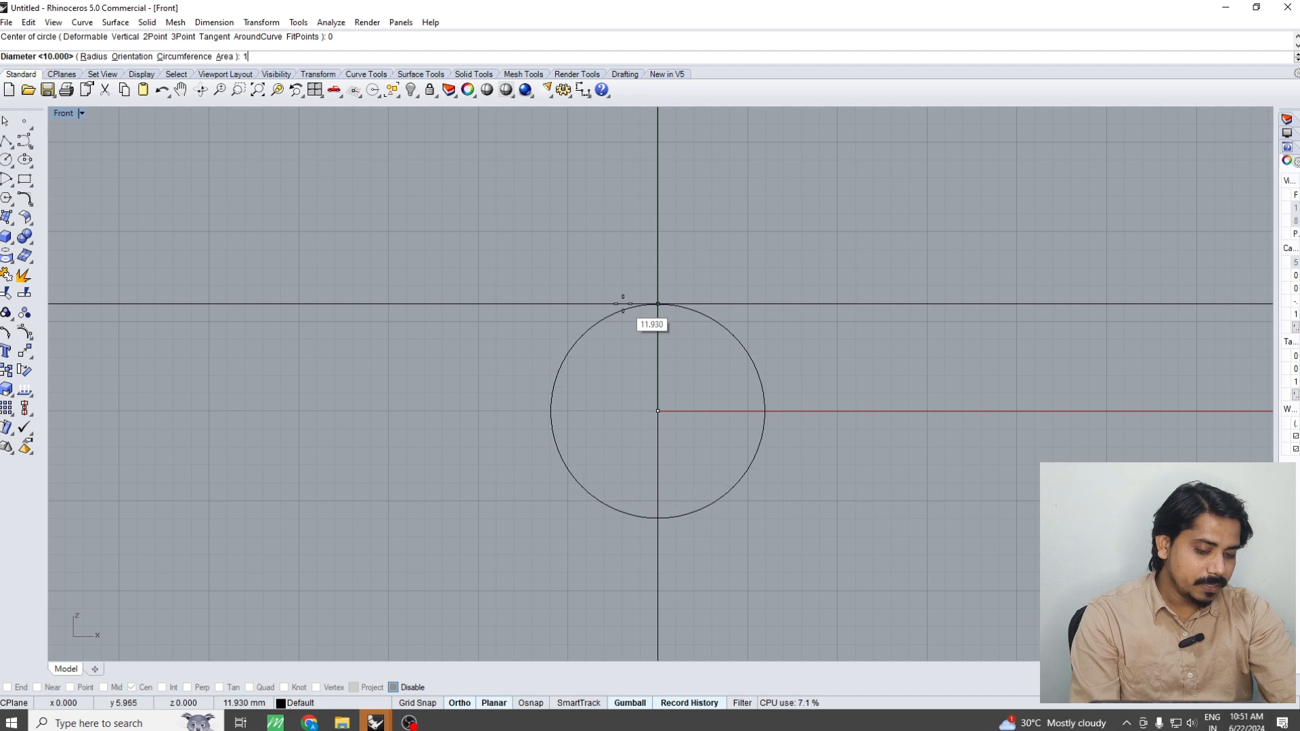
key("Return")
Offset the Front view circle outward by 2 mm
left_click(685, 323)
type("offset")
key("Return")
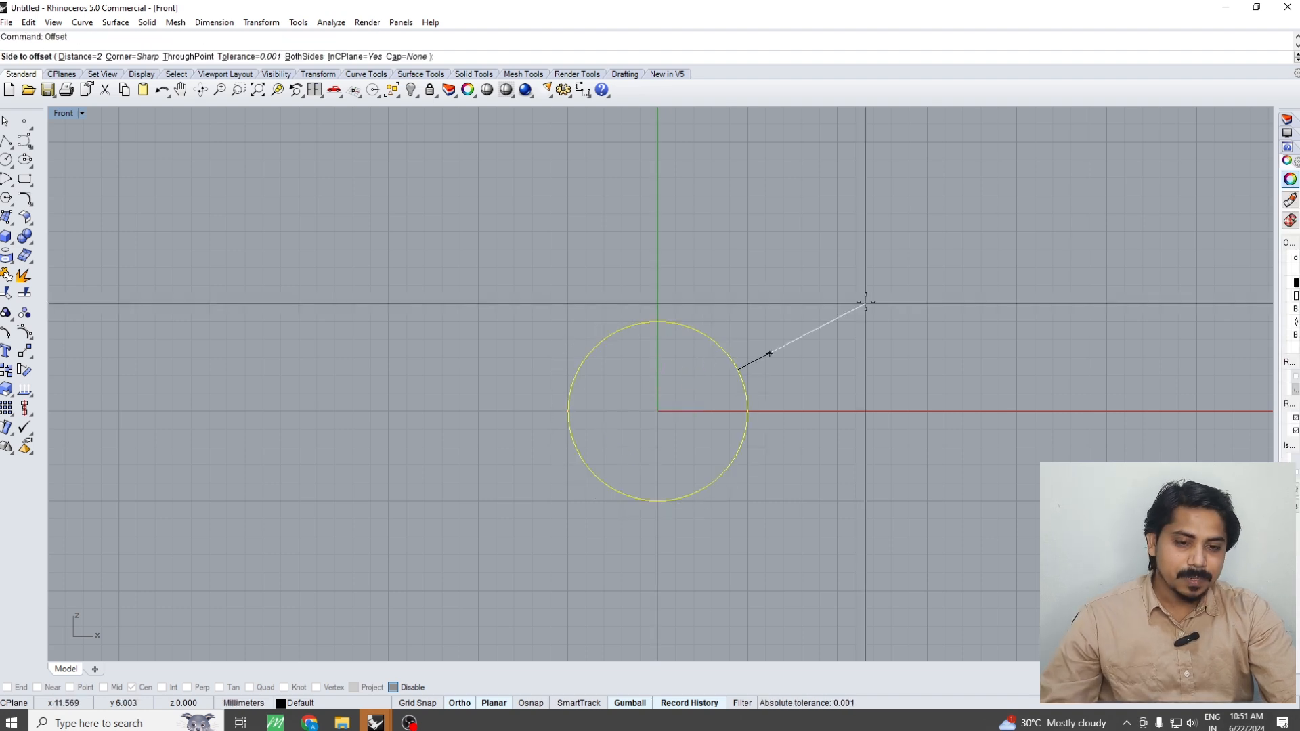
left_click(860, 302)
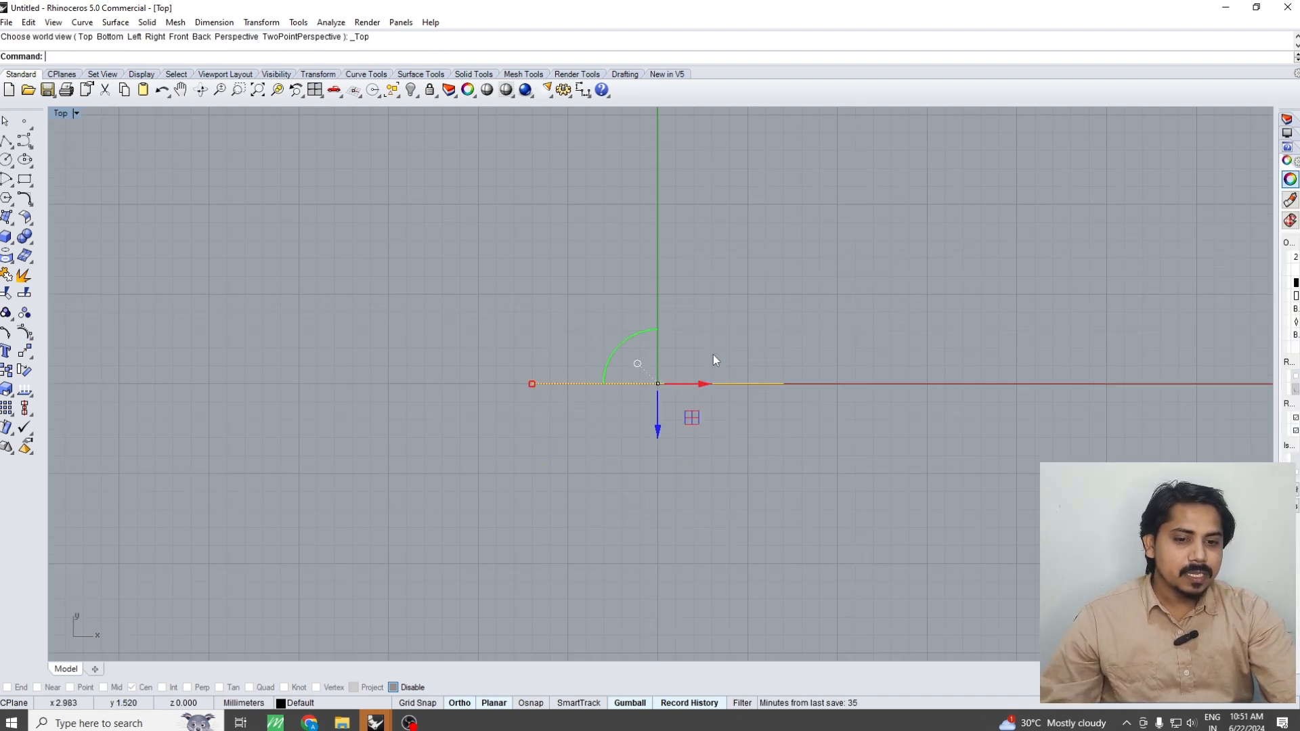
Extrude both circles from the Top view as a solid ring, 1 mm to both sides
key("Return")
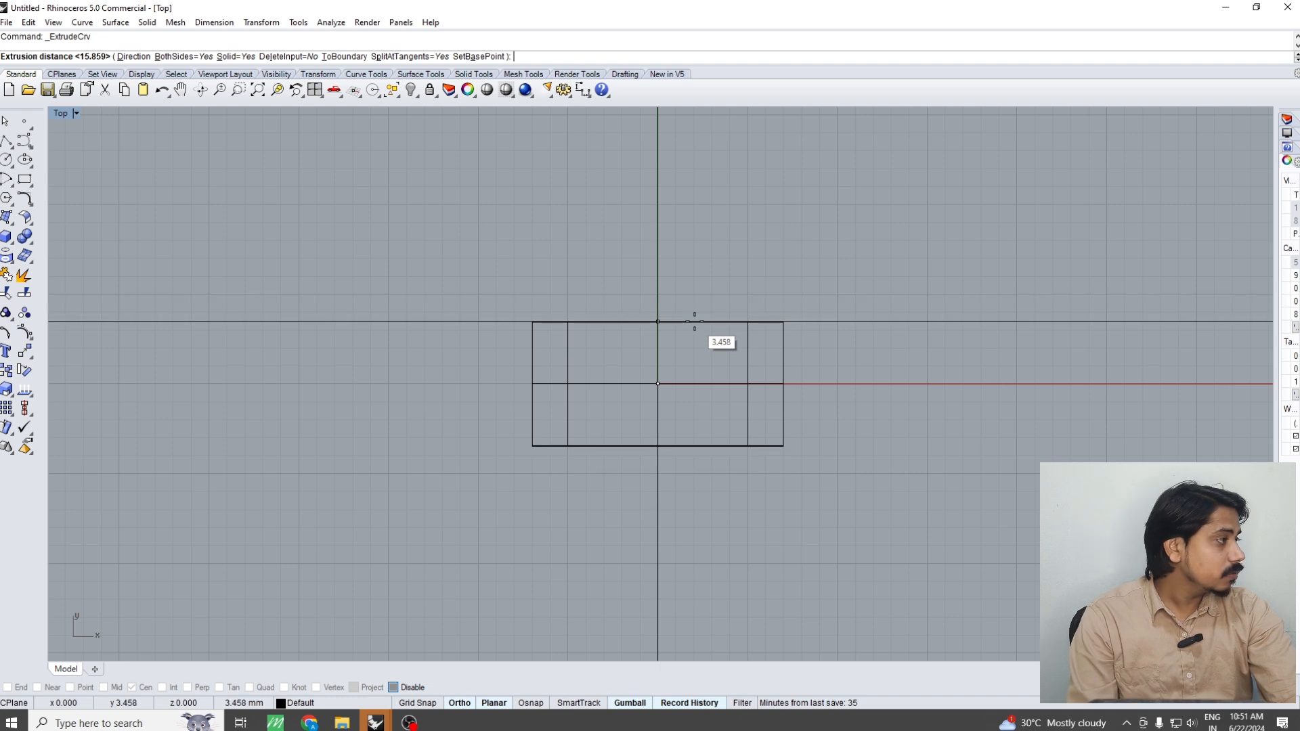
type("1")
key("Return")
left_click(787, 356)
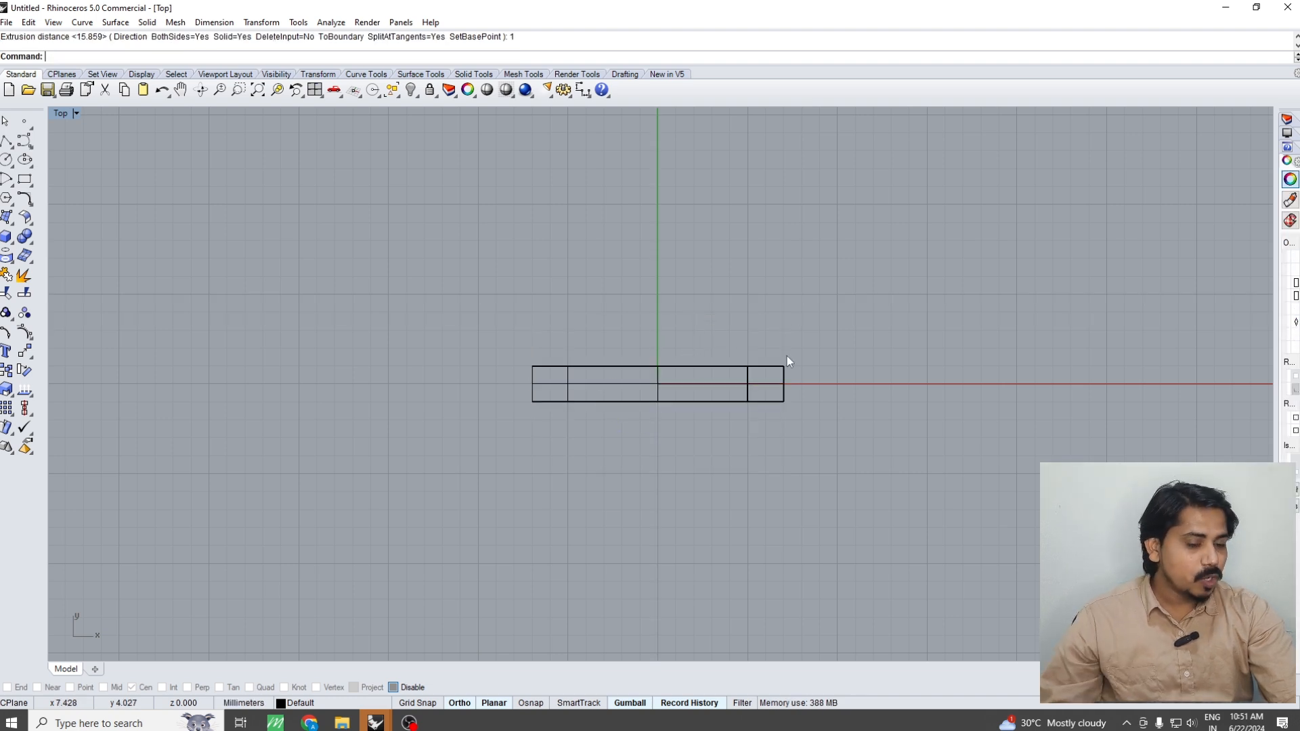
Create a vertical cutting plane through the origin across the ring in the shaded Front view
key("ctrl+F2")
key("ctrl+alt+s")
left_click_drag(741, 266, 654, 384)
right_click_drag(660, 361, 671, 427)
type("CP")
key("Return")
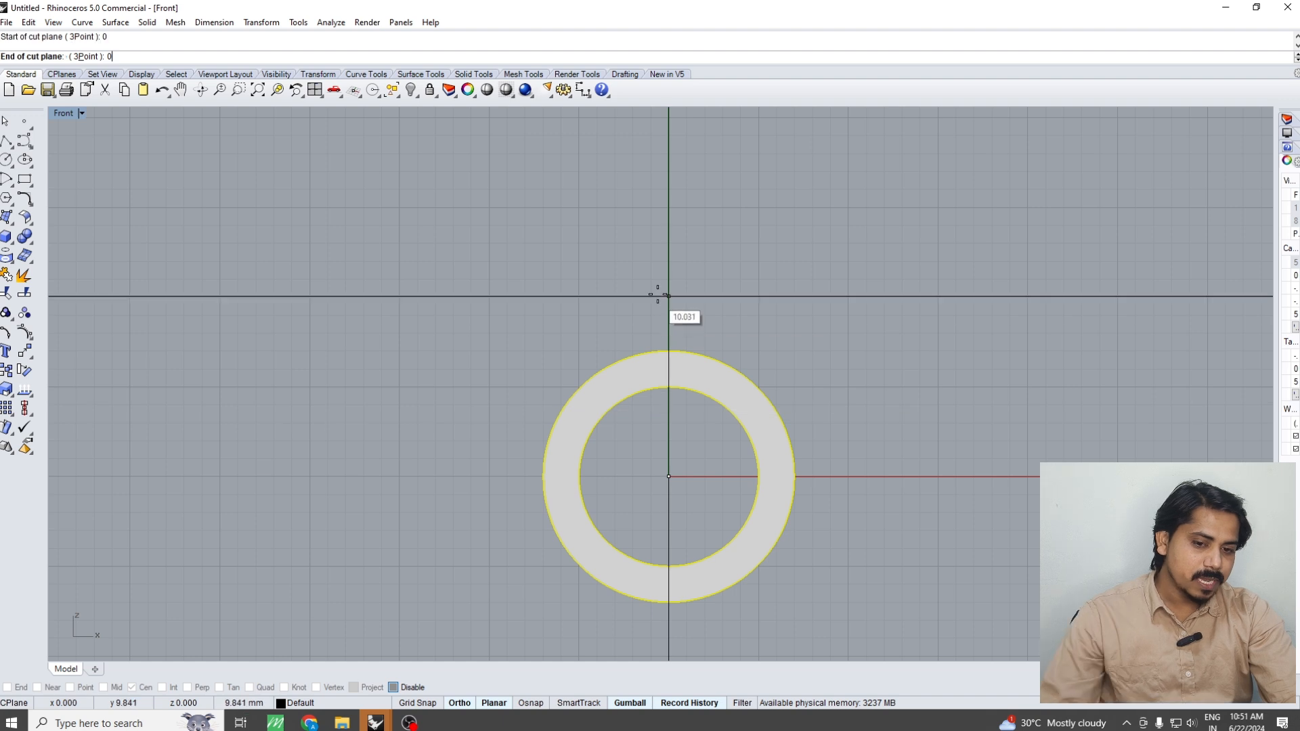
Move the vertical cutting plane 3 mm to the left of the ring's centre
scroll(701, 462, "up", 1)
left_click(663, 452)
type("m")
key("Return")
left_click(908, 332)
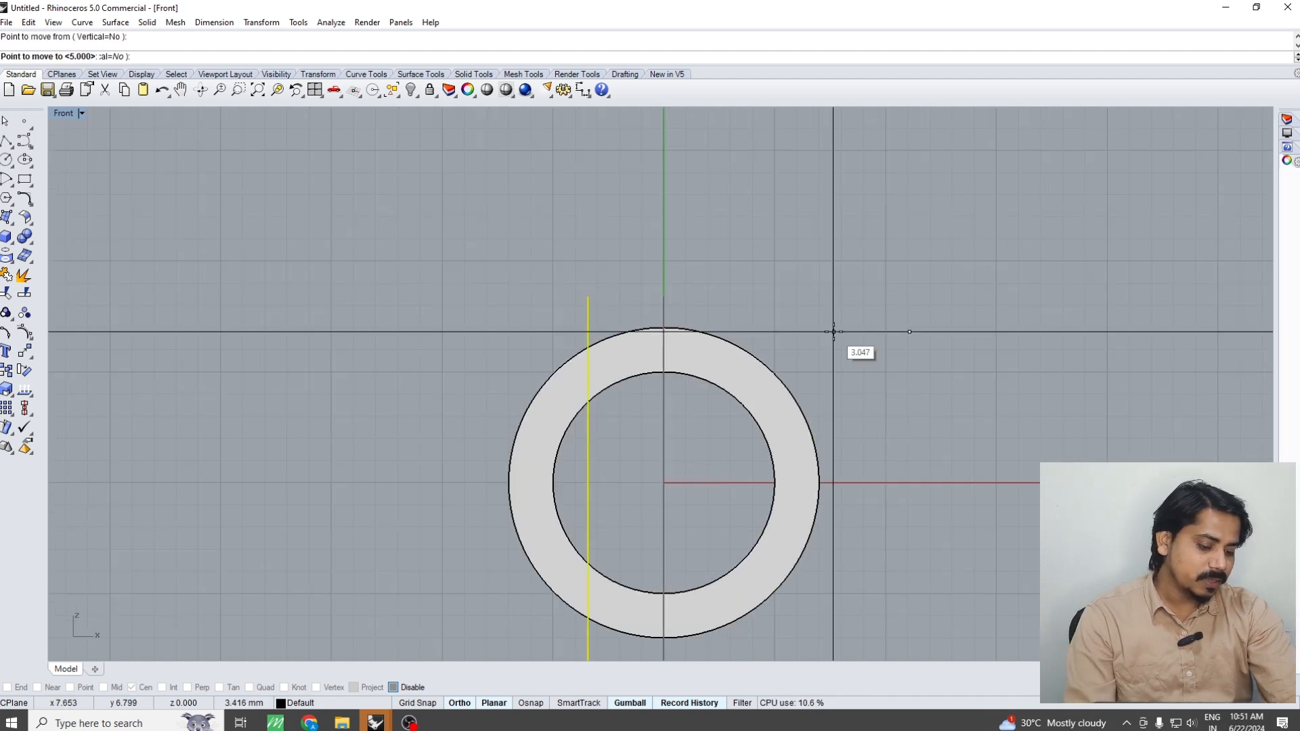
type("3")
key("Return")
Mirror the cutting plane to the ring's other side about the vertical axis through the origin
left_click(831, 332)
type("mi")
key("Return")
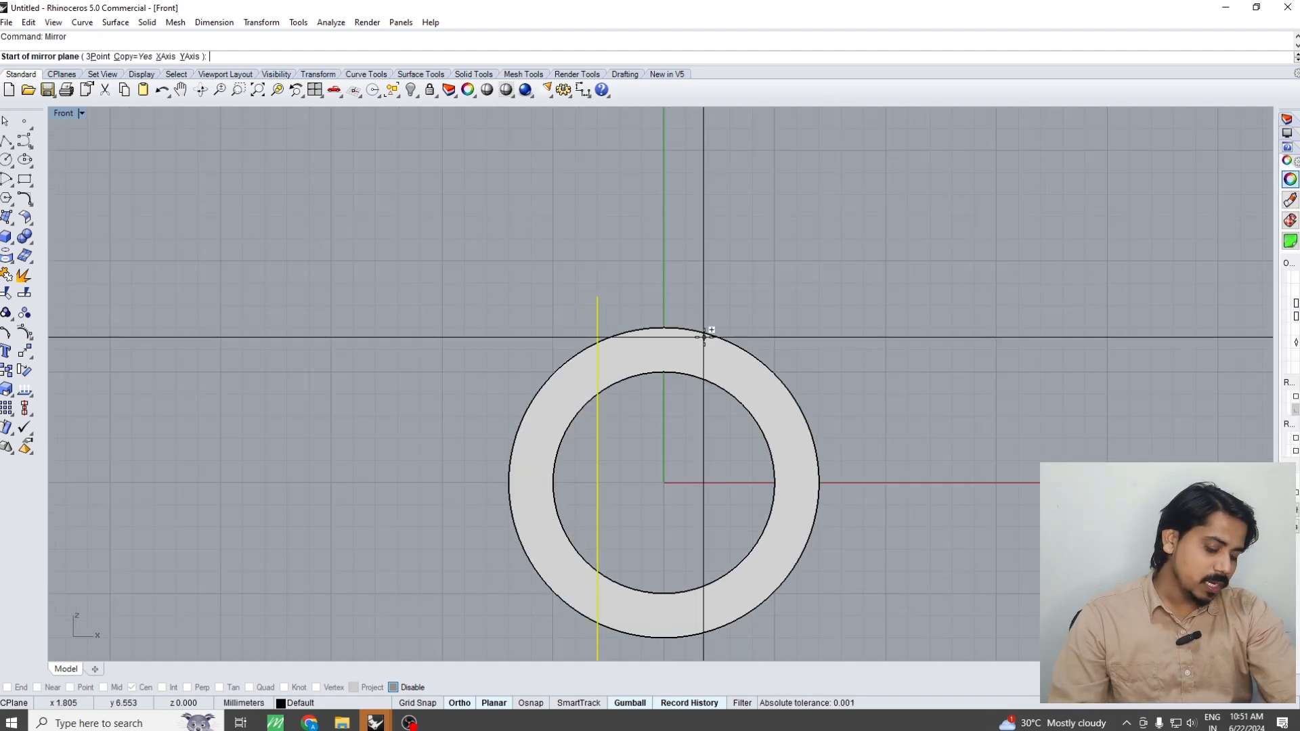
type("0")
key("Return")
left_click(691, 202)
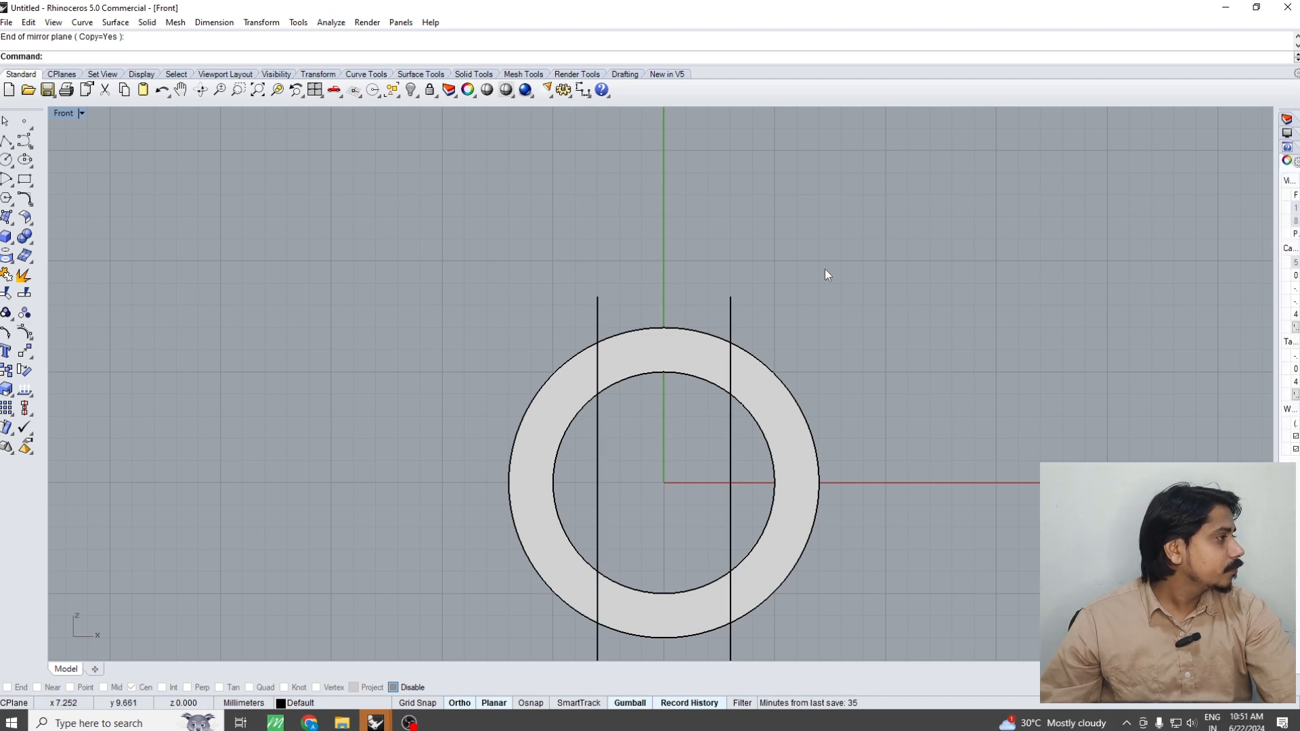
Raise both cutting planes so they cross only the ring's upper part, and check them in the Perspective view
left_click_drag(800, 254, 546, 319)
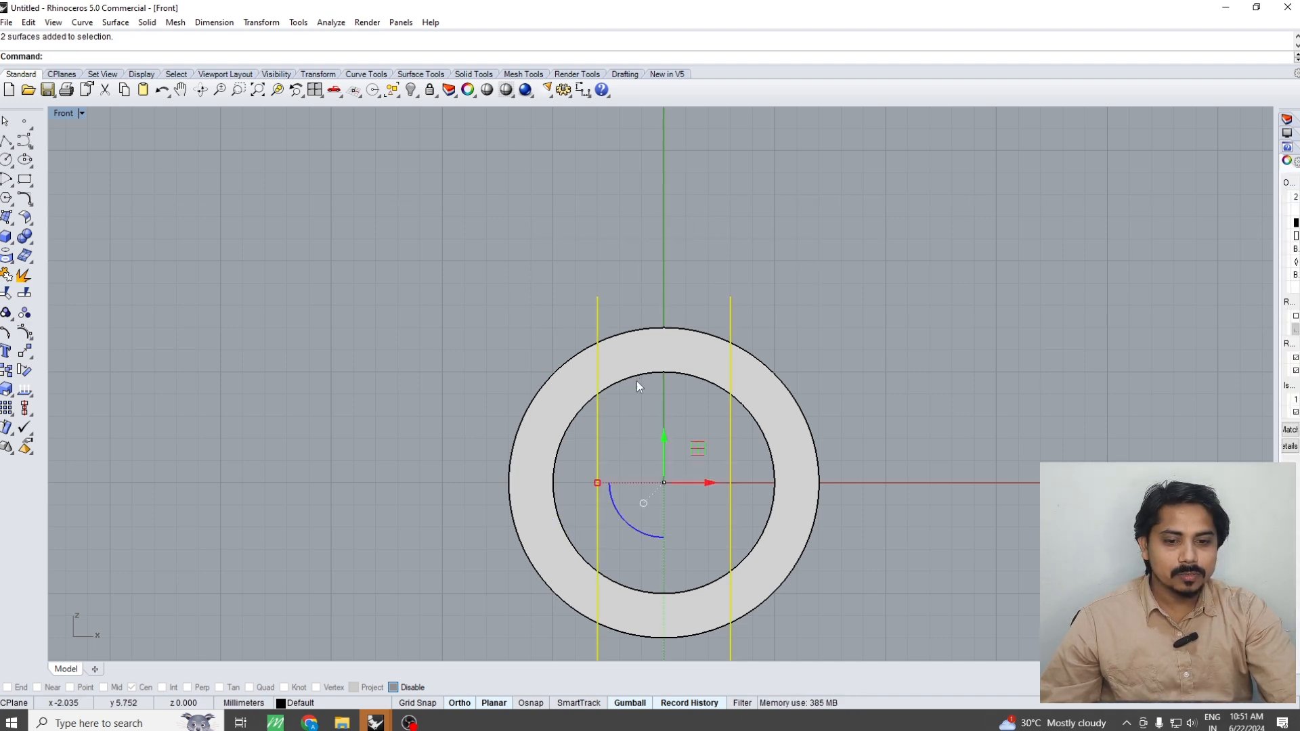
scroll(636, 381, "down", 3)
left_click_drag(647, 399, 646, 327)
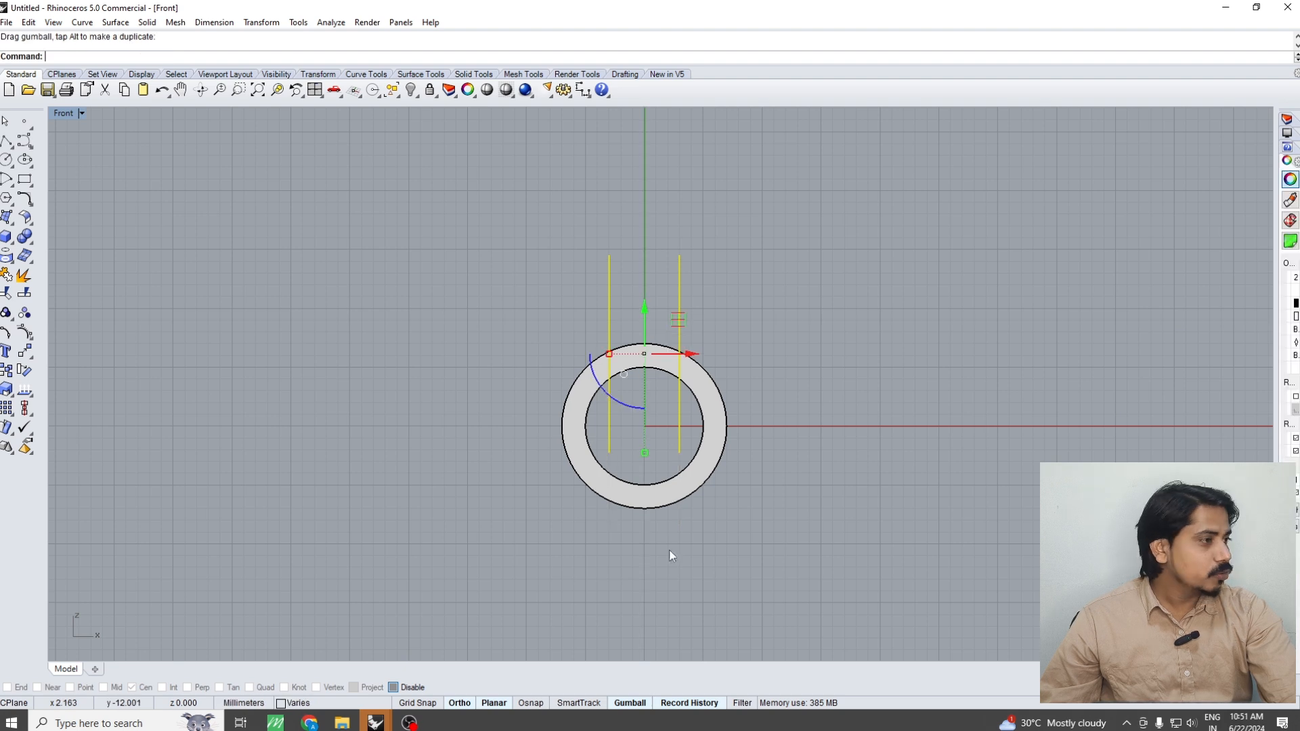
left_click(839, 495)
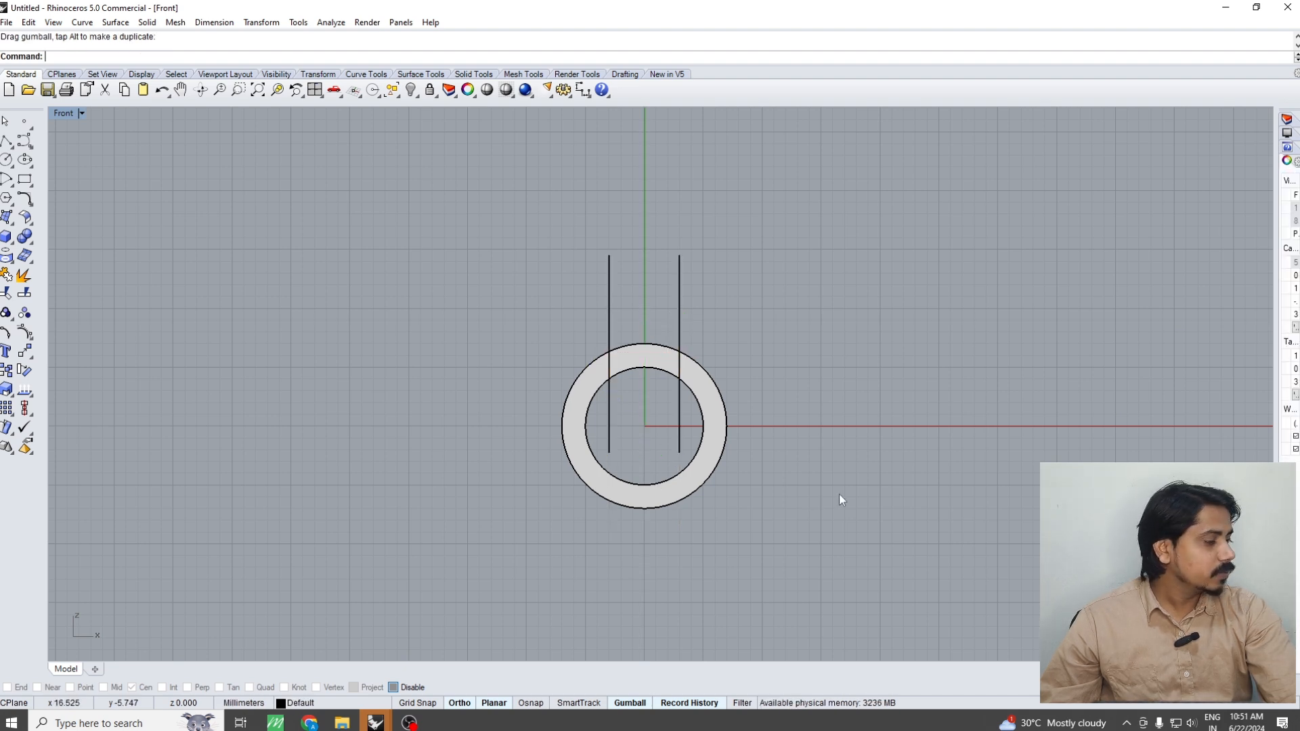
key("ctrl+F1")
key("ctrl+F4")
scroll(665, 425, "up", 3)
left_click(665, 430)
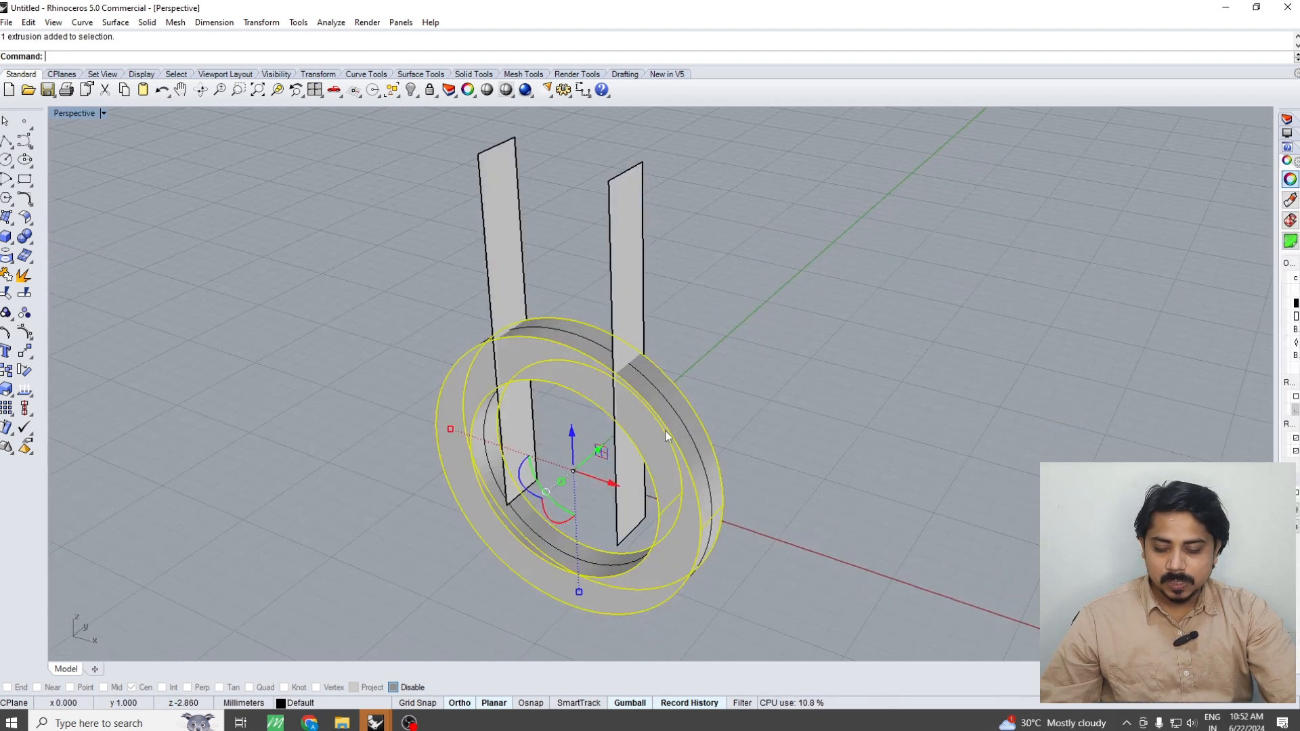
left_click(839, 415)
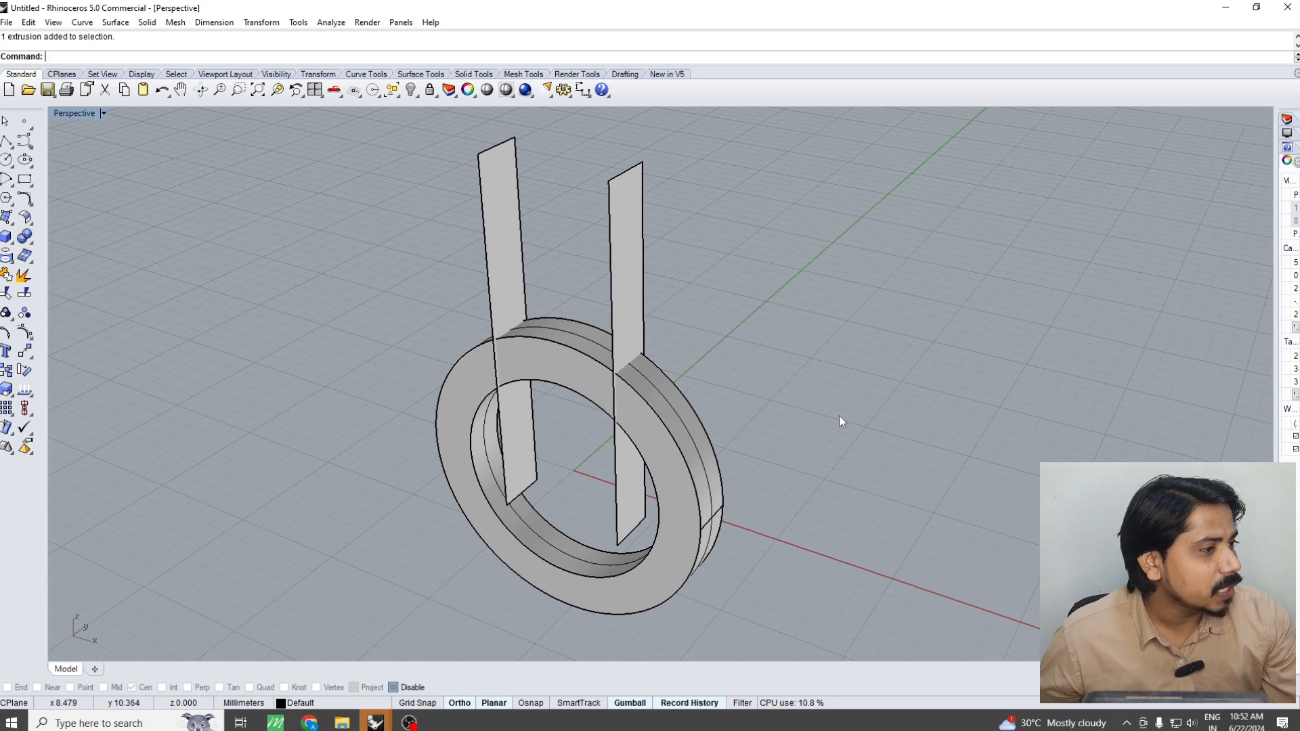
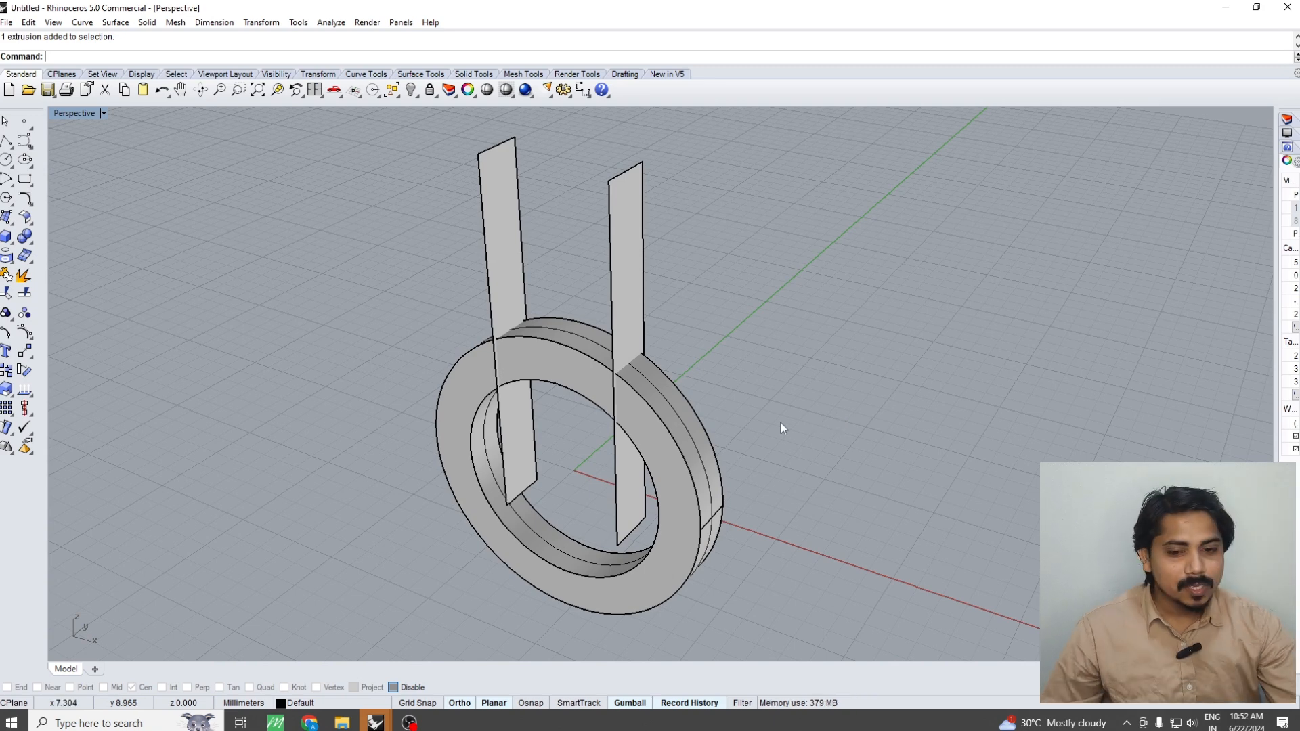
Boolean-split the ring with the two vertical cutting planes
right_click_drag(790, 425, 766, 380)
scroll(666, 374, "up", 4)
left_click(648, 354)
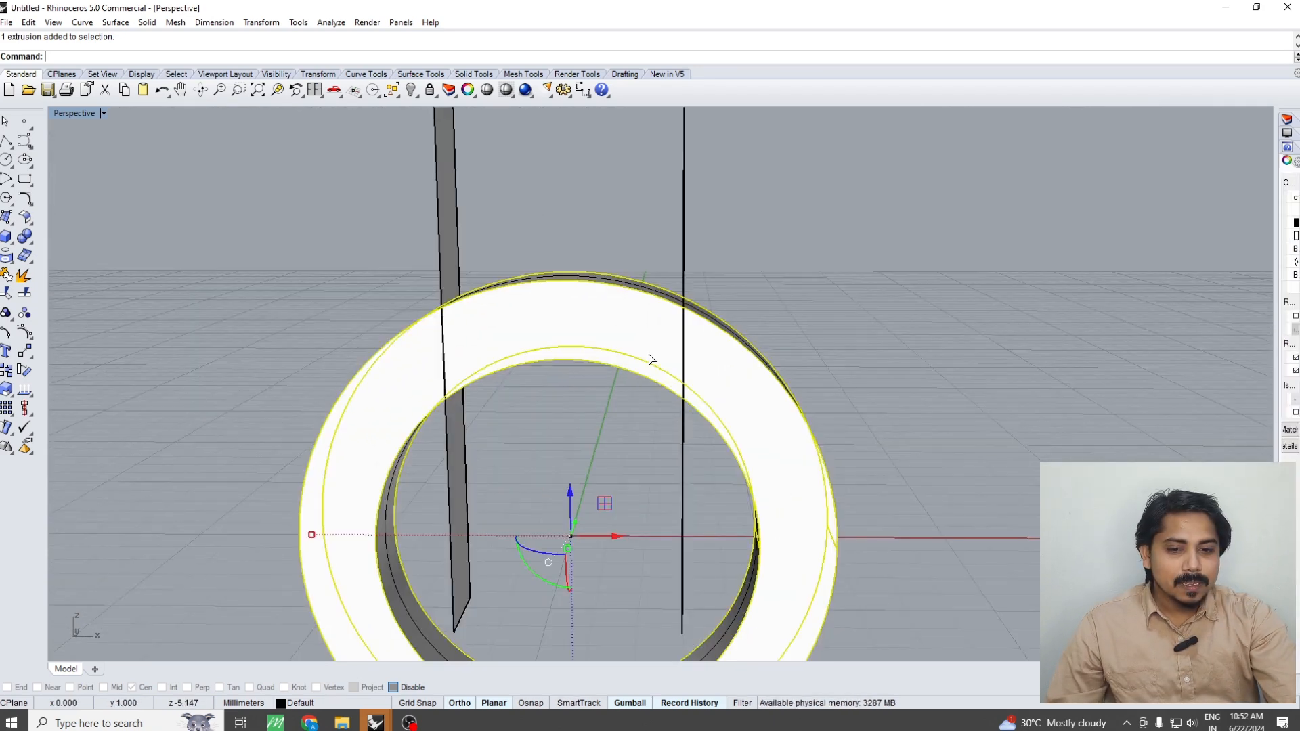
scroll(682, 414, "down", 4)
type("BS")
key("Return")
left_click_drag(735, 231, 482, 261)
key("Return")
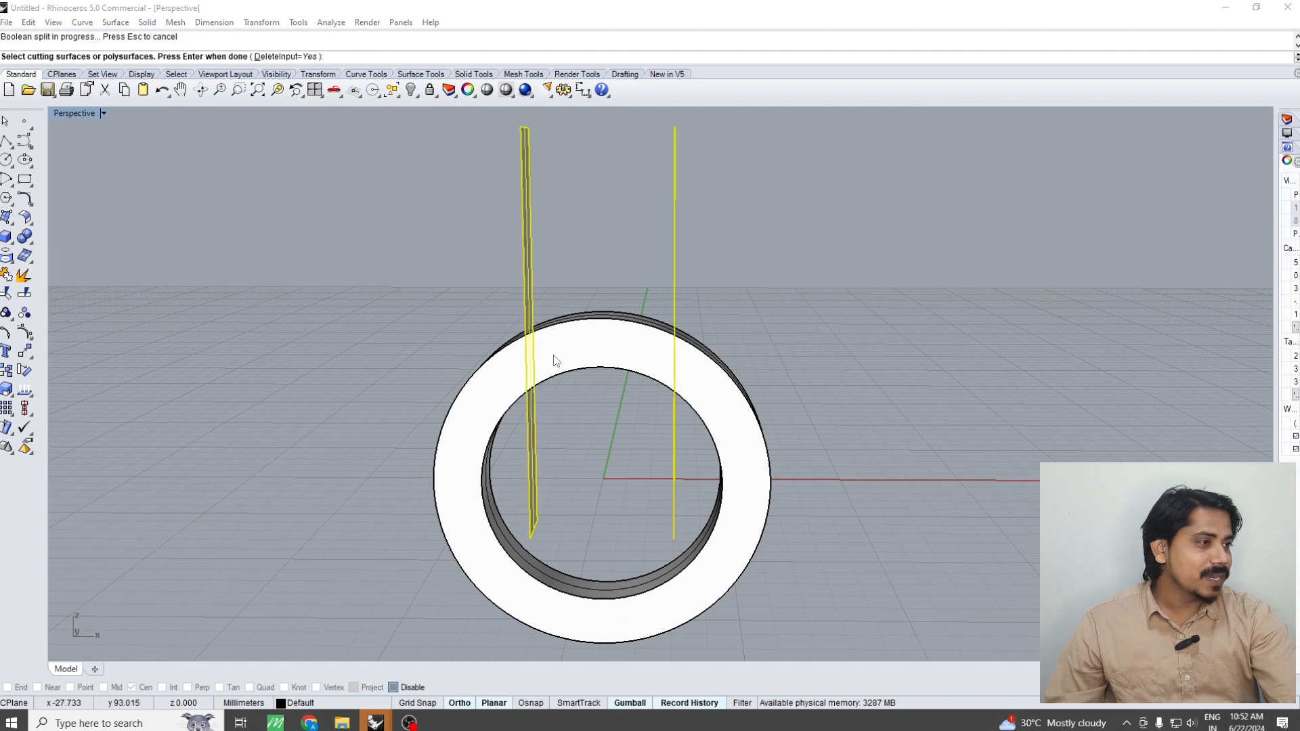
key("Return")
Delete the split-off top segment of the ring and both cutting planes
left_click(608, 357)
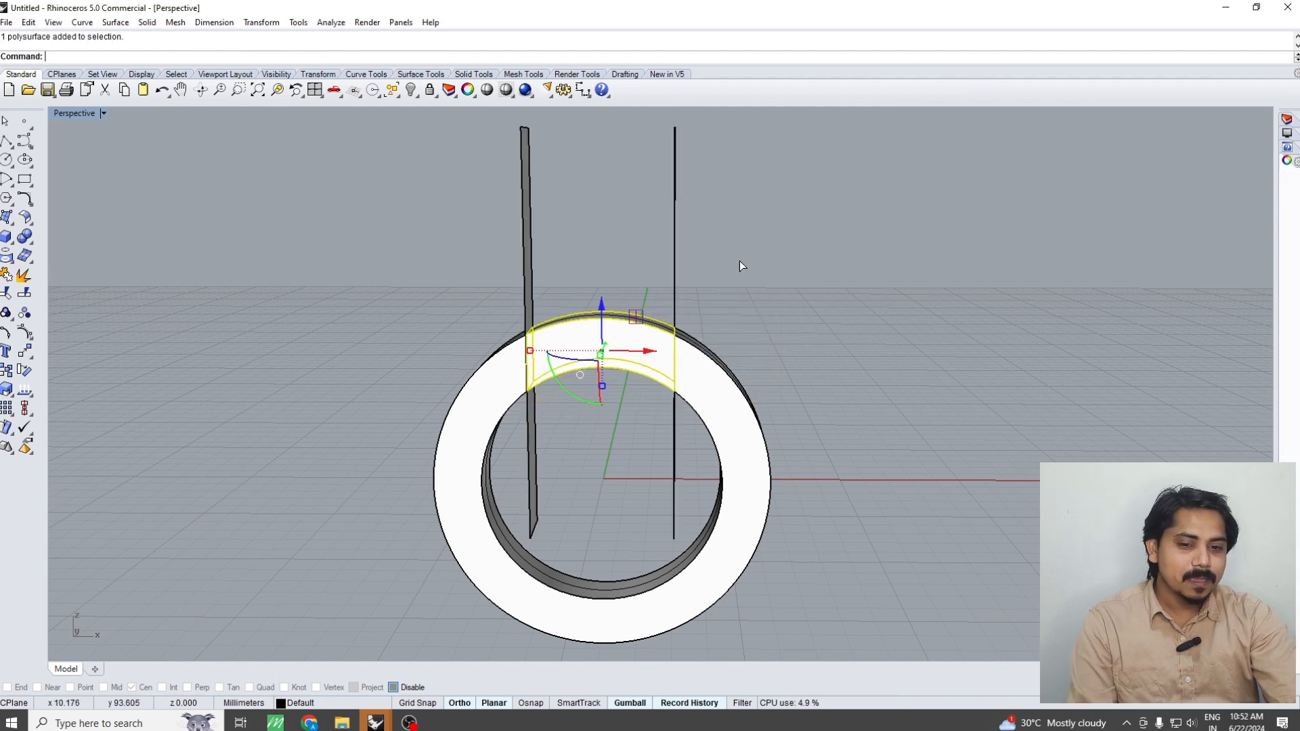
key("Delete")
left_click_drag(739, 262, 498, 306)
key("Delete")
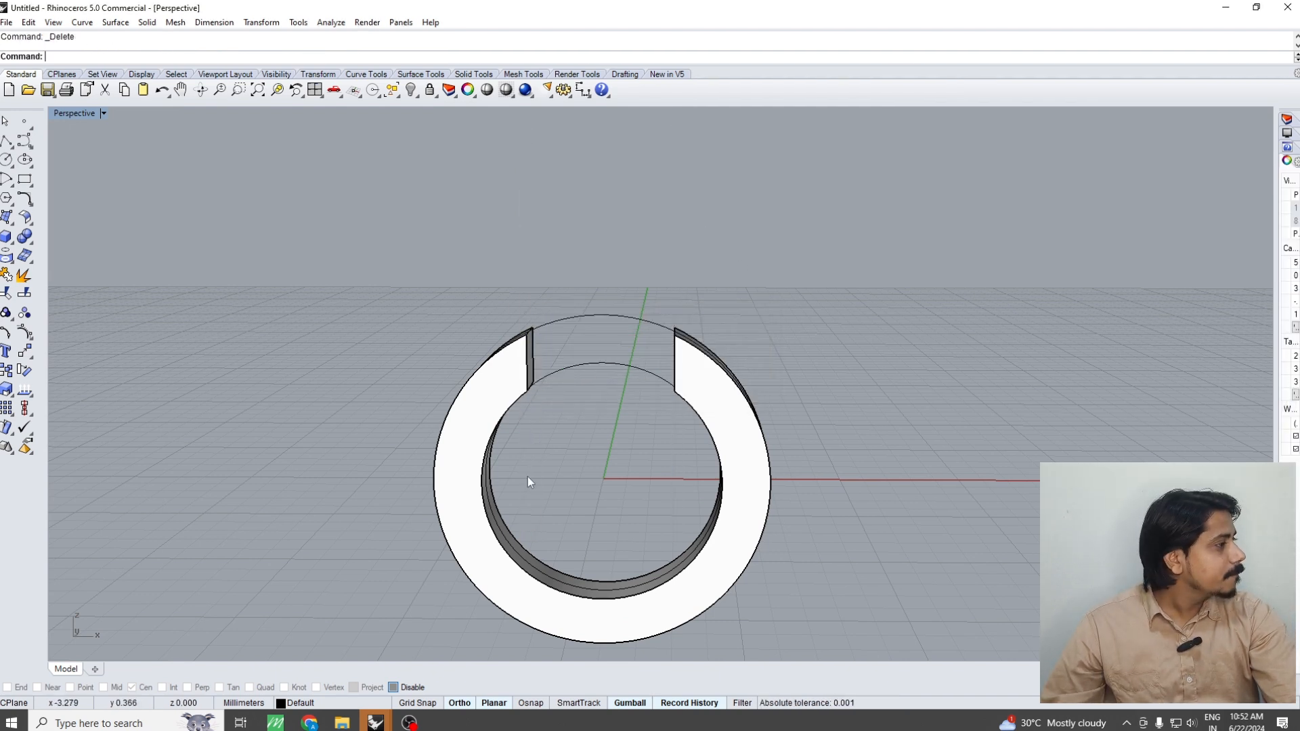
Draw a circle 0.6 mm in diameter beside the ring's lower right in the Front view
key("ctrl+F2")
right_click_drag(623, 396, 626, 428)
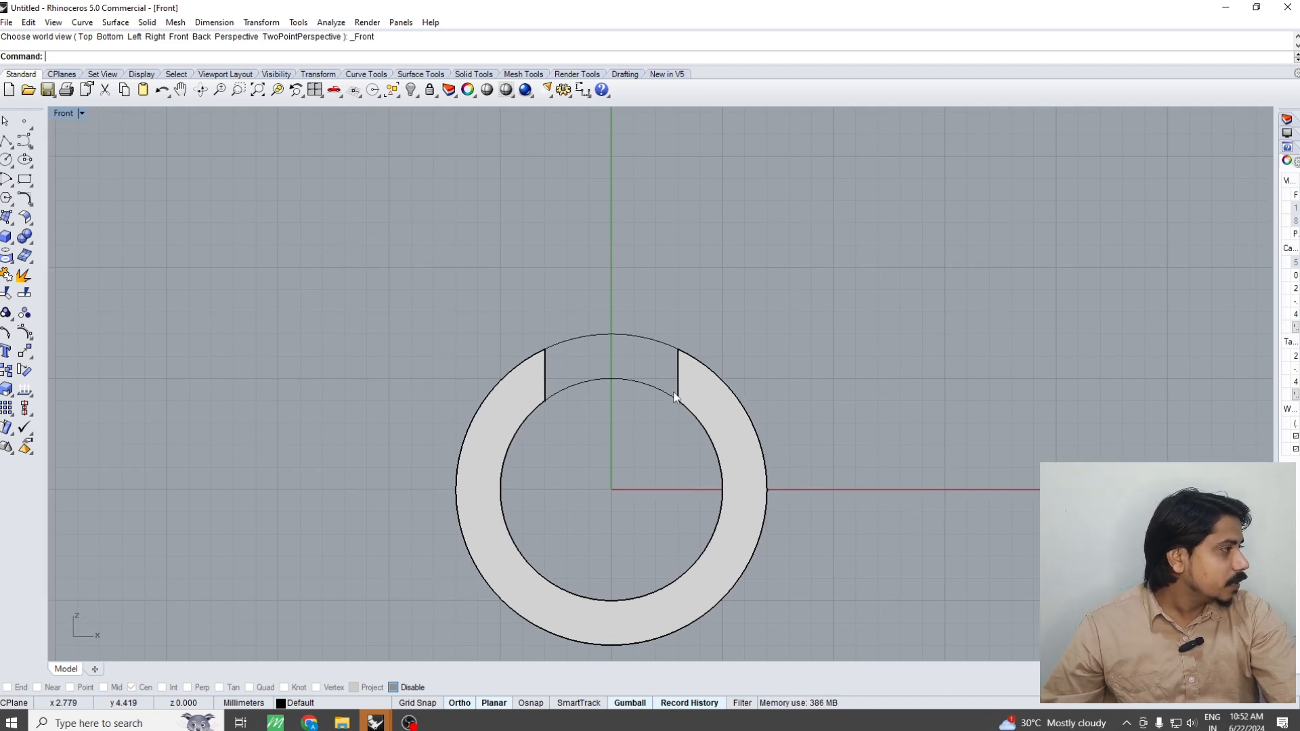
scroll(675, 398, "down", 2)
scroll(659, 465, "up", 5)
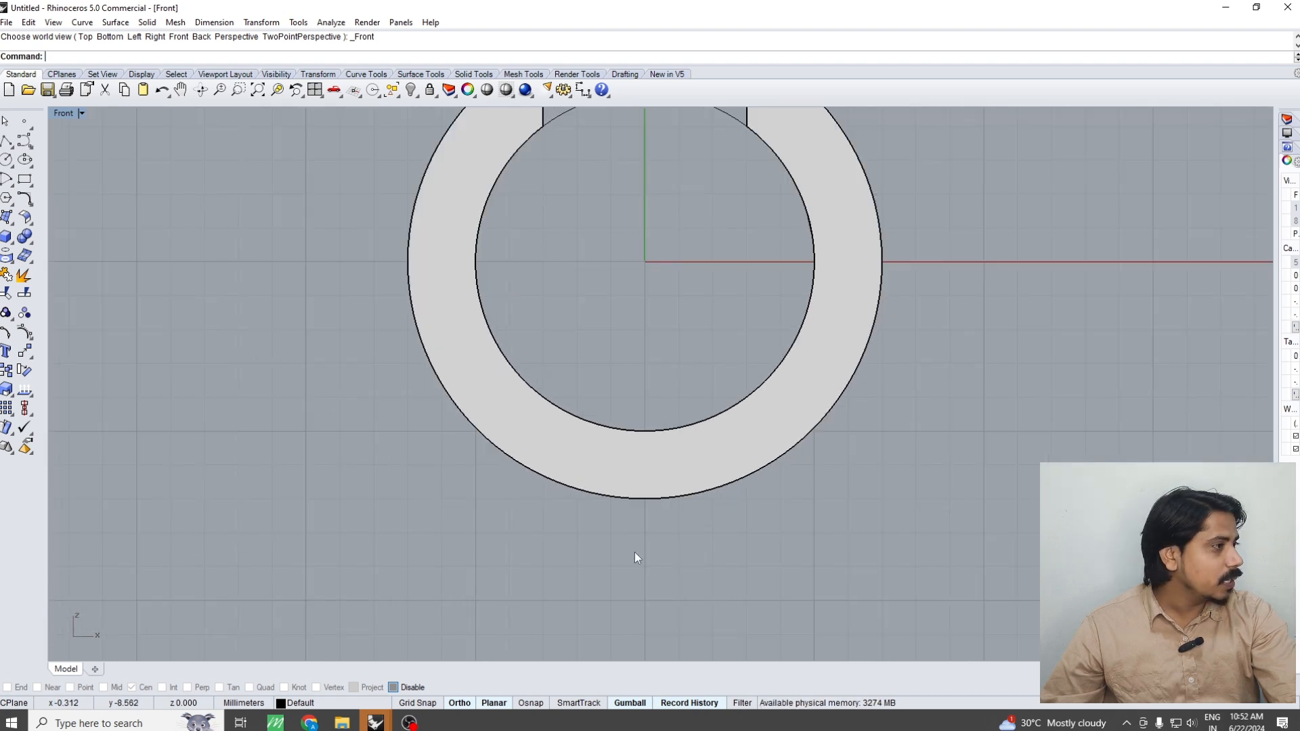
left_click(681, 455)
left_click(710, 526)
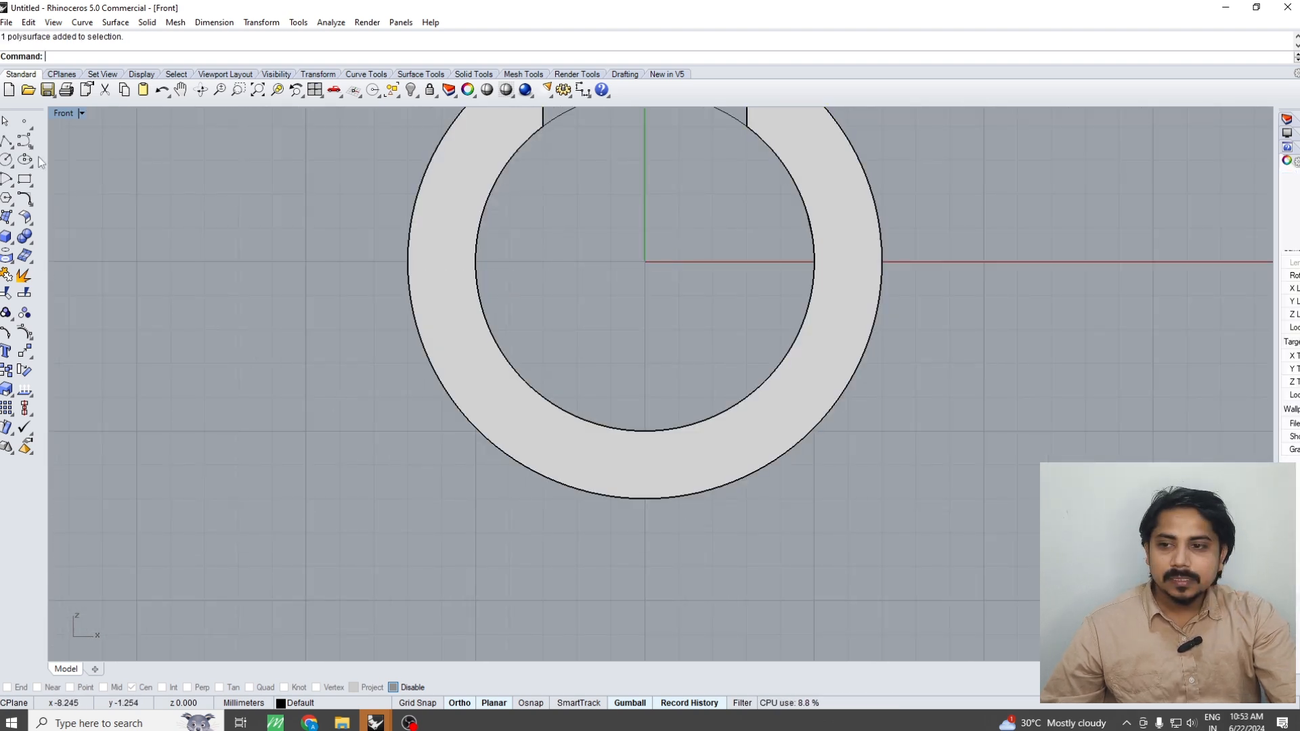
left_click(7, 160)
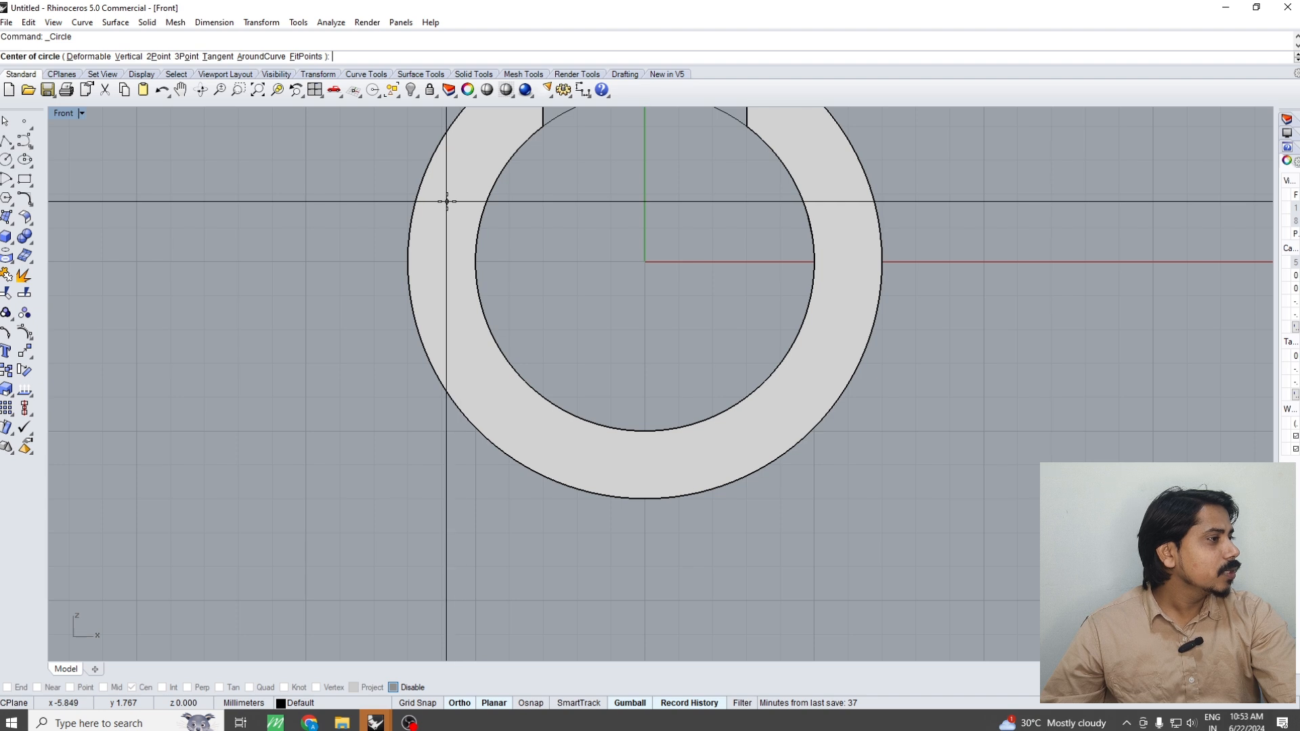
right_click_drag(485, 188, 412, 185)
right_click_drag(774, 240, 644, 246)
scroll(644, 247, "up", 2)
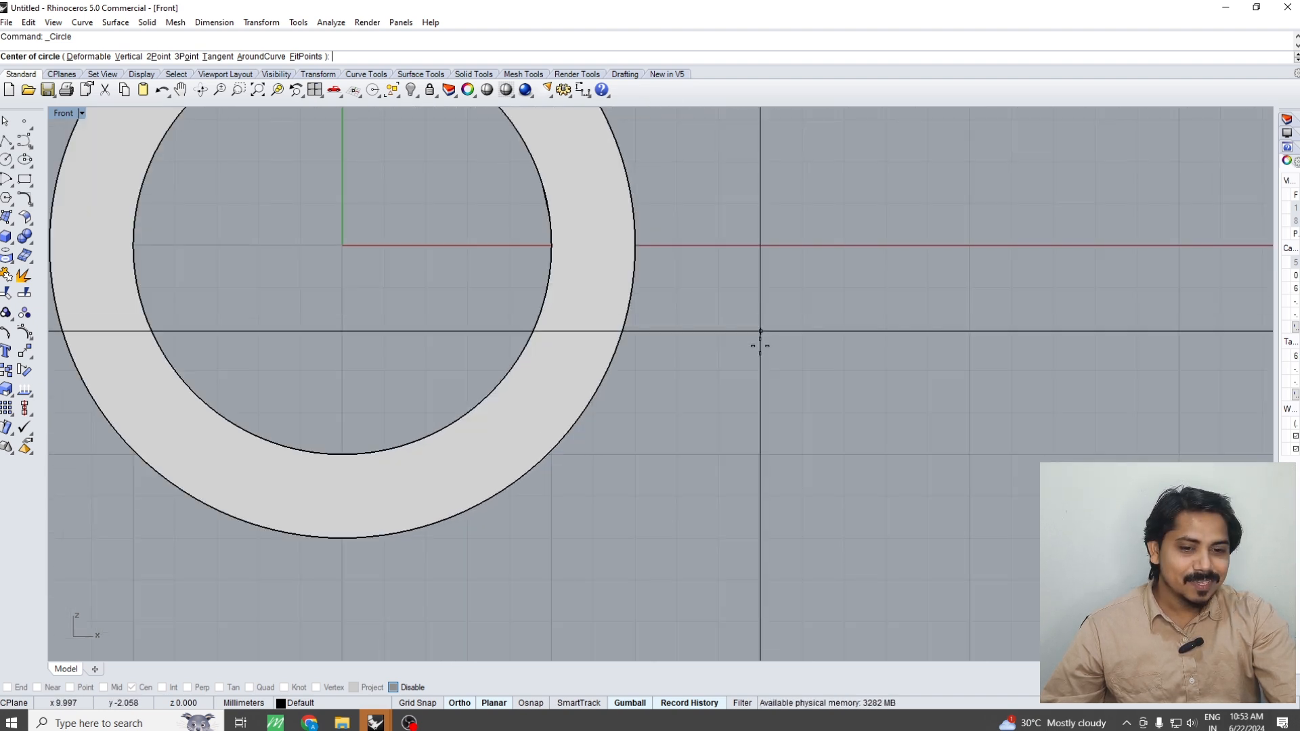
left_click(758, 348)
type(".6")
key("Return")
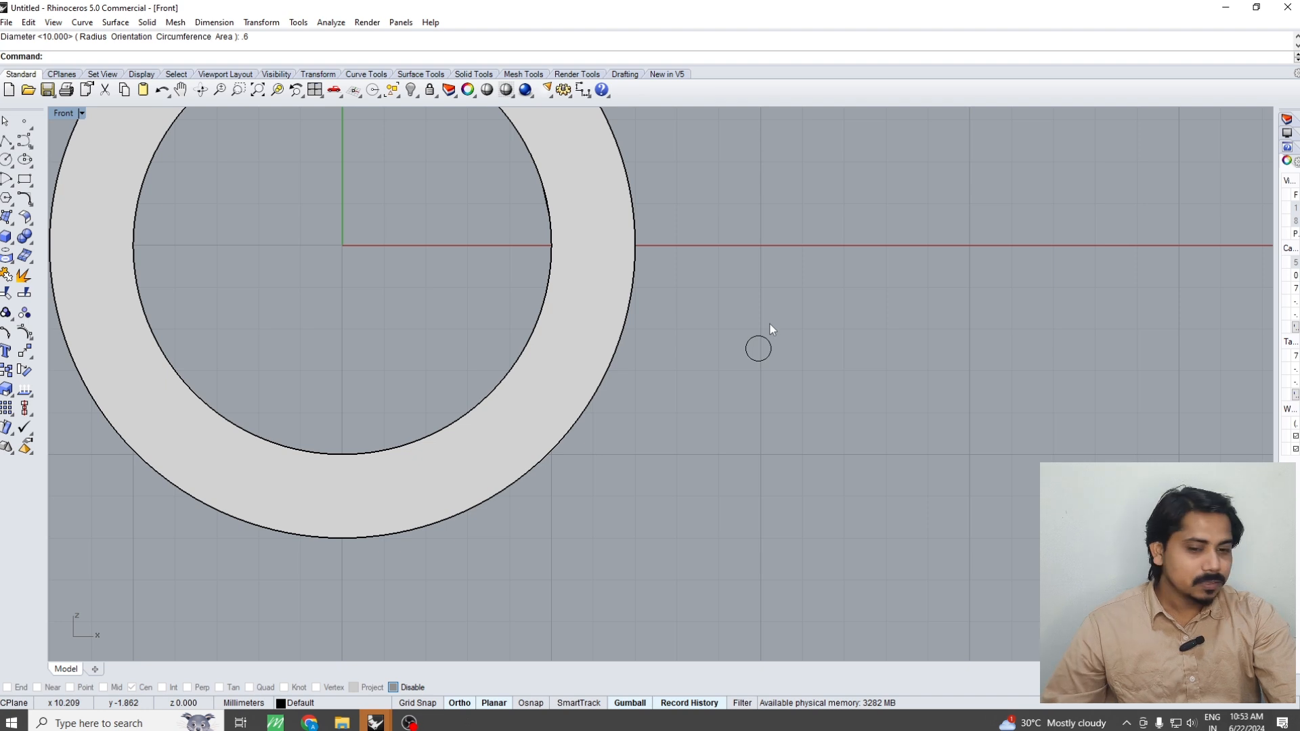
Offset the small circle outward by 0.6 mm
scroll(770, 325, "up", 2)
left_click(735, 365)
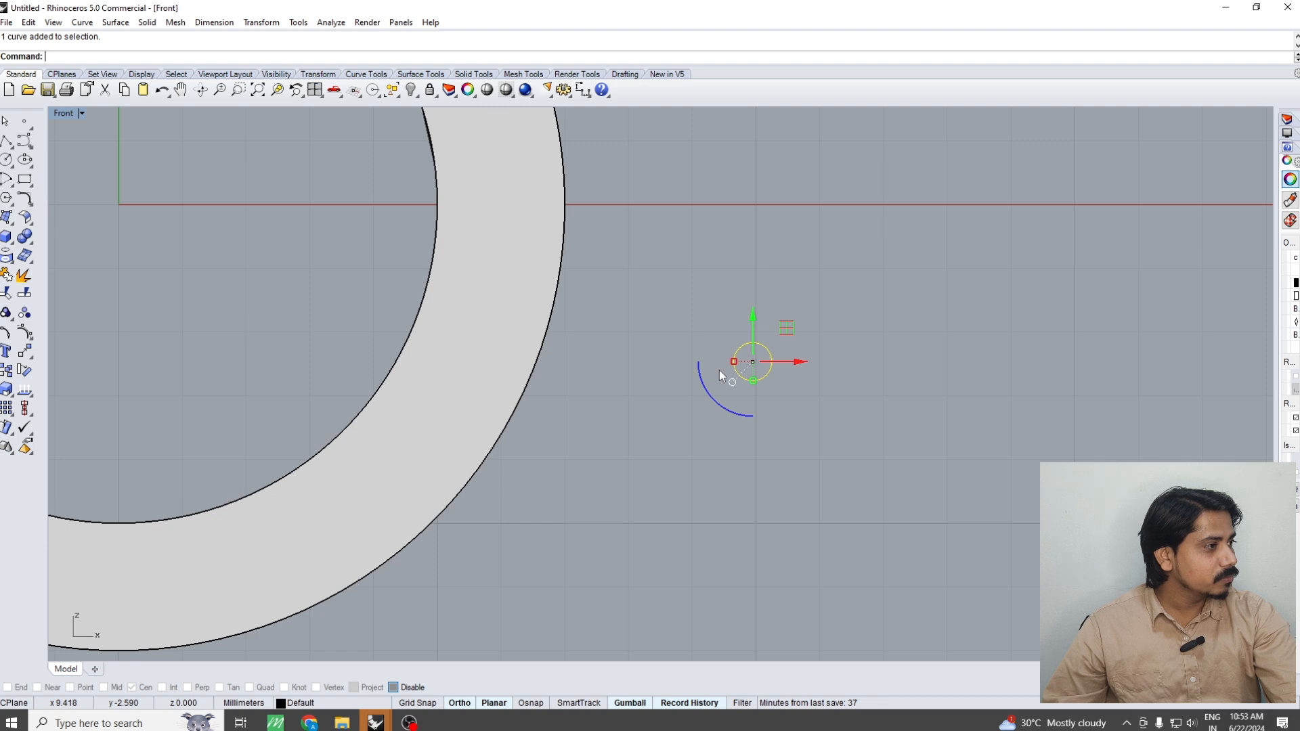
scroll(719, 369, "up", 3)
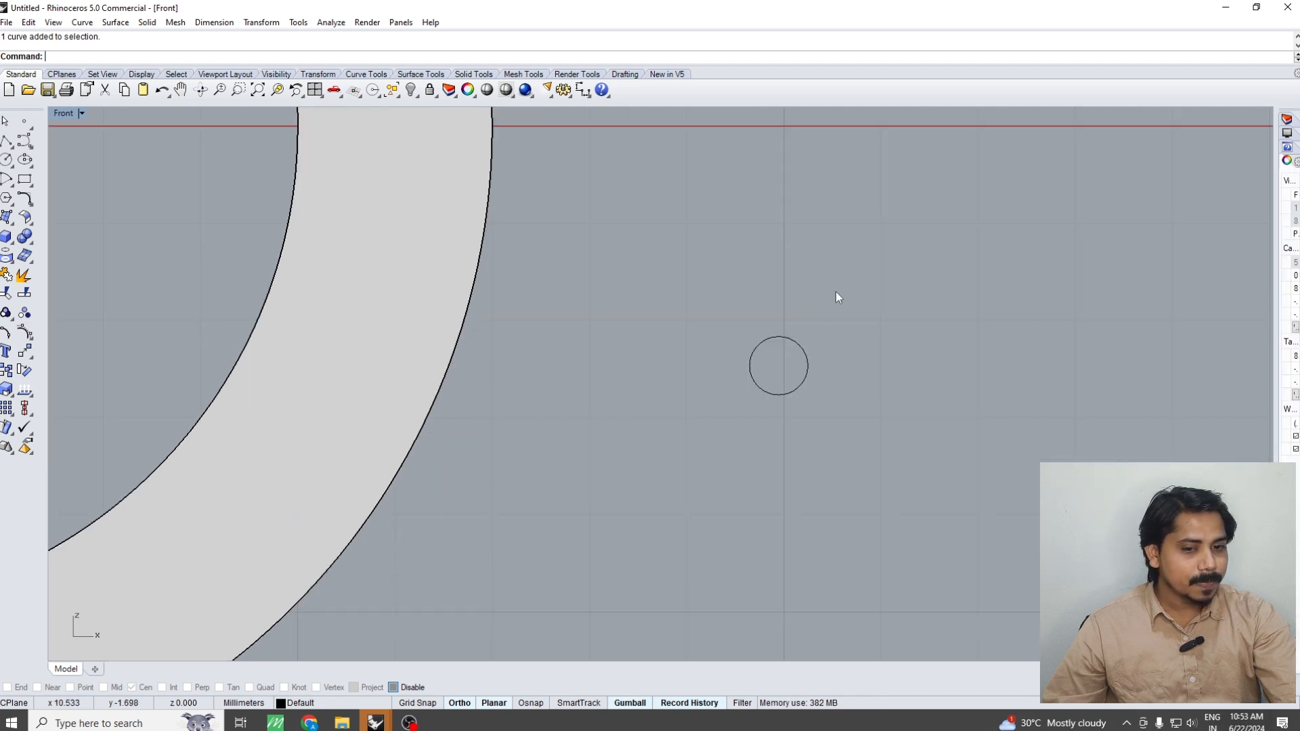
type("o")
key("Return")
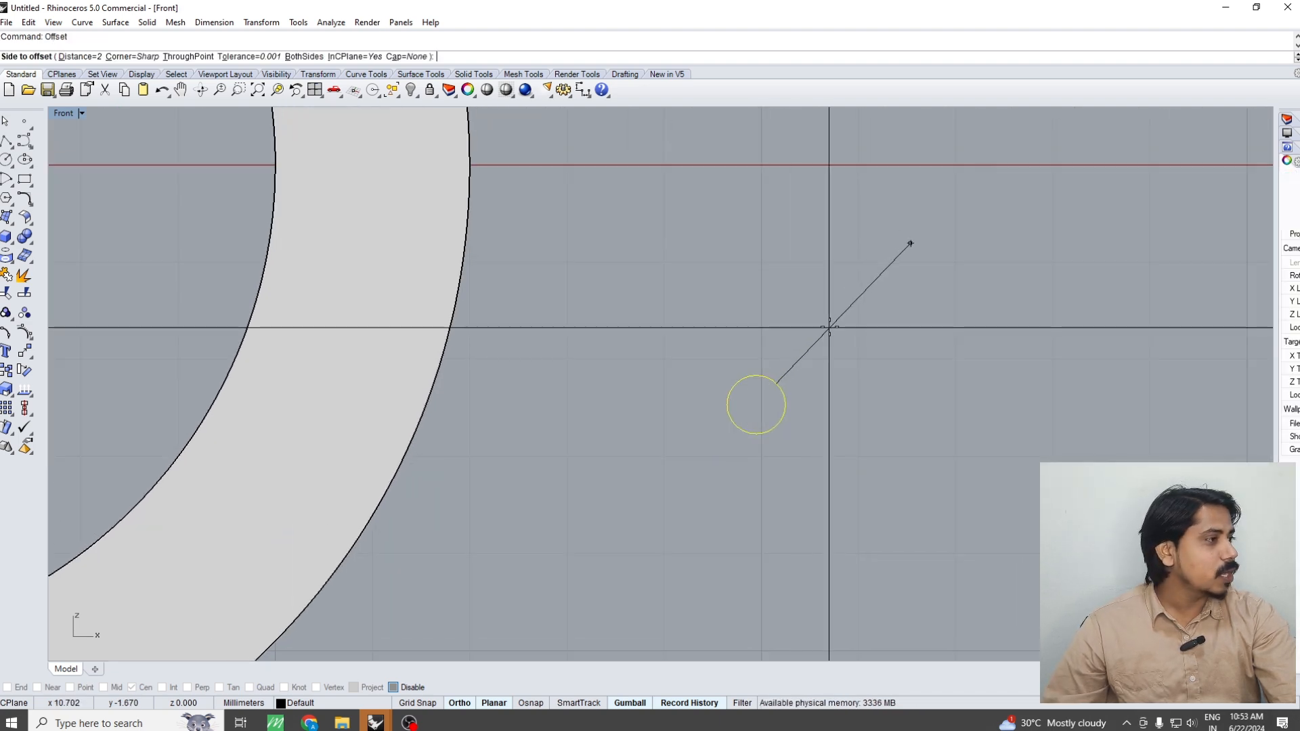
right_click_drag(829, 327, 798, 380)
scroll(820, 357, "down", 2)
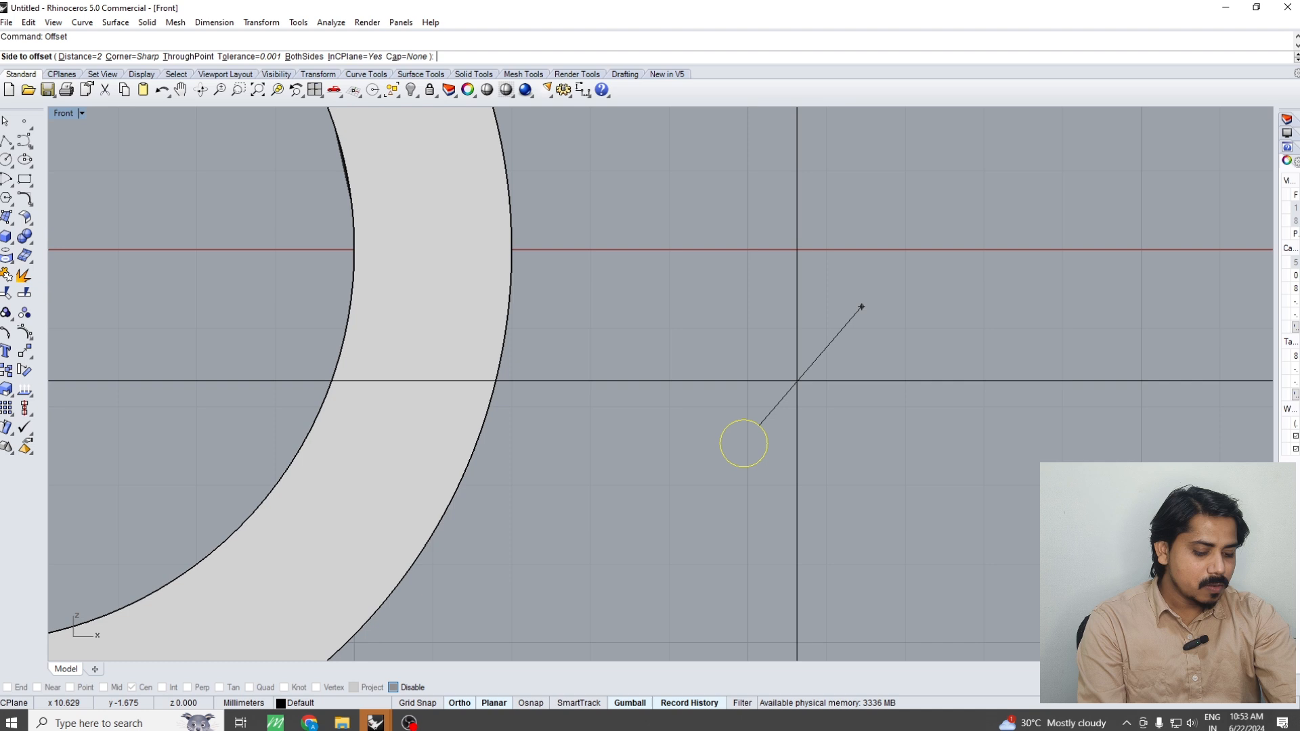
left_click(792, 383)
key("Escape")
Extrude the two concentric circles together into a hollow cylinder and return to the Front view
left_click_drag(847, 368, 710, 446)
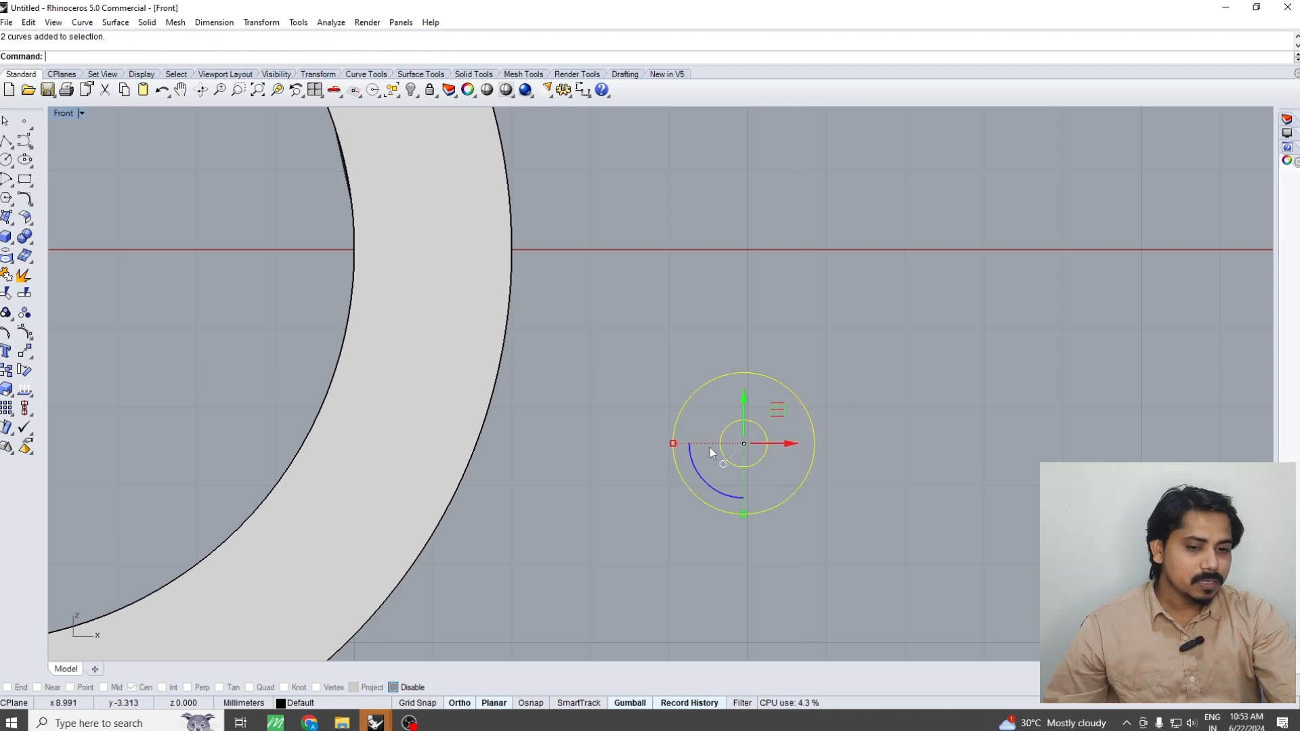
key("ctrl+F1")
type("e")
key("Return")
left_click(734, 485)
key("Escape")
key("ctrl+F2")
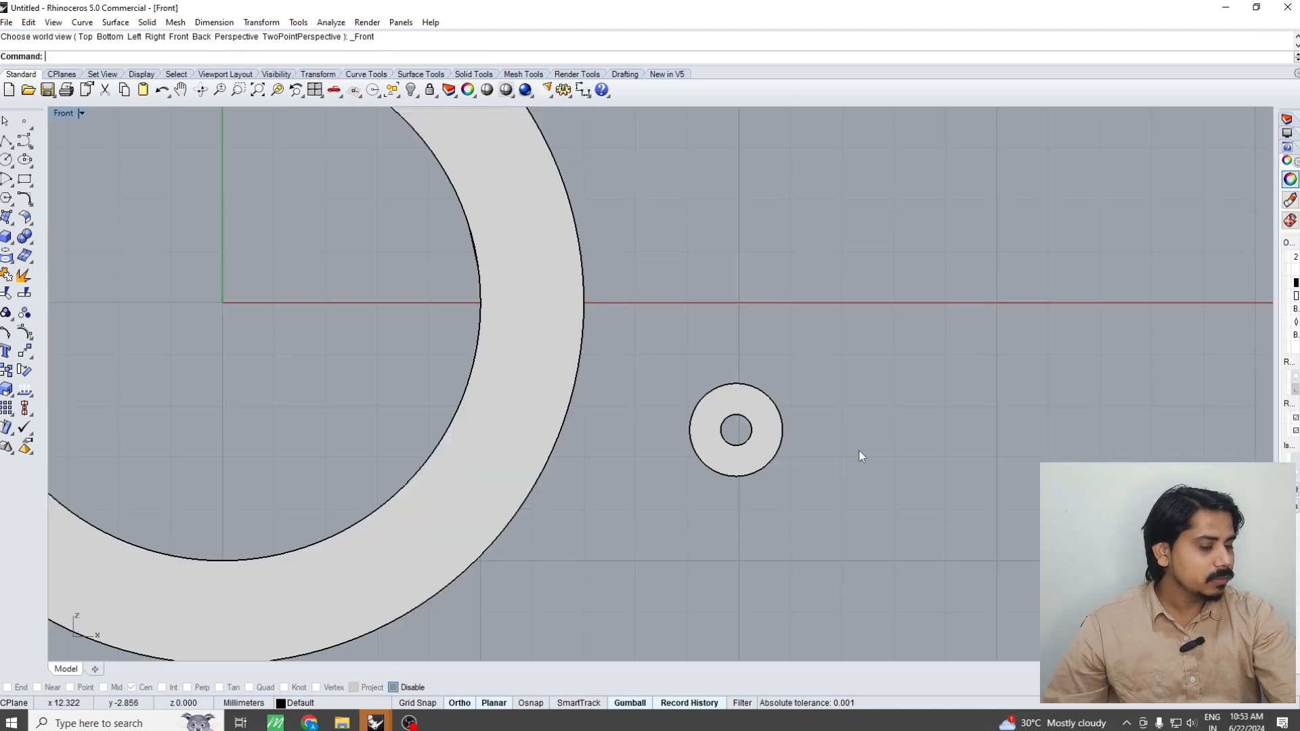
Move the extruded hollow cylinder freely, without Ortho, onto the lowest part of the ring band
scroll(778, 387, "up", 4)
right_click_drag(745, 424, 837, 341)
left_click(779, 380)
scroll(778, 380, "down", 6)
scroll(838, 341, "down", 4)
type("m")
key("Return")
left_click(914, 410)
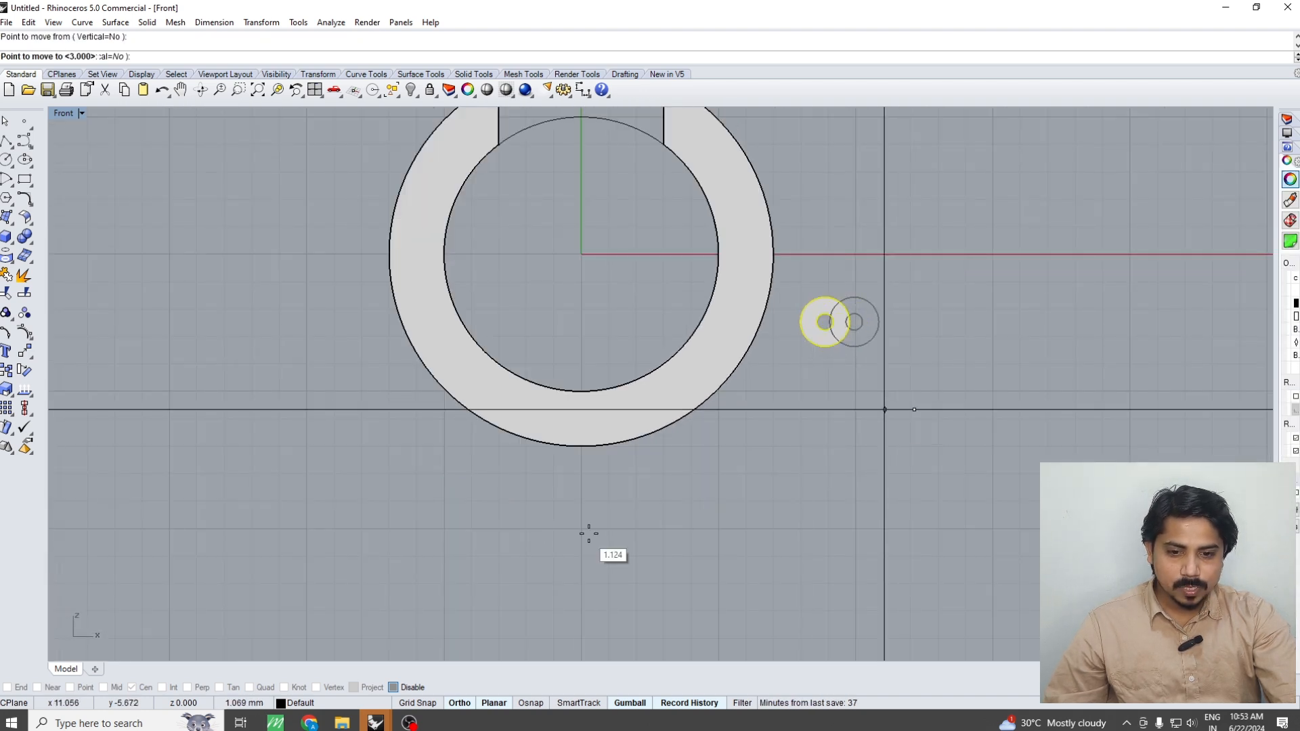
key("F8")
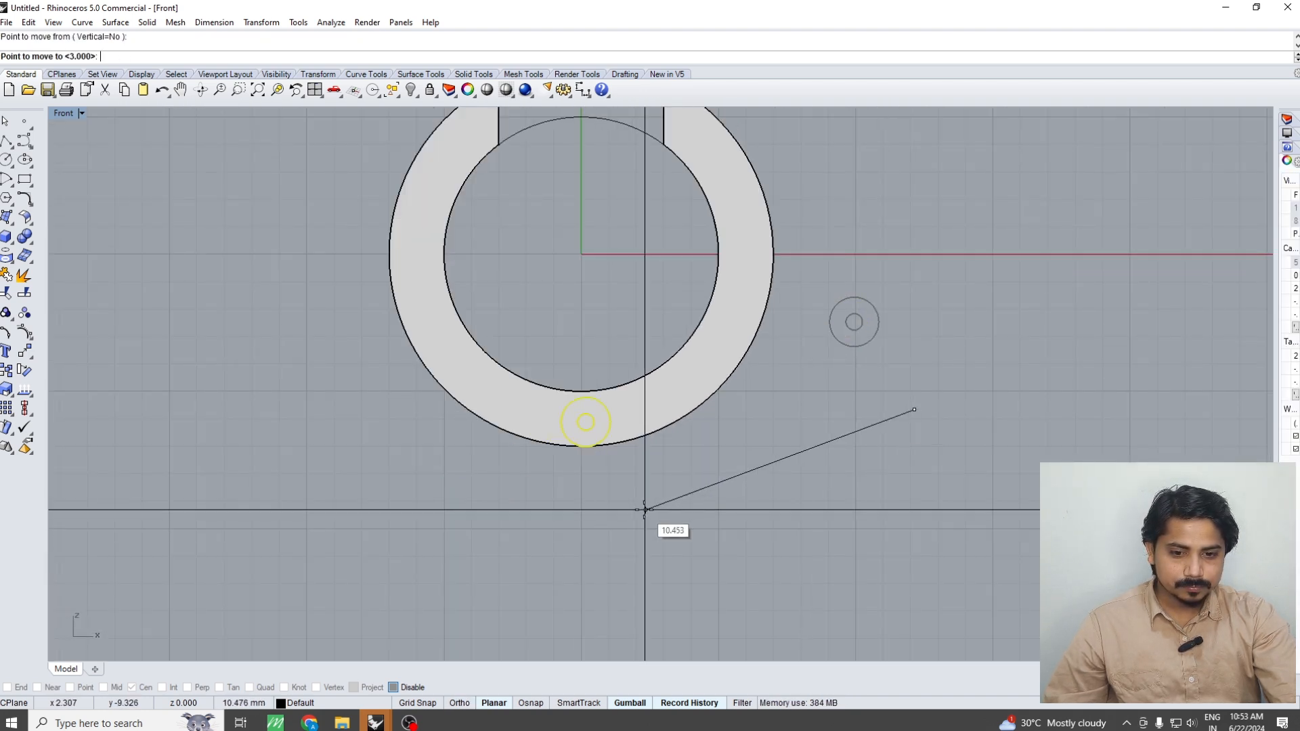
left_click(641, 509)
scroll(578, 474, "up", 6)
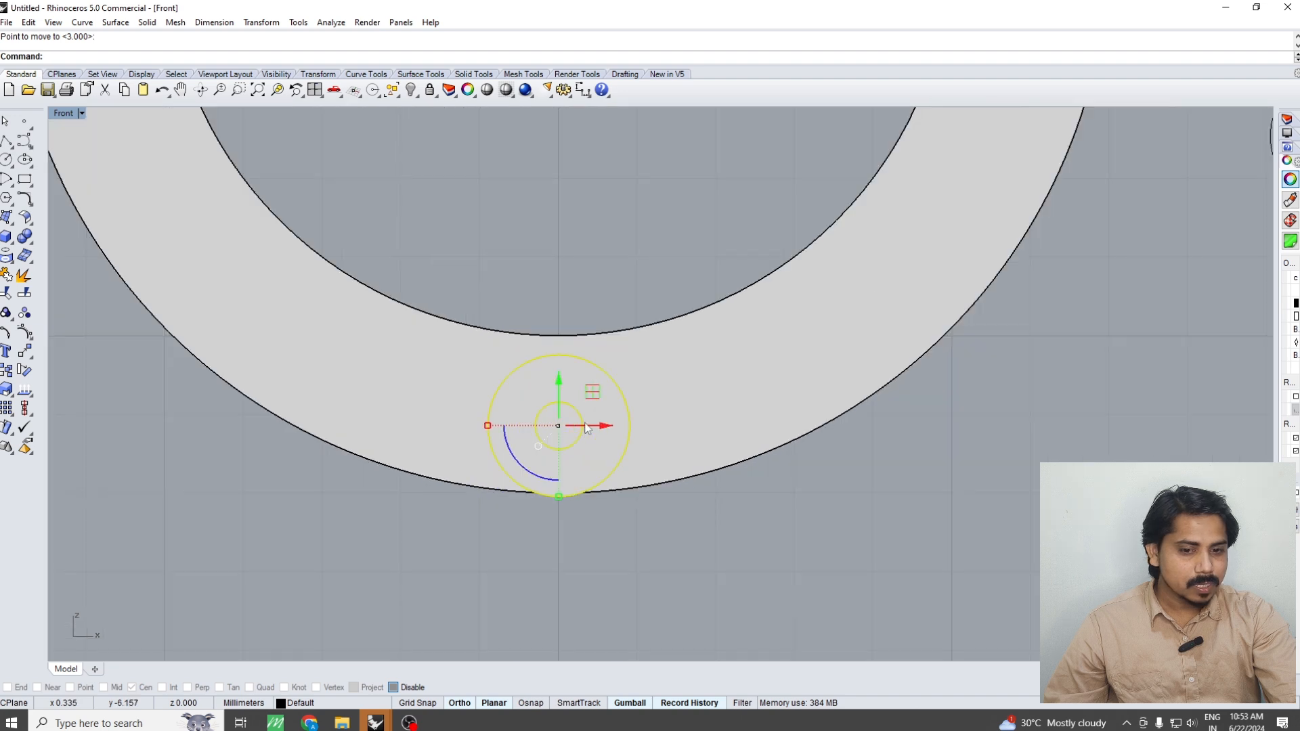
Turn Ortho back on and align the hollow cylinder horizontally with the ring's vertical axis in wireframe display
key("F8")
key("ctrl+alt+w")
scroll(548, 420, "up", 10)
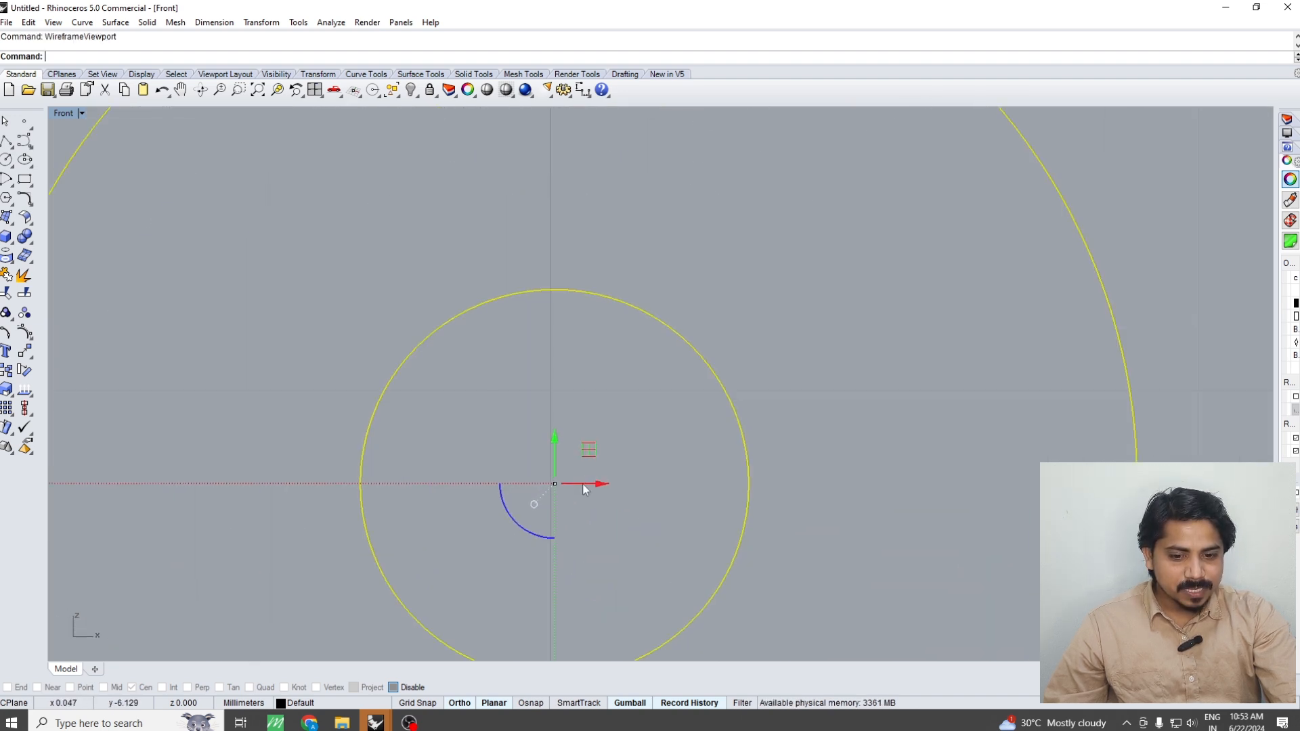
left_click_drag(586, 486, 575, 492)
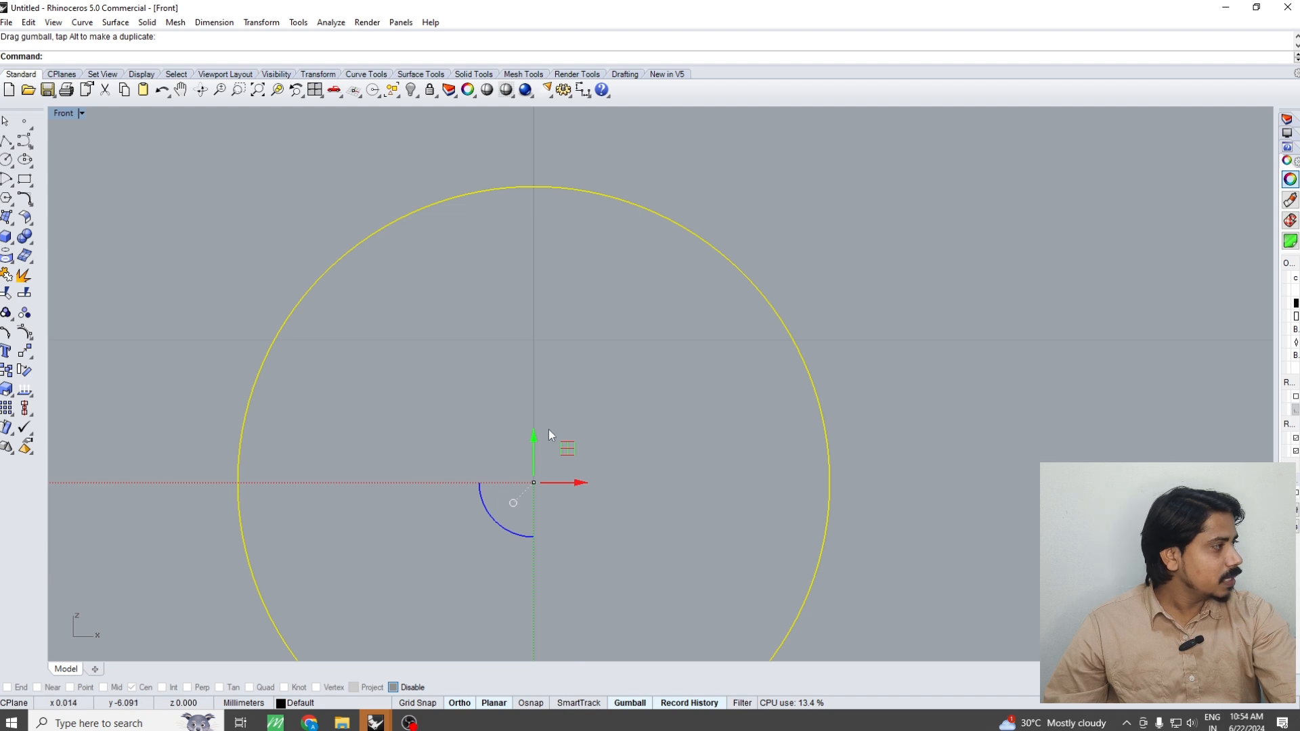
Restore shaded display and move the hollow cylinder straight up so it lies fully within the ring band's thickness
scroll(549, 429, "down", 6)
key("ctrl+alt+s")
right_click_drag(577, 329, 587, 108)
scroll(575, 352, "down", 2)
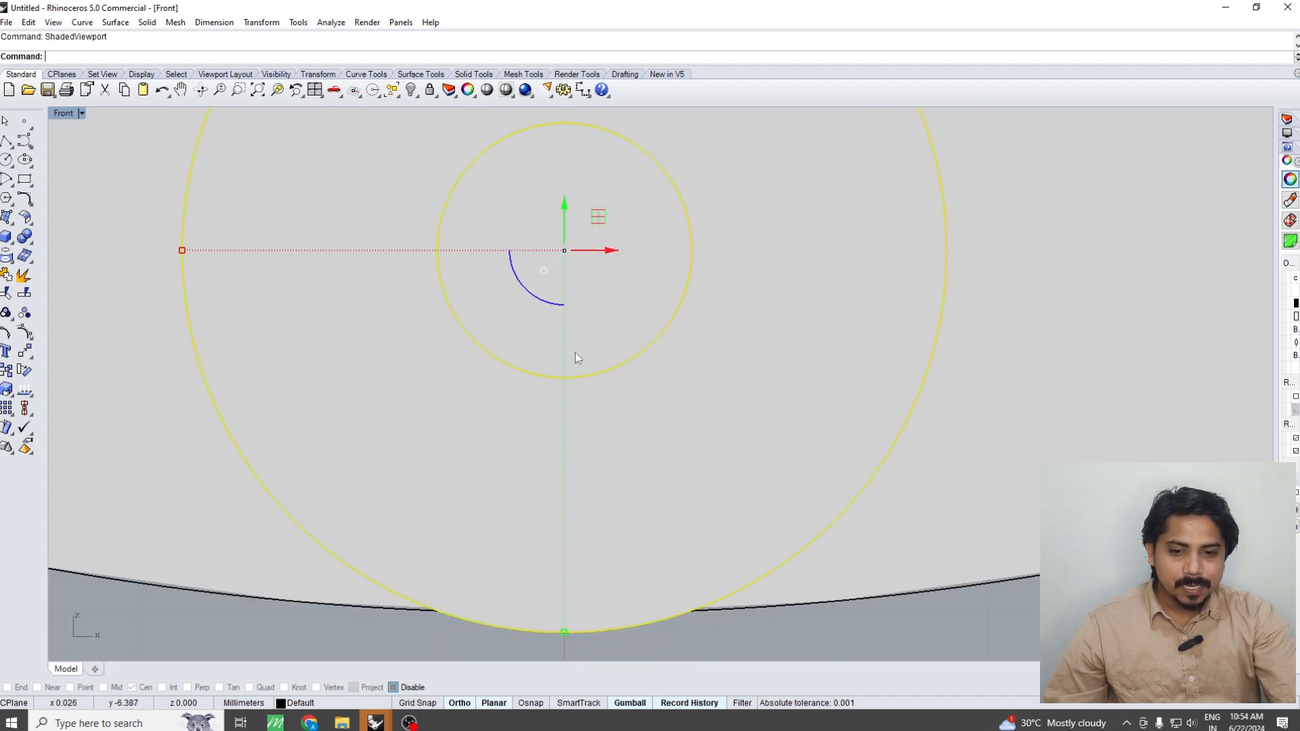
right_click_drag(574, 352, 580, 289)
scroll(575, 406, "down", 4)
scroll(579, 474, "up", 6)
right_click_drag(579, 474, 581, 405)
type("m")
key("Return")
left_click(592, 500)
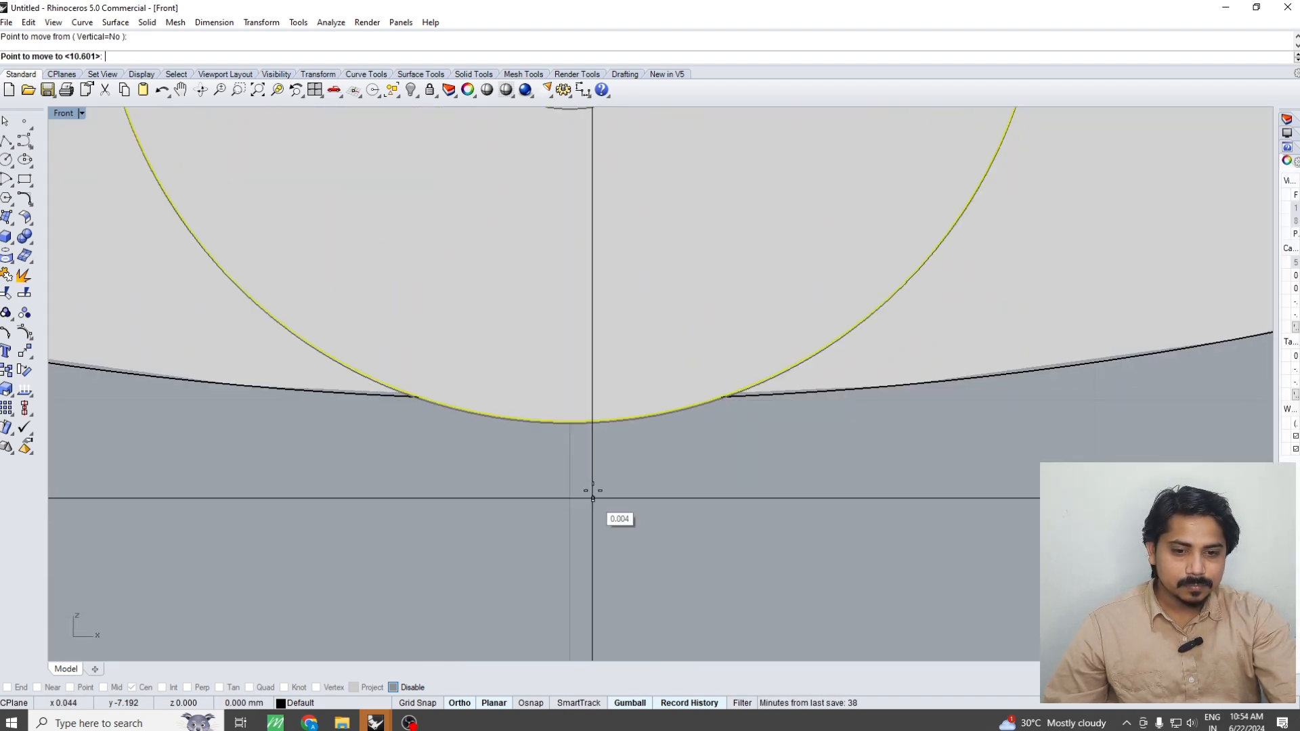
scroll(596, 474, "down", 5)
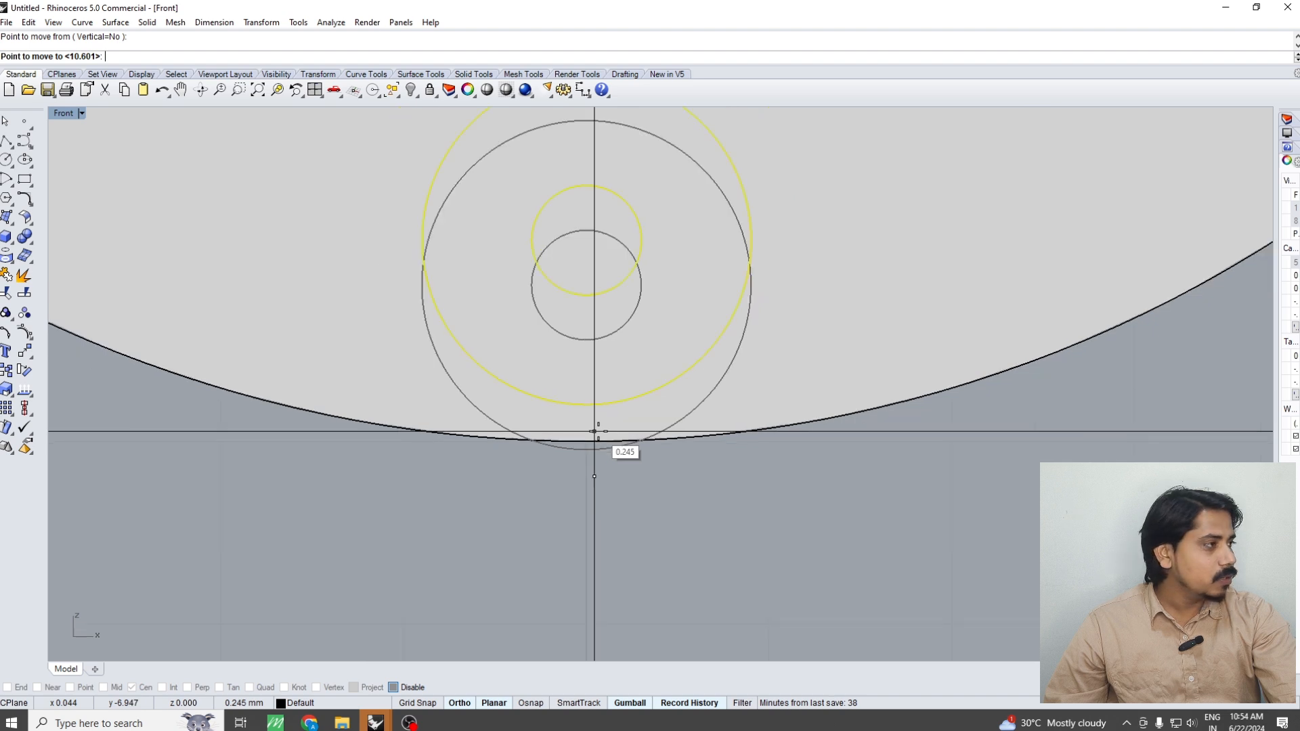
scroll(601, 464, "up", 2)
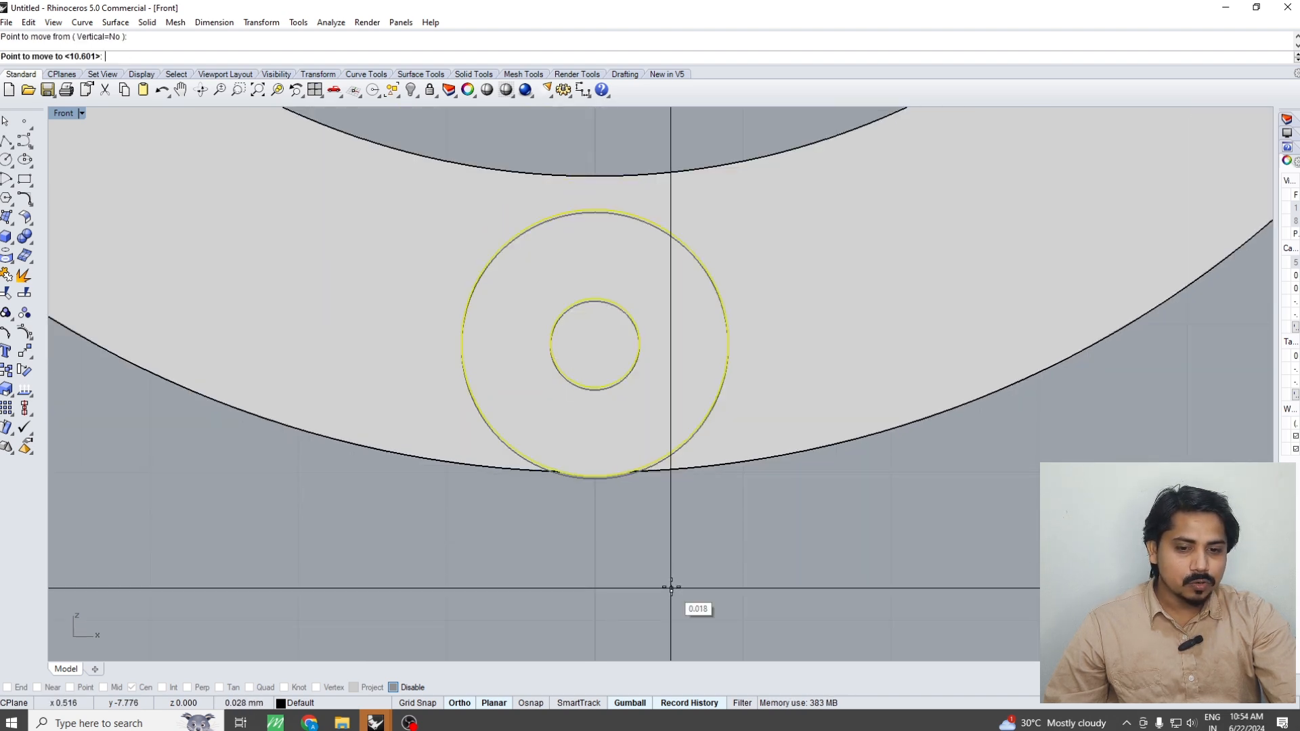
left_click(671, 562)
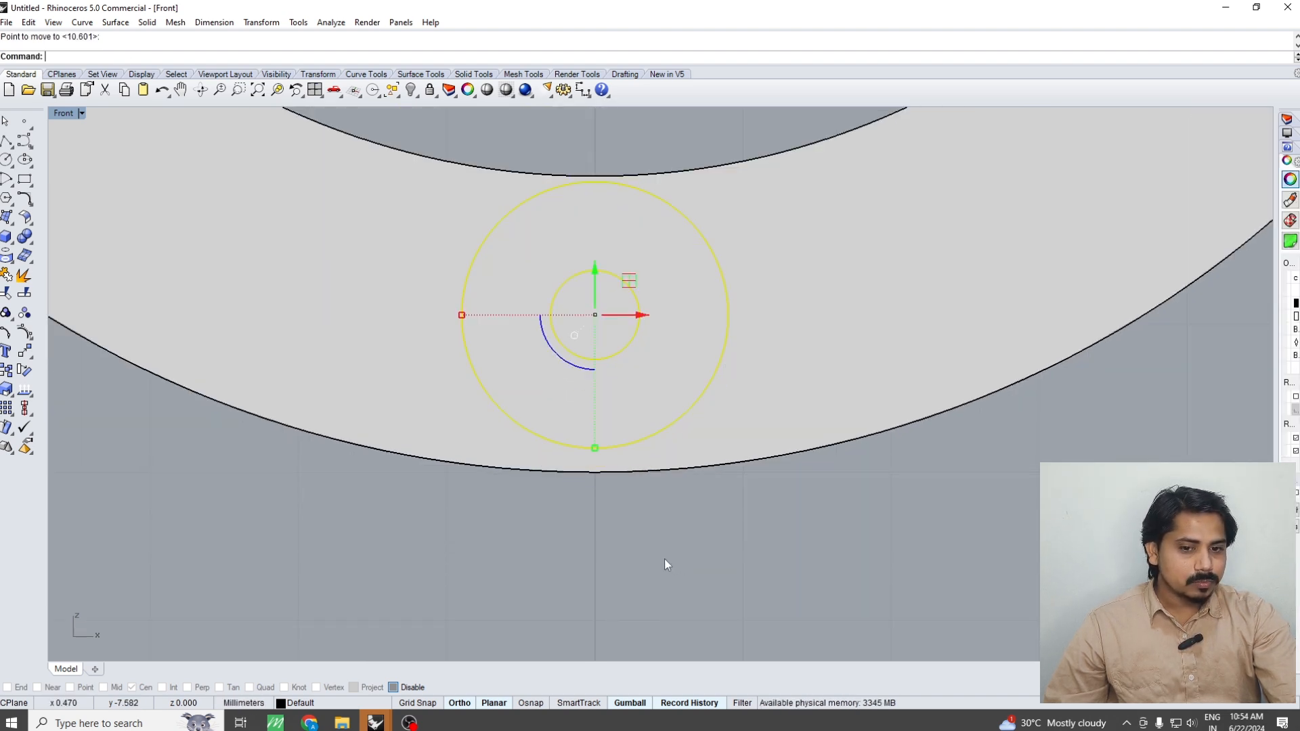
key("Escape")
Create a vertical cutting plane across the ring from origin 0 down through the hollow cylinder's centre
scroll(673, 527, "down", 2)
left_click(736, 426)
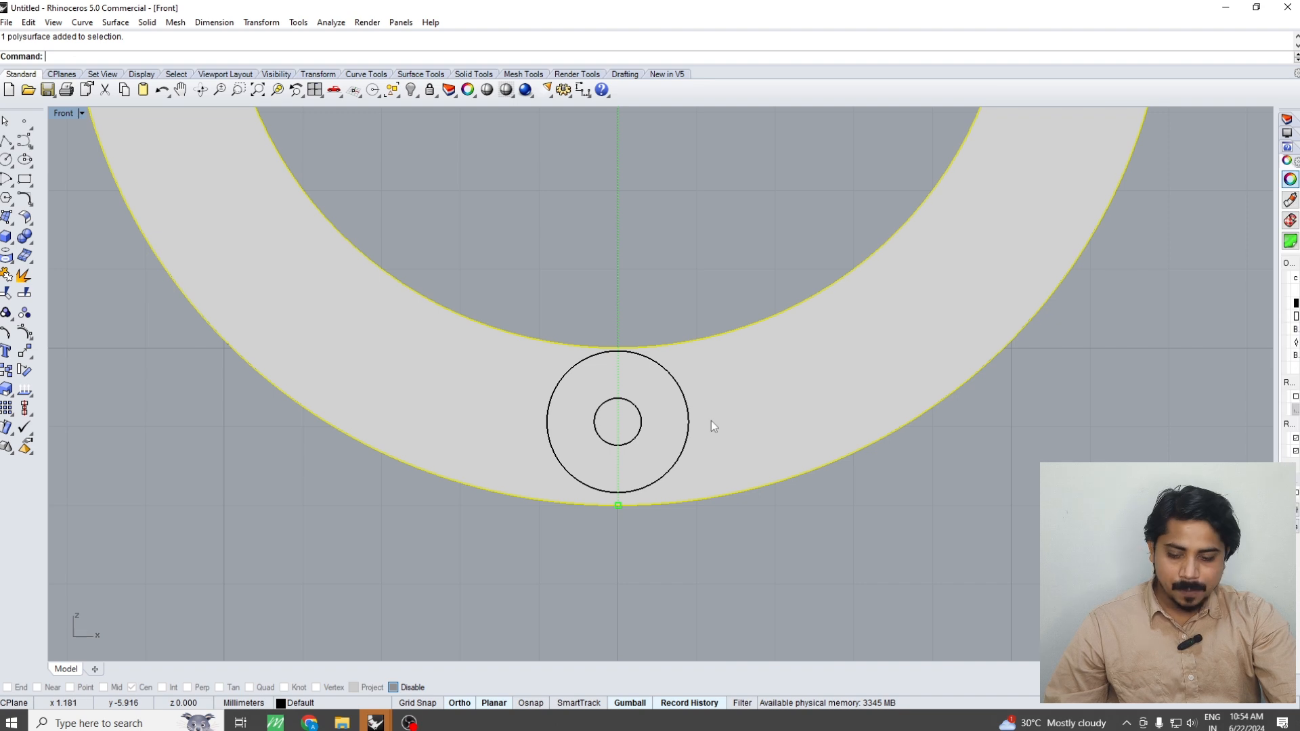
right_click_drag(710, 424, 701, 460)
type("CP")
key("Return")
right_click_drag(685, 416, 681, 343)
type("0")
key("Return")
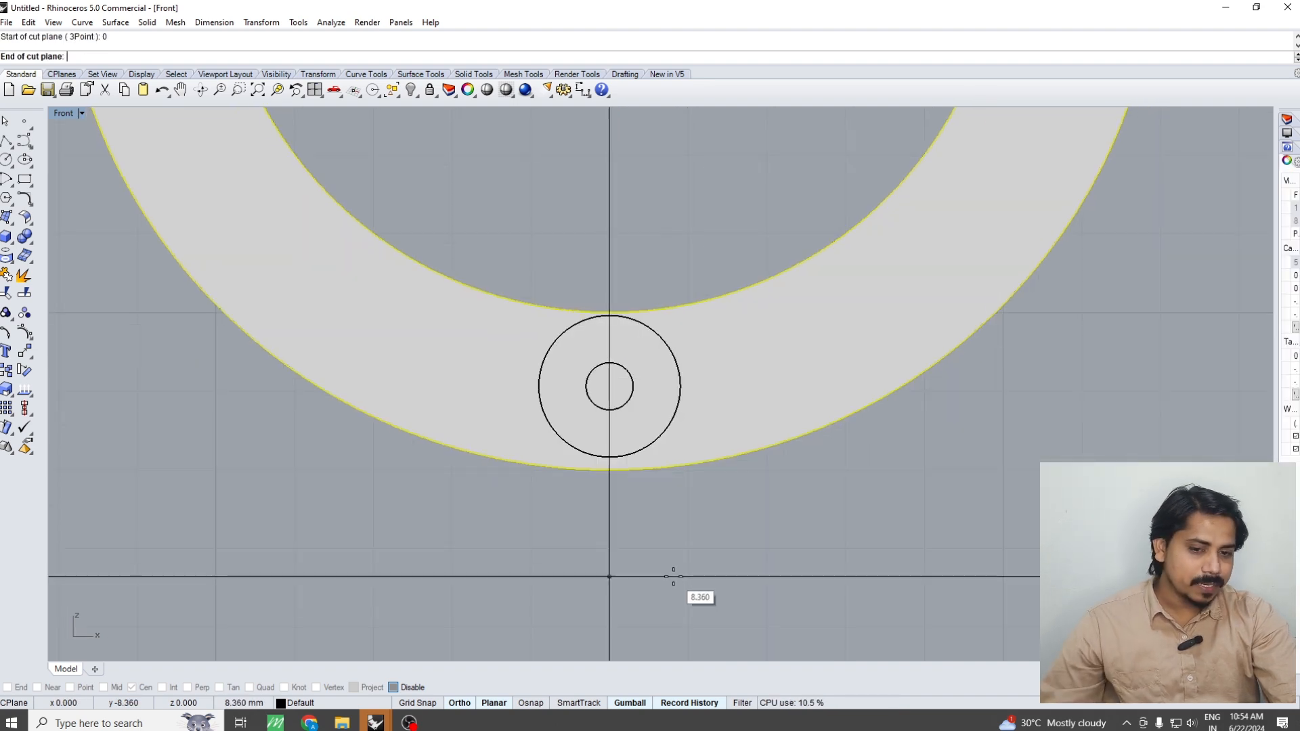
left_click(671, 574)
Split the ring into two halves with the vertical cutting plane, then delete the plane
type("split")
key("Return")
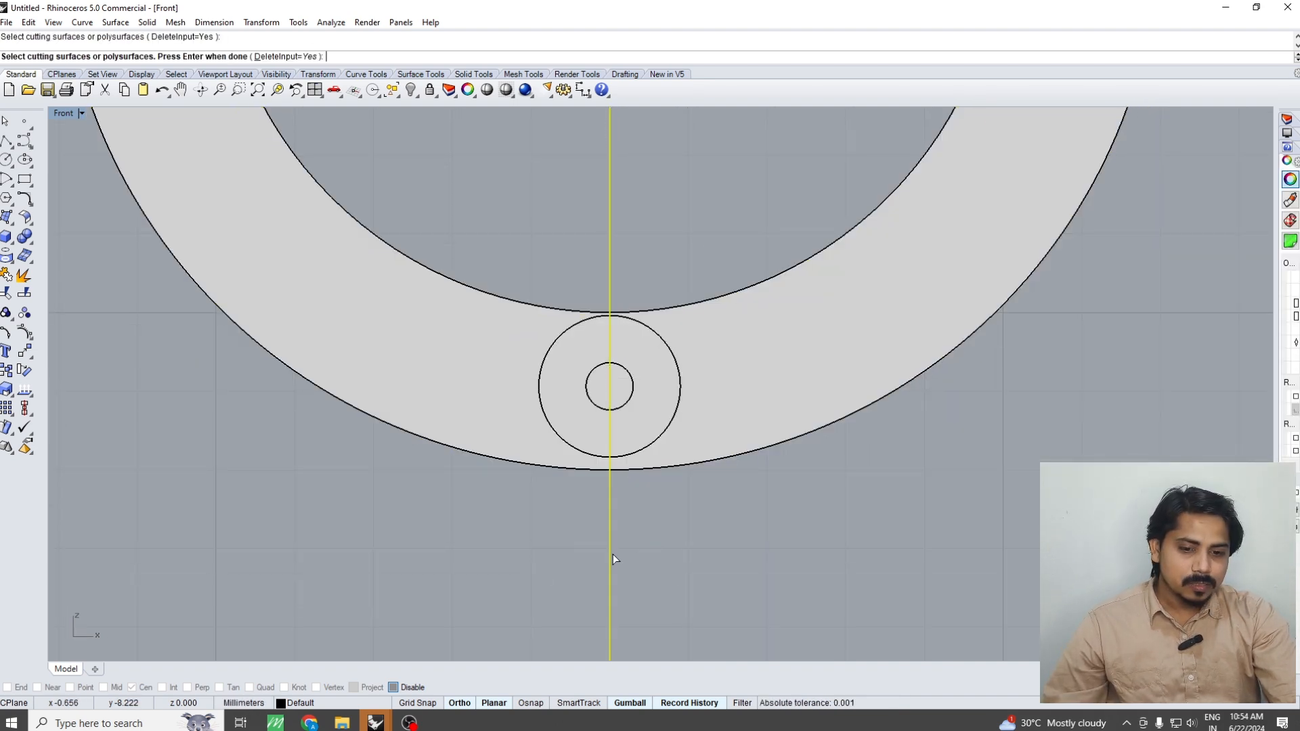
left_click(610, 528)
key("Delete")
Try to rotate the ring's right half slightly clockwise about the hollow cylinder's centre
left_click(703, 440)
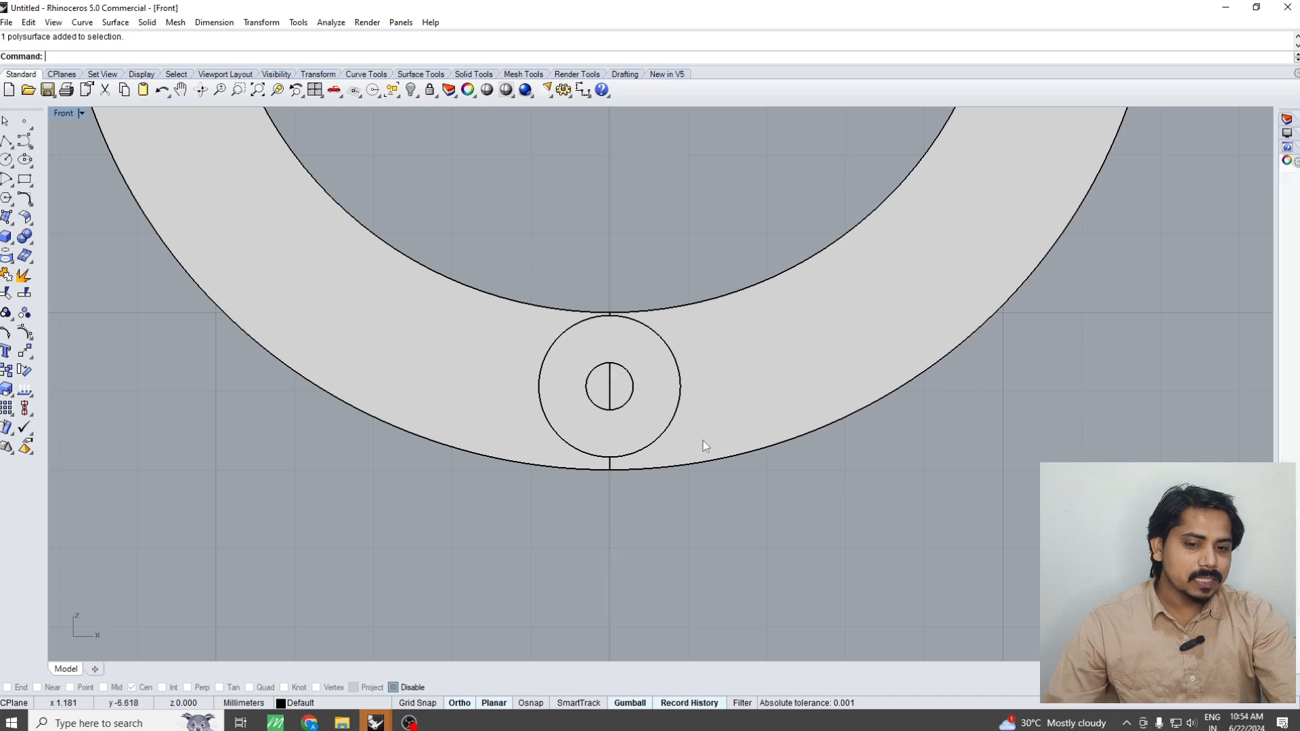
scroll(656, 456, "down", 4)
type("rotate")
key("Return")
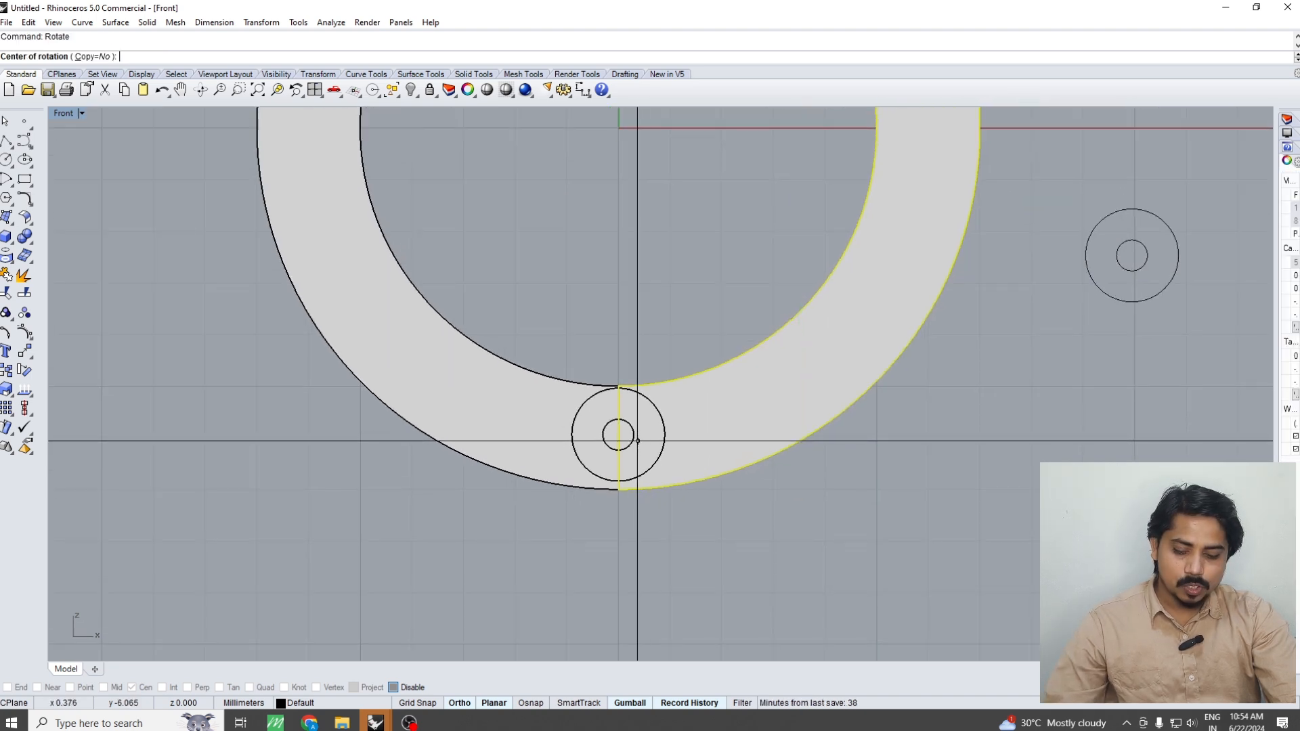
left_click(618, 435)
left_click(967, 419)
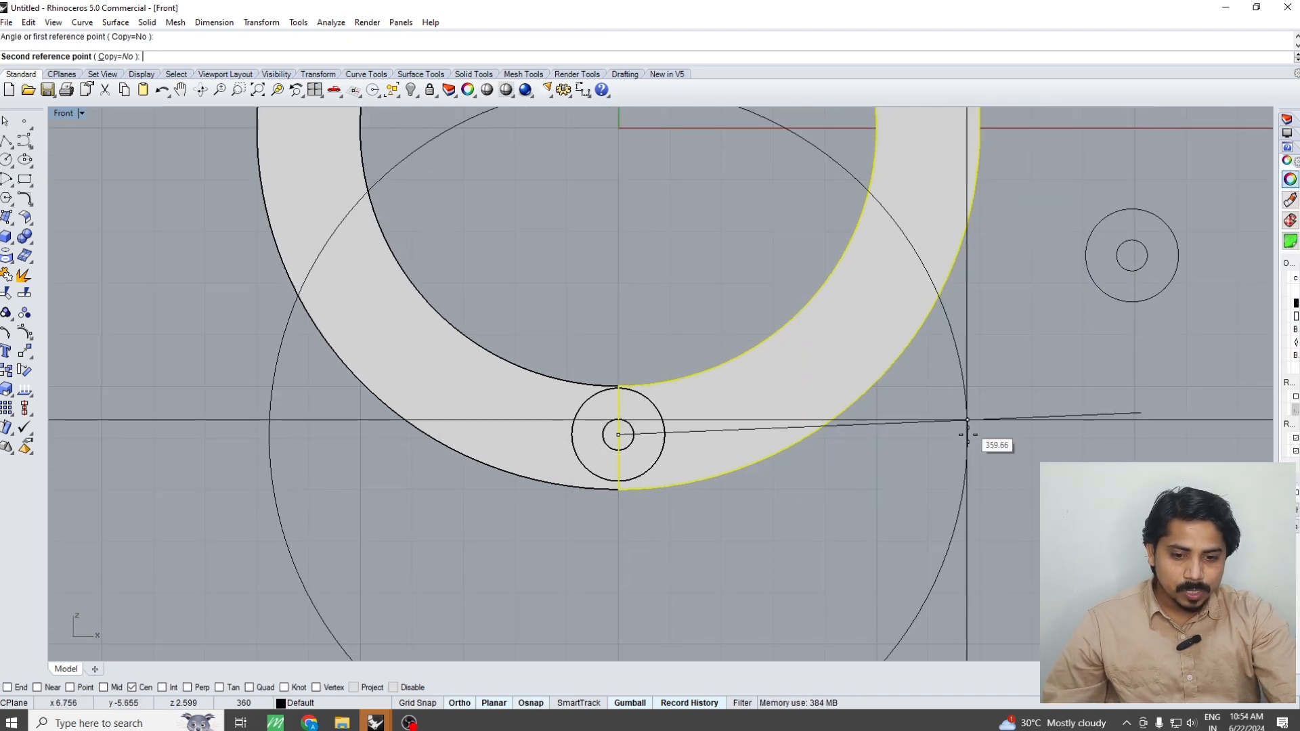
left_click(966, 451)
key("Escape")
Select both ring halves to inspect their overlap at the joint and undo the last rotation
scroll(597, 472, "up", 8)
left_click(559, 494)
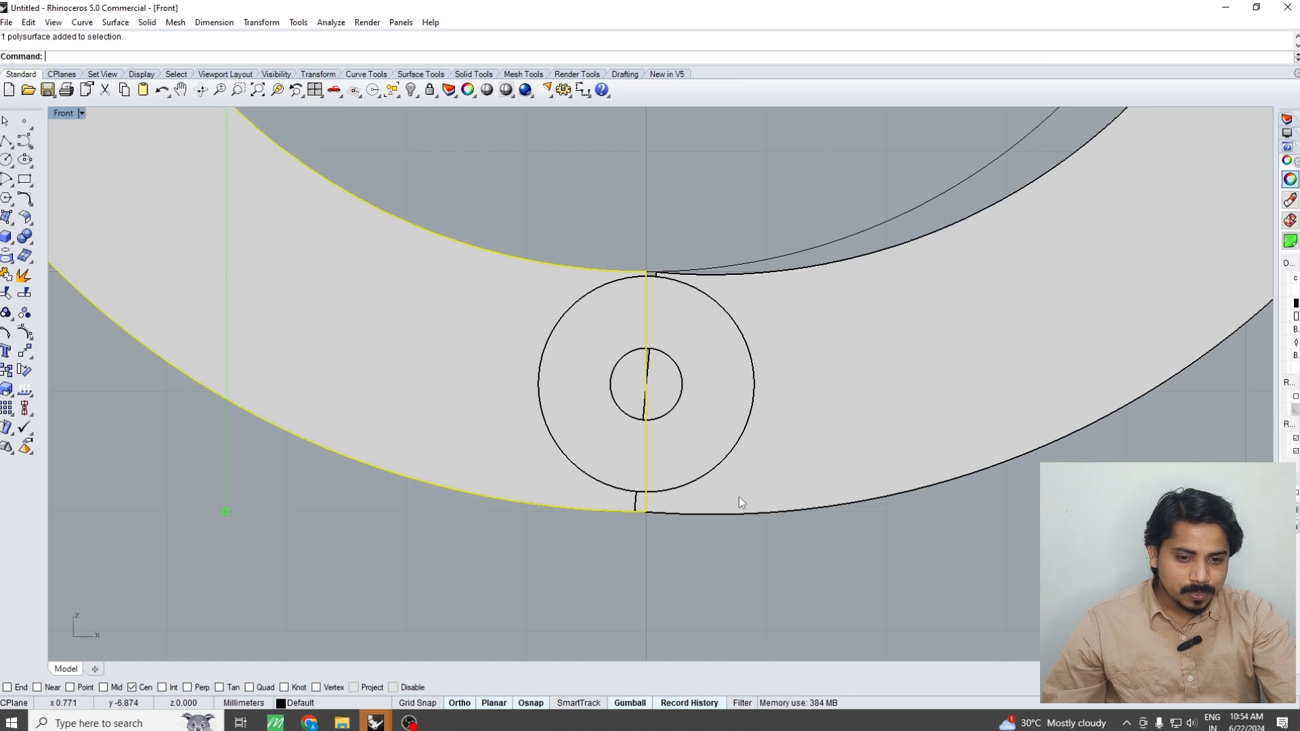
left_click(738, 499, "shift")
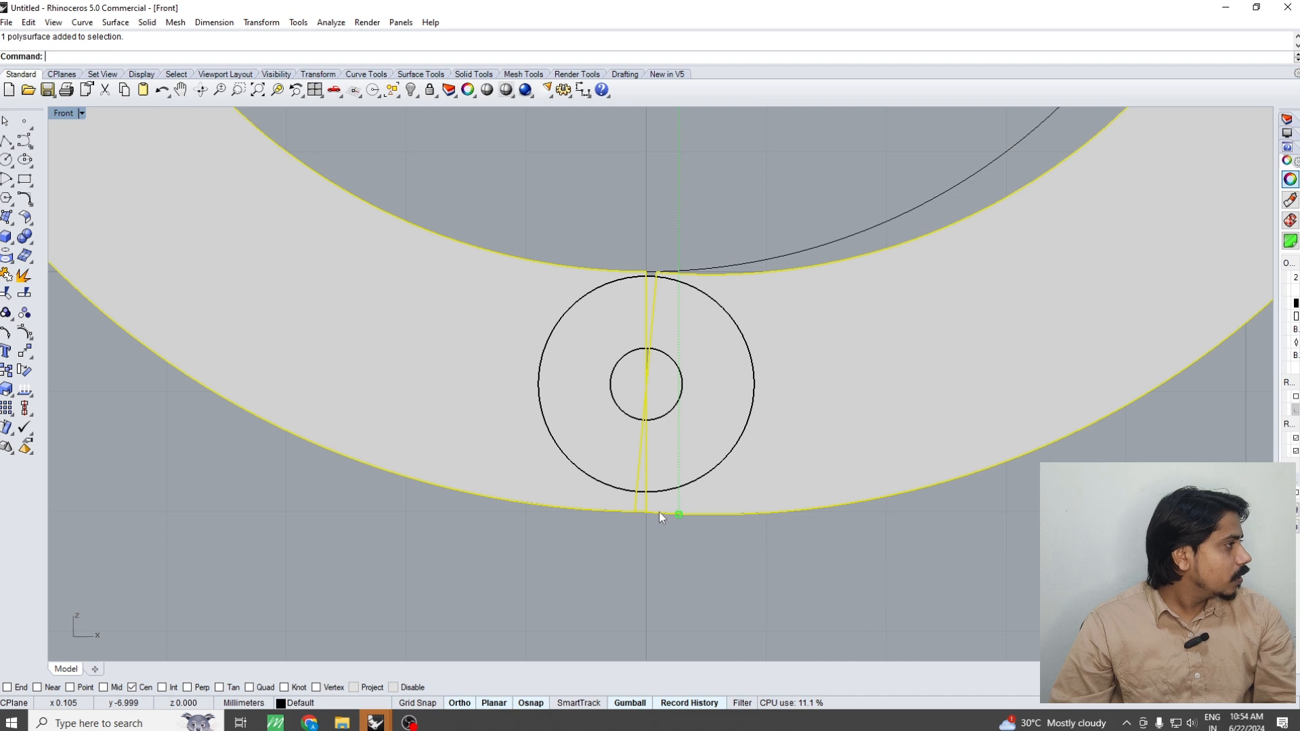
key("ctrl+z")
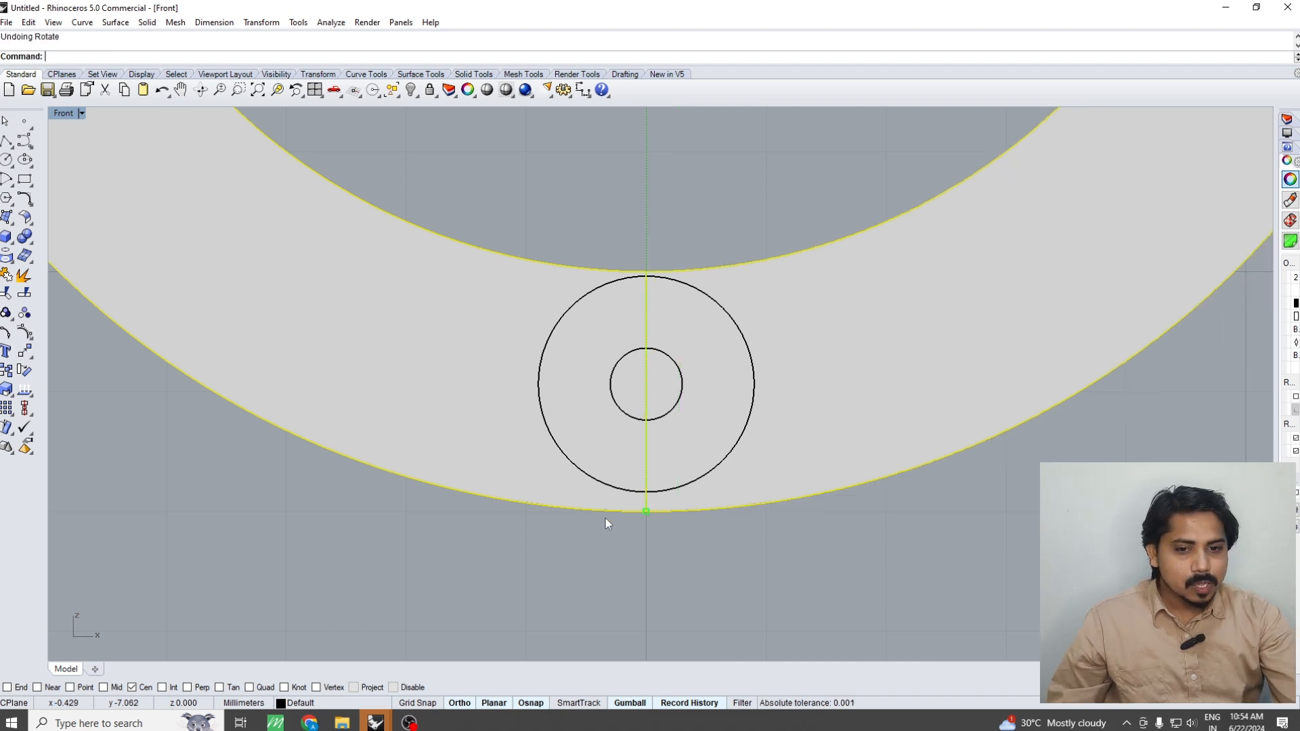
Undo the ring split and move the hollow cylinder down to the ring's outer bottom edge
key("ctrl+z")
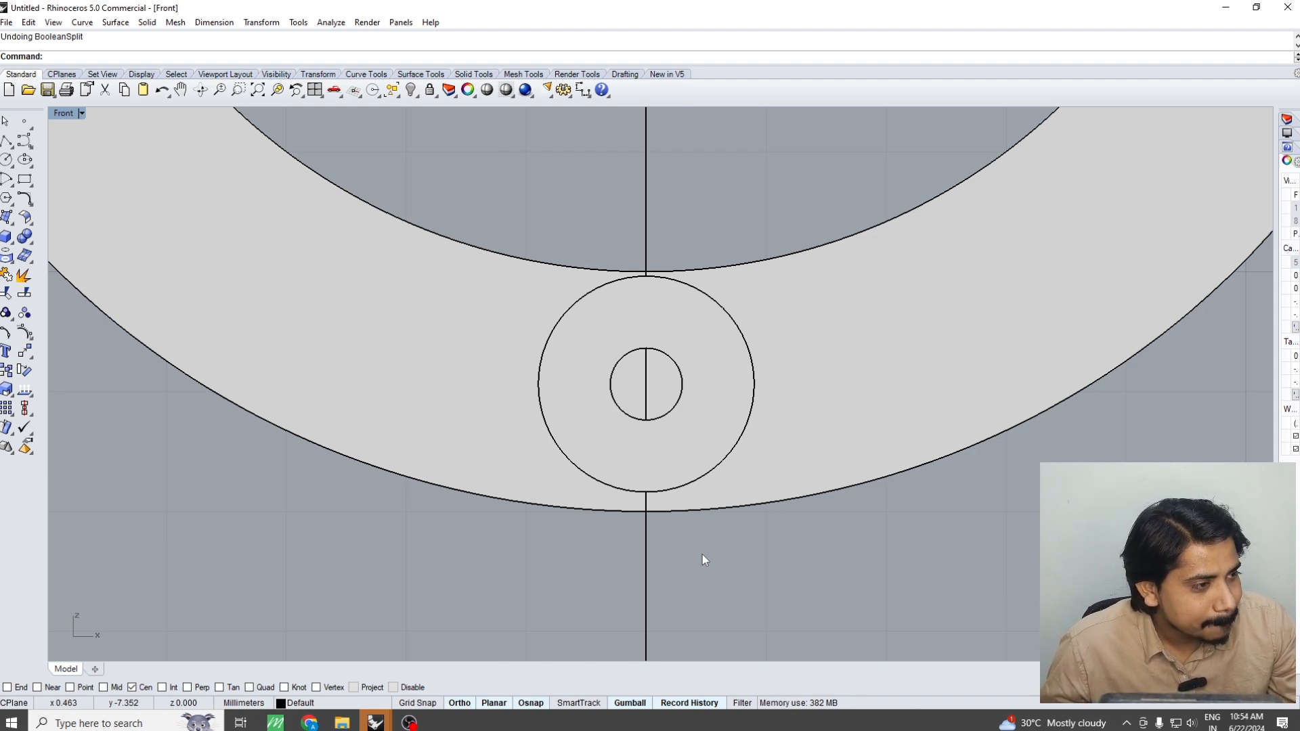
left_click(685, 478)
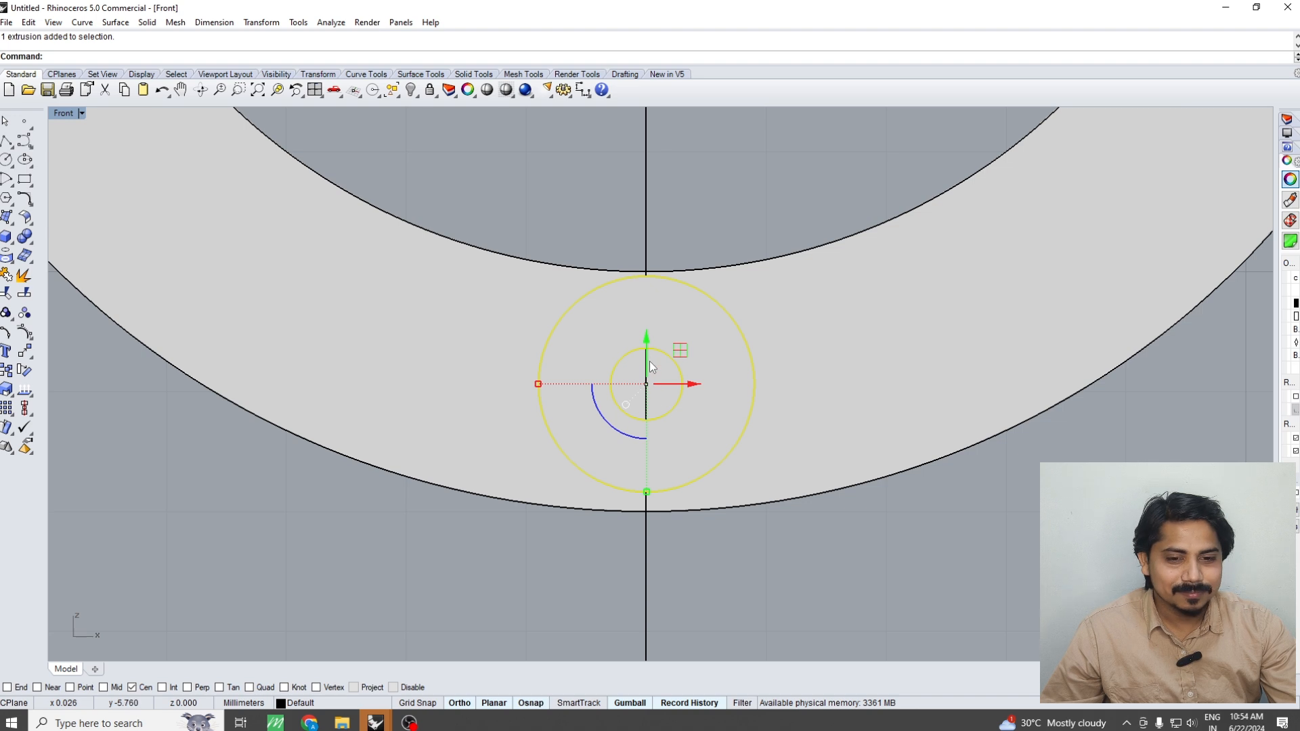
left_click_drag(650, 361, 647, 367)
left_click(748, 537)
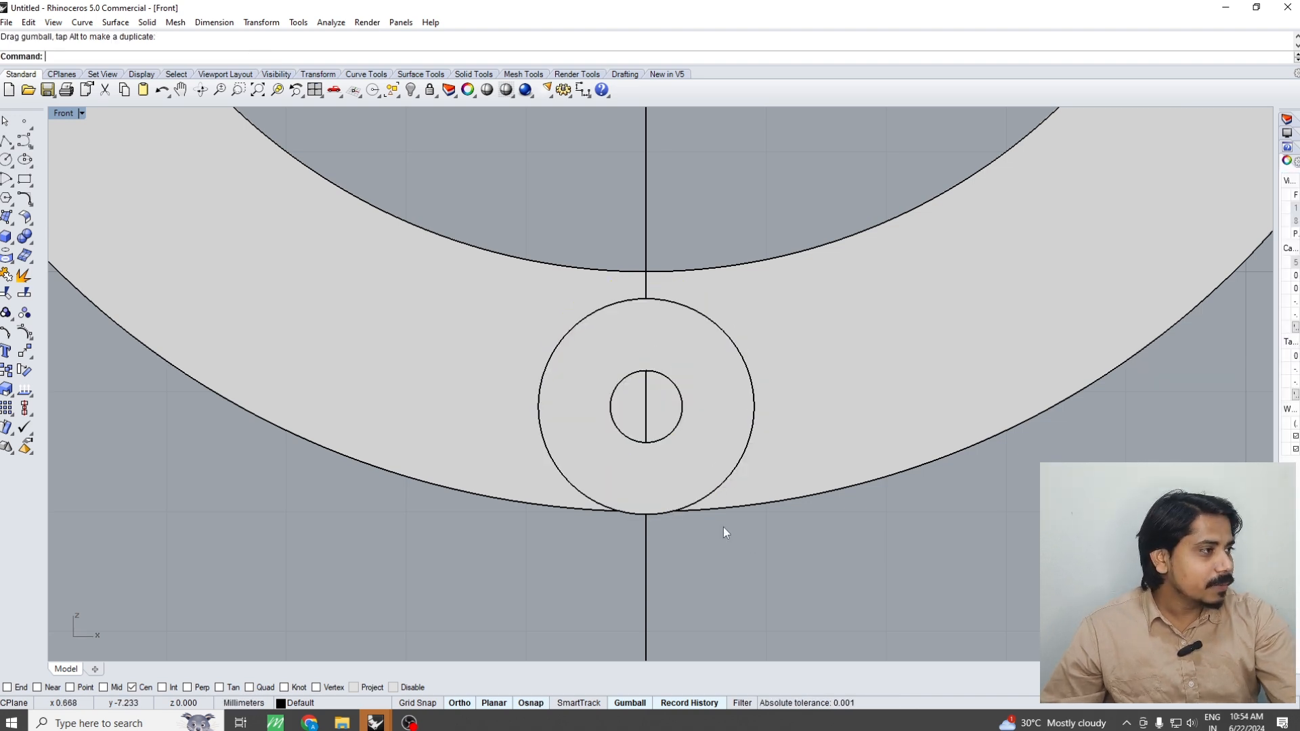
Nudge the hollow cylinder slightly upward so its lowest point sits almost on the ring's outer bottom edge
key("ctrl+alt+w")
scroll(678, 516, "up", 14)
left_click(603, 506)
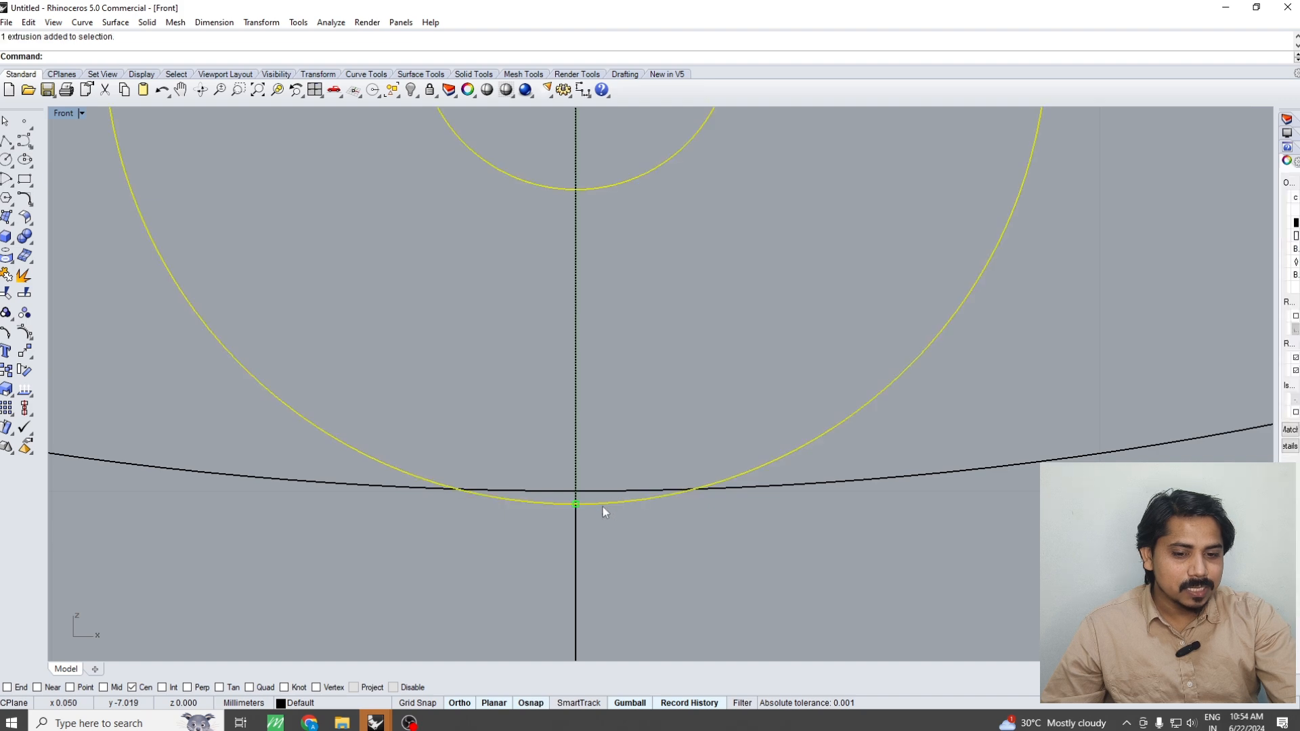
scroll(607, 509, "up", 6)
right_click(616, 571)
left_click(615, 572)
left_click(615, 554)
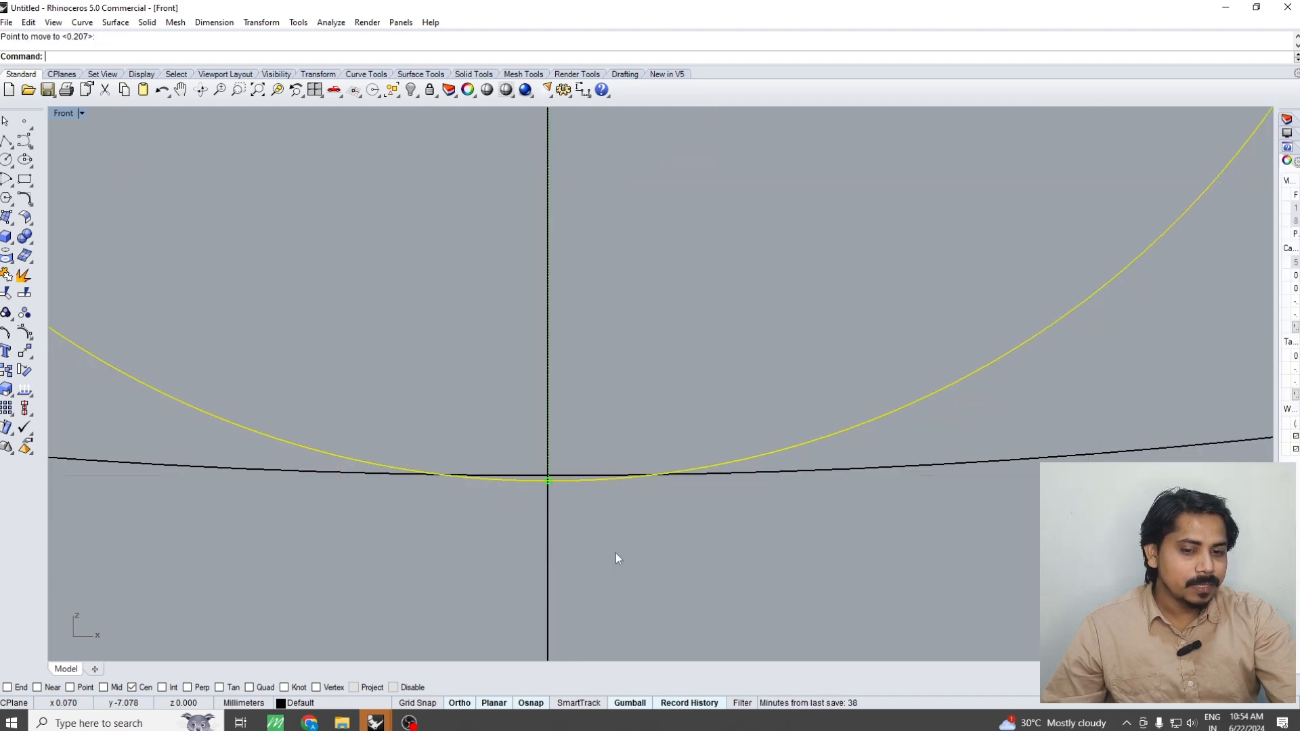
scroll(612, 461, "down", 15)
key("ctrl+alt+s")
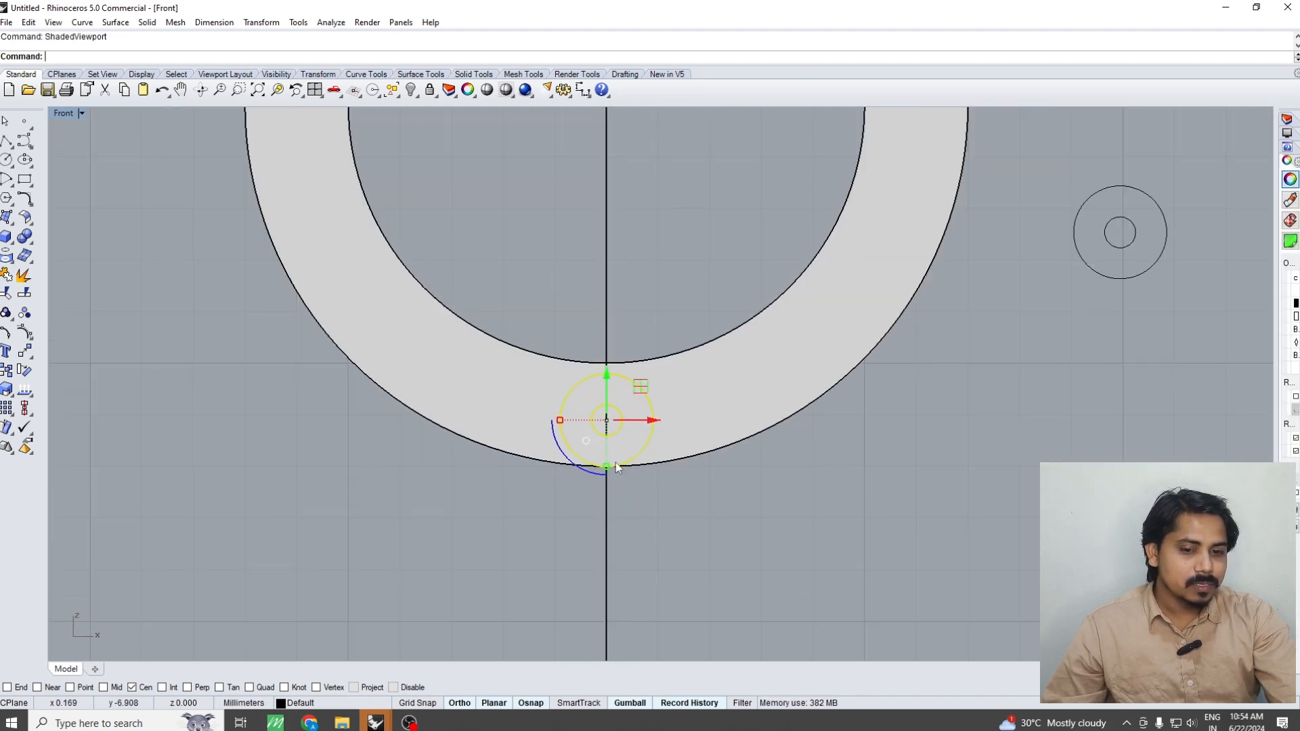
Boolean split the ring with the hollow cylinder at its bottom
scroll(617, 474, "down", 3)
scroll(629, 408, "up", 8)
left_click(675, 441)
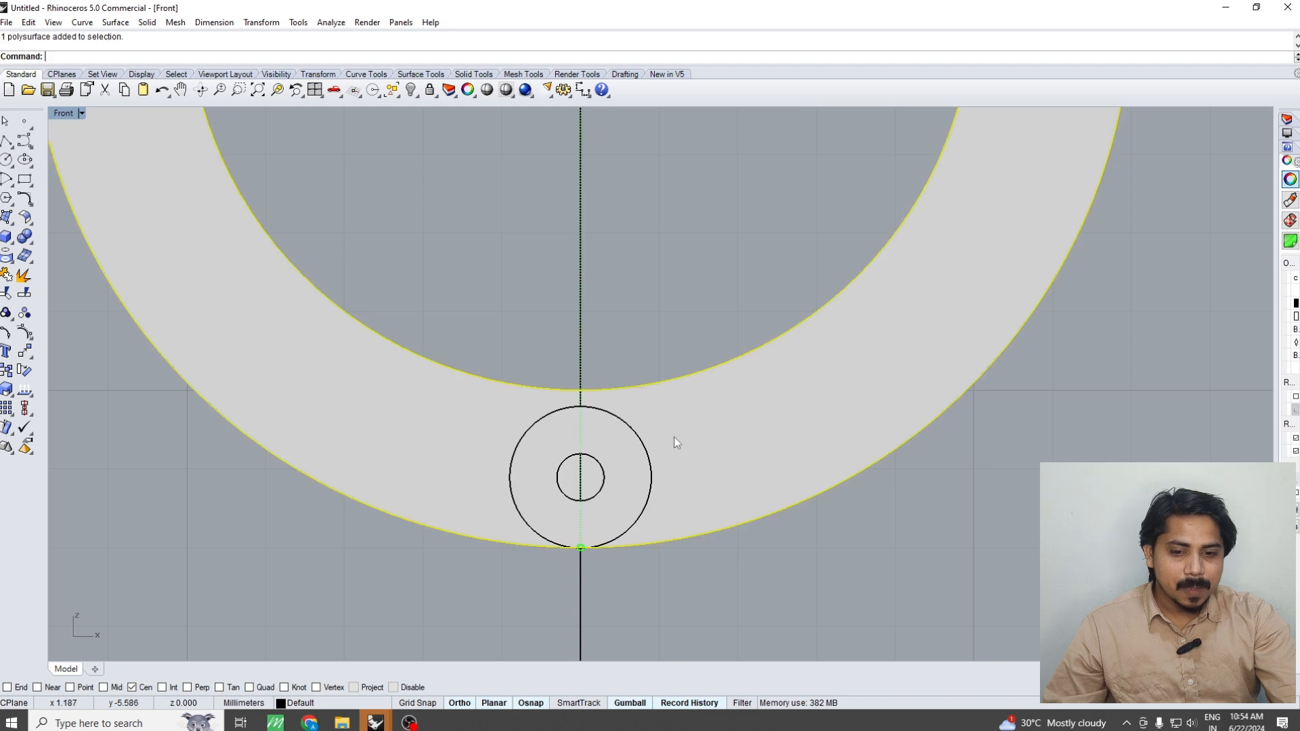
type("bs")
key("Return")
left_click(623, 448)
key("Return")
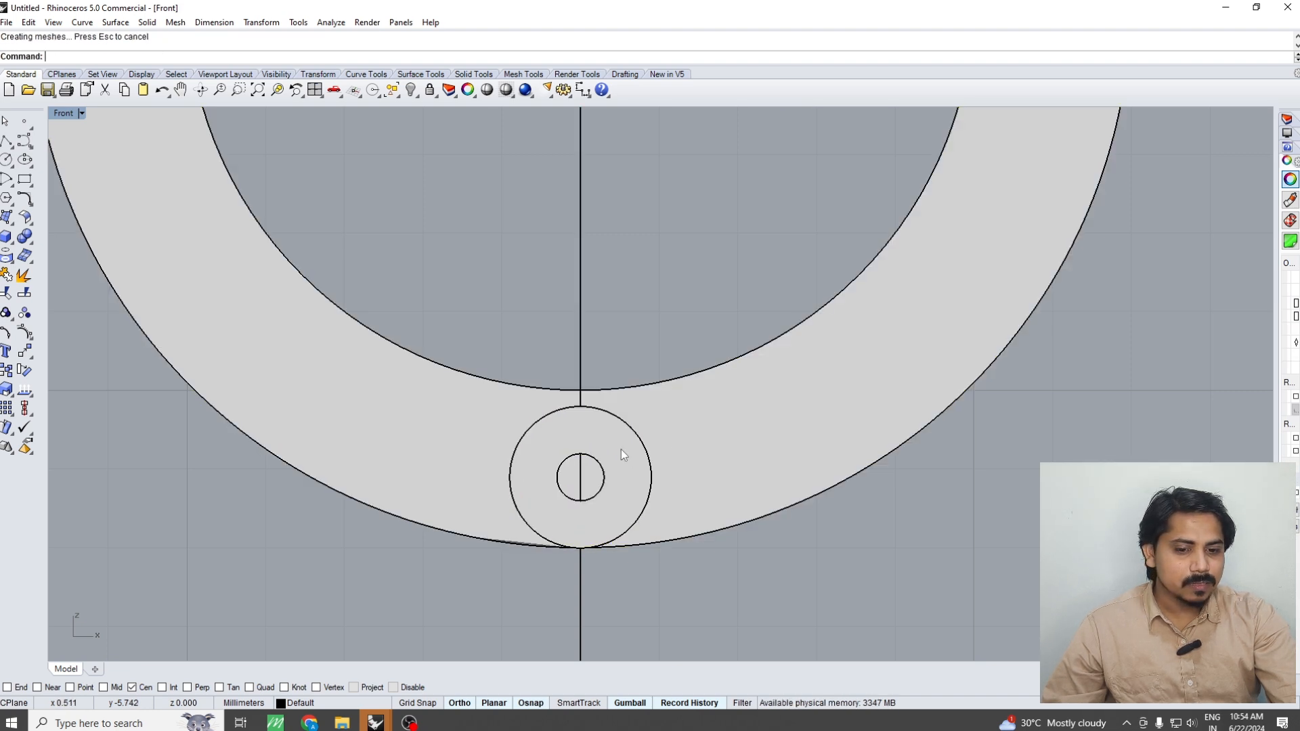
Delete the original hollow cylinder that protrudes in front of the ring
left_click(696, 424)
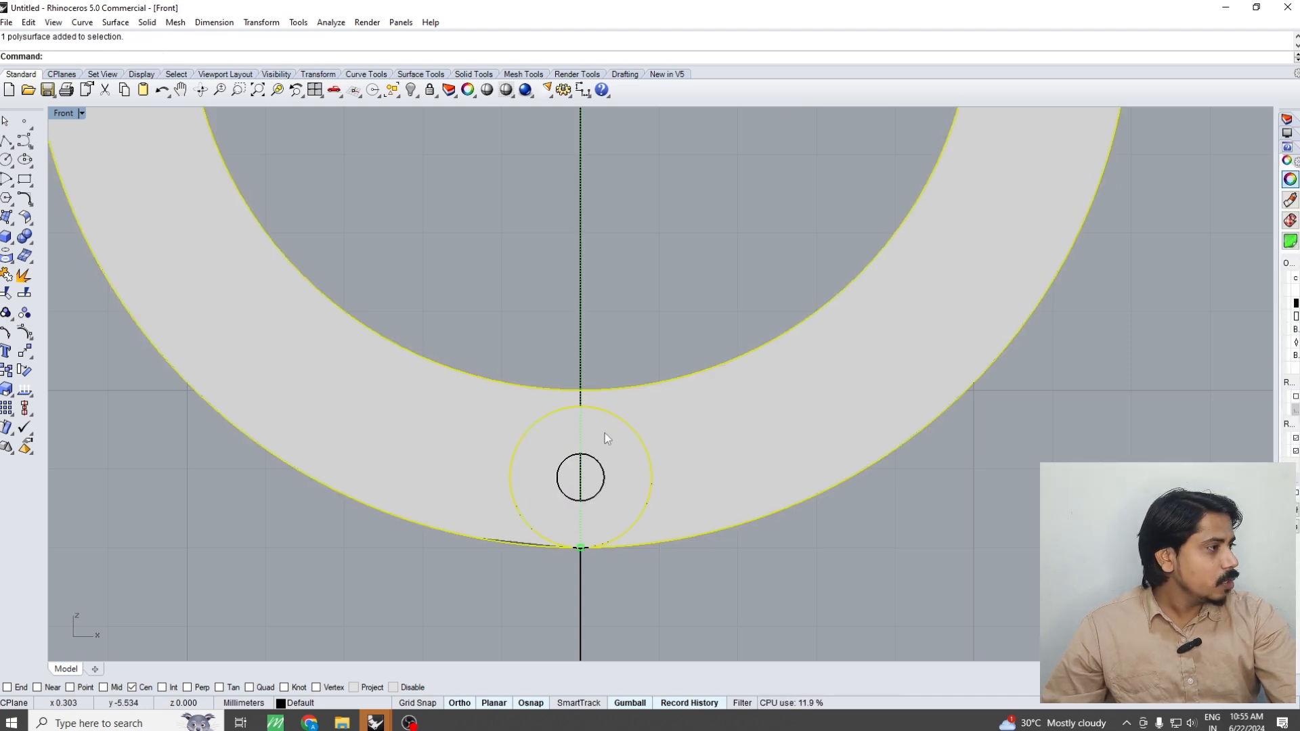
scroll(606, 438, "down", 3)
scroll(612, 452, "up", 4)
left_click(616, 452)
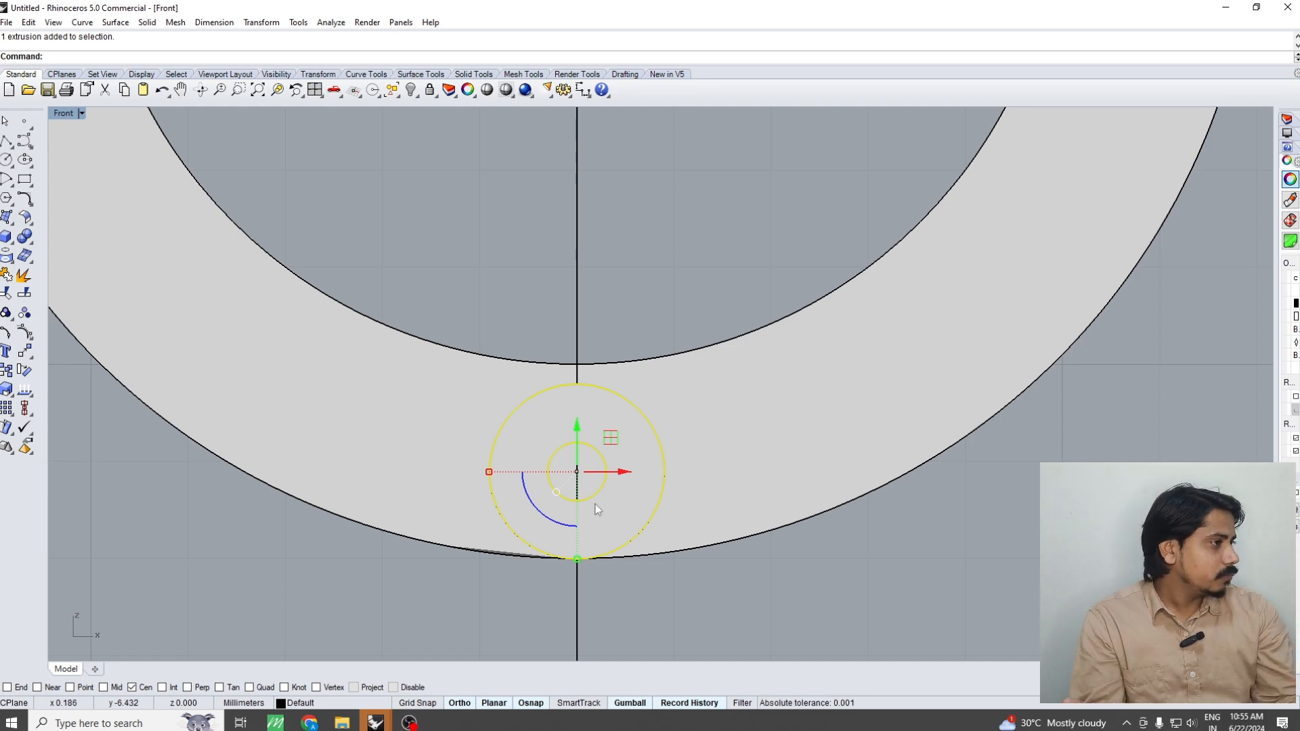
key("ctrl+F1")
left_click(726, 401)
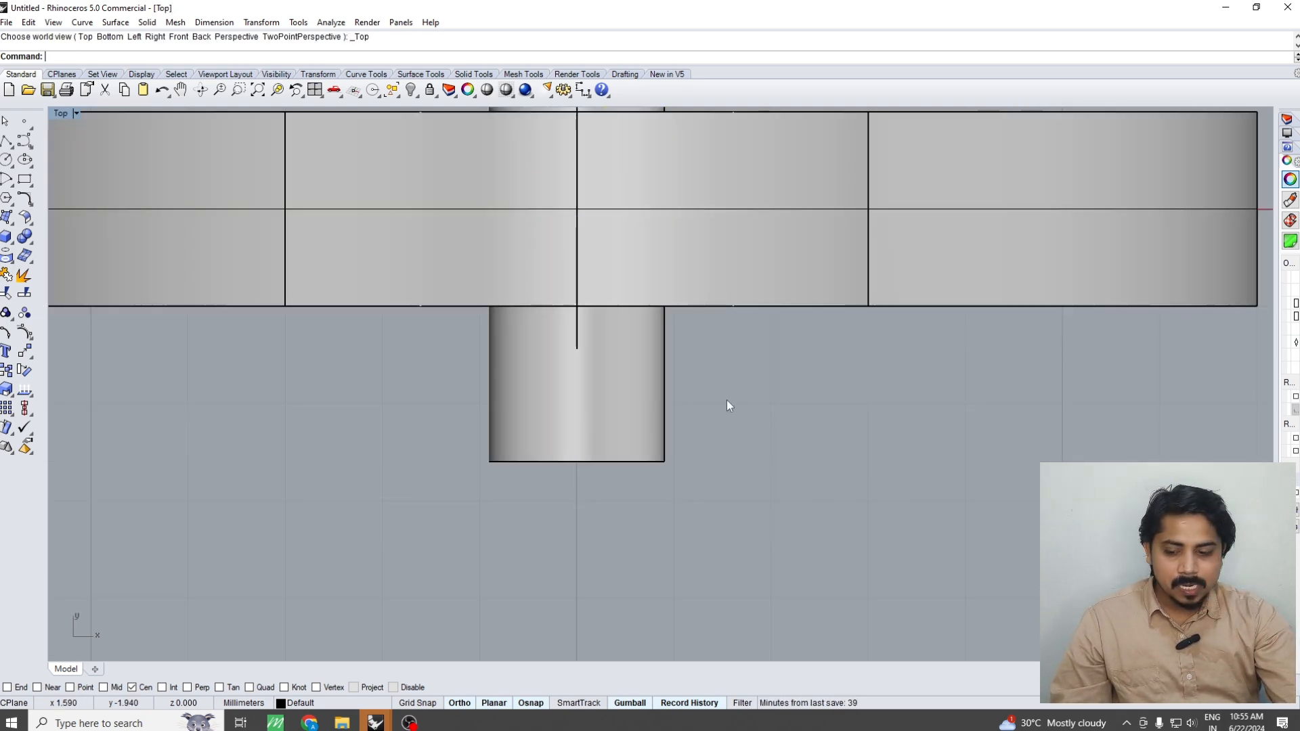
right_click_drag(645, 401, 632, 440)
key("ctrl+F4")
left_click(678, 363)
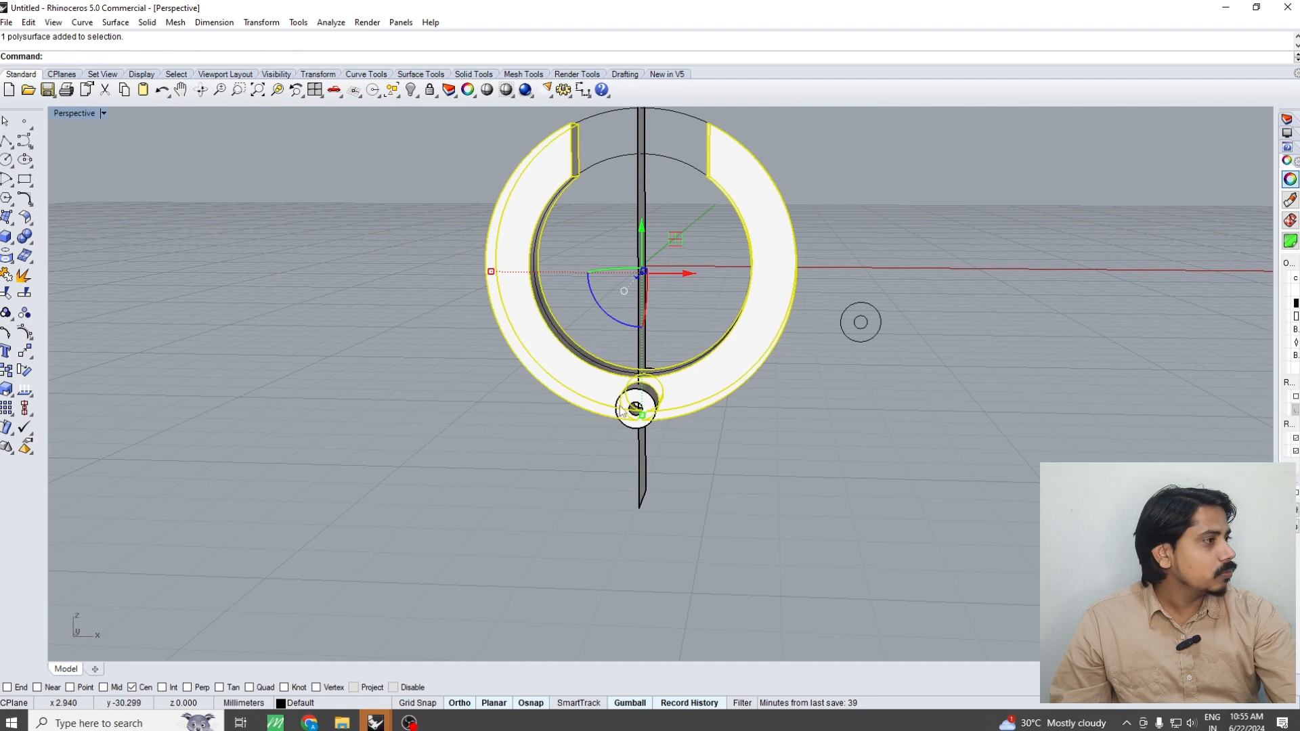
scroll(612, 492, "up", 5)
left_click(652, 341)
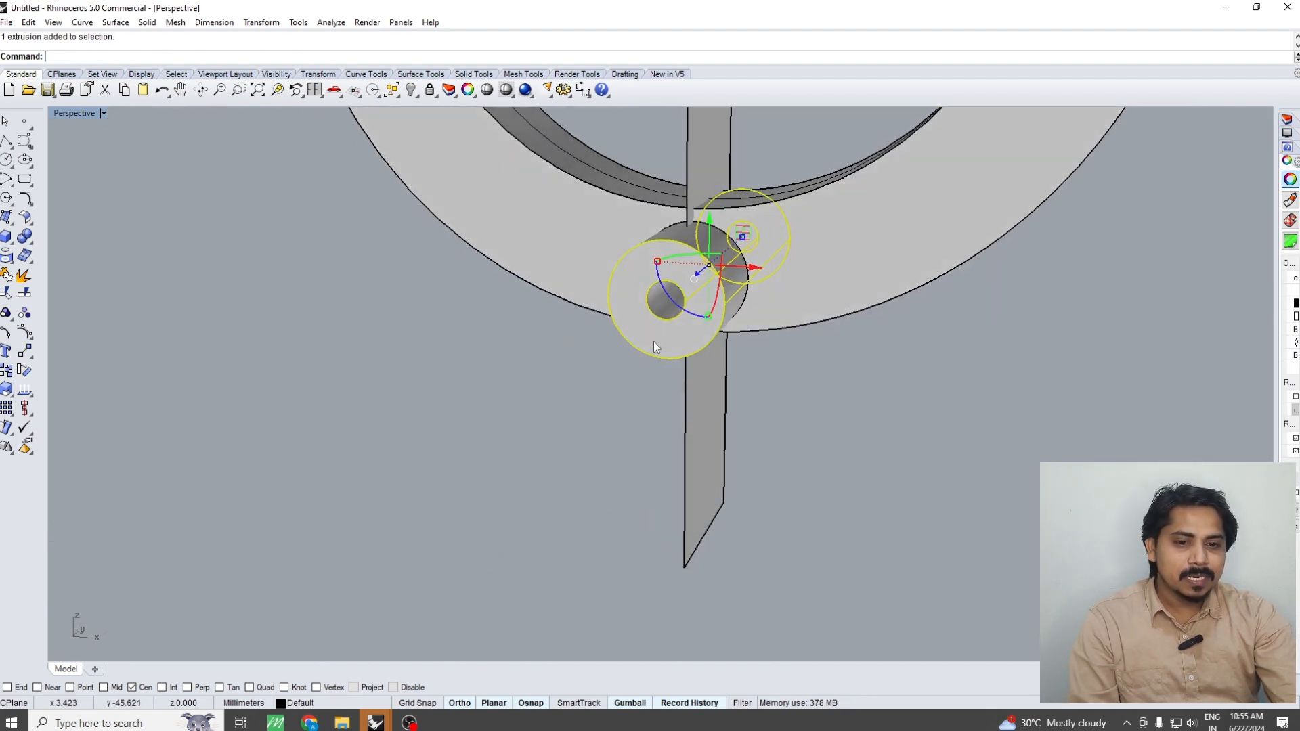
key("Delete")
Move the hollow barrel piece cut from the ring 5 mm straight out in front of it
scroll(717, 277, "up", 2)
left_click(717, 274)
key("ctrl+F1")
right_click_drag(717, 276, 690, 250)
scroll(693, 225, "down", 4)
type("m")
key("Return")
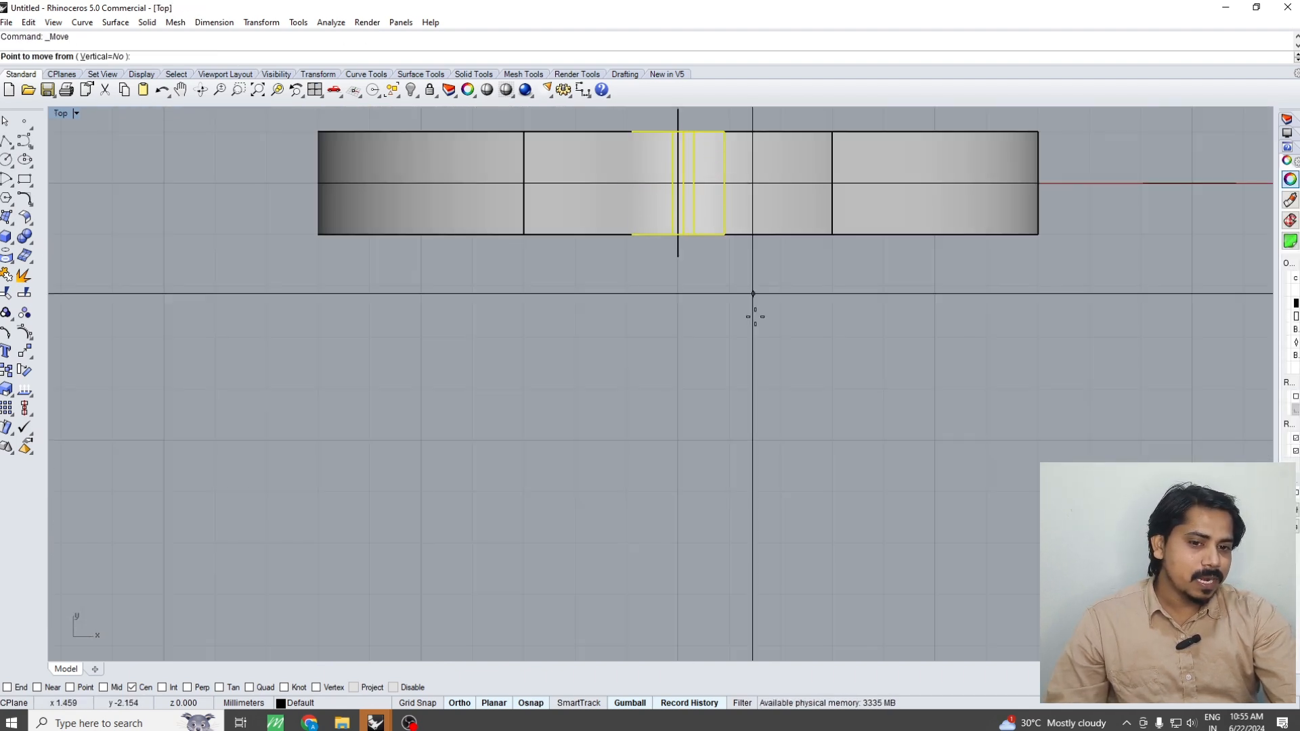
left_click(753, 293)
type("5")
key("Return")
left_click(765, 579)
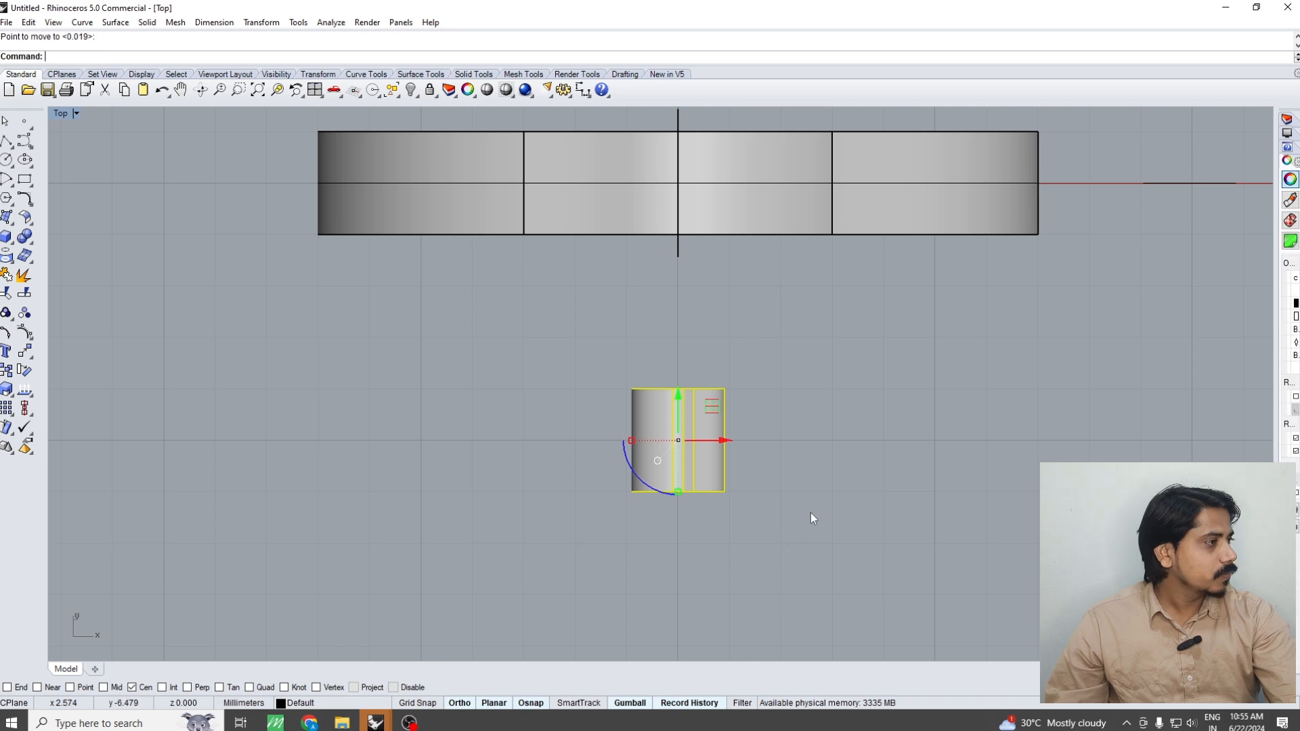
Delete the small solid core left inside the ring's hinge hole
right_click_drag(811, 437, 800, 521)
left_click(787, 511)
key("ctrl+F4")
scroll(708, 328, "up", 3)
left_click(704, 325)
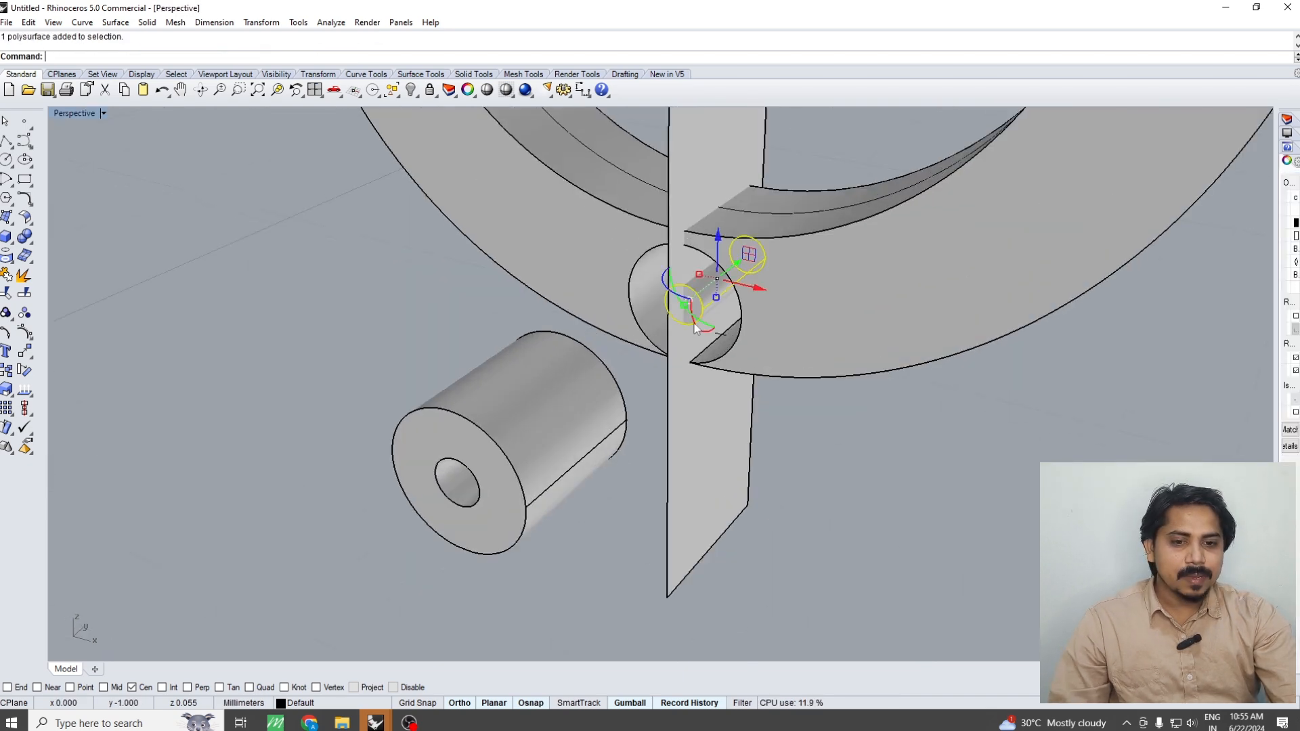
key("Delete")
Boolean split the ring into two halves with the vertical plane, then delete the plane
right_click_drag(701, 323, 786, 329)
left_click(718, 342)
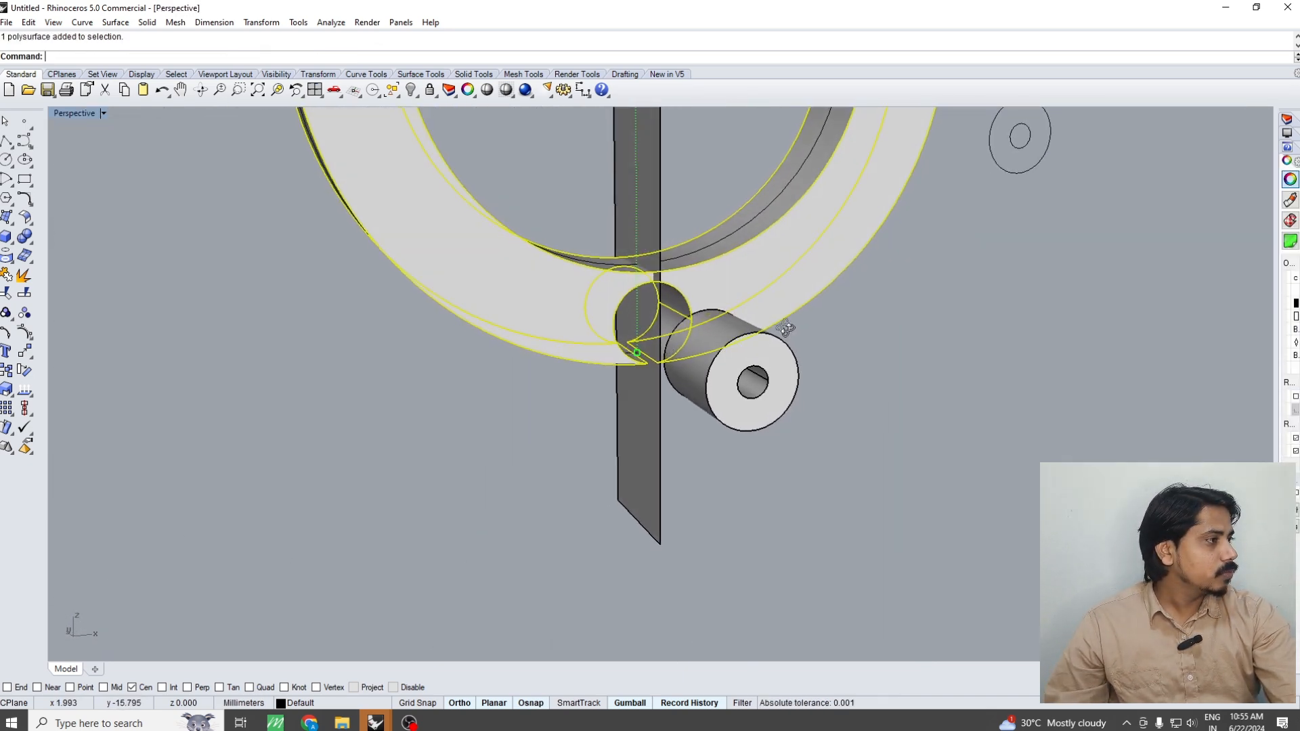
left_click(731, 389)
right_click_drag(731, 390, 758, 346)
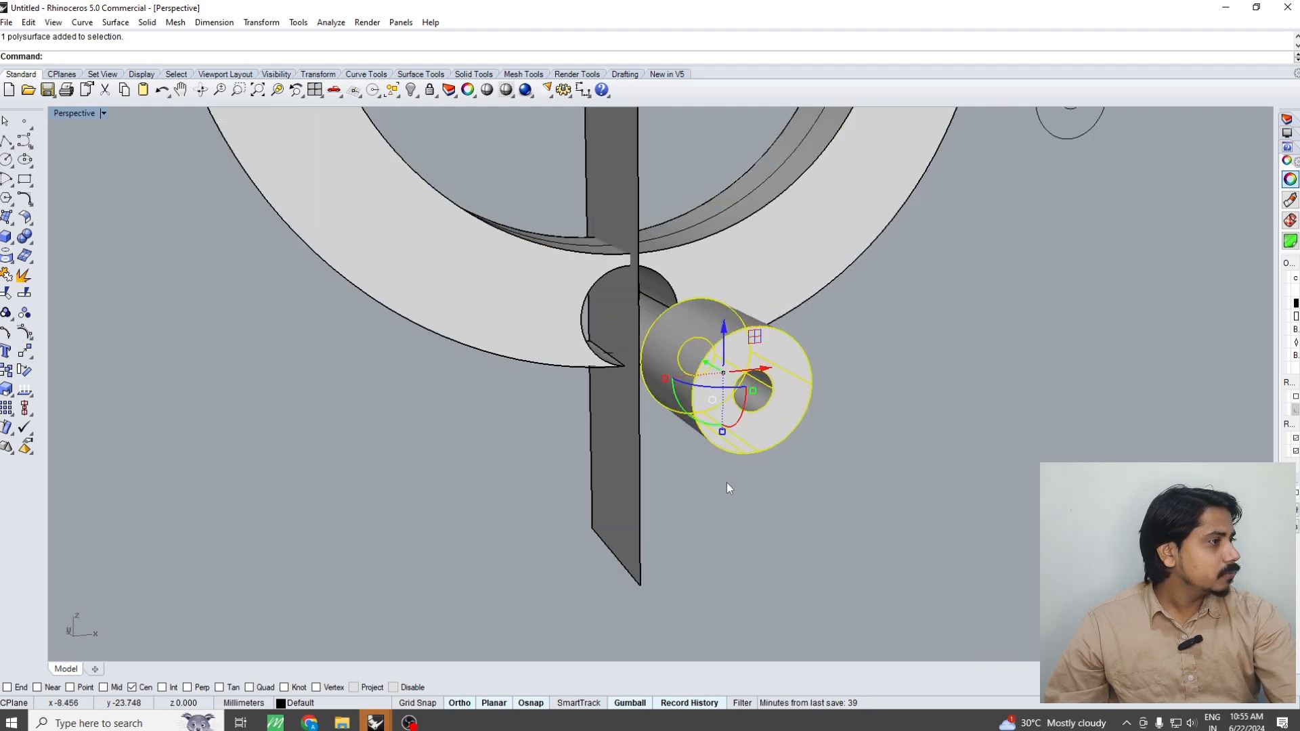
right_click_drag(726, 482, 757, 408)
left_click(746, 355)
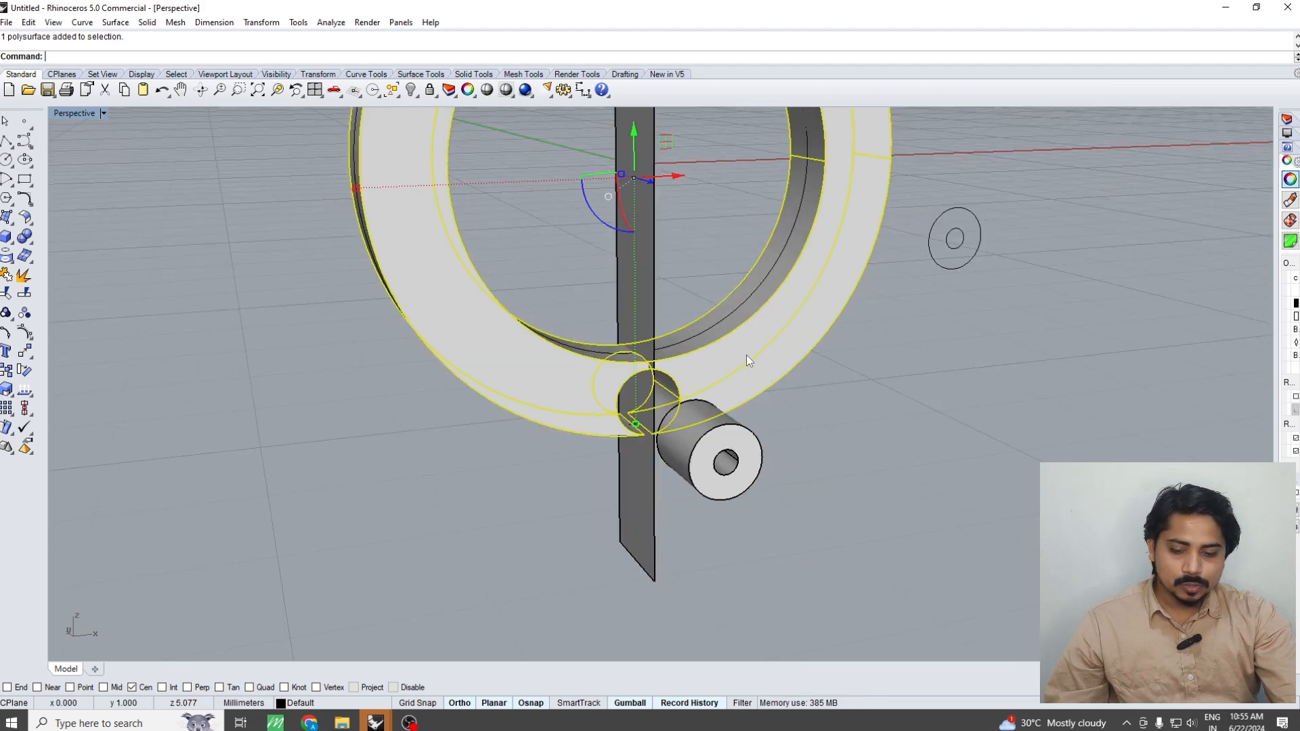
type("bs")
key("Return")
left_click(637, 314)
key("Return")
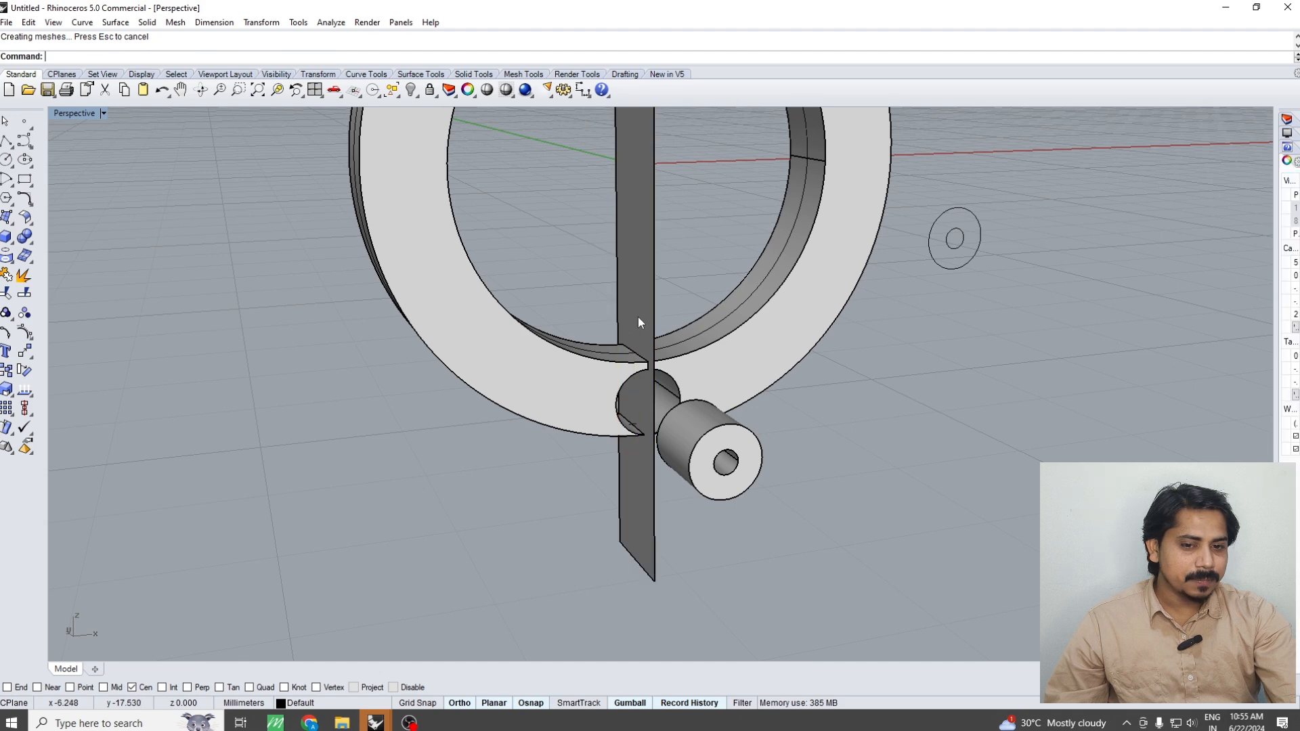
left_click(638, 317)
key("Delete")
Try drawing a both-sides line across the barrel's ring-facing end in the top view, then delete it
right_click_drag(635, 372, 679, 371)
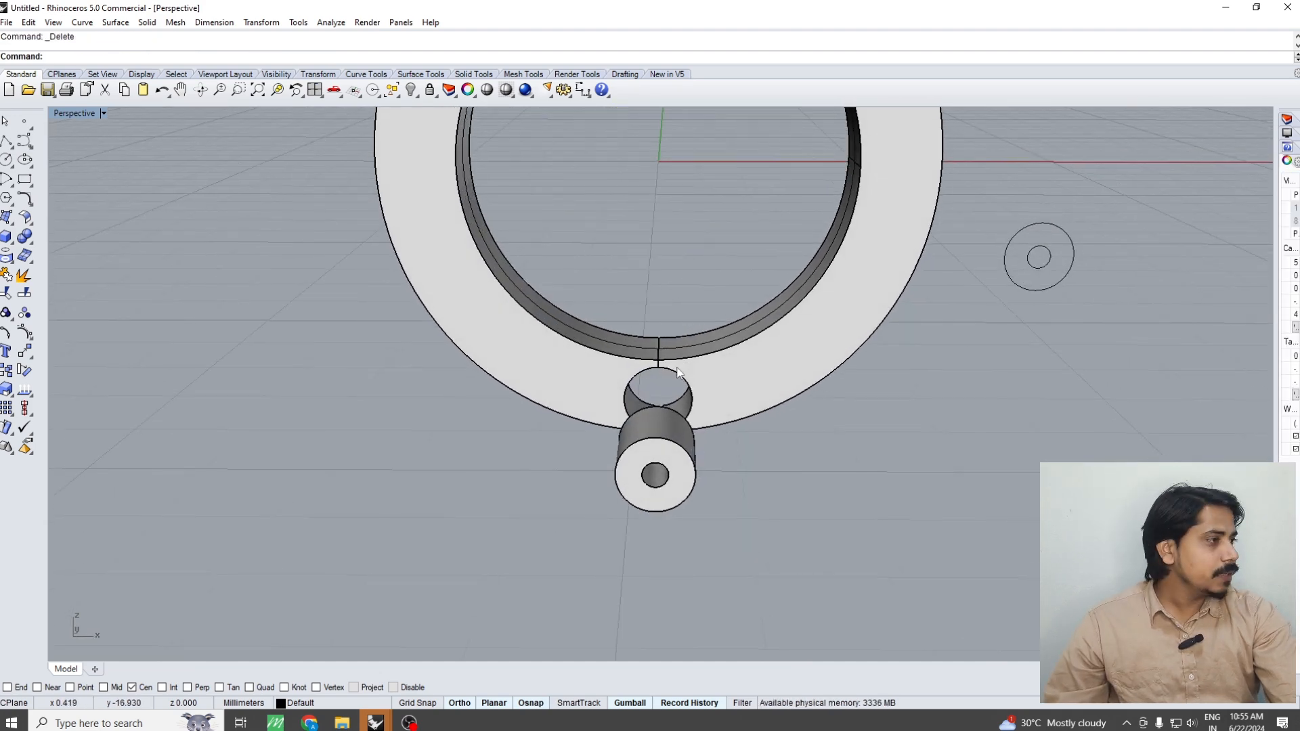
key("ctrl+F3")
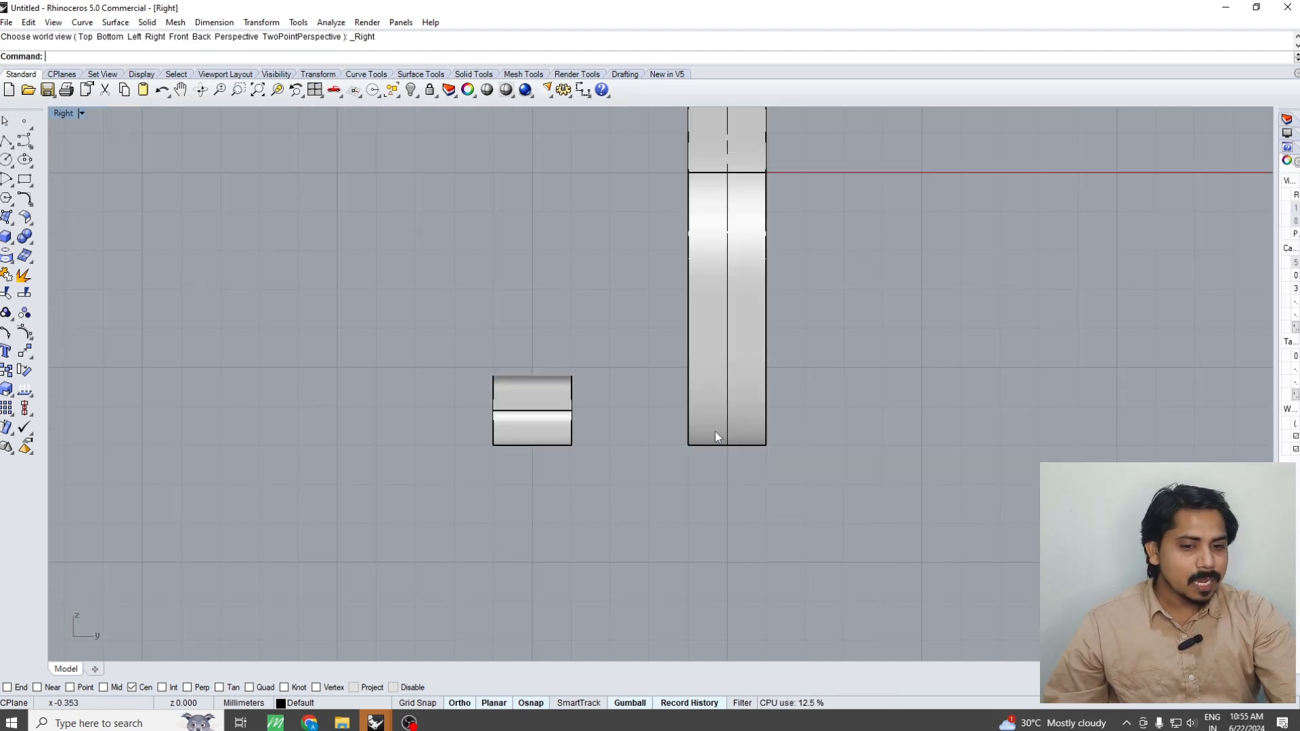
key("ctrl+F2")
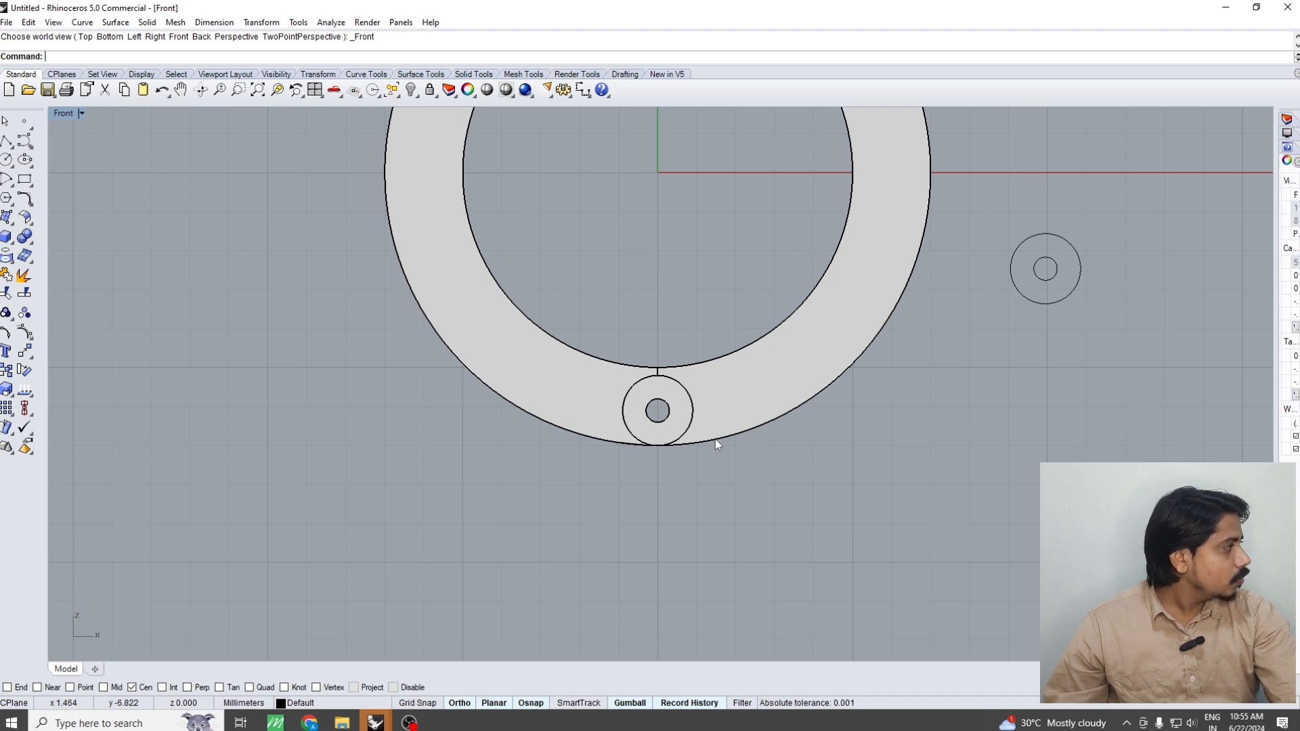
key("ctrl+F1")
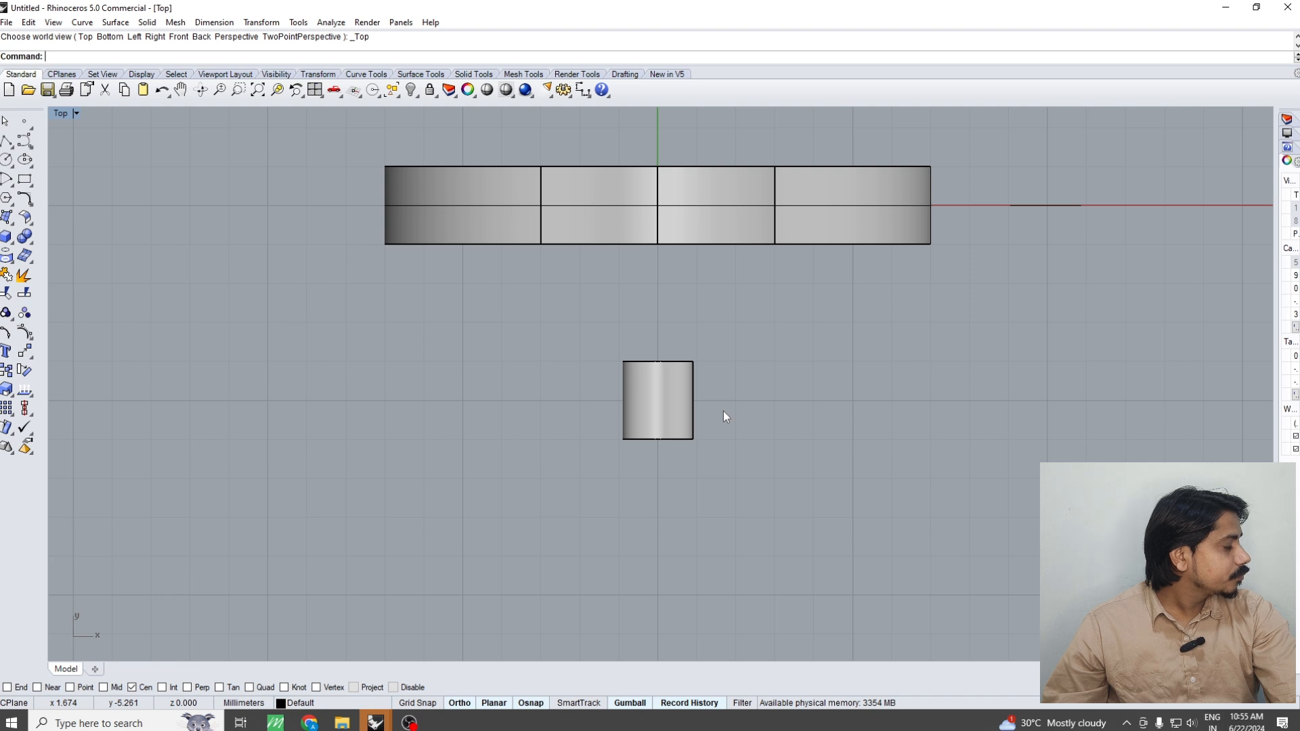
left_click(660, 404)
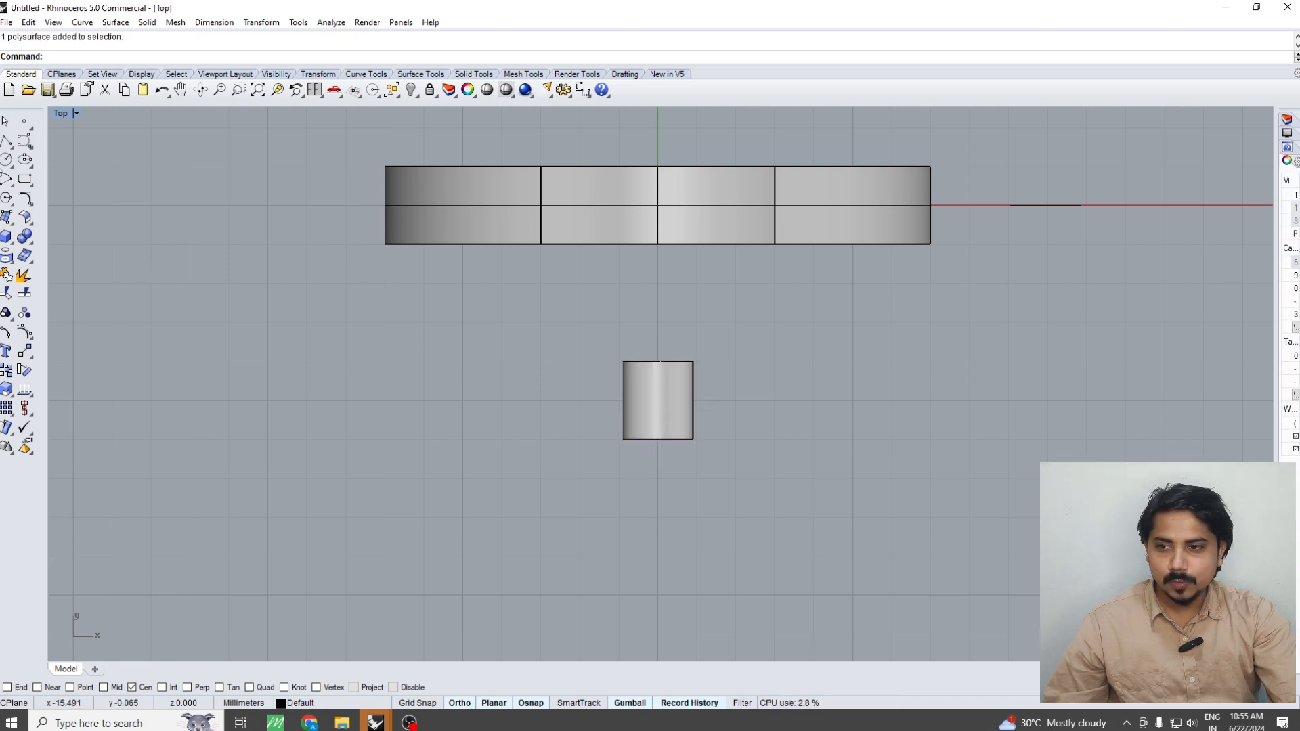
left_click(5, 148)
left_click(82, 148)
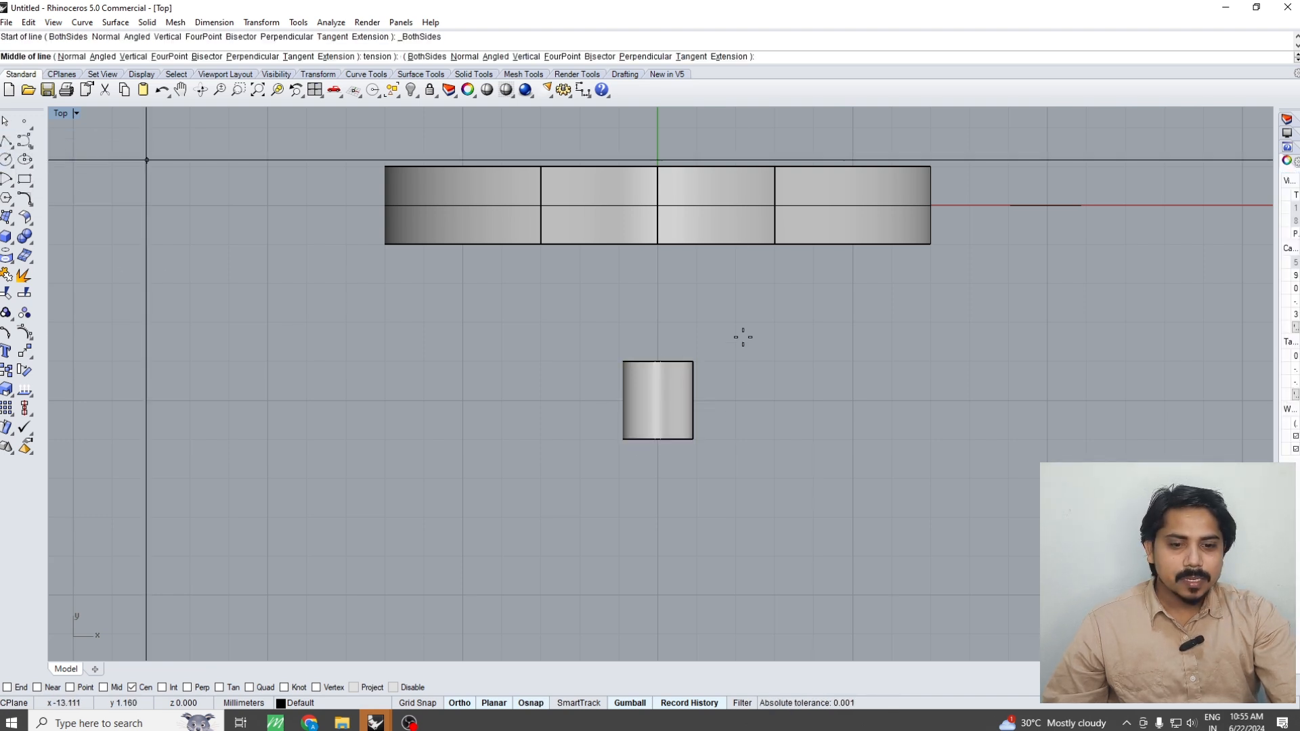
scroll(674, 360, "up", 4)
left_click(650, 362)
left_click(772, 363)
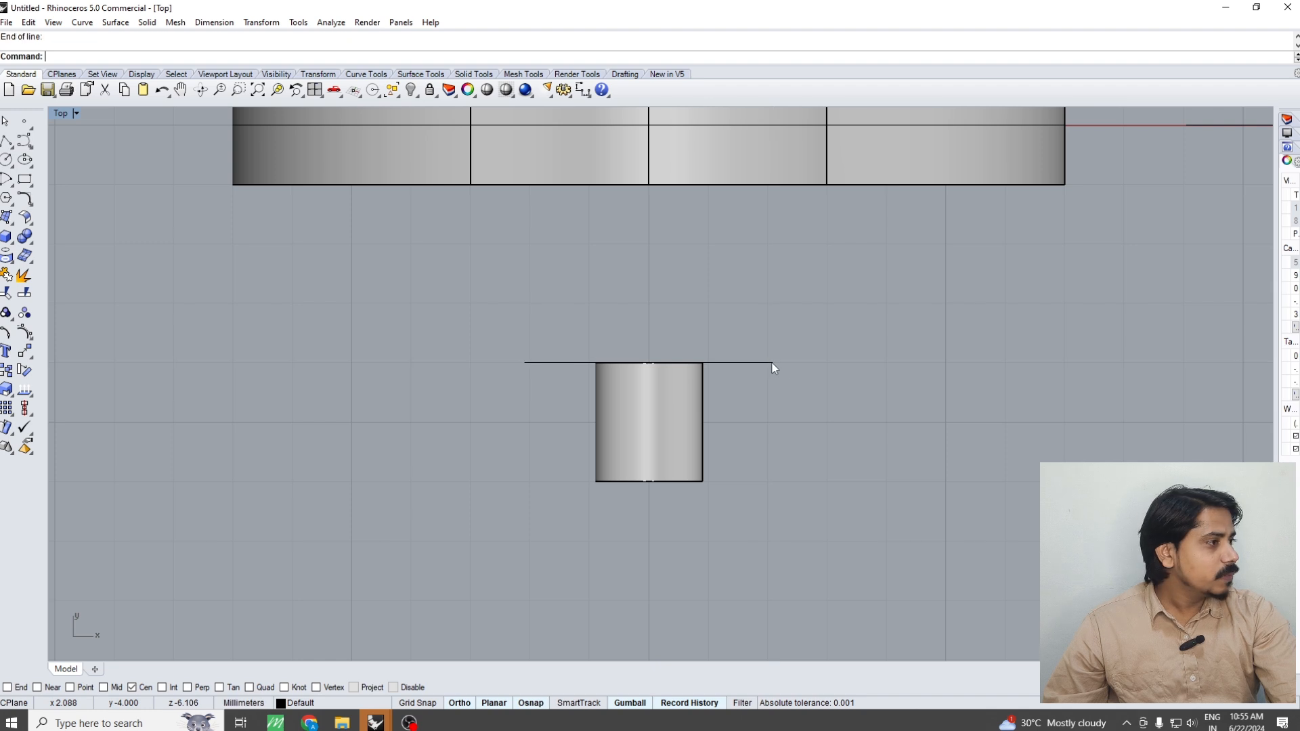
key("Return")
left_click(648, 481)
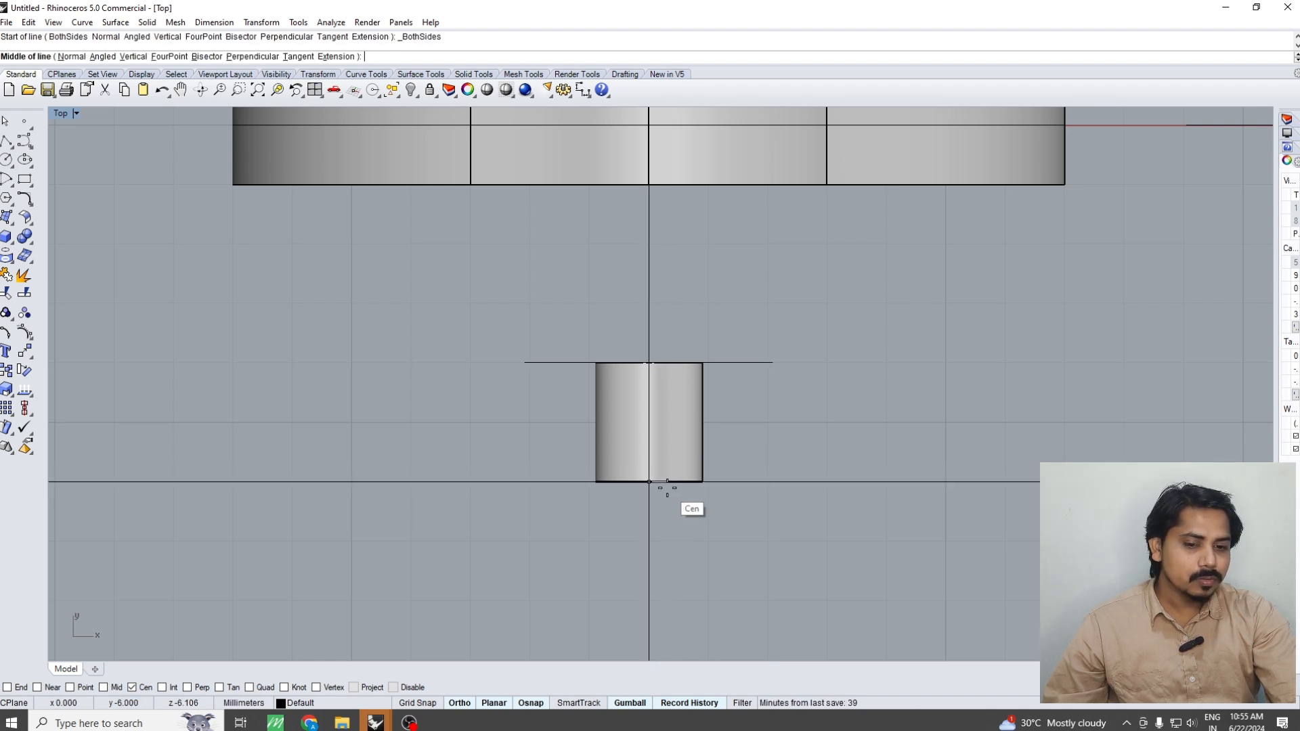
key("Escape")
left_click(758, 363)
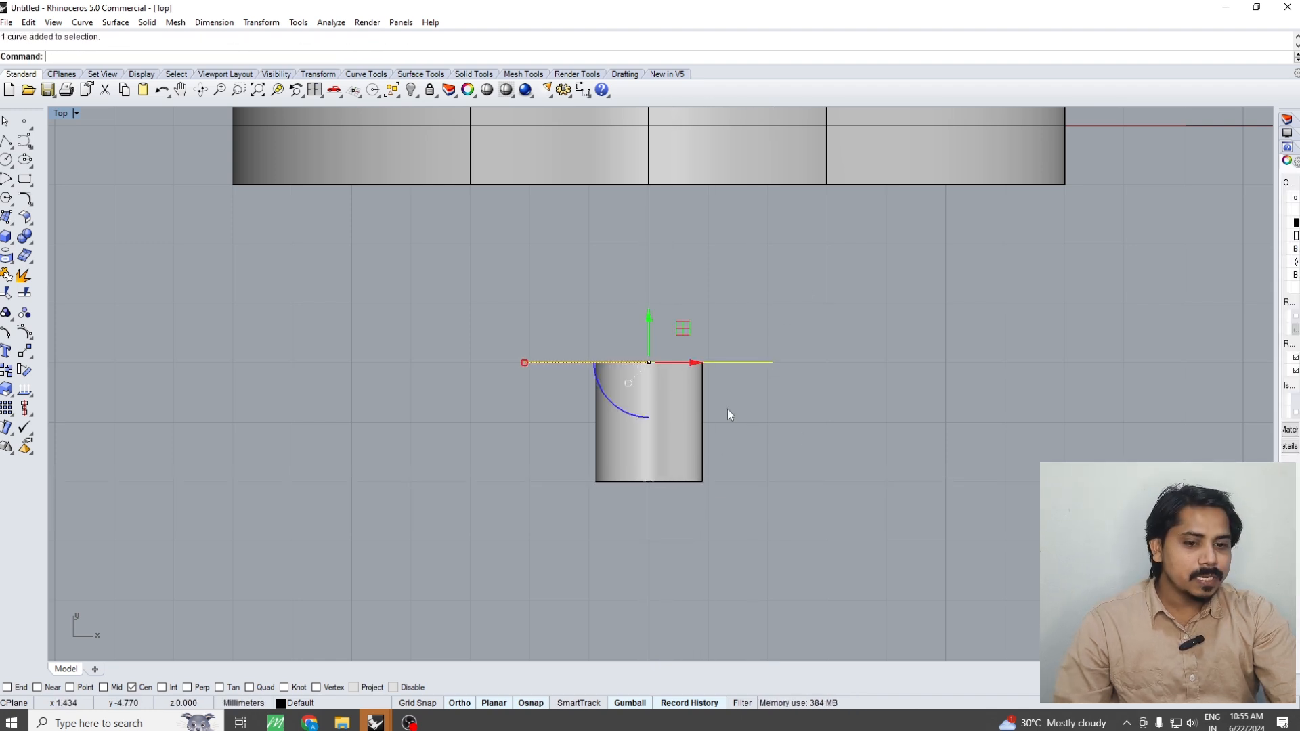
key("Delete")
Create a cutting plane across the hinge barrel at the centre of its ring-facing end
left_click(654, 396)
type("CT")
key("Return")
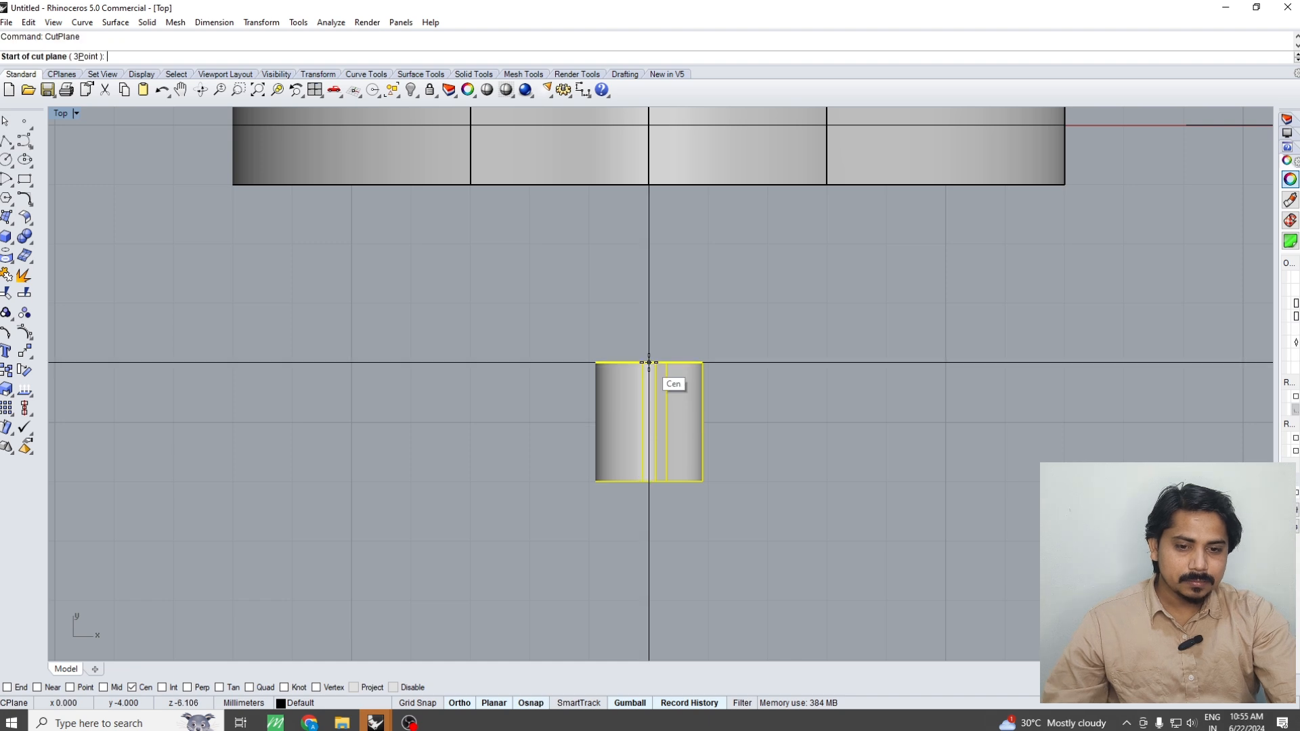
left_click(654, 362)
left_click(796, 363)
left_click(758, 364)
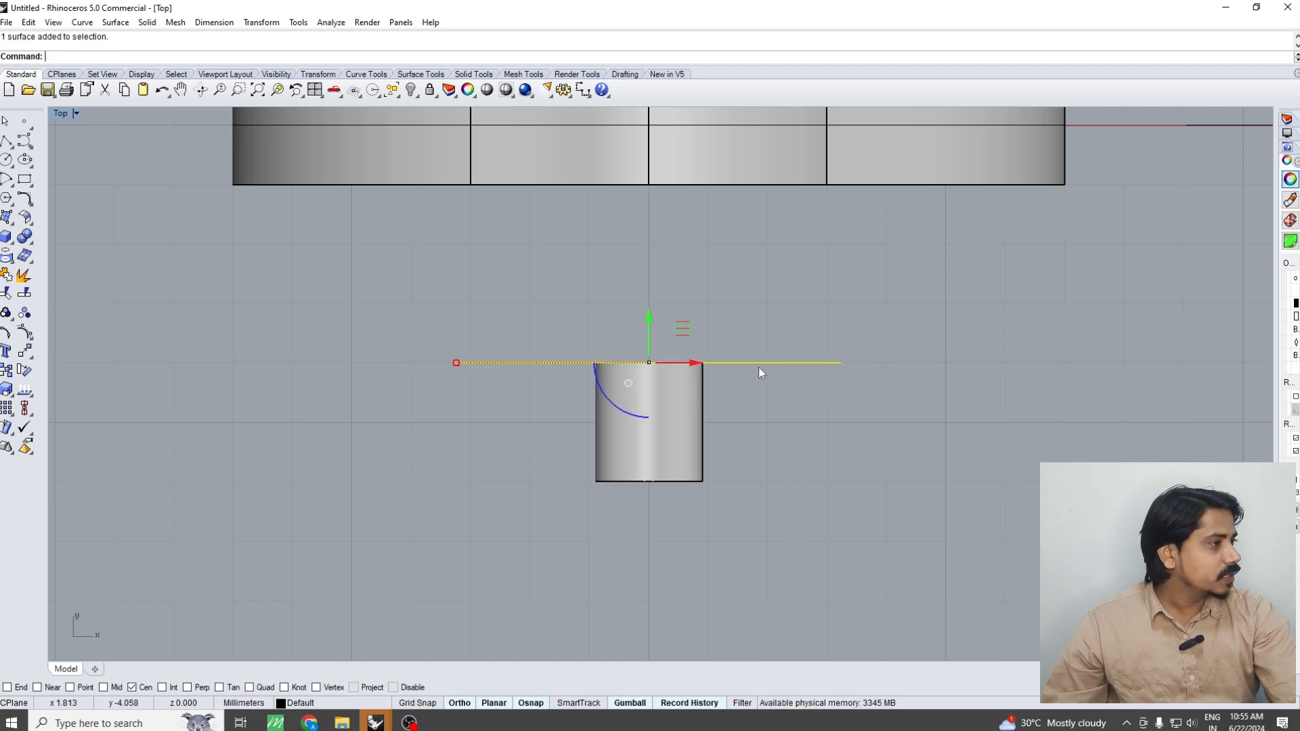
Move the cutting plane 0.66 mm along the barrel, away from the ring
right_click_drag(793, 395, 725, 395)
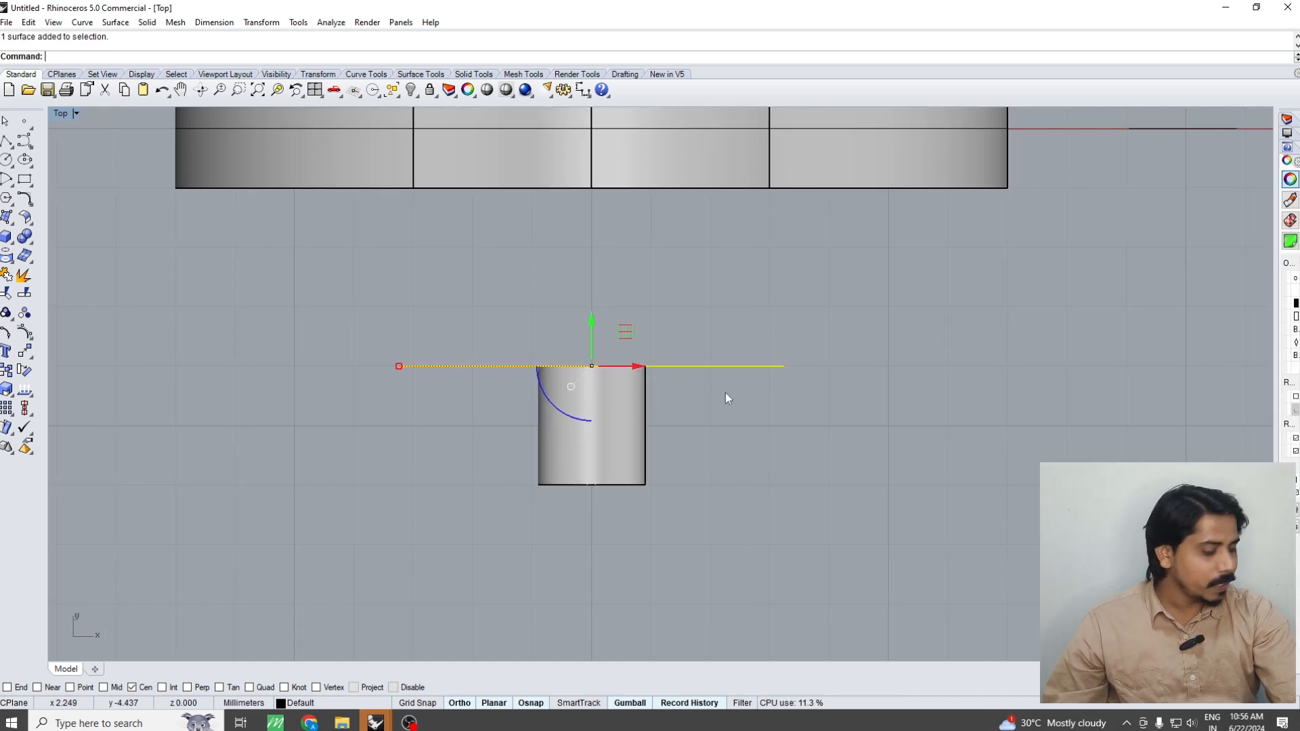
type("m")
key("Return")
left_click(856, 356)
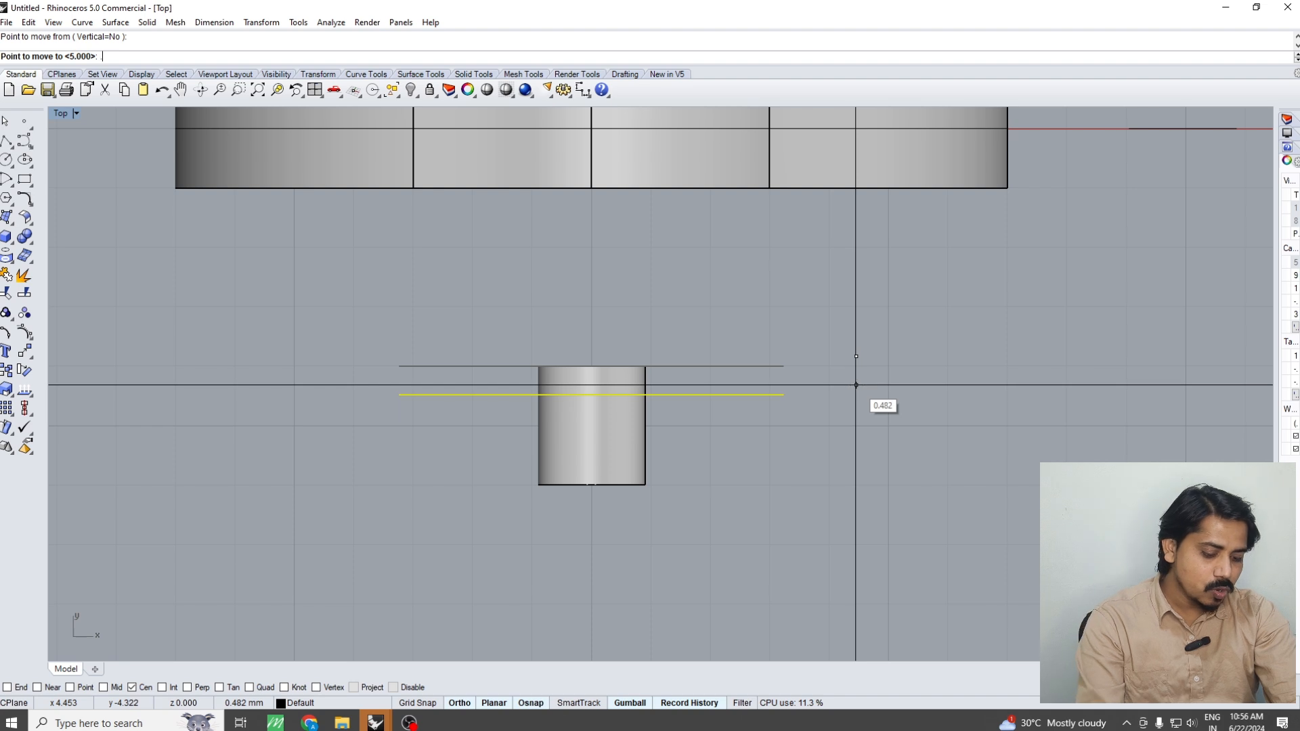
type(".66")
key("Return")
left_click(856, 388)
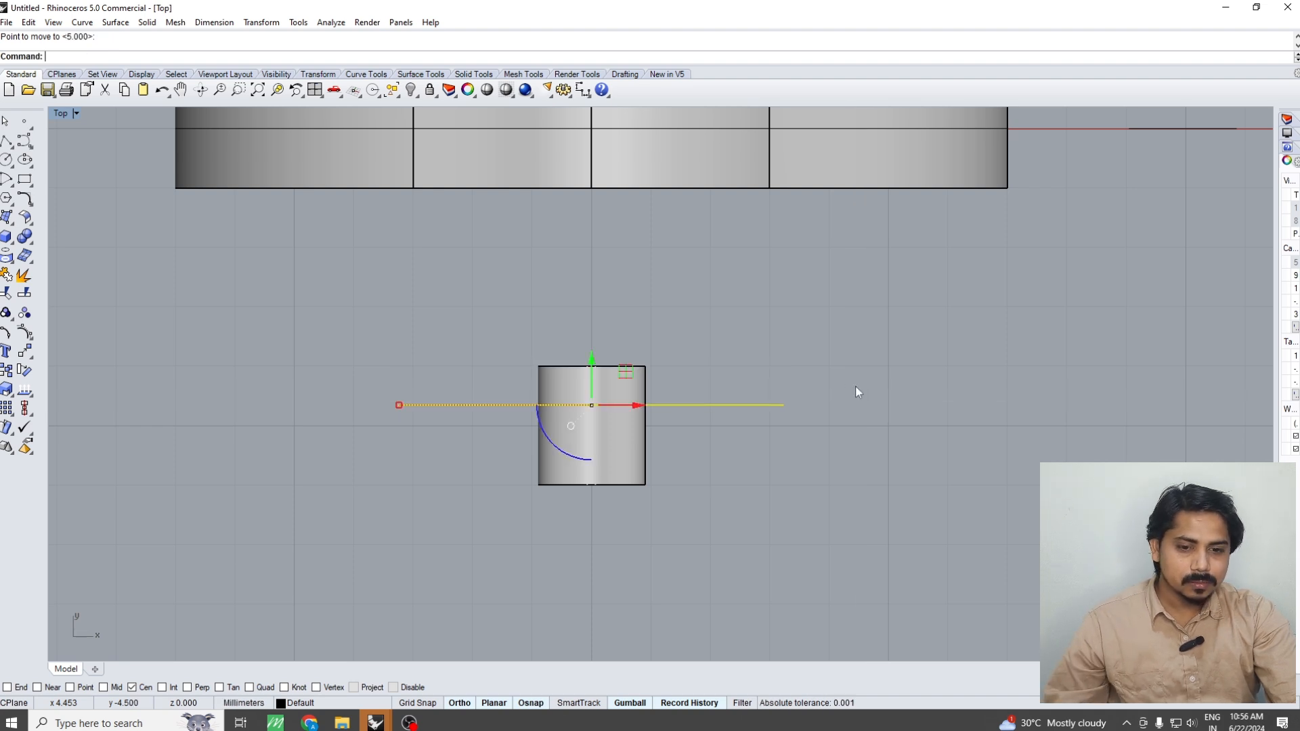
Copy the cutting plane 0.66 mm farther along the hinge barrel, away from the ring
type("c")
key("Return")
left_click(860, 348)
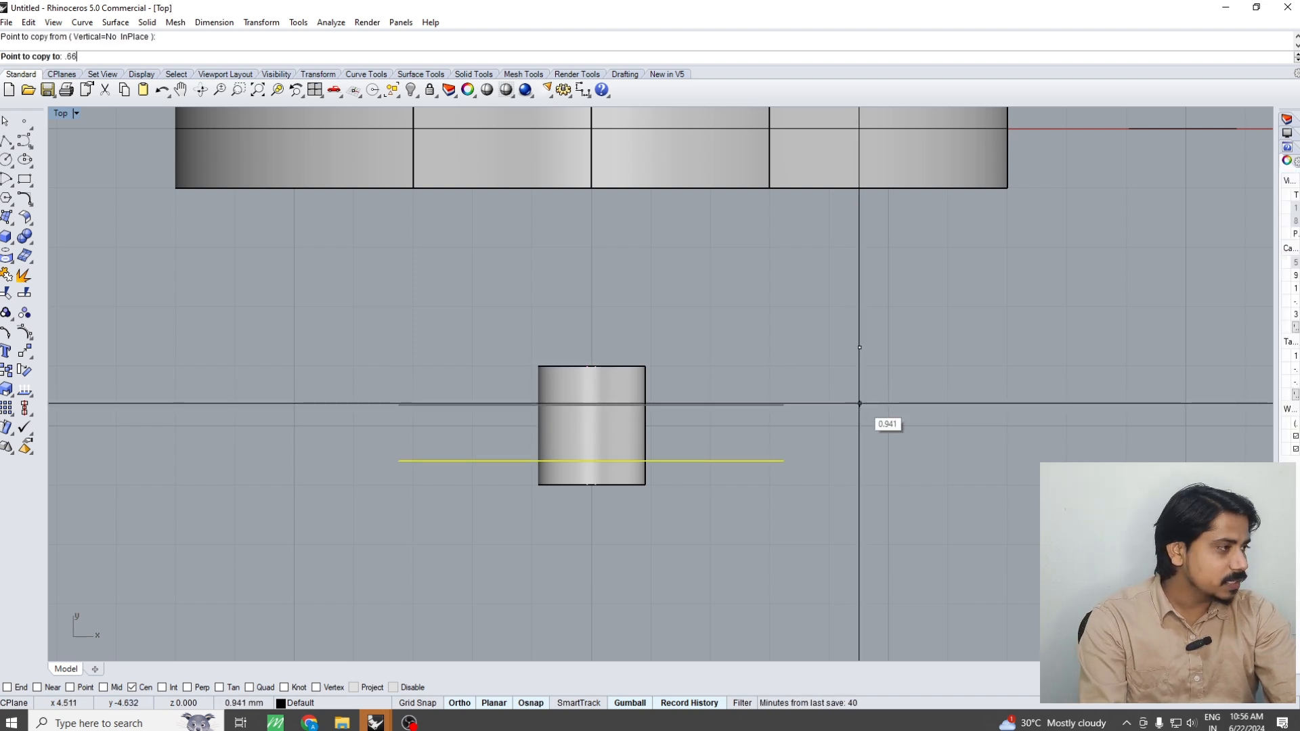
type(".66")
key("Return")
key("Return")
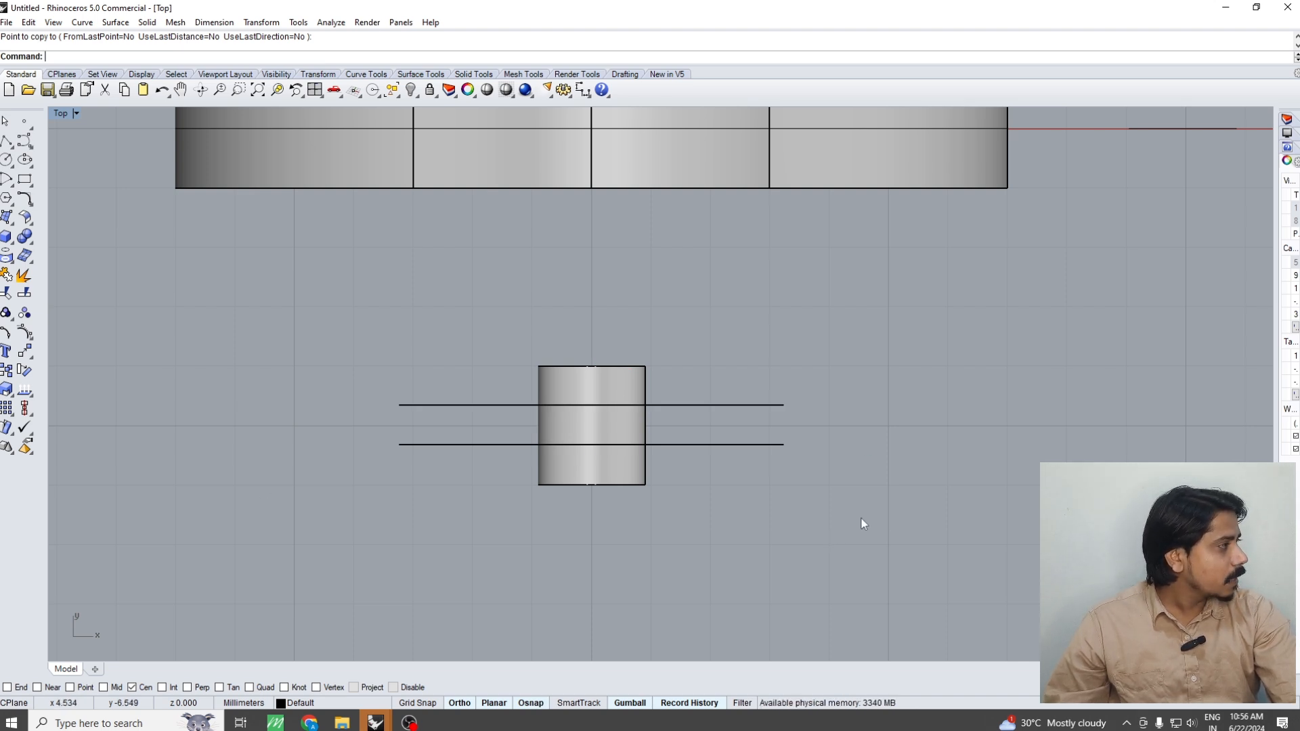
Boolean split the hinge barrel with the two cutting planes, then delete the planes
key("ctrl+Tab")
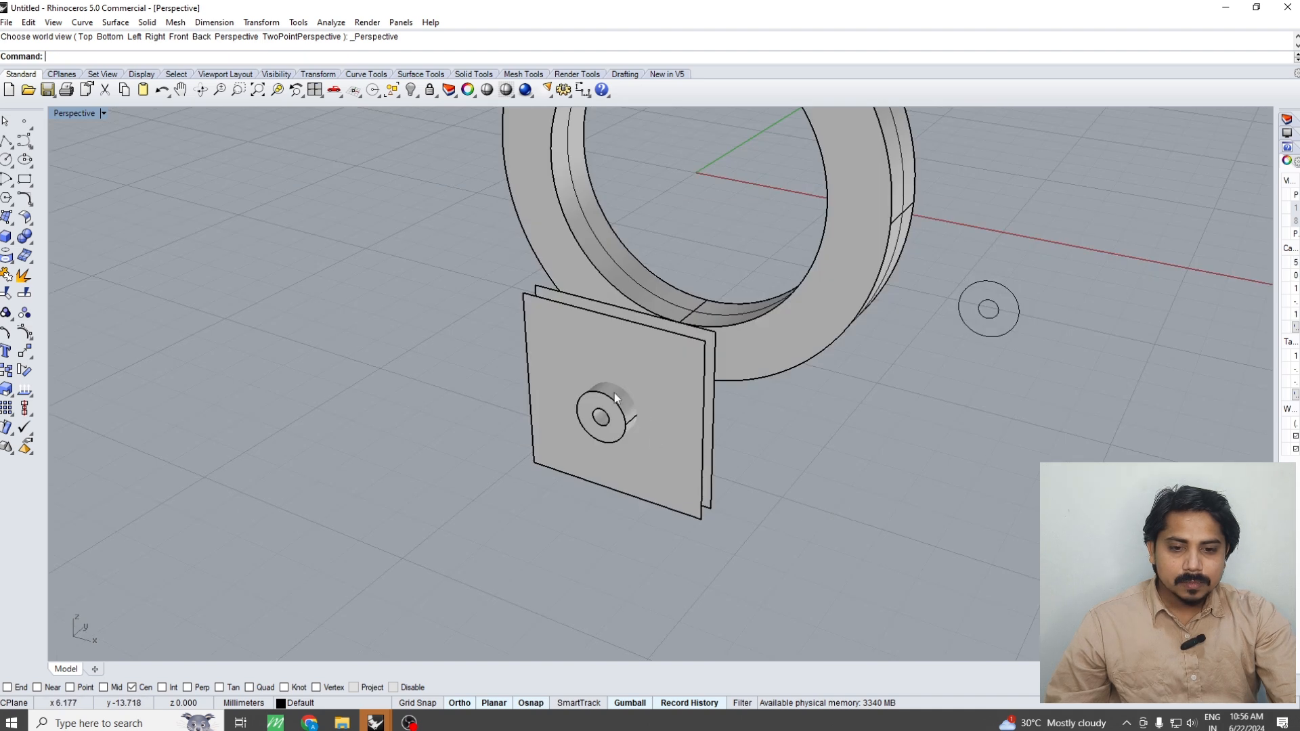
left_click(613, 401)
type("BS")
key("Return")
left_click_drag(853, 485, 724, 385)
key("Return")
key("ctrl+F1")
key("Delete")
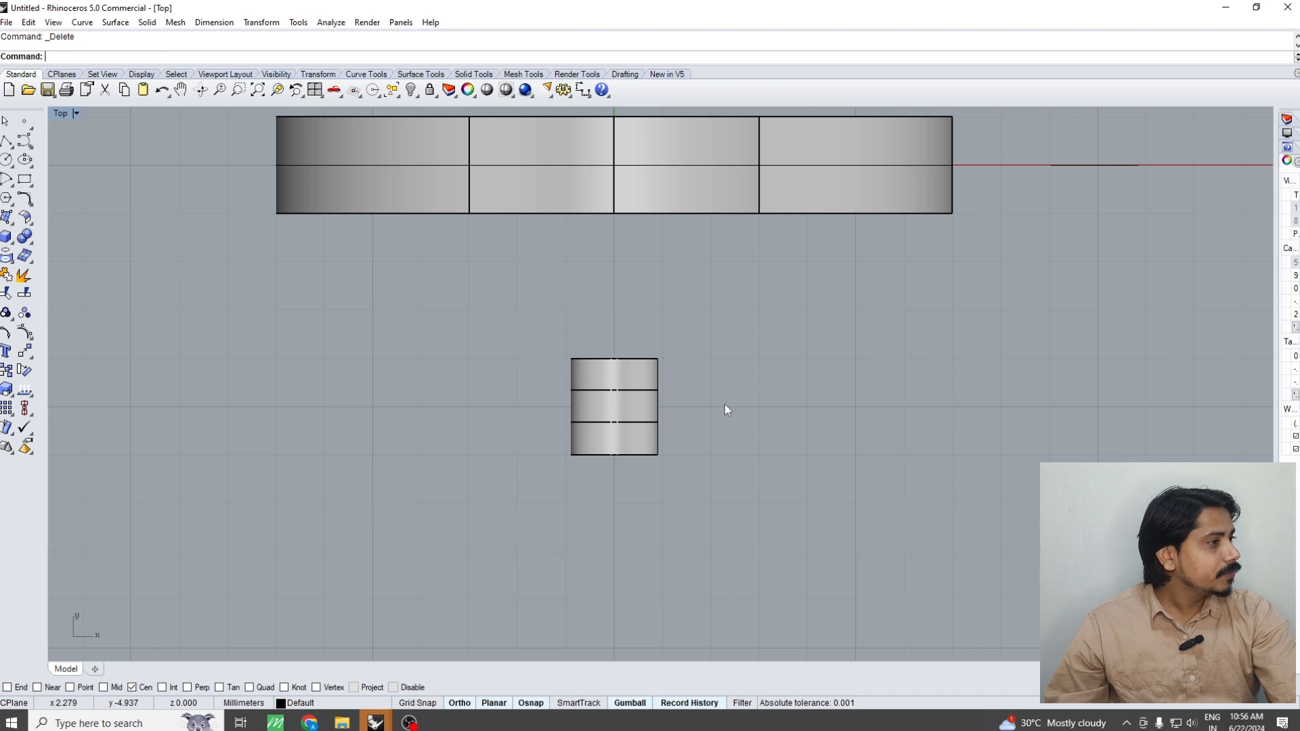
Move the three barrel segments 5 mm in the top view so they sit inside the ring
left_click_drag(722, 329, 558, 433)
scroll(748, 372, "down", 4)
right_click_drag(759, 362, 762, 444)
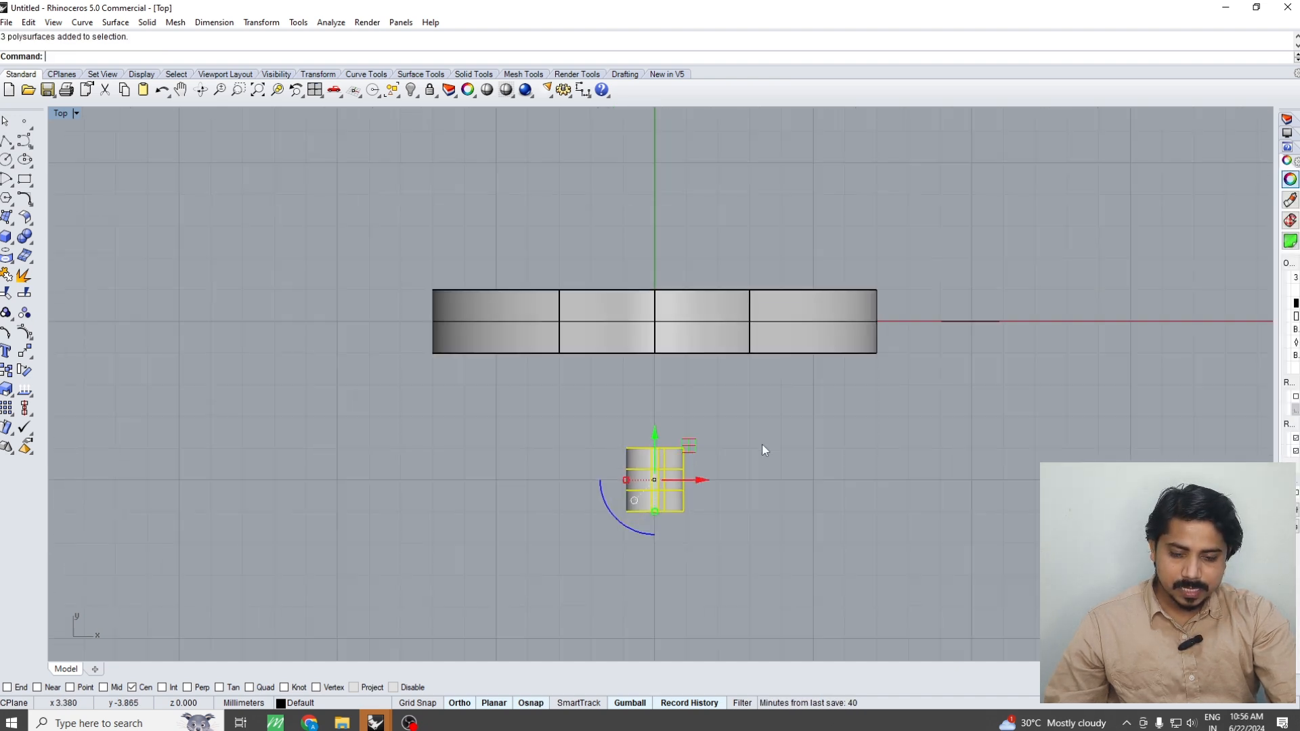
type("M")
key("Return")
left_click(789, 517)
type("5")
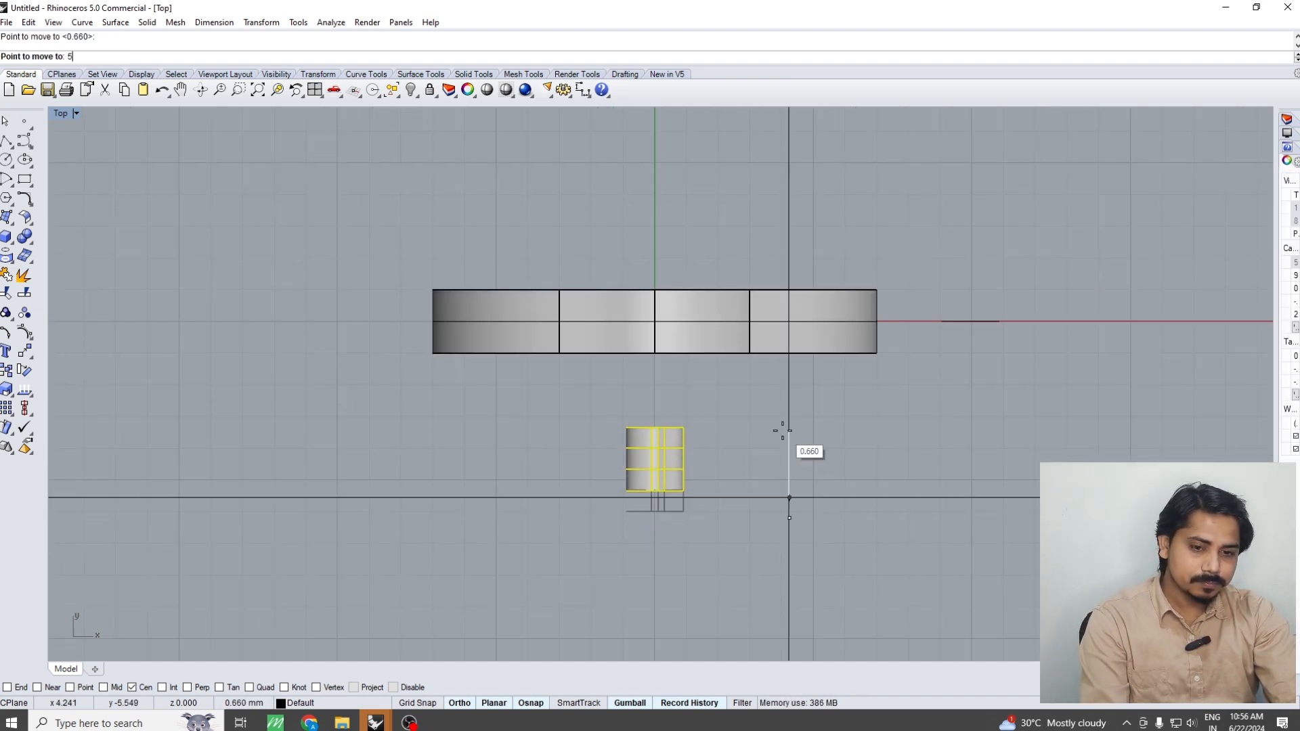
key("Return")
left_click(785, 451)
Group the right ring half with the middle barrel segment
left_click(791, 451)
right_click_drag(772, 428, 701, 418)
key("ctrl+F4")
left_click(704, 415)
scroll(709, 413, "up", 4)
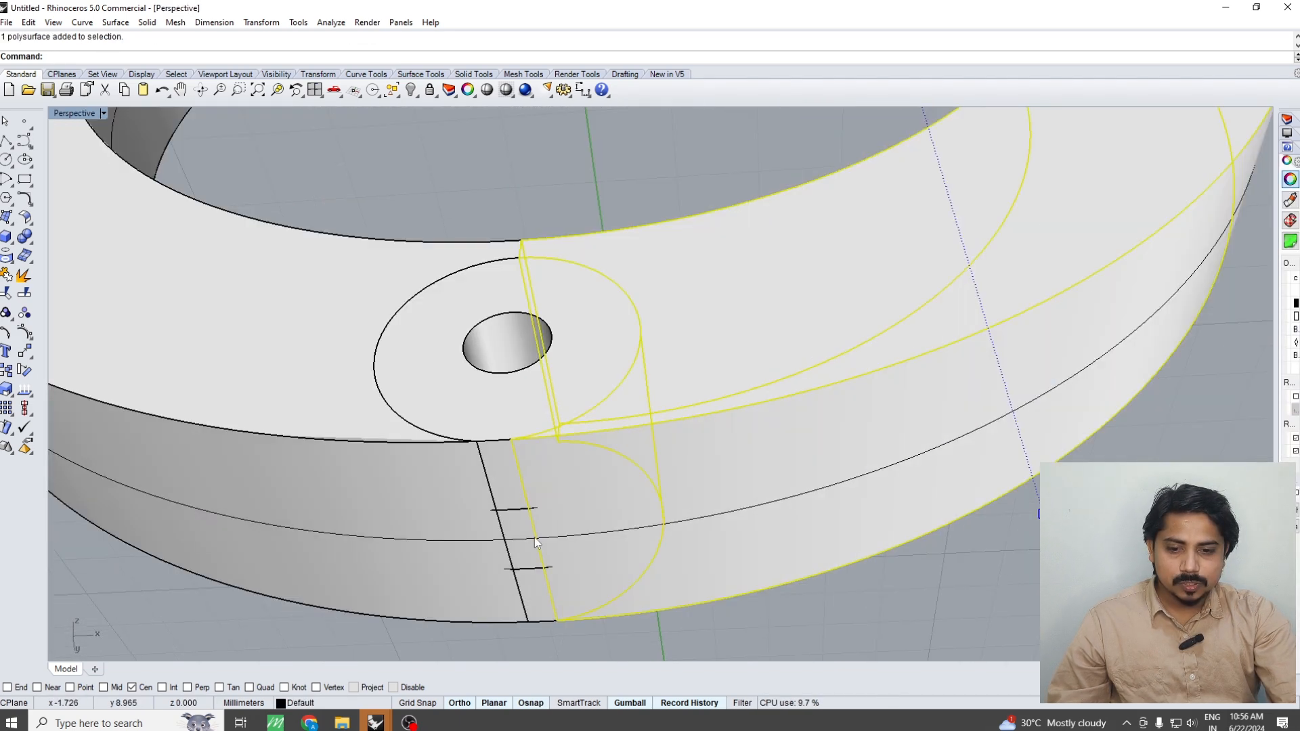
scroll(572, 517, "down", 2)
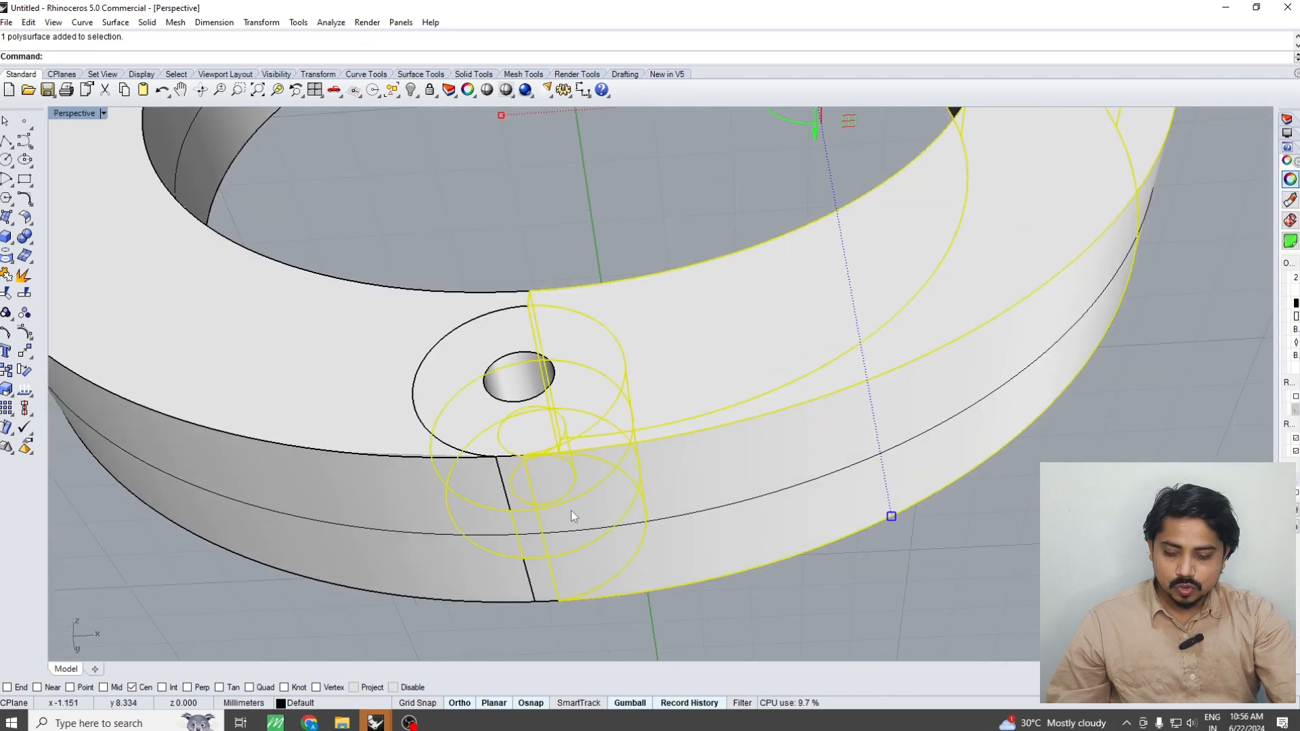
Group the left ring half with the two outer barrel segments
left_click(458, 376)
right_click_drag(529, 576, 531, 481)
left_click(540, 568, "shift")
left_click(409, 588, "shift")
scroll(592, 517, "down", 2)
key("Escape")
key("ctrl+g")
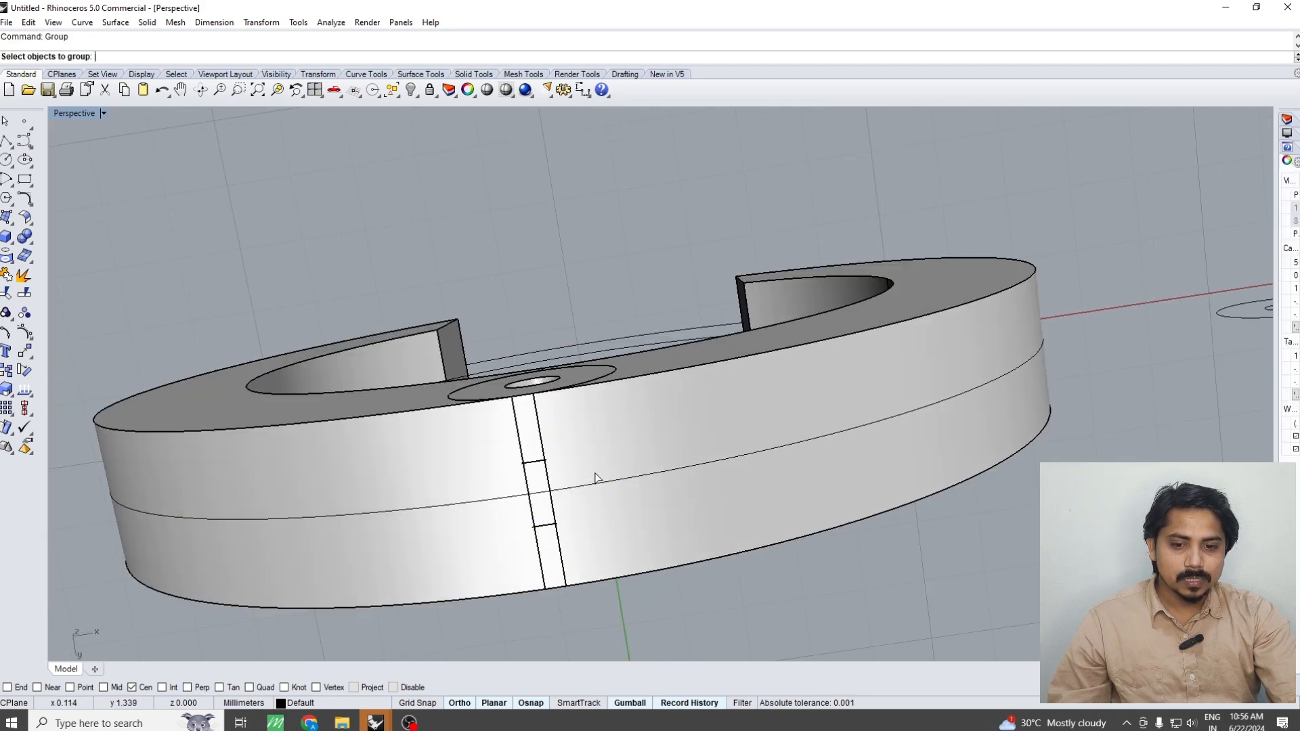
key("Escape")
left_click(405, 453)
left_click(531, 425, "shift")
left_click(543, 585, "shift")
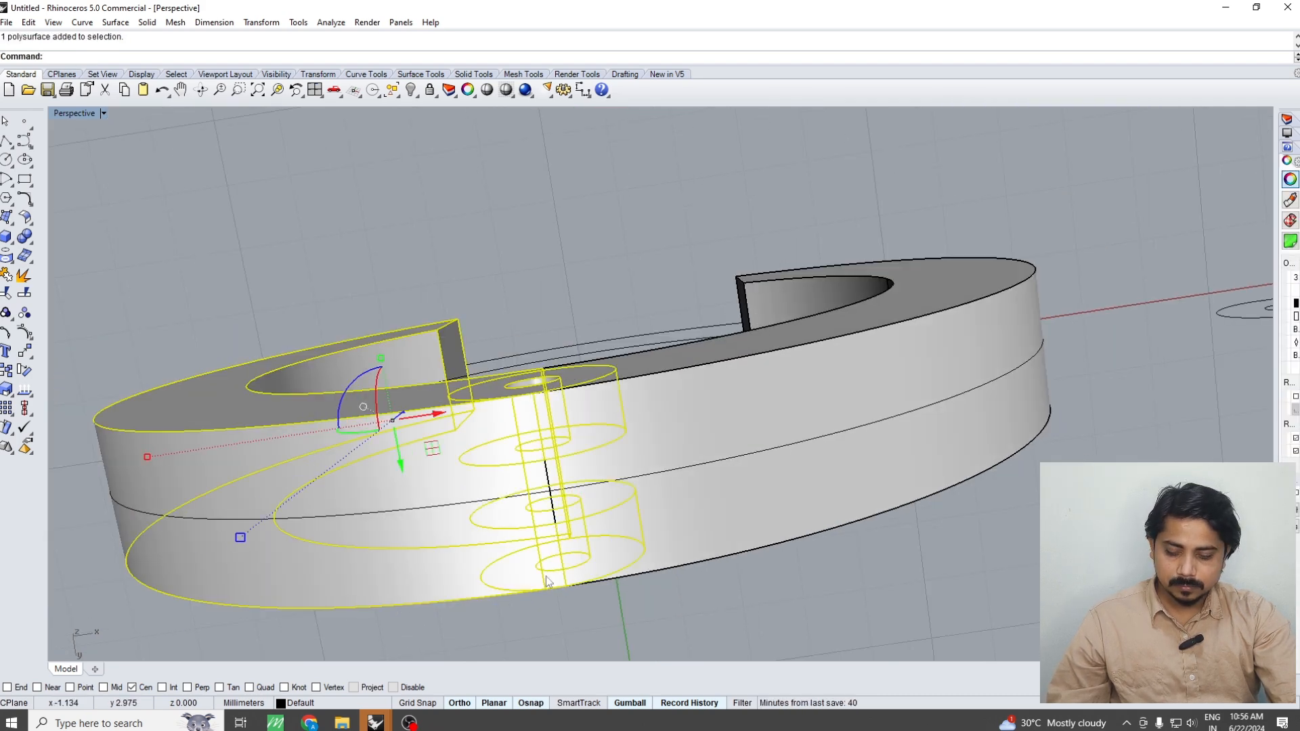
key("ctrl+g")
Select the grouped right half and inspect it with its hinge segment in perspective, front and top views
right_click_drag(616, 523, 682, 575)
left_click(671, 417)
right_click_drag(669, 472, 677, 548)
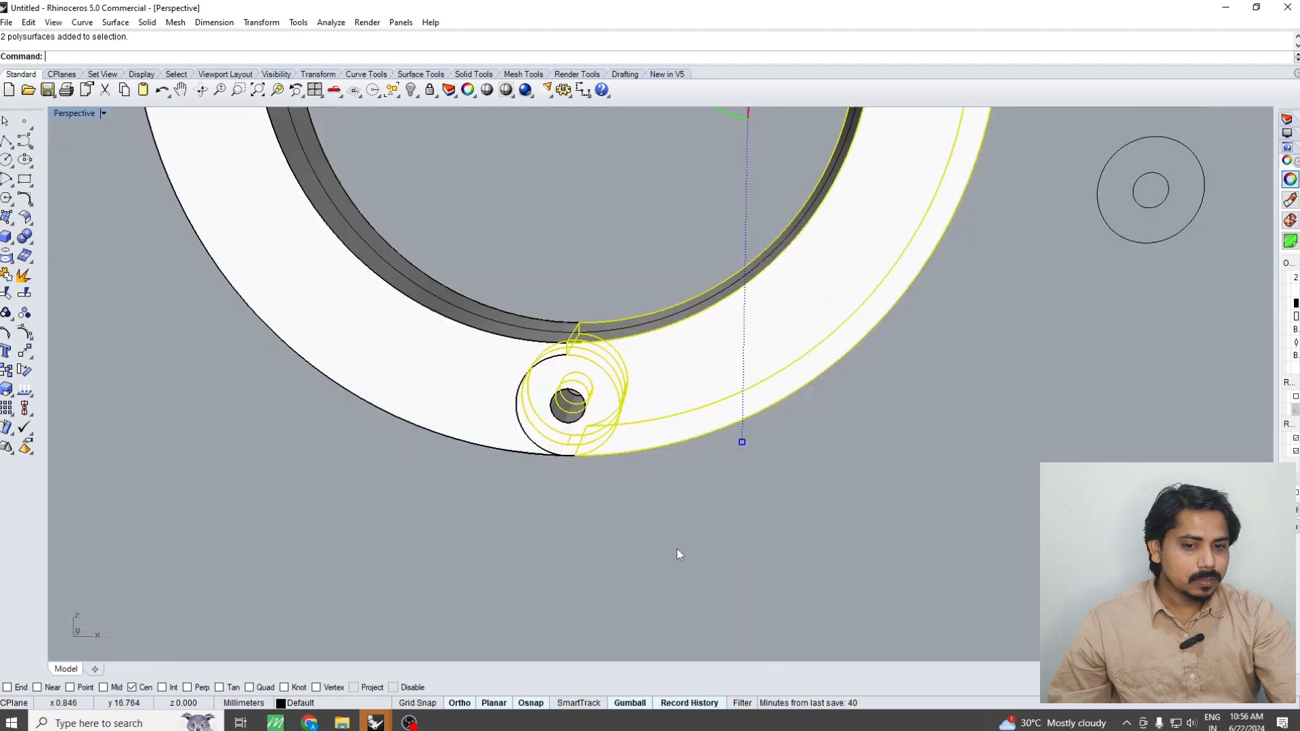
scroll(686, 535, "down", 8)
key("ctrl+F2")
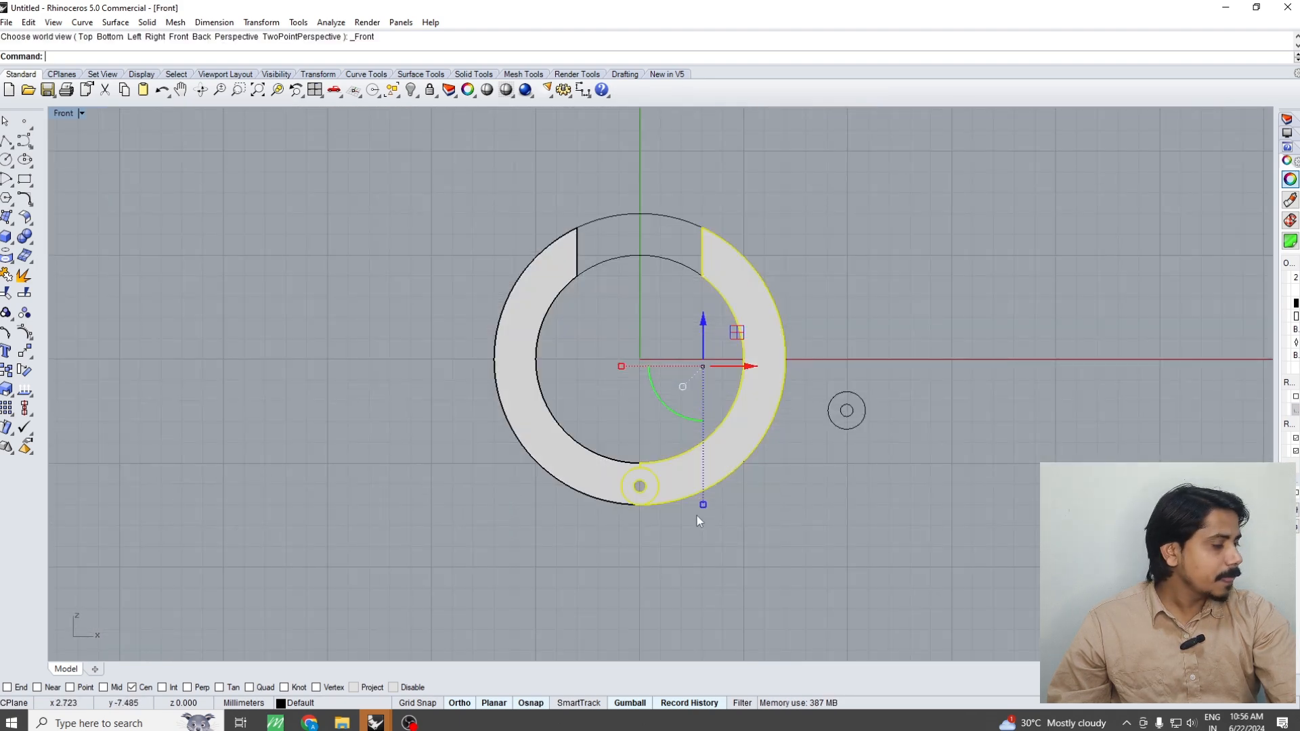
key("Escape")
key("ctrl+F1")
key("ctrl+F4")
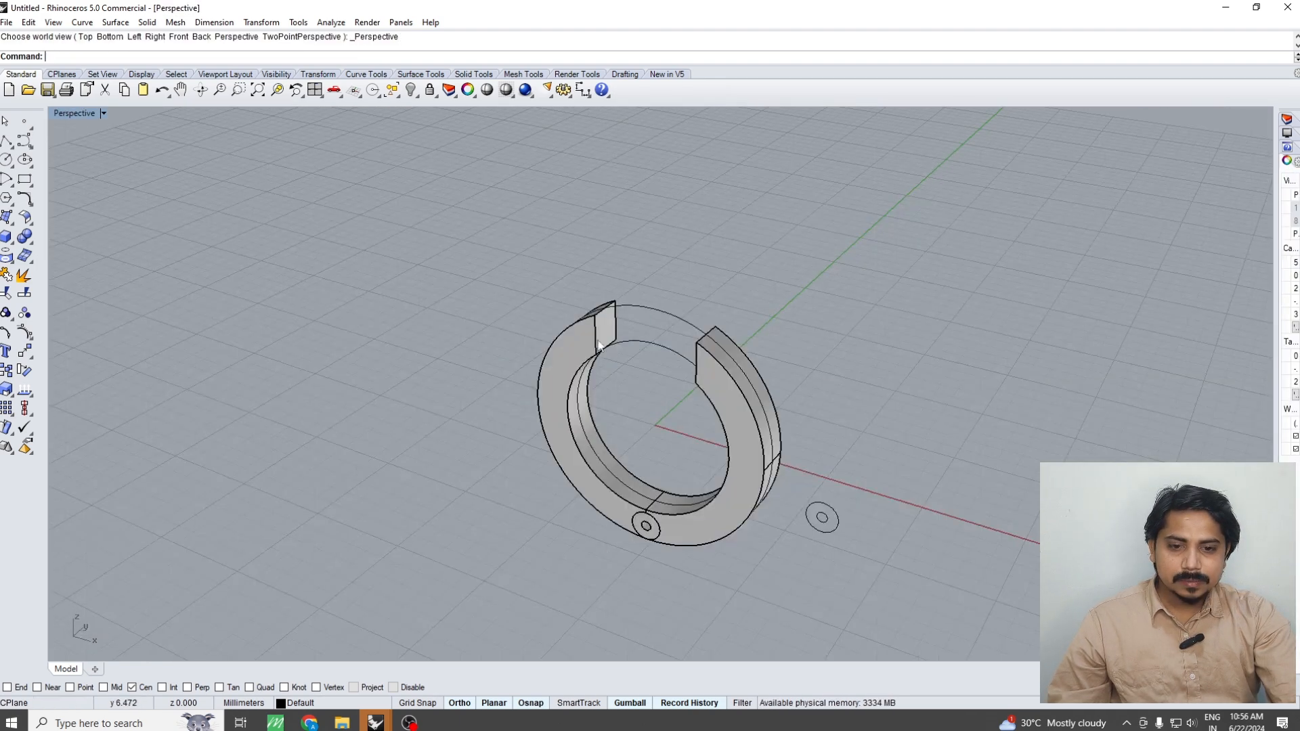
Duplicate the four edges of the left half's end face at the opening and join them into one closed curve
scroll(598, 334, "up", 8)
key("ctrl+d")
left_click(589, 331)
left_click(615, 363)
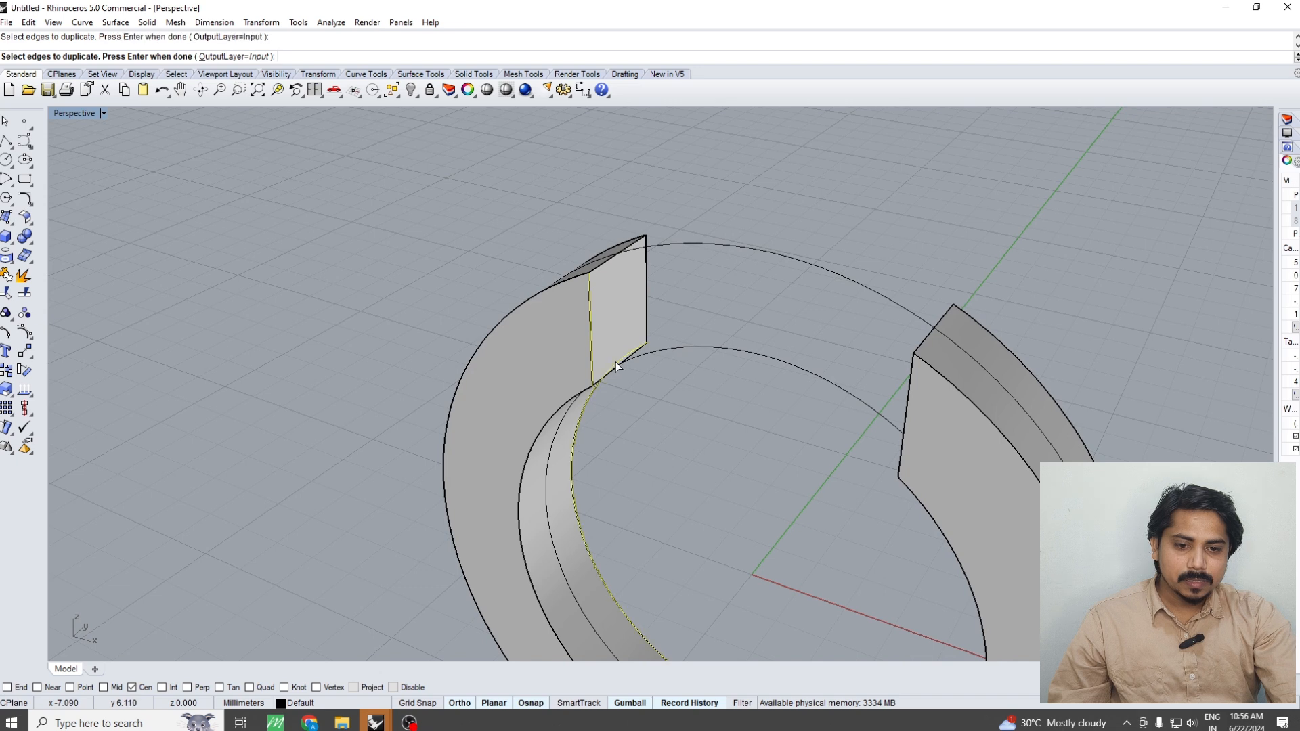
left_click(646, 323)
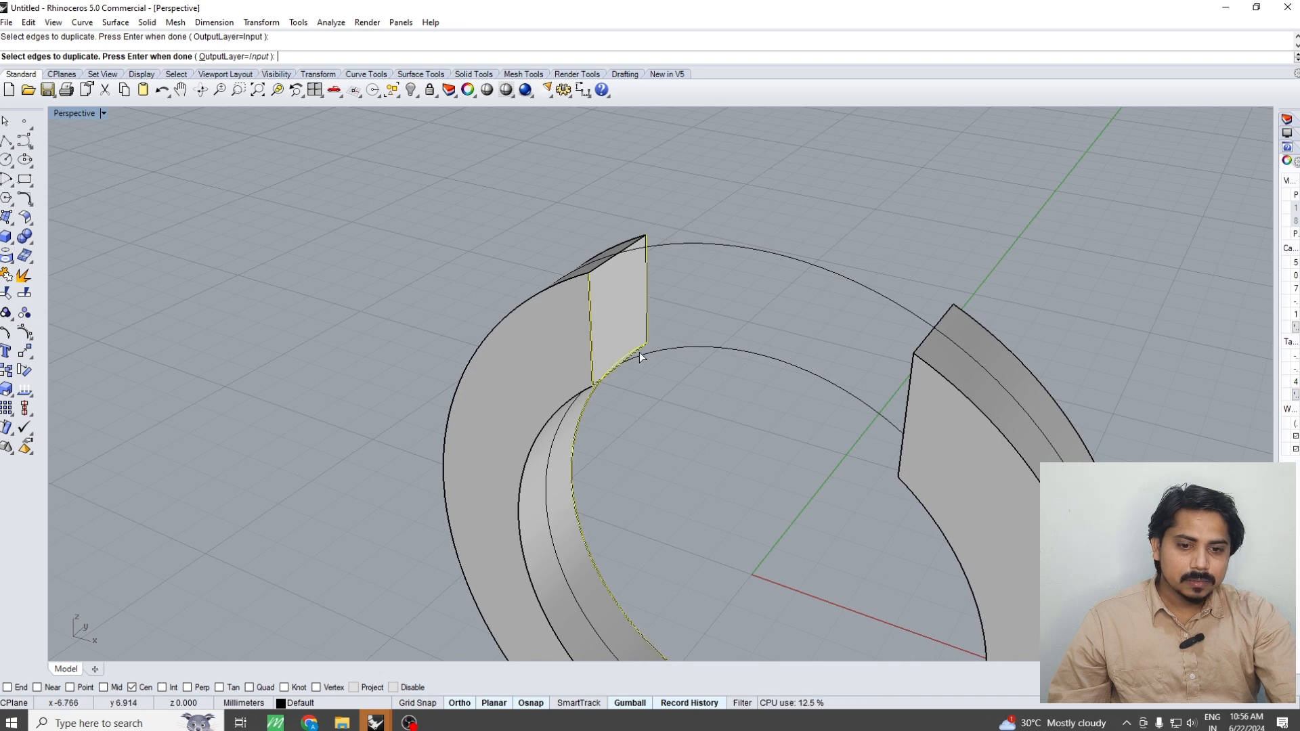
left_click(607, 266)
key("Return")
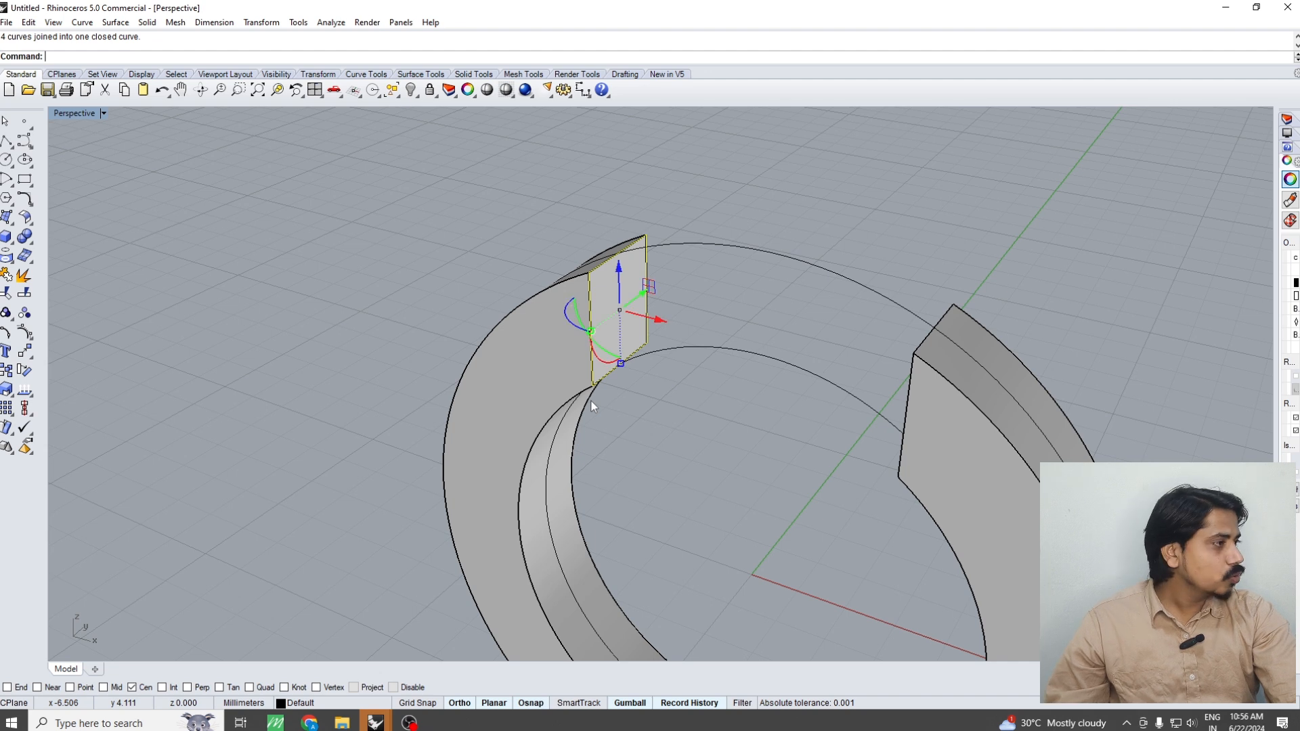
Move the lower control points of the closed end-face curve down so it extends below the ring's inner edge
left_click(27, 332)
key("ctrl+F2")
mouse_move(579, 472)
left_mouse_down()
mouse_move(609, 379)
mouse_move(586, 480)
left_mouse_up()
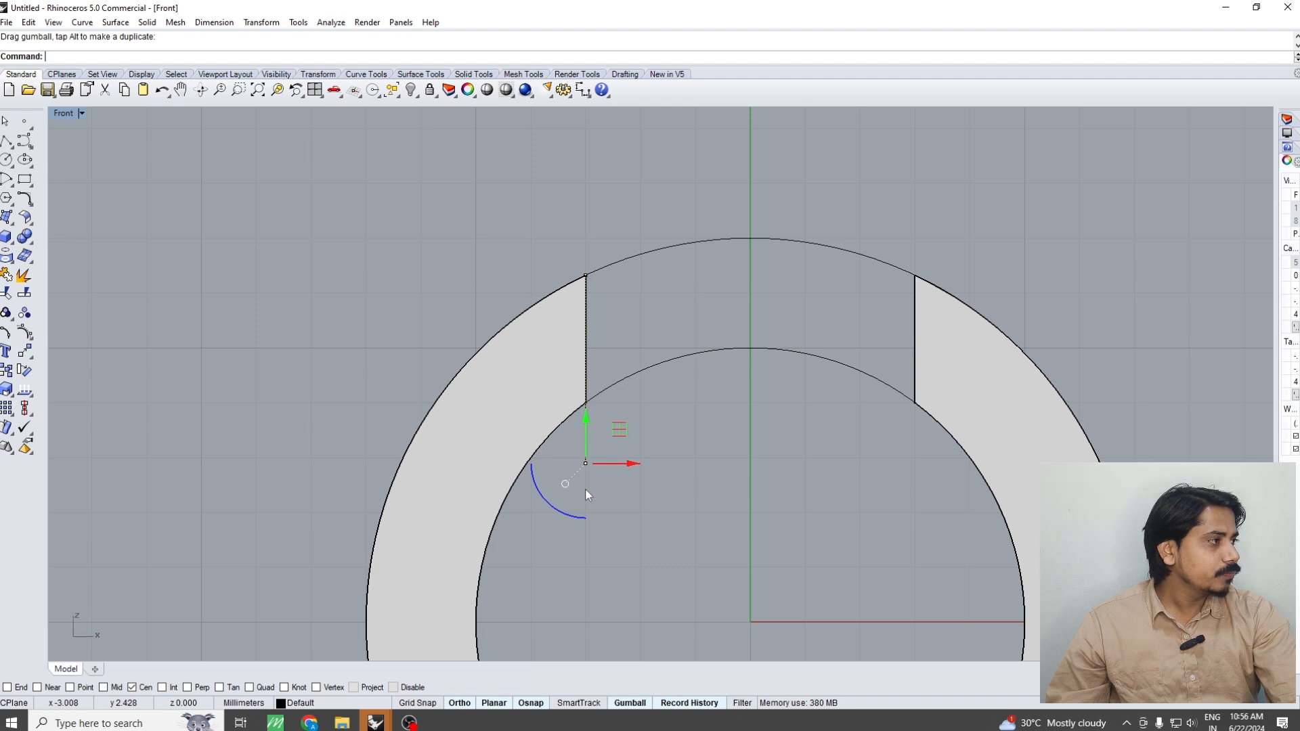
key("Escape")
key("Escape")
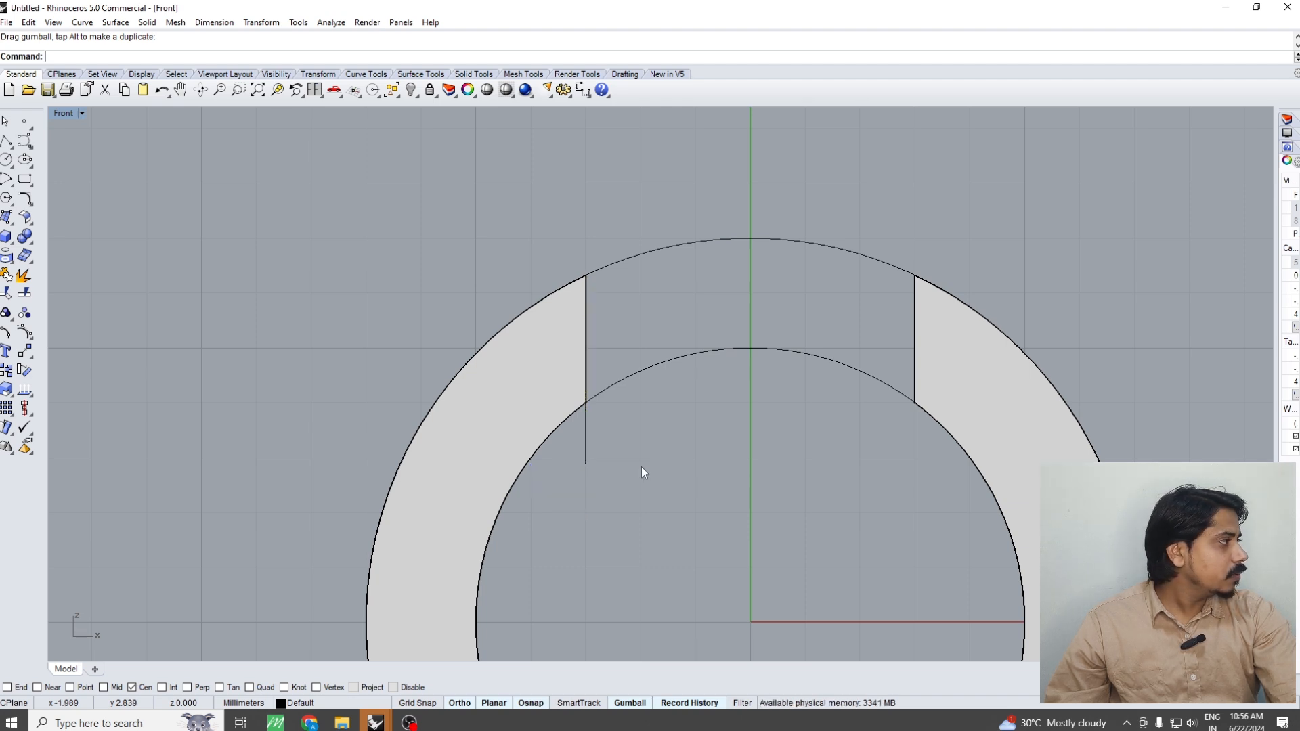
Extrude the extended end-face curve to one side only as a solid block, about 1.07 mm into the left half
scroll(567, 419, "up", 4)
left_click(598, 447)
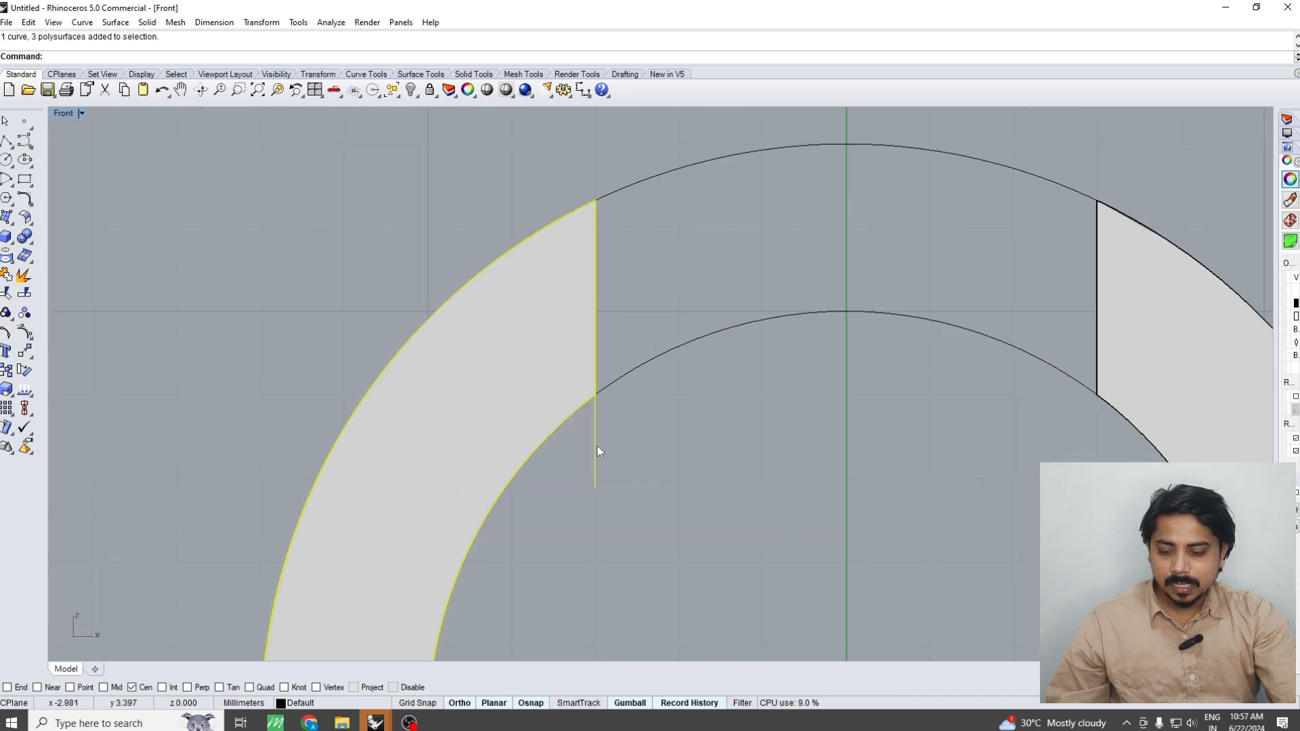
key("Escape")
key("ctrl+r")
left_click_drag(616, 450, 573, 488)
right_click(572, 488)
key("ctrl+e")
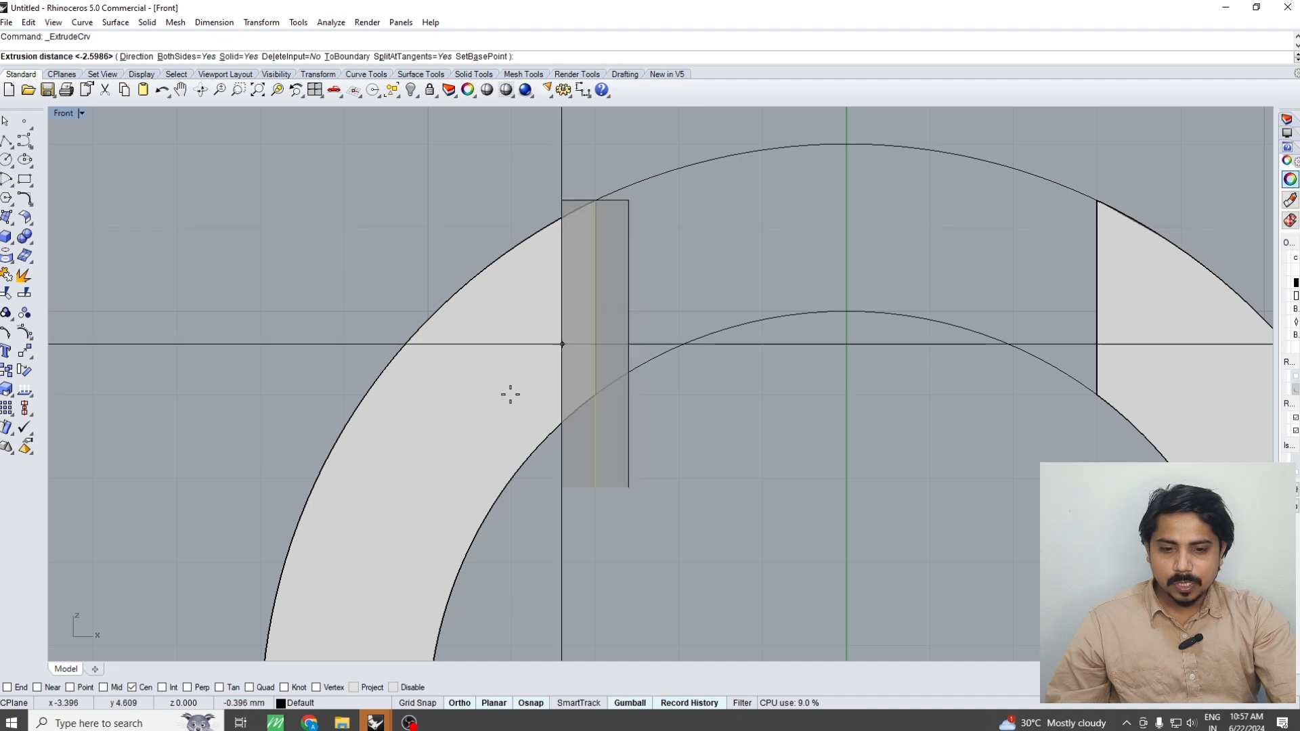
type("b")
key("Return")
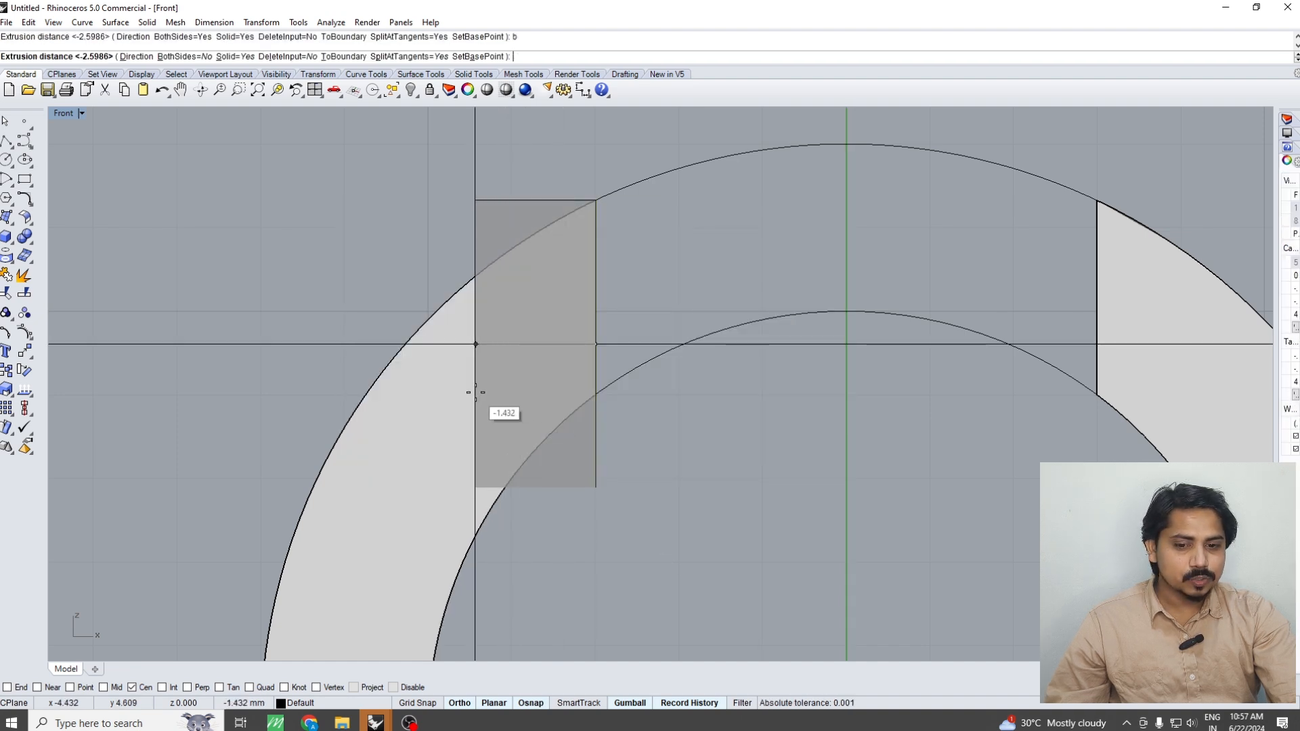
left_click(505, 382)
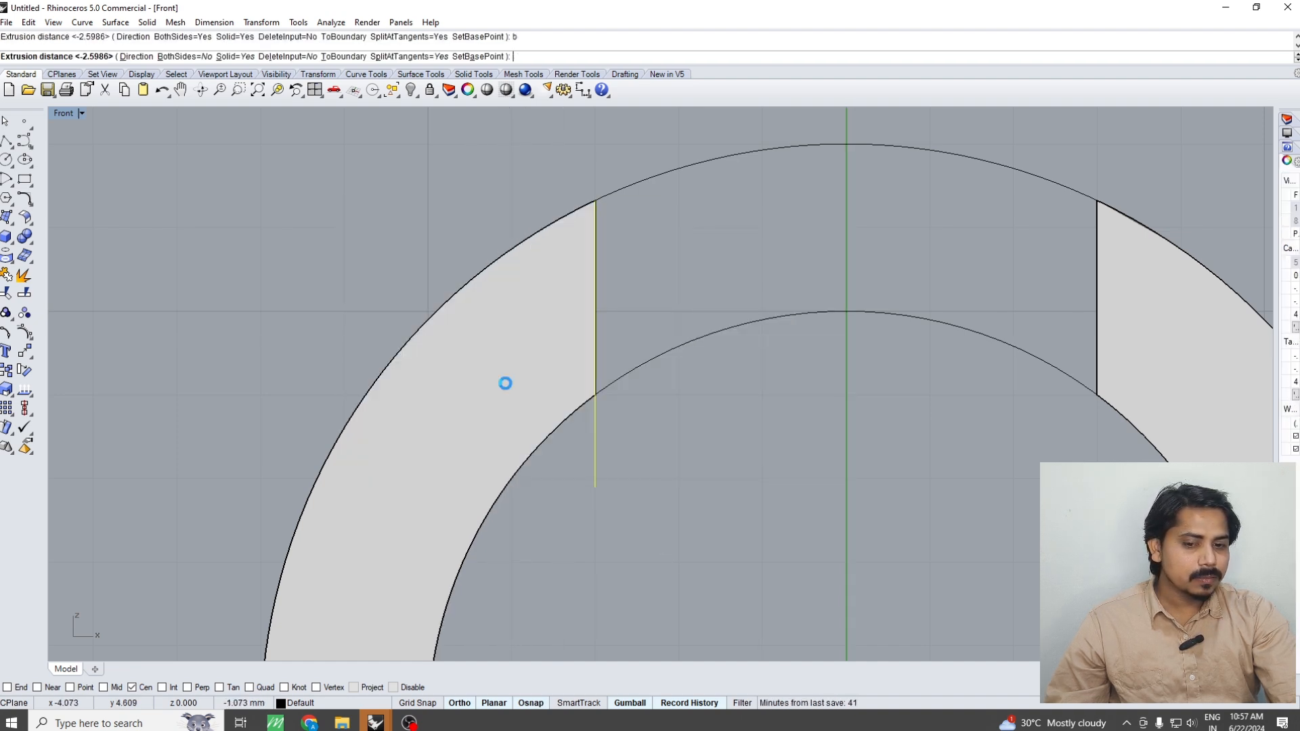
left_click(663, 540)
scroll(636, 482, "down", 2)
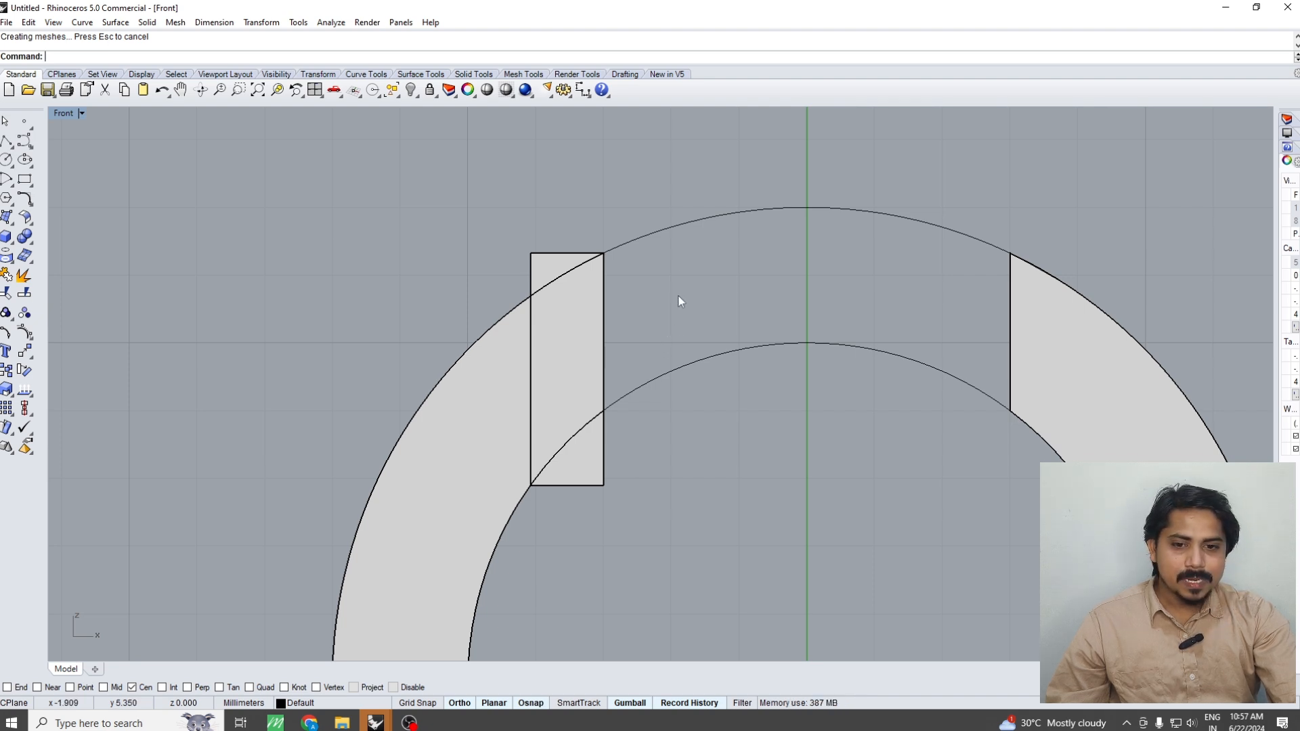
Extrude the ring's outer circle to both sides as an open surface, about 3.7 mm each way
left_click(563, 267)
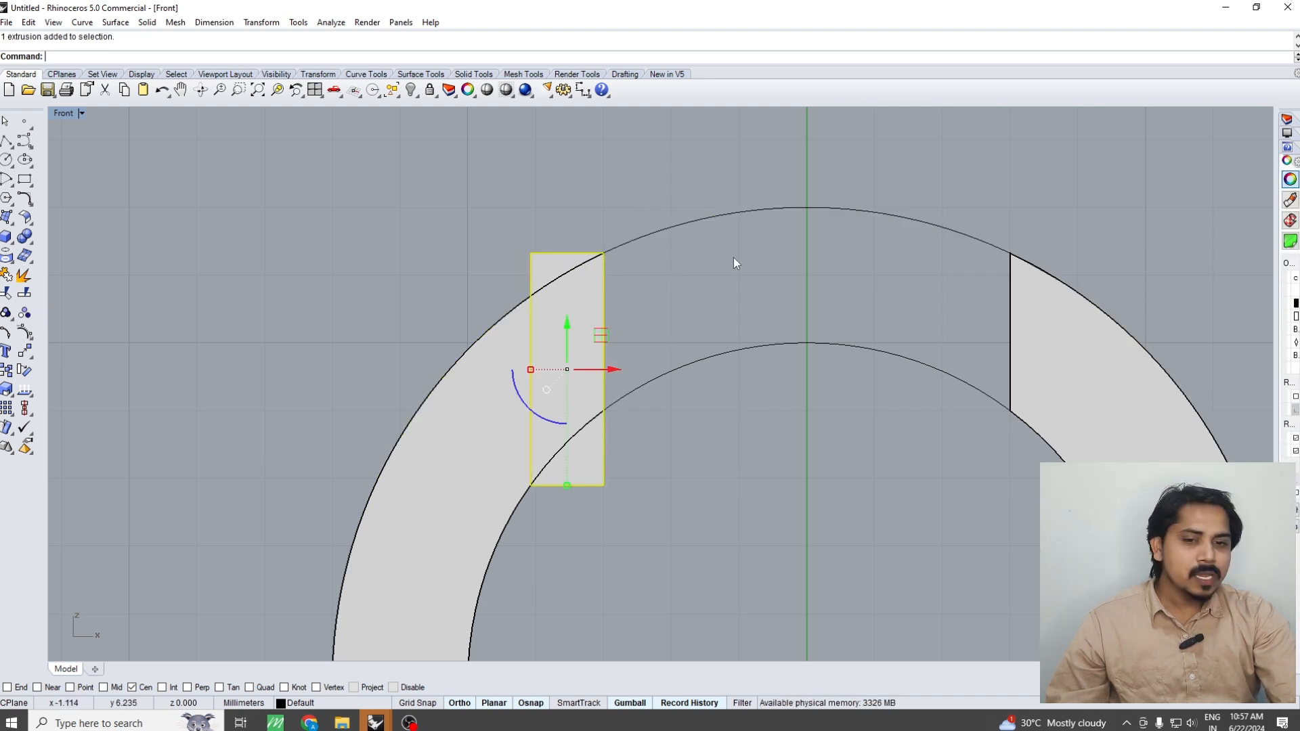
left_click(699, 220)
scroll(667, 255, "down", 3)
key("ctrl+F1")
key("ctrl+e")
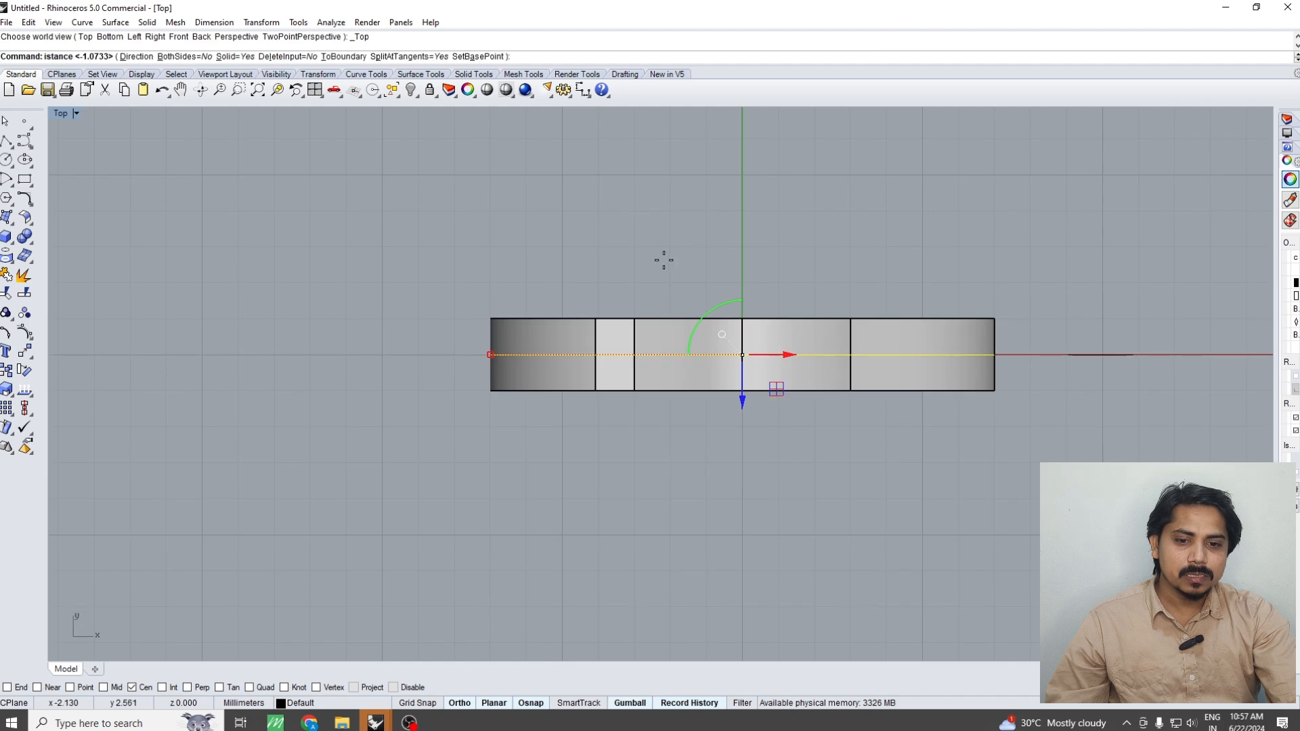
type("b")
key("Return")
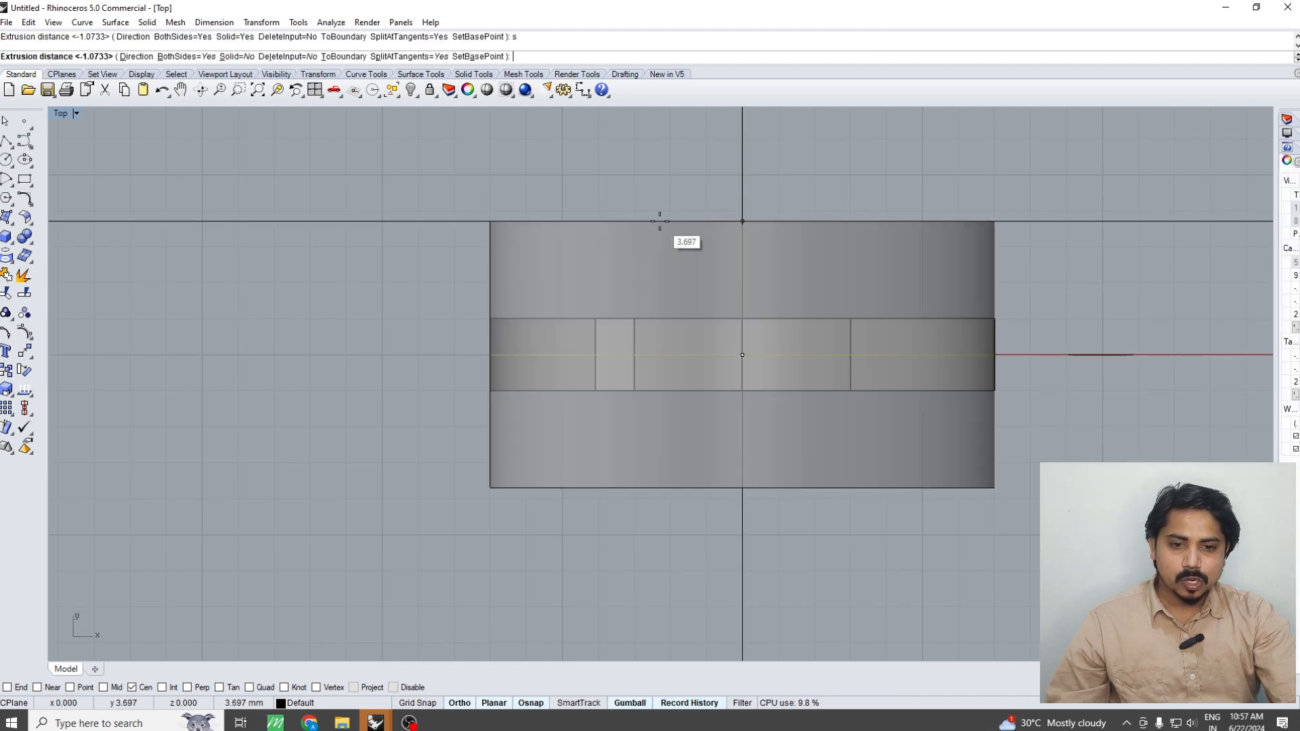
left_click(660, 221)
Split the solid block with the extruded outer surface and delete the piece outside the ring
key("ctrl+F4")
right_click_drag(682, 279, 686, 315)
scroll(615, 285, "up", 4)
left_click(619, 282)
left_click(648, 319)
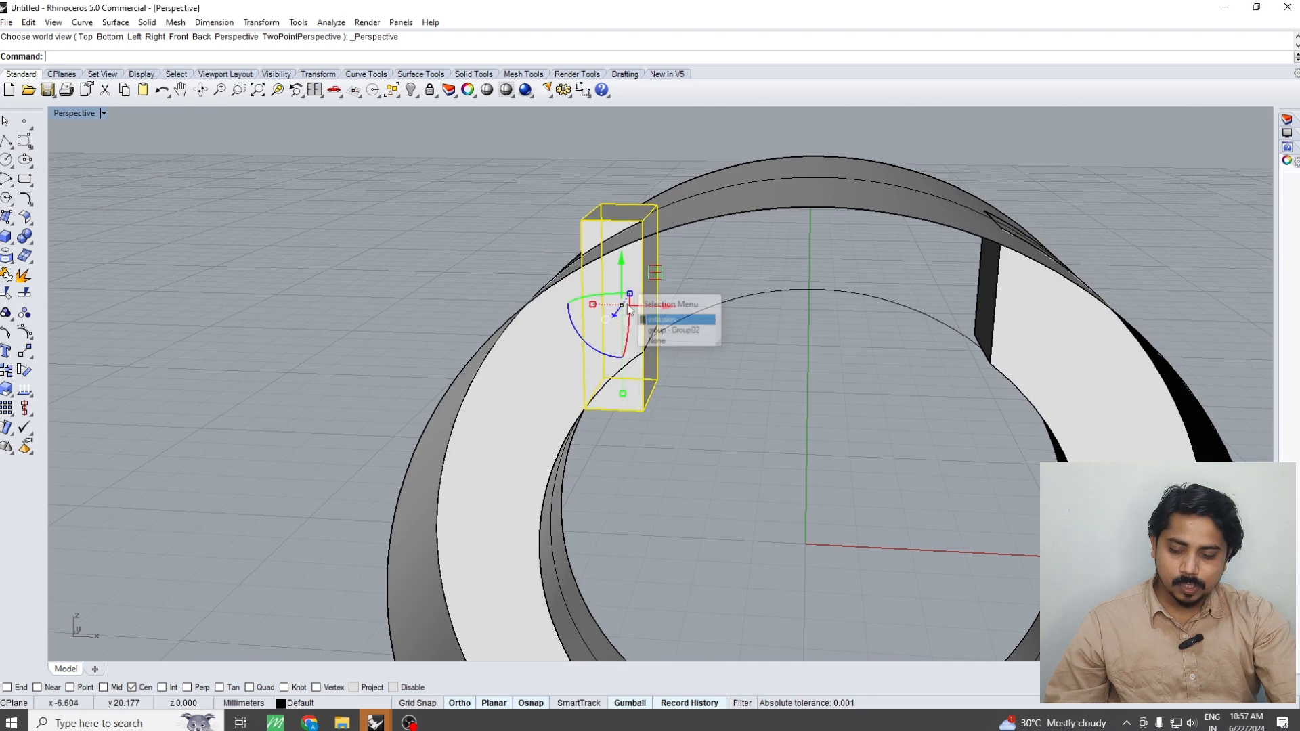
key("ctrl+b")
left_click(688, 203)
key("Return")
left_click(617, 213)
key("Delete")
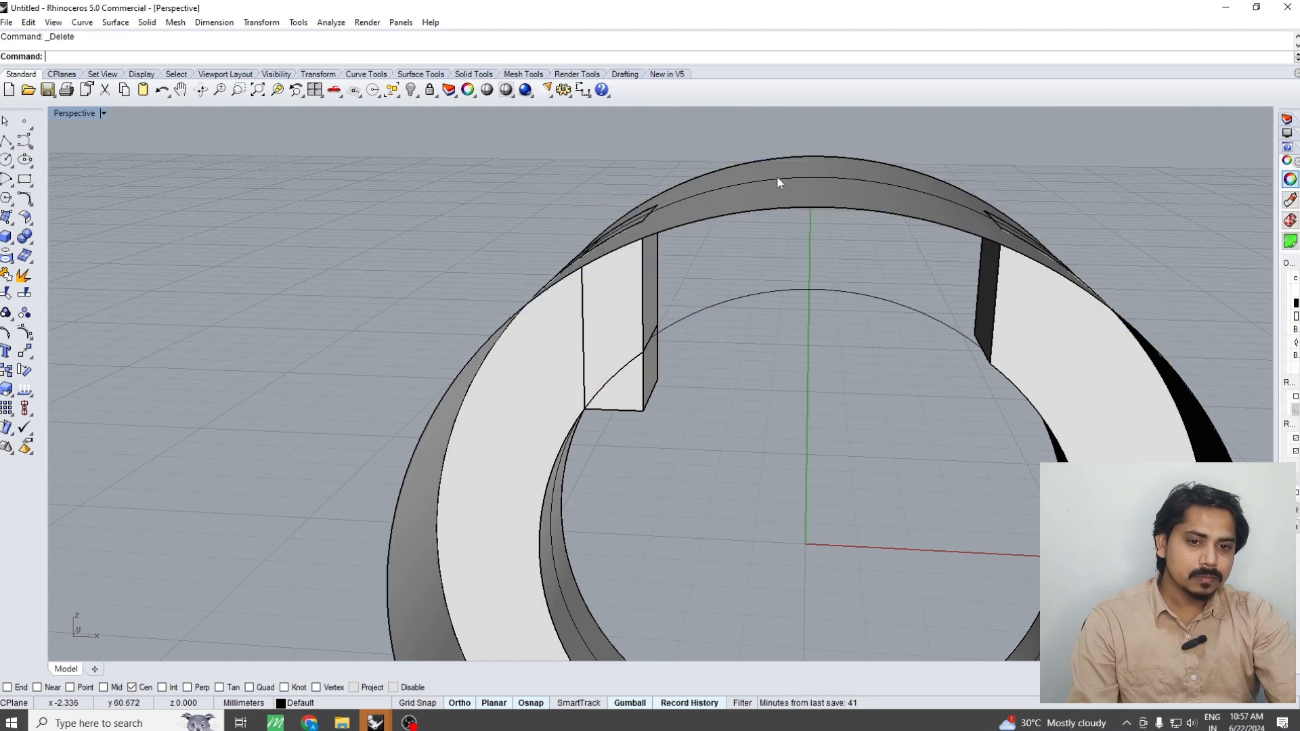
Delete the extruded outer surface while keeping the ring's outer circle curve
left_click(759, 198)
key("Delete")
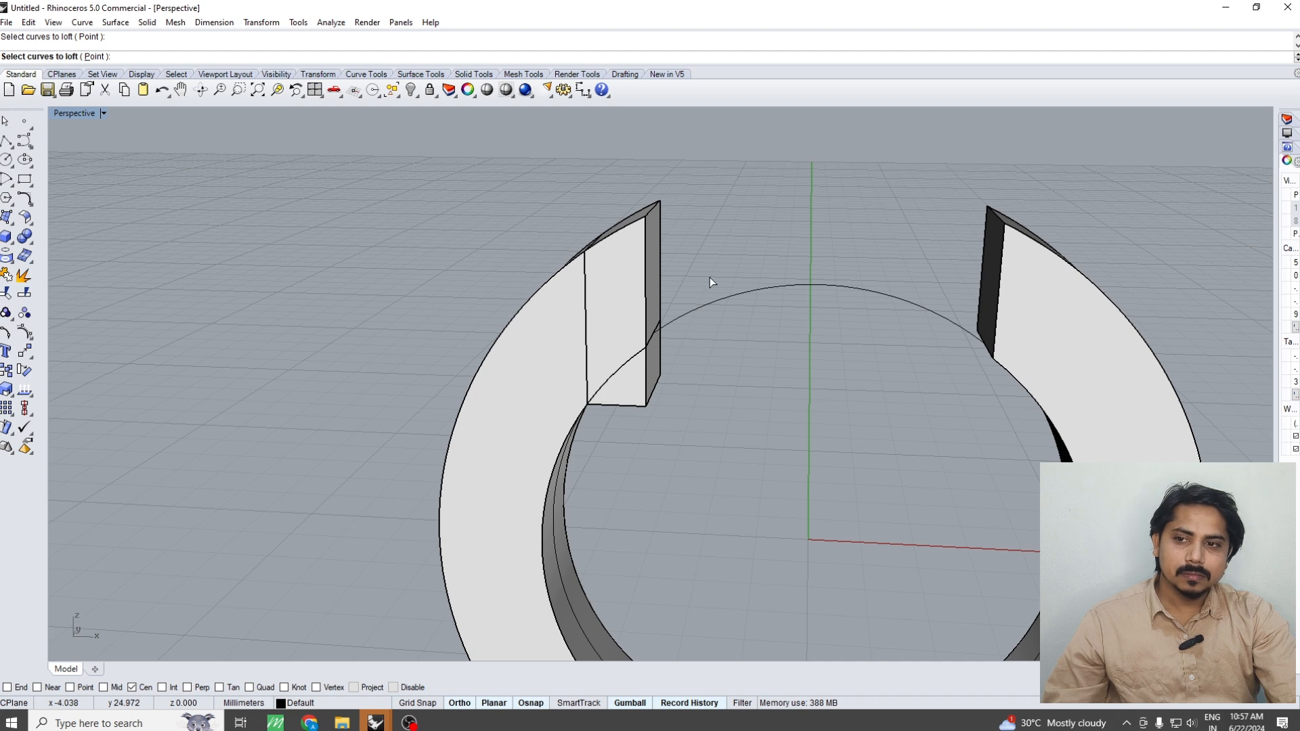
key("ctrl+z")
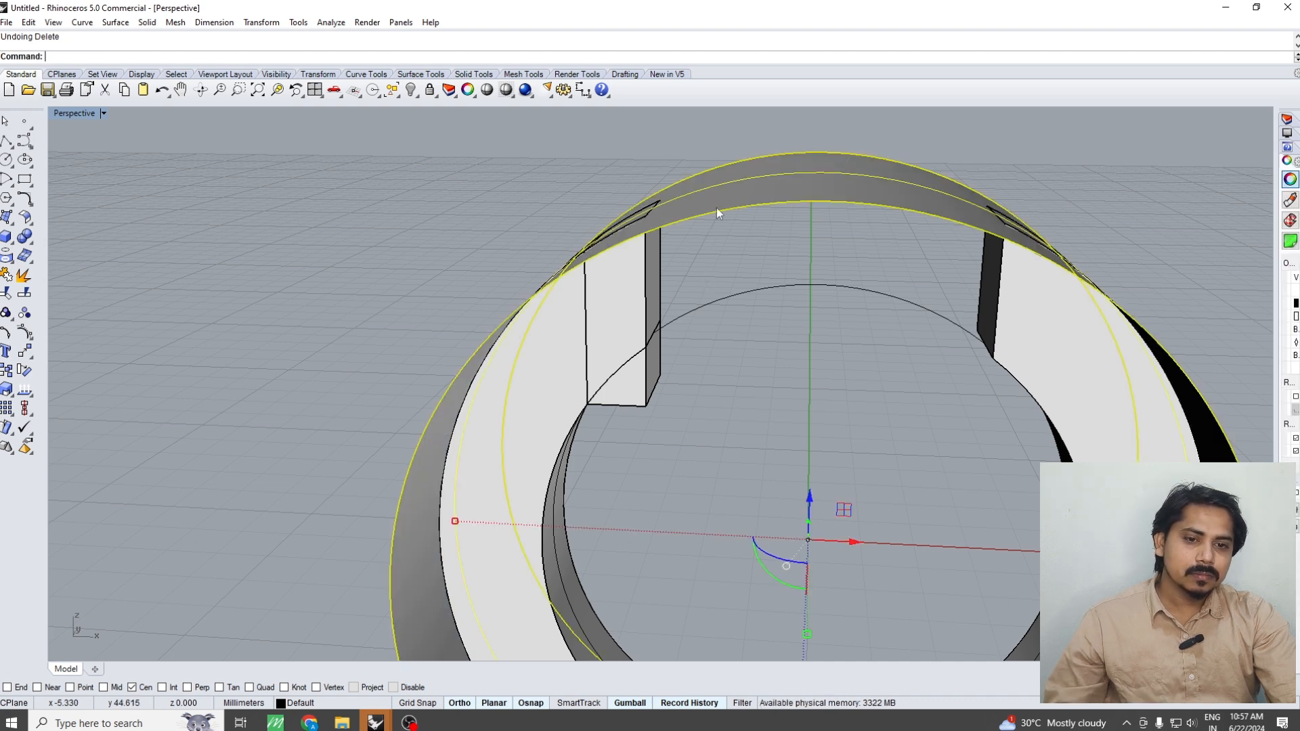
left_click(728, 205)
key("Delete")
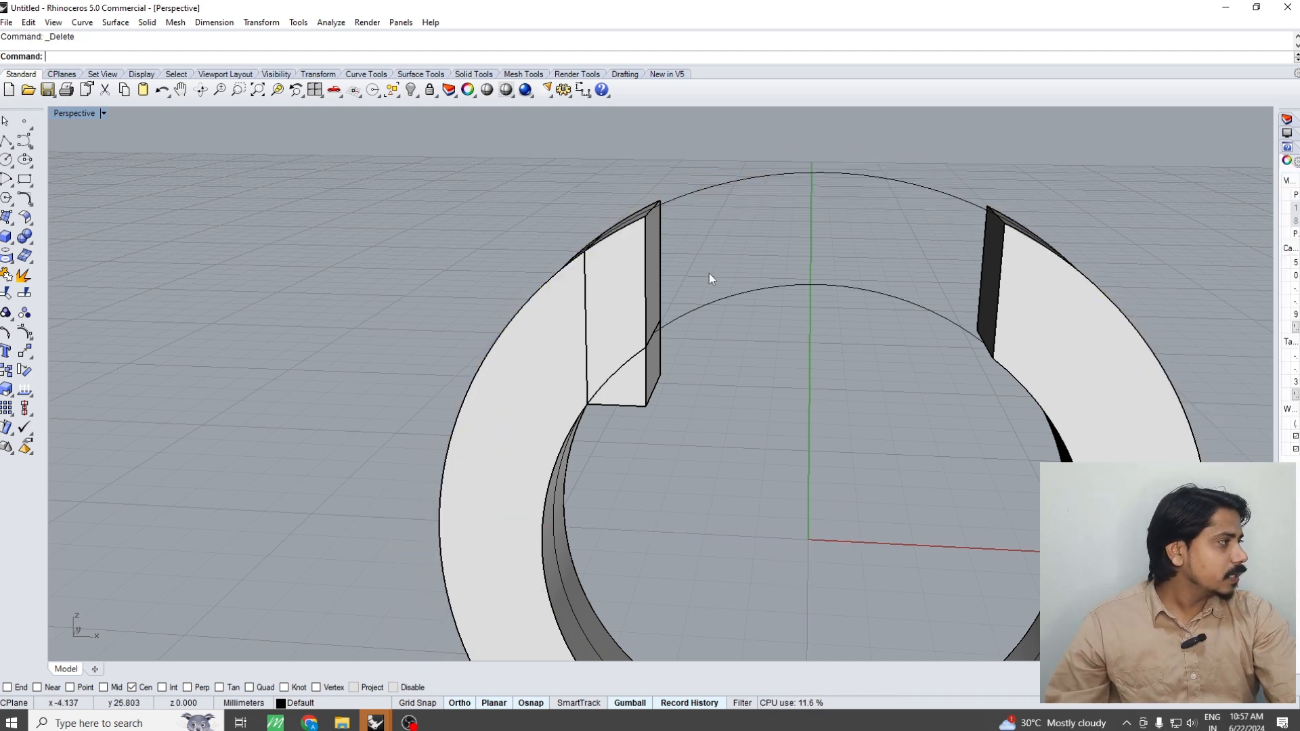
Mirror the trimmed block about the vertical axis through the origin onto the right end of the opening
key("ctrl+F2")
left_click(623, 394)
scroll(698, 396, "down", 4)
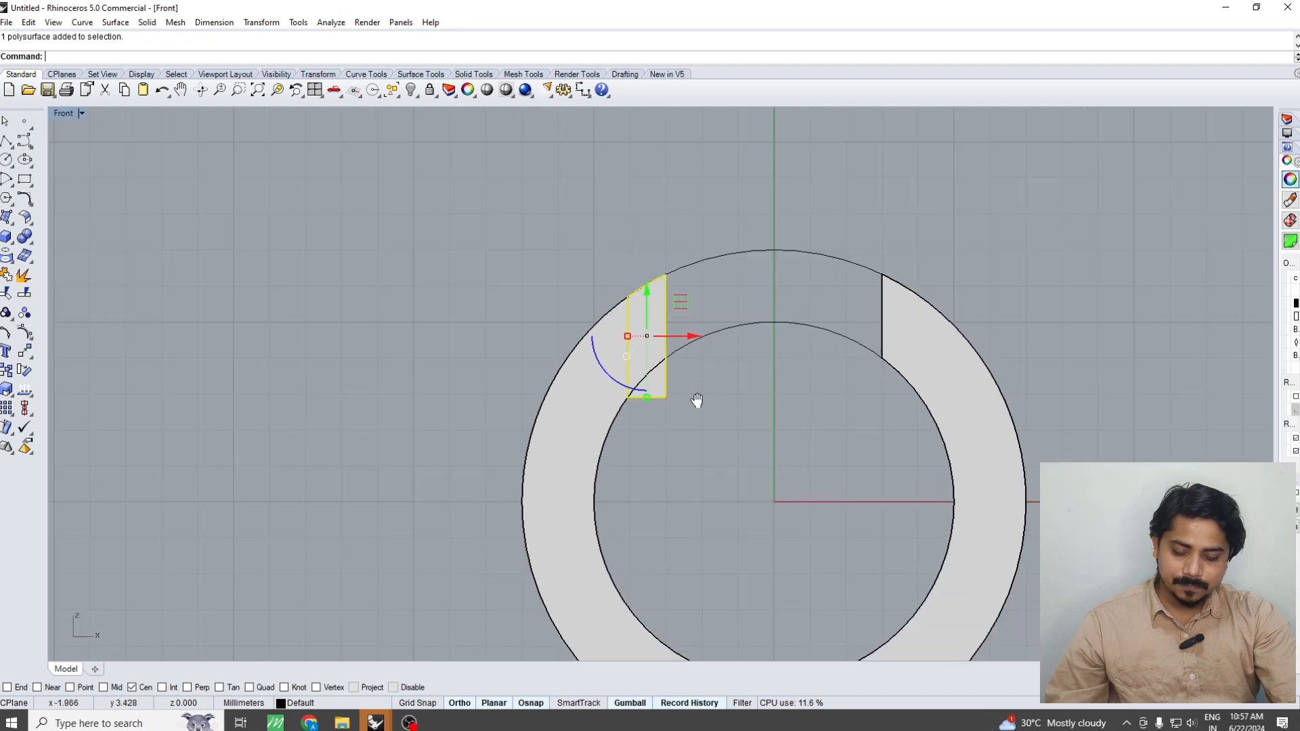
right_click_drag(697, 399, 679, 446)
type("mm")
key("Return")
type("0")
key("Return")
left_click(694, 247)
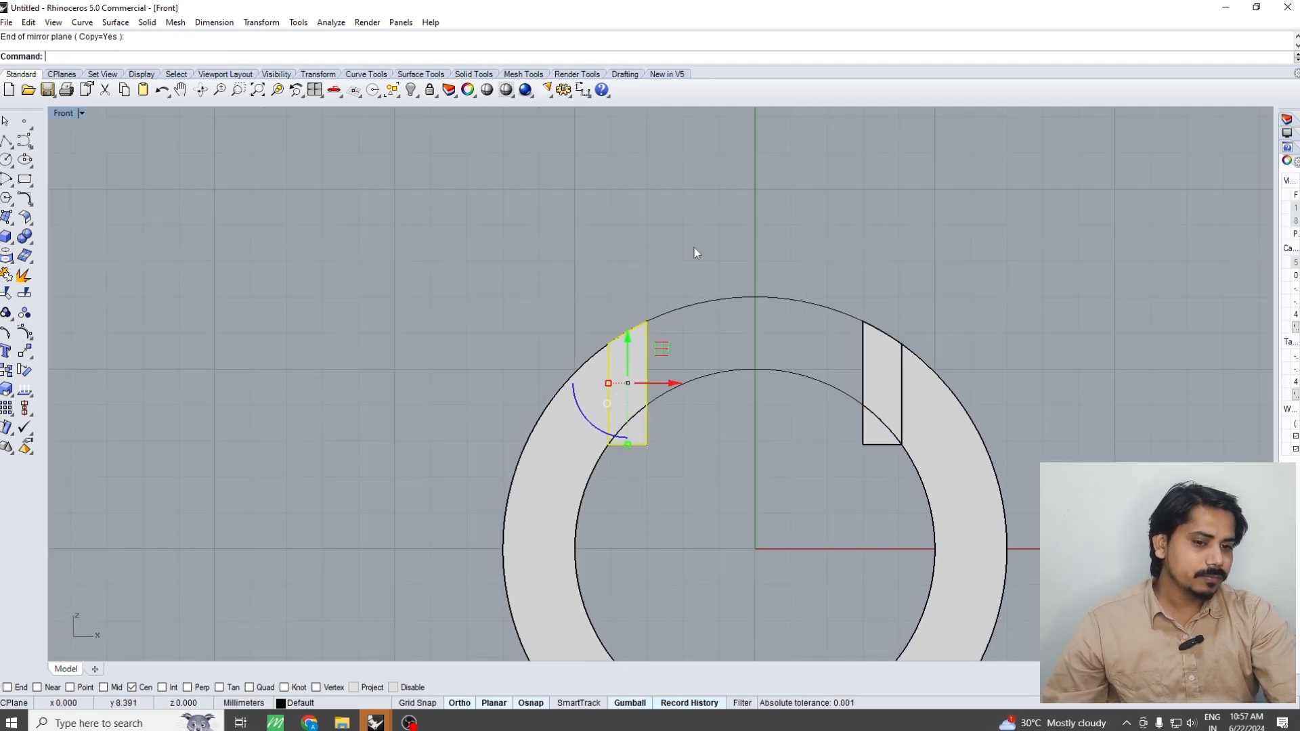
left_click(769, 242)
Create a mean curve midway between the ring's outer and inner circles
left_click_drag(780, 447, 716, 220)
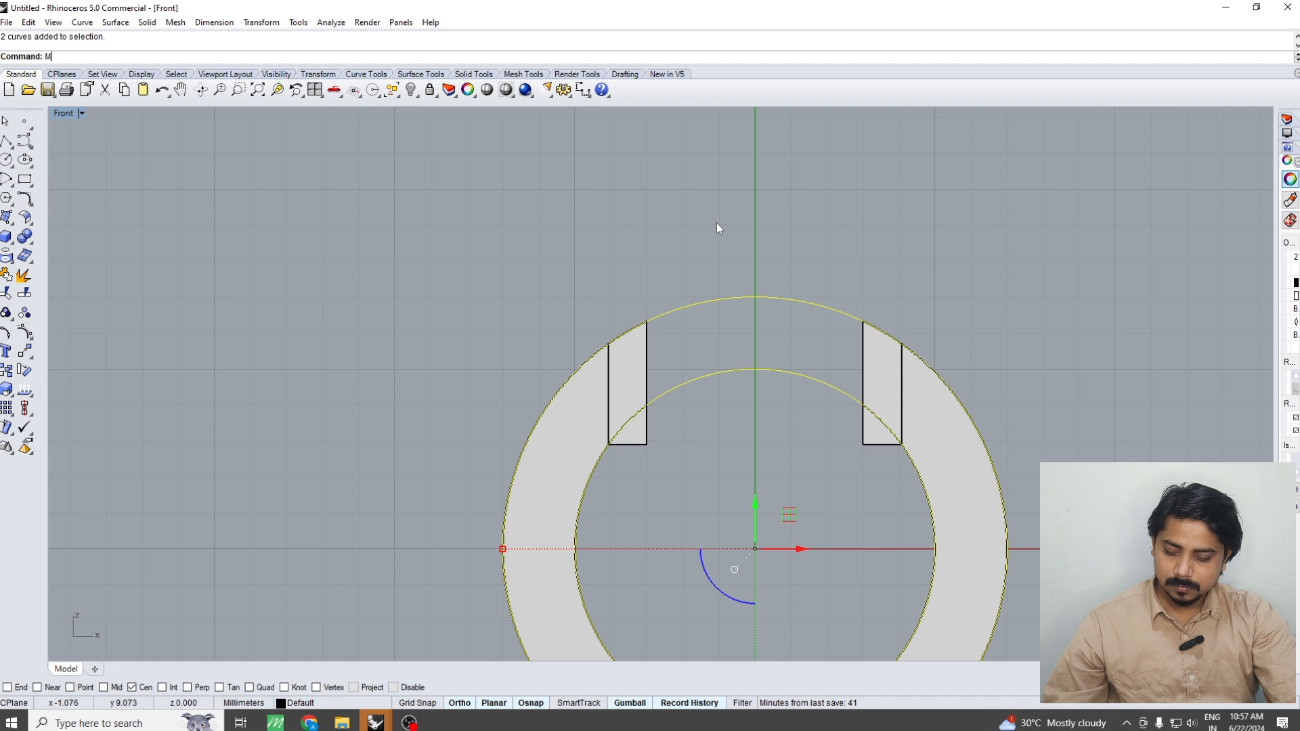
type("mea")
key("Return")
key("Return")
left_click(814, 360)
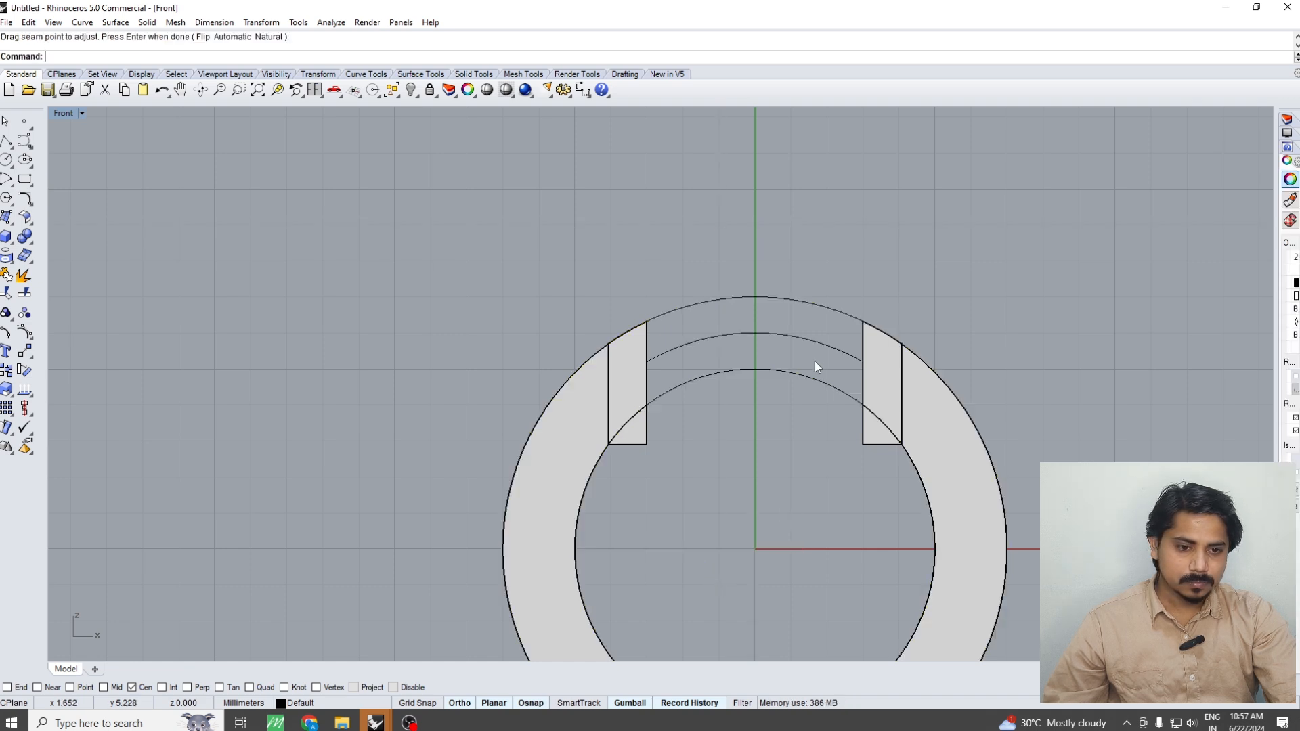
Split the mean curve at two points, one inside the left block and one beyond the right block
left_click(786, 332)
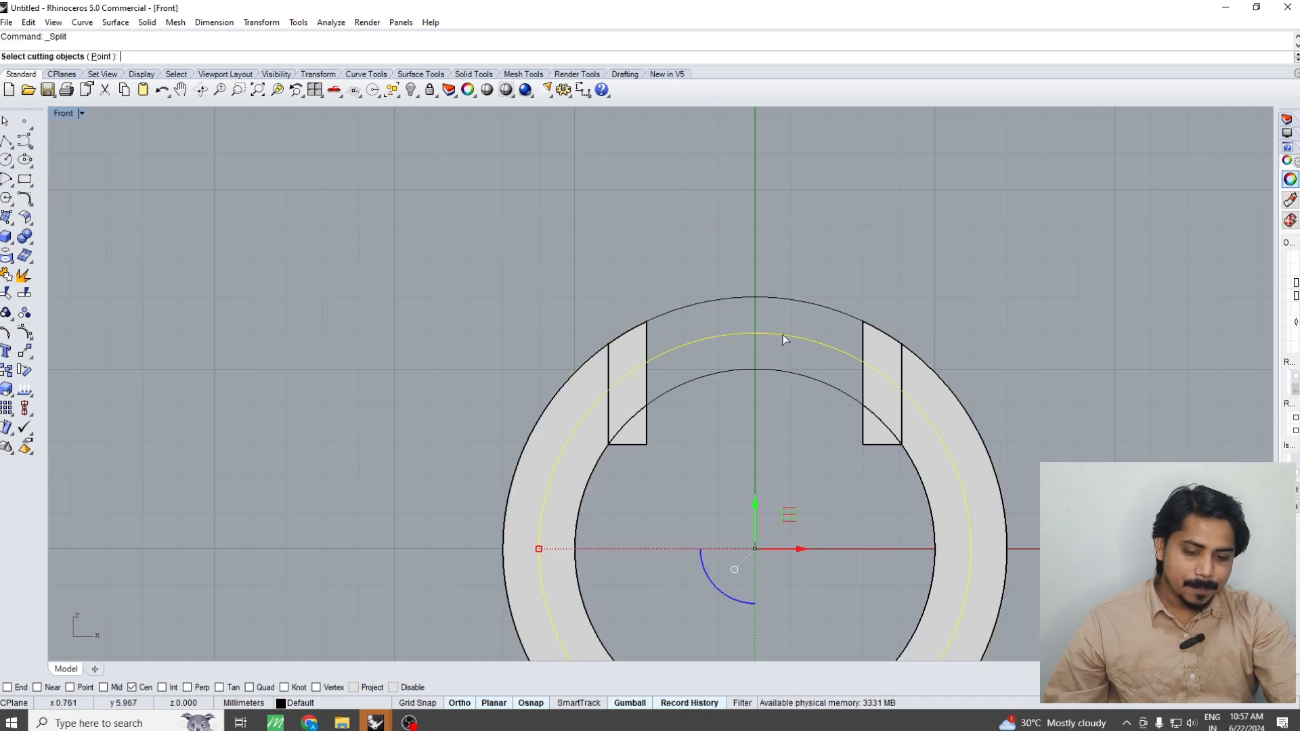
type("p")
key("Return")
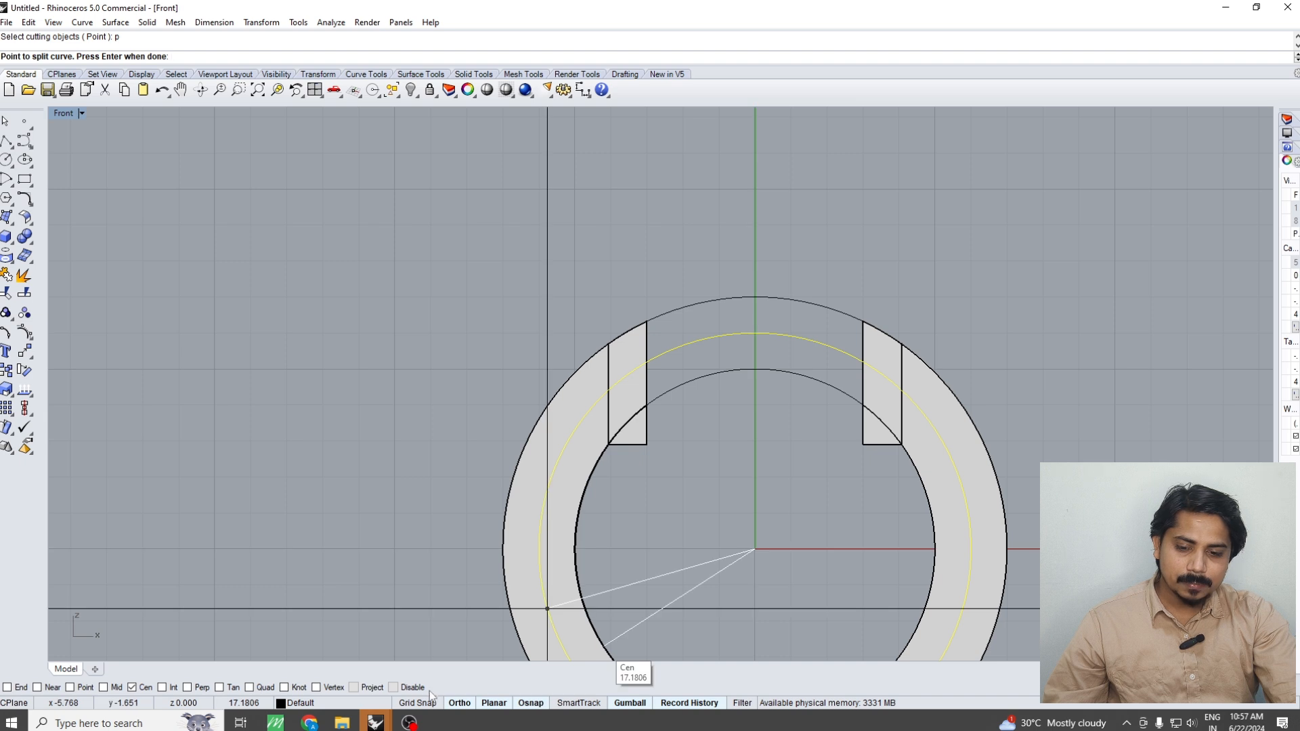
left_click(620, 374)
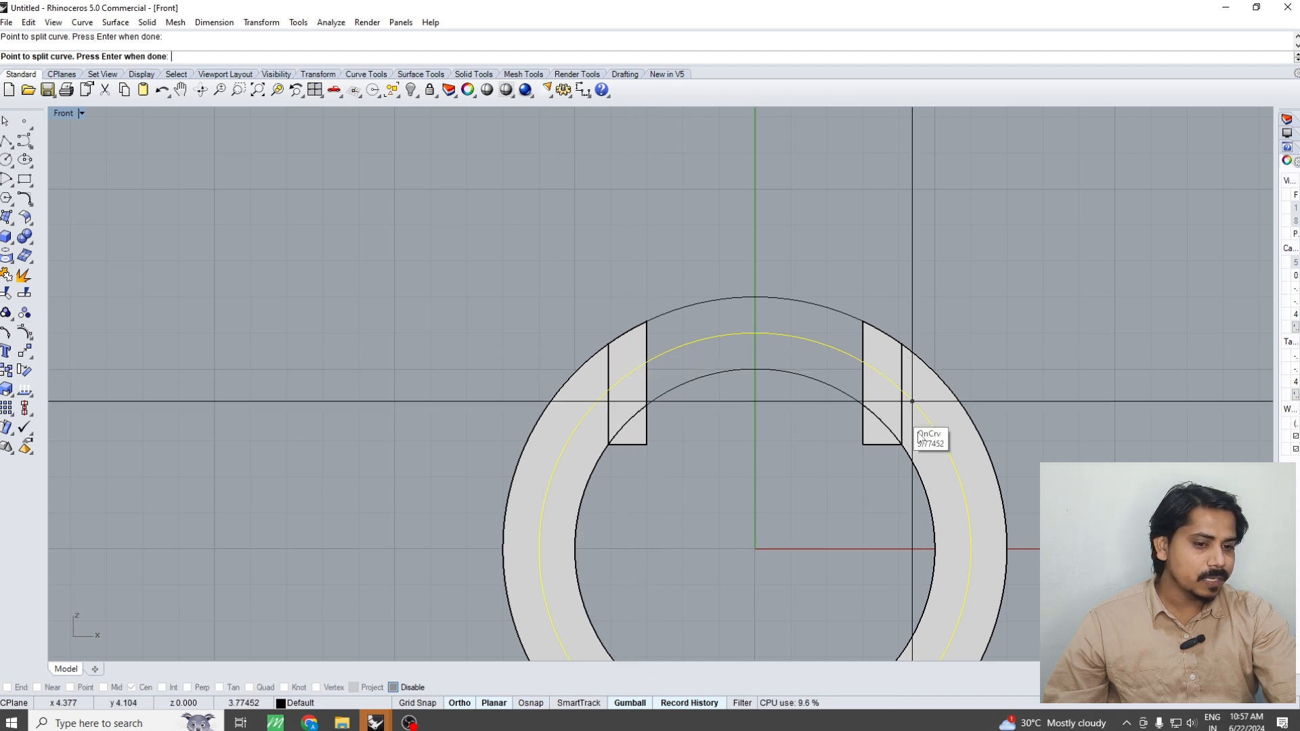
left_click(925, 435)
key("Return")
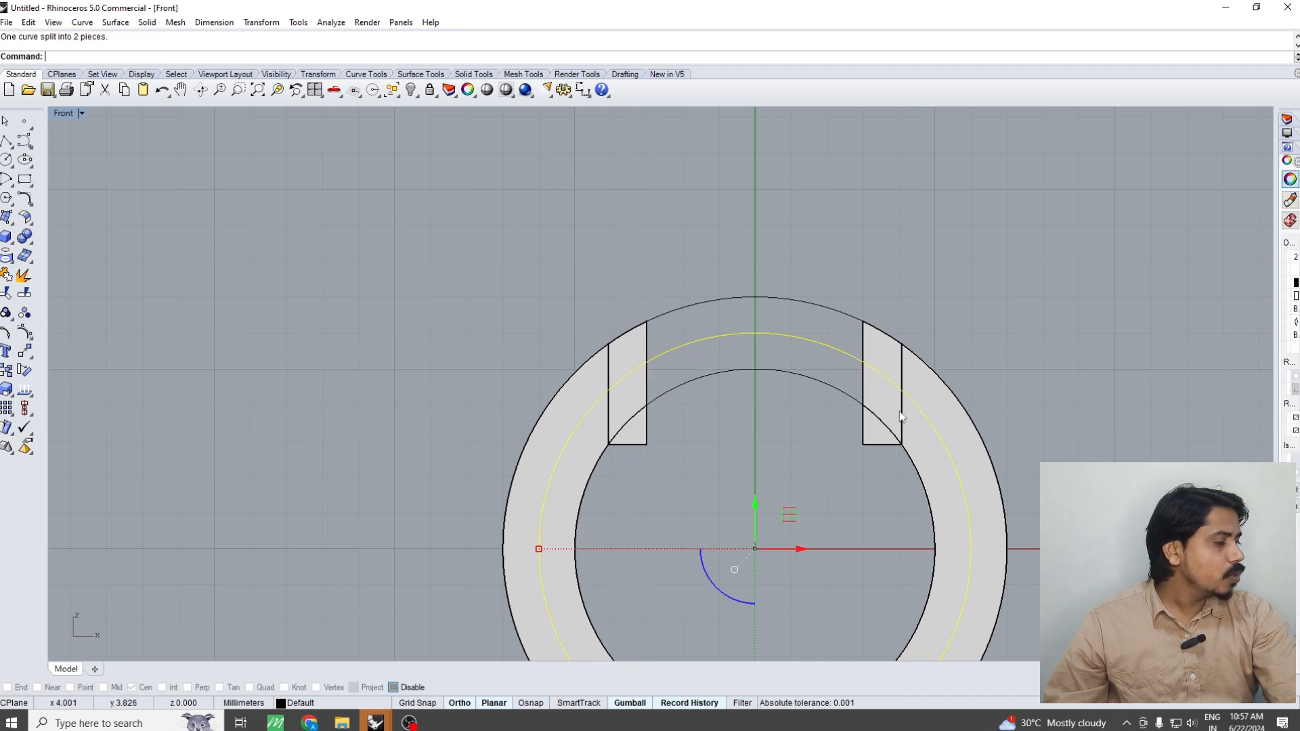
Create a flat-capped pipe 0.9 mm in diameter along the arc bridging the ring's opening
left_click(831, 344)
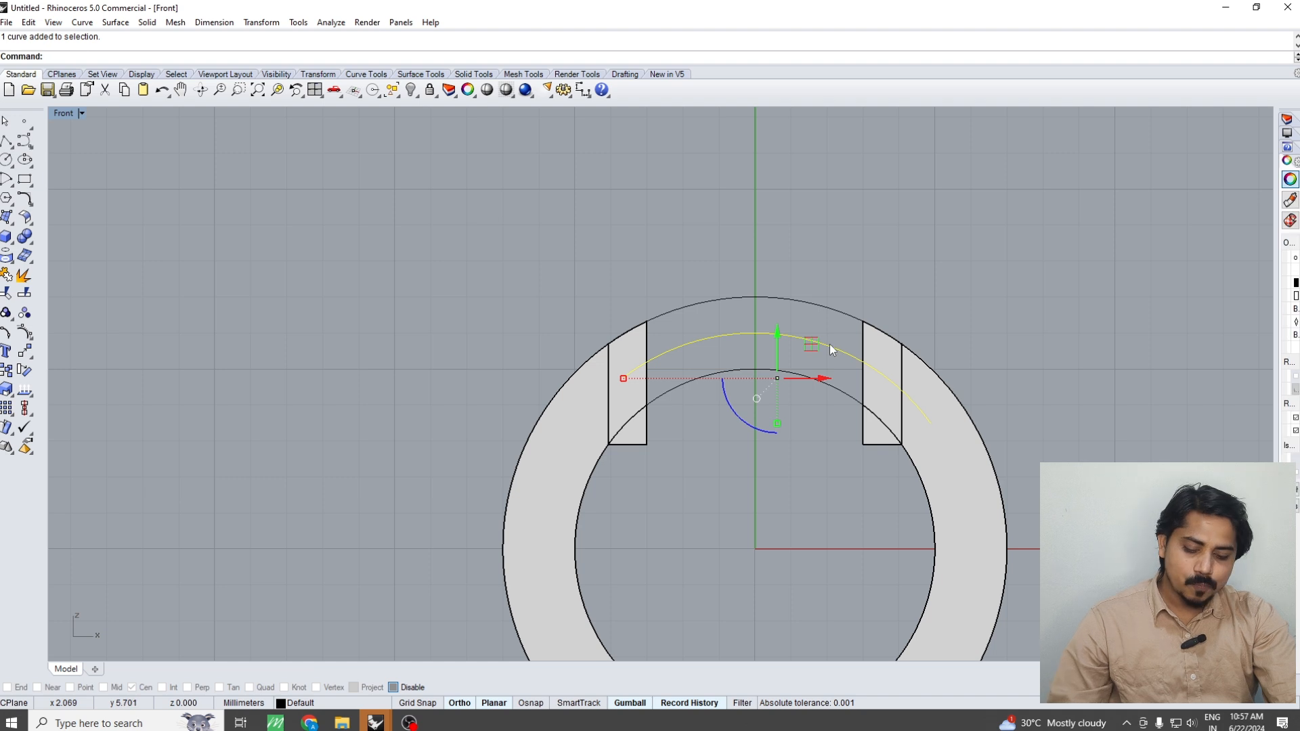
type("Pipe")
key("Return")
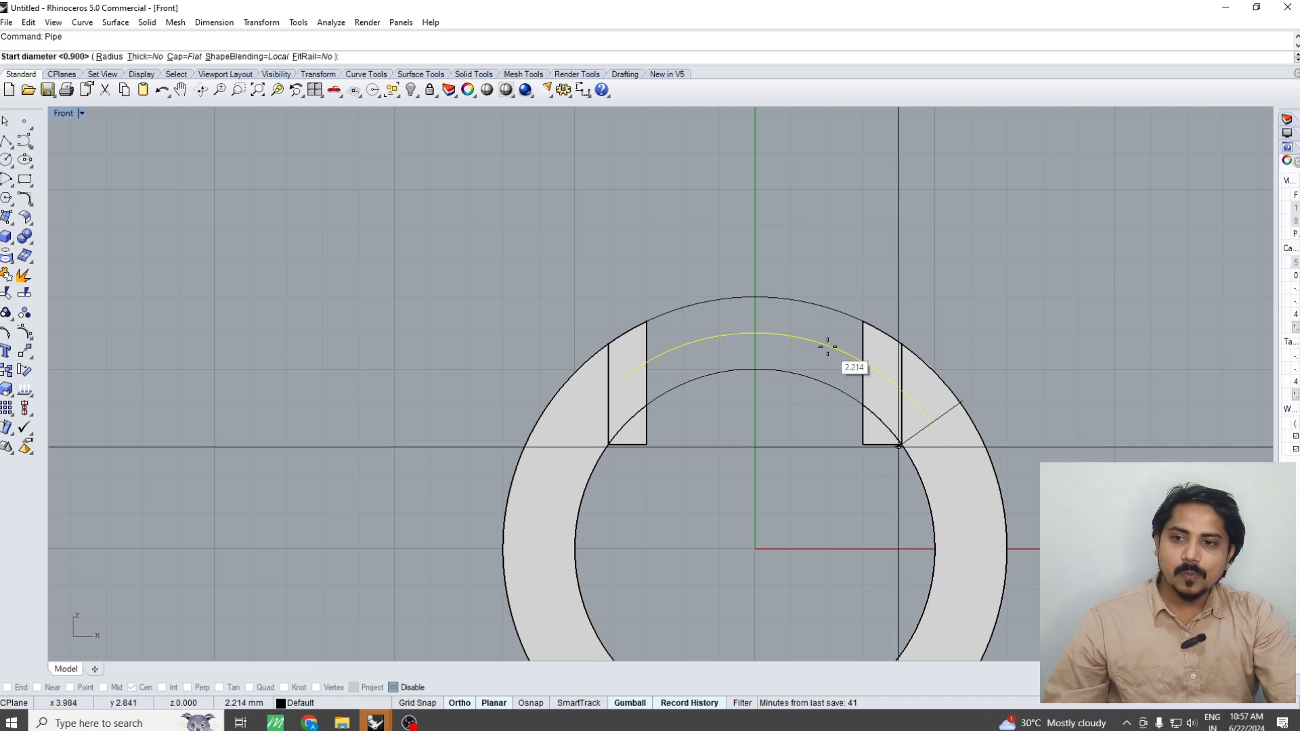
left_click(827, 347)
key("Return")
key("Return")
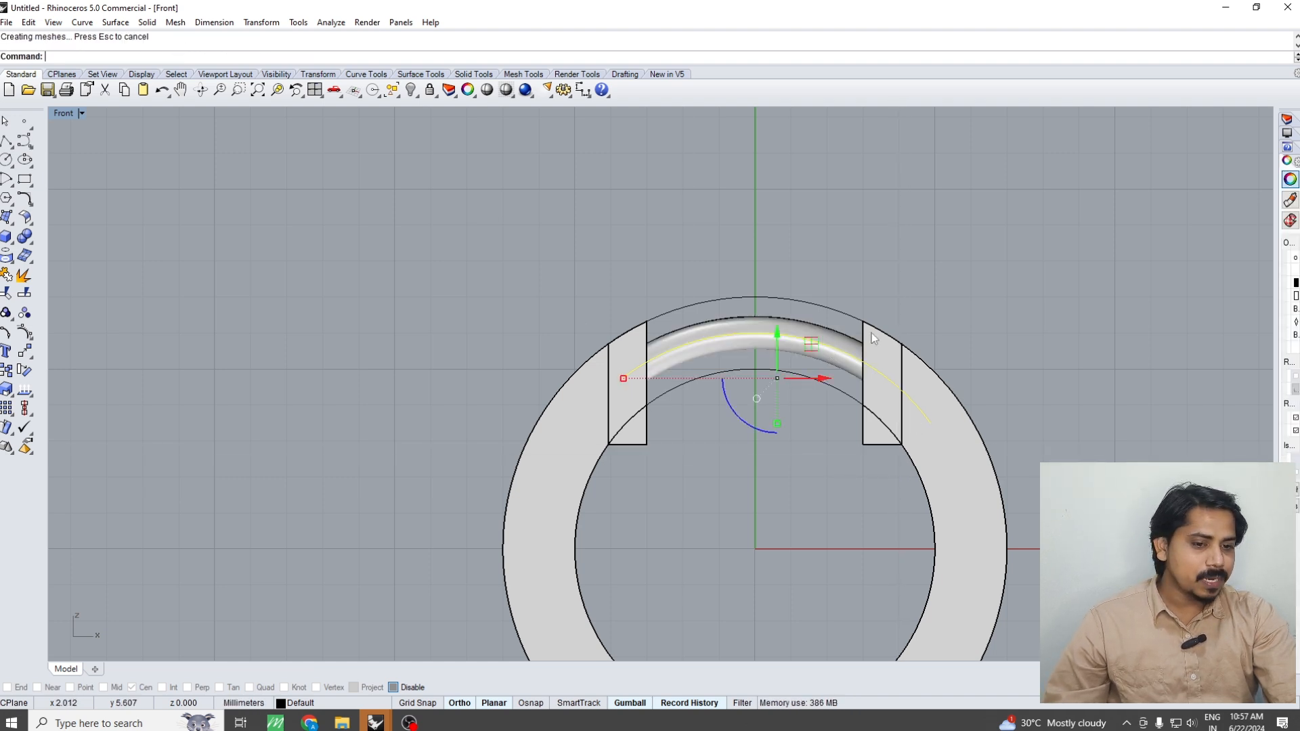
Boolean-subtract the pipe from the right ring half and its end block while keeping the pipe
scroll(940, 304, "down", 1)
left_click(940, 353)
scroll(900, 355, "up", 4)
left_click(896, 340, "shift")
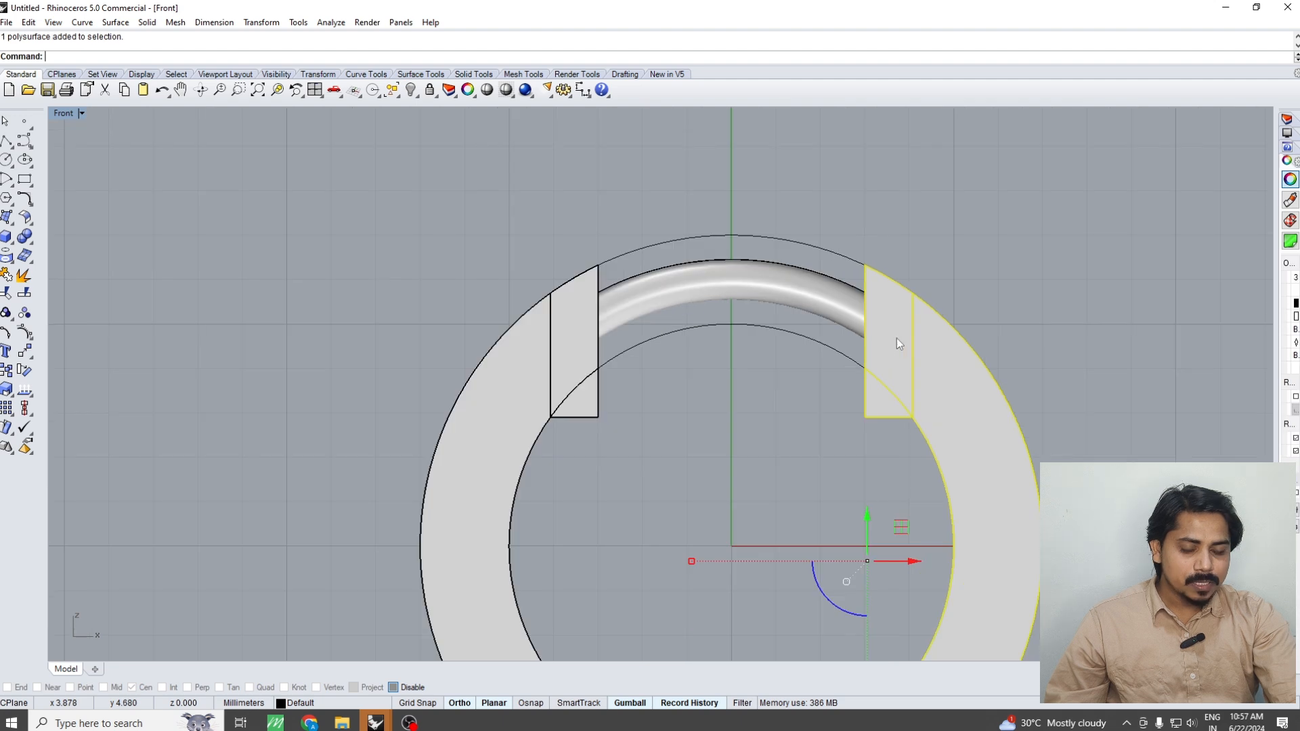
right_click_drag(889, 333, 888, 349)
type("bd")
key("Return")
left_click(835, 330)
key("Return")
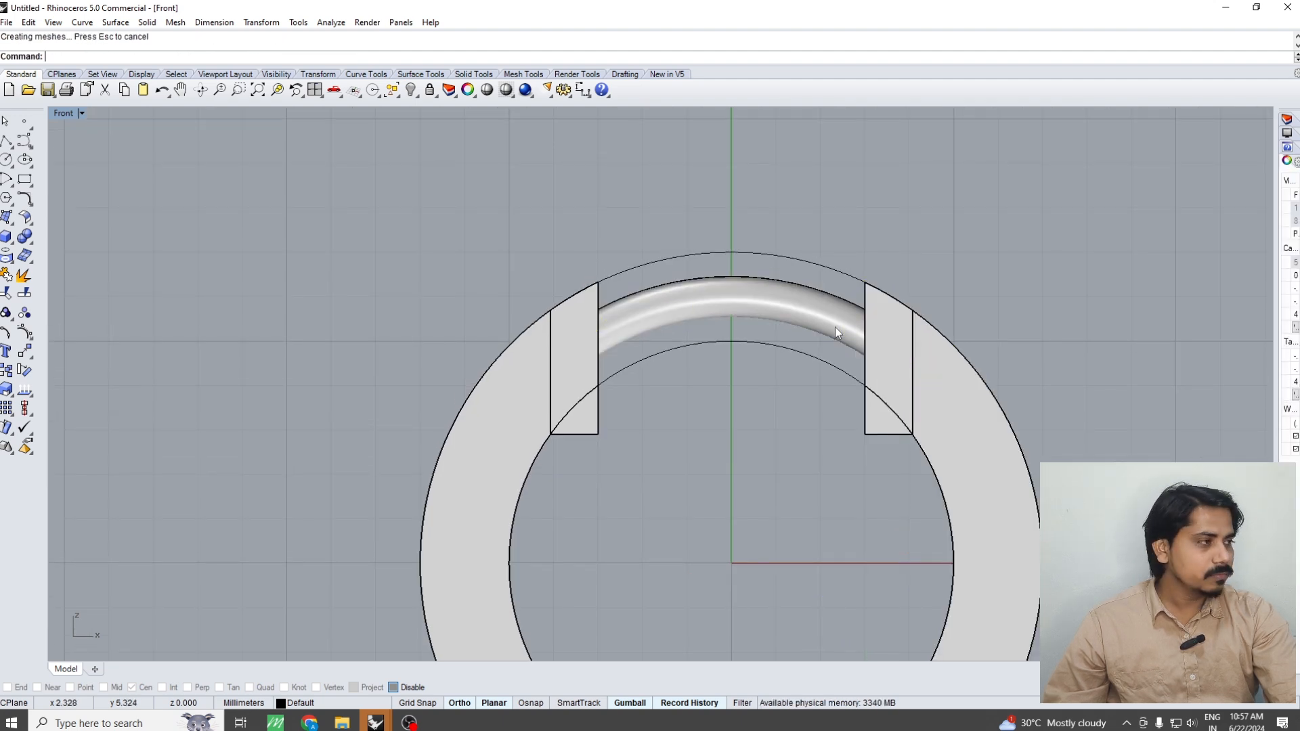
Group the right end block with the right ring half
left_click(889, 340)
left_click(963, 399)
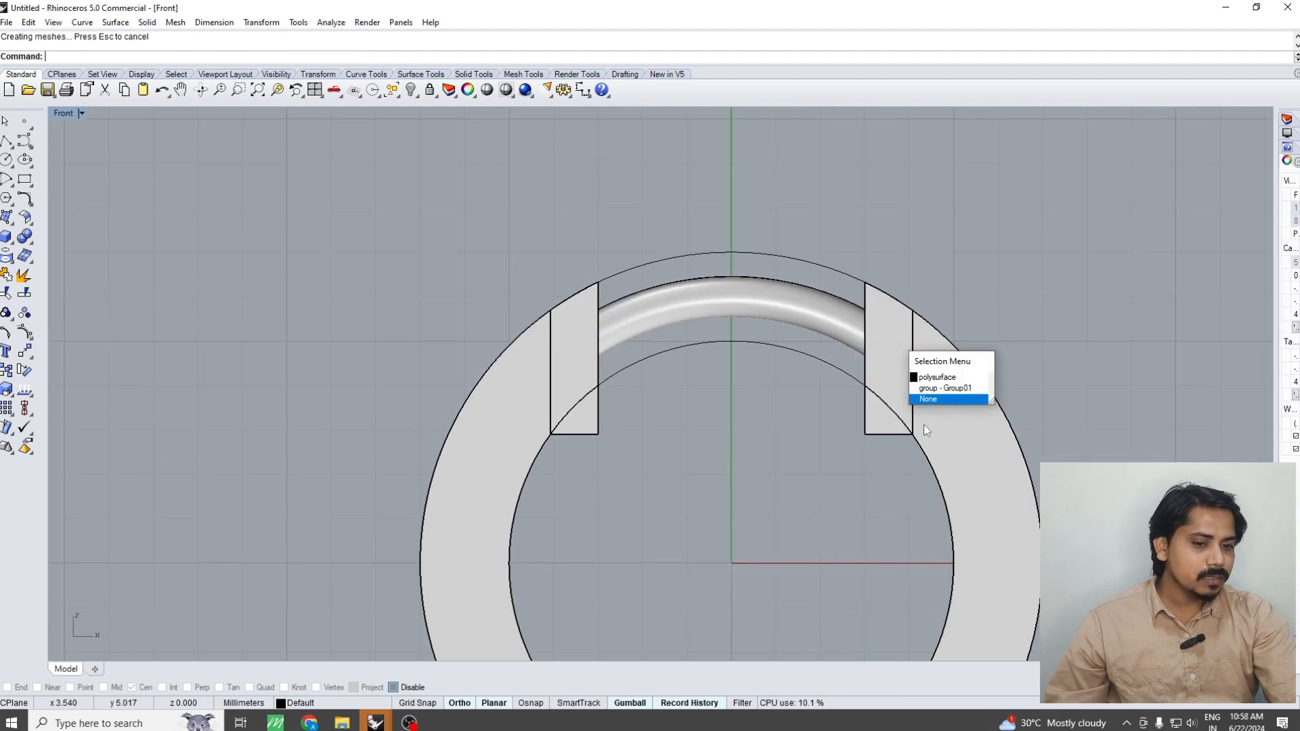
left_click(892, 409)
left_click(930, 389)
left_click(929, 389)
scroll(929, 376, "down", 6)
key("ctrl+g")
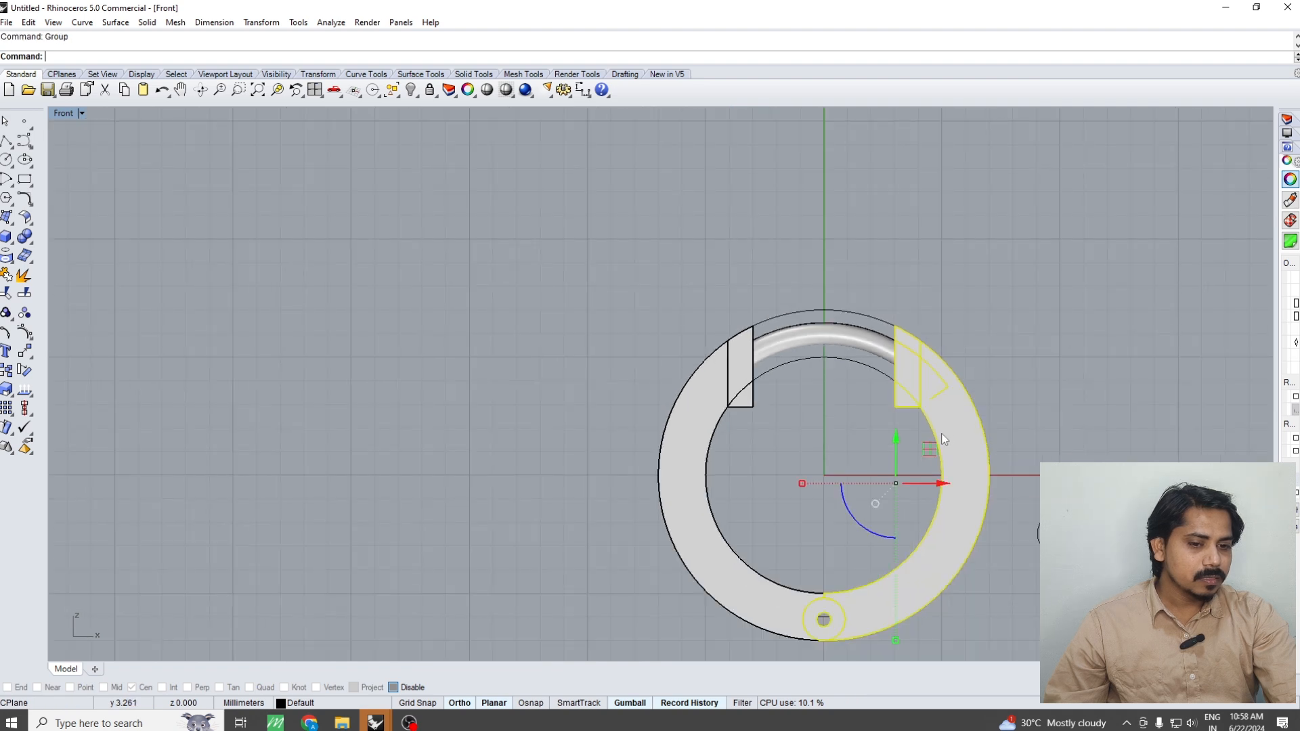
Rotate the grouped right half outward about the hinge centre to open the ring
right_click_drag(941, 437, 915, 359)
type("ro")
key("Return")
type("cen")
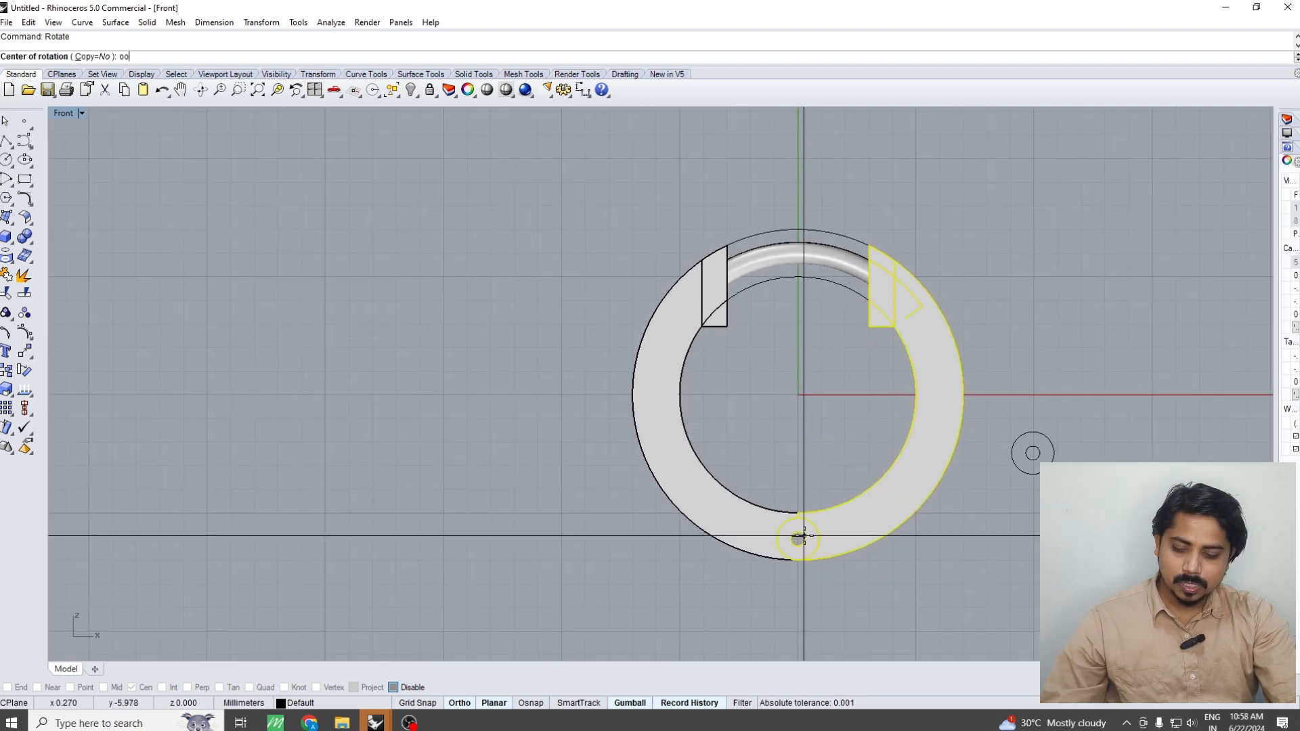
key("Return")
left_click(798, 539)
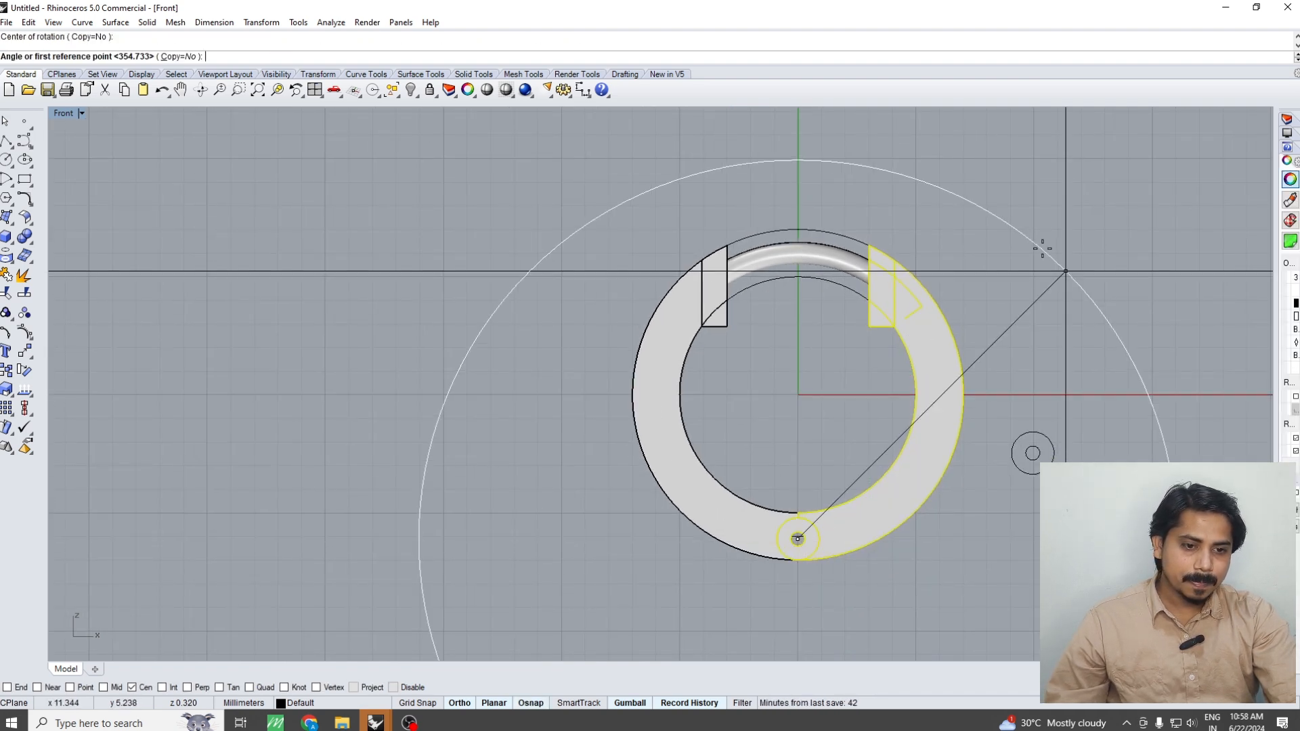
left_click(1026, 253)
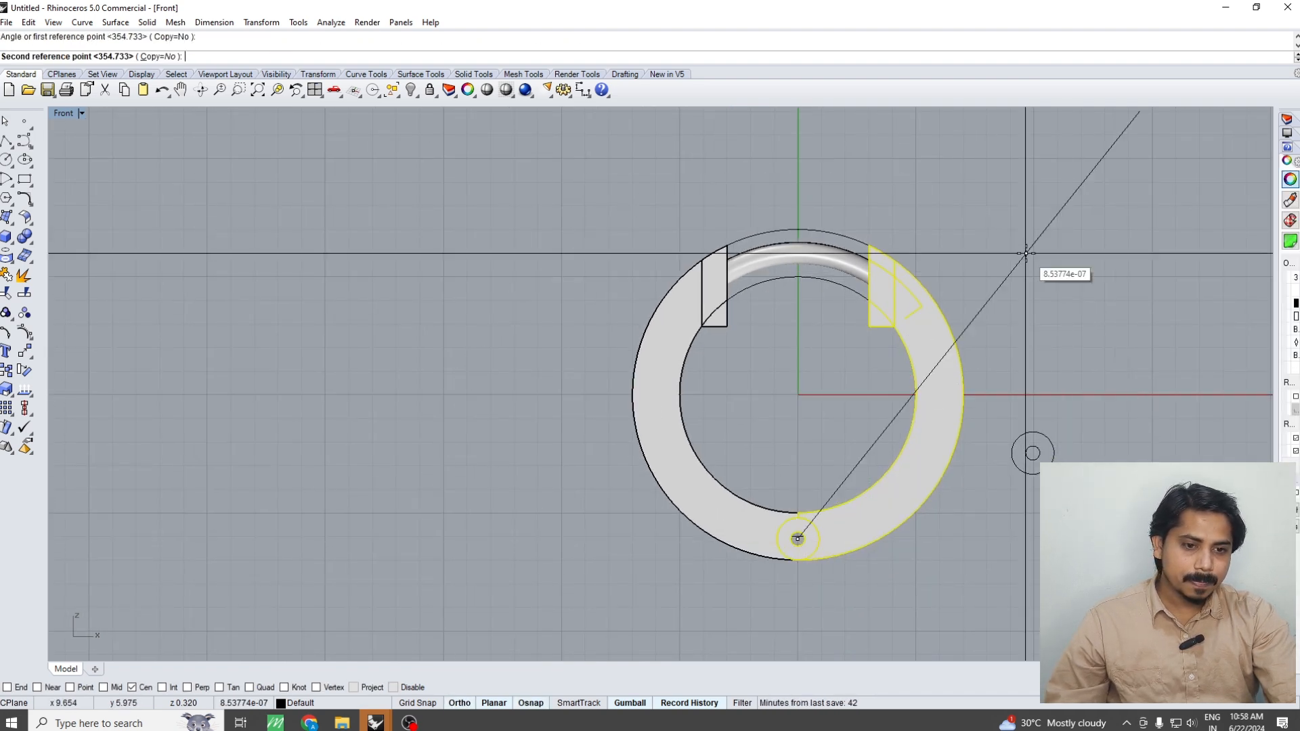
left_click(1070, 386)
Examine the opened ring and pipe in perspective view, and undo the rotation of the right half
key("ctrl+F1")
right_click_drag(1032, 304, 1001, 298)
key("Escape")
key("ctrl+F4")
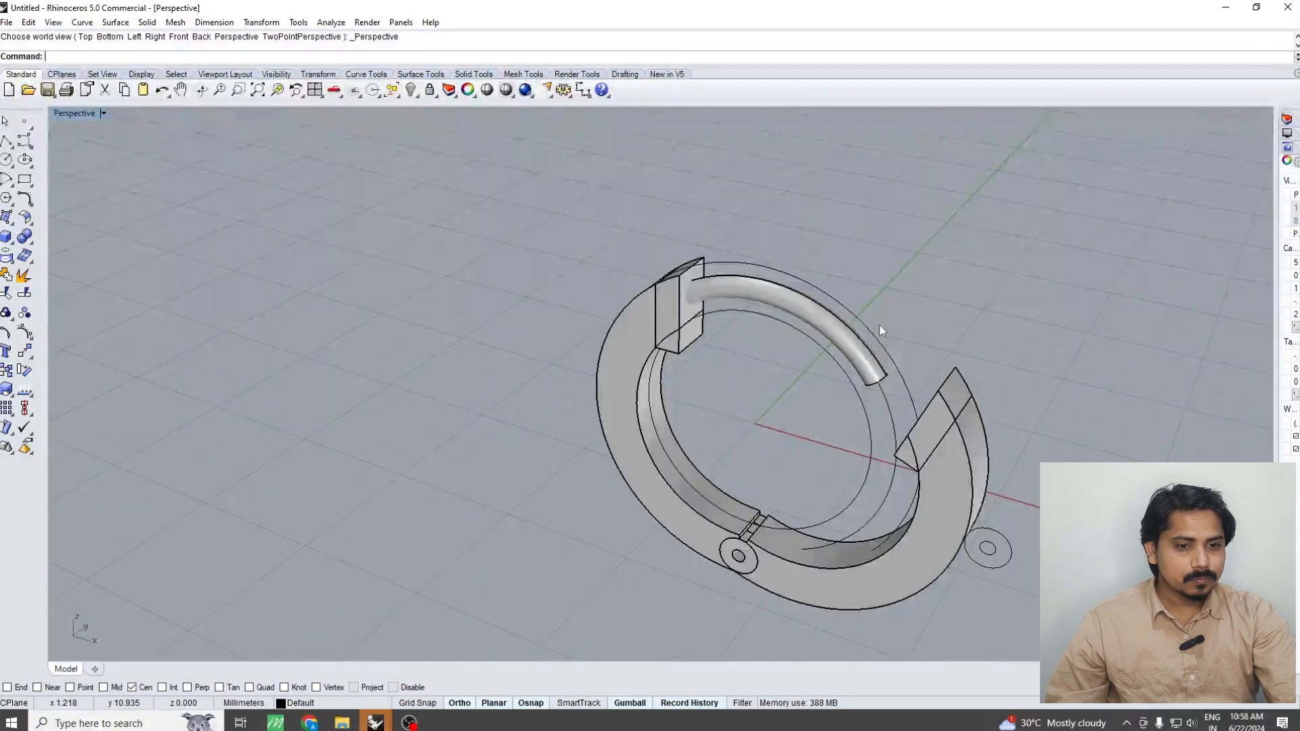
right_click_drag(879, 325, 825, 218)
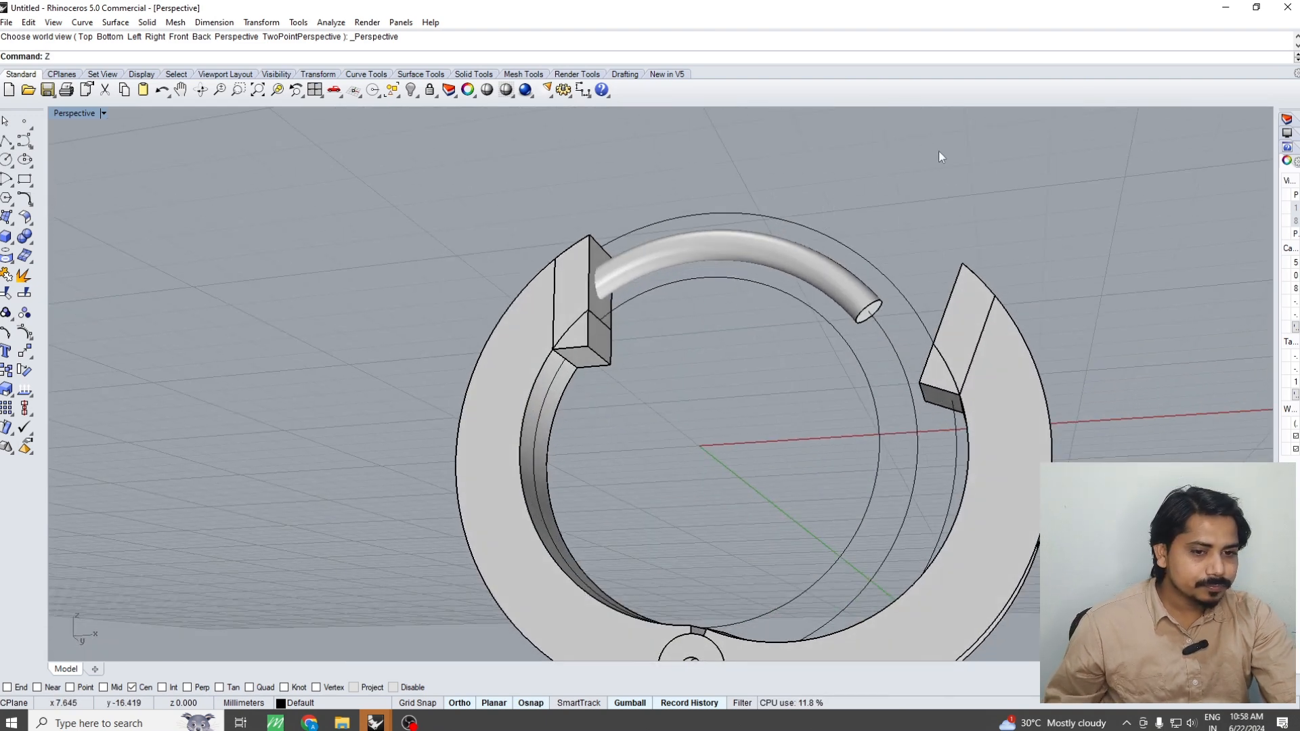
key("Escape")
key("ctrl+z")
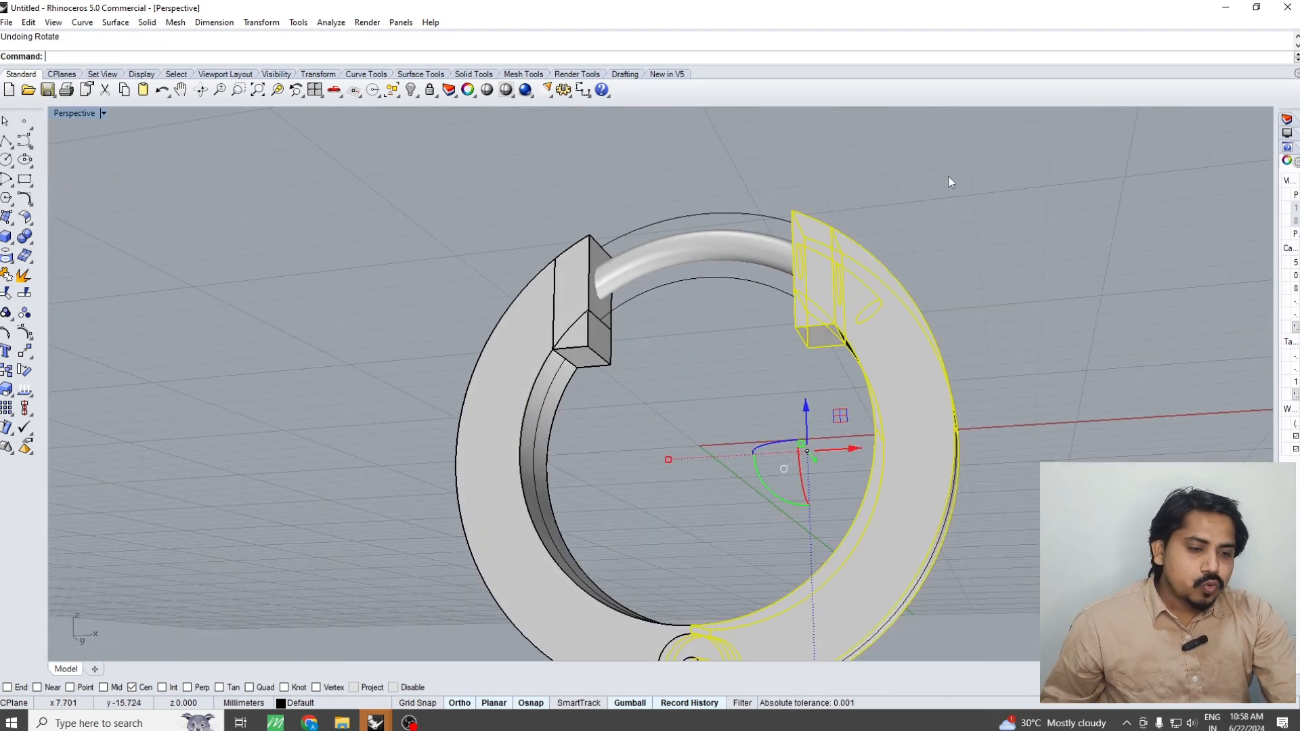
scroll(892, 173, "down", 3)
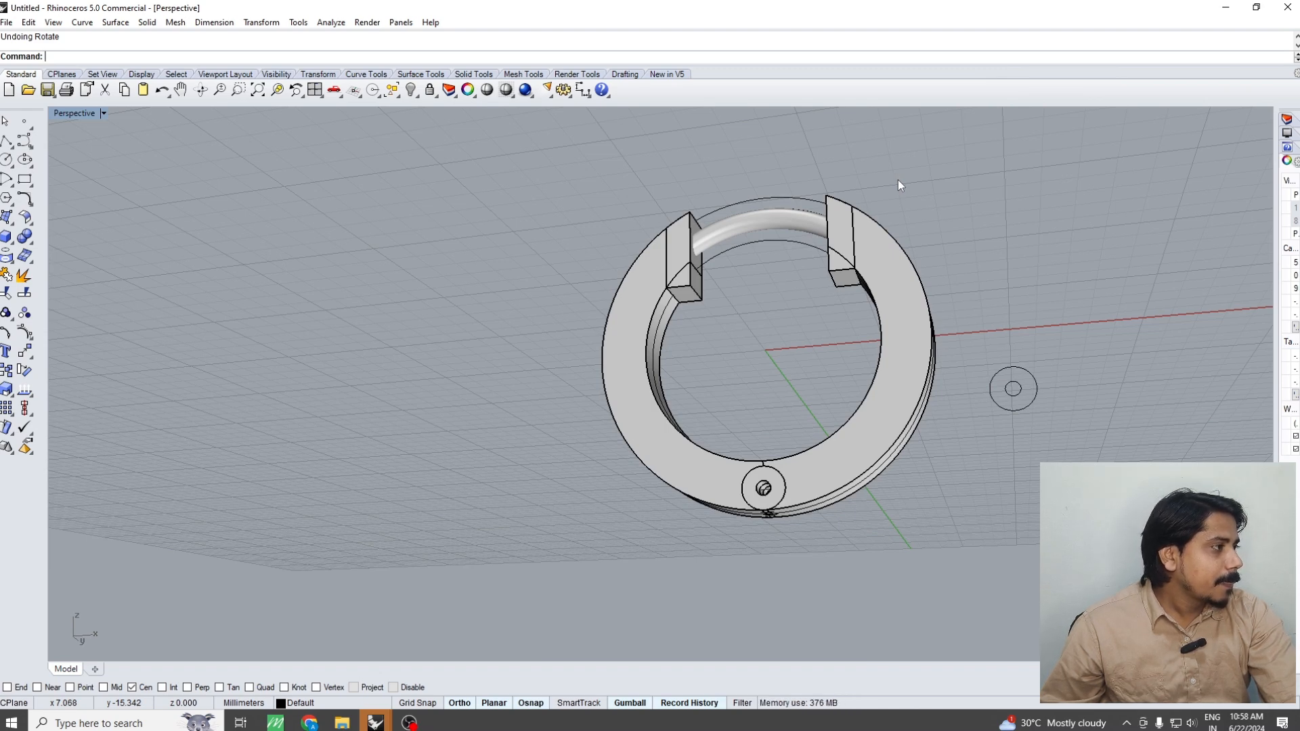
Try sliding the right half horizontally away from the hinge in the front view, and undo the move
scroll(897, 180, "down", 3)
right_click_drag(903, 214, 851, 293)
scroll(844, 355, "up", 7)
left_click(835, 352)
scroll(834, 352, "down", 6)
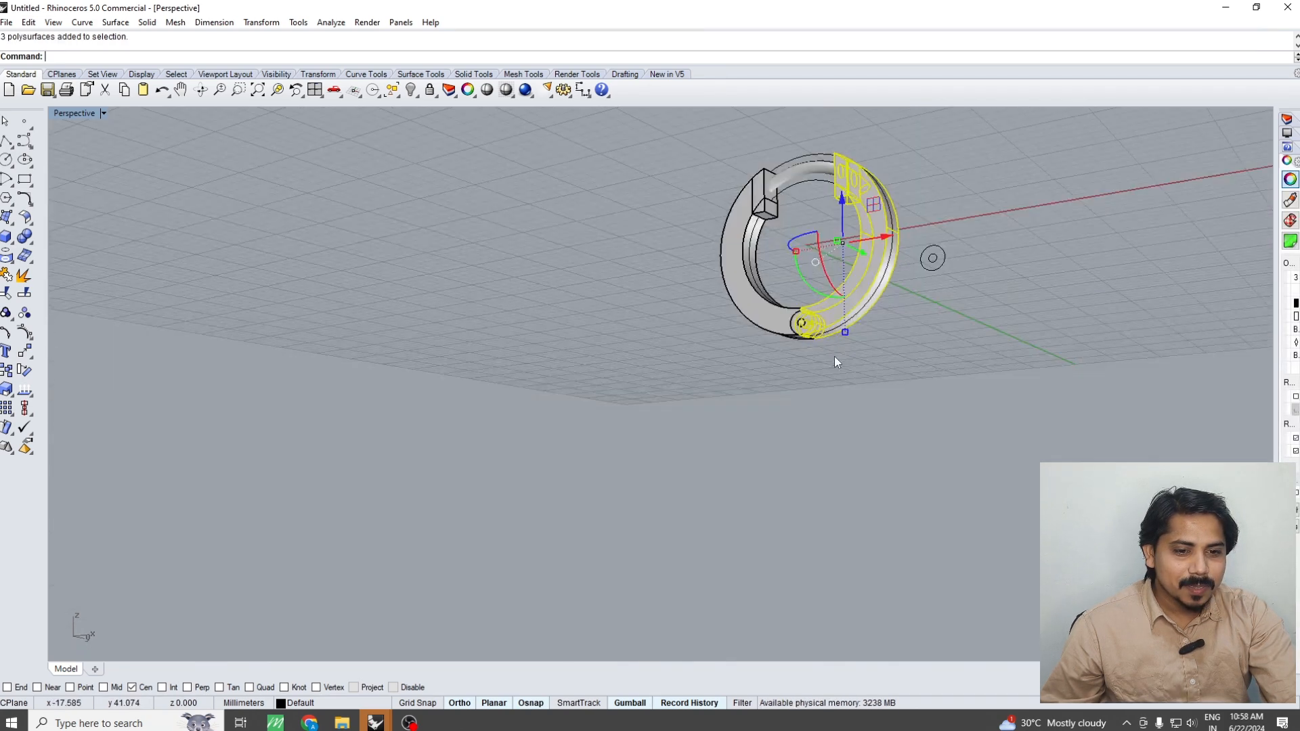
right_click_drag(834, 356, 873, 352)
scroll(828, 316, "up", 5)
scroll(790, 332, "down", 4)
key("F2")
scroll(887, 255, "up", 4)
left_click_drag(879, 249, 933, 255)
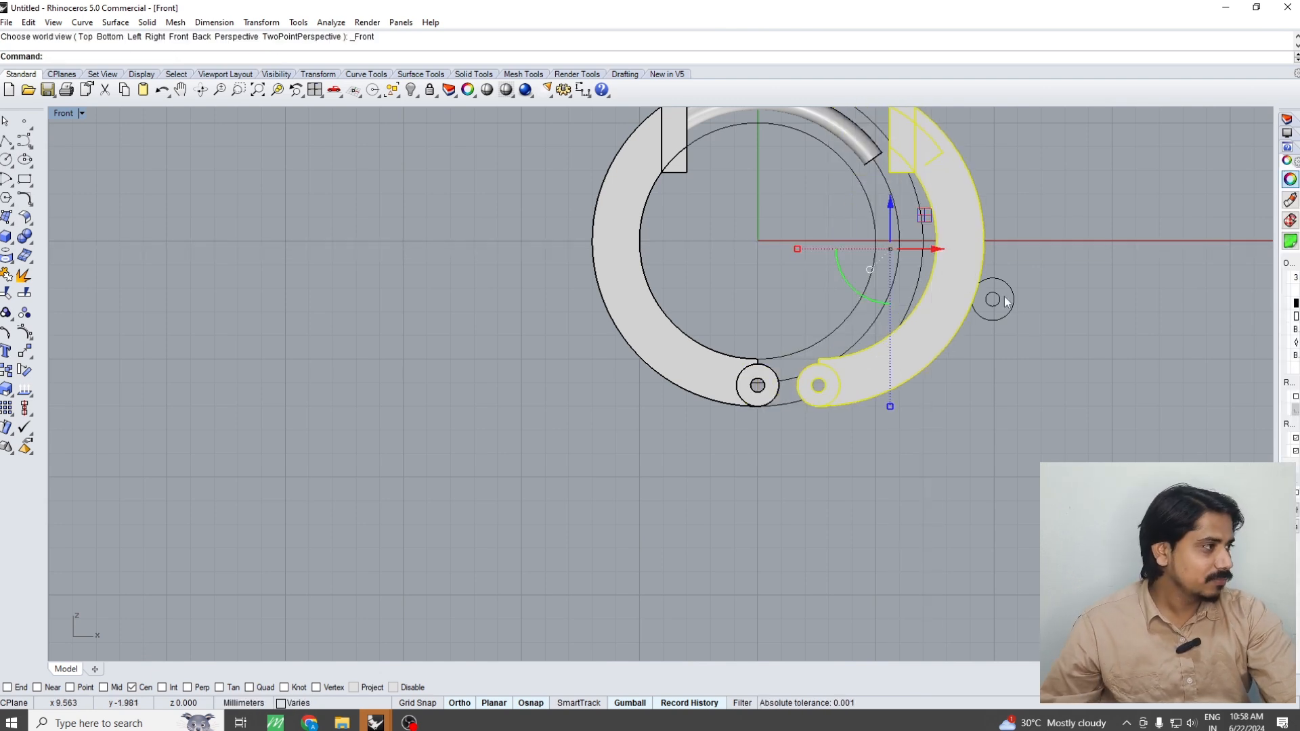
left_click(1023, 319)
scroll(948, 270, "down", 6)
key("ctrl+z")
key("Escape")
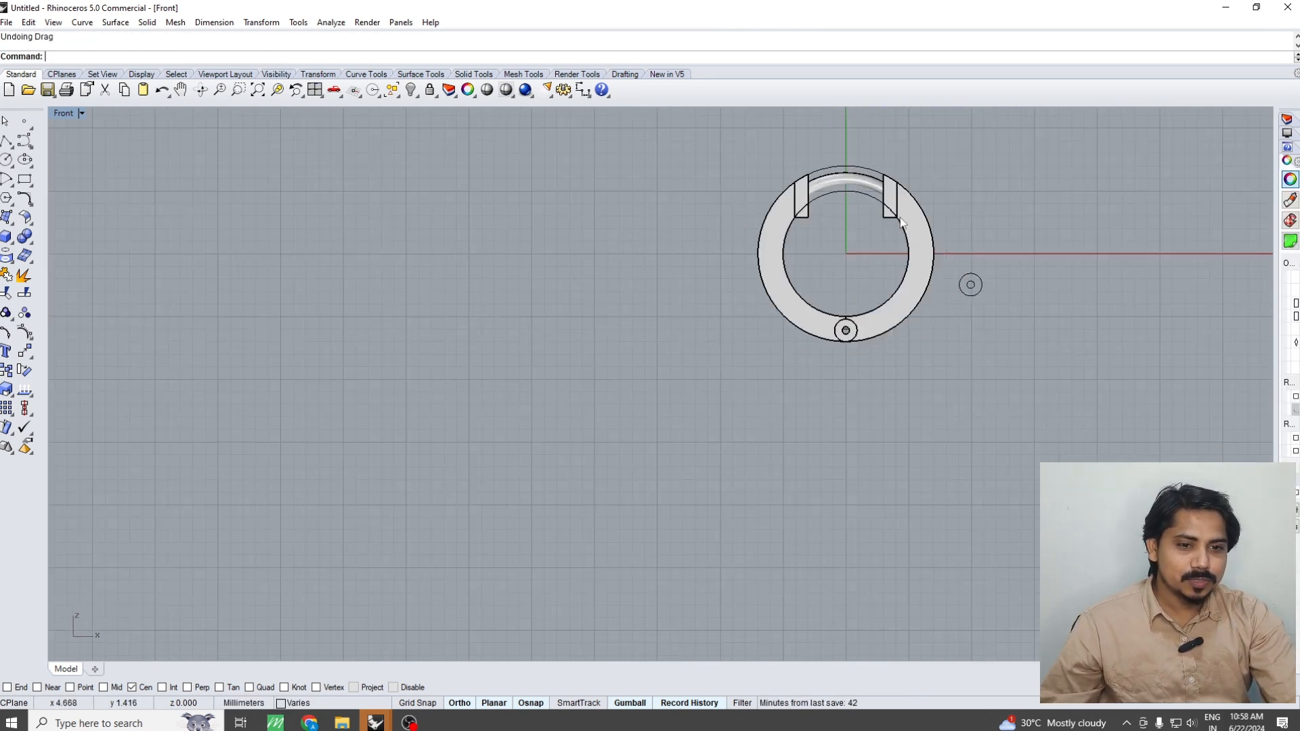
scroll(900, 222, "up", 3)
left_click(858, 171)
right_click_drag(865, 159, 865, 168)
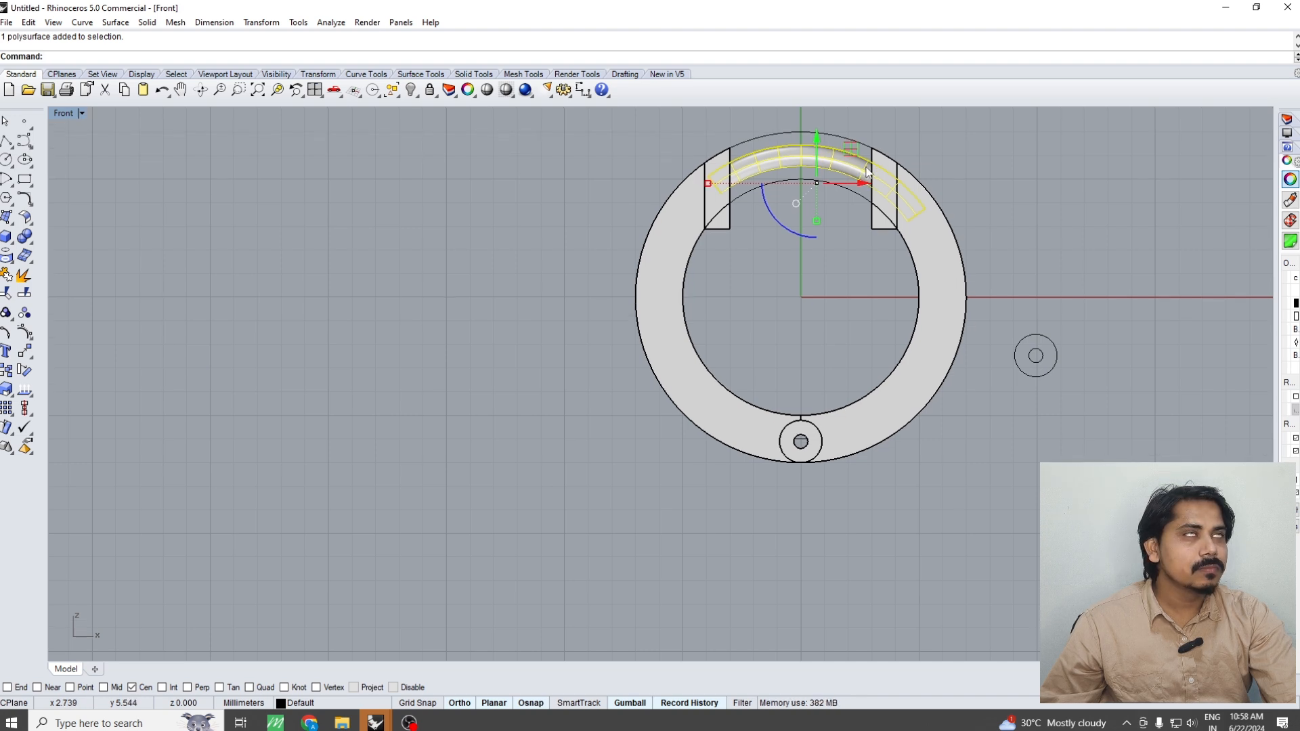
left_click(893, 227)
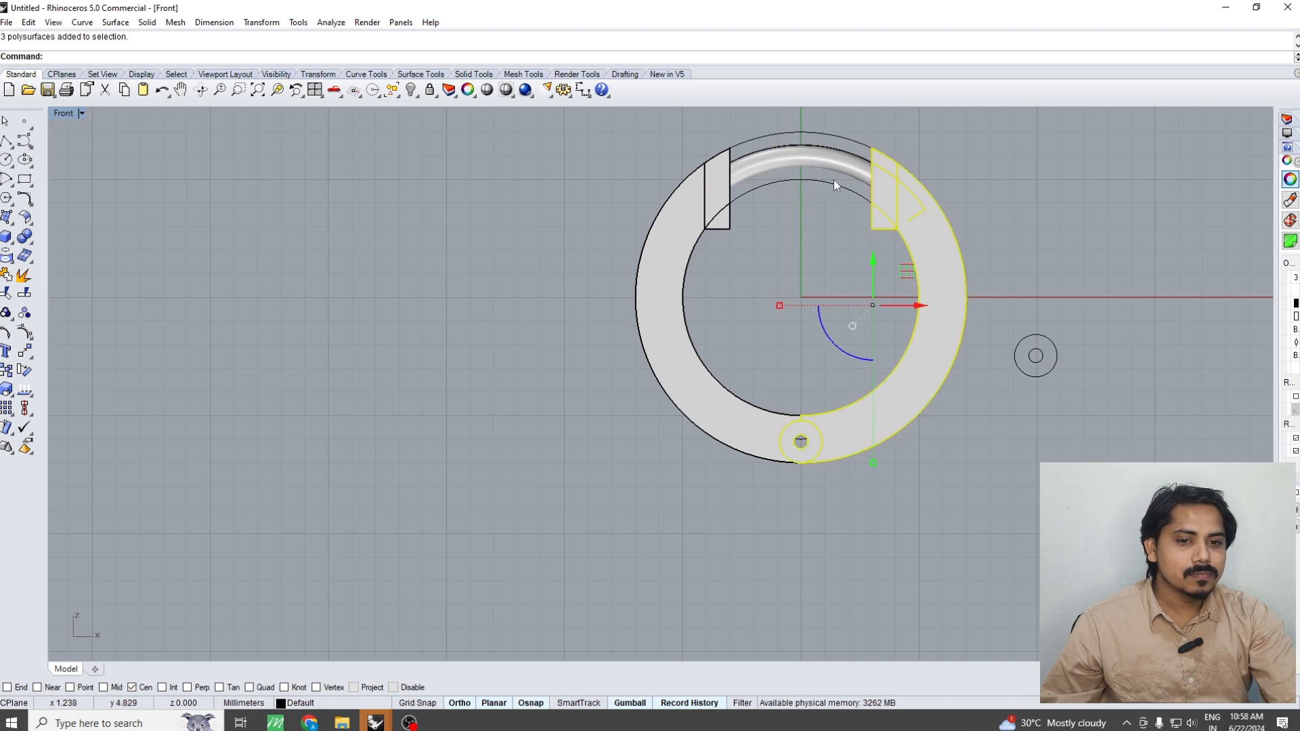
left_click(810, 165)
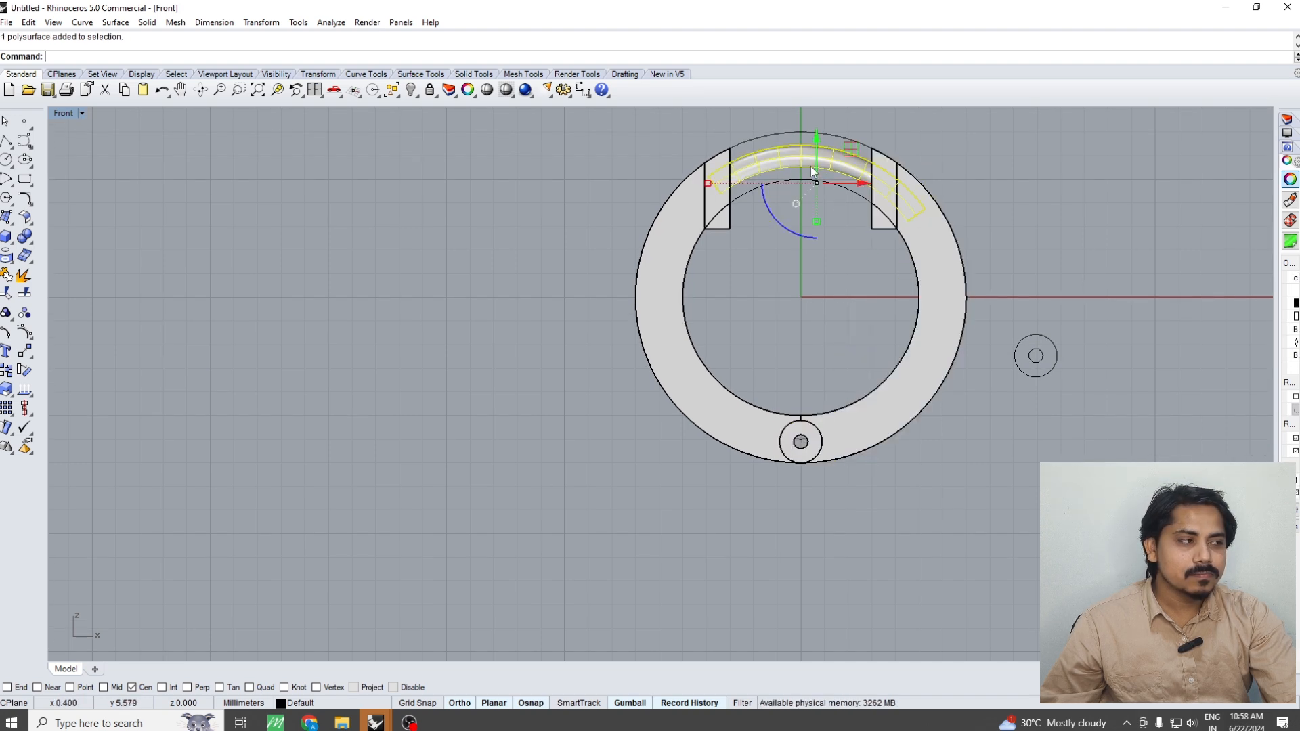
Move the grouped right half 5 mm horizontally away from the left half
left_click(897, 214)
scroll(898, 216, "down", 2)
right_click_drag(927, 225, 722, 262)
type("m")
key("Return")
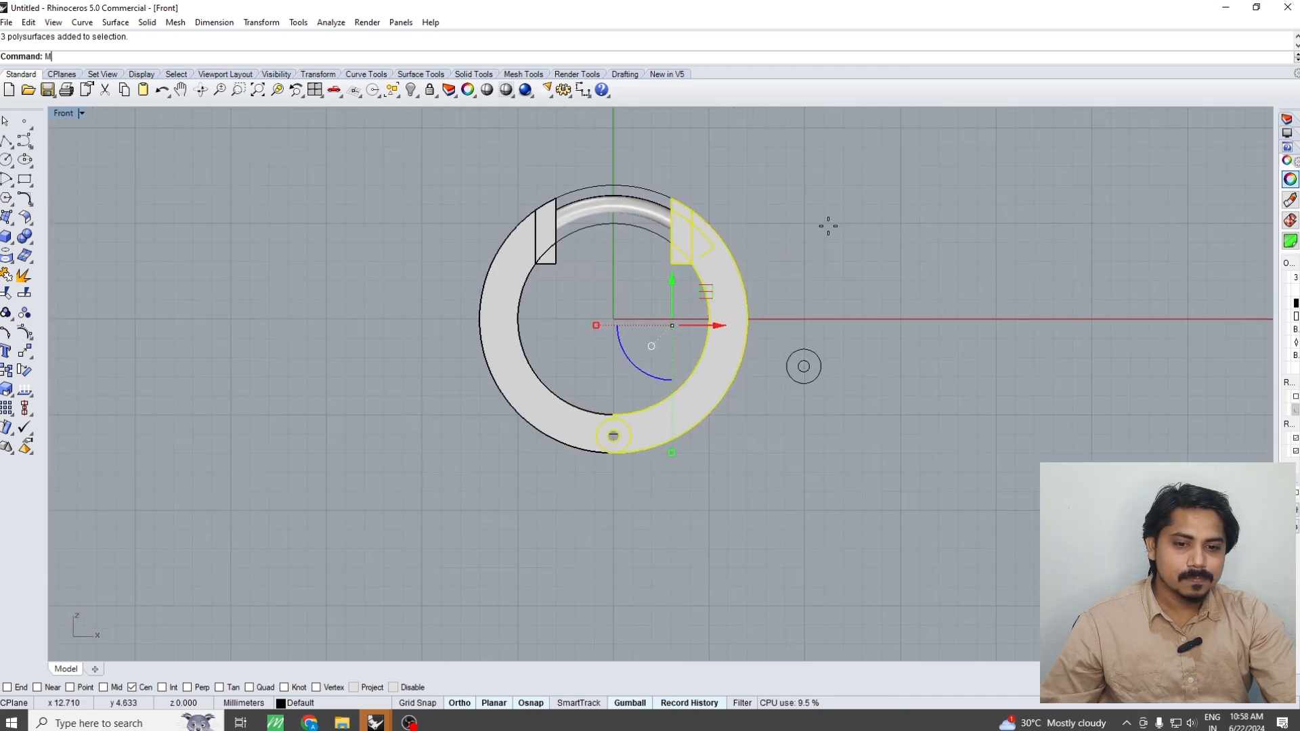
left_click(823, 223)
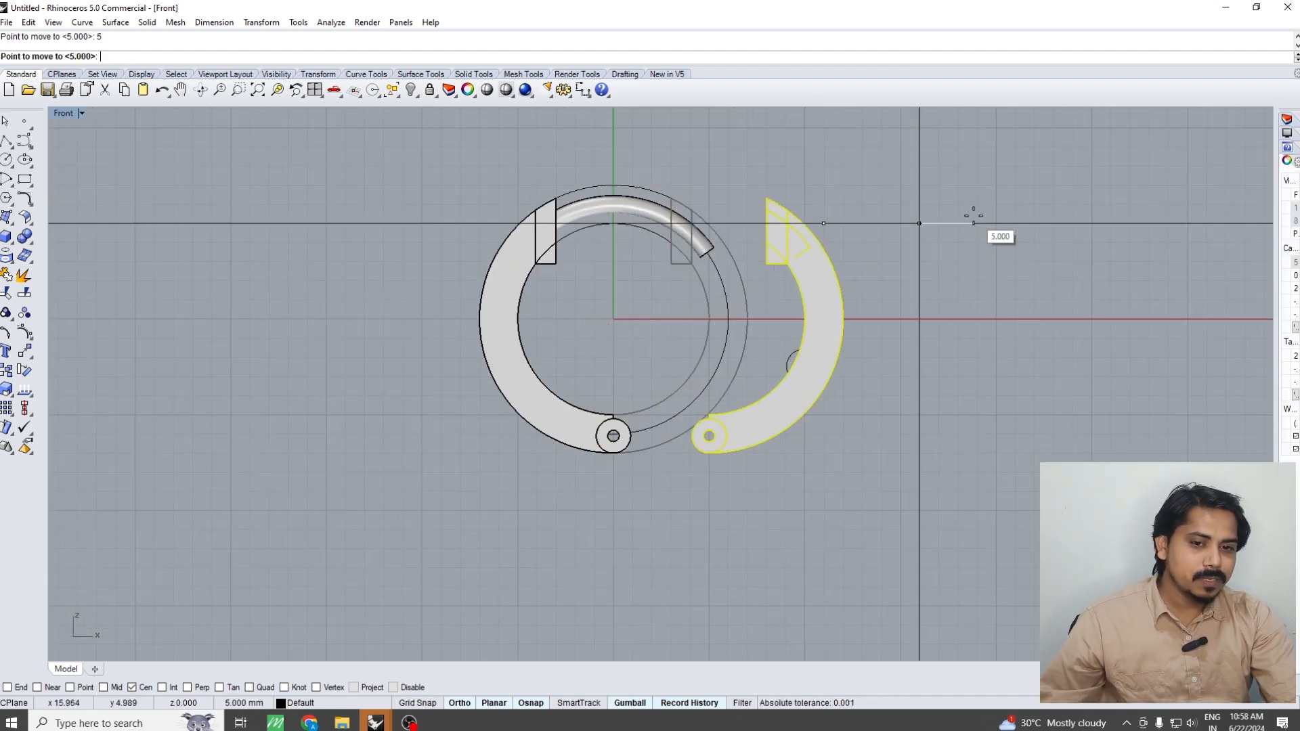
key("Return")
Hide the ring's outer, inner and mean construction curves, leaving the two halves and pipe displayed
key("F1")
left_click(755, 259)
key("F4")
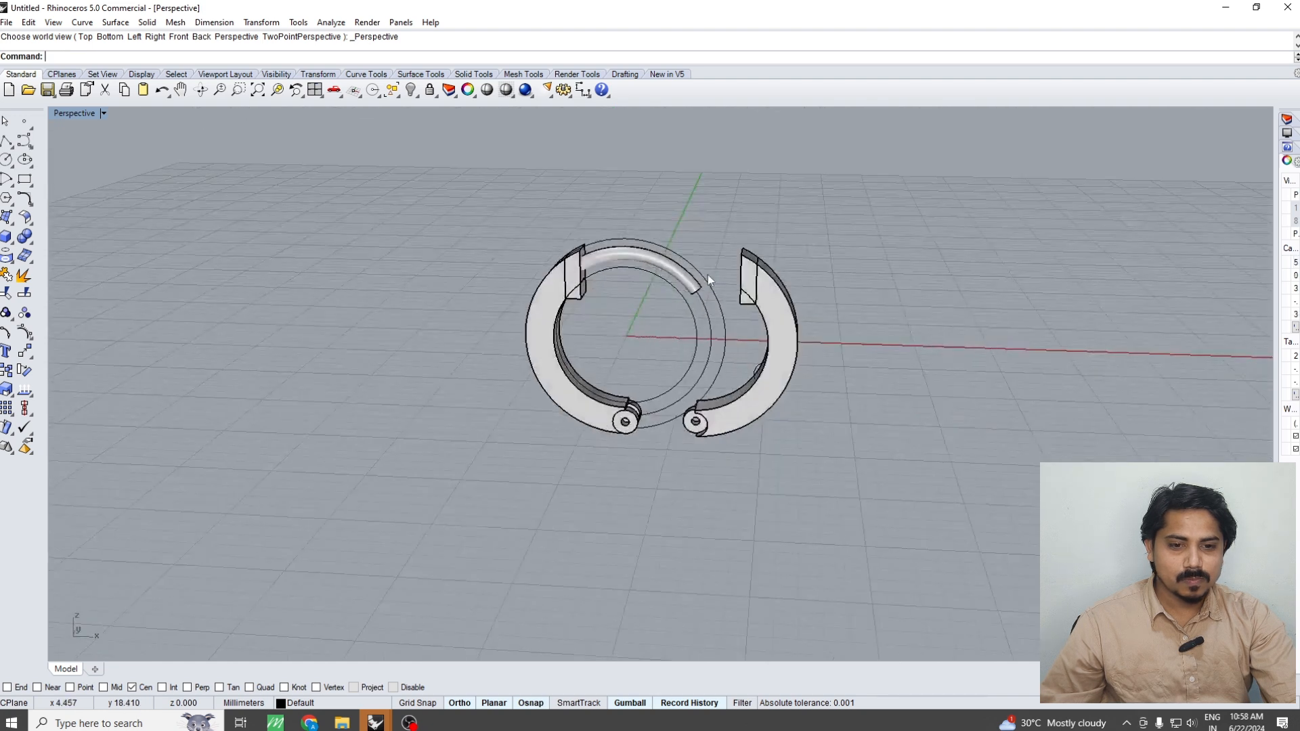
scroll(707, 273, "up", 6)
left_click_drag(762, 371, 684, 401)
scroll(693, 365, "down", 4)
key("ctrl+g")
key("ctrl+h")
scroll(782, 361, "up", 2)
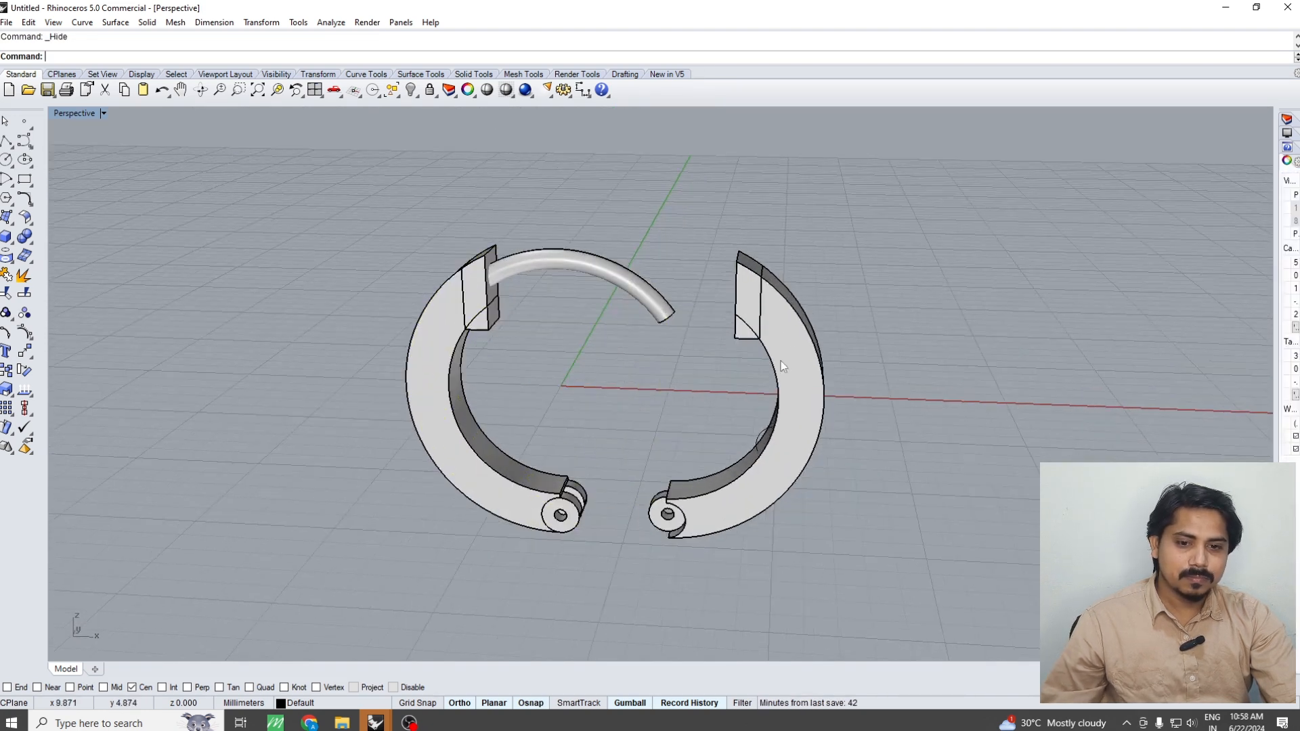
Select both ring halves together with the pipe and group them
left_click(783, 363)
left_click(555, 260, "shift")
key("ctrl+g")
left_click(619, 230)
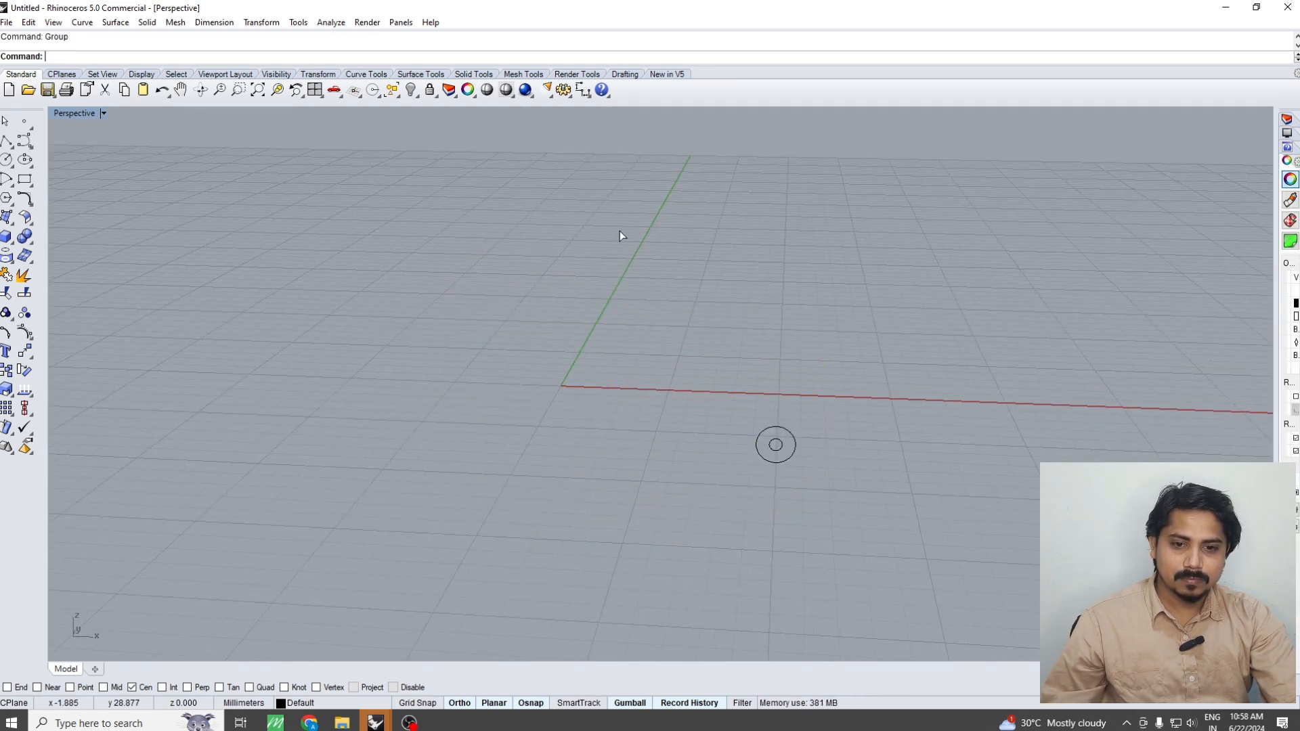
Start exporting the selected ring parts as a Rhino 5 3D model into the classes folder on drive G
left_click(6, 22)
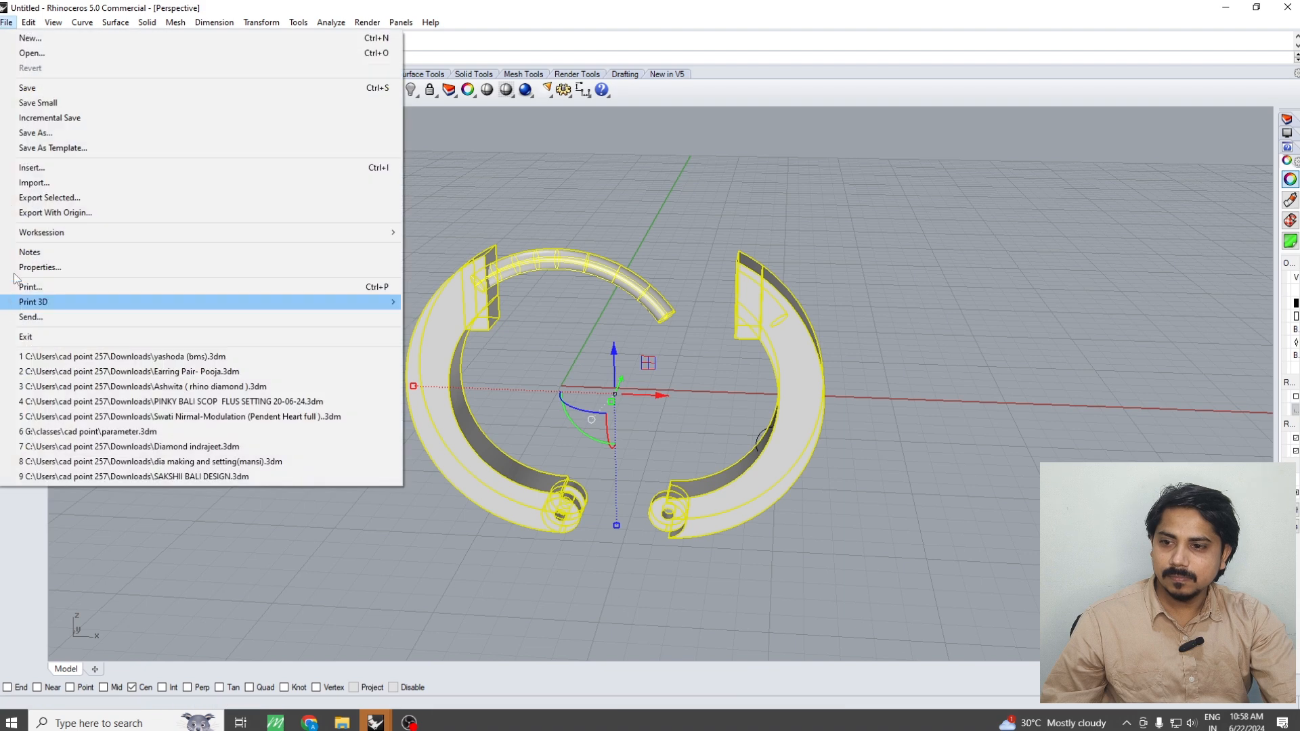
left_click(38, 199)
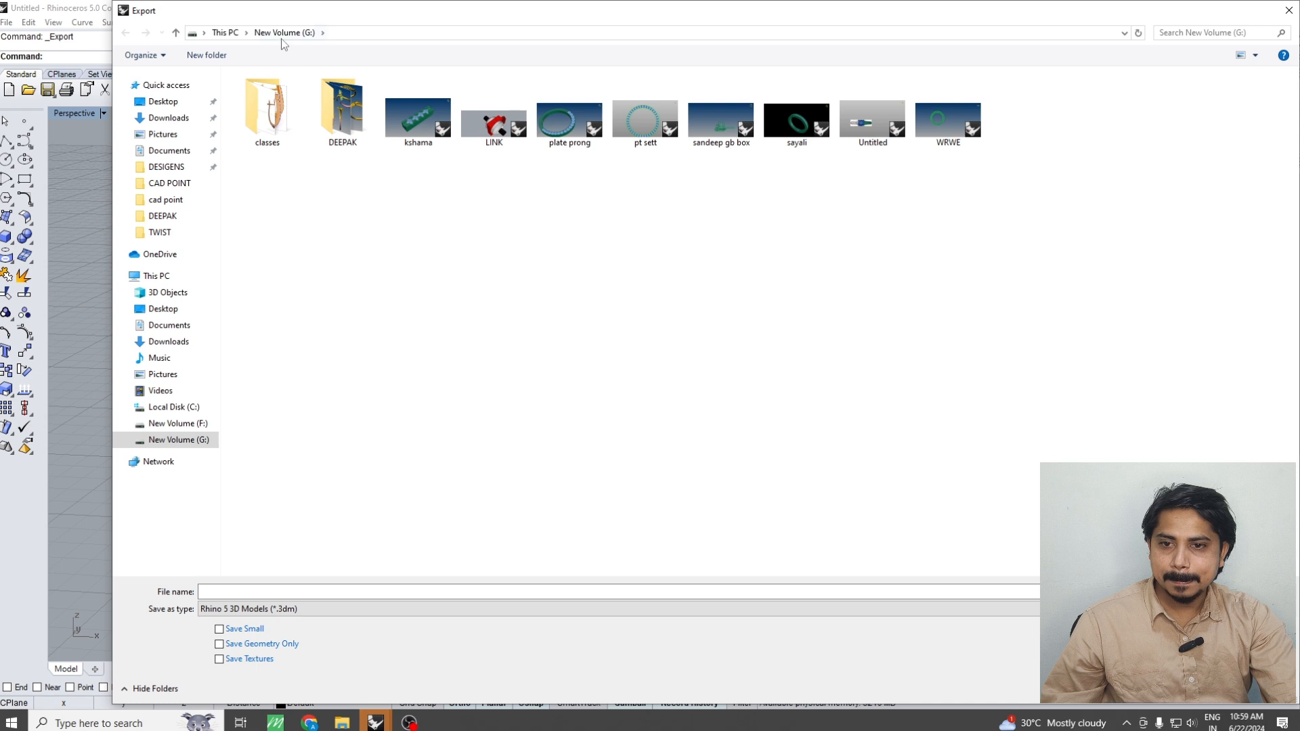
left_click(178, 423)
left_click(178, 439)
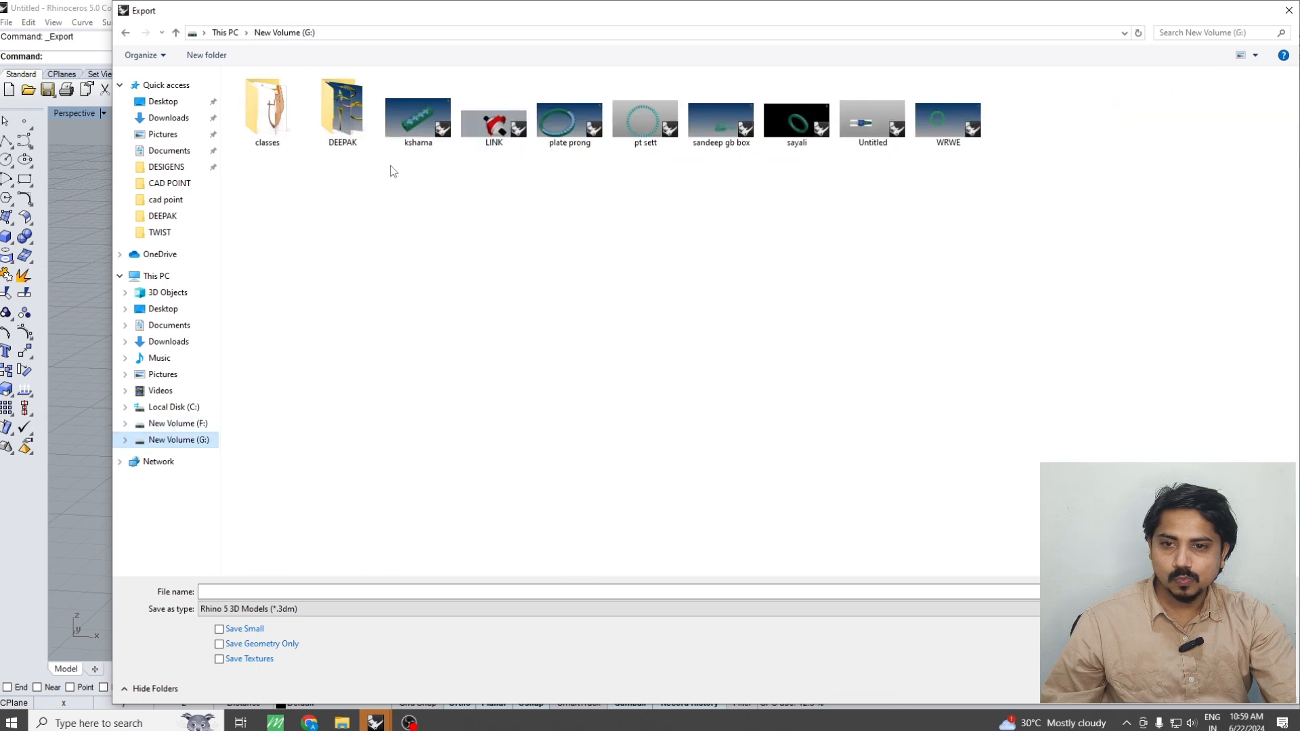
double_click(268, 112)
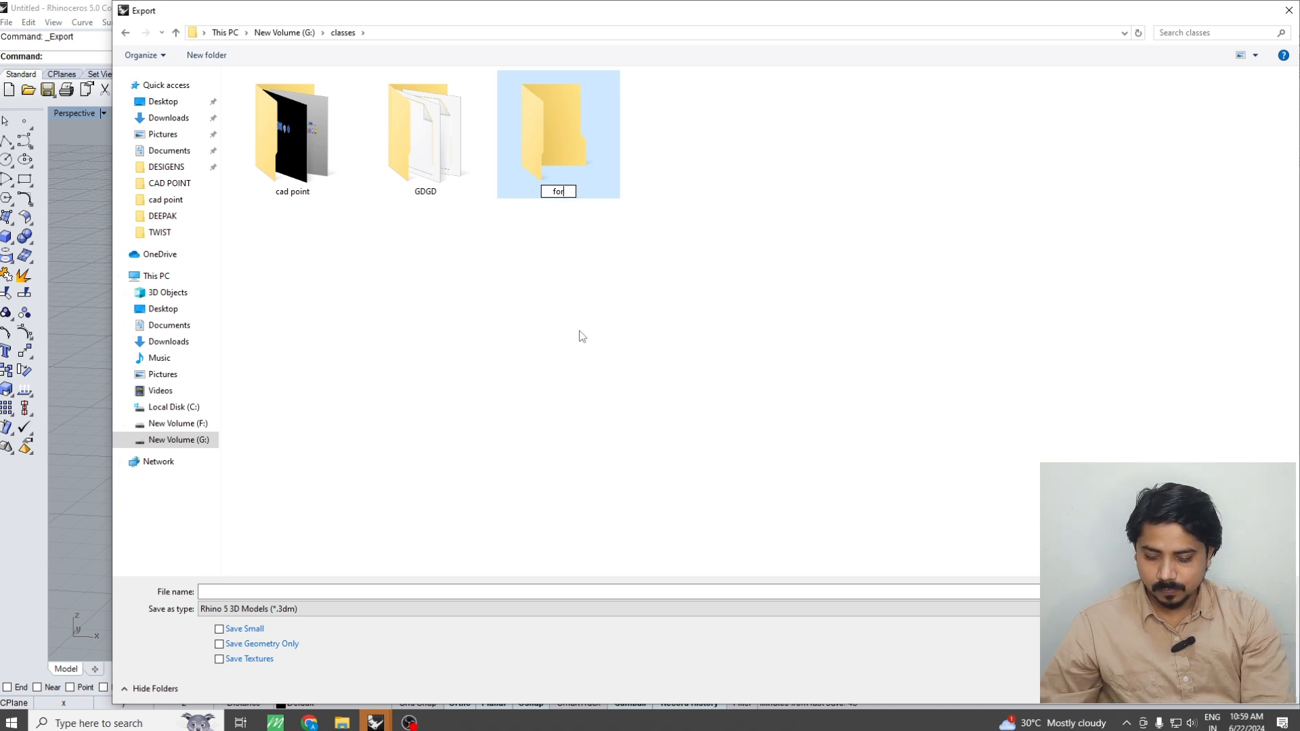
Name the new folder "For cam" inside the classes folder and open it as the export location
type("m")
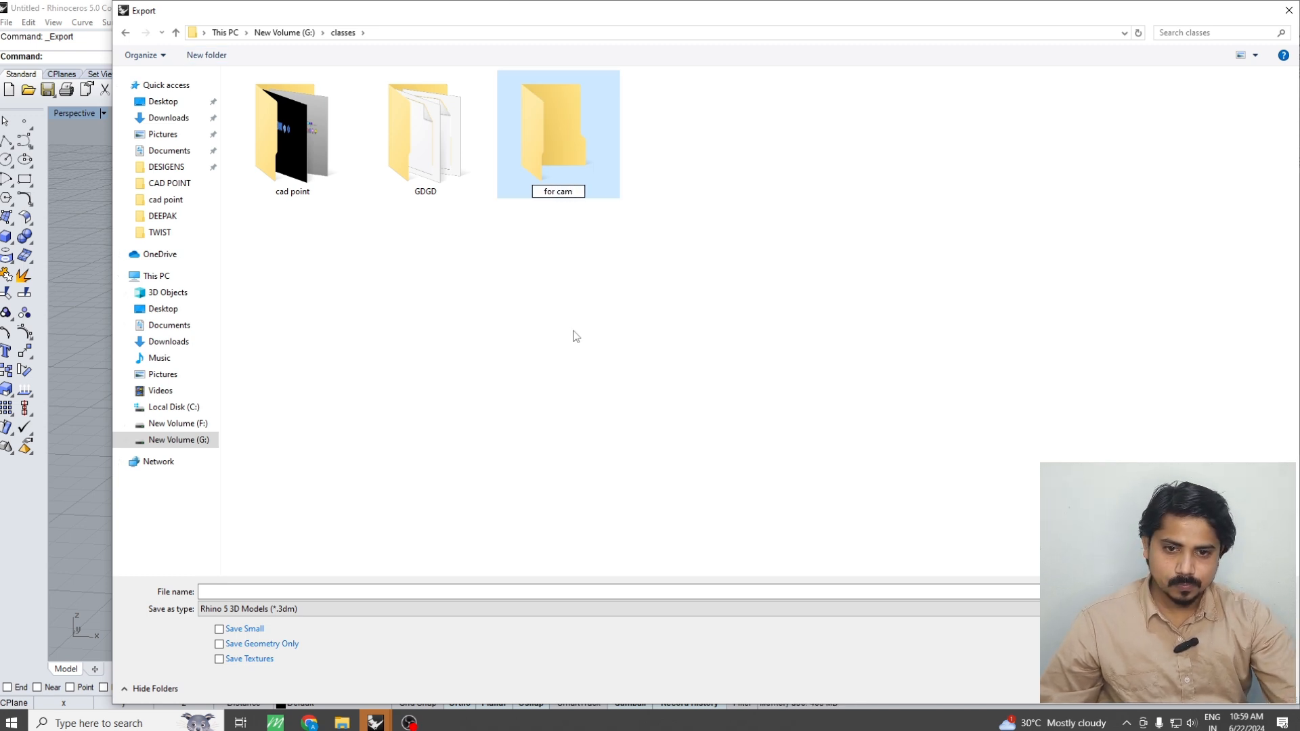
key("BackSpace")
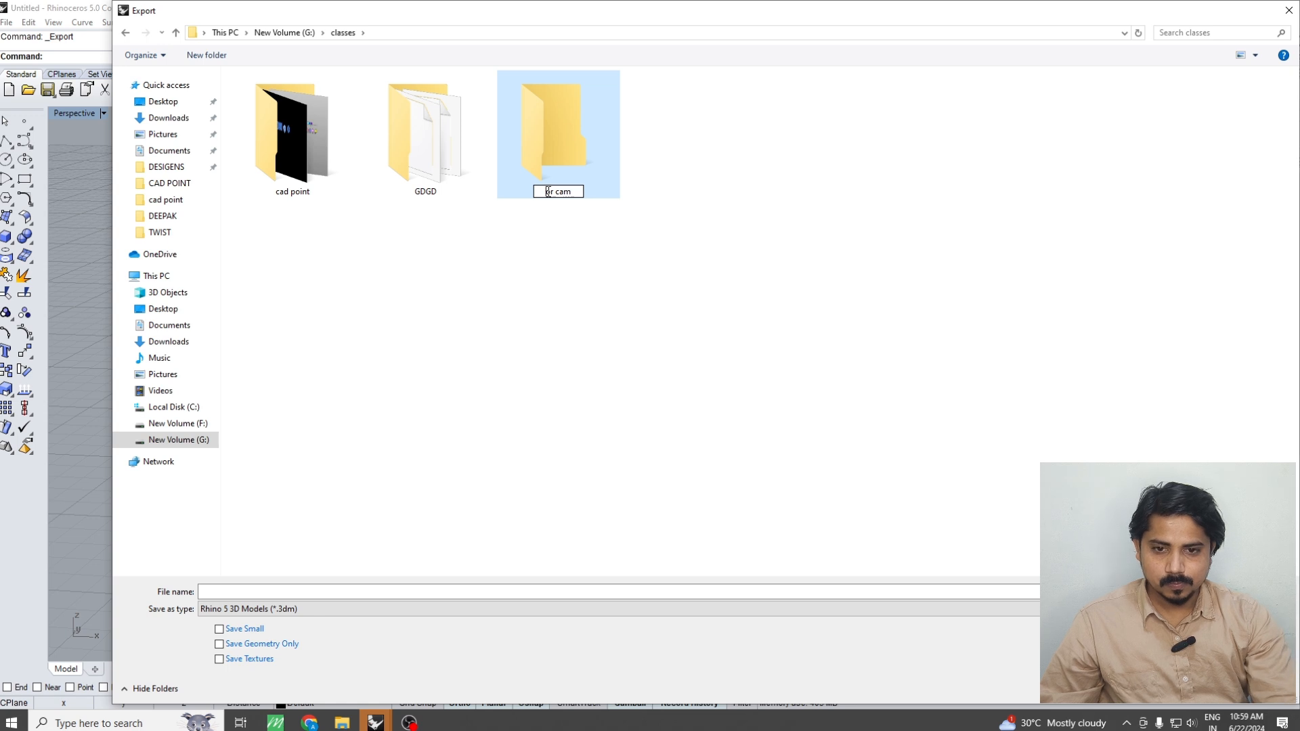
type("F")
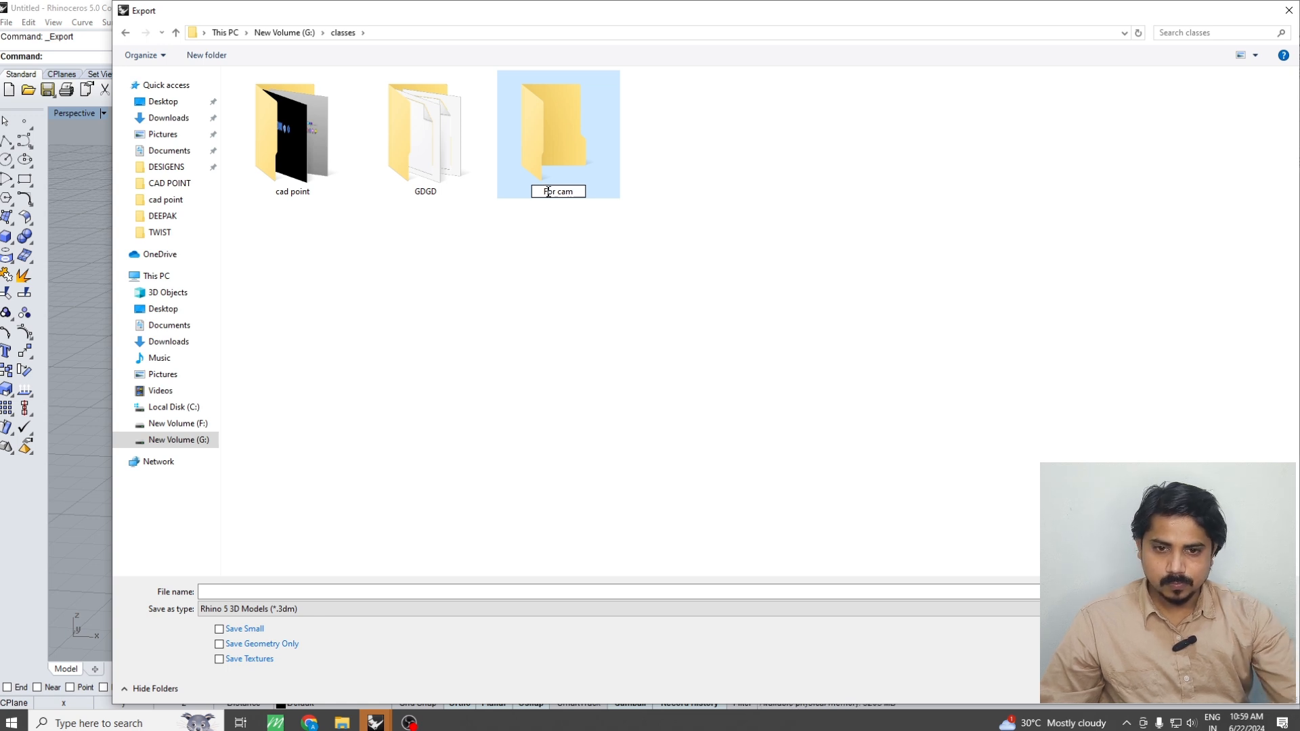
double_click(563, 129)
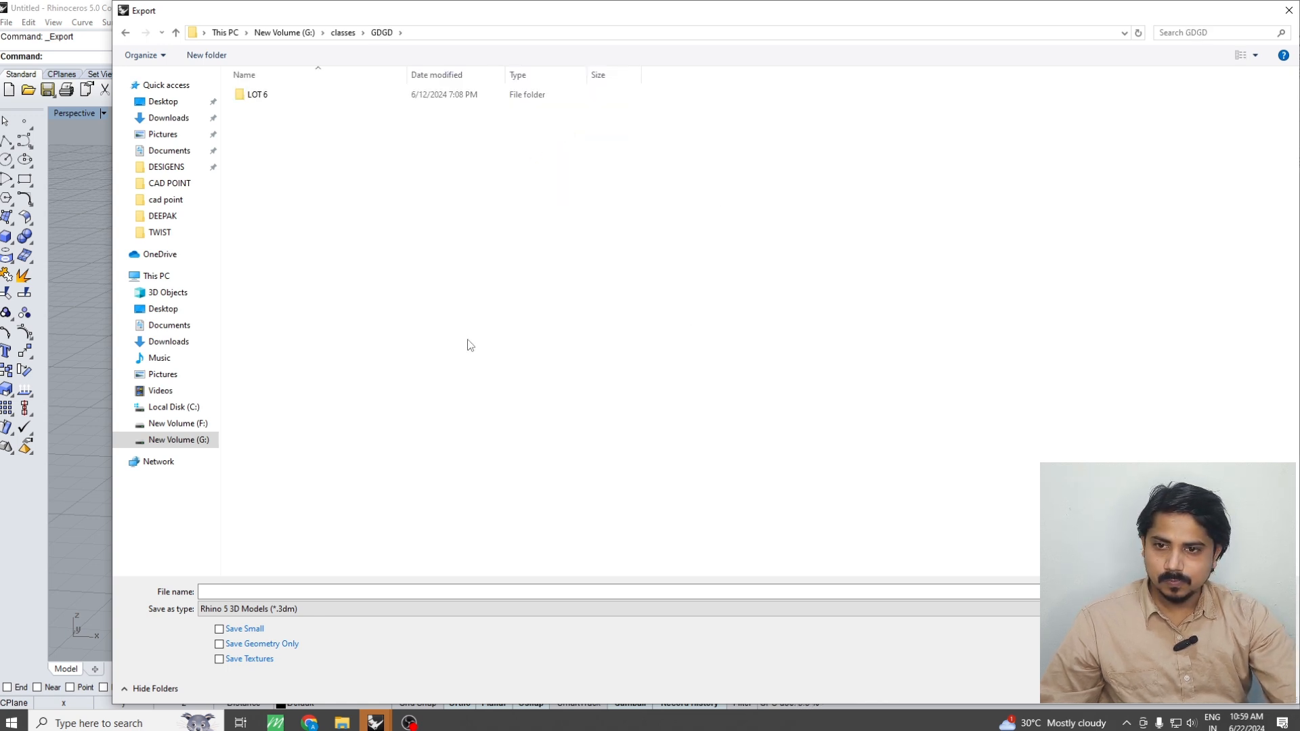
key("BackSpace")
double_click(413, 149)
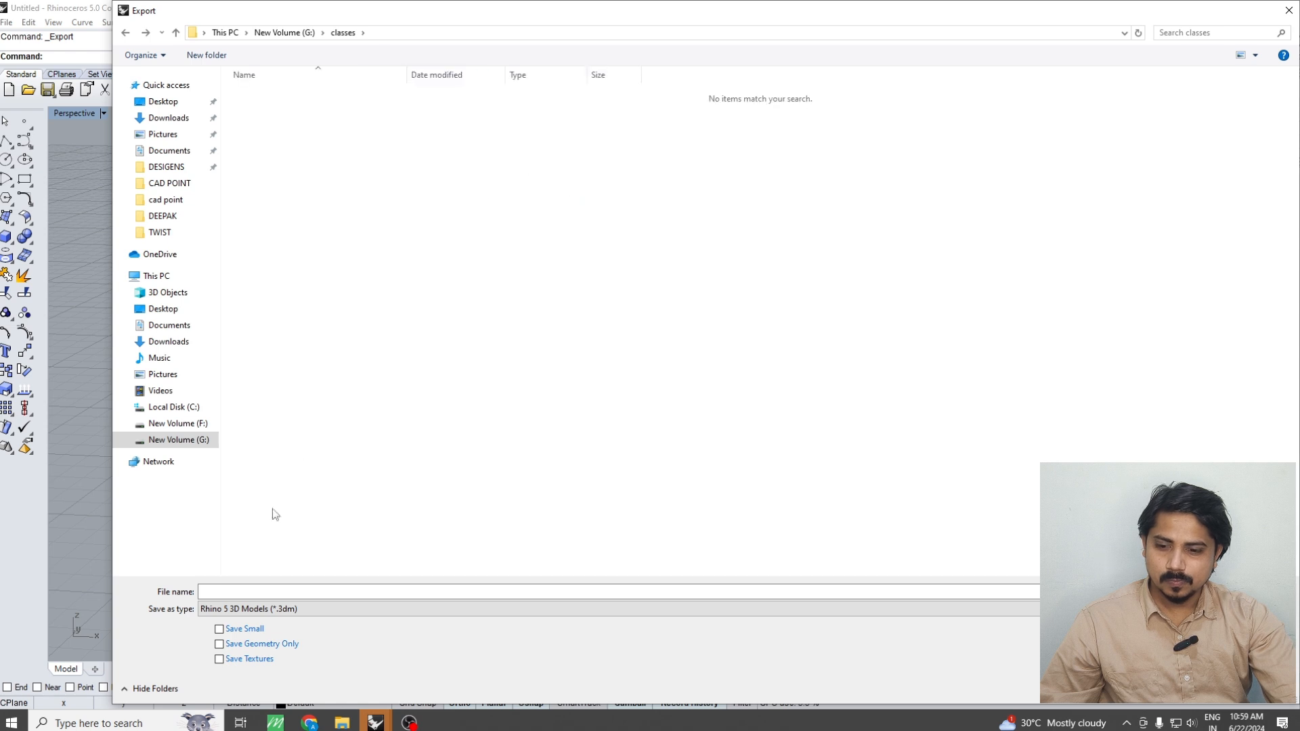
Name the export file BAALI and set its file type to STL (Stereolithography)
left_click(231, 592)
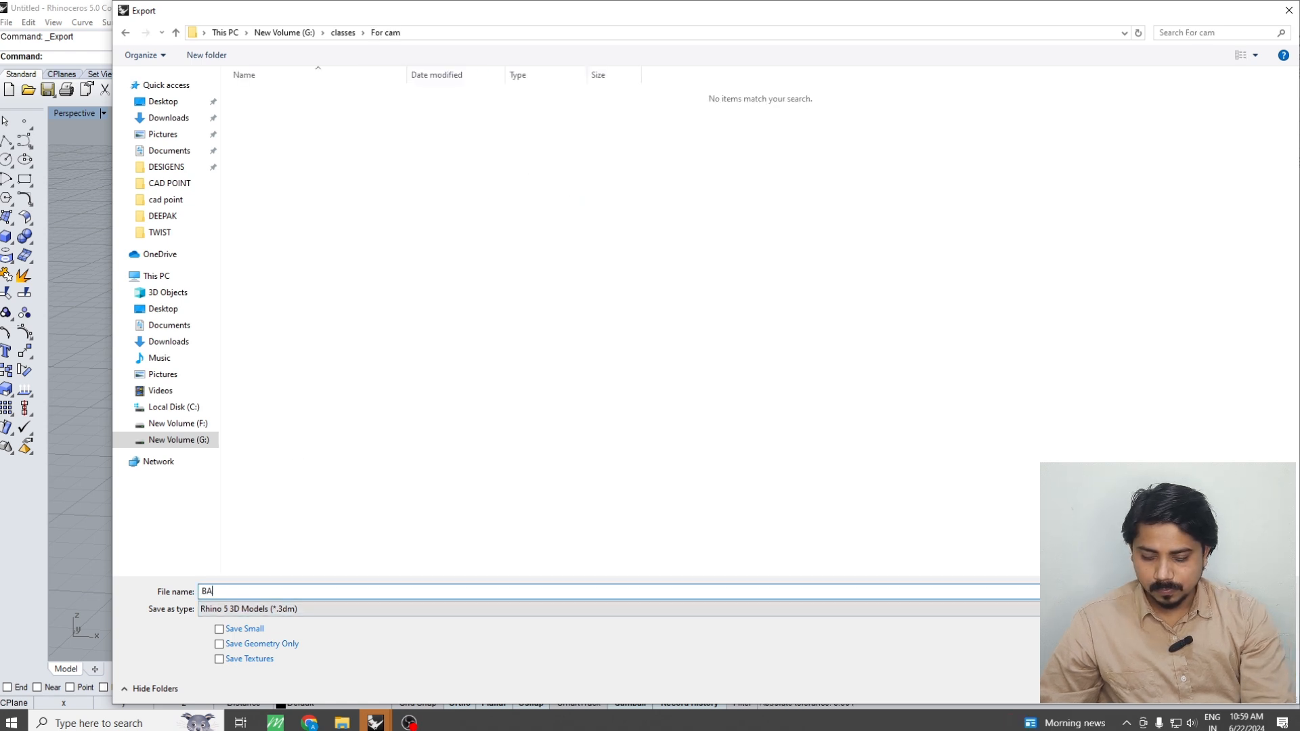
type("BAALI")
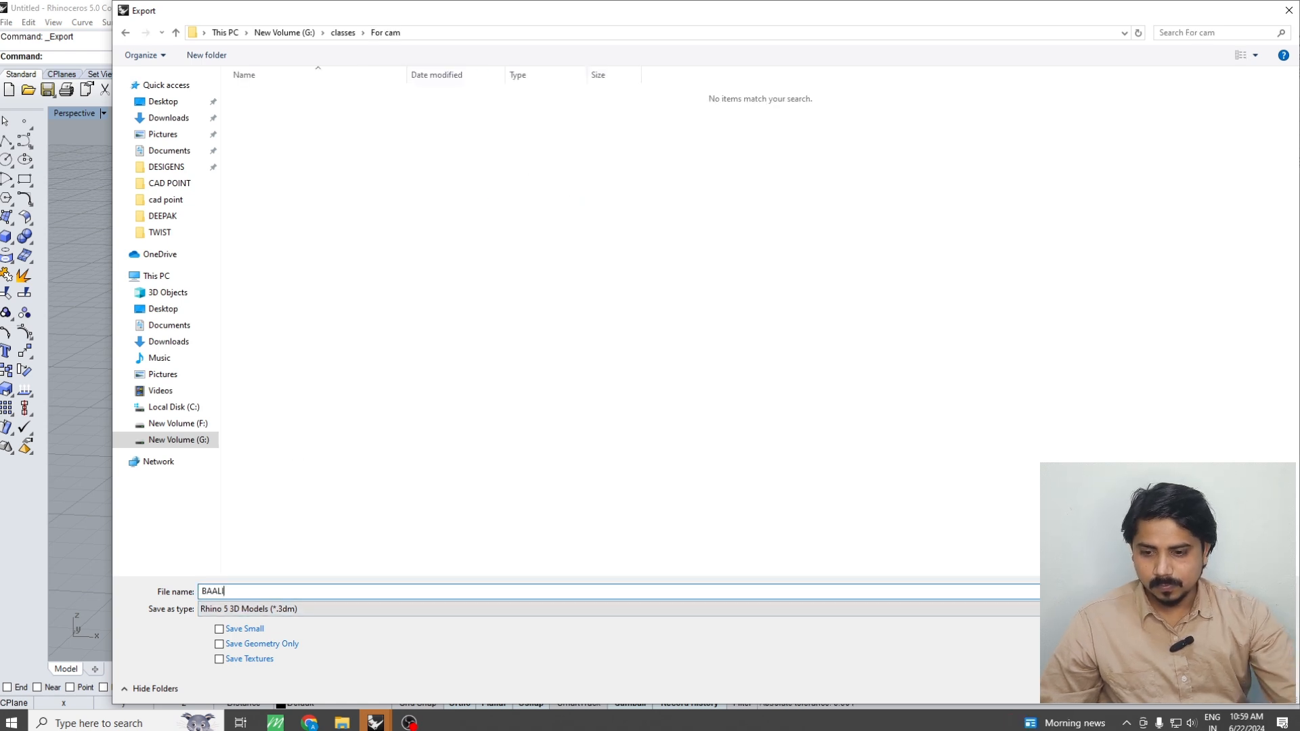
left_click(284, 610)
scroll(271, 528, "down", 3)
left_click(261, 596)
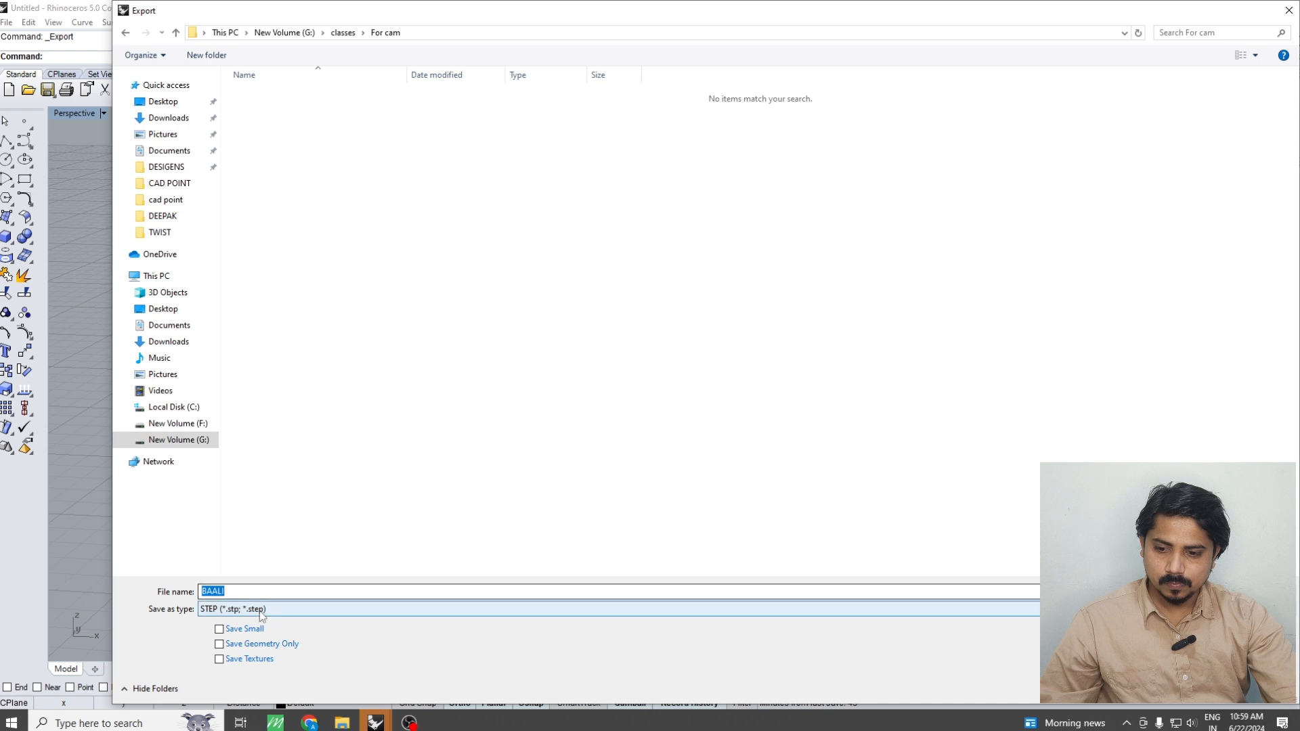
left_click(261, 609)
left_click(252, 516)
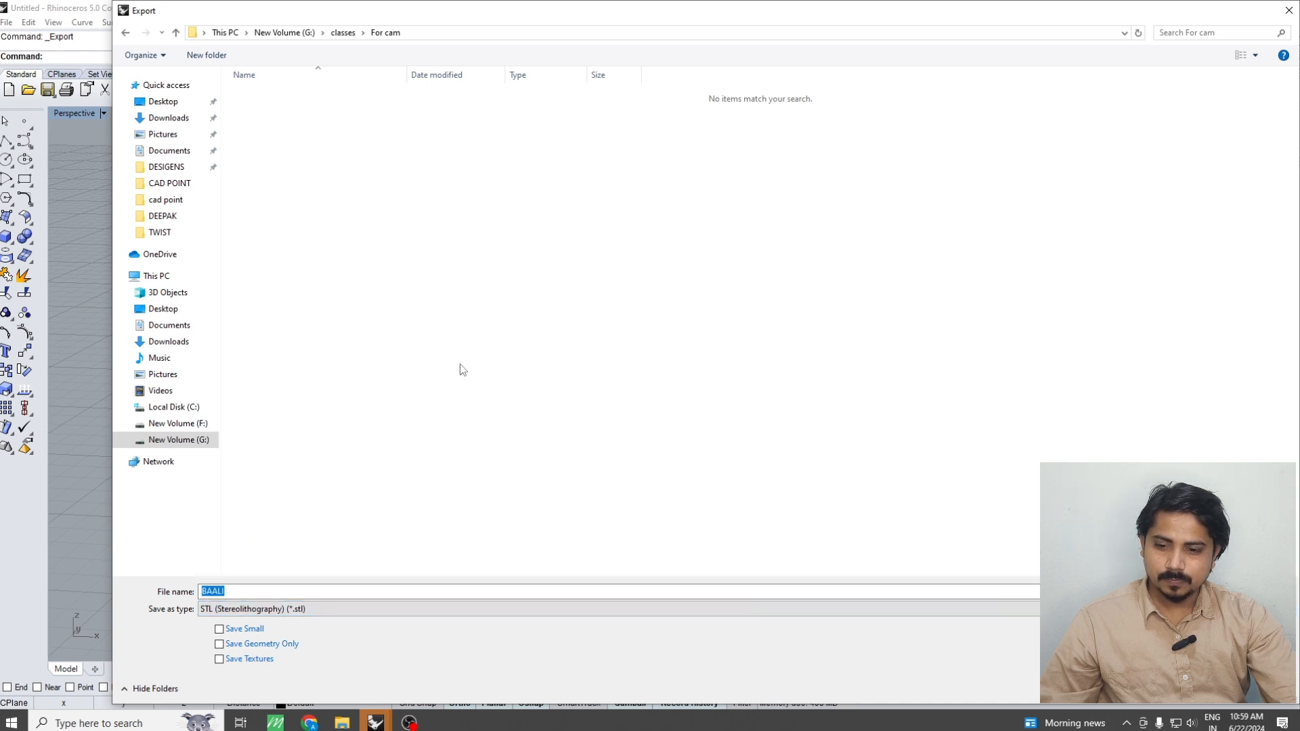
Export the ring parts with the default mesh settings as a Binary STL, with open objects included
key("Return")
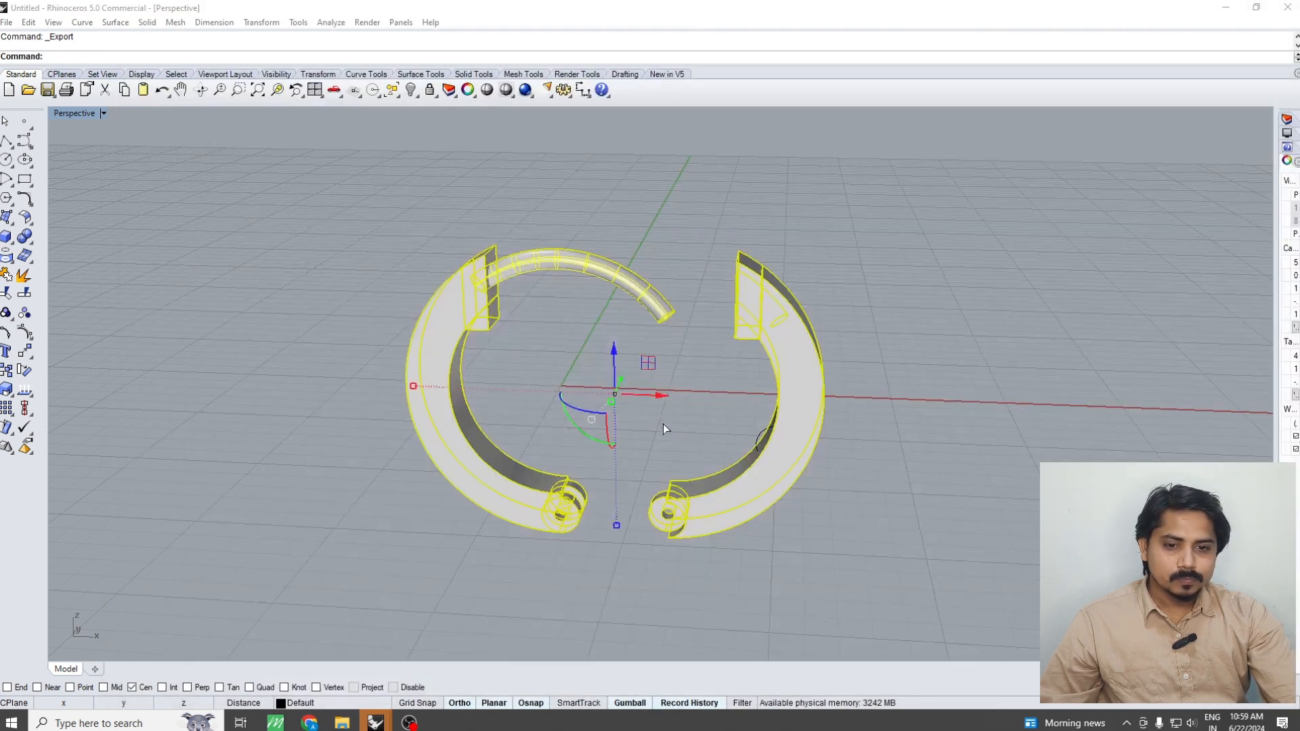
left_click(310, 327)
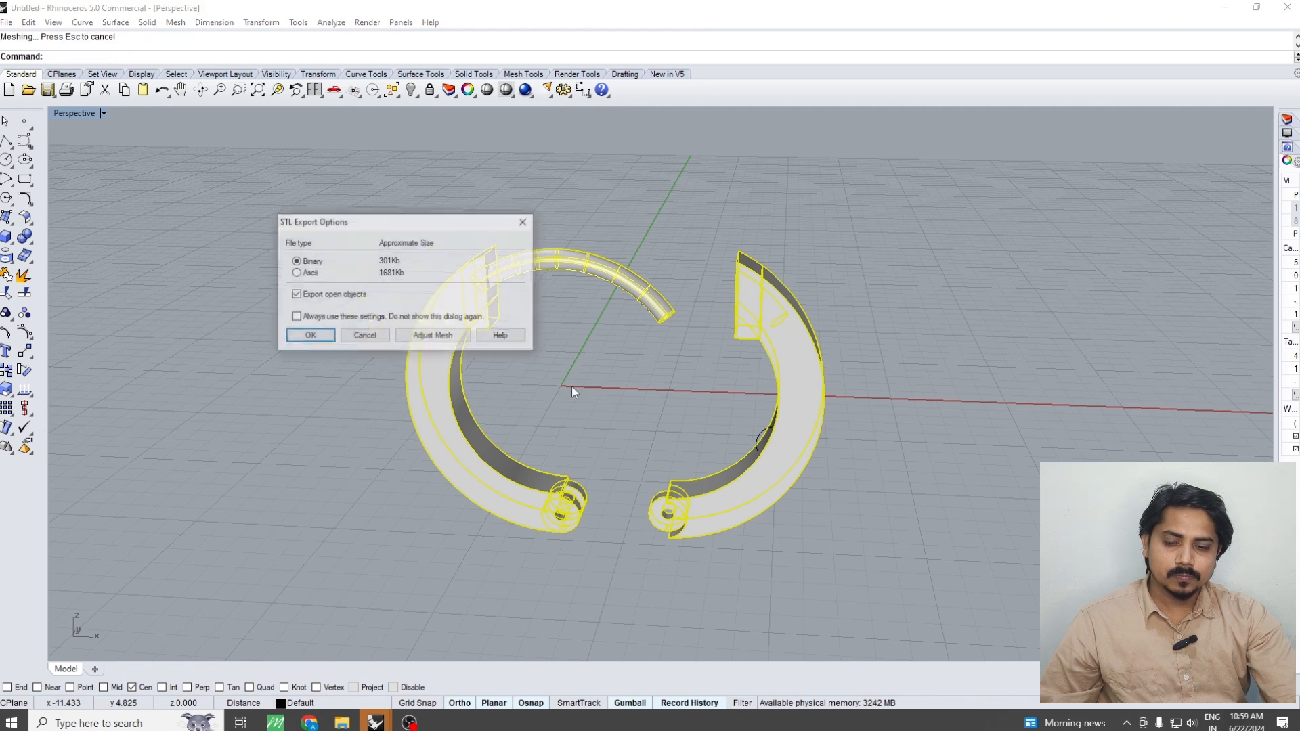
left_click(310, 336)
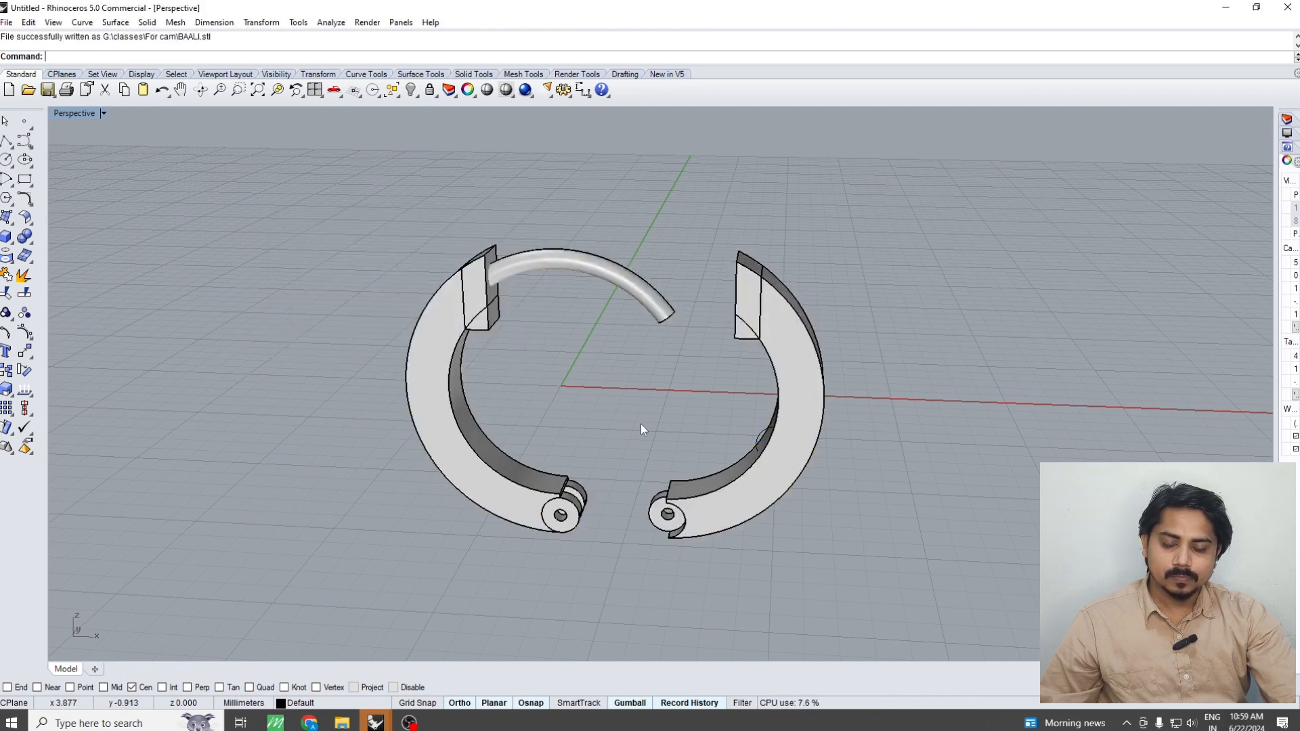
left_click(308, 723)
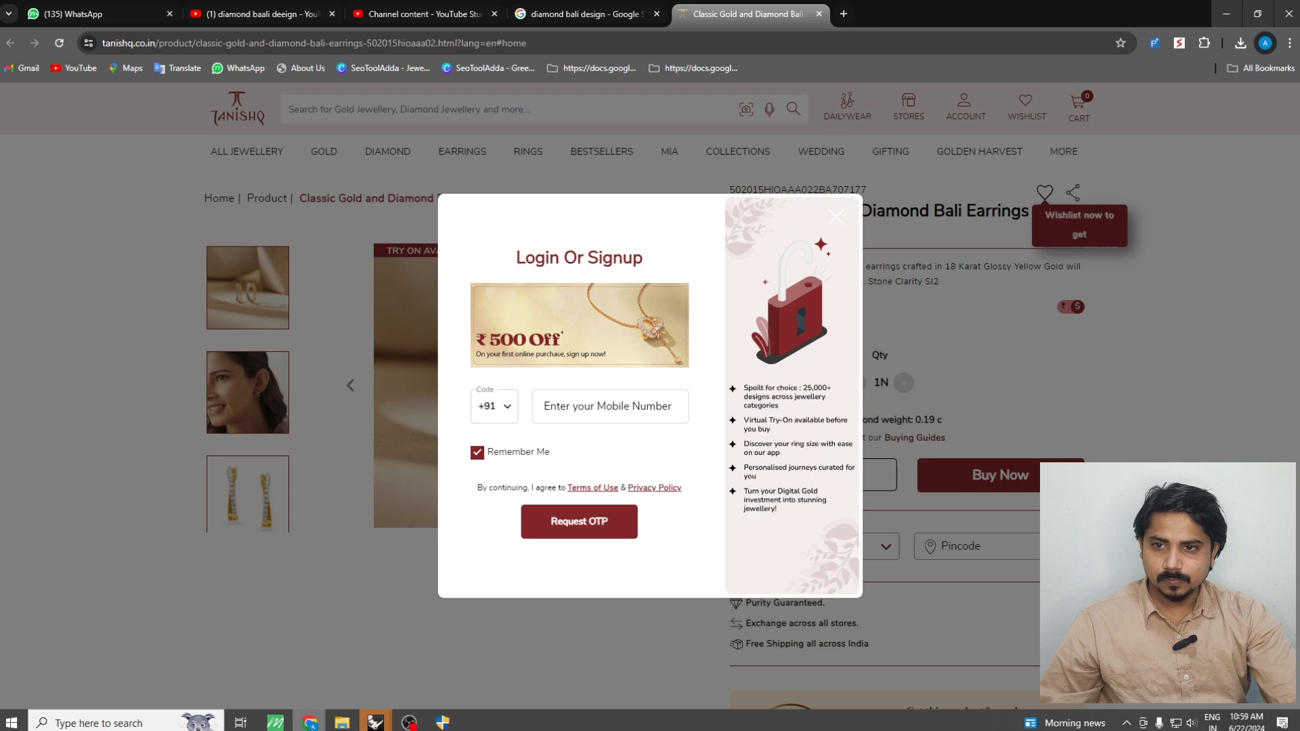
key("alt+Tab")
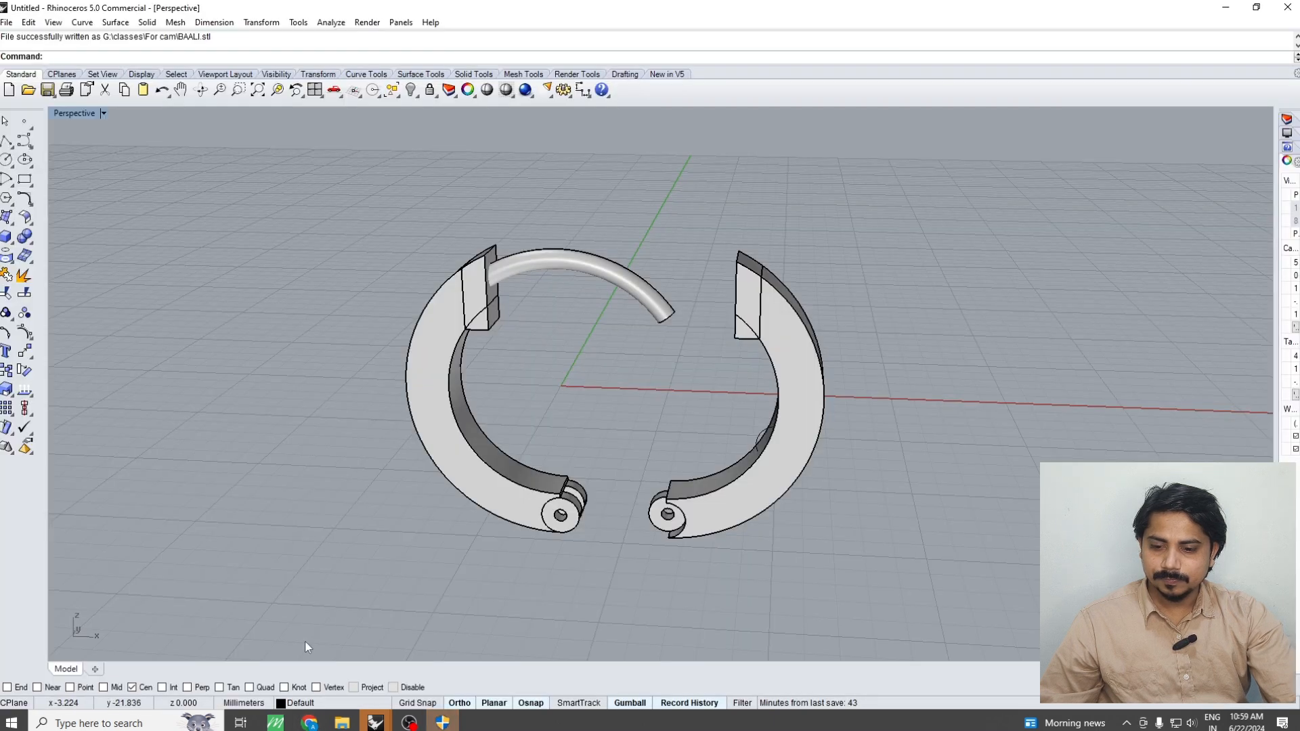
Delete the stray circle overlapping the inner side of the right ring half
right_click_drag(802, 271, 836, 258)
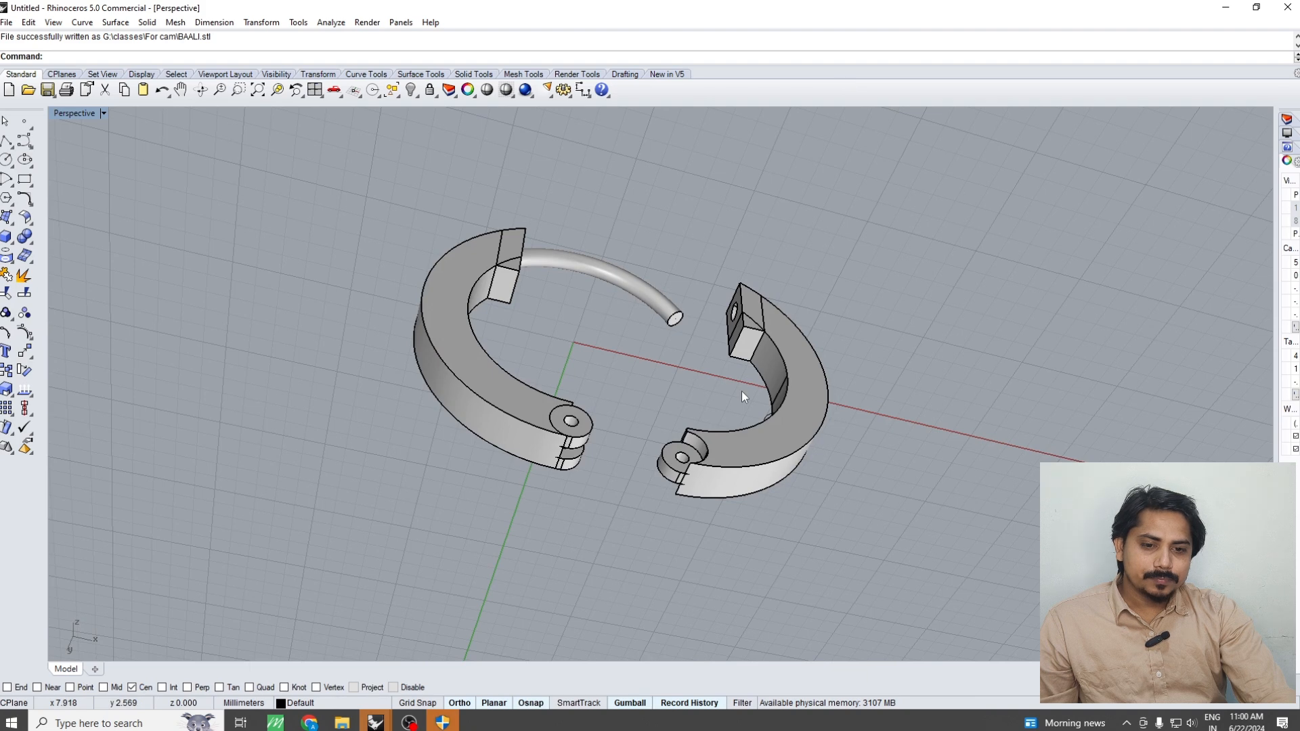
right_click_drag(742, 396, 779, 433)
scroll(786, 437, "up", 4)
left_click(769, 428)
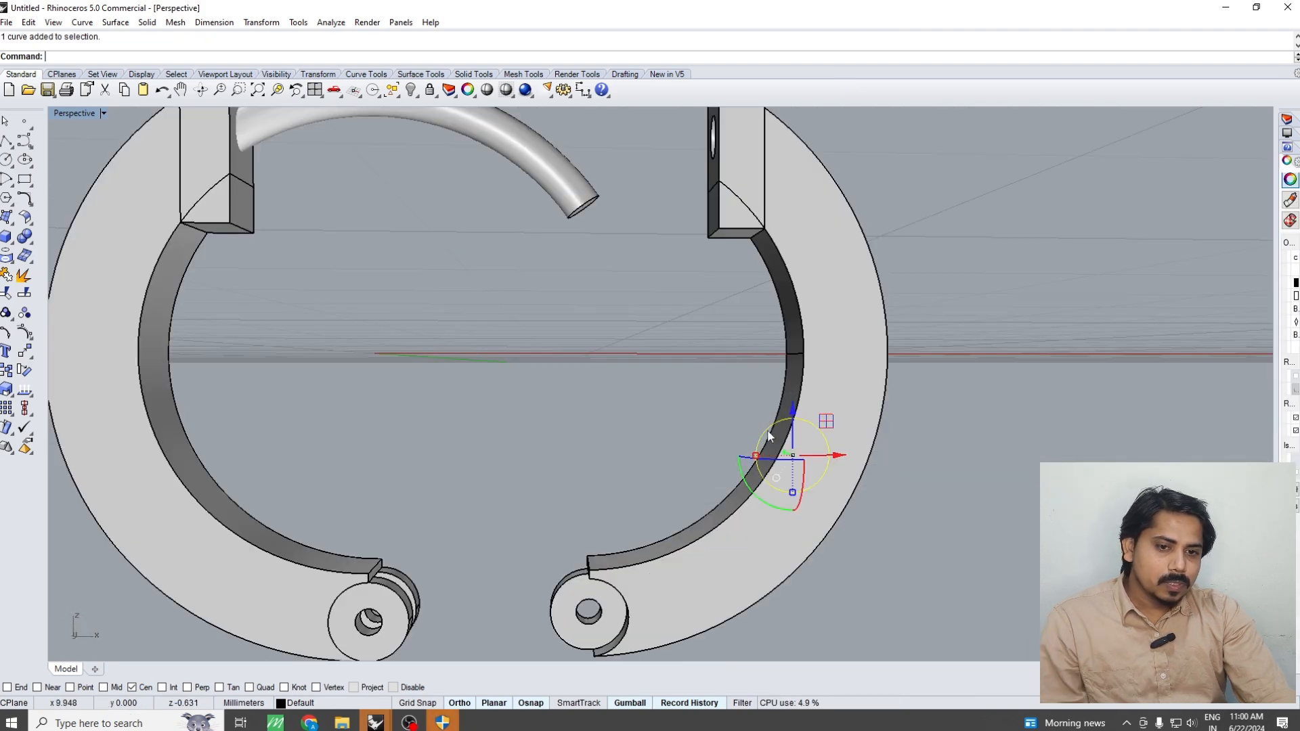
key("Delete")
scroll(758, 316, "down", 4)
right_click_drag(758, 315, 763, 354)
Move the right ring half 5 mm horizontally back against the left half to close the ring
key("ctrl+F2")
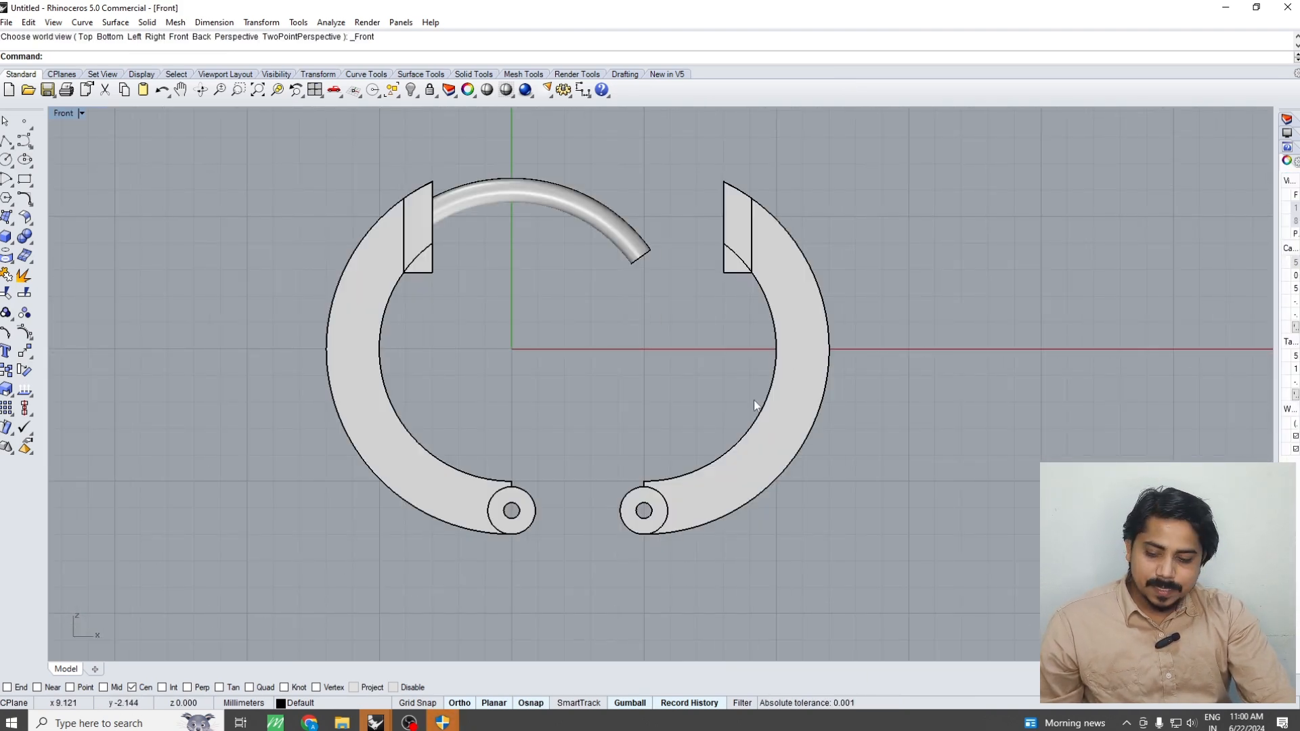
key("ctrl+F1")
key("ctrl+F4")
scroll(550, 464, "up", 5)
key("ctrl+a")
scroll(737, 410, "down", 5)
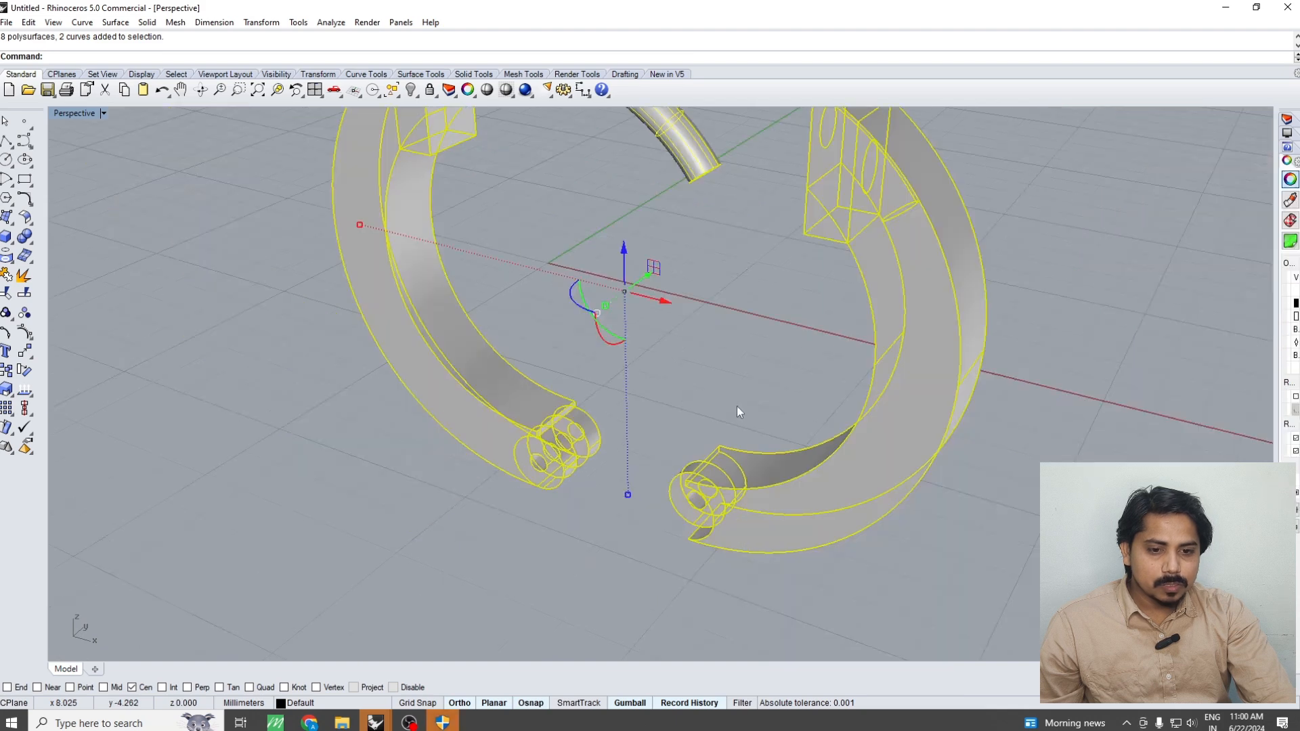
scroll(737, 407, "down", 3)
left_click(740, 459)
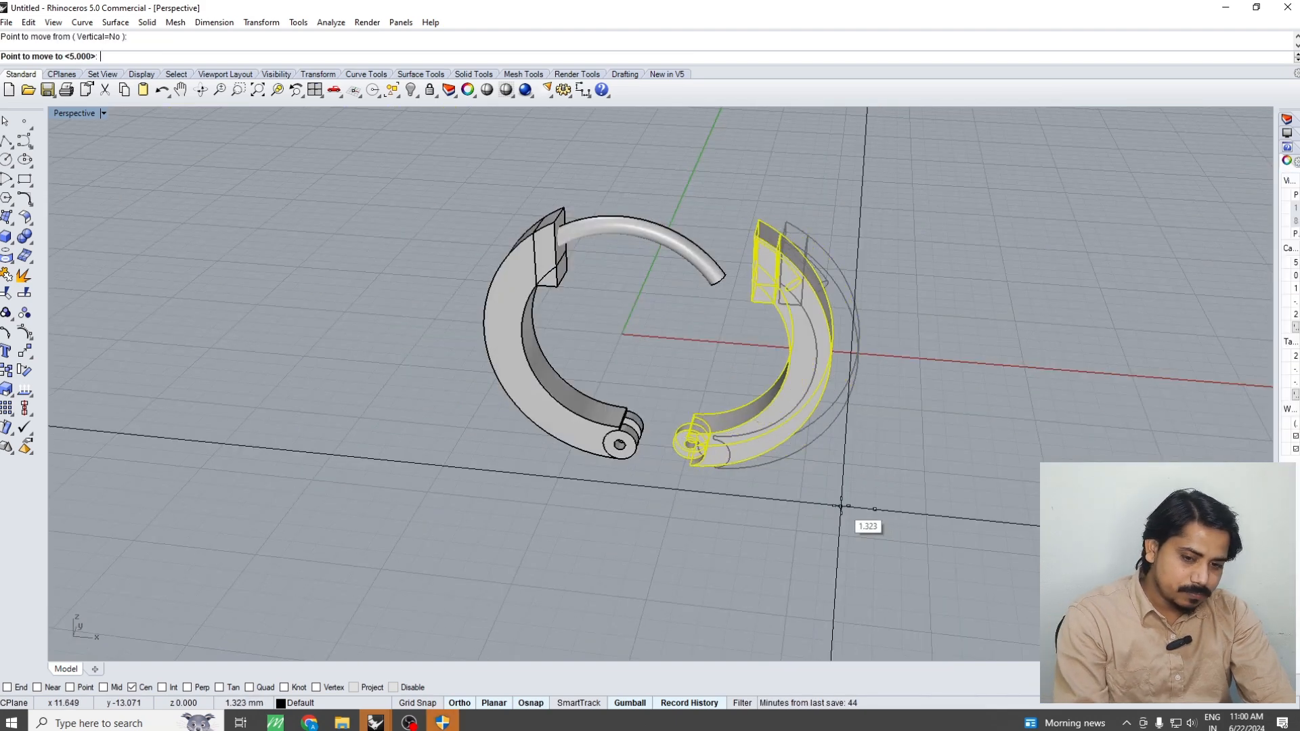
type("5")
key("Return")
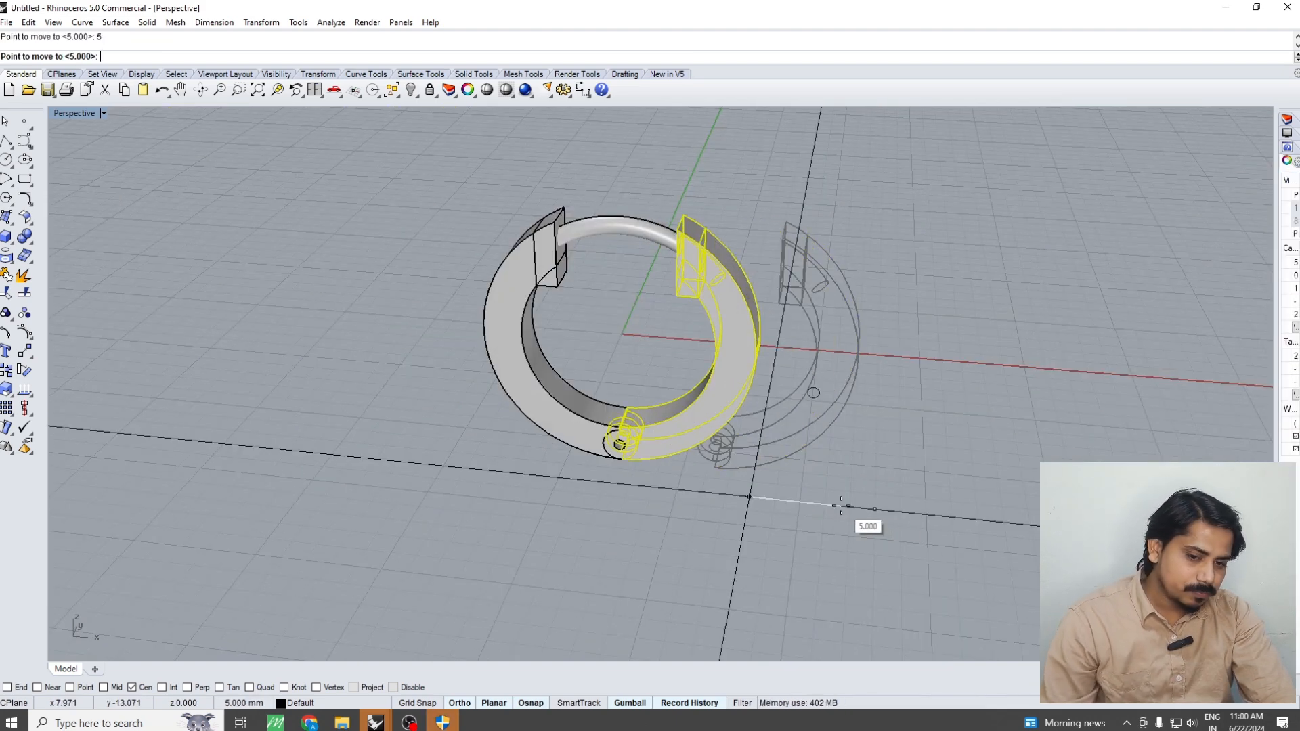
left_click(841, 506)
left_click(839, 506)
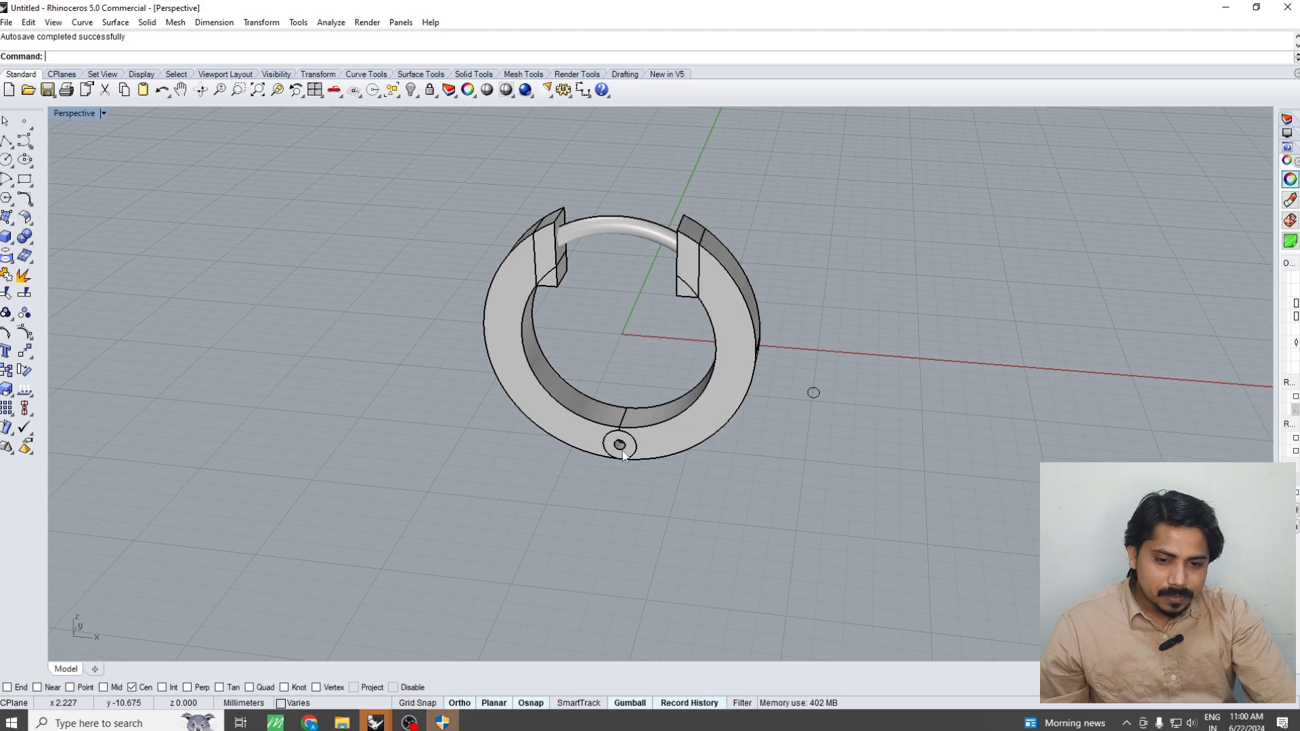
Duplicate the circular front edge of the hinge hole at the bottom of the ring
scroll(664, 450, "up", 3)
left_click(665, 450)
scroll(565, 470, "up", 4)
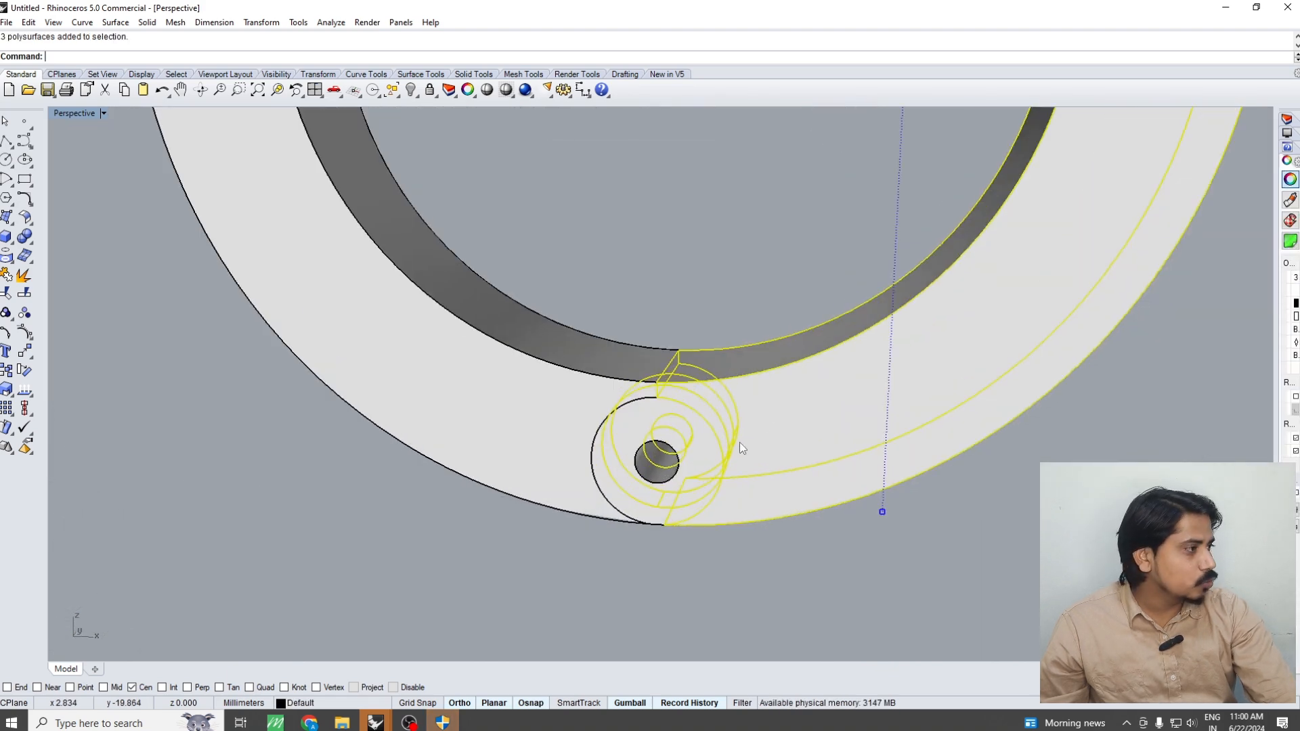
scroll(803, 425, "down", 5)
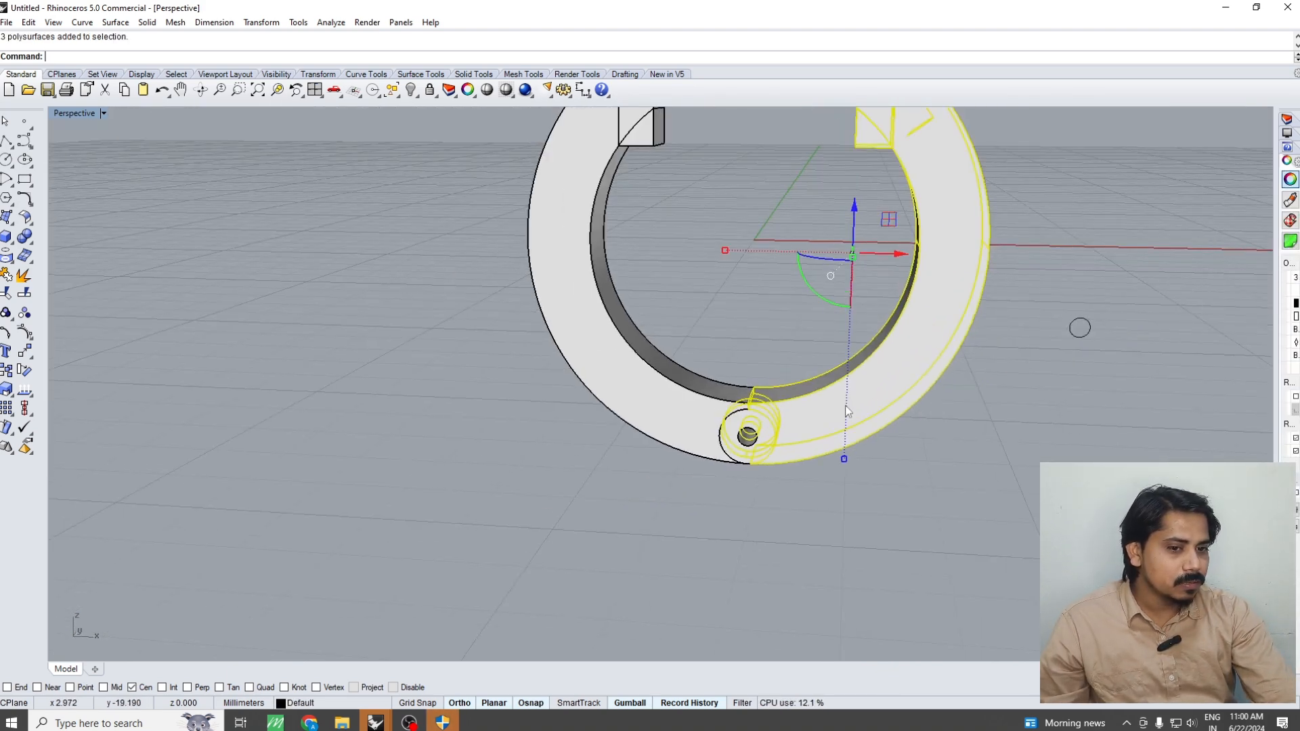
scroll(743, 420, "up", 7)
key("Escape")
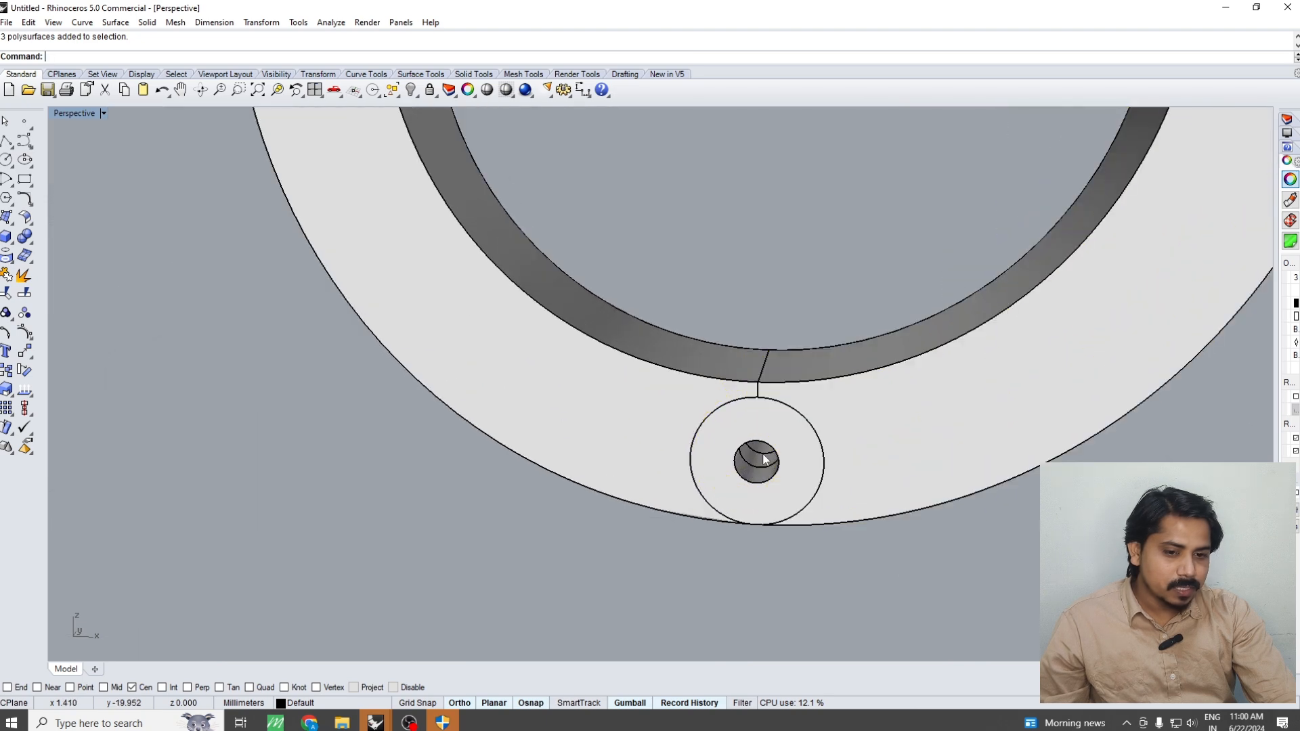
type("de")
key("Return")
left_click(763, 445)
right_click(763, 445)
Try to extrude the hinge hole's circle 2 mm to one side as an open surface, with BothSides off
right_click_drag(762, 442, 776, 435)
type("ex")
key("Return")
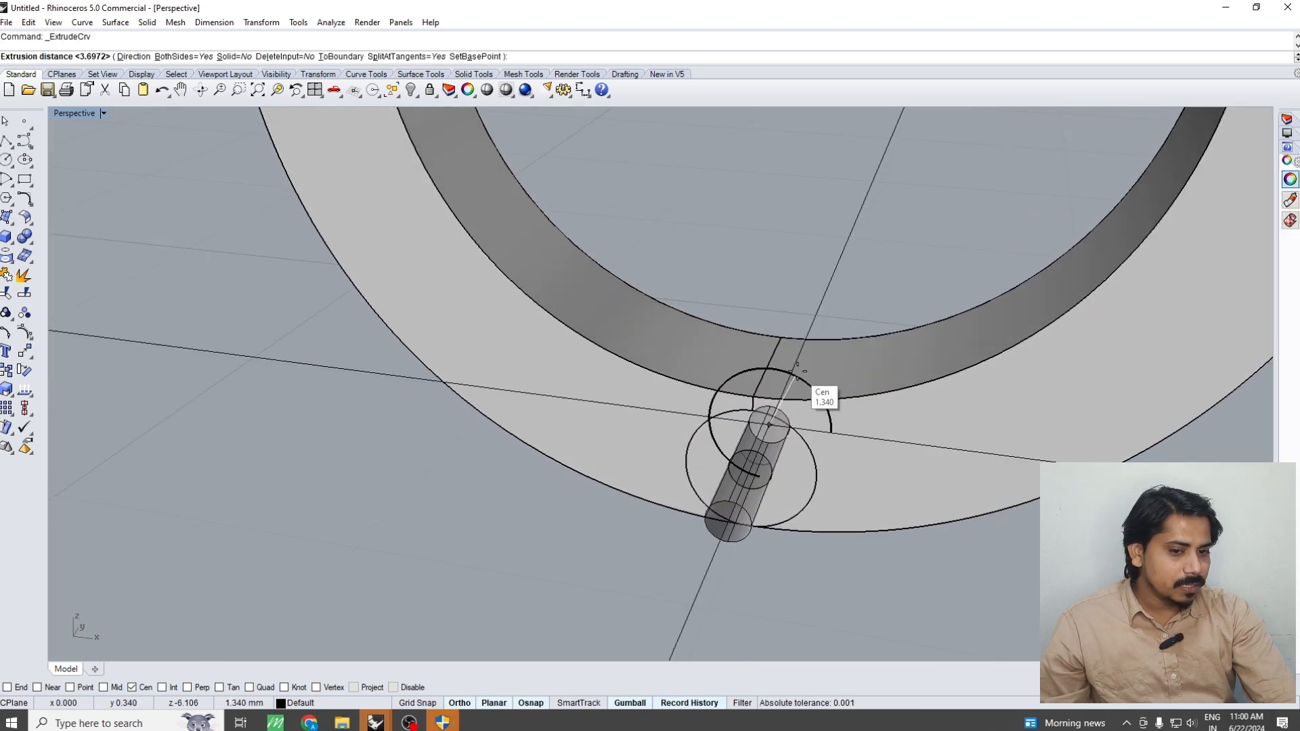
right_click_drag(790, 388, 738, 439)
type("b")
key("Return")
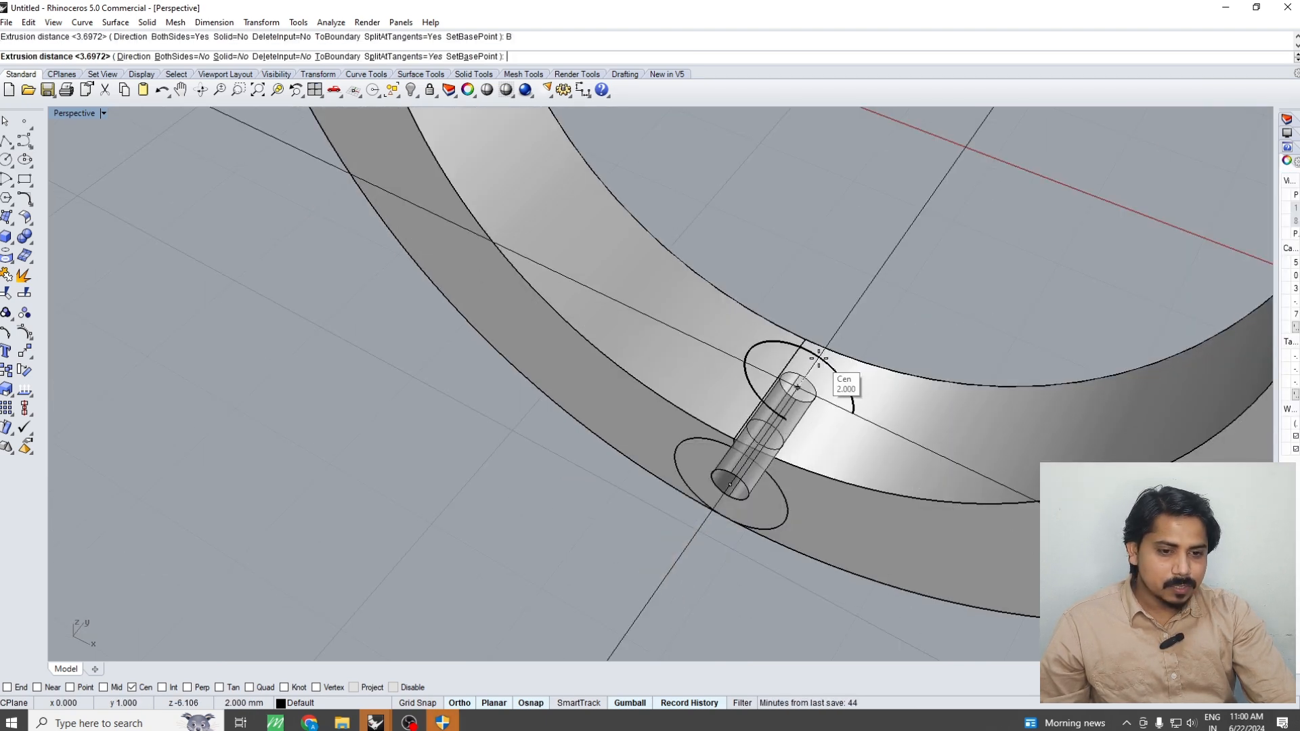
left_click(817, 359)
left_click(876, 451)
scroll(799, 453, "down", 5)
right_click_drag(799, 453, 816, 420)
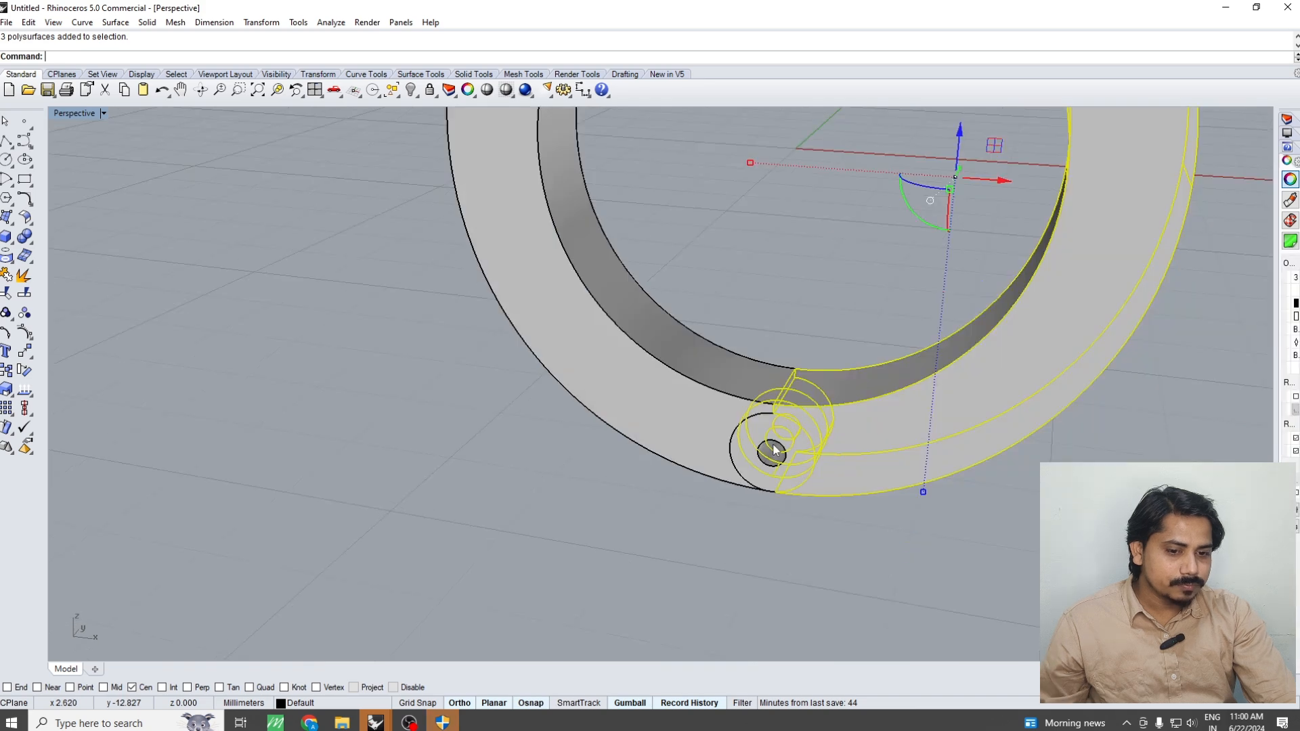
key("Escape")
Duplicate the hinge hole's front edge again as the profile for a solid hinge pin
scroll(781, 454, "up", 5)
left_click(782, 451)
left_click(782, 445)
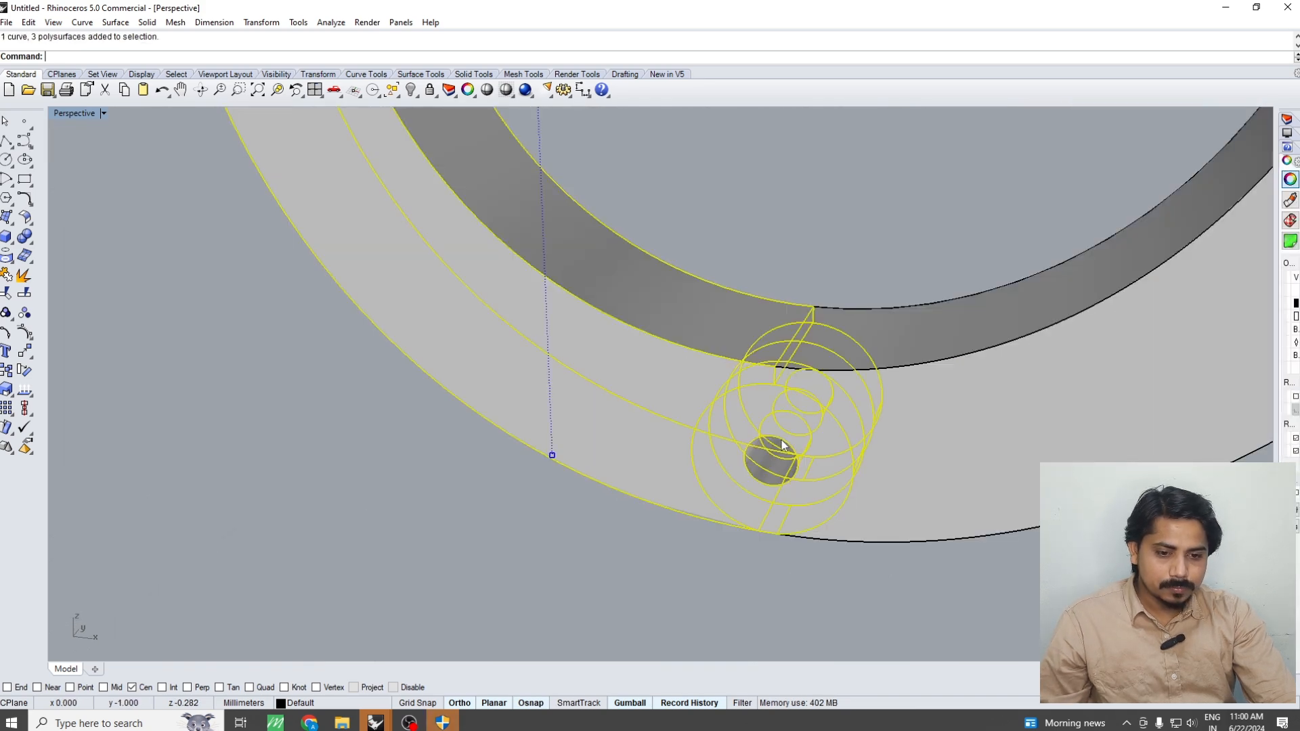
key("Escape")
key("F3")
left_click(781, 444)
right_click(781, 444)
Extrude the hole's edge curve to one side through the hinge as a pin, with Solid set to Yes
key("F4")
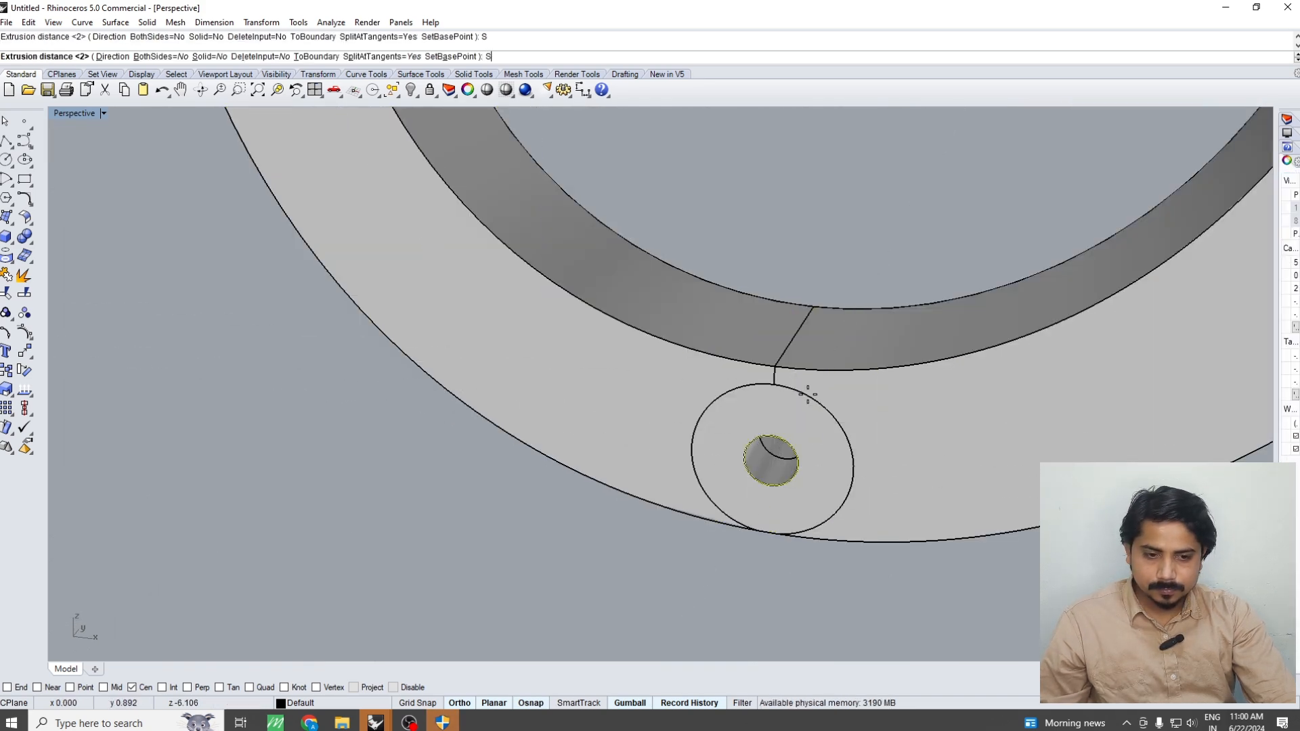
type("S")
key("Return")
right_click_drag(812, 371, 789, 473)
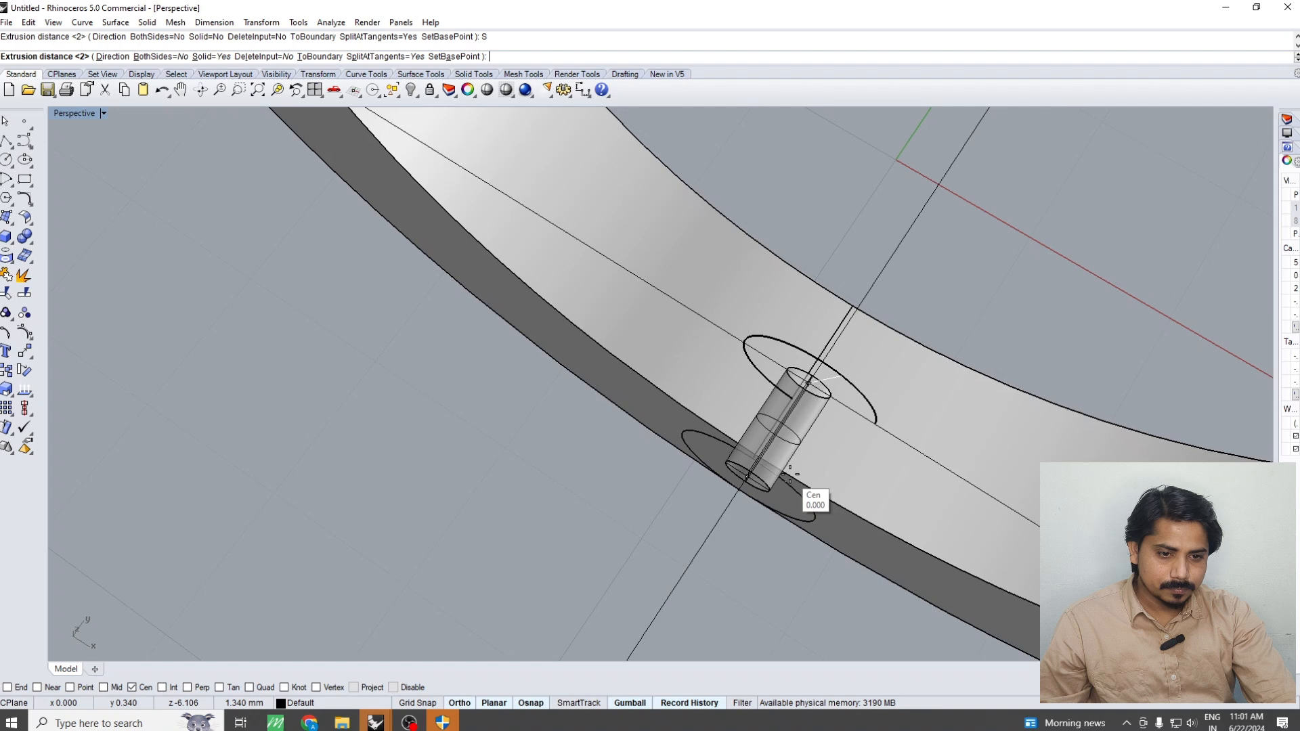
left_click(860, 341)
right_click_drag(861, 341, 878, 454)
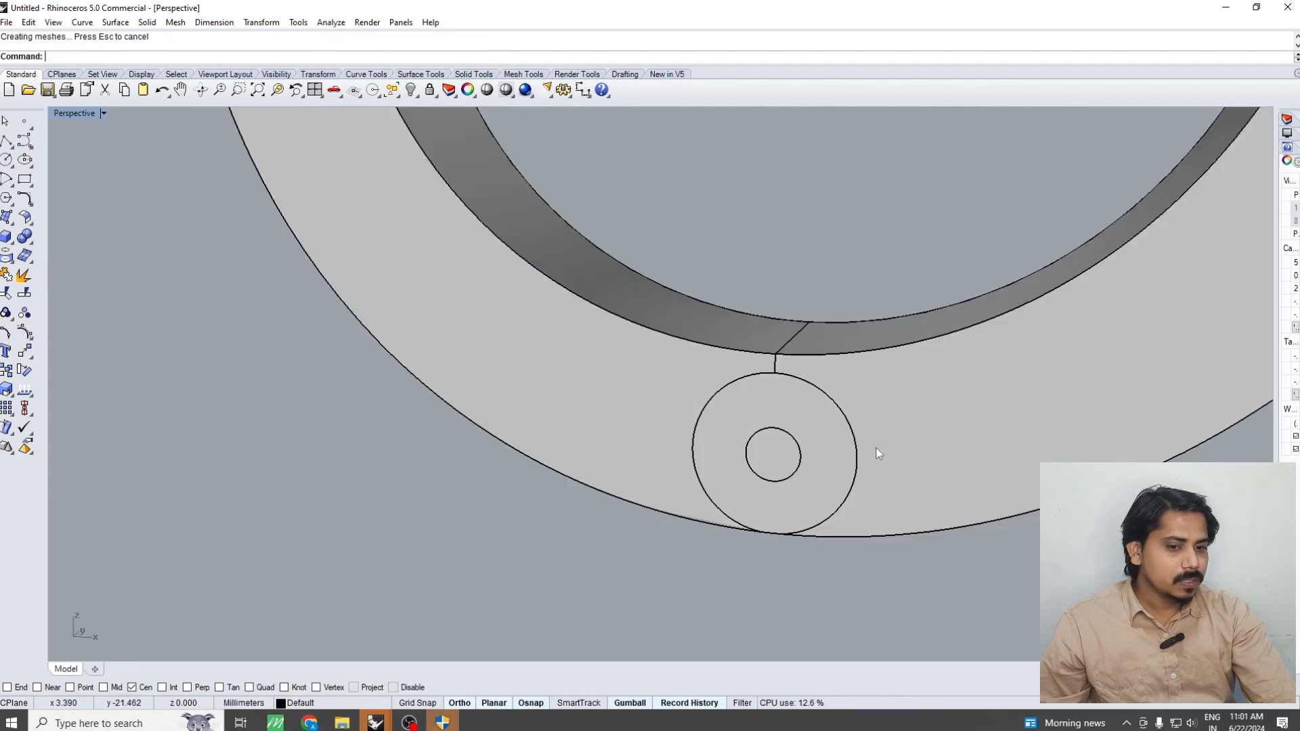
Move the right ring half horizontally away from the left half to separate the hinge knuckles
left_click(776, 452)
right_click_drag(776, 453, 876, 443)
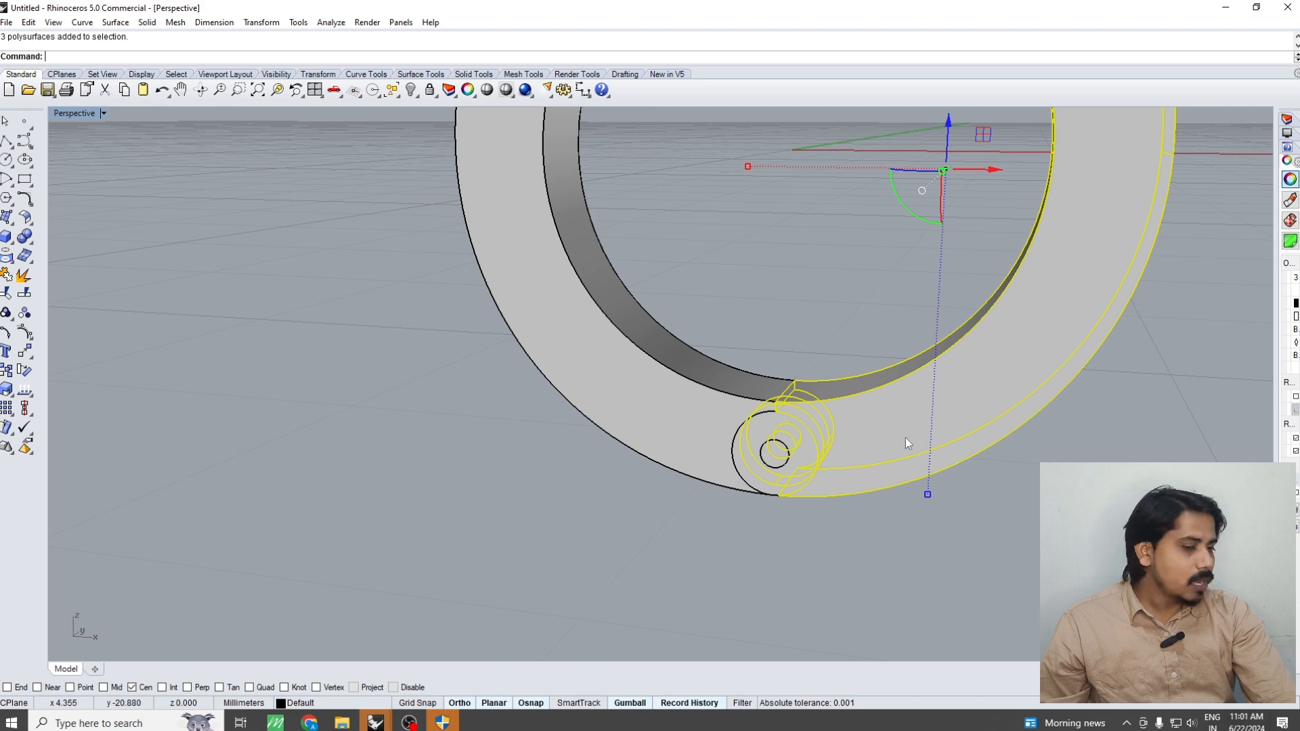
scroll(902, 432, "down", 3)
left_click_drag(960, 313, 1051, 316)
scroll(894, 460, "up", 5)
Move the solid hinge pin horizontally out of the left half's knuckles into the right half's knuckle hole
right_click_drag(909, 464, 854, 482)
scroll(795, 494, "up", 5)
left_click(796, 491)
scroll(793, 473, "down", 6)
left_click_drag(861, 463, 865, 465)
mouse_move(865, 465)
right_mouse_down()
mouse_move(877, 489)
mouse_move(857, 460)
right_mouse_up()
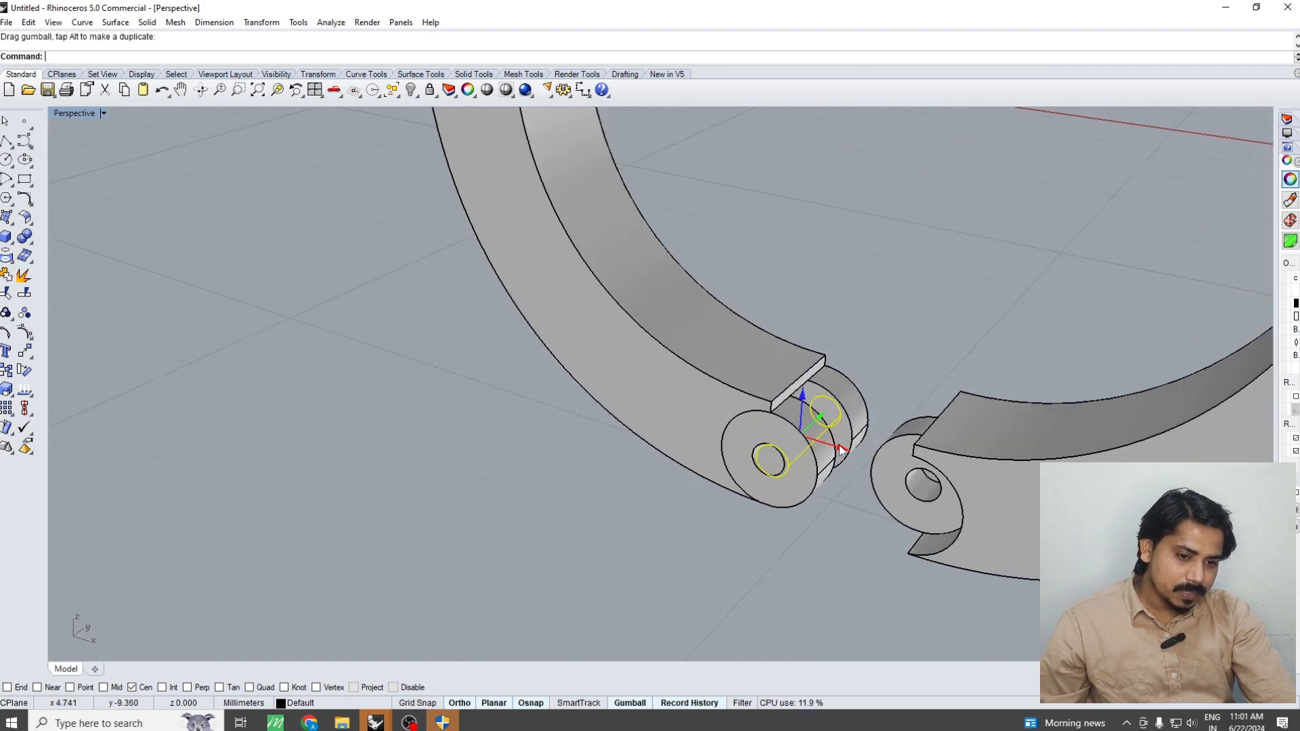
left_click_drag(845, 449, 977, 476)
key("Escape")
scroll(861, 438, "down", 3)
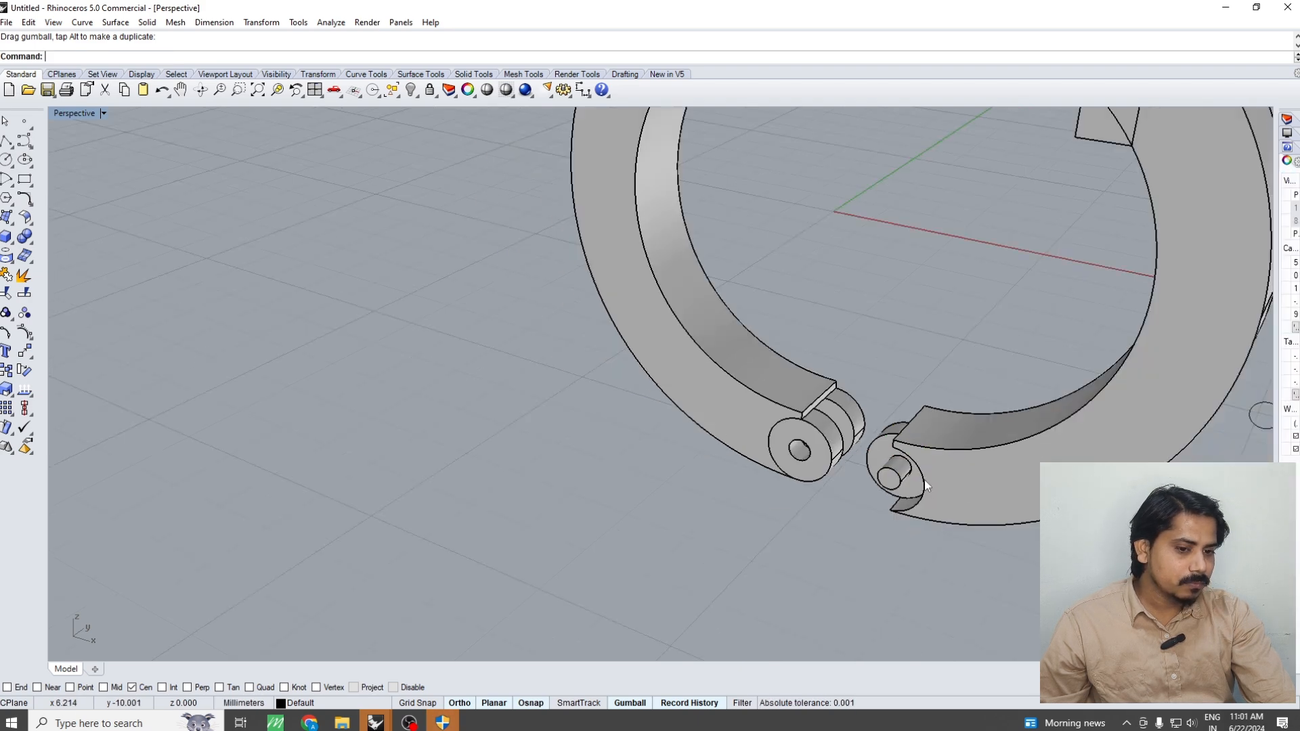
right_click_drag(864, 439, 955, 425)
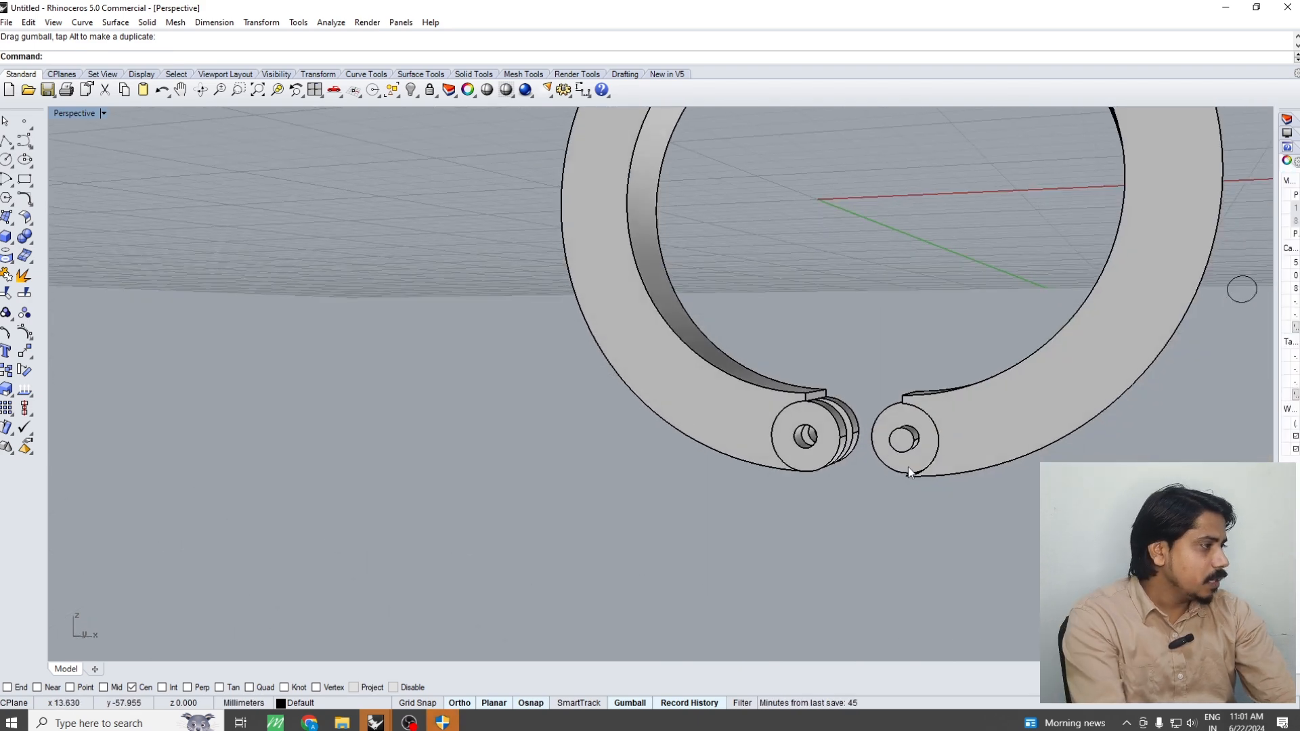
Hide the left ring half so that only the right half's knuckle and the hinge pin remain at the hinge
scroll(900, 450, "up", 6)
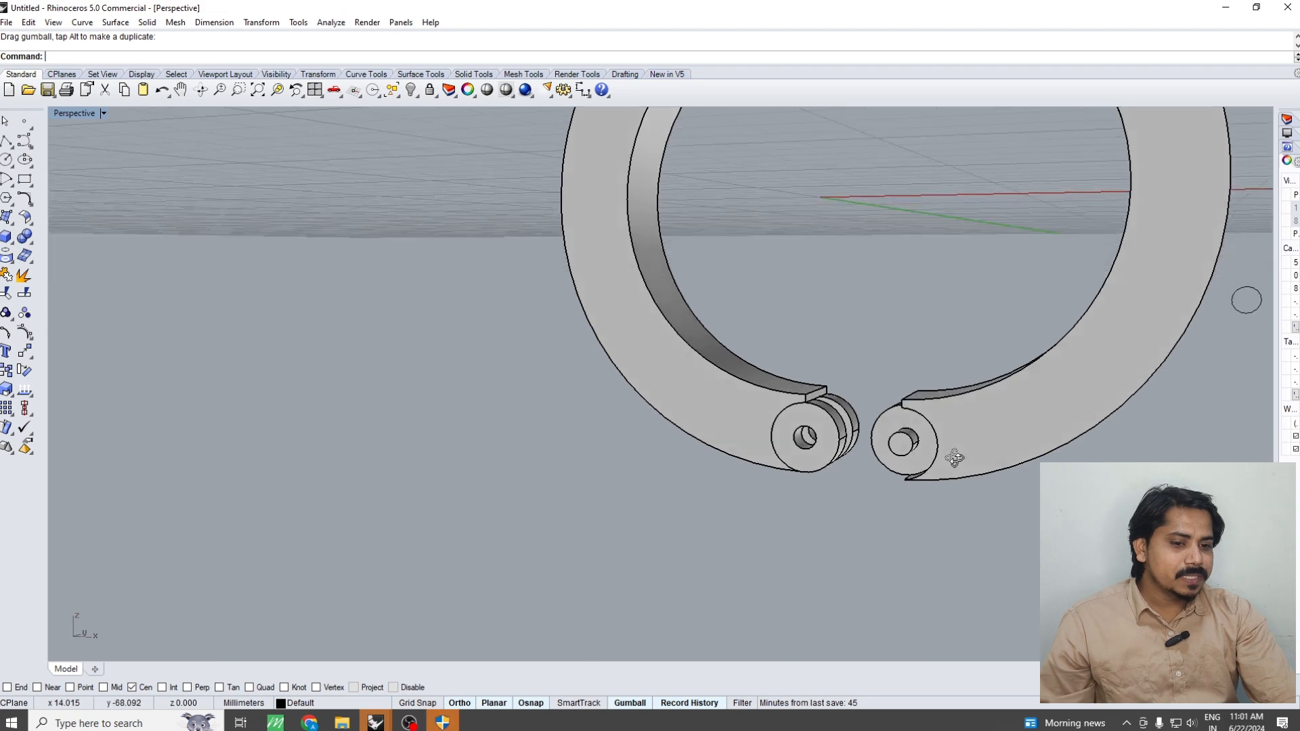
left_click(897, 455)
scroll(889, 511, "down", 5)
right_click_drag(888, 510, 924, 494)
right_click_drag(870, 445, 836, 425)
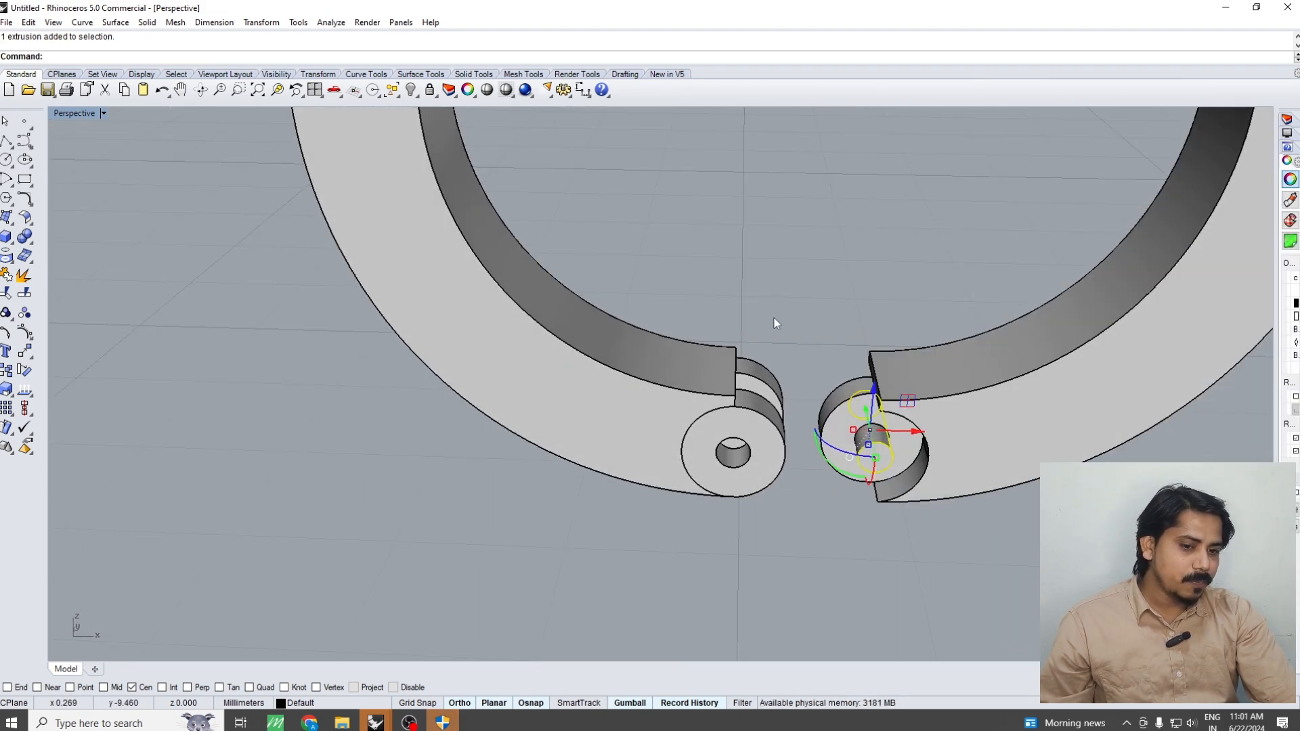
left_click_drag(773, 318, 556, 505)
key("ctrl+h")
Try rotating the right ring half in 3D around the hinge pin's axis to test the opening motion
scroll(880, 501, "down", 5)
scroll(901, 482, "up", 4)
left_click(909, 453)
scroll(905, 474, "up", 6)
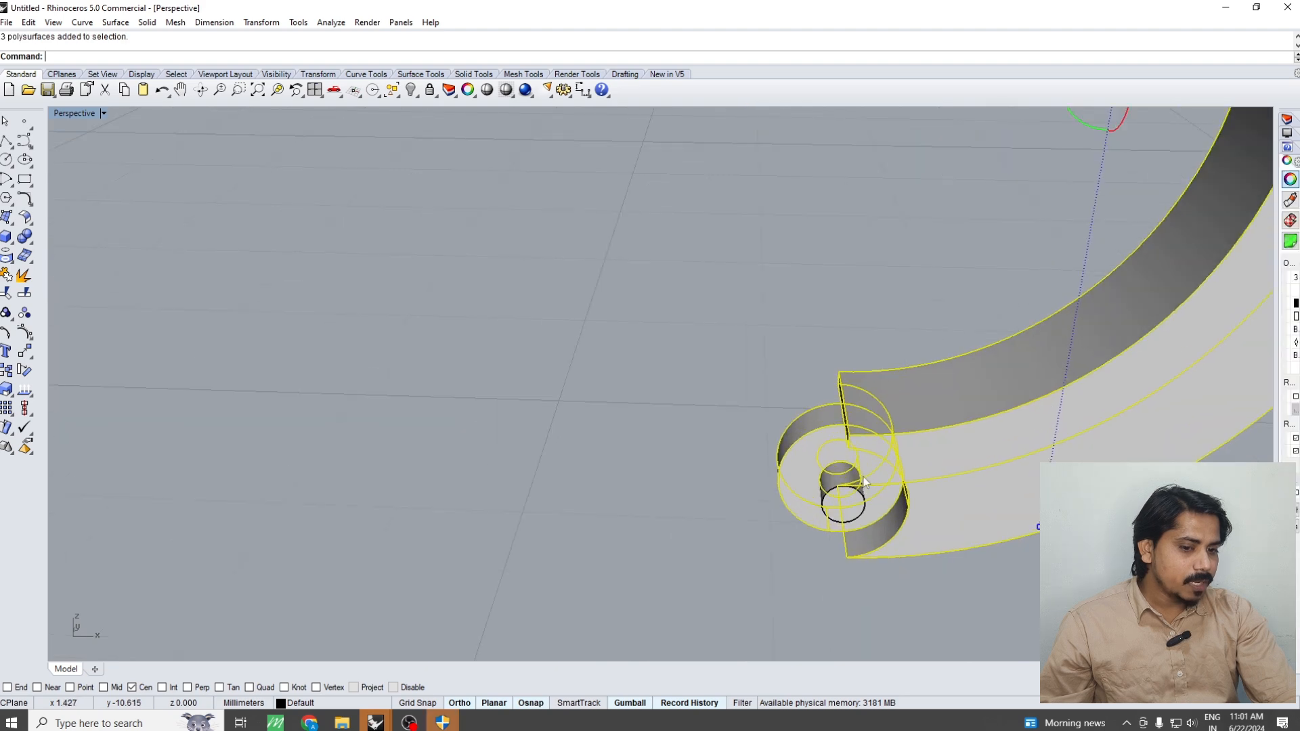
right_click_drag(900, 512, 1036, 497)
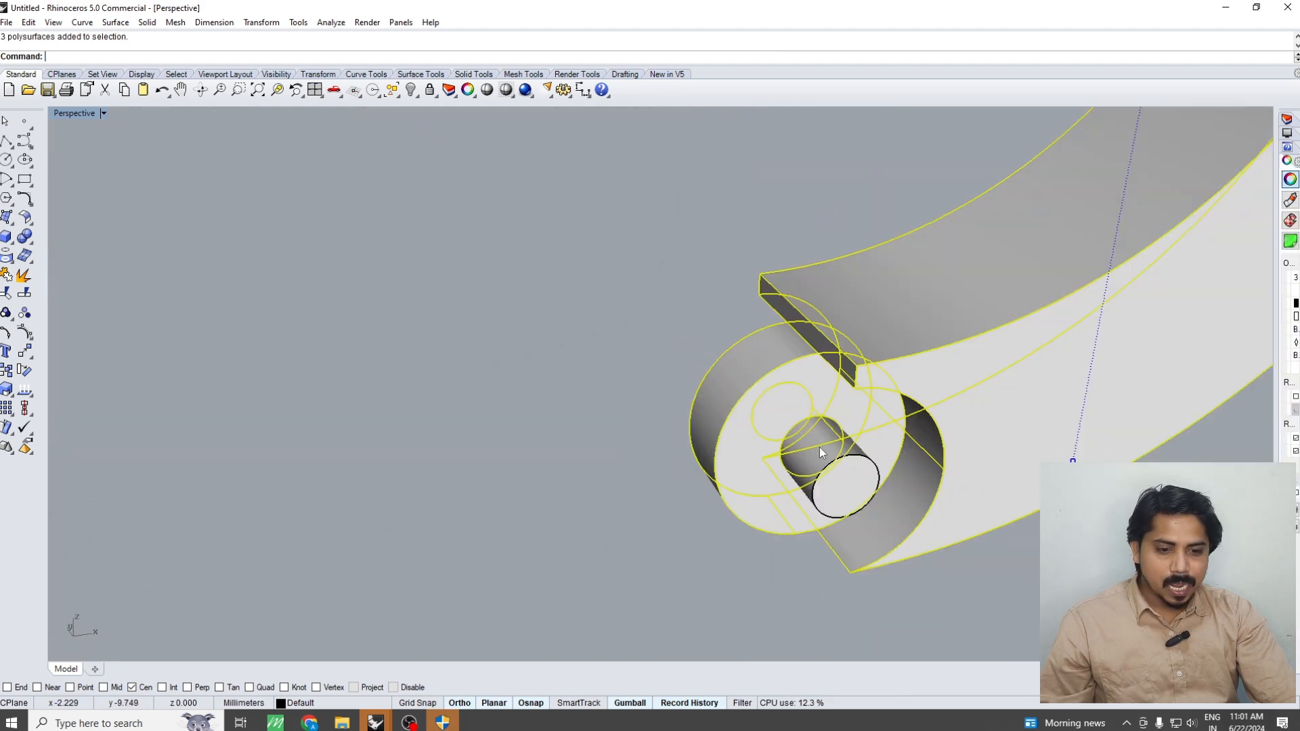
right_click(819, 447)
left_click(870, 452)
right_click_drag(755, 366, 778, 386)
left_click(609, 221)
scroll(778, 391, "down", 2)
left_click(902, 260)
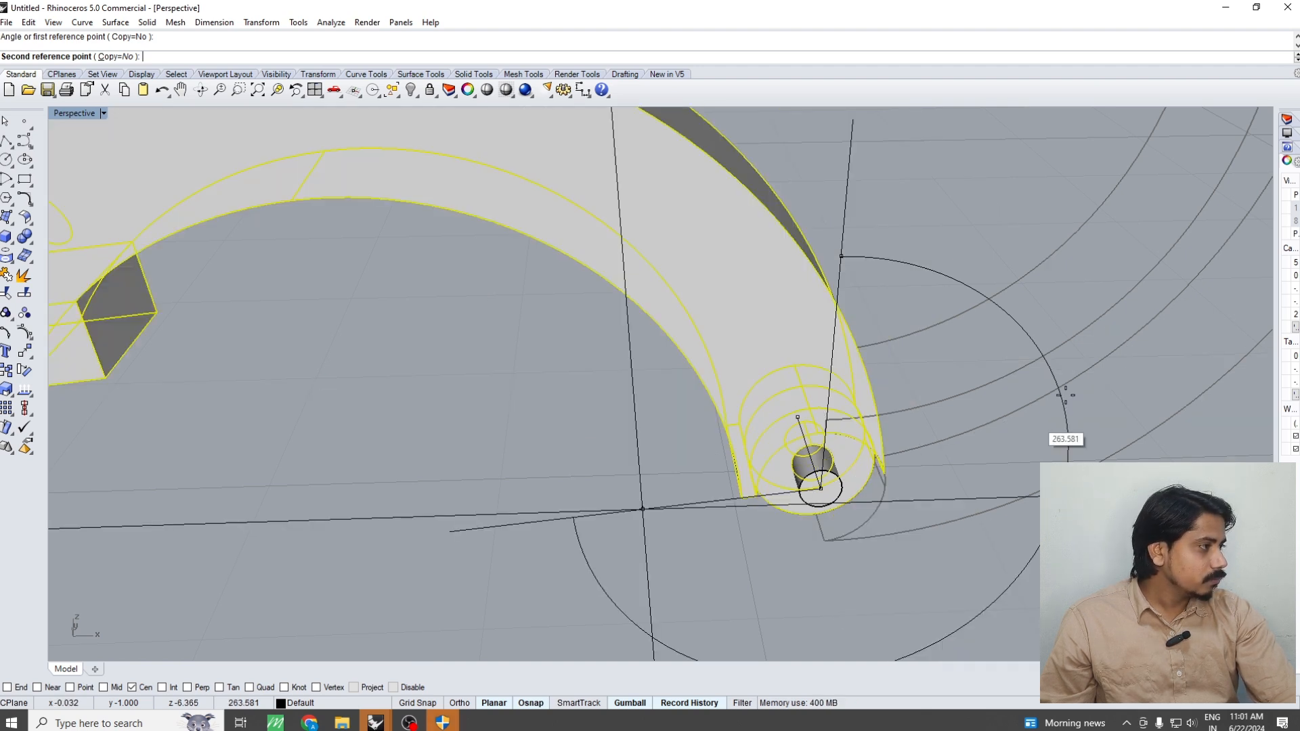
left_click(1004, 253)
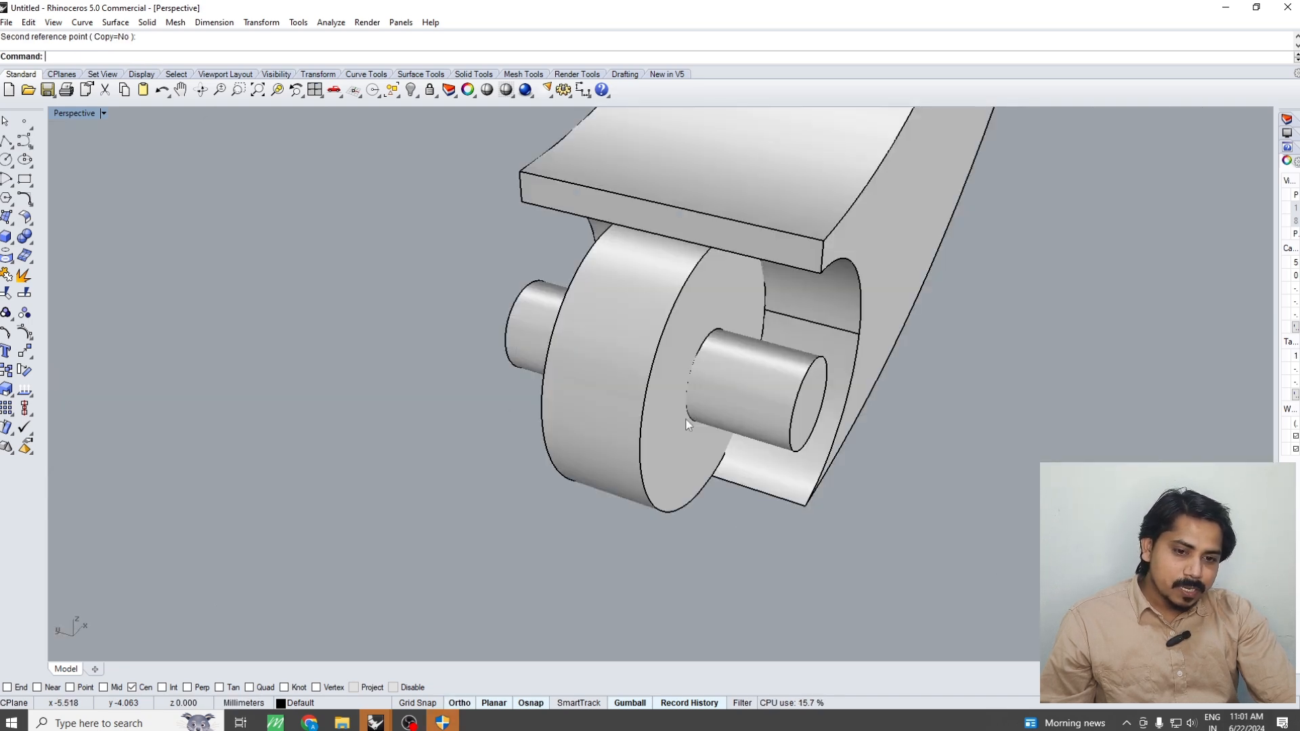
Duplicate the front edge of the right knuckle's hole and scale the circle up slightly for pin clearance
scroll(742, 361, "up", 2)
left_click(742, 360)
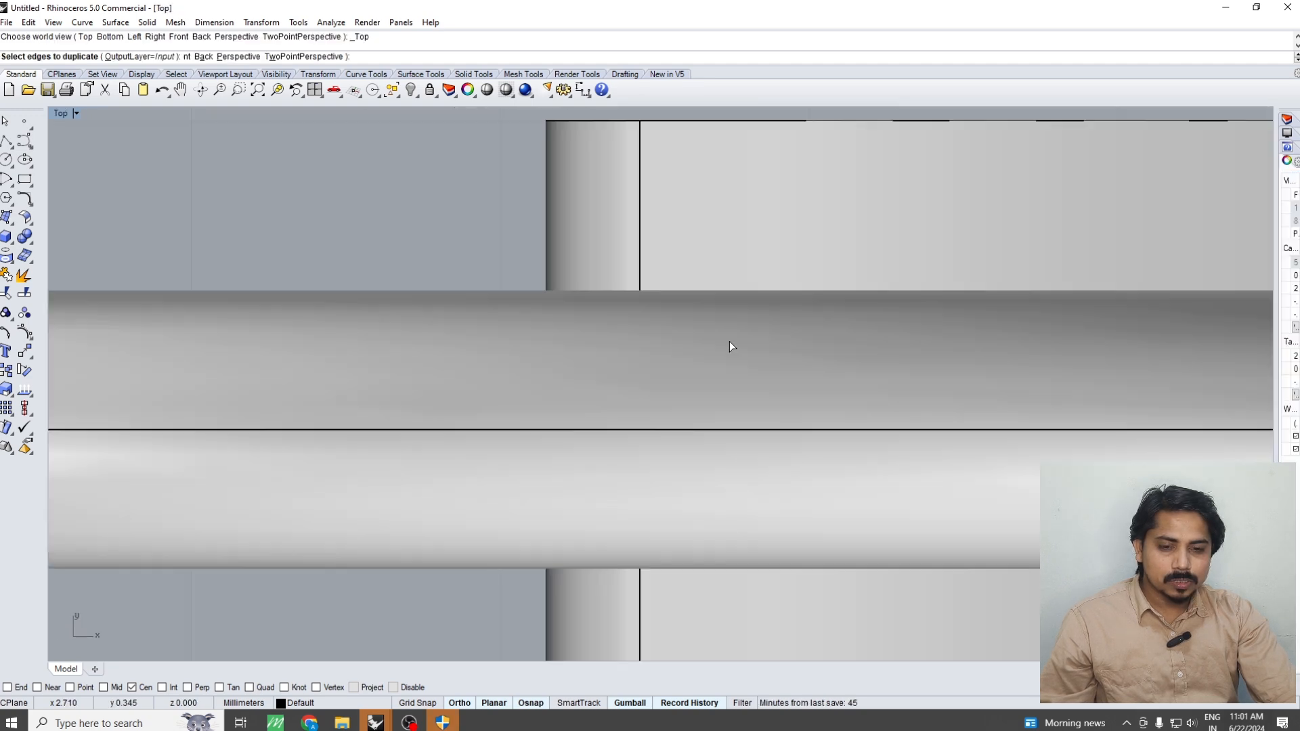
scroll(729, 341, "down", 2)
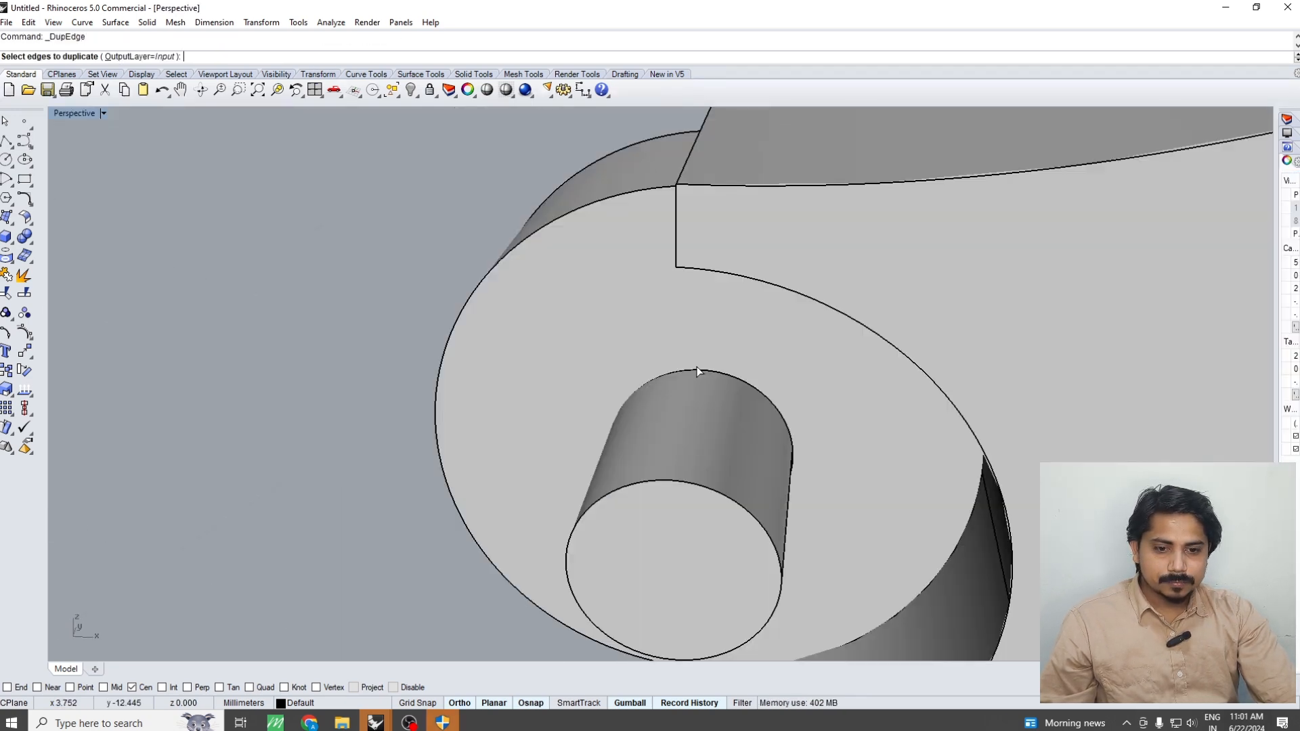
left_click(698, 371)
key("Return")
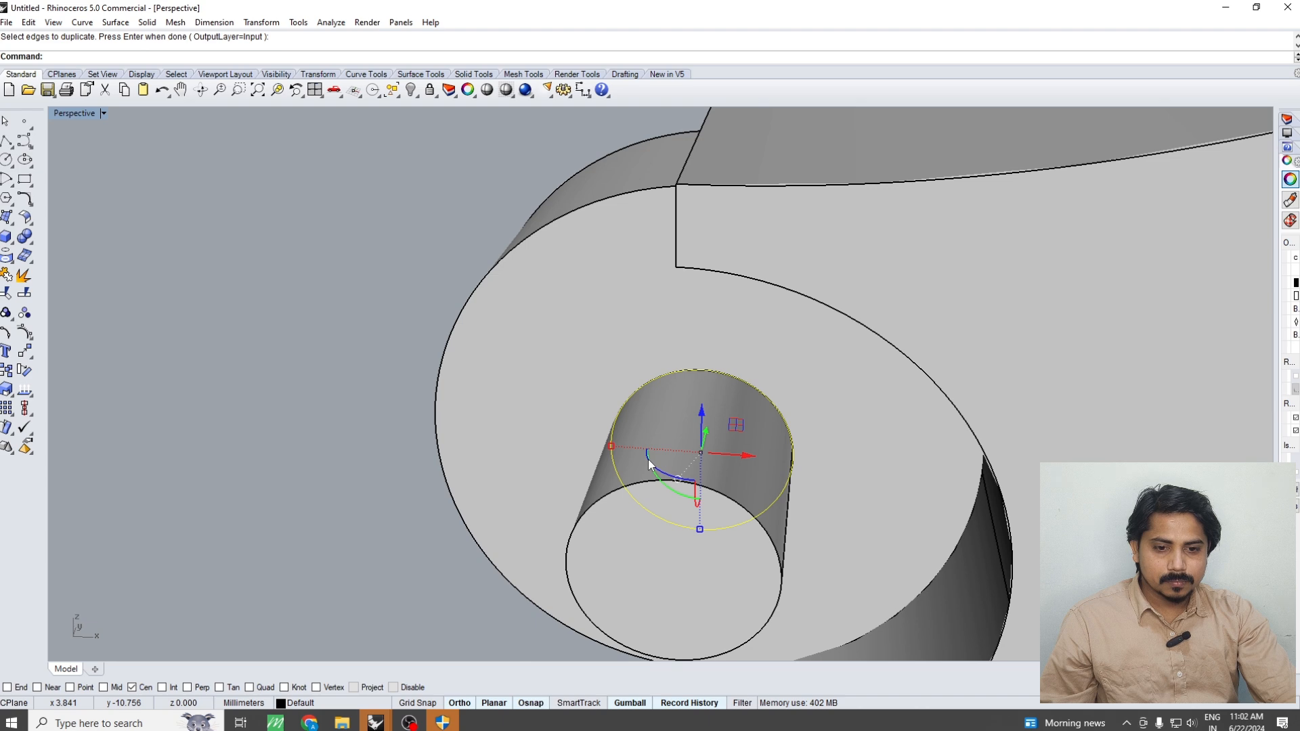
left_click_drag(611, 446, 600, 445)
scroll(628, 430, "down", 6)
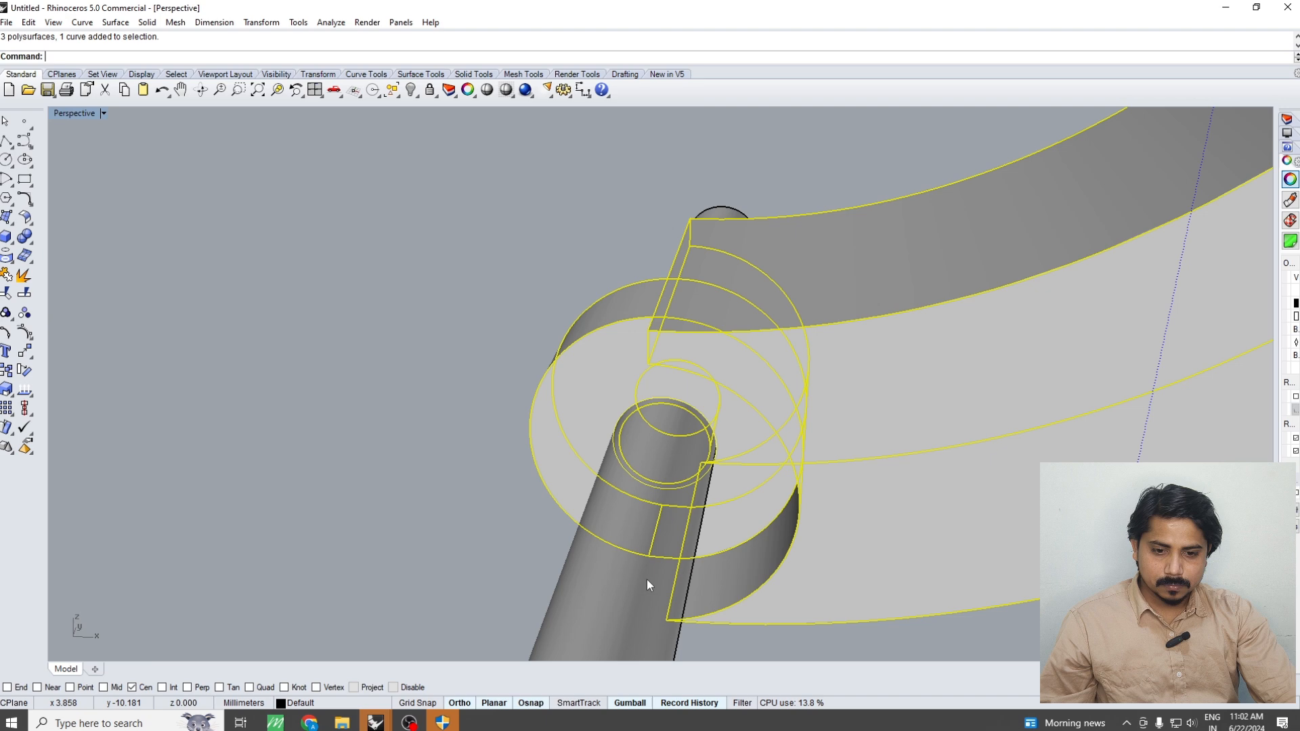
Enlarge the right knuckle's hole by subtracting a both-sides solid extrusion of the scaled circle, and delete the leftover cutter
right_click(648, 580)
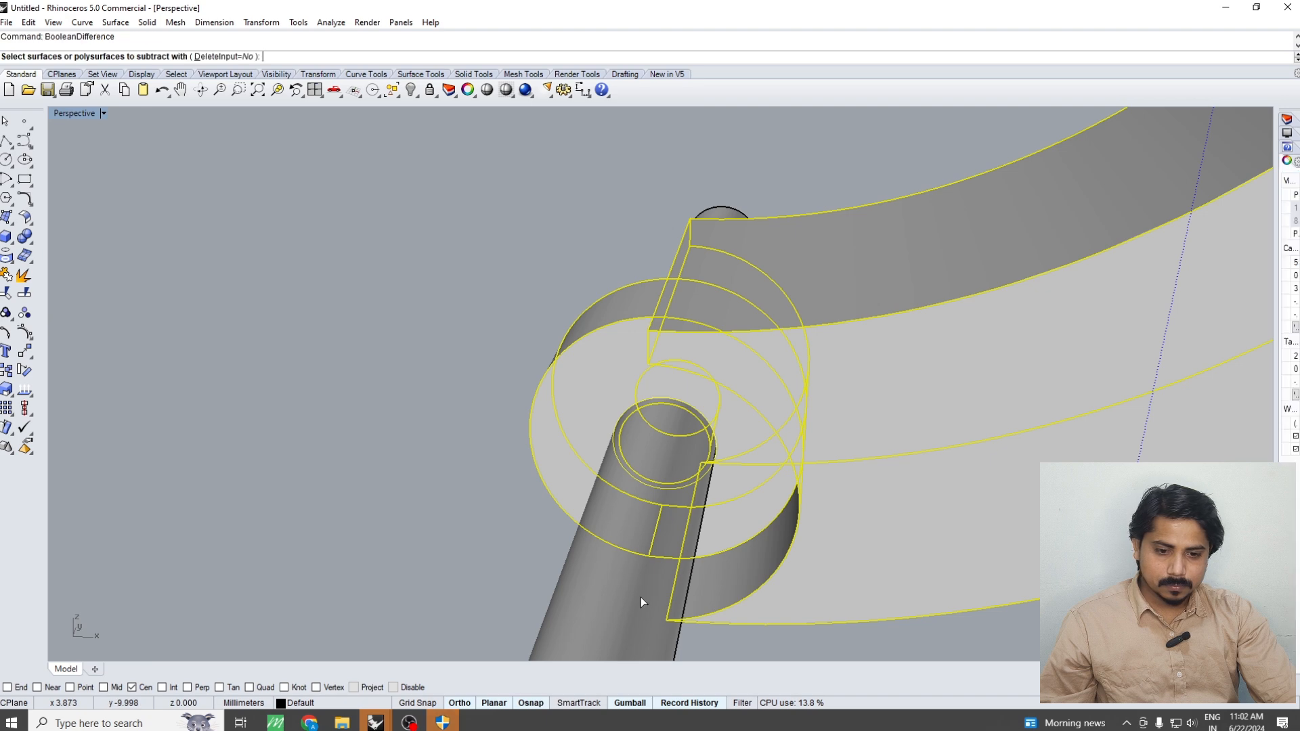
left_click(640, 598)
right_click(656, 650)
left_click(657, 648)
key("Delete")
Swing the right ring half around the pin's centre axis with Rotate 3D to test it with the enlarged hole
scroll(759, 438, "down", 5)
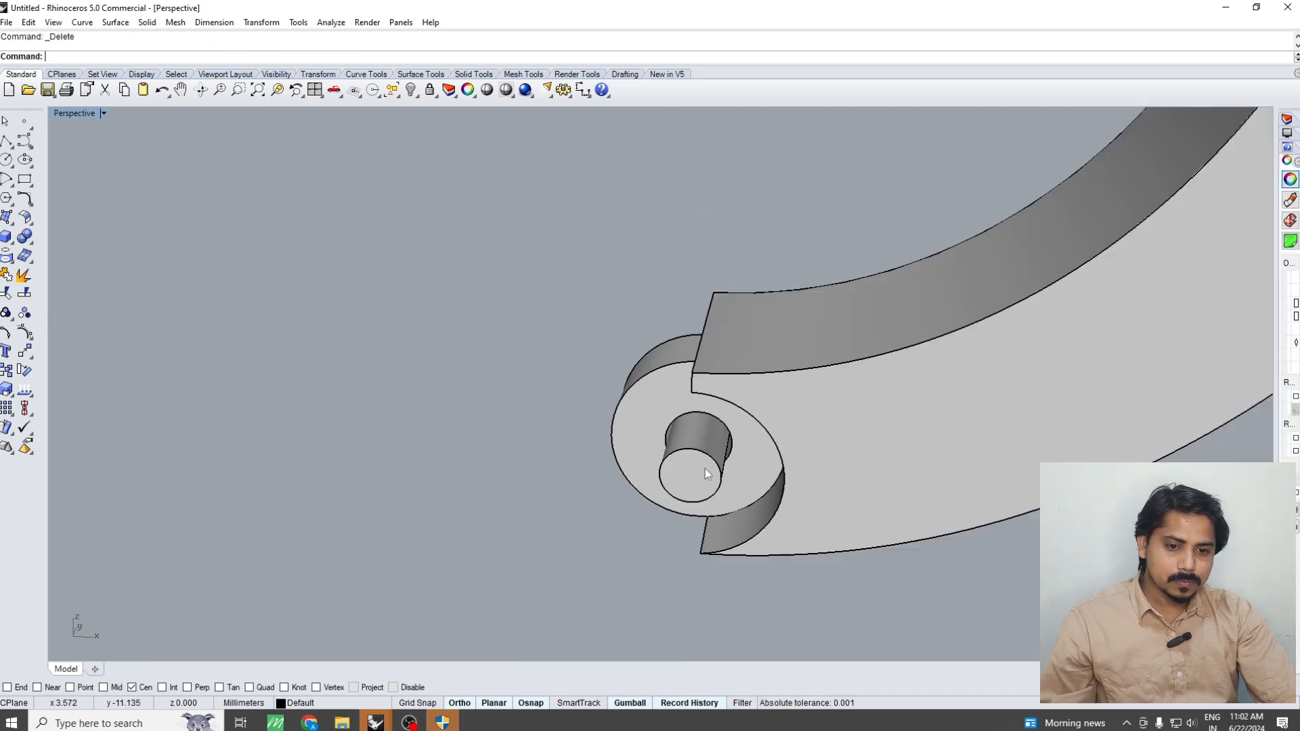
right_click_drag(705, 468, 714, 397)
key("ctrl+F2")
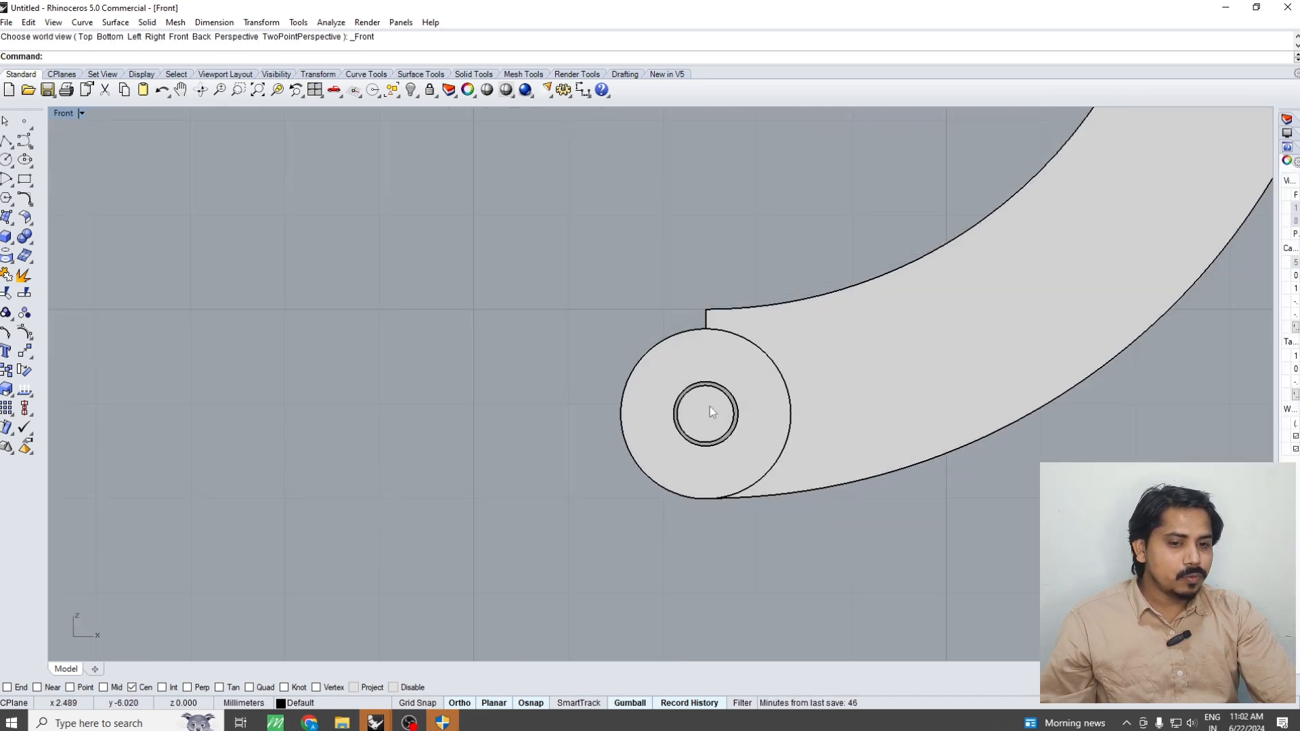
key("ctrl+a")
scroll(828, 375, "up", 3)
key("ctrl+F1")
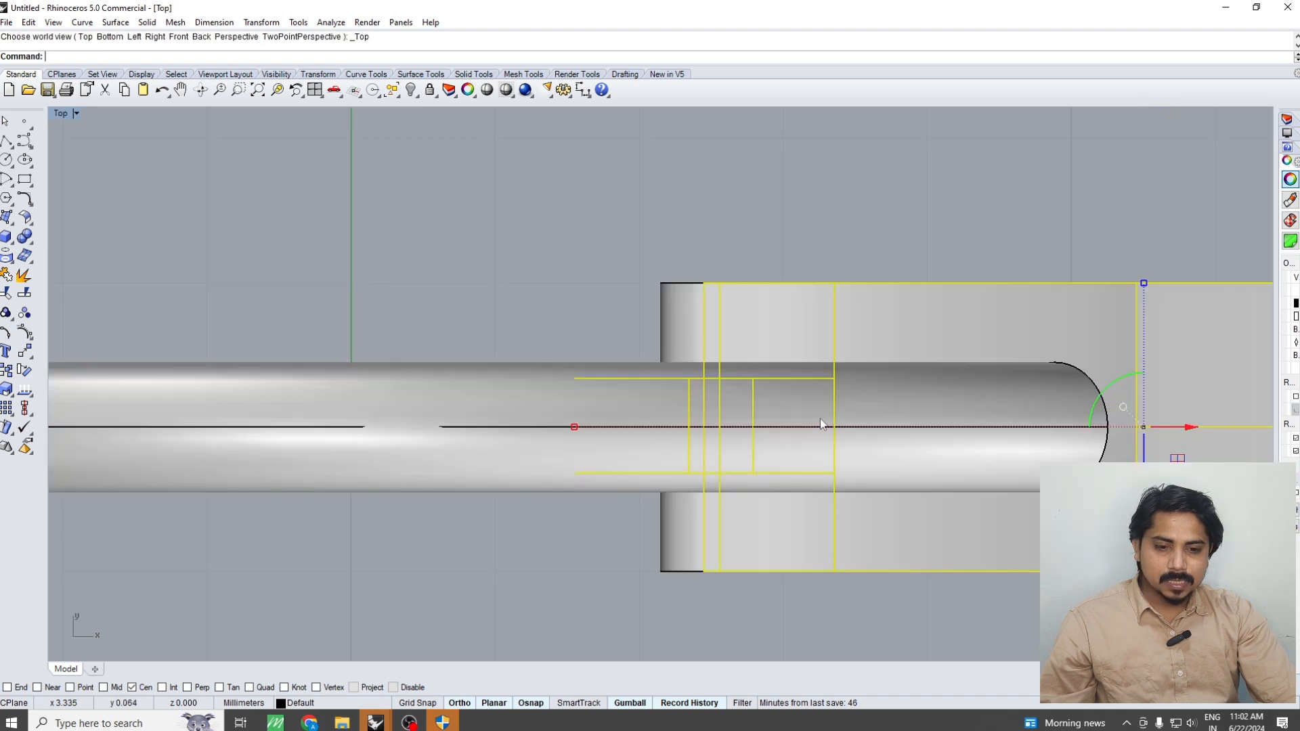
key("ctrl+F4")
right_click_drag(818, 419, 716, 480)
type("r")
key("Return")
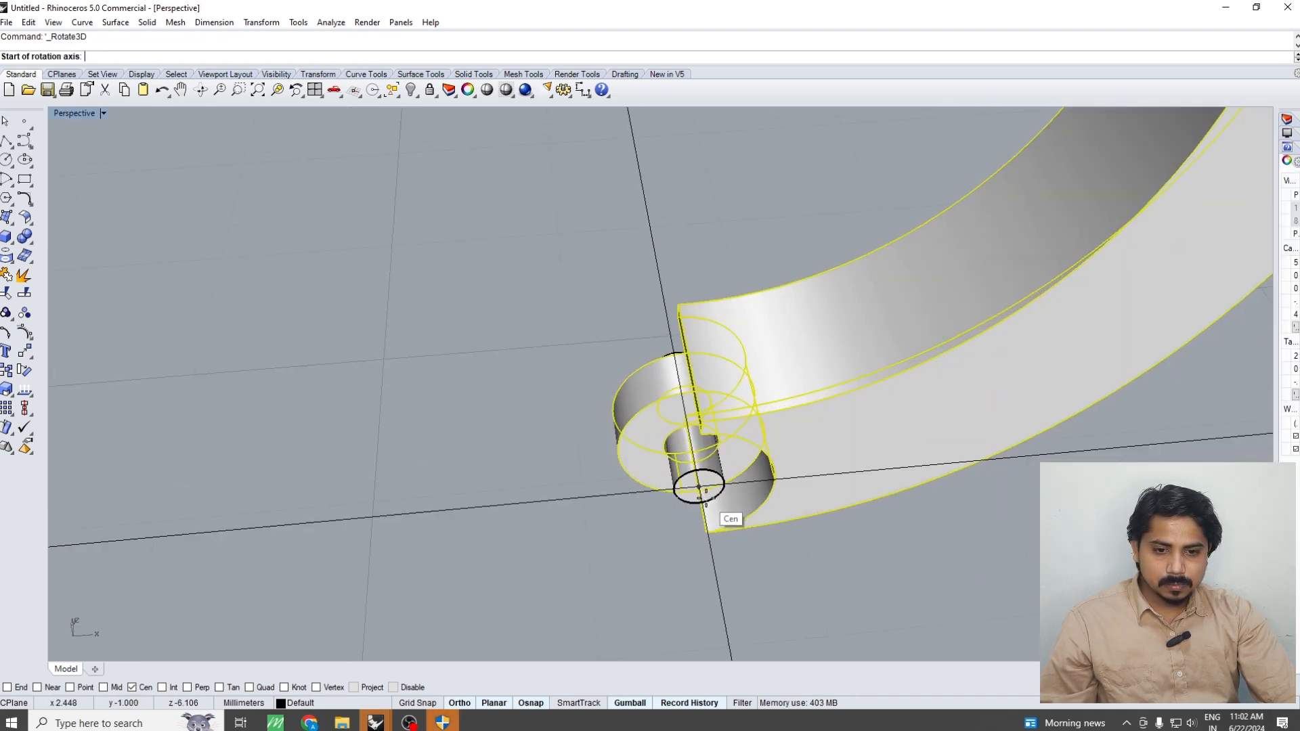
left_click(699, 489)
left_click(676, 368)
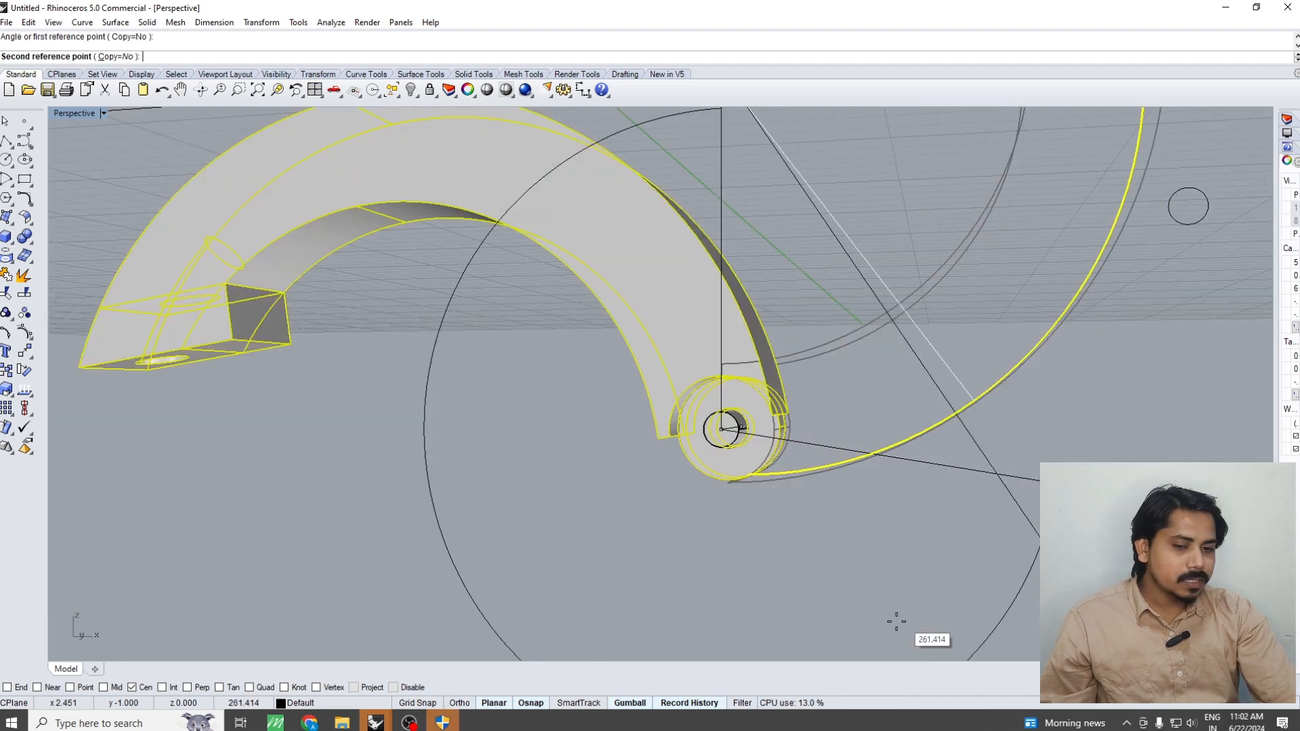
left_click(895, 622)
Examine the clearance between the hinge pin and the enlarged hole in the right knuckle
scroll(776, 420, "up", 5)
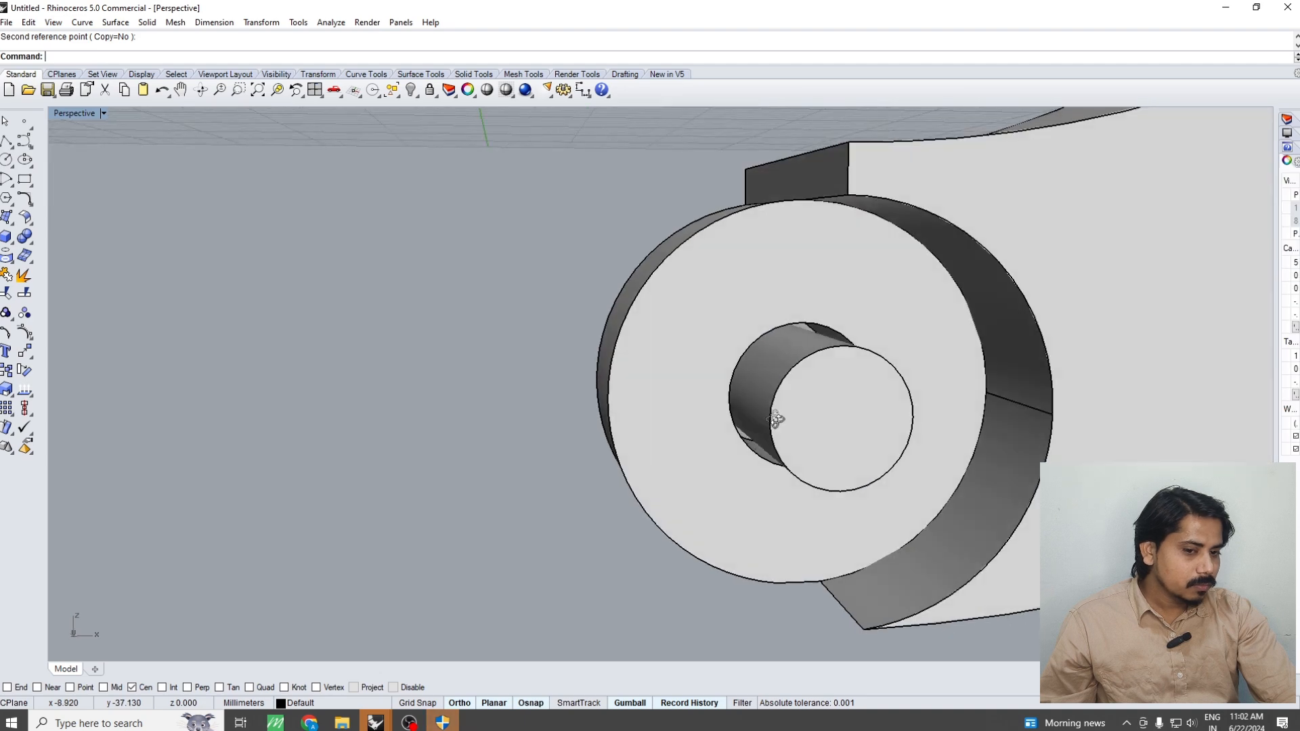
right_click_drag(776, 419, 760, 410)
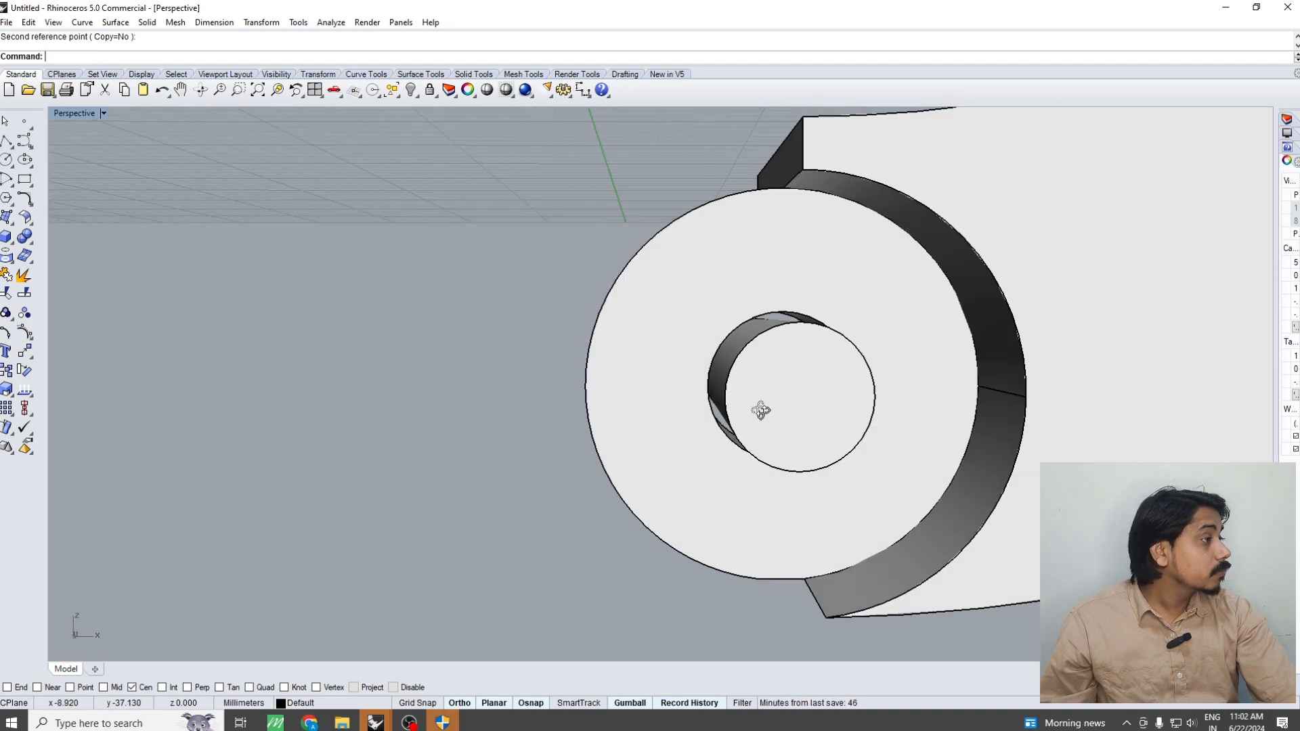
scroll(760, 410, "down", 2)
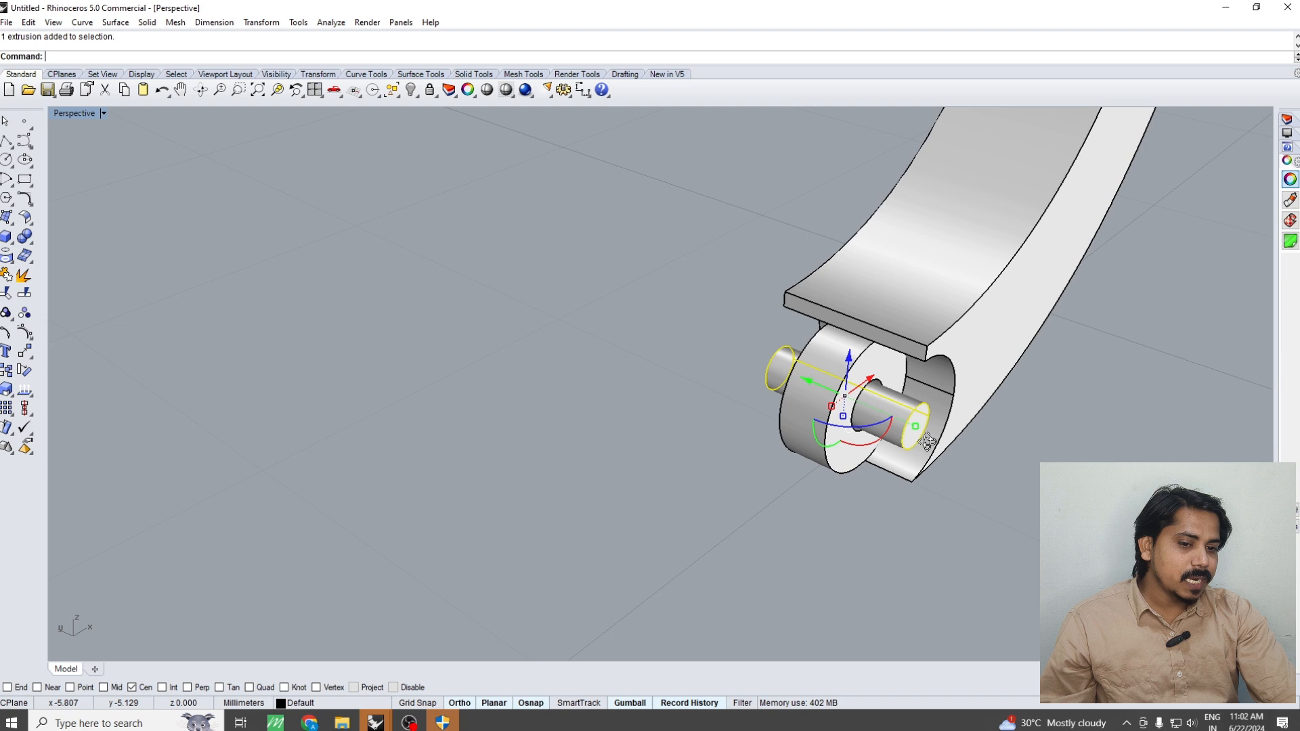
right_click_drag(928, 443, 895, 409)
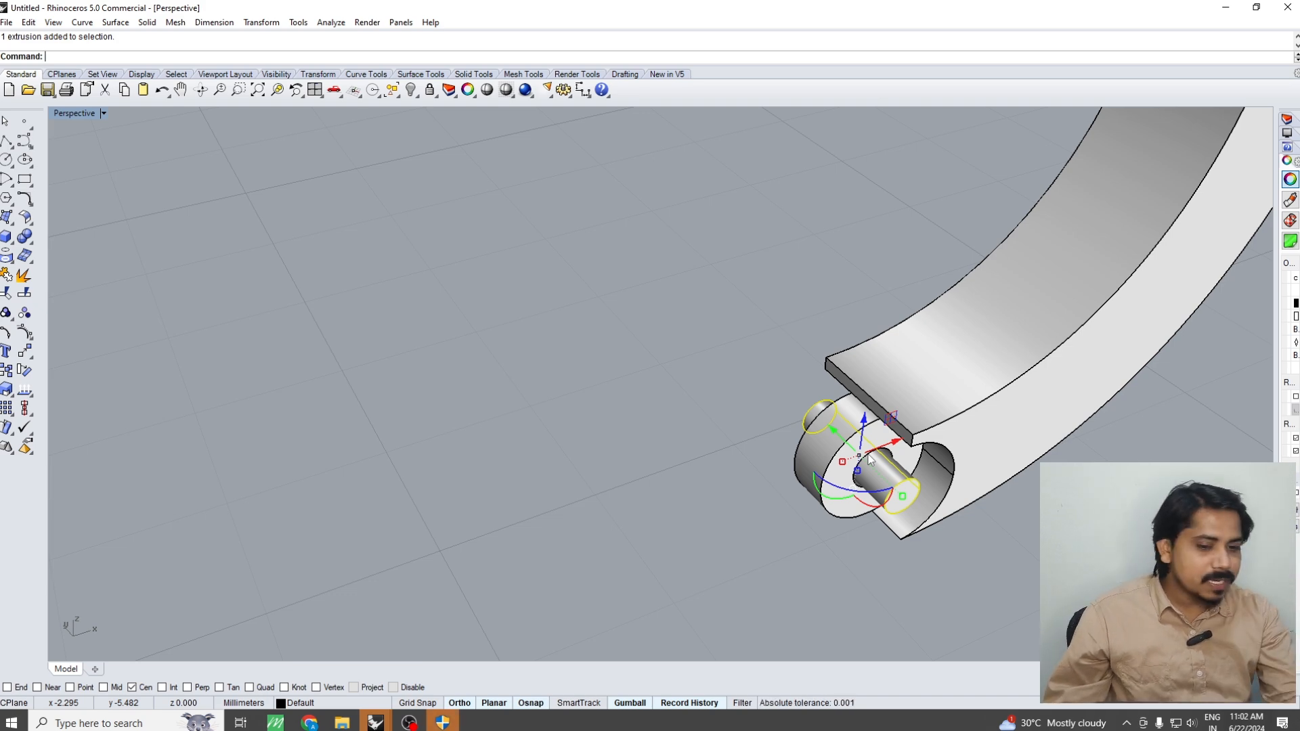
right_click_drag(881, 461, 943, 451)
key("ctrl+a")
scroll(943, 450, "down", 7)
left_click(825, 412)
right_click_drag(825, 412, 760, 400)
Show the hidden left ring half again beside the right half
right_click_drag(981, 461, 757, 525)
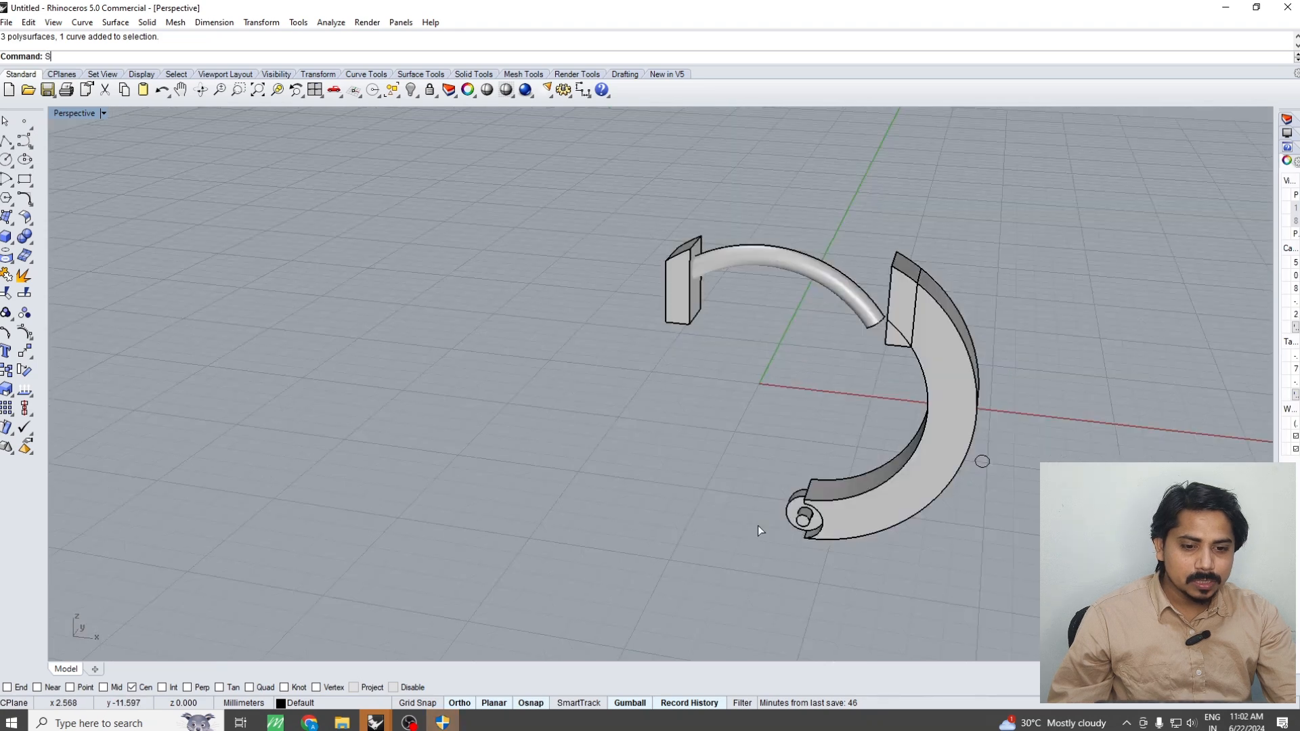
key("ctrl+shift+h")
scroll(757, 528, "up", 2)
left_click(747, 501)
key("Return")
scroll(742, 507, "up", 5)
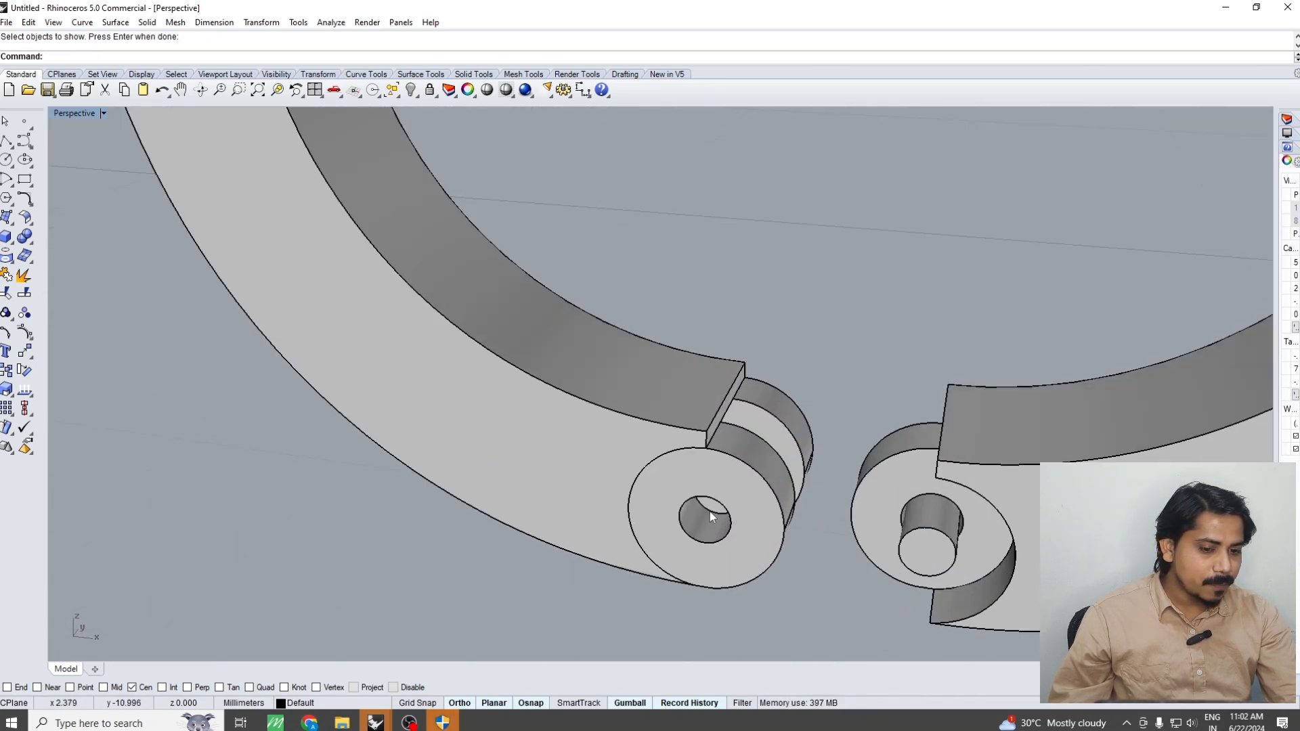
key("Return")
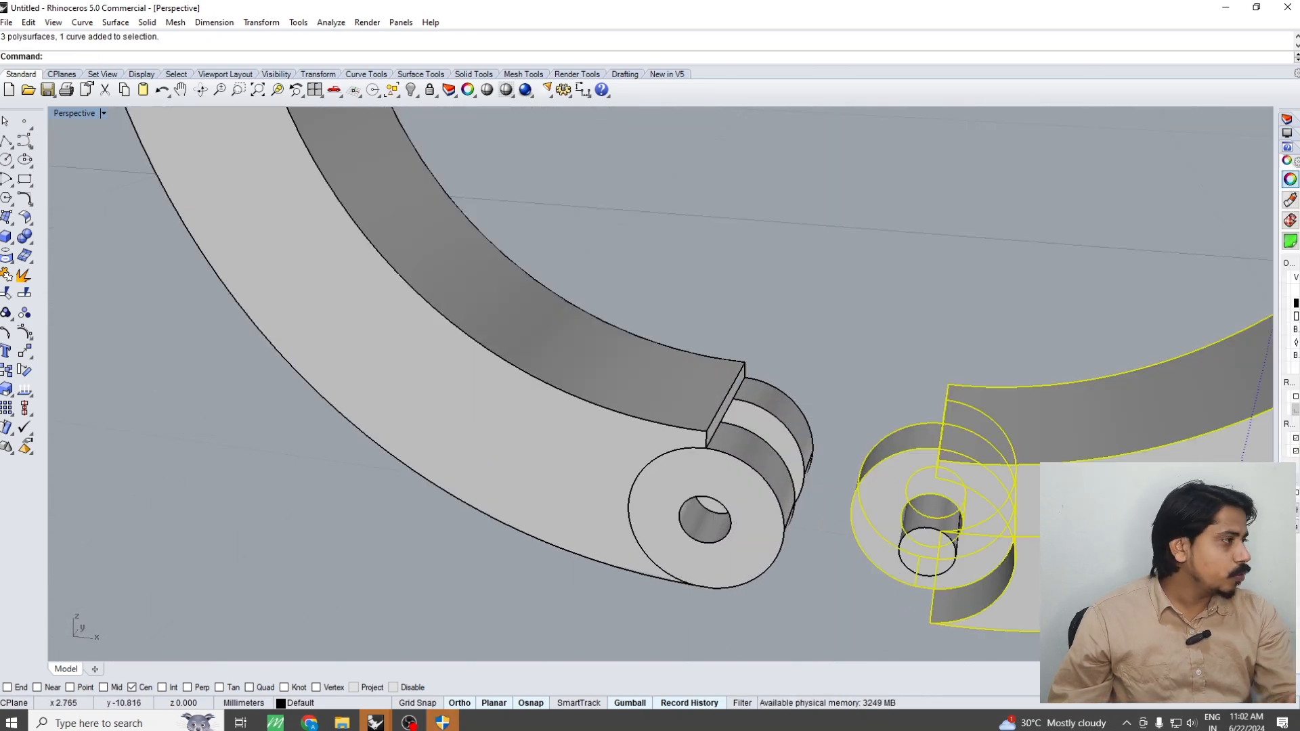
Move the right ring half horizontally about 2.44 mm back to the left half so the hinge knuckles interlock
left_click(921, 596)
left_click(929, 554)
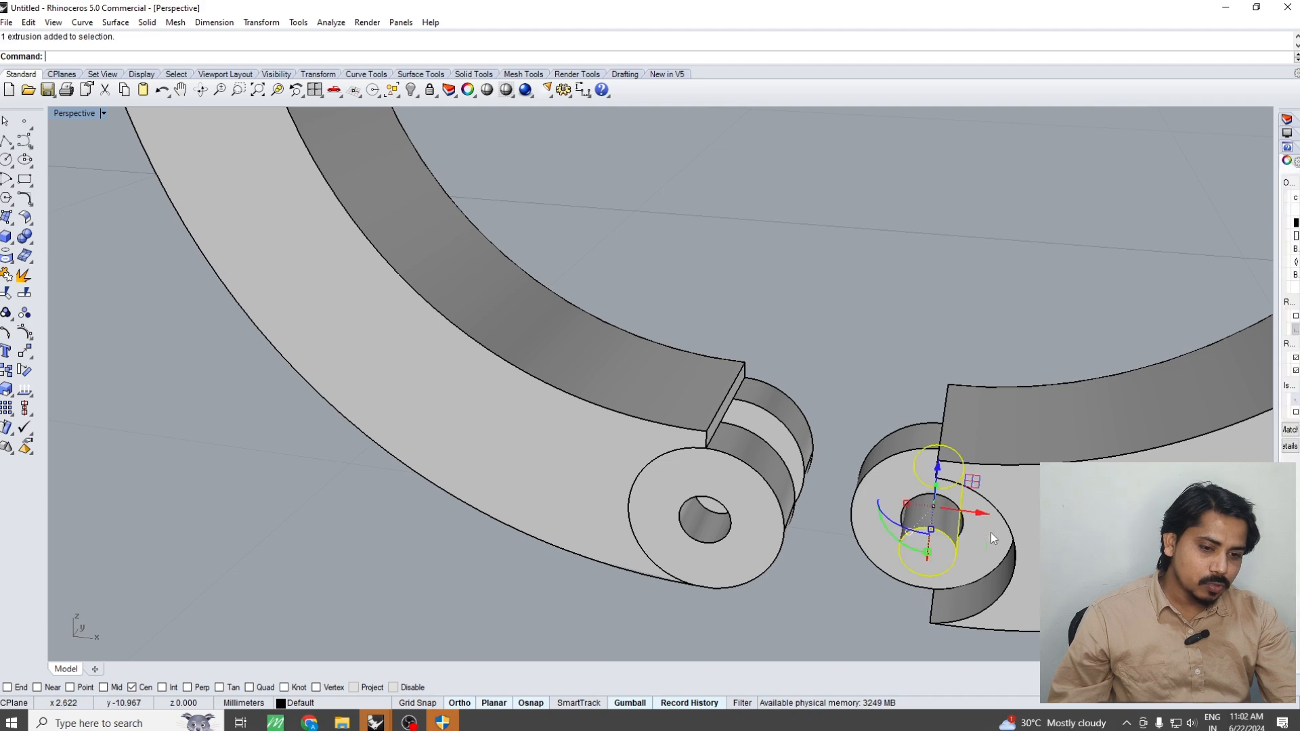
left_click(961, 474, "shift")
scroll(978, 508, "down", 9)
type("m")
key("Return")
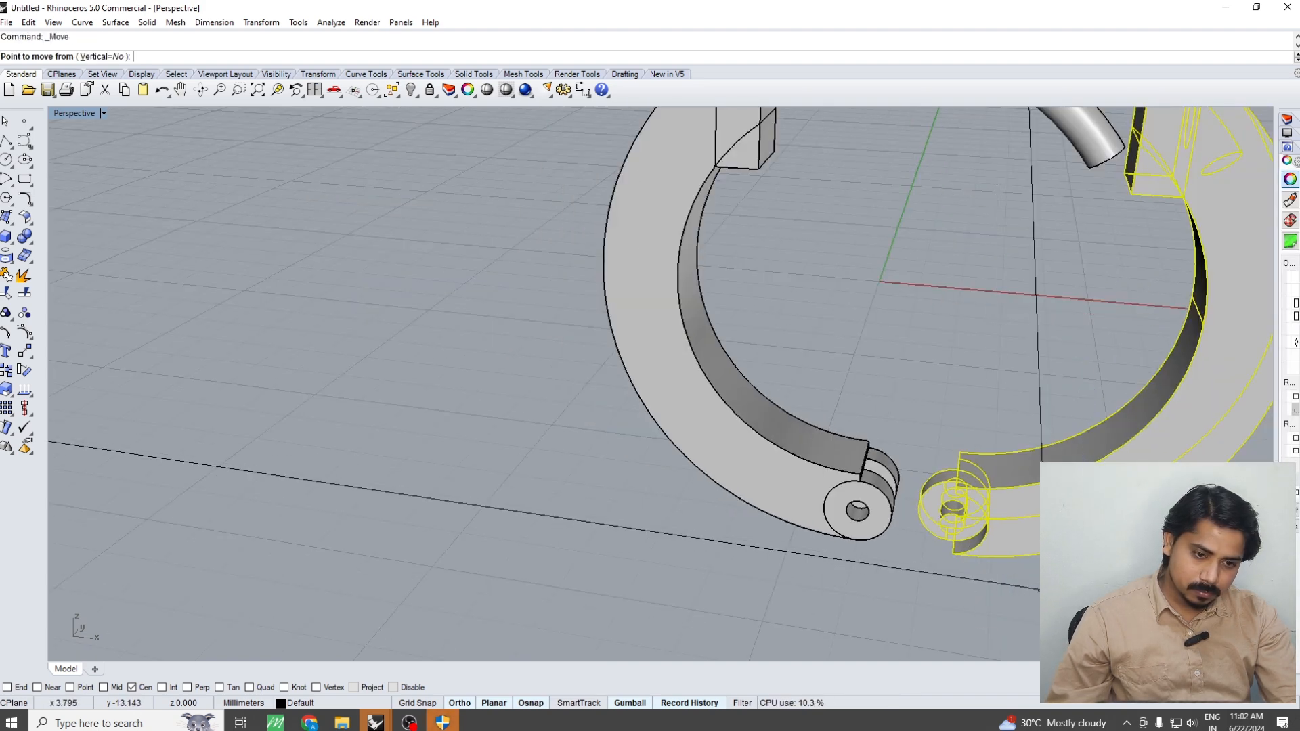
left_click(999, 582)
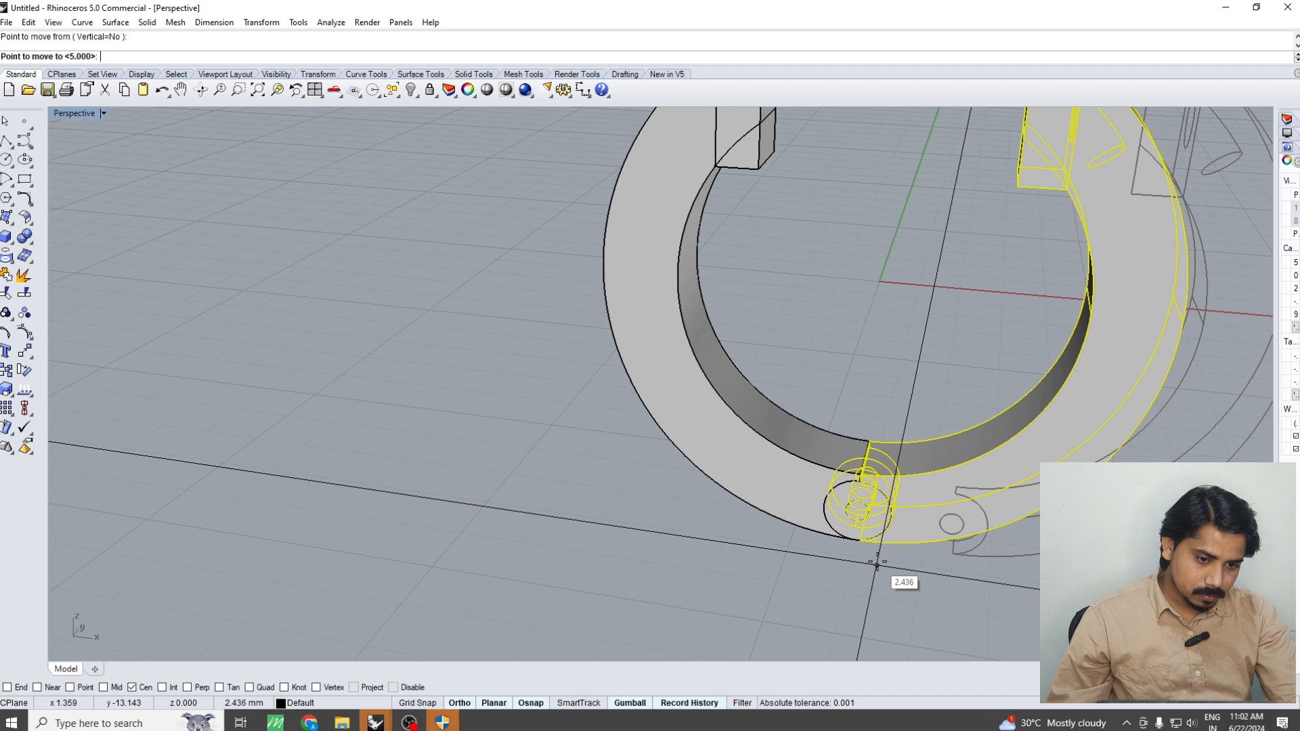
left_click(879, 562)
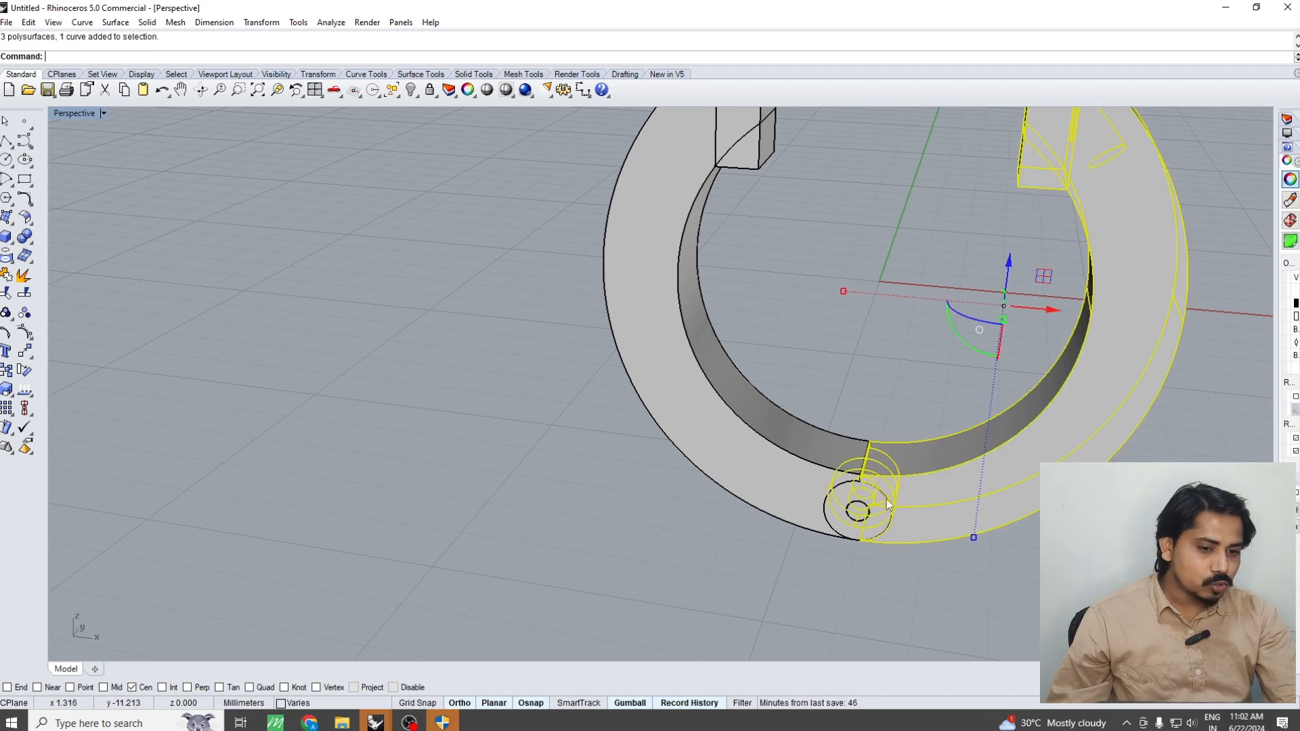
Examine the closed hinge joint from several angles and check how the knuckles of both ring halves fit together
scroll(873, 474, "up", 5)
left_click(801, 574)
left_click(704, 546)
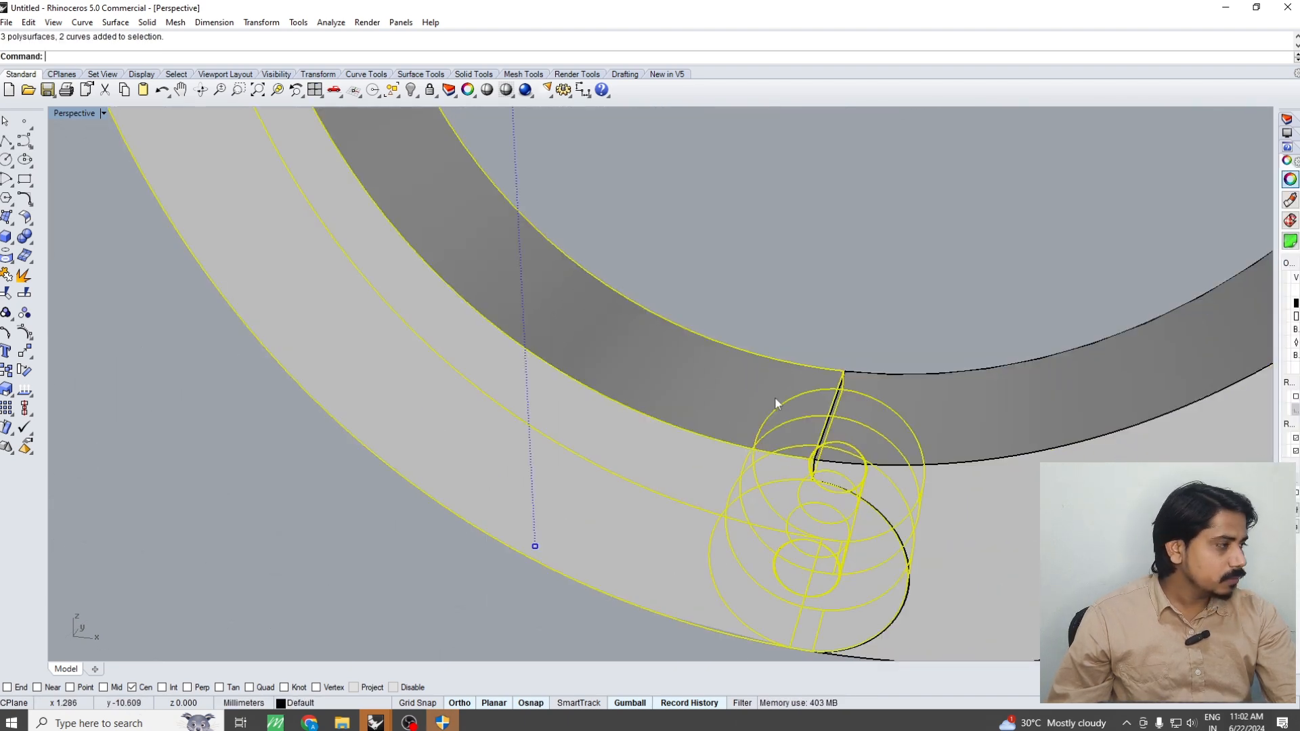
right_click_drag(775, 399, 661, 616)
scroll(649, 639, "up", 4)
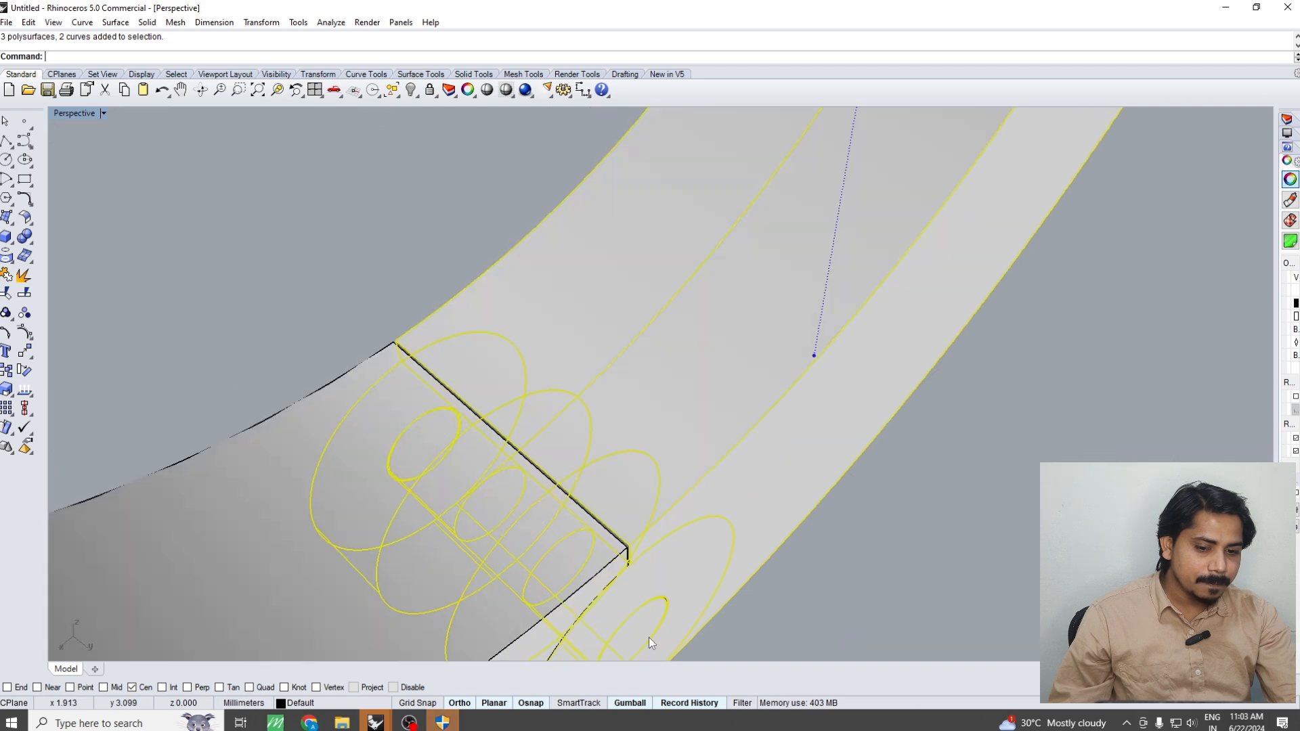
right_click_drag(859, 384, 859, 329)
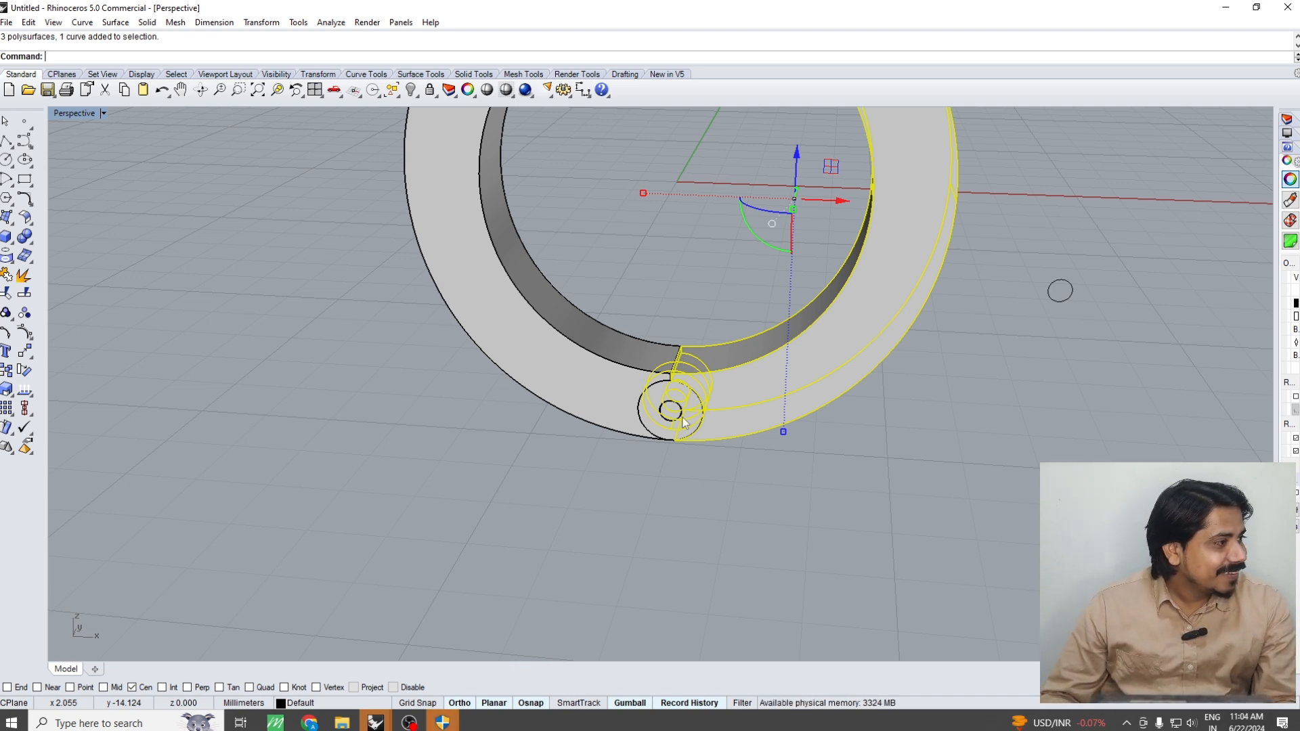
left_click(799, 638)
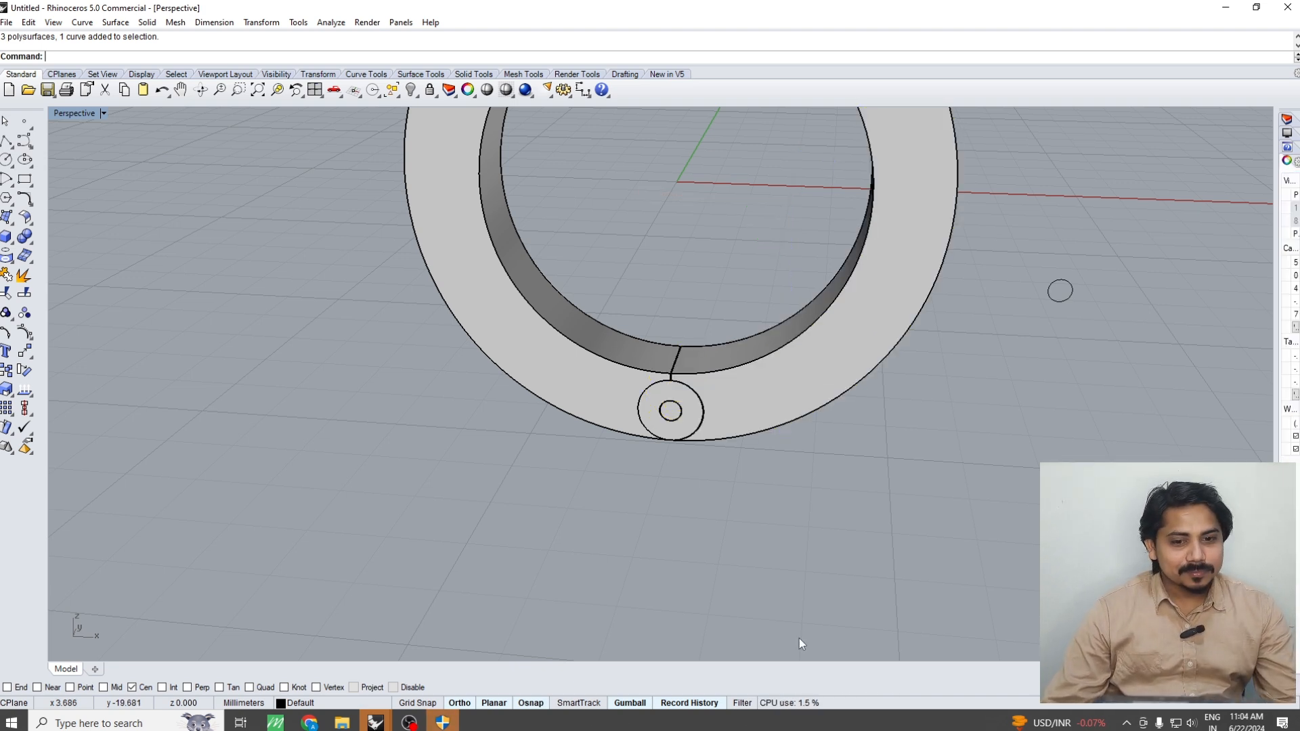
key("ctrl+alt+s")
scroll(861, 486, "down", 2)
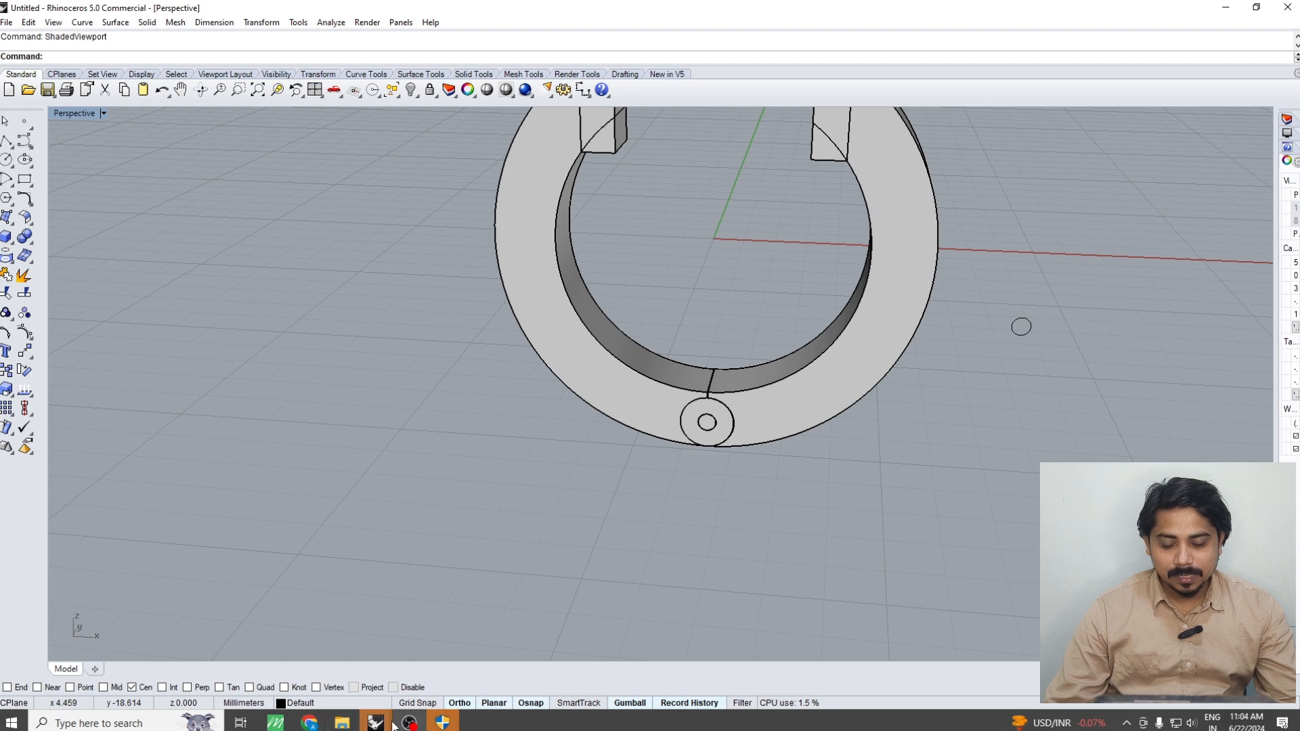
left_click(311, 724)
left_click(311, 723)
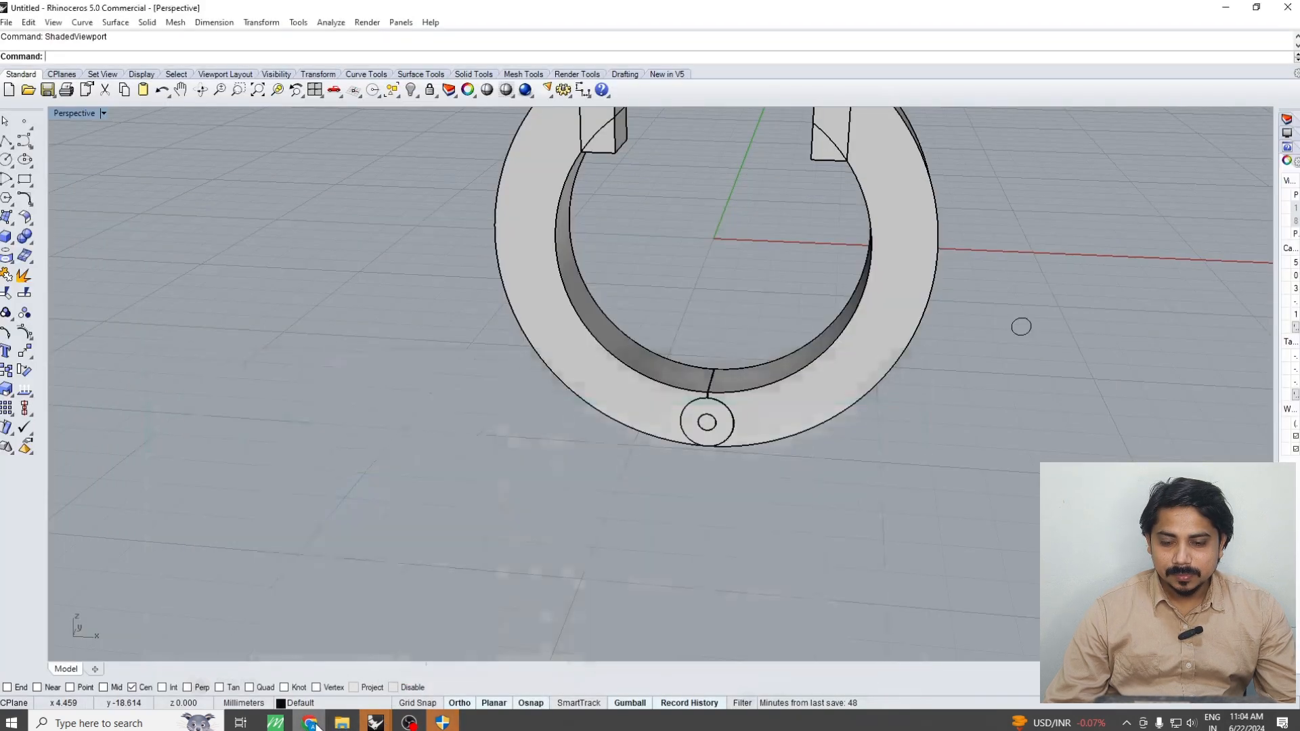
left_click(860, 392)
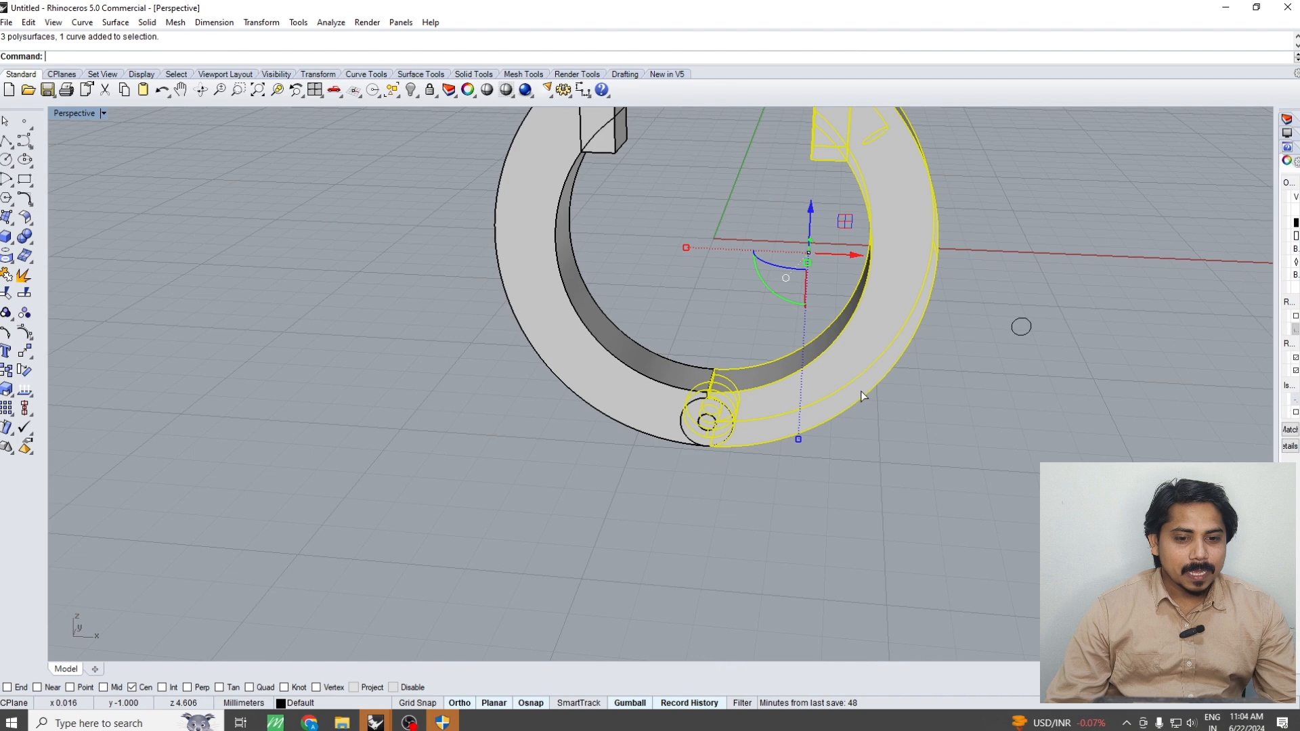
left_click(729, 527)
Delete the loose circle beside the right half of the ring
key("ctrl+F2")
left_click_drag(958, 348, 867, 438)
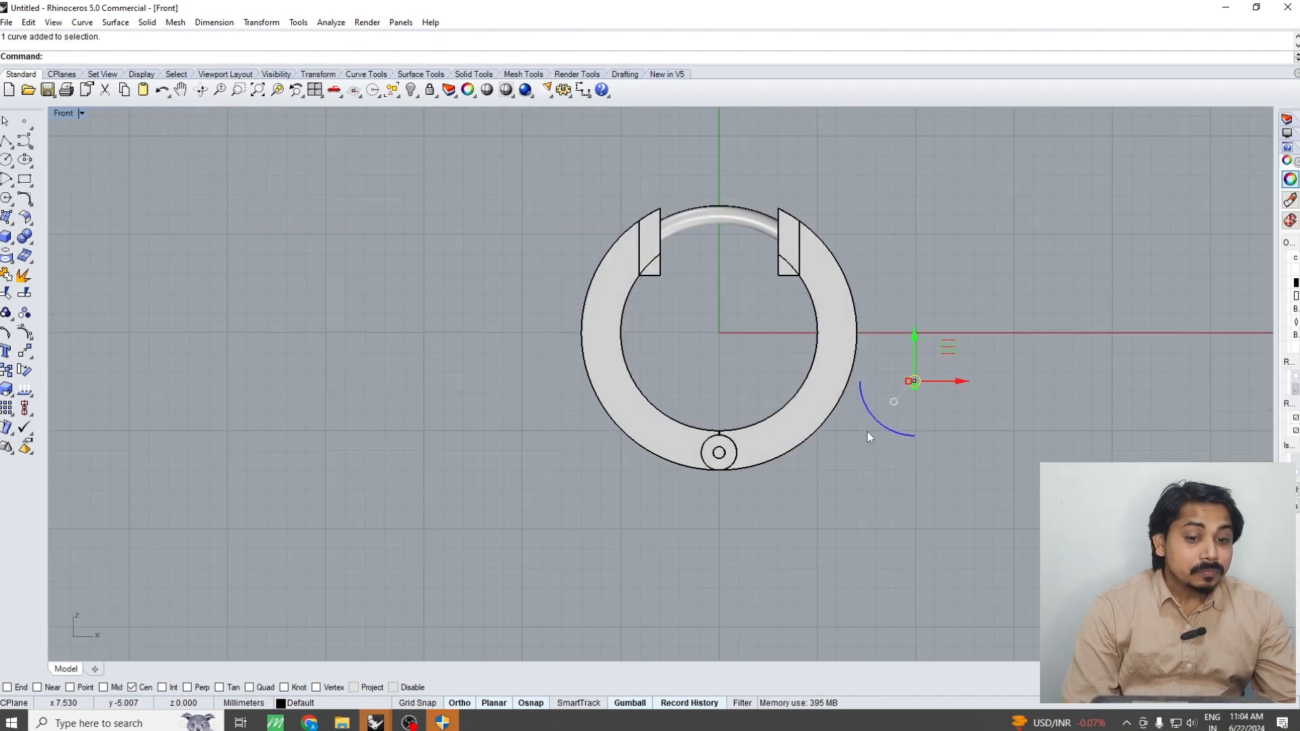
key("Delete")
Examine the closed two-half ring in the front and perspective views
left_click(795, 409)
right_click_drag(748, 497, 737, 526)
left_click(759, 485)
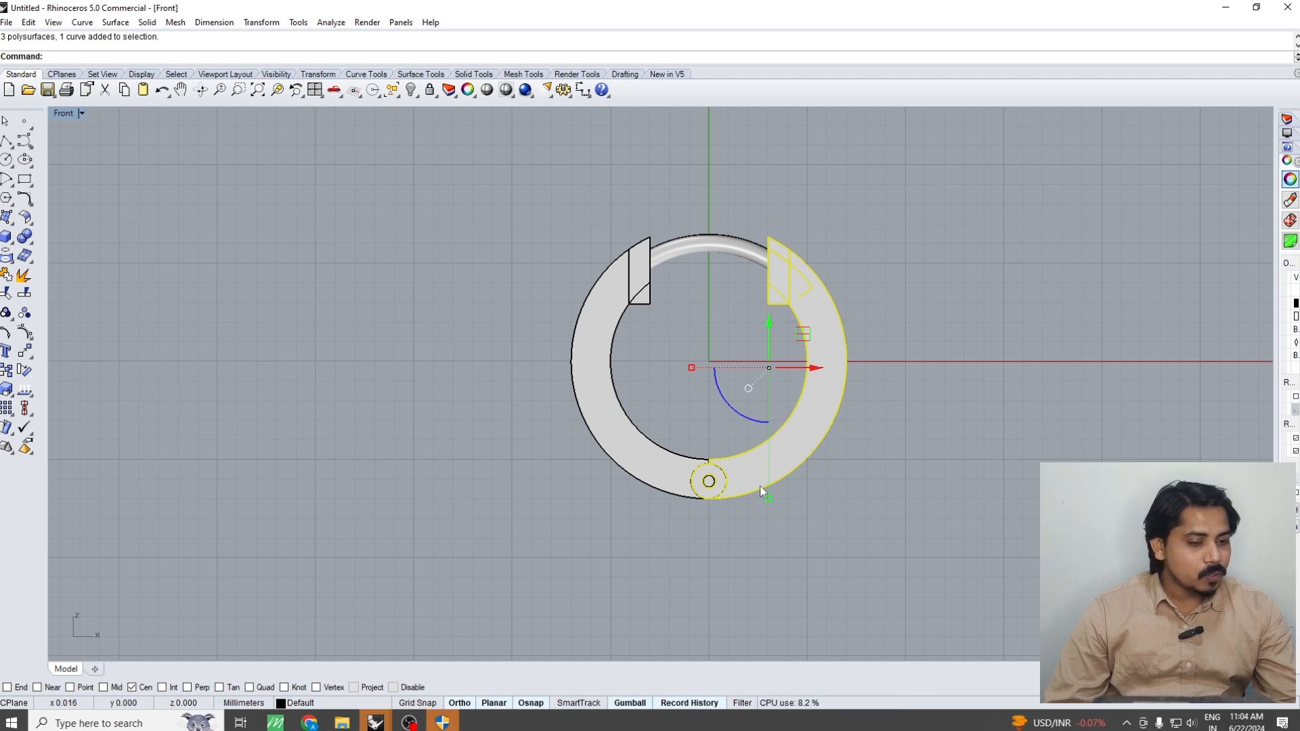
scroll(787, 527, "down", 3)
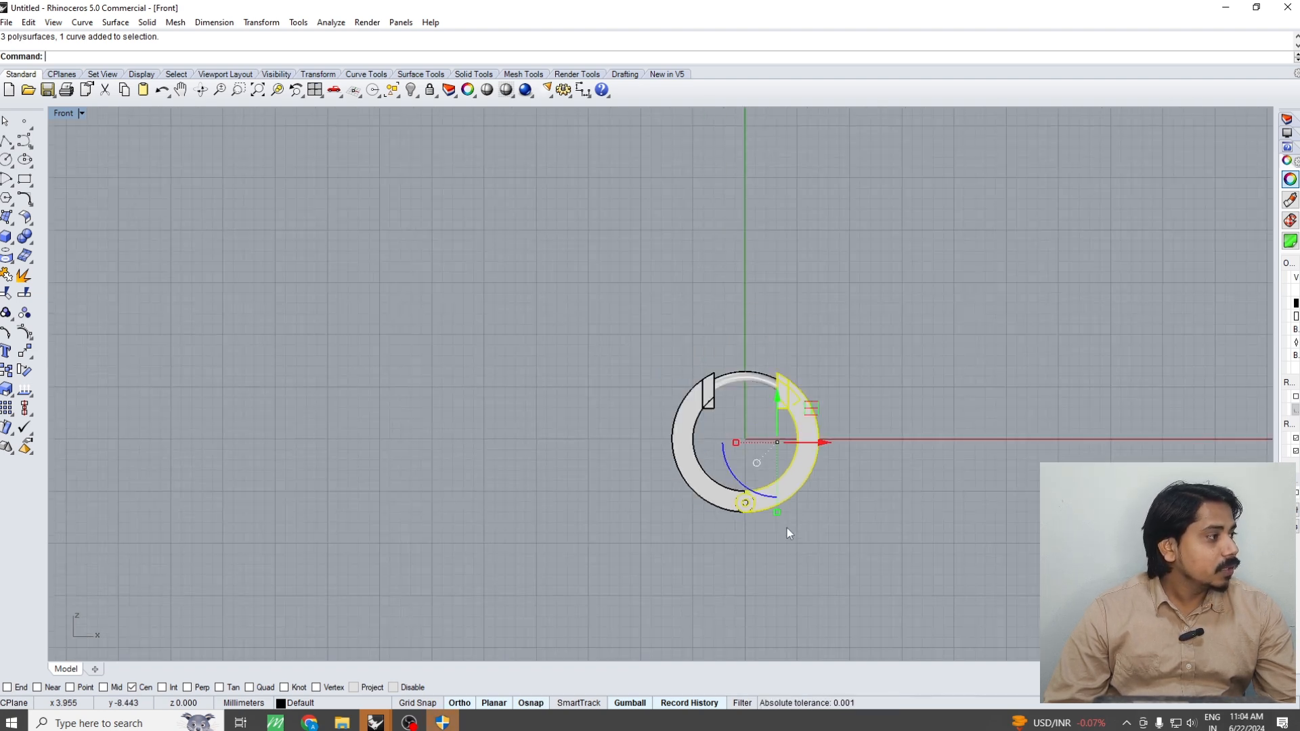
key("ctrl+F1")
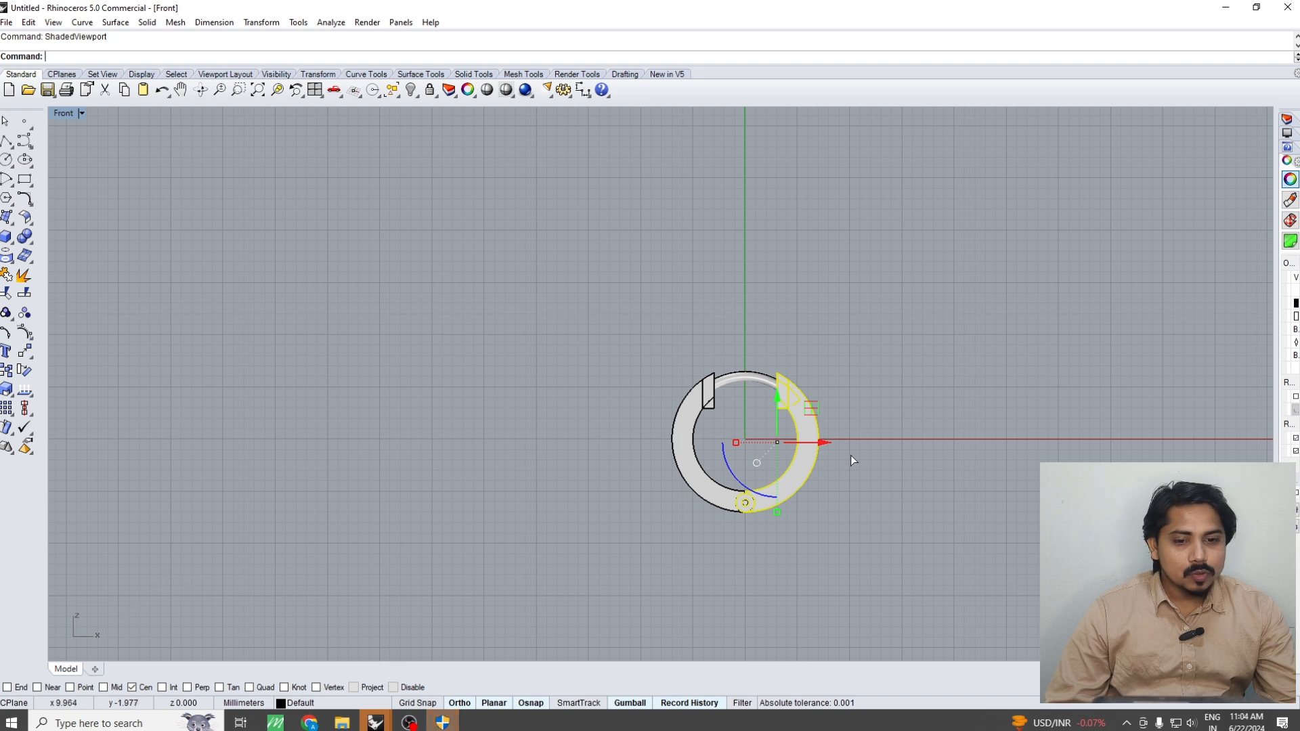
left_click(934, 441)
right_click_drag(929, 431, 906, 501)
key("ctrl+F4")
right_click_drag(824, 473, 749, 505)
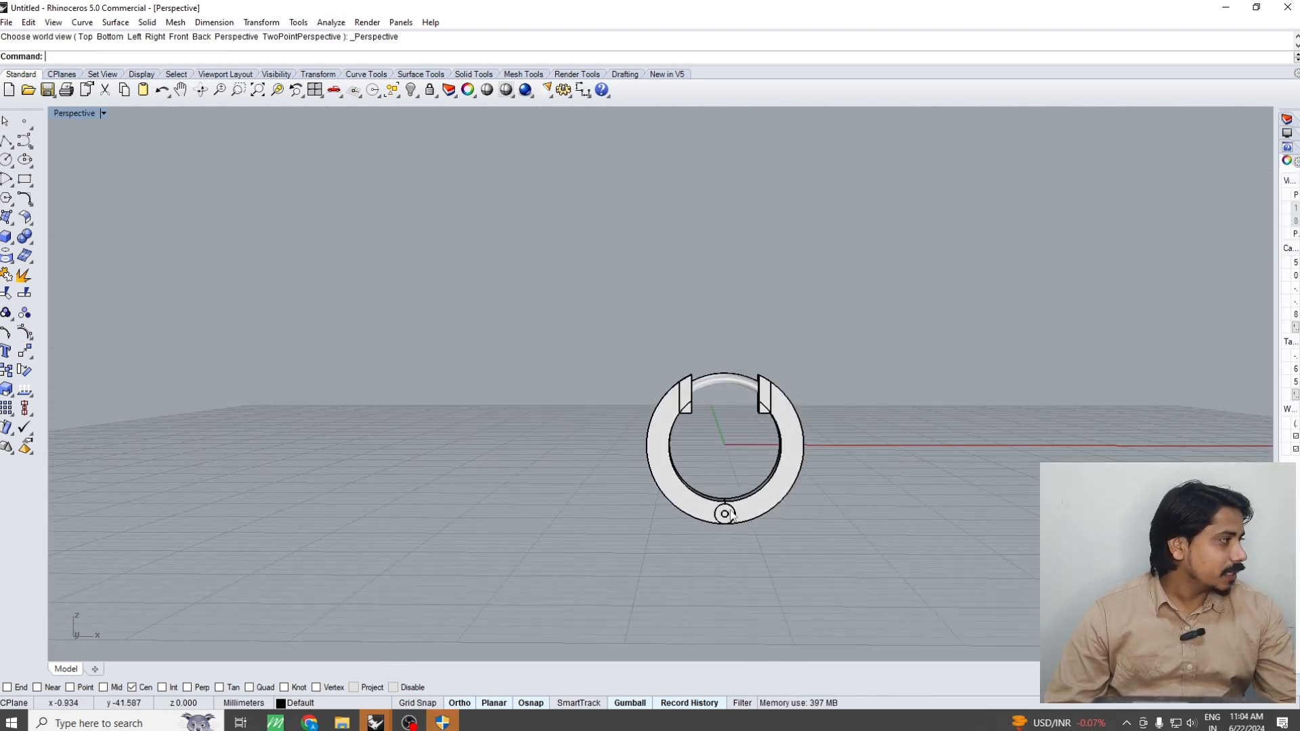
Delete all objects of the hinged ring in the Front view to clear the workspace
key("ctrl+F2")
scroll(768, 420, "down", 3)
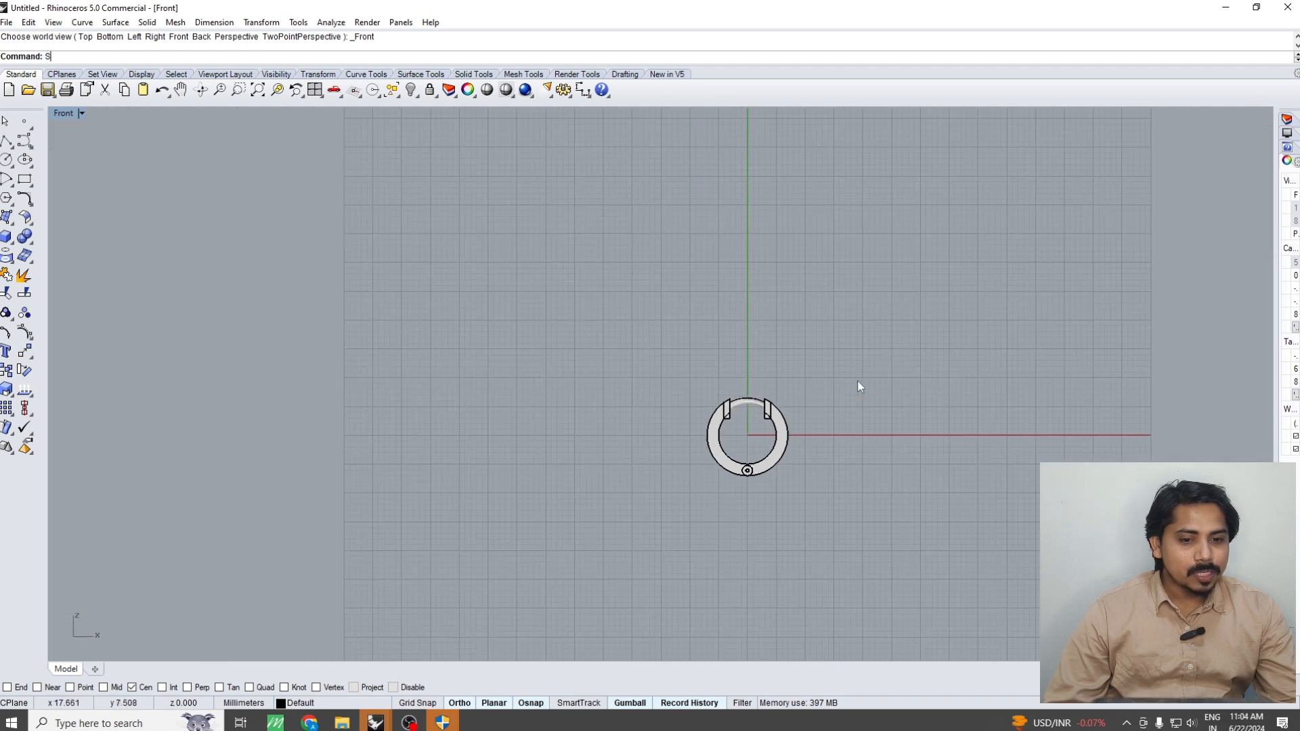
left_click_drag(858, 380, 604, 613)
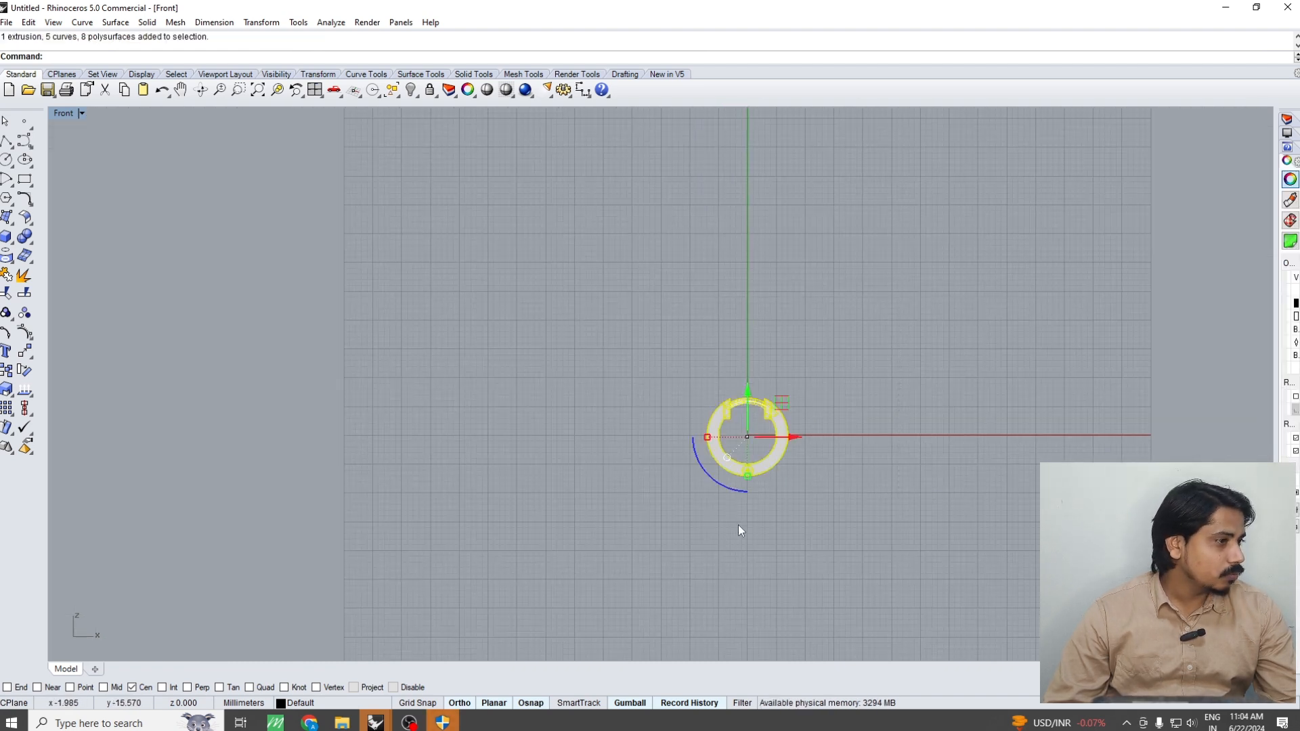
key("Delete")
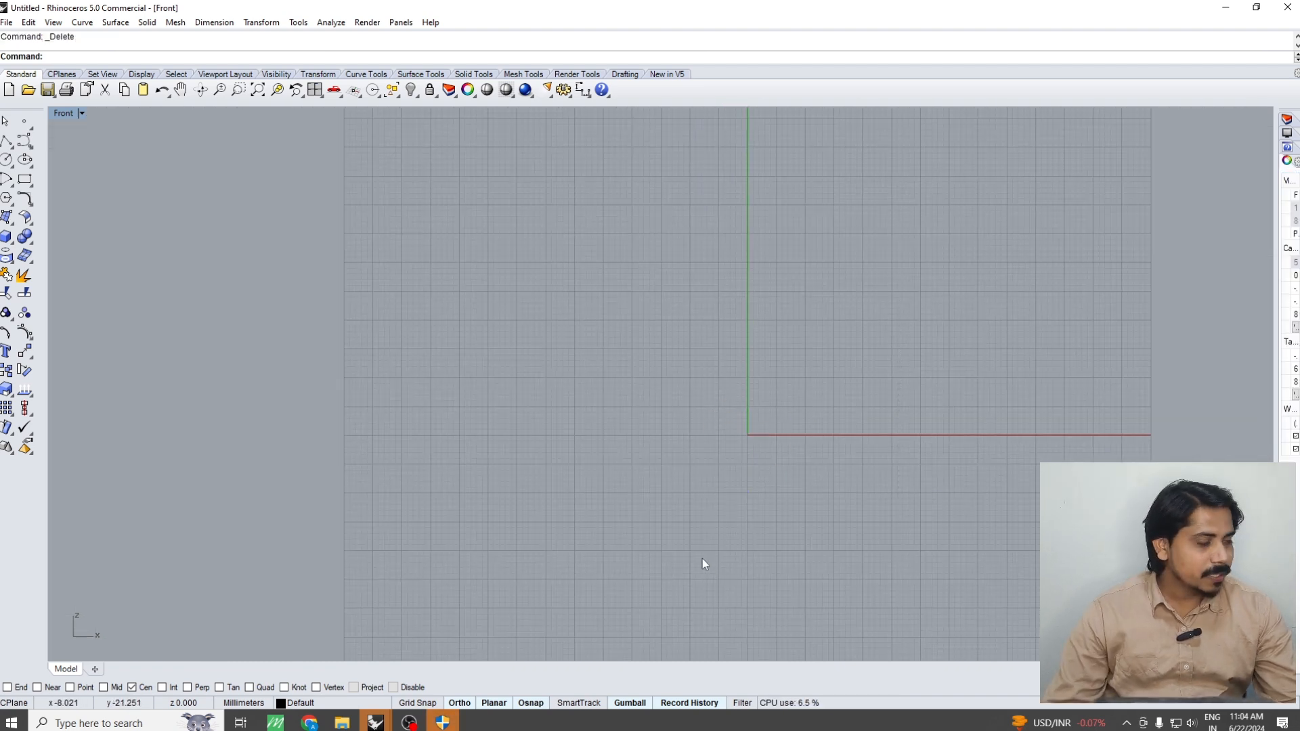
Draw a circle with a 10 mm diameter centred on the origin in the Front view
left_click(6, 161)
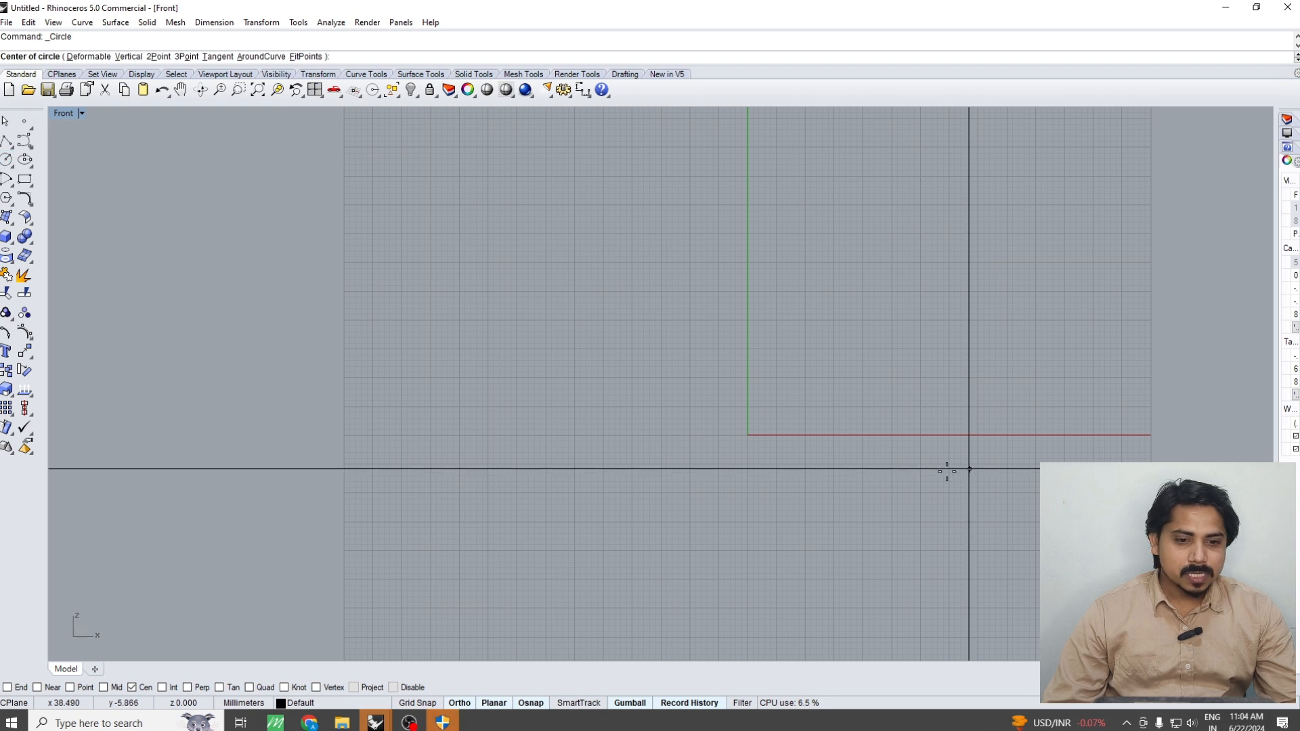
type("0")
key("Return")
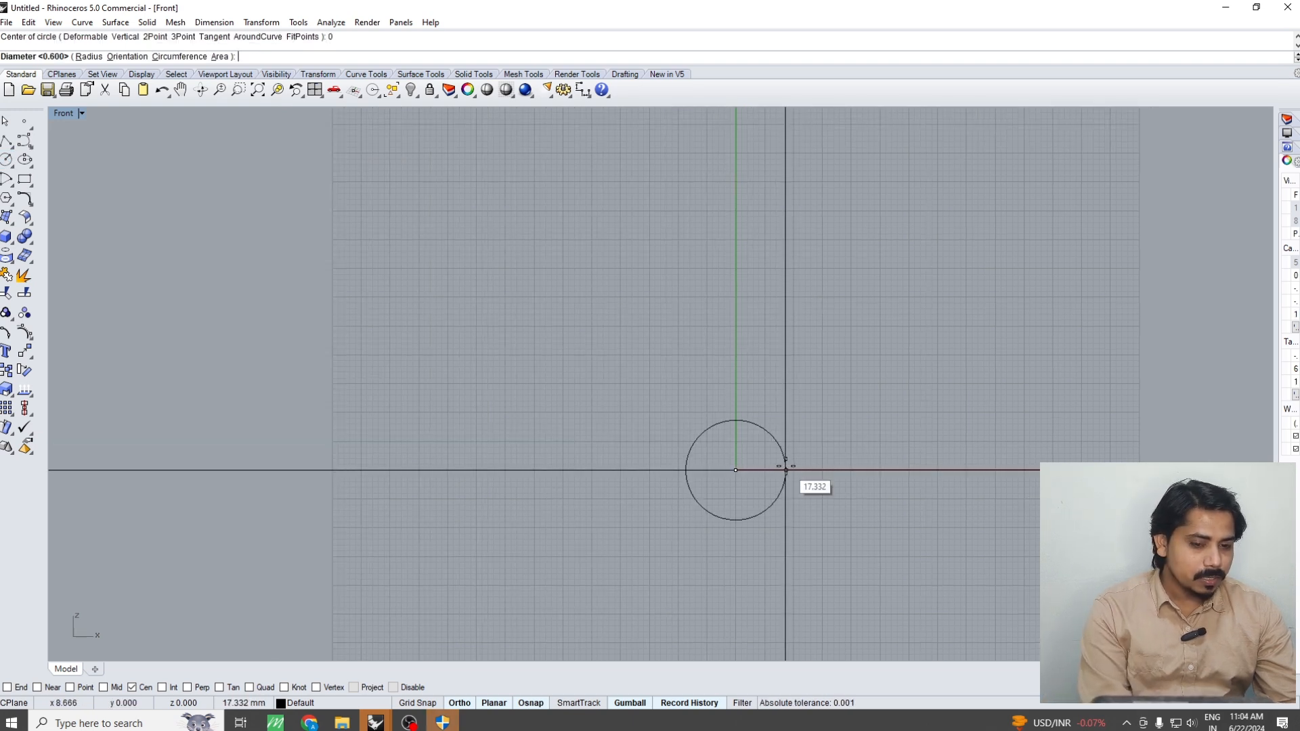
type("10")
key("Return")
scroll(786, 468, "up", 2)
left_click(752, 464)
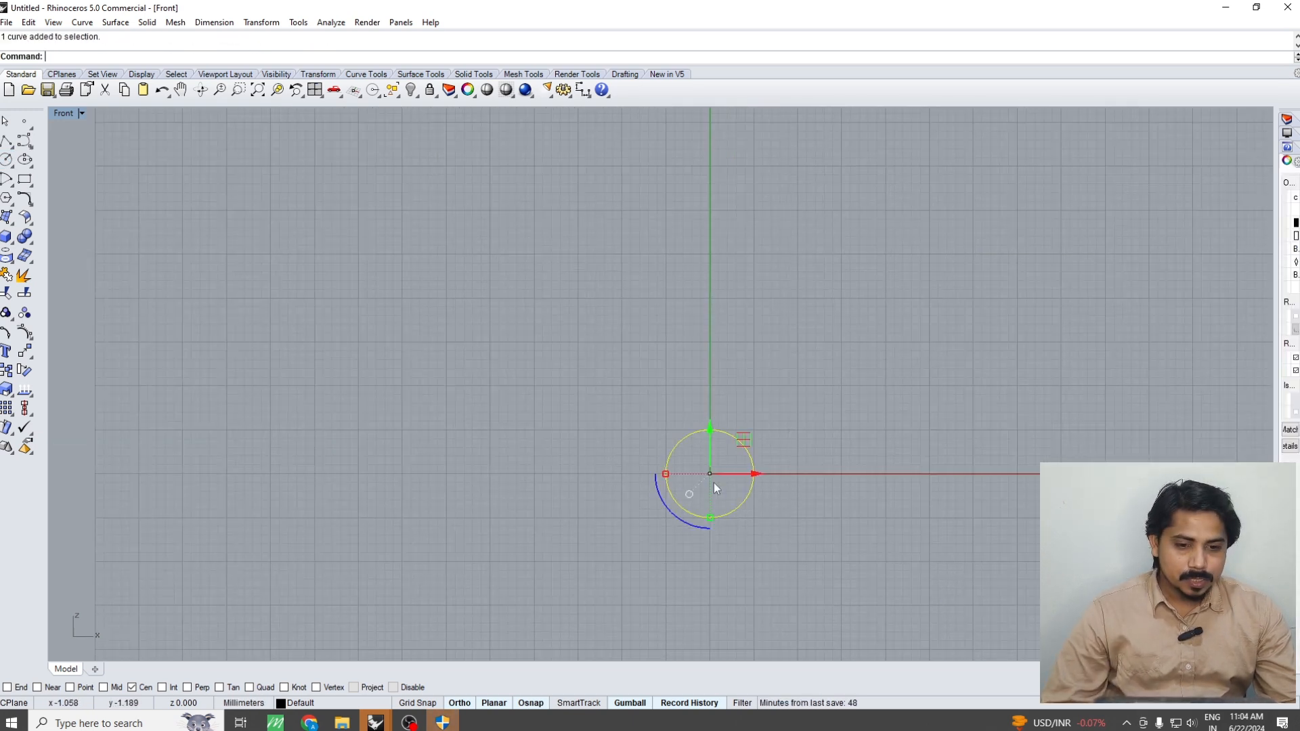
left_click(856, 482)
right_click_drag(853, 485, 816, 501)
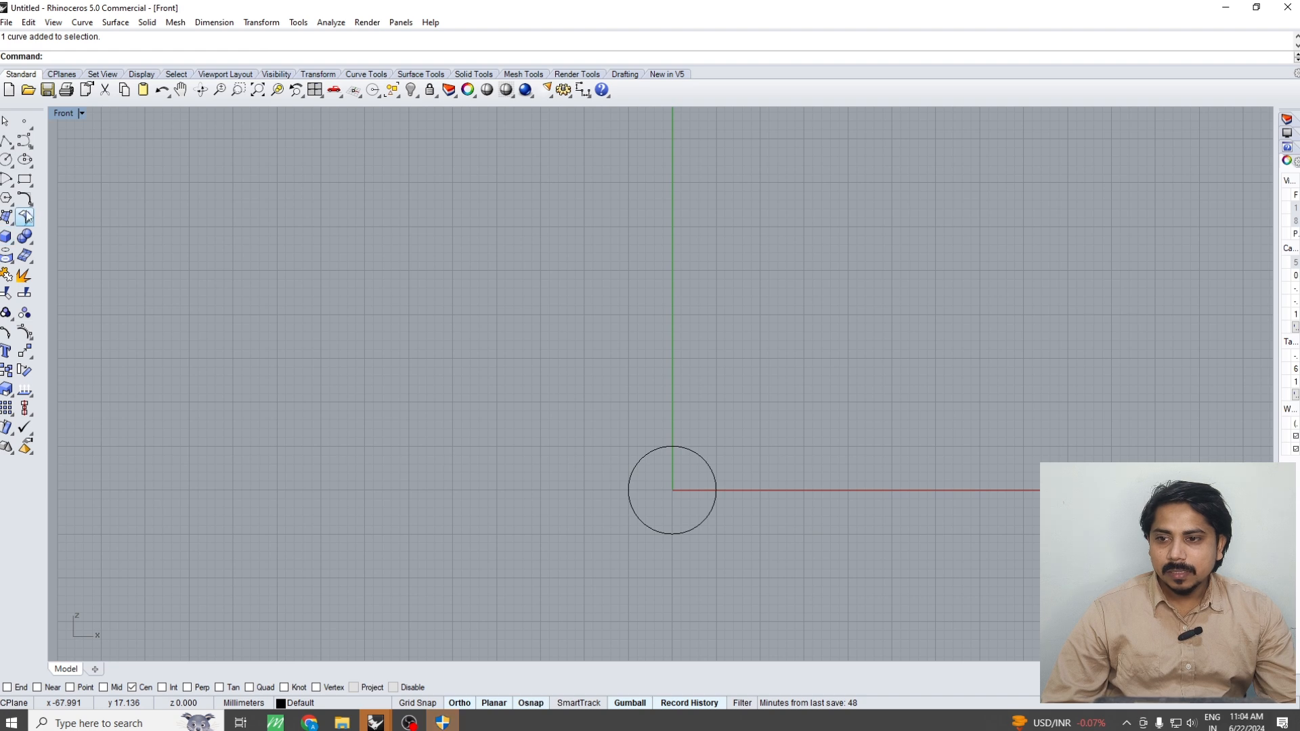
Draw a centre-based 2 by 2 mm rectangle in the Top view, just beyond the circle along the positive x axis
key("ctrl+F1")
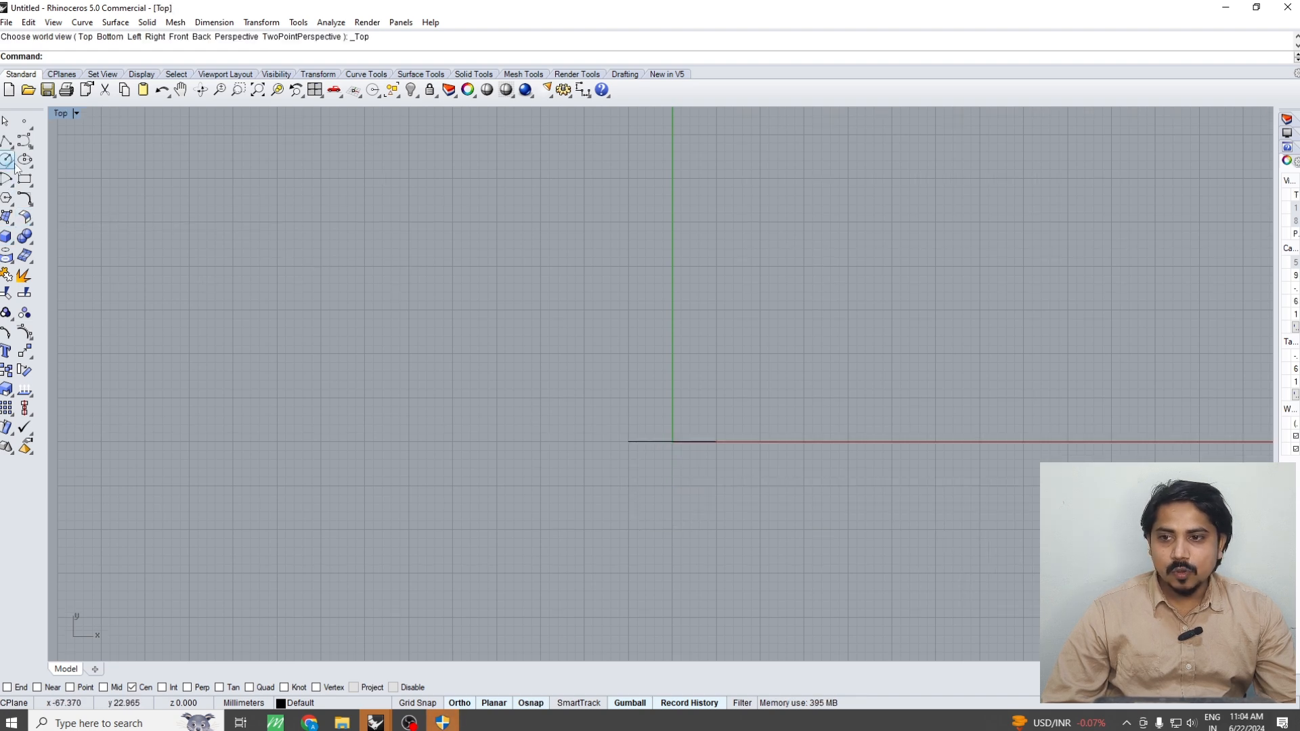
left_click(29, 184)
left_click(63, 186)
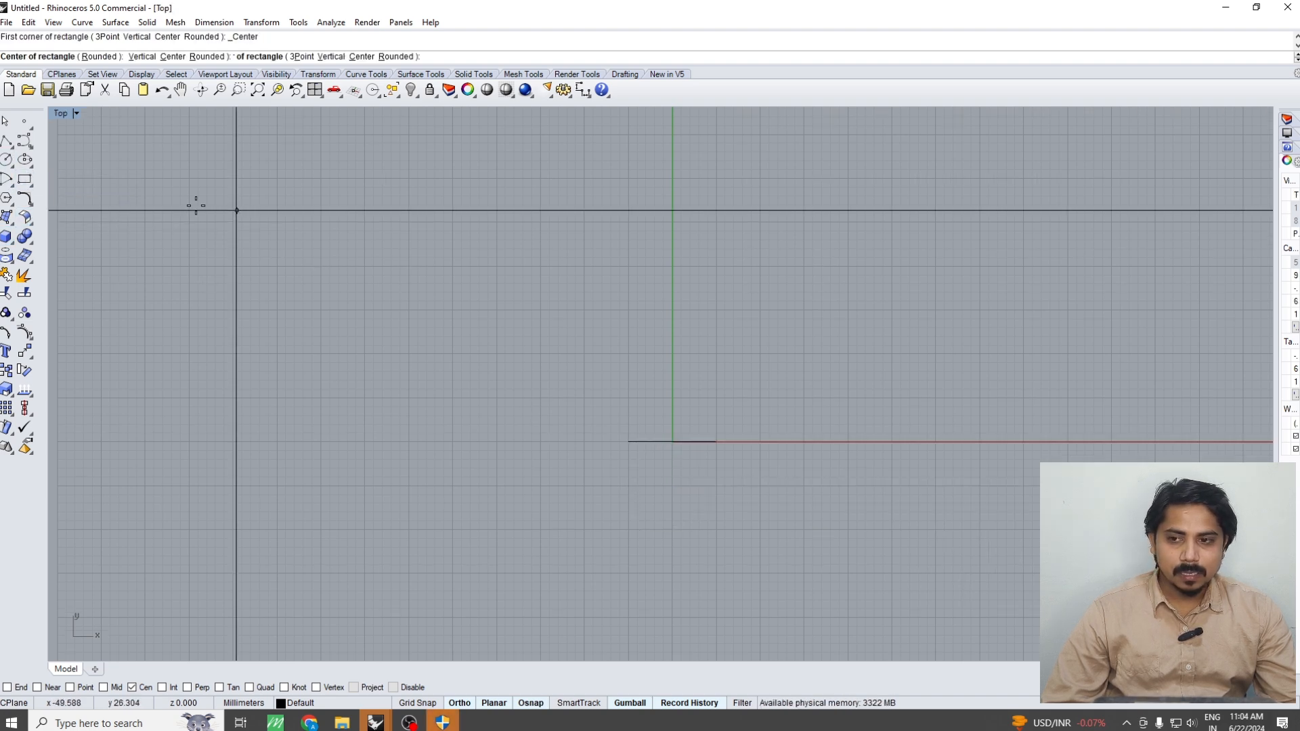
scroll(705, 446, "up", 3)
scroll(705, 446, "up", 1)
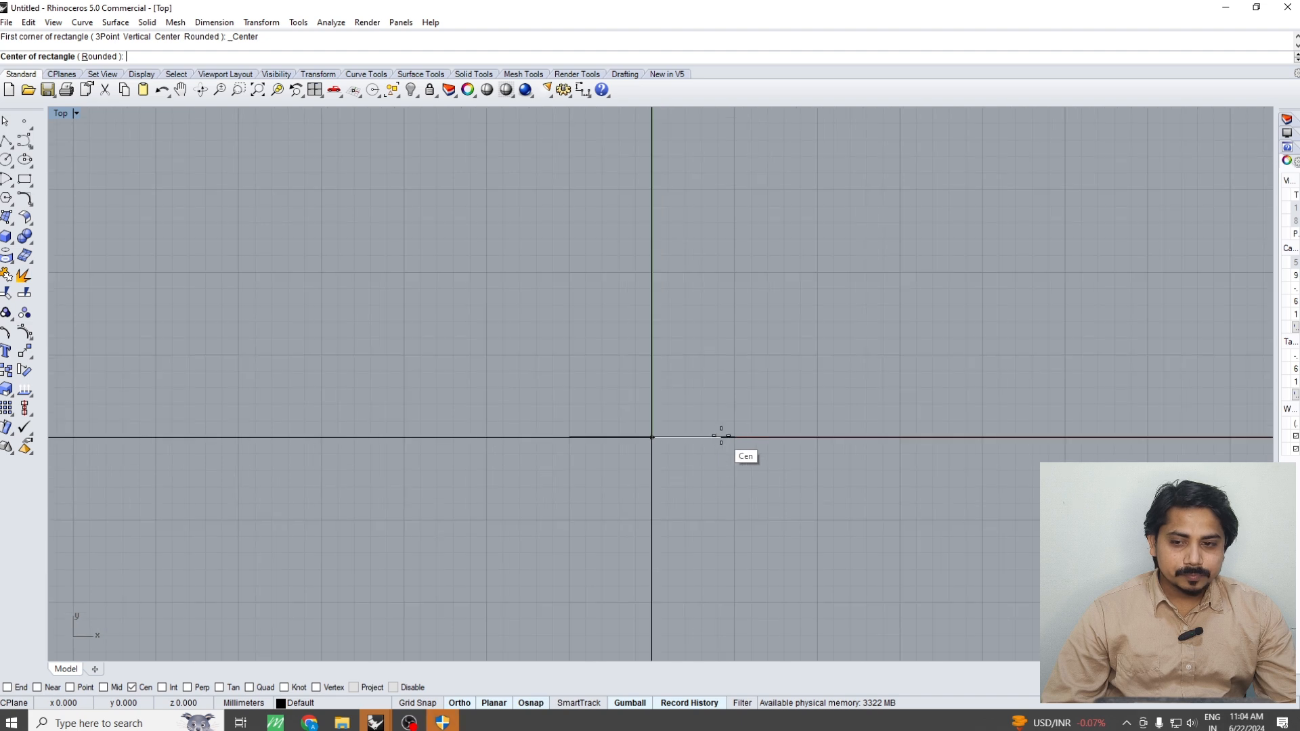
left_click(23, 182)
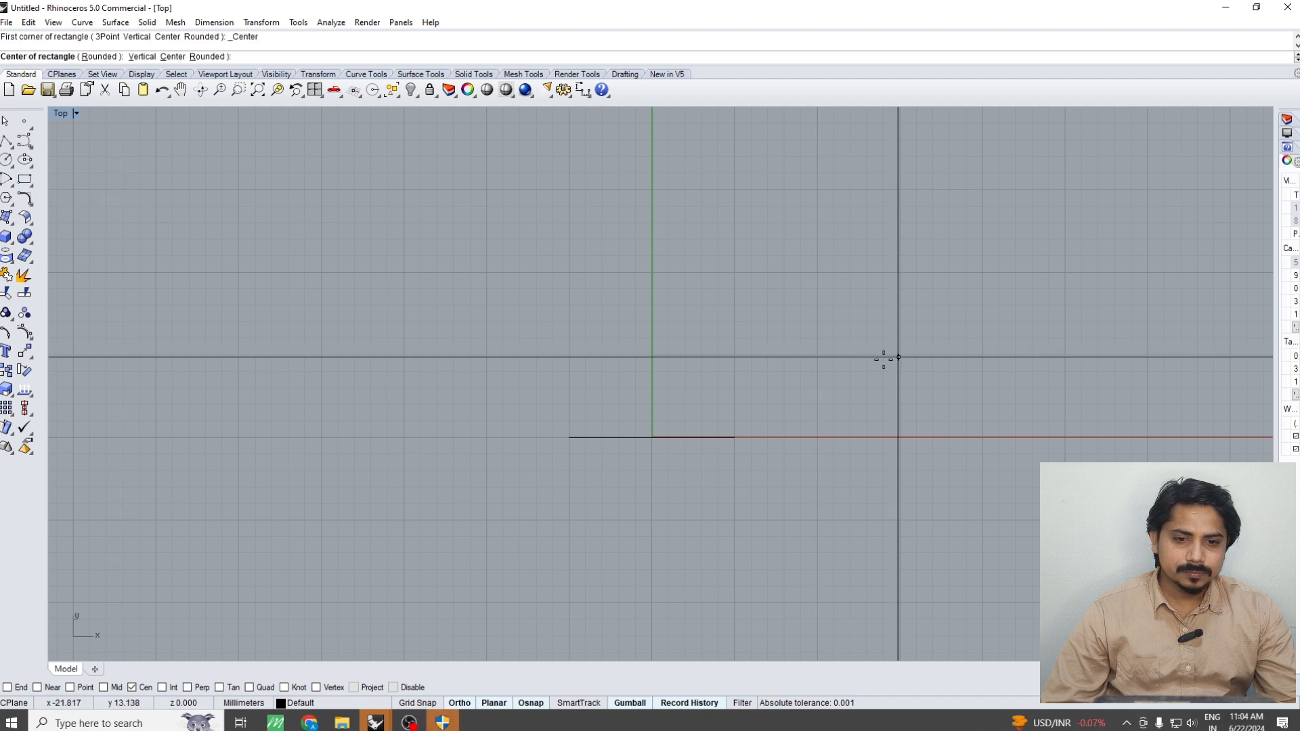
scroll(817, 365, "up", 2)
left_click(800, 470)
type("2")
key("Return")
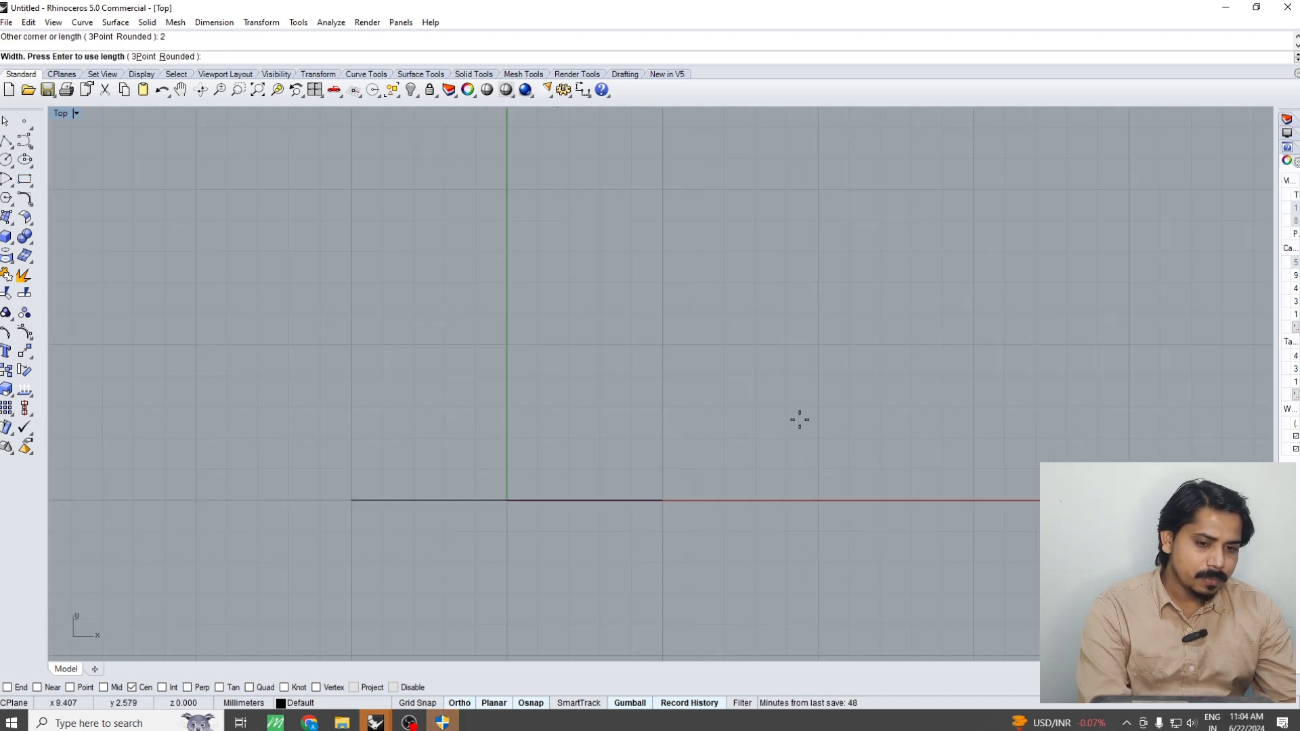
type("2")
key("Return")
Move the square by the midpoint of its inner side onto the circle's outermost point on the positive x axis
left_click(782, 493)
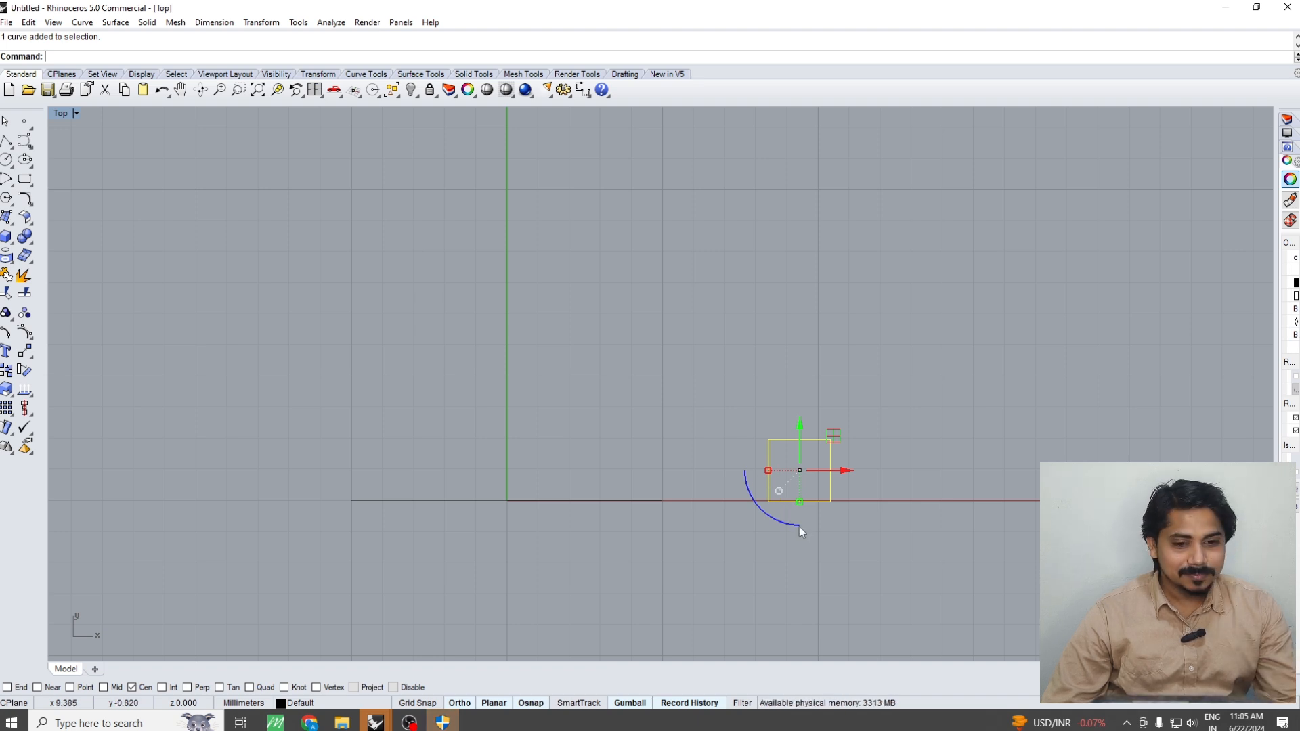
right_click_drag(817, 492, 796, 421)
key("Return")
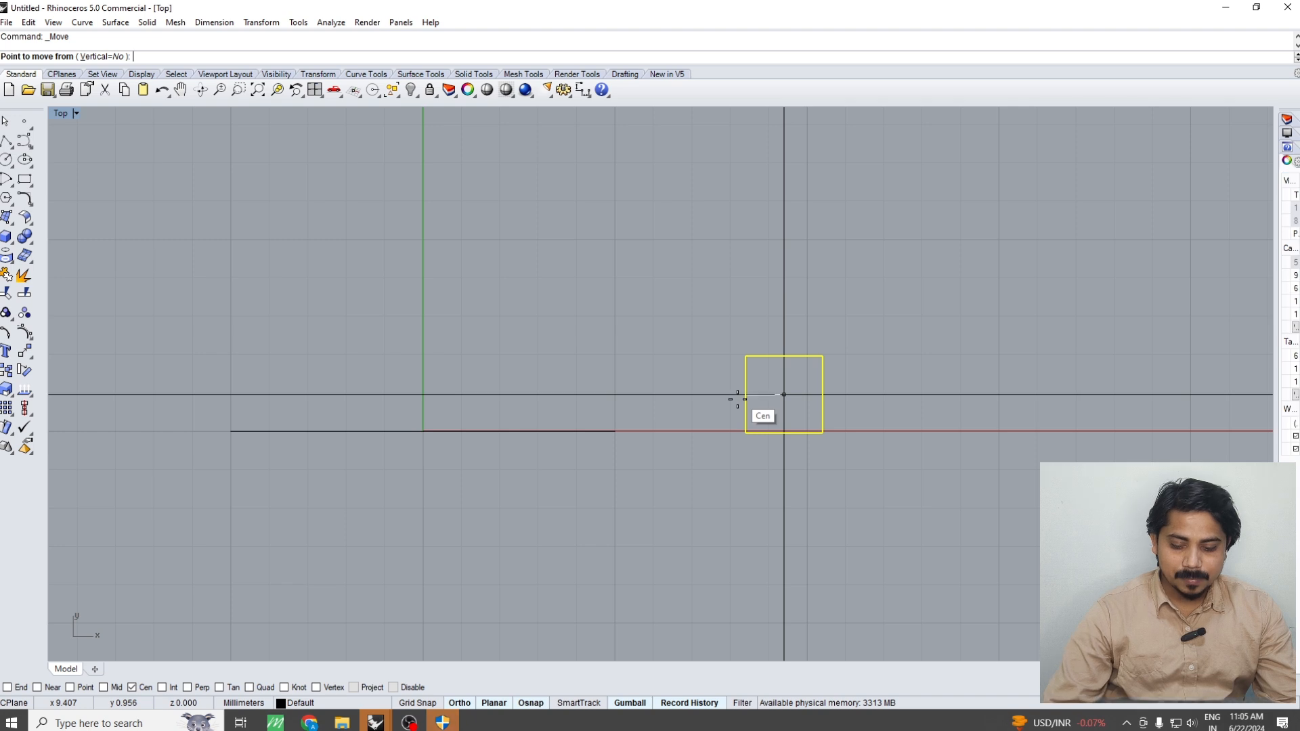
type("MM")
key("Return")
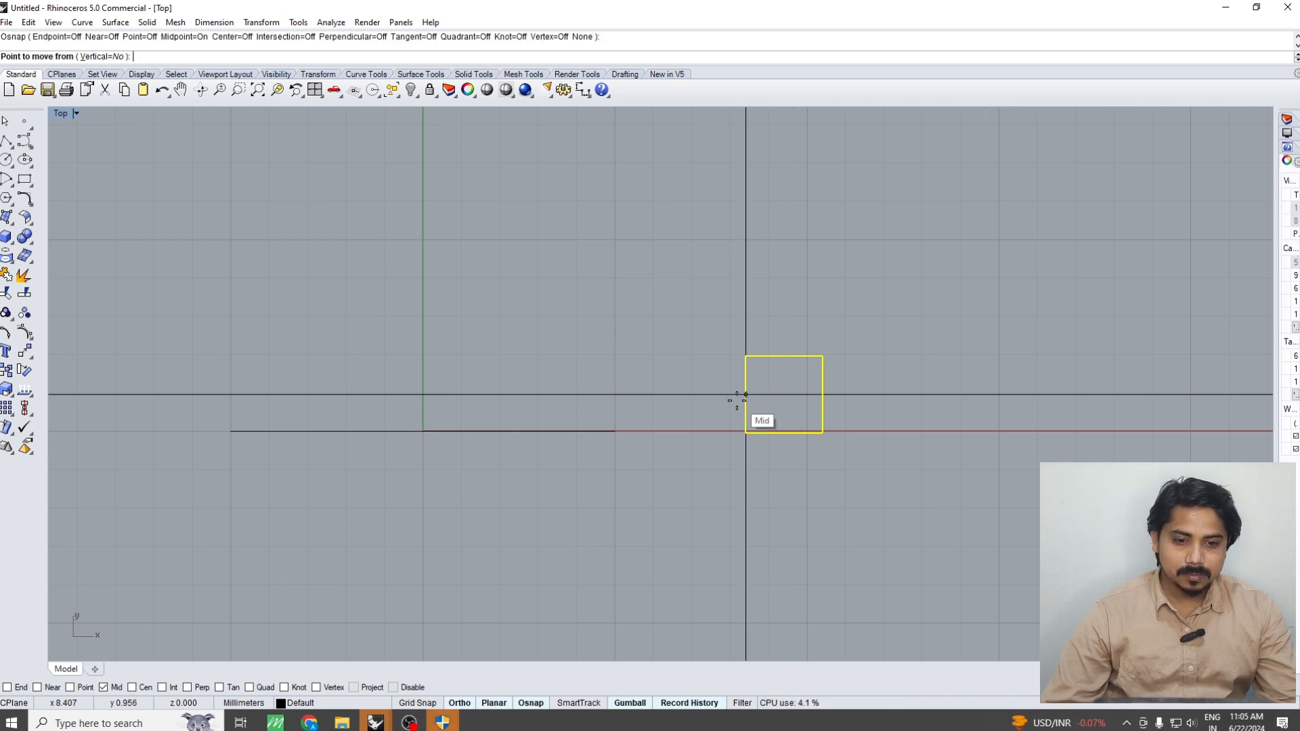
left_click(745, 395)
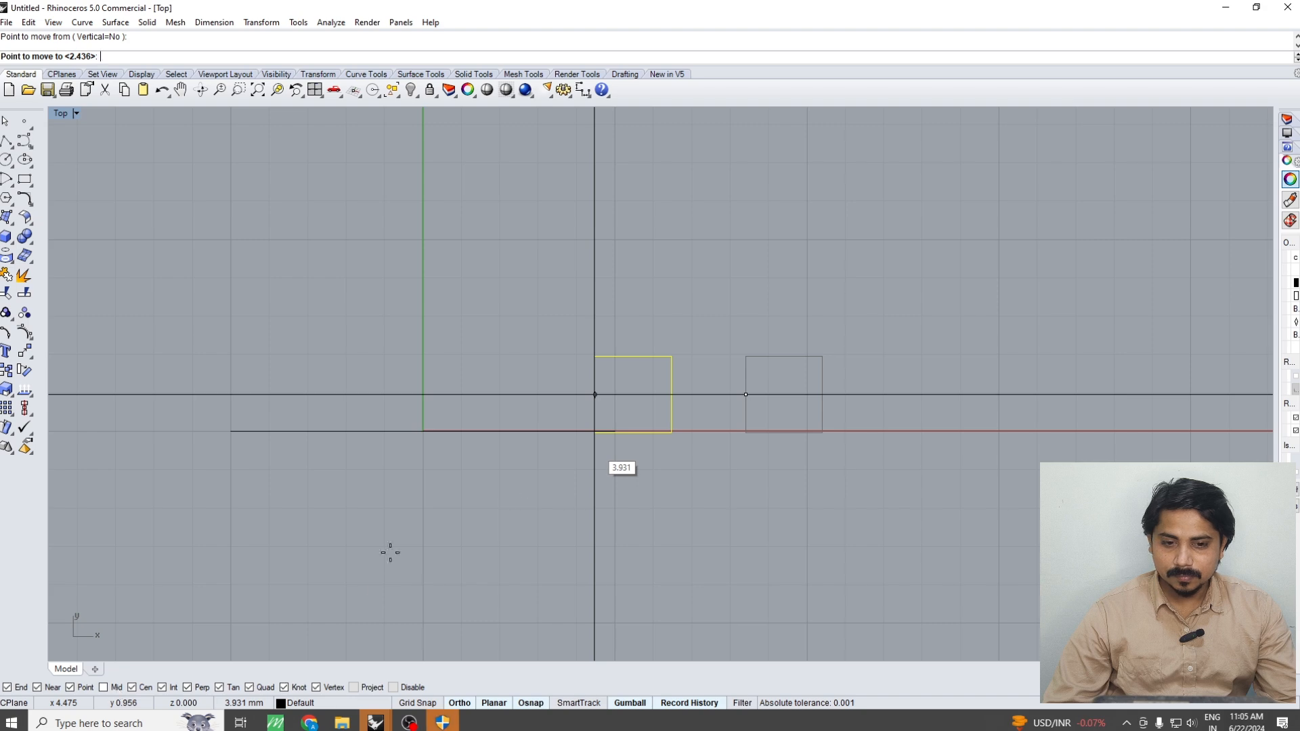
left_click(615, 432)
key("Escape")
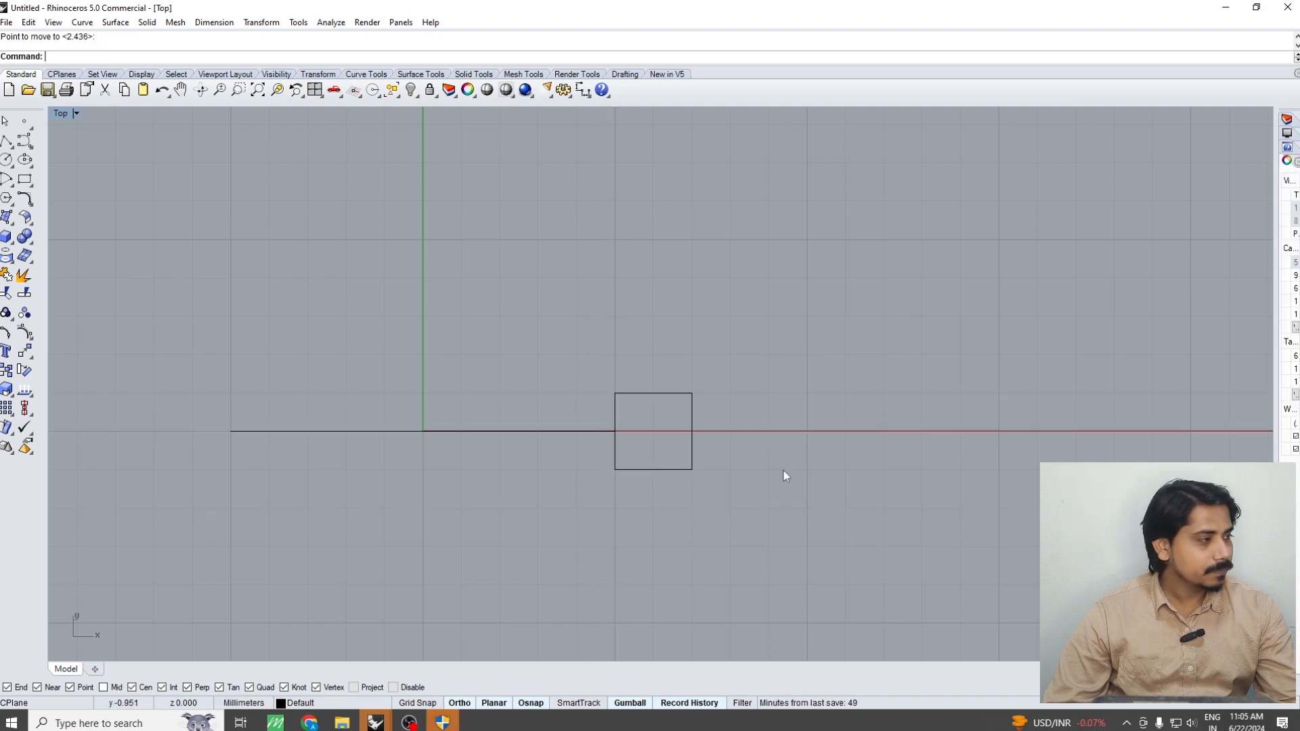
Explode the square and join its three sides that do not touch the circle into one open curve
right_click_drag(741, 482, 639, 497)
key("ctrl+F4")
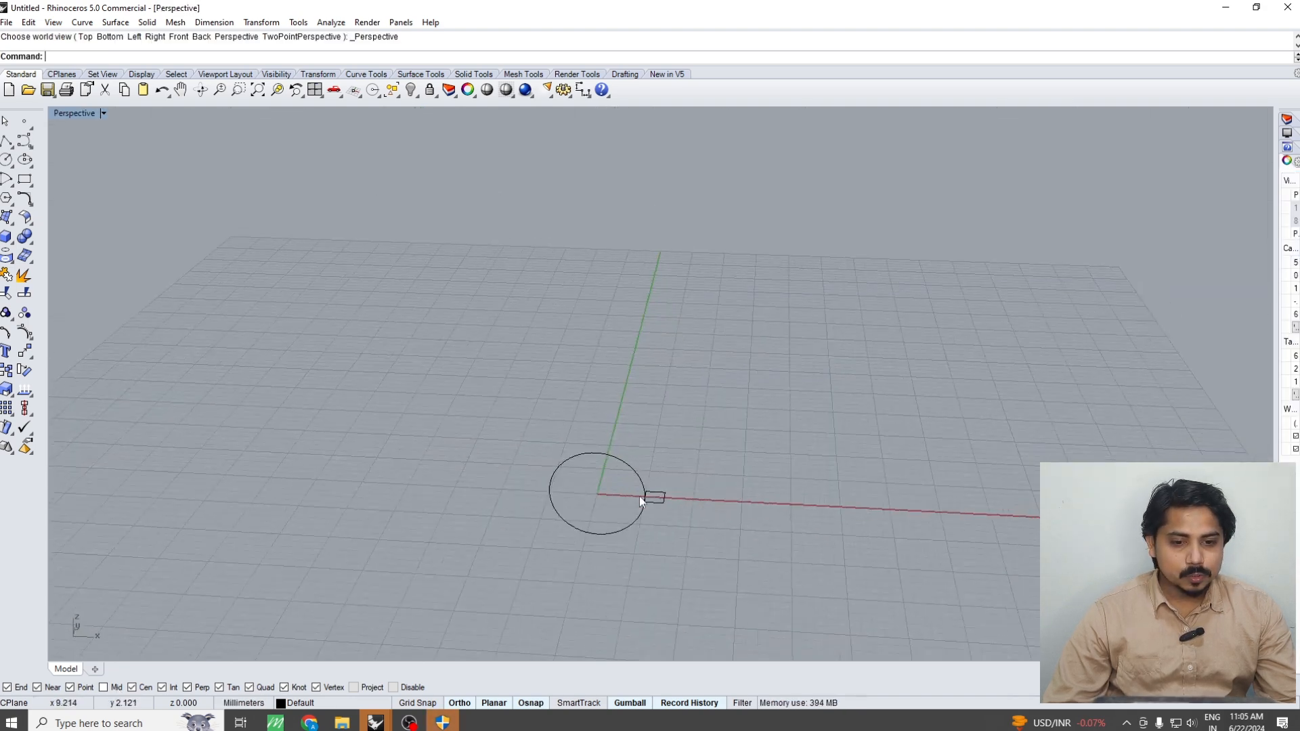
scroll(679, 512, "up", 4)
right_click_drag(696, 538, 727, 554)
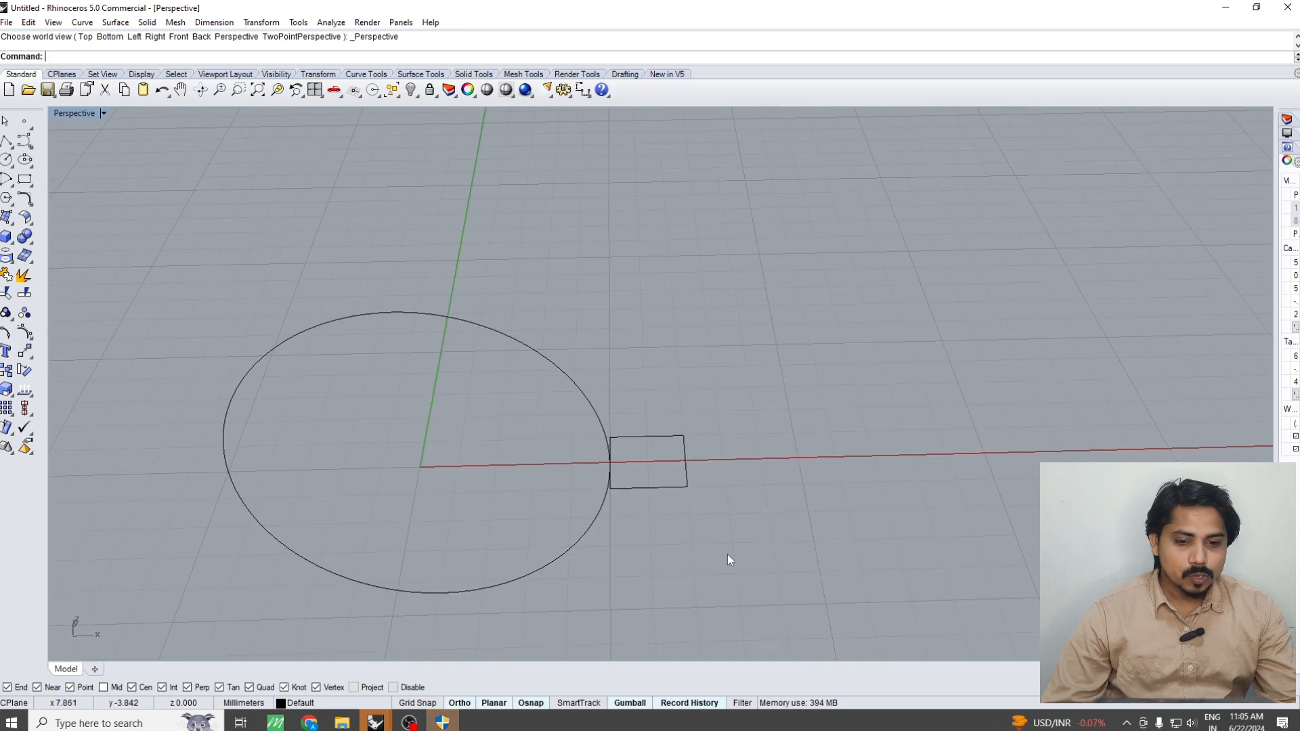
left_click(669, 438)
type("x")
key("Return")
scroll(613, 467, "up", 3)
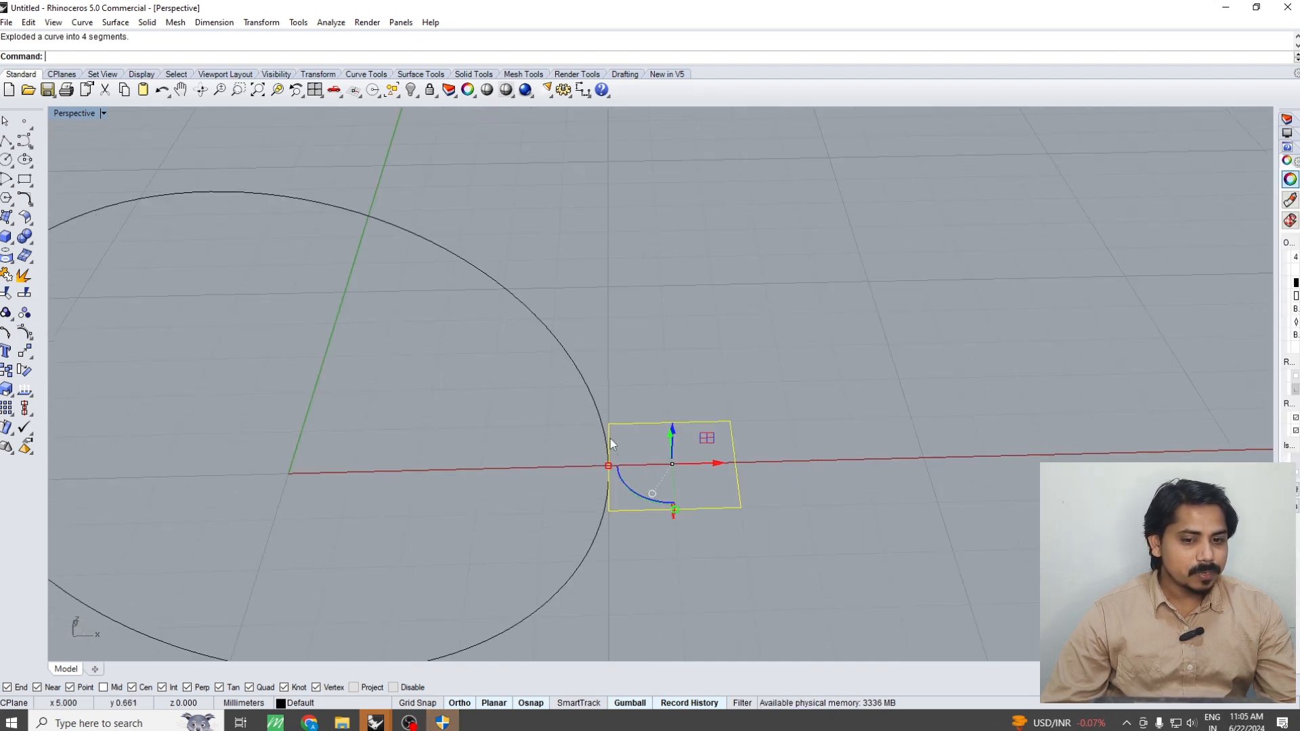
key("ctrl+j")
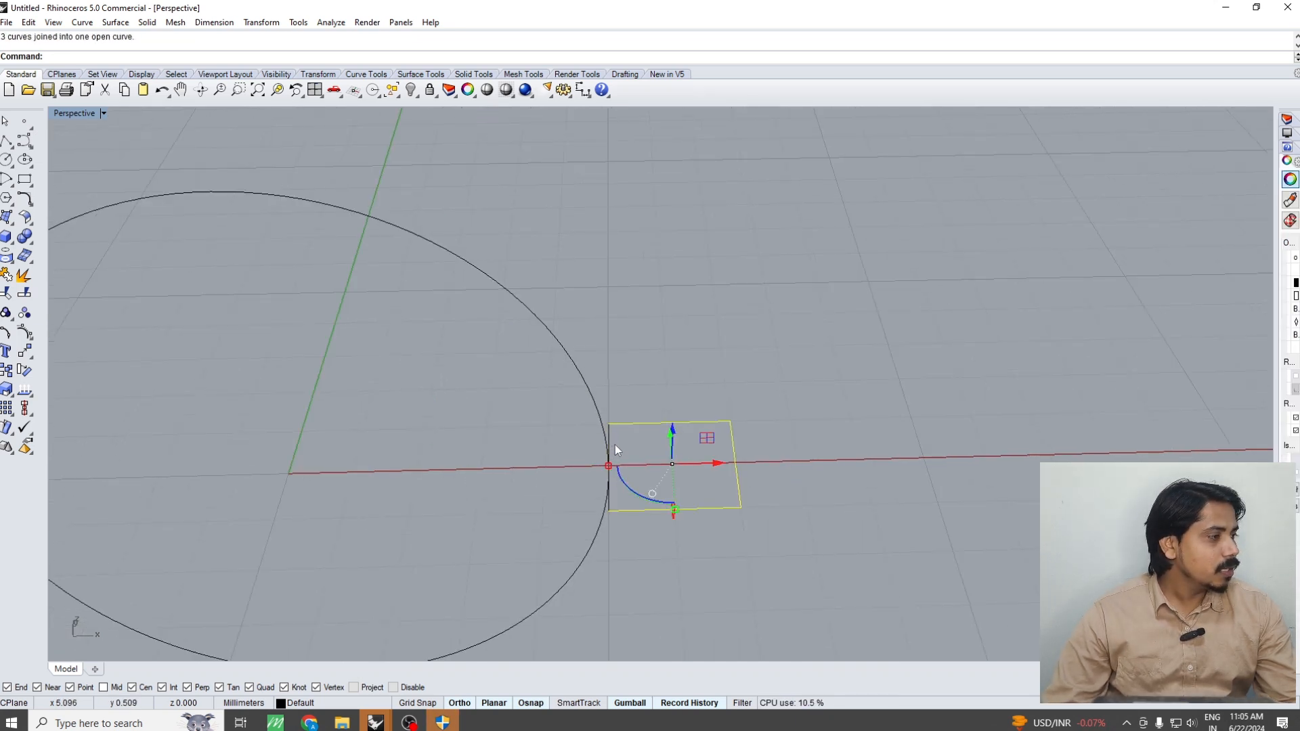
Rebuild the open three-sided curve with 8 points and degree 3 to round its outer corners
key("ctrl+F1")
type("rb")
key("Return")
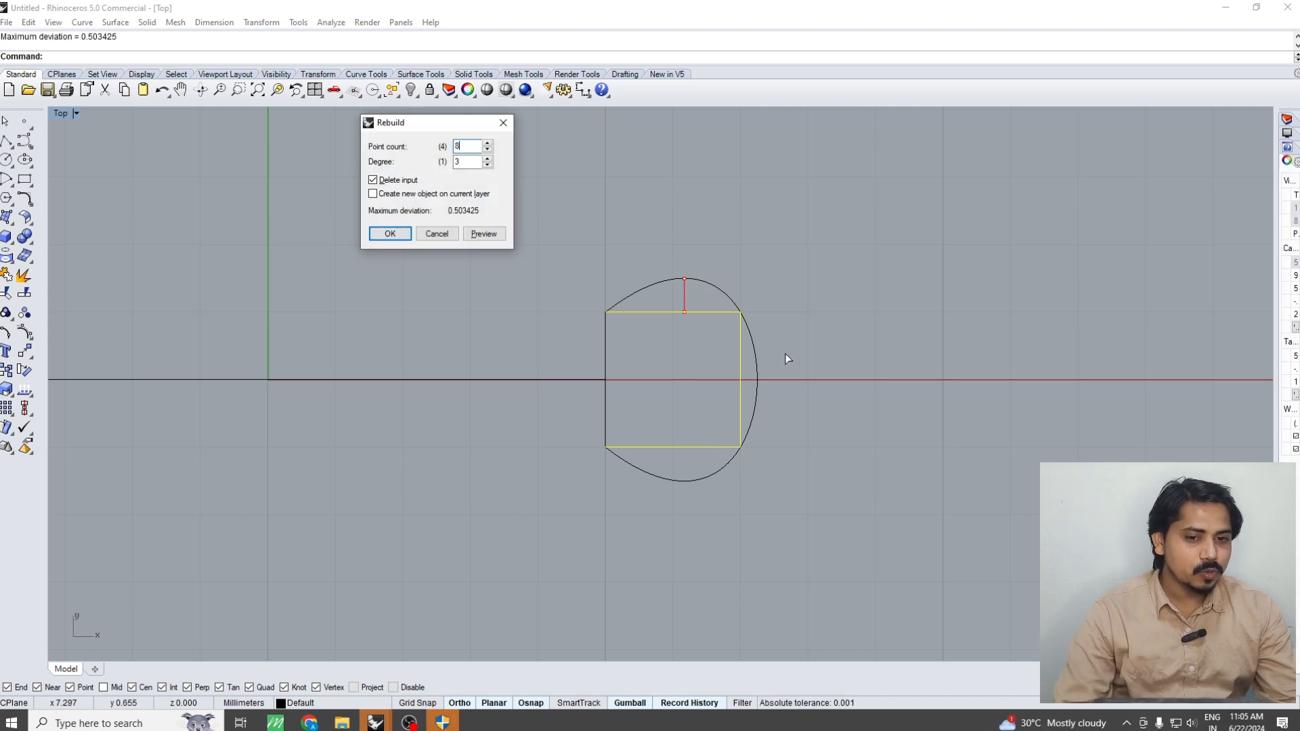
type("8")
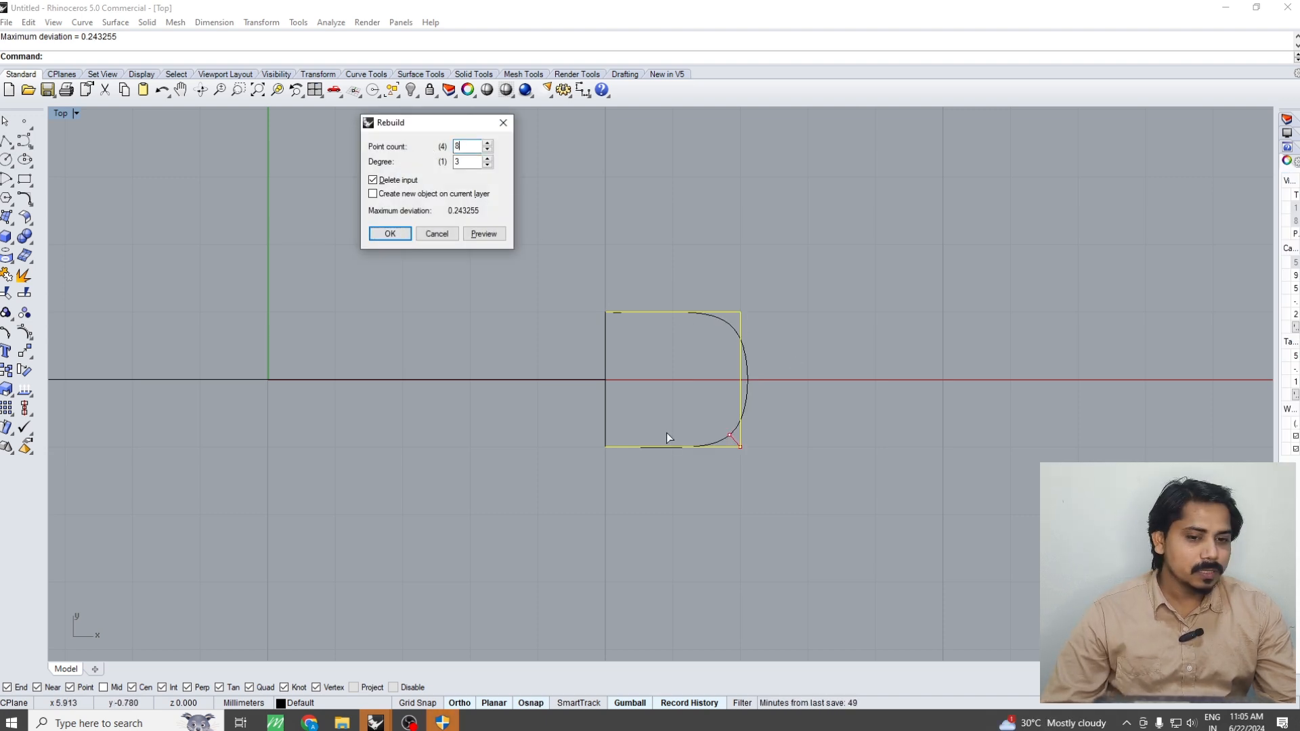
key("space")
mouse_move(672, 442)
right_mouse_down()
mouse_move(663, 391)
mouse_move(668, 428)
right_mouse_up()
left_click(393, 236)
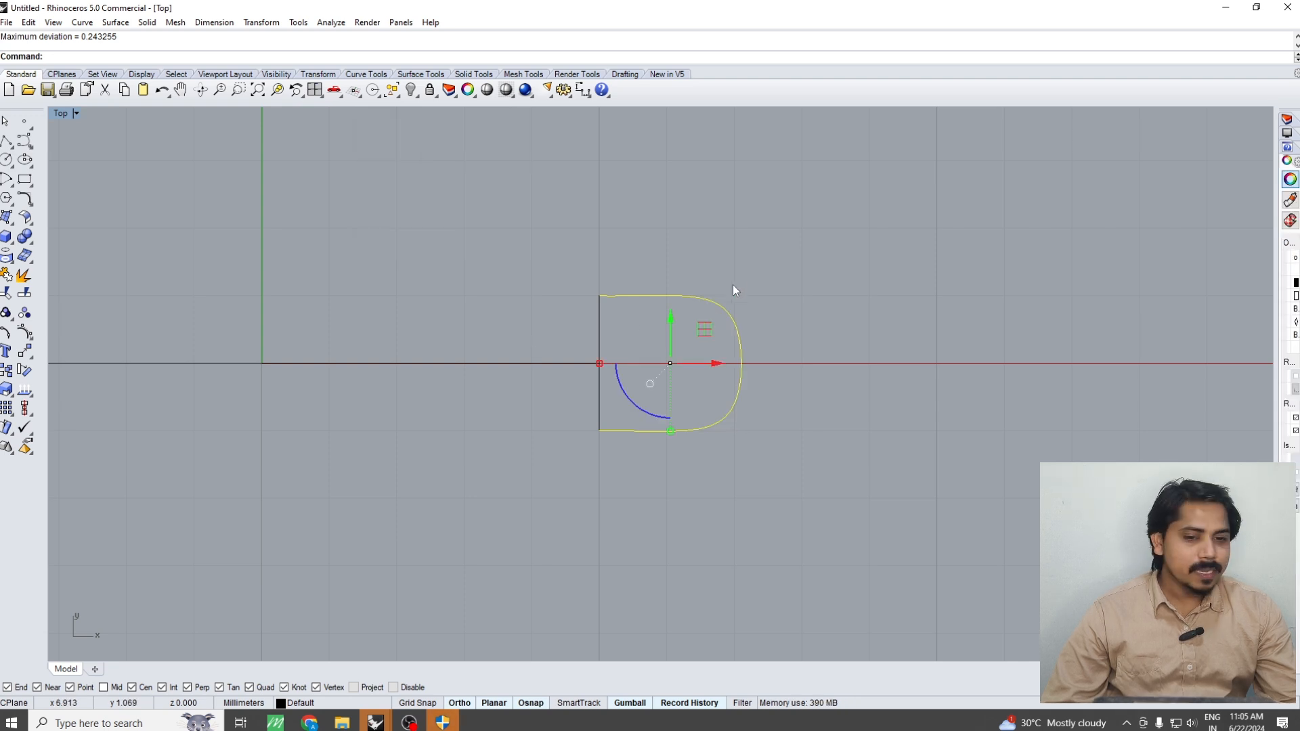
Shift the rounded curve's middle control points outward to fill out its corners, and join it with the straight side into a closed profile
left_click_drag(740, 263, 660, 461)
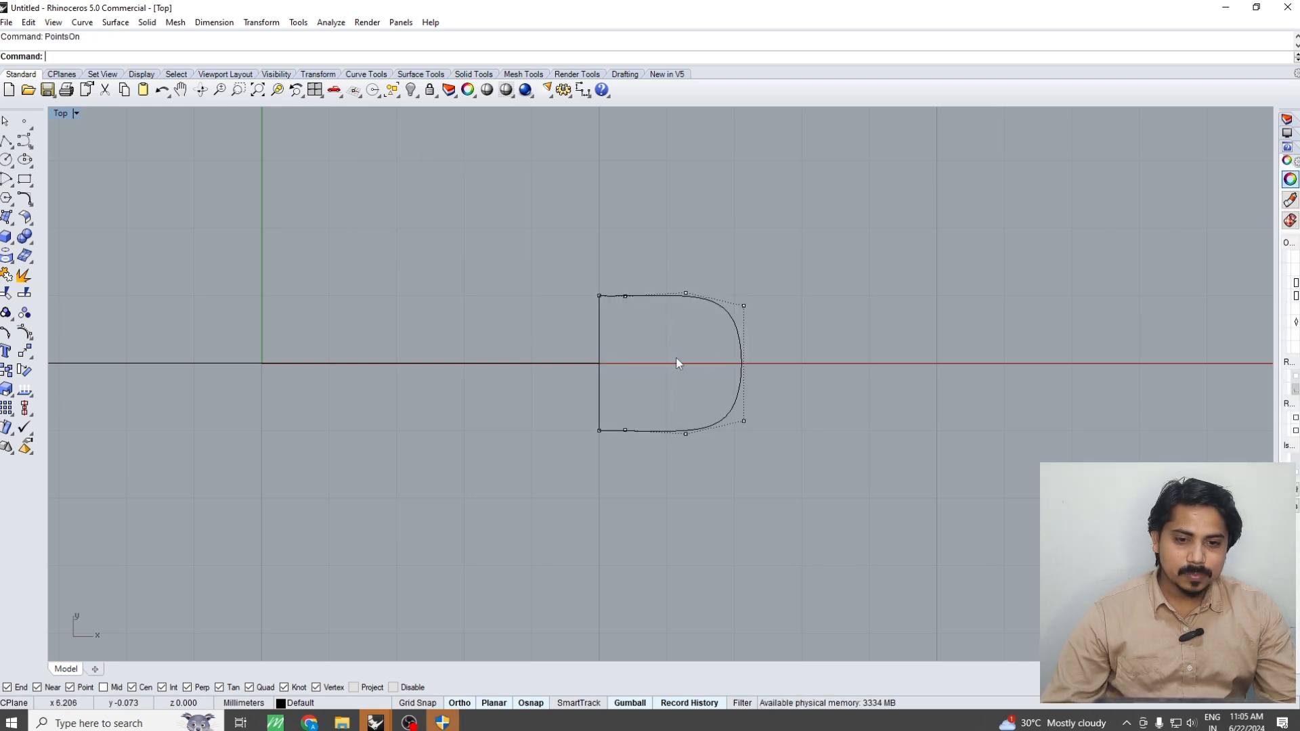
key("F10")
left_click_drag(669, 270, 700, 525)
left_click_drag(730, 365, 760, 365)
key("Escape")
key("Escape")
scroll(692, 429, "down", 4)
key("ctrl+a")
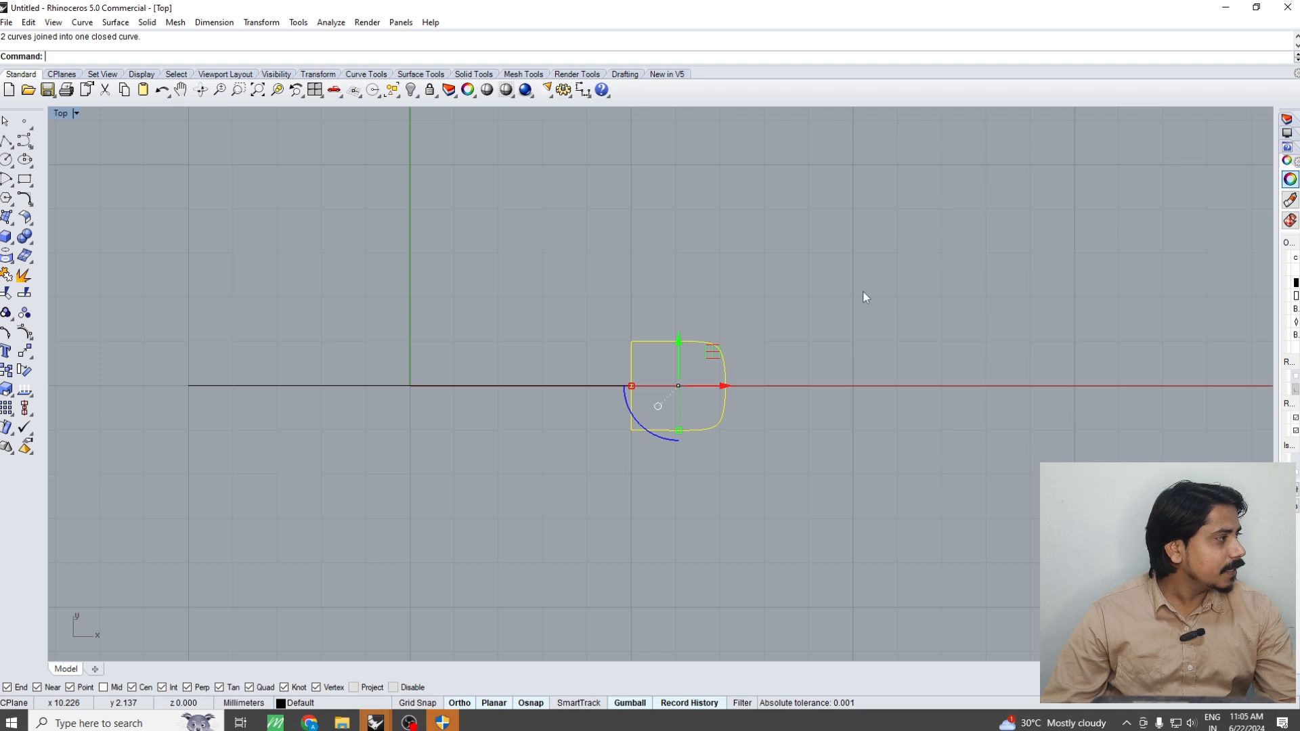
Sweep the closed rounded profile along the 10 mm circle to form a ring
key("Escape")
right_click_drag(828, 292, 818, 315)
key("F4")
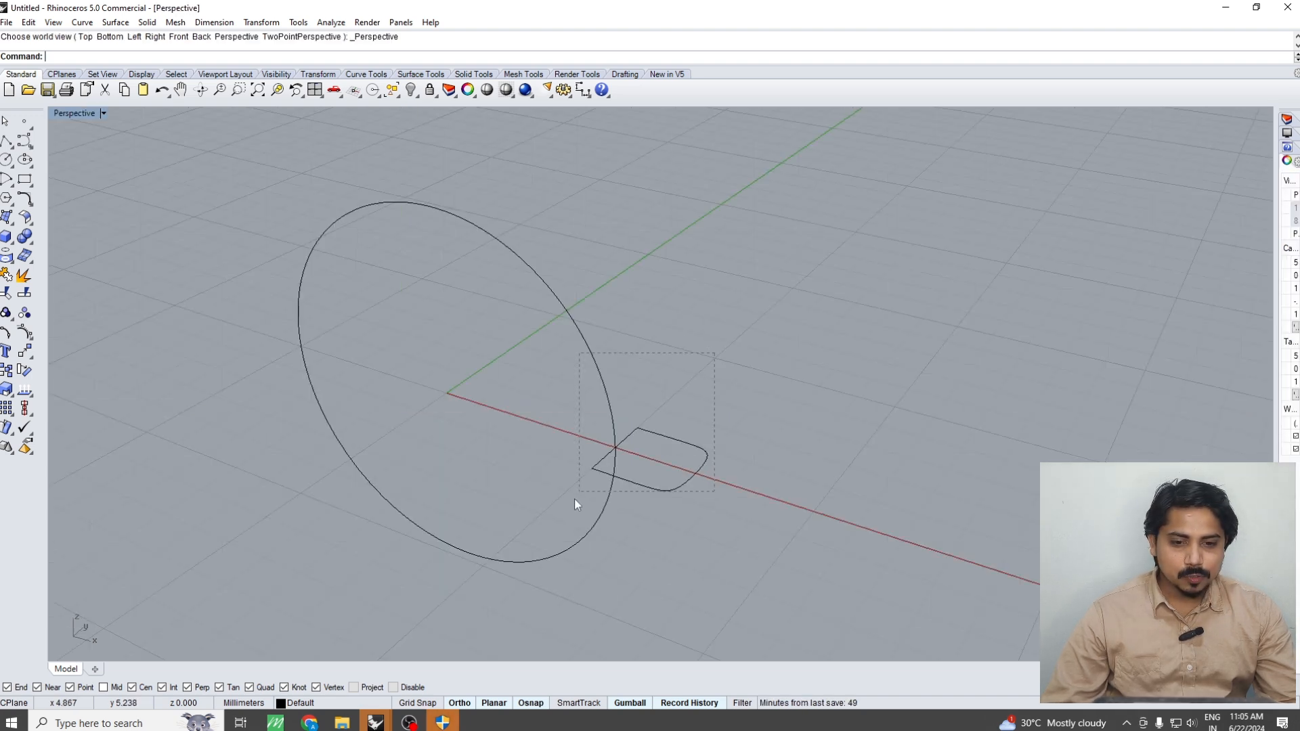
left_click_drag(574, 498, 574, 499)
type("11")
key("Return")
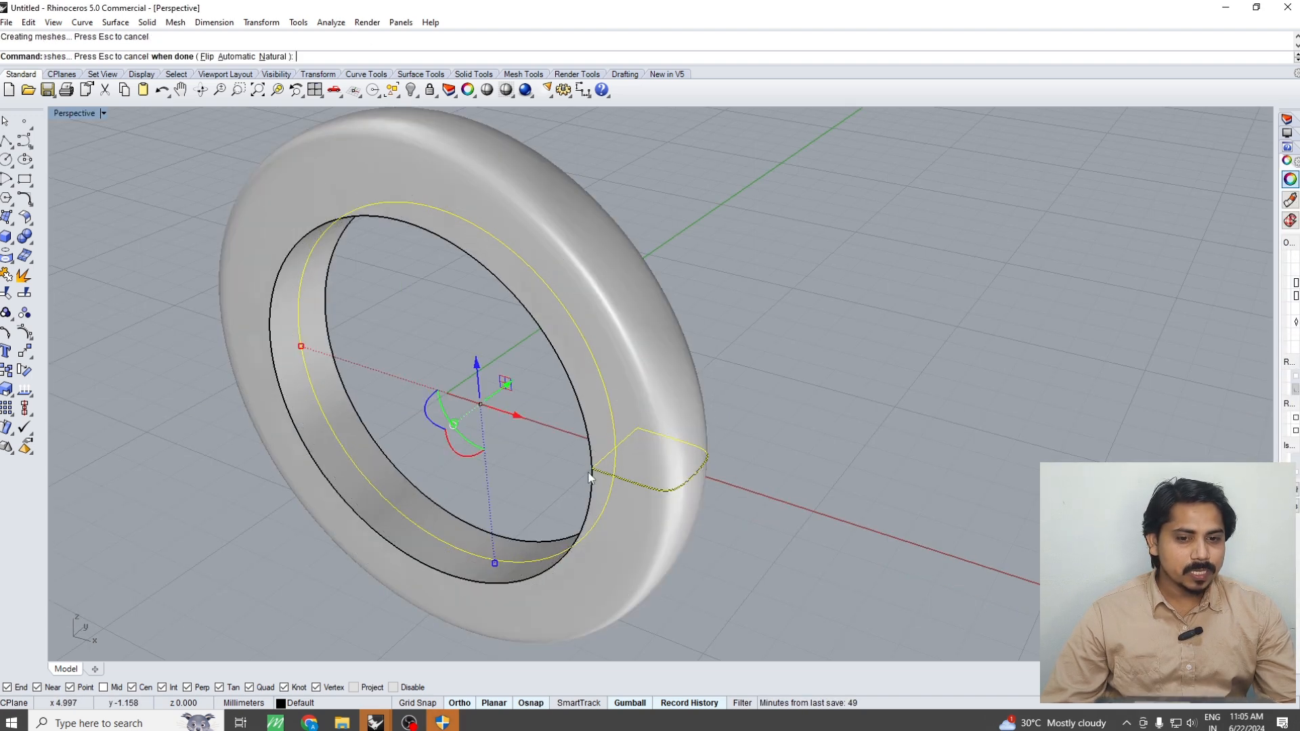
left_click(879, 403)
key("F2")
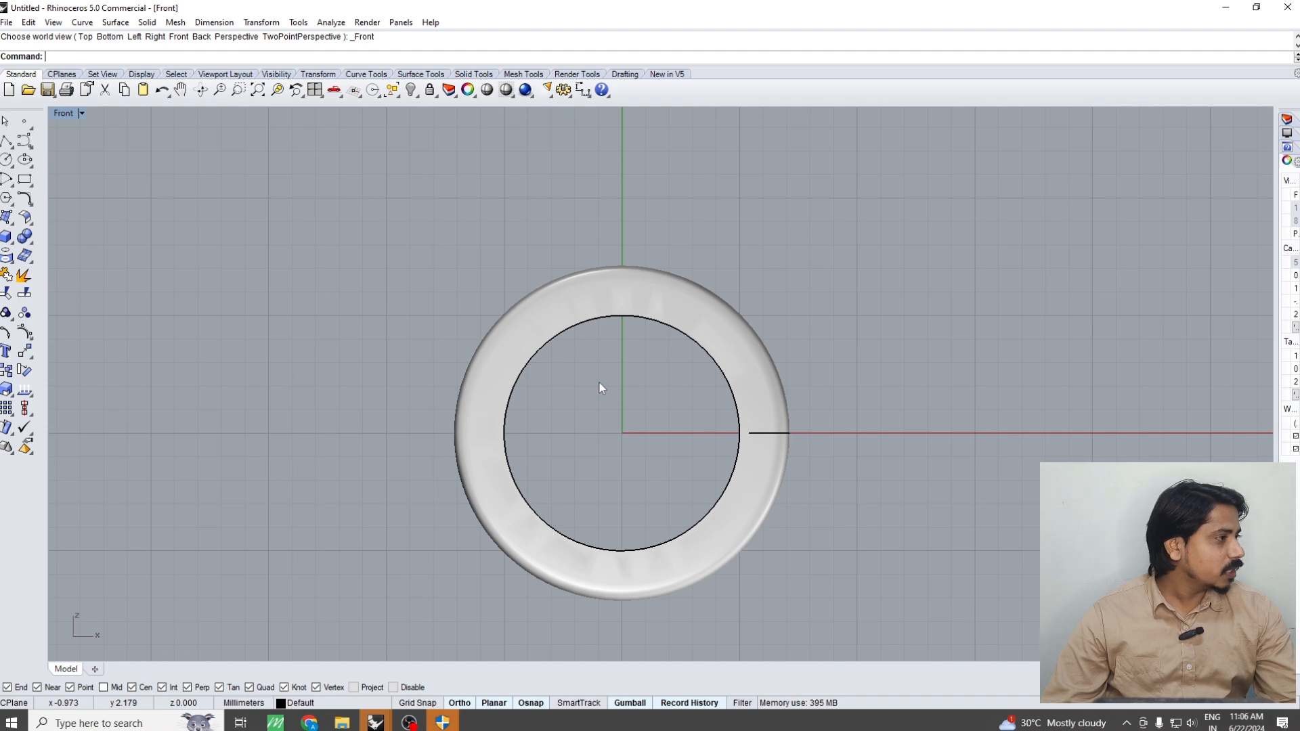
scroll(599, 383, "down", 2)
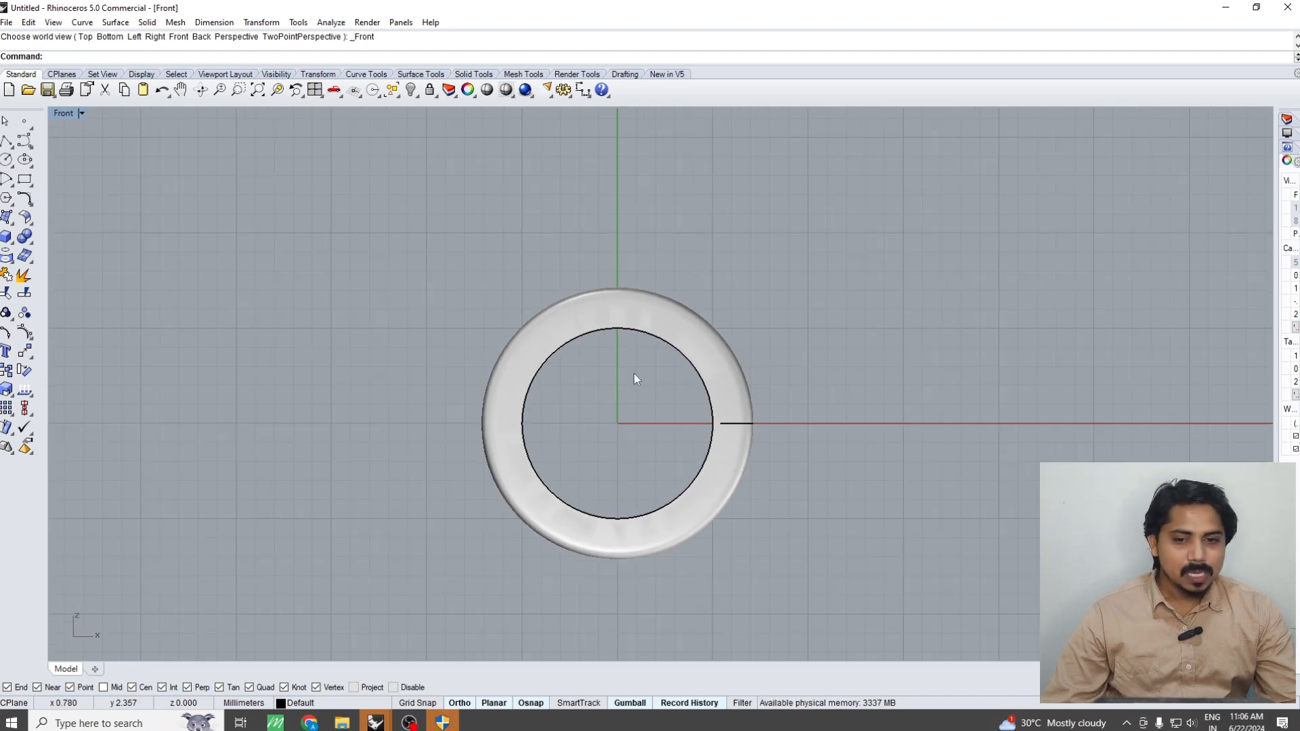
Create a vertical cut plane through the ring, starting at the origin
left_click(648, 327)
right_click_drag(654, 340, 652, 367)
type("cp")
key("Return")
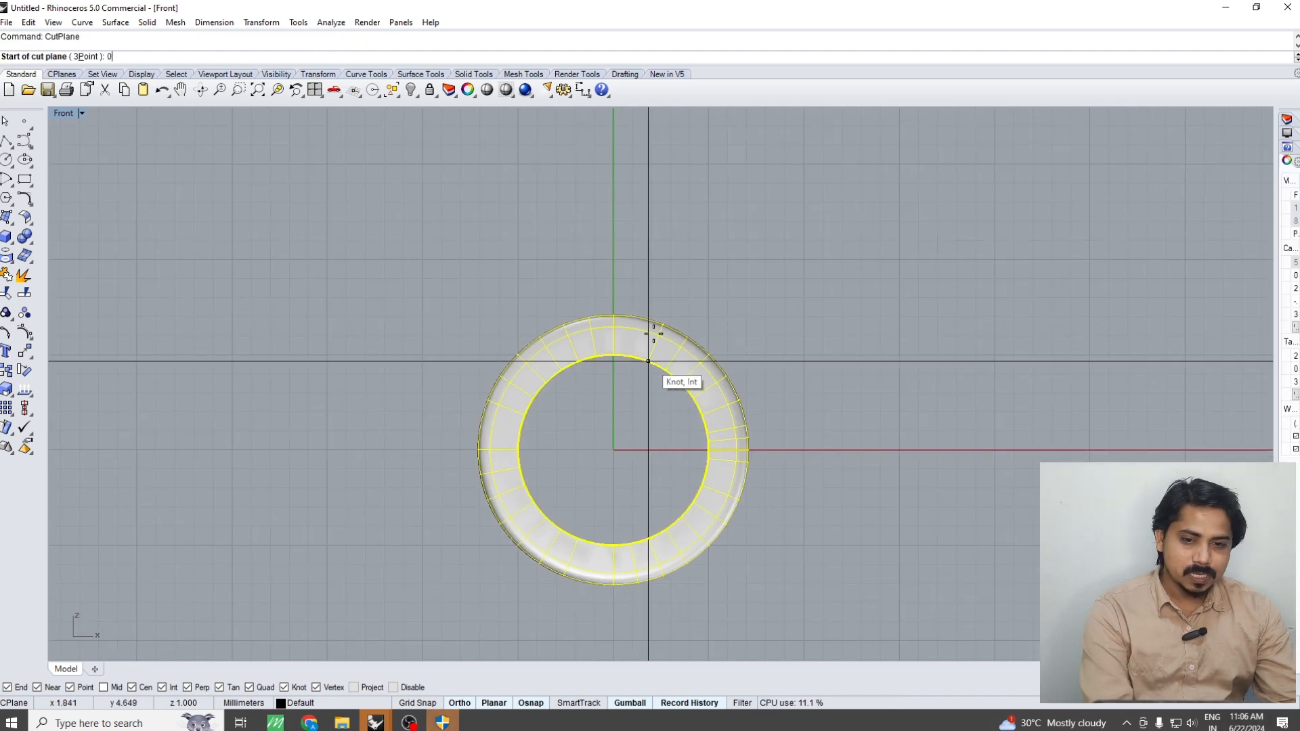
left_click(650, 364)
left_click(657, 268)
left_click(611, 419)
scroll(617, 415, "down", 4)
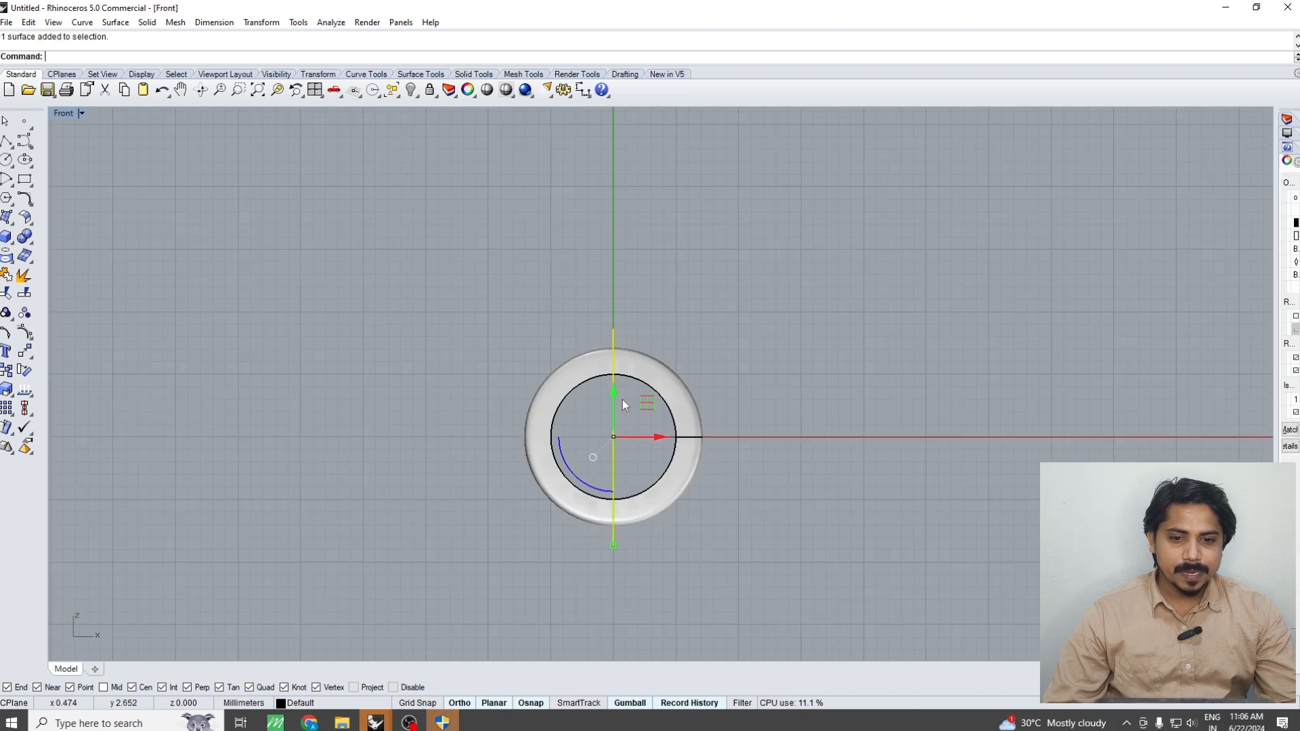
Move the cut plane straight up about 6.98 mm so it crosses only the upper part of the ring
right_click_drag(624, 403, 612, 433)
type("m")
key("Return")
left_click(822, 373)
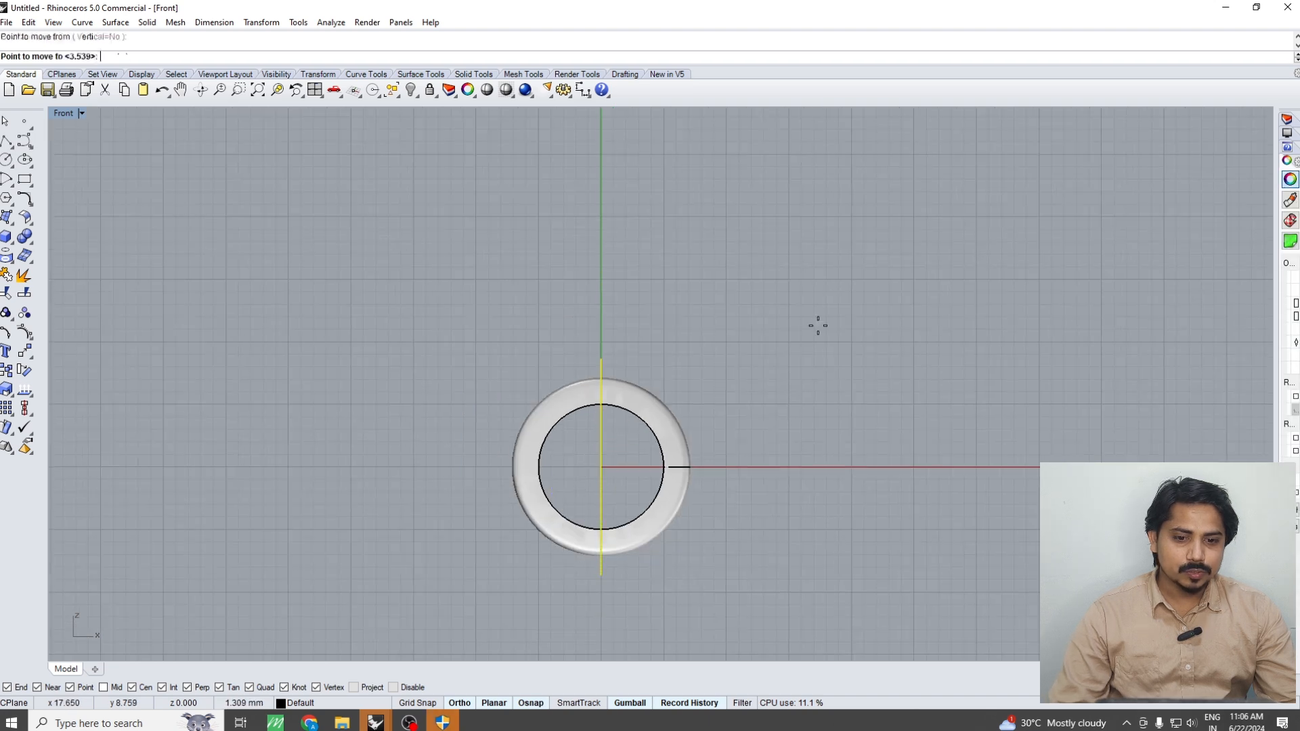
left_click(821, 286)
Shift the cut plane 3 mm to the left of the ring's centre line
right_click(777, 333)
left_click(862, 330)
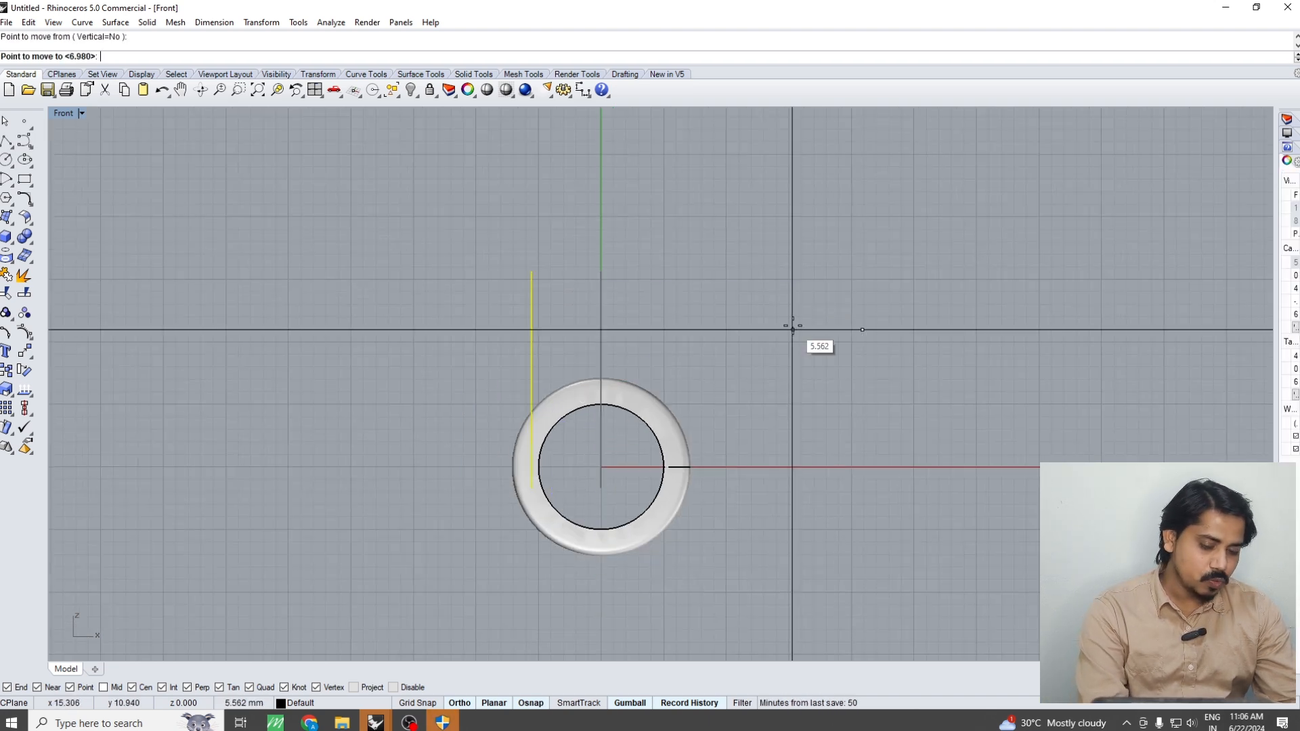
type("3")
key("Return")
left_click(785, 325)
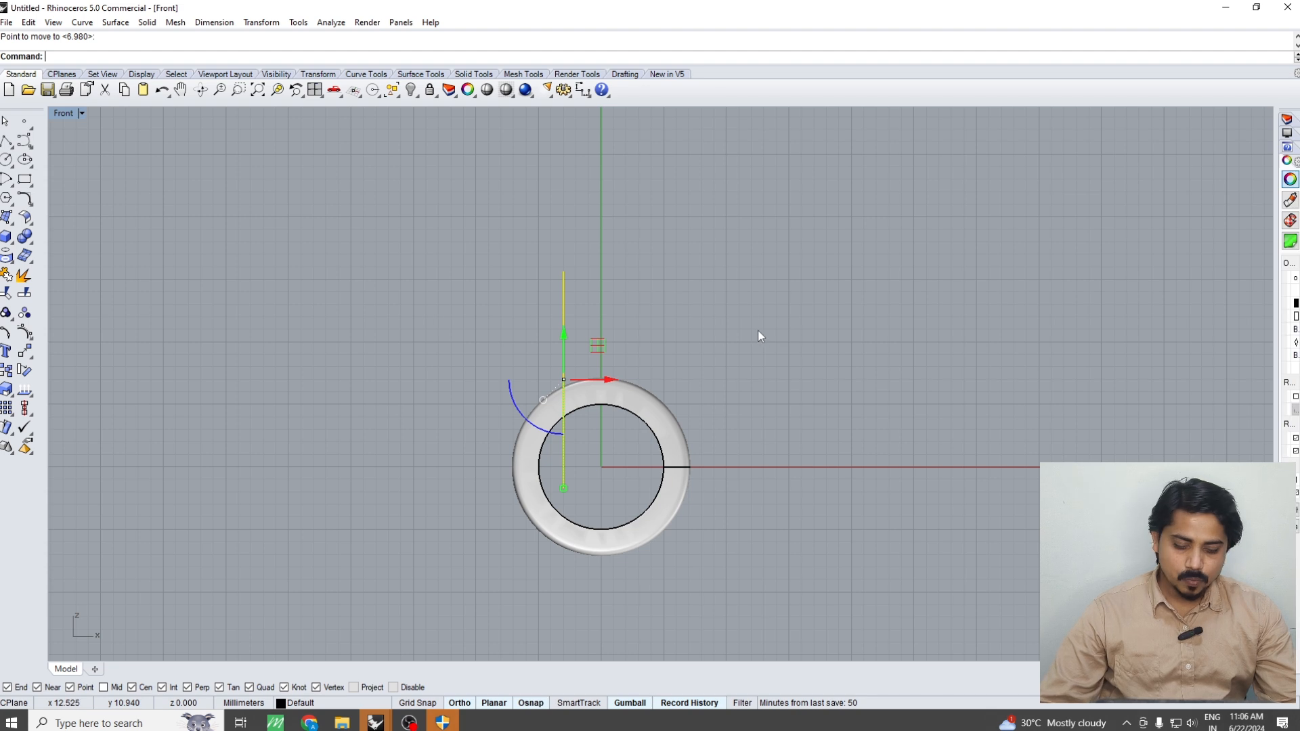
Mirror the cut plane across the vertical centre line through the origin, keeping the original
type("mi")
key("Return")
type("0")
key("Return")
left_click(638, 256)
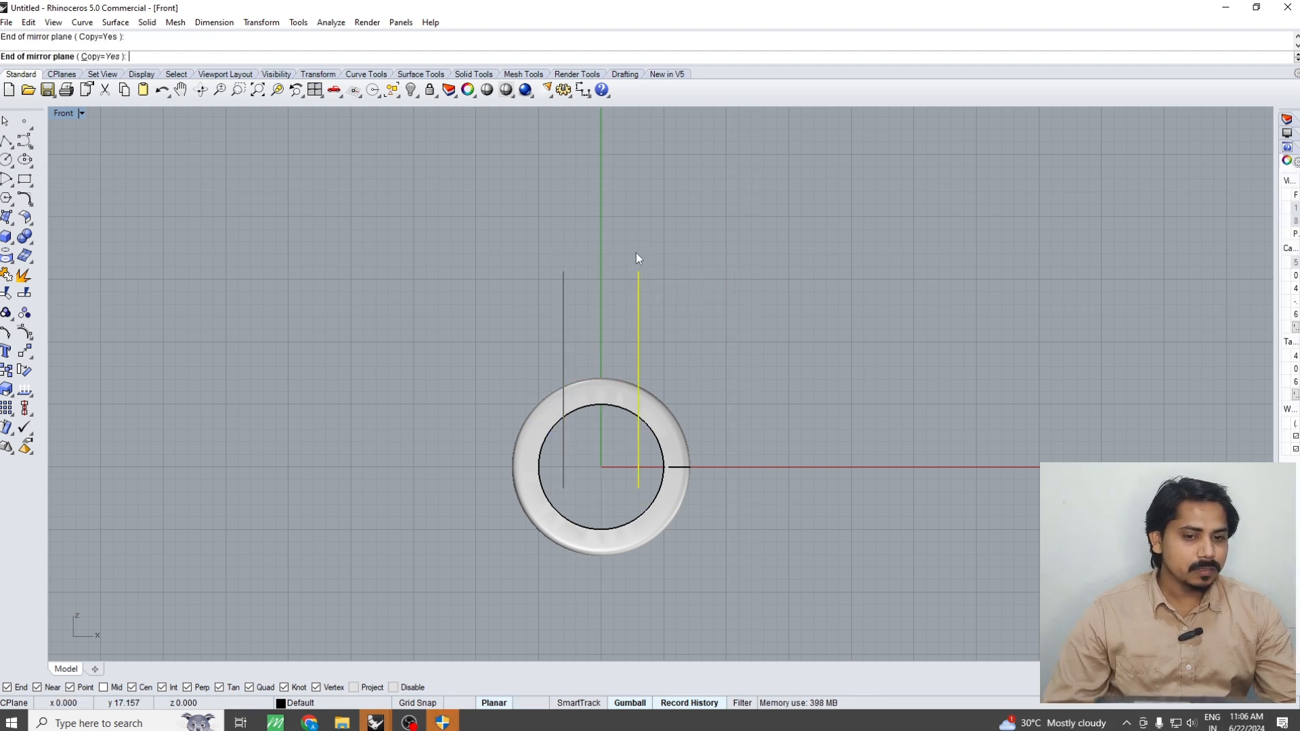
Boolean-split the ring with the two vertical cut planes
left_click(670, 429)
type("bs")
key("Return")
left_click_drag(693, 341, 524, 335)
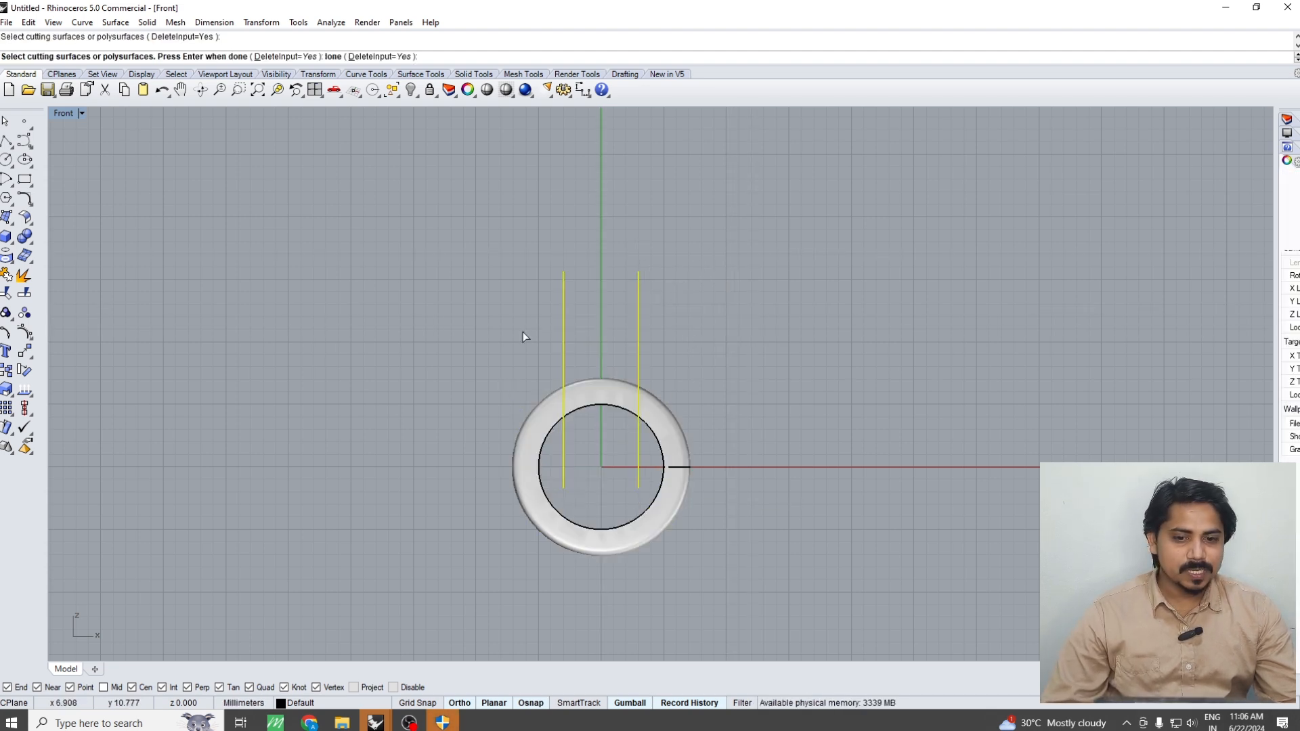
key("Return")
key("Return")
Delete the split-off upper ring segment together with the leftover cut planes to open a gap
left_click(599, 386)
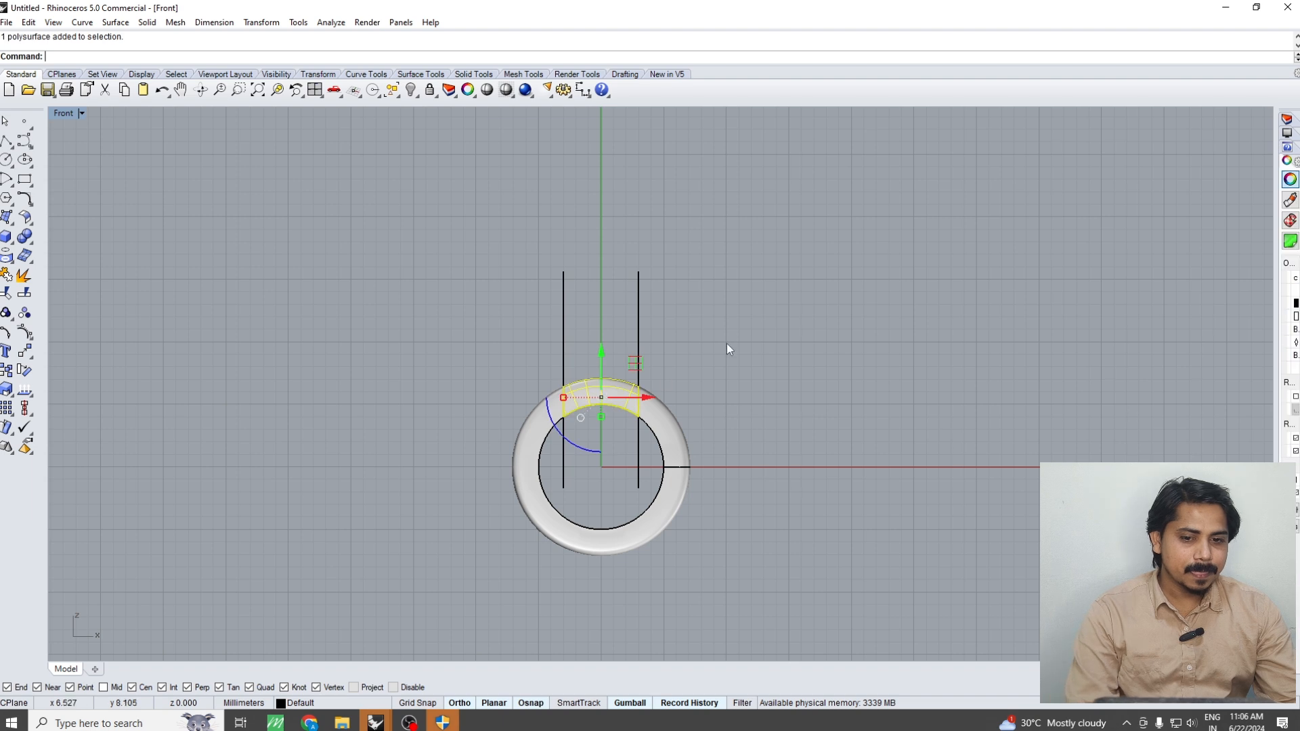
left_click_drag(725, 343, 453, 331)
key("Delete")
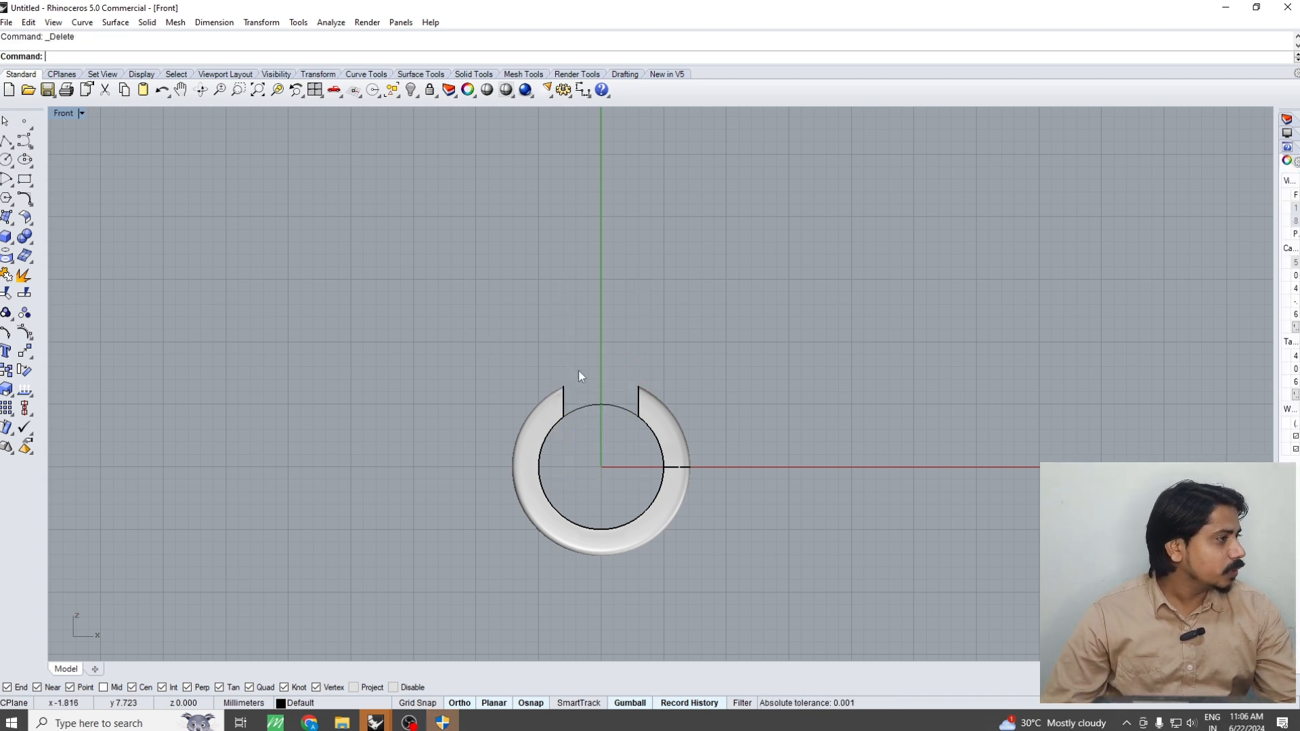
type("s")
key("Return")
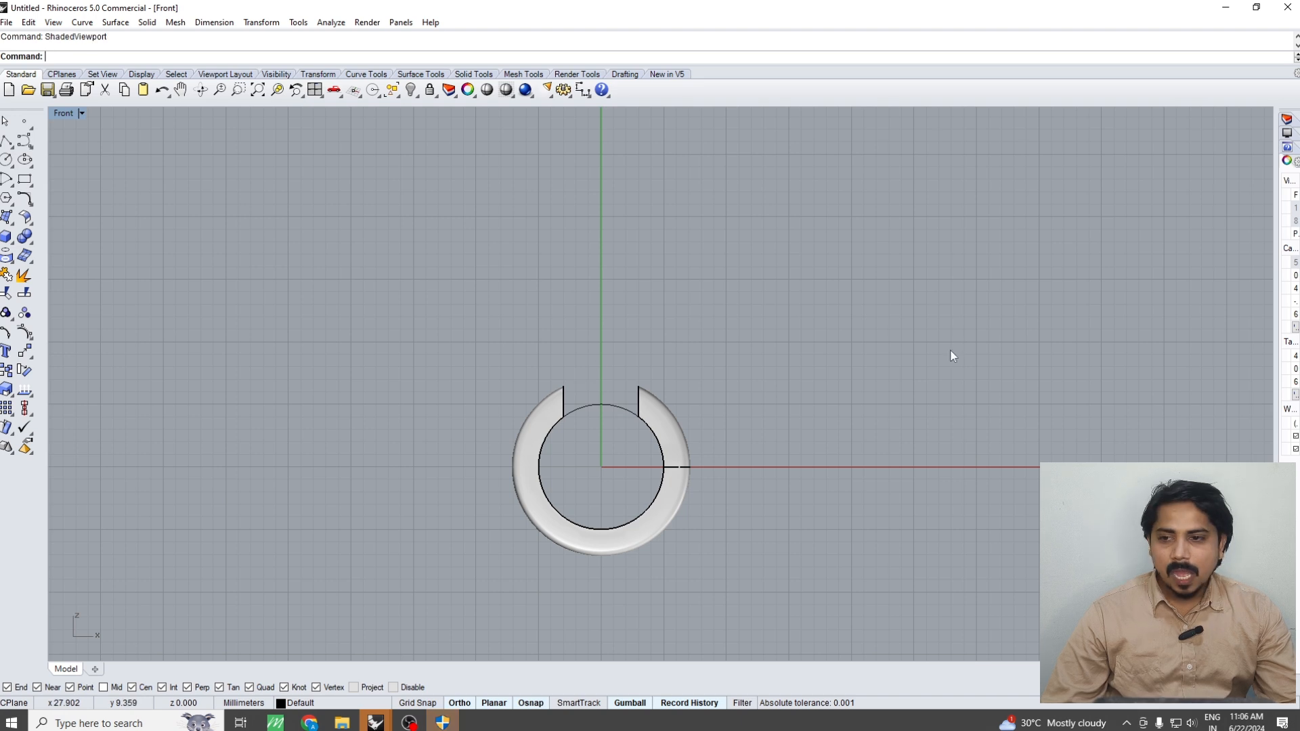
Draw a circle 0.6 mm in diameter in the empty area beside the ring
left_click(7, 160)
scroll(811, 477, "up", 4)
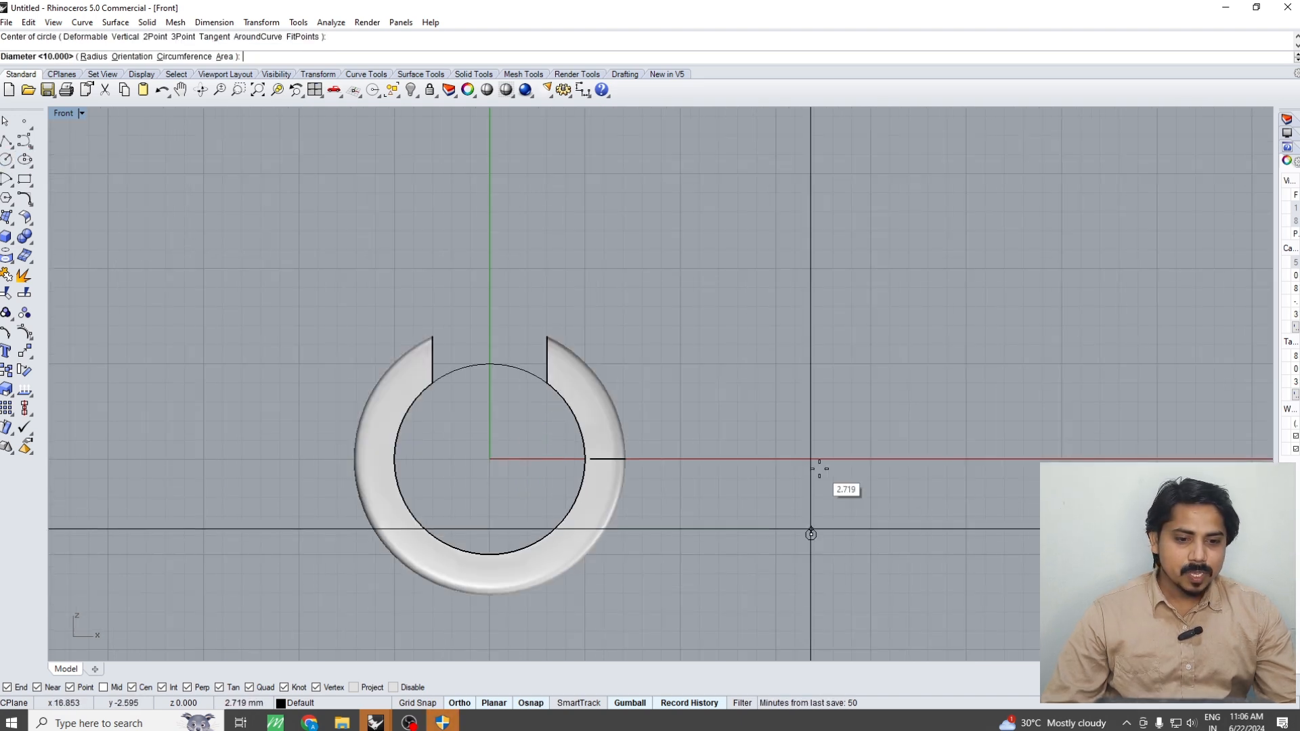
left_click(810, 534)
type(".6")
key("Return")
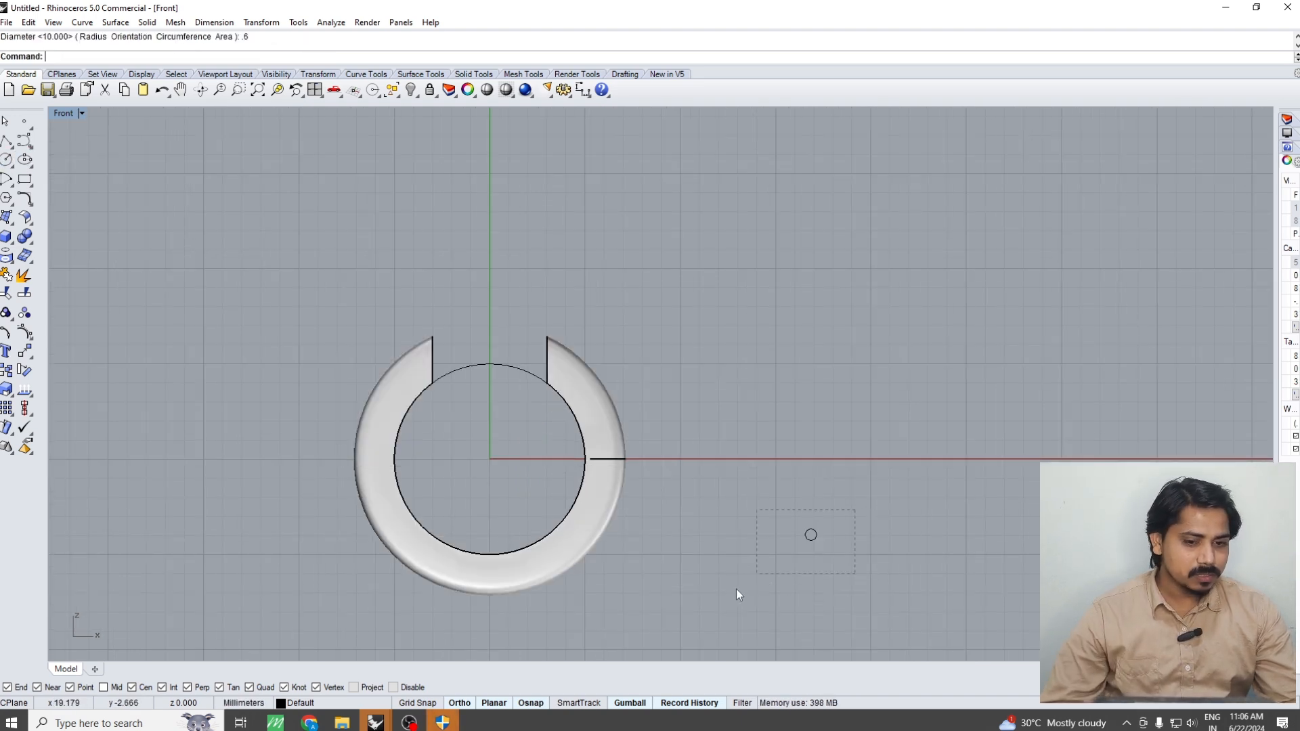
Offset the small circle outward by 0.6 mm
left_click_drag(736, 594, 738, 592)
scroll(807, 543, "up", 3)
type("offset")
key("Return")
type(".")
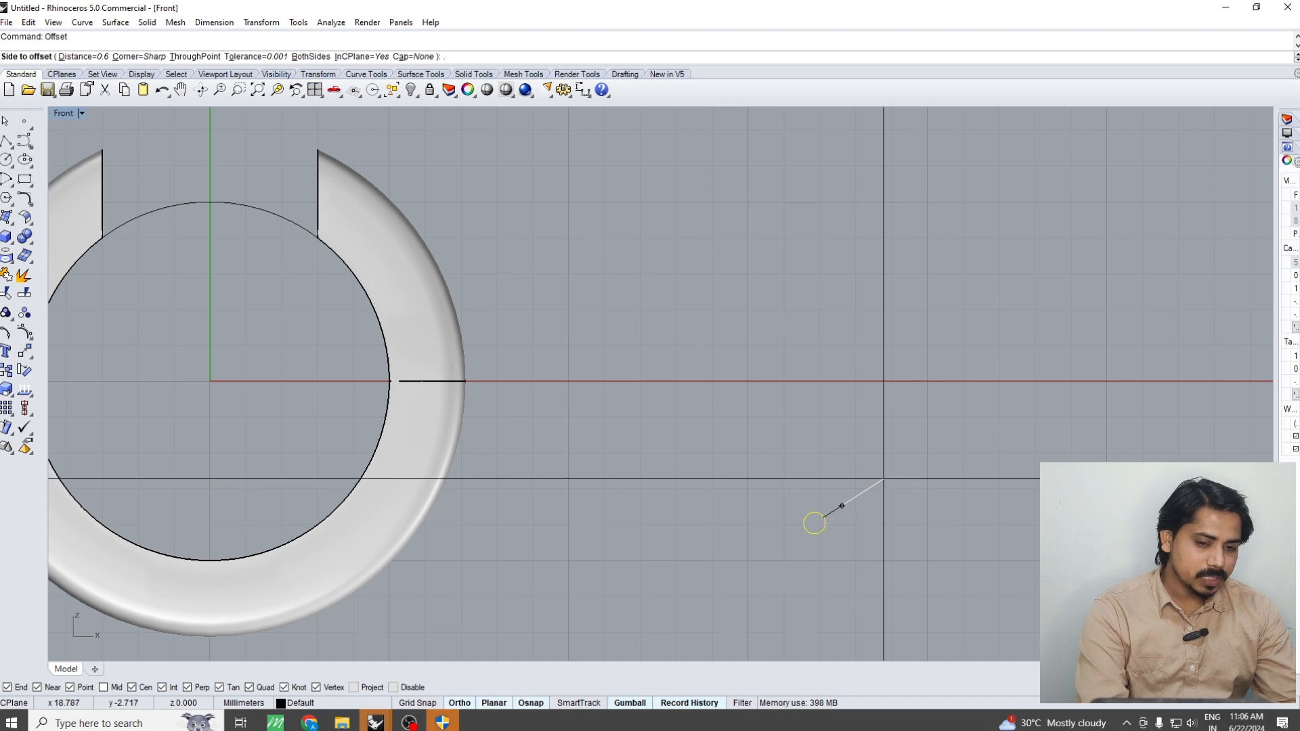
type("6")
key("Return")
left_click(884, 479)
Extrude the two concentric circles to both sides as a solid tube longer than the ring's width
left_click_drag(907, 467, 706, 602)
scroll(714, 586, "down", 2)
key("ctrl+F1")
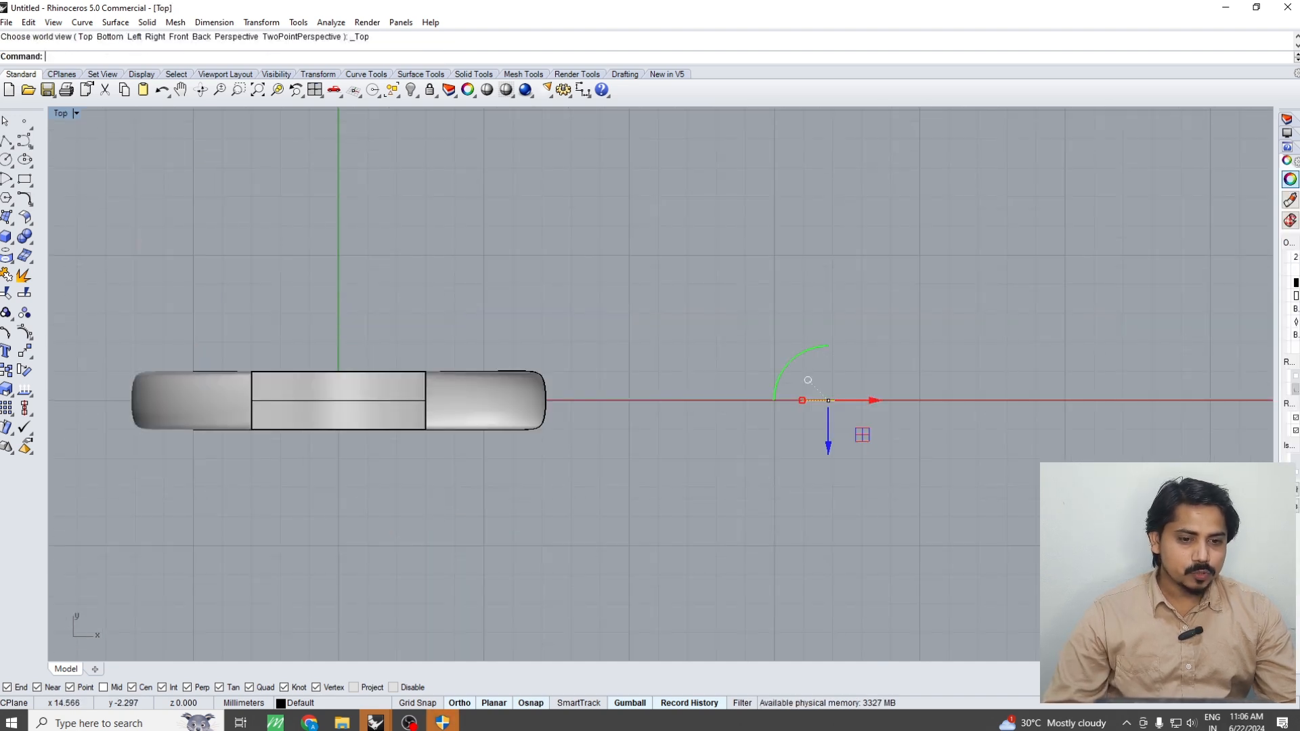
key("F3")
left_click(771, 301)
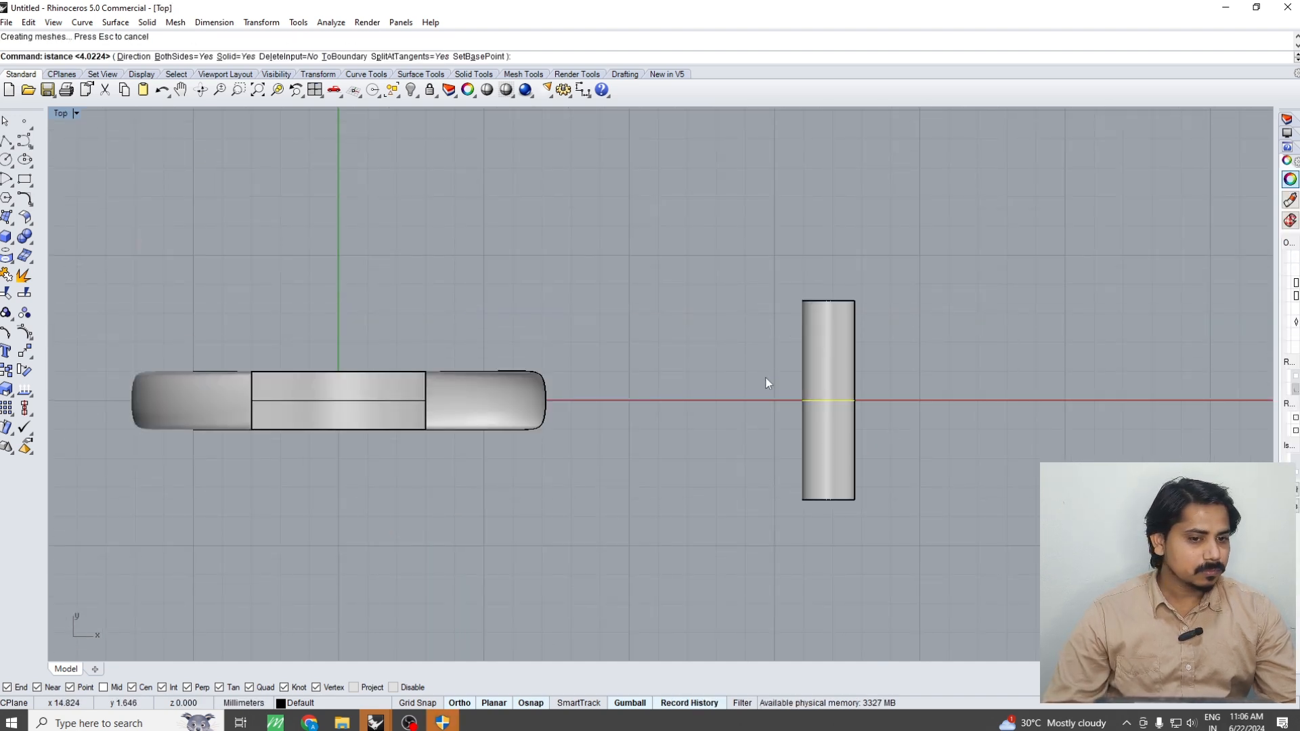
Move the tube about 17 mm onto the lowest part of the ring, inside the band near its outer edge
key("ctrl+F2")
left_click(844, 447)
scroll(844, 437, "up", 3)
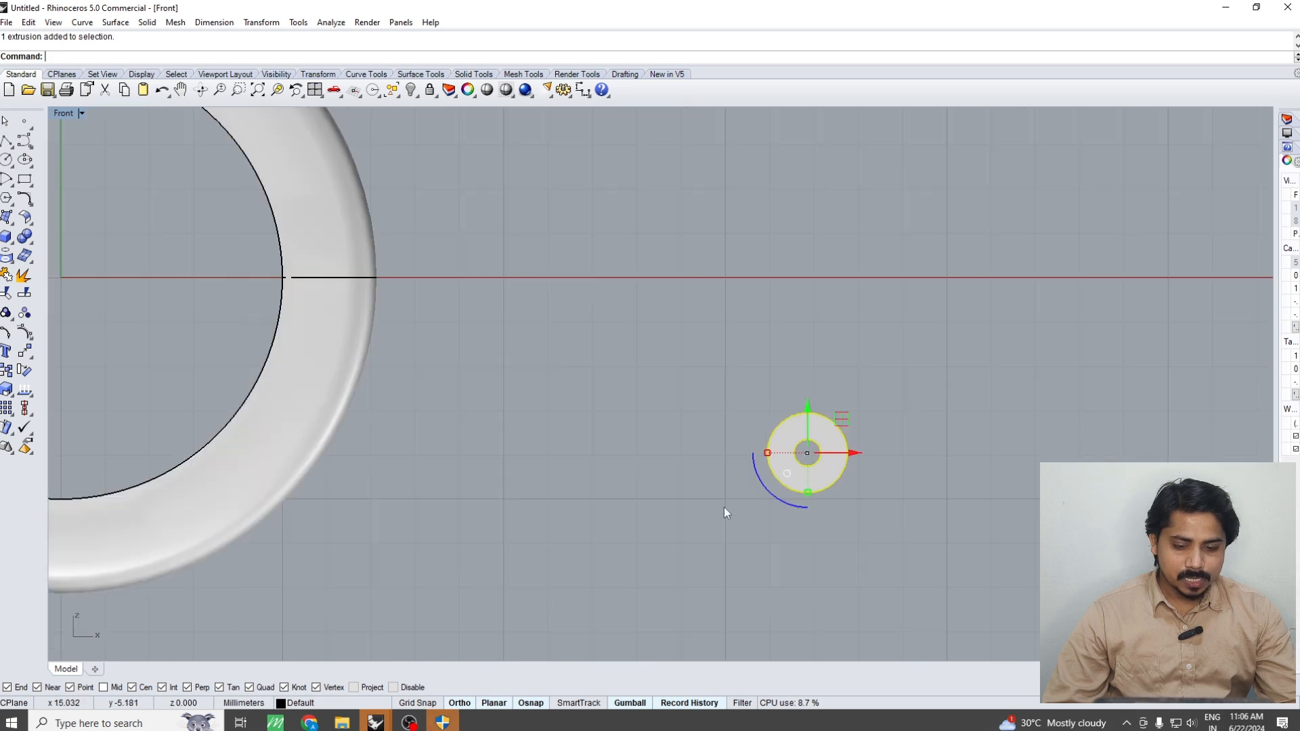
scroll(724, 506, "down", 6)
right_click_drag(667, 554, 835, 449)
type("m")
key("Return")
type("w")
key("Return")
left_click(958, 475)
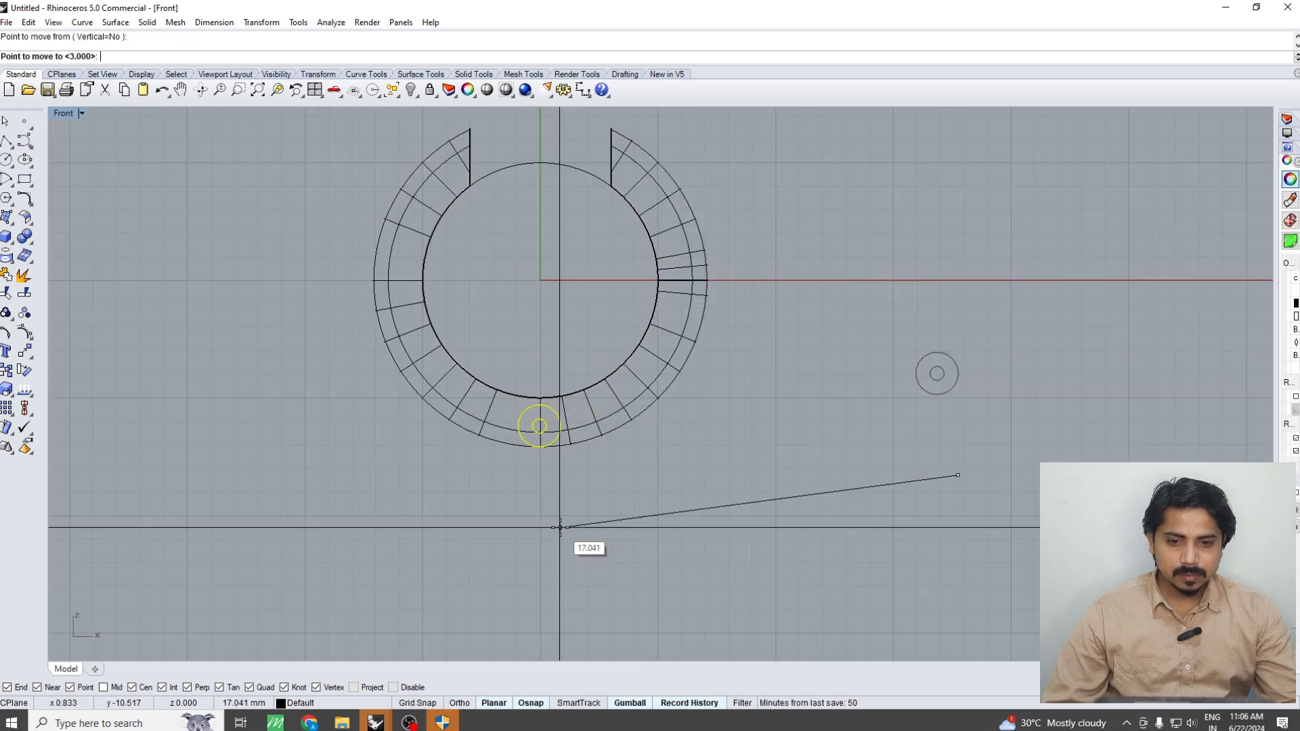
left_click(559, 527)
scroll(551, 442, "up", 5)
key("ctrl+alt+s")
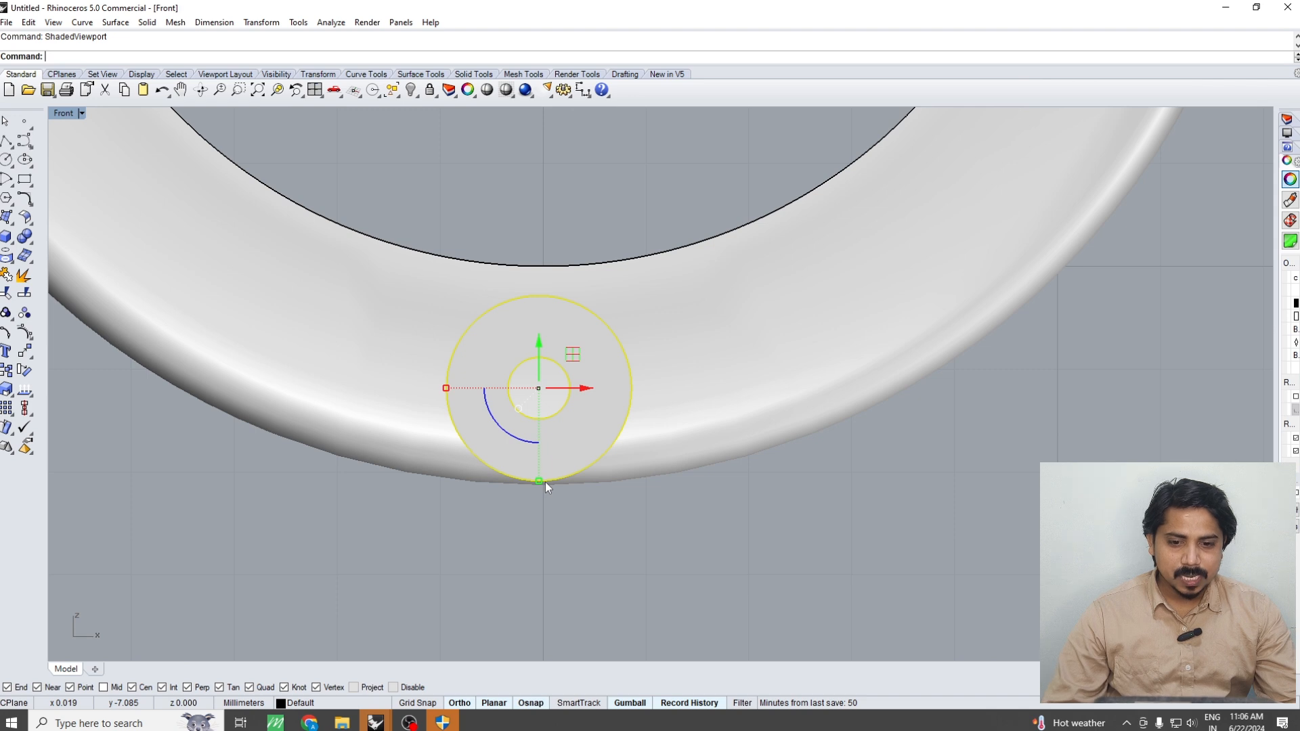
Nudge the tube sideways so it is centred on the ring's vertical centre line
scroll(545, 482, "up", 2)
right_click_drag(546, 481, 613, 486)
right_click(612, 489)
key("ctrl+alt+w")
left_click(641, 528)
left_click(645, 529)
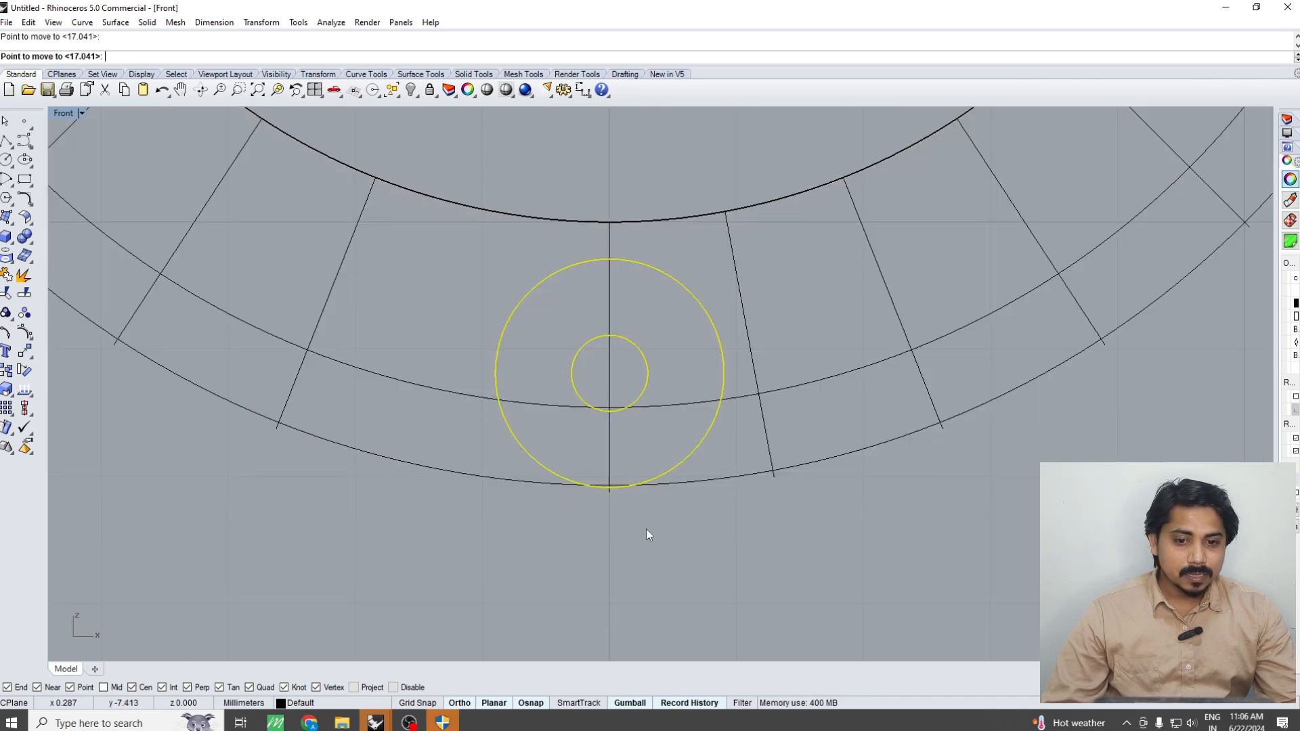
left_click(646, 529)
type("S")
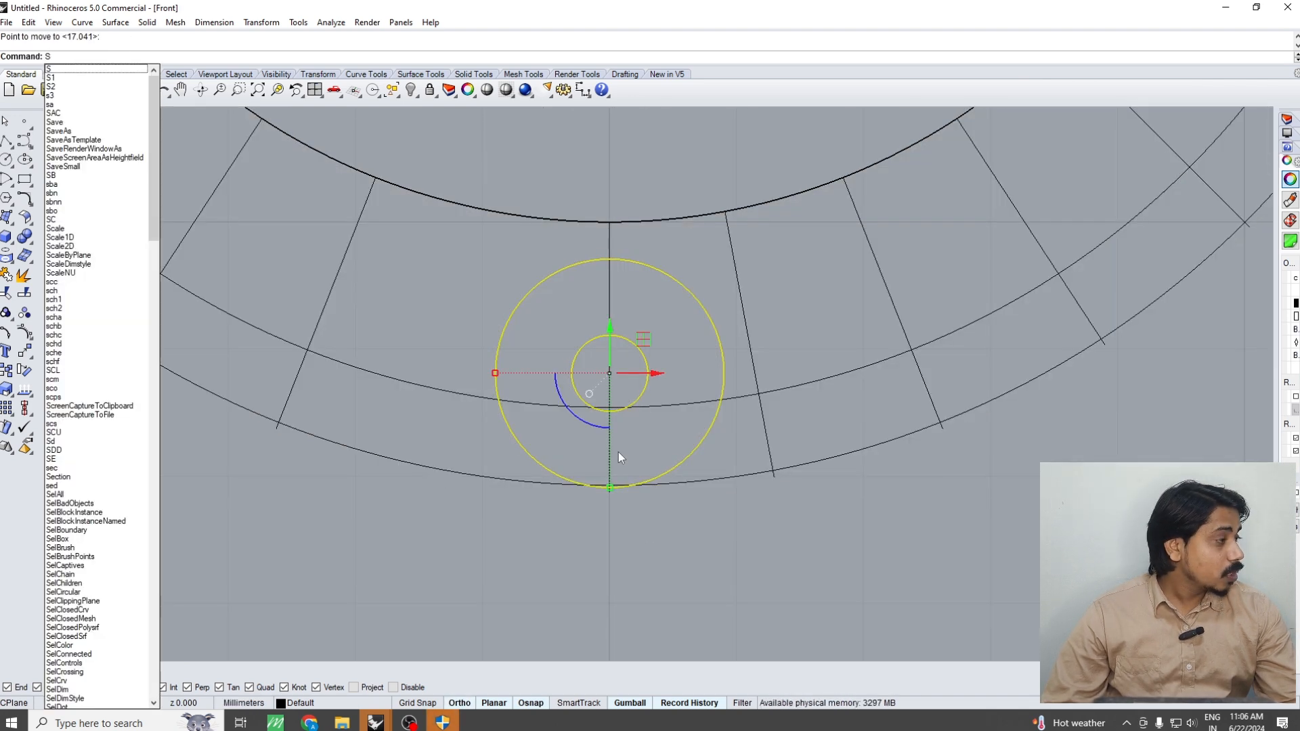
type("CS")
key("space")
scroll(616, 480, "up", 6)
type("S")
key("space")
scroll(621, 481, "down", 6)
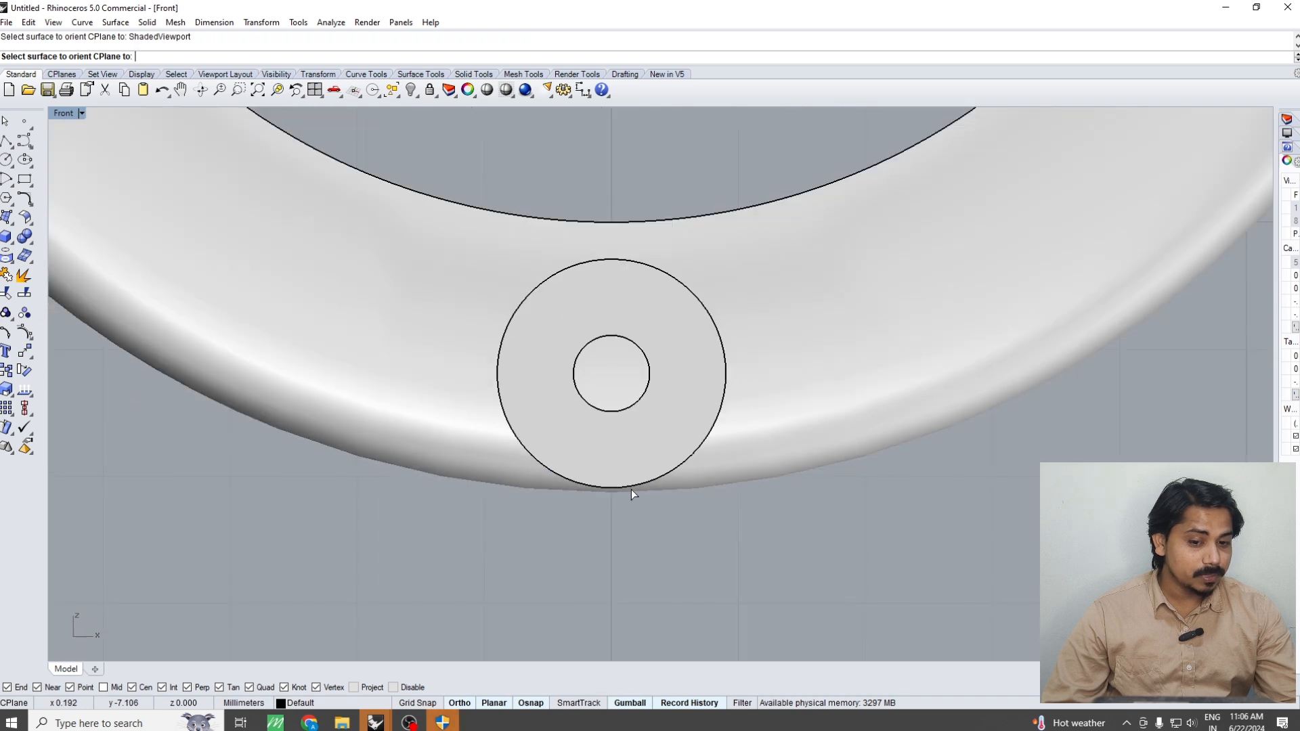
left_click(644, 434)
key("Escape")
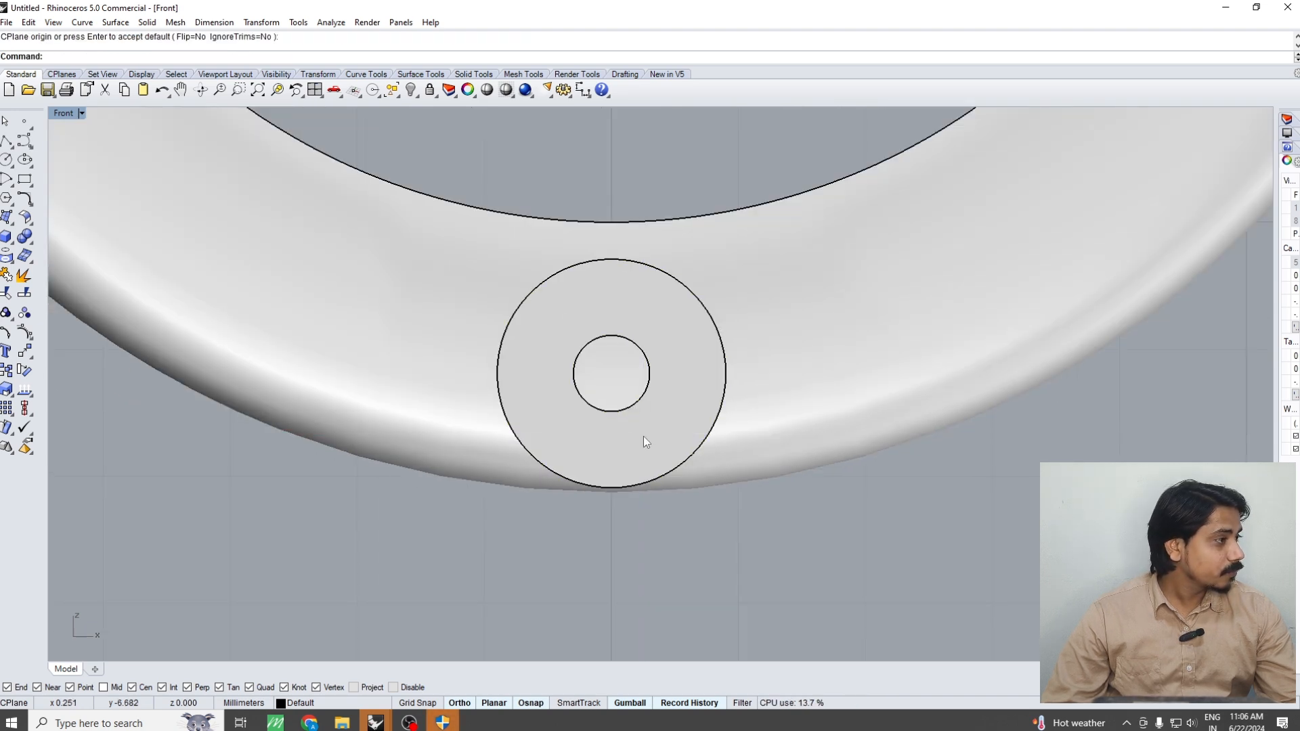
Move the tube straight down about 0.04 mm so its outer edge meets the ring's lower edge
left_click(641, 437)
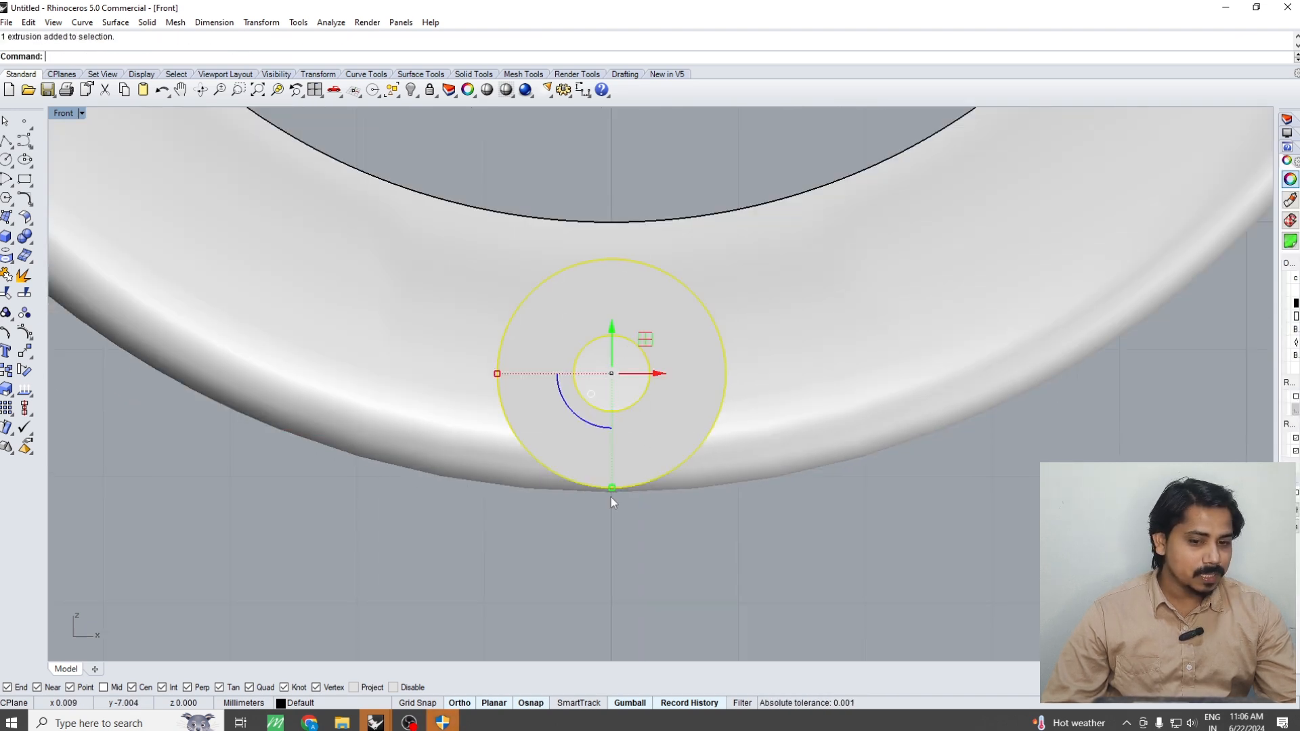
scroll(612, 502, "up", 5)
type("m")
key("space")
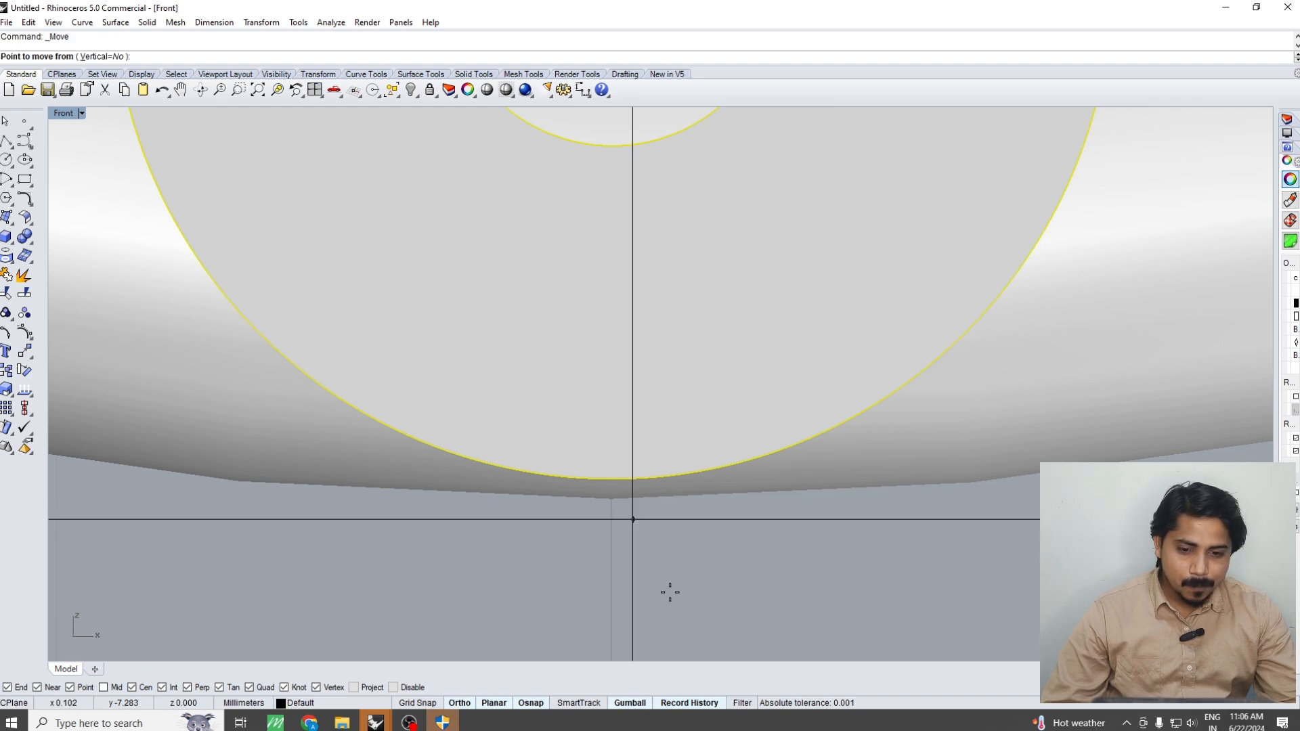
left_click(658, 544)
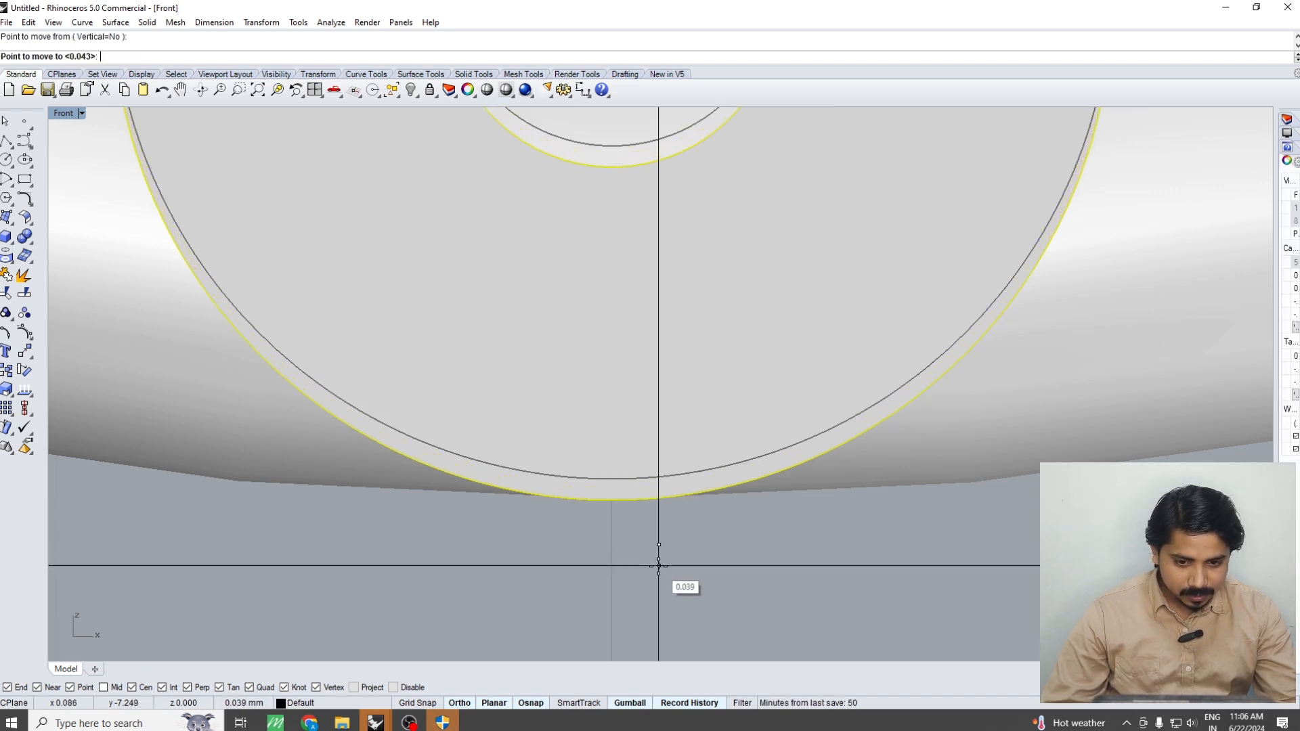
left_click(659, 568)
Try lowering the tube slightly further so it projects below the ring's outer edge
key("ctrl+alt+w")
left_click(932, 456)
scroll(722, 513, "down", 6)
key("ctrl+alt+s")
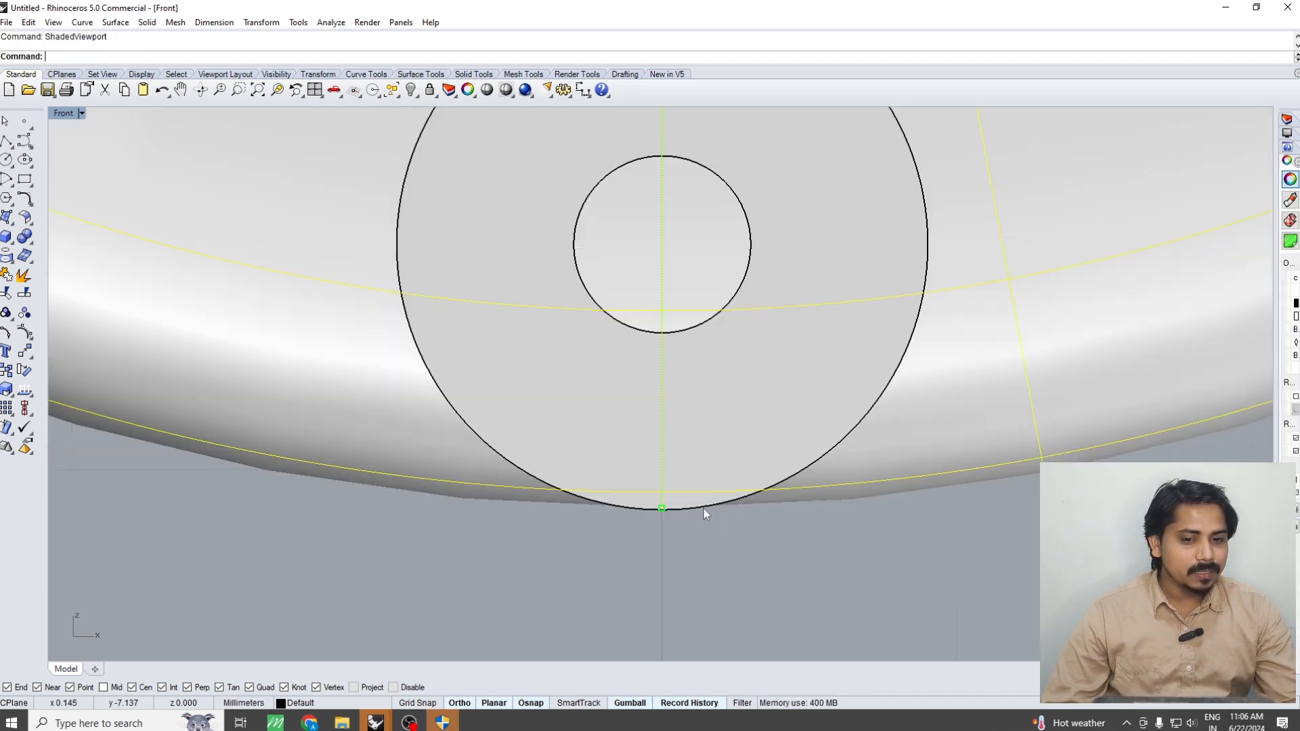
scroll(705, 513, "down", 3)
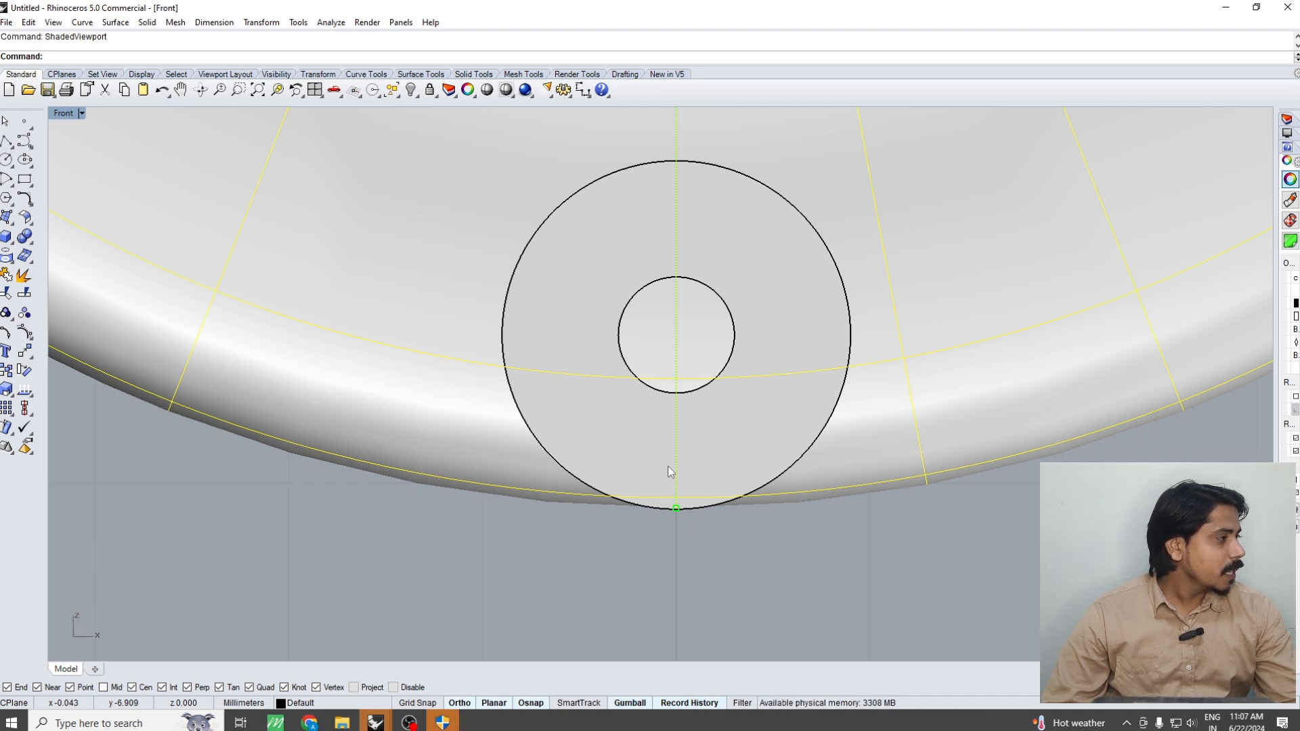
left_click(682, 437)
left_click_drag(673, 336, 670, 351)
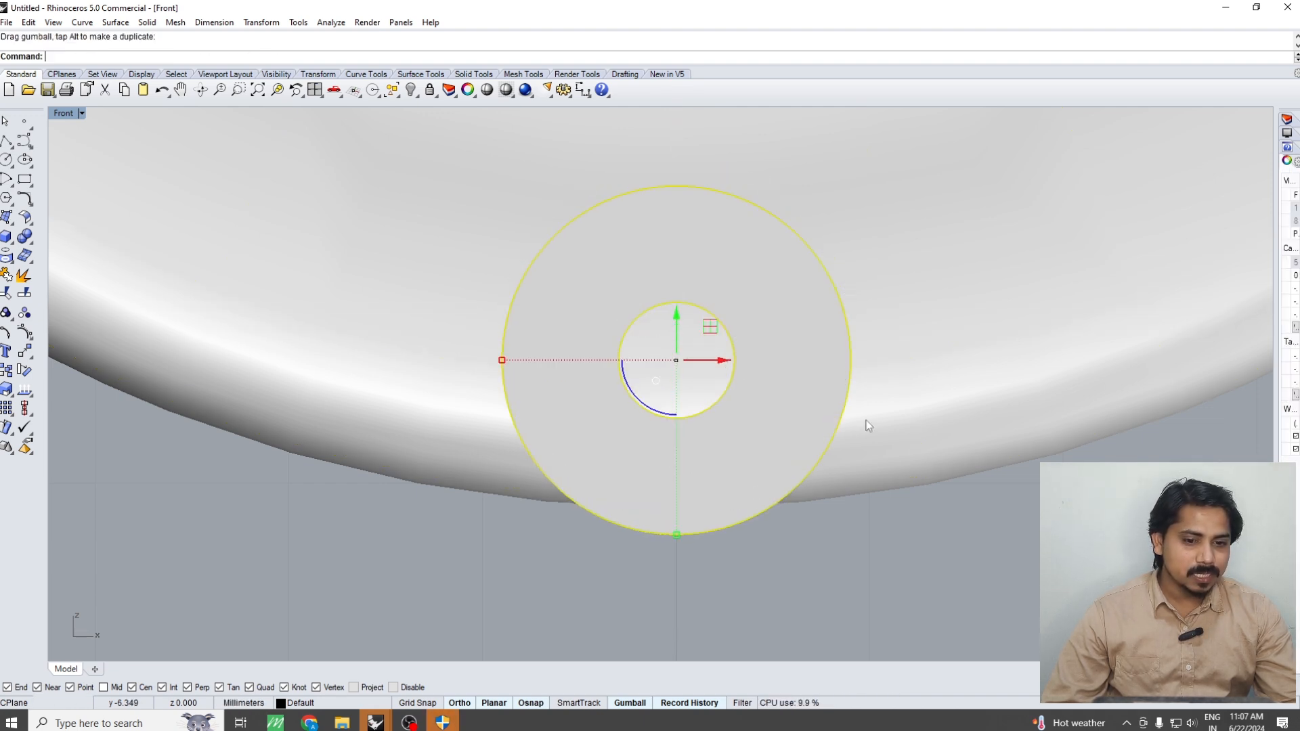
Measure the wall between the tube's hole and the ring's lower edge
left_click(867, 424)
right_click(691, 423)
left_click(679, 420)
left_click(679, 421)
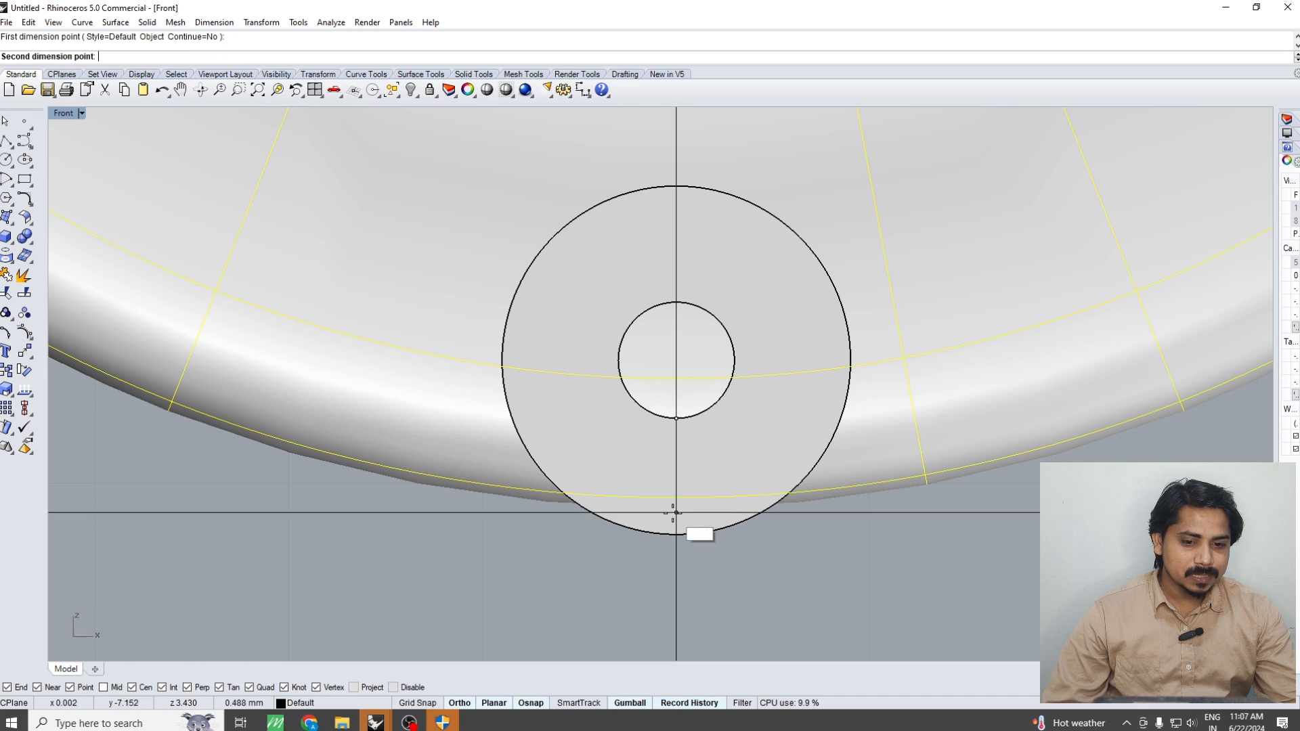
left_click(689, 507)
key("Escape")
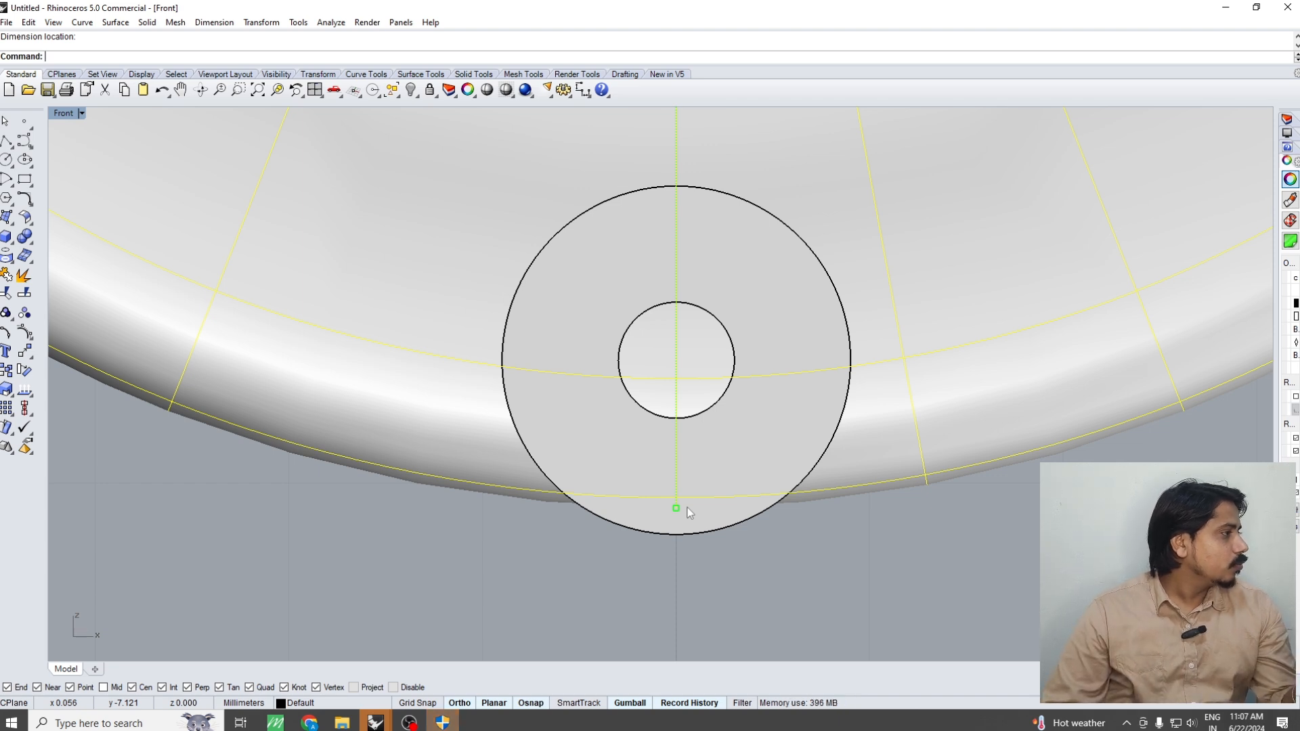
Move the tube back up until its edge meets the ring's lower edge
key("Escape")
key("ctrl+alt+w")
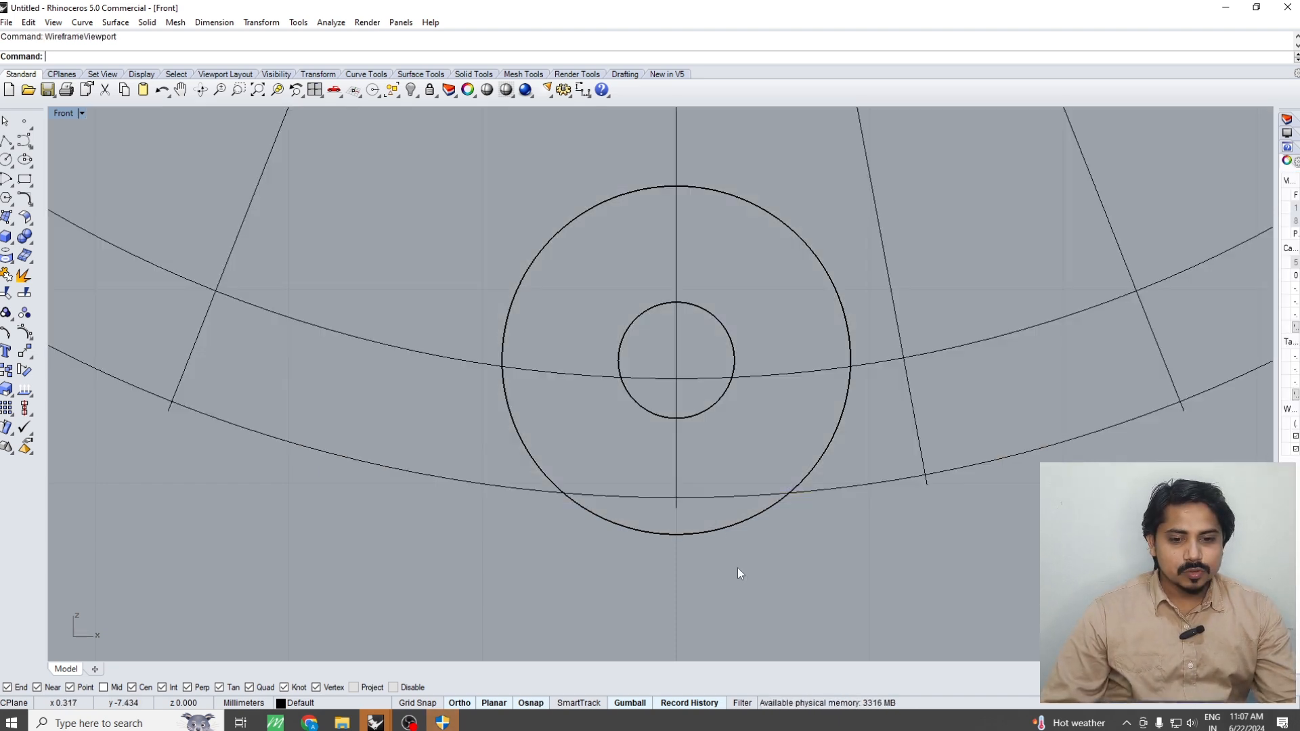
left_click(693, 531)
key("ctrl+alt+s")
left_click_drag(678, 325, 679, 299)
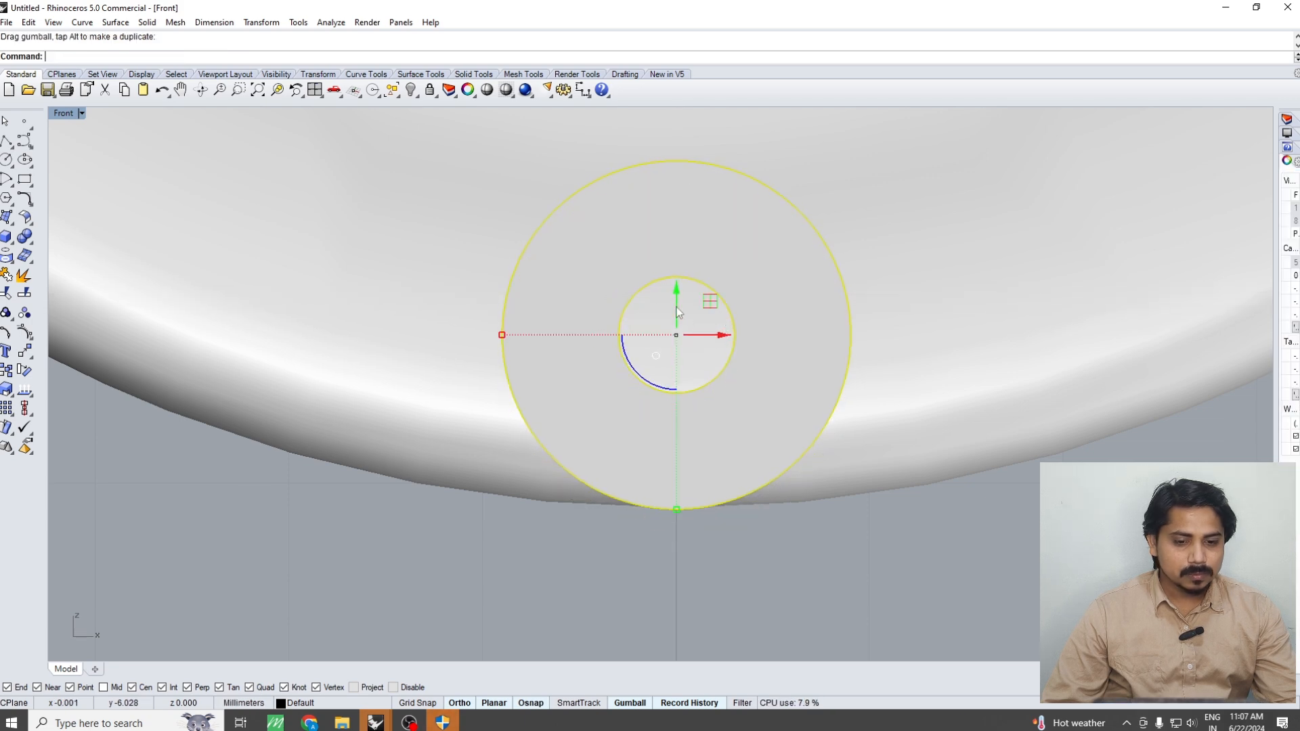
key("Escape")
Boolean-split the ring with the hollow tube that passes through its lower part
scroll(644, 502, "down", 10)
key("ctrl+F1")
right_click_drag(698, 427, 673, 491)
key("ctrl+F4")
left_click(766, 403)
type("bs")
key("Return")
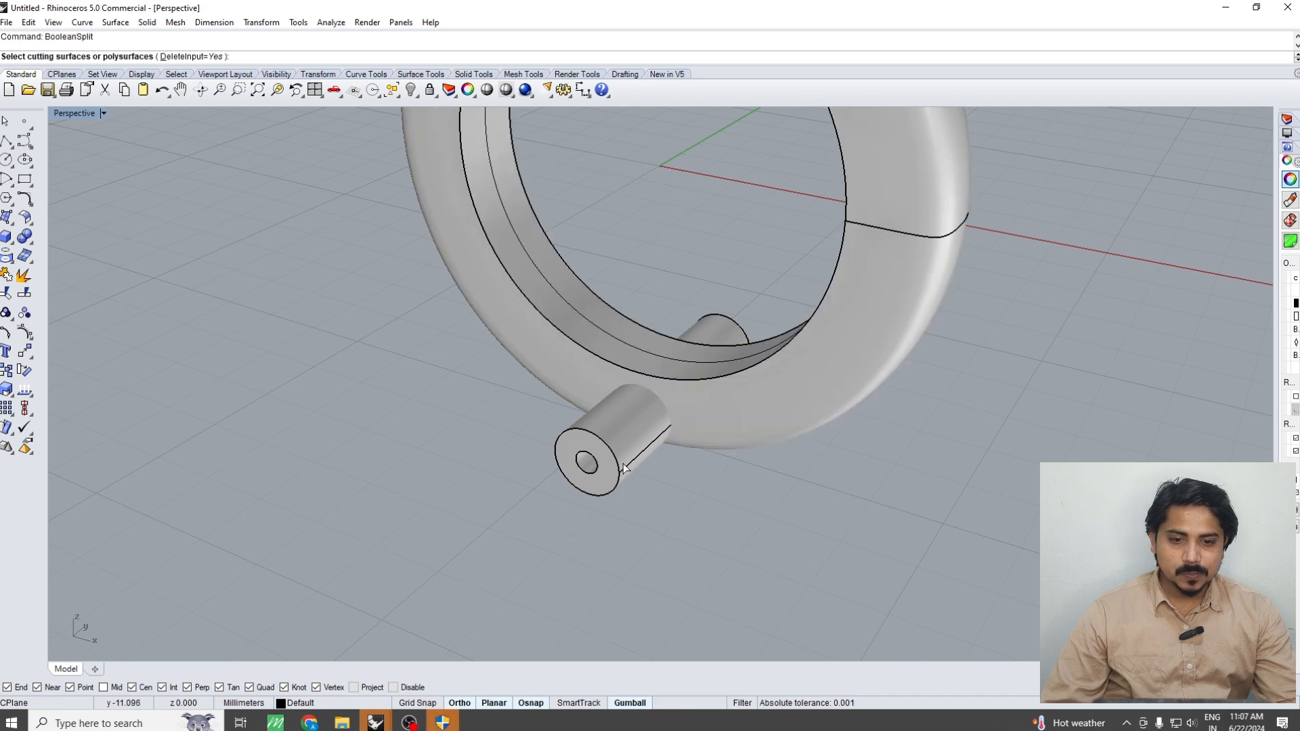
left_click(622, 463)
key("Return")
Delete the small core piece of the ring inside the tube's hole to leave a pin hole
key("ctrl+F2")
scroll(630, 460, "up", 2)
left_click(646, 417)
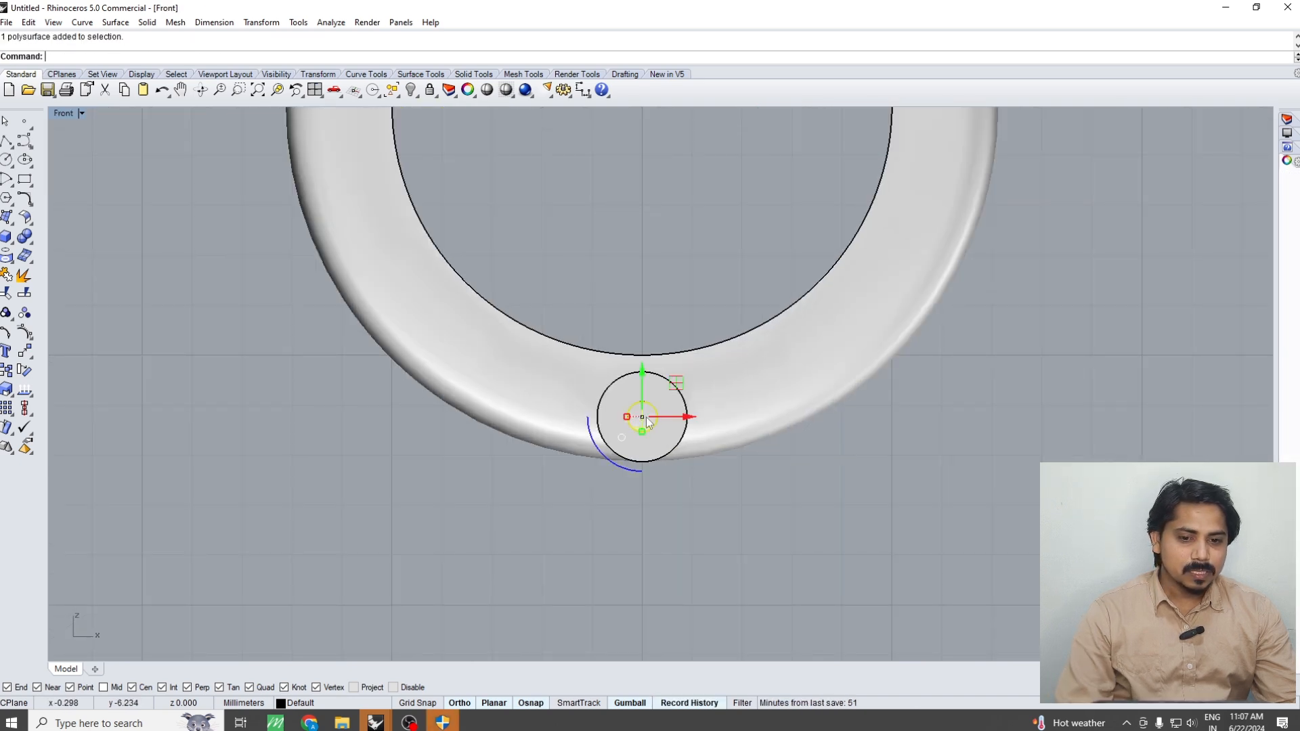
key("Delete")
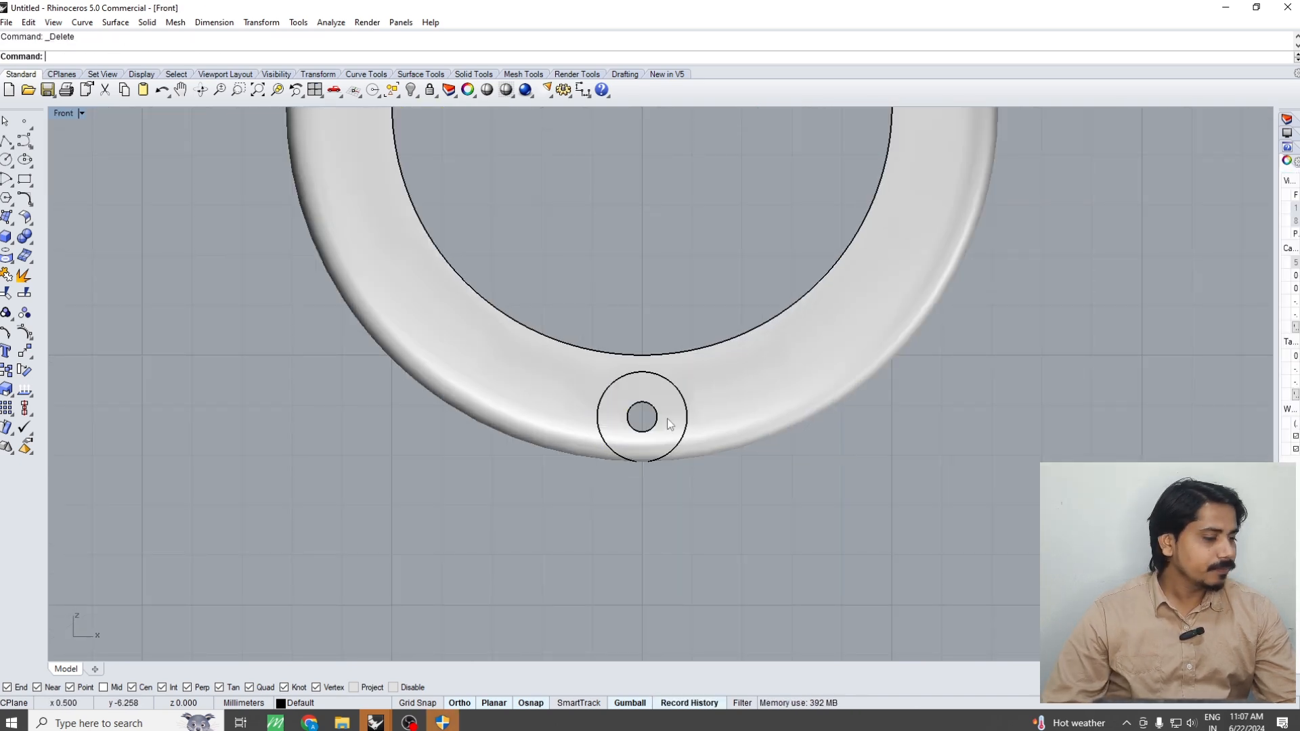
Move the tubular hinge piece cut from the ring 5 mm straight out in front of the ring
left_click(667, 418)
scroll(667, 418, "up", 3)
key("ctrl+F1")
scroll(677, 461, "down", 10)
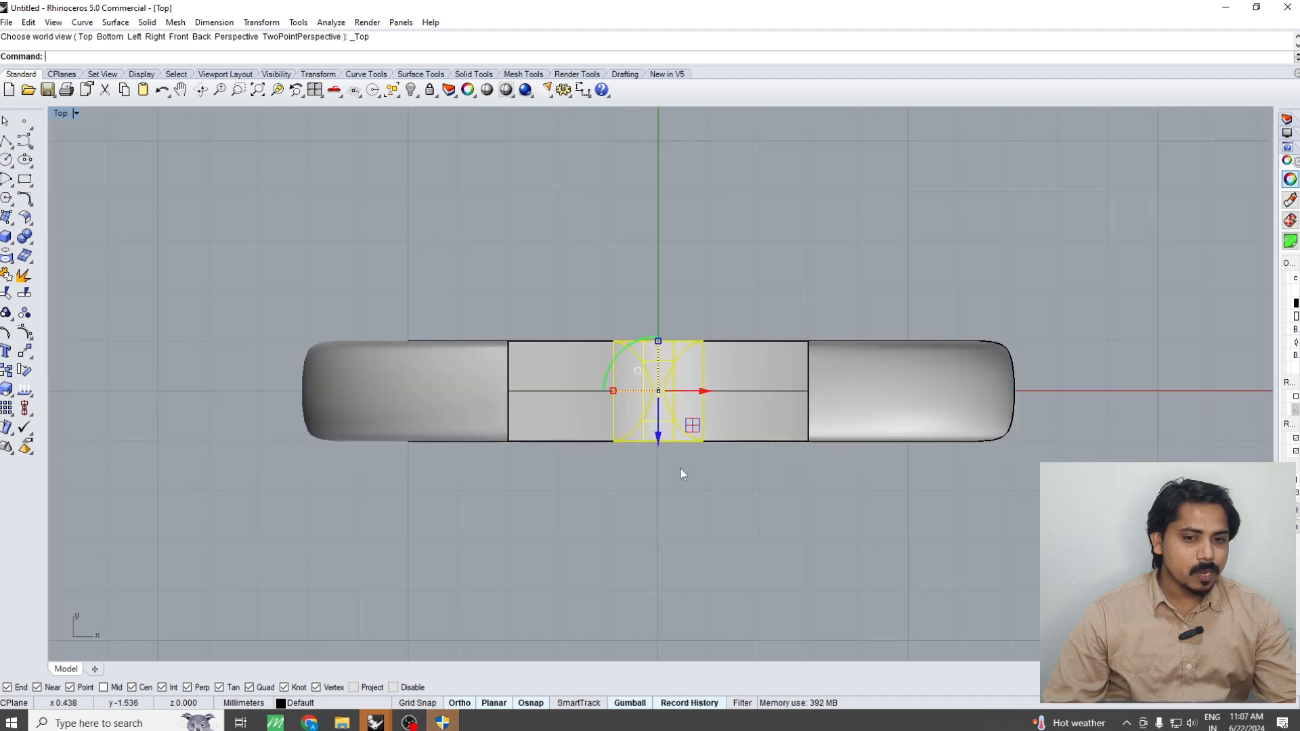
right_click_drag(682, 472, 681, 386)
type("m")
key("Return")
left_click(710, 420)
left_click(711, 544)
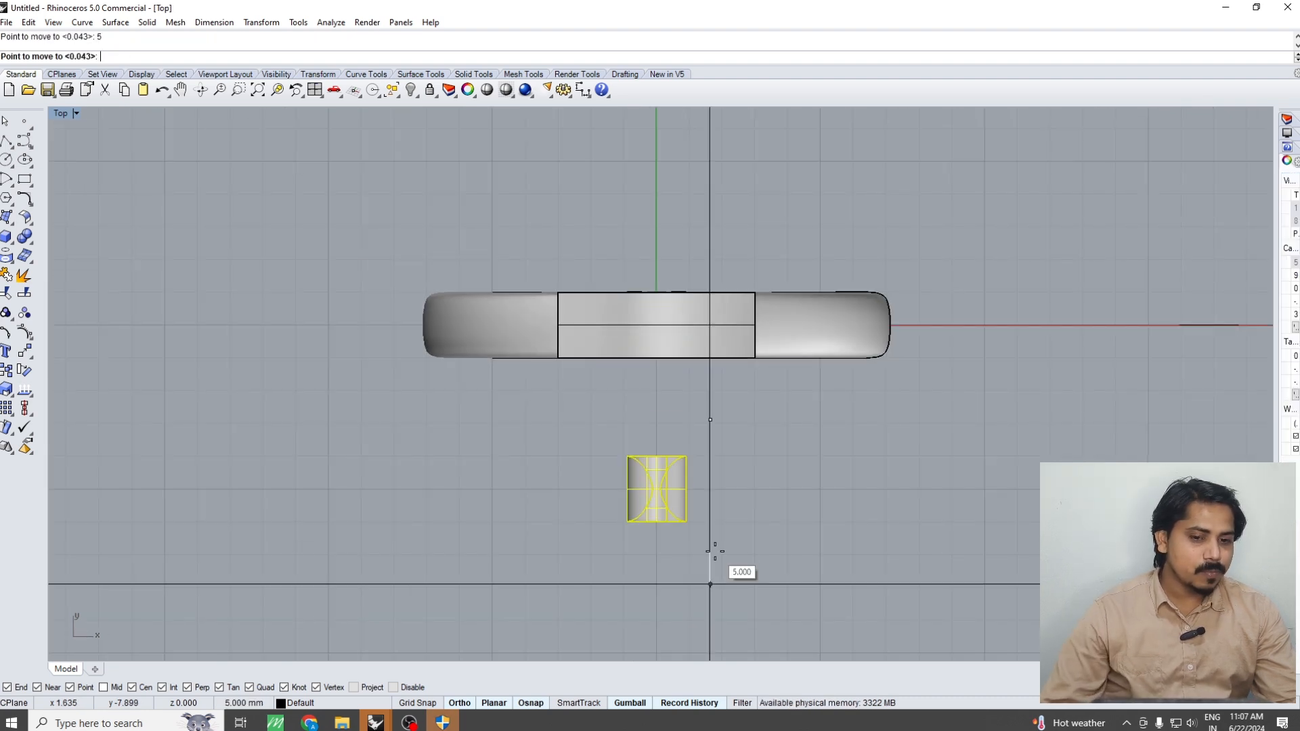
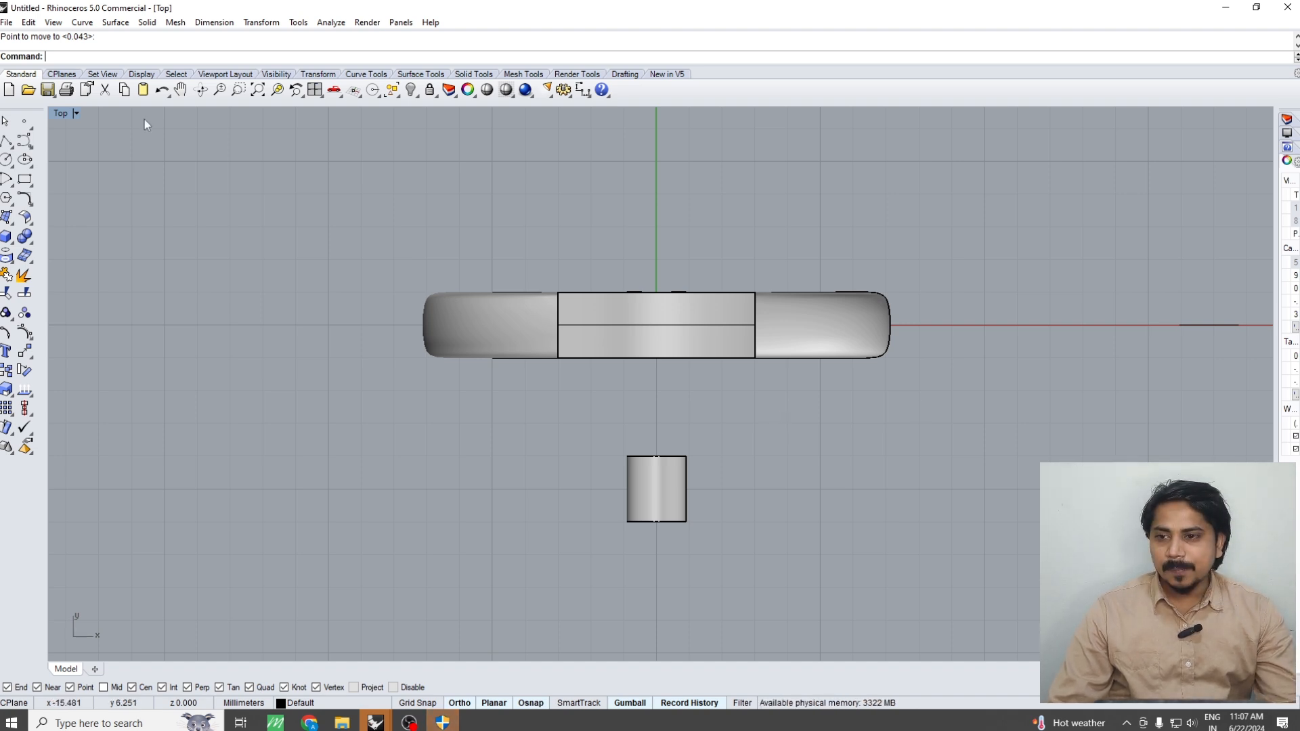
Draw two horizontal lines centred on the separated hinge tube, one along each end edge and wider than the tube
left_click(6, 142)
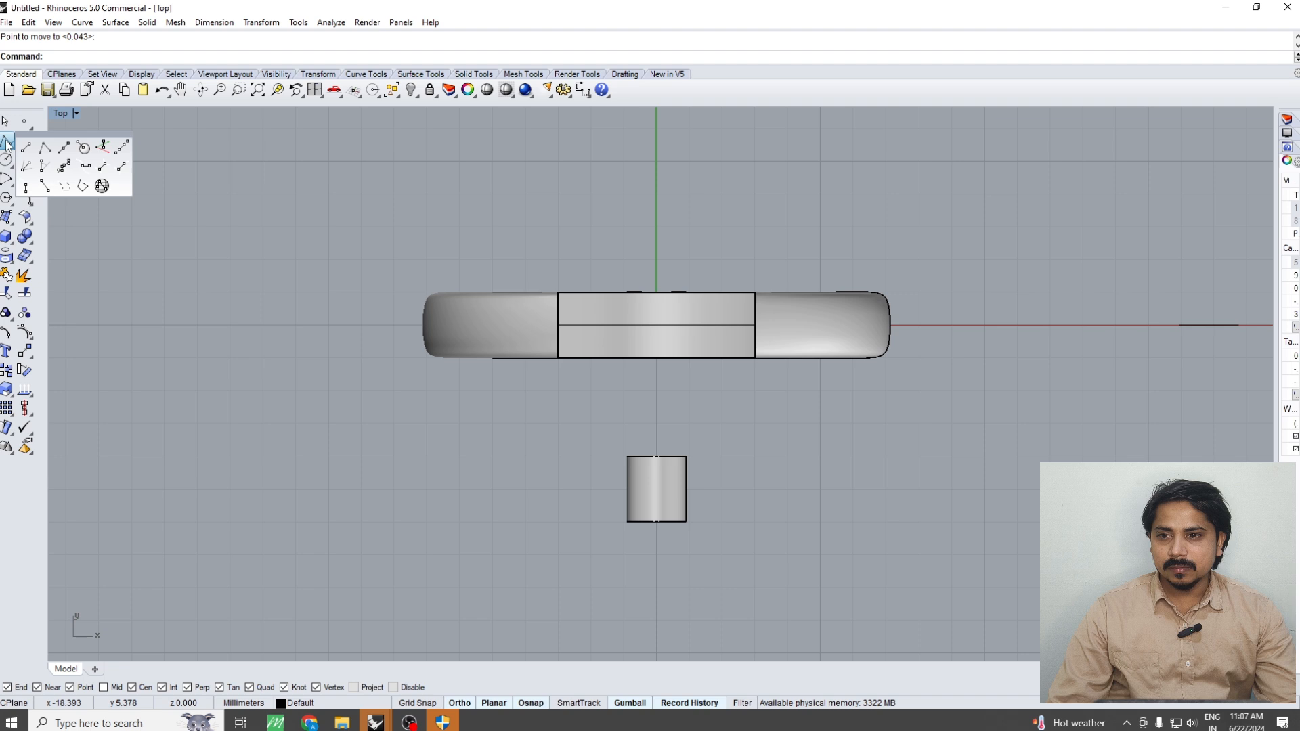
left_click(64, 148)
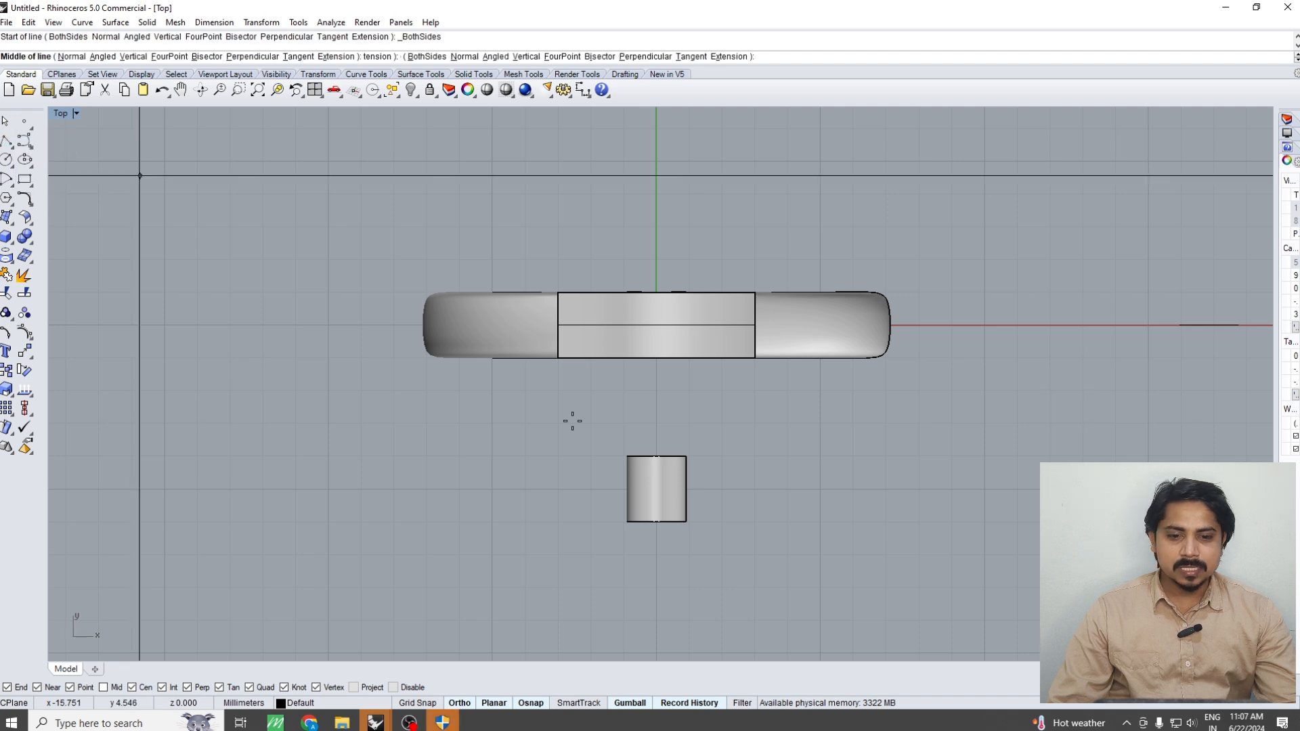
left_click(656, 456)
left_click(766, 456)
key("Return")
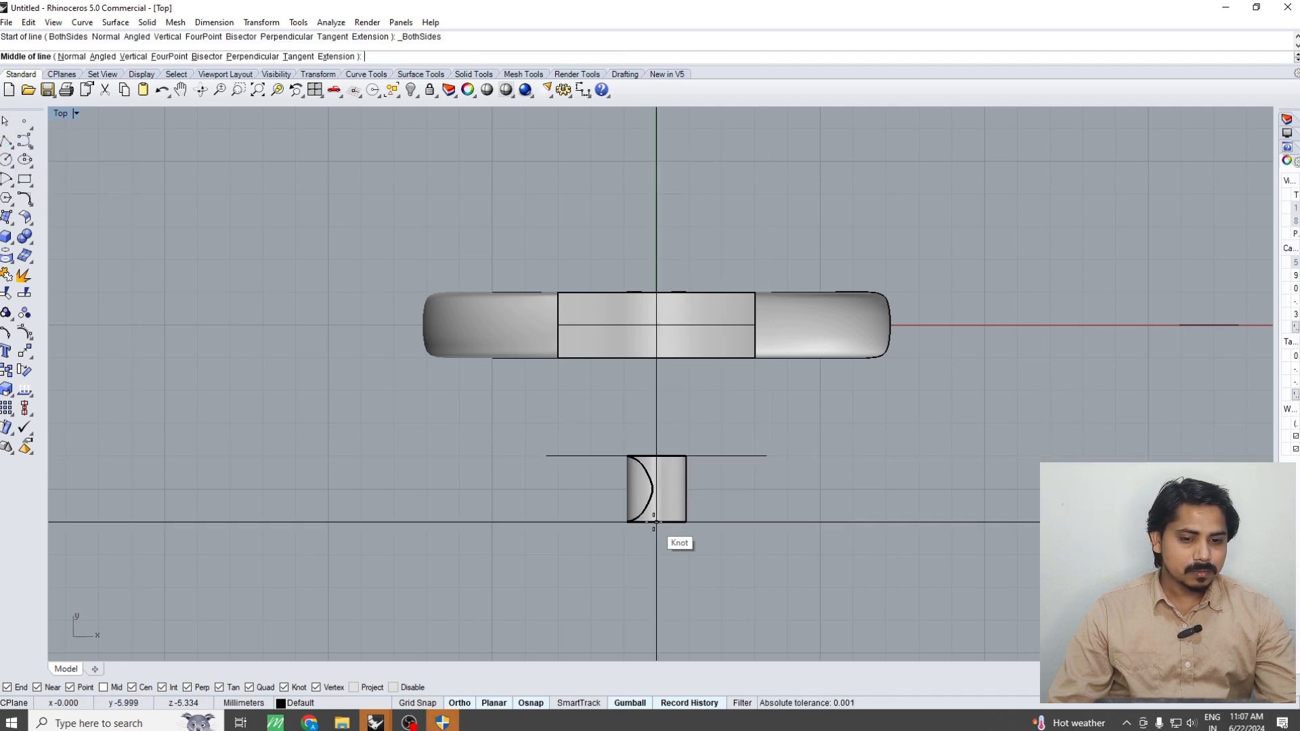
left_click(654, 522)
left_click(765, 523)
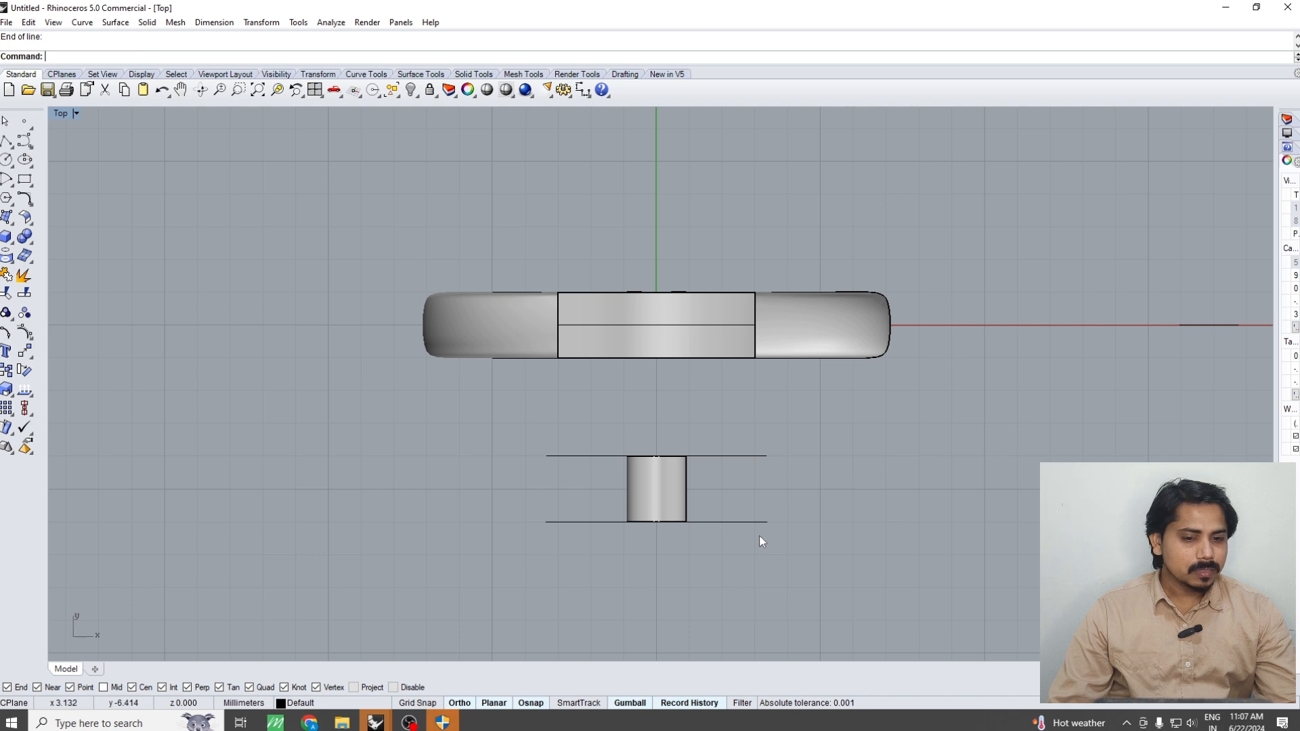
Create two evenly spaced tween curves between the two lines at the ends of the hinge tube
scroll(762, 538, "down", 5)
left_click_drag(748, 547, 747, 547)
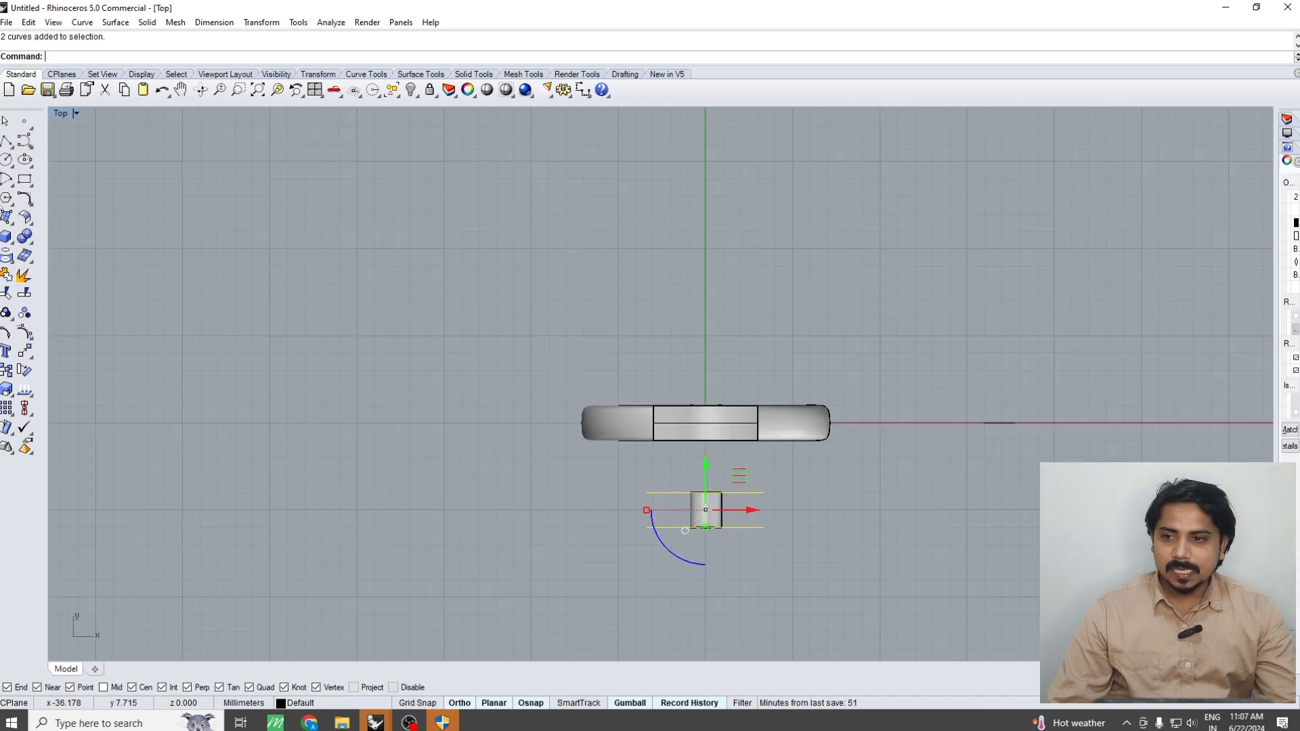
left_click(27, 142)
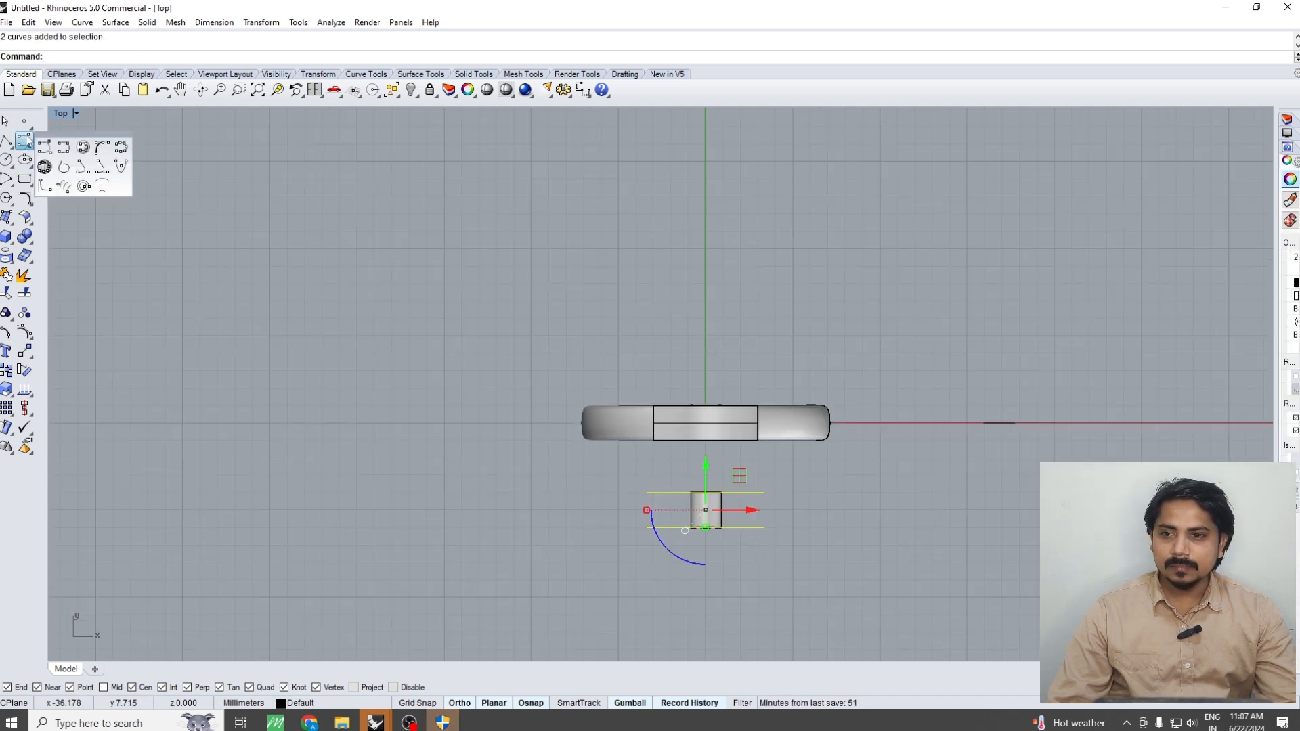
left_click(100, 193)
scroll(746, 517, "up", 2)
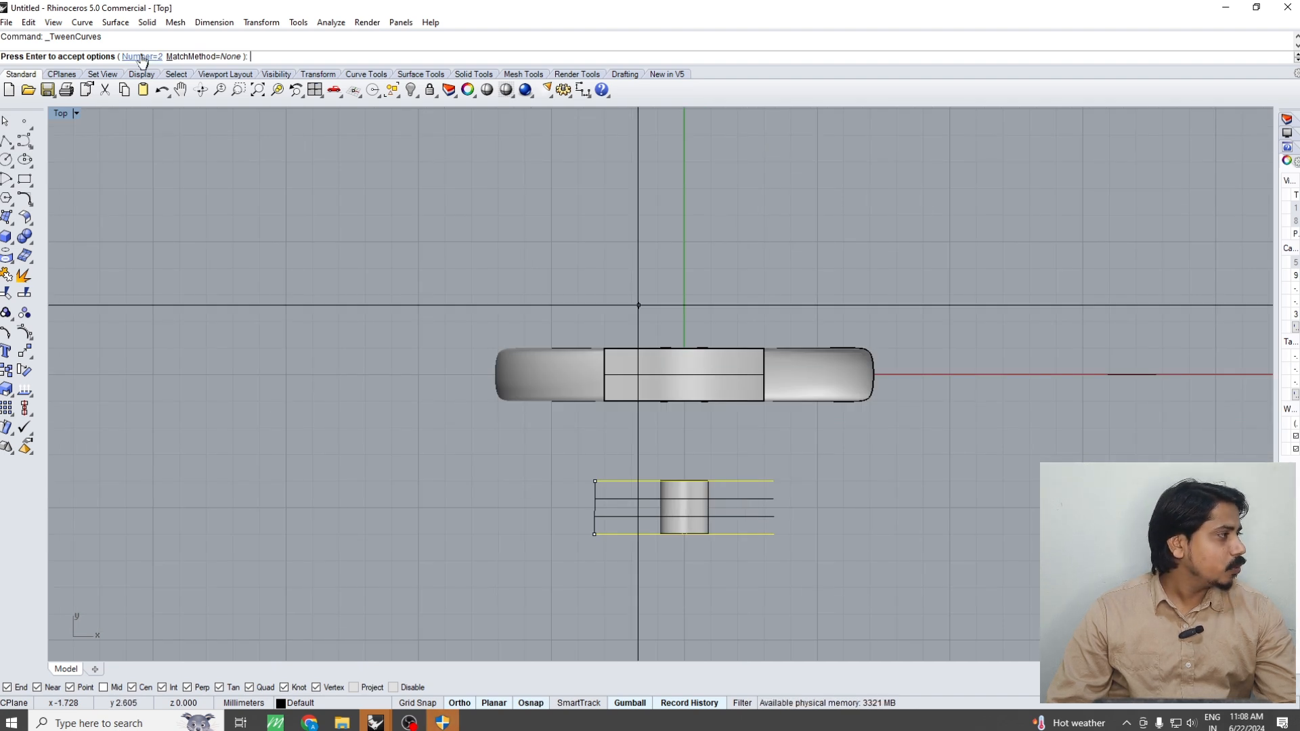
key("Return")
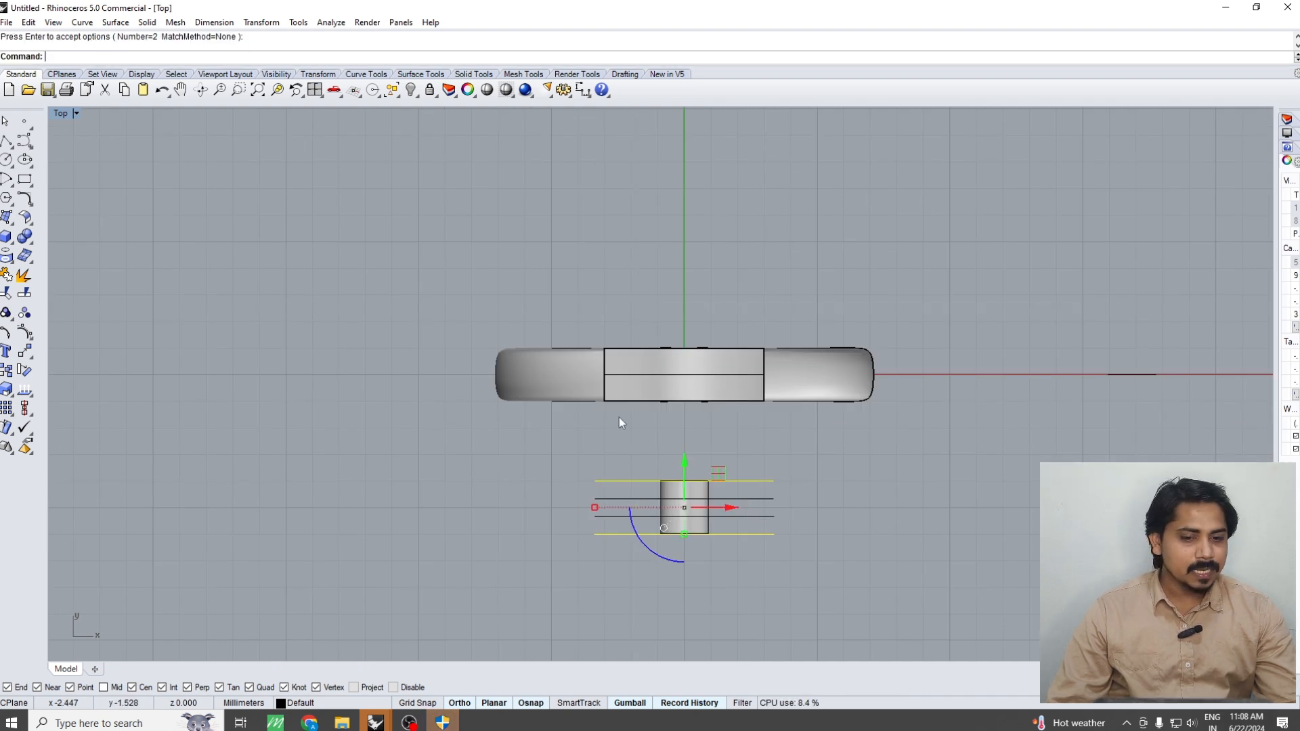
key("Escape")
Extrude the two tween lines to both sides into vertical cutting planes taller than the hinge tube
scroll(907, 514, "up", 2)
left_click_drag(688, 479, 673, 527)
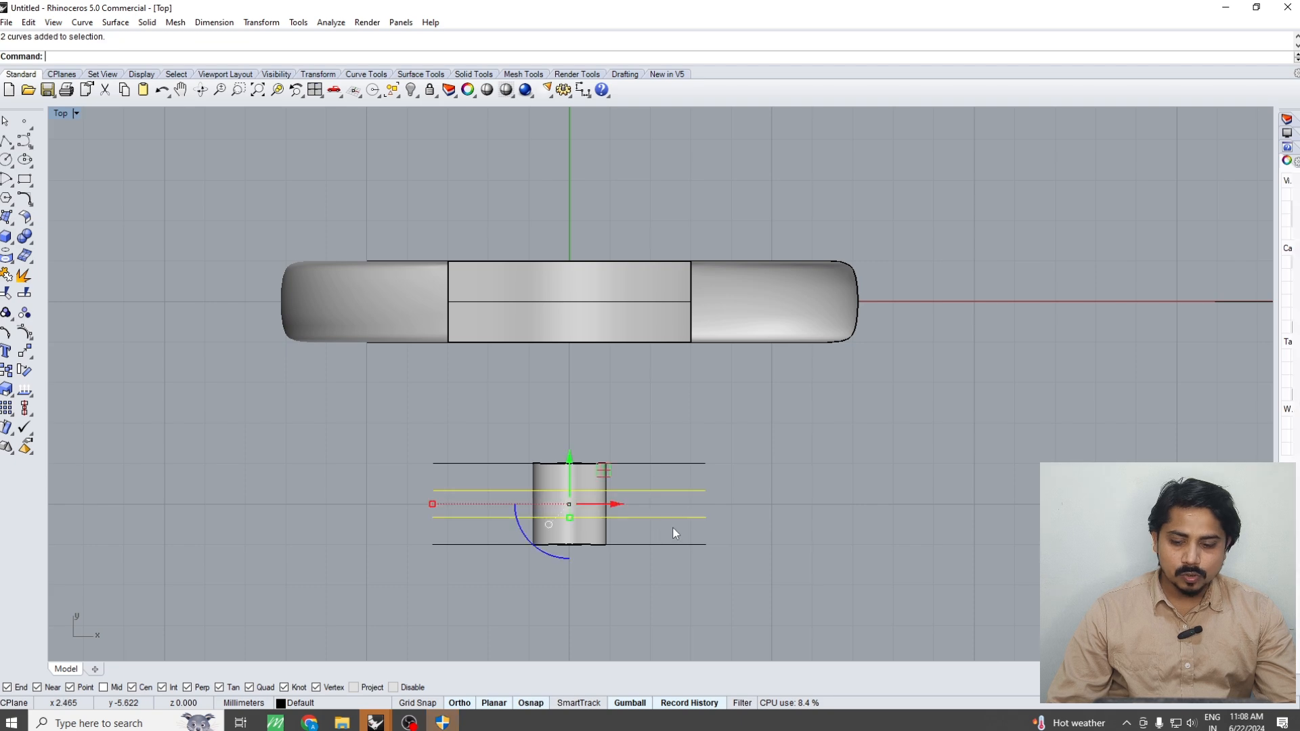
key("F4")
key("ctrl+e")
left_click(569, 486)
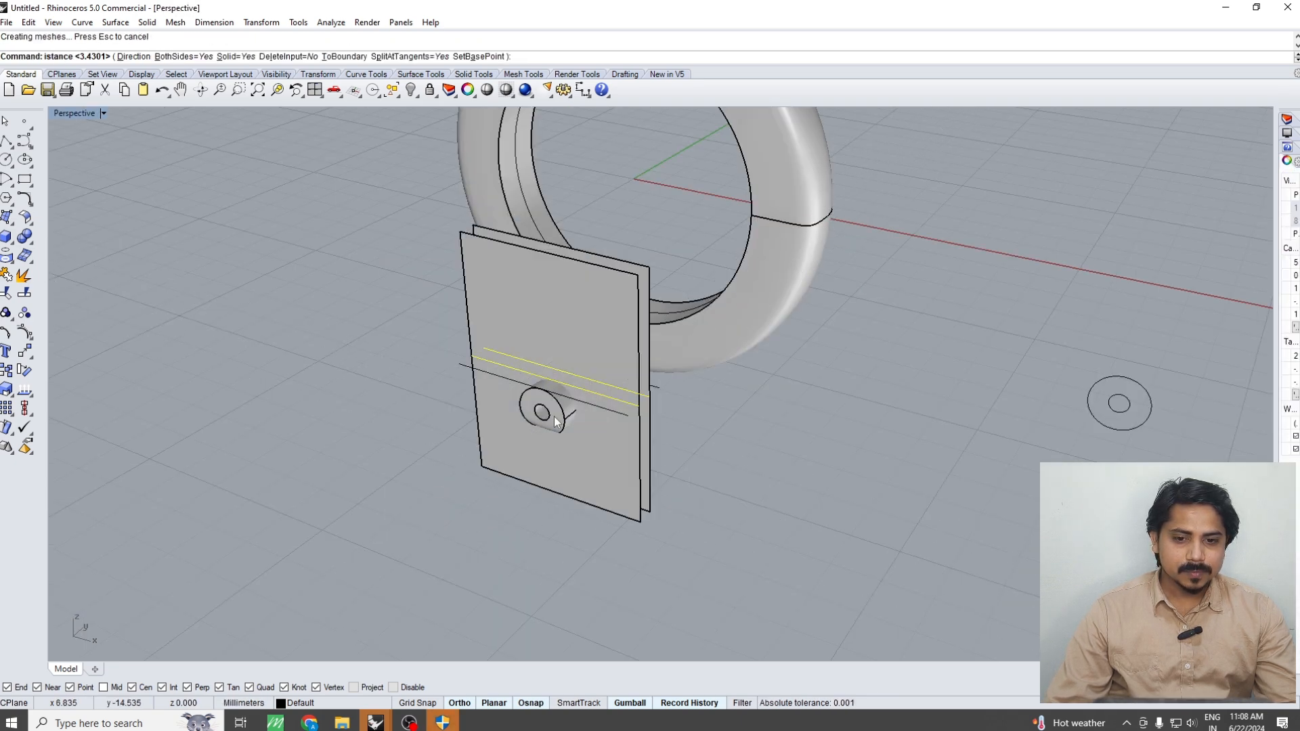
Boolean-split the hinge tube with the two vertical planes into three knuckles
scroll(553, 416, "up", 5)
left_click(572, 425)
type("BS")
key("Return")
left_click_drag(756, 542, 610, 583)
key("Return")
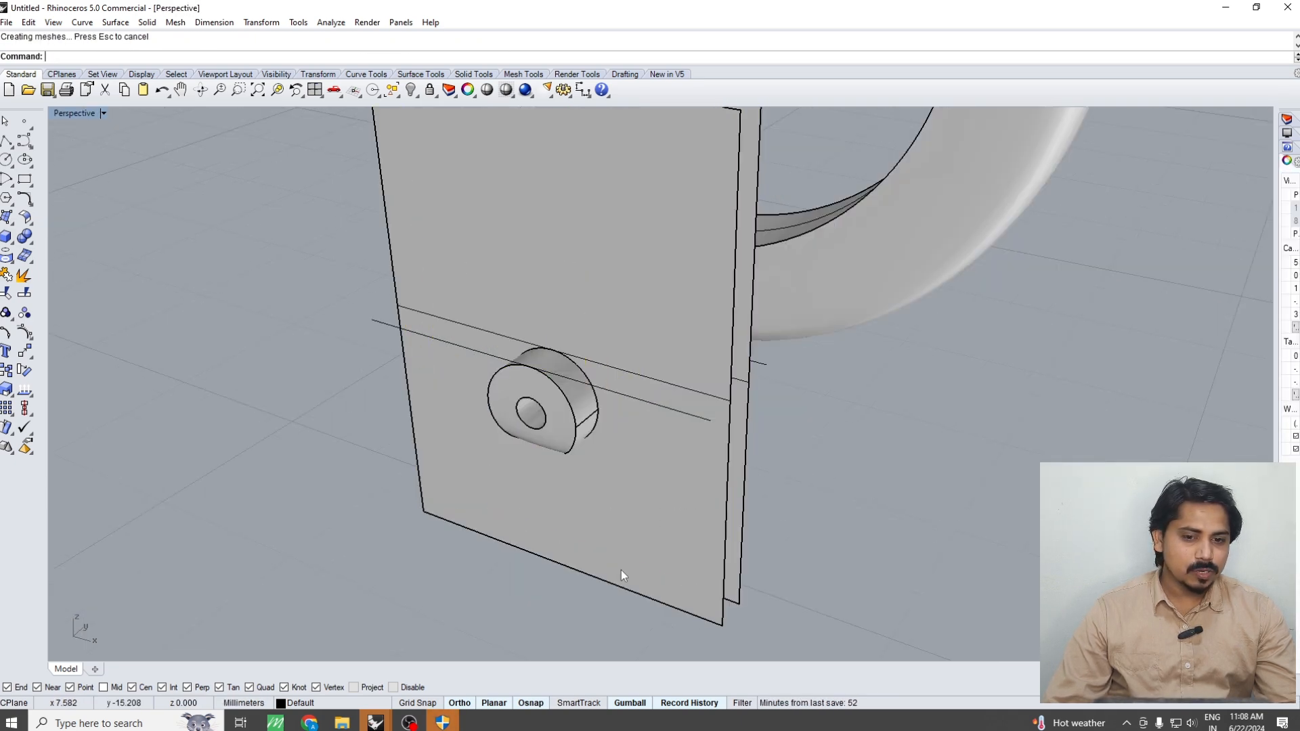
Delete the two cutting planes and the four construction lines around the hinge tube
key("F1")
left_click_drag(784, 561, 714, 412)
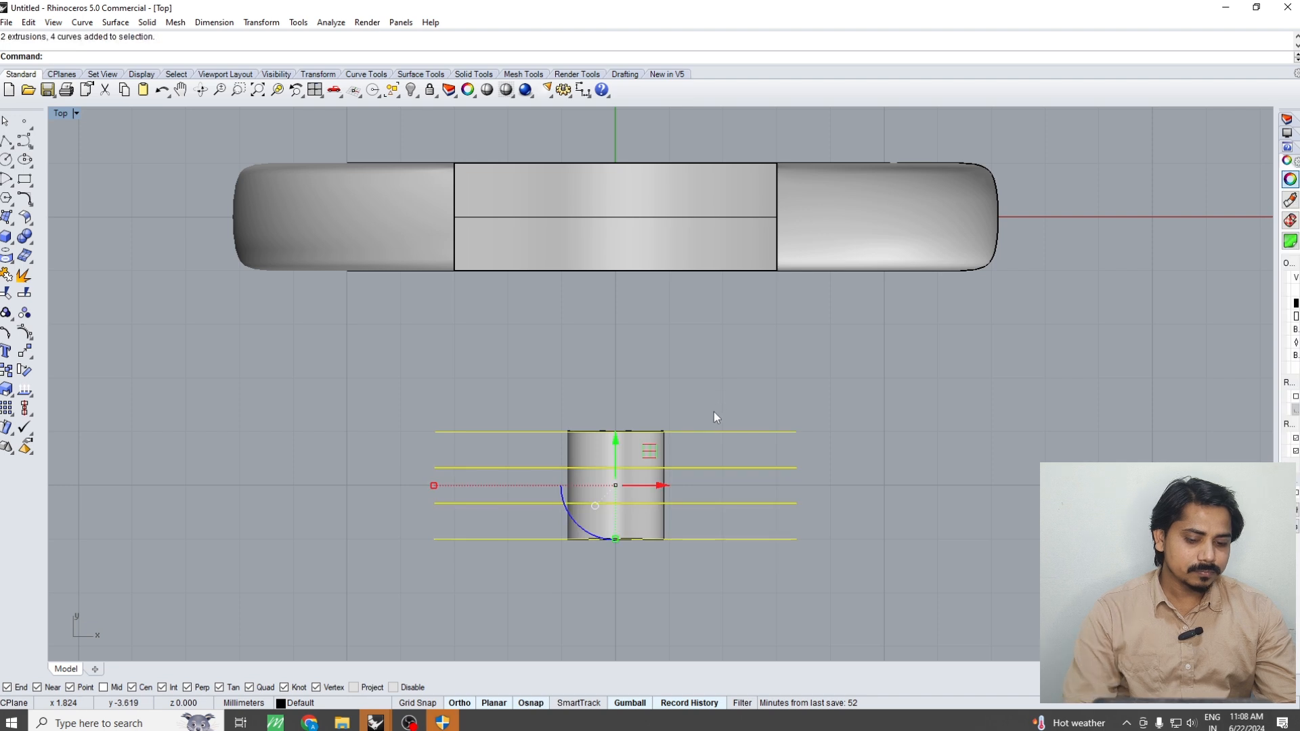
key("Delete")
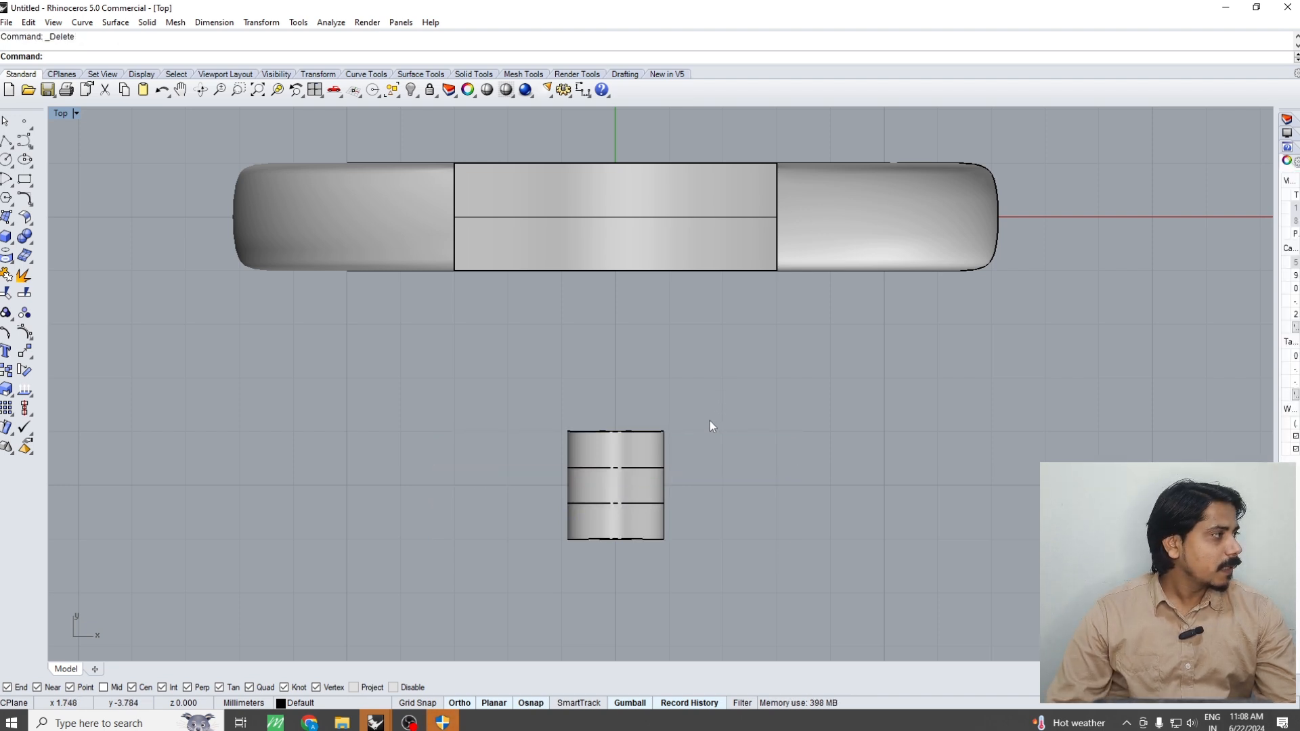
Move the three hinge knuckles straight back into their recess in the ring
left_click_drag(742, 383, 639, 516)
scroll(696, 474, "down", 4)
right_click_drag(696, 475, 653, 534)
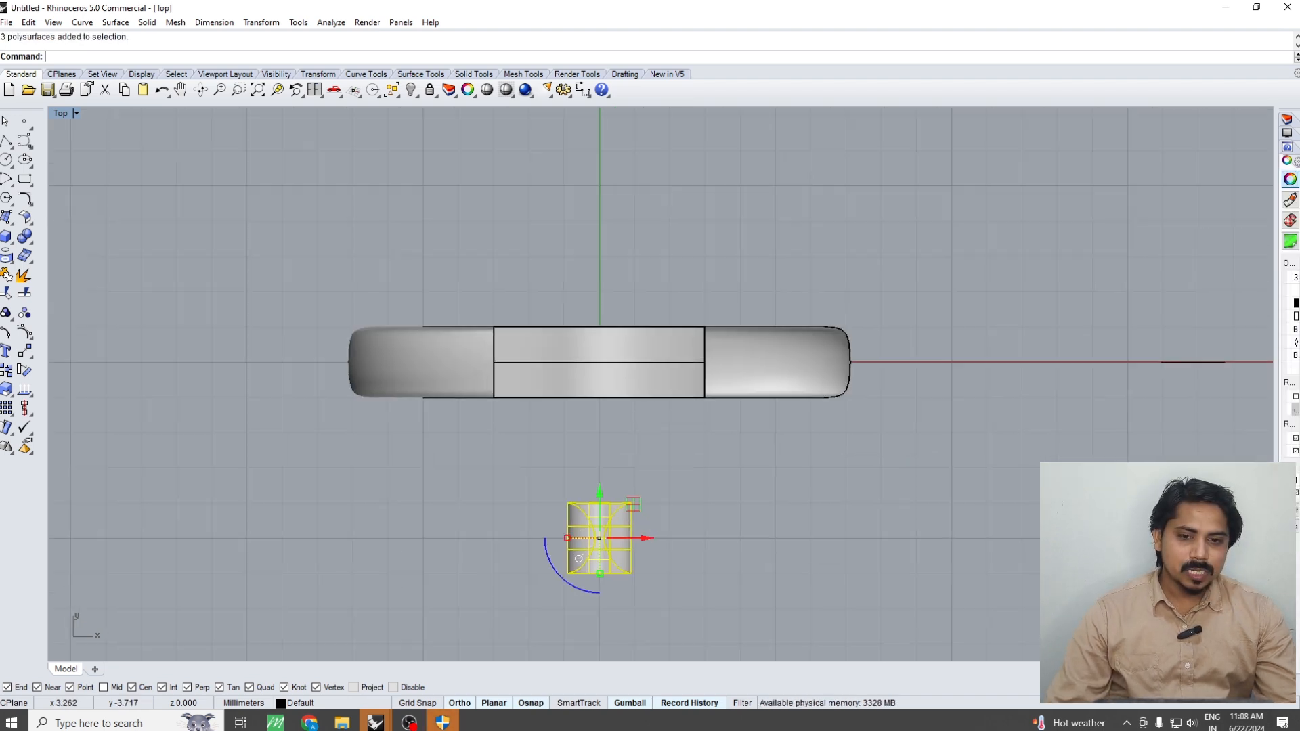
type("m")
key("Return")
left_click(733, 522)
key("Return")
left_click(736, 467)
Create a vertical cut plane through the origin that crosses the ring body at its hinge, extending past the bottom
key("F2")
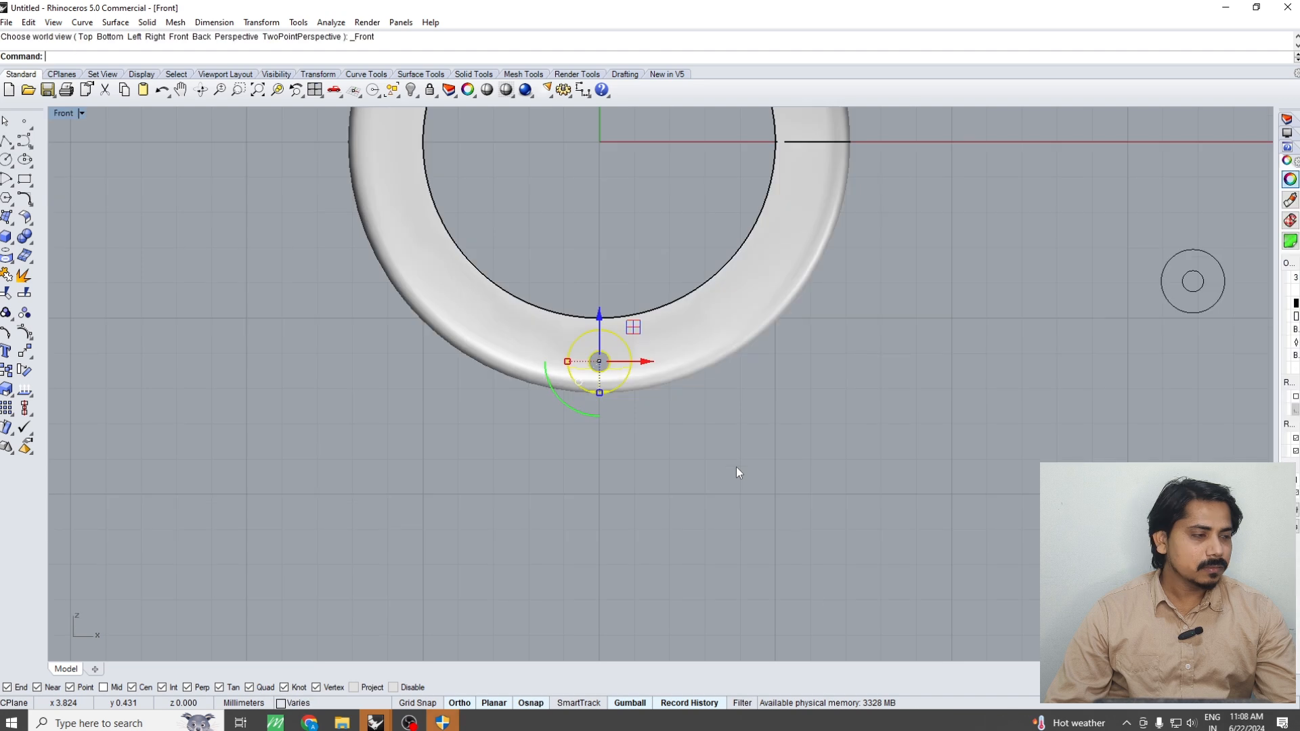
left_click(736, 466)
left_click(677, 346)
right_click_drag(659, 361, 650, 401)
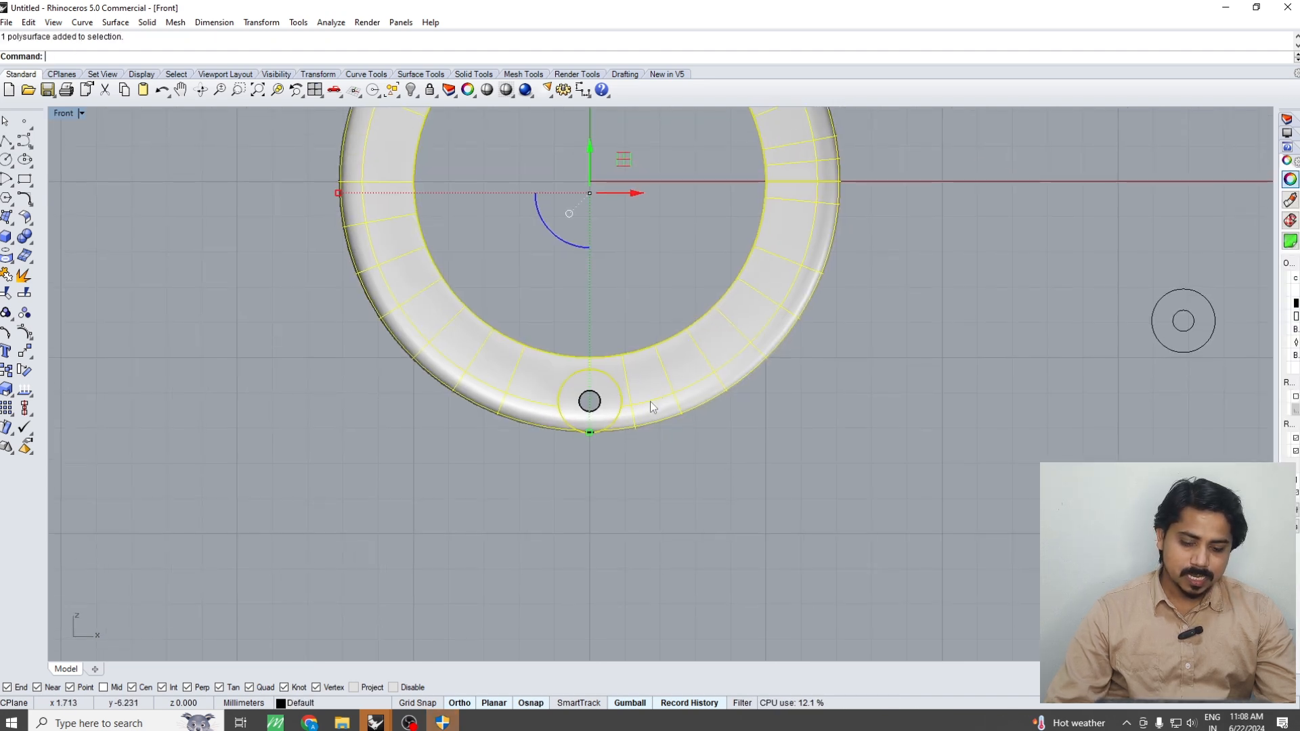
type("CutPlane")
key("Return")
type("0")
key("Return")
left_click(612, 517)
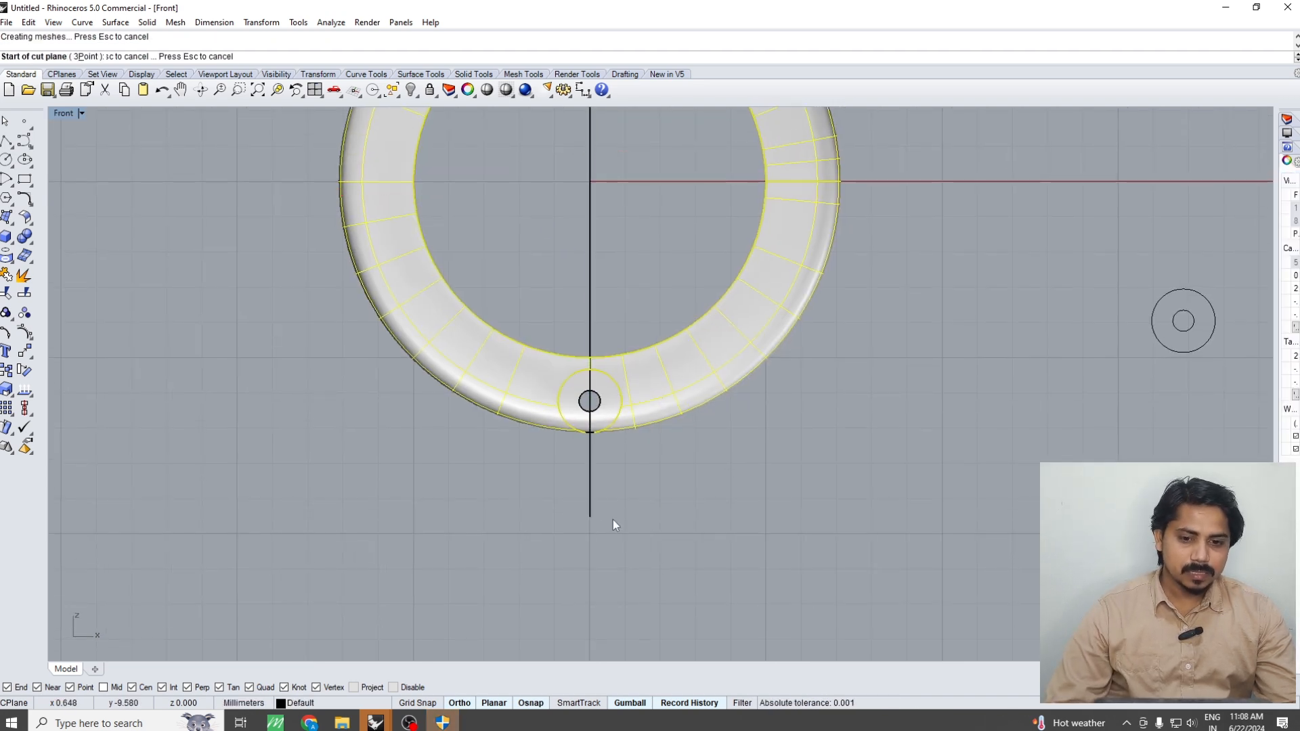
Boolean-split the ring body into two halves with the vertical cut plane and delete the plane
key("Return")
type("bs")
key("Return")
left_click_drag(578, 521, 566, 513)
key("Return")
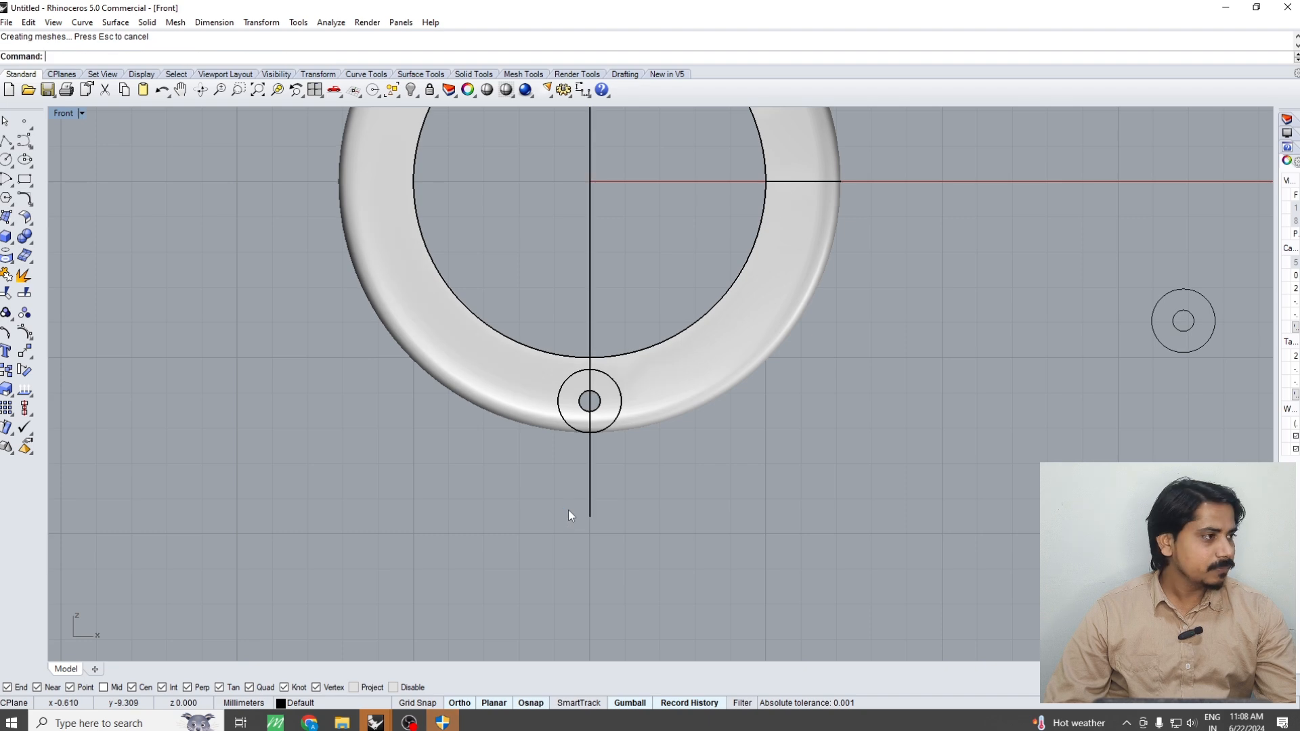
left_click_drag(655, 458, 538, 524)
key("Delete")
Group the right ring half with the middle hinge knuckle and the left half with the two outer knuckles
scroll(539, 522, "down", 5)
key("ctrl+F1")
right_click_drag(676, 437, 661, 481)
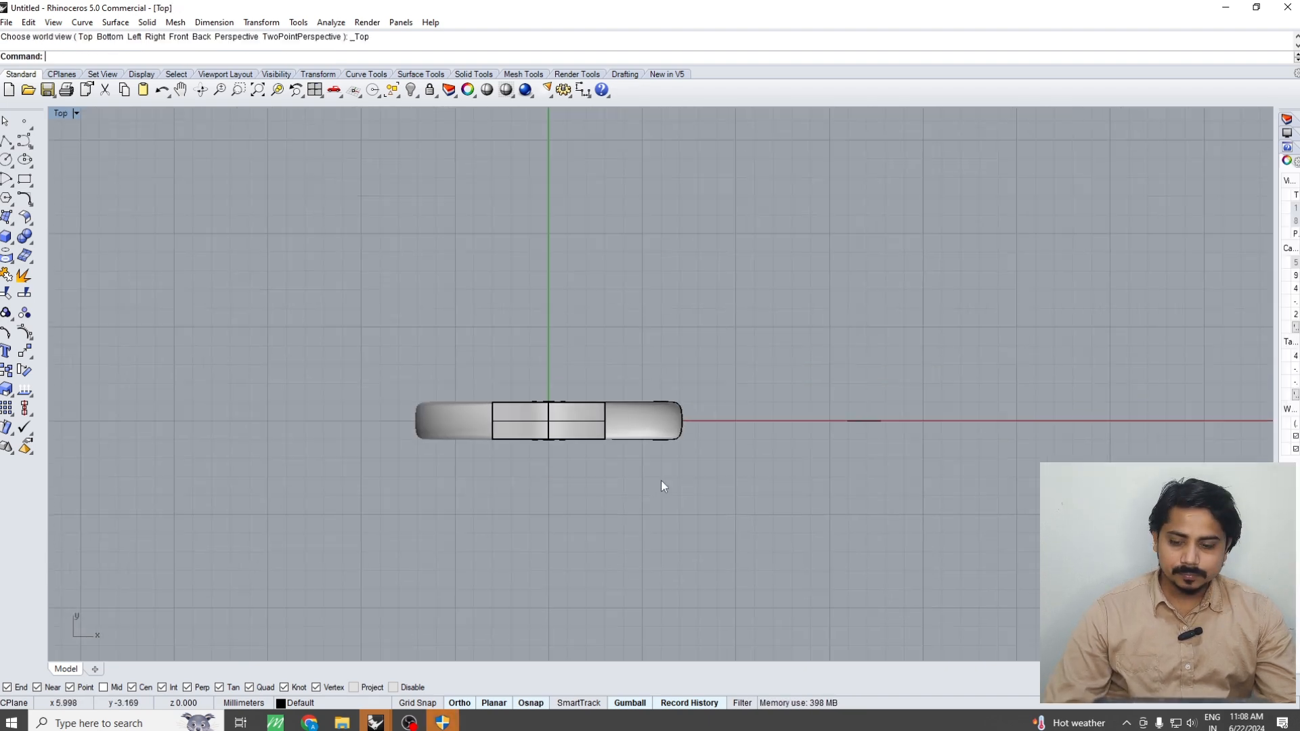
key("ctrl+F4")
right_click_drag(567, 462, 453, 425)
left_click(597, 449)
scroll(578, 474, "up", 3)
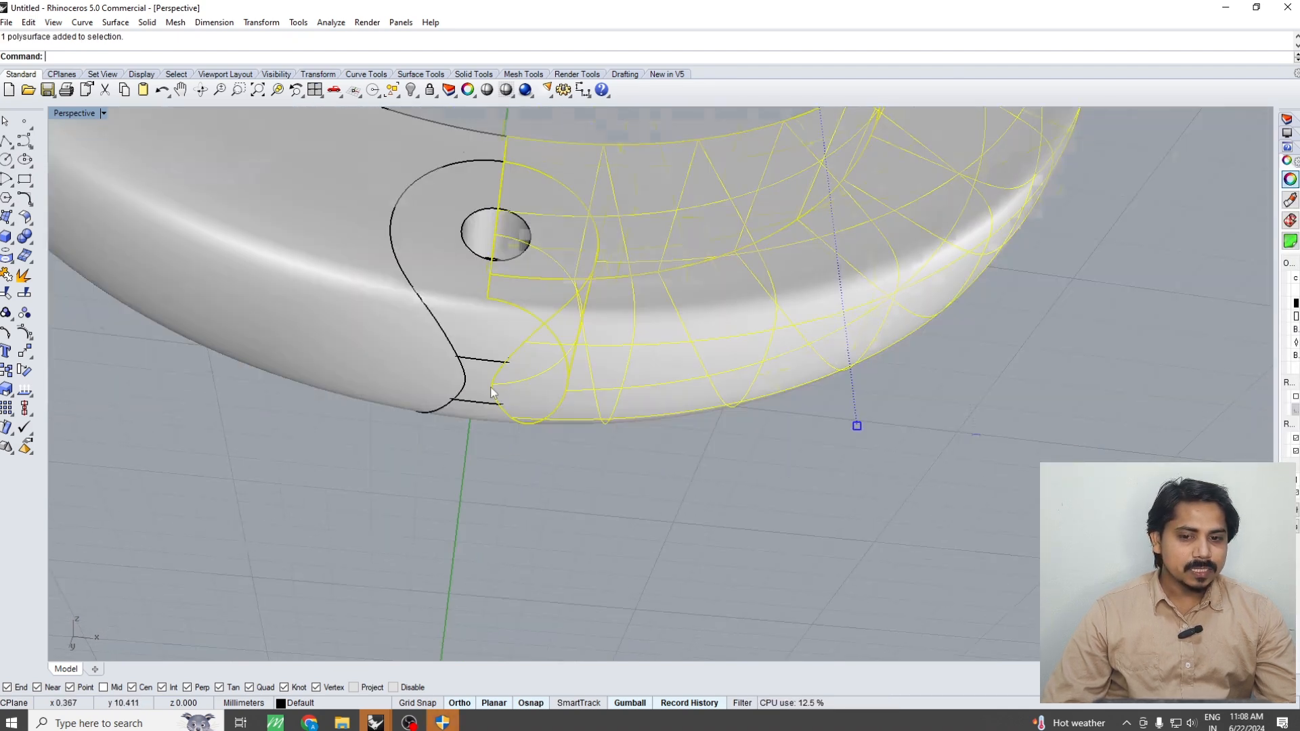
scroll(489, 379, "up", 2)
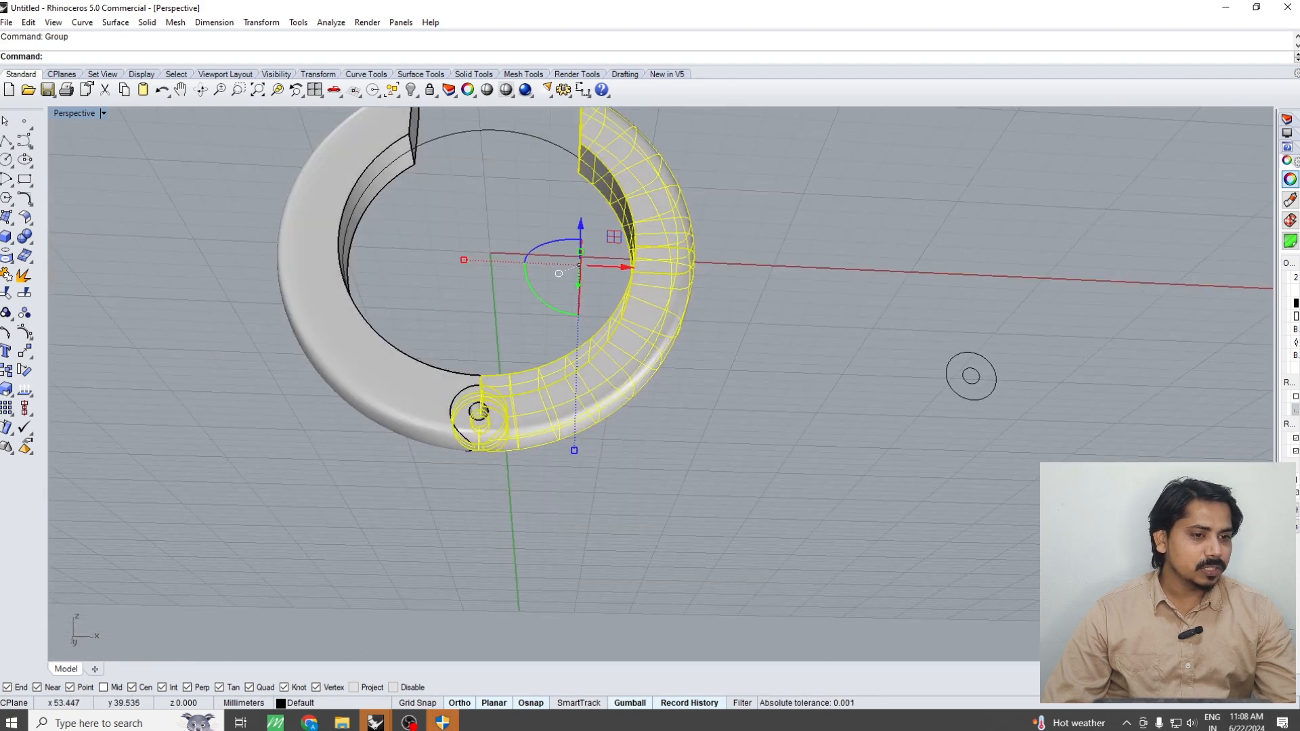
Set the display color of the right ring half and its middle knuckle to Red
left_click_drag(1275, 203, 1072, 203)
left_click(1212, 214)
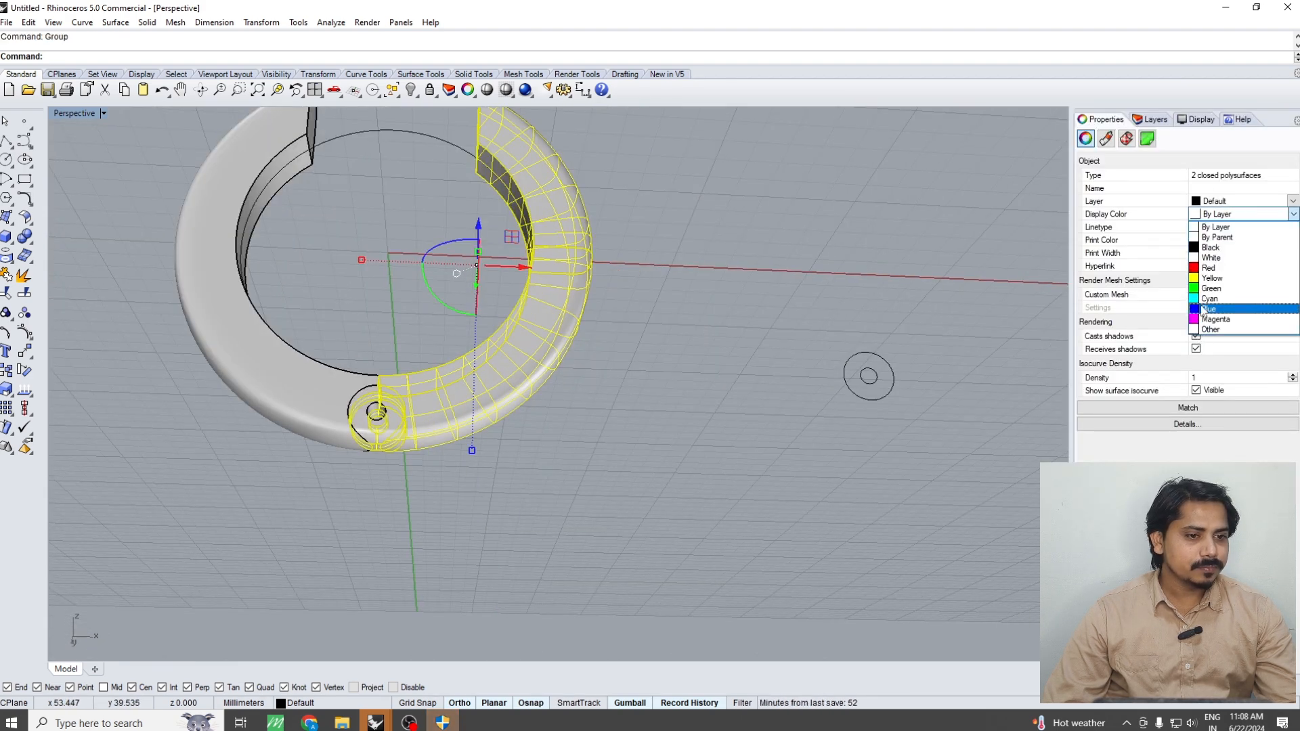
left_click(1215, 255)
key("Escape")
Set the display color of the left ring half and its two outer knuckles to Green
left_click(368, 380)
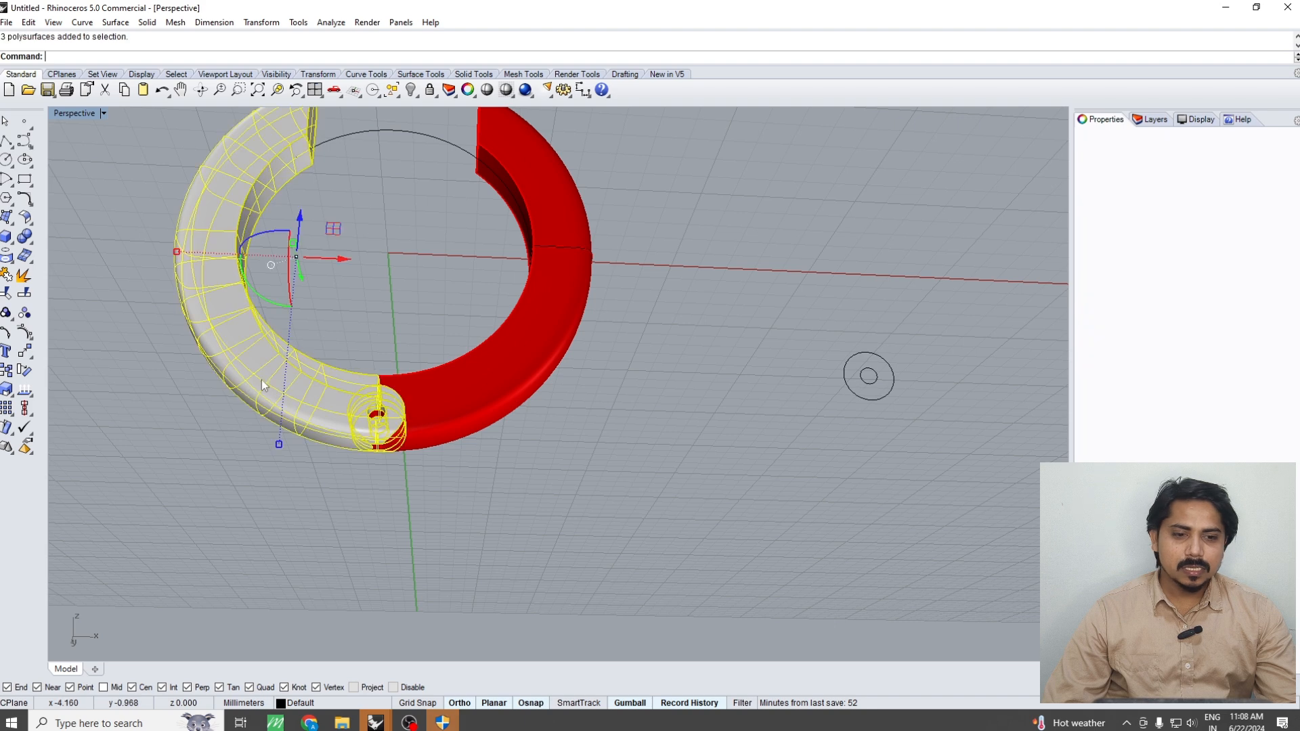
left_click(1212, 214)
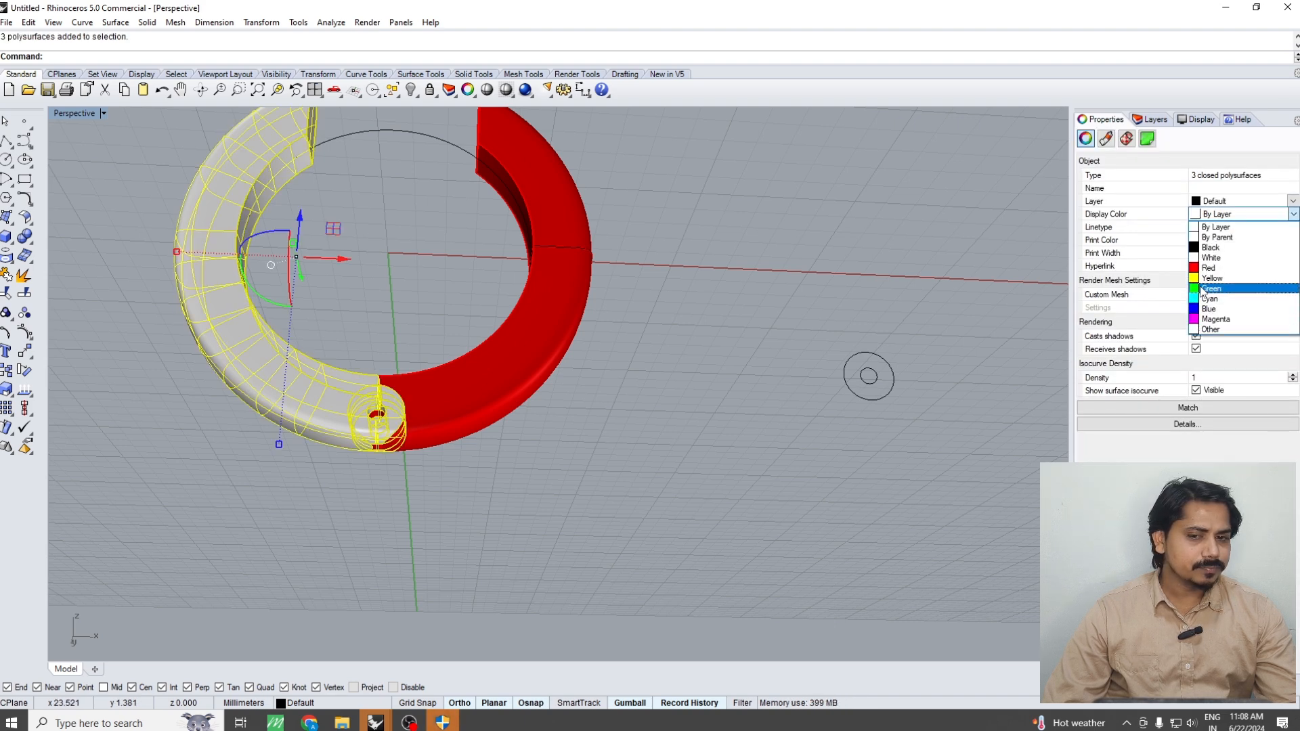
left_click(1215, 281)
key("Escape")
Duplicate the edges of the green half's cut end face at the gap and join them into one closed curve
right_click_drag(710, 430, 694, 505)
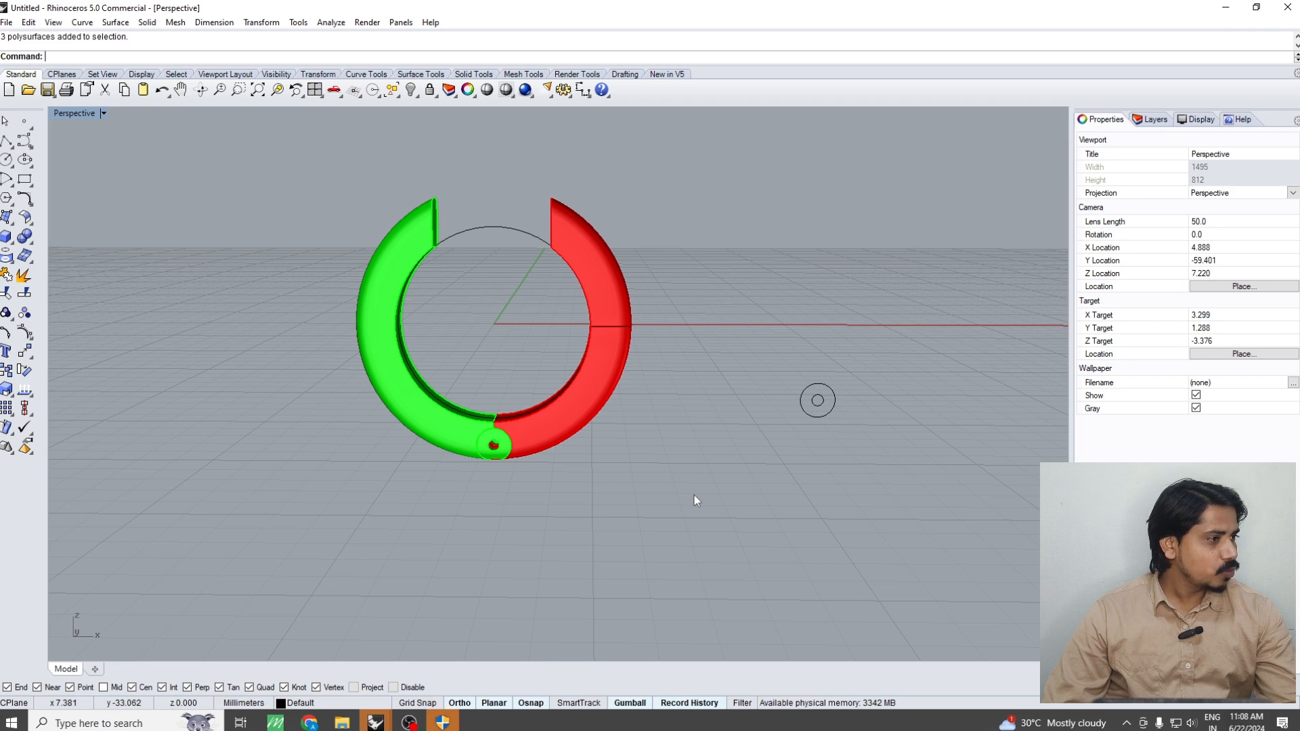
key("ctrl+F2")
right_click_drag(426, 336, 434, 377)
scroll(476, 296, "up", 2)
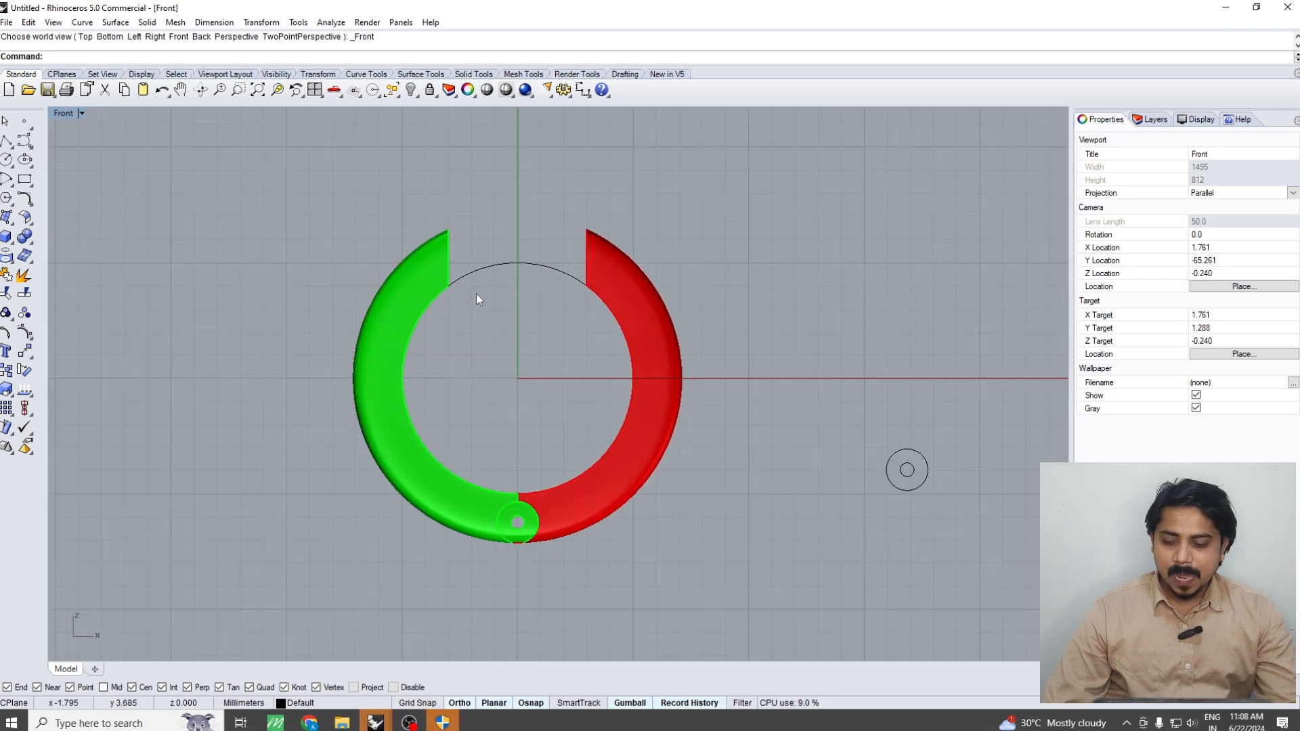
key("ctrl+F4")
scroll(487, 294, "up", 8)
key("F4")
left_click(443, 337)
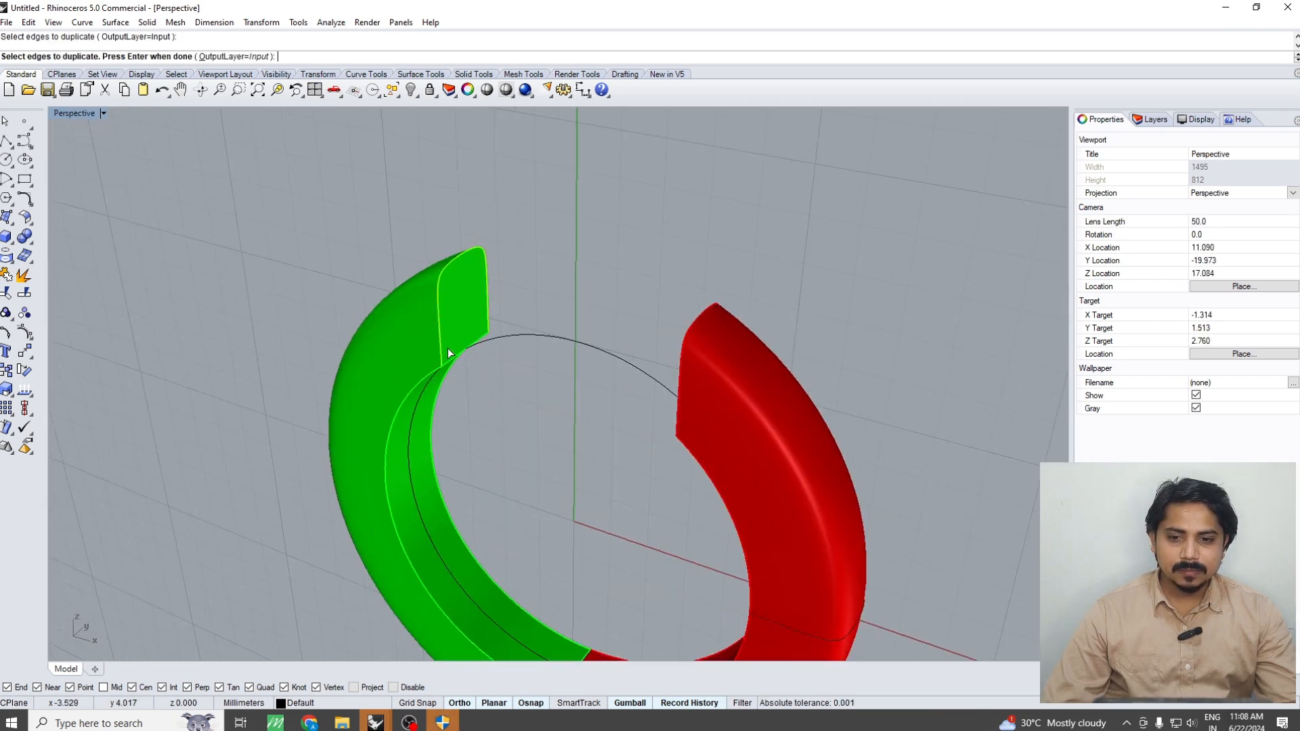
left_click(446, 360)
key("Return")
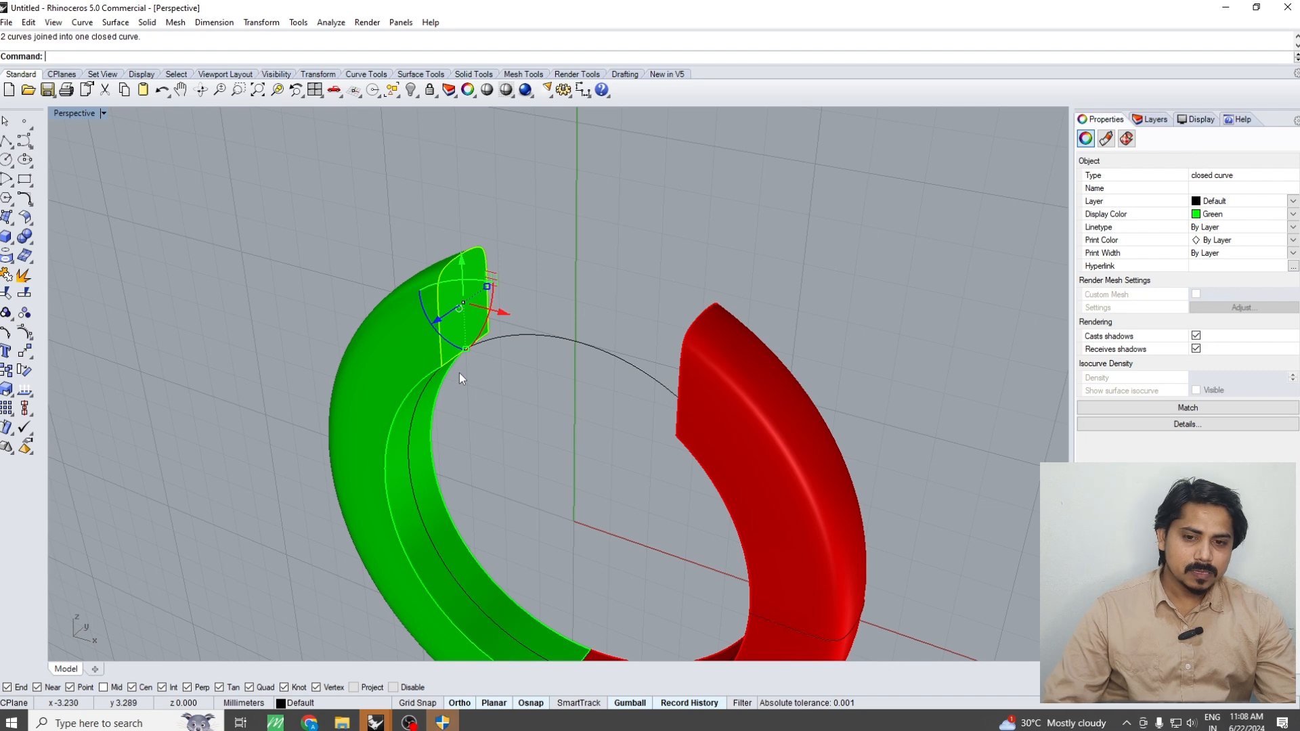
Extend the closed end profile below the ring's inner edge by moving its lowest control points straight down
key("ctrl+F2")
key("F10")
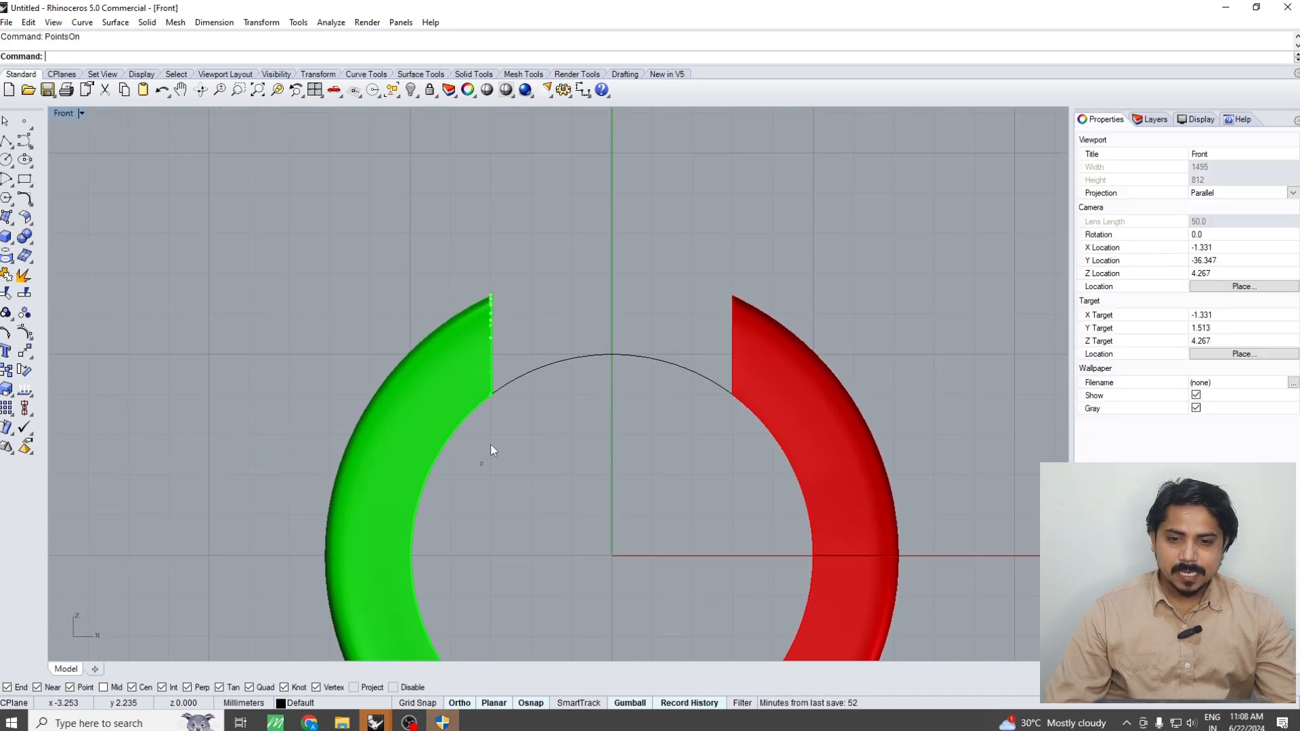
left_click_drag(509, 355, 482, 449)
key("Escape")
key("ctrl+shift+g")
key("Return")
Extrude the extended end profile to one side as a solid block reaching a short distance into the green half
key("ctrl+e")
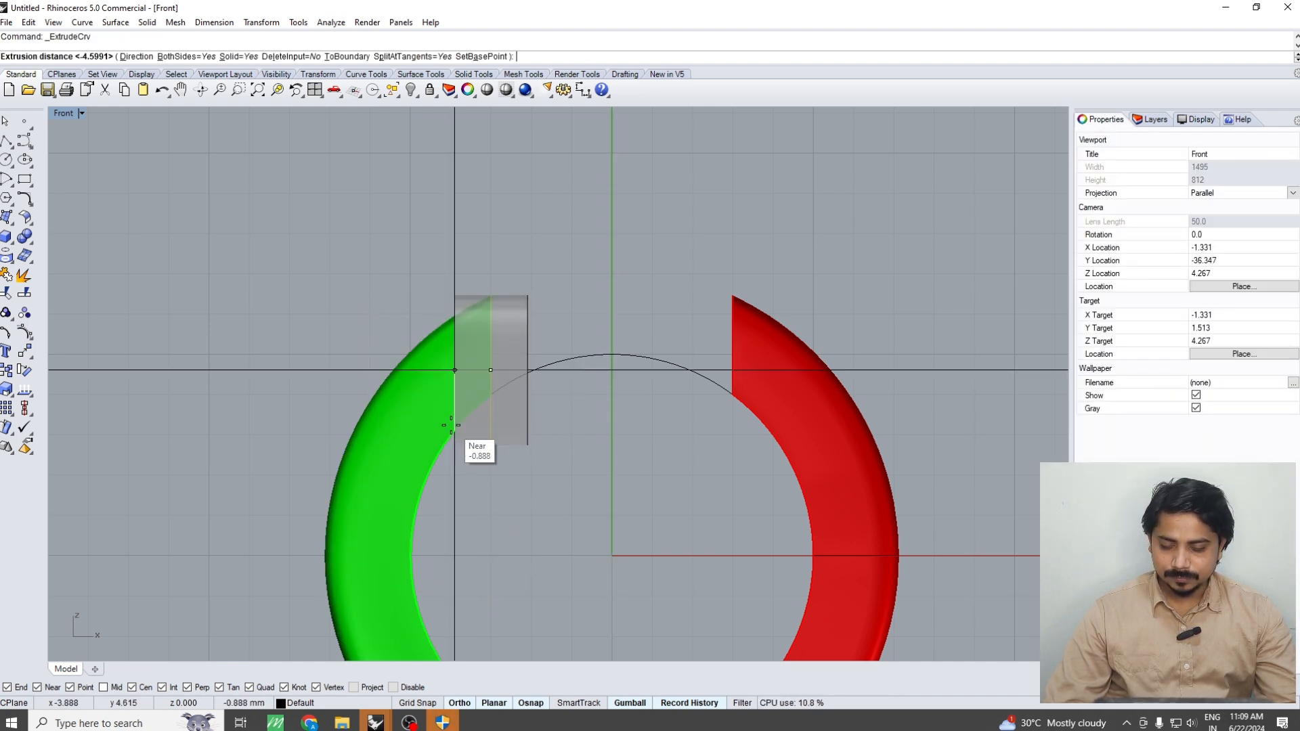
left_click(441, 437)
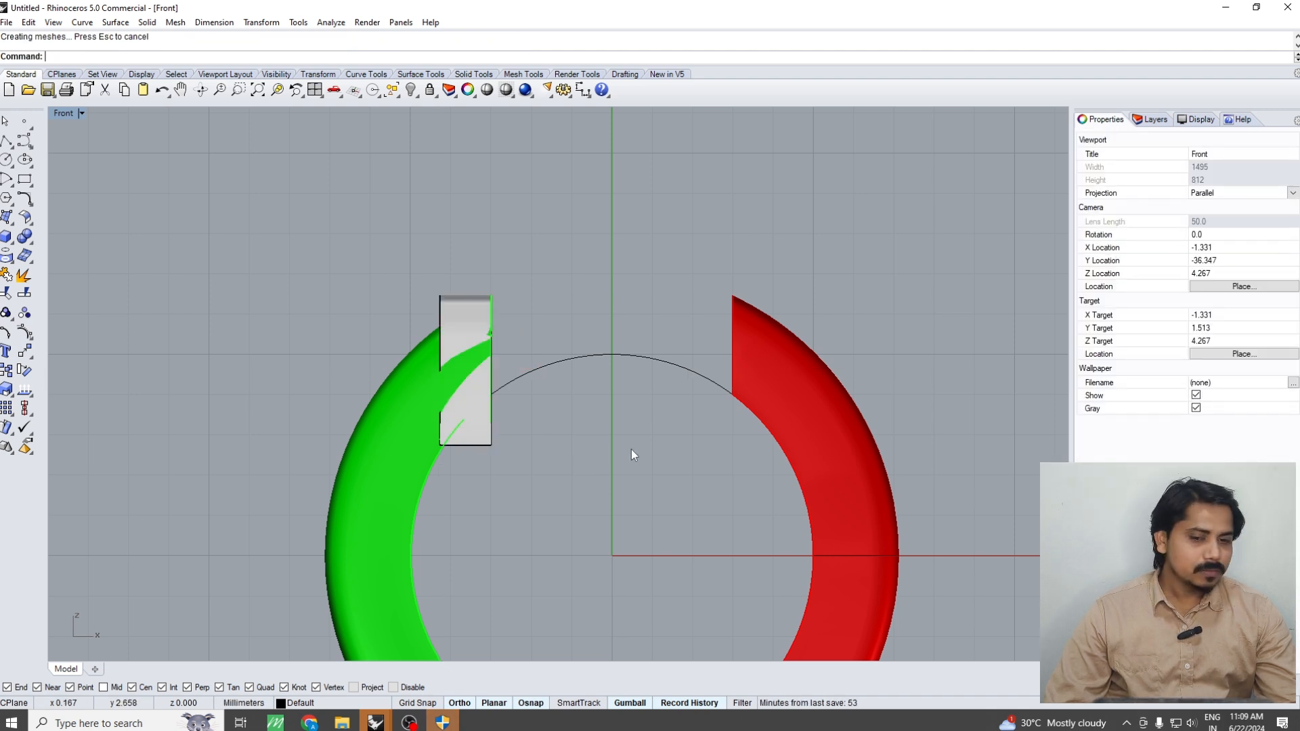
scroll(584, 437, "down", 5)
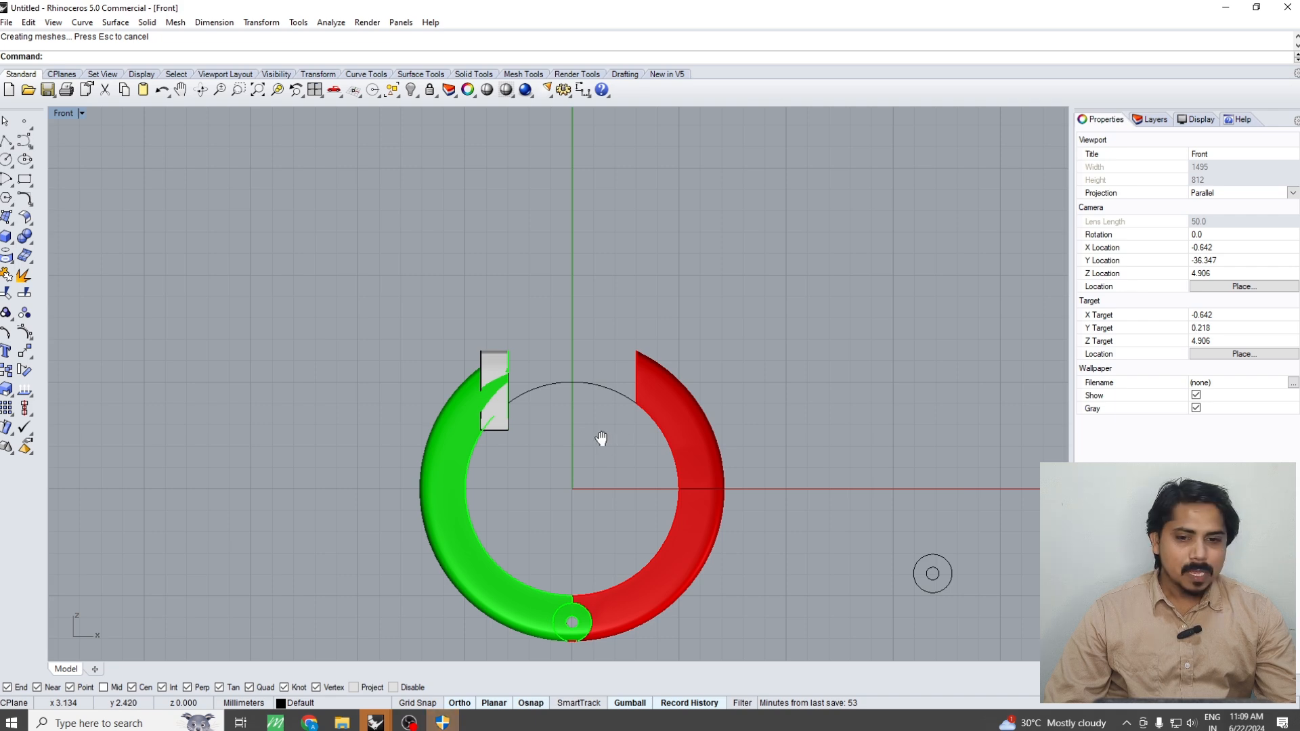
Examine how the extruded block sits on the green half's open end from several views
right_click_drag(601, 439, 532, 434)
scroll(430, 362, "up", 6)
left_click(421, 348)
right_click_drag(421, 347, 573, 406)
key("F1")
key("Escape")
key("F4")
scroll(523, 376, "up", 9)
scroll(545, 373, "down", 5)
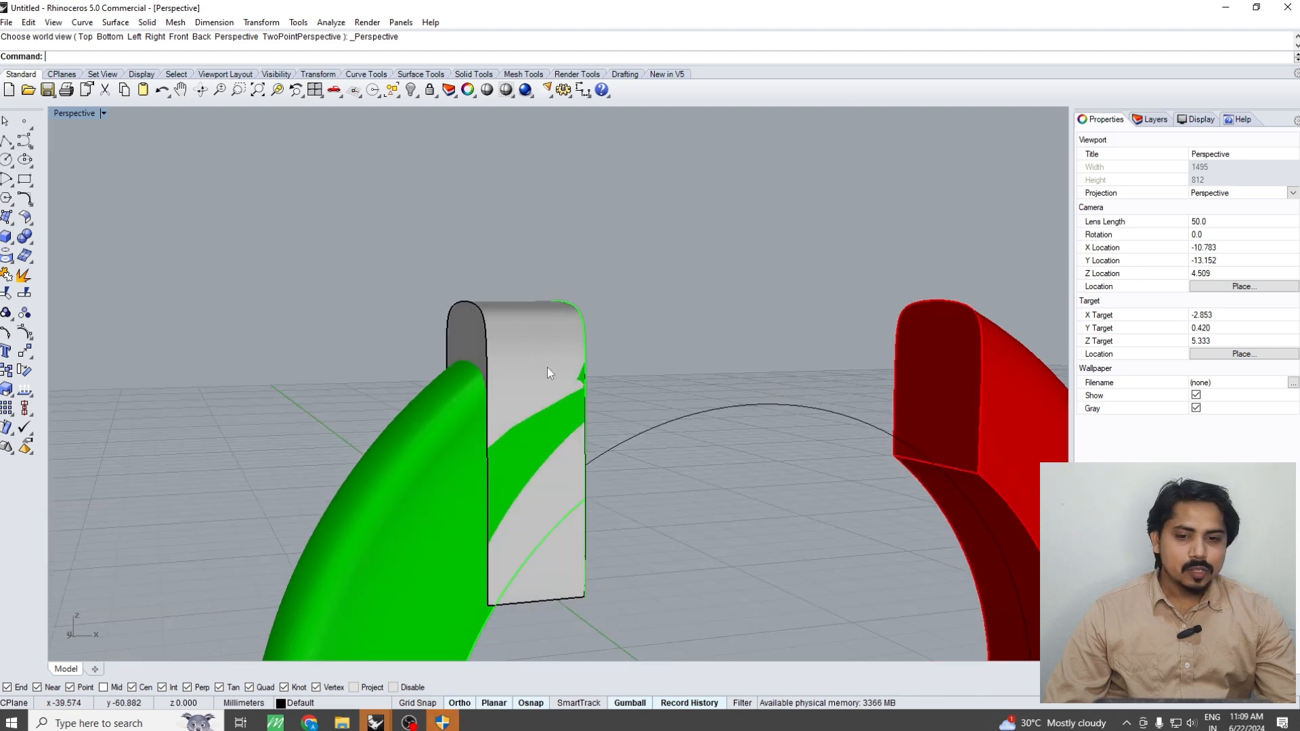
left_click(534, 323)
scroll(547, 324, "down", 5)
scroll(517, 380, "up", 6)
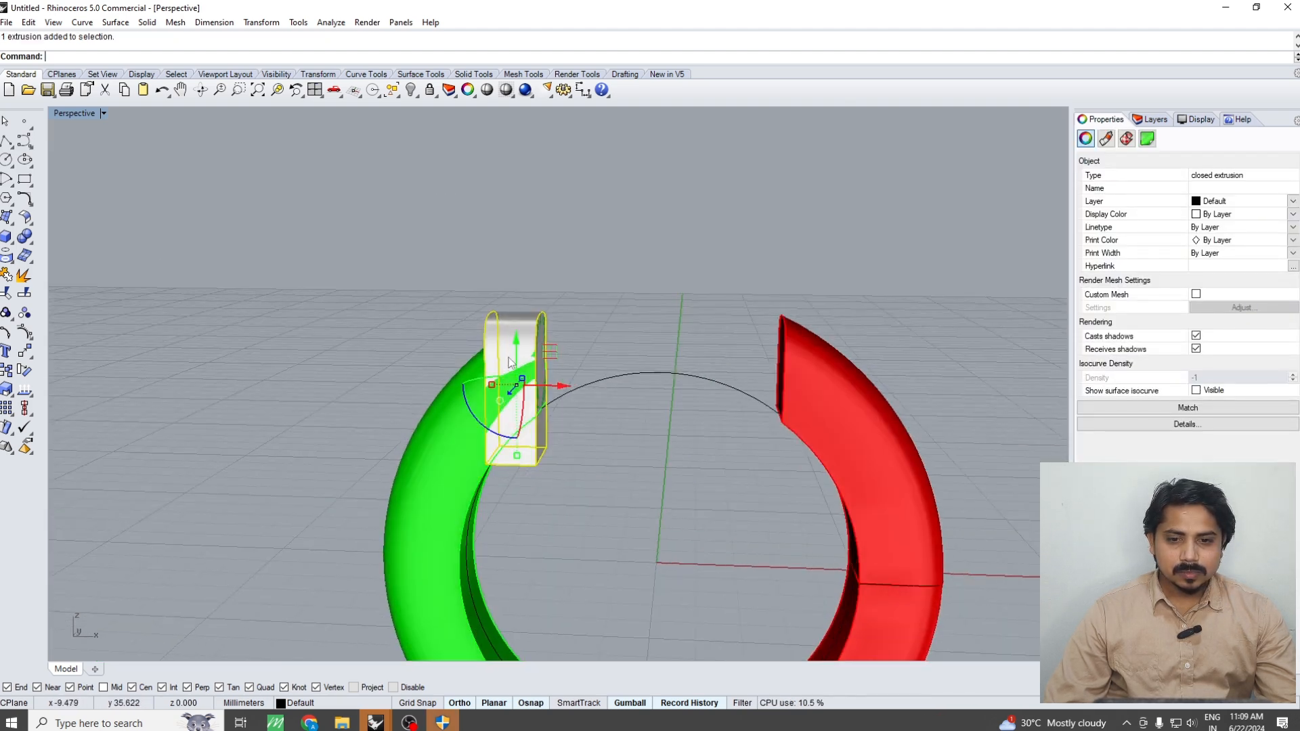
key("Escape")
Extract a lengthwise isocurve from the green half's side face, running through the end block
type("EI")
key("Return")
scroll(515, 403, "up", 2)
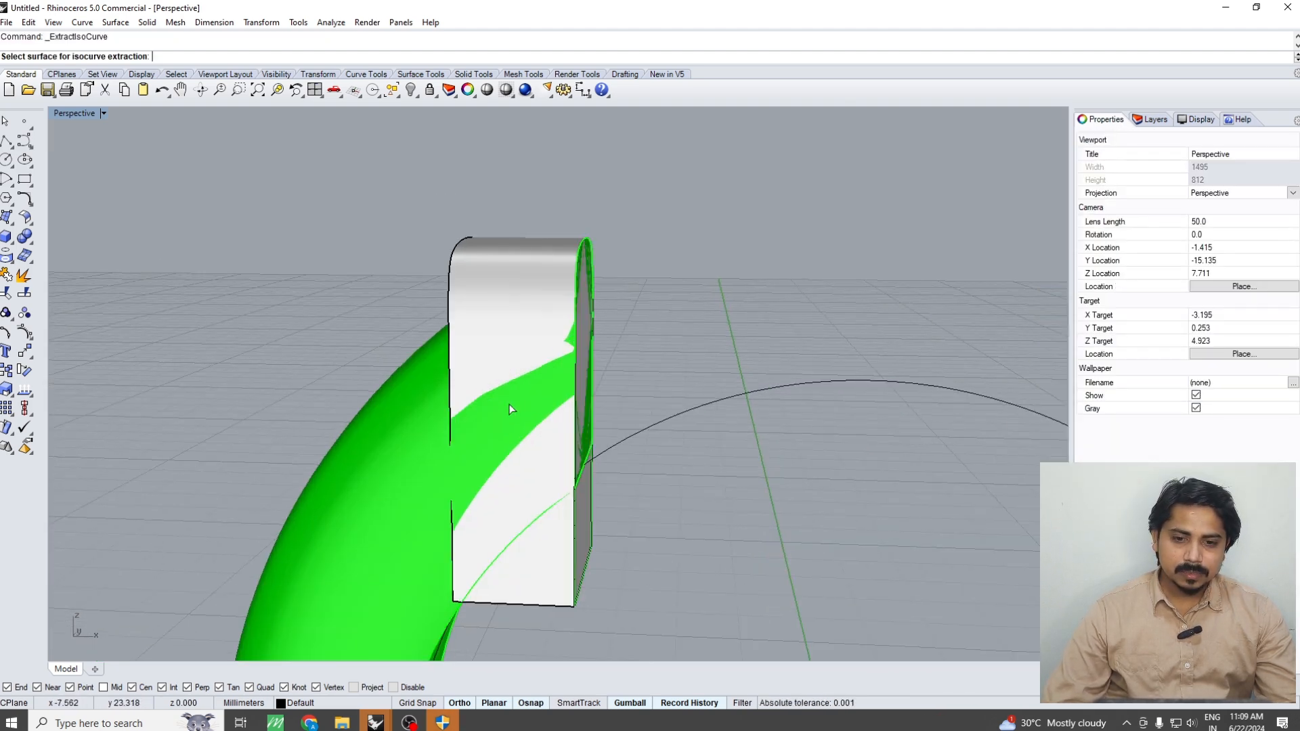
left_click(522, 398)
left_click(522, 398)
left_click(524, 395)
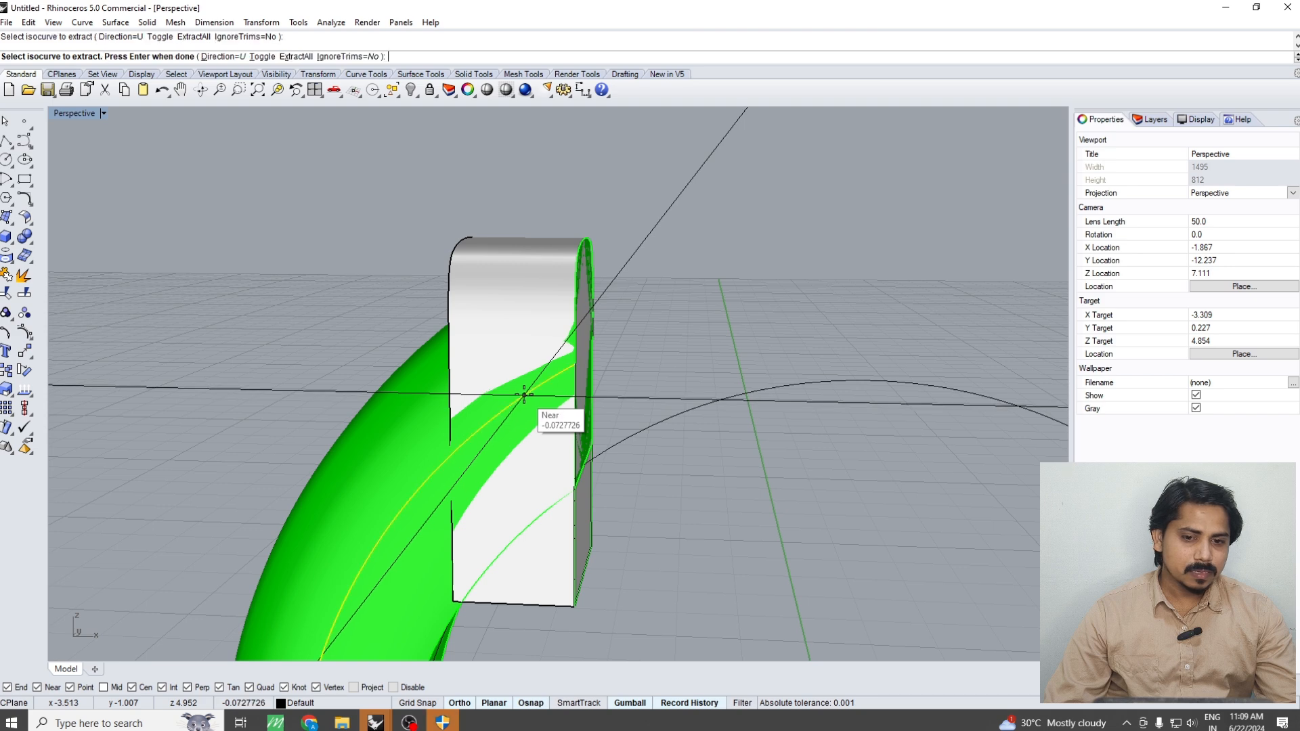
key("Return")
Extrude the isocurve about 2.75 mm across the ring's width as a cutting surface that passes fully through the block
key("F1")
type("EC")
key("Return")
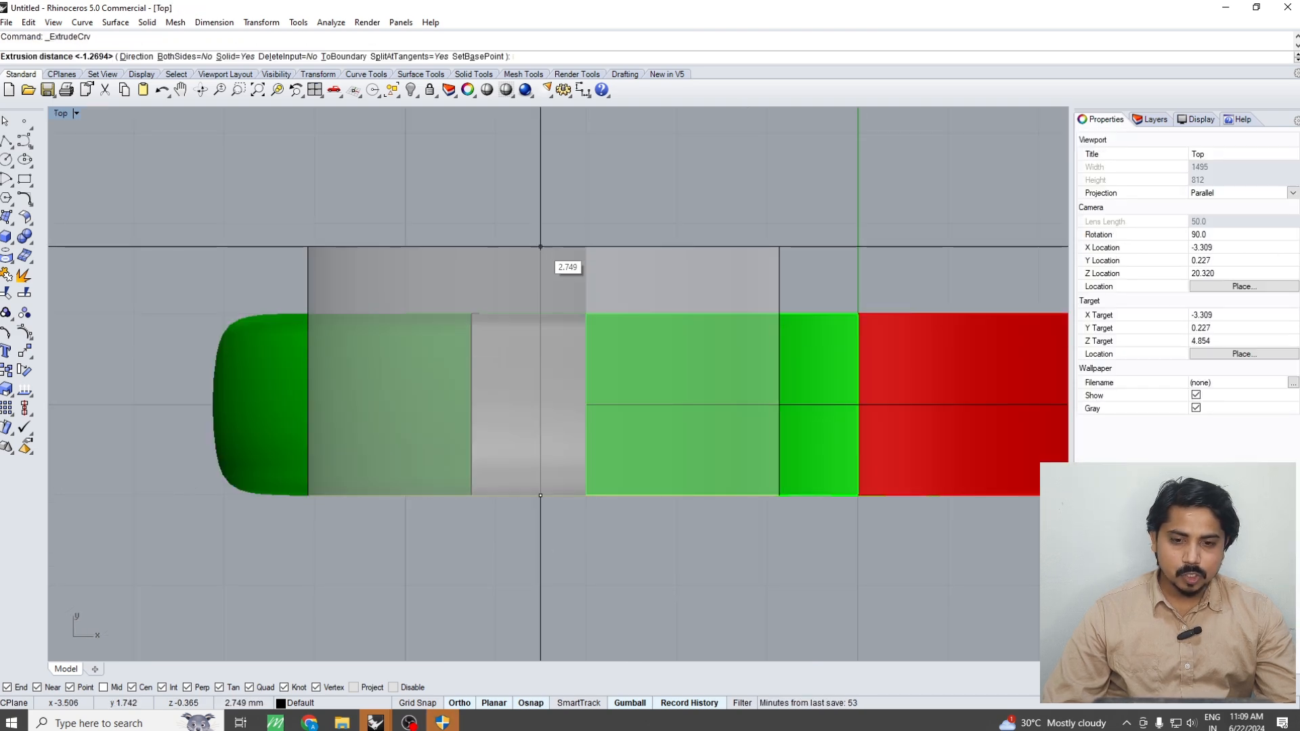
left_click(540, 246)
key("ctrl+F4")
Boolean-split the end block with the extruded cutting surface
left_click(528, 291)
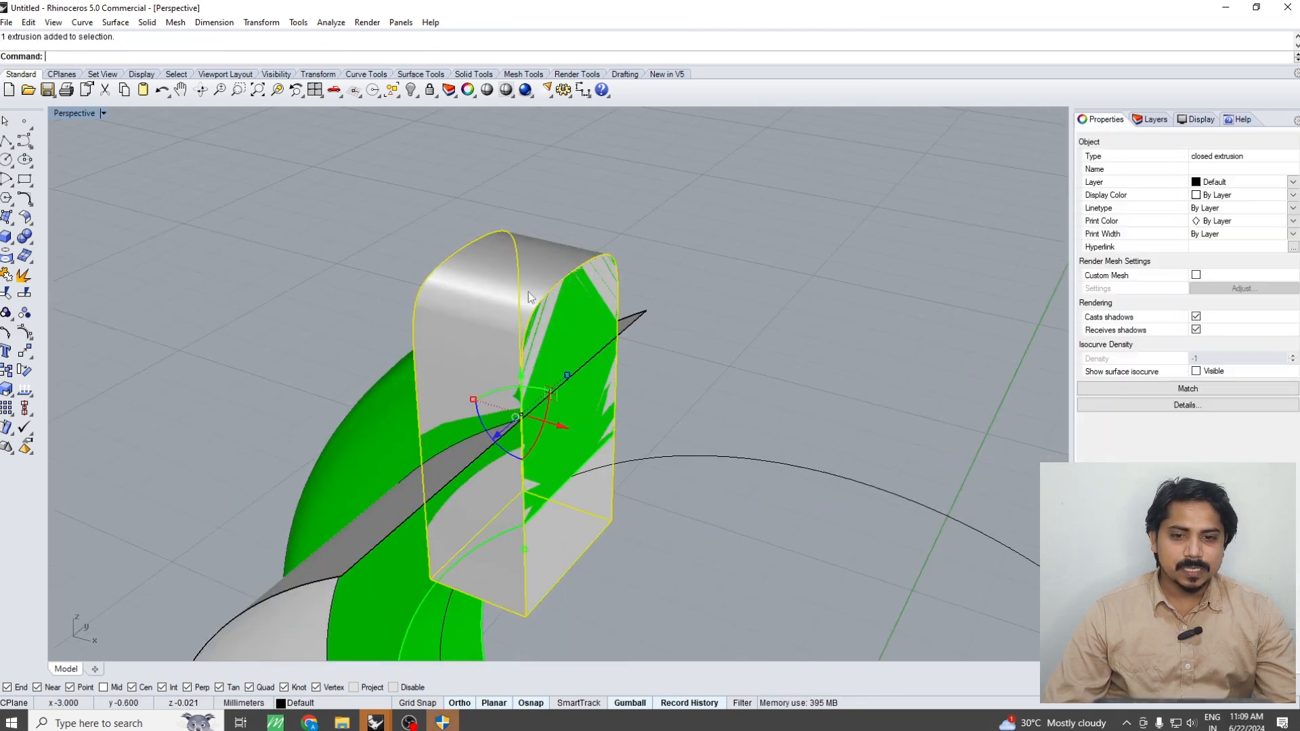
key("Return")
left_click(451, 458)
key("Return")
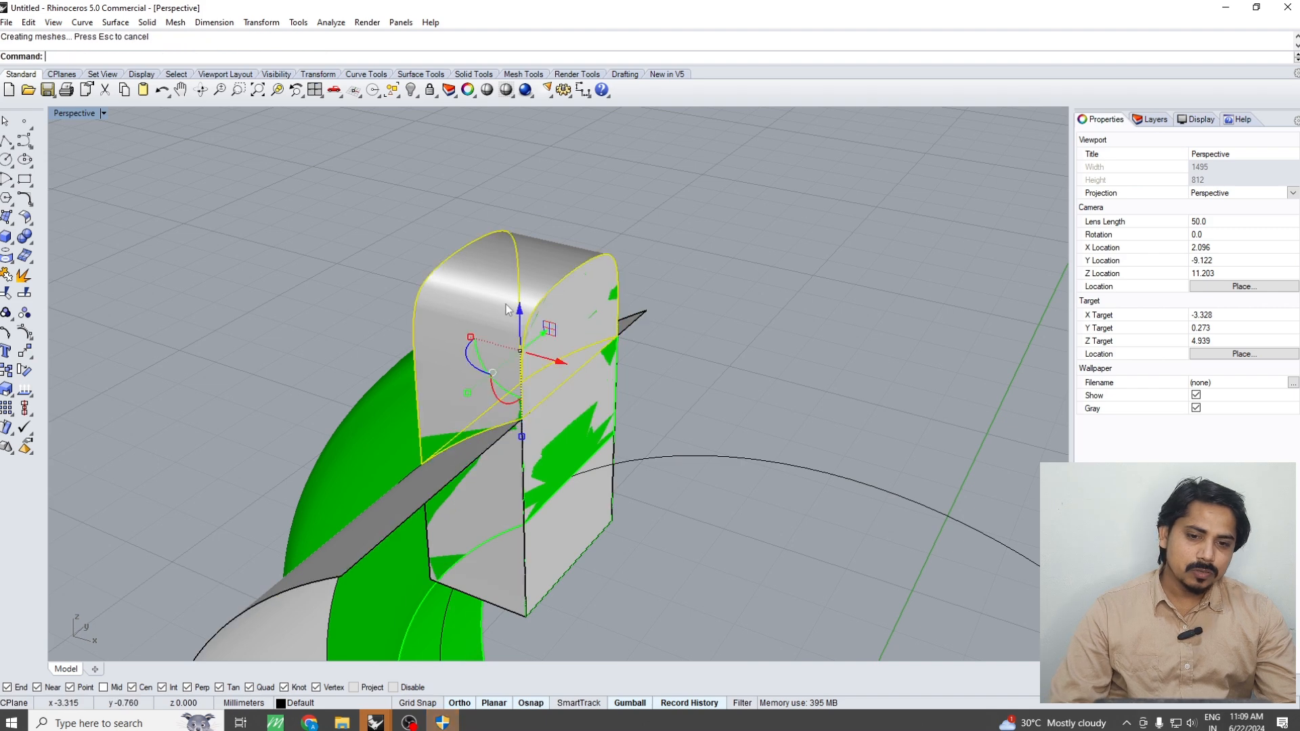
Delete the block's upper piece and the extruded cutting surface, keeping the lower piece
key("Delete")
left_click(450, 484)
key("Delete")
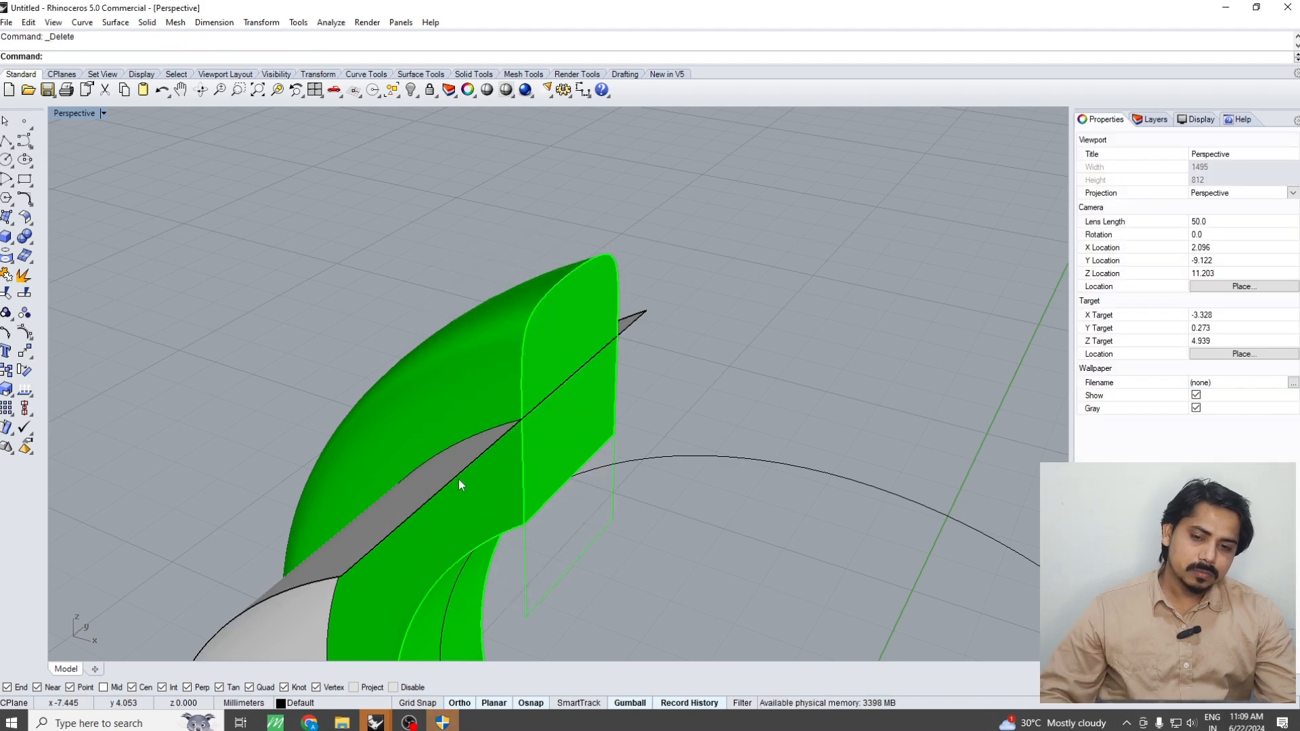
key("ctrl+z")
left_click(446, 481)
key("Delete")
scroll(477, 406, "down", 8)
right_click_drag(476, 386, 652, 325)
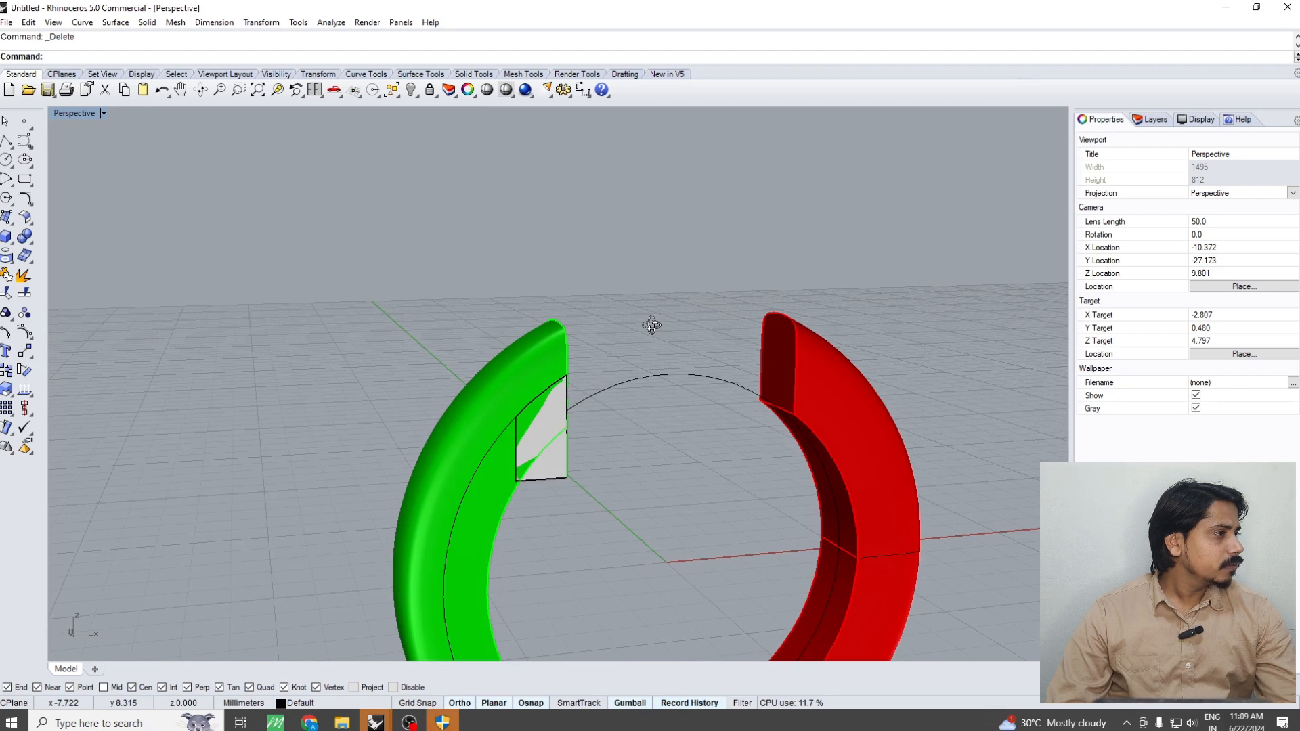
Undo the deletions and the split of the block, and delete the extruded cutting surface
key("ctrl+z")
key("ctrl+z")
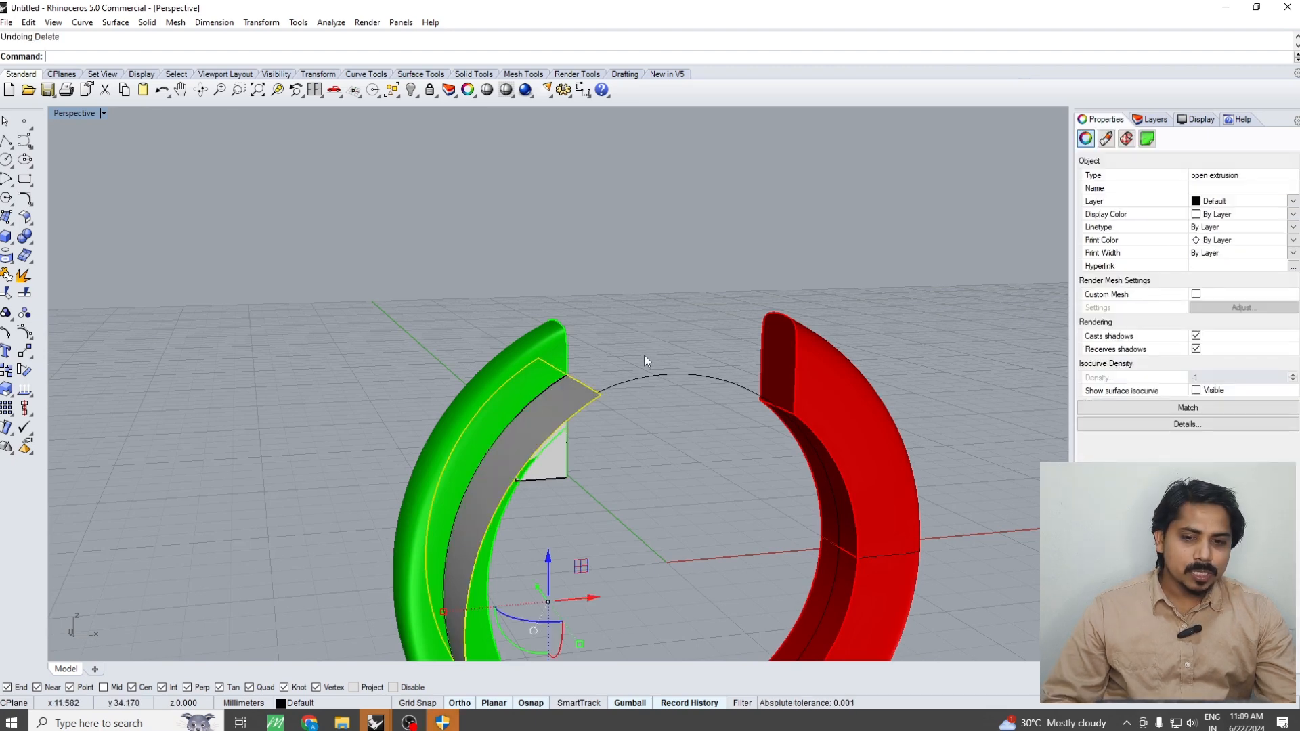
right_click_drag(632, 377, 534, 469)
left_click(514, 451)
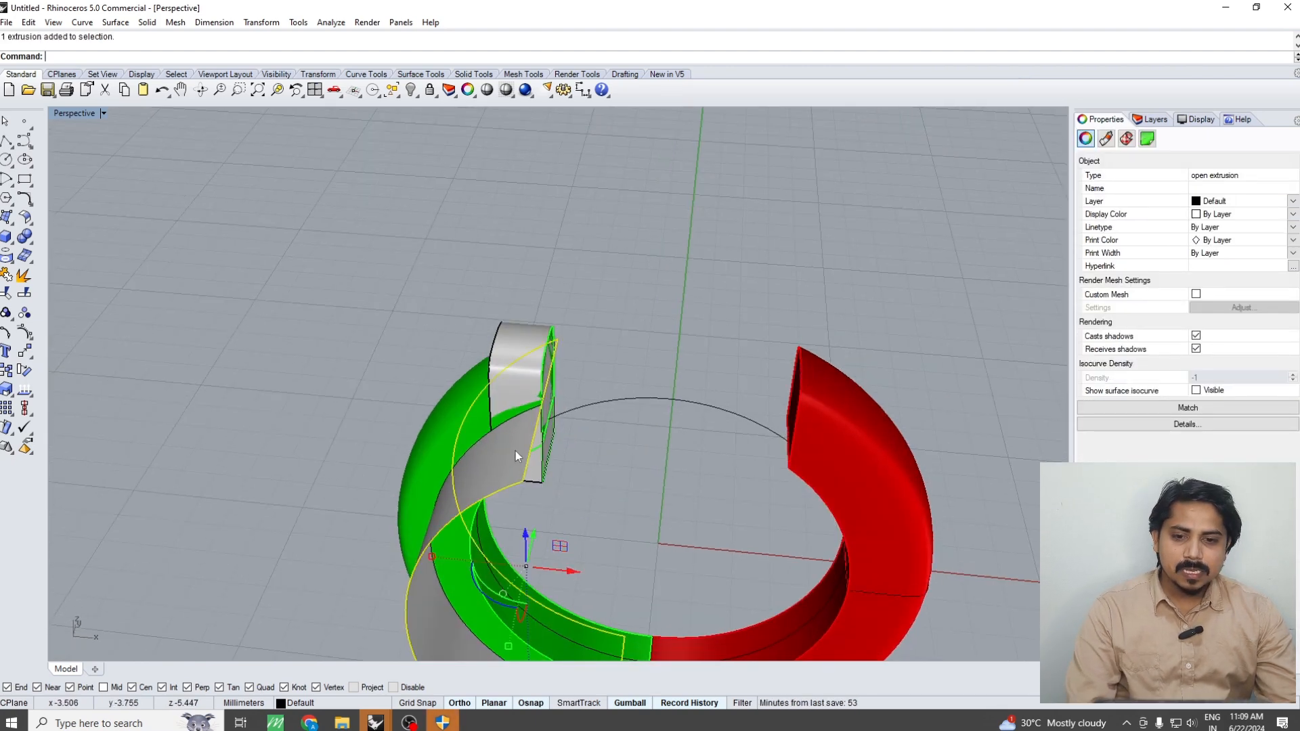
key("Delete")
Extract a copy of the green half's curved outer surface with the Copy option set to Yes
type("es")
key("Return")
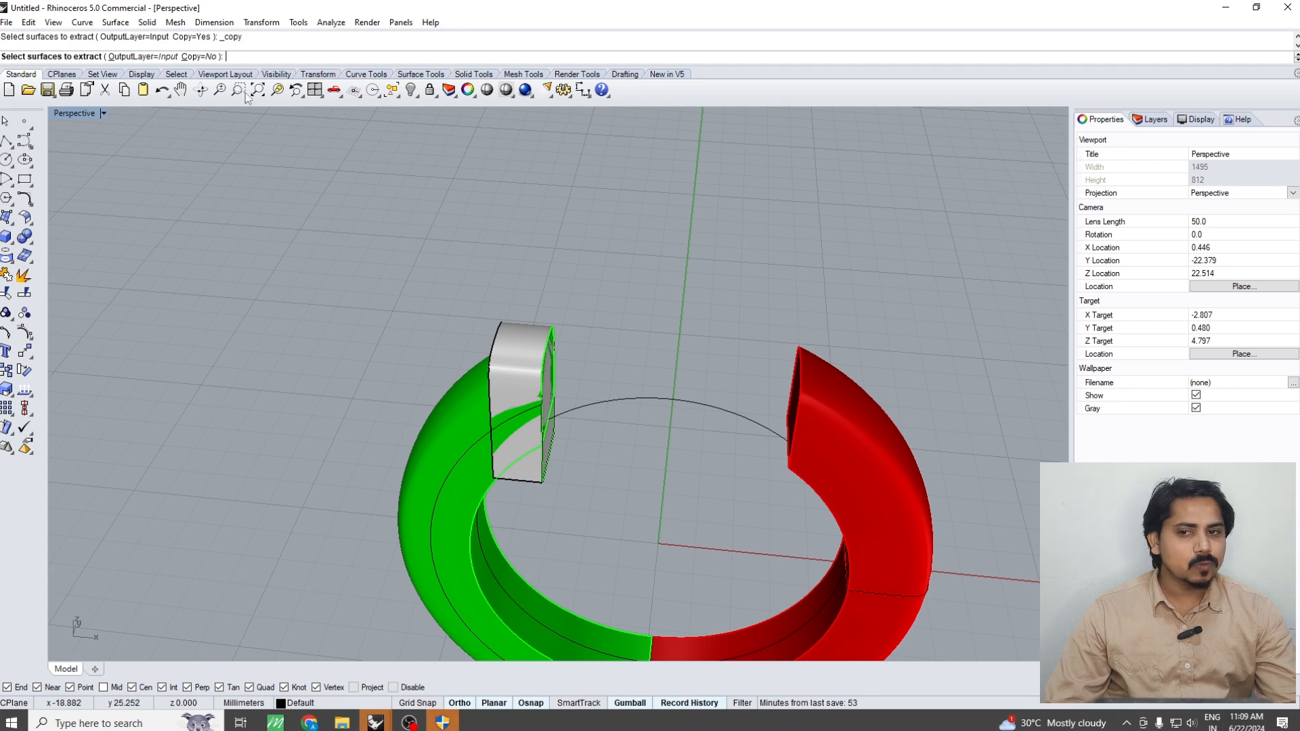
scroll(424, 423, "up", 4)
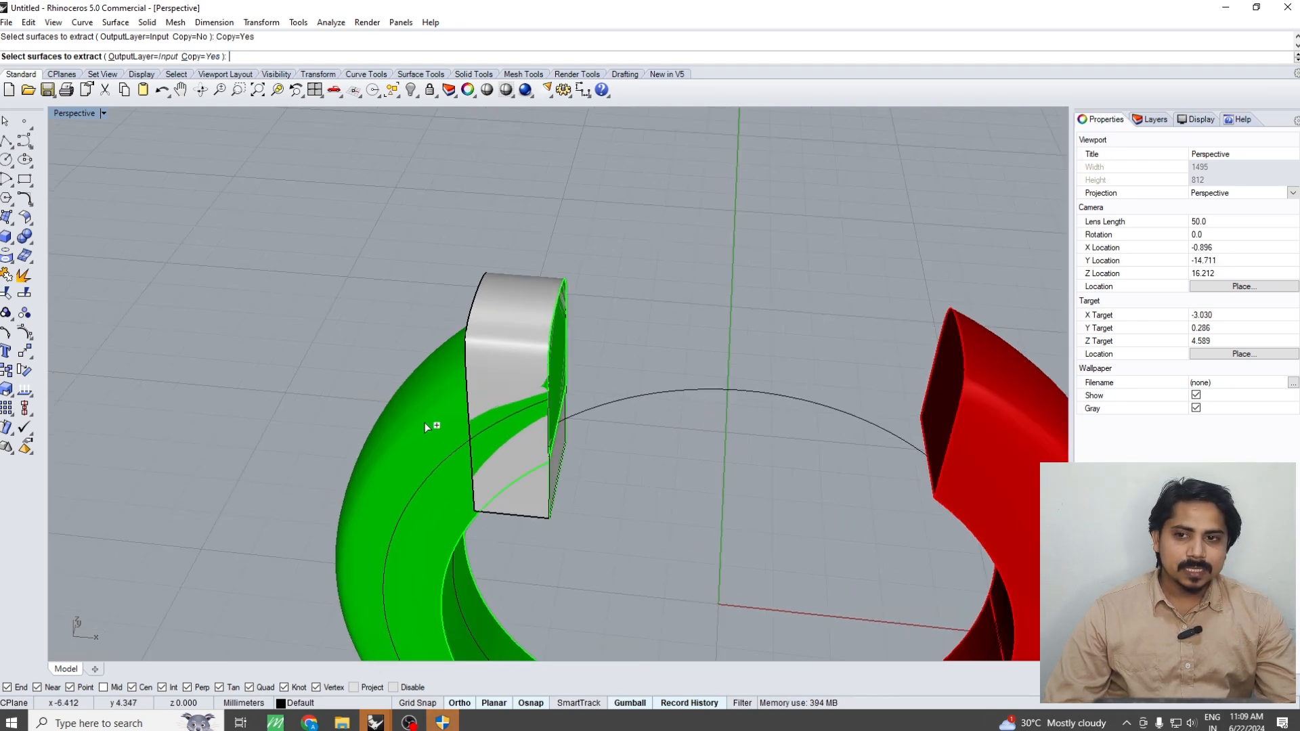
left_click(425, 422)
key("Return")
left_click(510, 322)
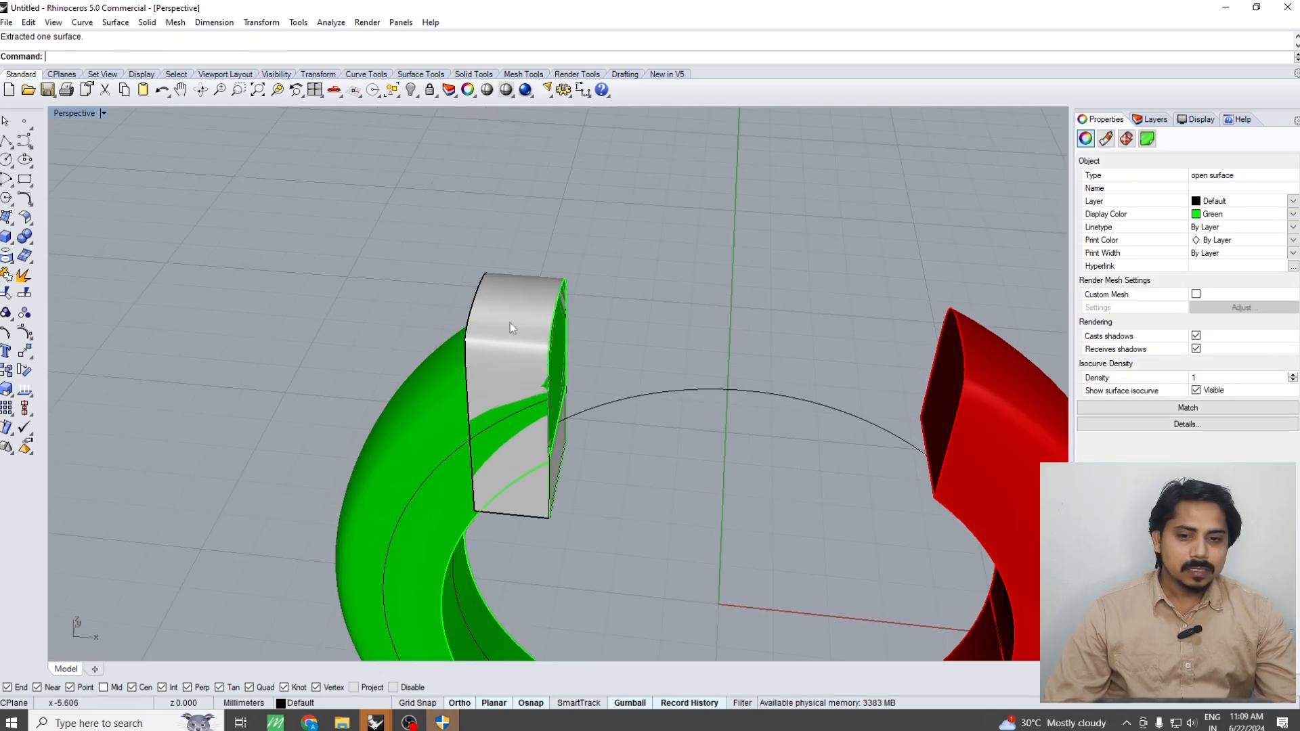
type("bs")
key("Return")
left_click(408, 431)
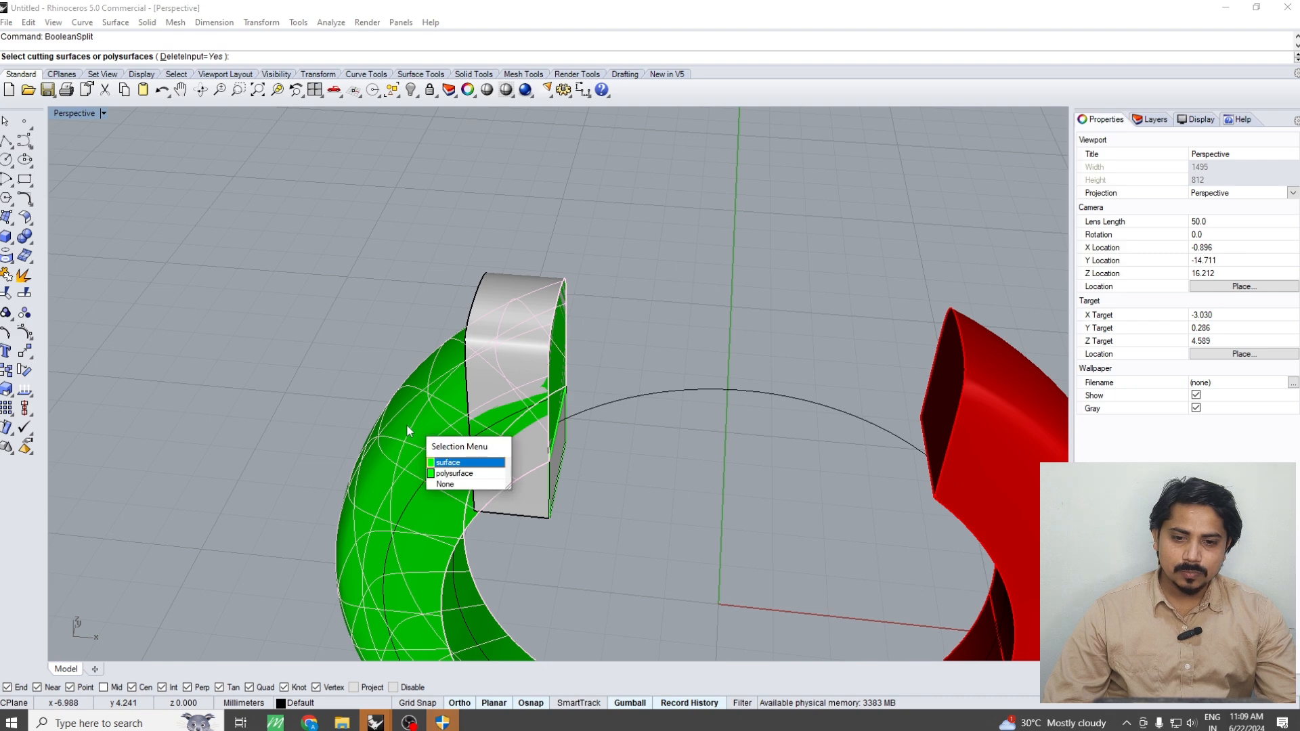
key("Escape")
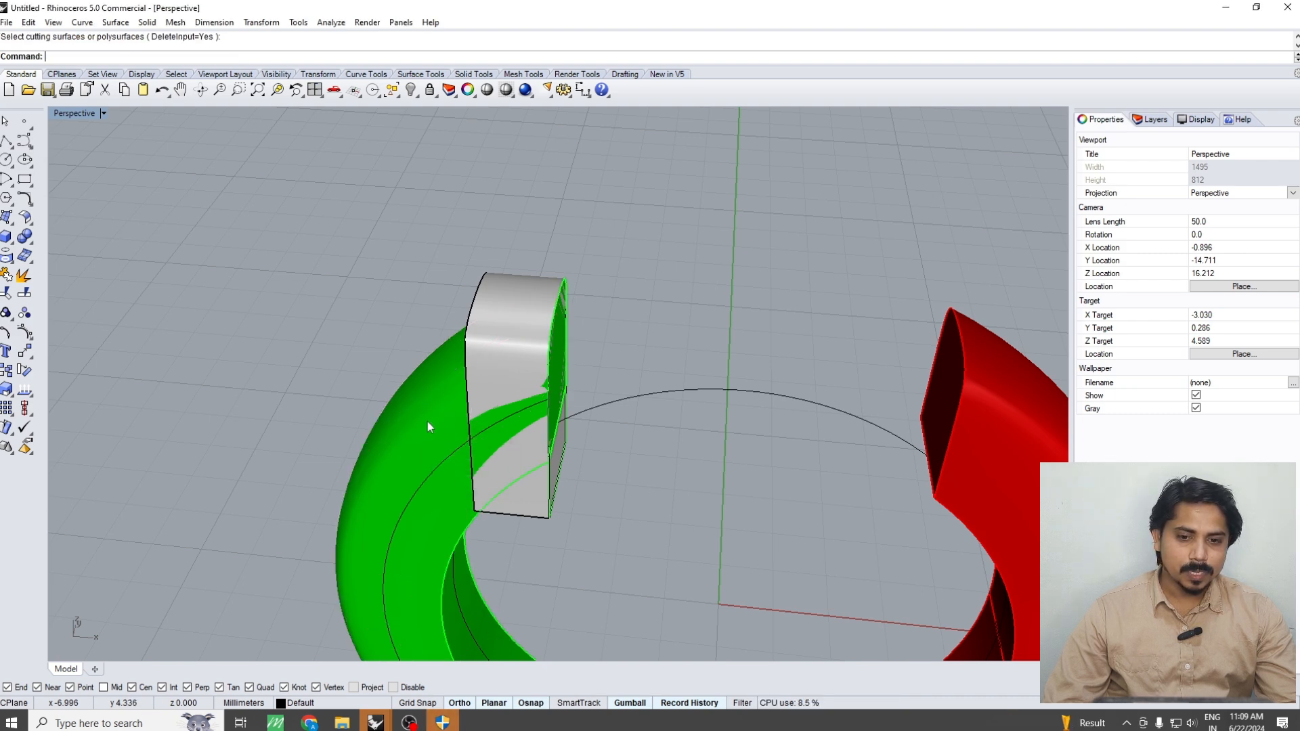
Move the extracted copy of the green half's outer surface 10 mm sideways, away from the ring
right_click_drag(463, 418, 428, 388)
left_click(427, 391)
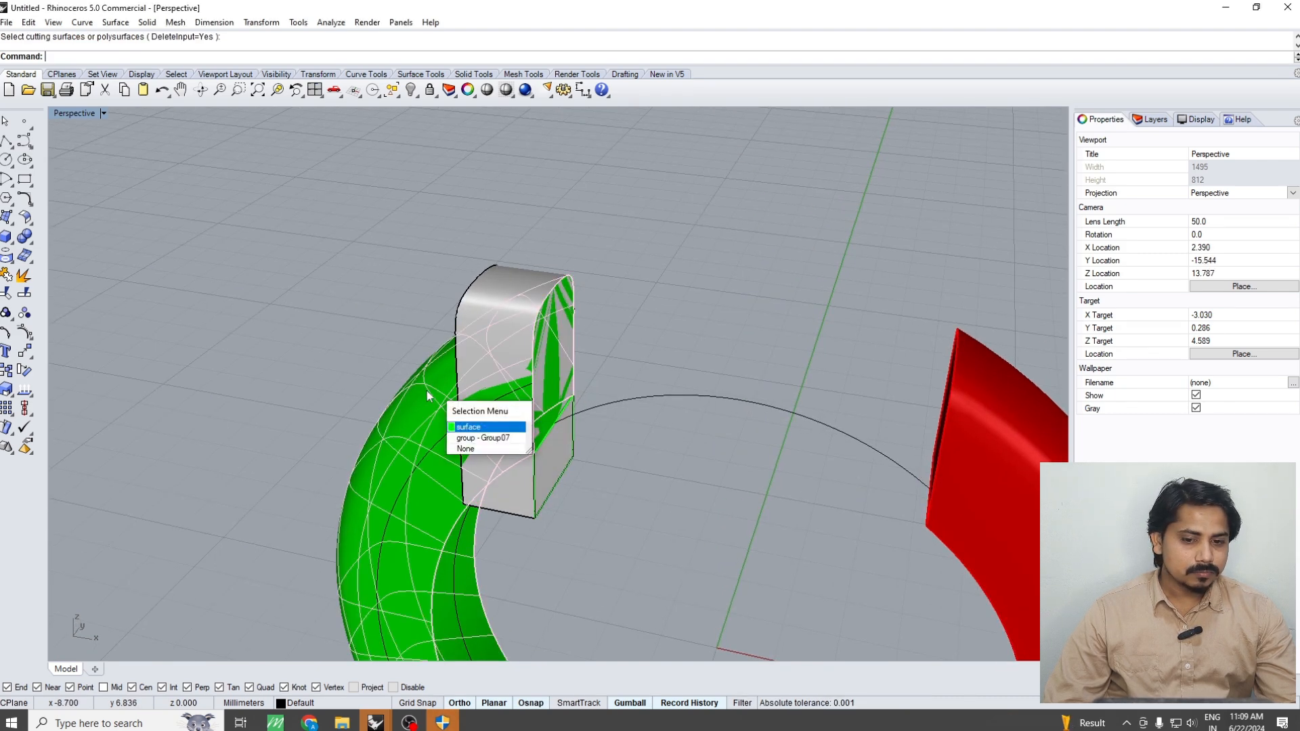
key("Escape")
scroll(443, 414, "up", 4)
scroll(444, 414, "down", 4)
left_click(444, 414)
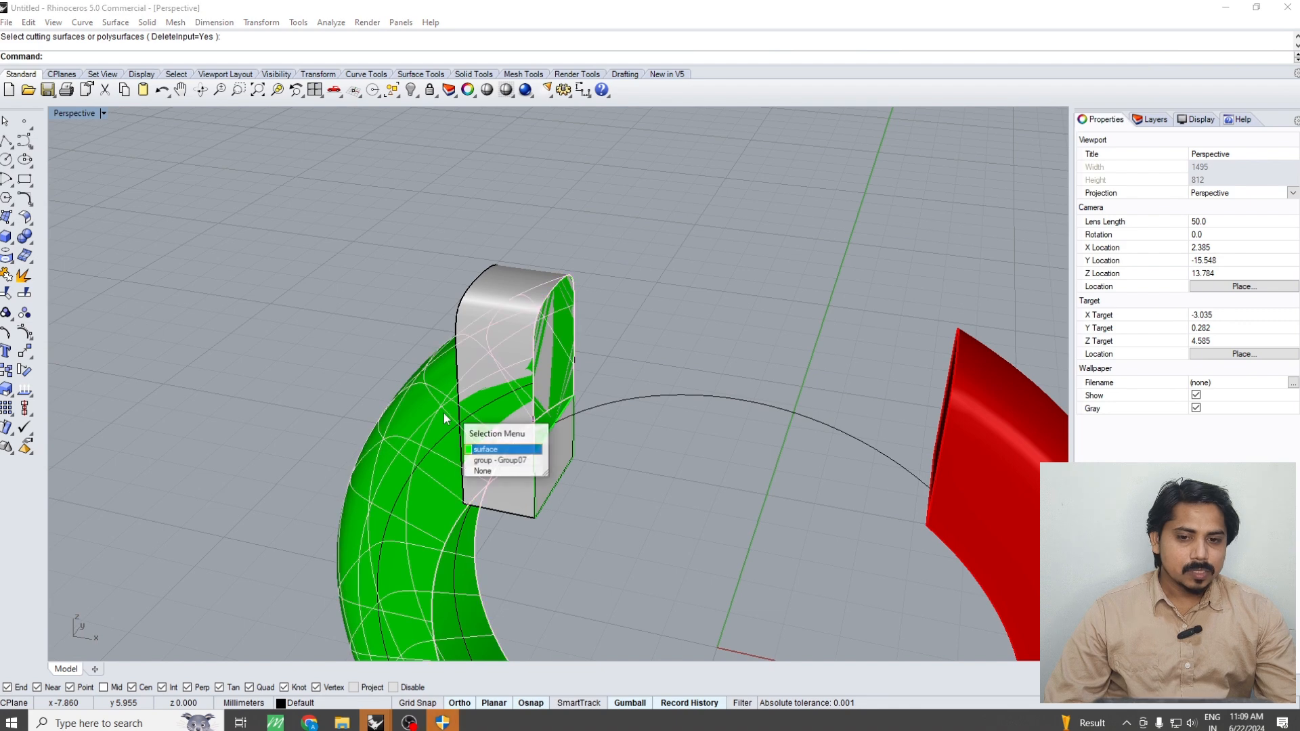
left_click(444, 413)
scroll(444, 414, "down", 5)
right_click_drag(444, 414, 1007, 533)
scroll(501, 394, "up", 6)
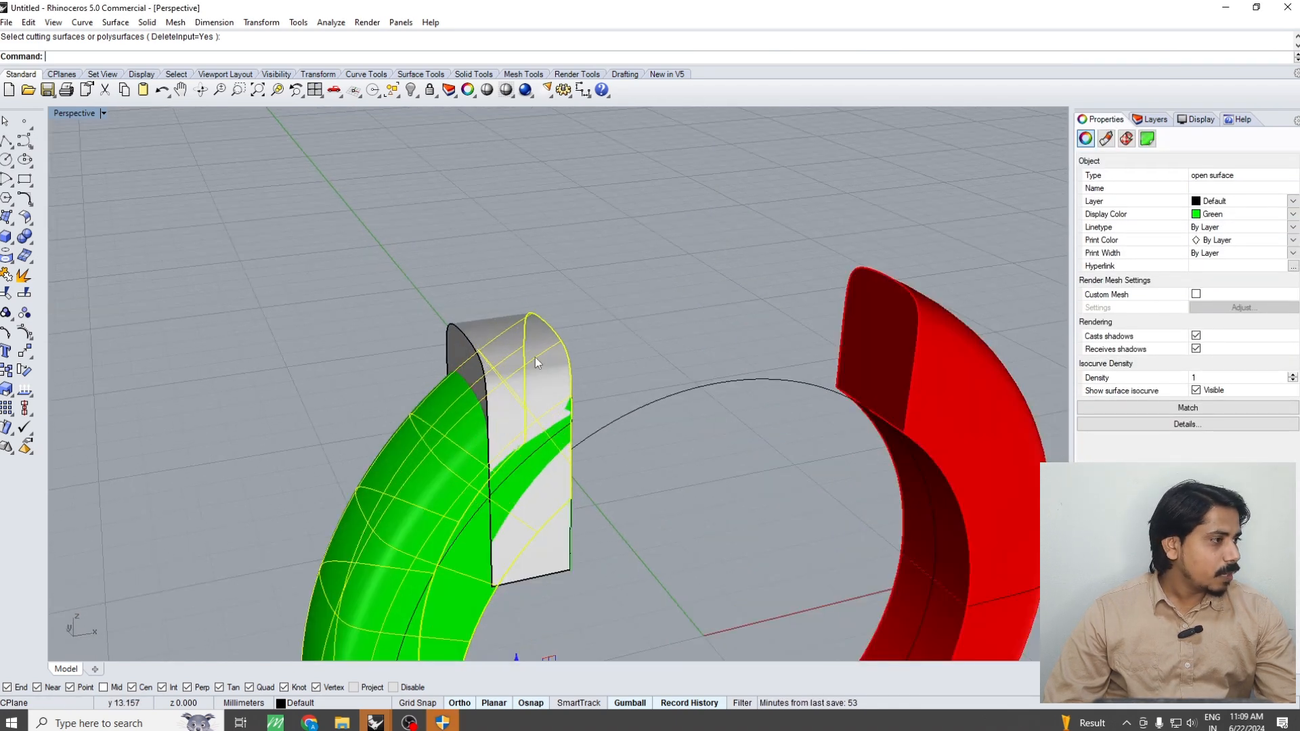
key("ctrl+F1")
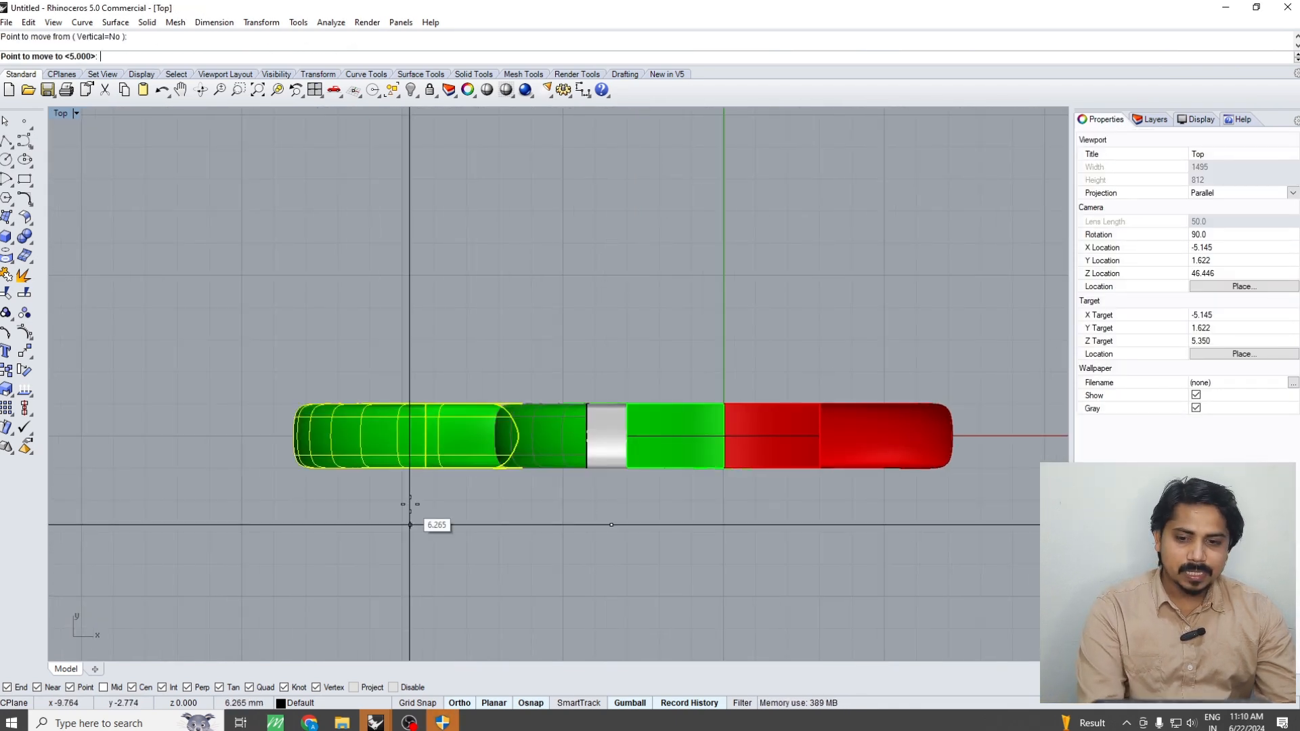
type("5")
key("Return")
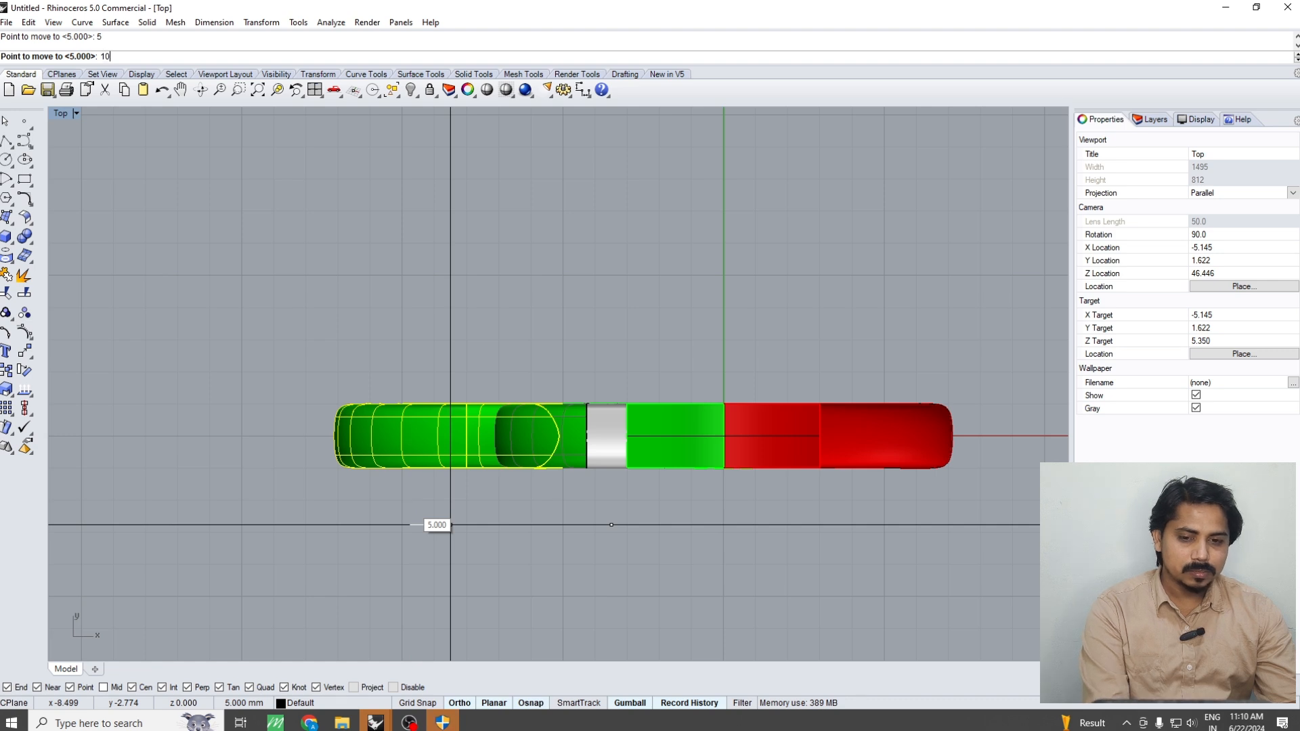
type("10")
key("Return")
key("ctrl+F4")
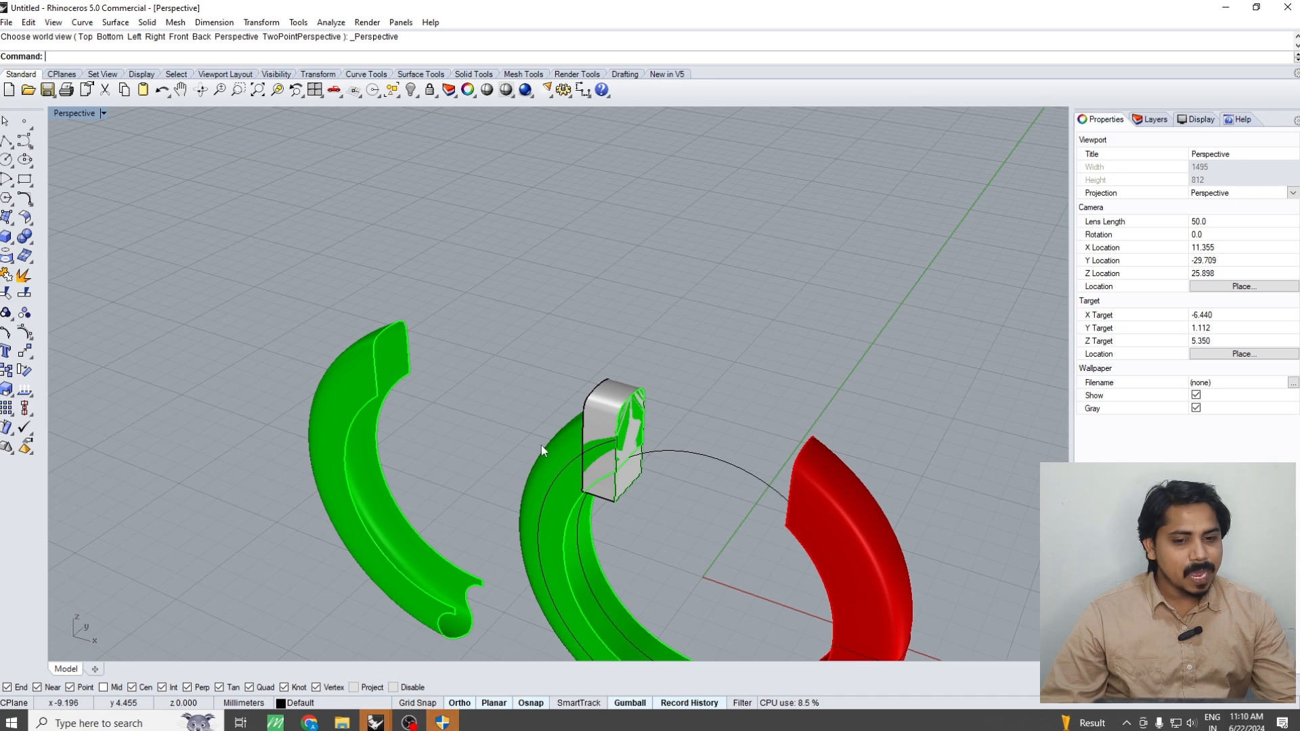
Move the end block sideways by the same distance so it sits on the open end of the surface copy
left_click(629, 413)
right_click_drag(629, 413, 667, 383)
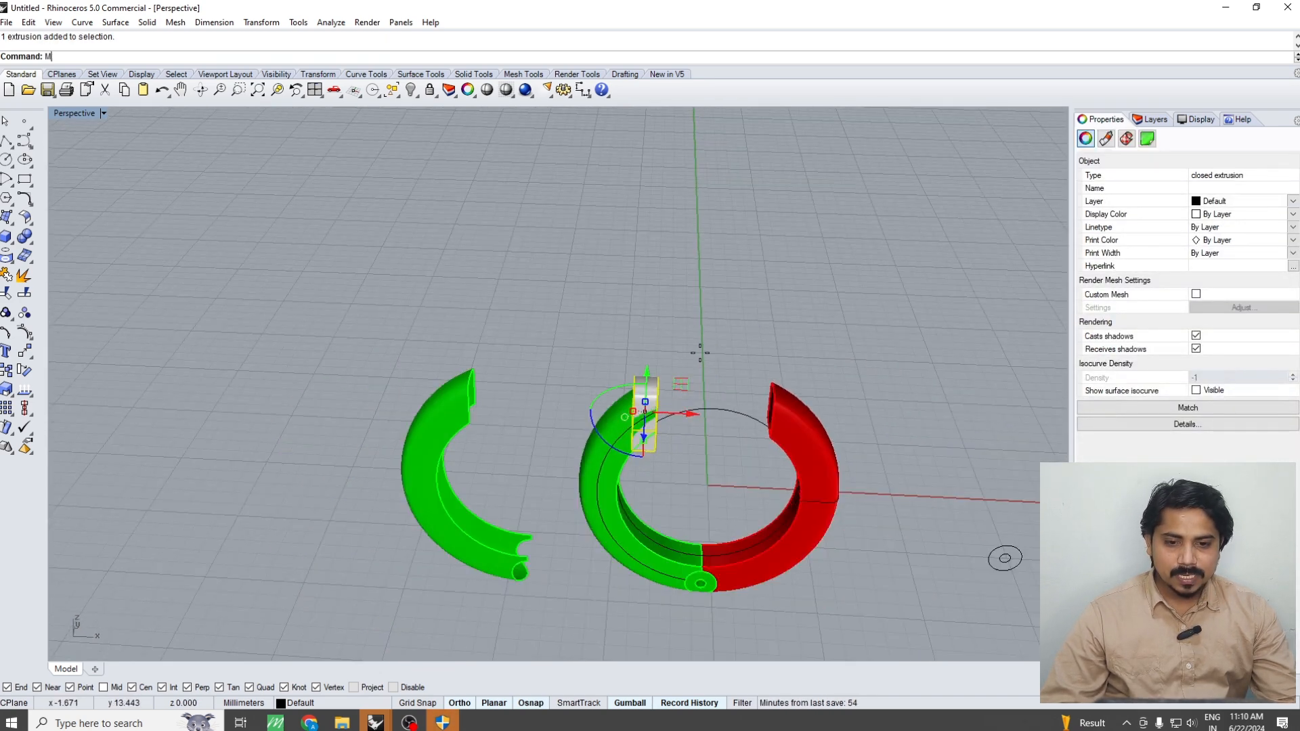
key("Return")
left_click(729, 345)
key("Return")
left_click(675, 341)
scroll(446, 453, "up", 3)
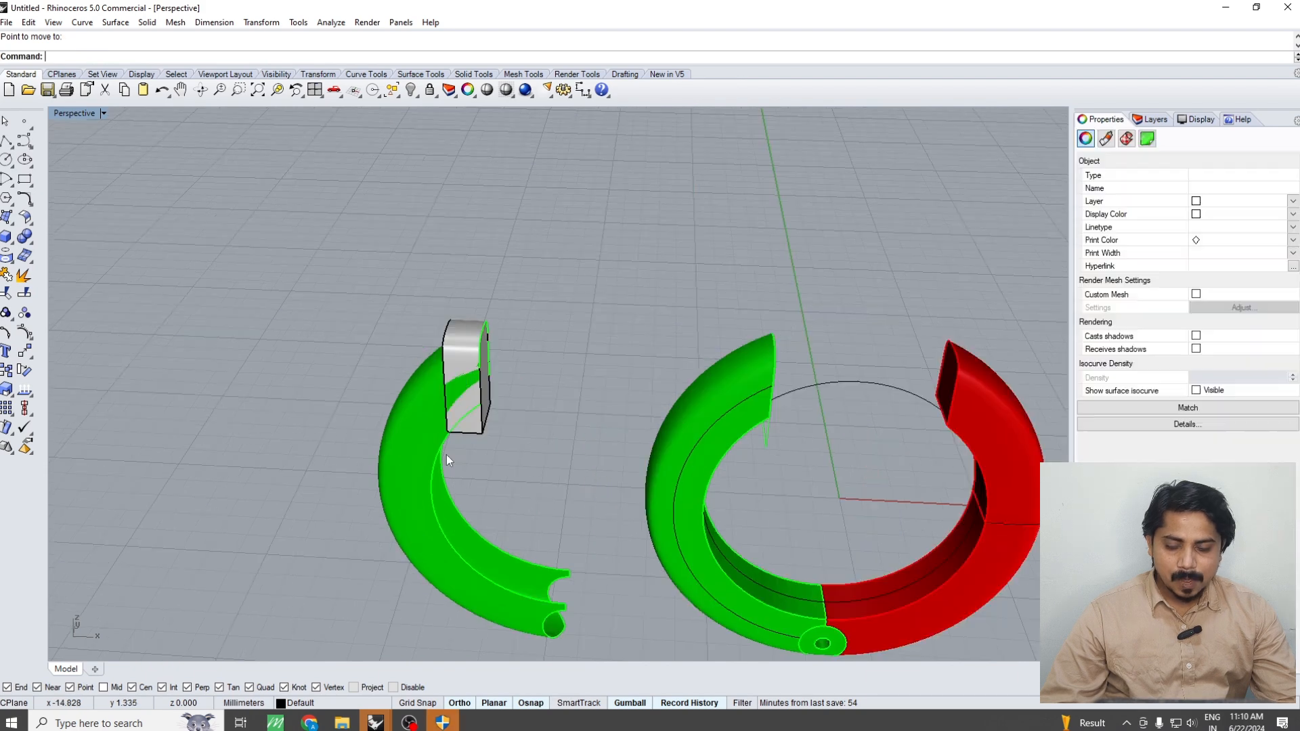
Untrim the cut edges of the surface copy to restore the full ring surface around the block
key("Escape")
type("untrim")
key("Return")
scroll(441, 454, "up", 5)
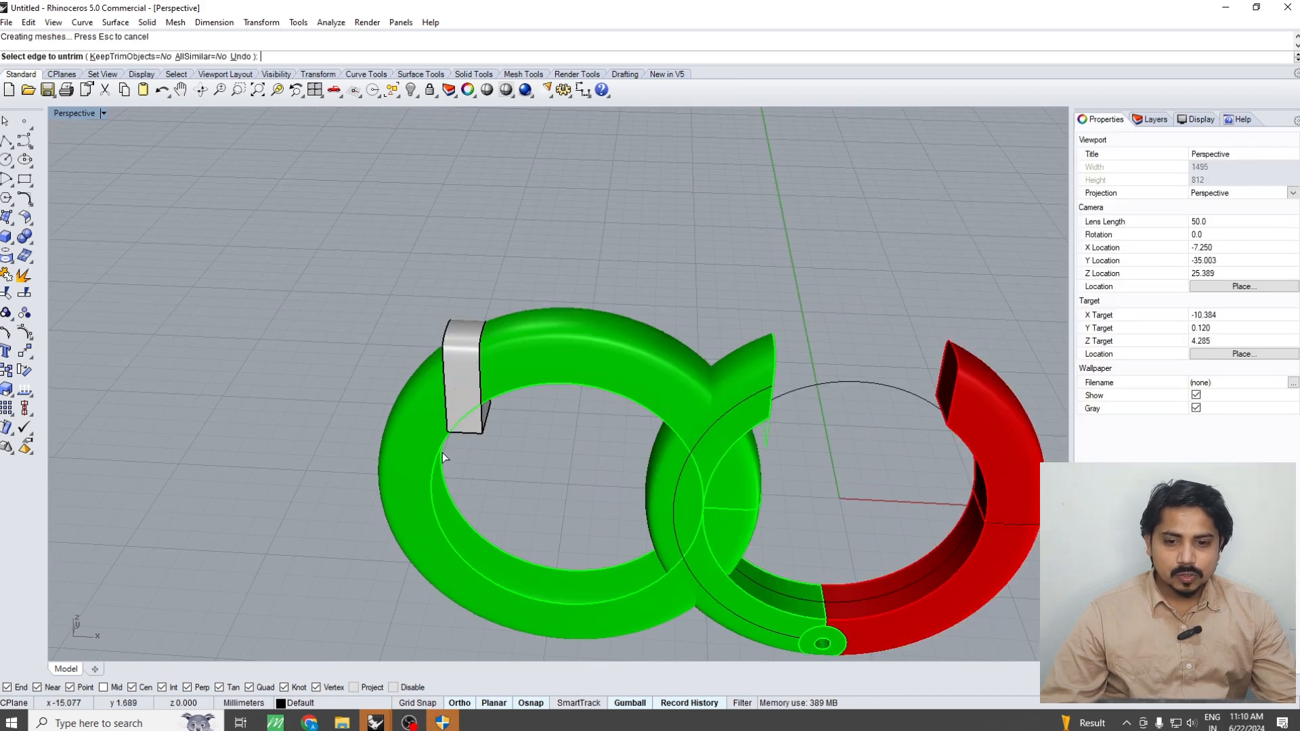
right_click_drag(479, 409, 369, 394)
scroll(467, 382, "up", 5)
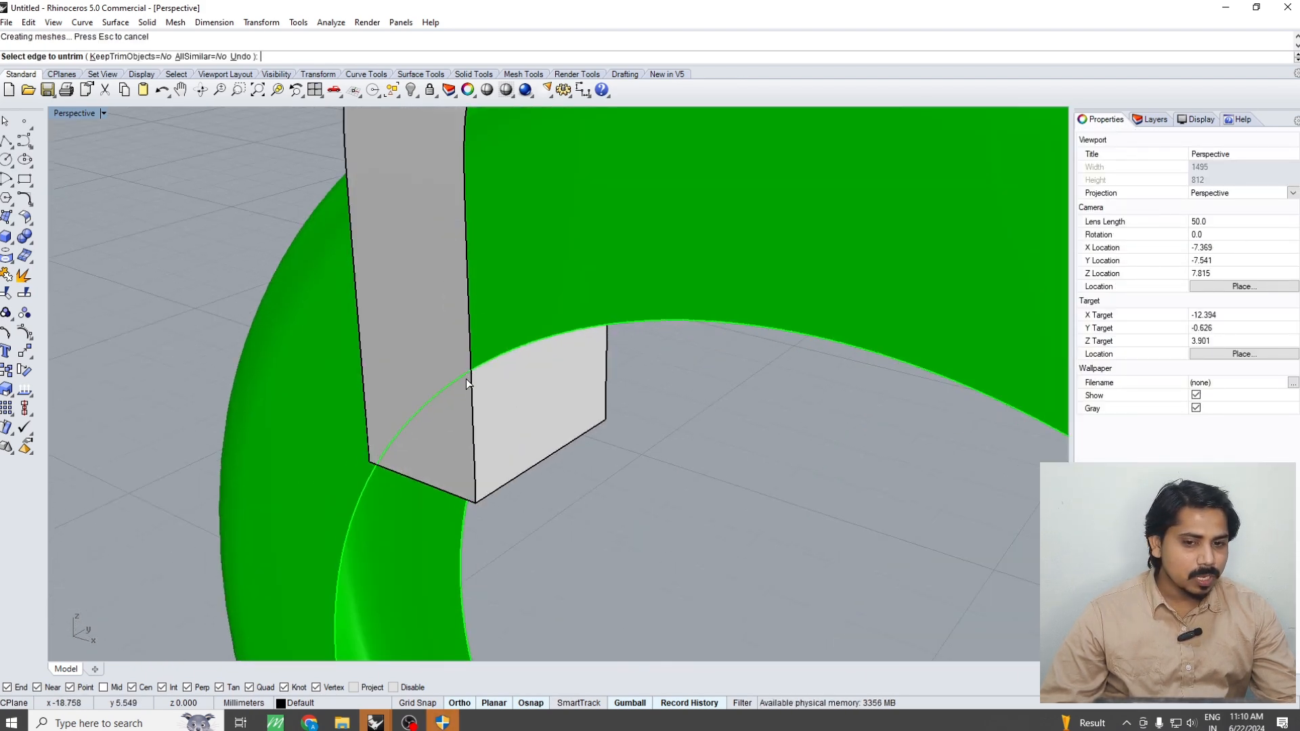
scroll(466, 381, "down", 5)
scroll(467, 376, "up", 7)
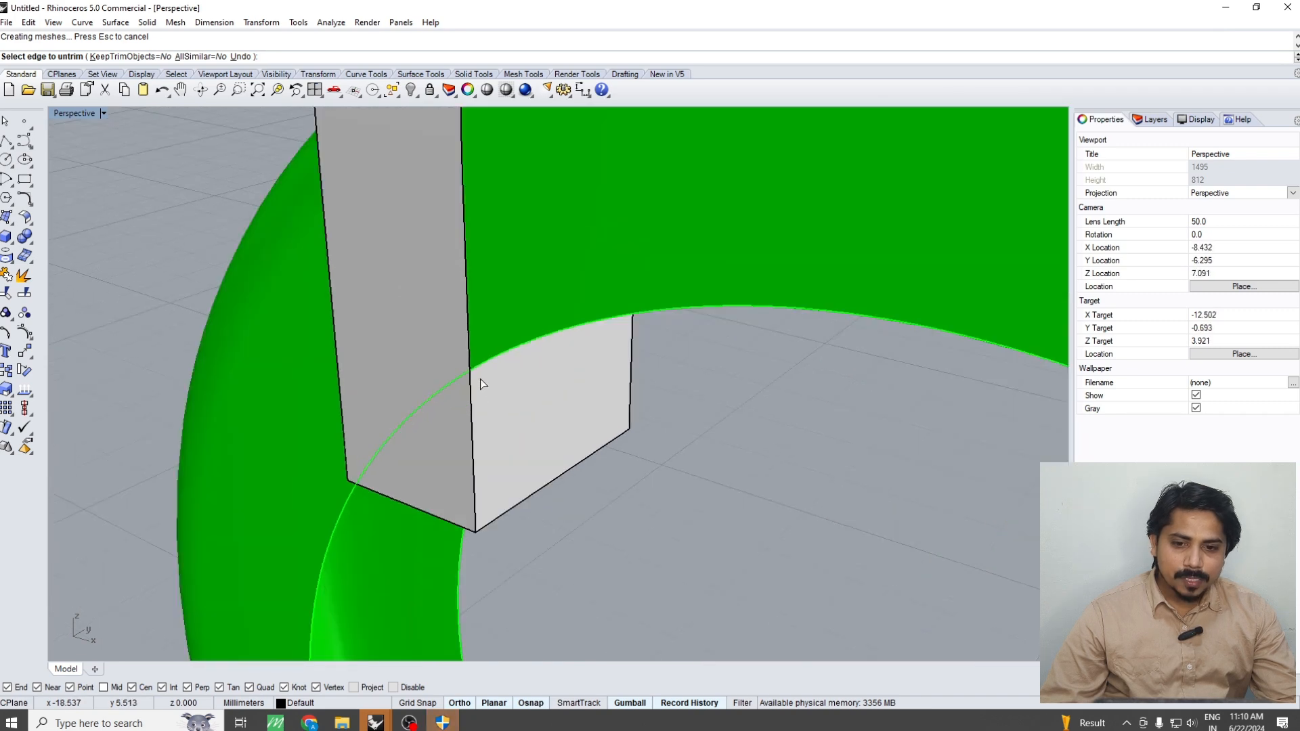
scroll(464, 370, "up", 3)
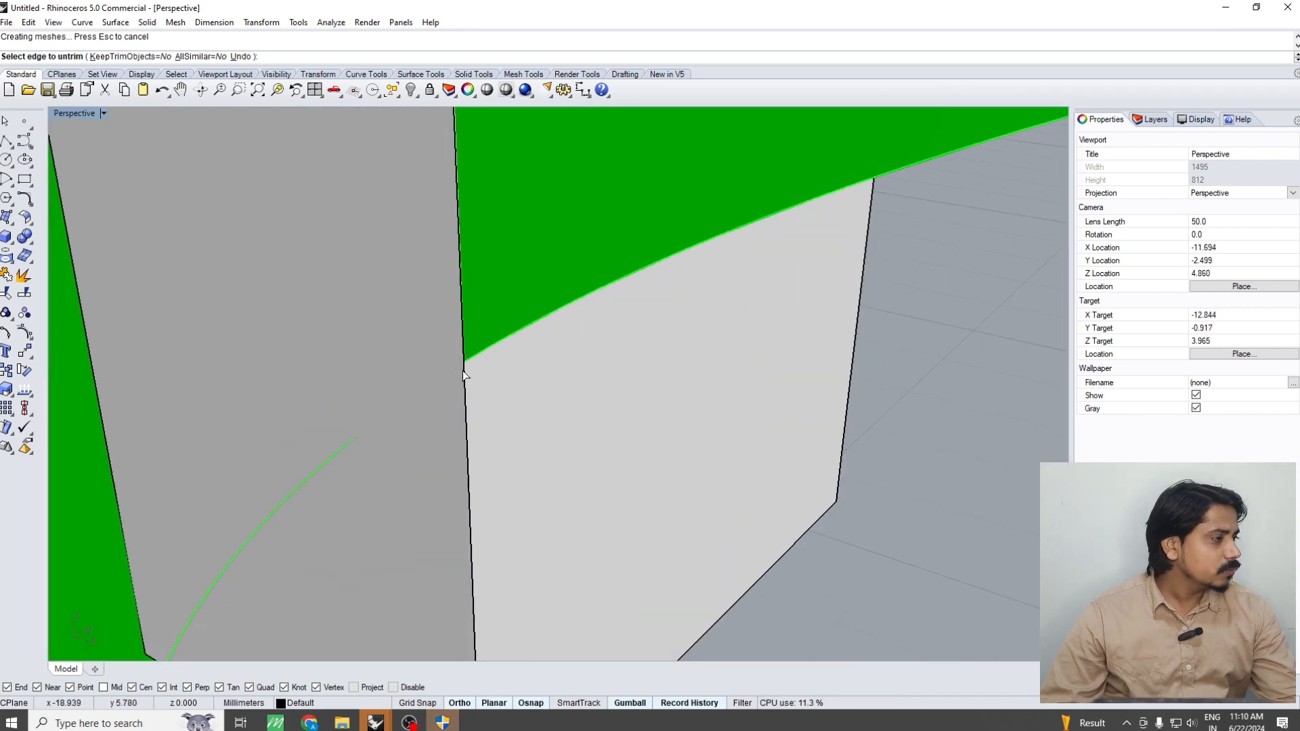
scroll(473, 399, "down", 4)
scroll(565, 330, "down", 5)
key("Escape")
Try offsetting the restored ring surface outward 0.5 mm with Solid set to No, and undo the offset
left_click(603, 335)
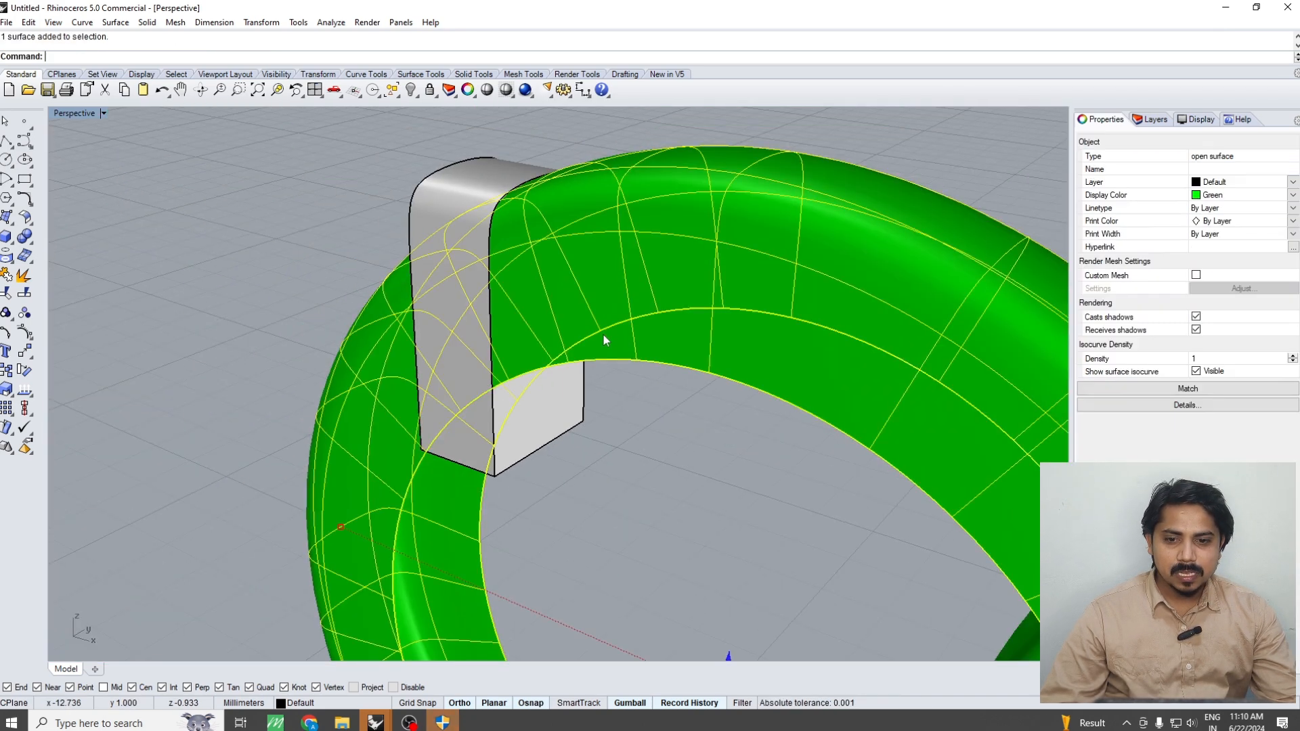
type("Ofs")
key("Return")
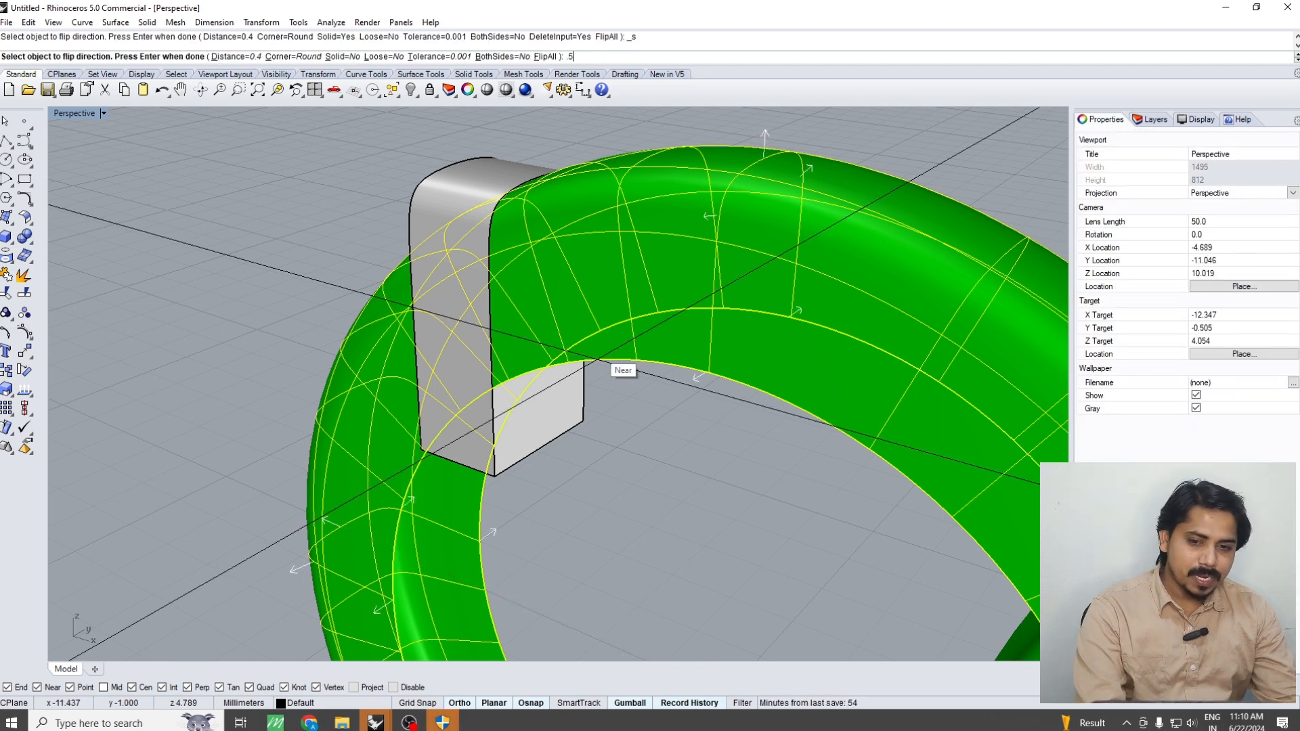
key("Return")
right_click_drag(597, 352, 553, 348)
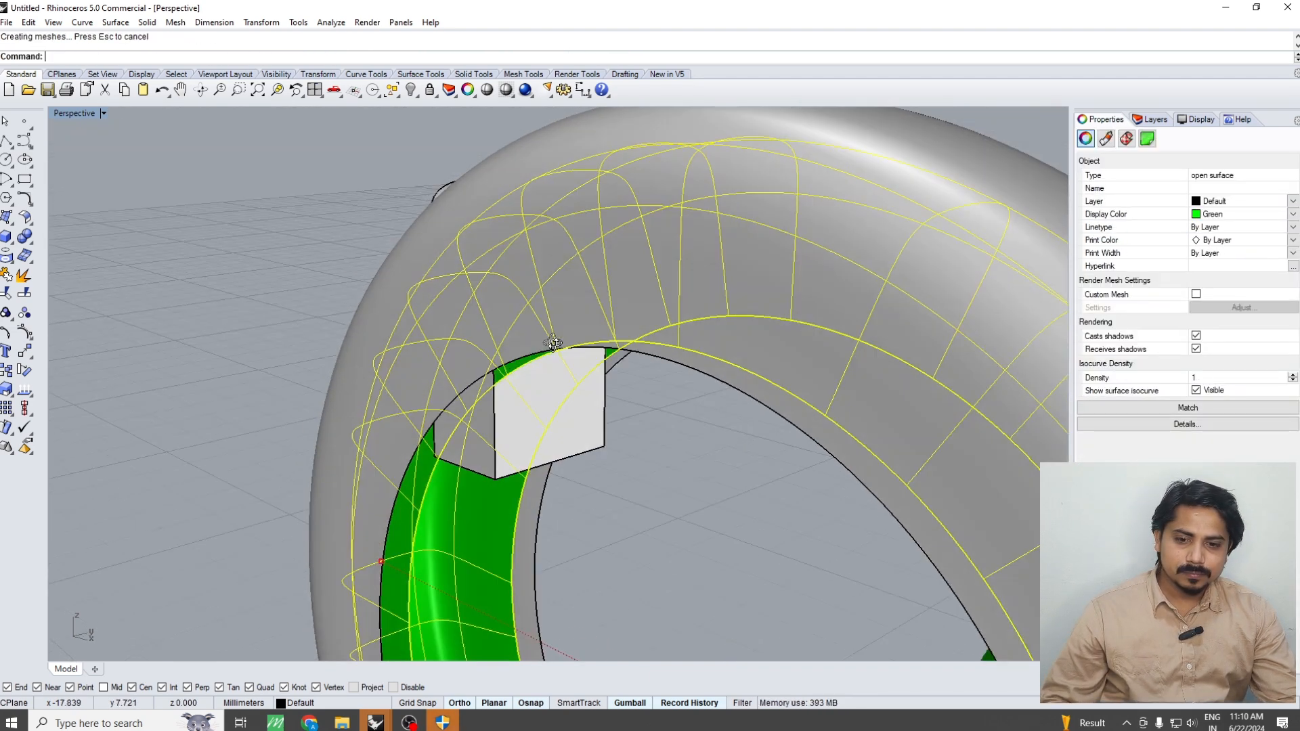
key("ctrl+z")
Offset the restored ring surface outward 0.5 mm as a solid shell with Solid set to Yes
right_click(554, 348)
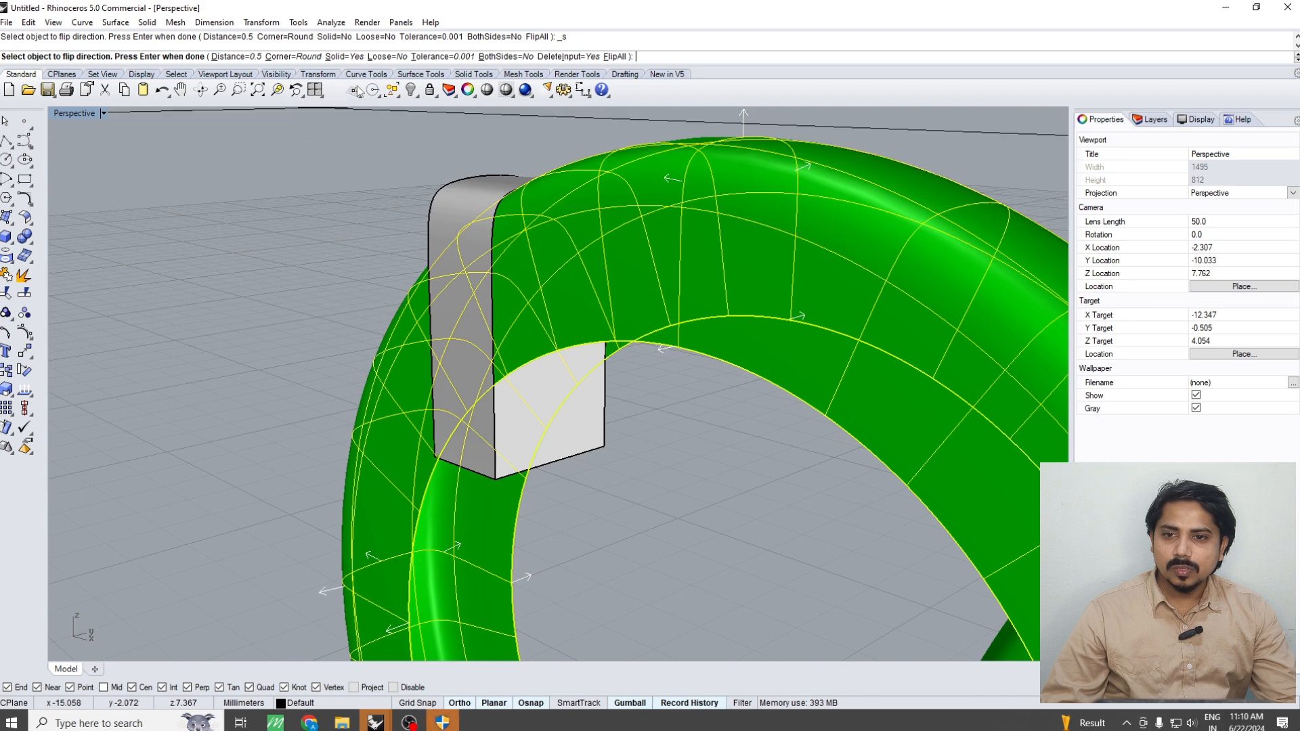
key("Return")
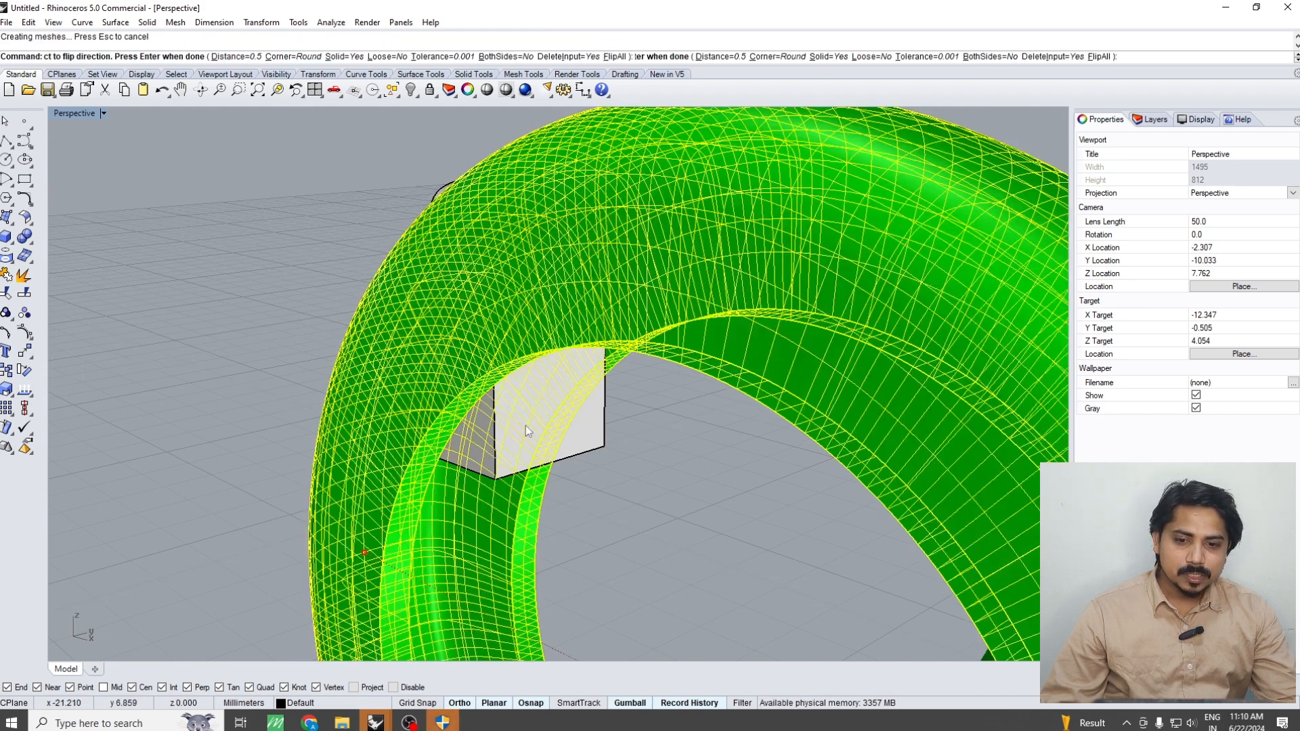
scroll(505, 417, "up", 6)
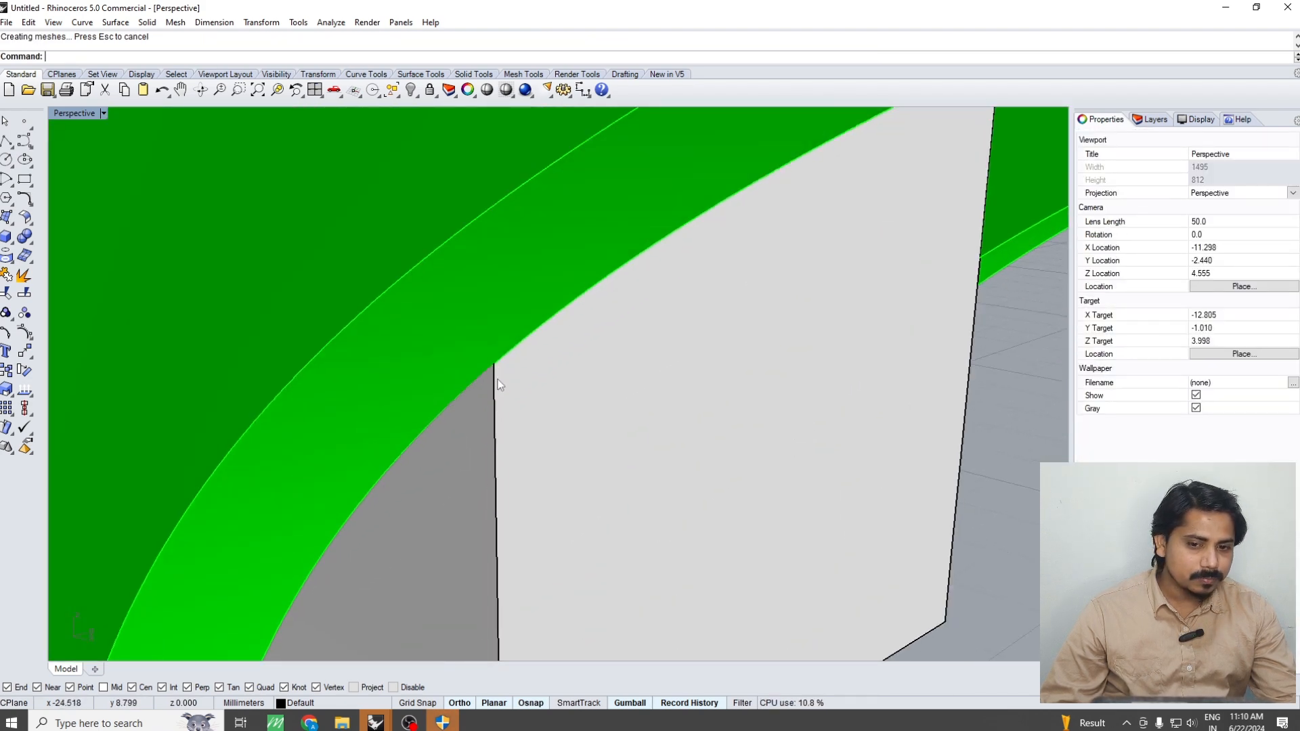
Try to subtract the solid ring shell from the end block with BooleanDifference
left_click(502, 387)
scroll(519, 413, "down", 12)
type("bd")
key("Return")
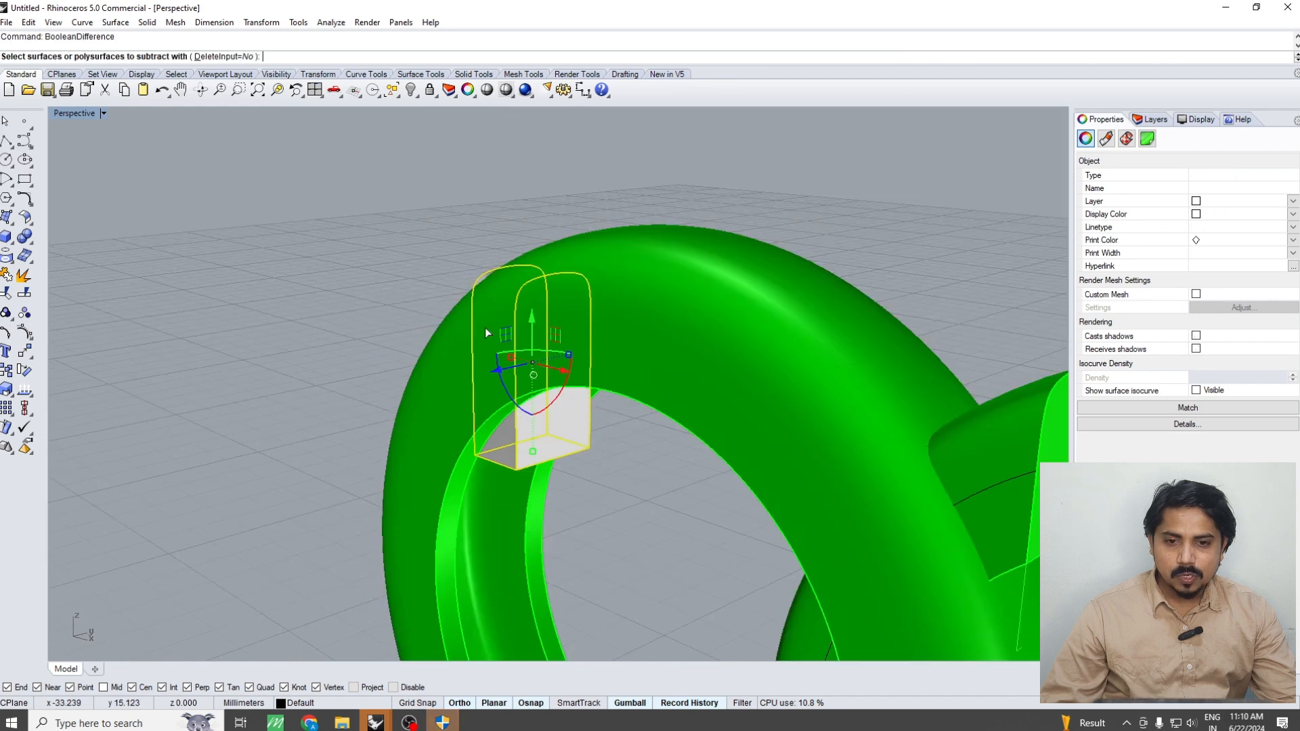
left_click(485, 328)
key("Return")
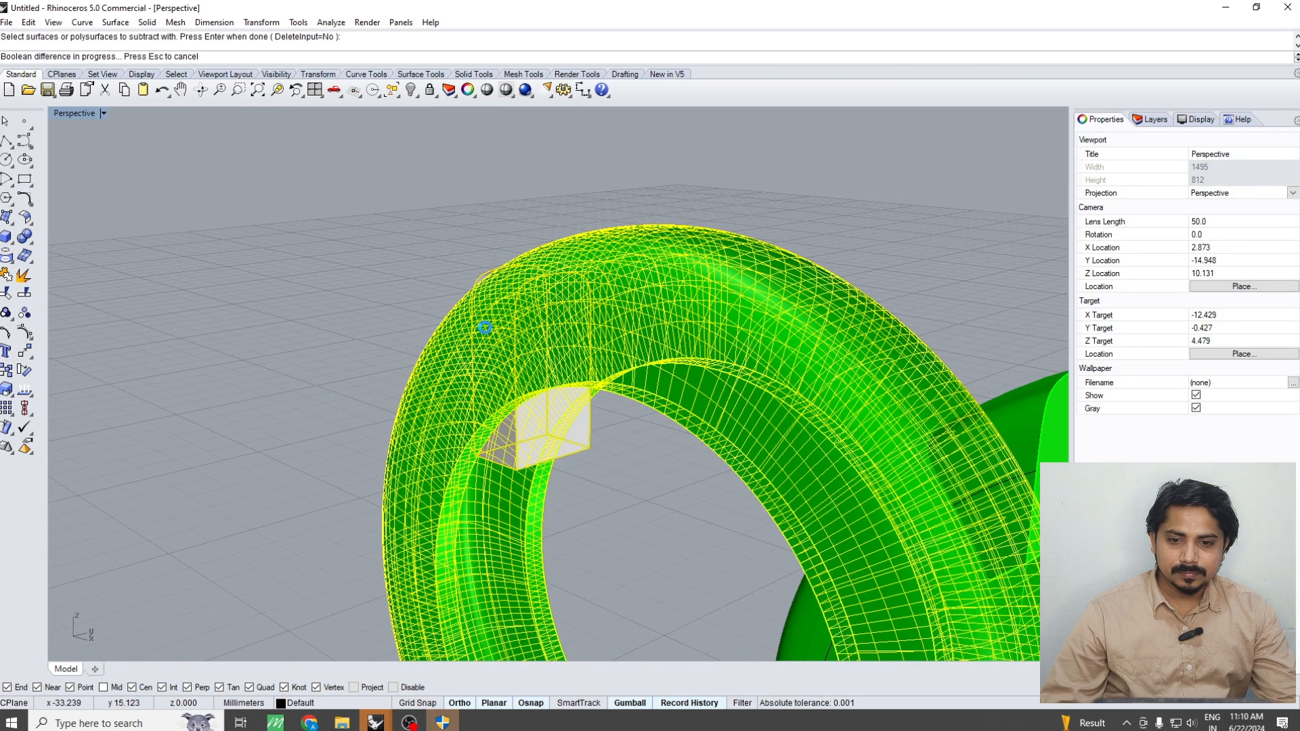
key("Escape")
right_click_drag(547, 424, 539, 368)
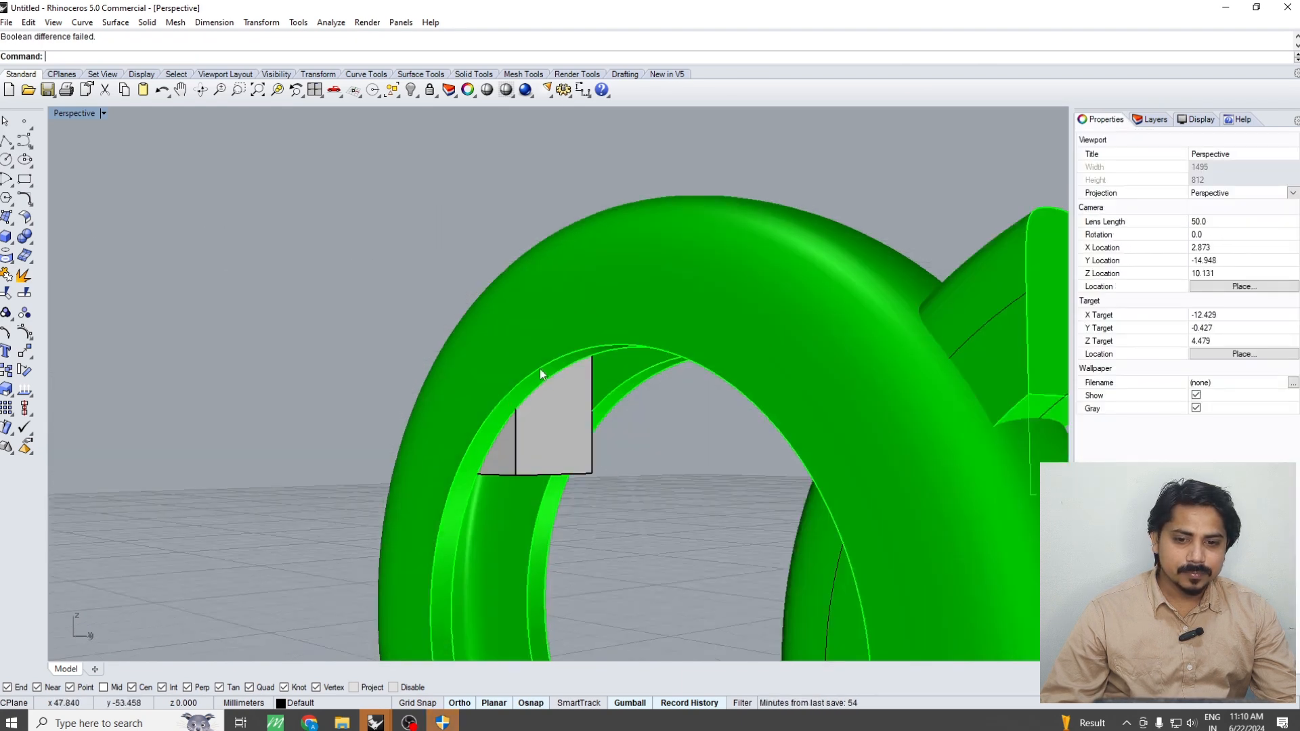
Move the solid ring shell 0.001 mm along positive Y in the Top view
scroll(539, 369, "up", 4)
left_click(542, 369)
key("ctrl+F1")
right_click_drag(638, 400, 635, 421)
type("m")
key("Return")
key("ctrl+alt+w")
right_click_drag(612, 564, 616, 512)
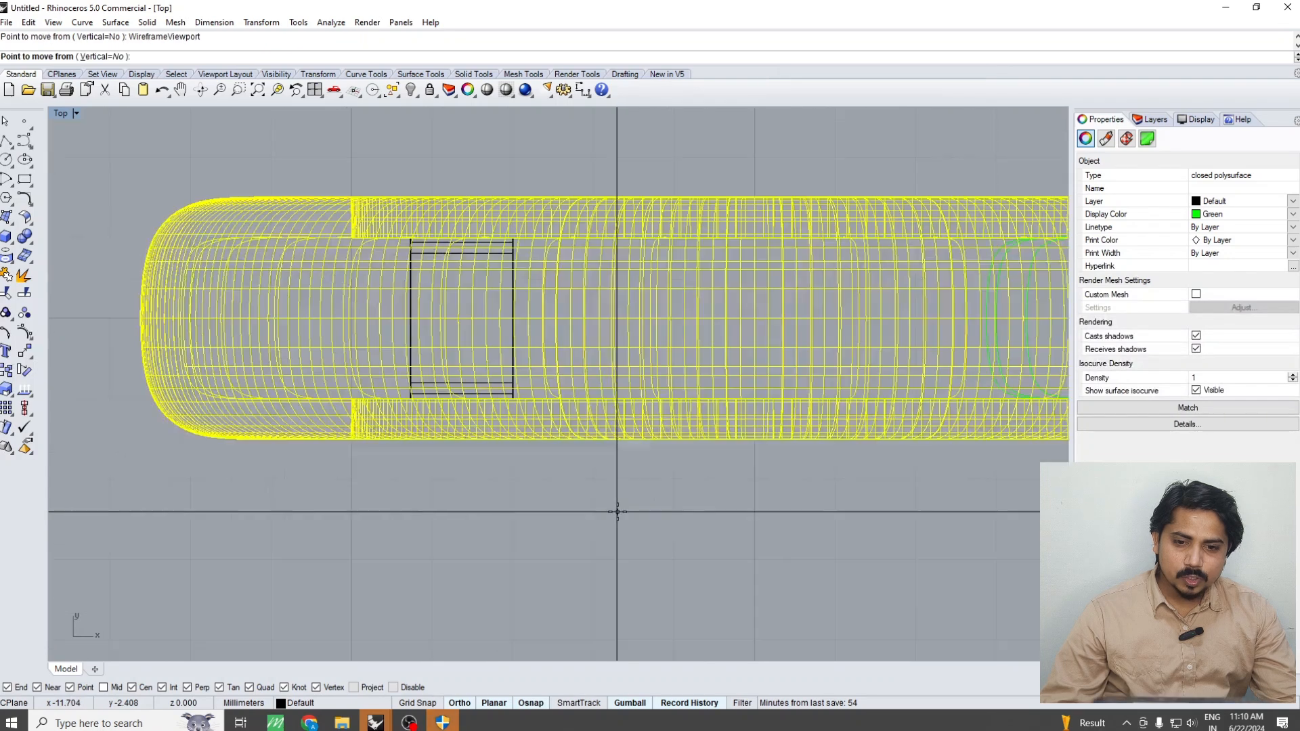
left_click(616, 512)
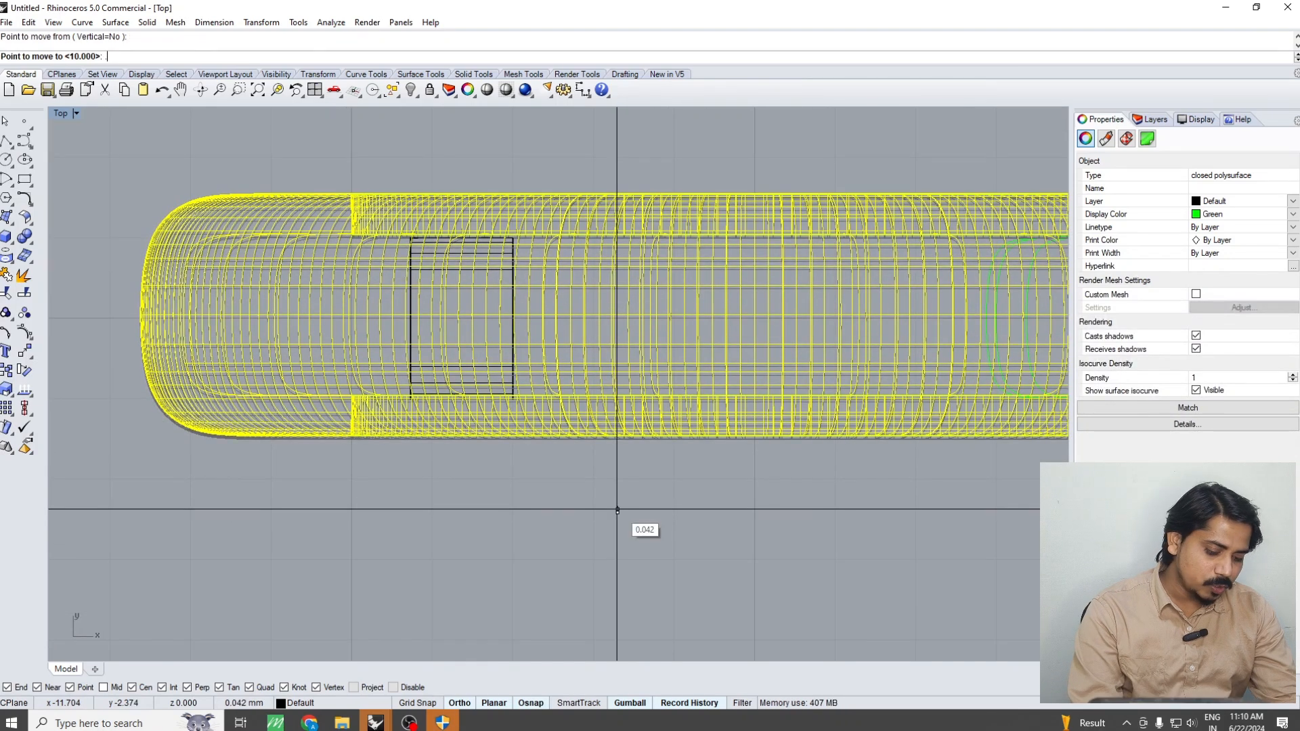
type(".001")
key("Return")
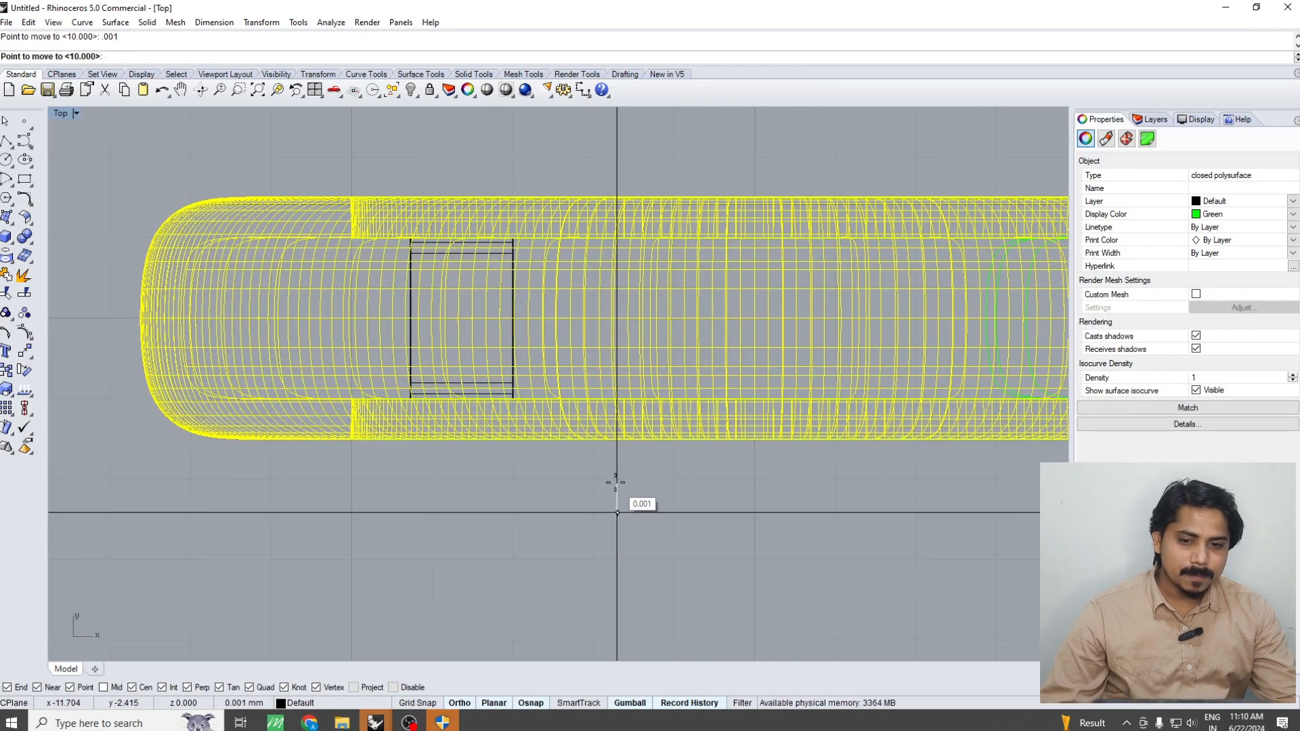
left_click(615, 483)
type("sd")
key("Return")
left_click(595, 509)
Try subtracting the shifted ring shell from the end block with BooleanDifference
key("ctrl+F4")
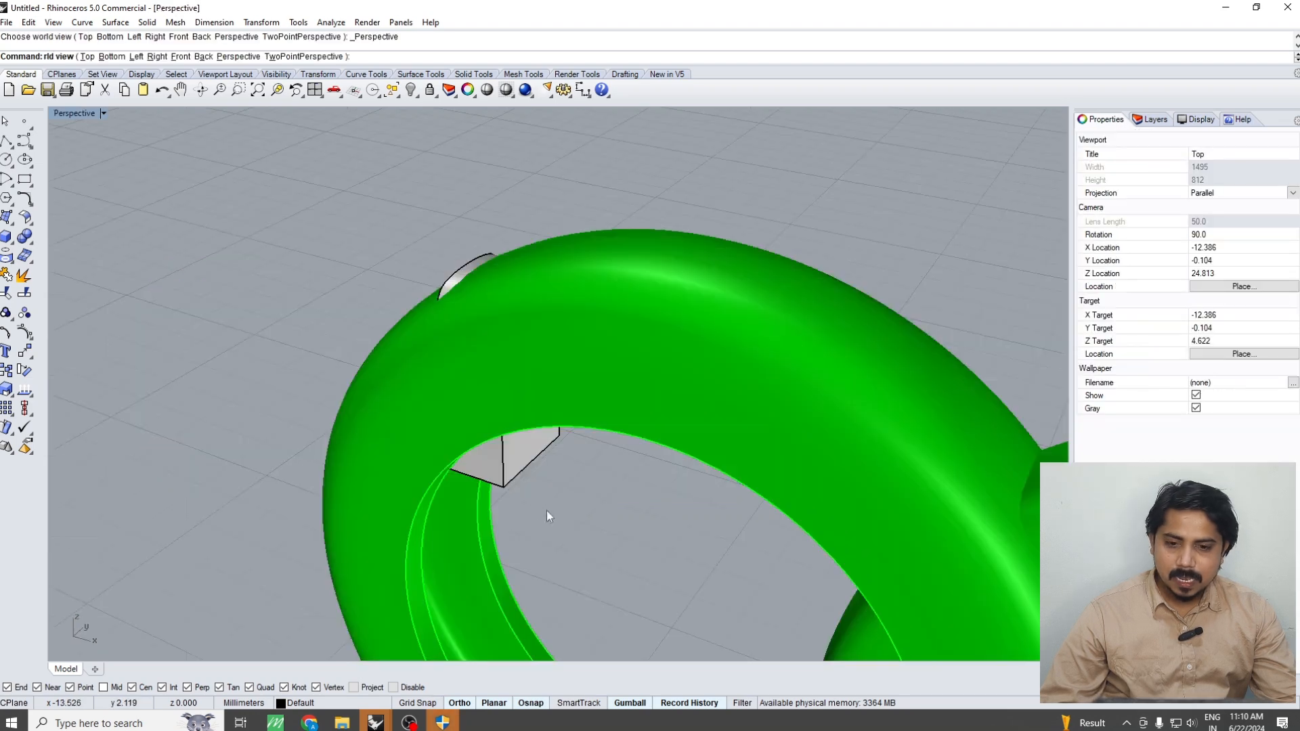
scroll(504, 441, "up", 6)
right_click_drag(507, 444, 499, 392)
left_click(498, 418)
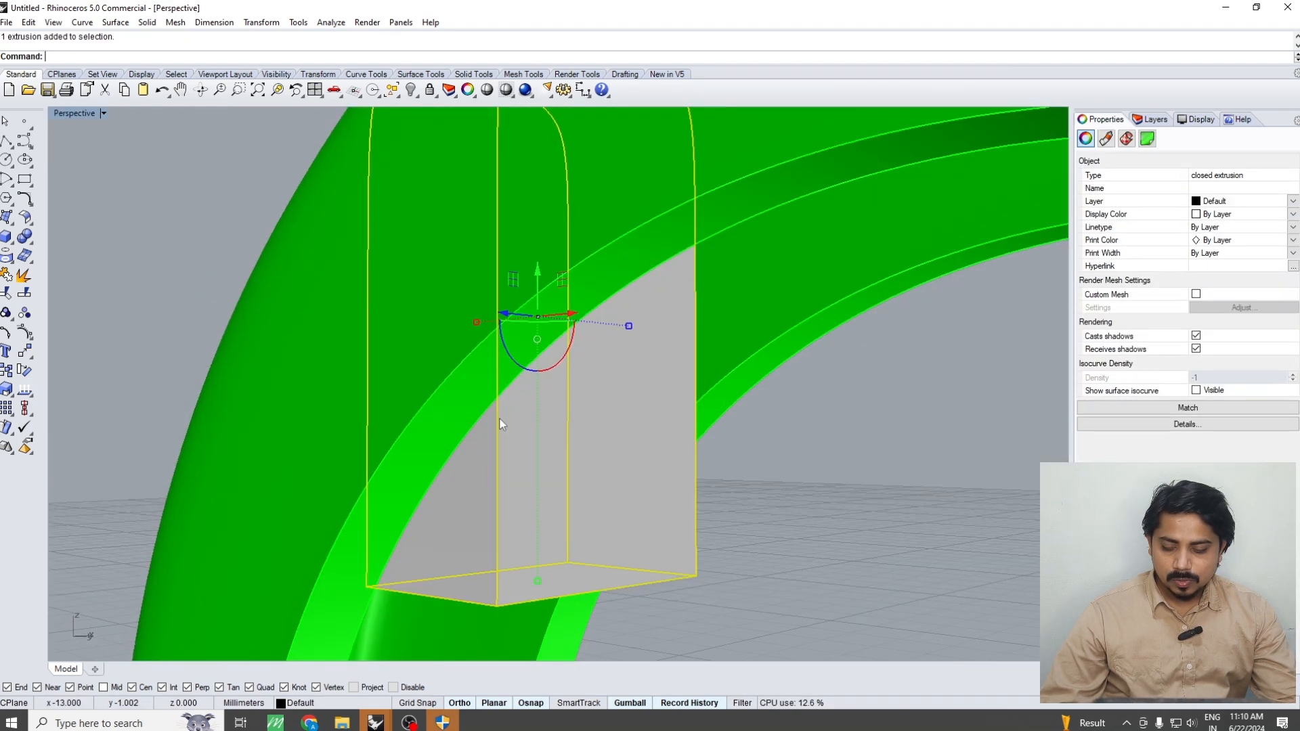
type("bd")
key("Return")
left_click(481, 348)
key("Return")
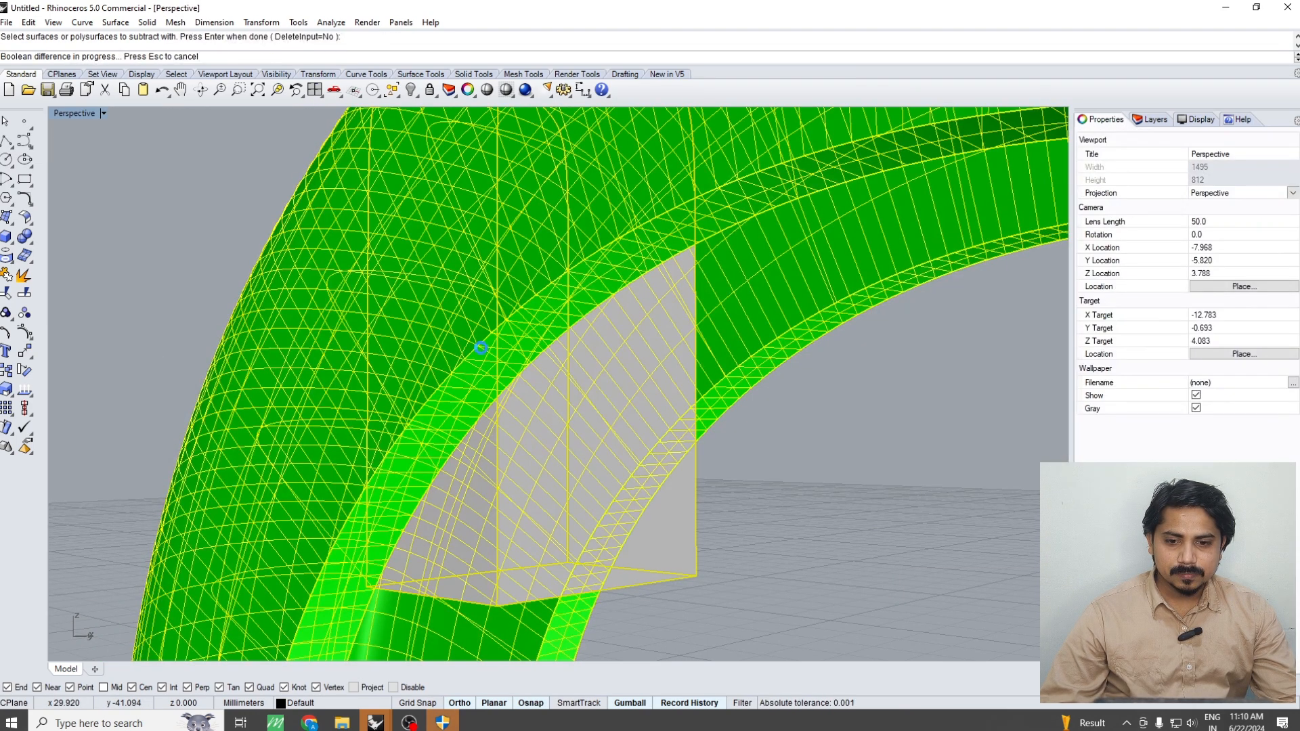
Move the solid ring shell a further 0.02 mm along positive Y in the Top view
scroll(520, 427, "down", 7)
right_click_drag(530, 430, 599, 455)
type("m")
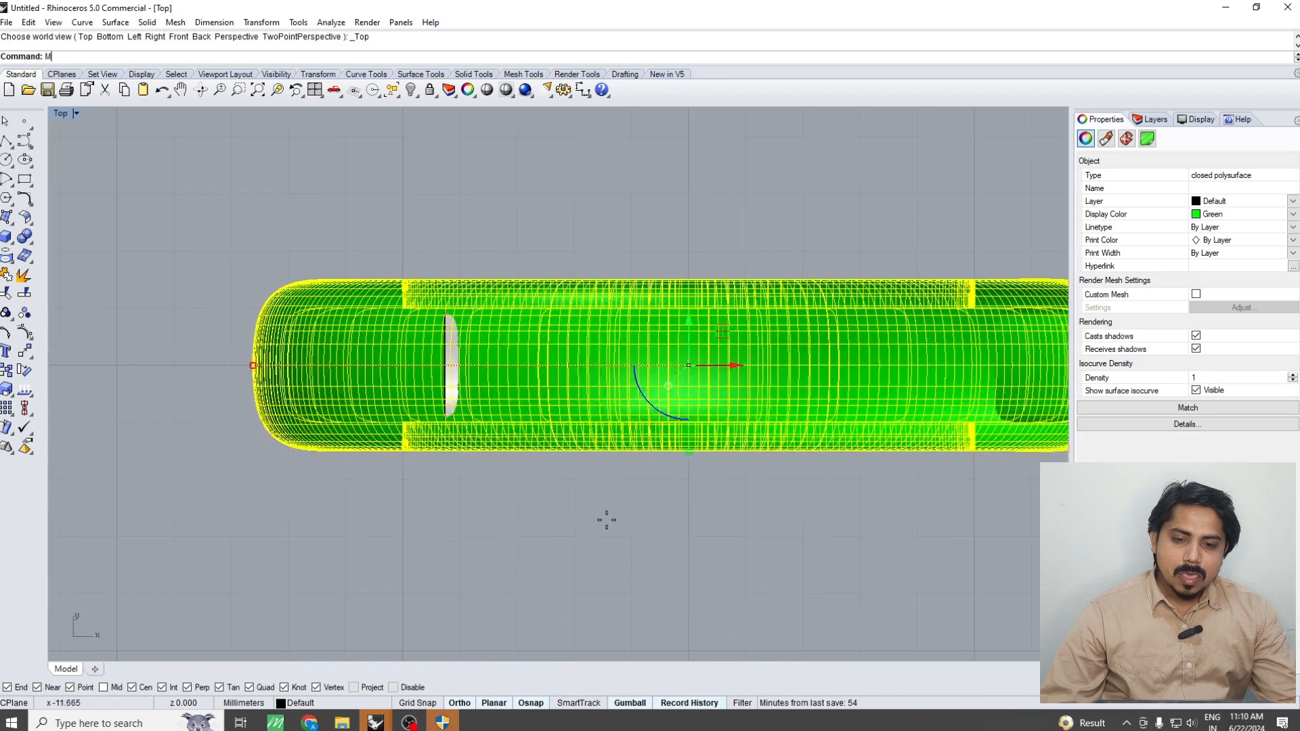
key("Return")
left_click(605, 520)
type(".02")
key("Return")
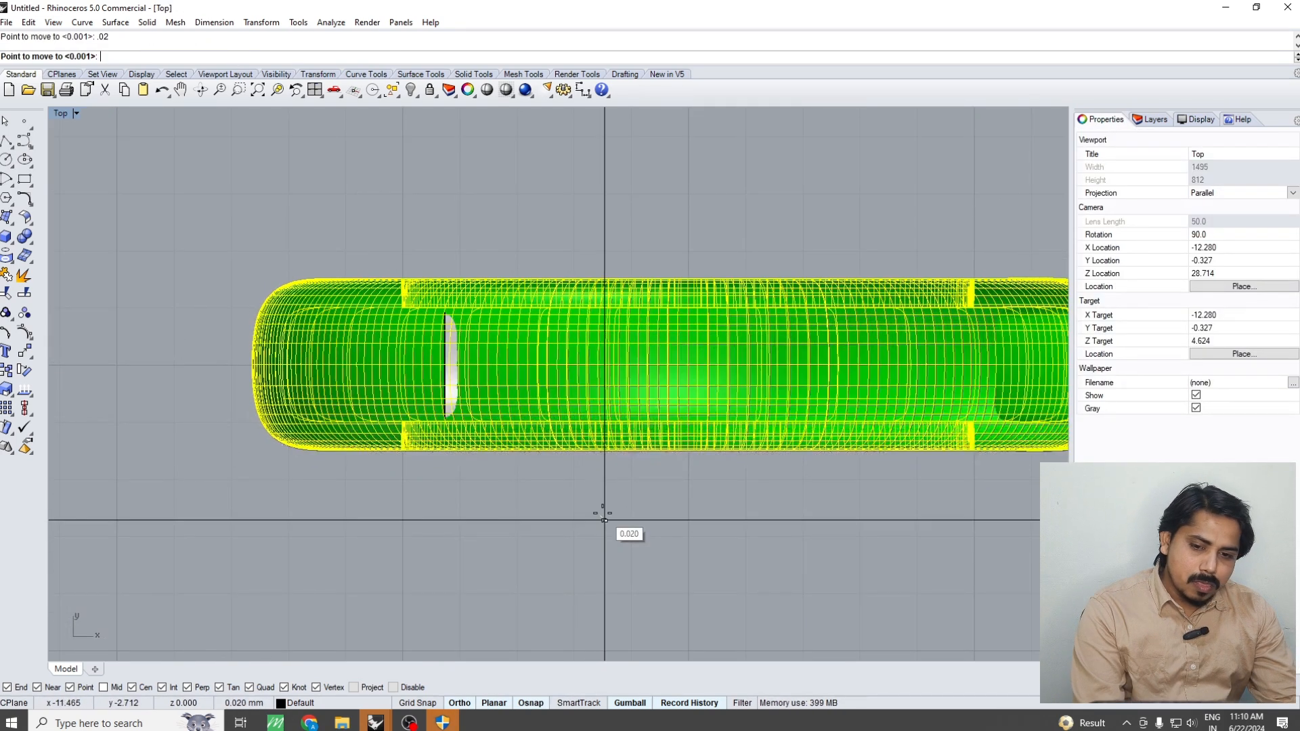
left_click(599, 493)
left_click(588, 507)
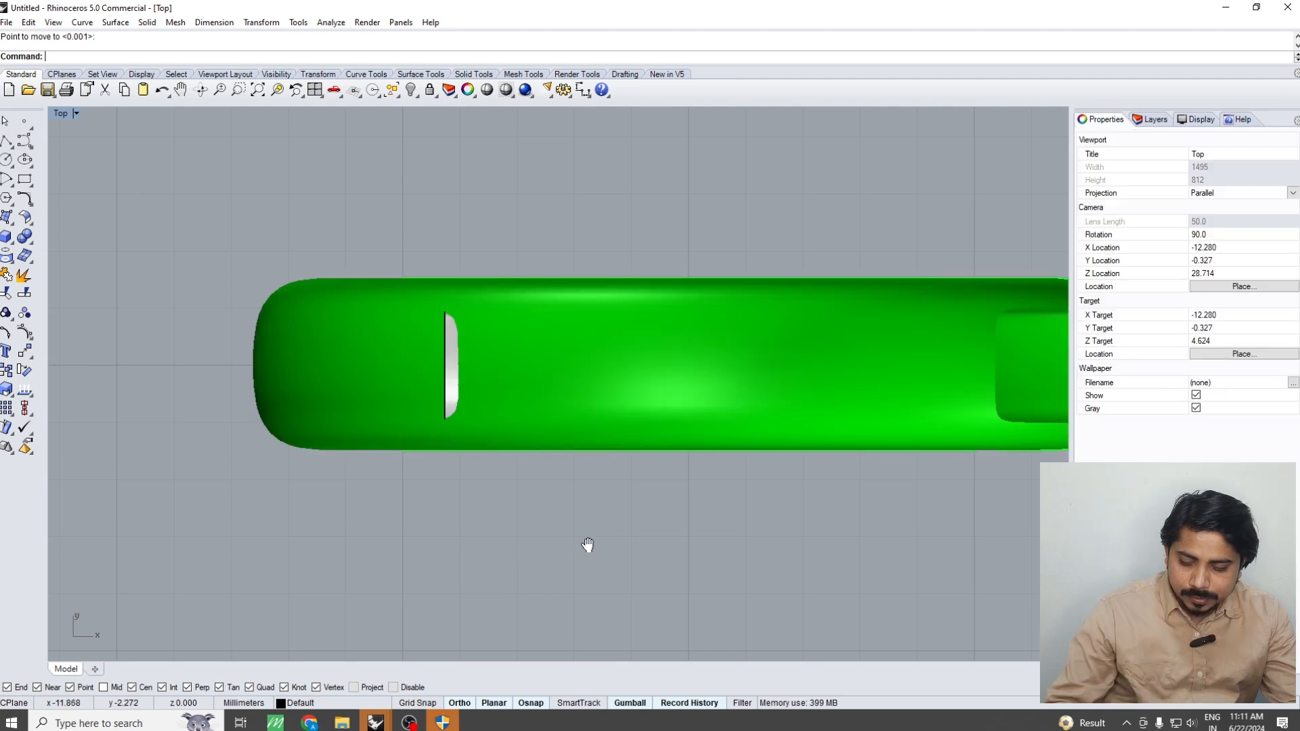
right_click_drag(584, 500, 590, 538)
Subtract the solid ring shell from the end block with BooleanDifference
key("ctrl+F4")
scroll(494, 421, "up", 4)
left_click(501, 443)
left_click(505, 474)
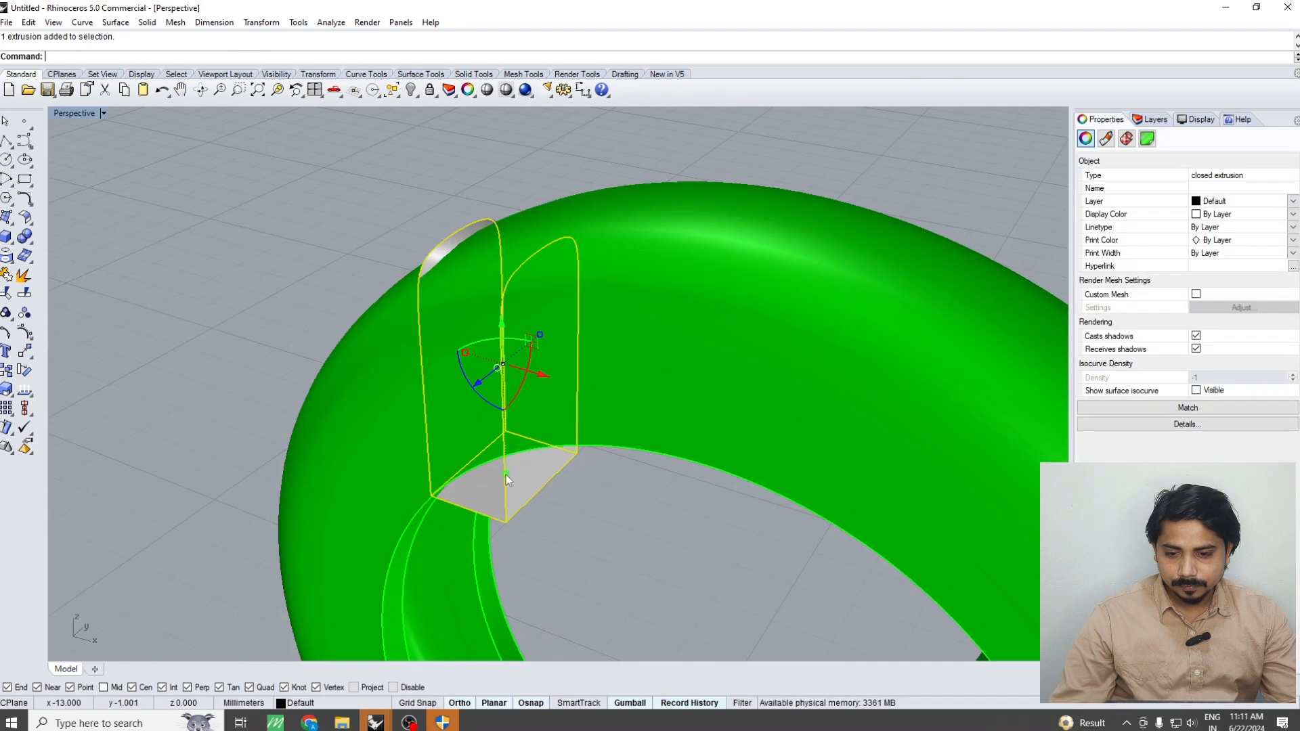
type("bd")
key("Return")
left_click(429, 394)
key("Return")
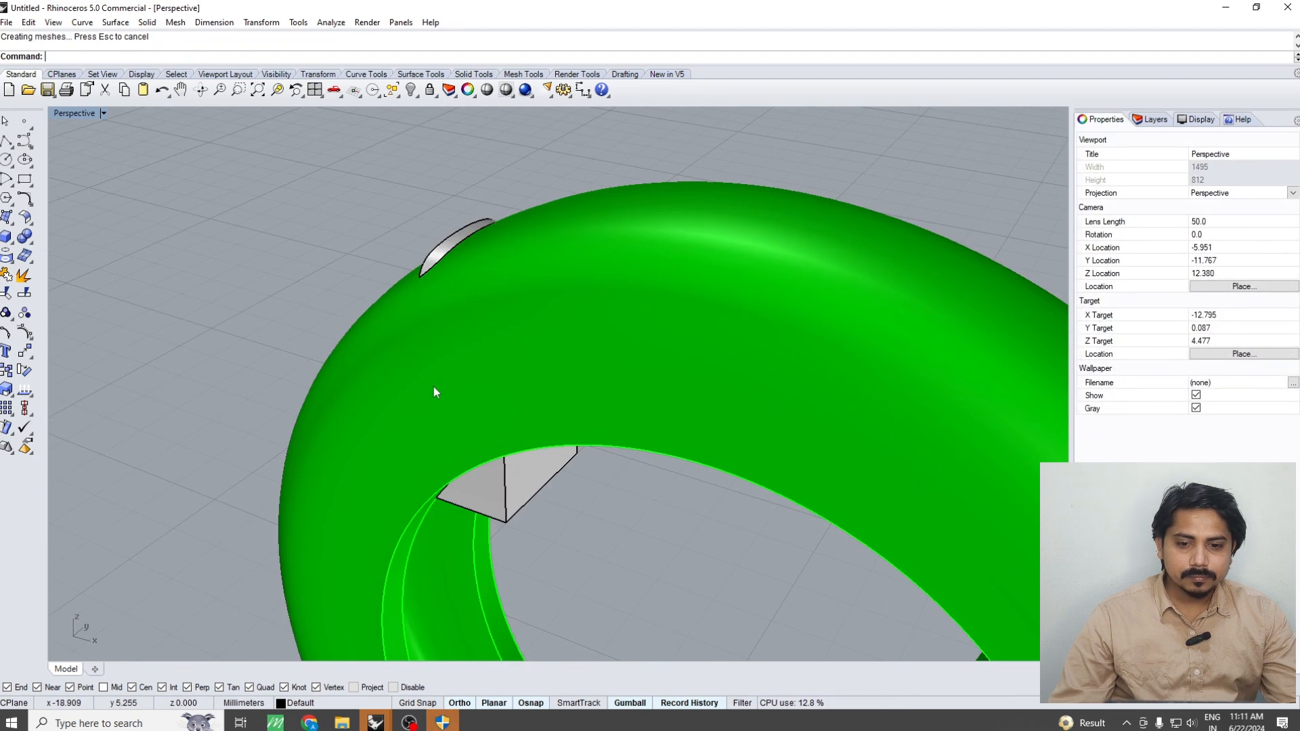
Delete the green ring shell and the leftover cap piece on the outer side of the cut block
left_click(433, 387)
key("Delete")
left_click(478, 242)
key("Delete")
key("Delete")
right_click_drag(526, 310, 648, 436)
scroll(616, 448, "up", 10)
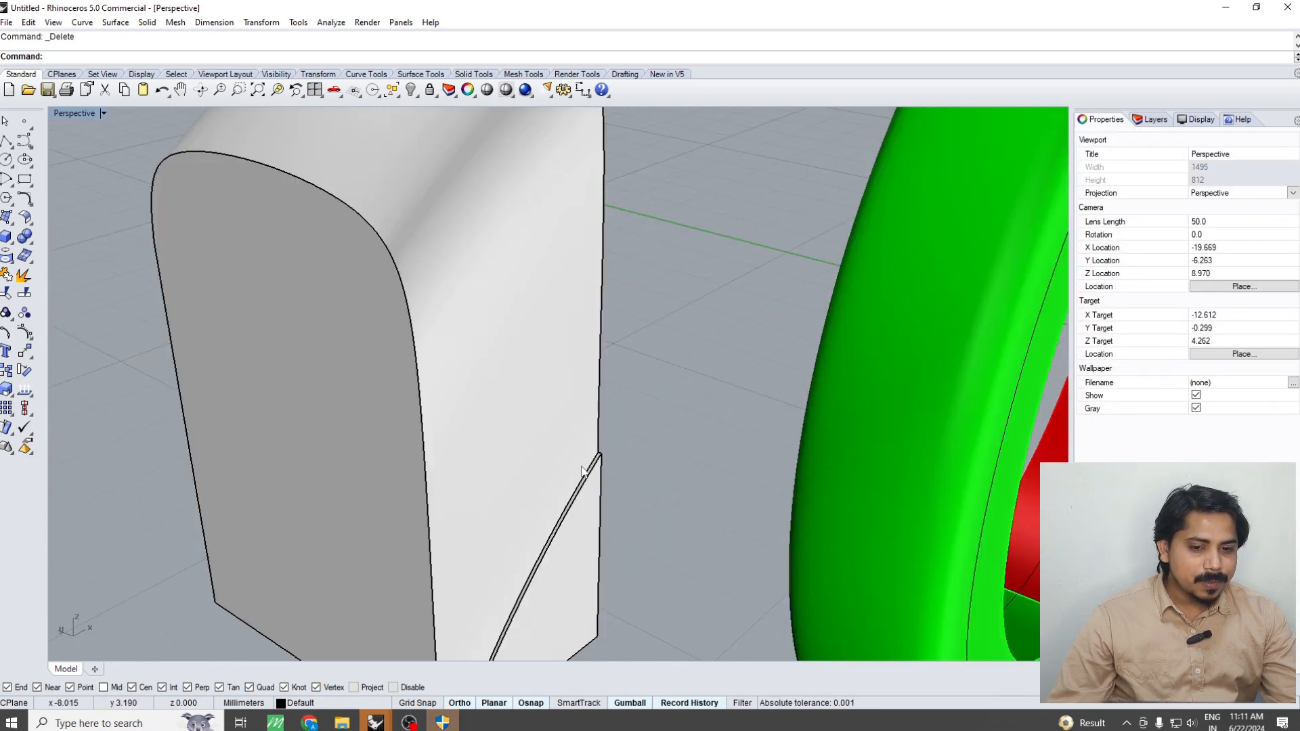
scroll(658, 458, "down", 10)
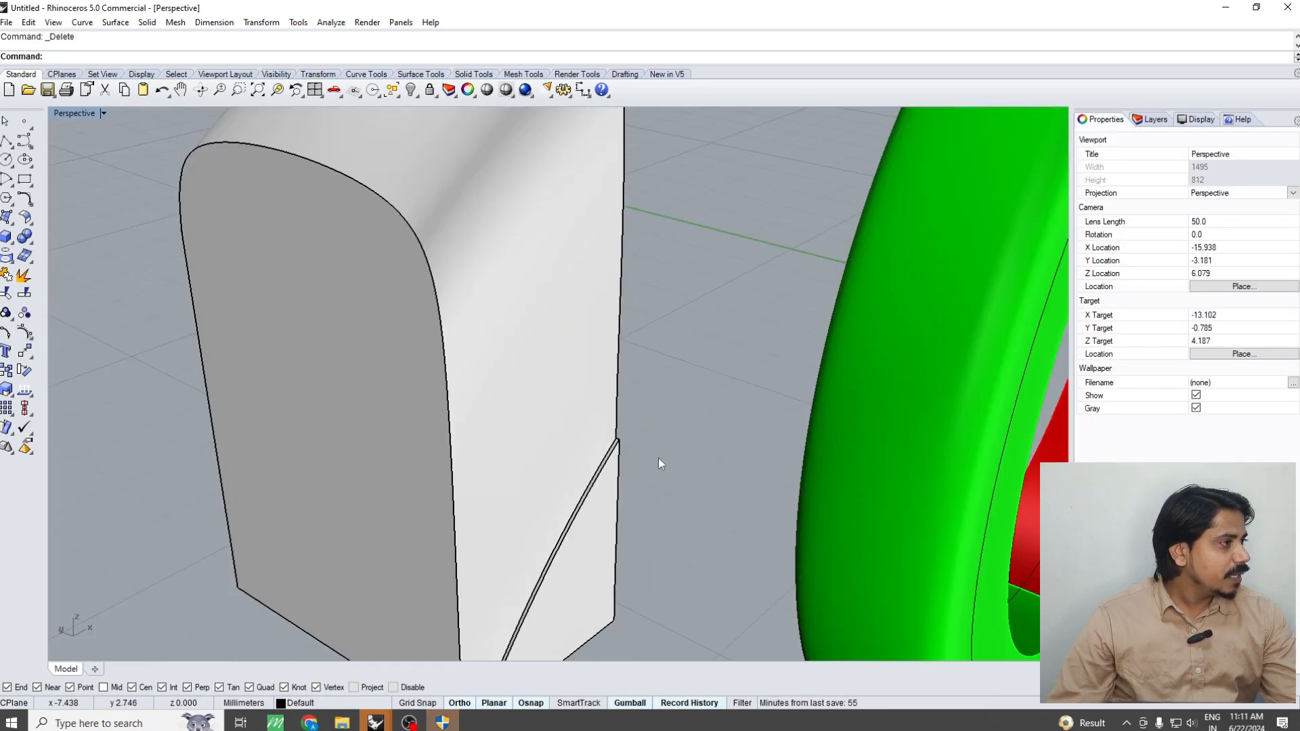
Move the trimmed end block 10 mm along positive X in the Top view, into the open end of the green half
key("ctrl+F1")
left_click(542, 415)
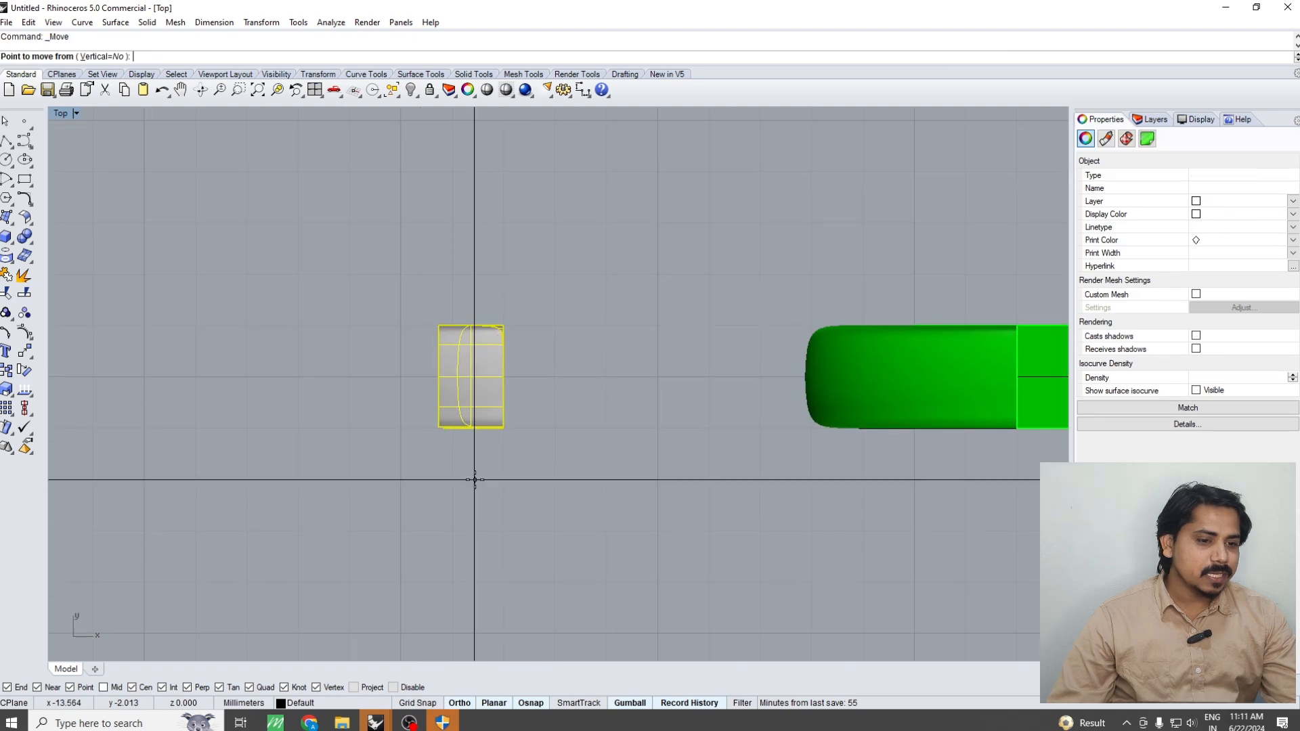
left_click(474, 479)
type("5")
key("Return")
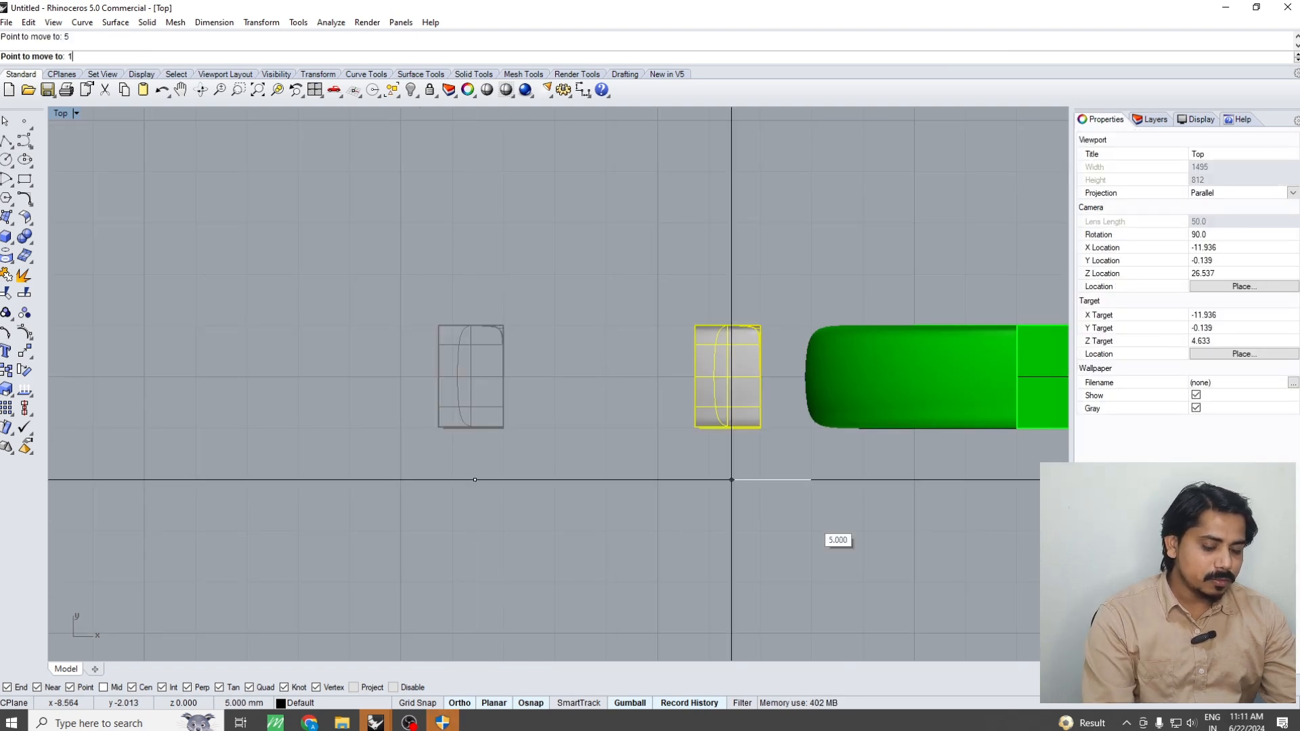
type("10")
key("Return")
left_click(810, 519)
right_click_drag(773, 514, 568, 499)
left_click(787, 445)
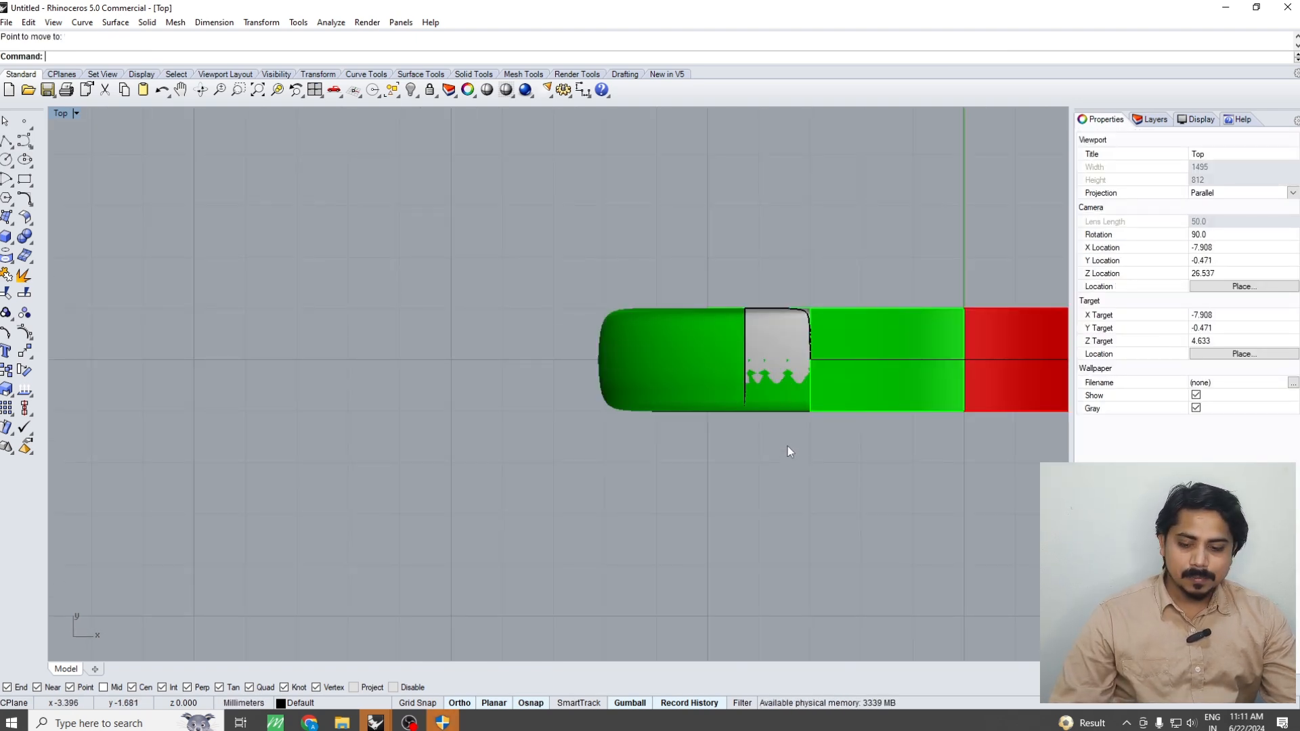
key("ctrl+F4")
right_click_drag(787, 445, 664, 471)
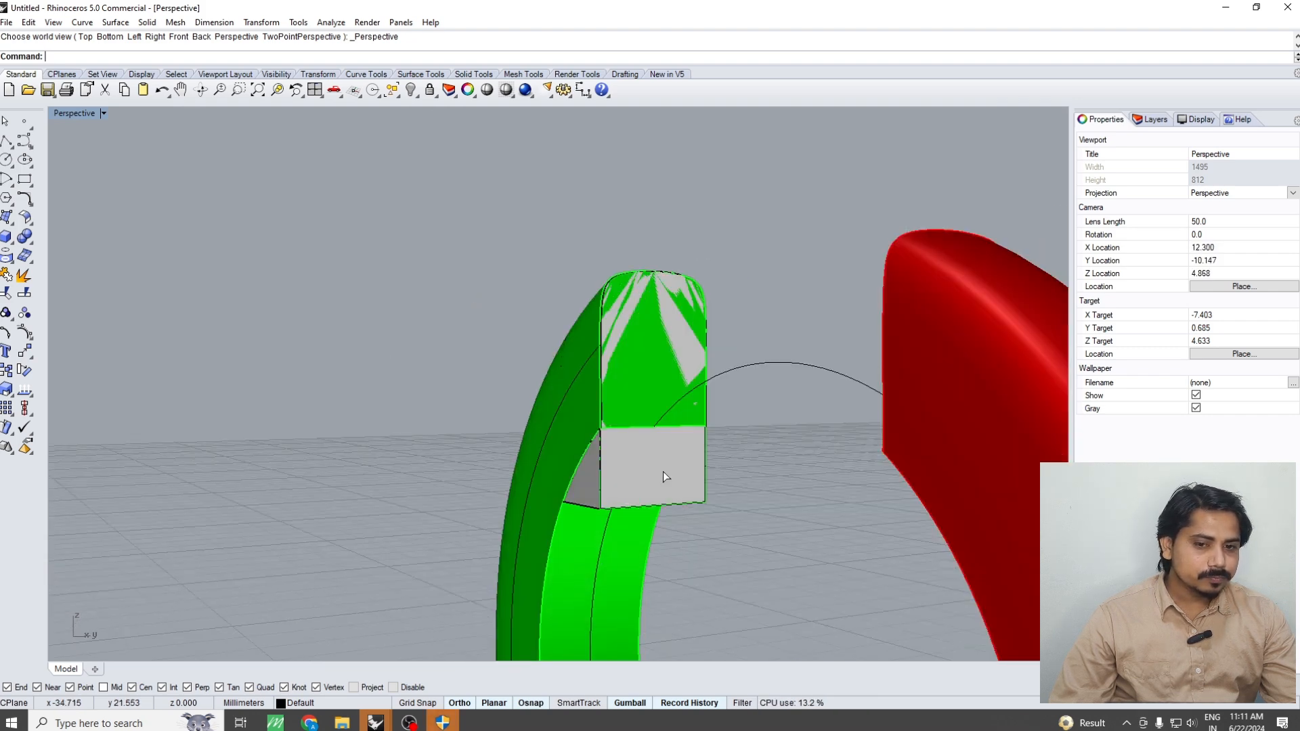
Scale the end block slightly along Y and shift it slightly toward negative Y within the green half's width
left_click(664, 471)
key("ctrl+F1")
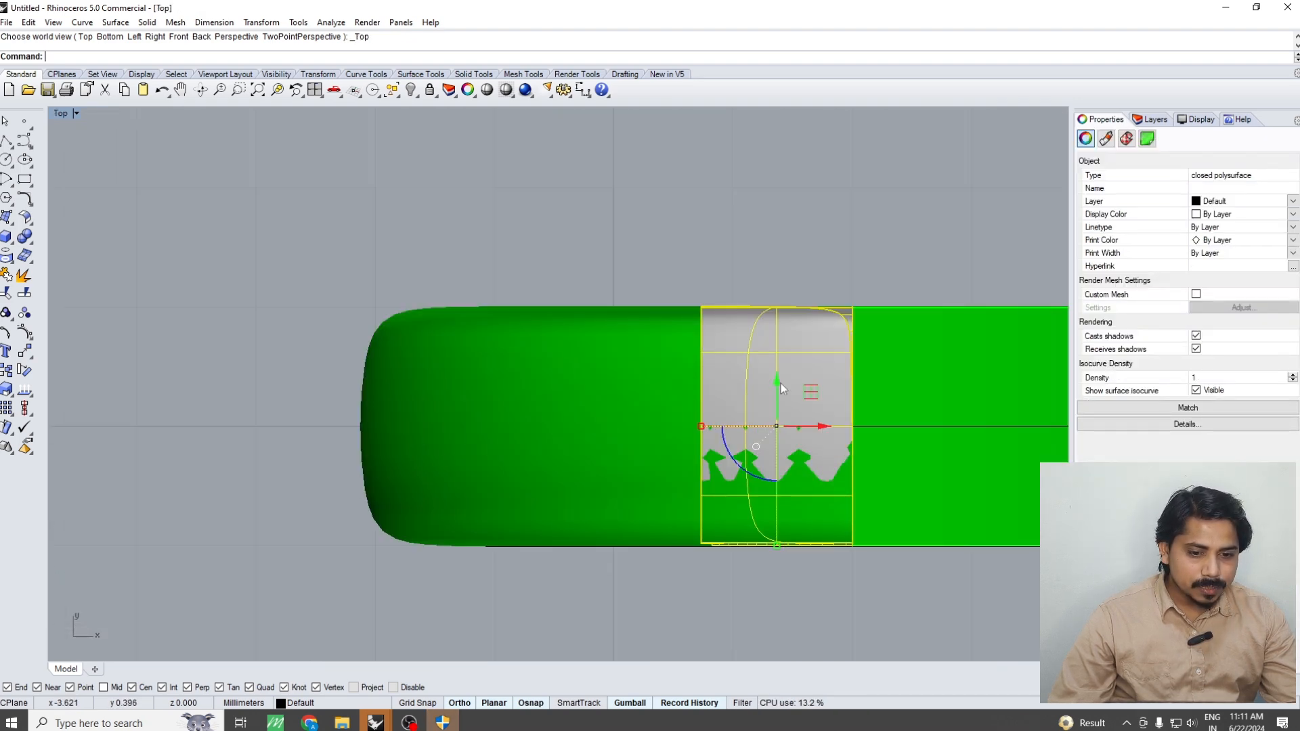
right_click_drag(776, 547, 700, 525)
scroll(699, 524, "up", 6)
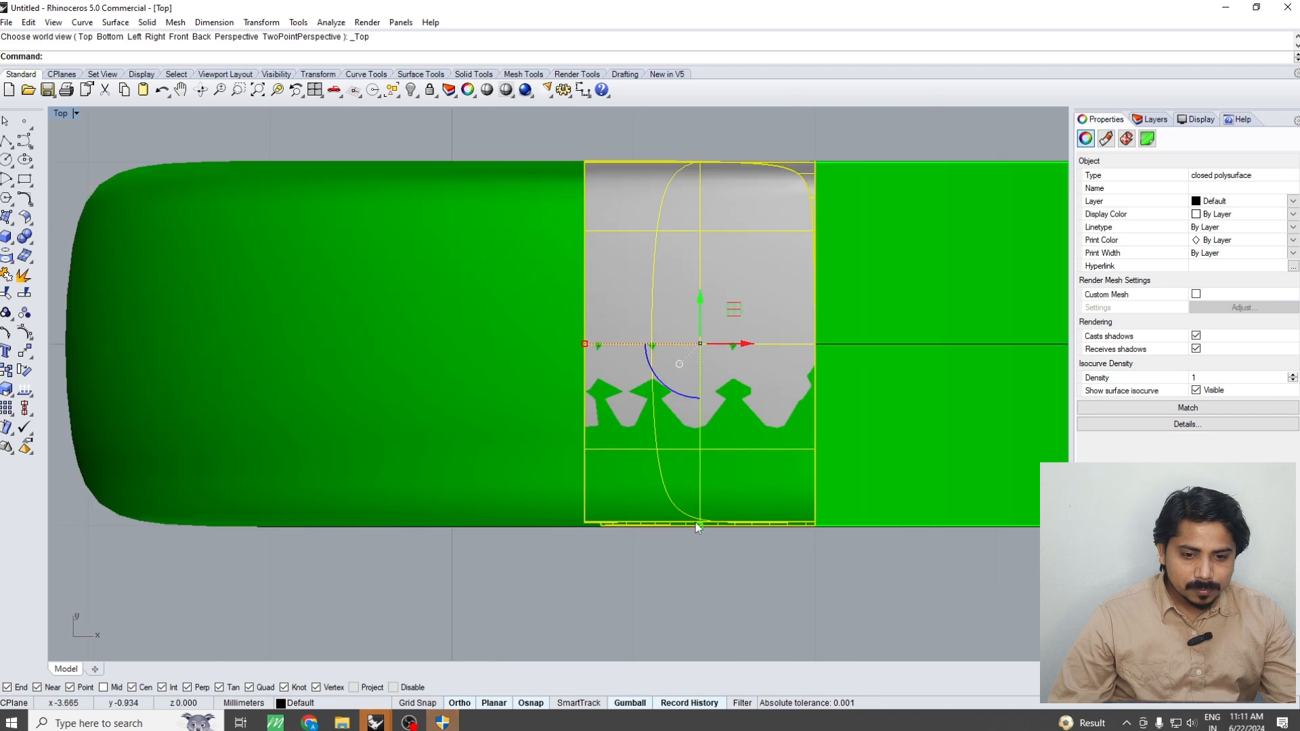
left_click_drag(701, 526, 700, 526)
scroll(666, 505, "down", 4)
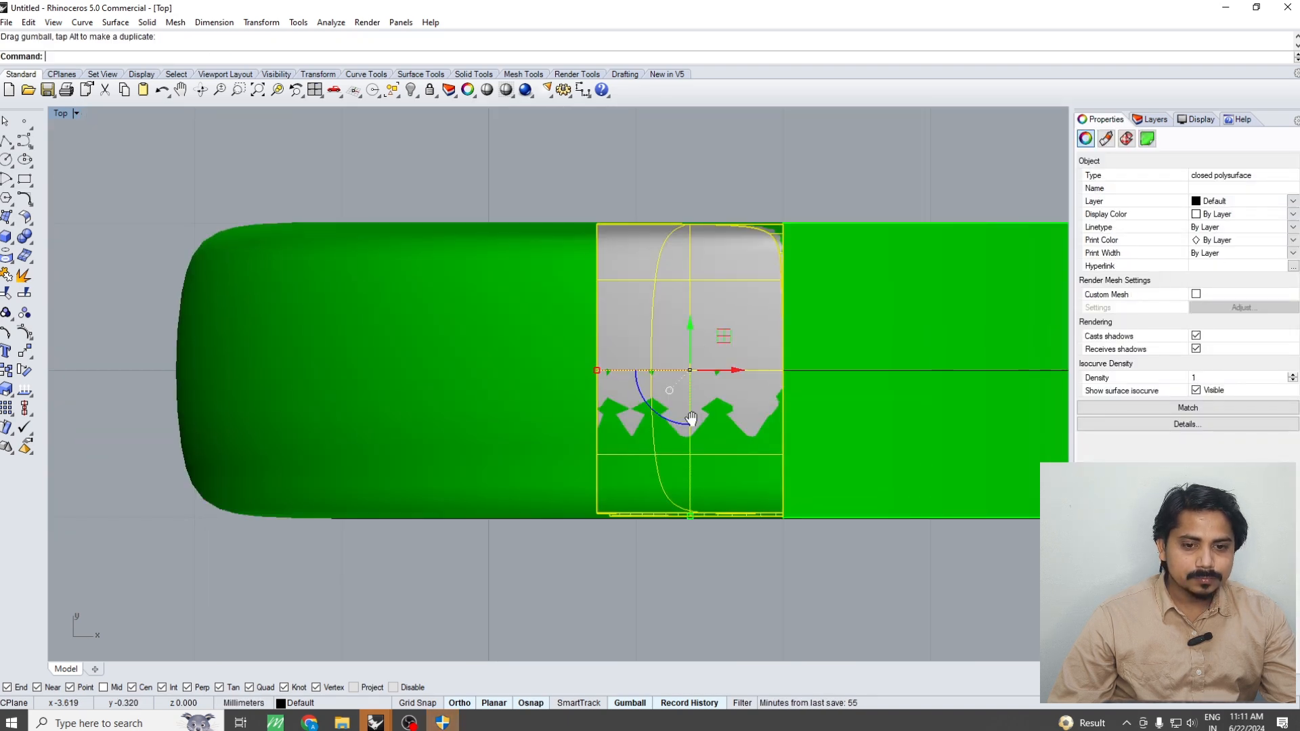
left_click_drag(689, 329, 689, 333)
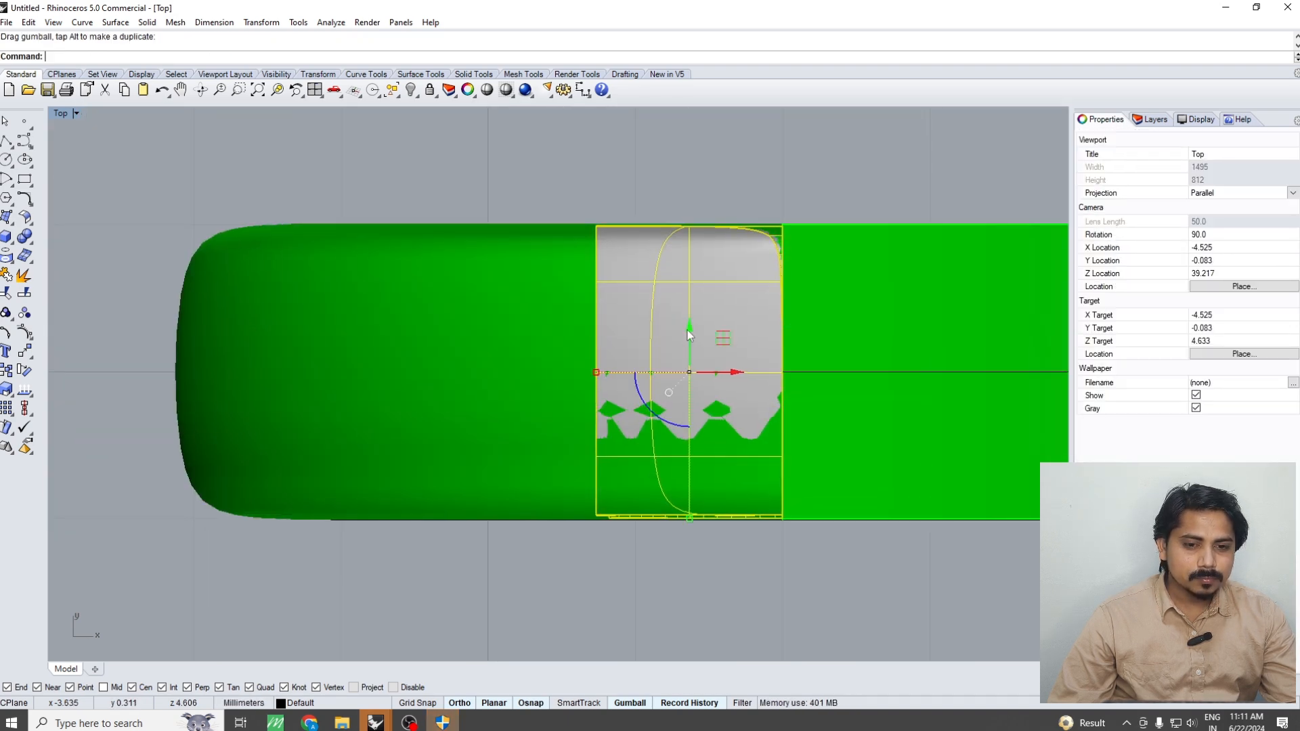
key("Escape")
Display the whole ring at real size in the Front view with the Zoom 1To1 option
scroll(778, 412, "down", 5)
key("ctrl+F4")
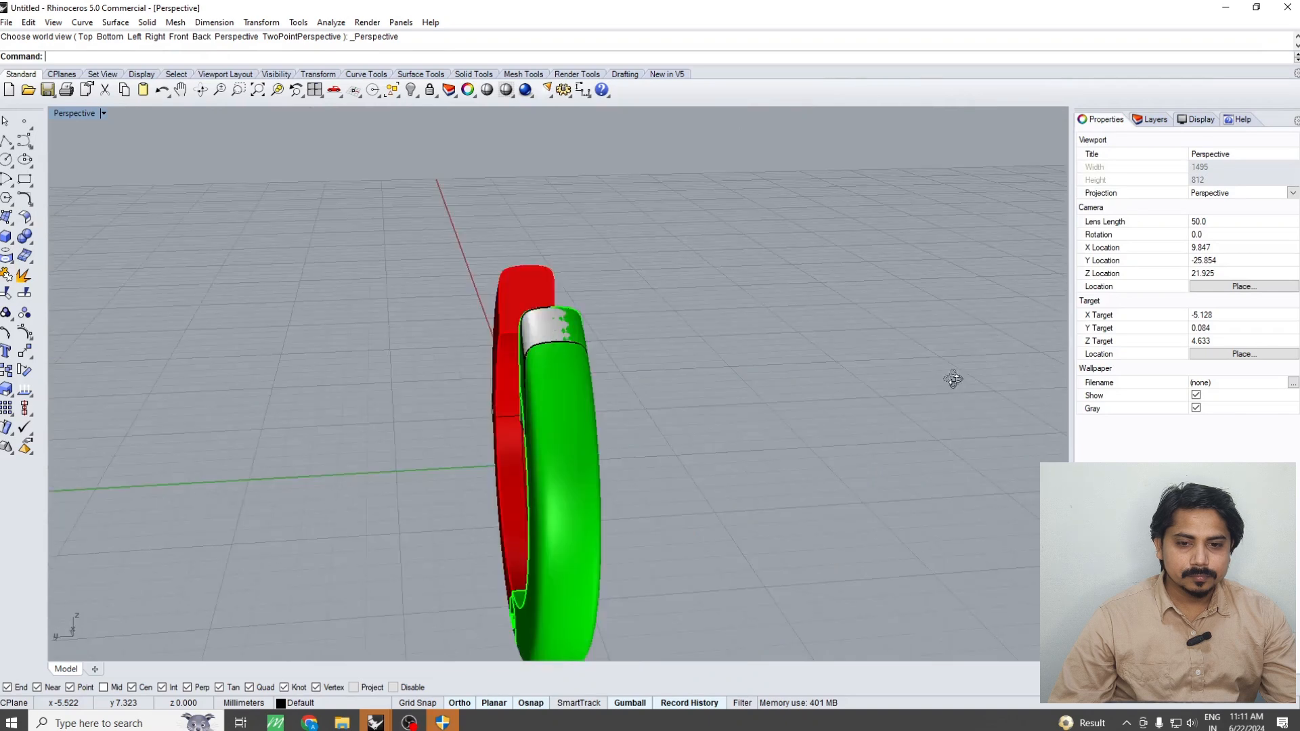
right_click_drag(1037, 379, 840, 390)
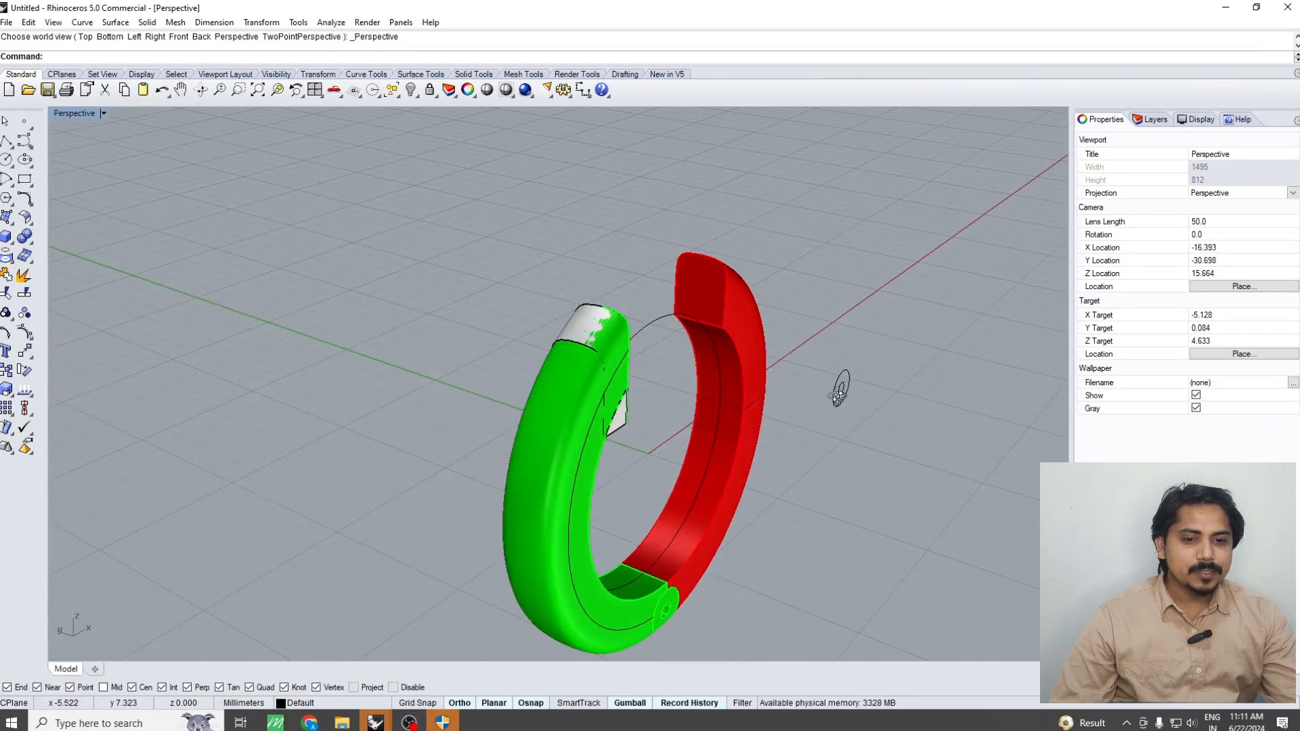
key("ctrl+F2")
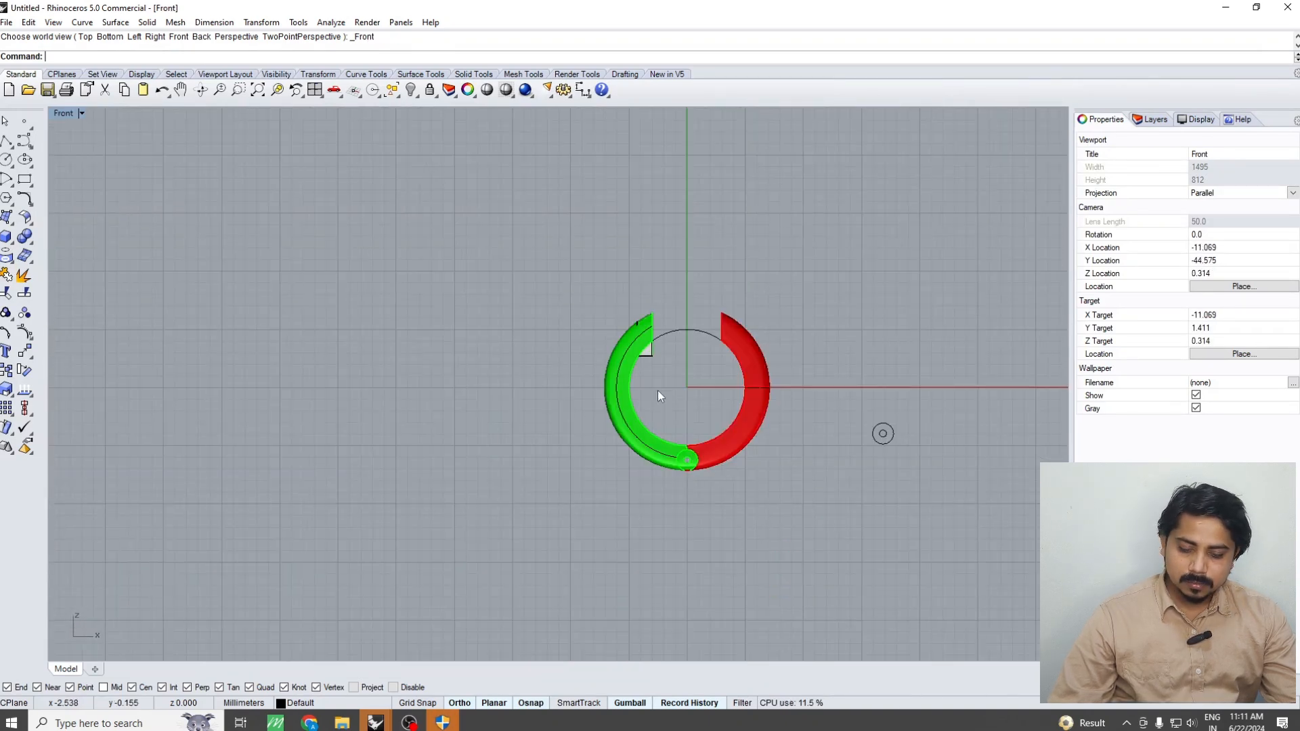
type("Zoom")
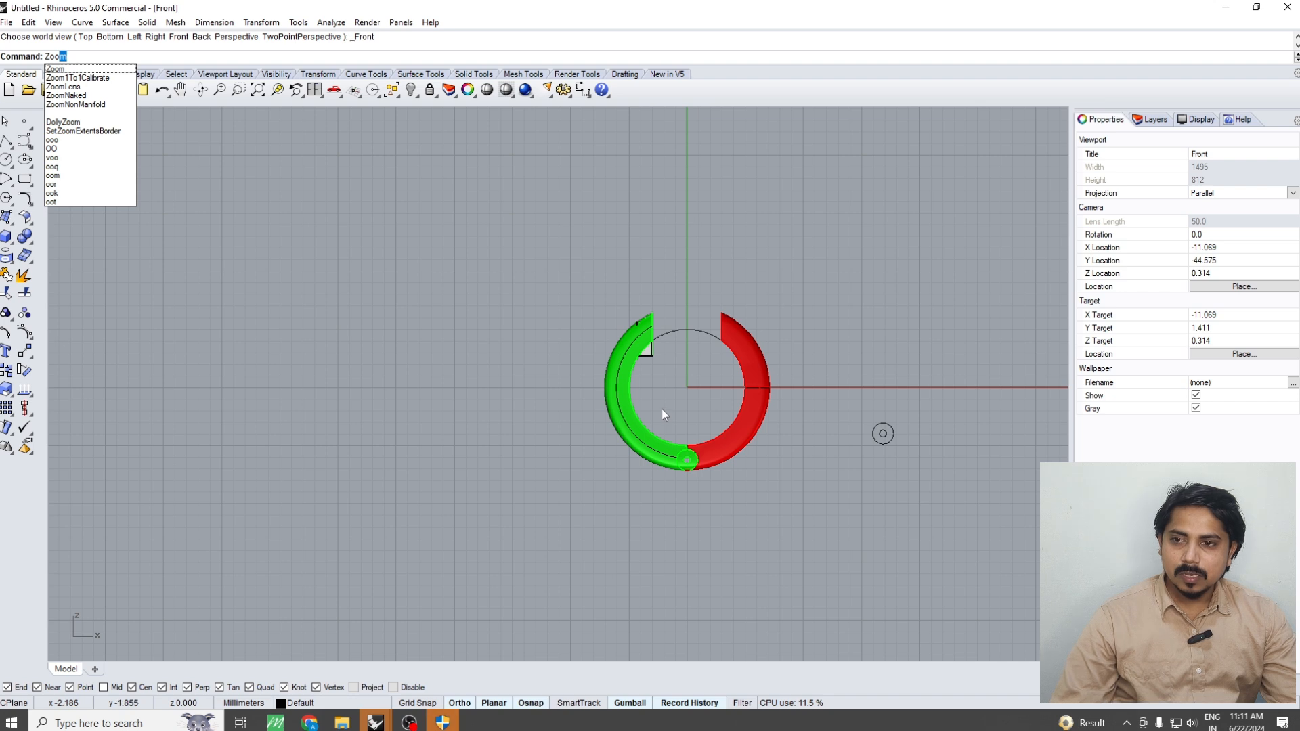
key("Return")
left_click(313, 57)
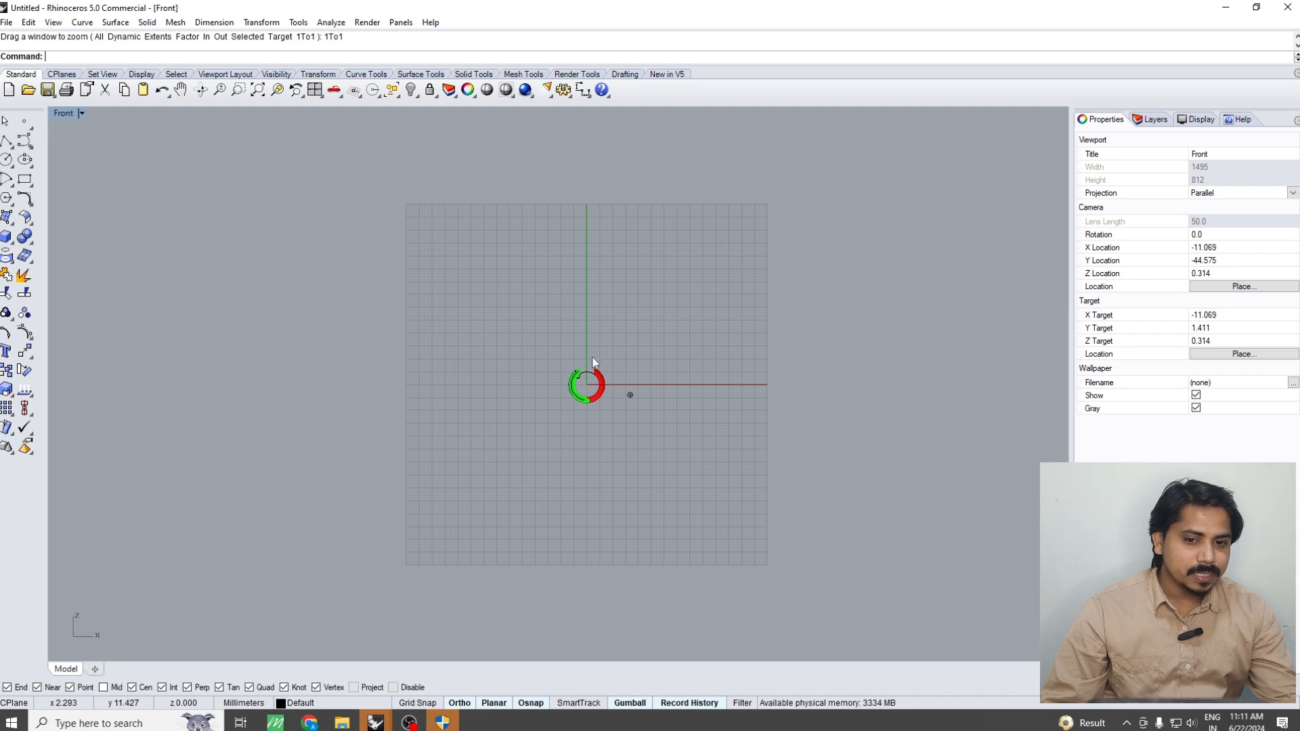
Examine how the end block fits the green half's open end in the perspective, side, front and top views
scroll(555, 369, "up", 6)
scroll(585, 376, "up", 8)
right_click_drag(586, 378, 741, 485)
key("F4")
scroll(741, 485, "up", 15)
scroll(740, 485, "down", 5)
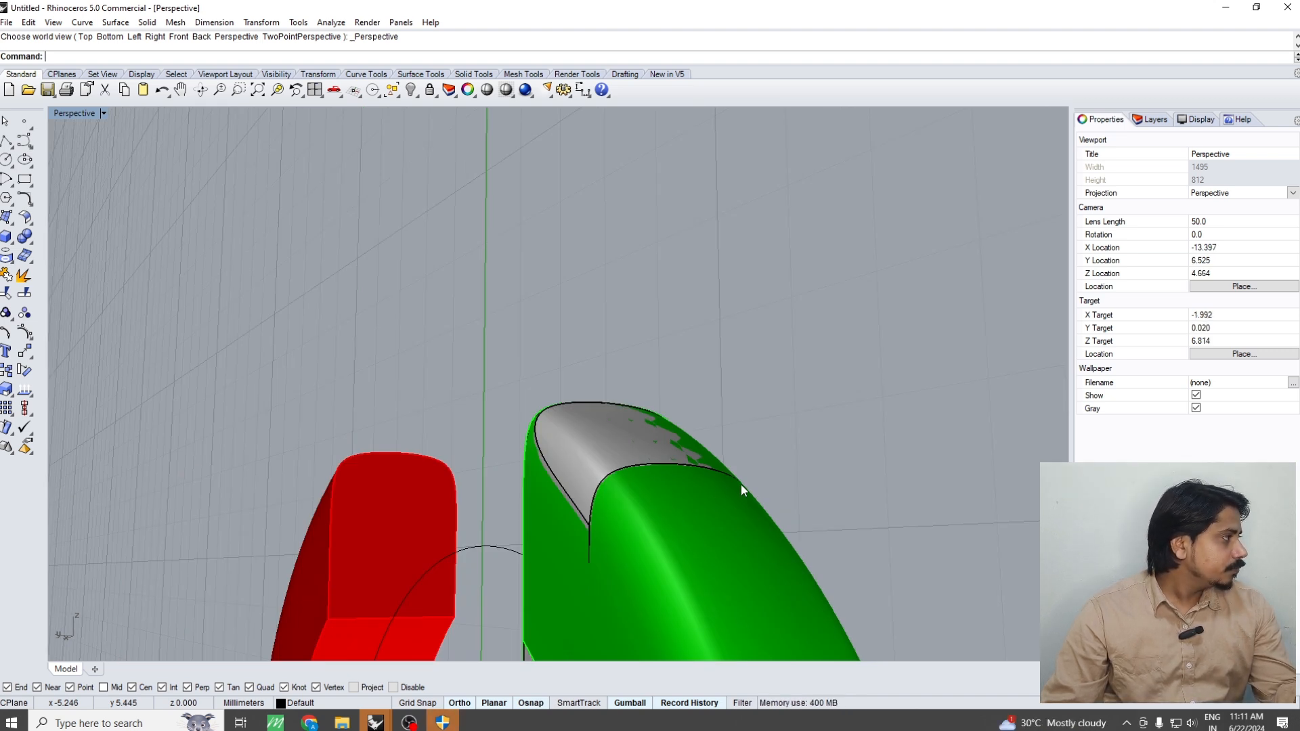
key("ctrl+F3")
scroll(637, 377, "down", 8)
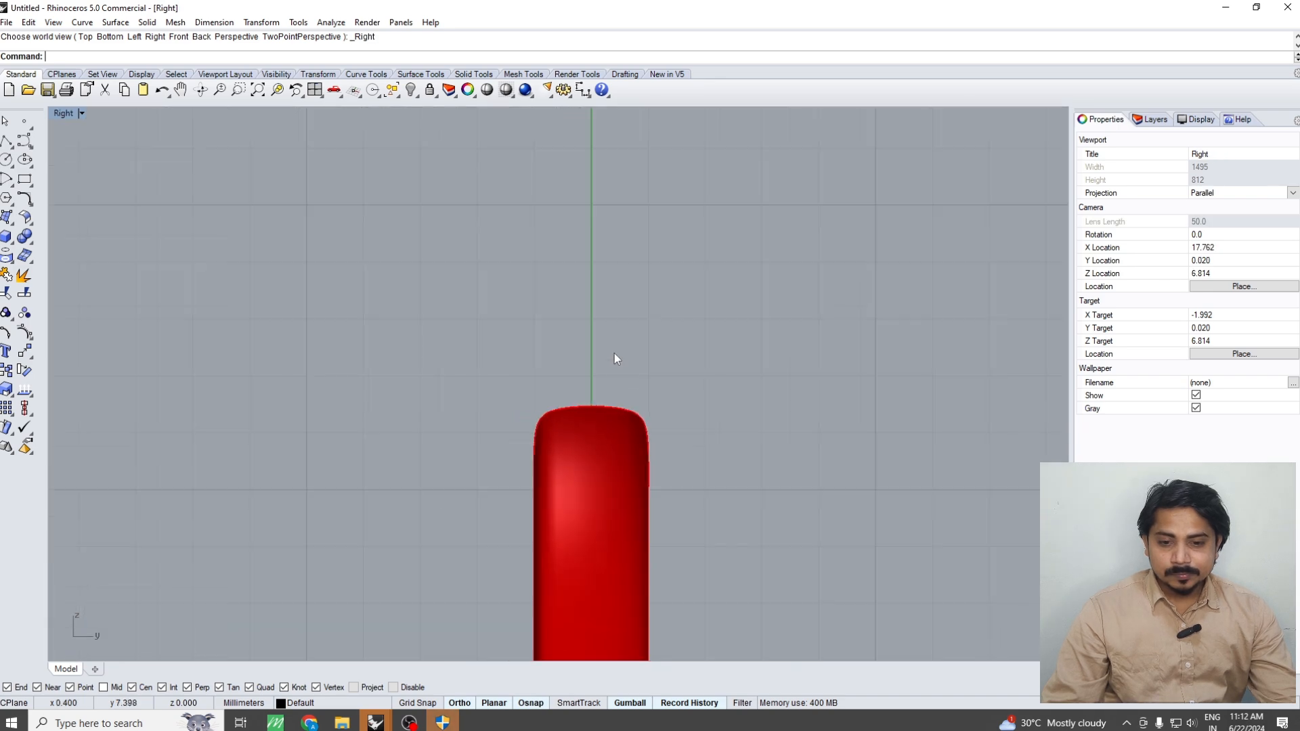
right_click_drag(624, 419, 575, 366)
key("ctrl+F2")
key("ctrl+F3")
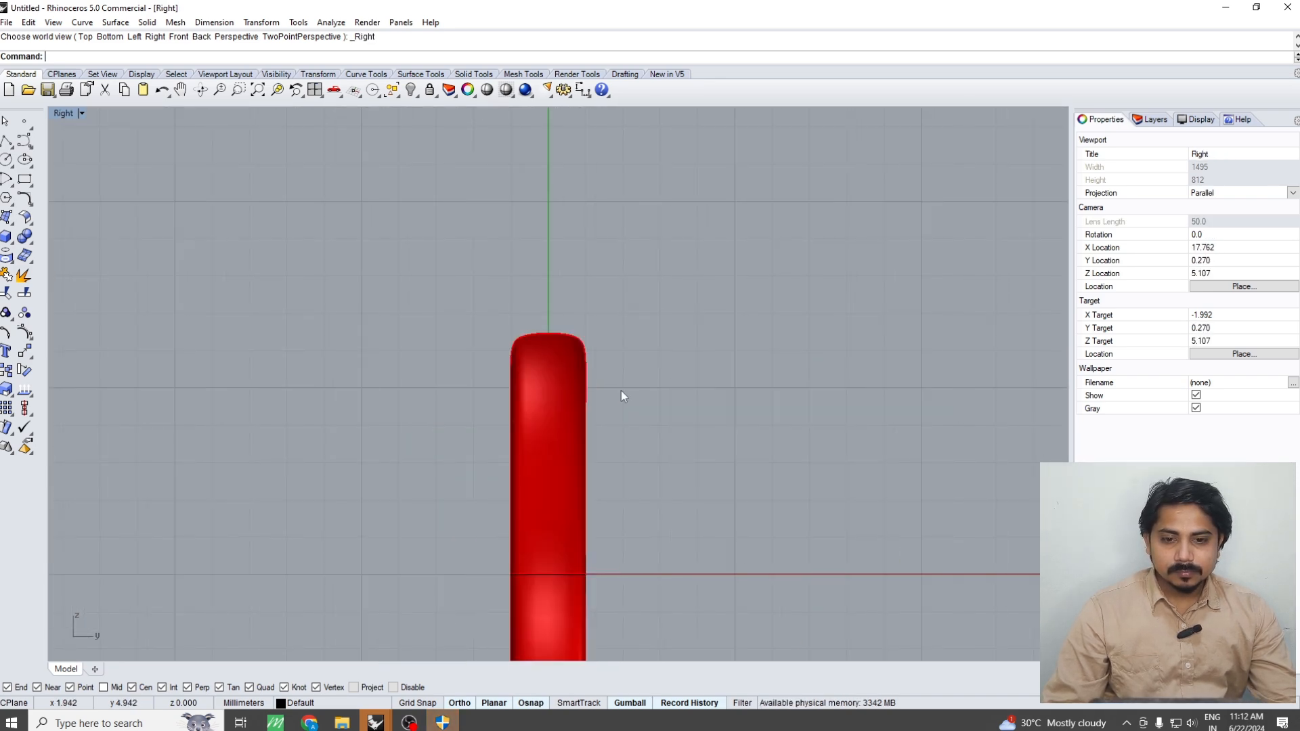
key("ctrl+F2")
key("ctrl+F1")
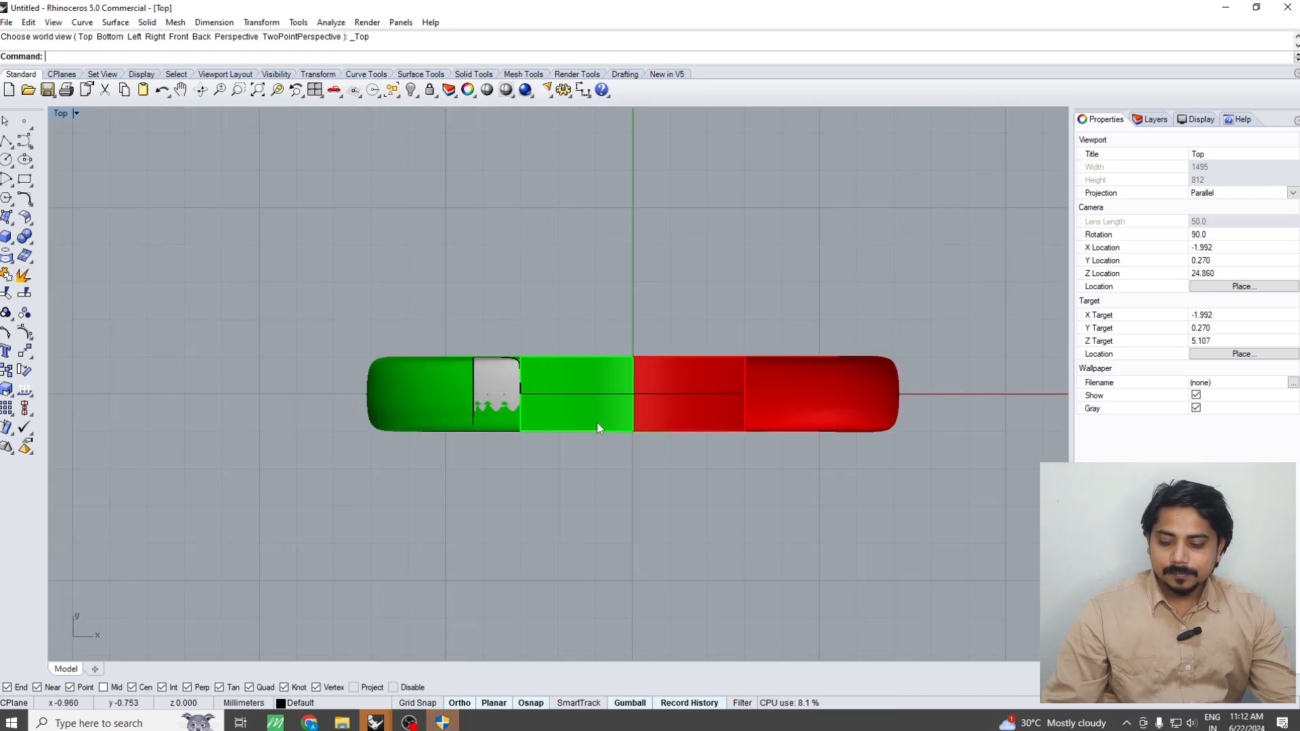
key("ctrl+F4")
scroll(506, 455, "up", 3)
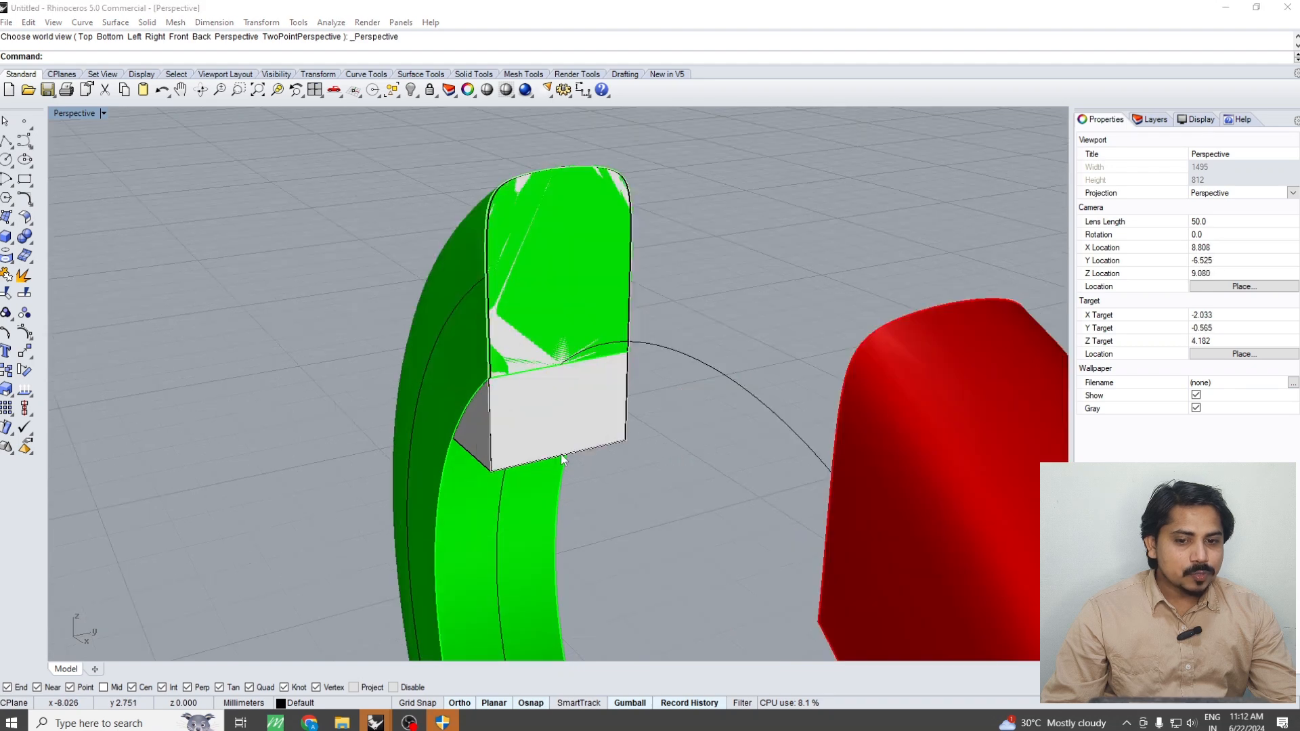
Try a 0.3 mm edge fillet on the end block's two lower edges, and undo the fillet
left_click(555, 426)
right_click_drag(556, 427, 444, 465)
key("Escape")
type("f")
key("Return")
type(".3")
key("Return")
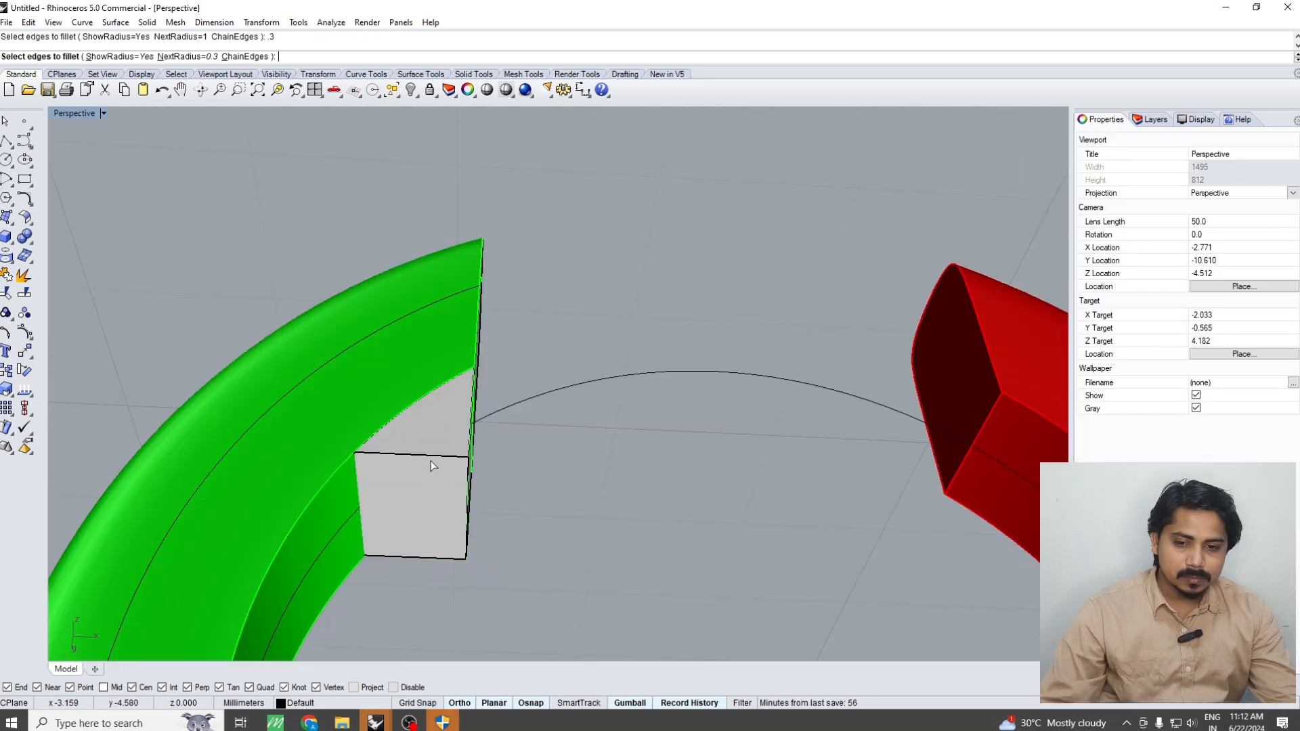
left_click(440, 456)
left_click(416, 557)
key("Return")
key("Return")
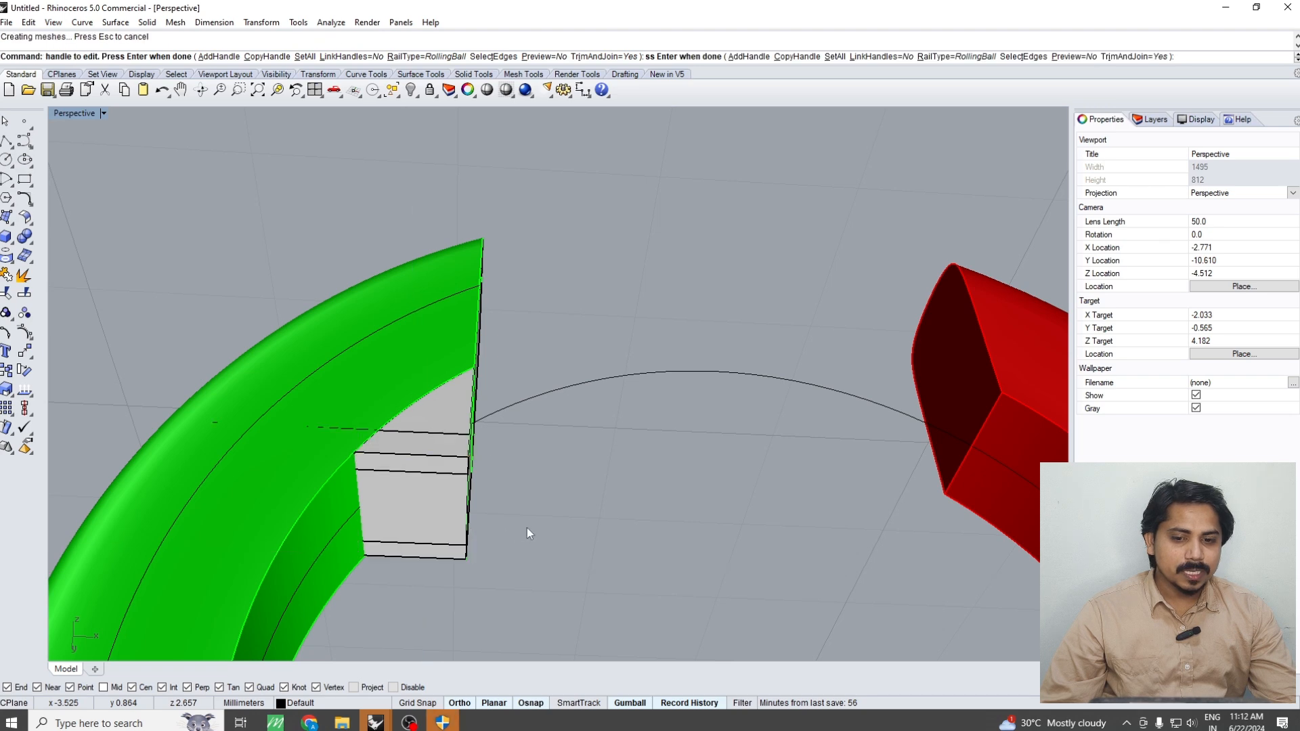
key("ctrl+z")
Try to move the end block out of the green half along X, examine its lower edge up close, and undo the move
mouse_move(527, 527)
right_mouse_down()
mouse_move(468, 566)
mouse_move(474, 498)
mouse_move(507, 496)
mouse_move(552, 529)
right_mouse_up()
left_click(471, 520)
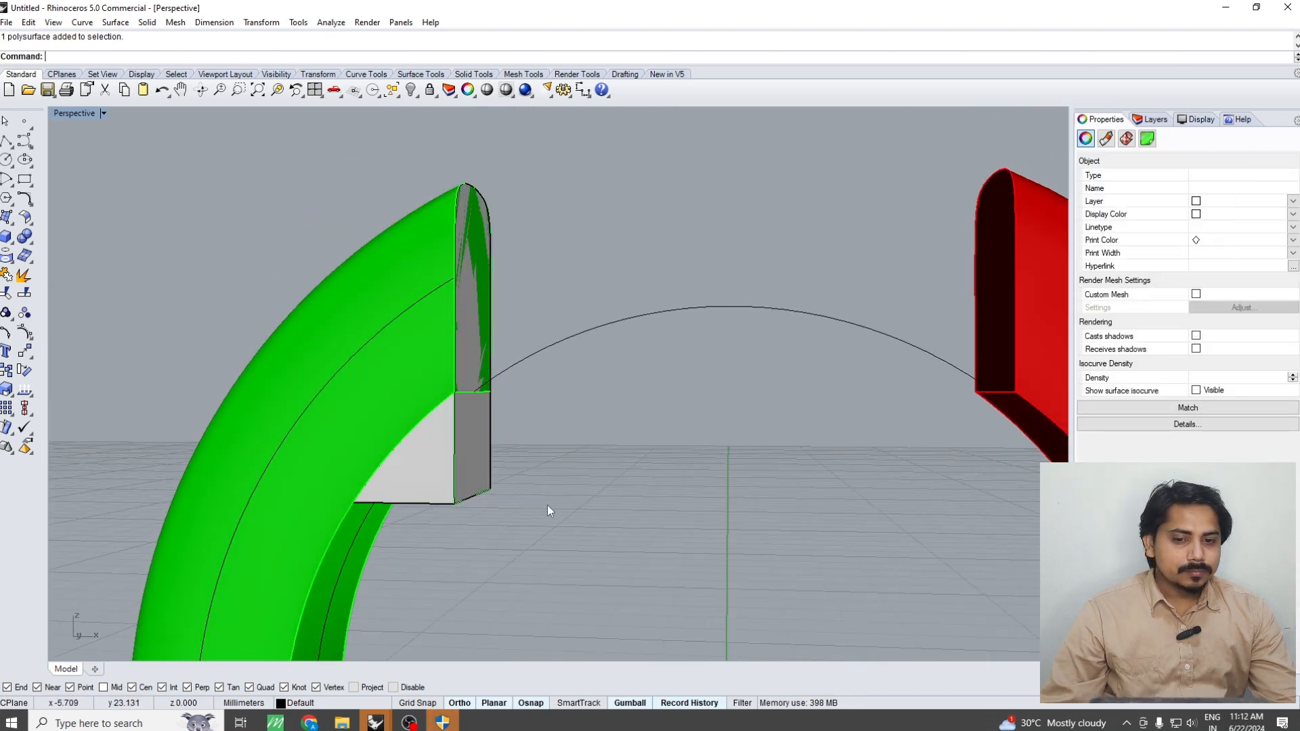
scroll(547, 505, "down", 3)
scroll(567, 538, "up", 3)
left_click(489, 469)
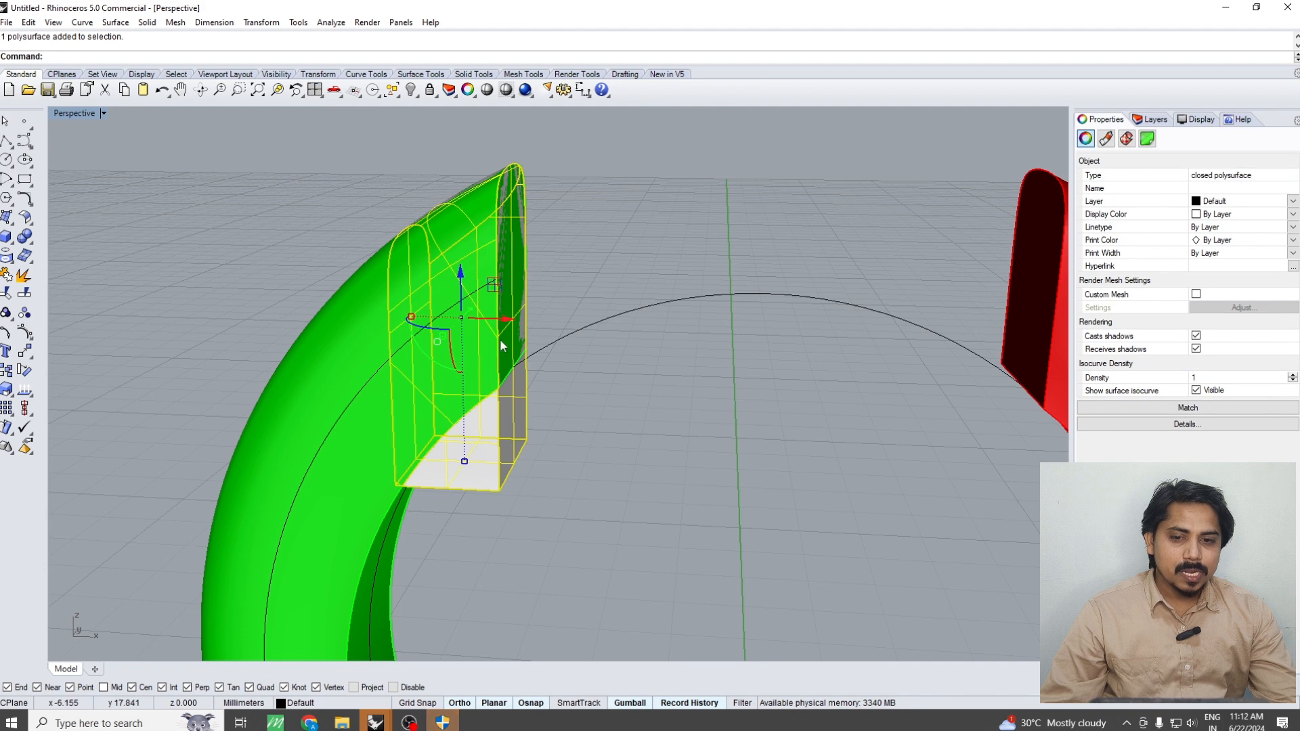
left_click_drag(508, 321, 729, 498)
left_click(740, 563)
right_click_drag(741, 563, 685, 468)
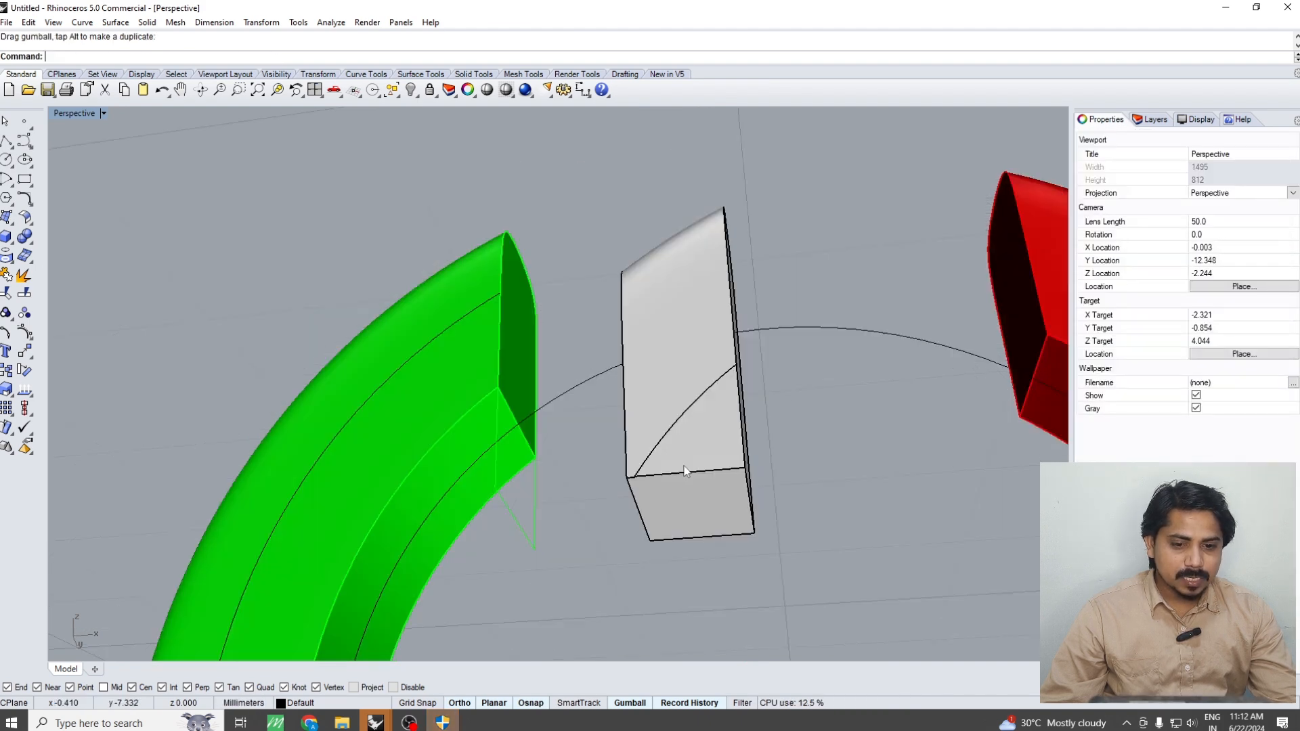
scroll(683, 467, "up", 6)
scroll(558, 416, "up", 3)
scroll(566, 415, "up", 3)
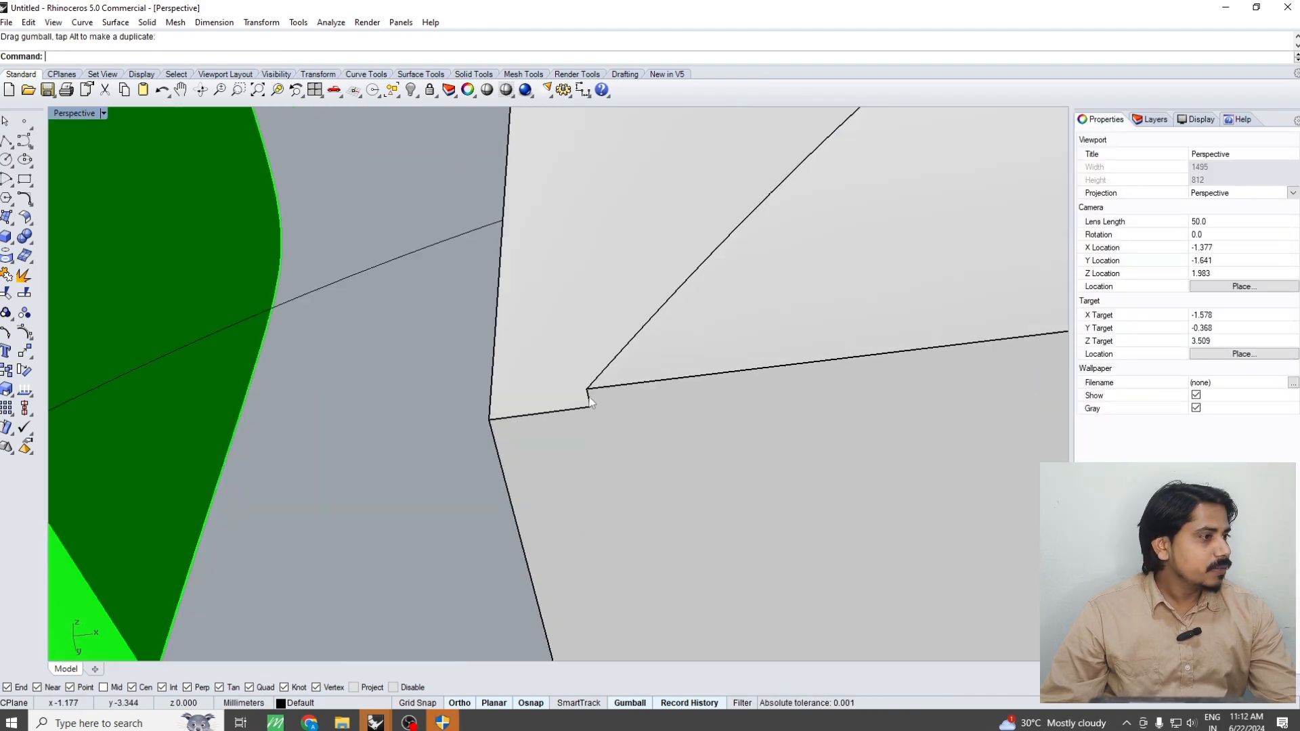
scroll(589, 402, "down", 8)
key("ctrl+z")
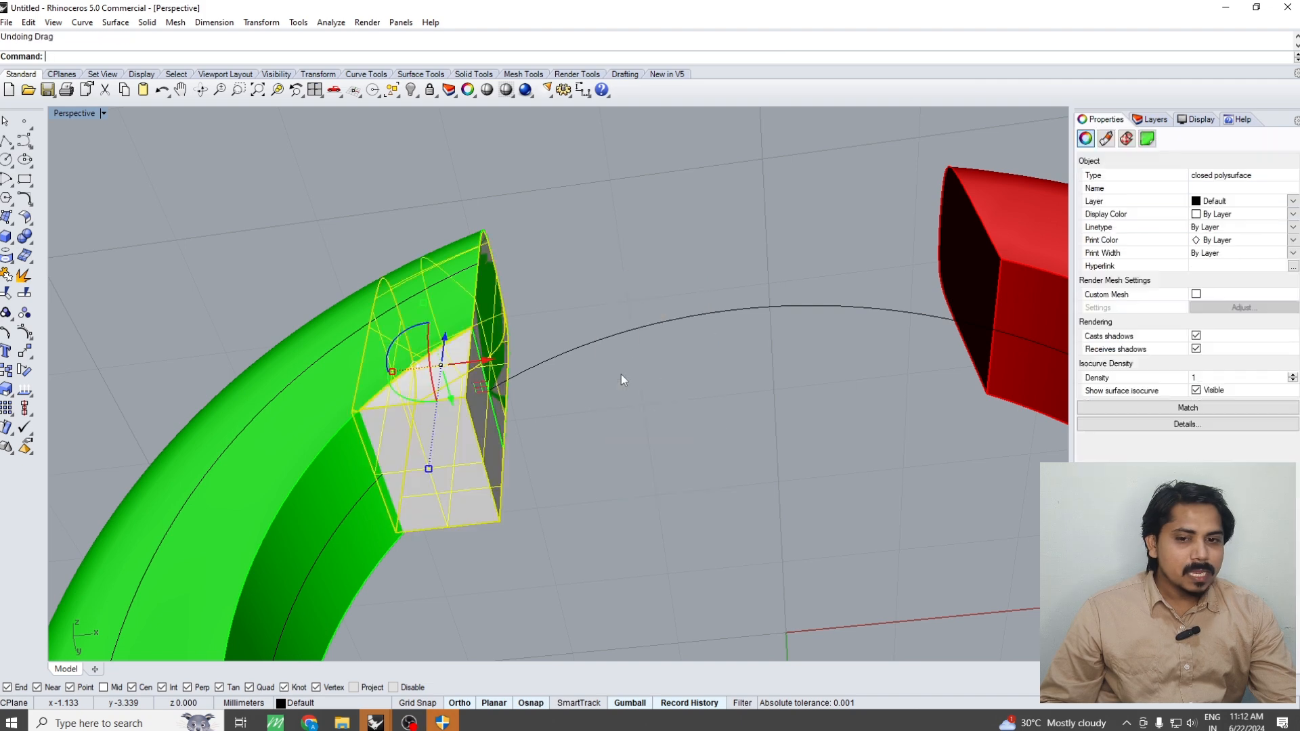
left_click(615, 455)
scroll(616, 455, "down", 2)
right_click_drag(615, 455, 587, 478)
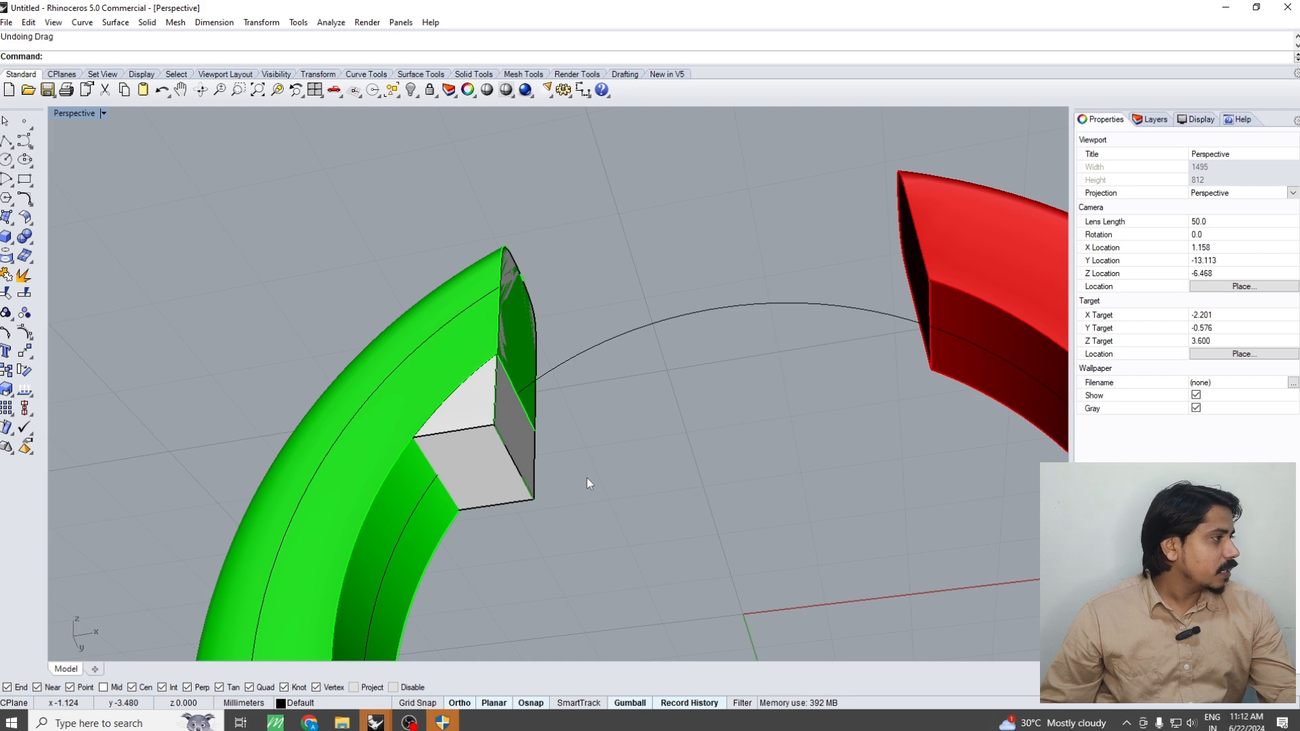
Undo the end block's earlier edits, going back past the move and the OffsetSrf operation to the uncut block
key("ctrl+z")
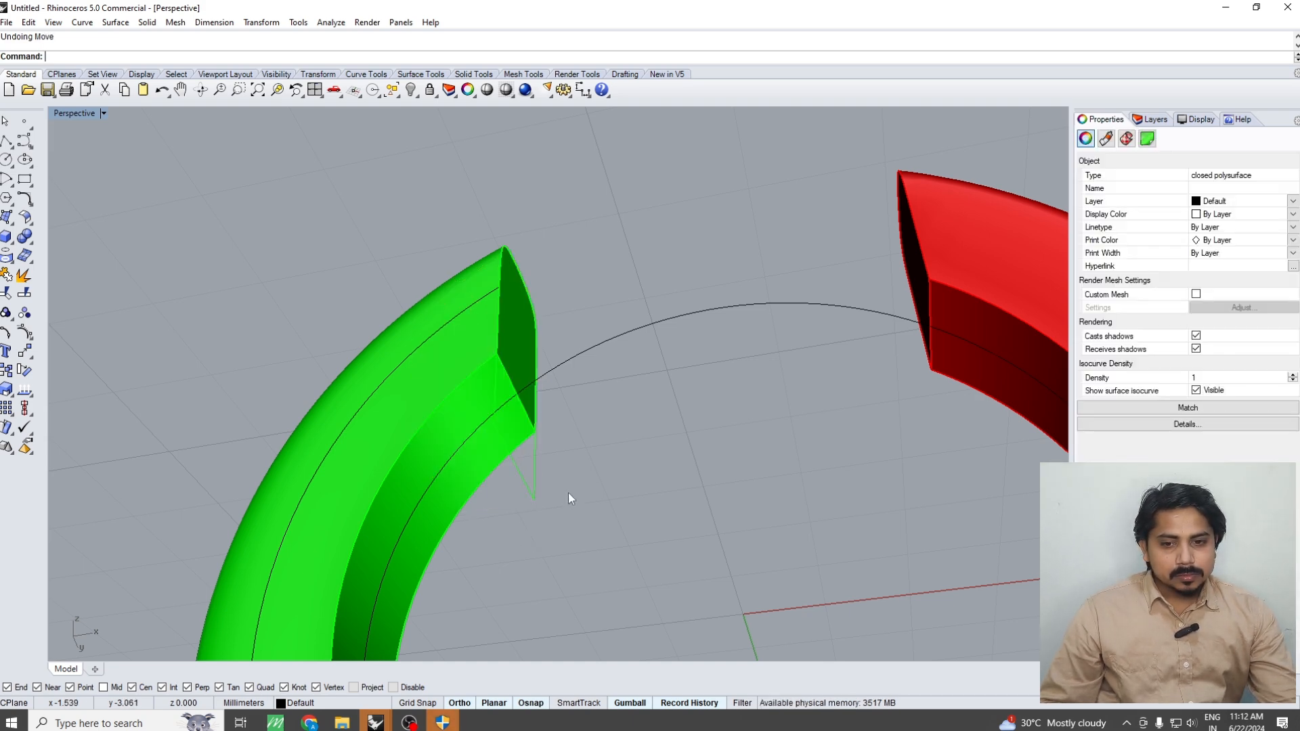
key("ctrl+z")
key("ctrl+z")
key("ctrl+z")
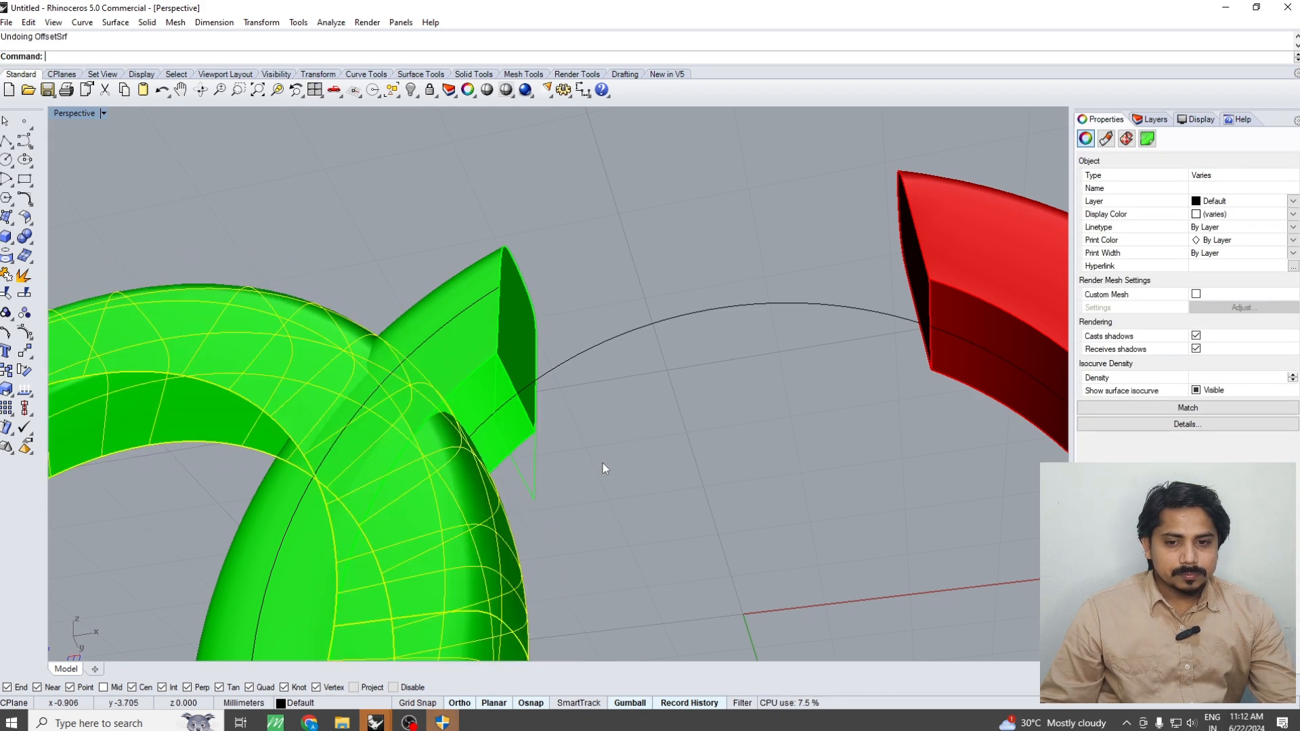
key("ctrl+z")
right_click_drag(653, 481, 520, 493)
scroll(522, 363, "up", 4)
Extrude the curve along the green half's side to both sides in the Top view, by about 3.27 mm
left_click(547, 404)
left_click(547, 403)
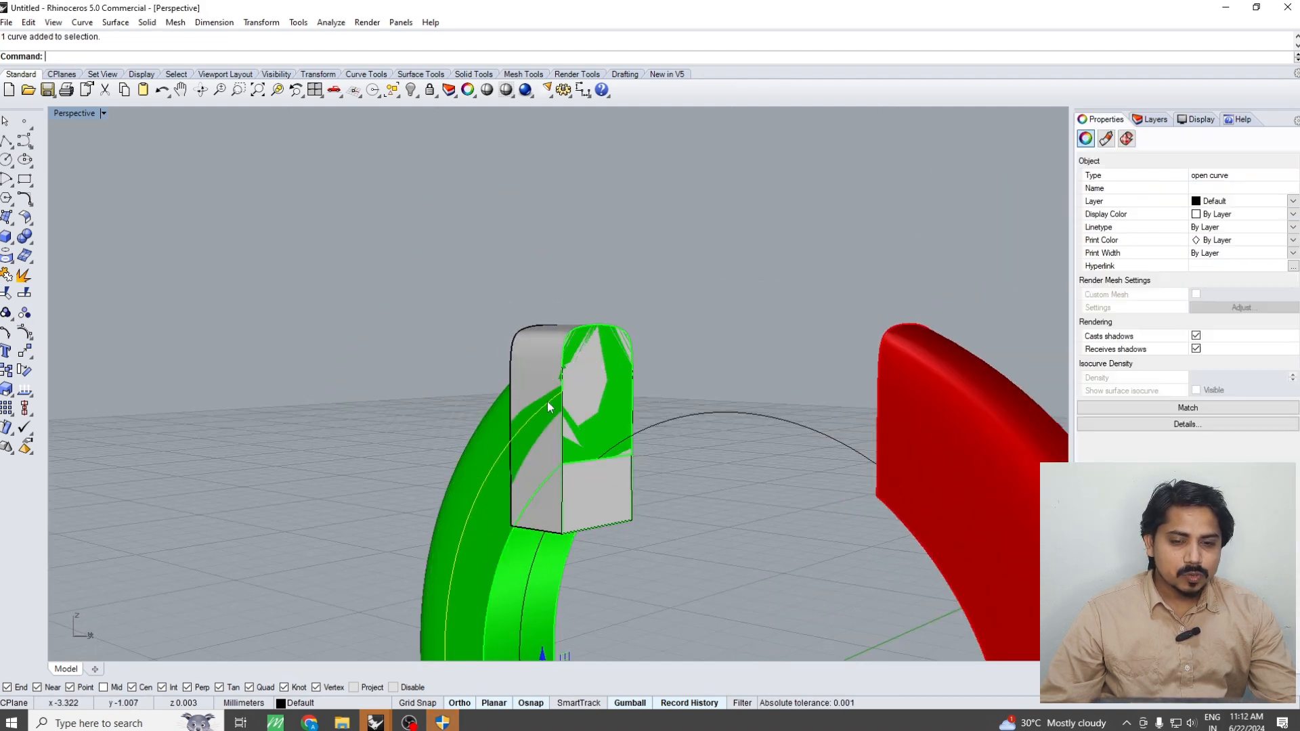
key("ctrl+F1")
scroll(551, 402, "down", 4)
key("F5")
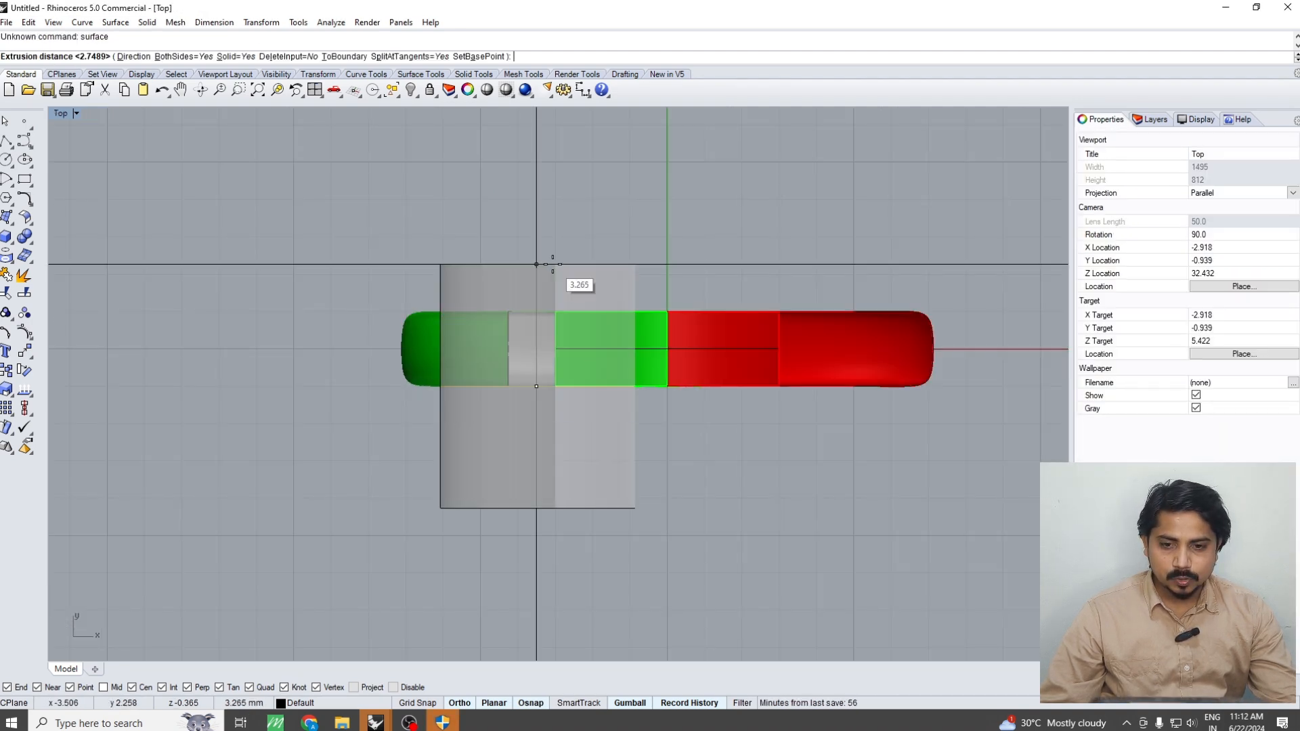
left_click(552, 264)
Cut the end block with the extruded surface, keep only its lower part, and delete the cutting surface
scroll(558, 310, "up", 4)
right_click_drag(554, 335, 541, 376)
key("ctrl+F4")
left_click(507, 325)
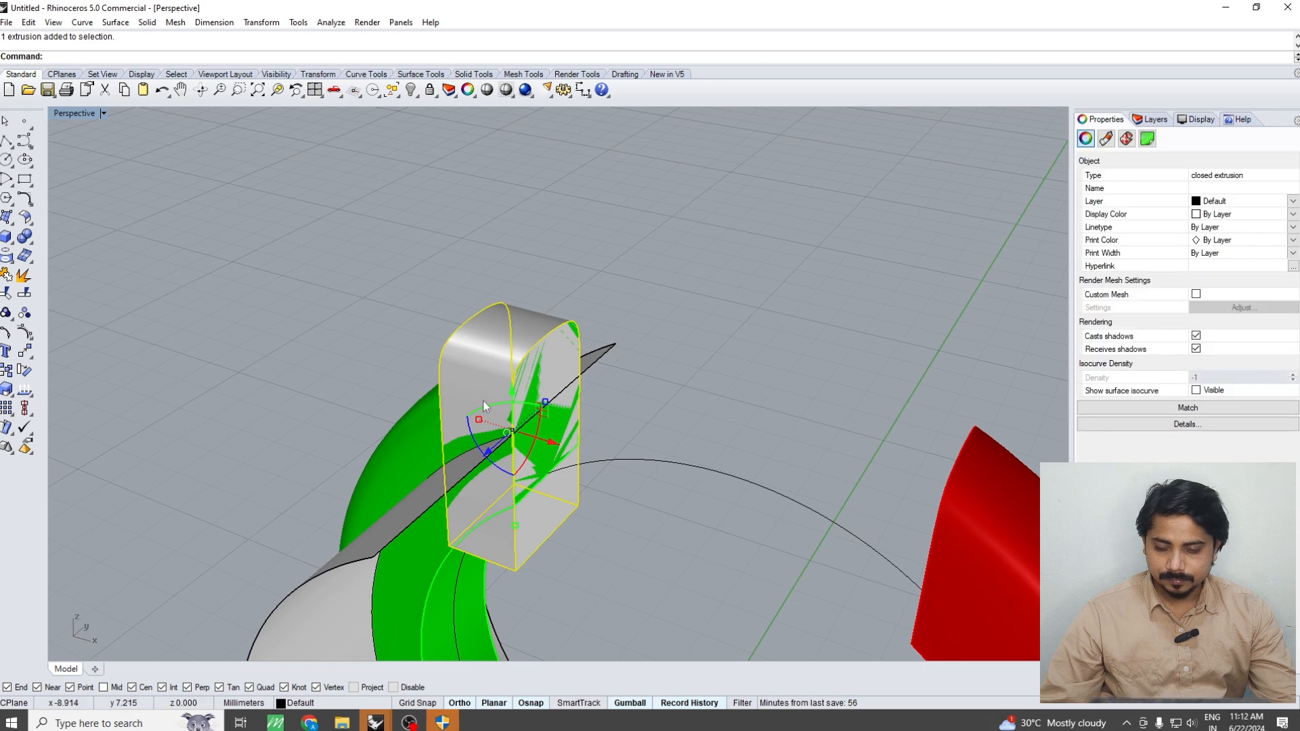
type("bs")
key("space")
left_click(420, 524)
key("space")
left_click(476, 345)
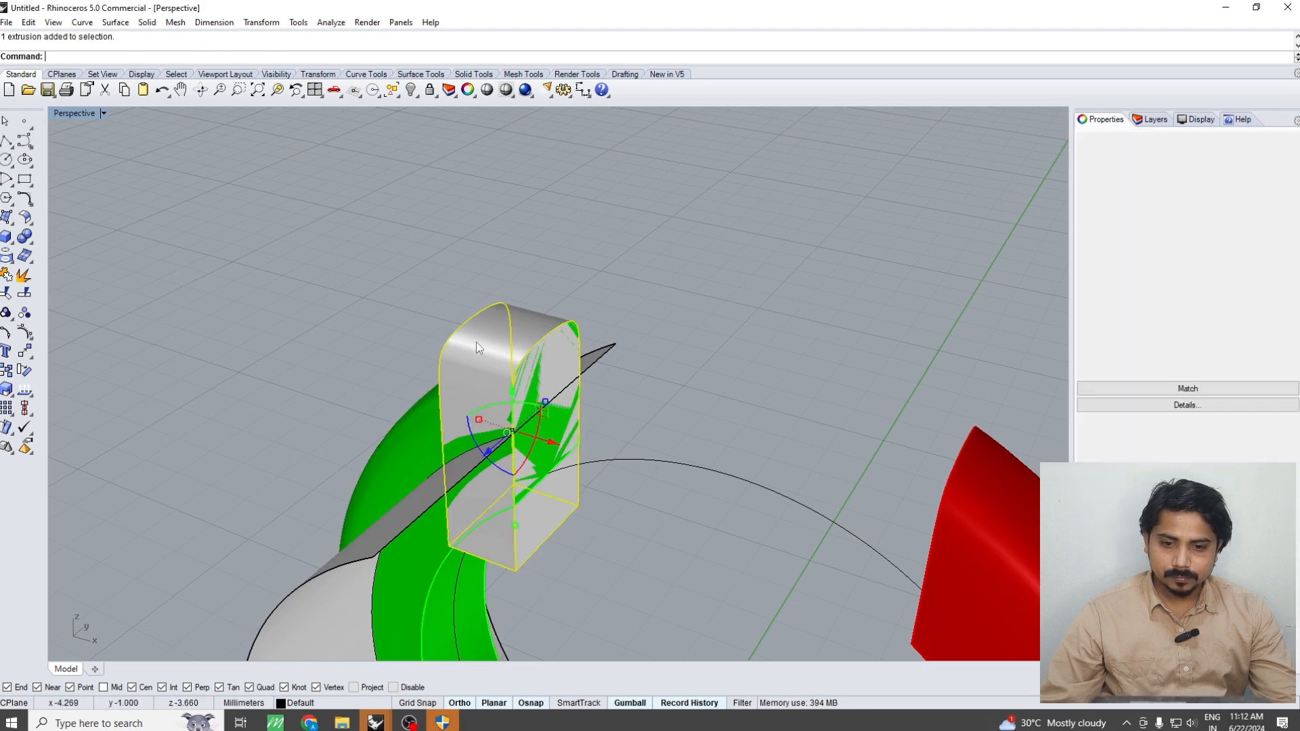
key("space")
left_click(426, 515)
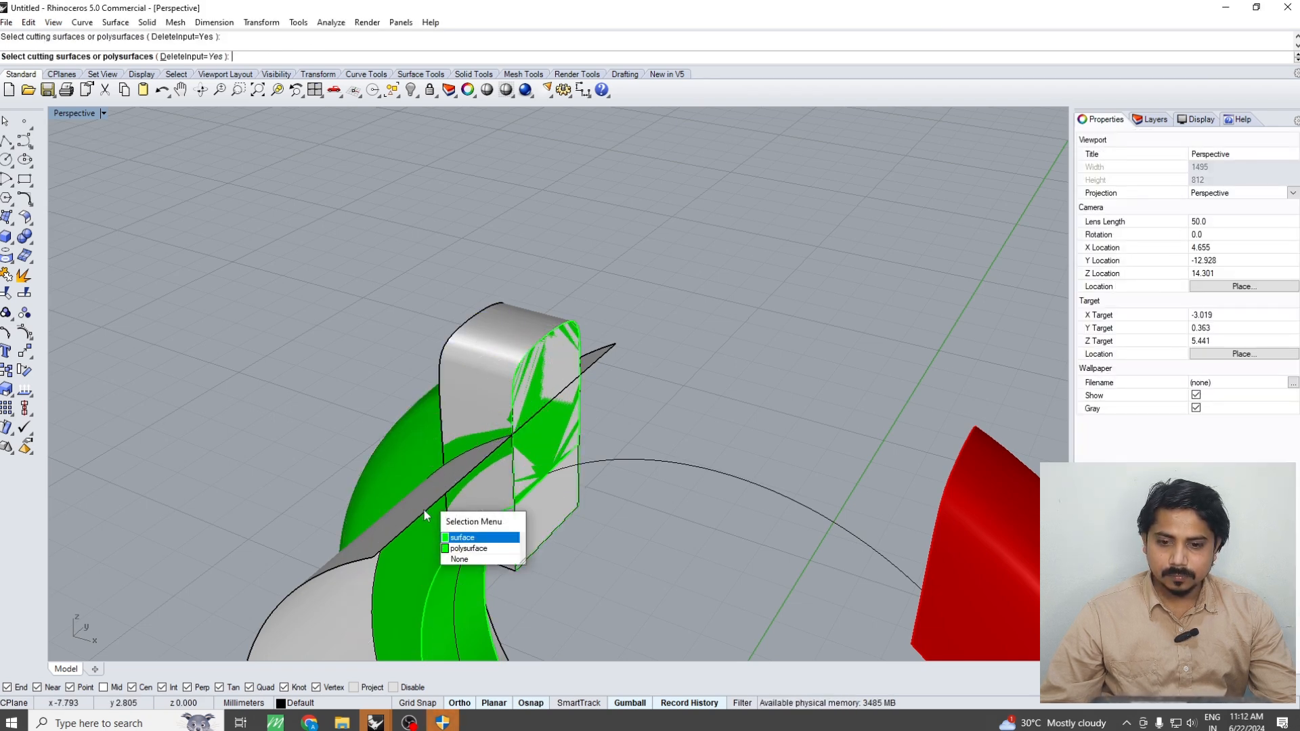
left_click(467, 537)
key("Return")
left_click(448, 471)
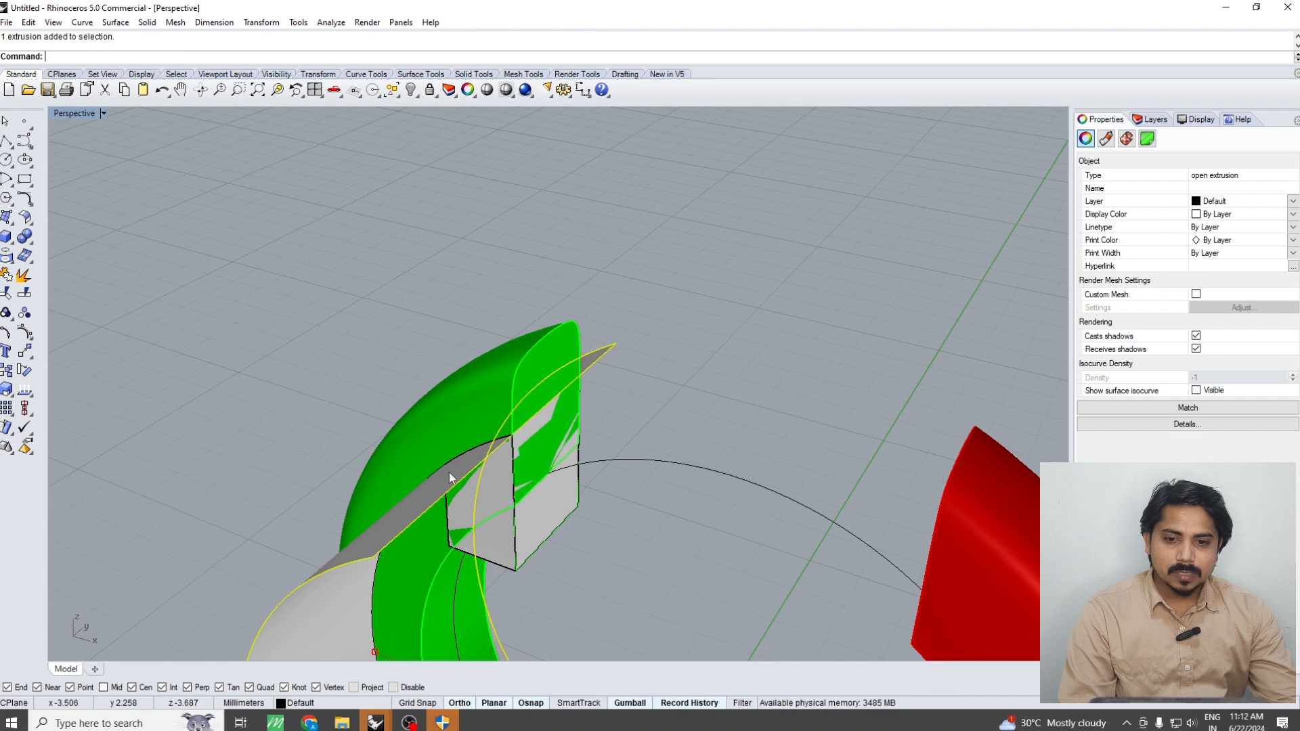
key("Delete")
Fillet the end block's two opposite lower edges with a 0.3 mm radius
scroll(589, 471, "down", 6)
right_click_drag(589, 471, 595, 449)
scroll(595, 450, "up", 6)
type("fe")
key("space")
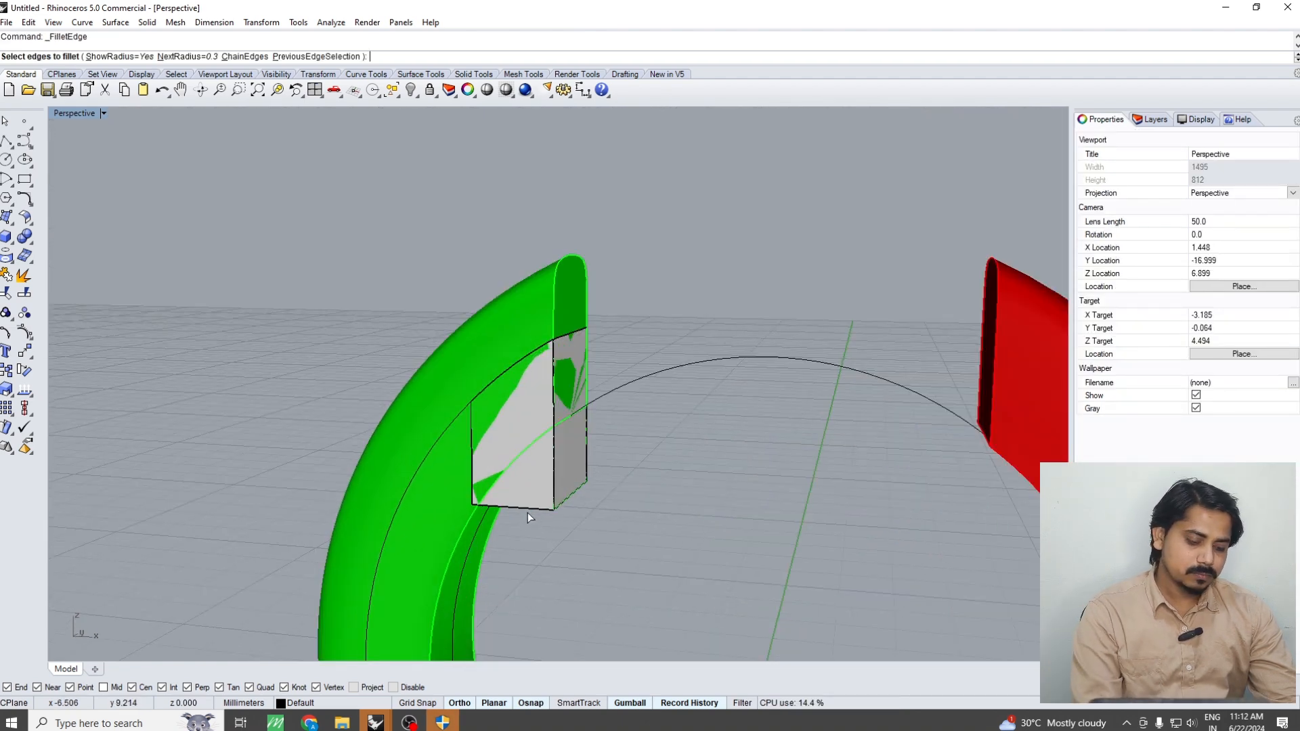
type(".3")
key("space")
left_click(520, 508)
key("space")
key("space")
right_click_drag(648, 497, 792, 499)
key("space")
left_click(557, 515)
key("space")
key("space")
Mirror a copy of the filleted end block across the vertical axis in the Front view, into the red half's open end
type("f")
key("space")
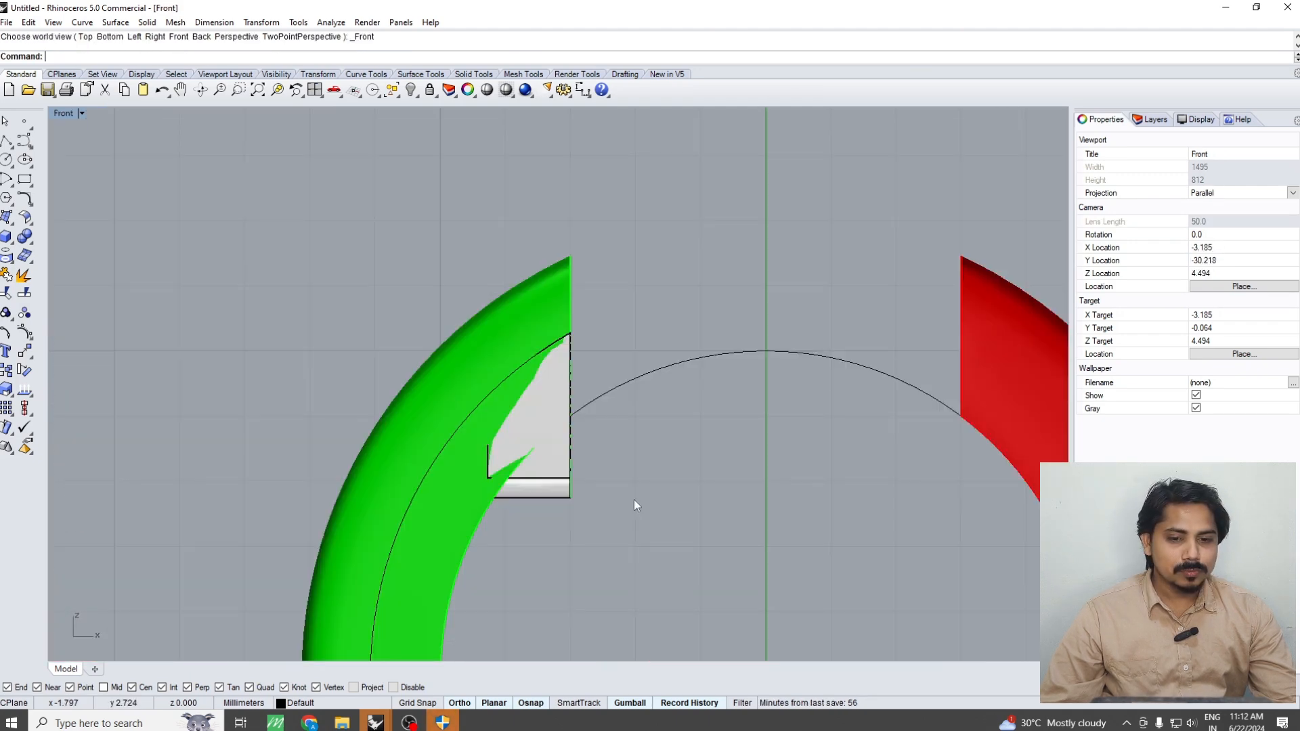
scroll(634, 500, "up", 2)
left_click(549, 451)
scroll(548, 450, "down", 8)
type("mi")
key("space")
right_click_drag(681, 467, 659, 485)
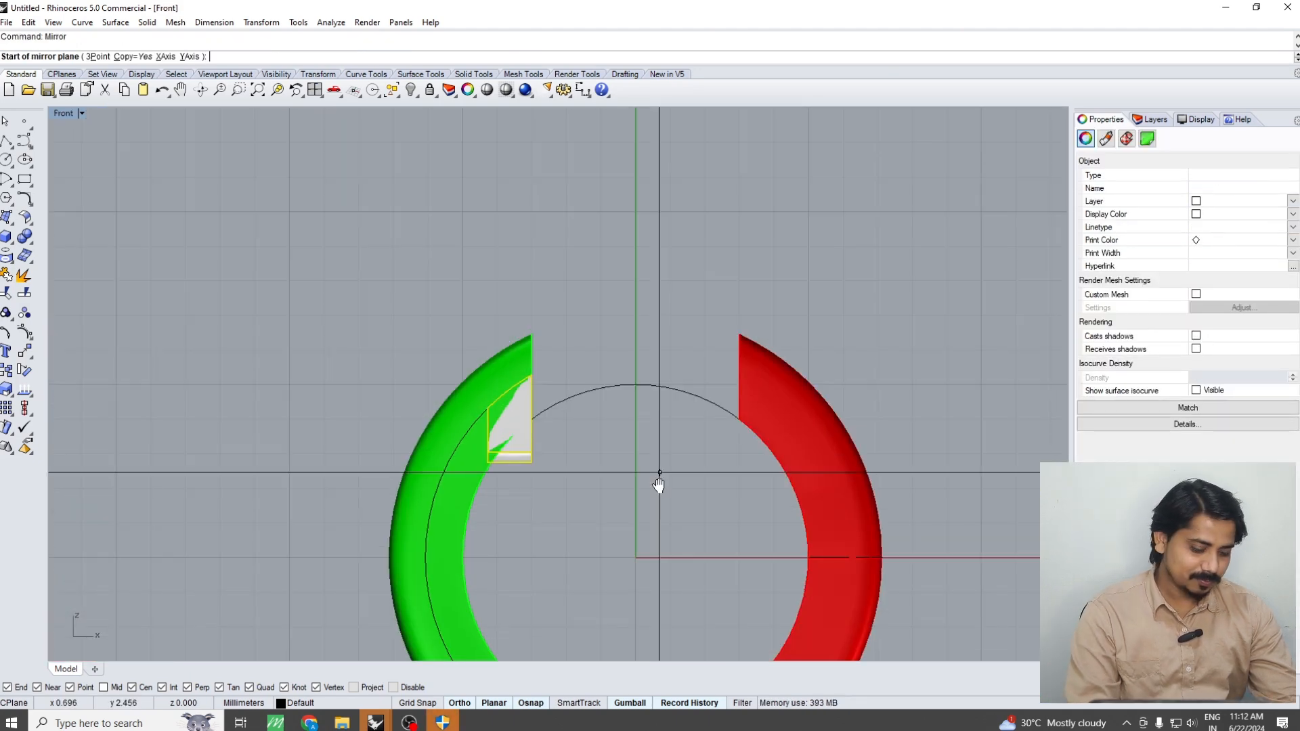
left_click(635, 322)
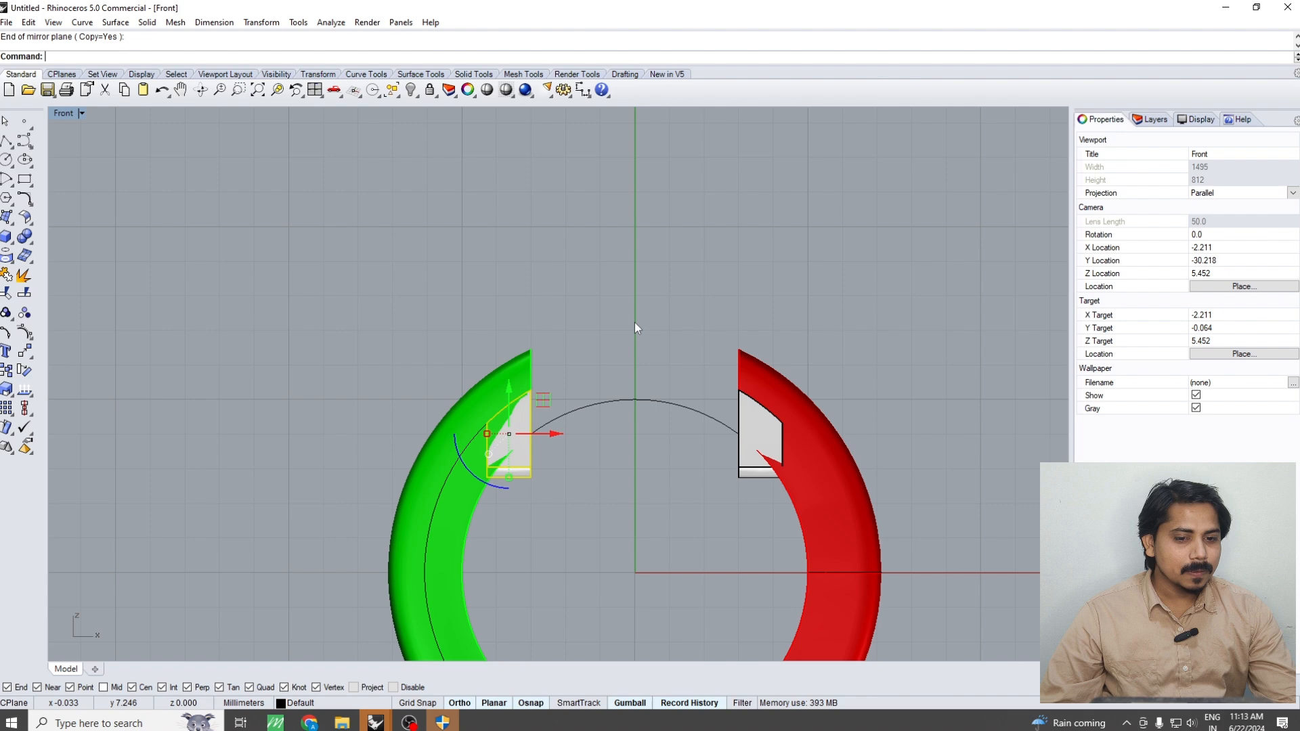
key("Escape")
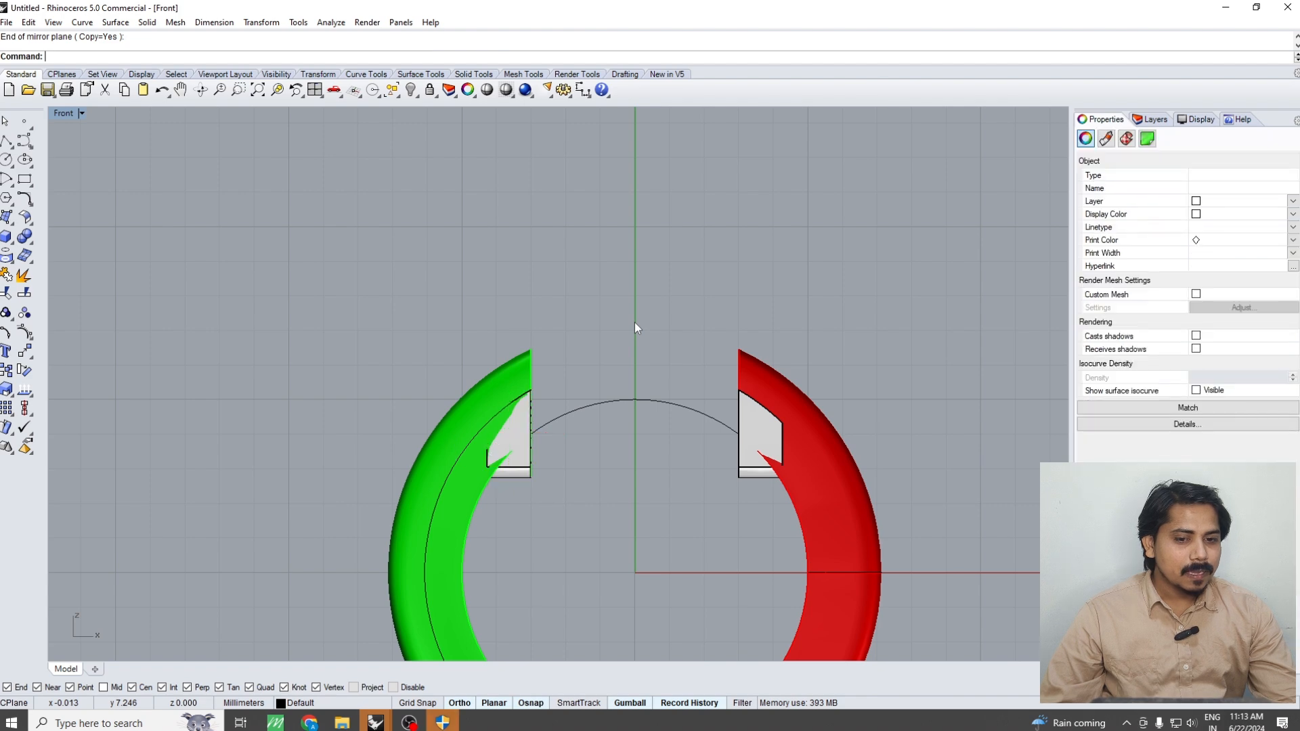
Examine the ring with both end blocks in the top and perspective views
scroll(637, 323, "down", 6)
type("t")
key("space")
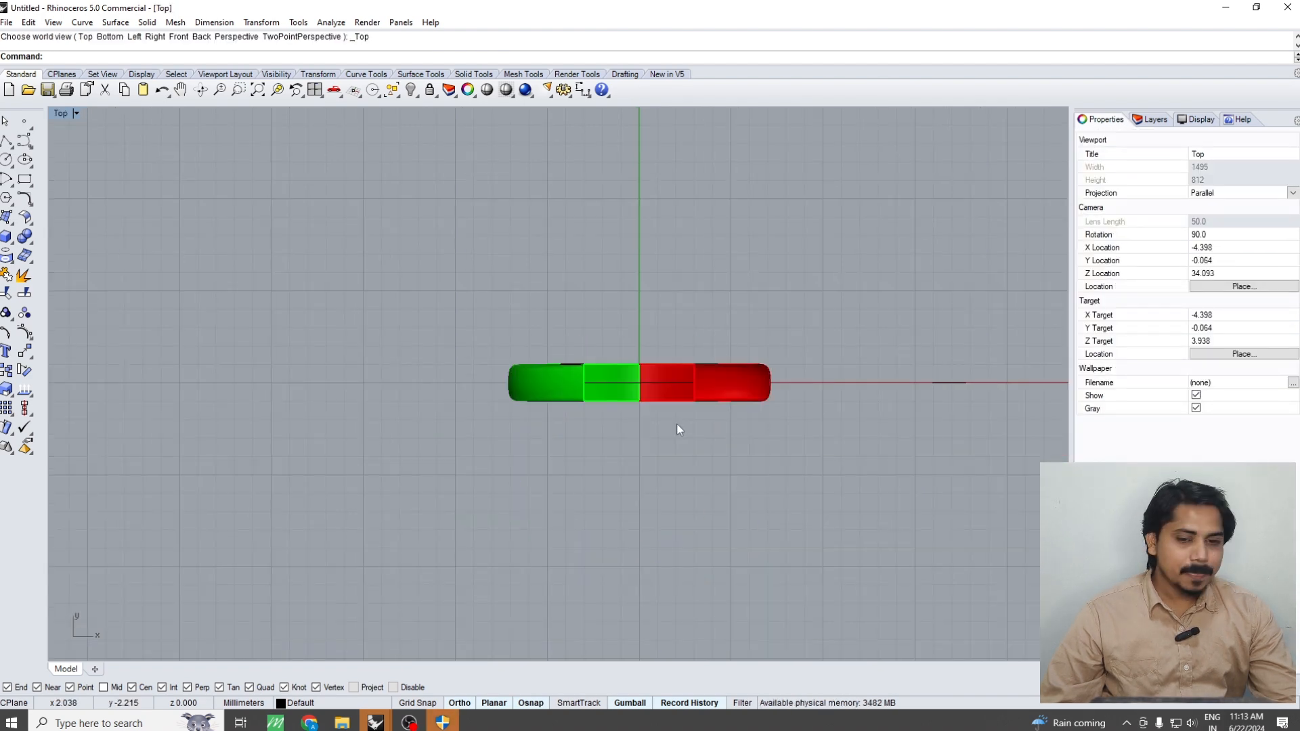
right_click_drag(676, 422, 662, 445)
type("p")
key("space")
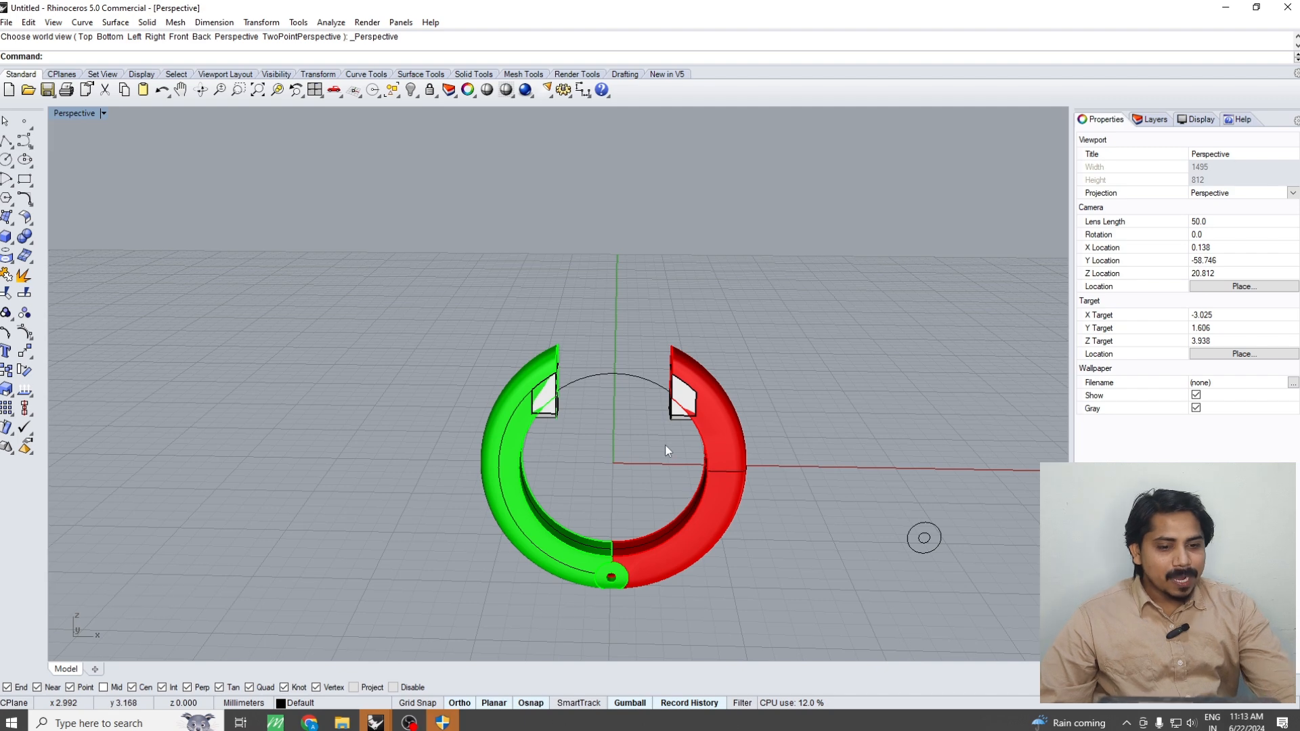
scroll(737, 467, "up", 5)
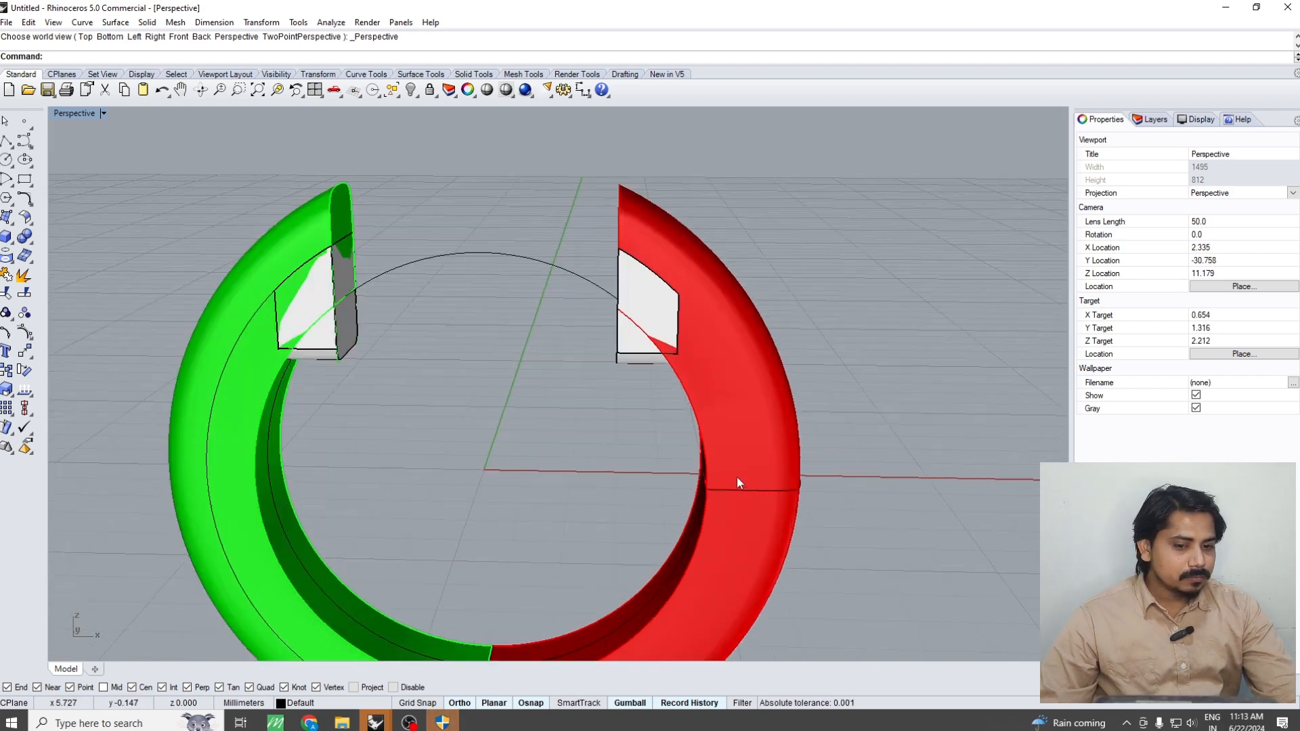
scroll(737, 463, "down", 3)
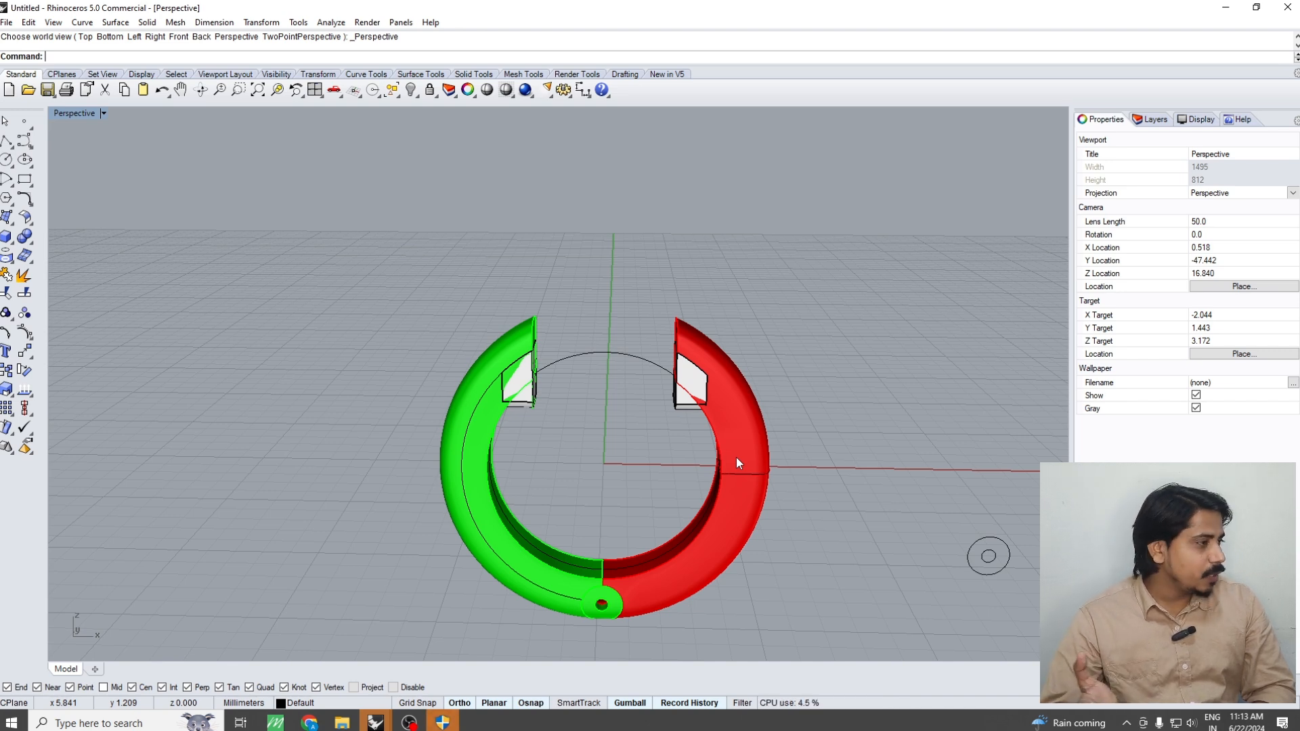
Measure the volume of the whole ring, including its non-closed objects
left_click_drag(856, 322, 529, 454)
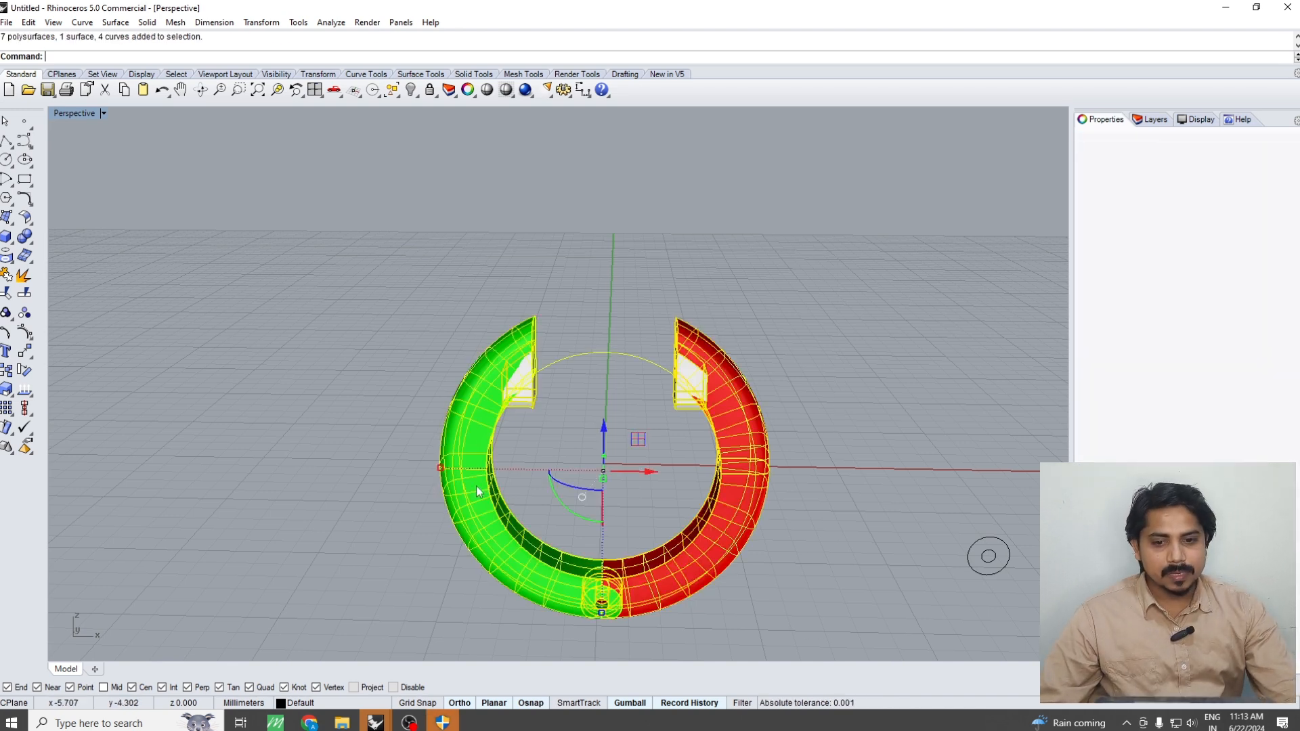
type("Vo")
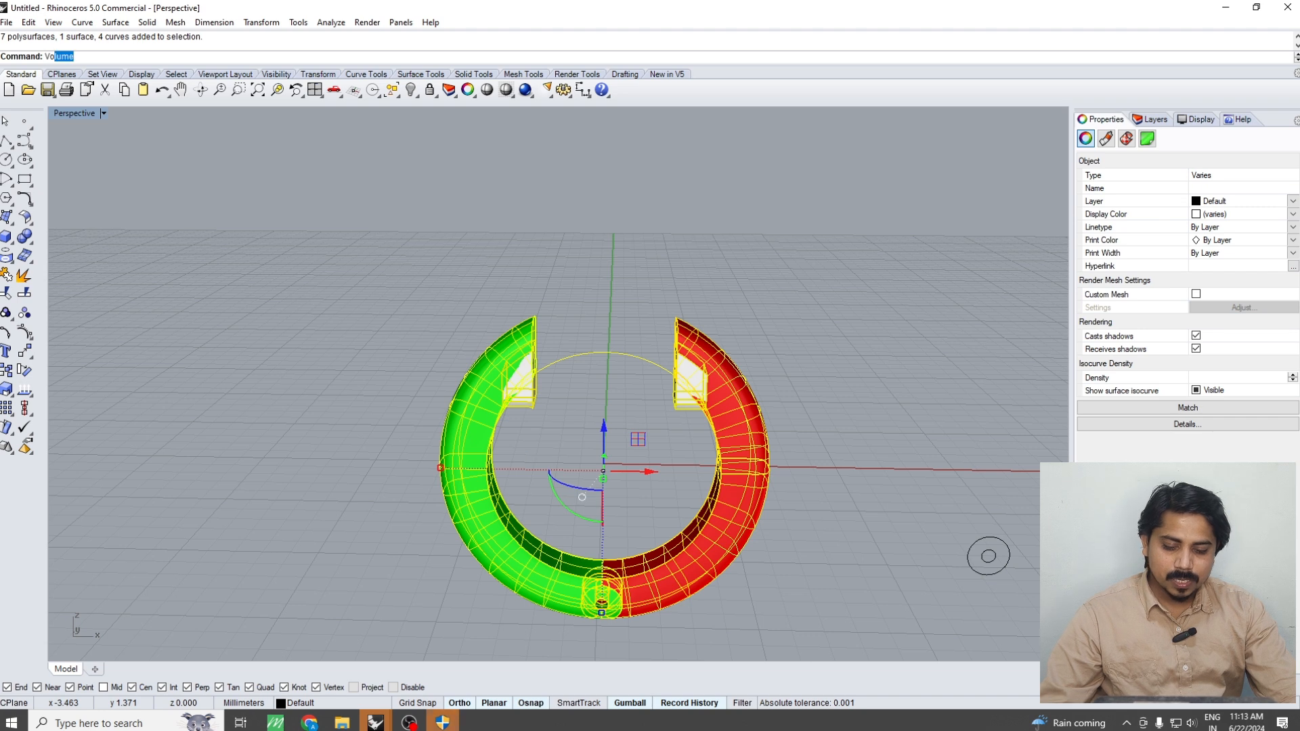
type("ll")
key("BackSpace")
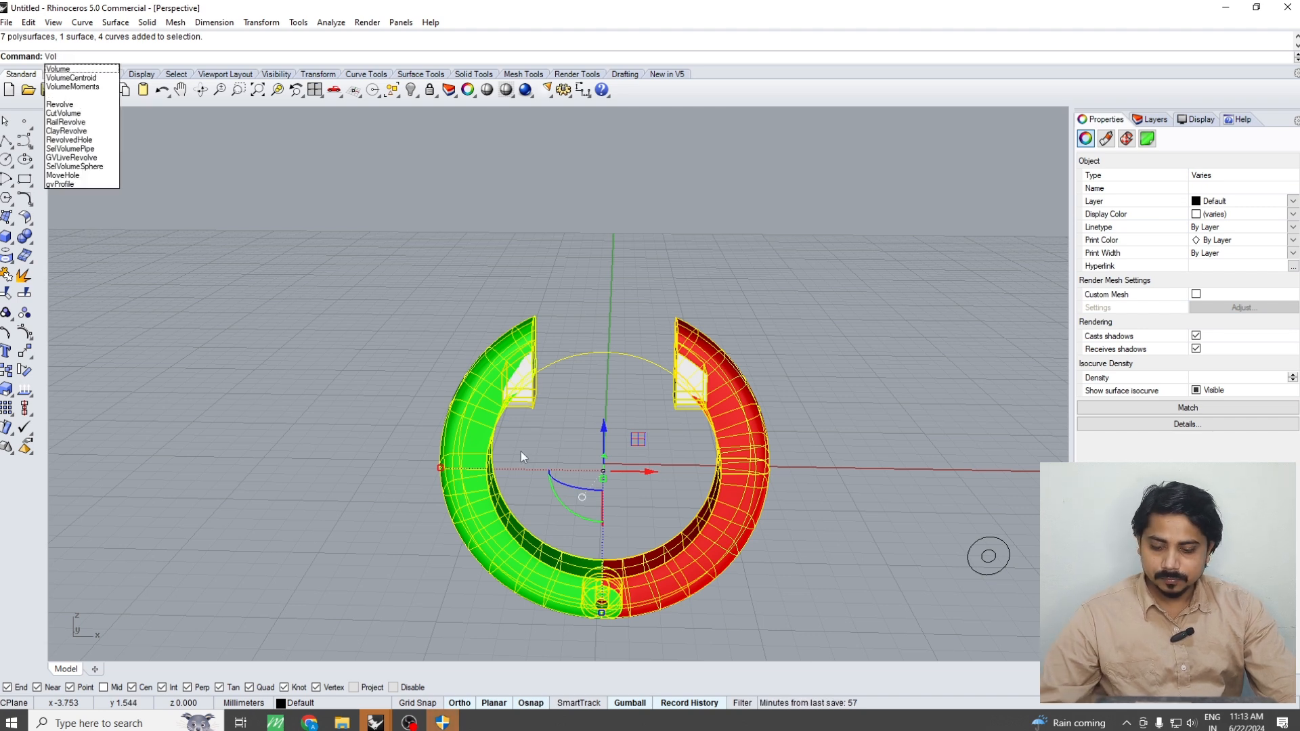
key("Return")
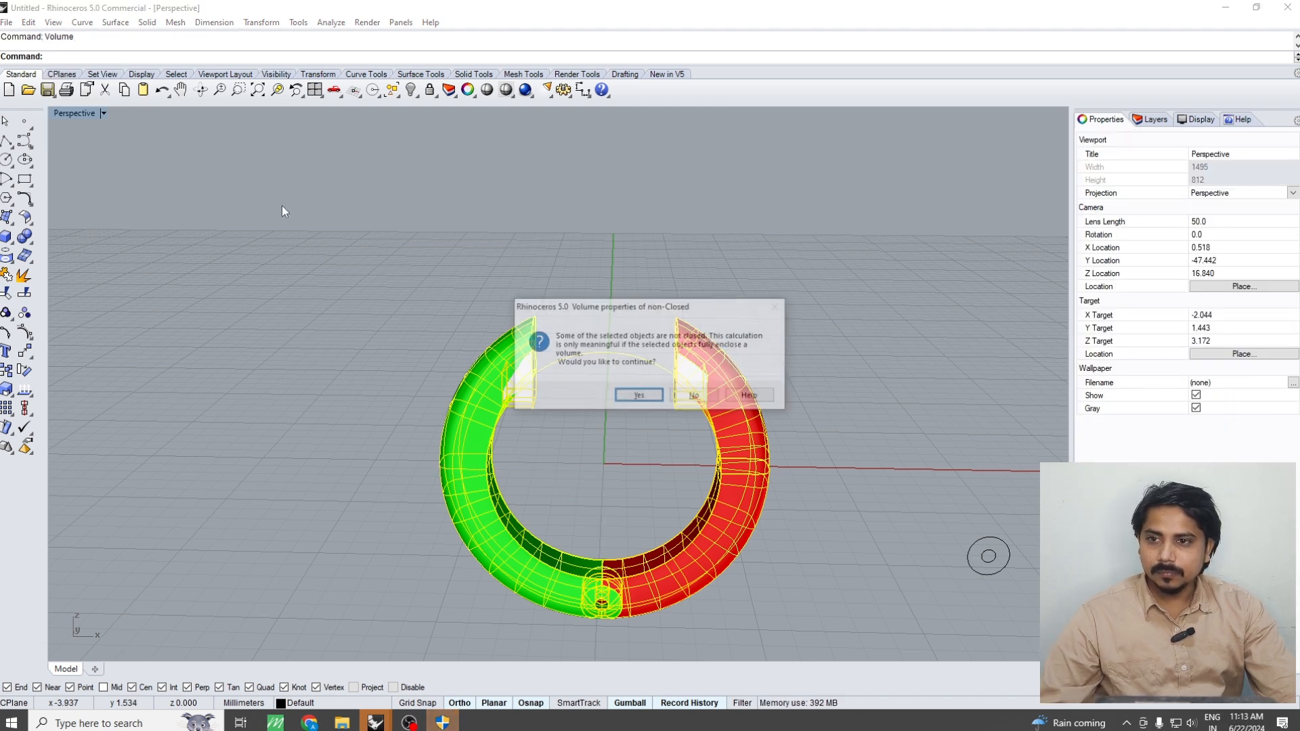
left_click(638, 396)
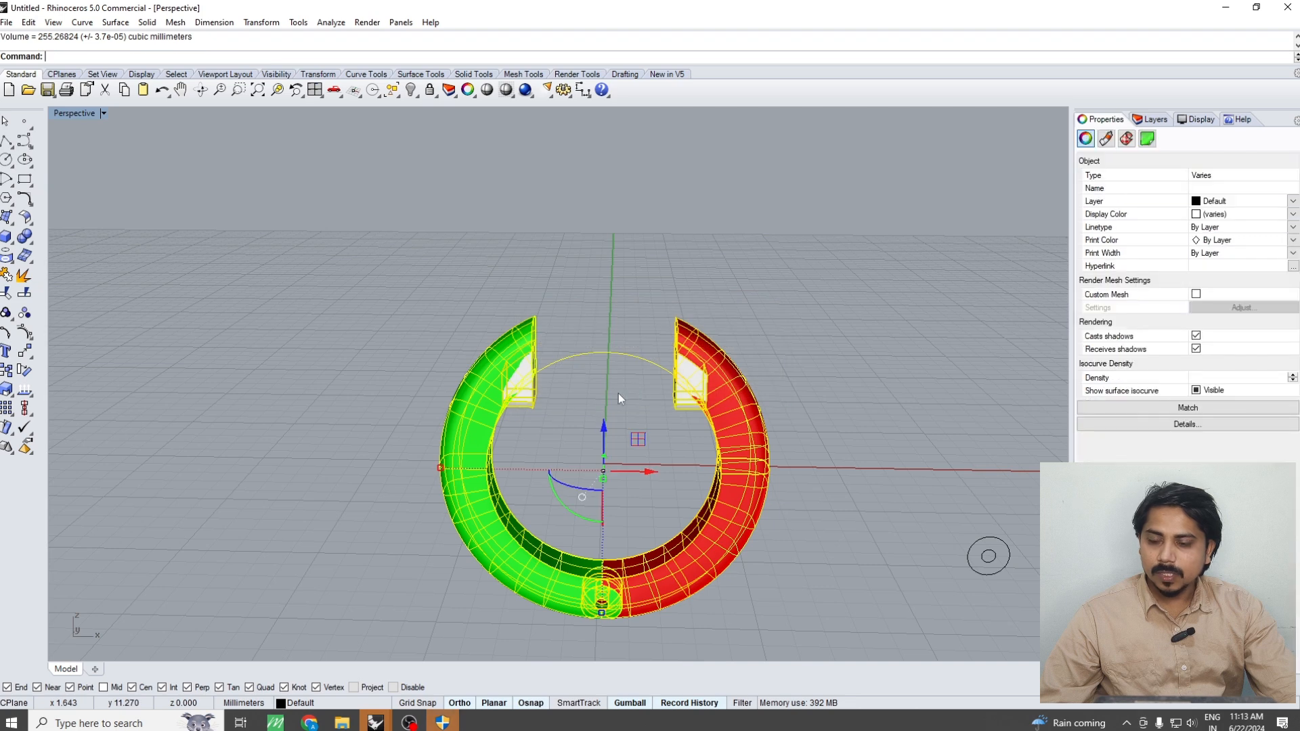
Switch to the Windows Calculator, divide the ring's volume of 255 by 71, and return to Rhino
left_click(136, 722)
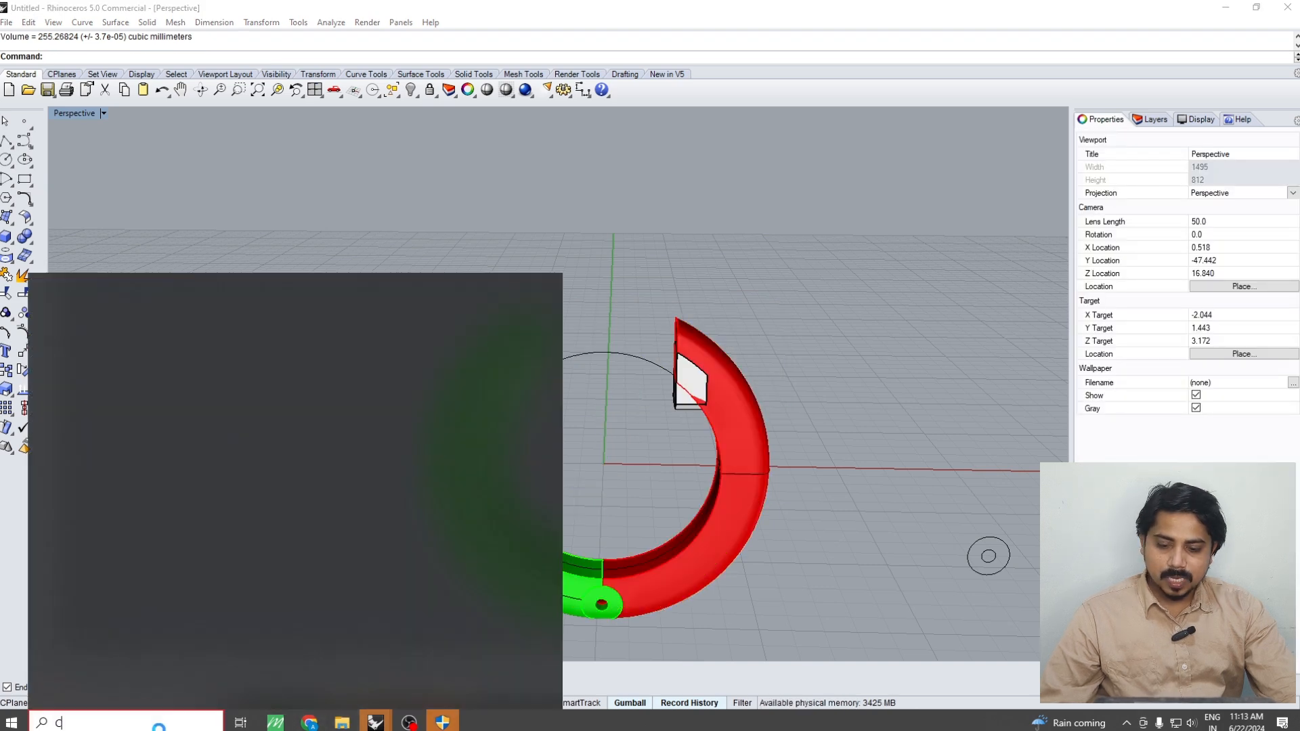
type("CA")
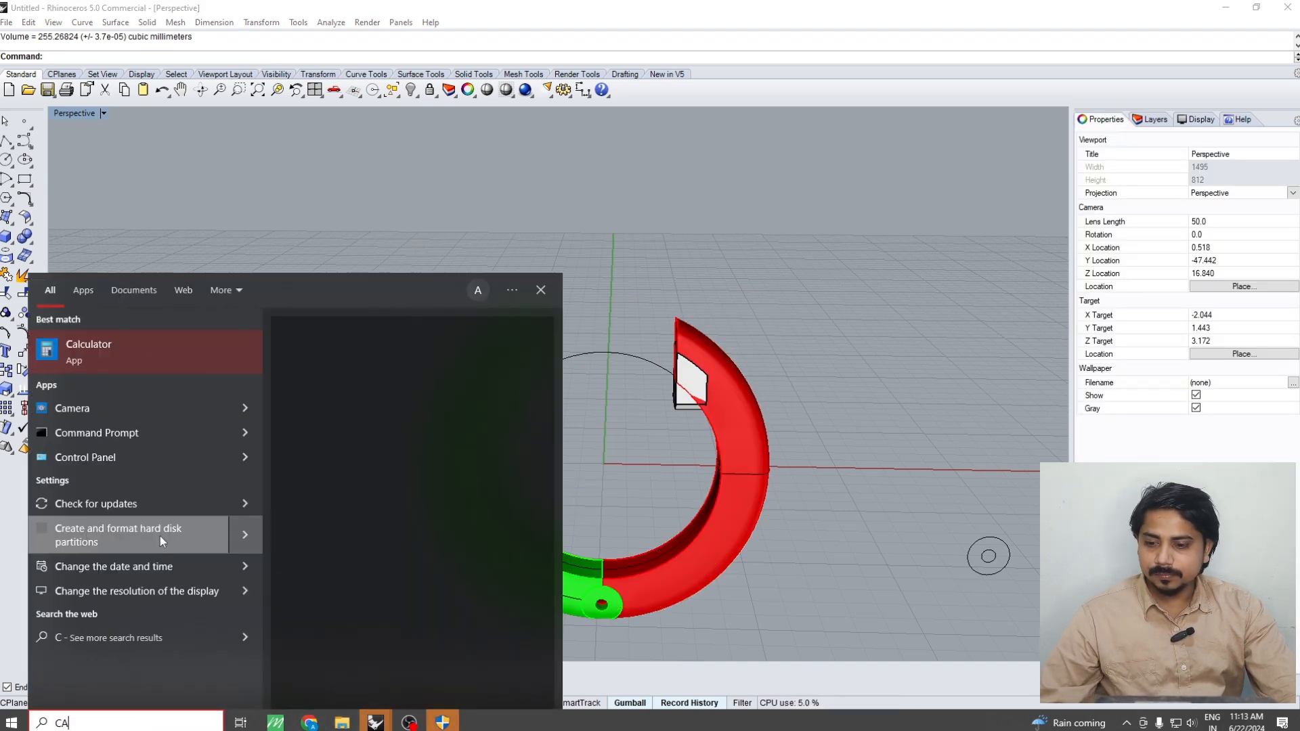
type("L")
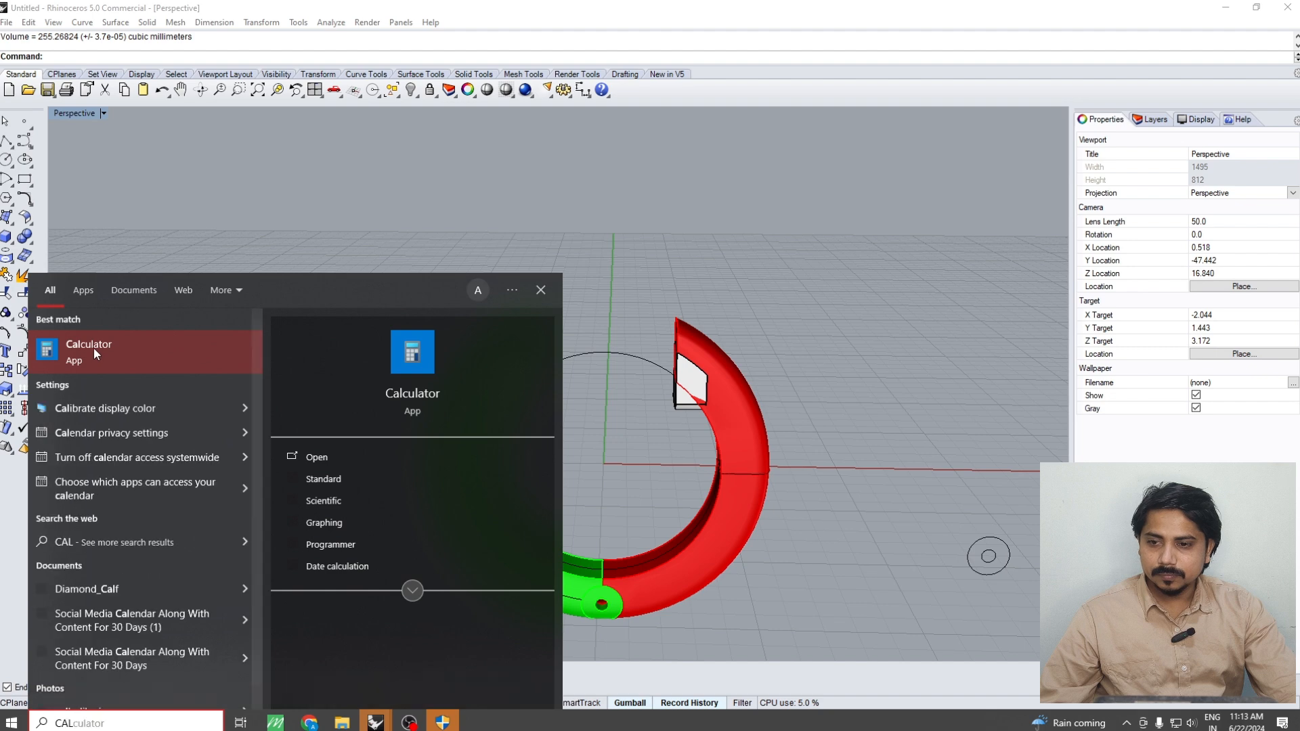
left_click(94, 348)
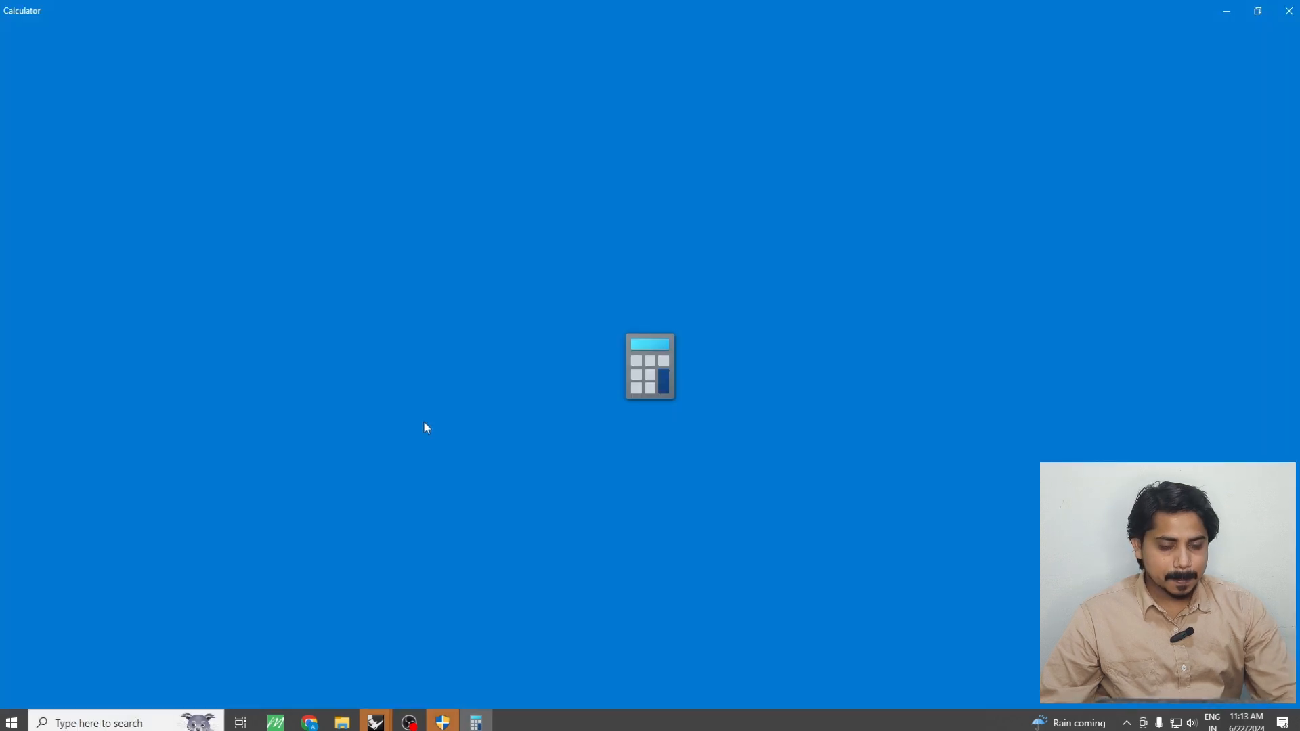
type("2")
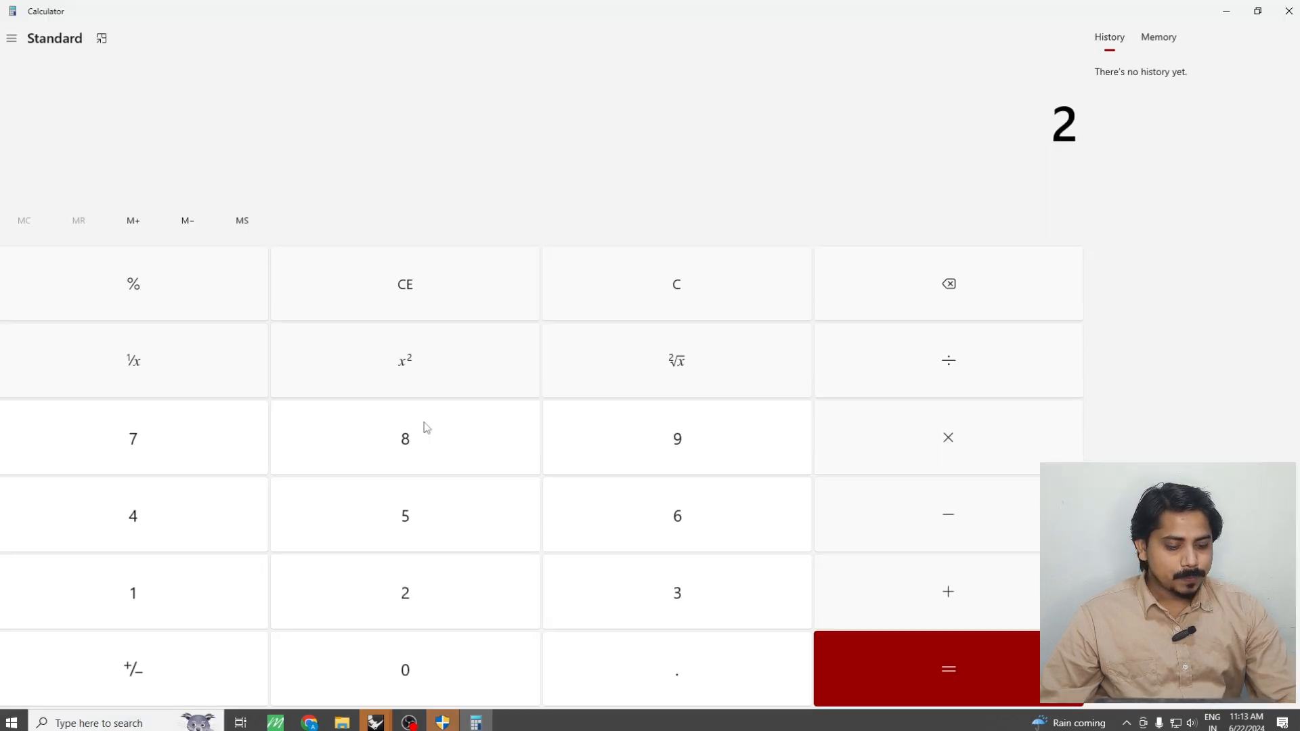
type("55/2")
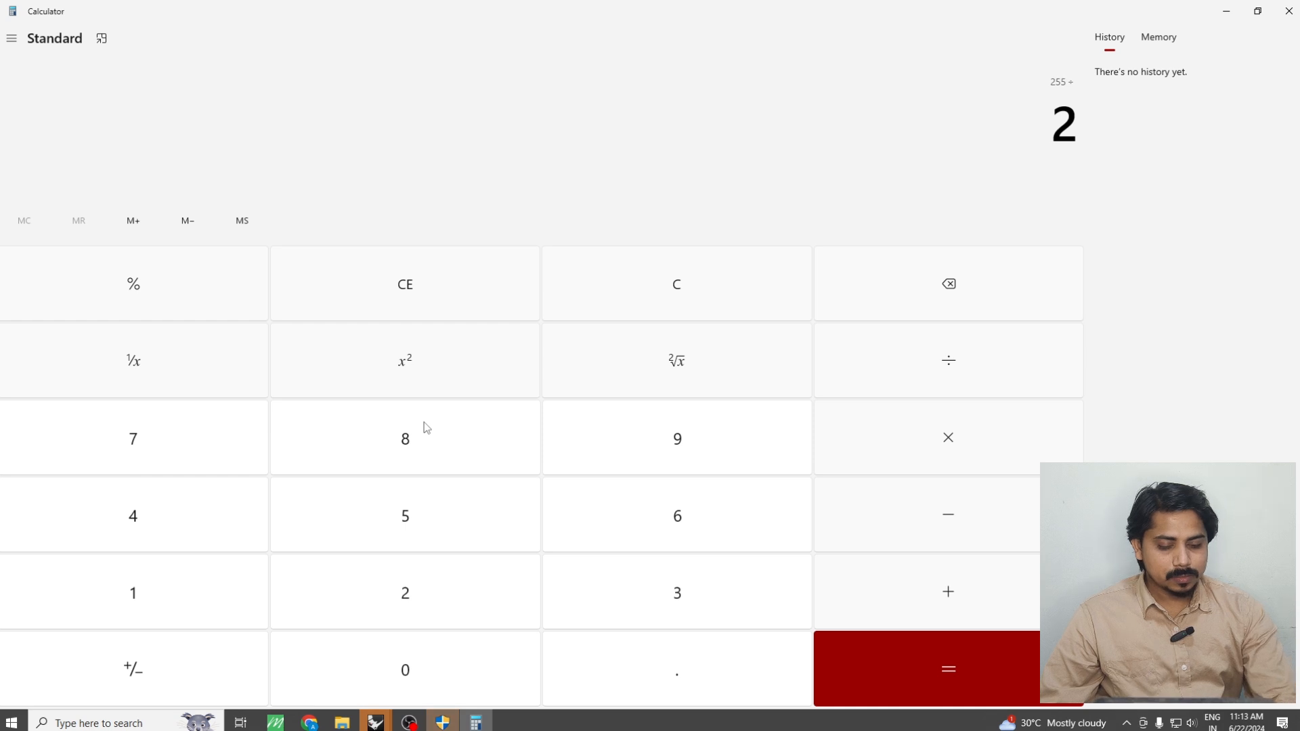
key("BackSpace")
type("71")
key("Return")
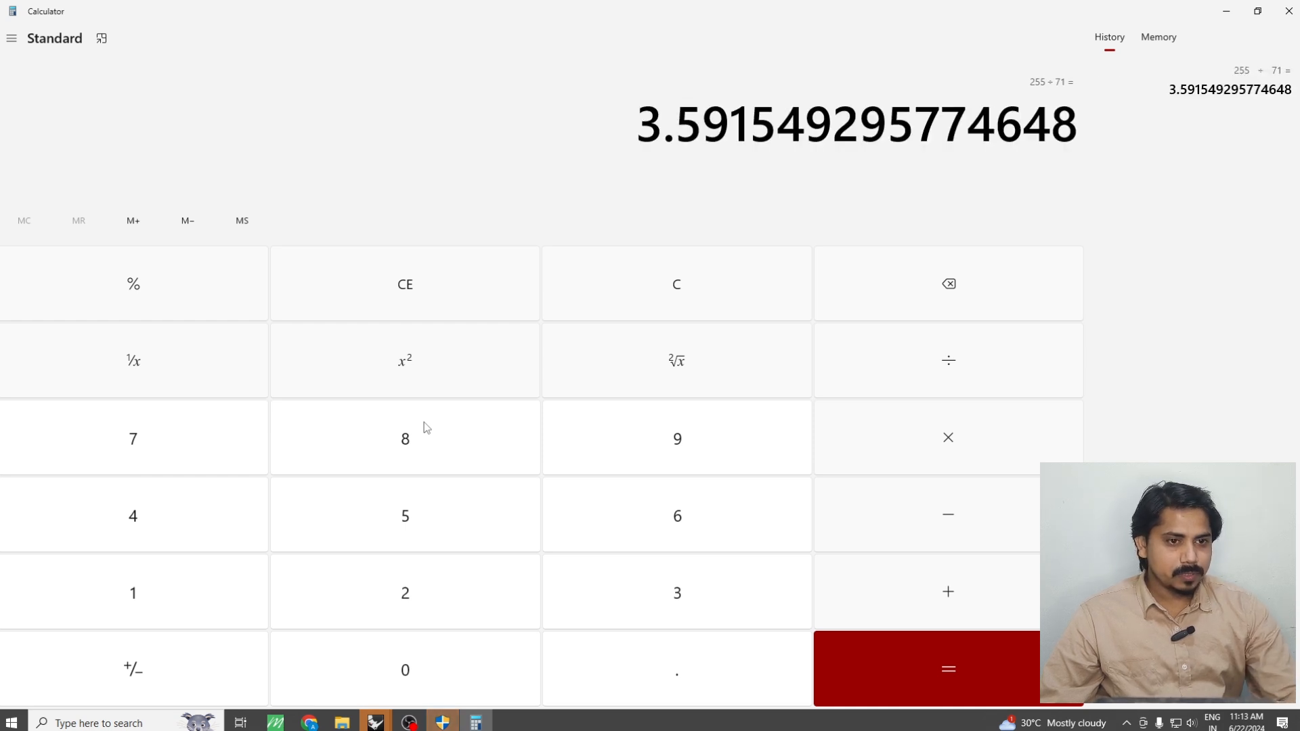
left_click(1226, 6)
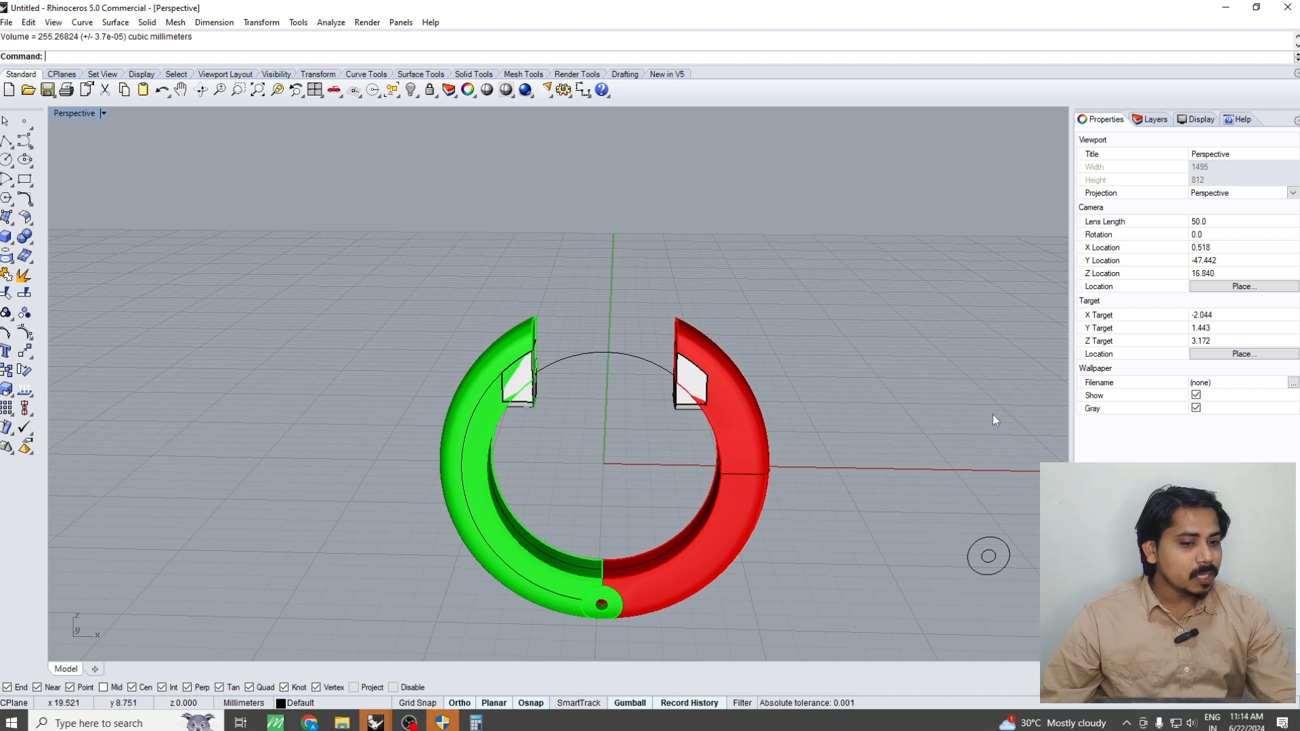
left_click_drag(962, 563, 943, 582)
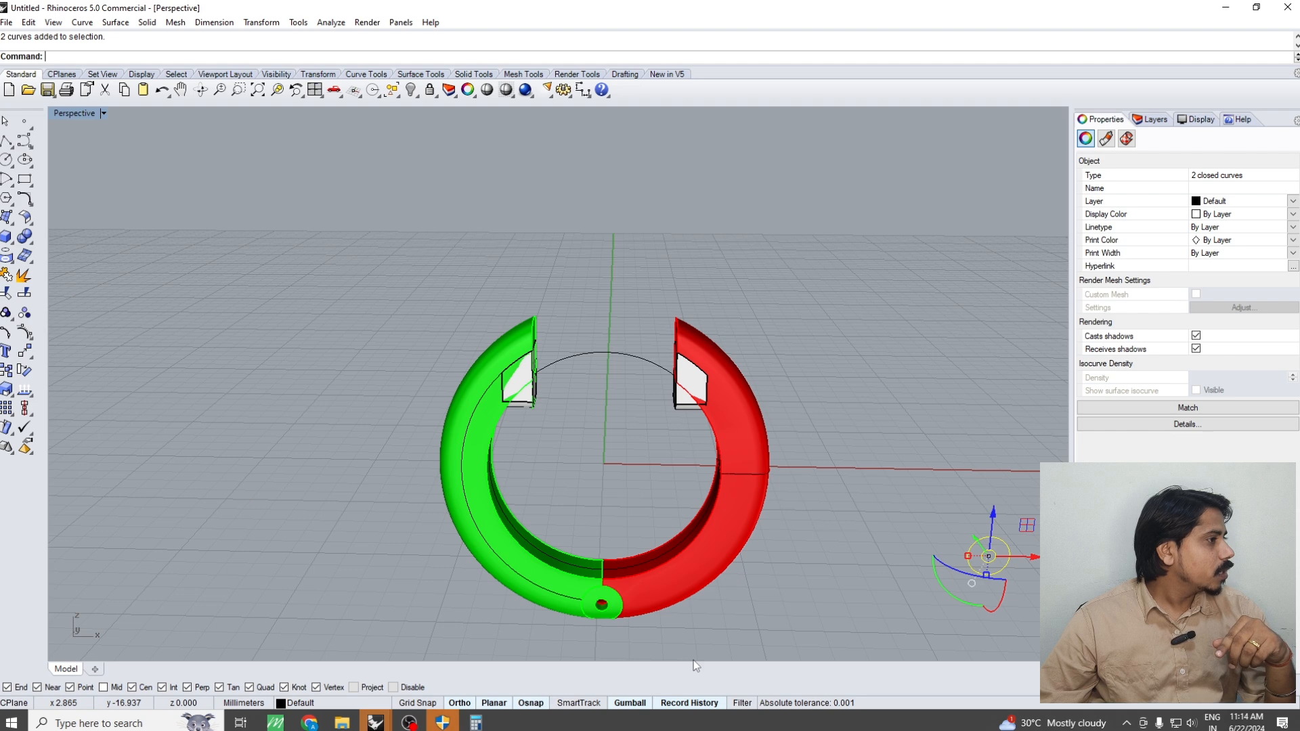
left_click(505, 649)
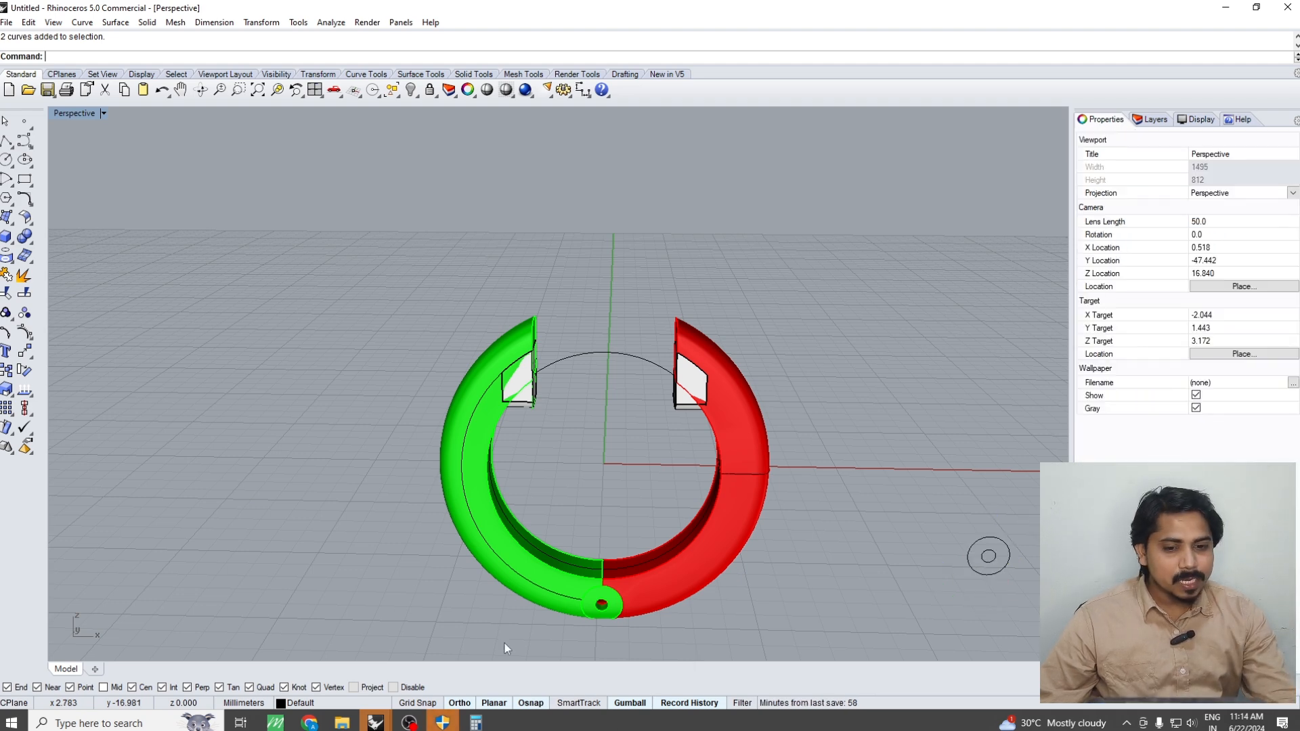
Move the red half's closed profile curve 5 mm outward along the X axis in the Top view, clear of the ring
right_click_drag(720, 449, 763, 447)
scroll(747, 460, "up", 6)
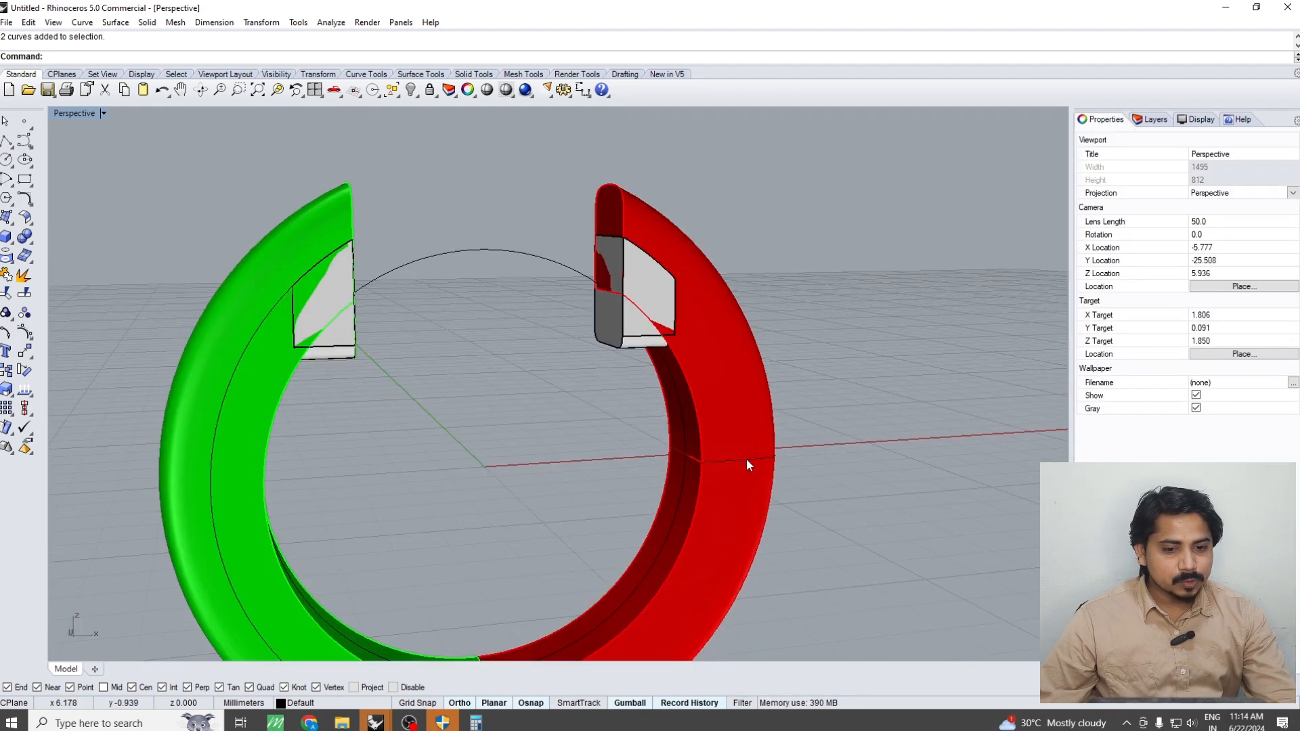
left_click(746, 459)
right_click(746, 459)
key("ctrl+F1")
right_click_drag(890, 456, 669, 452)
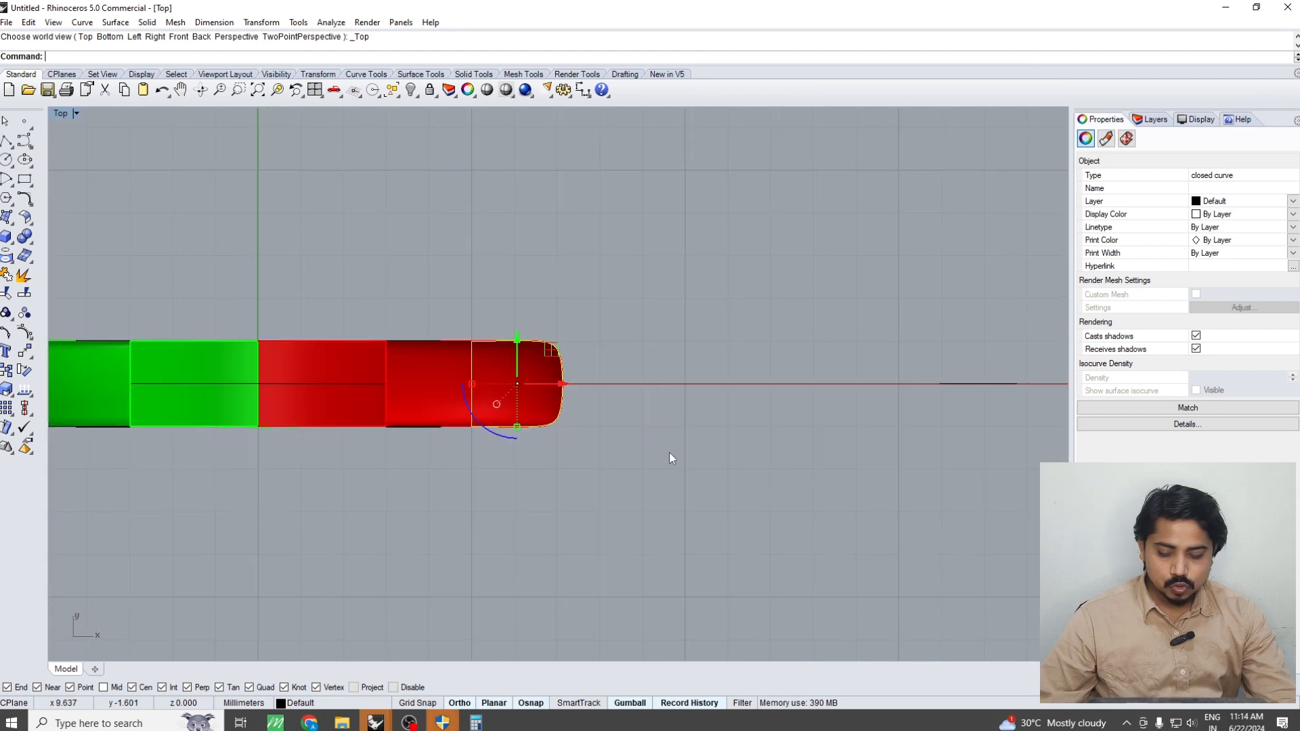
right_click(669, 465)
left_click(593, 475)
type("5")
key("Return")
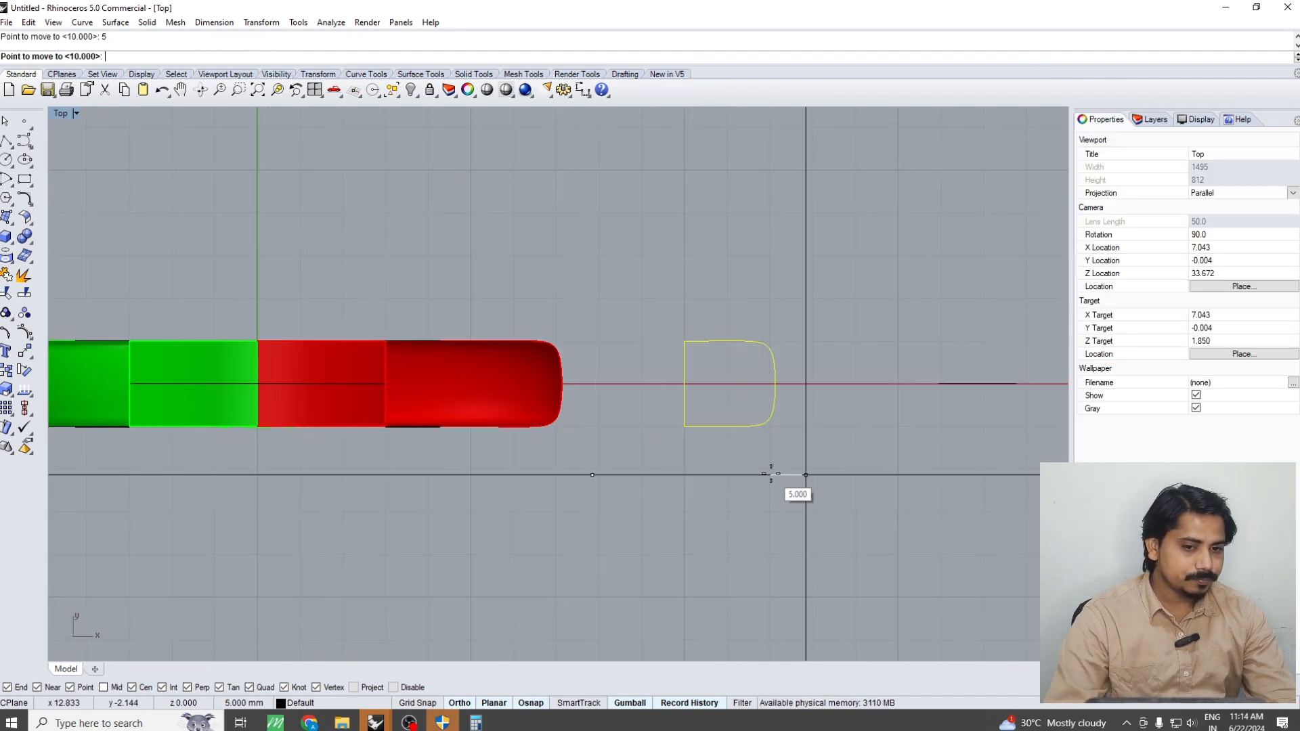
left_click(797, 480)
Explode the moved profile curve and delete its straight inner edge, leaving an open U-shaped curve
left_click(715, 343)
type("E")
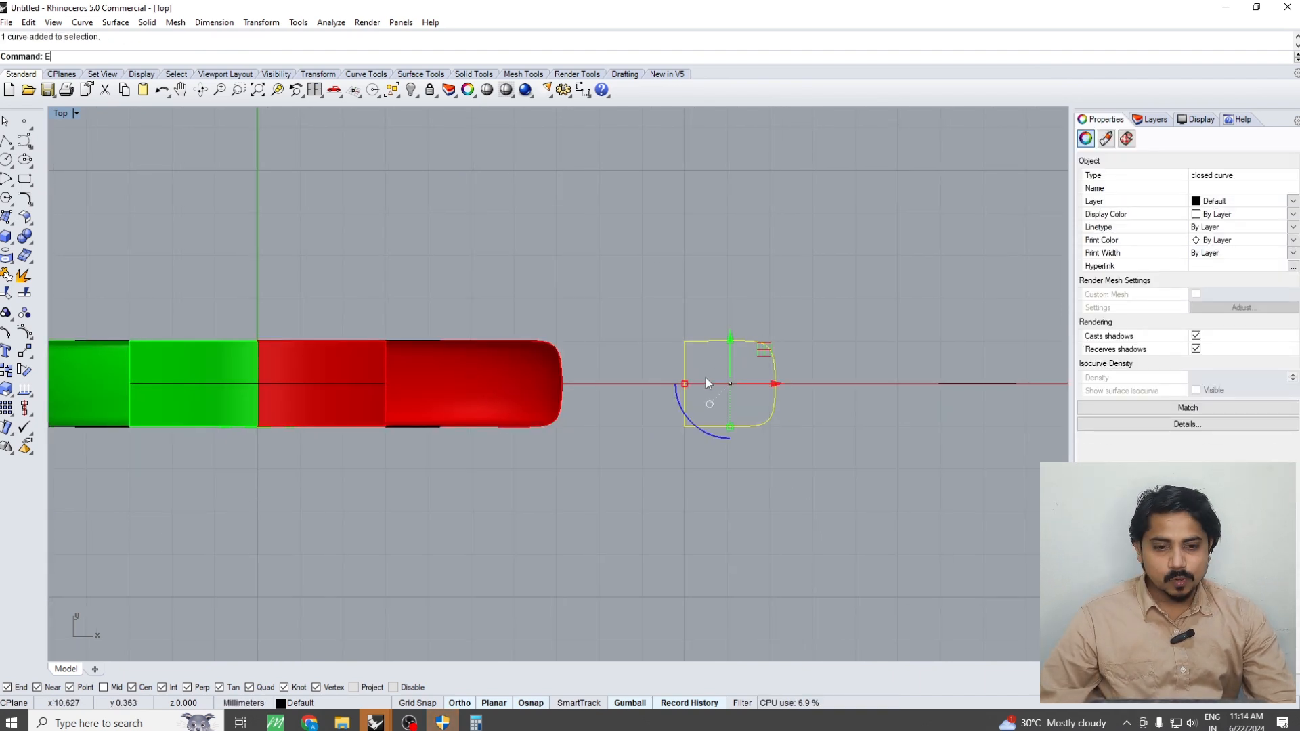
key("Return")
scroll(702, 376, "up", 6)
left_click_drag(702, 371, 652, 382)
key("Delete")
scroll(651, 381, "down", 6)
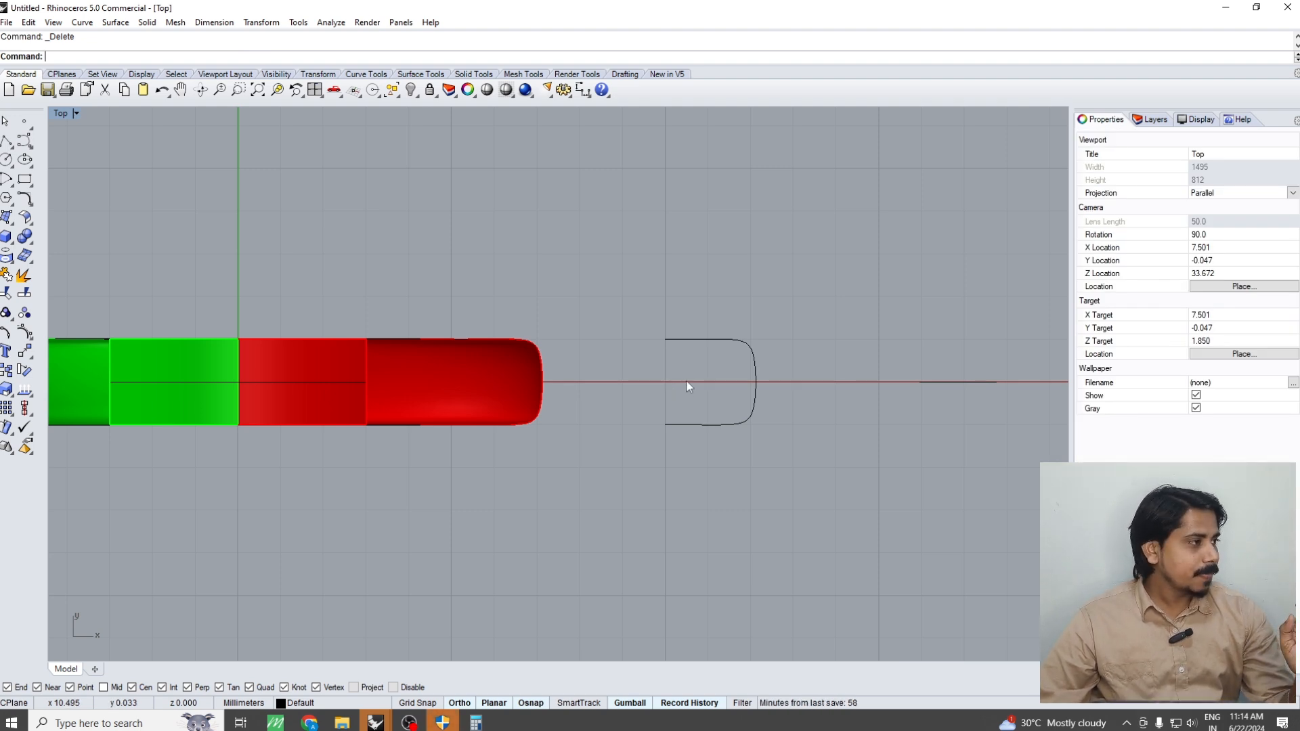
Offset the open U-shaped profile 0.6 mm inward with sharp corners
left_click(754, 363)
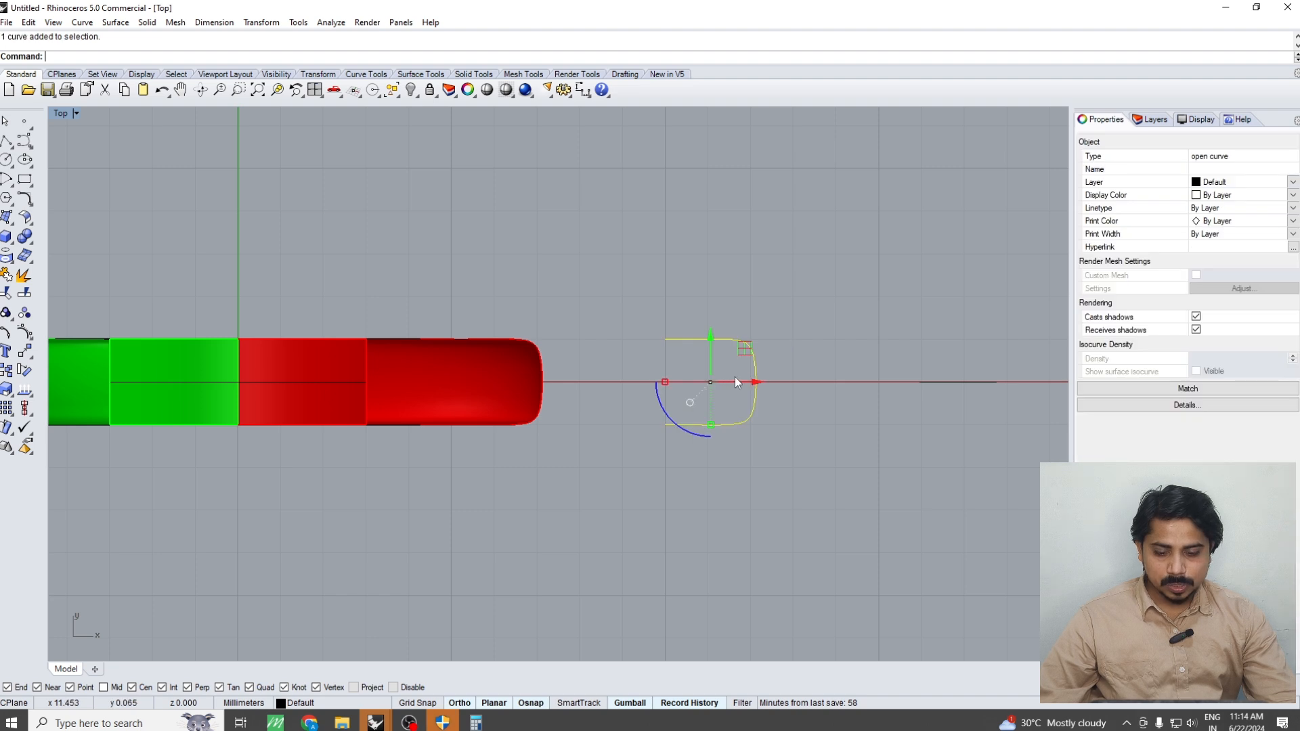
right_click_drag(734, 377, 711, 446)
type("o")
key("Return")
scroll(717, 418, "up", 4)
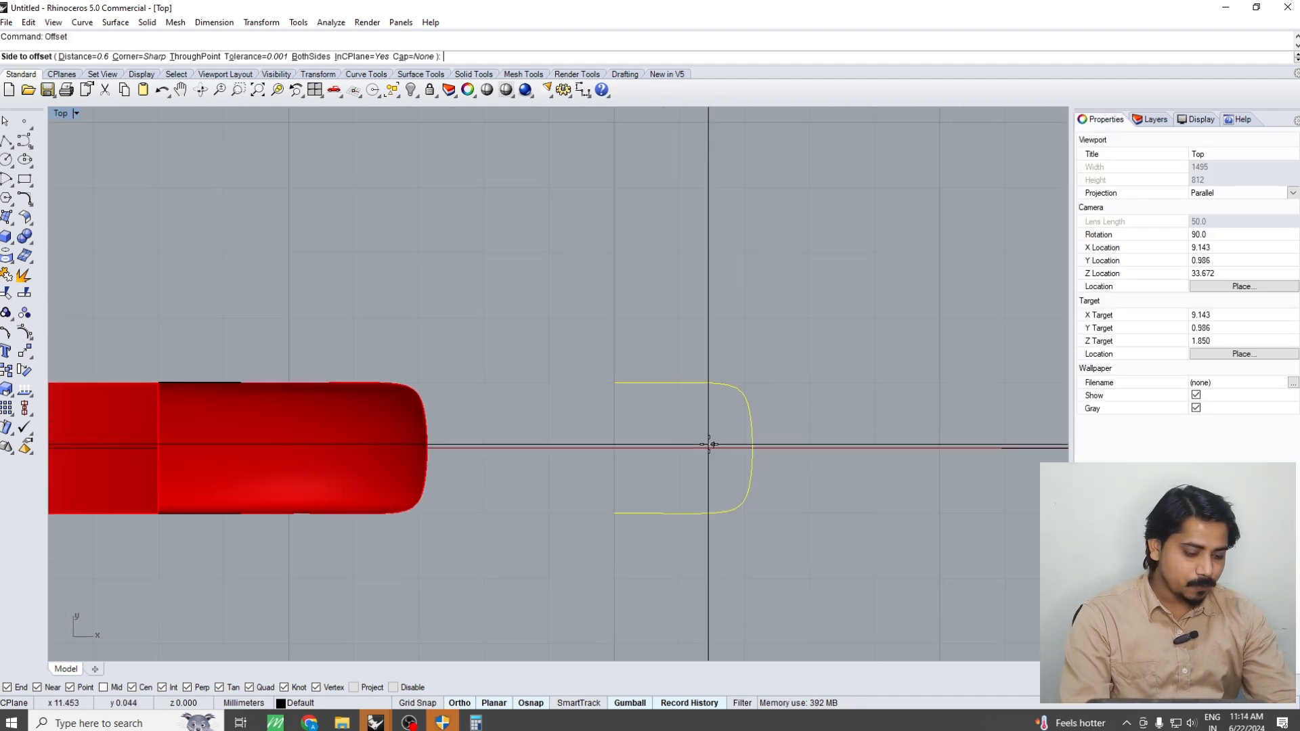
left_click(687, 494)
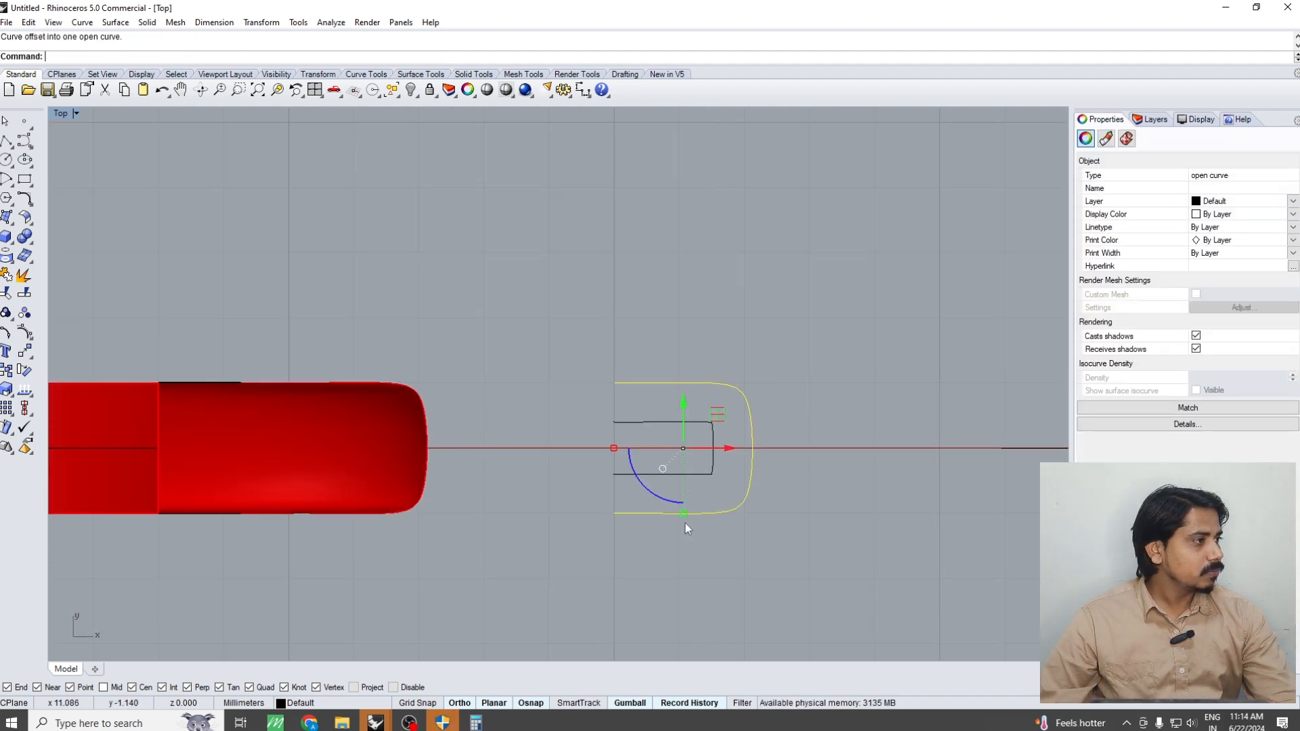
Inspect the offset curve's sharp corner, then rebuild the curve with 20 points and degree 3 to smooth its corners
scroll(708, 465, "up", 6)
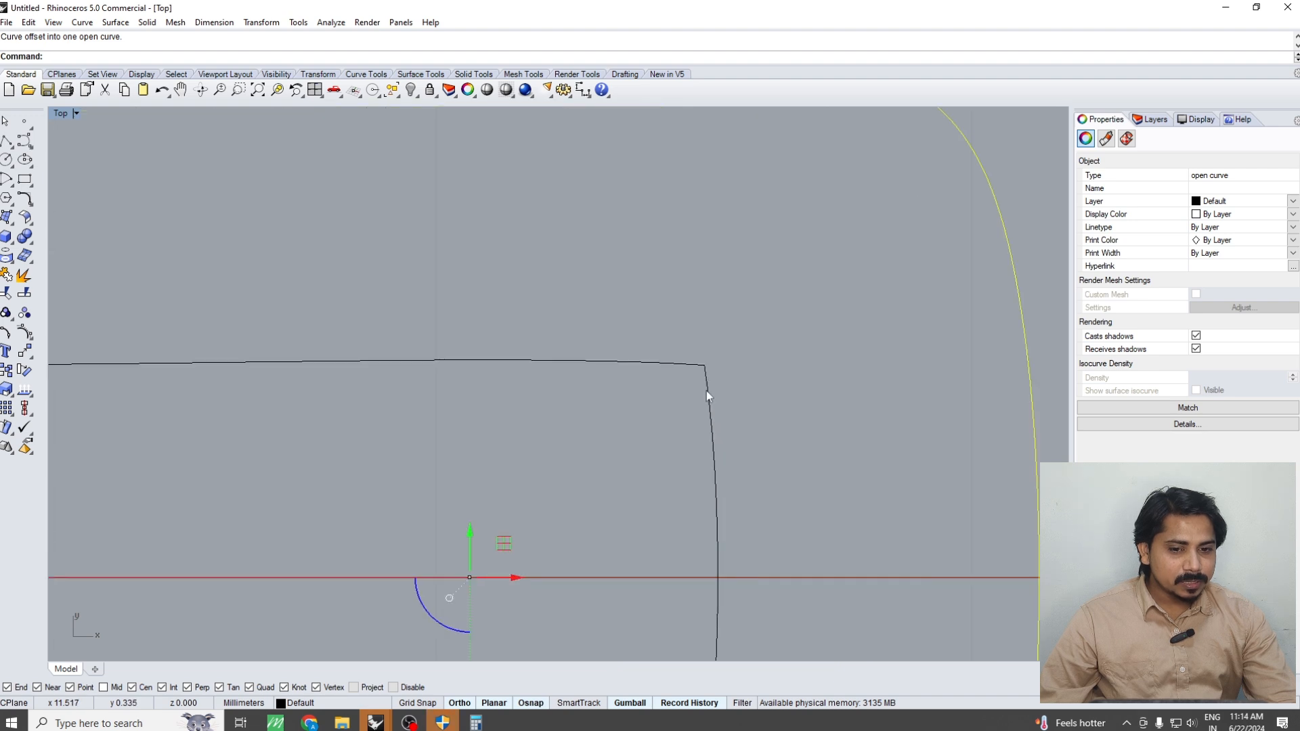
scroll(705, 348, "up", 8)
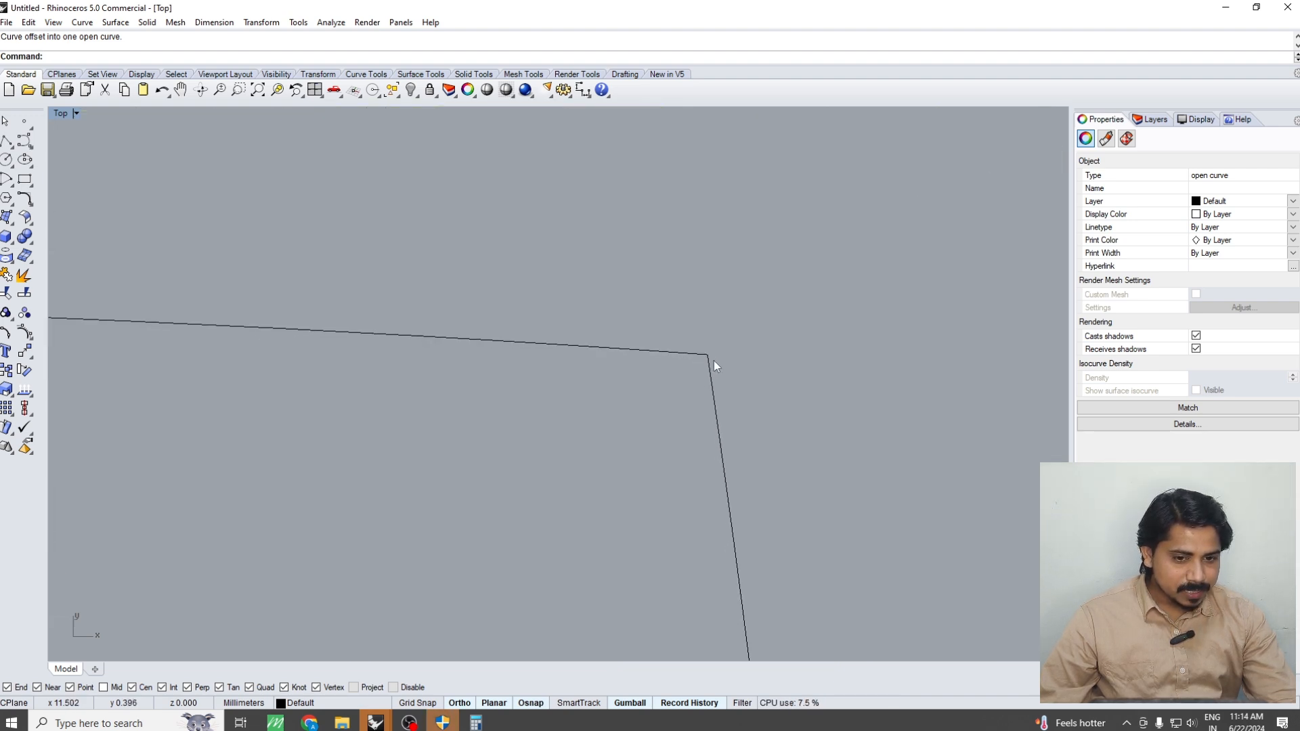
scroll(697, 345, "up", 1)
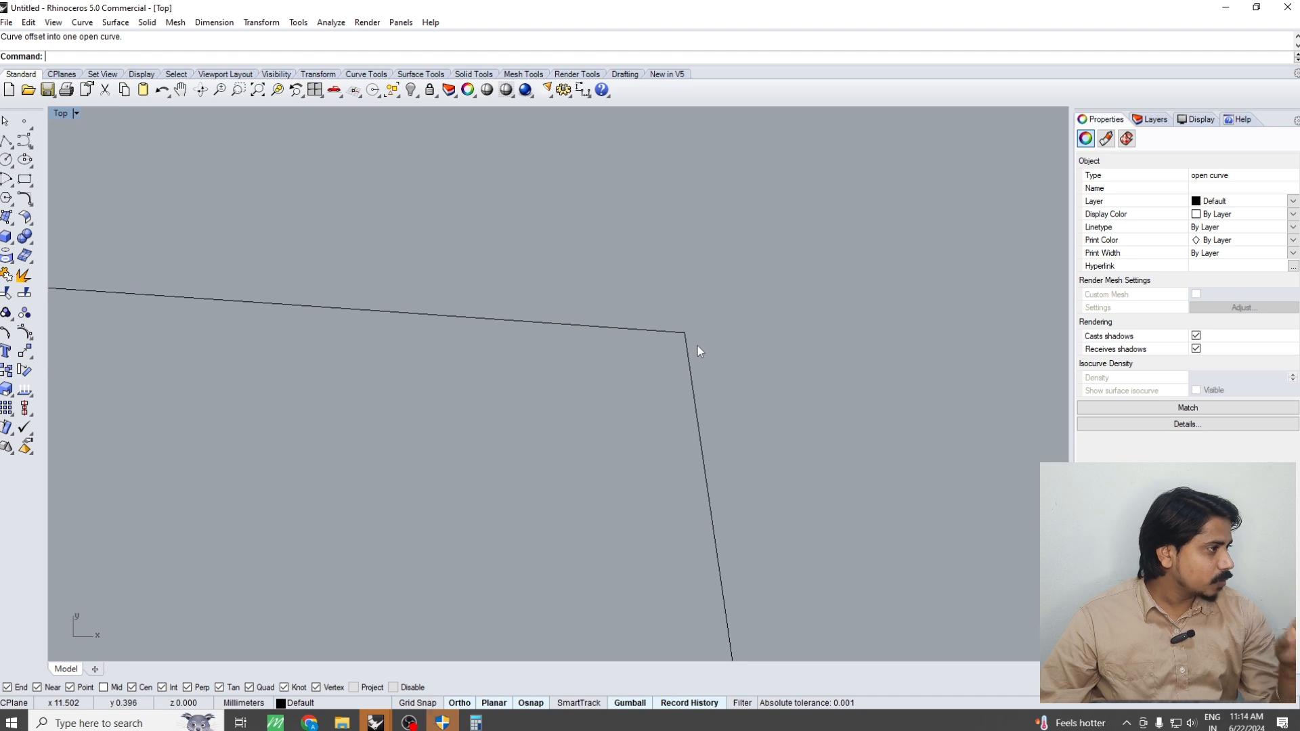
scroll(713, 366, "down", 5)
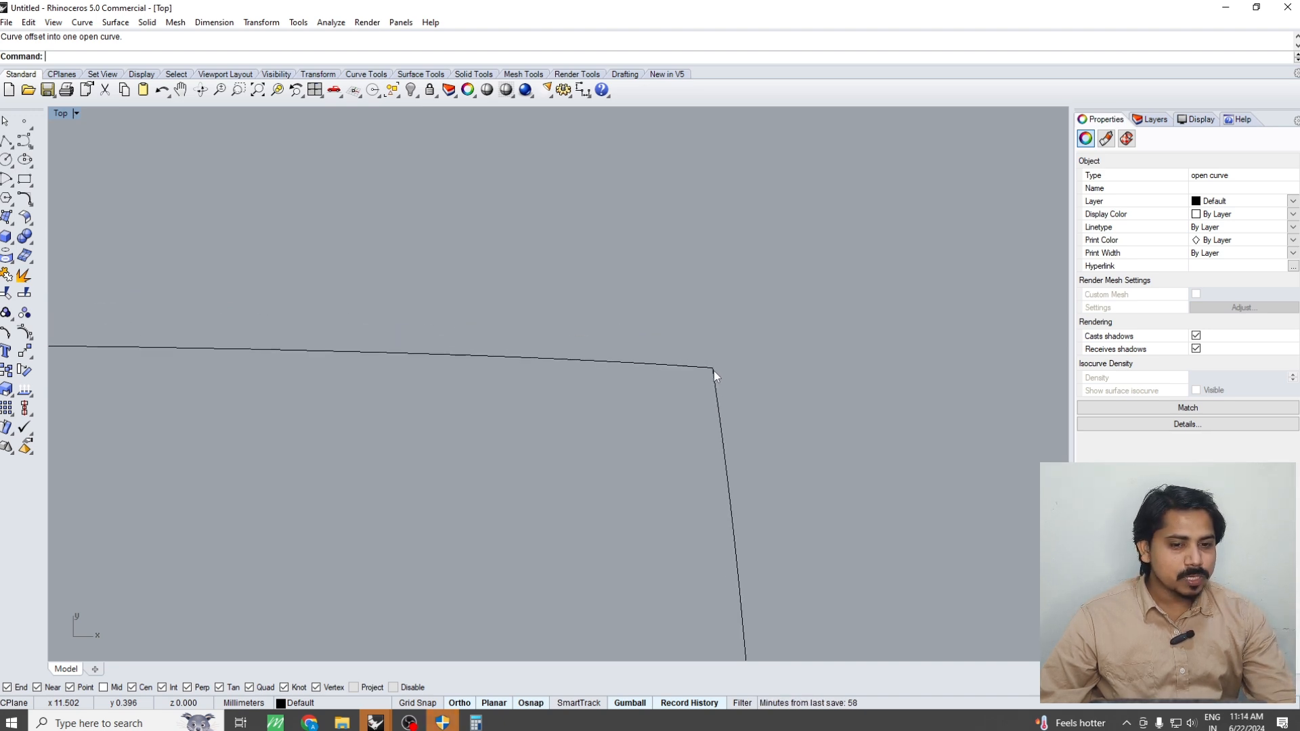
scroll(714, 371, "down", 5)
left_click(717, 406)
right_click_drag(699, 470, 697, 388)
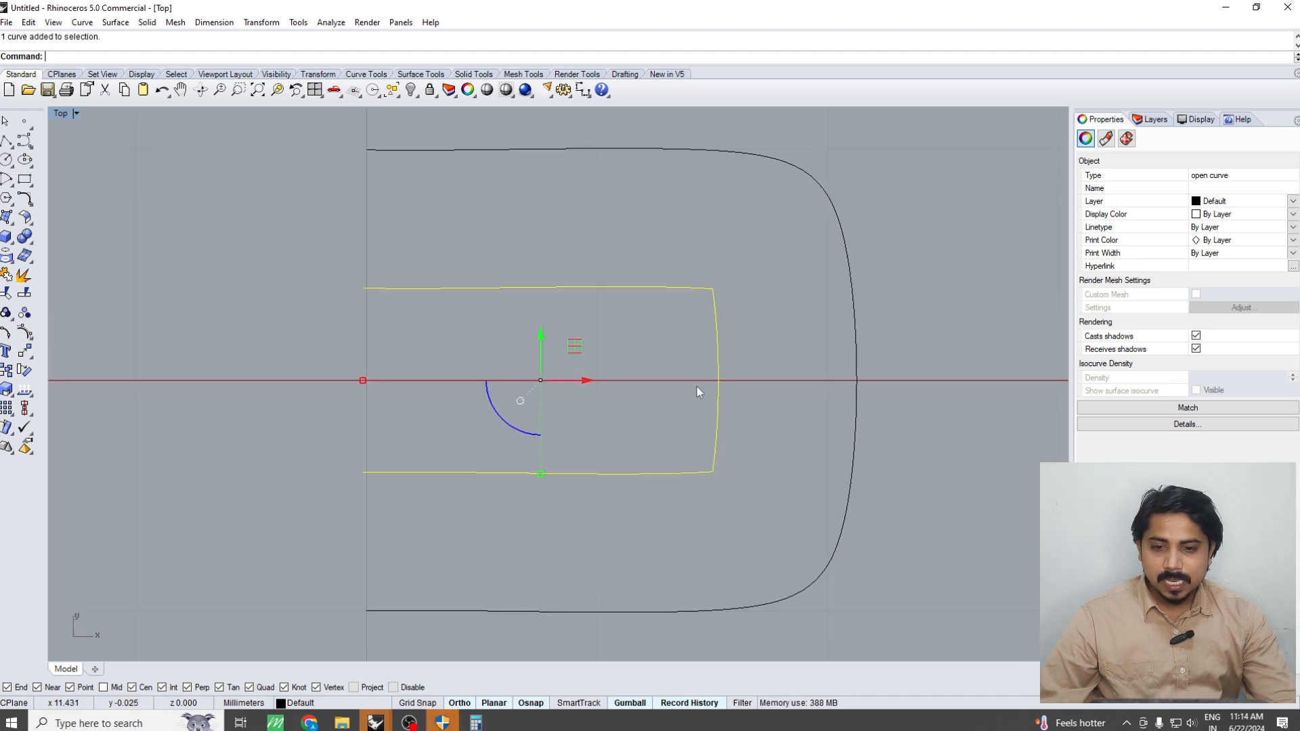
type("BUILD")
key("Return")
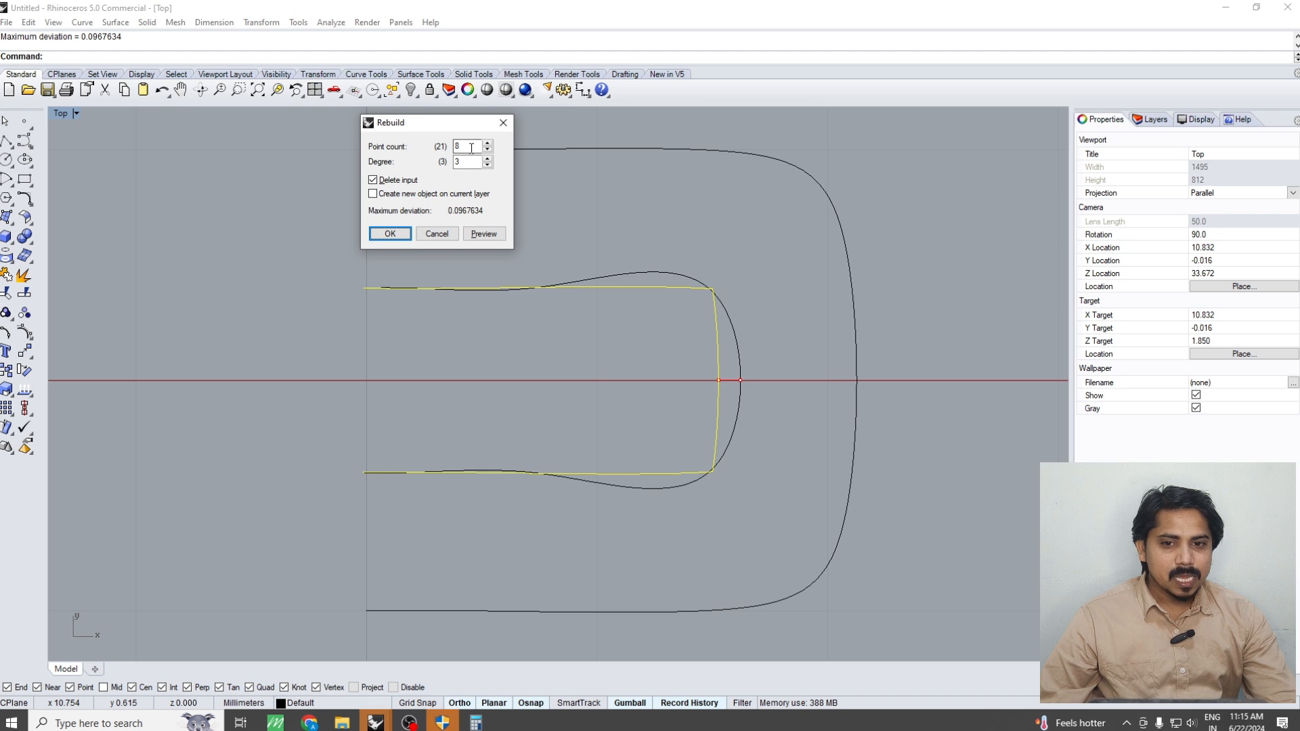
double_click(467, 146)
type("19")
left_click(483, 233)
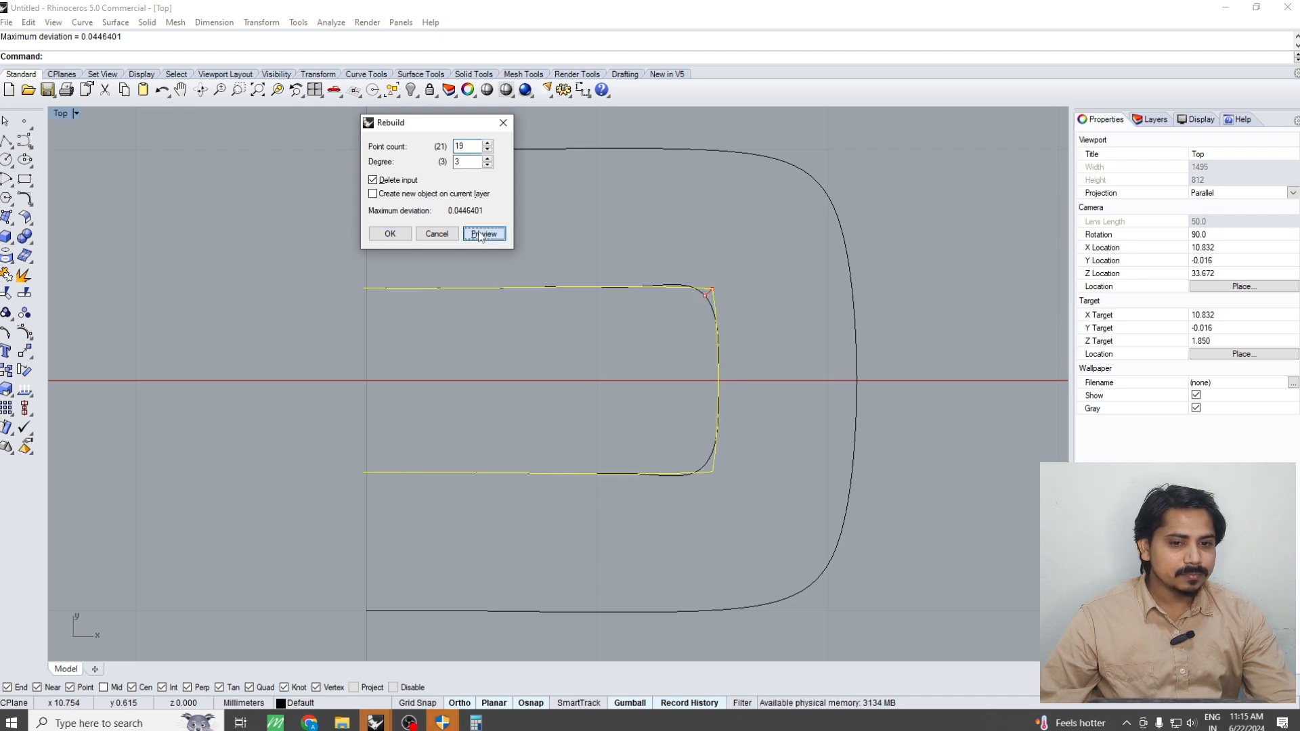
double_click(468, 146)
type("21")
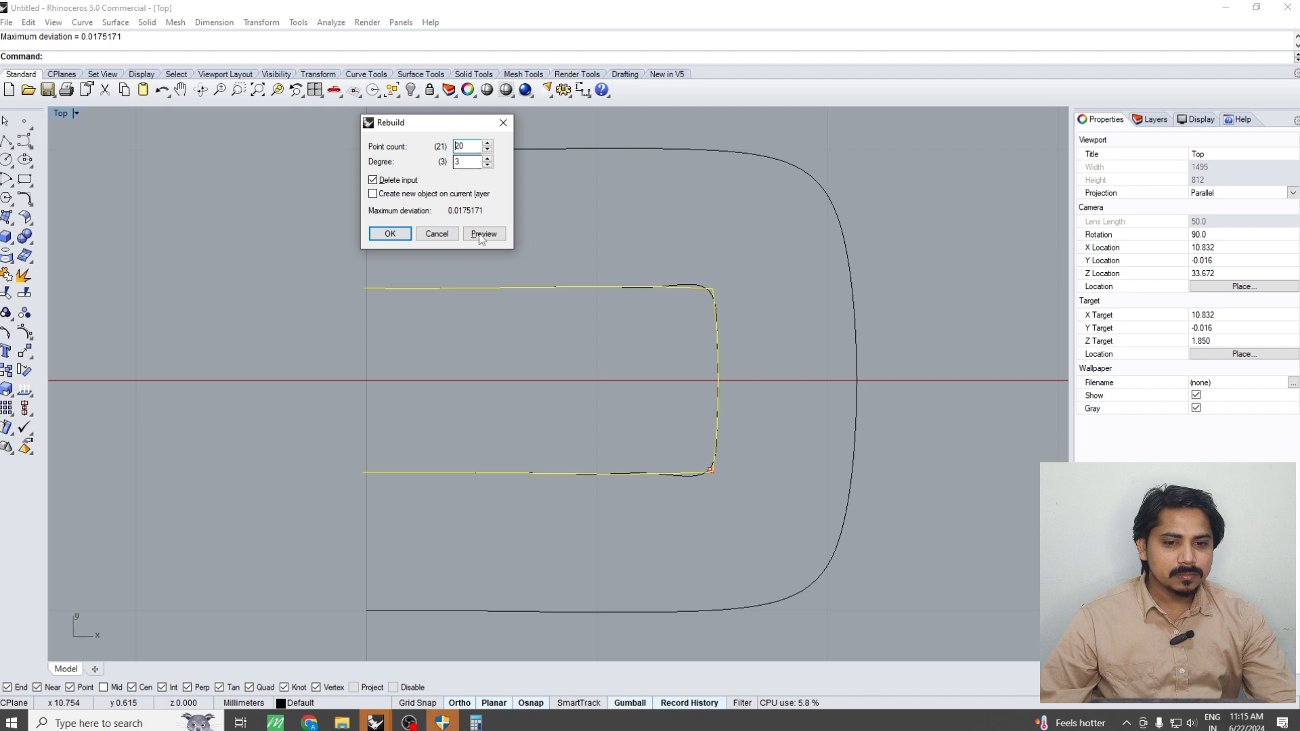
left_click(482, 234)
left_click(390, 234)
scroll(618, 342, "down", 2)
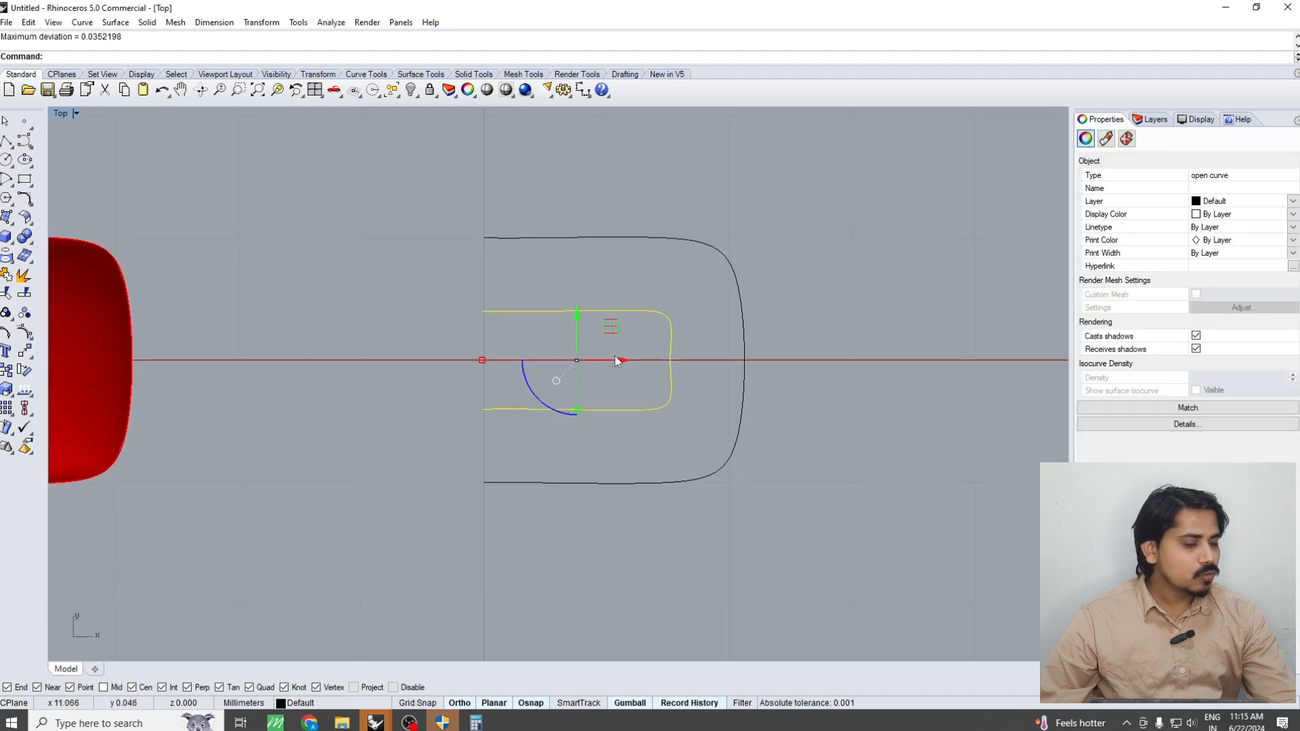
Turn on the inner curve's control points and shift its open ends about 0.3 mm beyond the outer profile's ends
right_click_drag(596, 369, 658, 360)
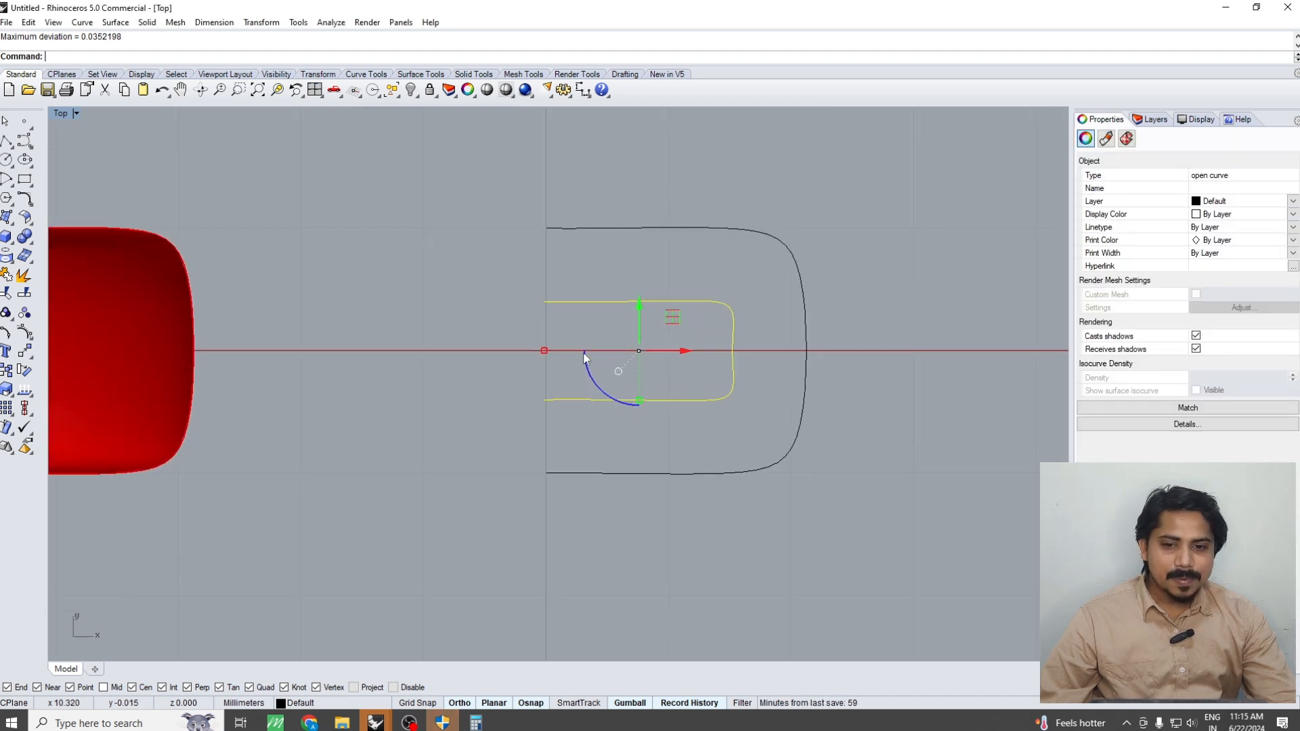
type("P")
key("Return")
left_click_drag(507, 275, 563, 423)
left_click_drag(593, 352, 561, 356)
key("Escape")
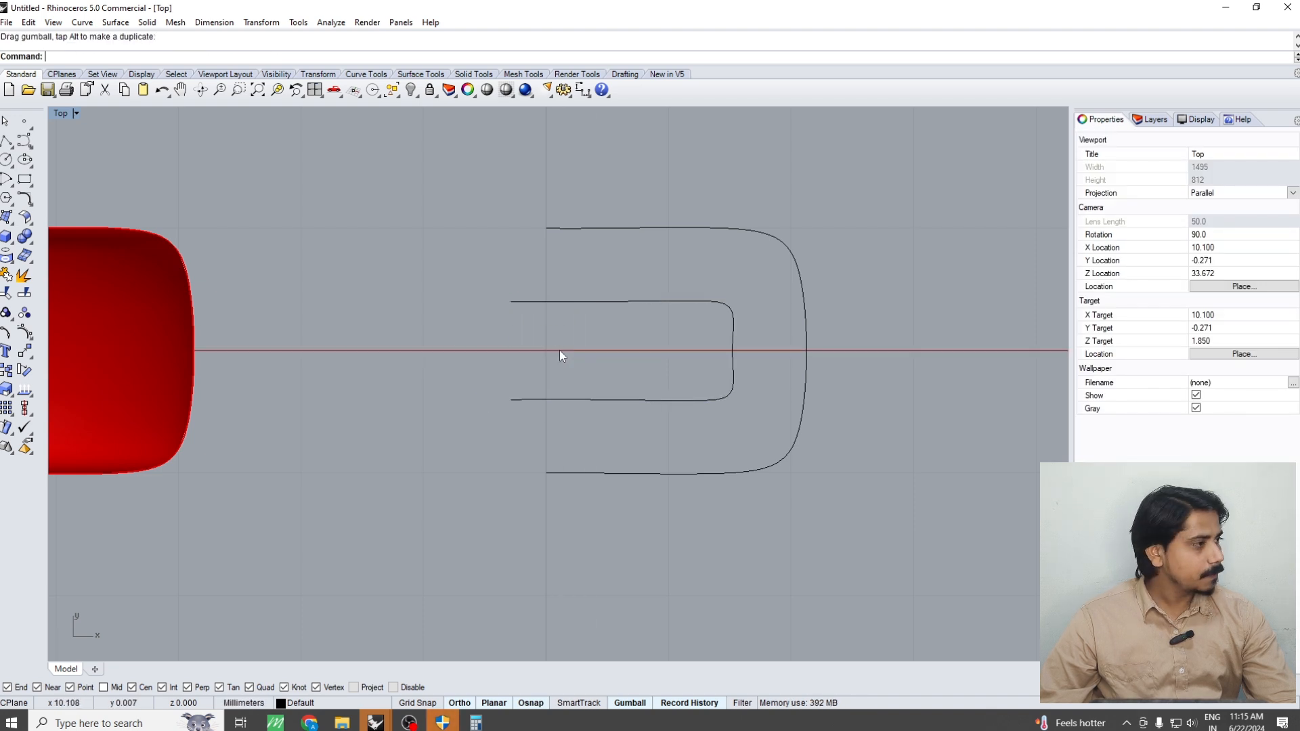
left_click(6, 143)
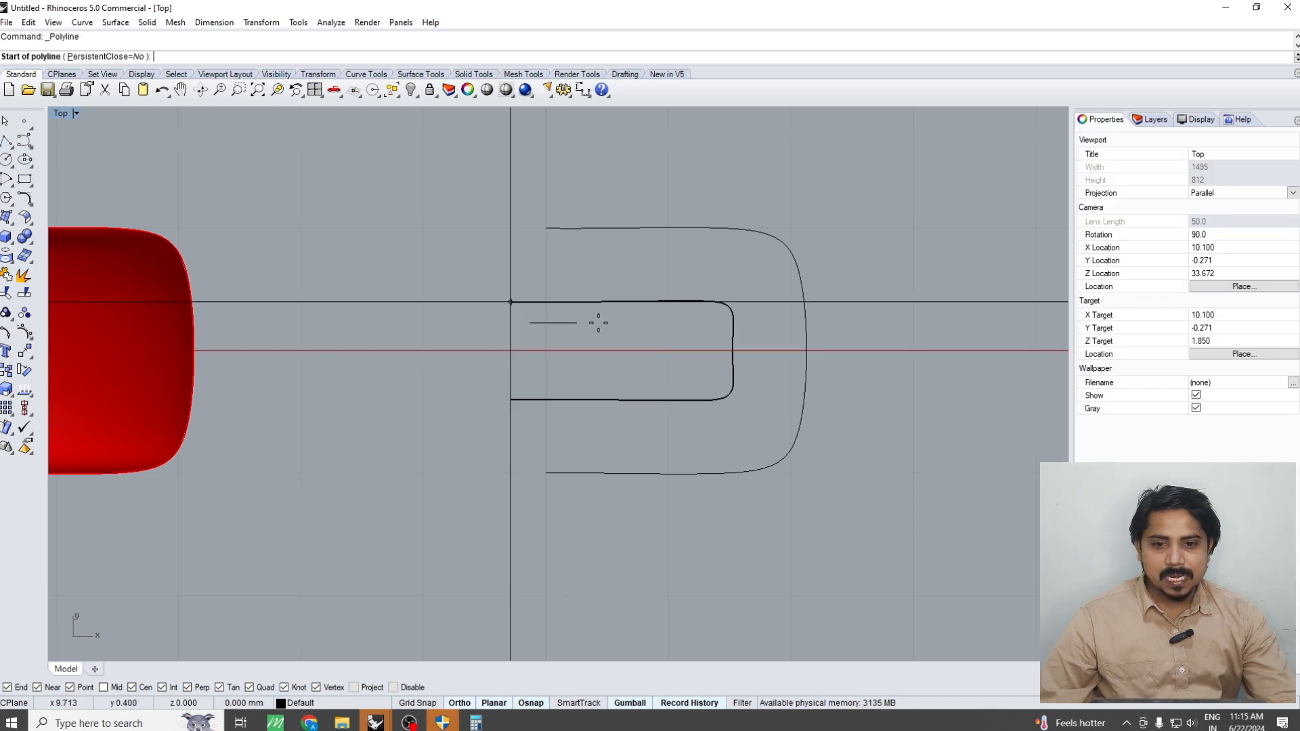
left_click(507, 302)
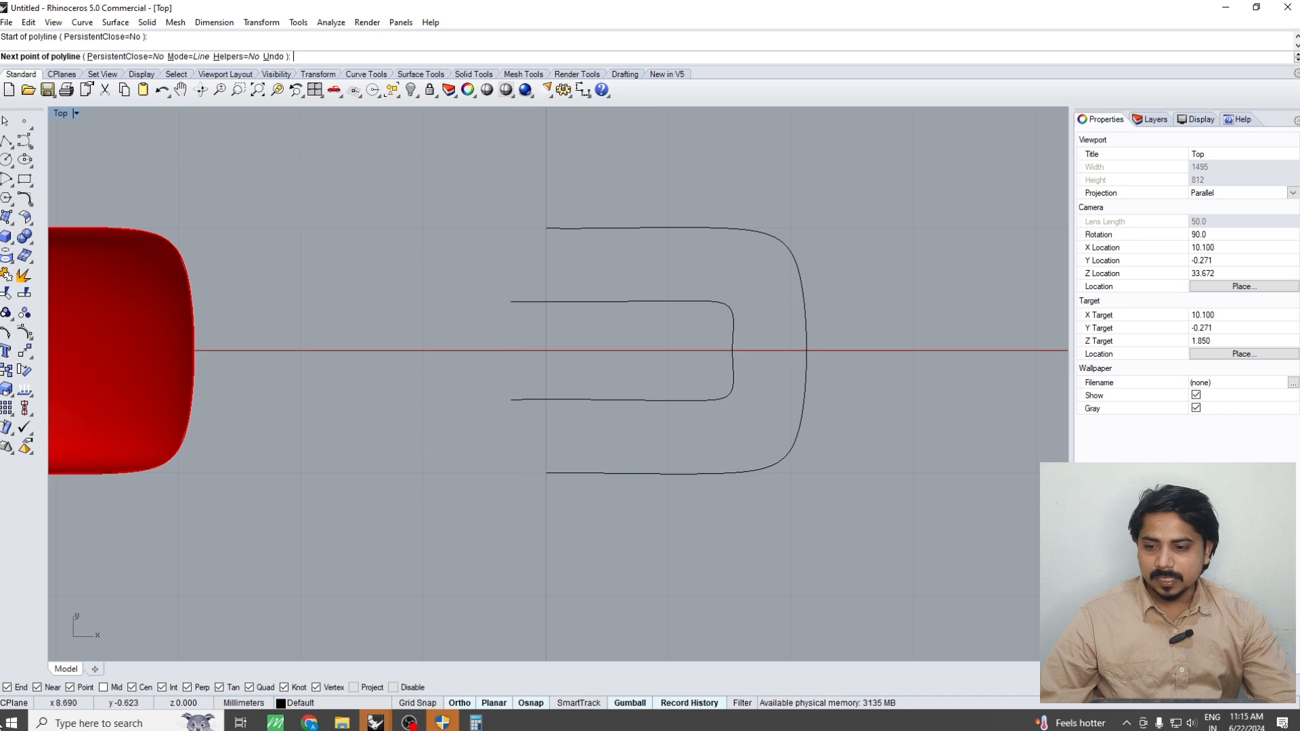
key("Escape")
Restrict object snaps to End, close the inner curve's open ends with a straight line, and join them into a closed profile
right_click(17, 685)
key("Return")
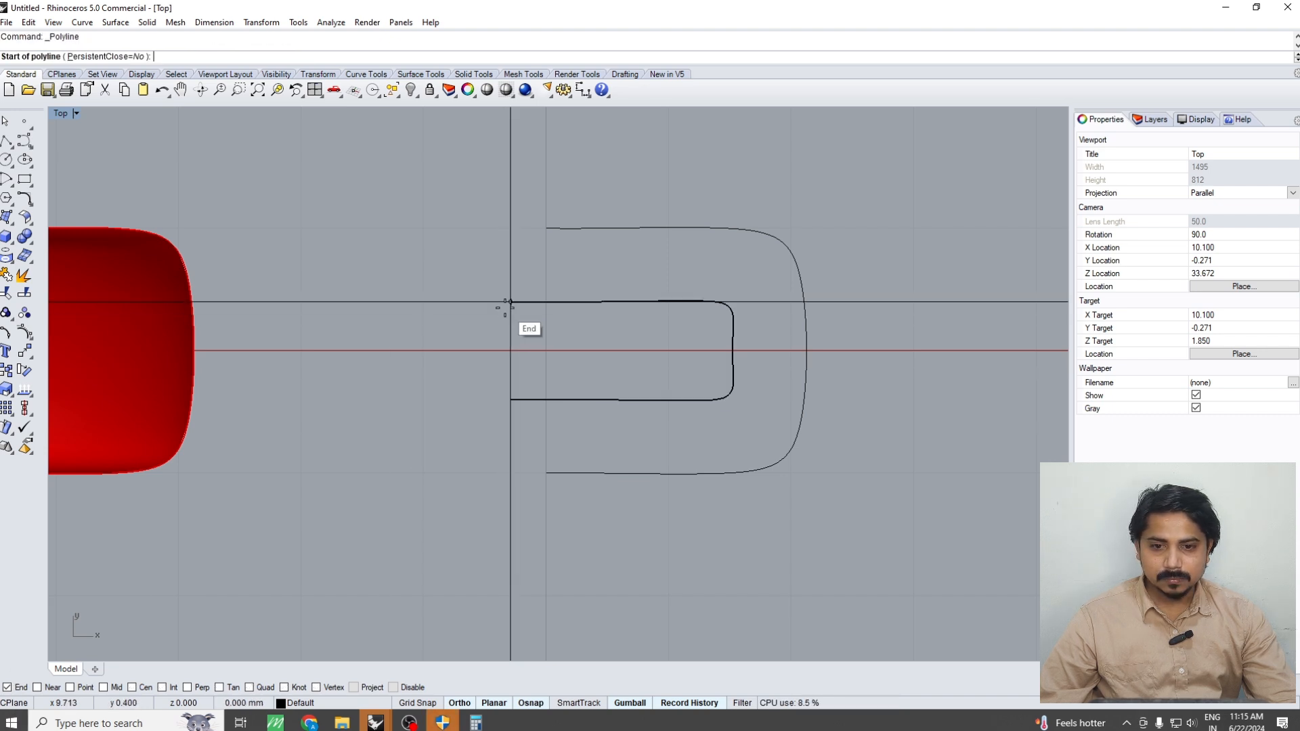
left_click(507, 302)
left_click(509, 399)
key("Return")
left_click_drag(684, 281, 528, 344)
scroll(530, 342, "down", 5)
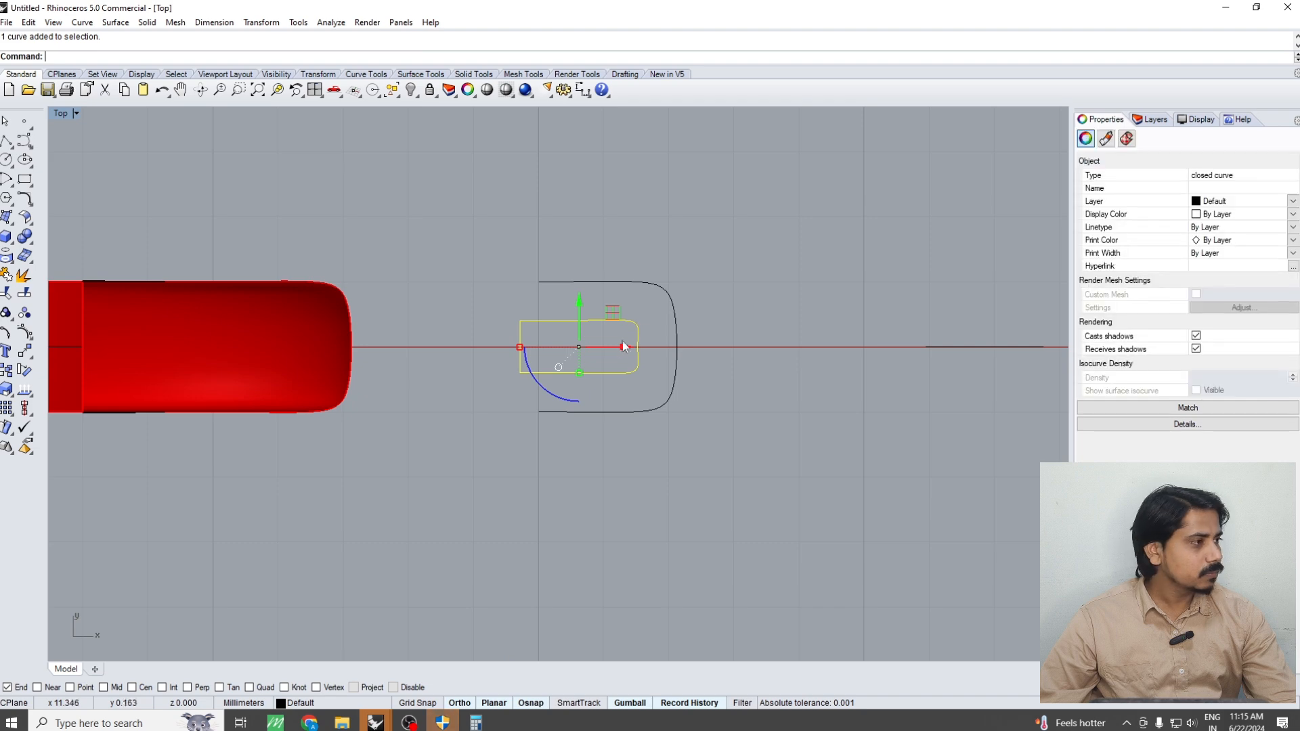
Move the closed inner profile 5 mm back along the X axis, into the red half's cross-section
right_click_drag(624, 341, 696, 327)
scroll(626, 367, "down", 6)
type("m")
key("Return")
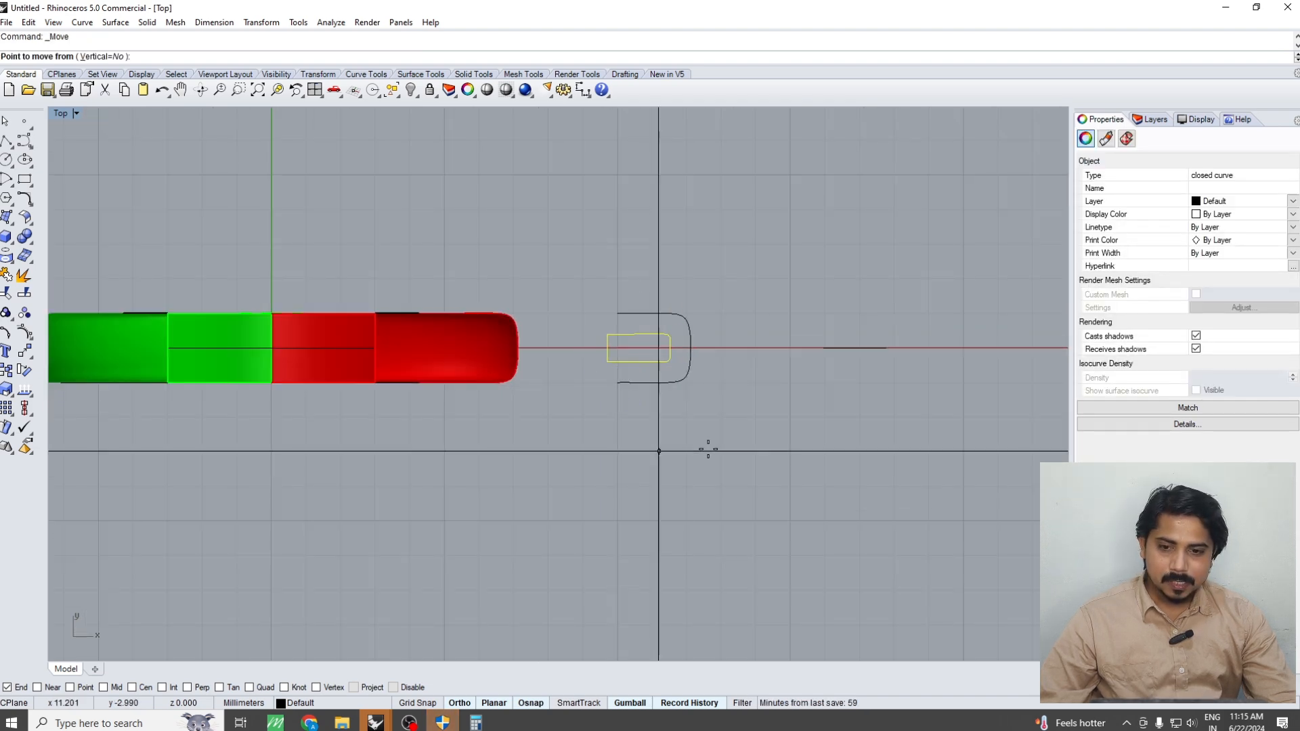
left_click(711, 447)
key("Return")
left_click(669, 449)
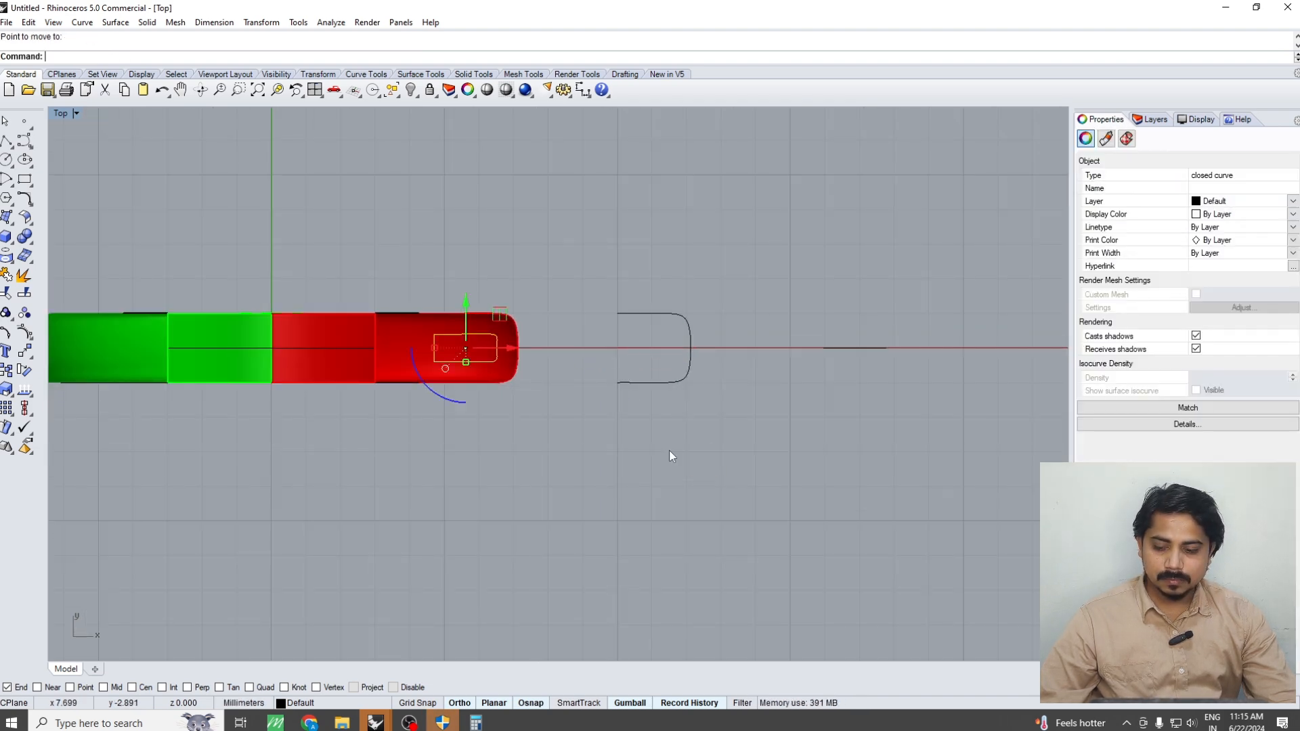
Sweep the closed inner profile along the ring's inner circle in the Perspective view to form a full inner band
key("ctrl+F4")
right_click_drag(527, 429, 550, 381)
scroll(316, 260, "up", 4)
left_click(315, 256, "shift")
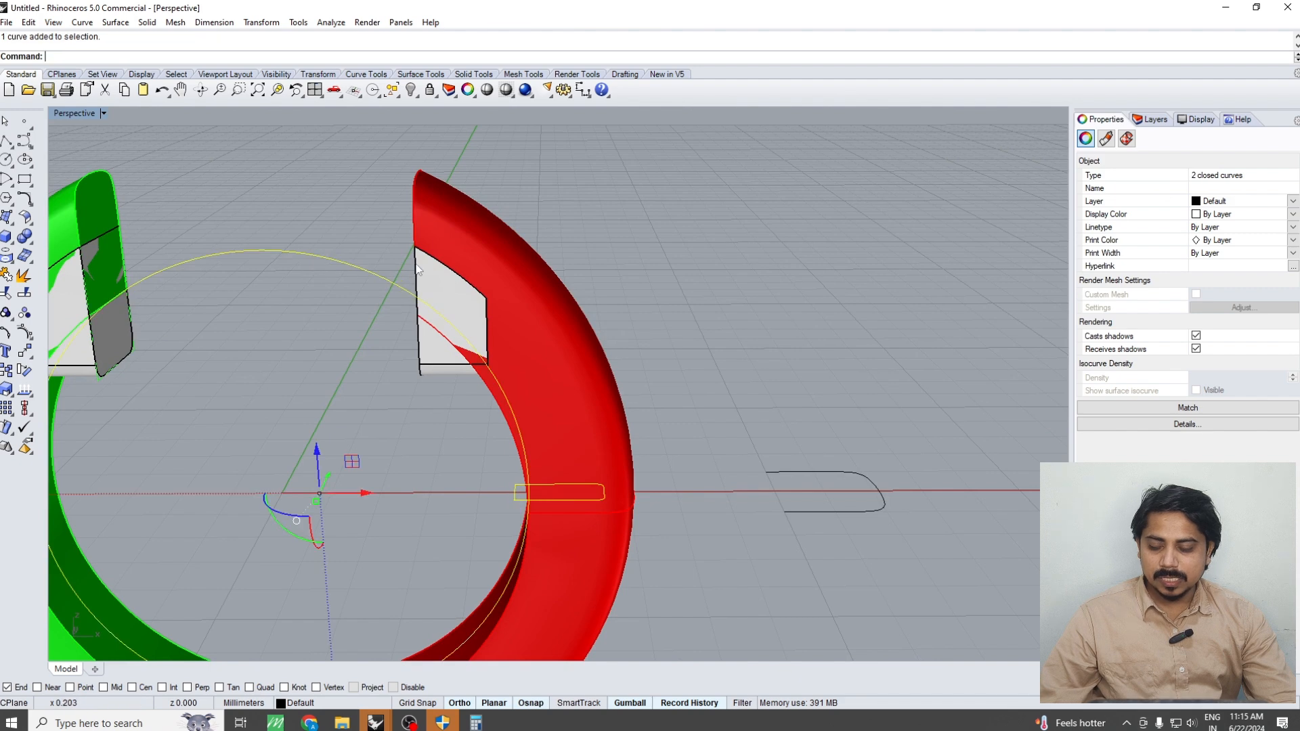
scroll(421, 270, "down", 6)
type("s1")
key("Return")
key("Return")
left_click(530, 258)
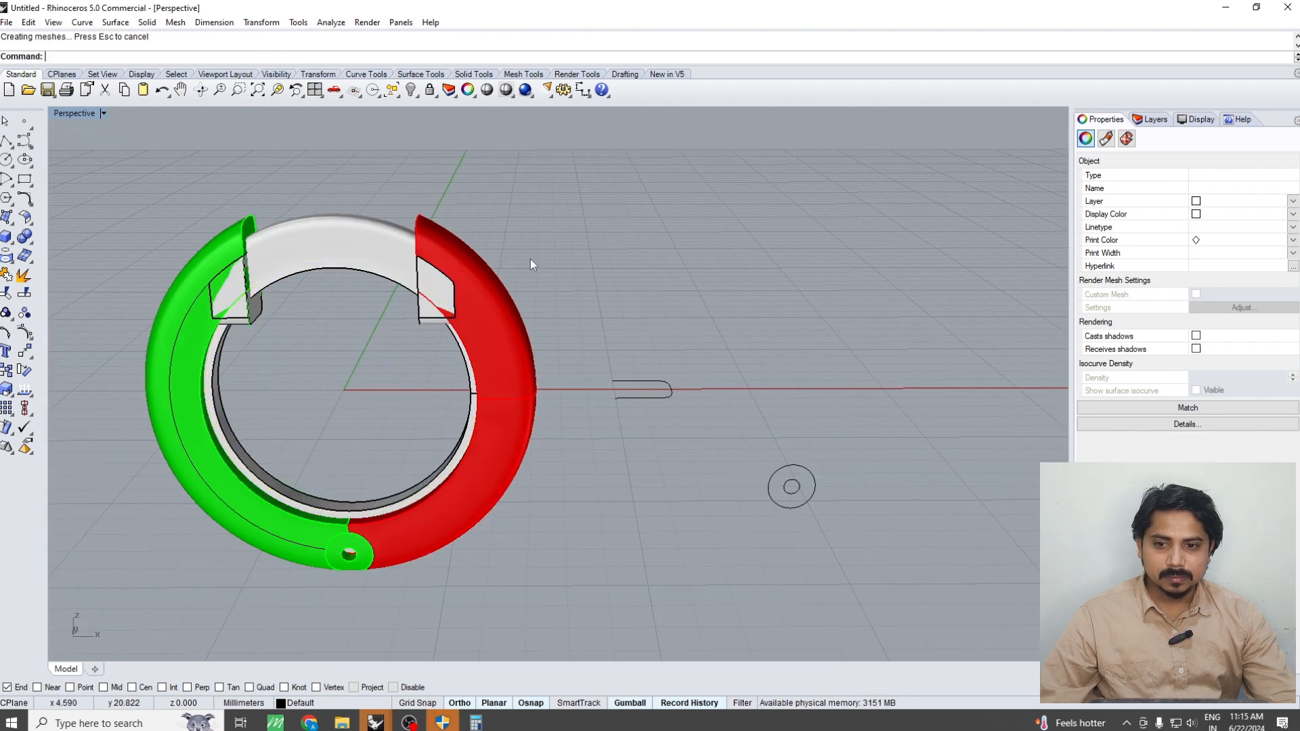
Examine how the swept inner band sits inside the ring, selecting the red and green halves in turn from several angles
right_click_drag(551, 316, 614, 339)
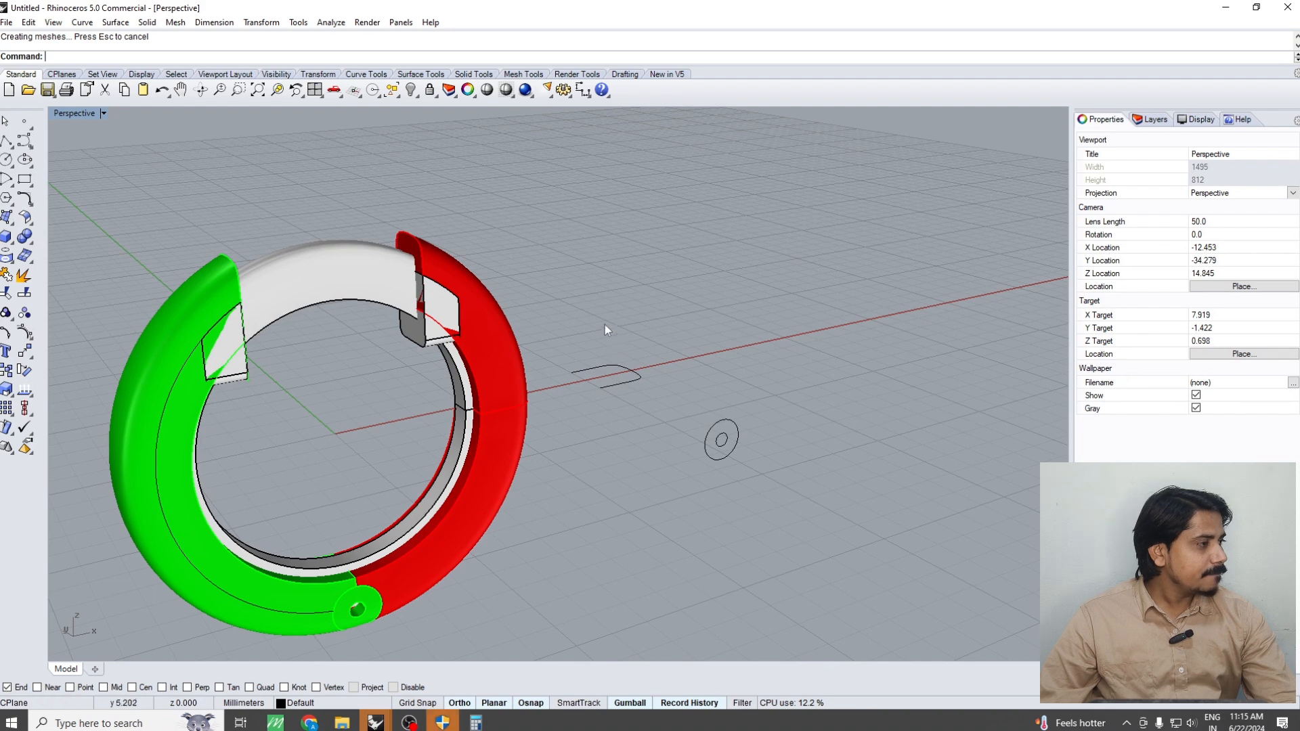
scroll(655, 263, "down", 2)
scroll(514, 338, "up", 4)
left_click(506, 340)
scroll(507, 340, "down", 2)
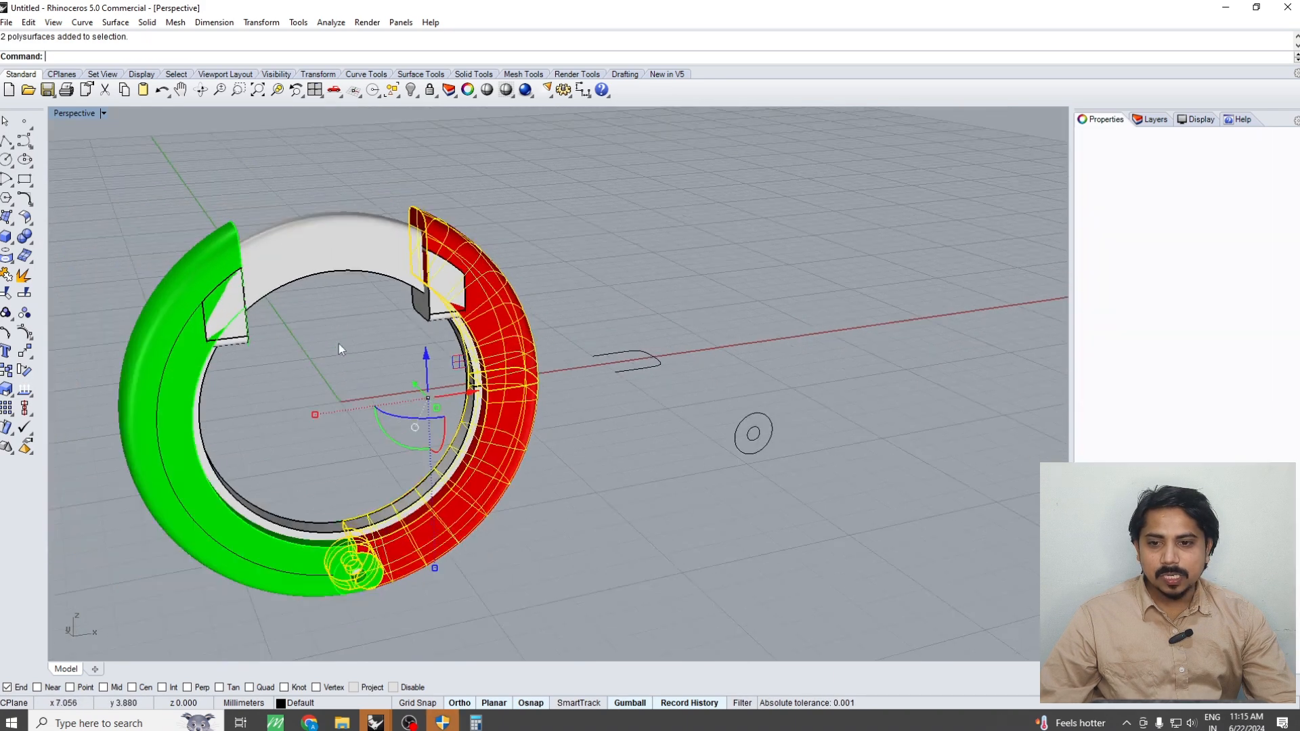
scroll(325, 335, "up", 3)
left_click(138, 250, "shift")
left_click(174, 286)
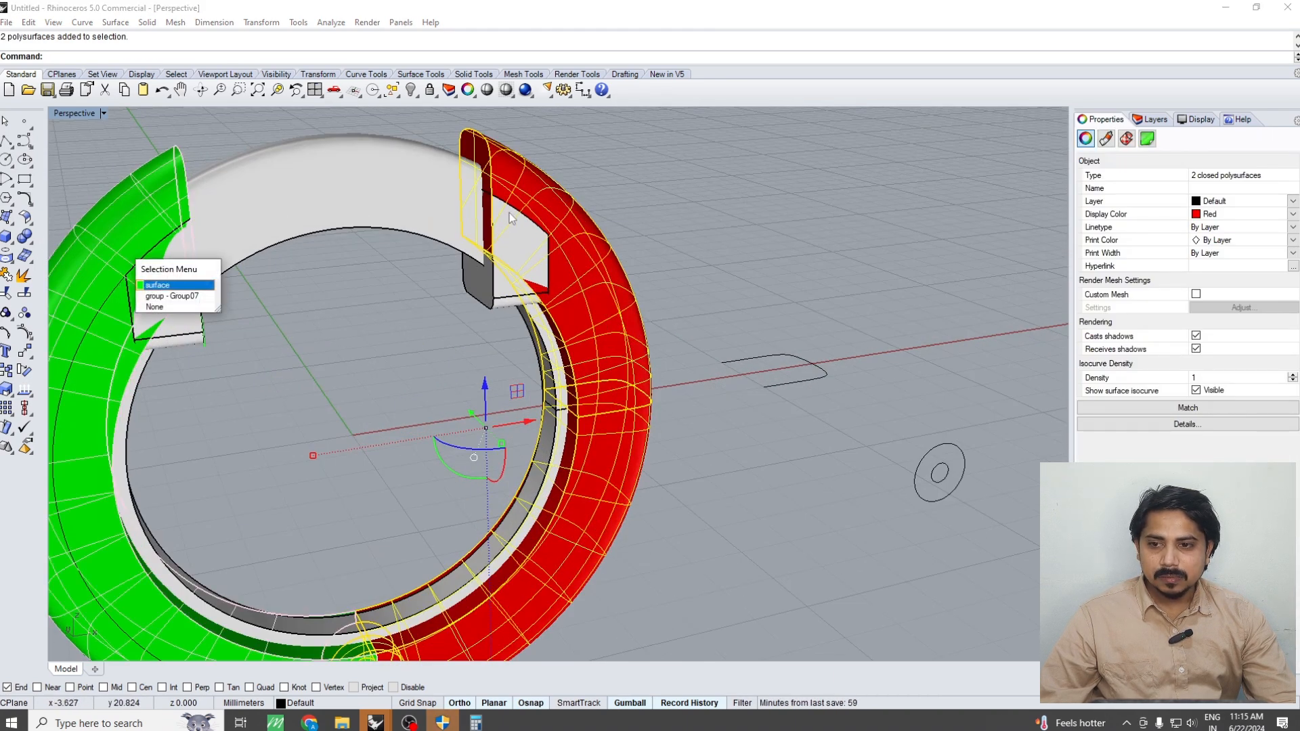
scroll(514, 214, "down", 5)
scroll(262, 298, "up", 4)
left_click(303, 271)
left_click(340, 307)
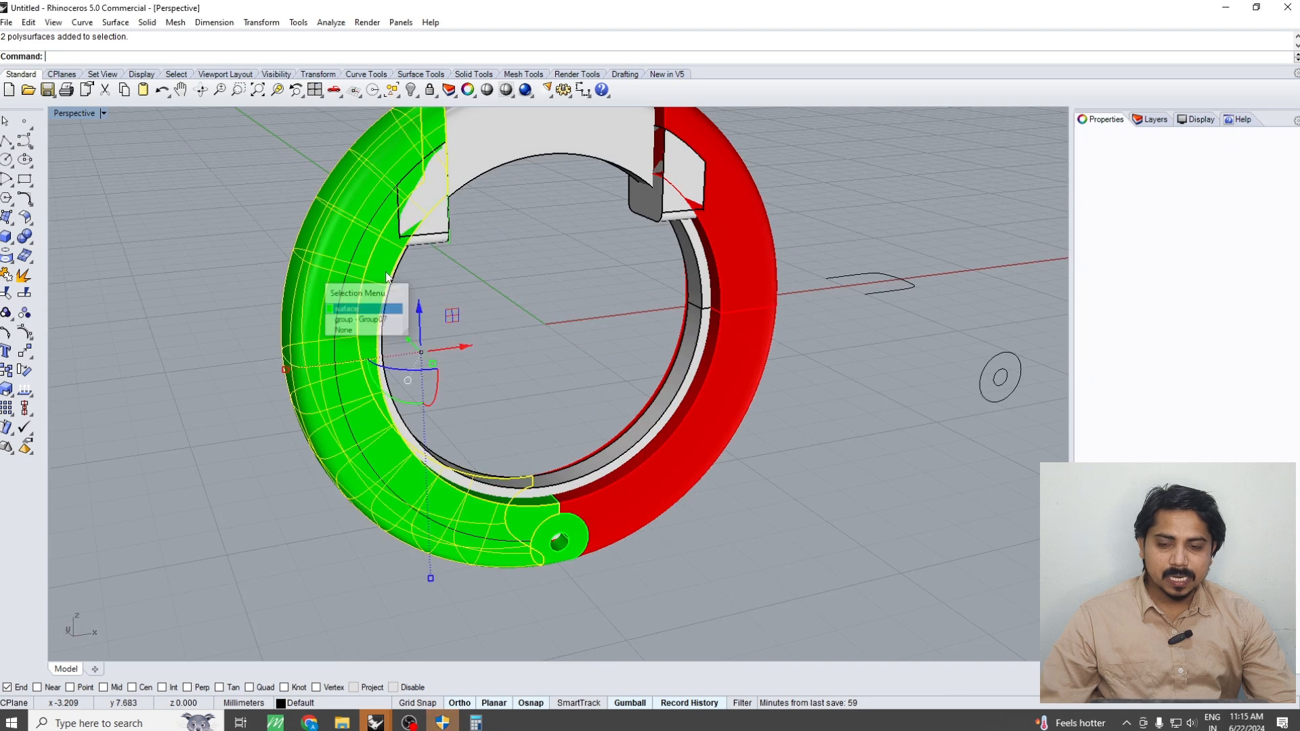
right_click_drag(340, 305, 292, 270)
key("Delete")
left_click(339, 268)
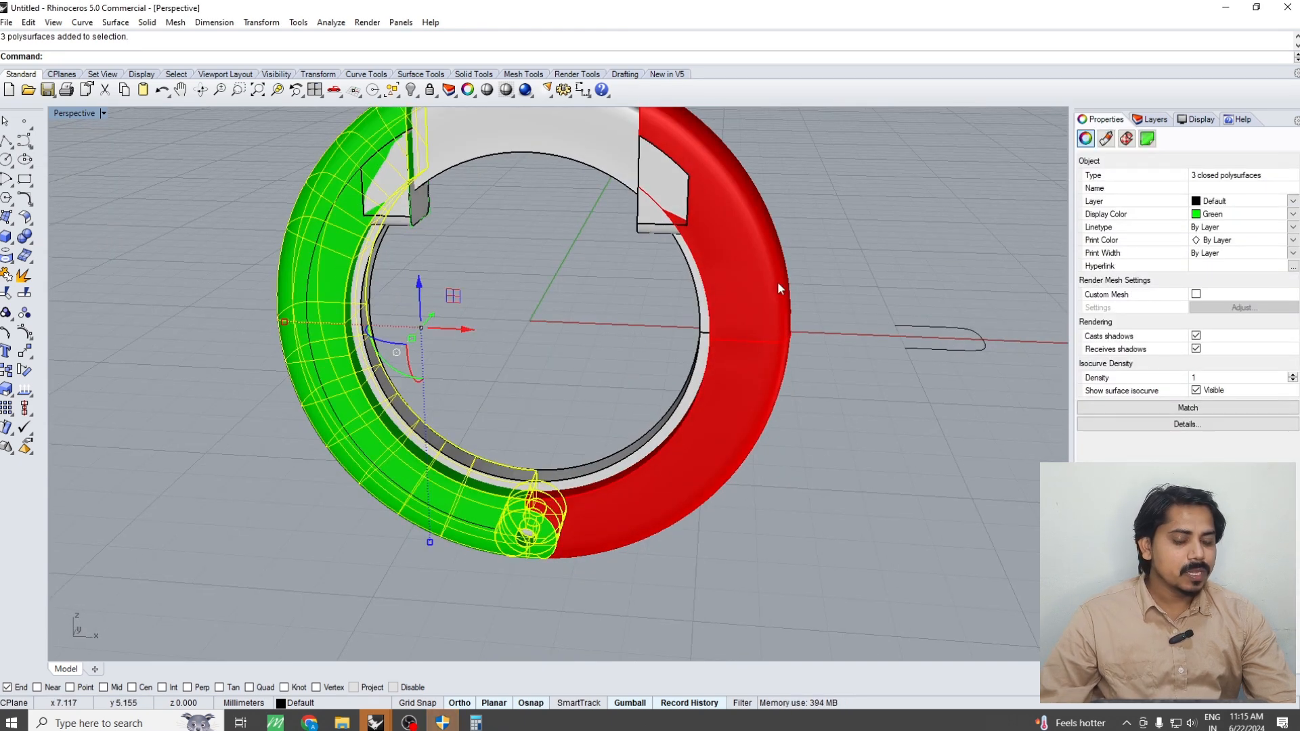
left_click(777, 282, "shift")
right_click_drag(673, 395, 686, 410)
key("Escape")
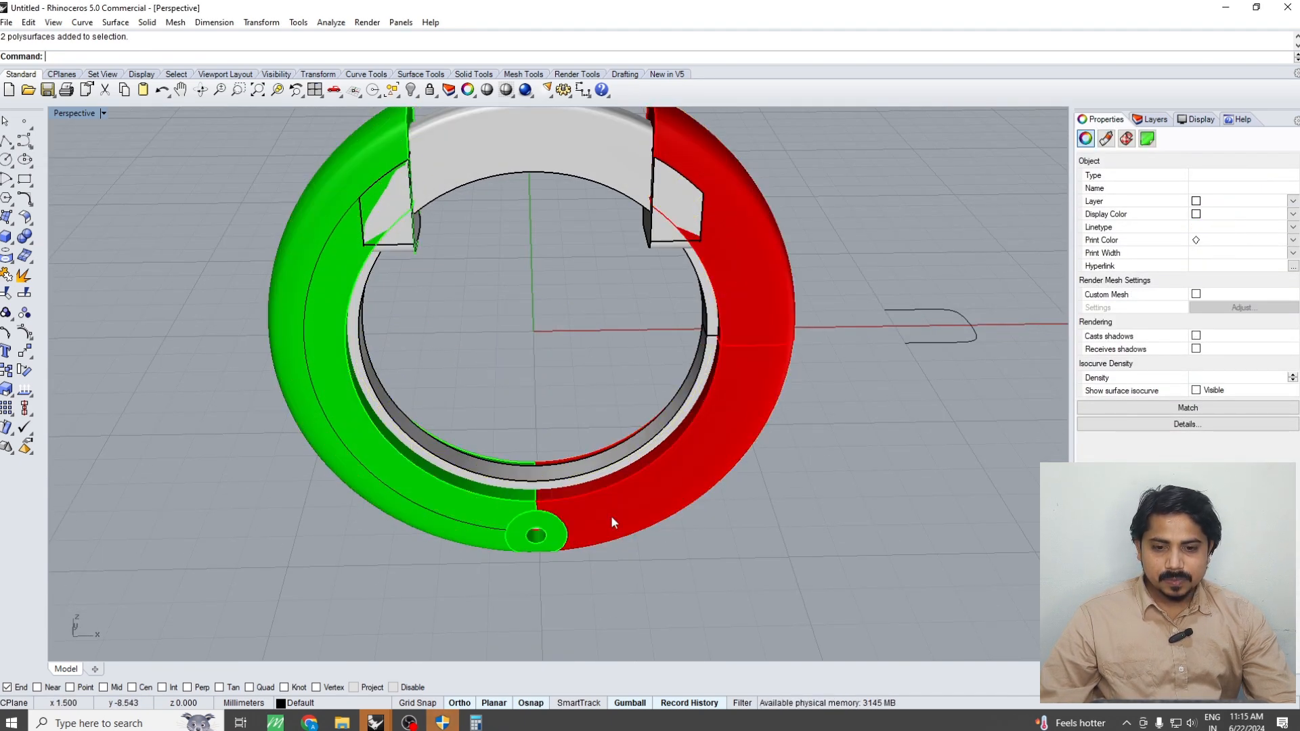
Remove the green and red ring halves from their groups
right_click(617, 517)
left_click(621, 515)
scroll(576, 522, "up", 4)
left_click(427, 495)
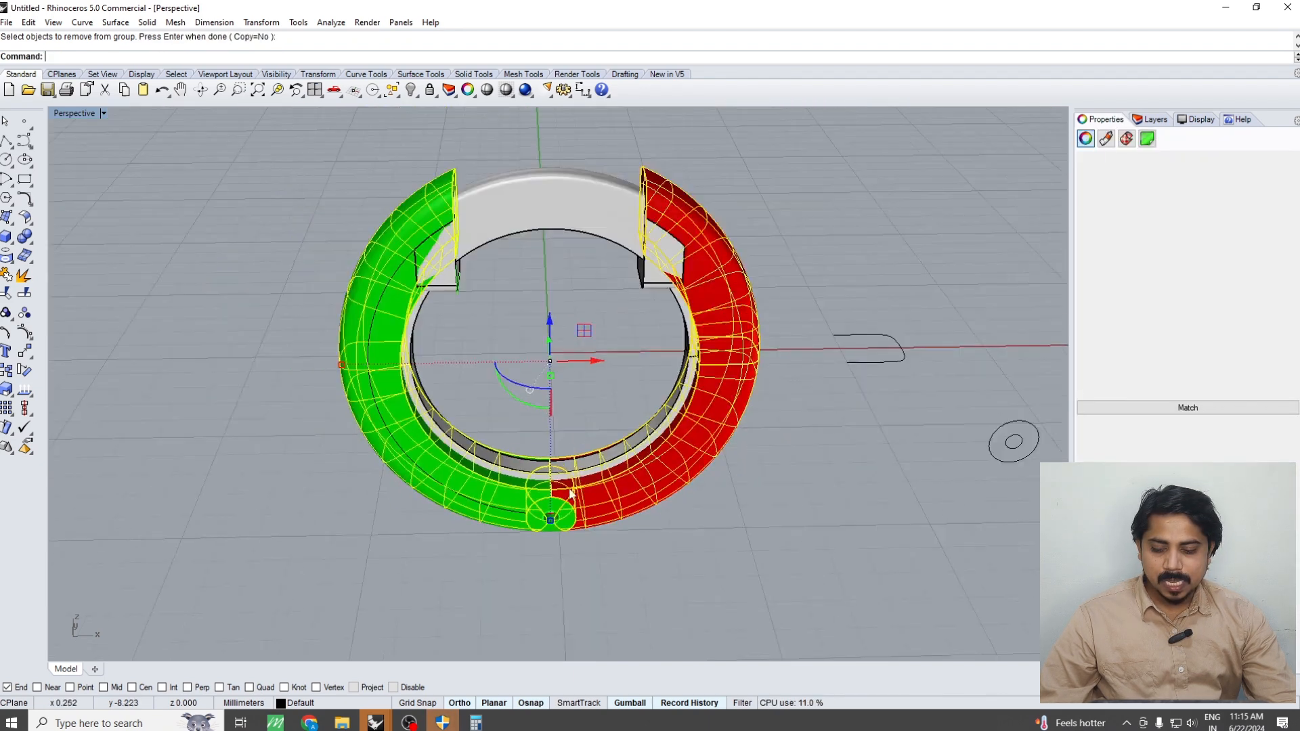
Subtract the swept inner band from both ring halves with DeleteInput=No and hide the band
left_click(574, 463)
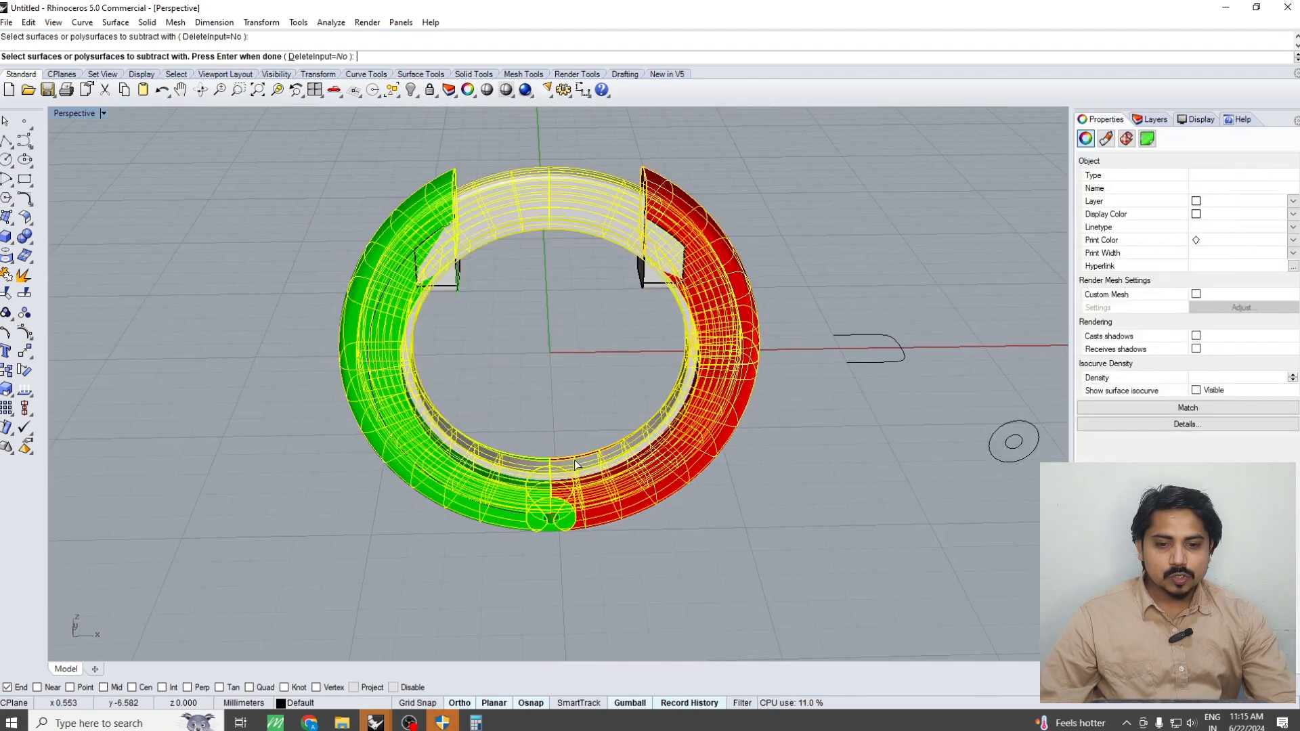
key("Return")
key("Return")
left_click(560, 189)
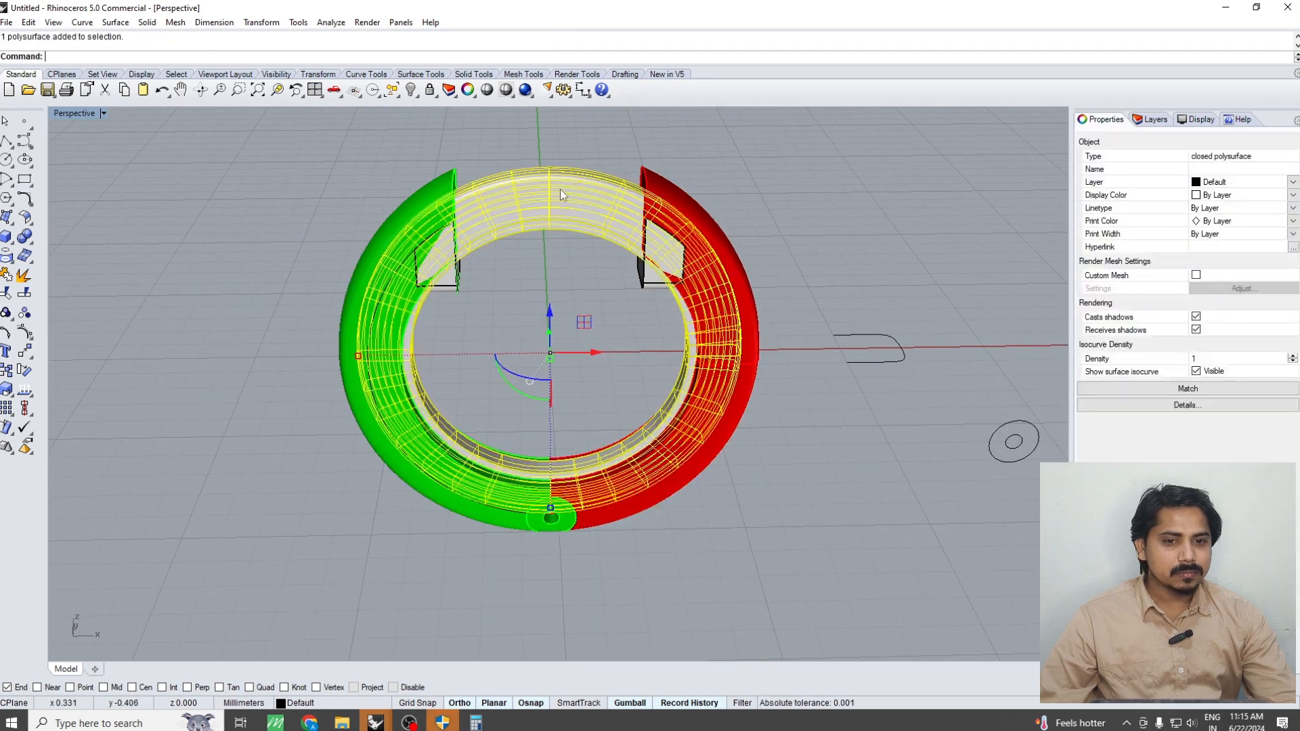
key("Escape")
Examine the hollowed inner channel of the red and green halves and the end blocks from several angles
scroll(626, 255, "up", 5)
left_click(634, 252)
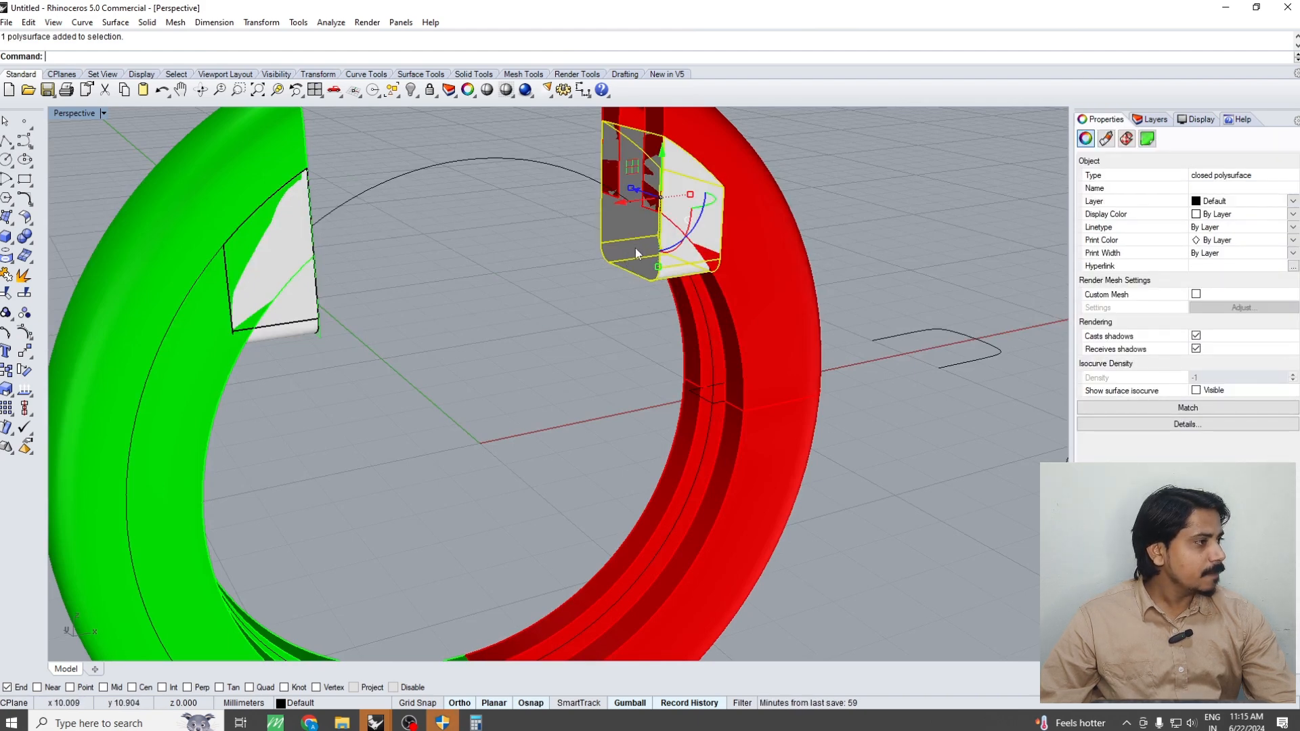
scroll(635, 250, "down", 6)
right_click_drag(635, 250, 793, 311)
key("Escape")
scroll(681, 317, "up", 5)
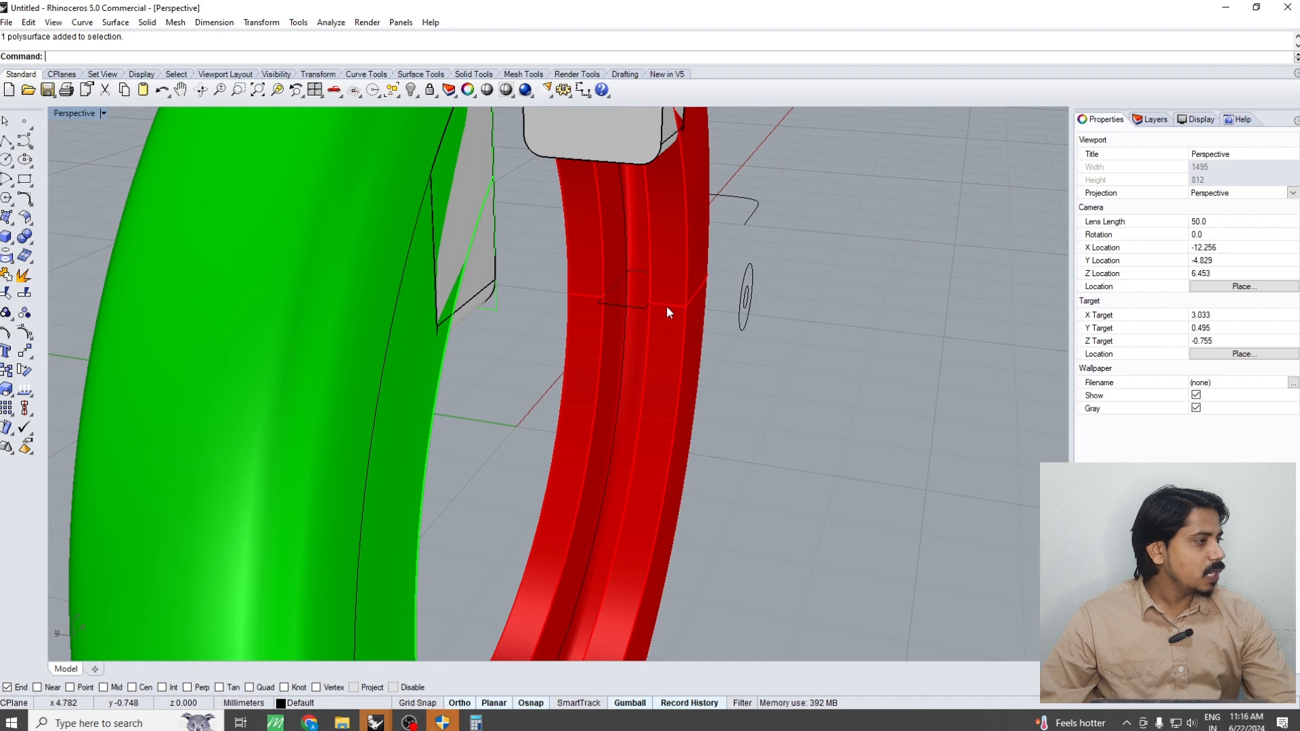
scroll(646, 356, "down", 5)
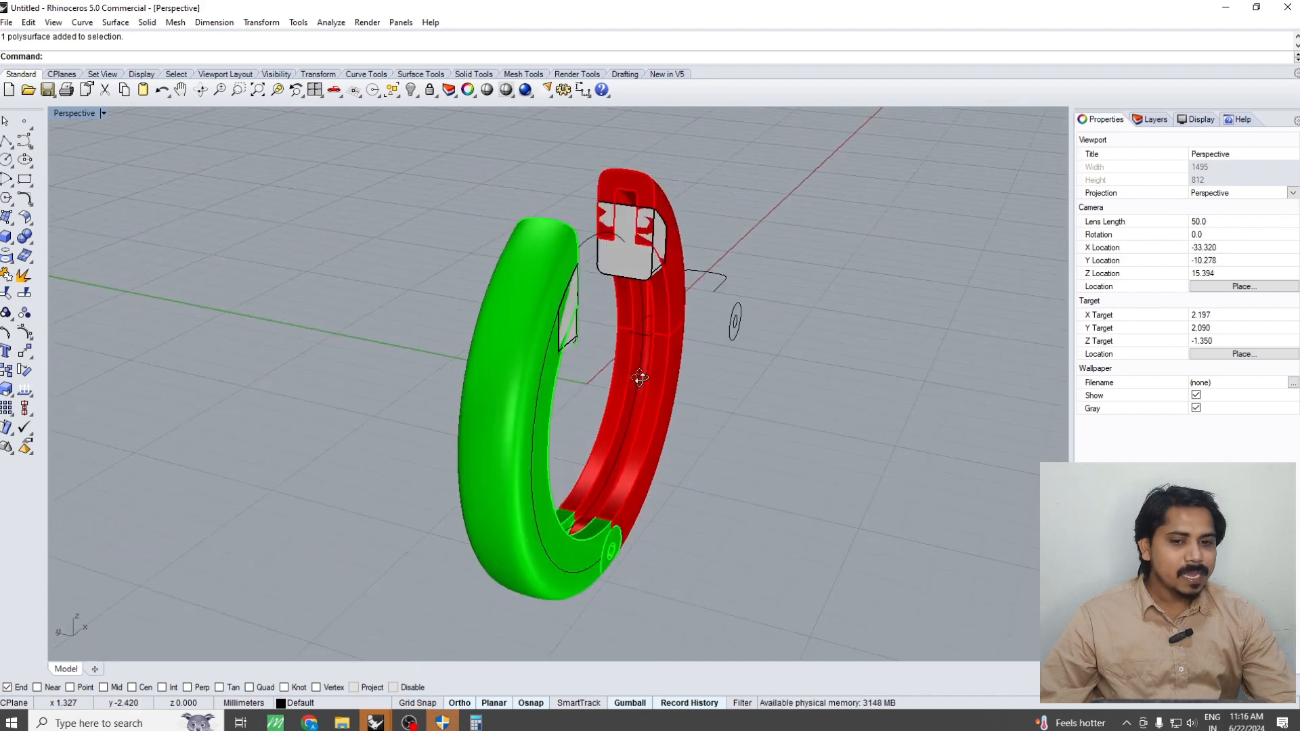
right_click_drag(645, 356, 669, 332)
scroll(648, 384, "up", 3)
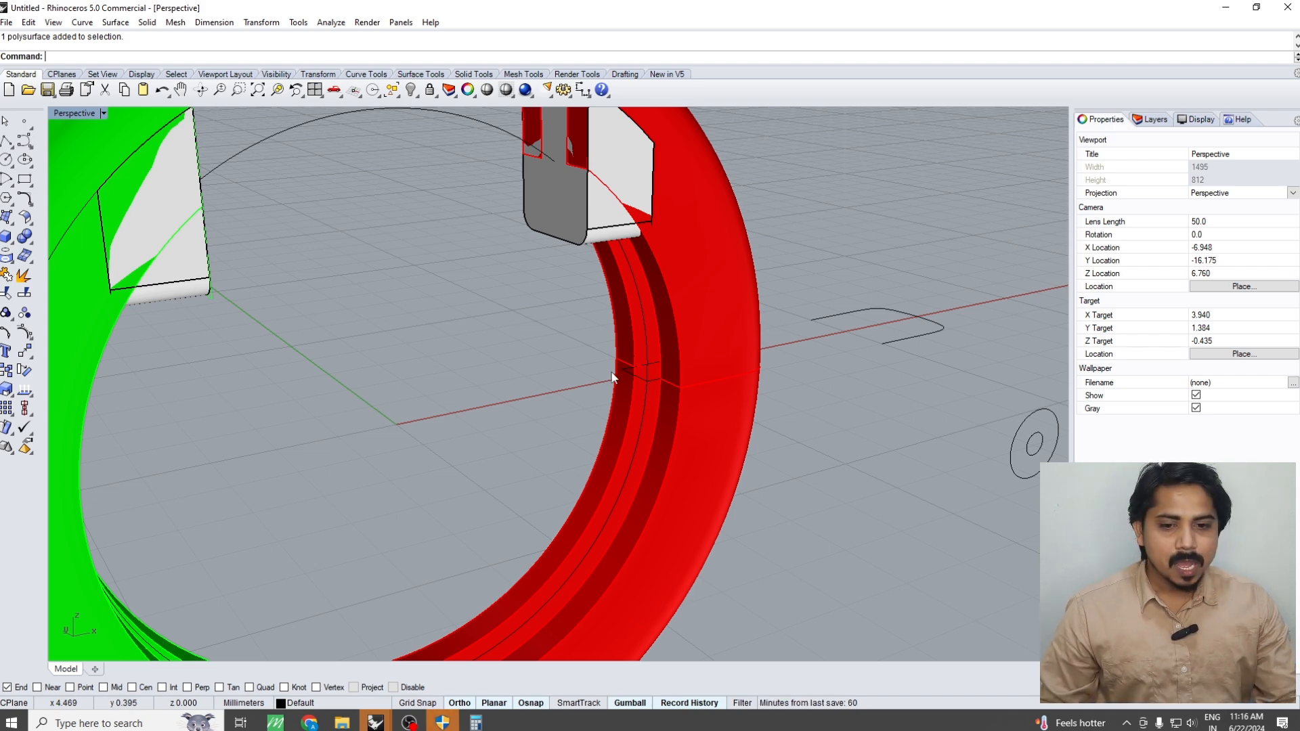
scroll(623, 373, "down", 7)
scroll(668, 351, "up", 3)
right_click_drag(691, 352, 680, 423)
scroll(669, 414, "down", 6)
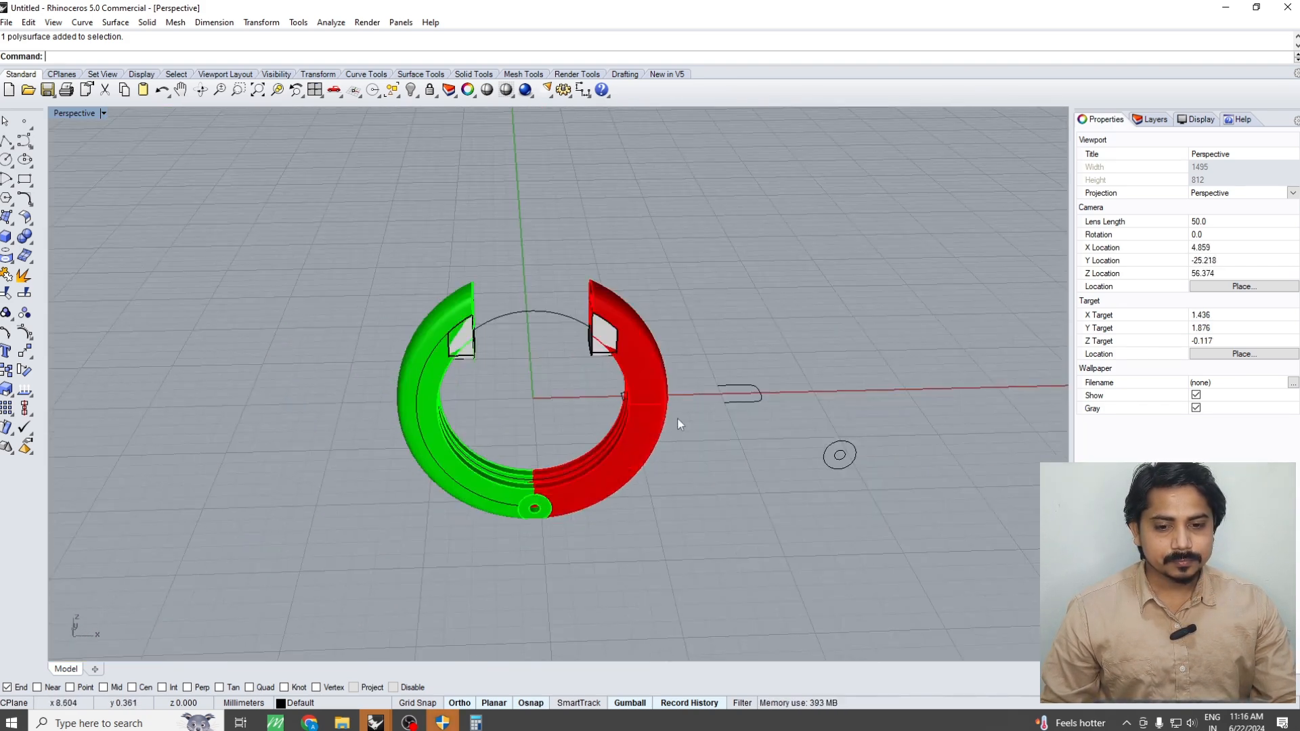
scroll(679, 423, "up", 6)
left_click(635, 397)
scroll(832, 371, "down", 8)
Measure the combined volume of all the hollowed ring's parts, including the end blocks
left_click_drag(773, 247, 328, 649)
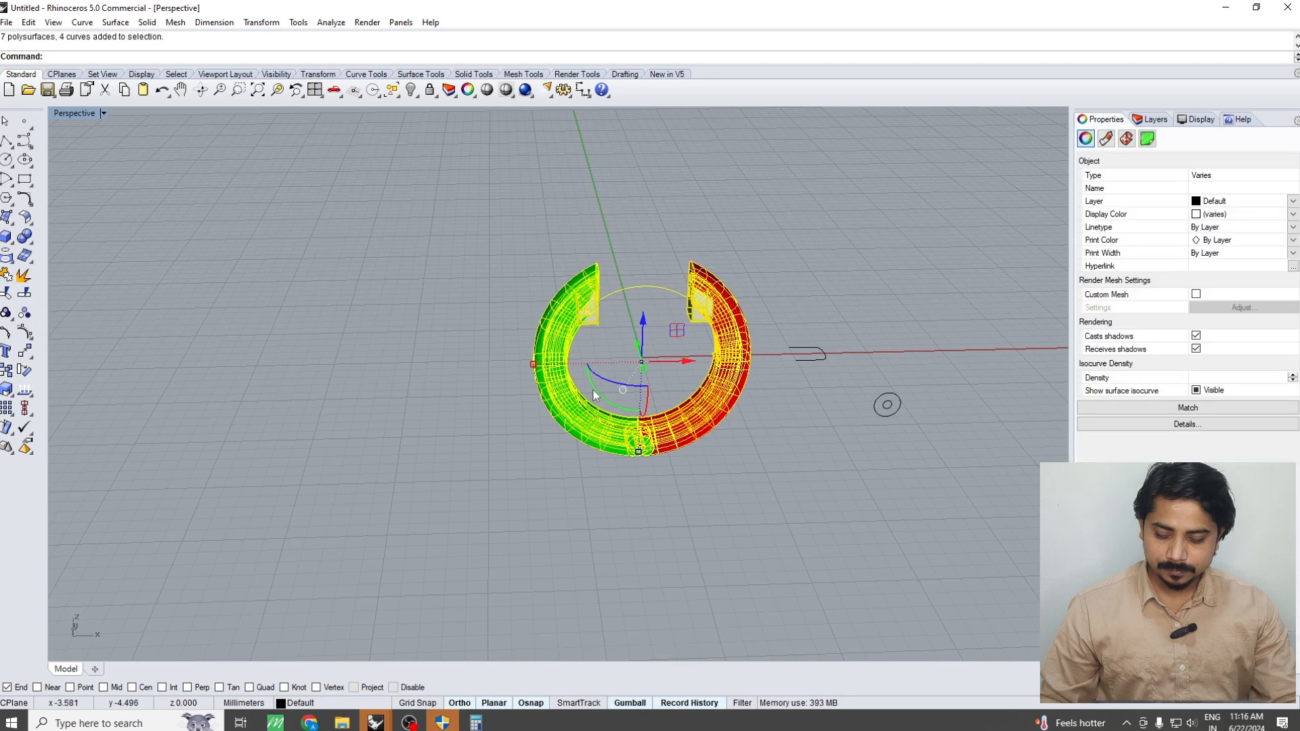
type("Volume")
key("Return")
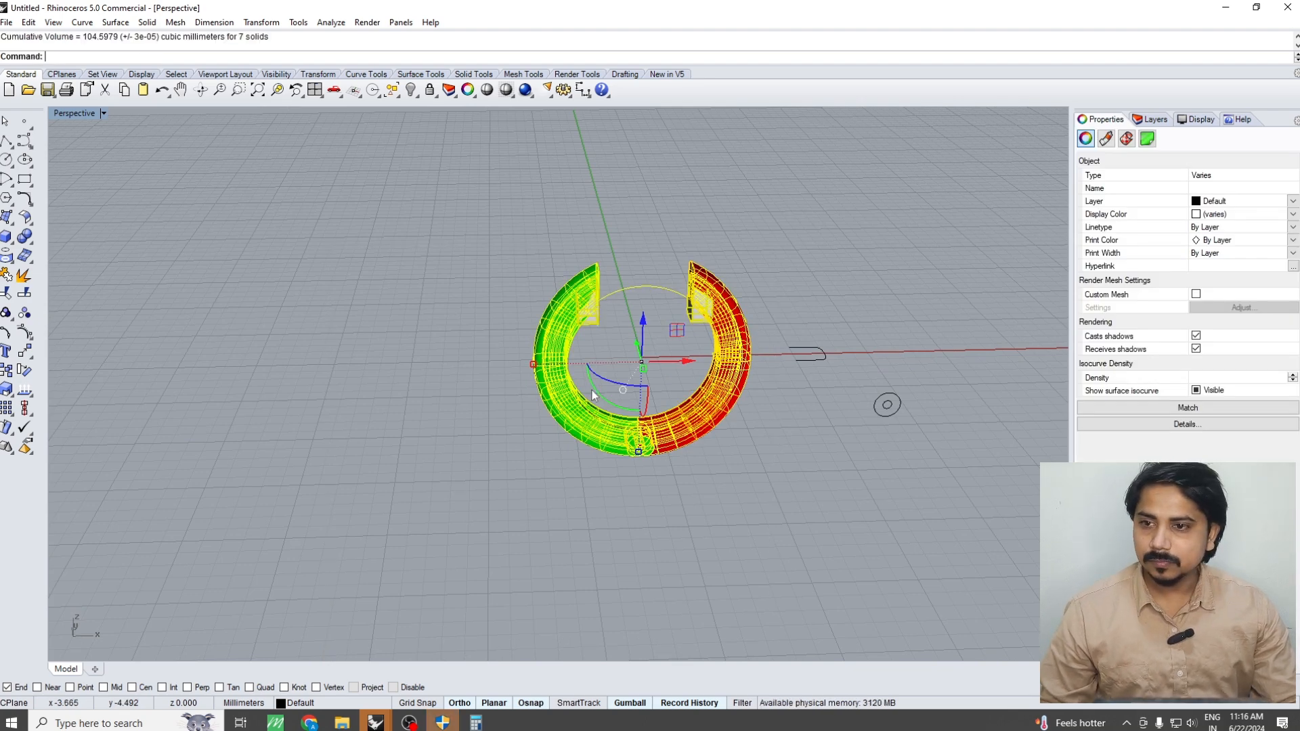
key("Escape")
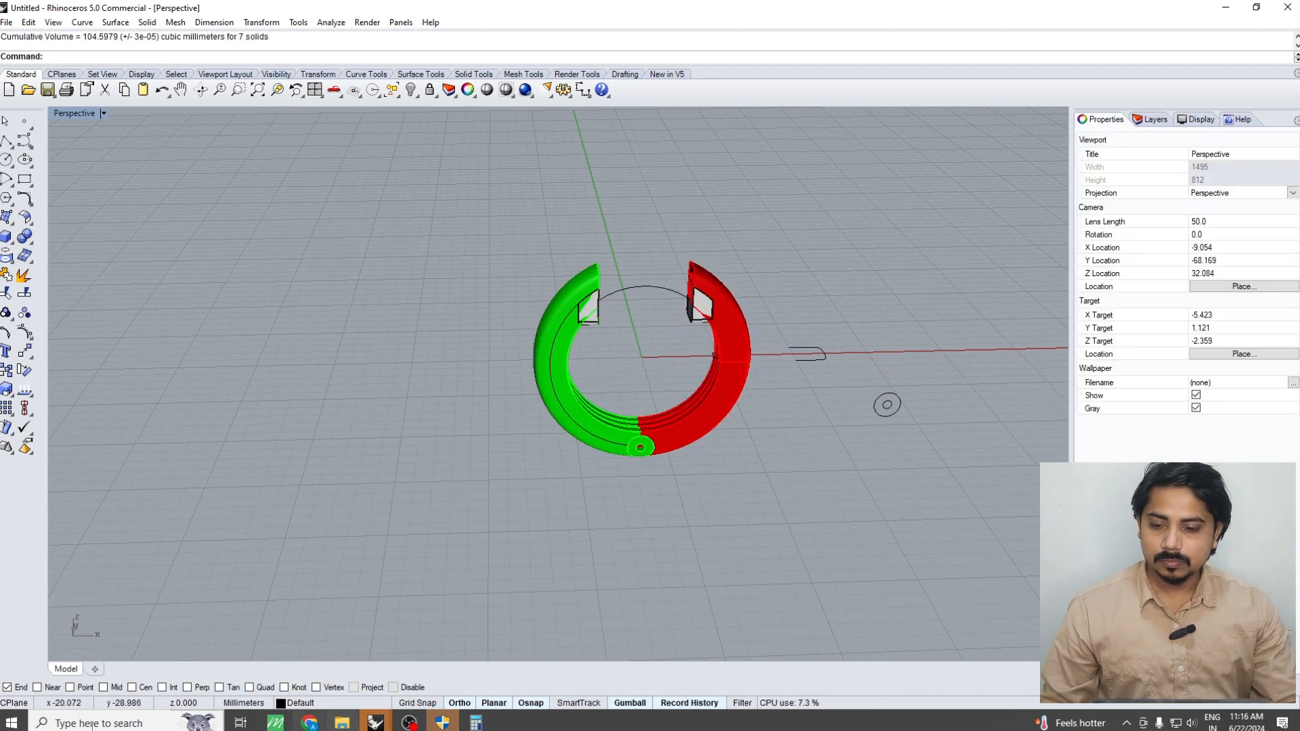
Switch to Calculator, divide 104 by 71 to estimate the ring's weight, and return to Rhino
left_click(476, 723)
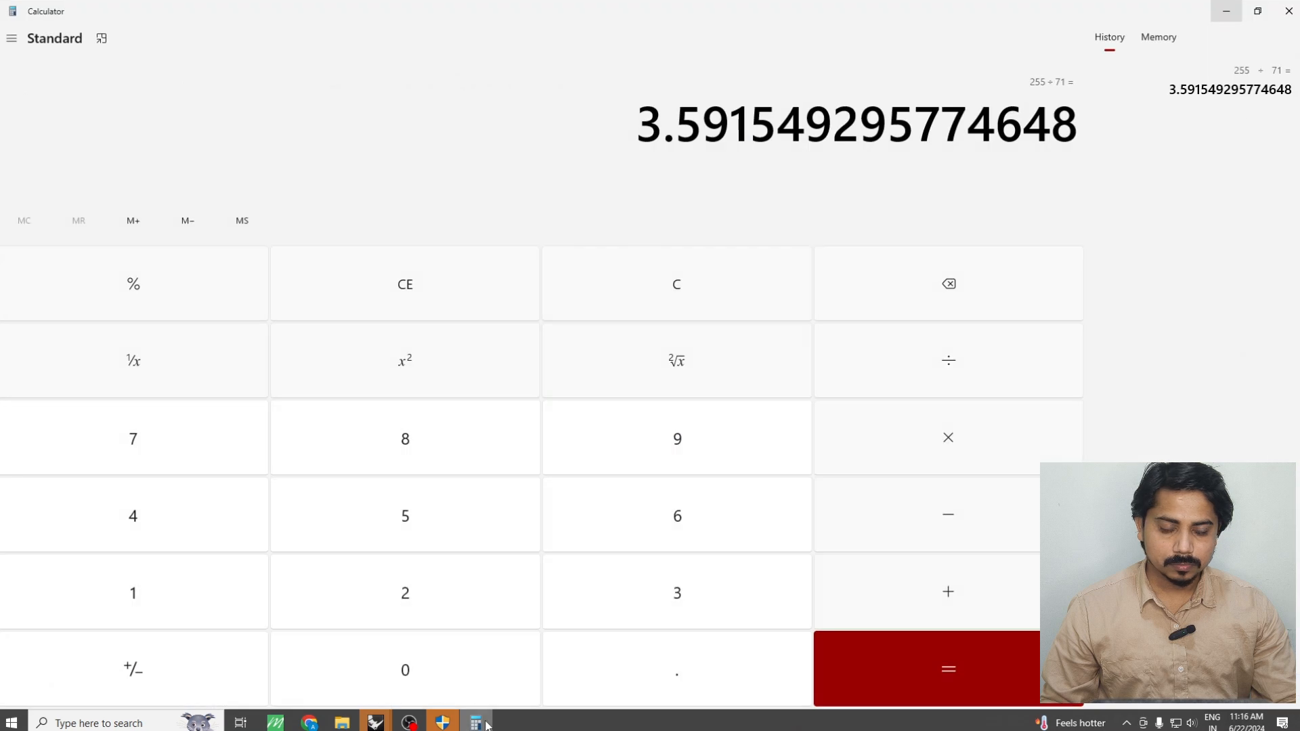
key("Escape")
type("10")
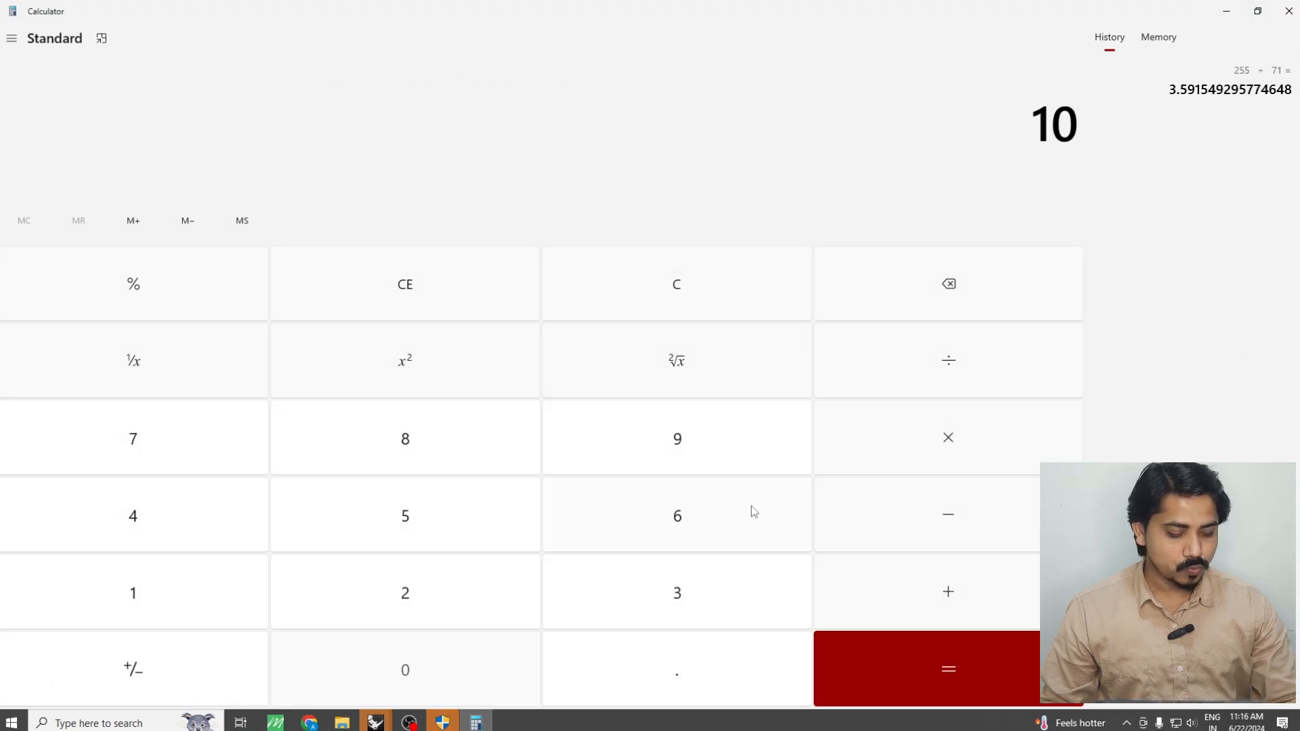
type("4 ÷ 7")
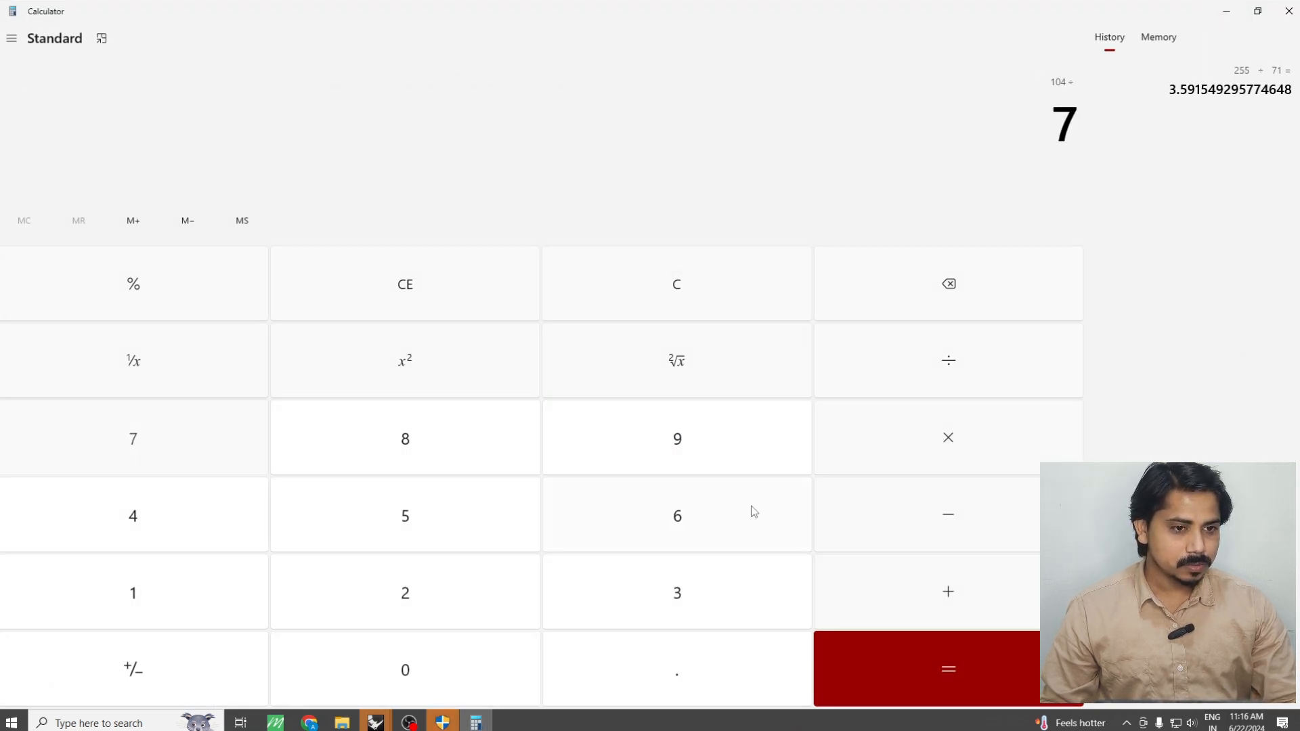
type("1")
key("Return")
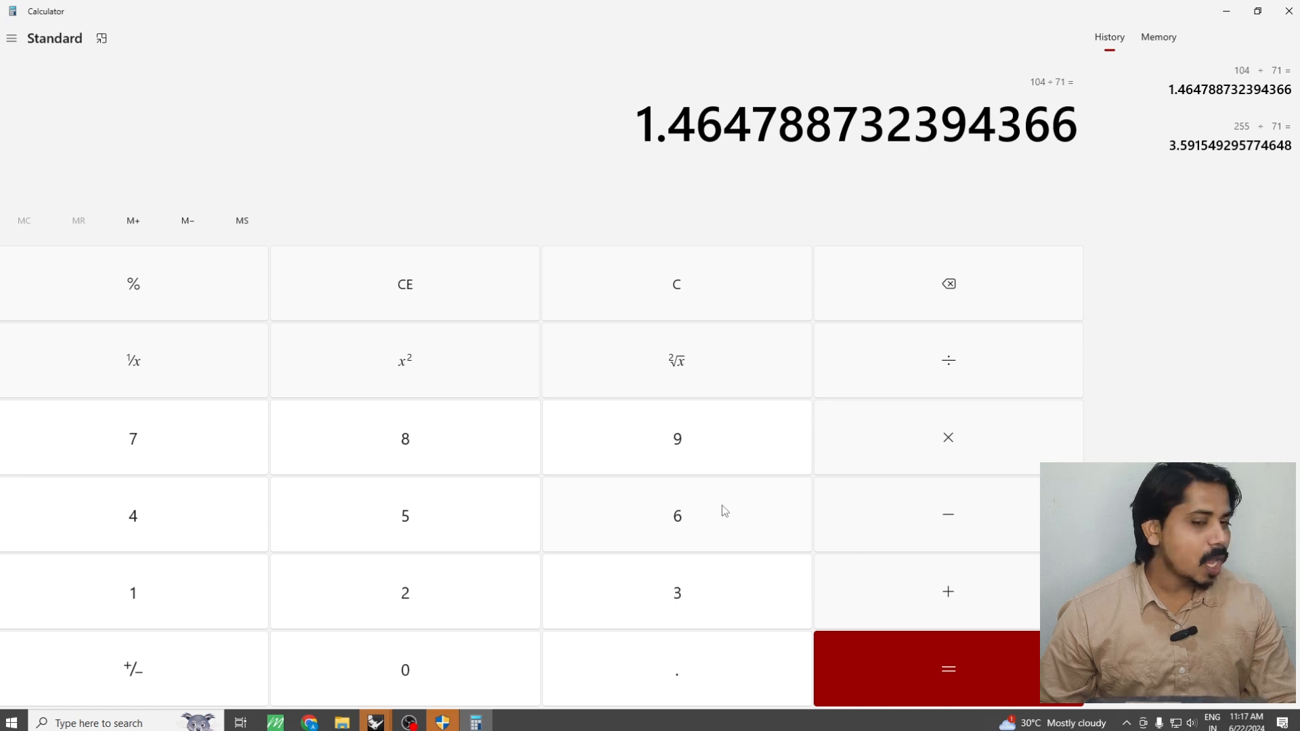
left_click(1226, 11)
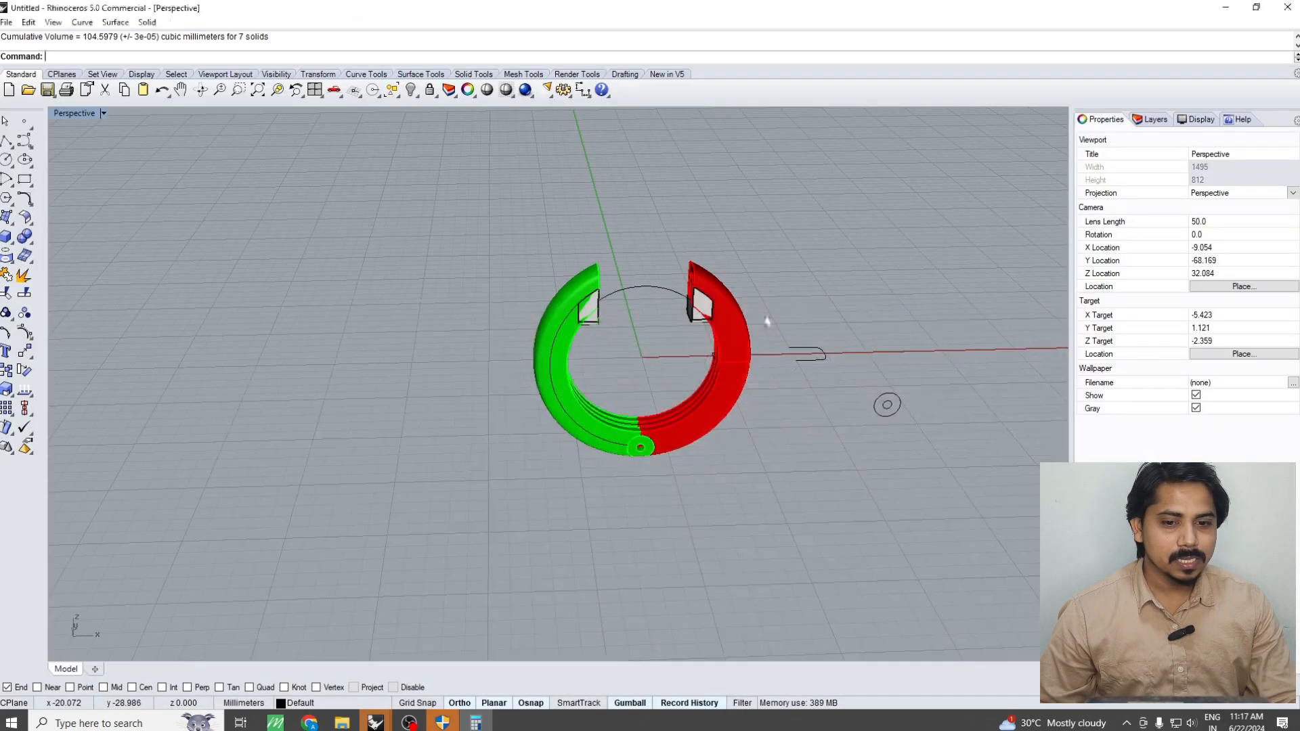
Undo the hiding, the band subtraction, the group removal and the sweep of the inner band
scroll(677, 403, "up", 3)
left_click(549, 482)
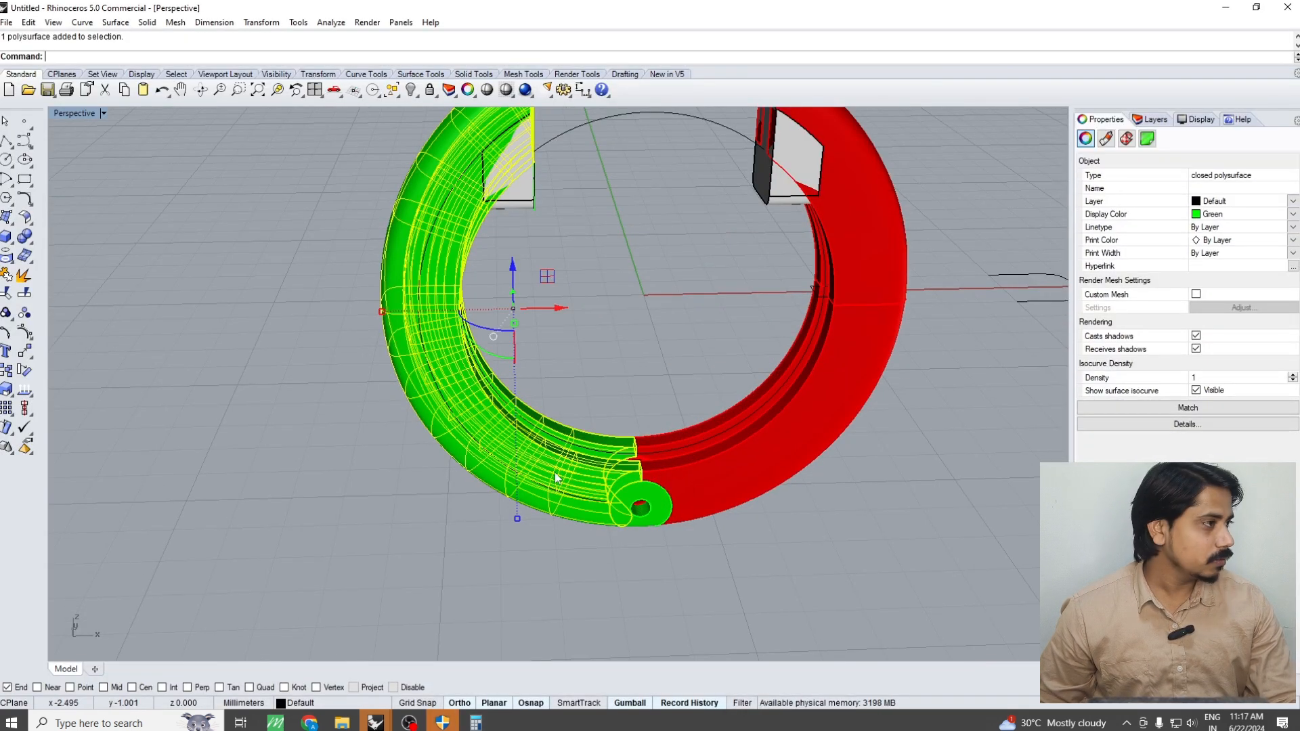
key("Escape")
key("ctrl+z")
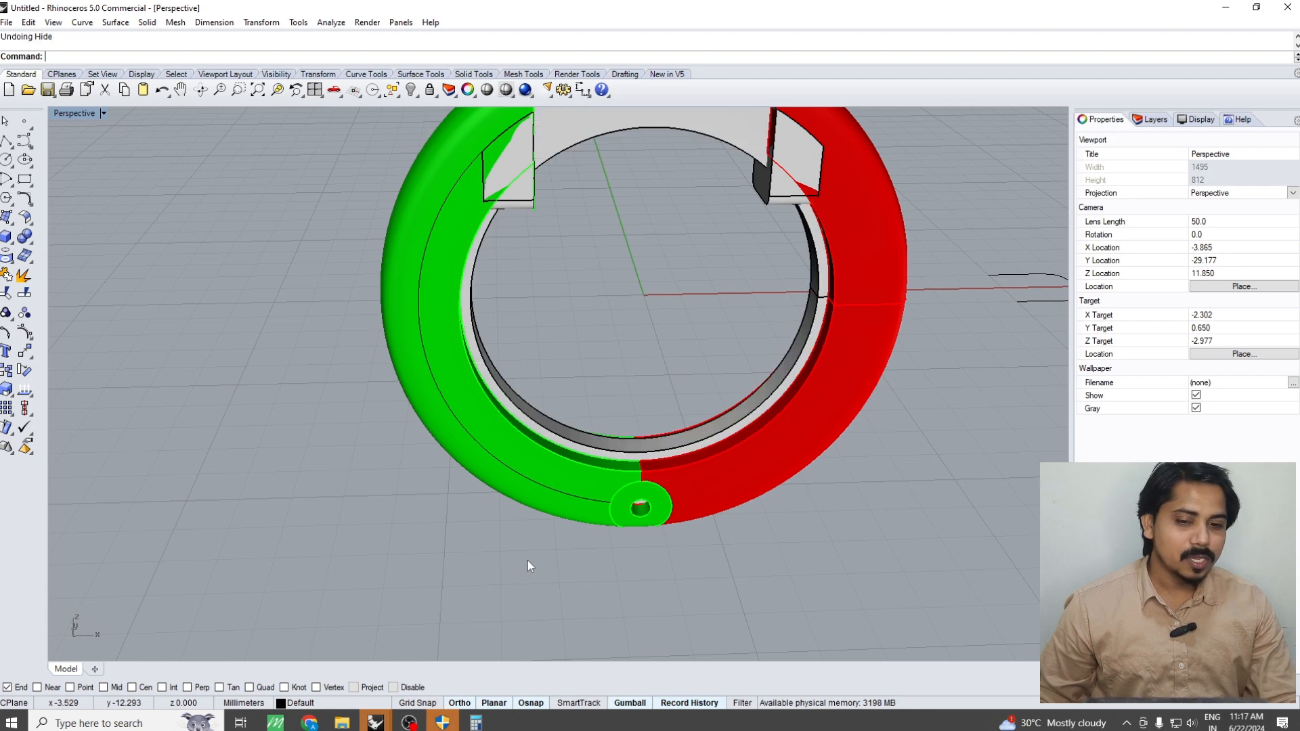
key("ctrl+z")
key("ctrl+z")
key("ctrl+z")
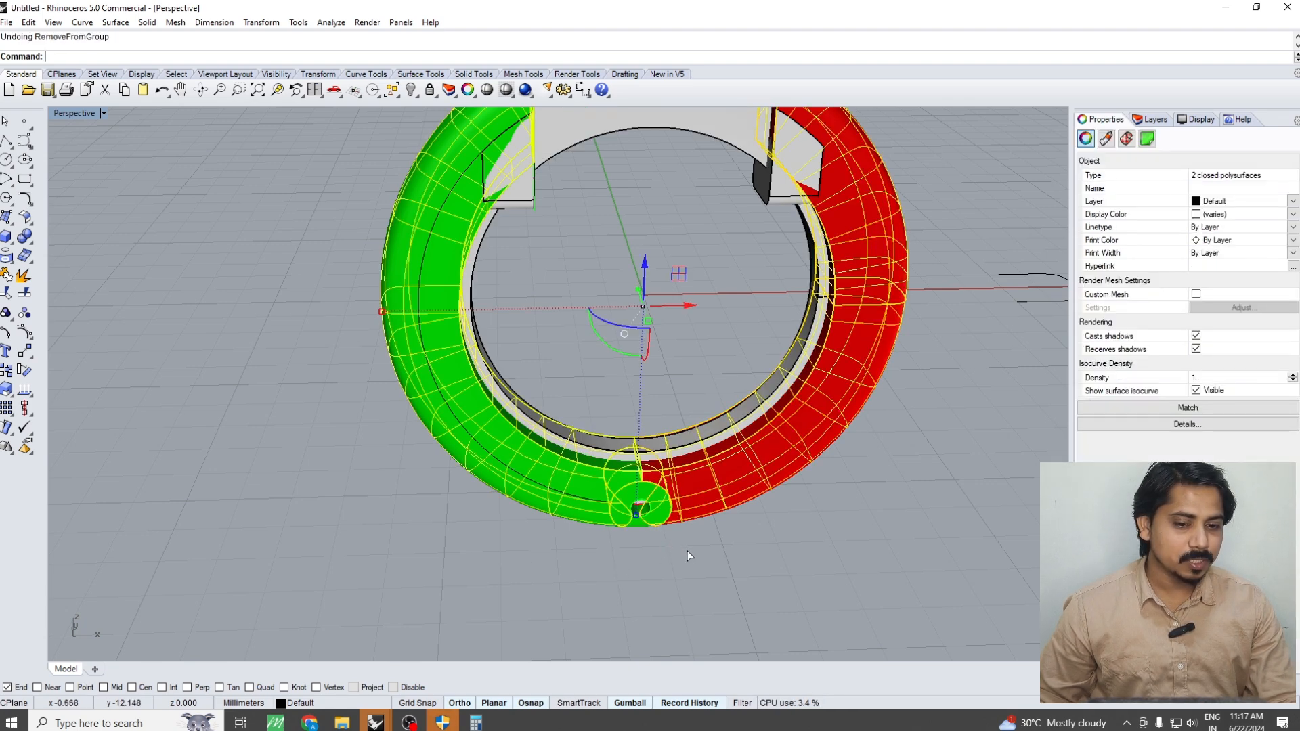
left_click(729, 570)
scroll(729, 572, "down", 5)
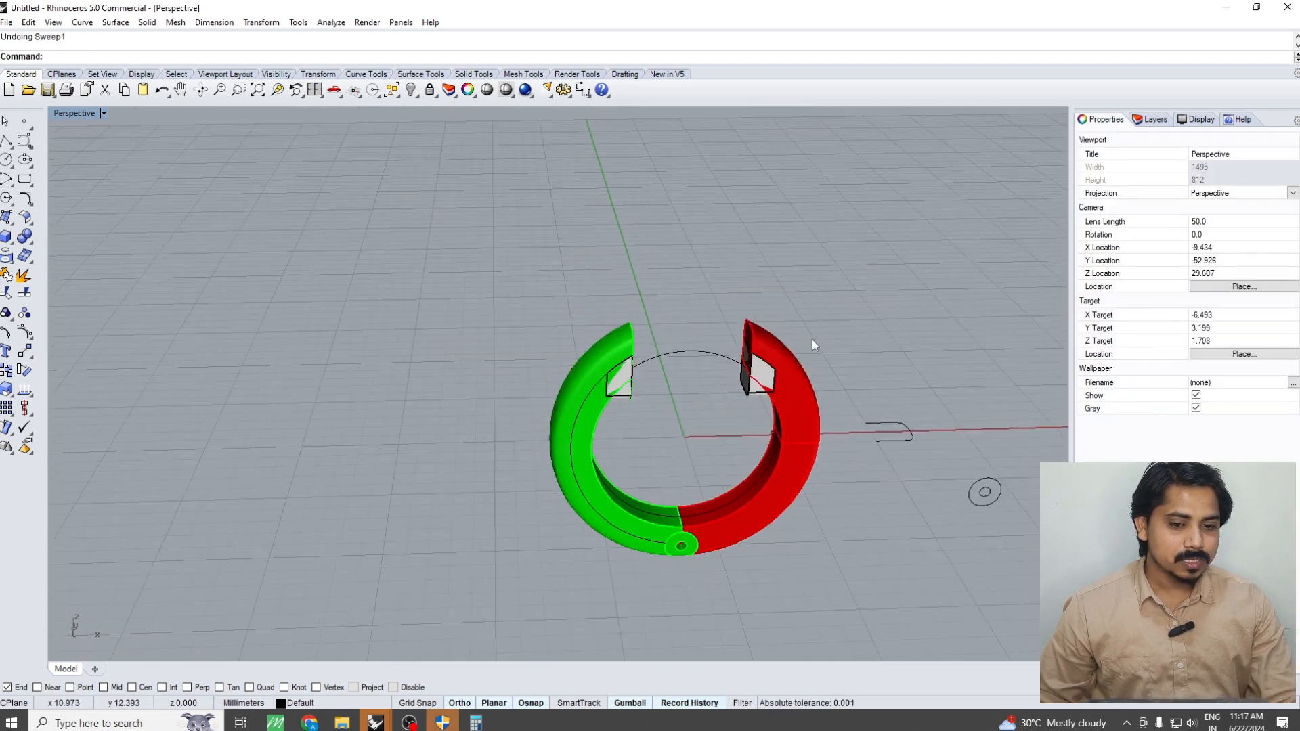
Try to measure the combined volume of everything in the ring assembly
left_click_drag(812, 338, 498, 613)
type("Volume")
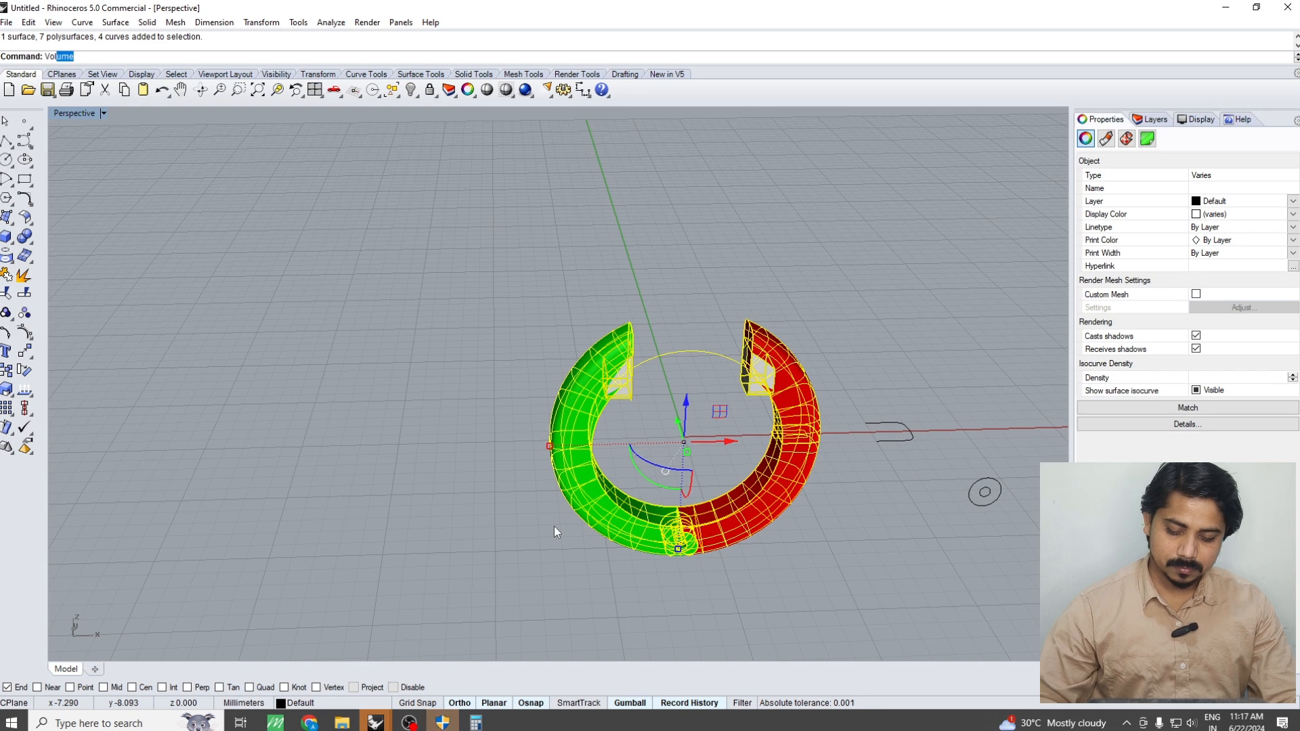
key("Return")
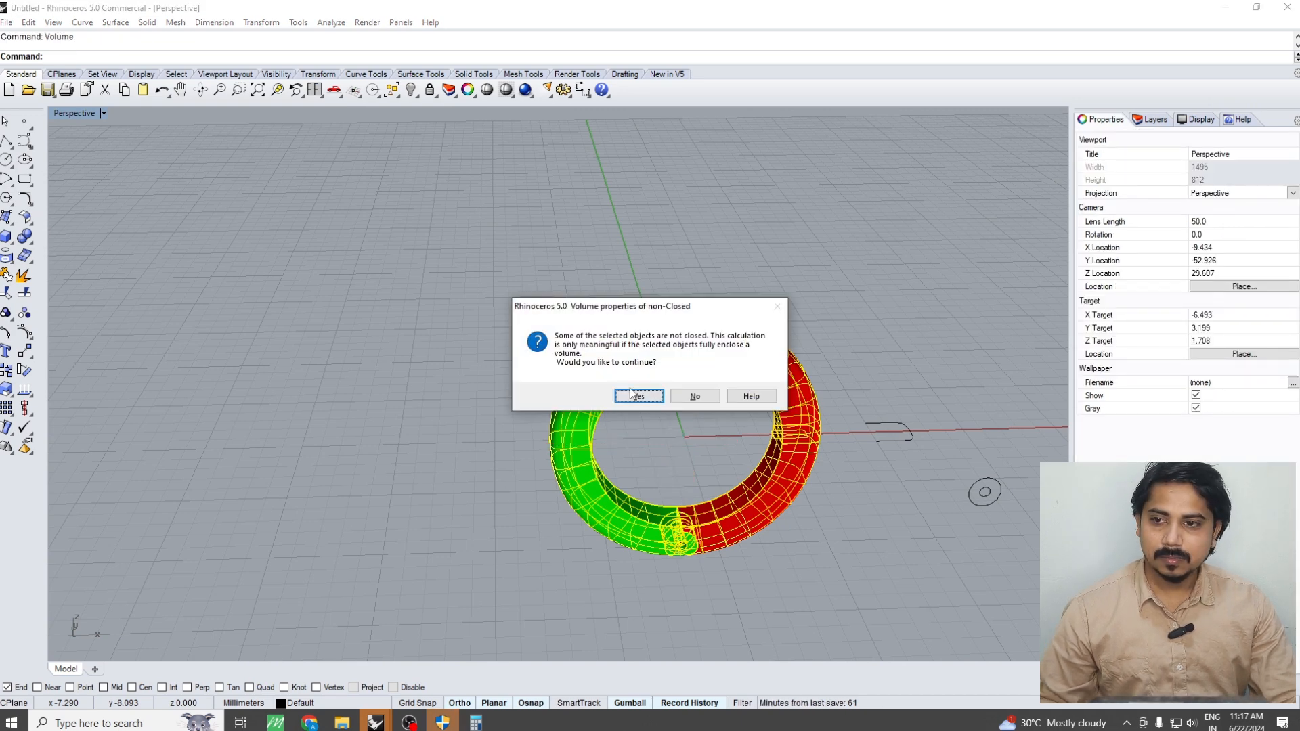
left_click(570, 440)
left_click(689, 402)
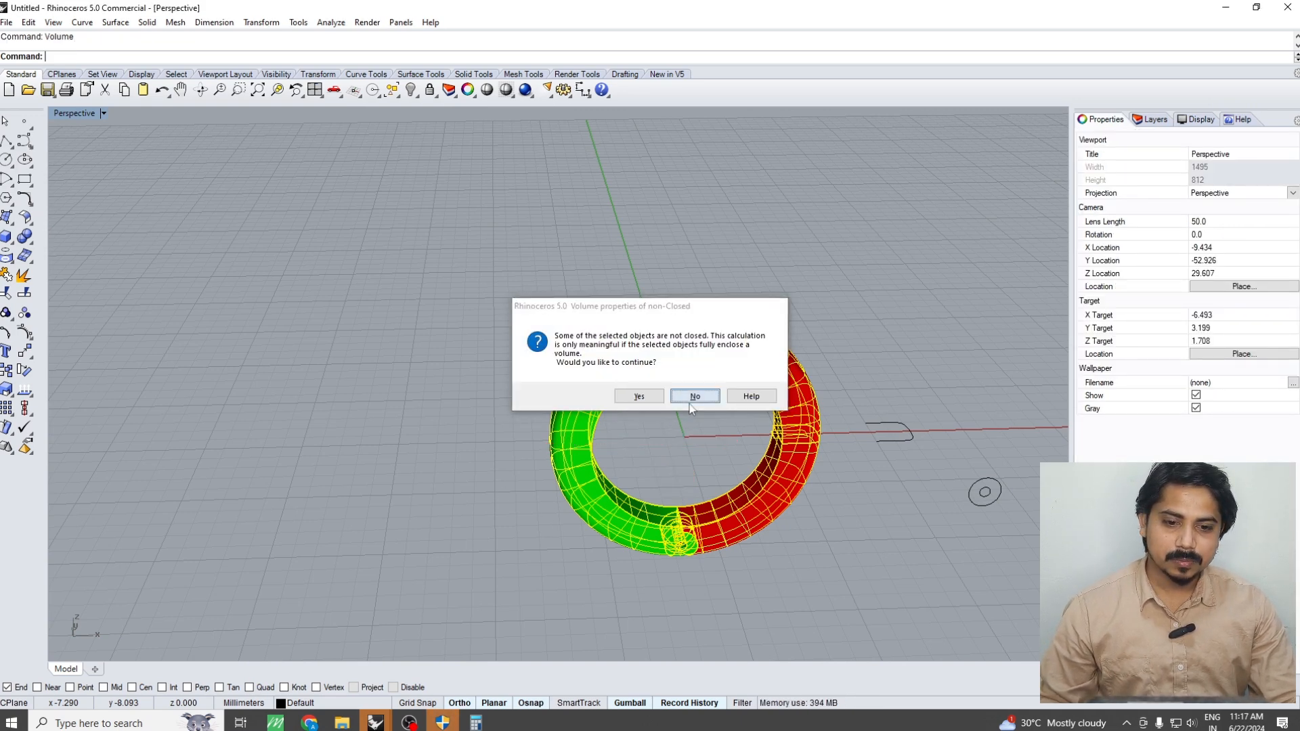
Delete the stray open surface overlapping the green half
left_click(571, 440)
left_click(566, 396)
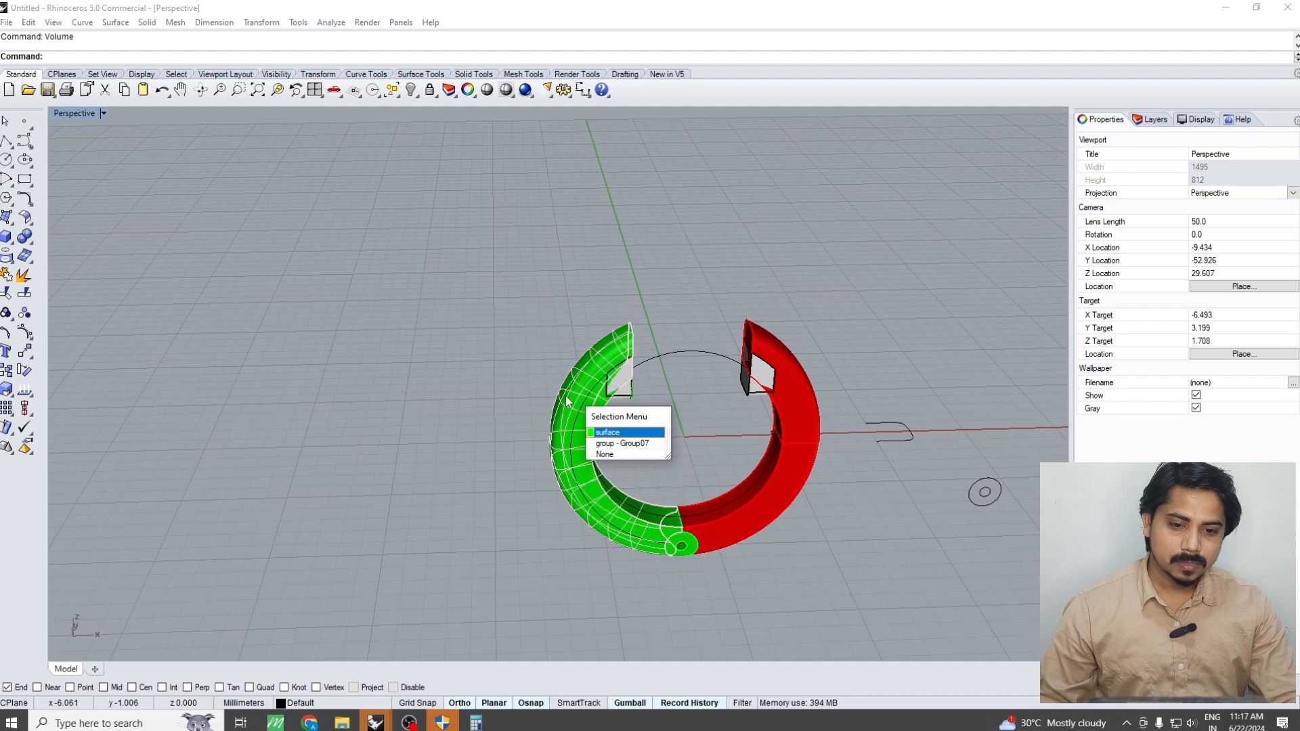
key("Delete")
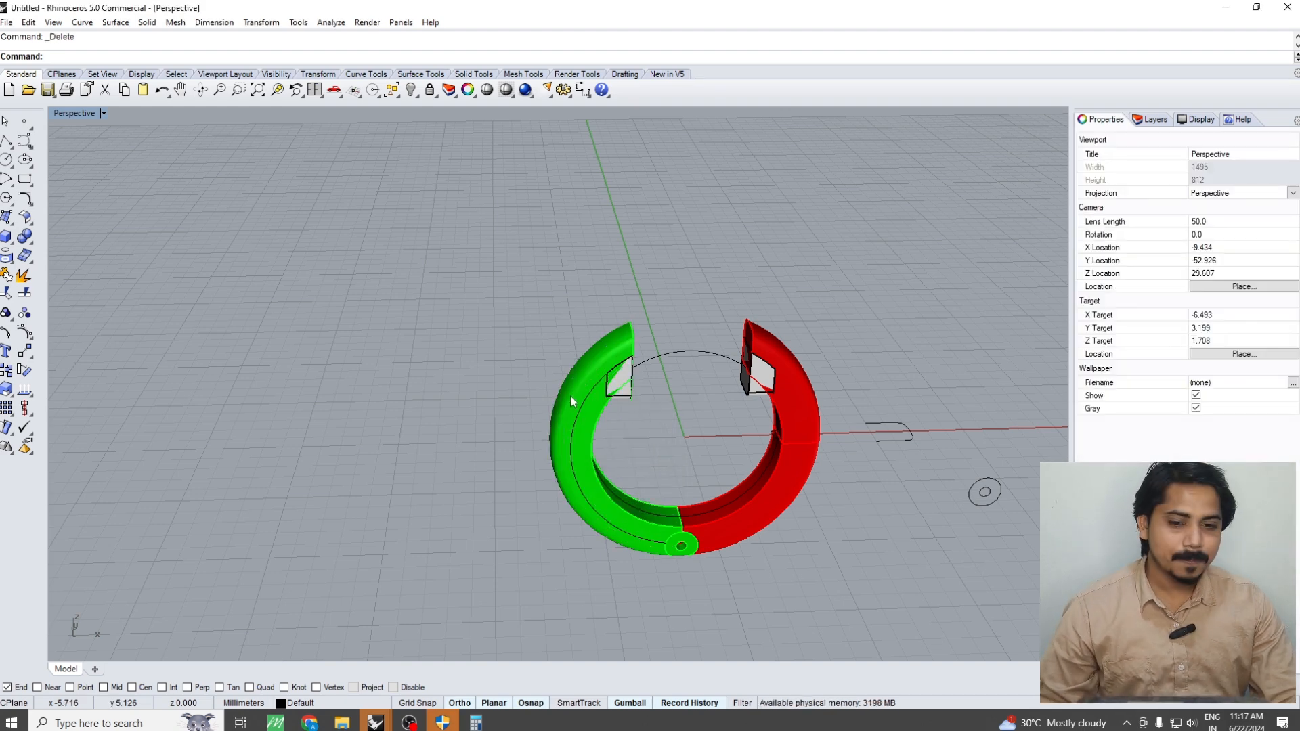
Measure the volume of all remaining ring parts together, with the stray surface excluded
left_click(570, 395)
left_click_drag(524, 354, 899, 644)
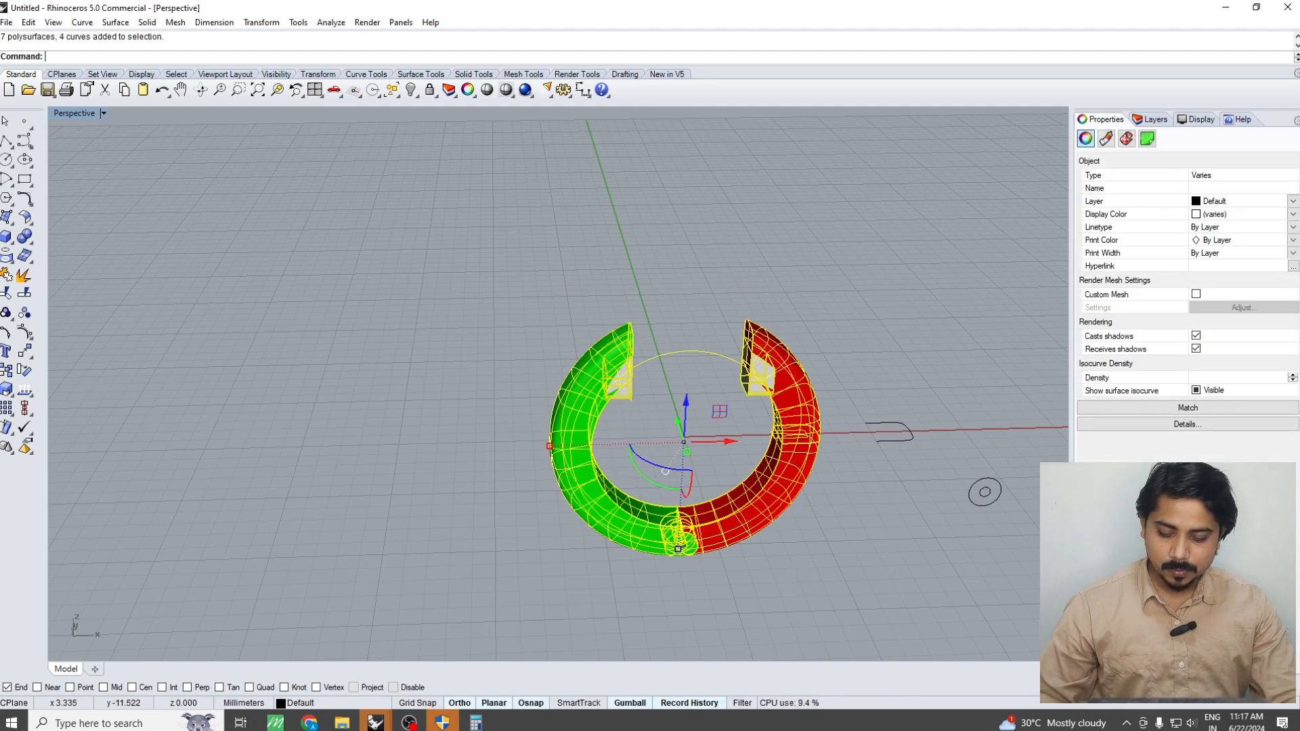
type("Vo")
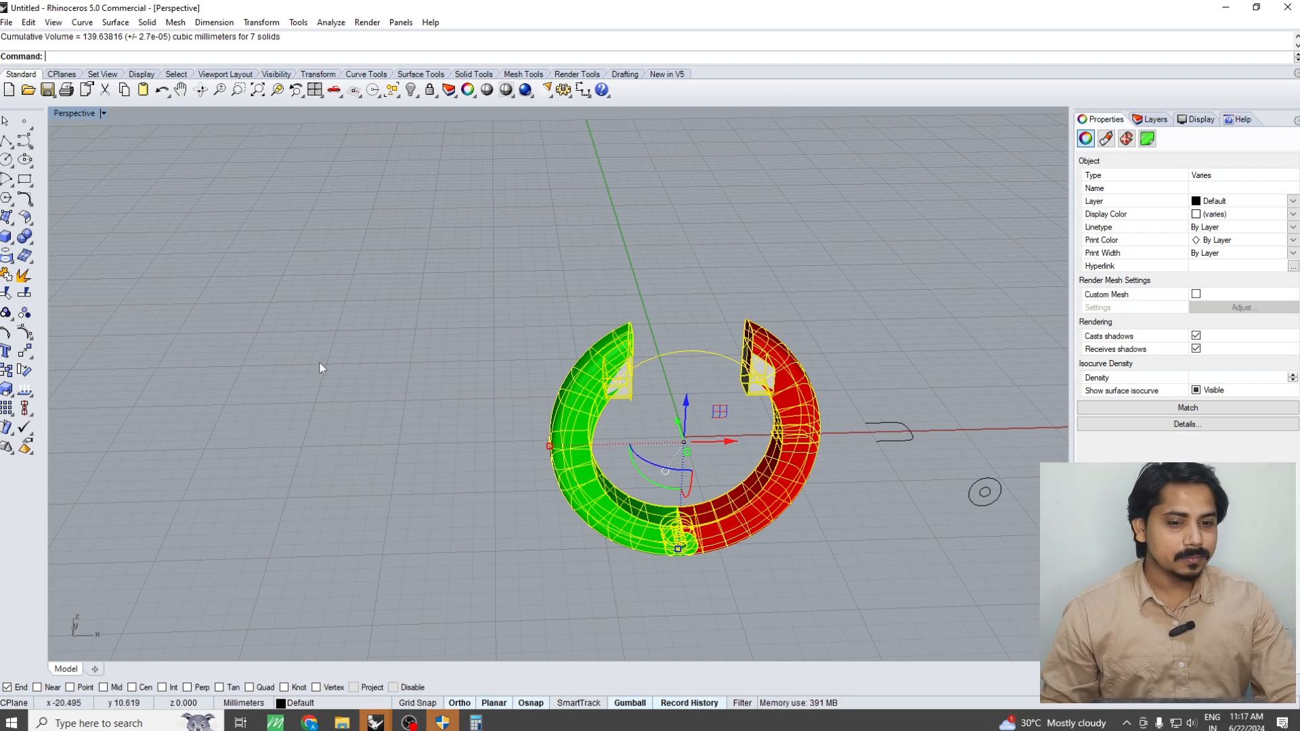
key("Escape")
Try to redo the undone band operations
key("ctrl+y")
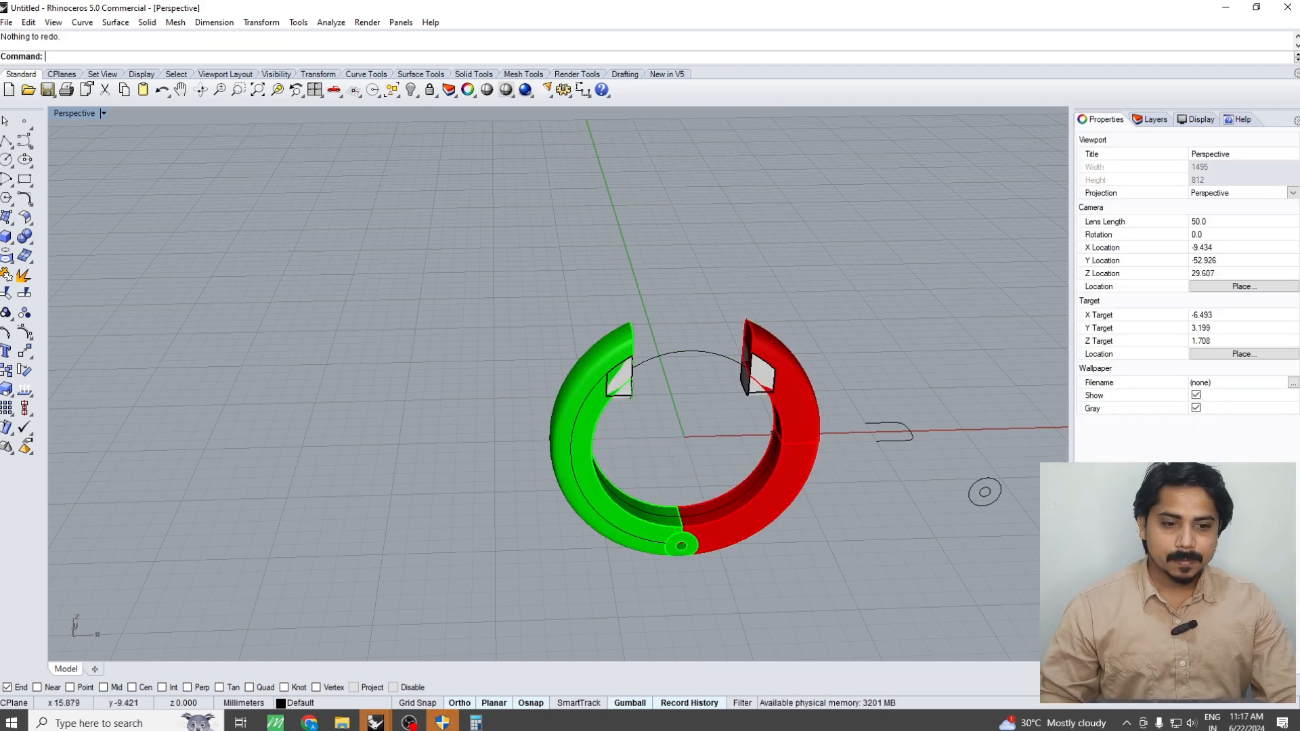
scroll(718, 448, "down", 4)
scroll(799, 453, "up", 8)
scroll(818, 440, "down", 4)
scroll(616, 457, "up", 6)
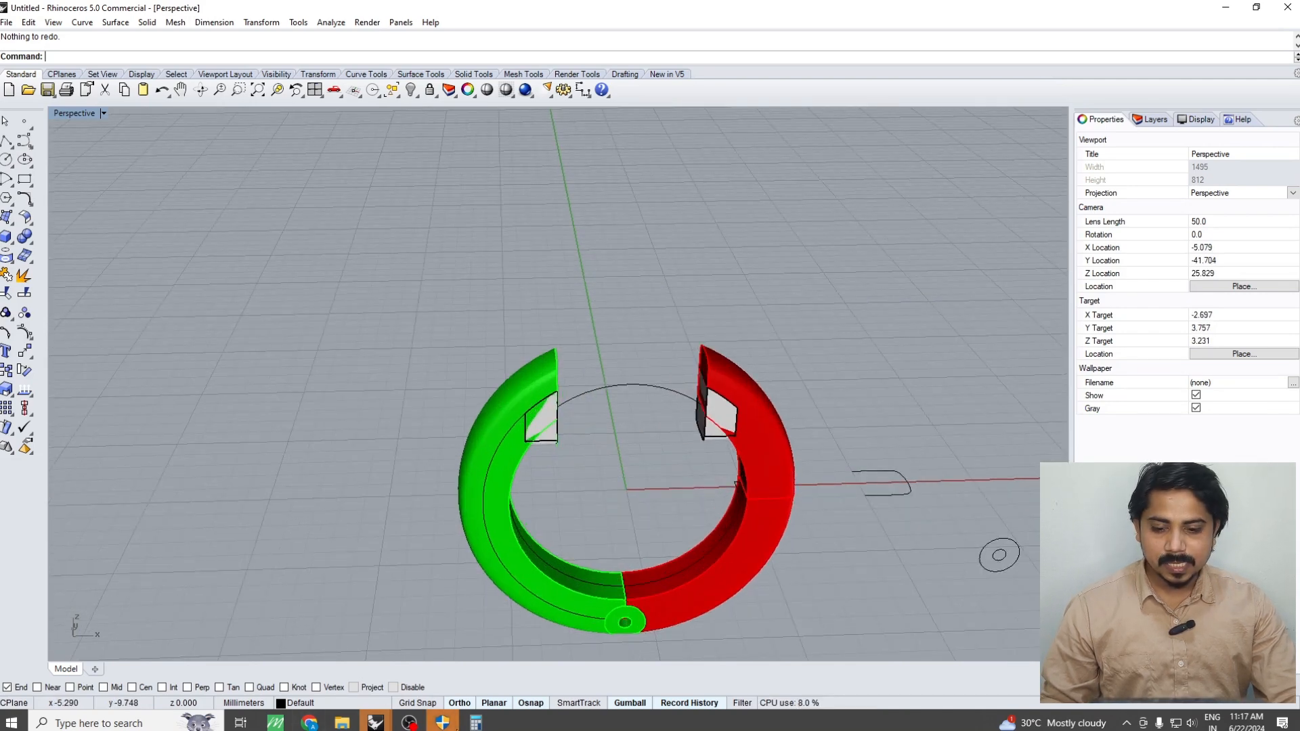
Switch to Calculator, divide 139 by 71 to estimate the ring's weight, and return to Rhino
left_click(475, 722)
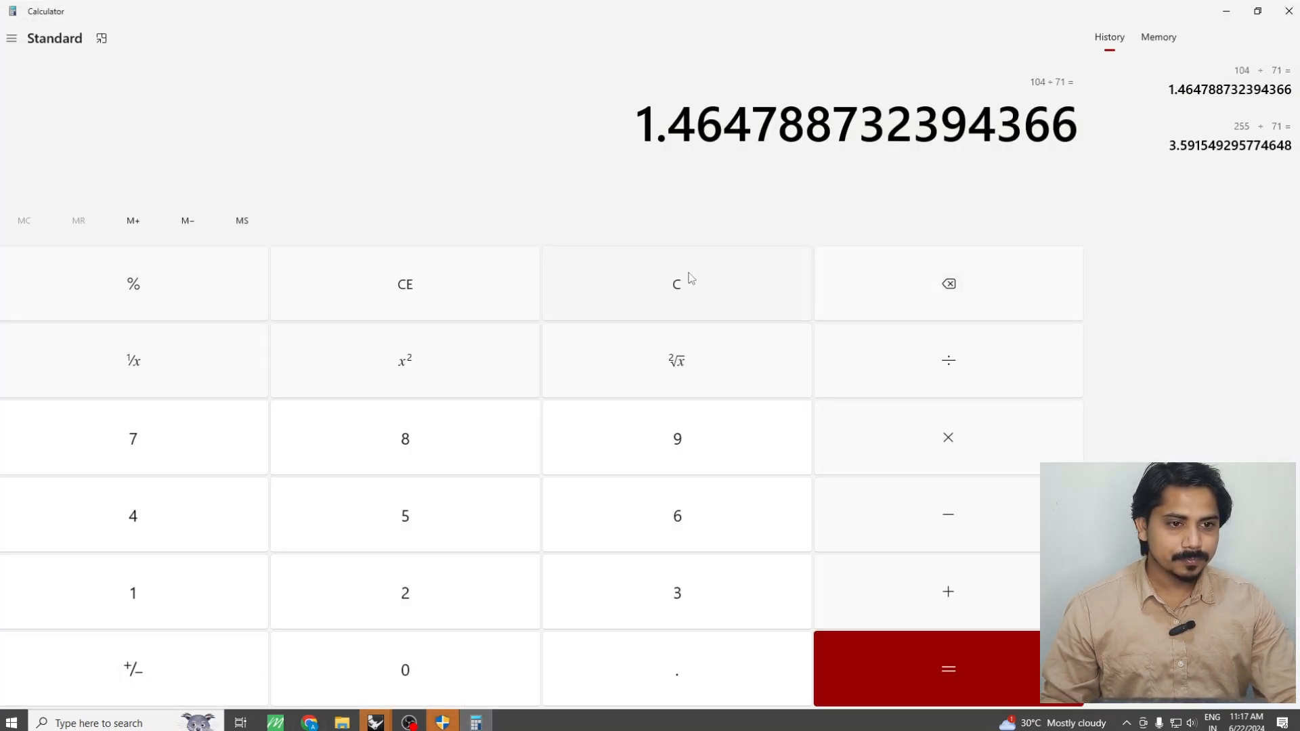
left_click(662, 293)
type("1")
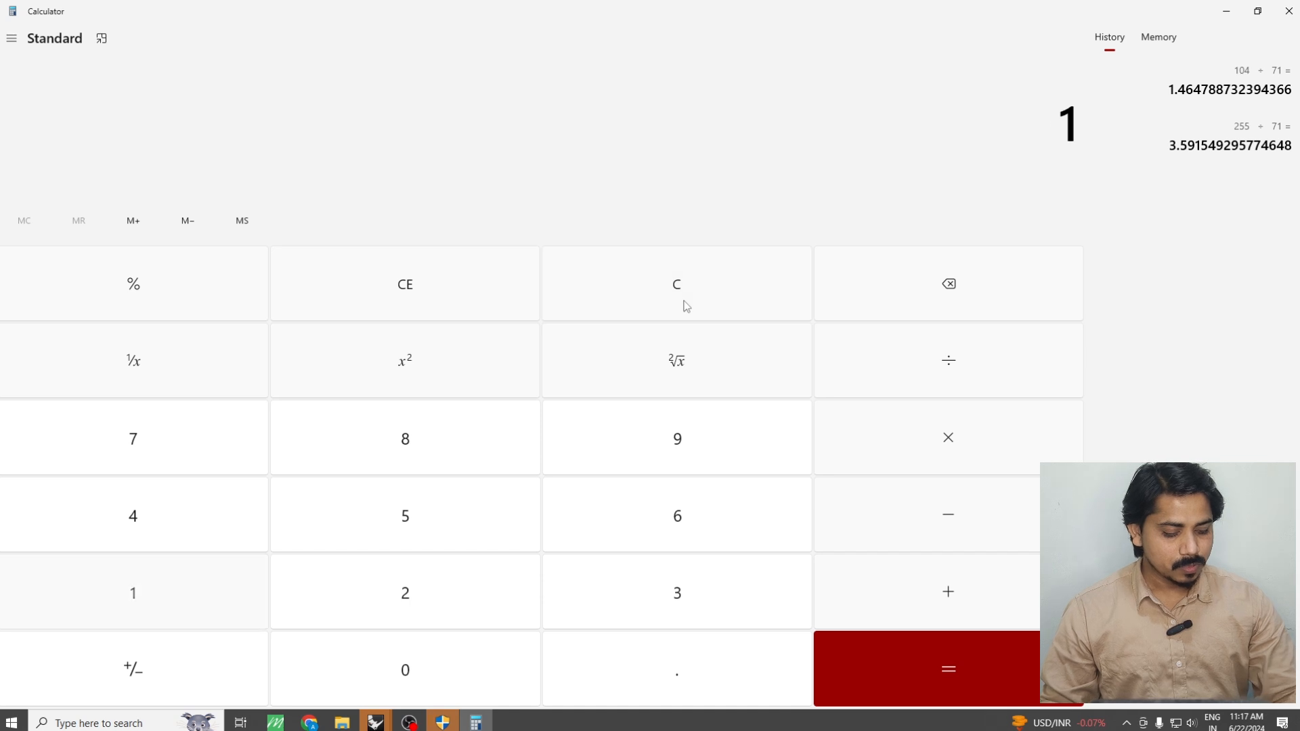
type("39/71")
key("Return")
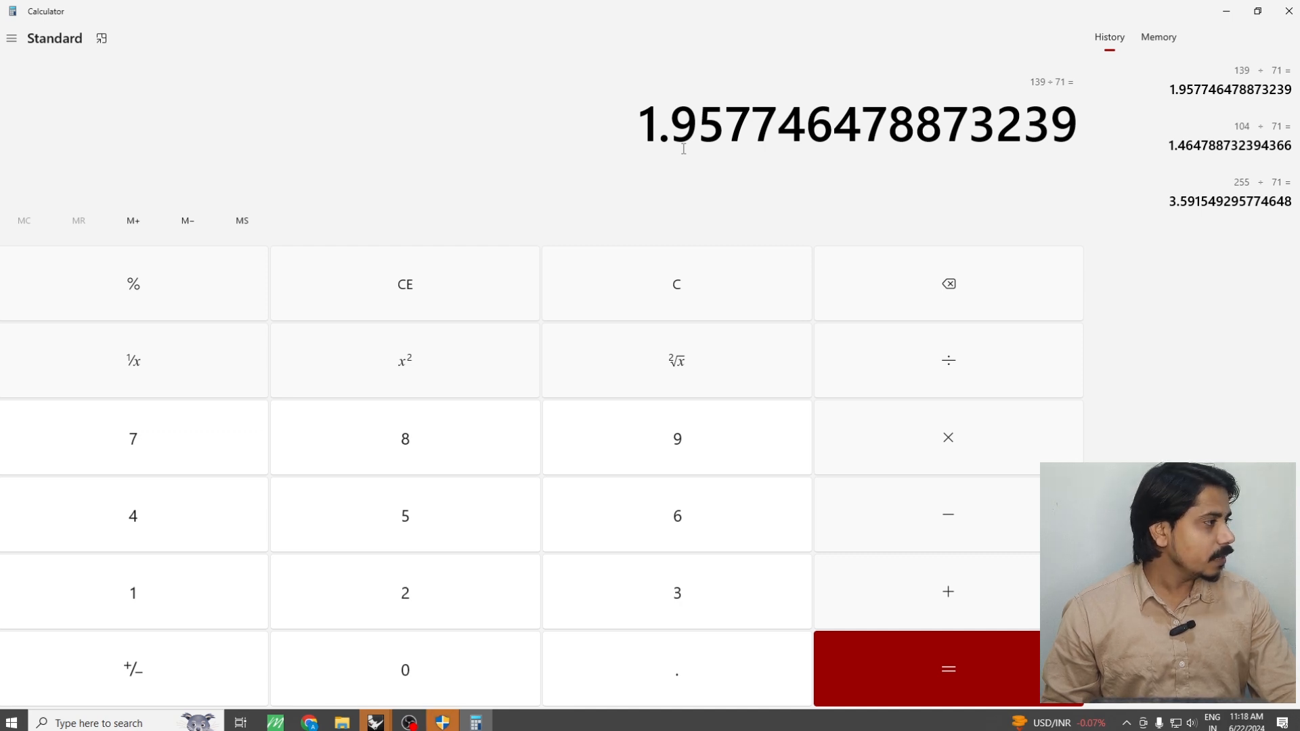
left_click(1212, 12)
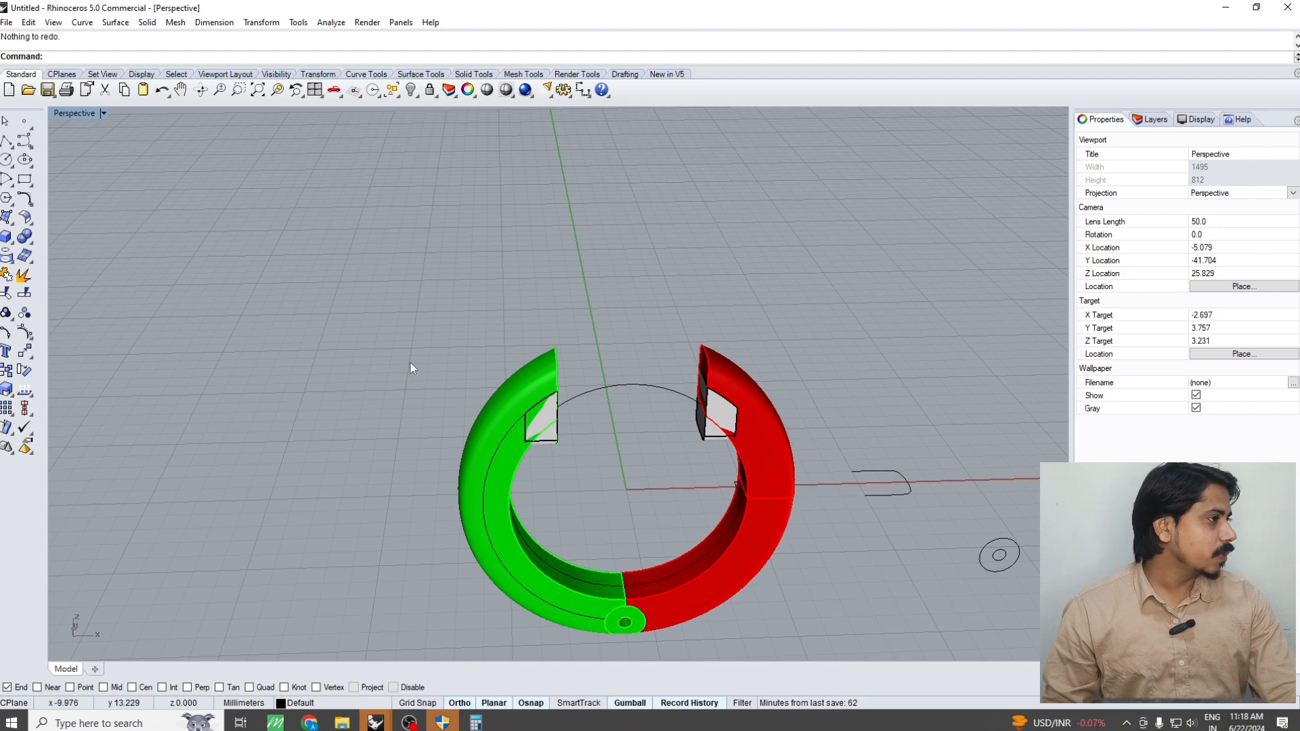
Offset the open ring profile curve inward by 0.6 mm in the Top view
scroll(661, 413, "down", 3)
scroll(874, 477, "up", 5)
key("ctrl+F1")
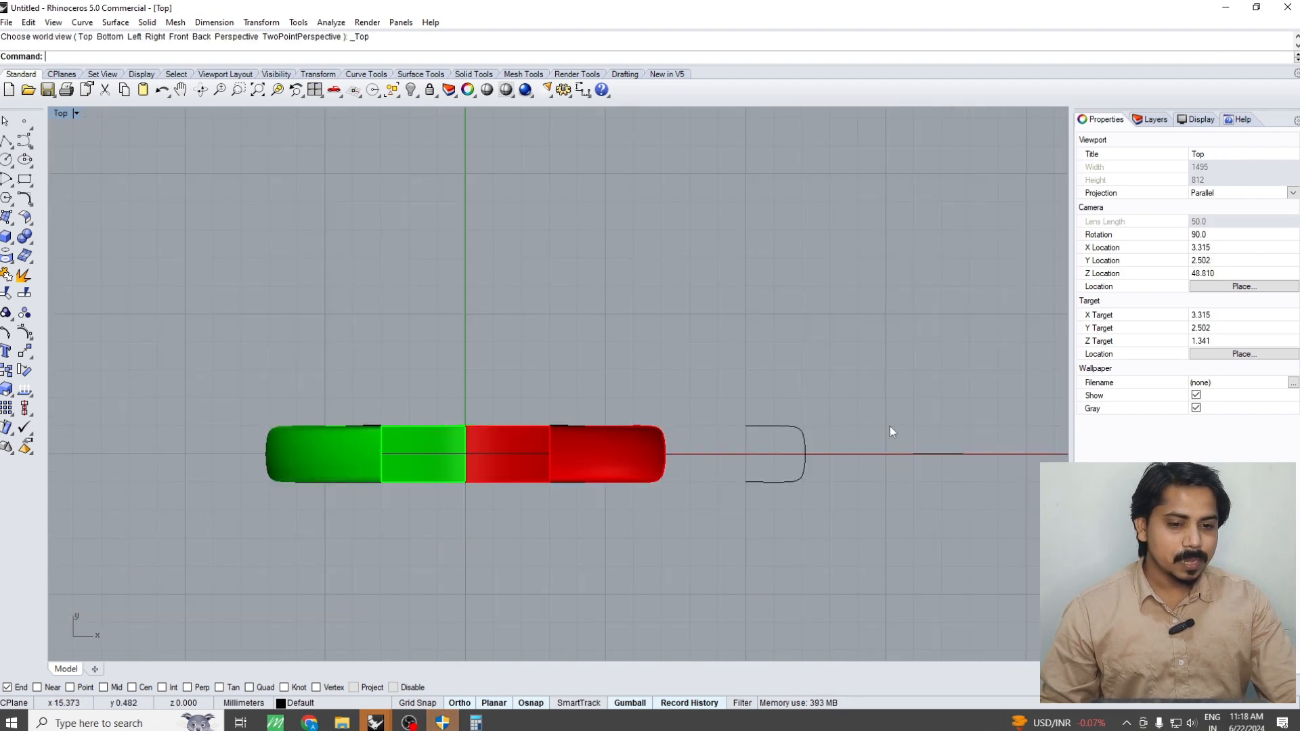
left_click(805, 463)
scroll(807, 462, "up", 4)
type("Offset")
key("Return")
scroll(769, 486, "up", 4)
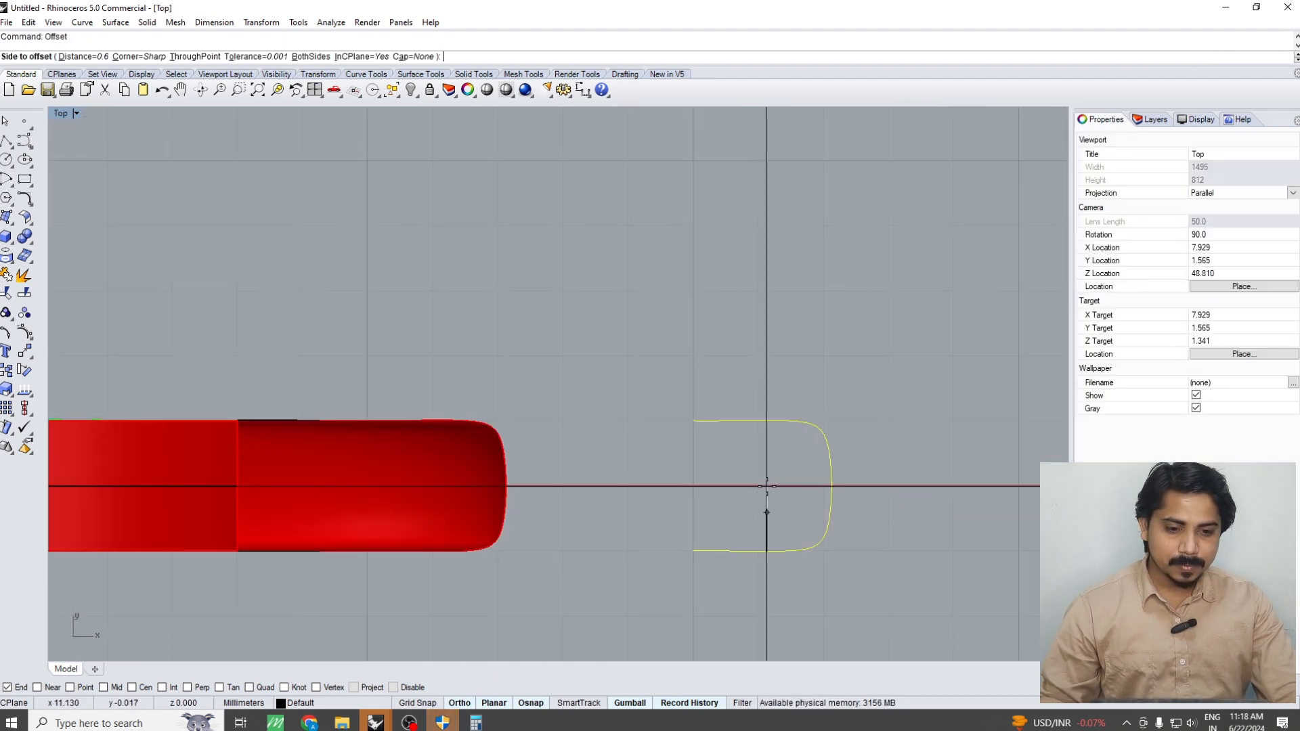
left_click(767, 489)
scroll(786, 477, "up", 3)
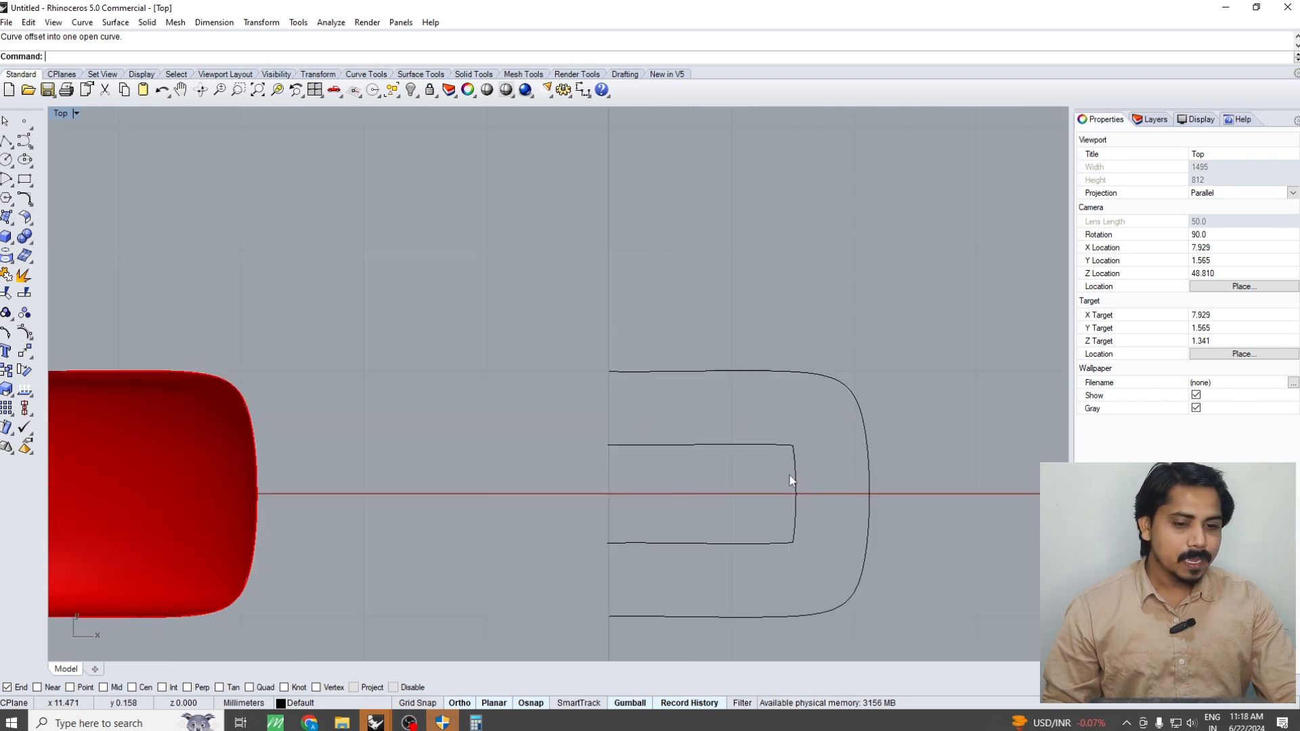
Rebuild the inner offset curve with the default settings to smooth its sharp corners
left_click(795, 470)
type("re")
key("Return")
Show the inner curve's control points and shift its open-end points outward past the outer profile's open end
key("Return")
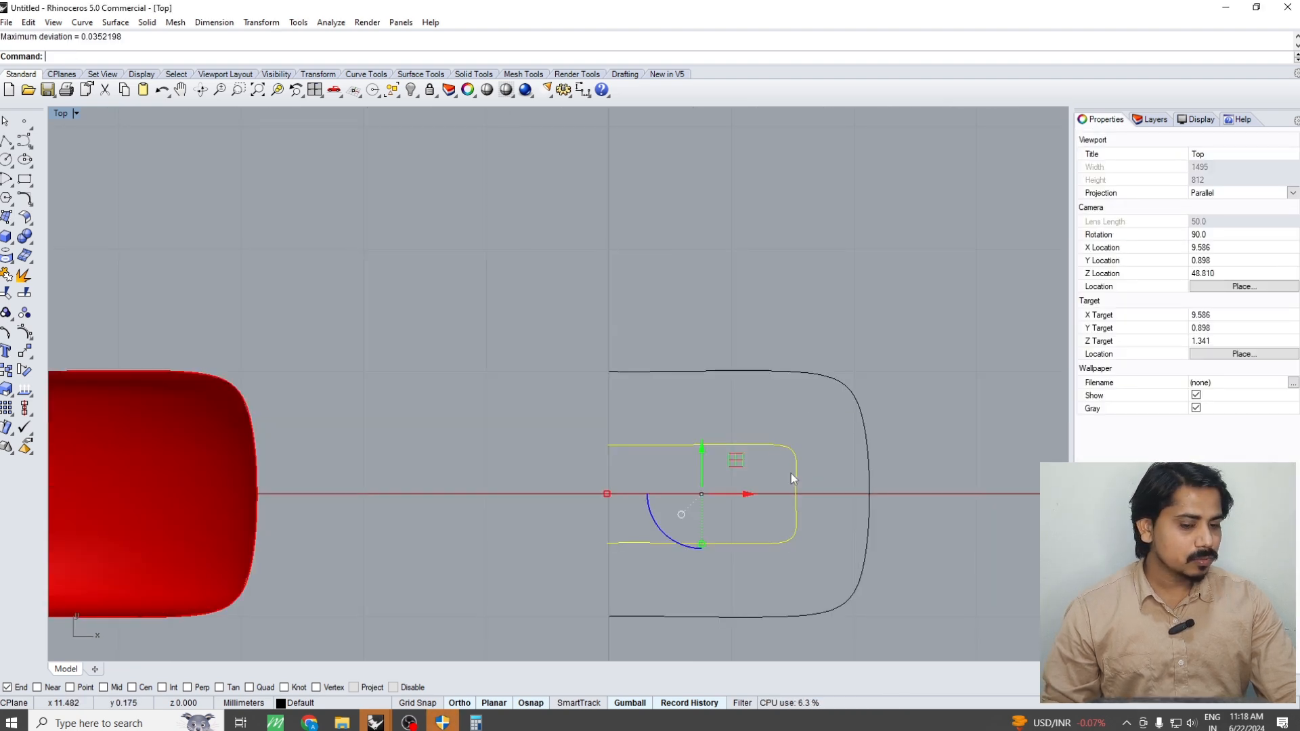
scroll(790, 473, "down", 6)
type("Pon")
key("Return")
left_click_drag(686, 448, 711, 540)
left_click_drag(742, 485, 716, 491)
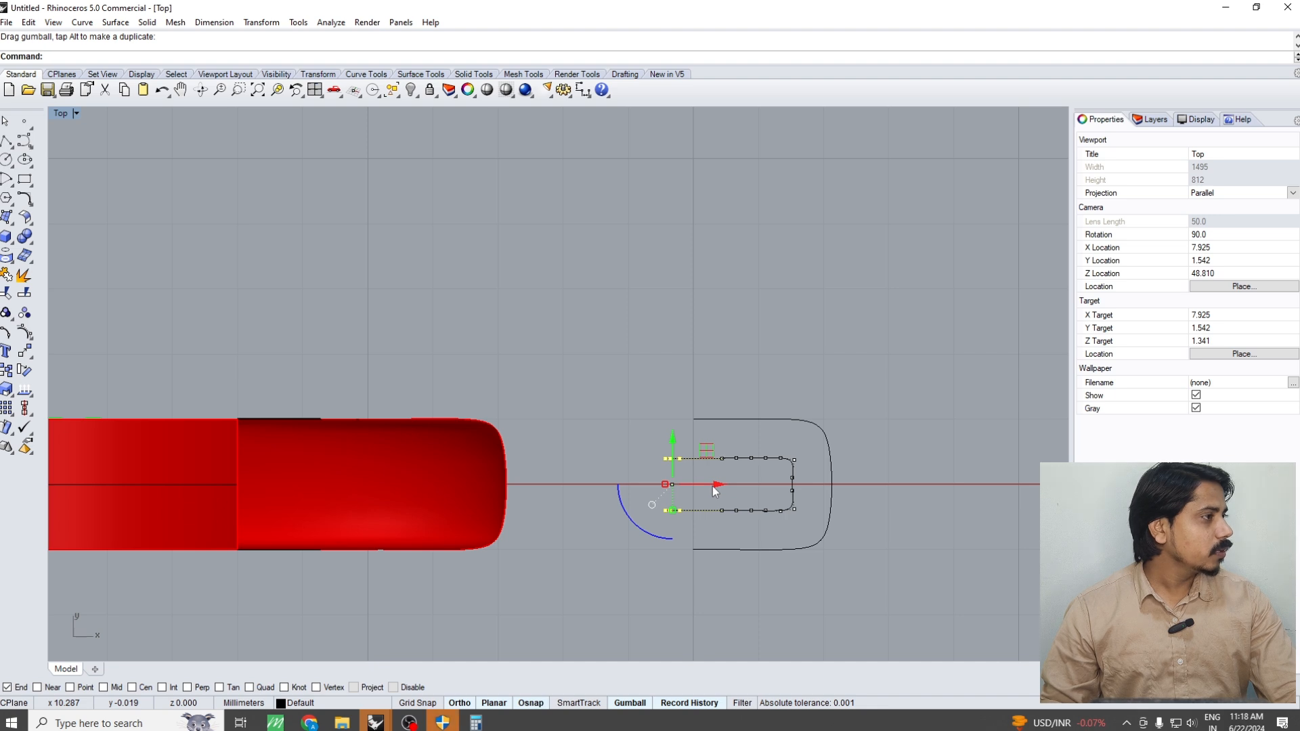
key("Escape")
key("Escape")
Draw a straight polyline between the inner curve's two open ends and join it into a closed profile
type("pl")
key("Return")
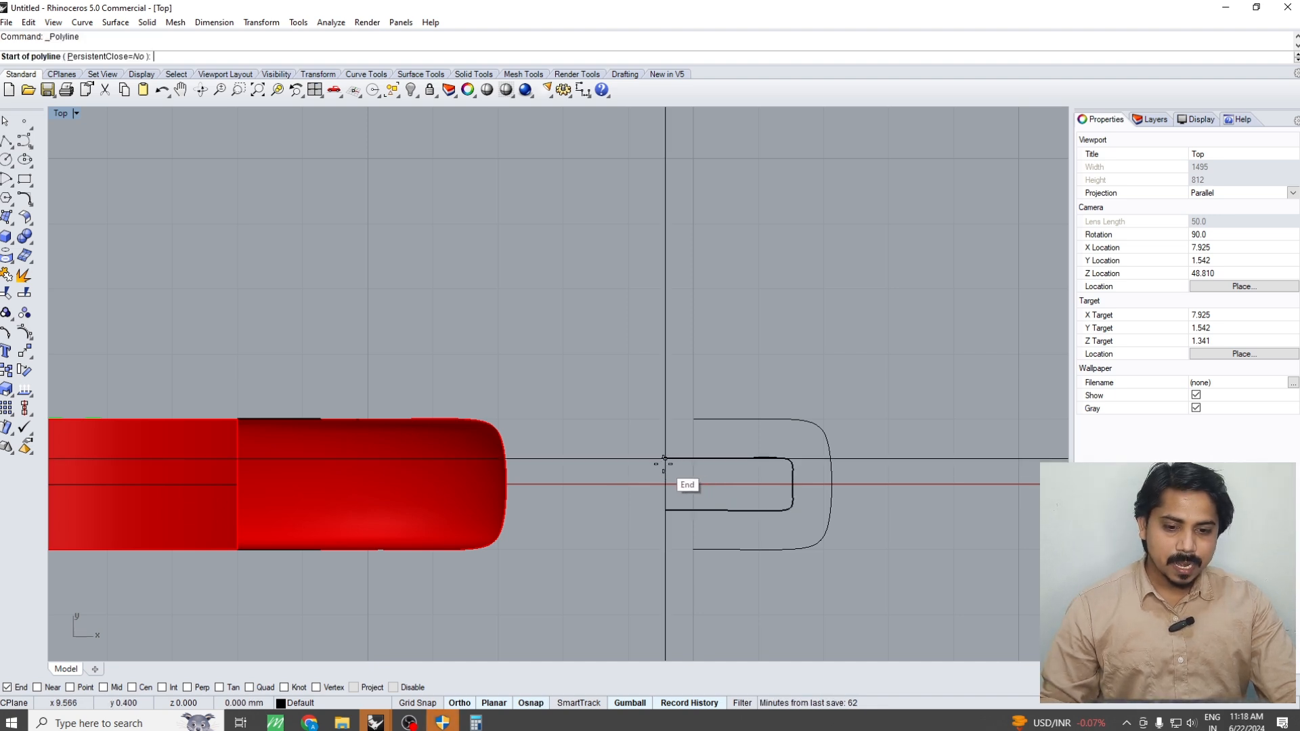
left_click(663, 459)
left_click(665, 511)
key("Return")
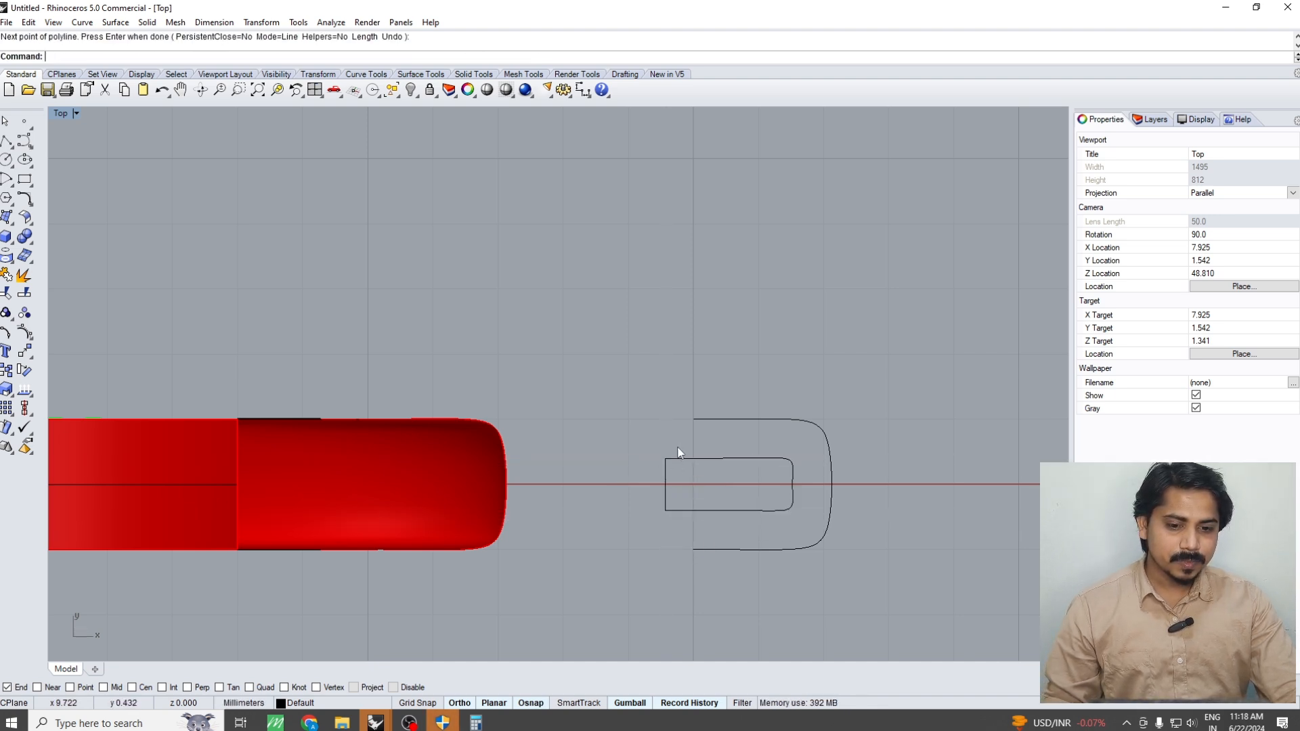
left_click_drag(678, 448, 629, 501)
key("ctrl+j")
Move the closed inner profile 5 mm towards the ring so it sits within the red half's cross-section
scroll(708, 501, "down", 6)
right_click_drag(708, 501, 814, 444)
type("m")
key("Return")
left_click(788, 536)
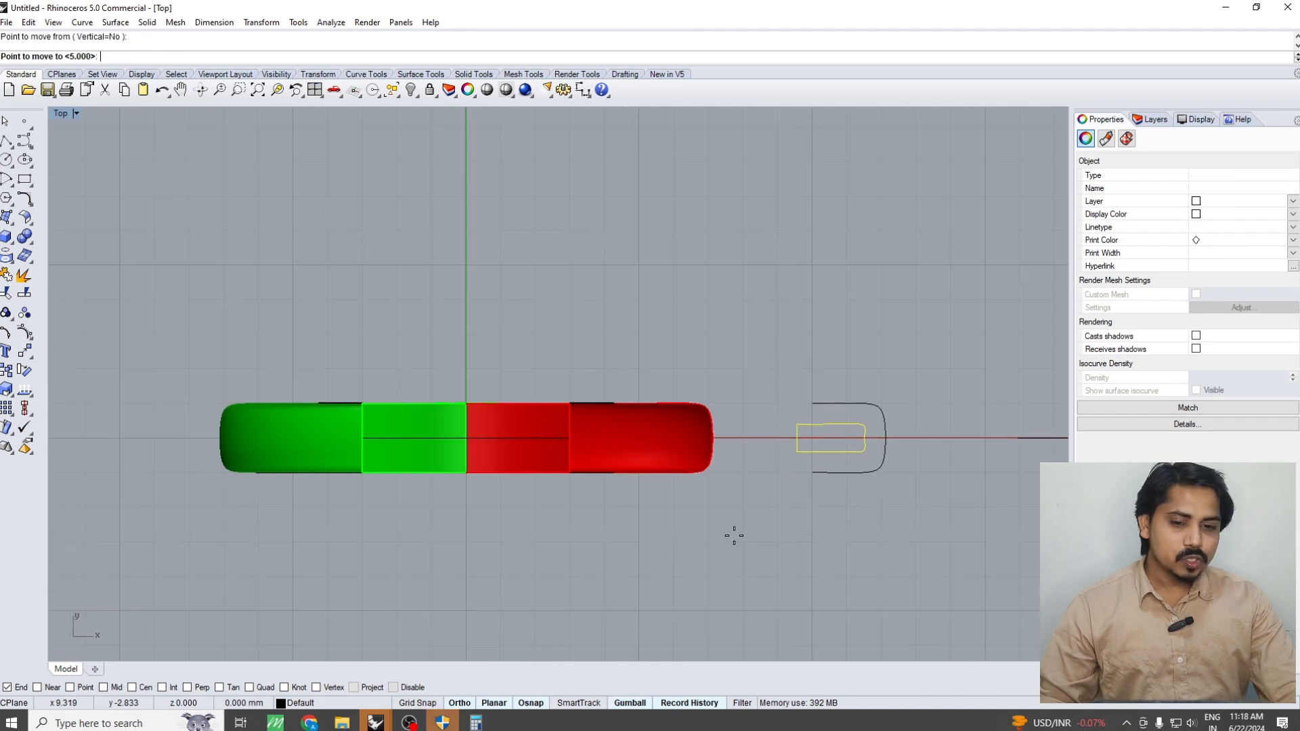
key("Return")
left_click(697, 536)
Sweep the closed inner profile along the circular rail in Perspective with Sweep1 to form the hollowing cutter
key("F4")
right_click_drag(574, 532, 512, 341)
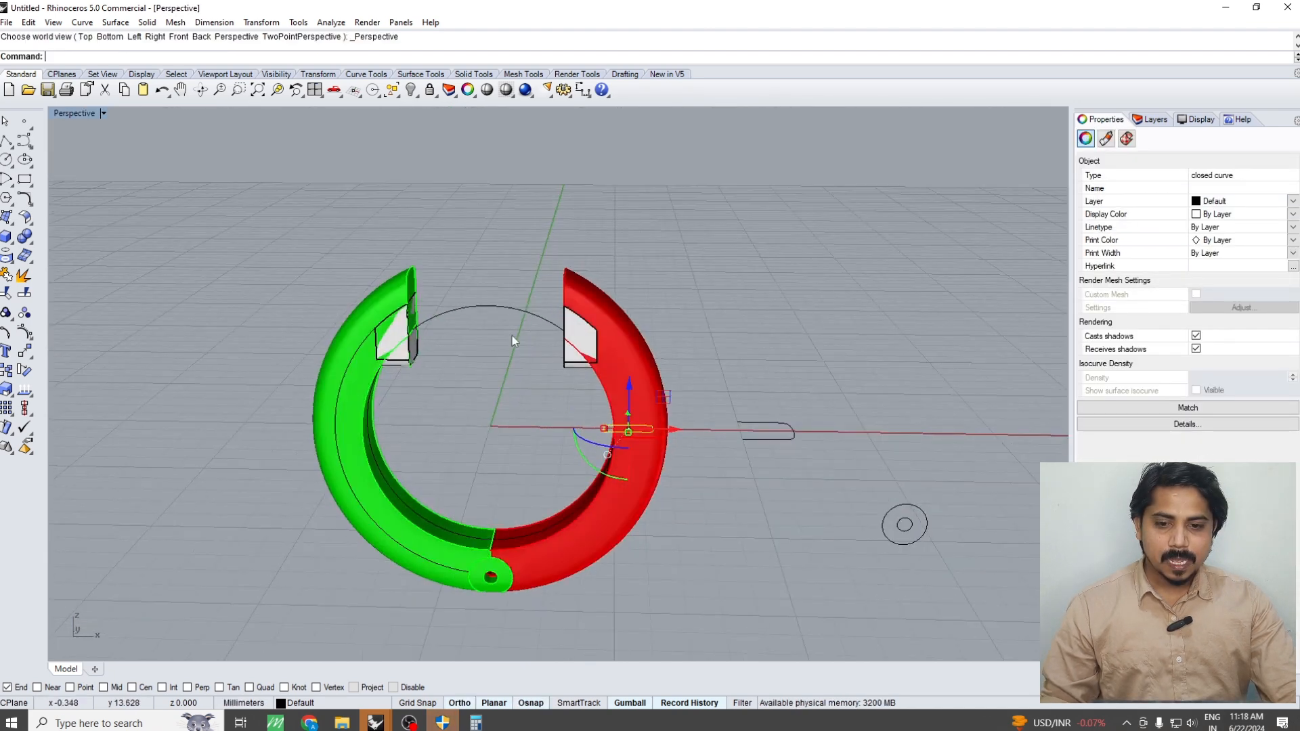
left_click(499, 307, "shift")
type("S")
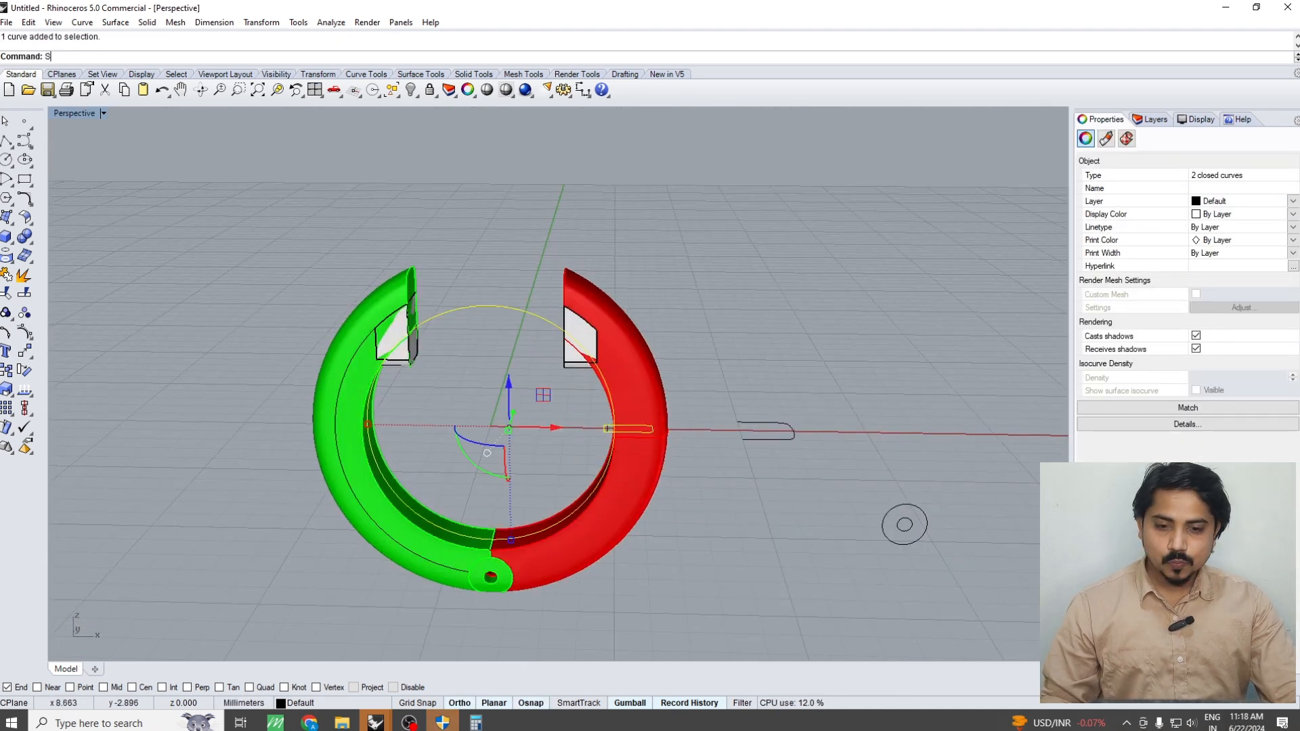
type("weep1")
key("Return")
key("Return")
key("Return")
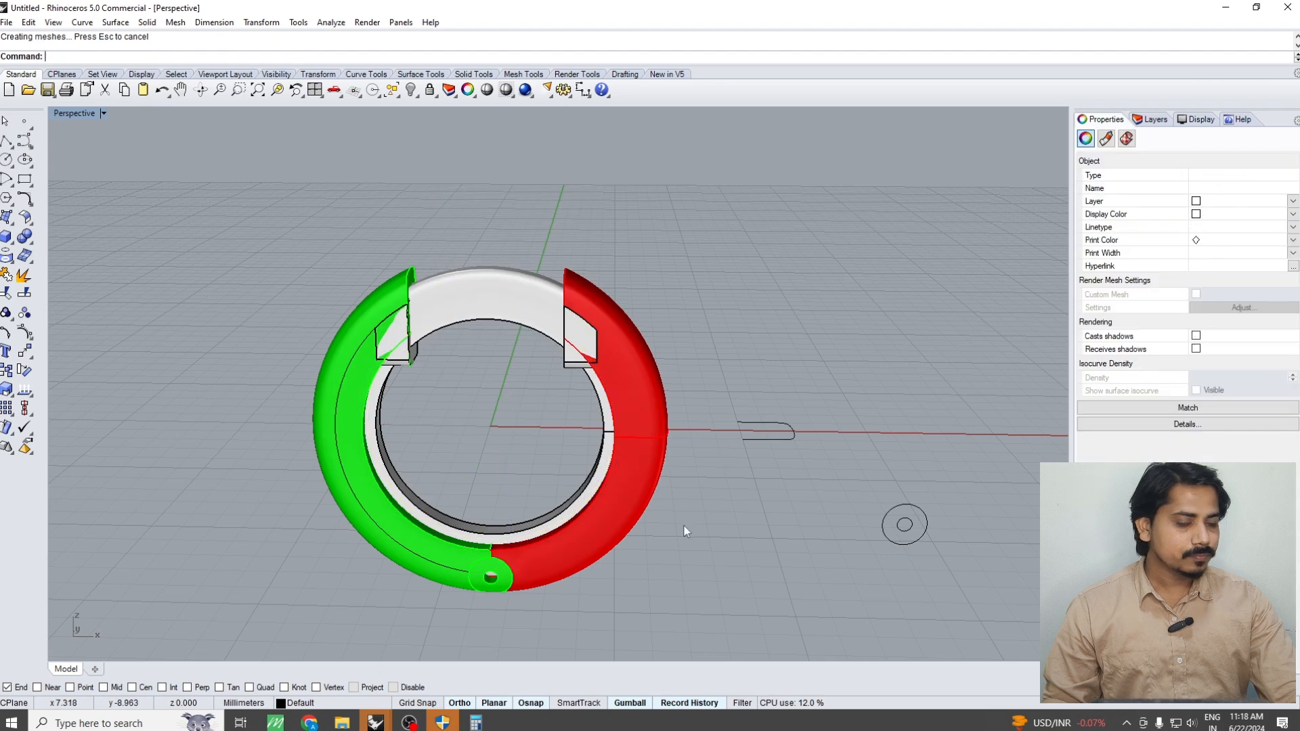
Try to Boolean-subtract the swept ring from the grouped red and green halves including their hinge pieces
left_click(685, 531)
scroll(677, 514, "down", 3)
scroll(662, 497, "up", 4)
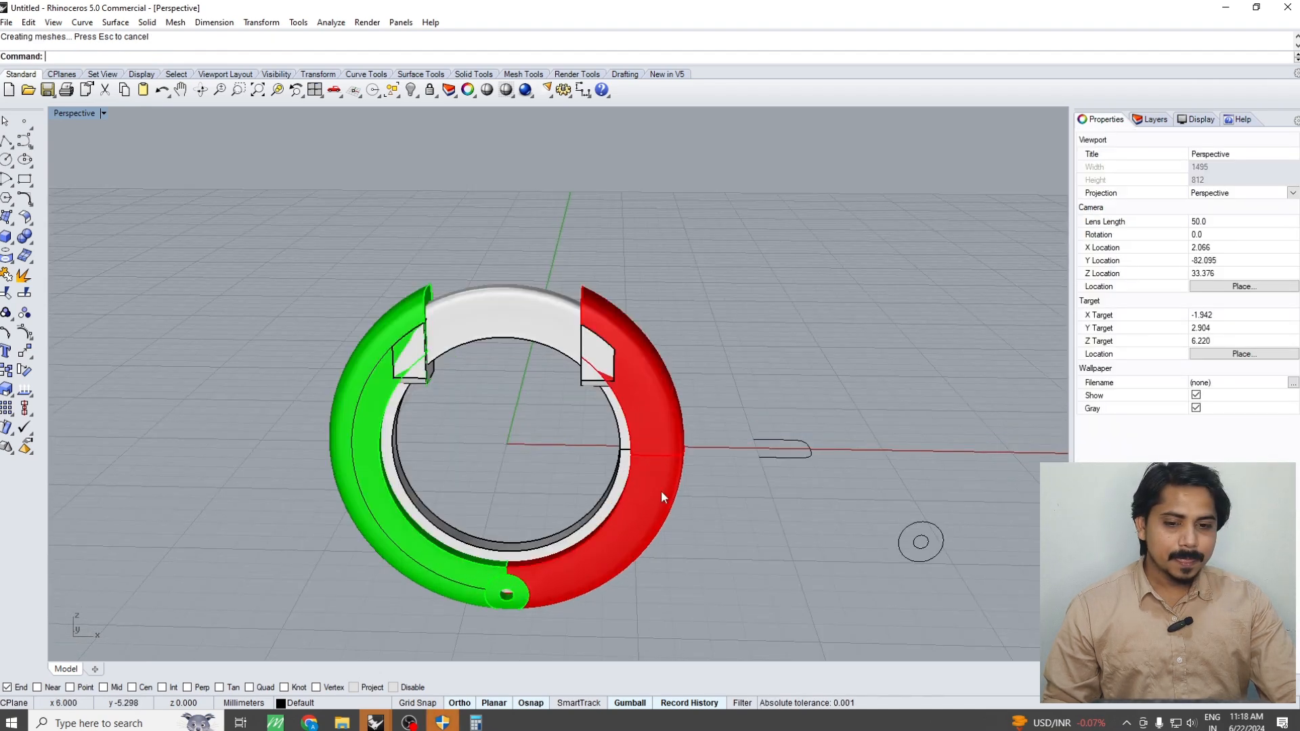
left_click(661, 494)
left_click(359, 505, "shift")
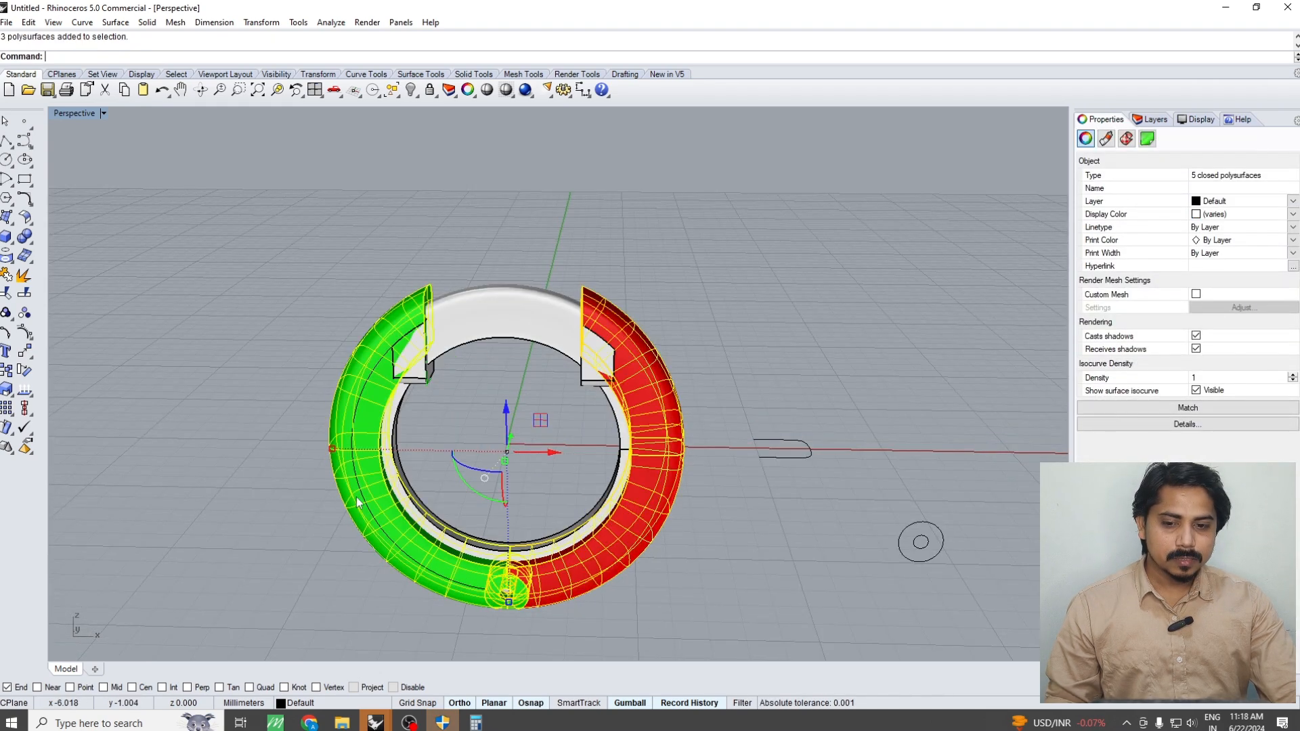
type("bd")
key("Return")
left_click(522, 309)
key("Return")
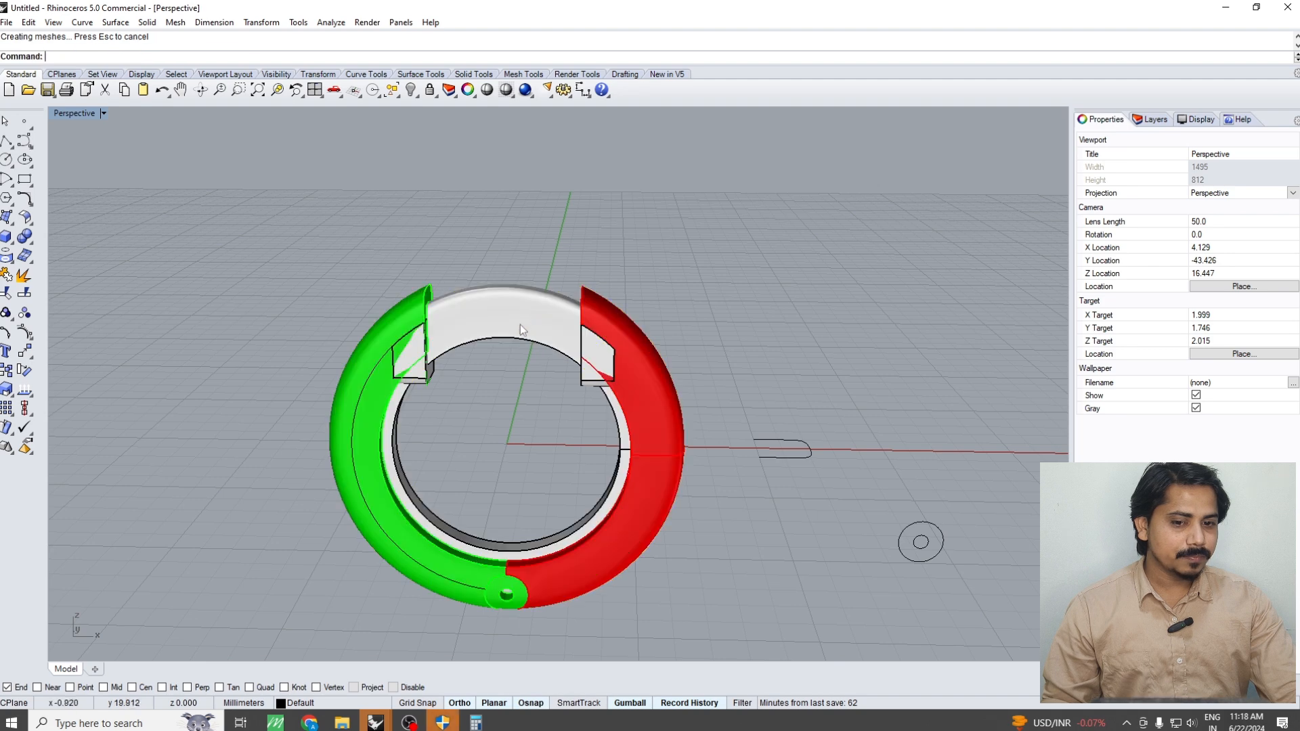
Hide the swept ring and inspect the grooves cut inside the red and green halves
right_click_drag(520, 324, 782, 456)
left_click(582, 371)
key("ctrl+h")
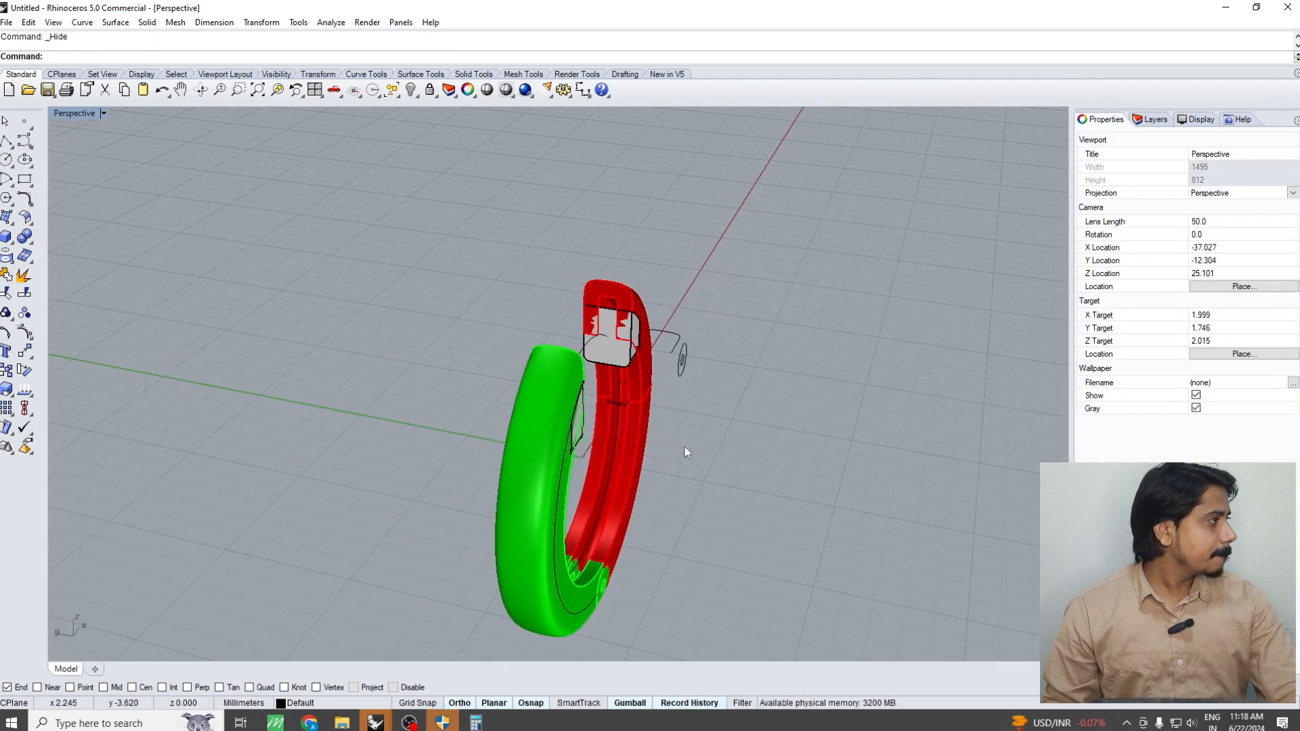
scroll(677, 525, "up", 5)
scroll(675, 520, "down", 4)
right_click_drag(676, 520, 558, 516)
scroll(560, 513, "up", 5)
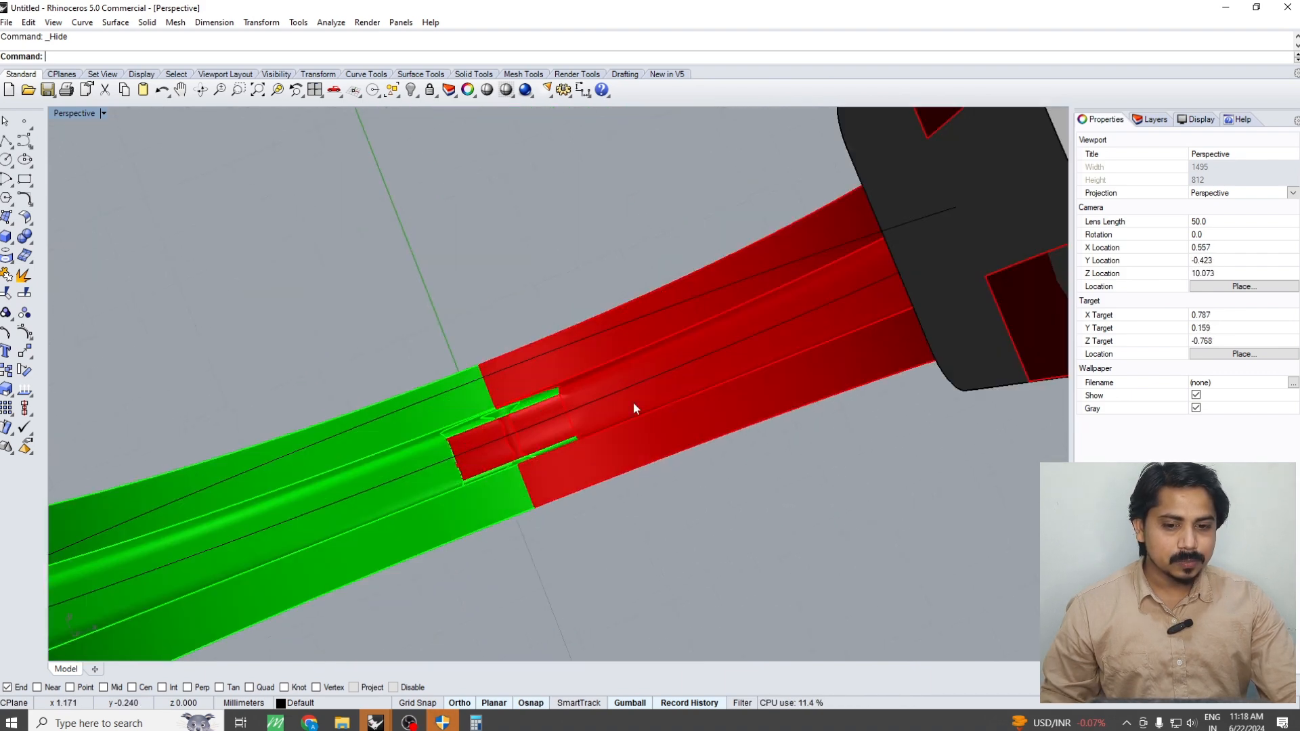
Pull the red half and its knuckle away from the green half to inspect the cut at the hinge
left_click(670, 395)
scroll(541, 451, "up", 2)
scroll(543, 456, "down", 6)
right_click_drag(543, 457, 543, 490)
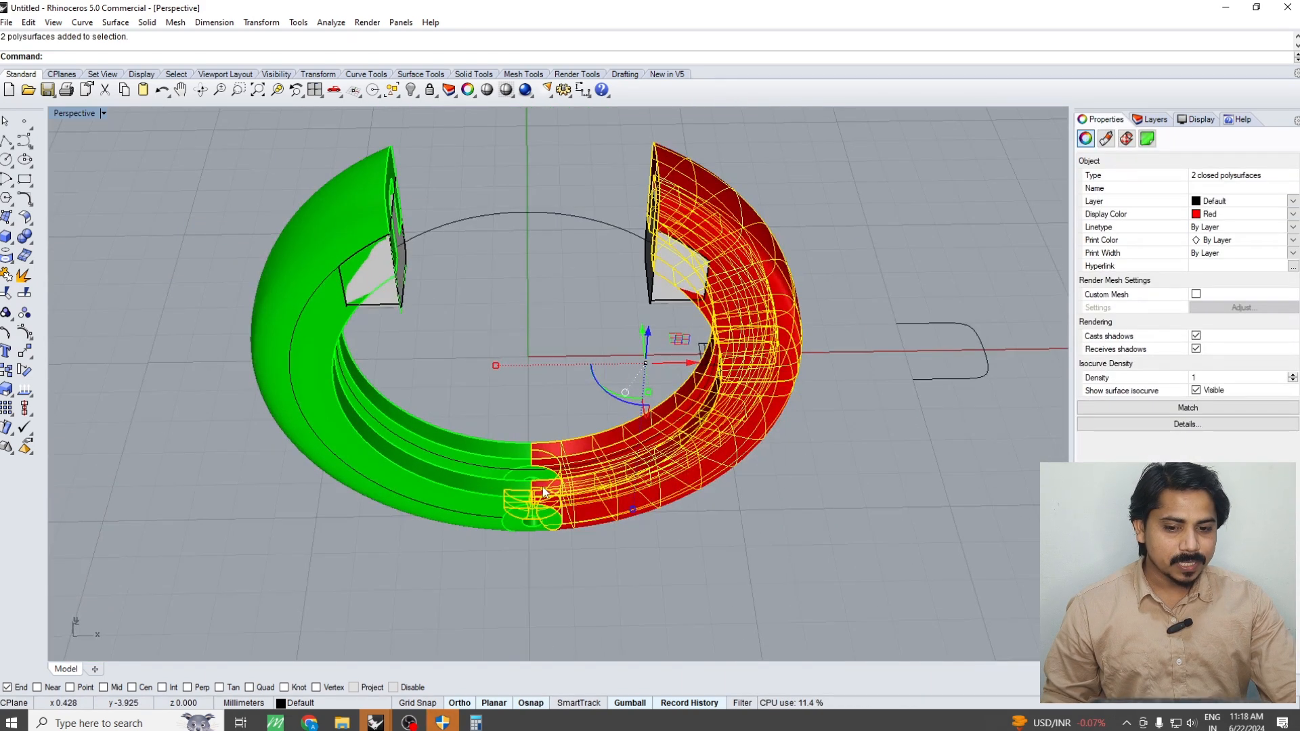
scroll(545, 492, "up", 5)
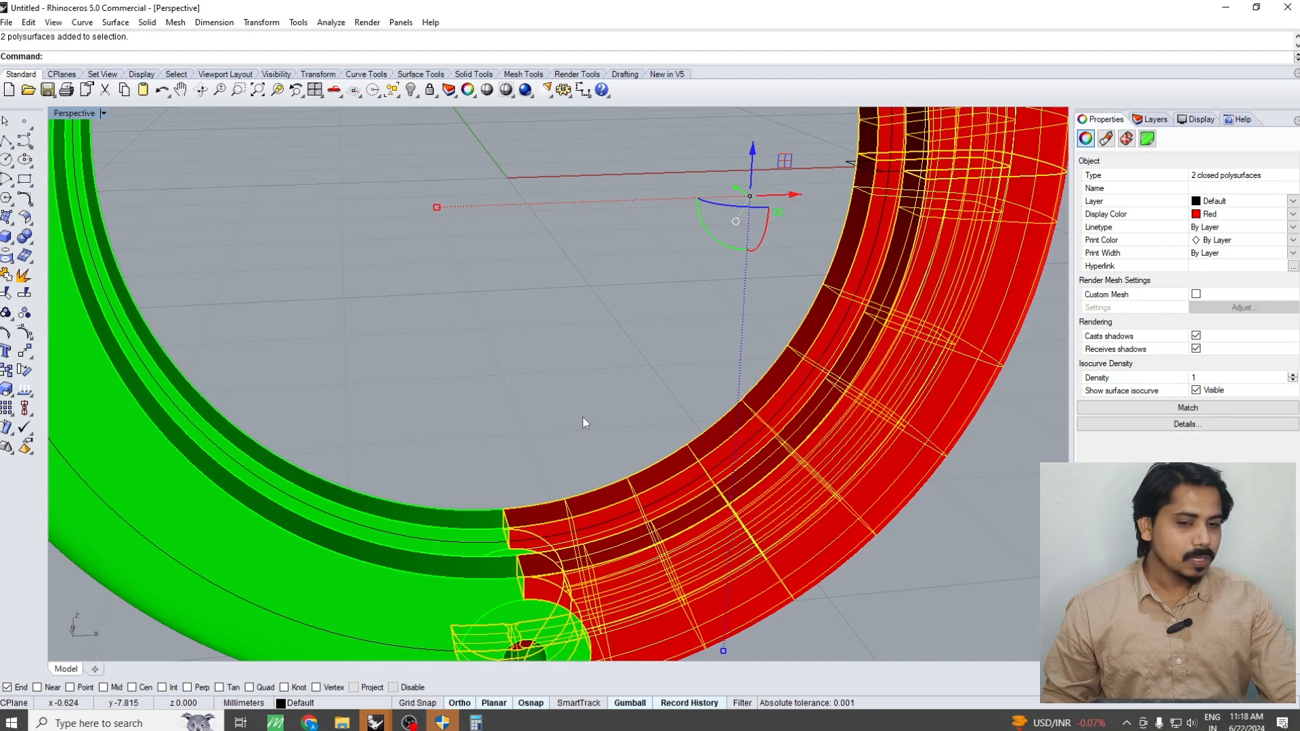
scroll(582, 420, "down", 4)
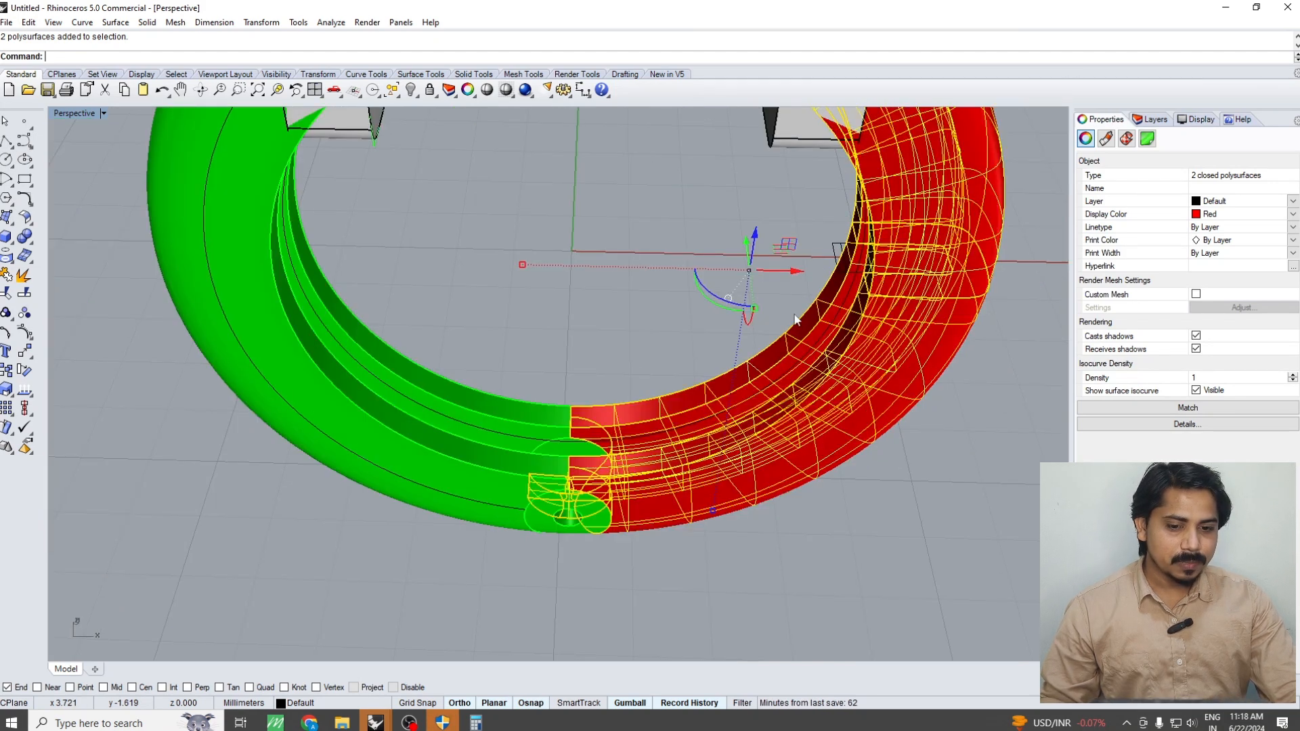
key("Escape")
scroll(574, 498, "up", 5)
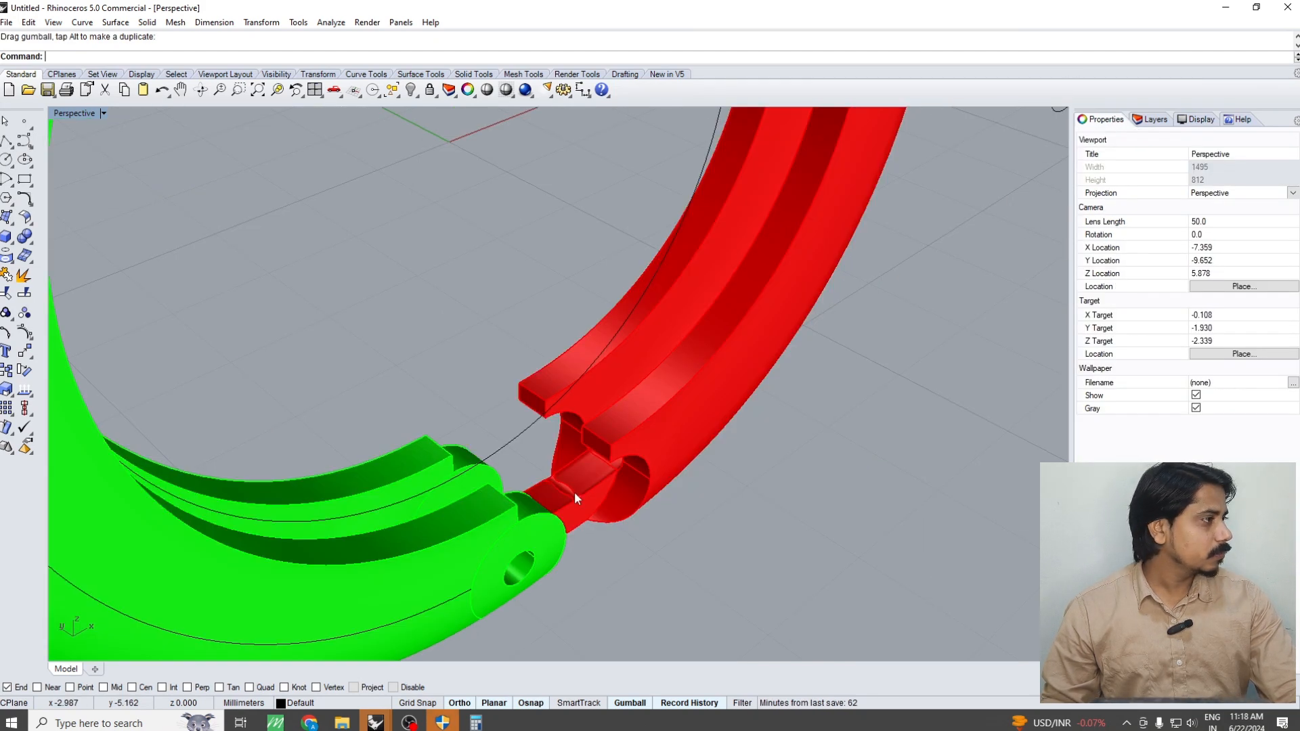
Undo the red half's move, the hiding of the swept ring and the Boolean cut through the hinge pieces
scroll(583, 485, "down", 5)
key("ctrl+z")
key("ctrl+z")
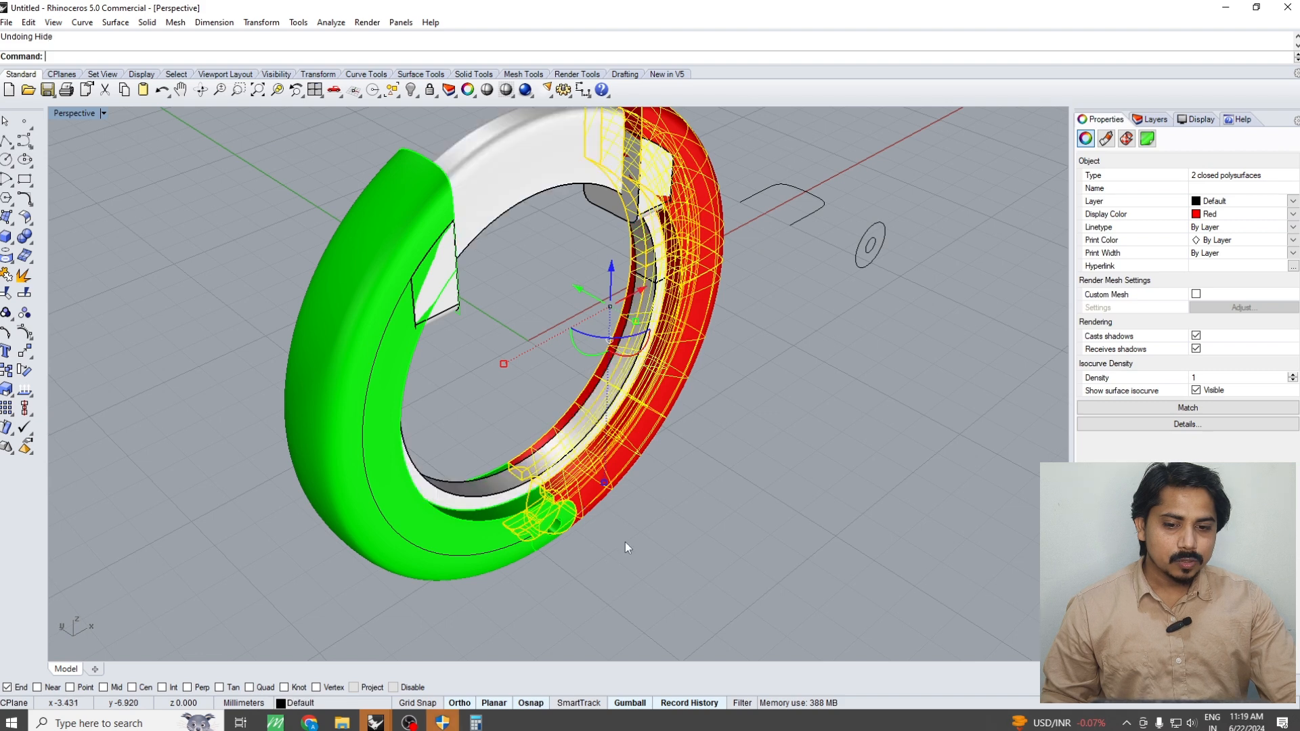
key("Escape")
scroll(577, 481, "up", 3)
left_click(591, 462)
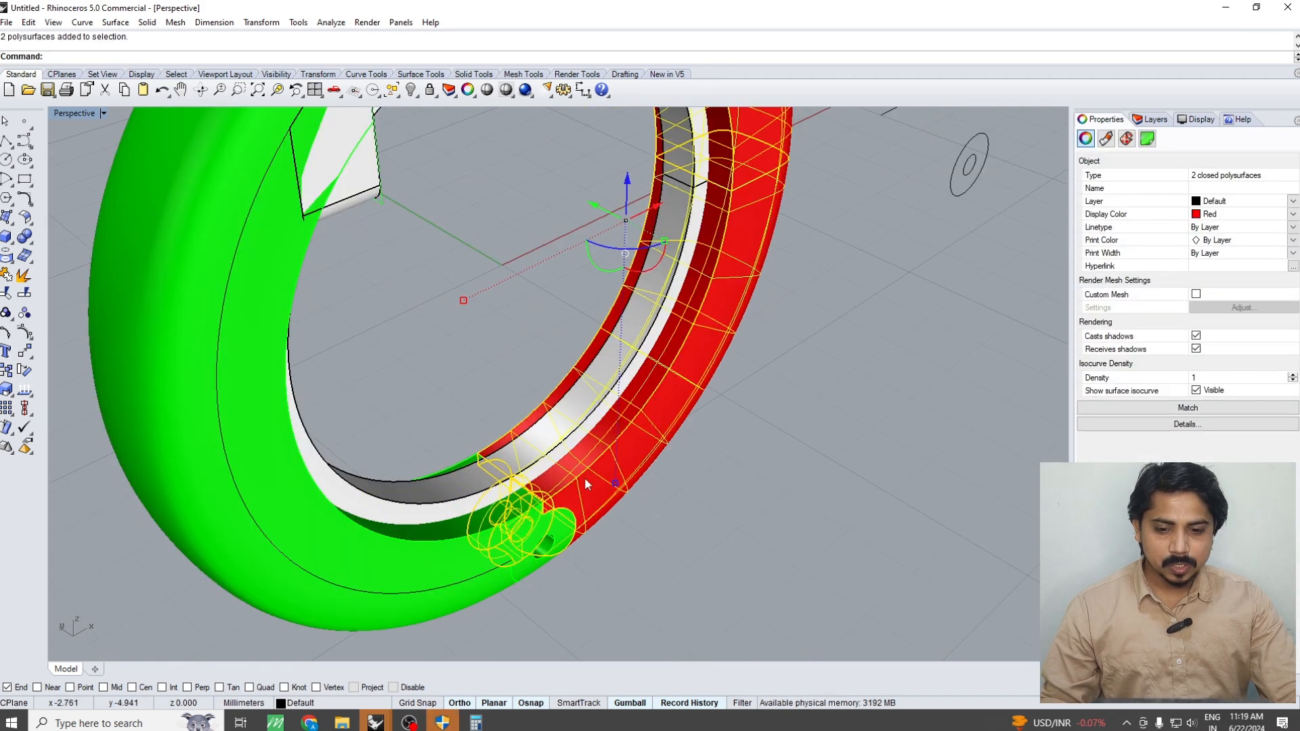
key("Escape")
Remove the red and green half bodies from the groups they share with the hinge pieces
right_click_drag(585, 479, 635, 494)
right_click(640, 497)
left_click(640, 497)
left_click(420, 534)
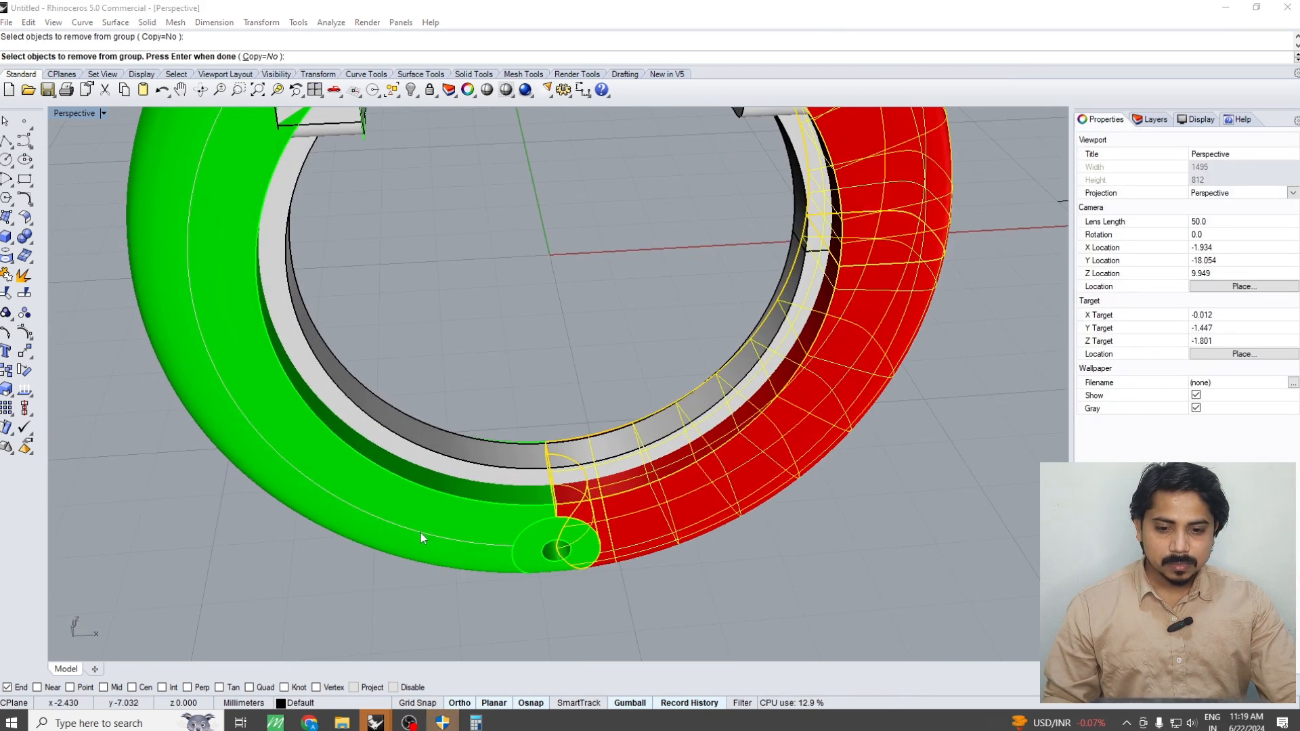
right_click(455, 522)
right_click(455, 523)
Boolean-subtract the swept ring from the red and green half bodies only, leaving out the hinge pieces
key("F4")
left_click(539, 477)
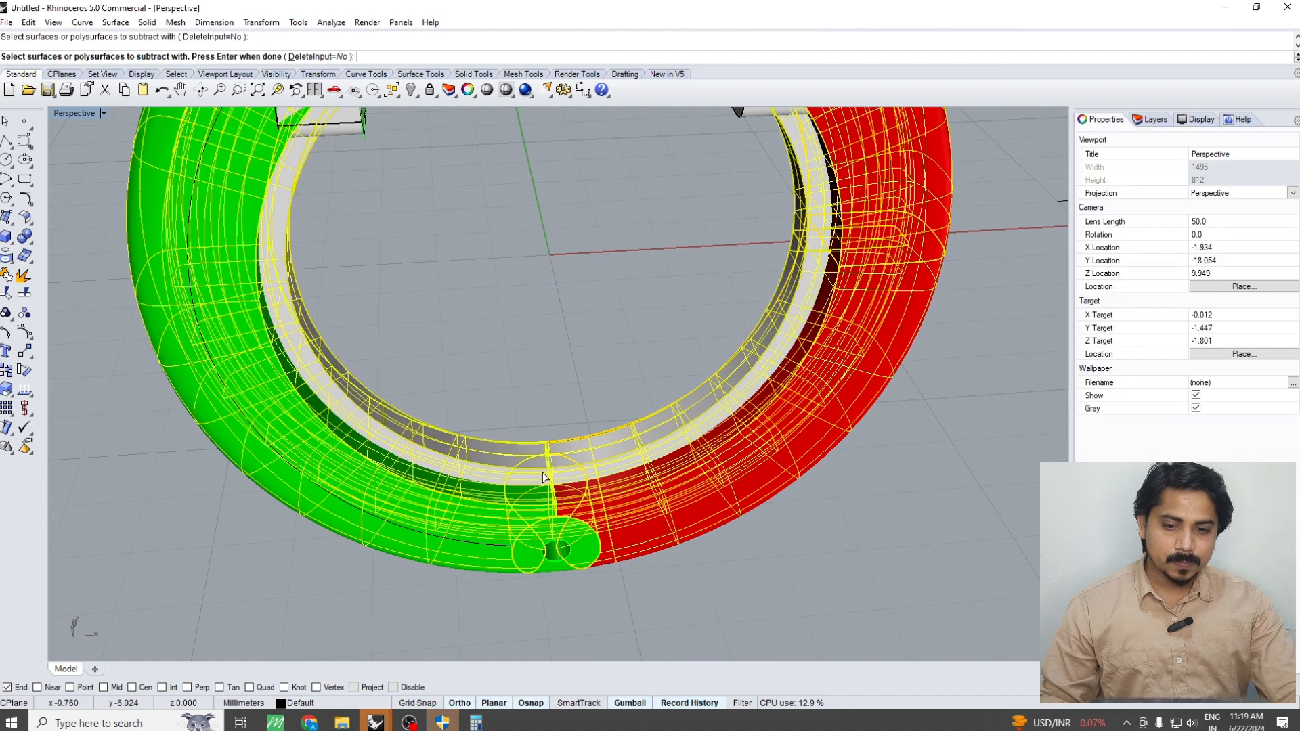
right_click(539, 467)
key("Escape")
Move the red half and its hinge knuckle 5 mm away from the green half in the Top view
left_click(589, 501)
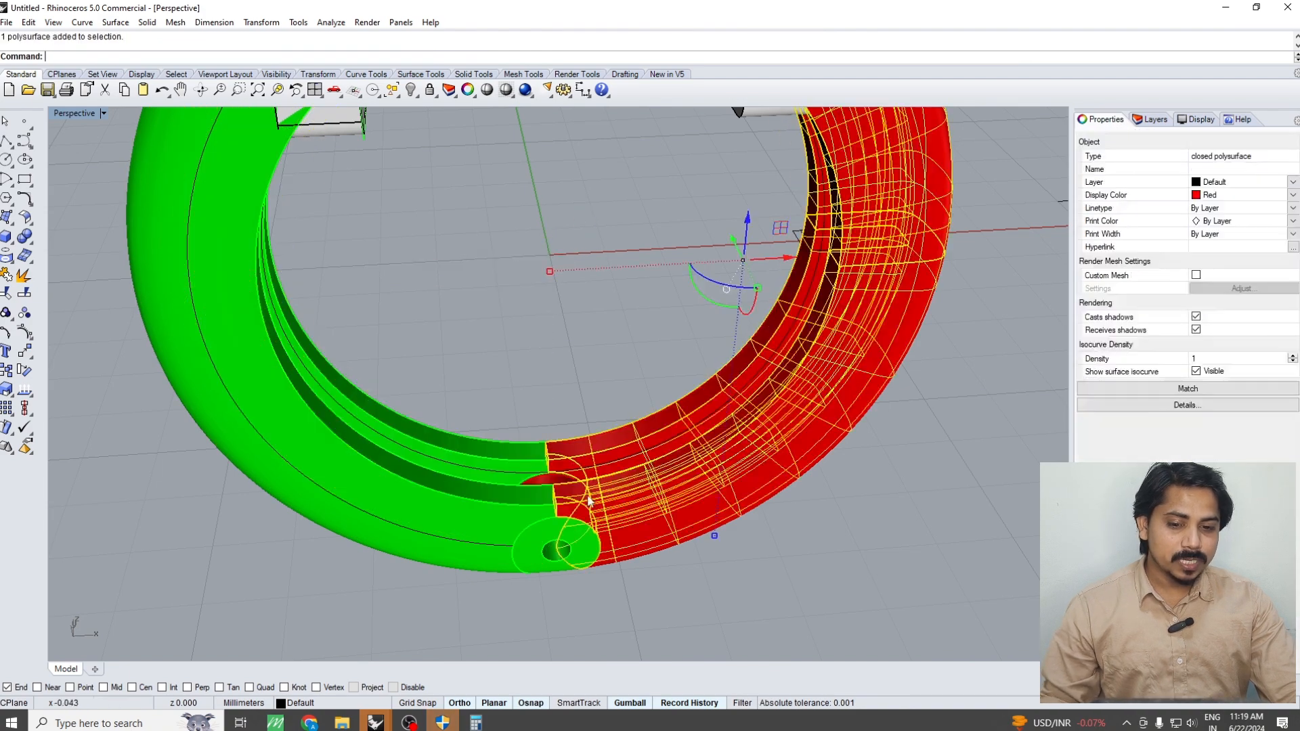
scroll(588, 501, "up", 4)
right_click_drag(586, 498, 574, 436)
left_click(570, 429, "shift")
key("ctrl+F1")
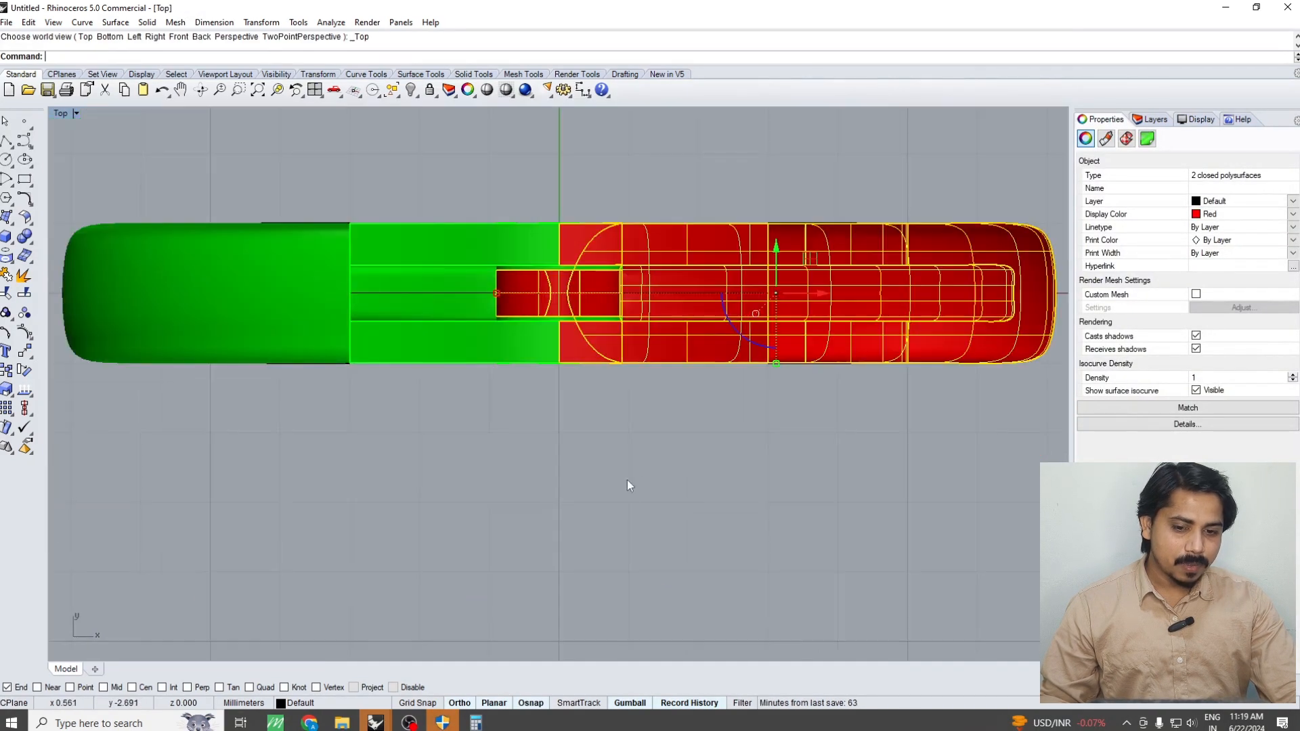
scroll(627, 481, "down", 6)
right_click_drag(627, 481, 517, 514)
type("m")
key("Return")
left_click(468, 513)
type("5")
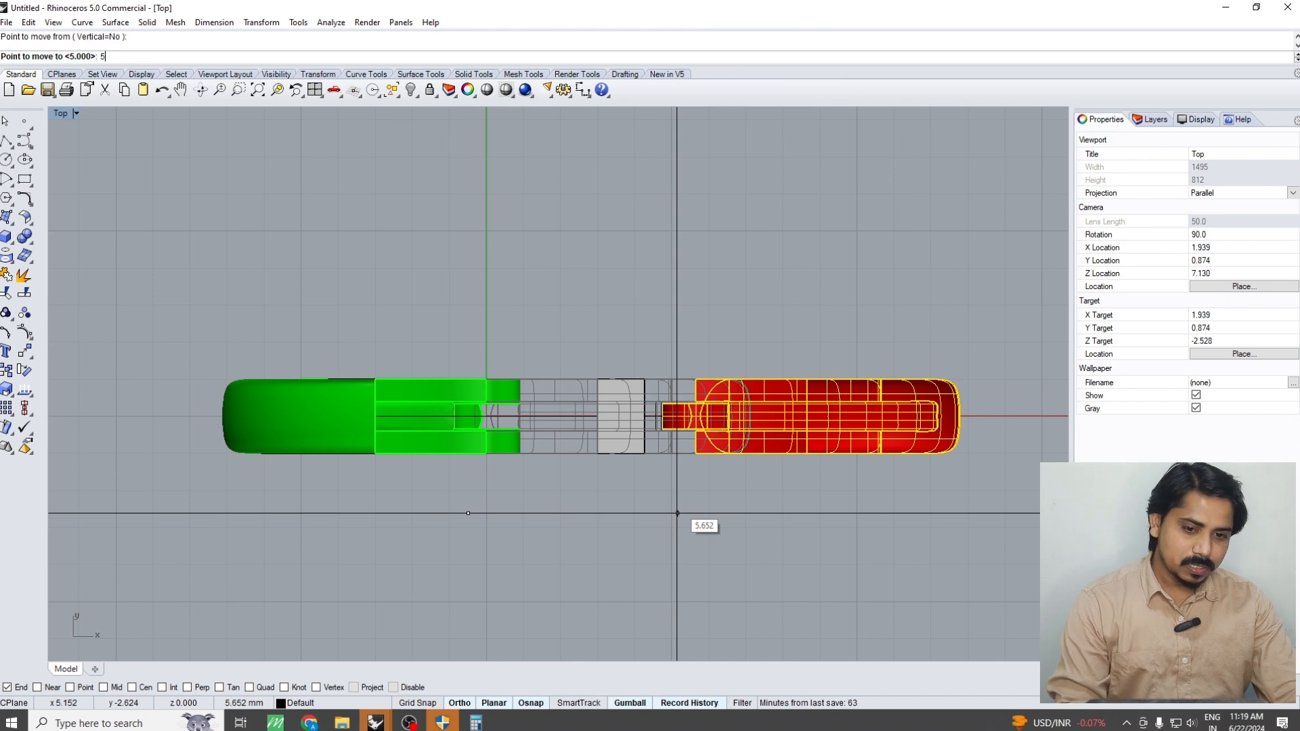
key("Return")
key("ctrl+F4")
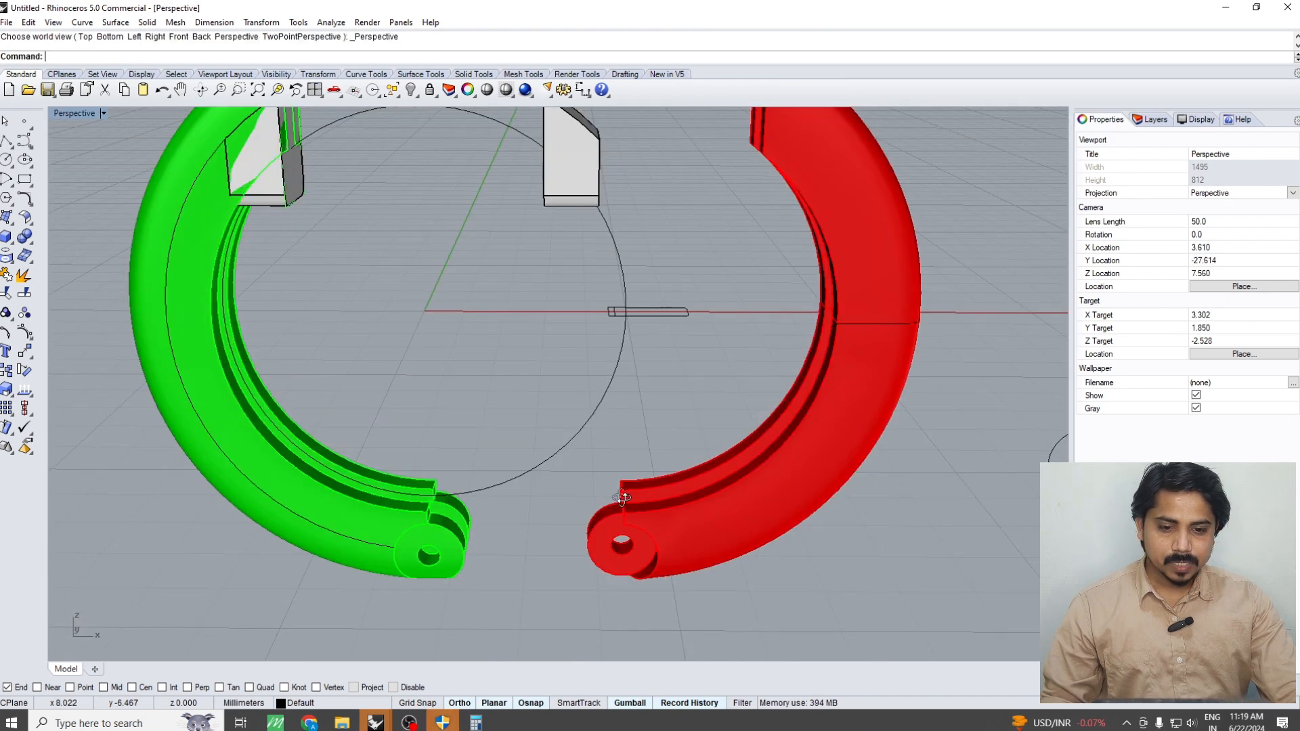
Examine the separated red half's knuckle and groove end from several sides, and undo the red half's move
scroll(714, 475, "up", 4)
scroll(728, 552, "up", 4)
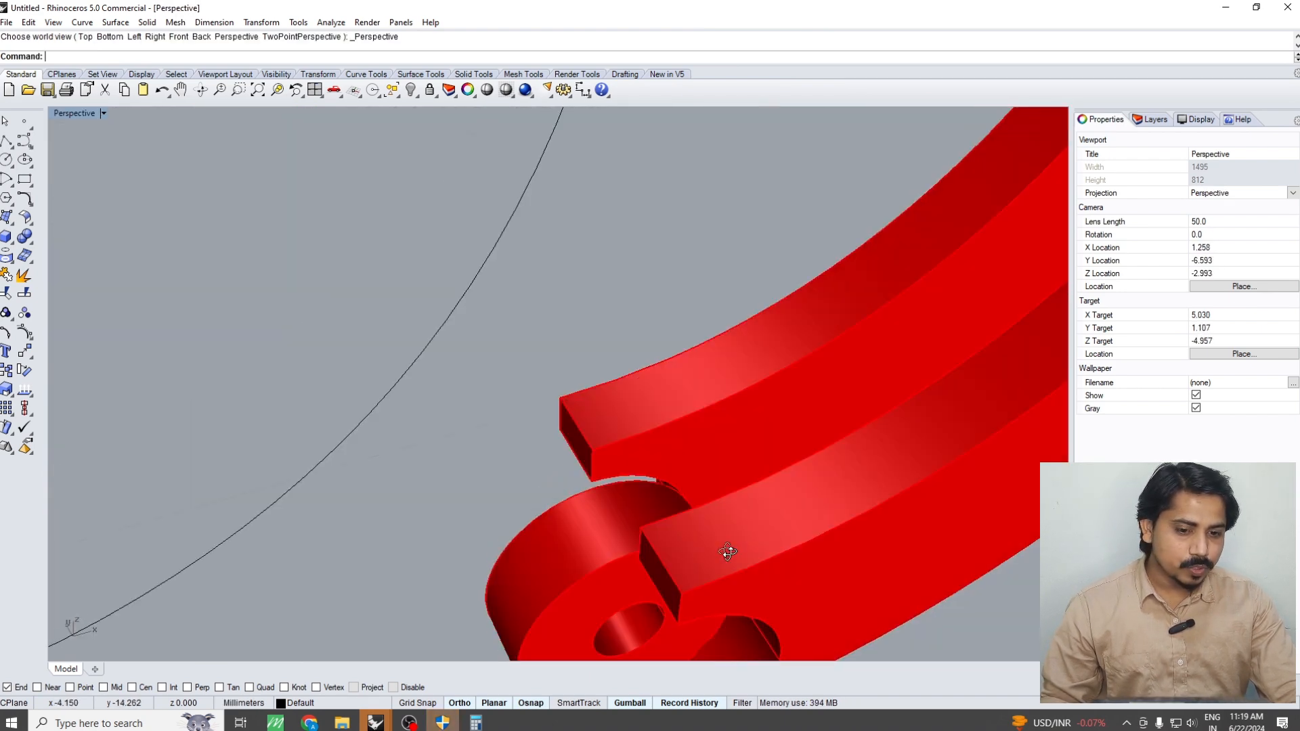
right_click_drag(728, 551, 702, 489)
scroll(717, 422, "up", 3)
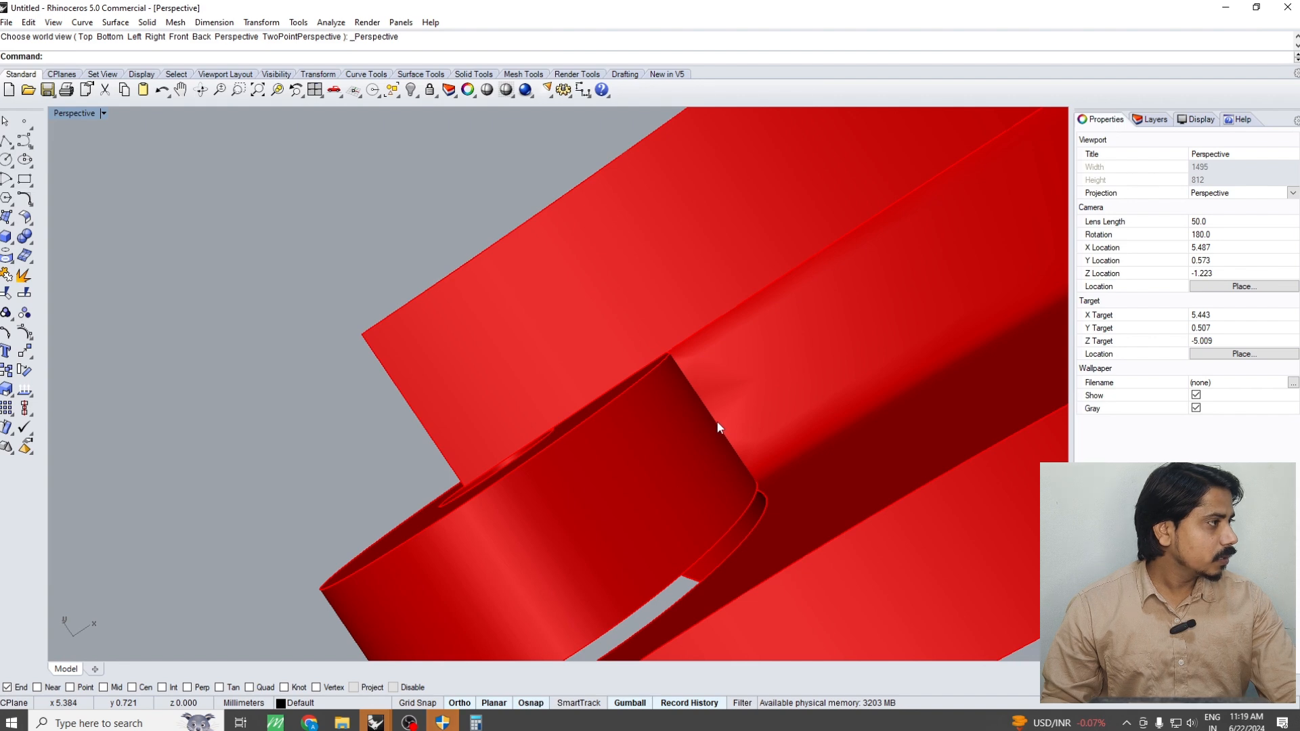
right_click_drag(716, 421, 702, 397)
scroll(708, 448, "down", 3)
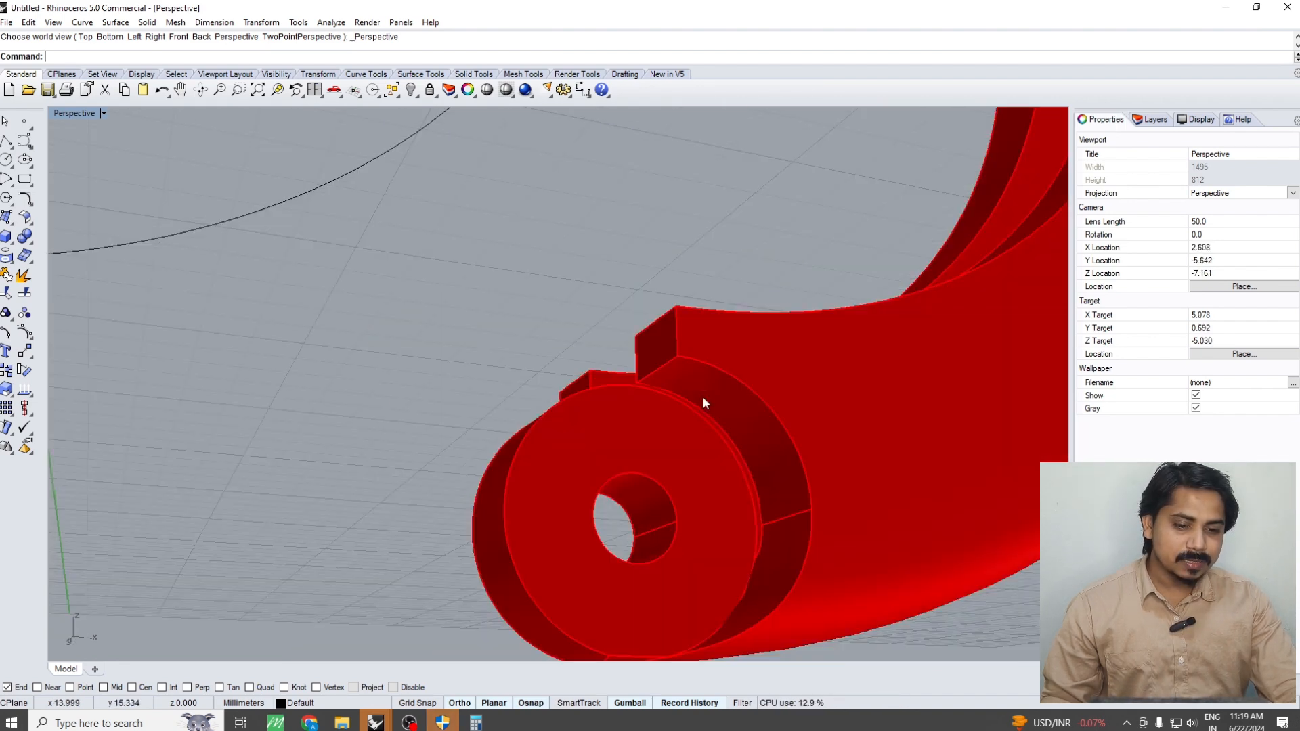
scroll(702, 397, "down", 4)
scroll(746, 462, "up", 3)
right_click_drag(710, 569, 636, 488)
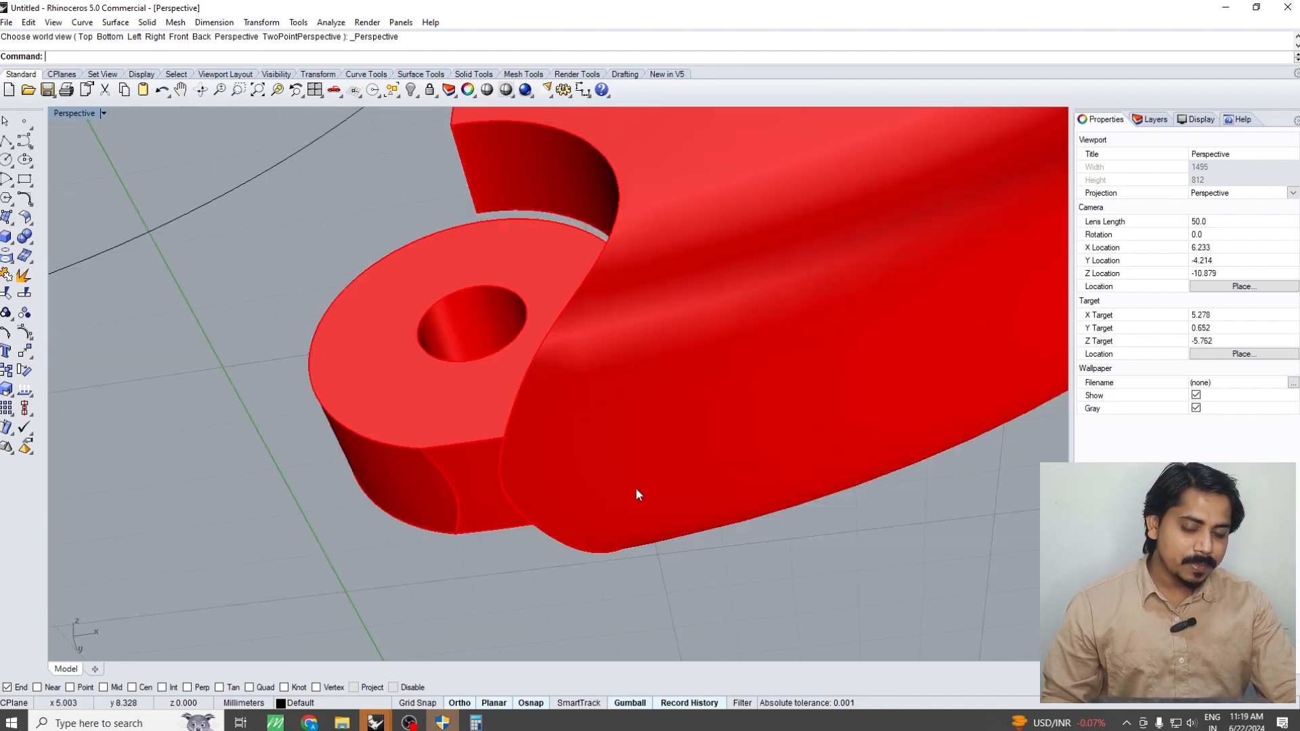
scroll(514, 517, "up", 3)
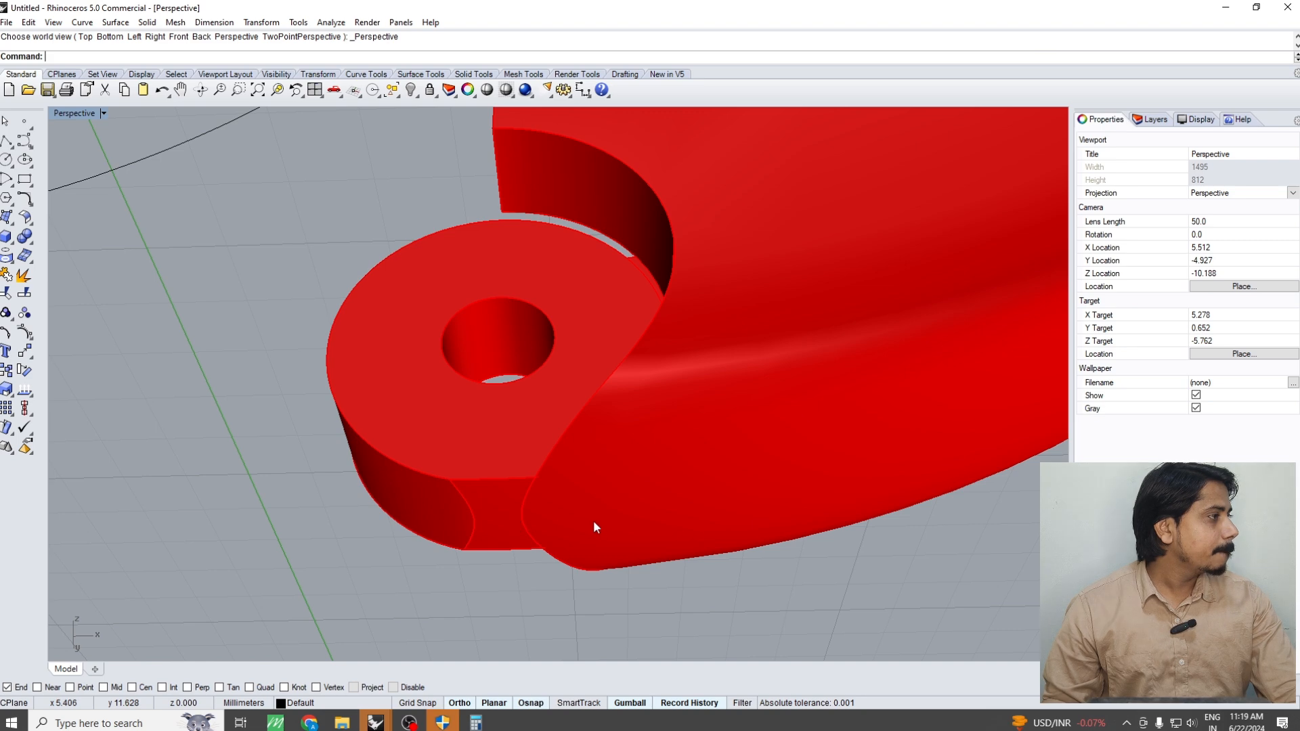
scroll(593, 520, "down", 4)
right_click_drag(631, 448, 606, 466)
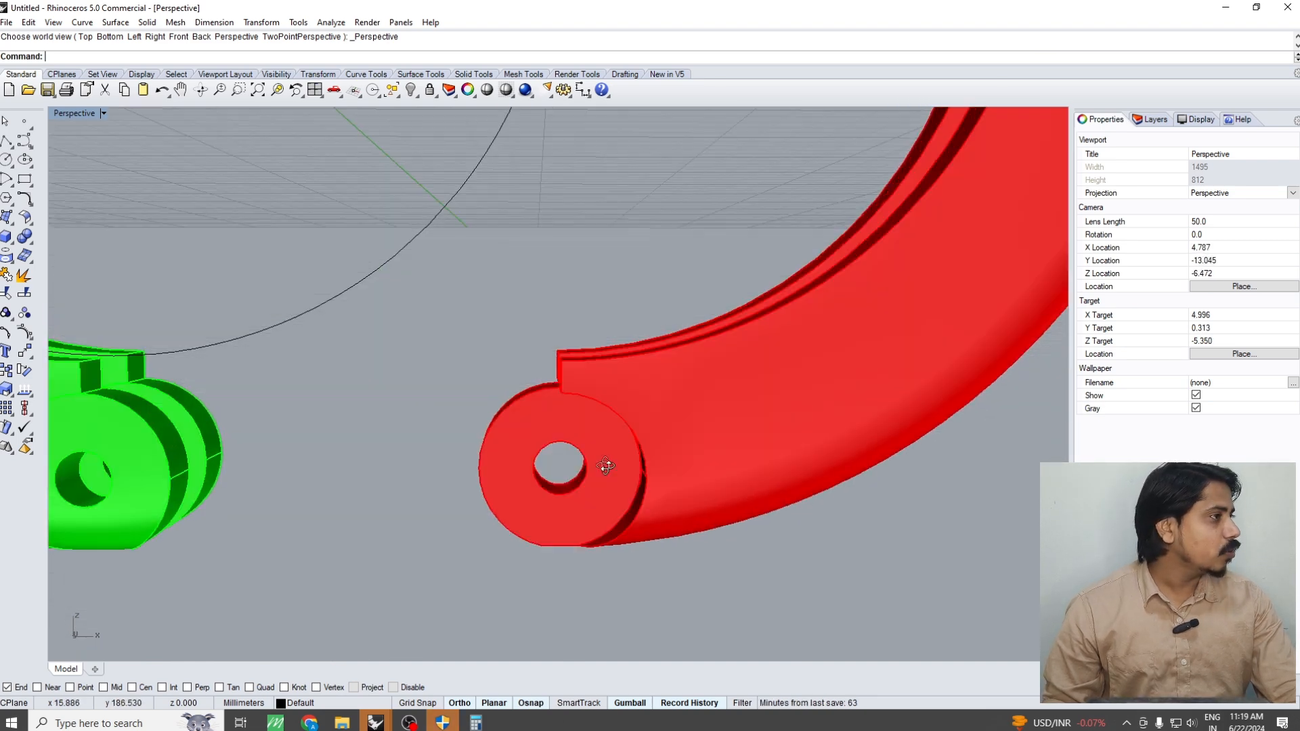
scroll(638, 440, "down", 5)
key("ctrl+z")
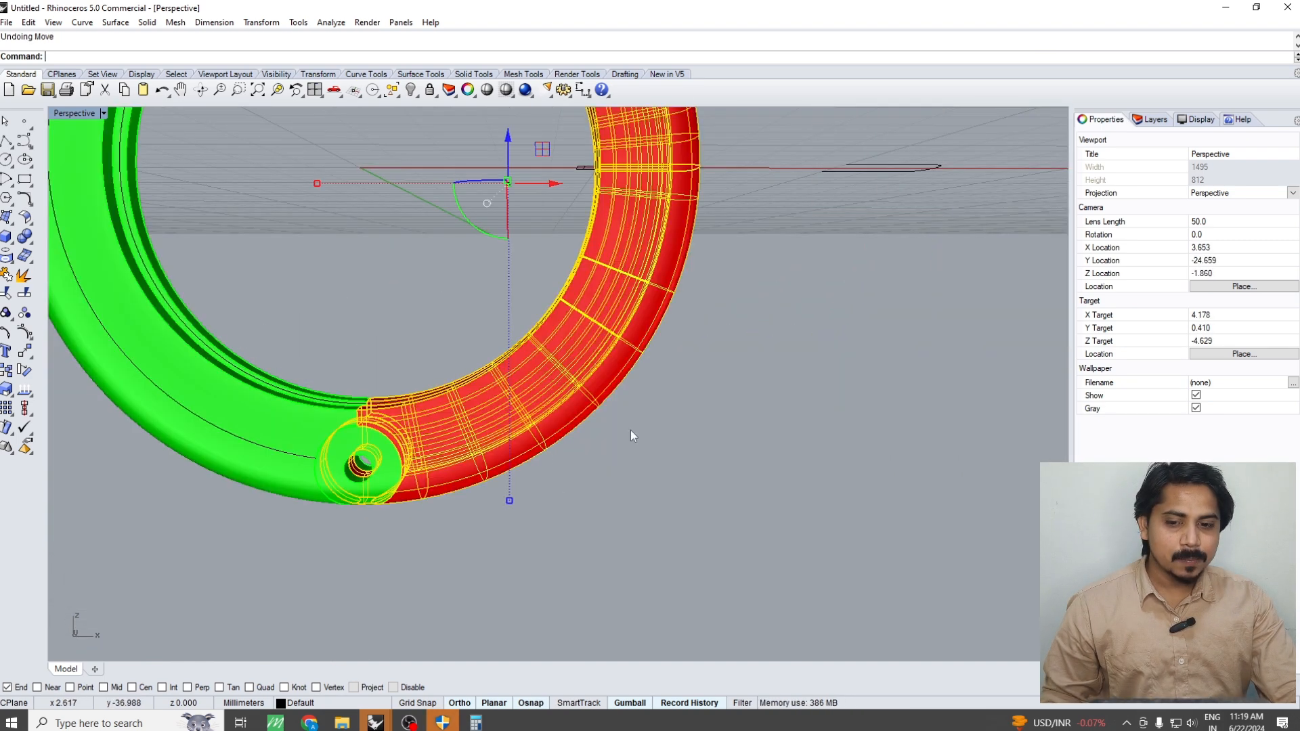
Undo the subtraction of the swept ring from the red and green half bodies
key("ctrl+z")
key("ctrl+z")
left_click(666, 470)
Create a cut plane through the swept ring in the Front view, from the origin past the red side of the hinge
key("ctrl+F2")
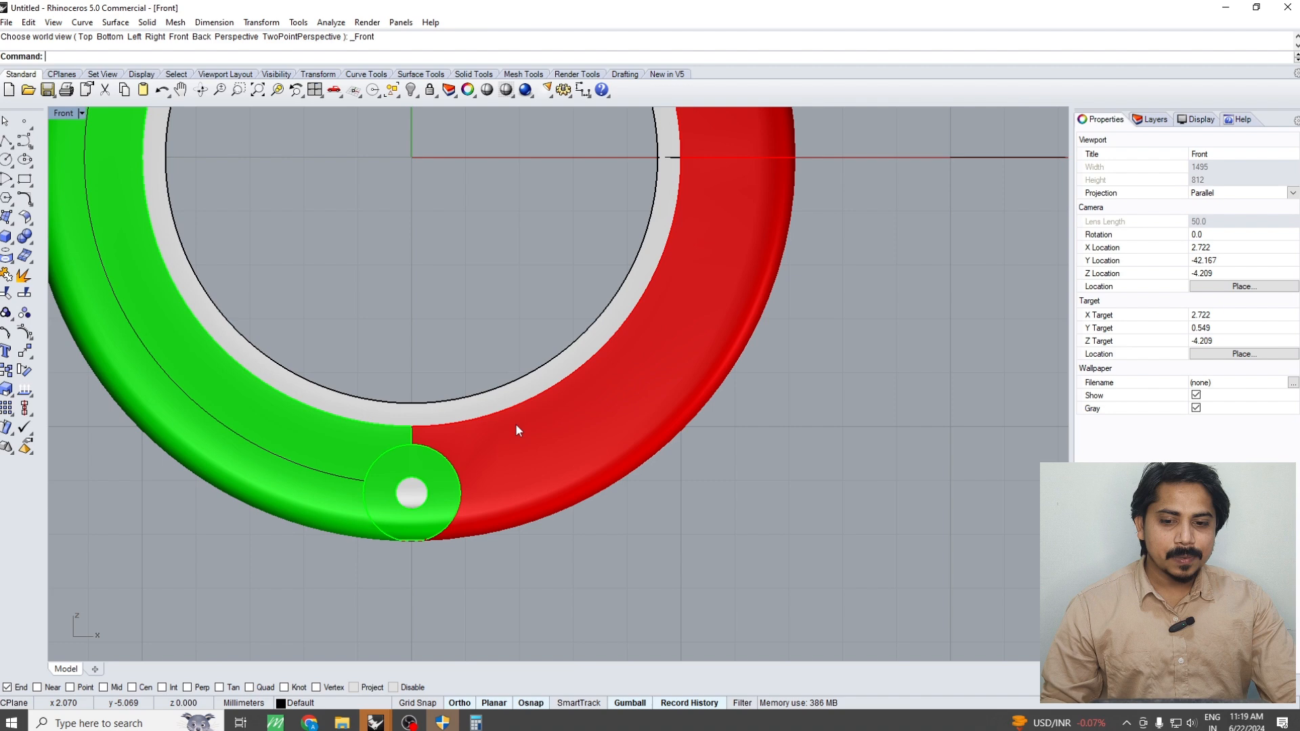
left_click(485, 398)
right_click_drag(444, 422, 506, 432)
type("CP")
key("Return")
type("0")
key("Return")
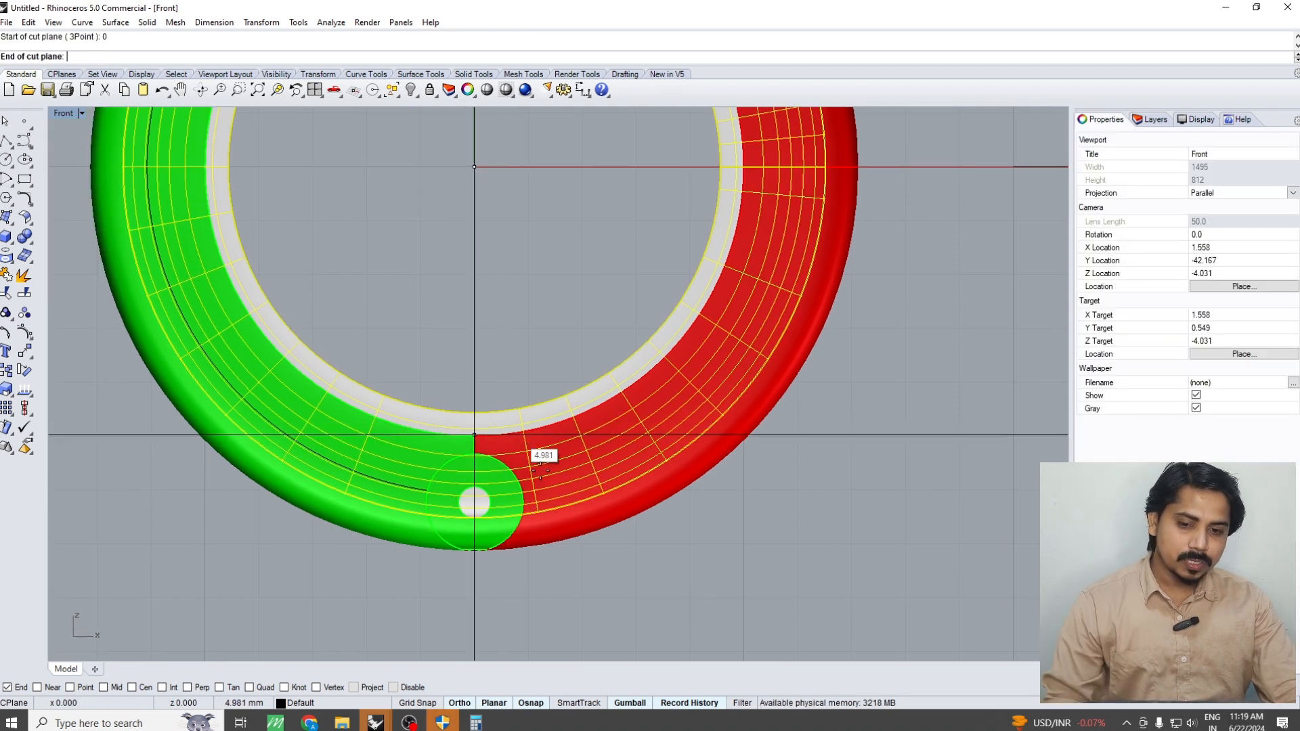
left_click(562, 579, "shift")
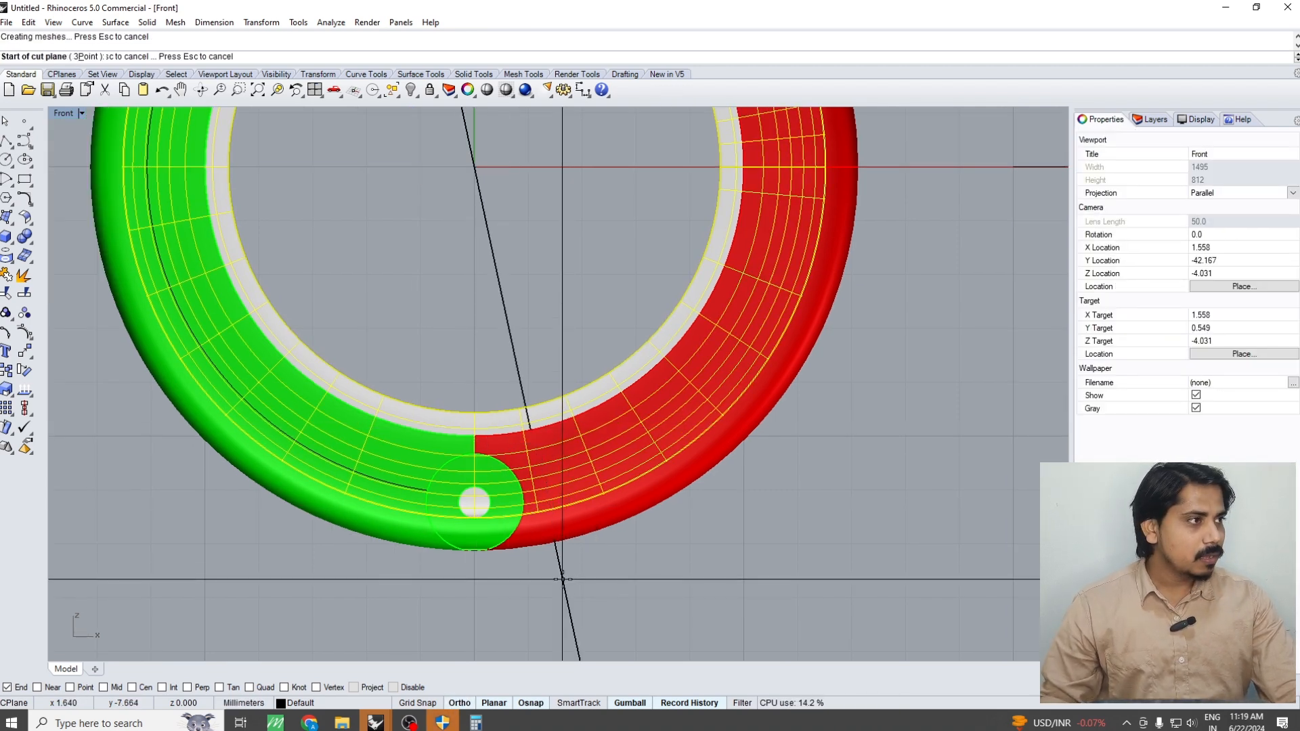
key("Escape")
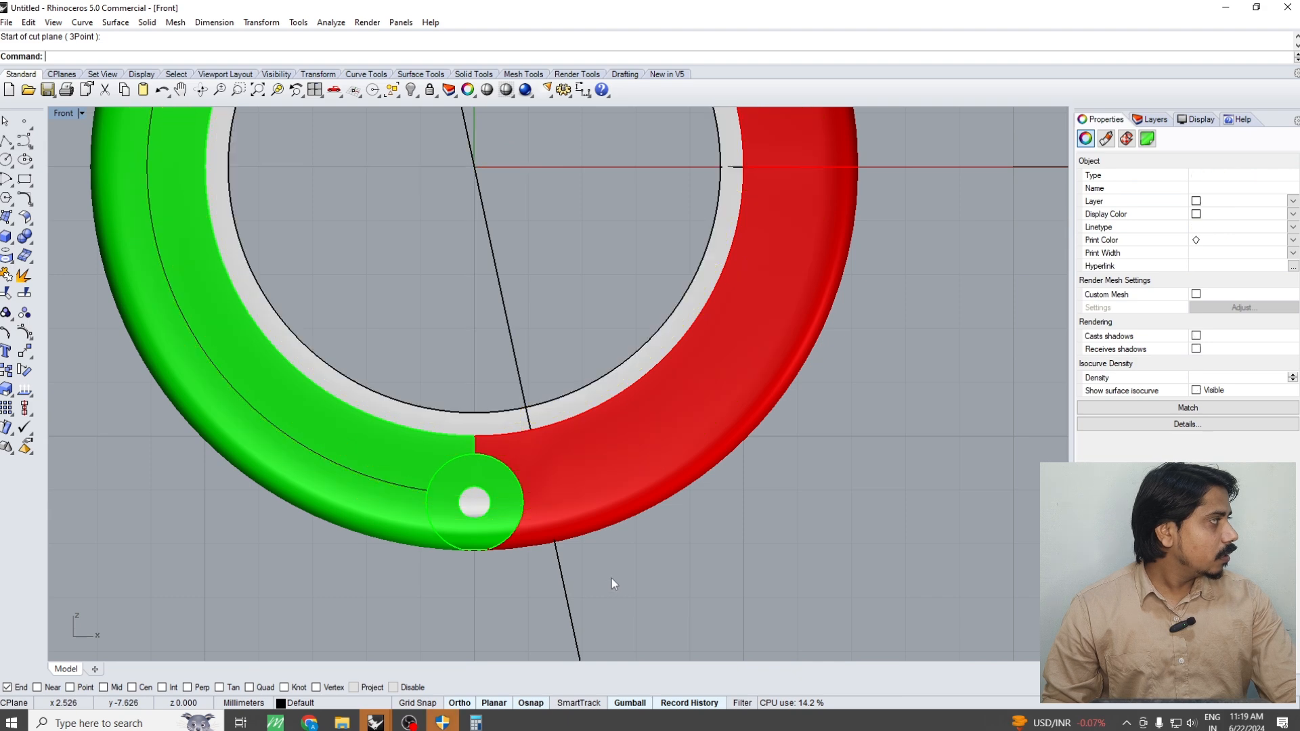
Mirror a copy of the slanted cut plane across the vertical axis through the origin to the green side of the hinge
right_click_drag(609, 558, 650, 533)
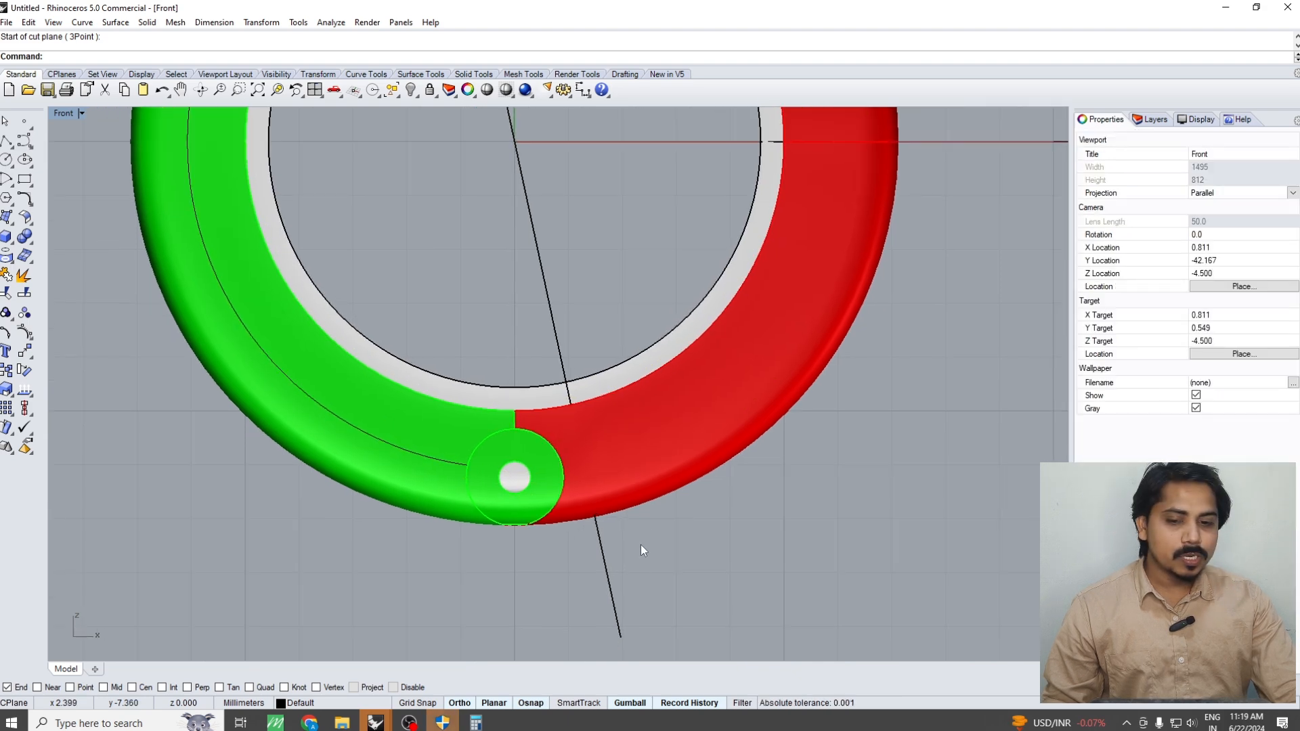
left_click_drag(582, 594, 580, 597)
scroll(619, 367, "up", 6)
left_click(616, 370)
scroll(608, 386, "down", 6)
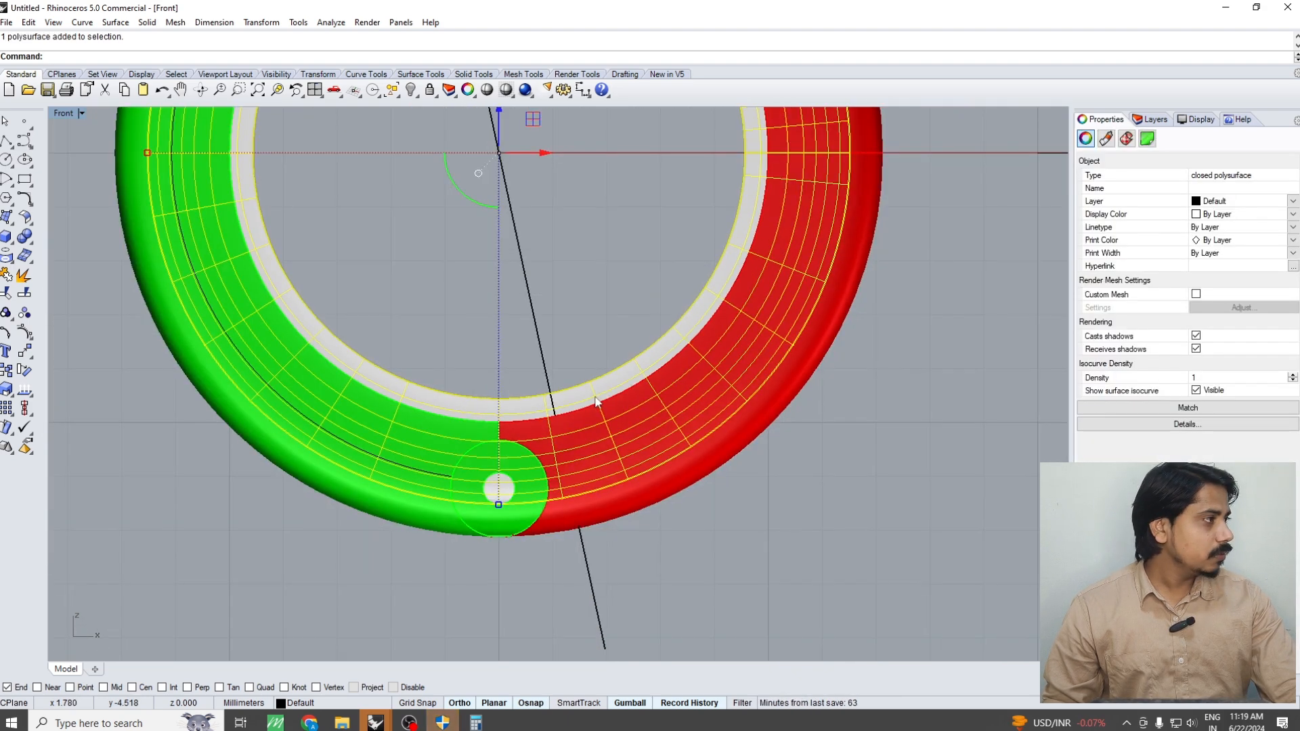
right_click_drag(587, 425, 657, 376)
left_click_drag(636, 252, 507, 292)
scroll(510, 294, "down", 4)
right_click_drag(510, 294, 557, 355)
type("mm")
key("Return")
type("0")
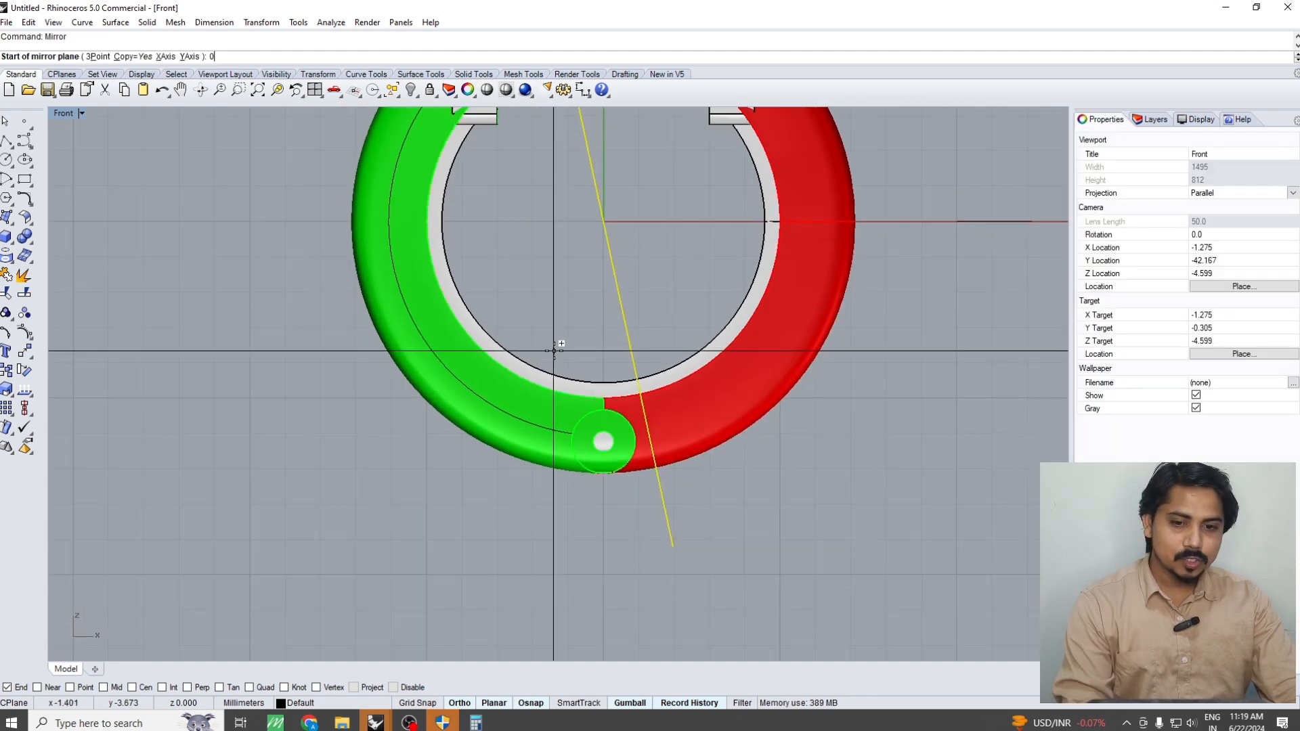
key("Return")
left_click(558, 356)
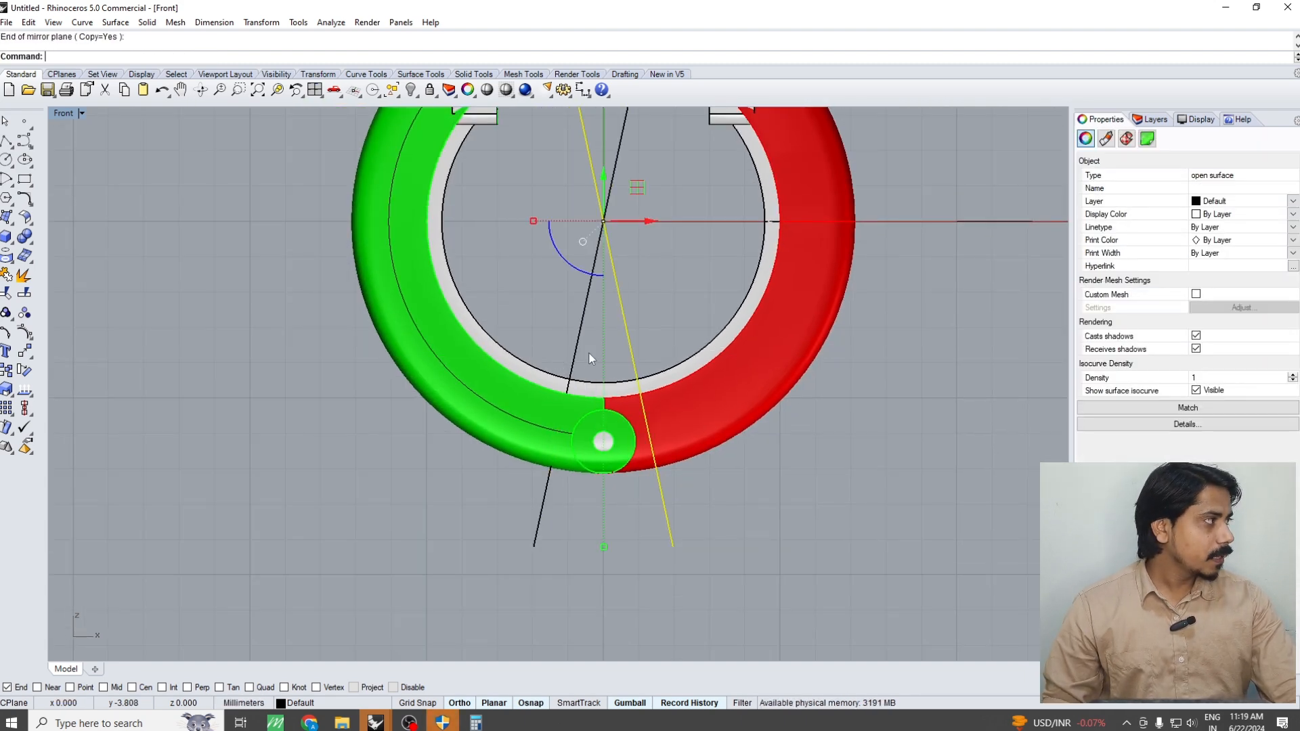
Boolean-split the swept ring with the two slanted cut planes
left_click(741, 299)
key("F1")
left_click(711, 317)
key("F4")
scroll(642, 381, "up", 8)
left_click(643, 400)
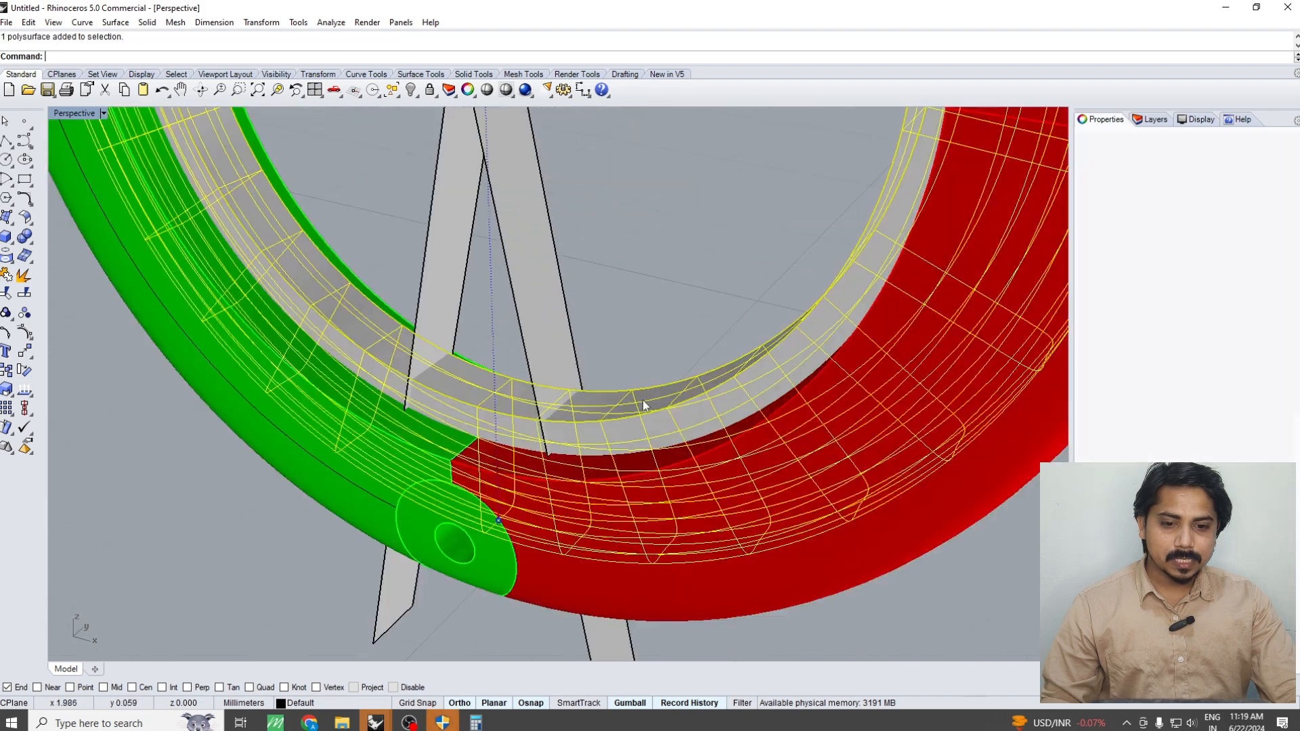
type("bs")
key("Return")
left_click_drag(434, 199, 425, 196)
key("Return")
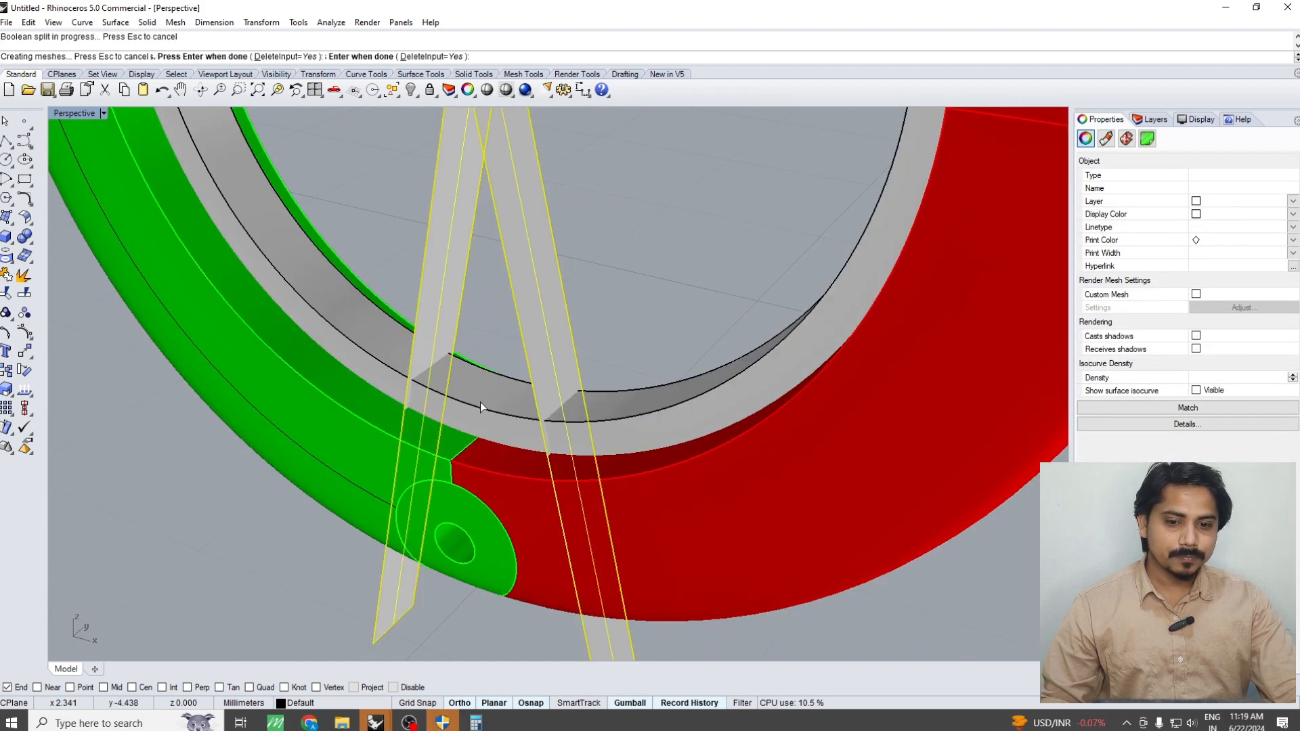
Delete the short swept ring segment over the hinge and both cut planes
left_click(482, 394)
key("Delete")
right_click_drag(482, 394, 619, 344)
left_click_drag(633, 249, 447, 261)
key("Delete")
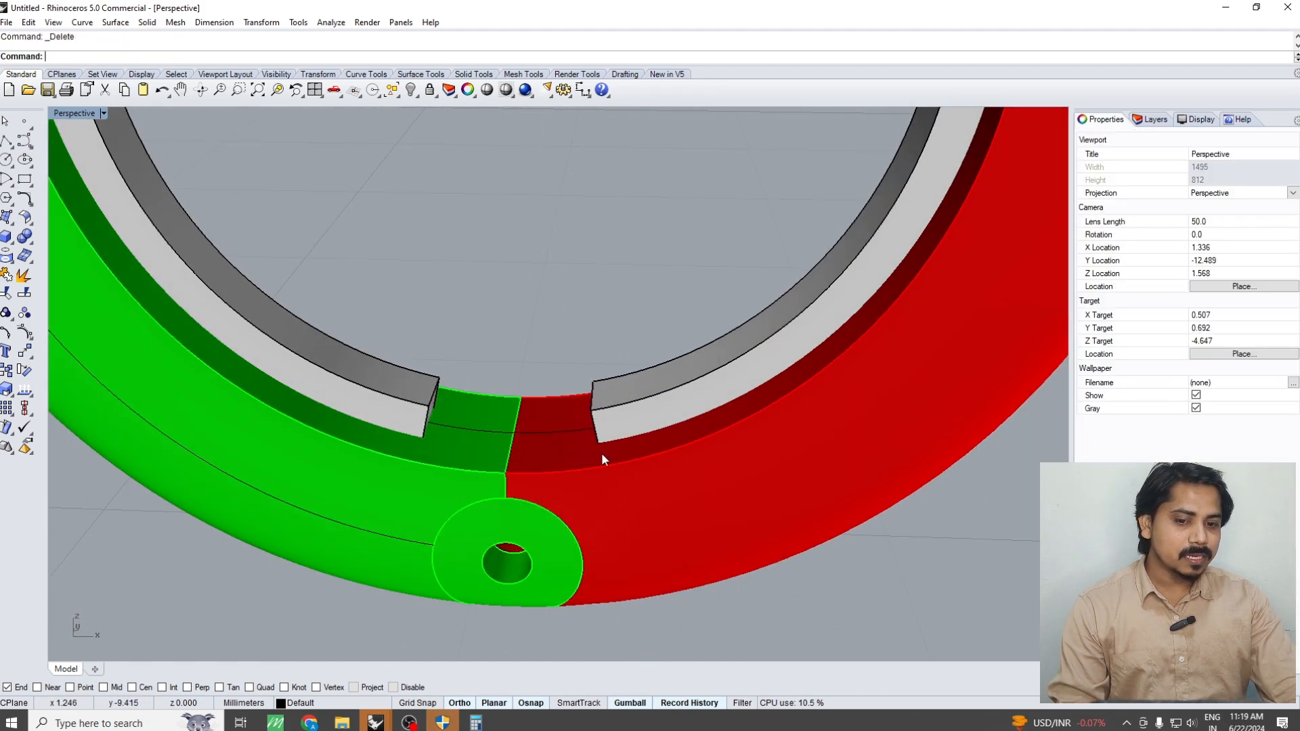
Boolean-subtract the two side segments of the swept ring from the red half body, keeping the input solids
left_click(601, 452)
right_click_drag(596, 473, 586, 449)
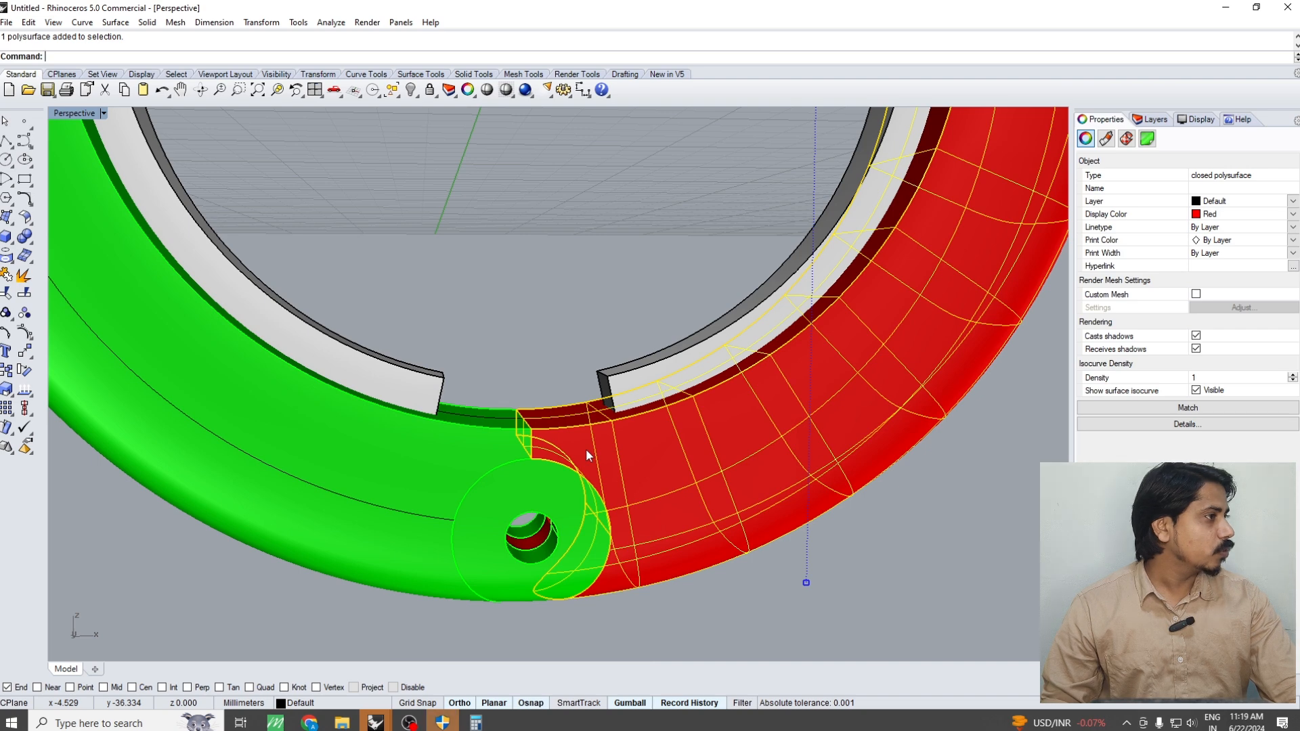
scroll(606, 498, "down", 4)
type("bd")
key("Return")
left_click(643, 418)
left_click(464, 417)
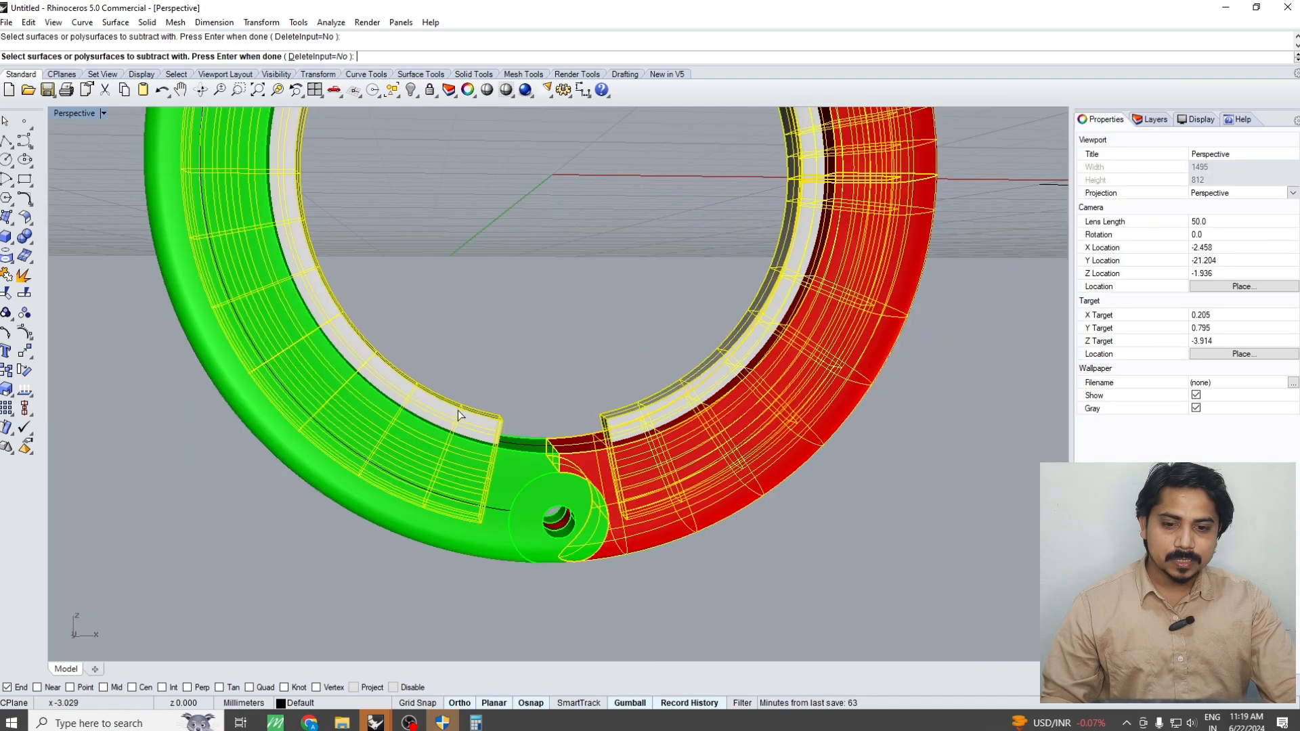
key("Return")
Delete the two side segments of the swept ring inside the red and green halves
left_click(636, 421)
left_click(406, 405, "shift")
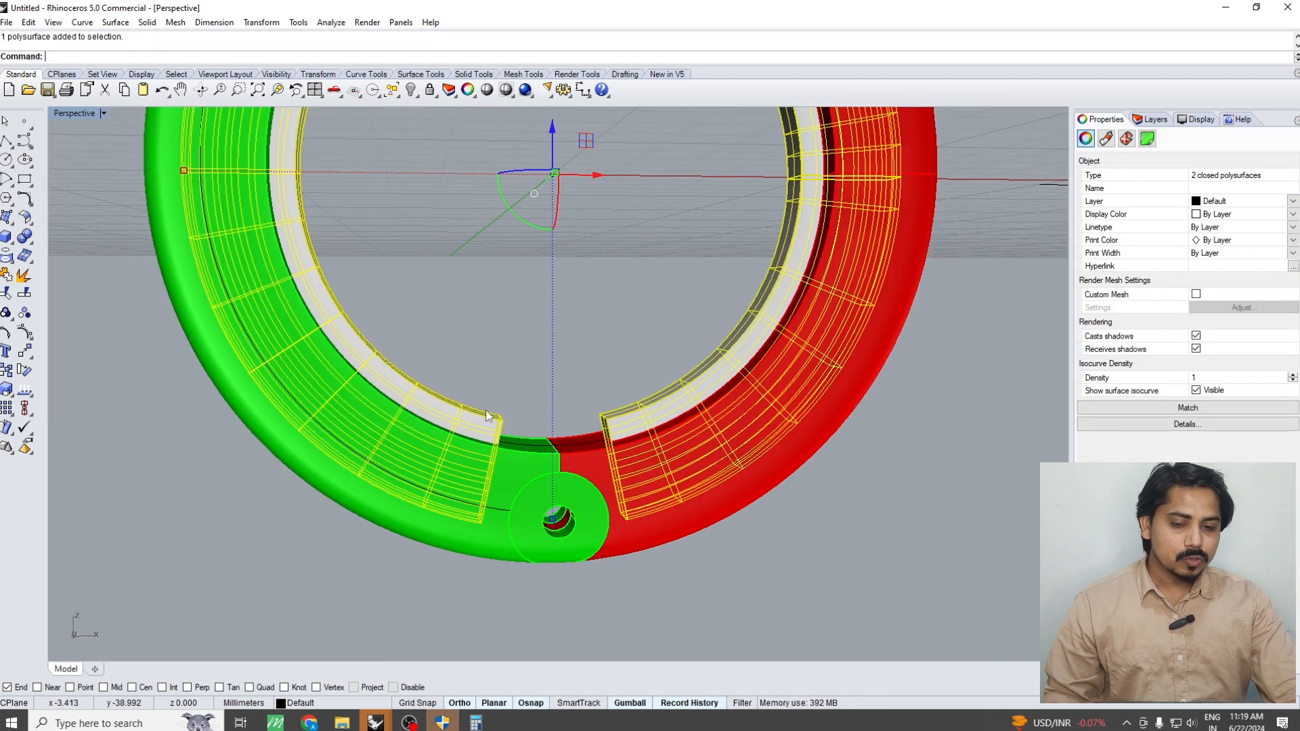
key("ctrl+h")
left_click(619, 423)
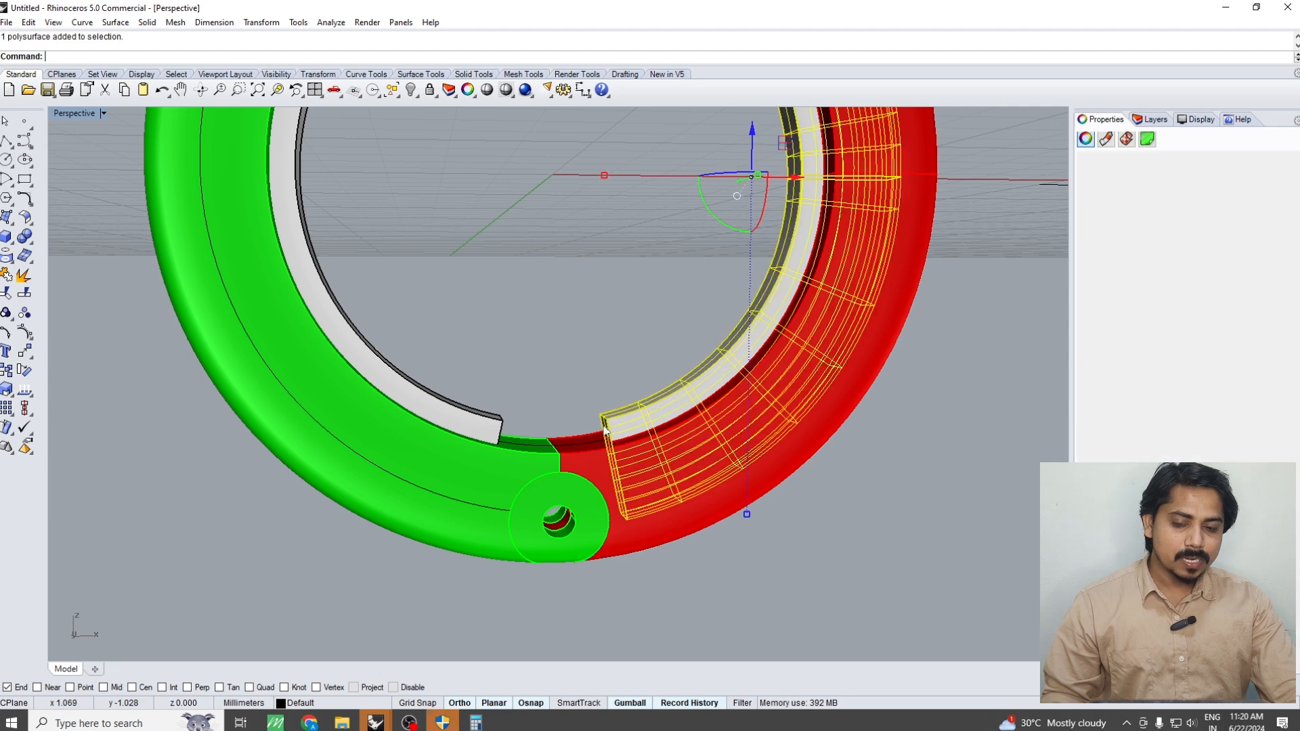
key("Delete")
left_click(485, 427)
key("Delete")
Group the red half body with its hinge knuckle
left_click(642, 488)
right_click_drag(643, 487, 539, 407)
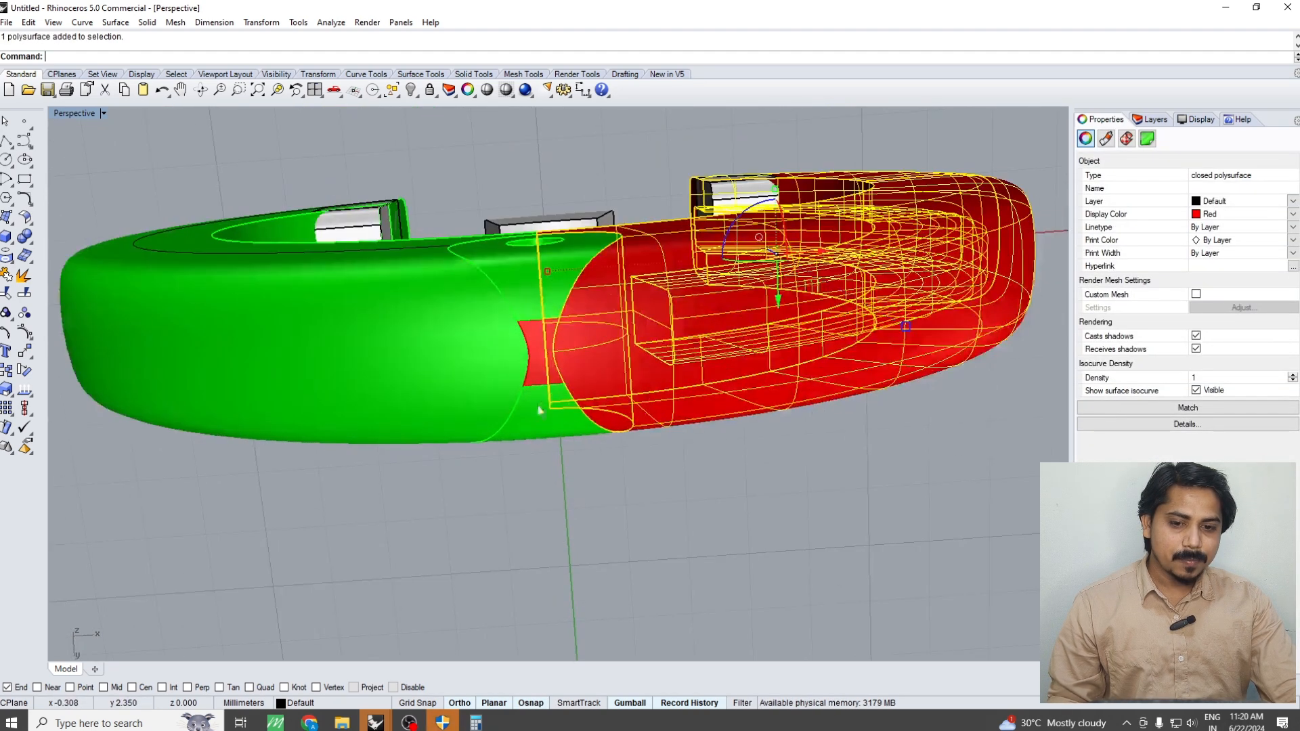
left_click(551, 362, "shift")
key("ctrl+g")
Move the red half group together with its grey upper end block 5 mm away from the green half in the Front view
key("ctrl+F1")
key("ctrl+F2")
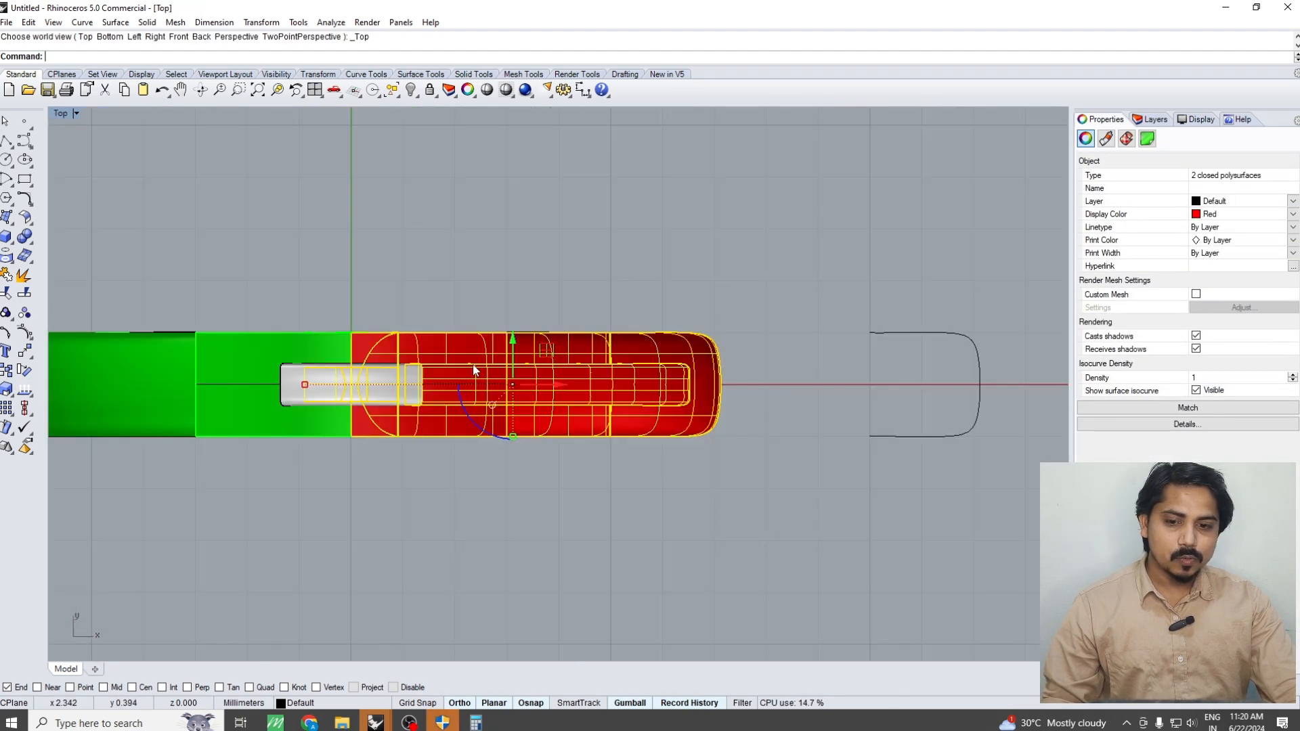
left_click(523, 291, "shift")
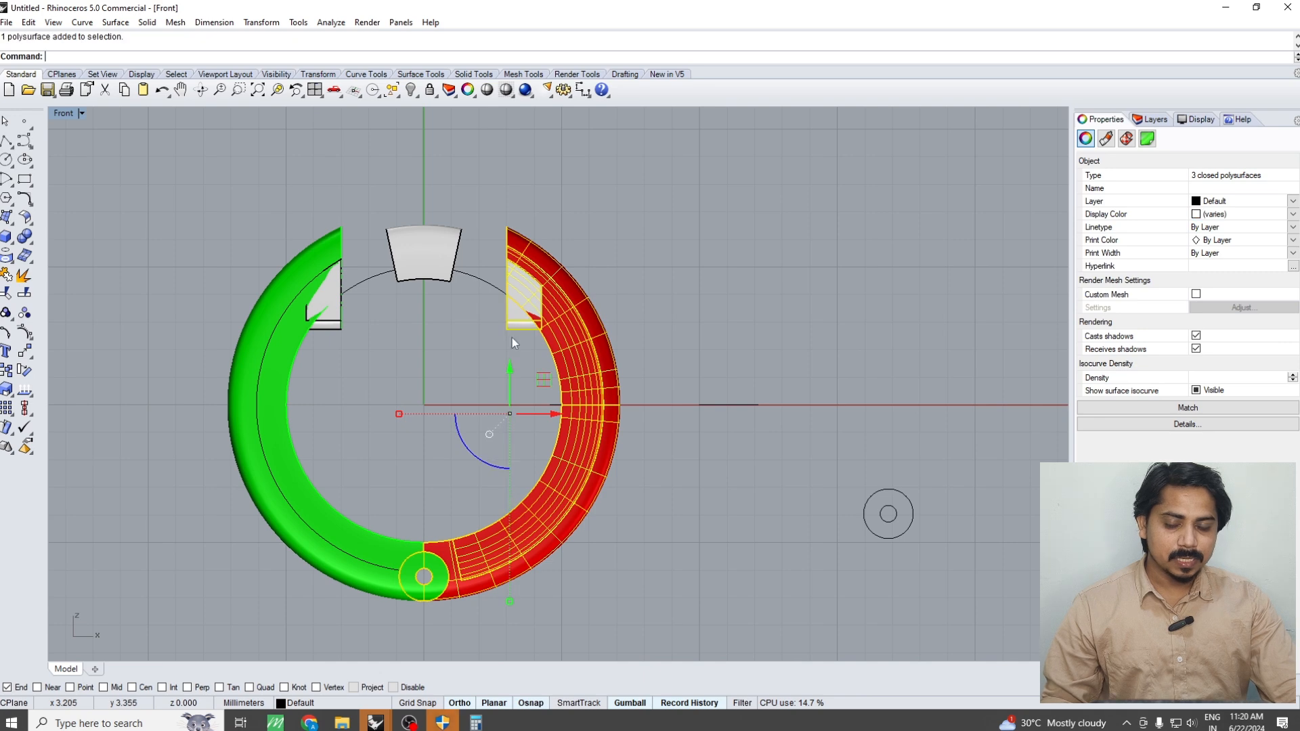
type("m")
key("Return")
scroll(512, 337, "down", 6)
left_click(516, 464)
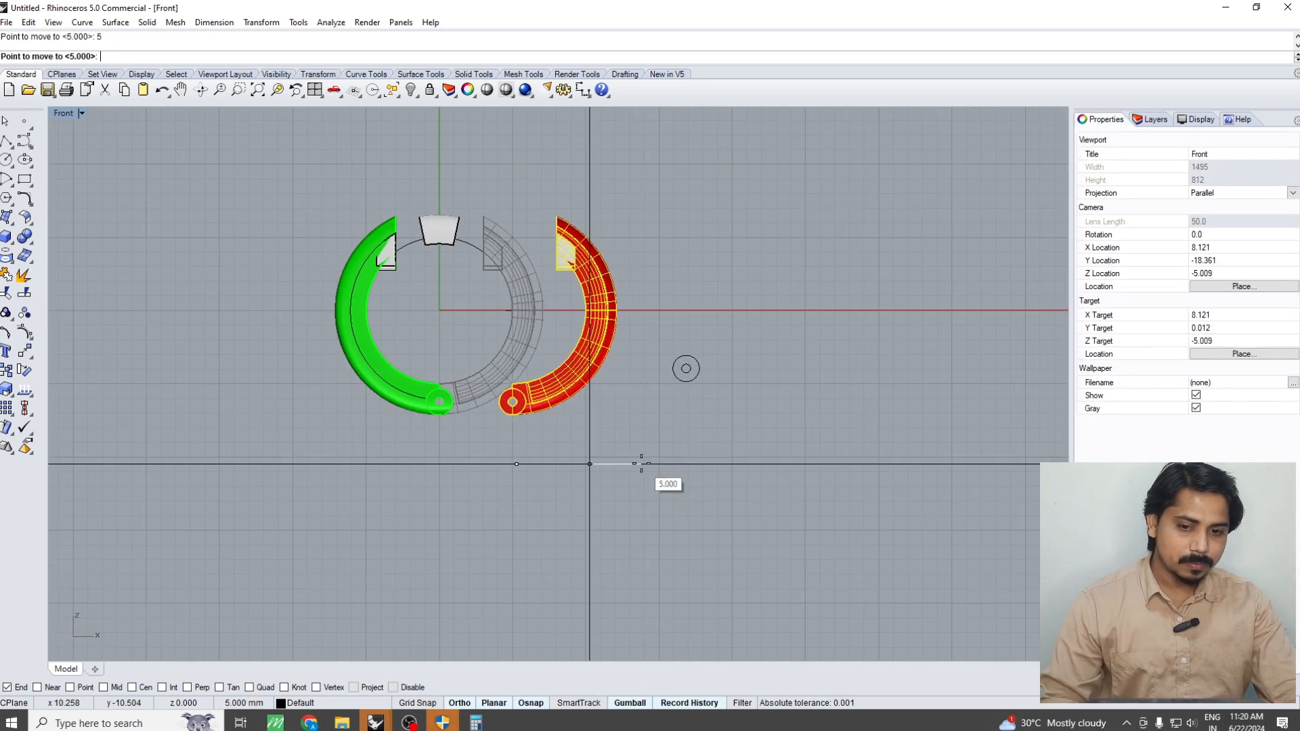
left_click(641, 463)
Delete the leftover tapered ring segment between the upper ends of the two halves
key("ctrl+F4")
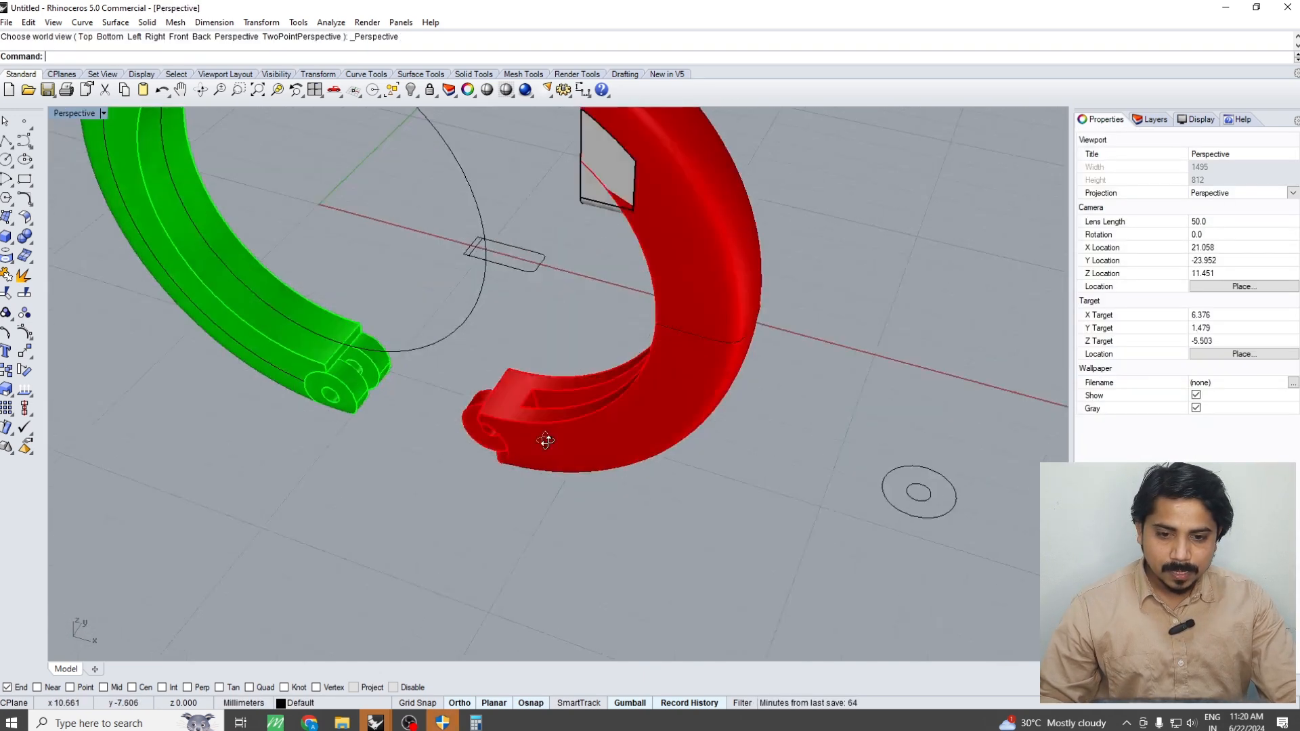
scroll(488, 424, "up", 5)
left_click(495, 425)
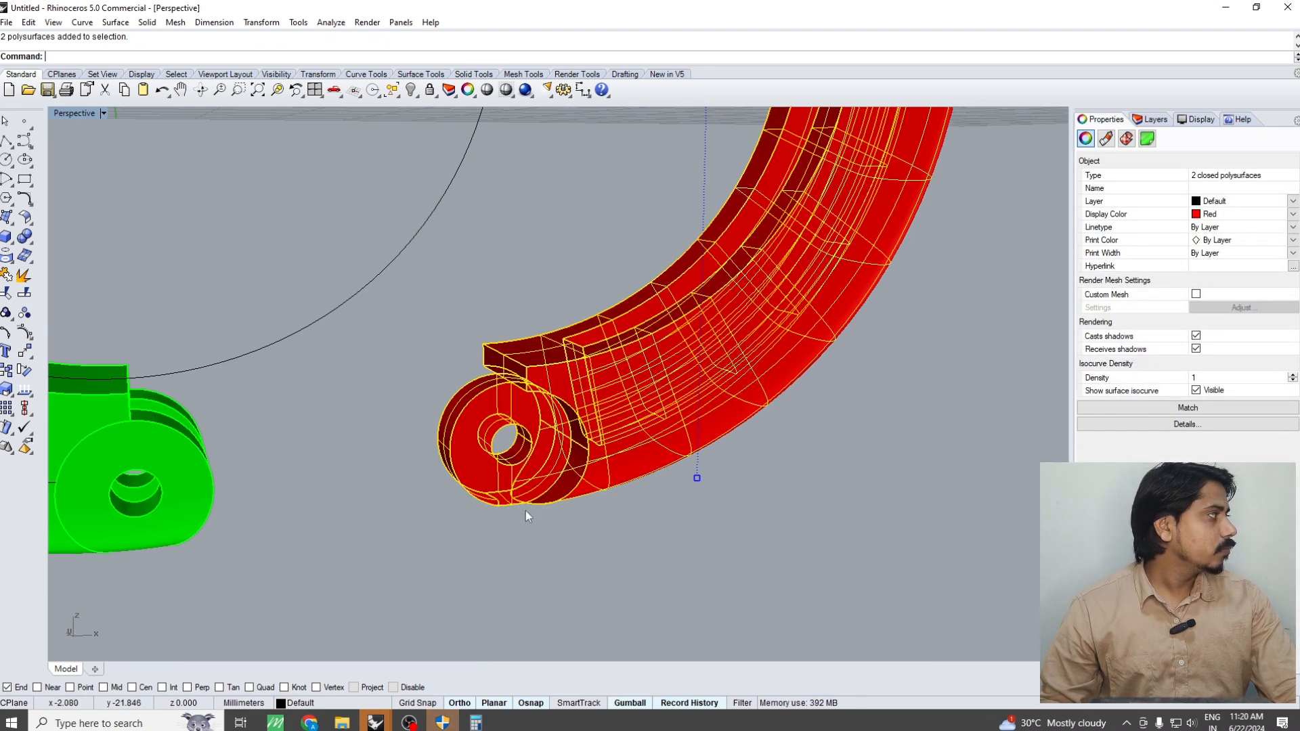
left_click(569, 561)
scroll(570, 560, "down", 5)
right_click_drag(561, 560, 465, 337)
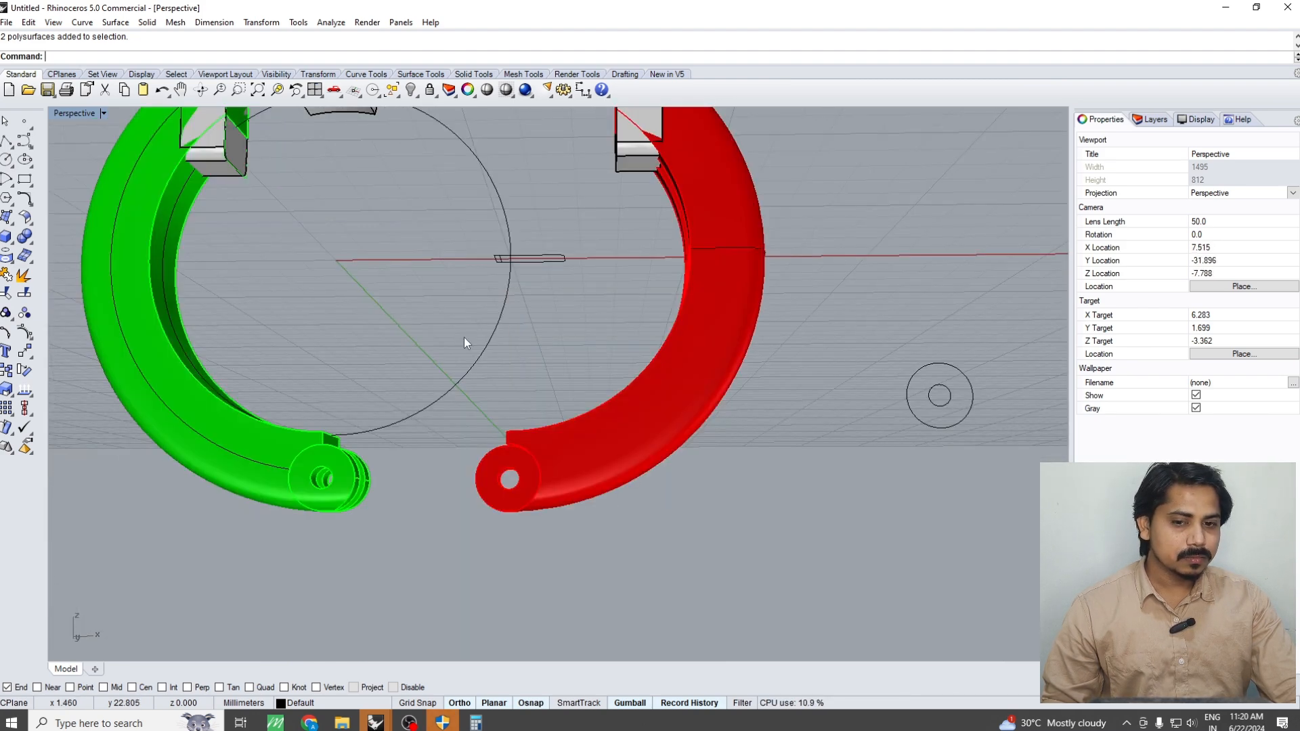
left_click_drag(401, 312, 596, 217)
key("Delete")
Examine the separated green and red halves from several angles, including their hinge knuckles and inner faces
scroll(562, 277, "down", 3)
right_click_drag(509, 282, 766, 430)
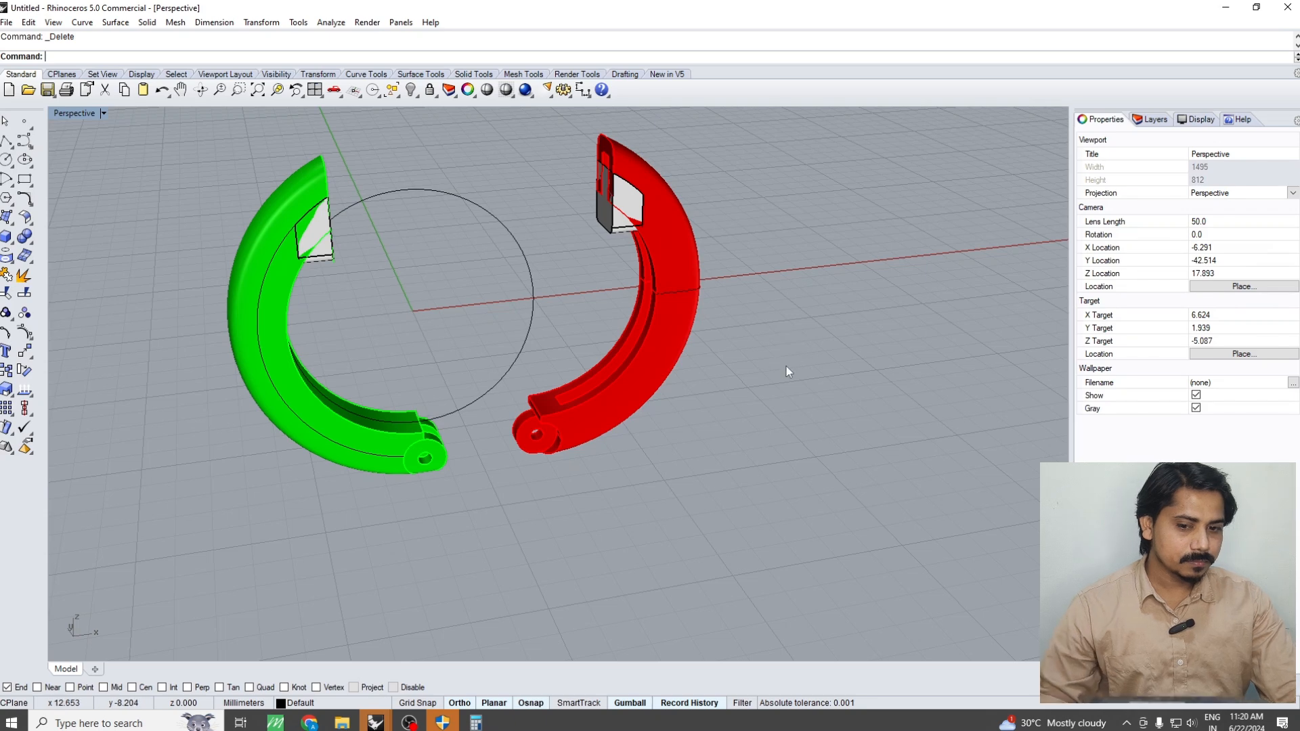
right_click_drag(743, 401, 746, 319)
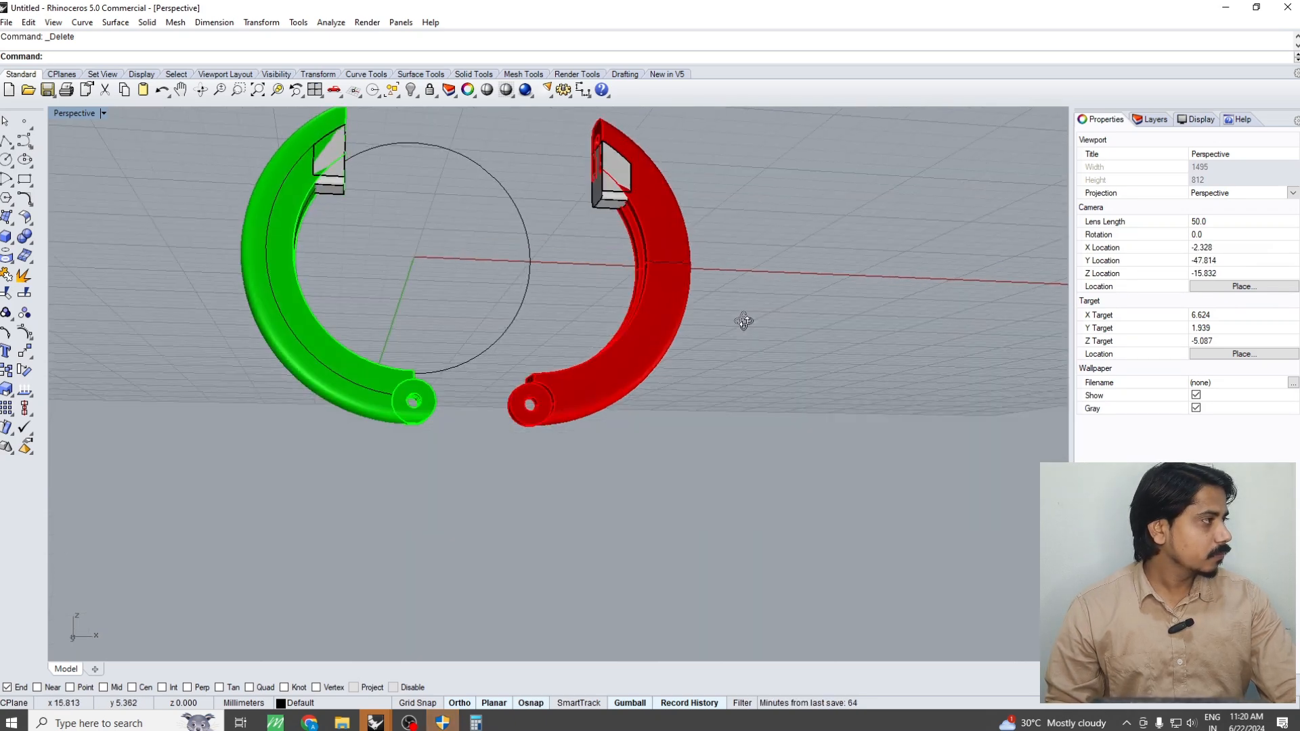
right_click_drag(694, 284, 652, 348)
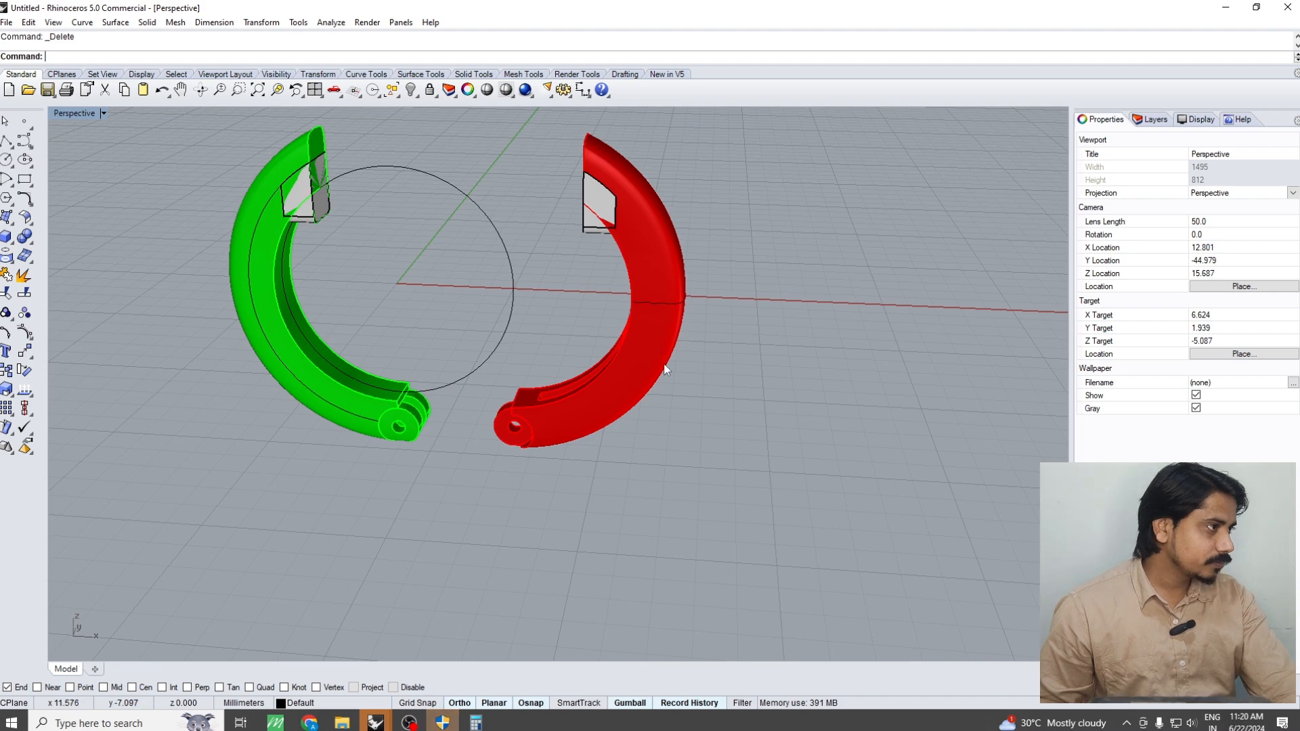
scroll(677, 396, "down", 5)
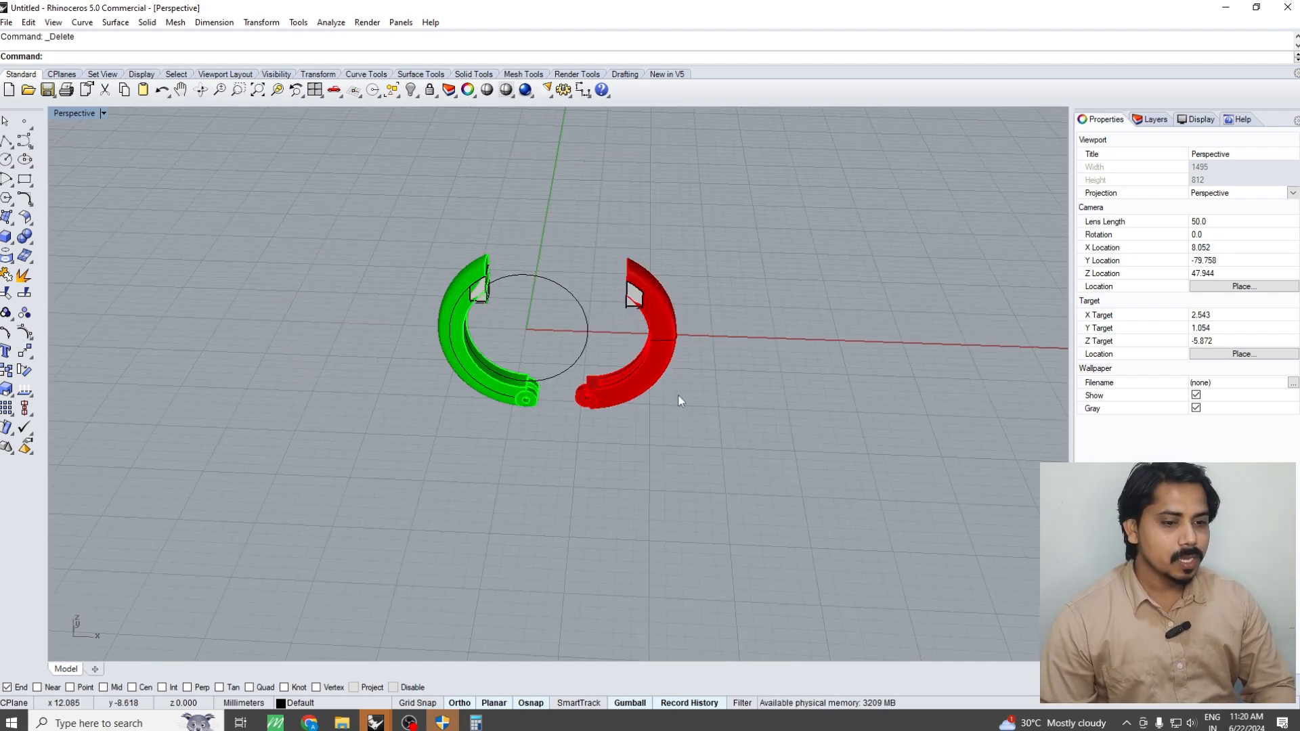
scroll(457, 290, "up", 4)
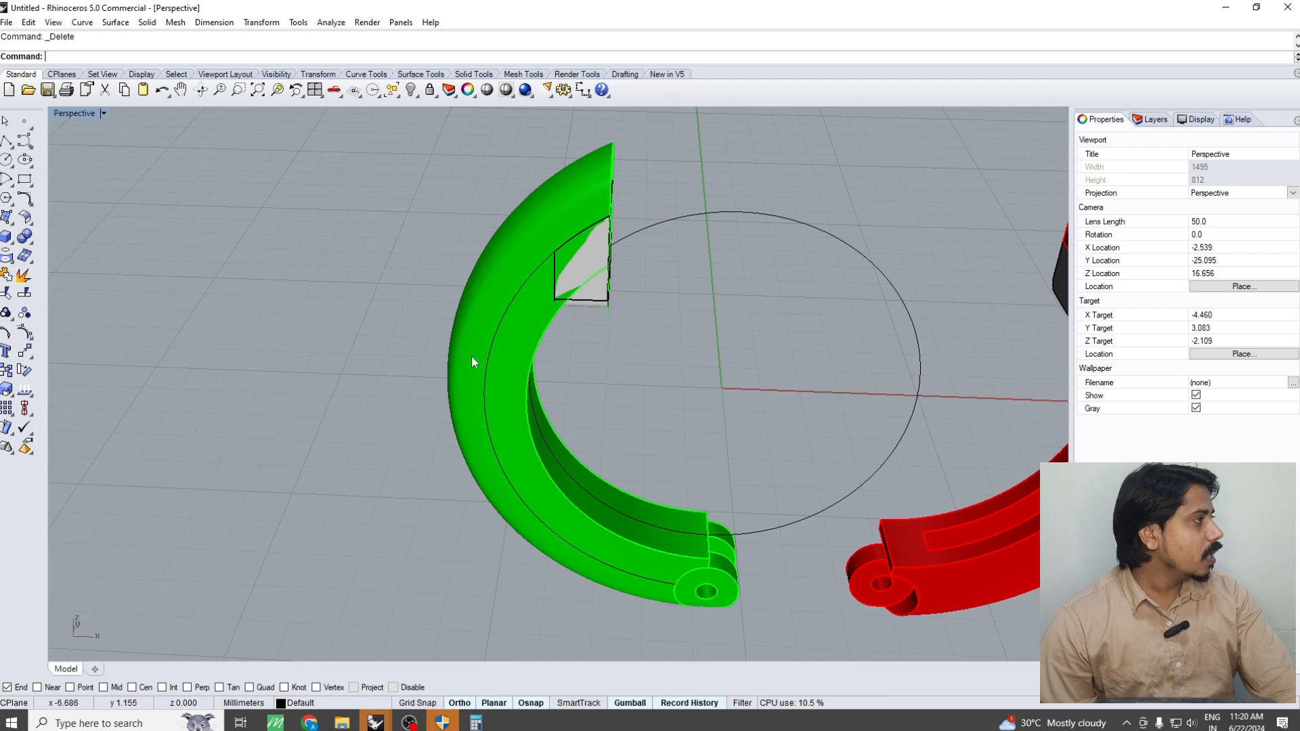
right_click_drag(471, 356, 574, 358)
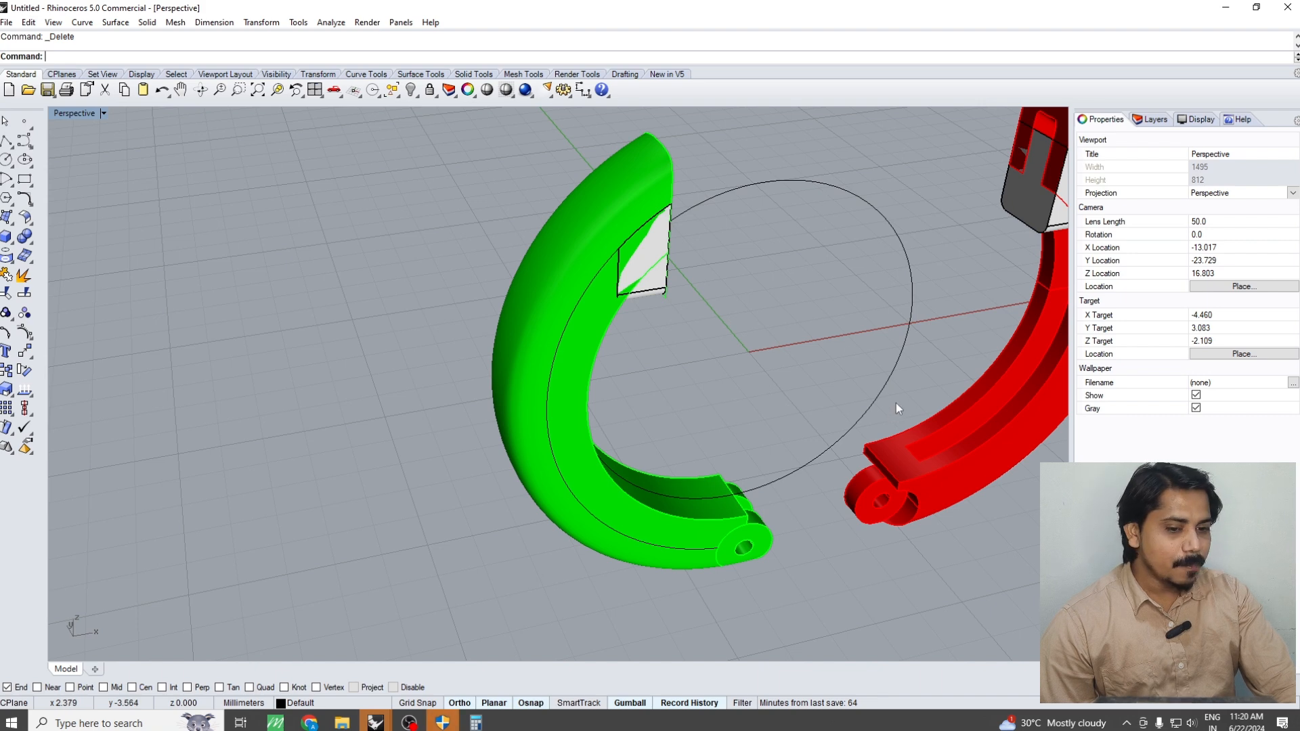
right_click_drag(896, 403, 707, 562)
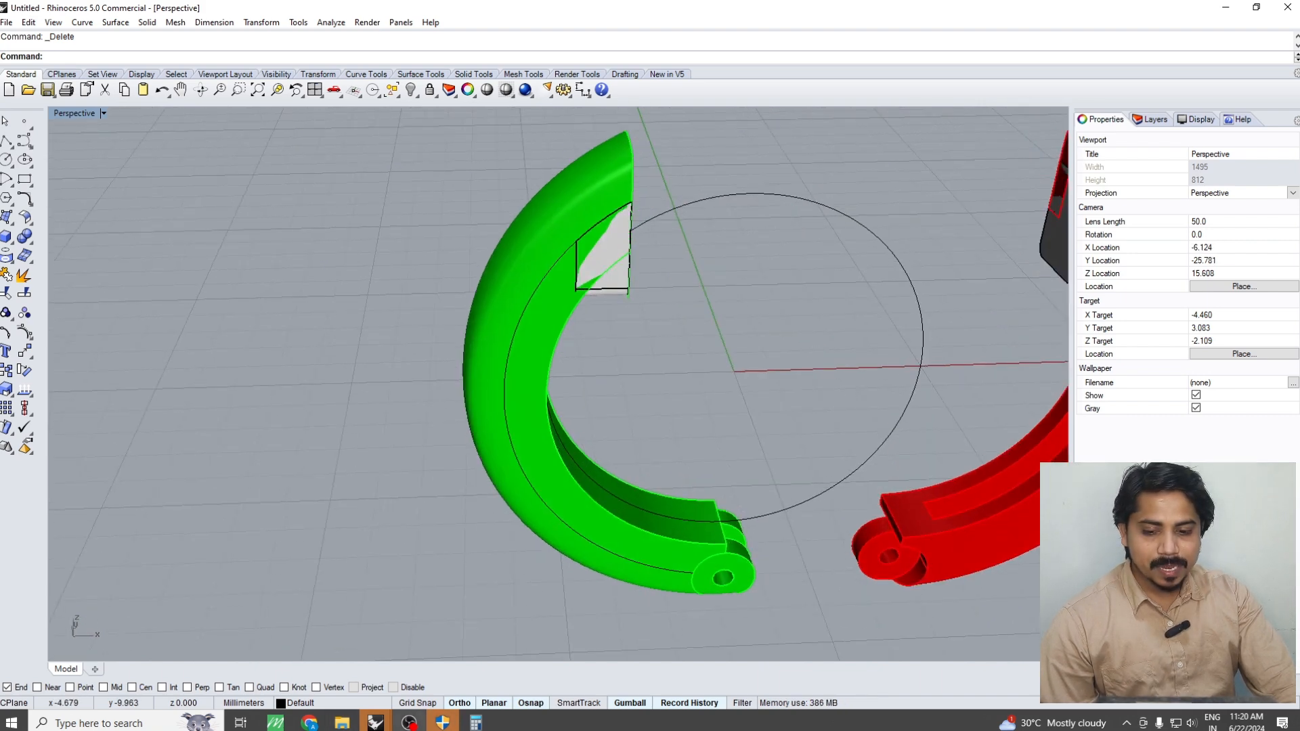